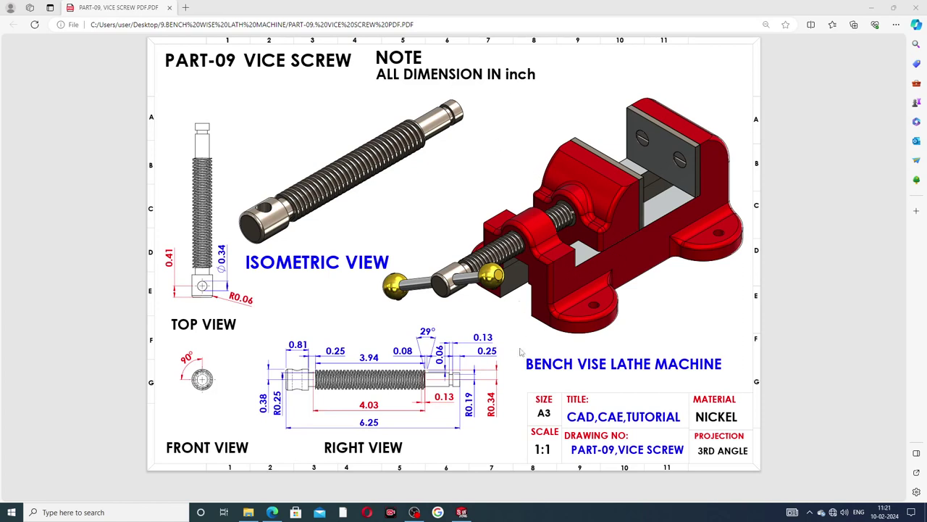
Step: Switch from the PART-09 drawing in Edge to the finished VICE SCREW model in SOLIDWORKS
{"action": "left_click", "coordinate": [462, 513]}
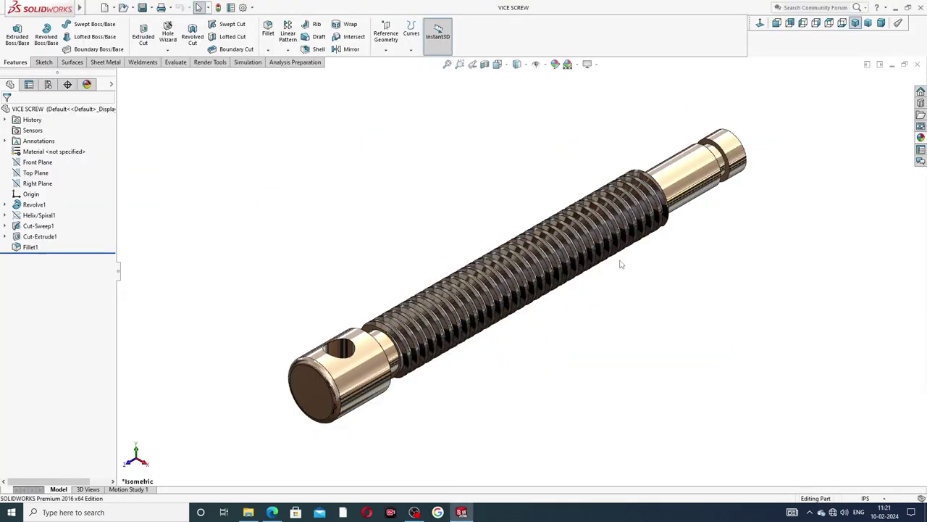
{"action": "middle_click_drag", "start_coordinate": [621, 263], "coordinate": [580, 286]}
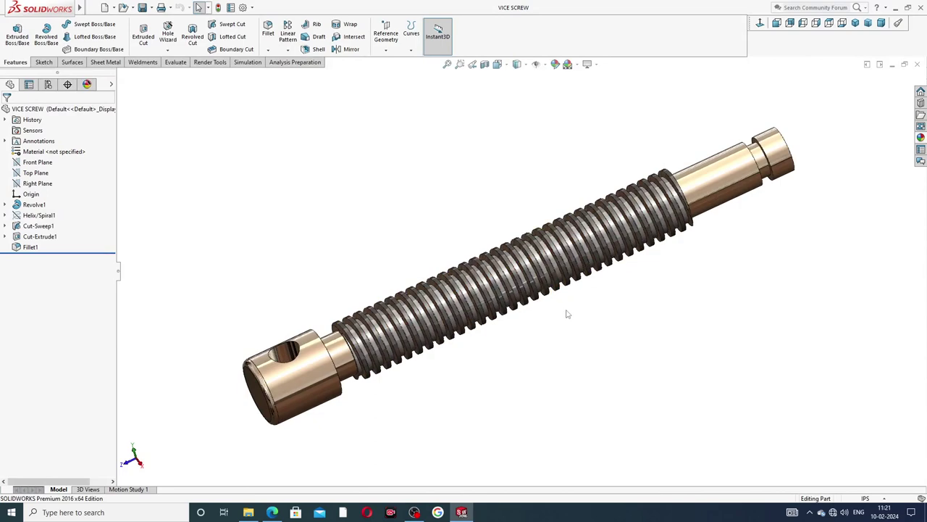
{"action": "scroll", "coordinate": [560, 300], "scroll_direction": "up", "scroll_amount": 3}
{"action": "scroll", "coordinate": [560, 301], "scroll_direction": "down", "scroll_amount": 3}
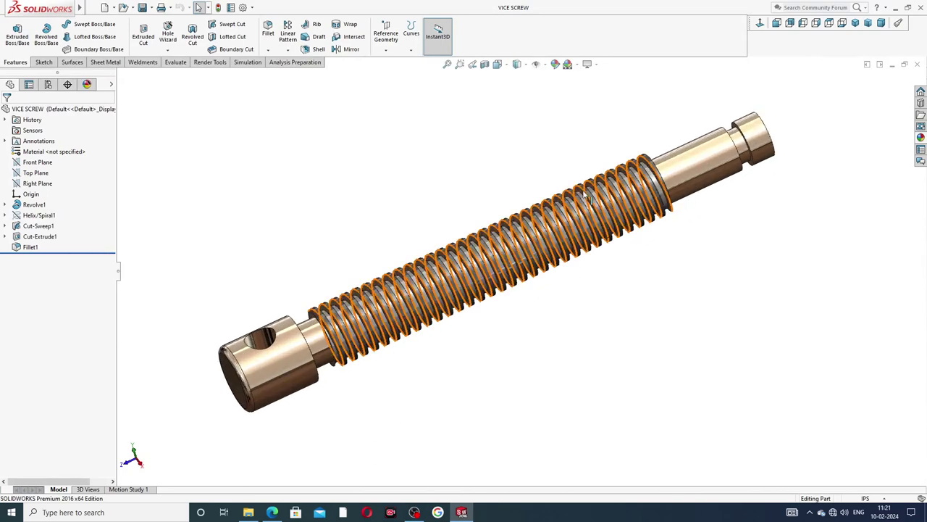
{"action": "scroll", "coordinate": [557, 299], "scroll_direction": "down", "scroll_amount": 2}
{"action": "scroll", "coordinate": [553, 298], "scroll_direction": "up", "scroll_amount": 2}
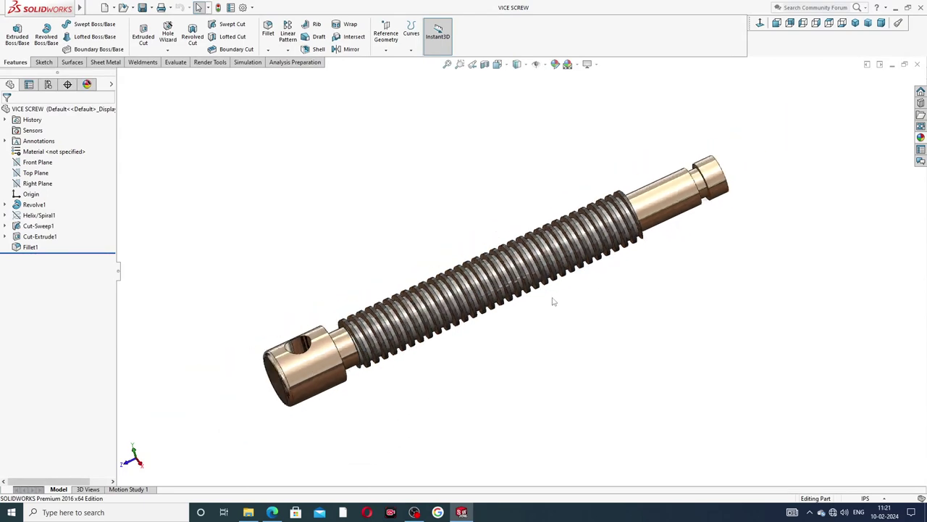
{"action": "middle_click_drag", "start_coordinate": [538, 314], "coordinate": [482, 248]}
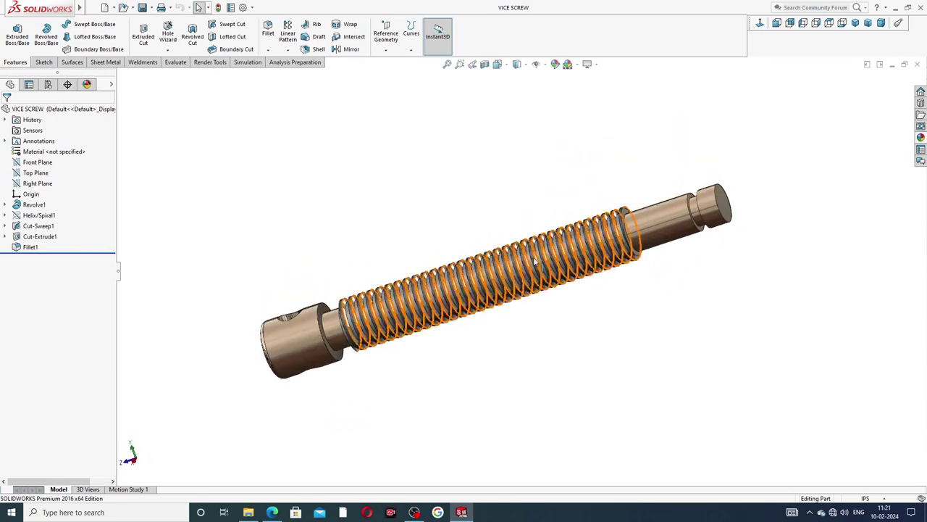
{"action": "scroll", "coordinate": [541, 307], "scroll_direction": "down", "scroll_amount": 2}
{"action": "scroll", "coordinate": [610, 260], "scroll_direction": "up", "scroll_amount": 2}
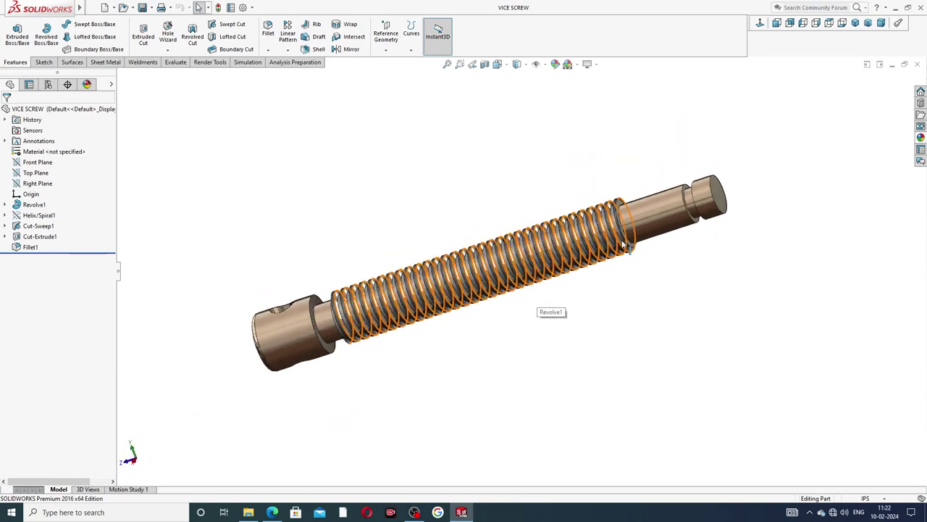
{"action": "middle_click_drag", "start_coordinate": [340, 312], "coordinate": [548, 269]}
{"action": "scroll", "coordinate": [600, 274], "scroll_direction": "down", "scroll_amount": 2}
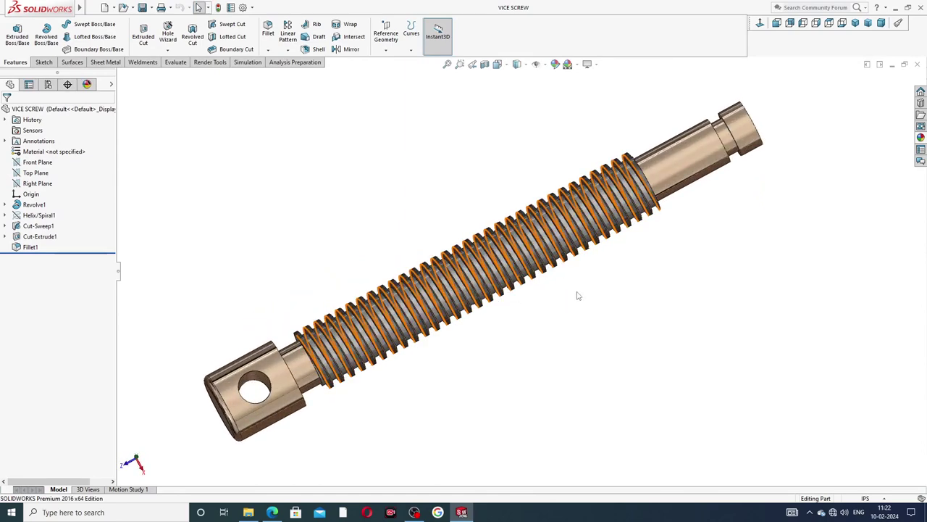
{"action": "scroll", "coordinate": [577, 295], "scroll_direction": "up", "scroll_amount": 2}
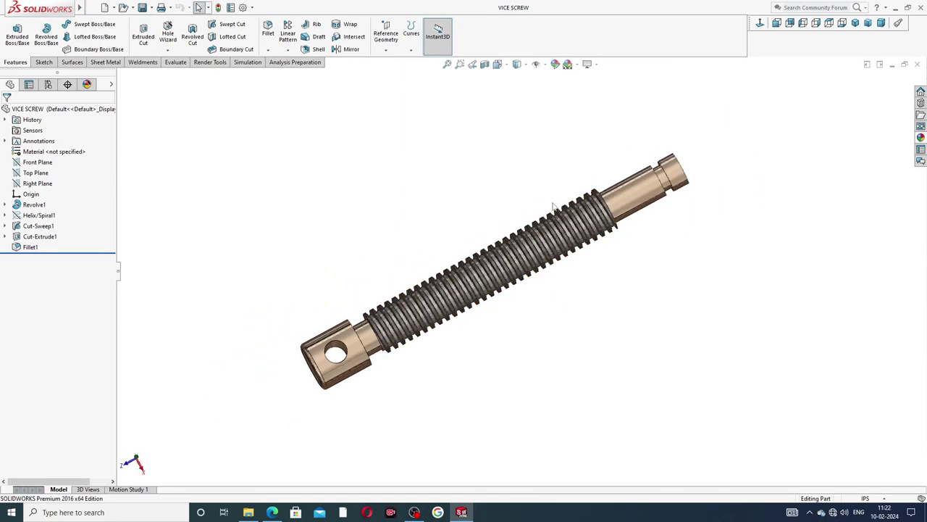
{"action": "scroll", "coordinate": [563, 313], "scroll_direction": "up", "scroll_amount": 1}
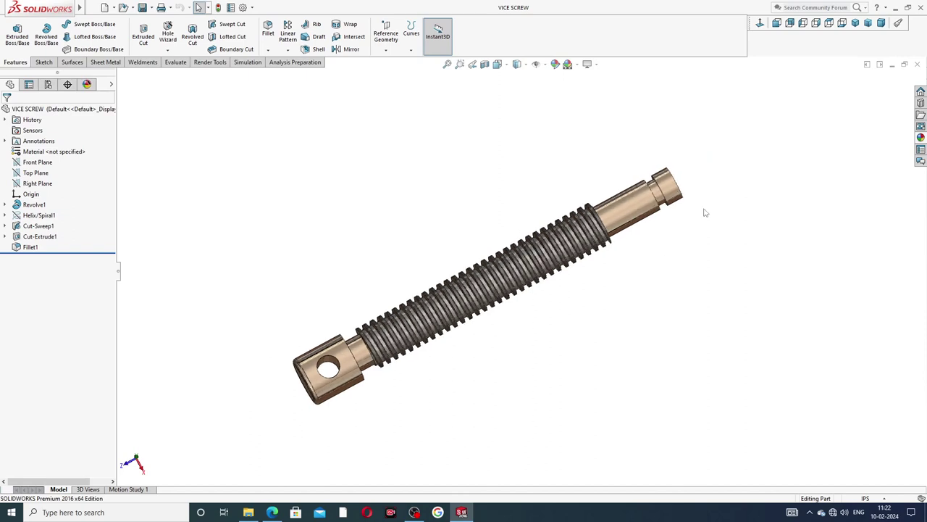
Step: Close the VICE SCREW document and create a new blank part
{"action": "left_click", "coordinate": [916, 64]}
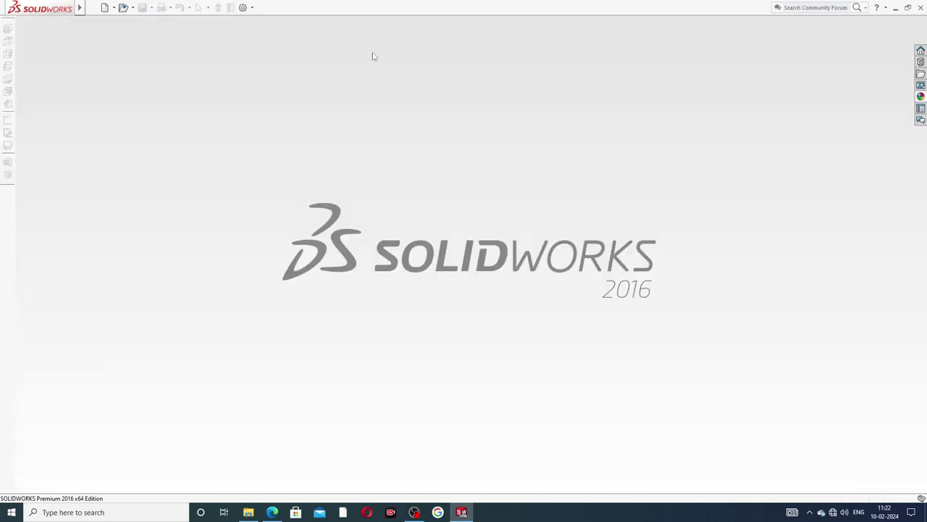
{"action": "left_click", "coordinate": [105, 8]}
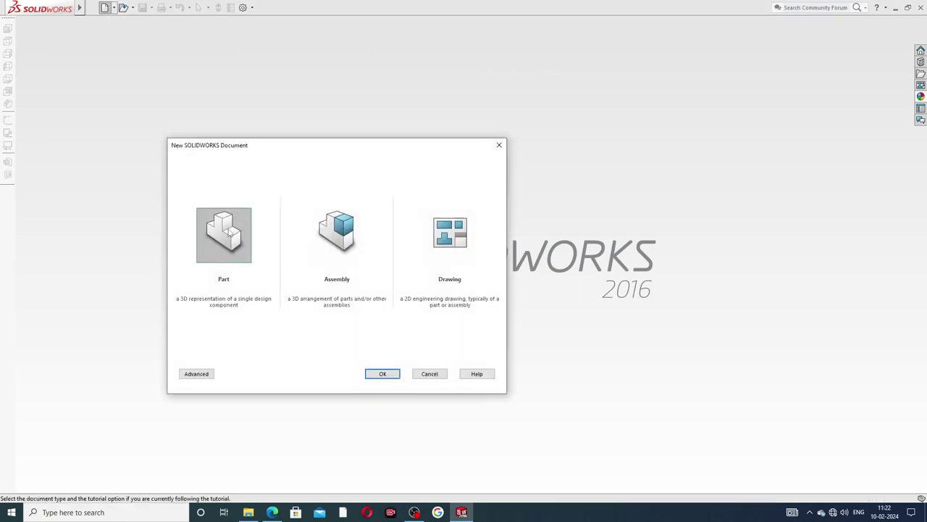
{"action": "left_click", "coordinate": [378, 374]}
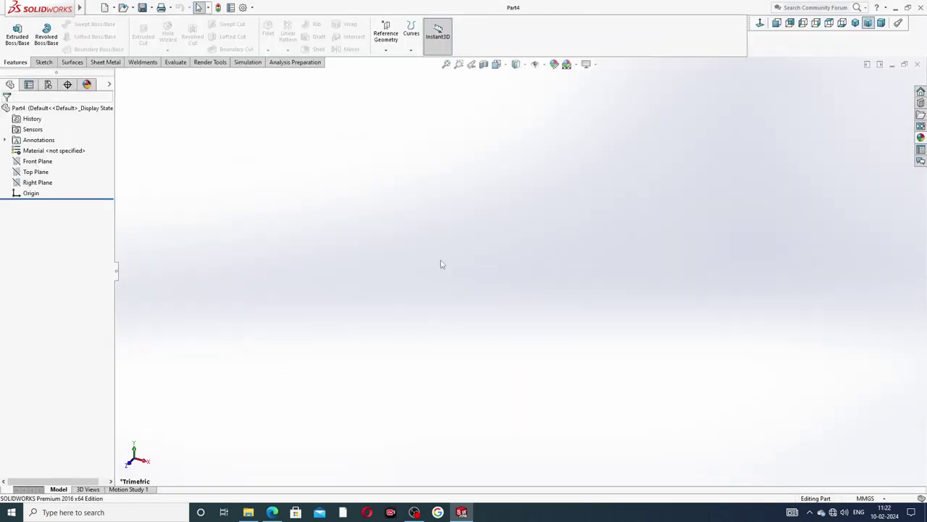
Step: Give the part a Plain White scene and IPS inch units
{"action": "left_click", "coordinate": [577, 65]}
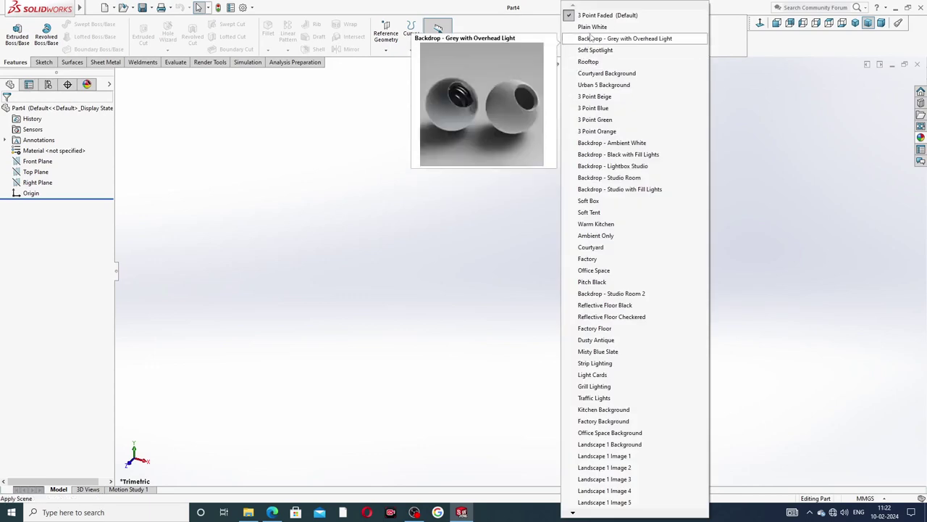
{"action": "left_click", "coordinate": [592, 24]}
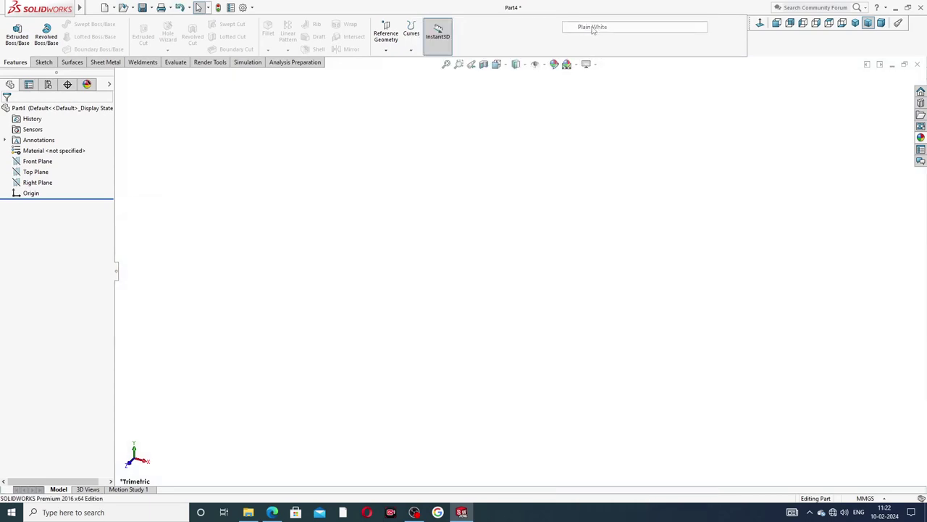
{"action": "left_click", "coordinate": [873, 499]}
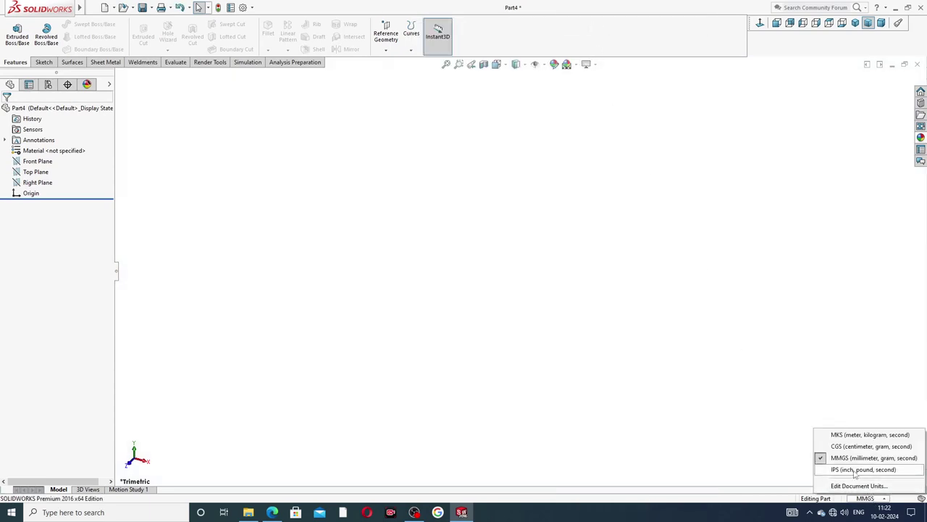
{"action": "left_click", "coordinate": [855, 469]}
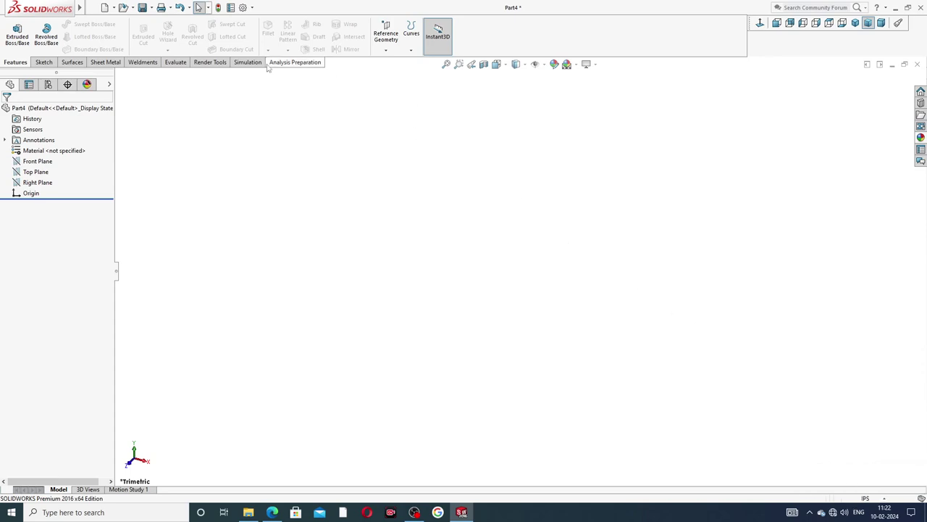
Step: Raise the document's shaded and wireframe image quality sliders to maximum
{"action": "left_click", "coordinate": [245, 8]}
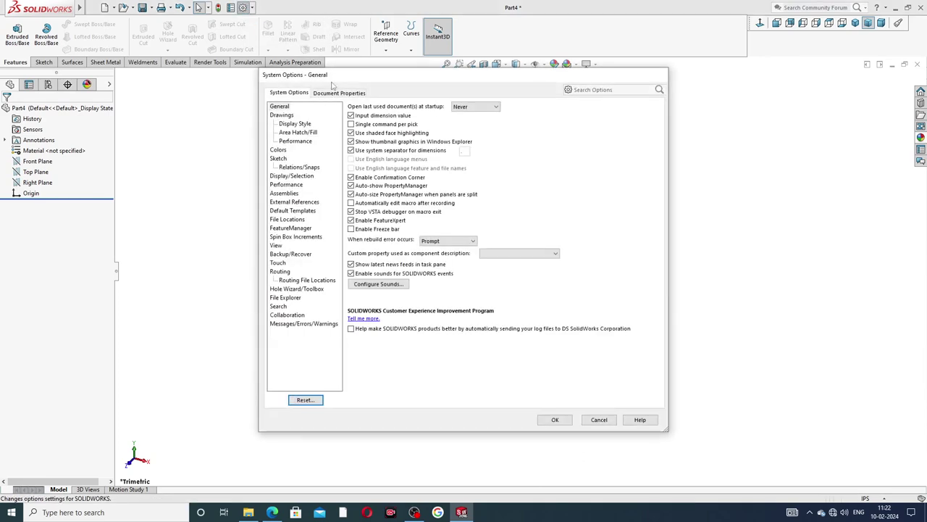
{"action": "left_click", "coordinate": [338, 95]}
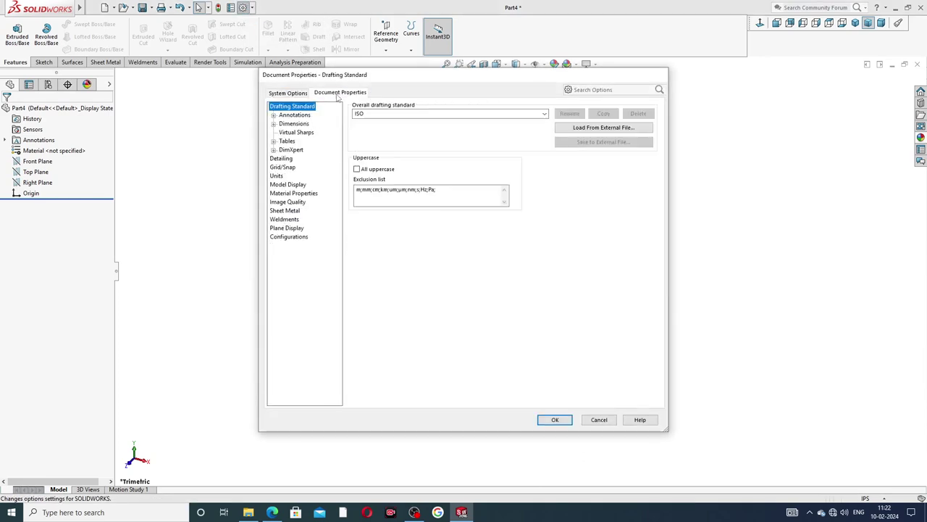
{"action": "left_click", "coordinate": [287, 202]}
{"action": "left_click_drag", "start_coordinate": [437, 122], "coordinate": [533, 121]}
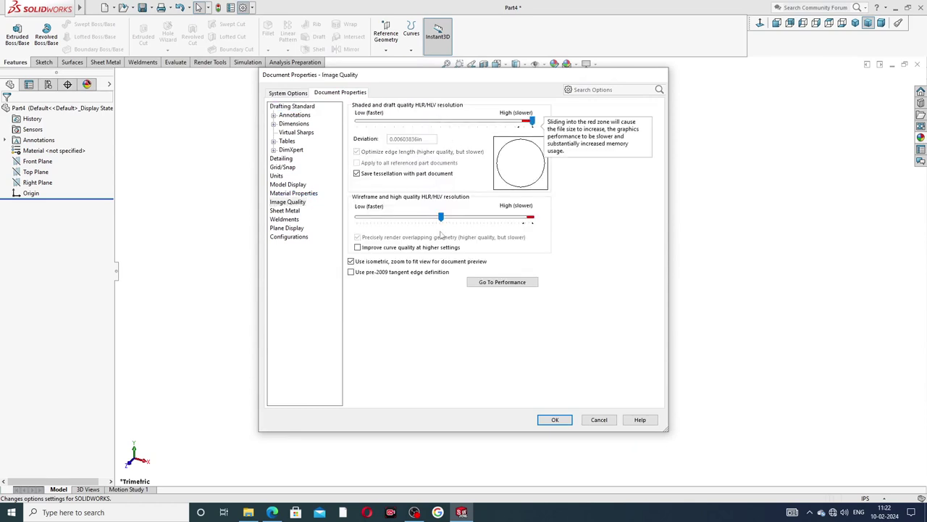
{"action": "left_click_drag", "start_coordinate": [441, 216], "coordinate": [533, 217]}
{"action": "left_click", "coordinate": [555, 419]}
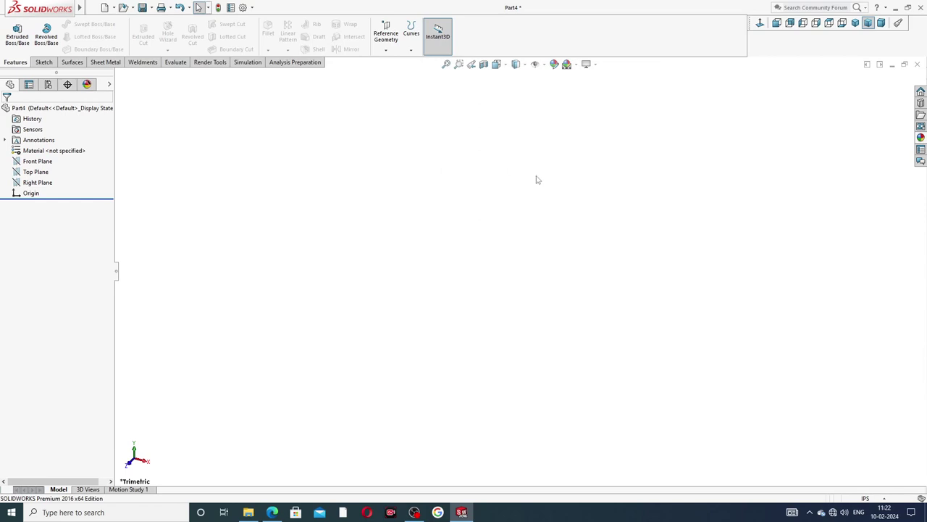
Step: Show the PART-09 VICE SCREW PDF drawing in Edge to read its 6.25 in dimensions
{"action": "left_click", "coordinate": [272, 512]}
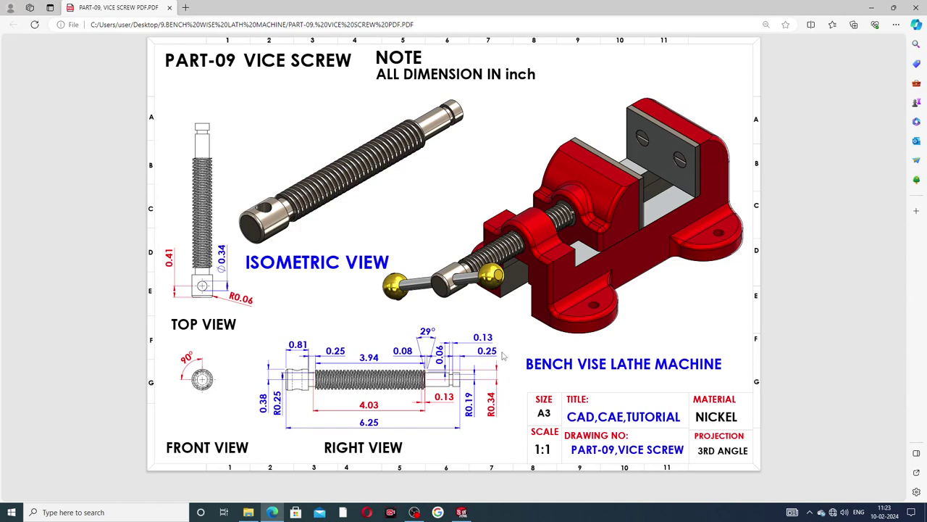
Step: Back in Part4, start a new sketch on the Right Plane
{"action": "left_click", "coordinate": [461, 513]}
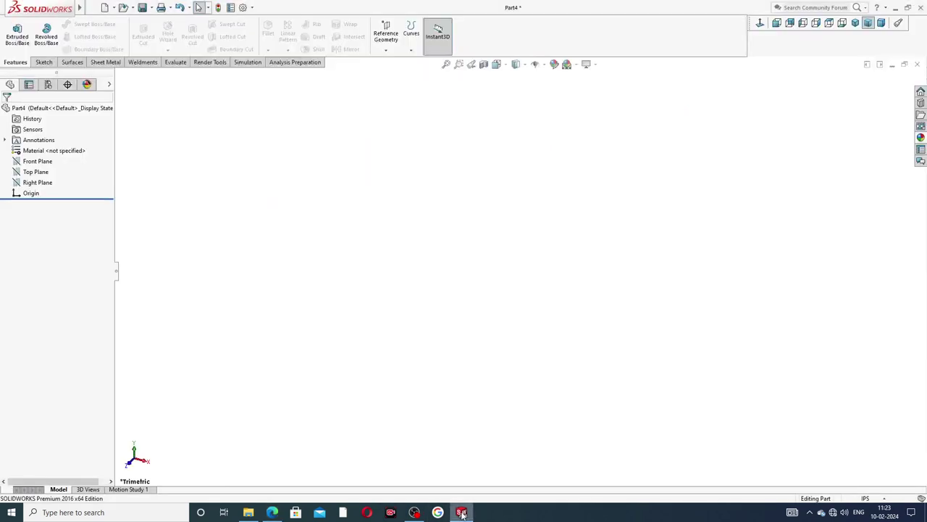
{"action": "left_click", "coordinate": [48, 182]}
{"action": "left_click", "coordinate": [49, 171]}
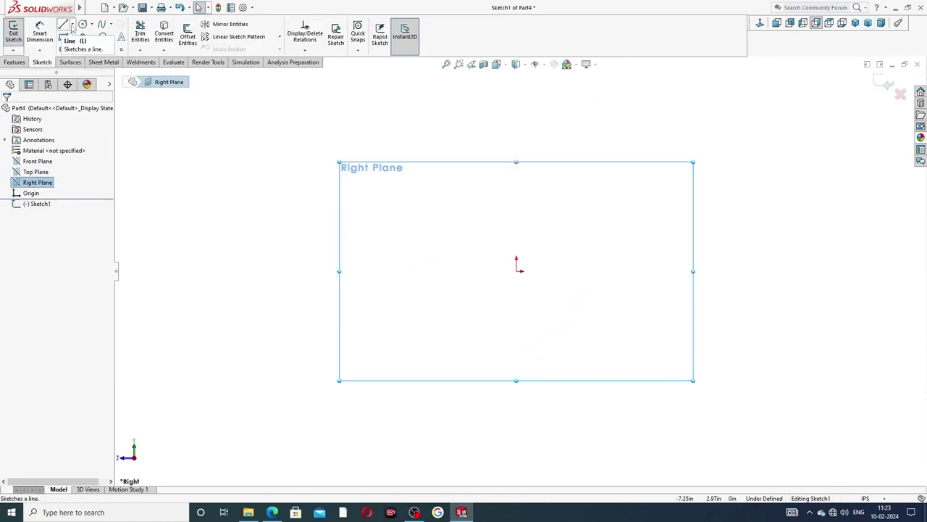
{"action": "left_click", "coordinate": [64, 24]}
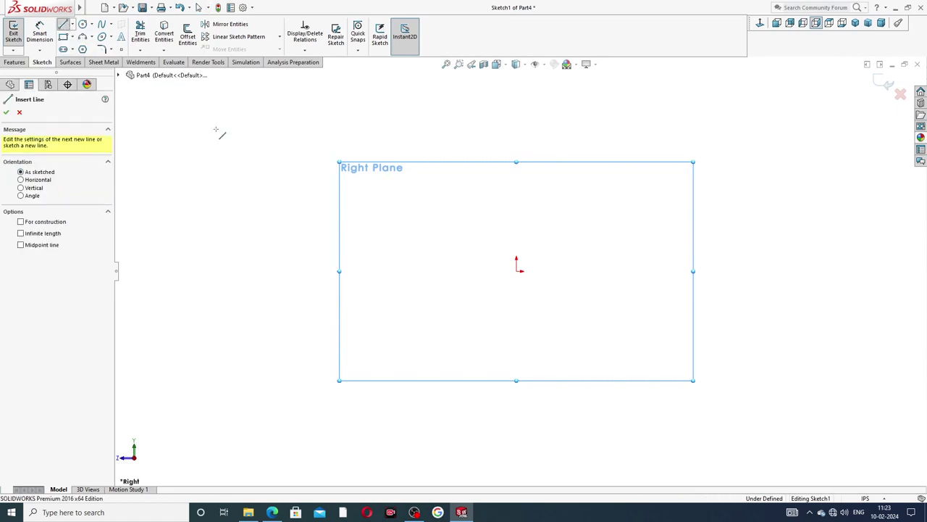
Step: Draw the profile's bottom line to the origin, the left end edge and the first steps
{"action": "left_click", "coordinate": [832, 271]}
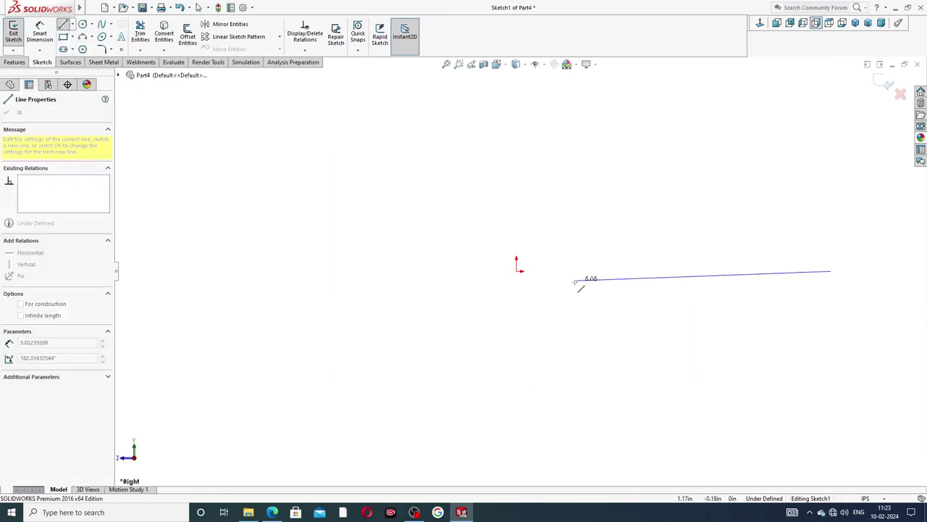
{"action": "left_click", "coordinate": [517, 271]}
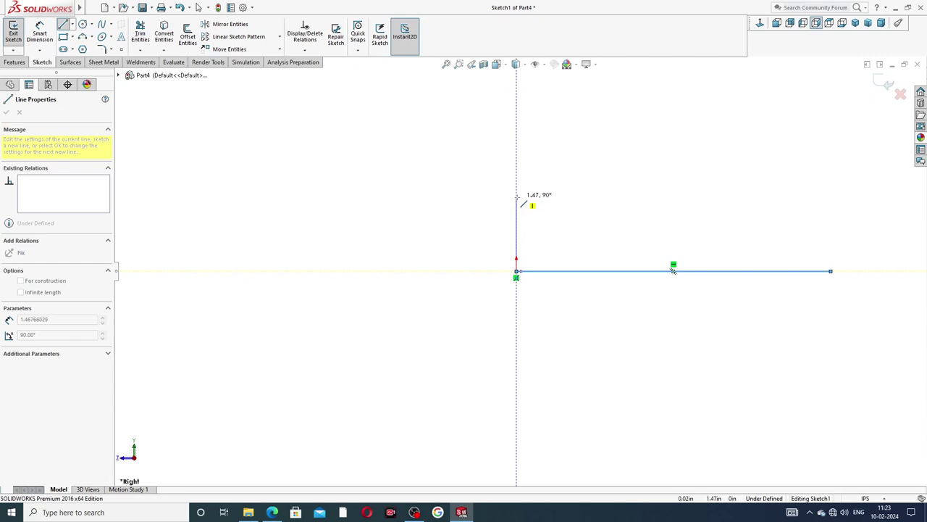
{"action": "left_click", "coordinate": [516, 196]}
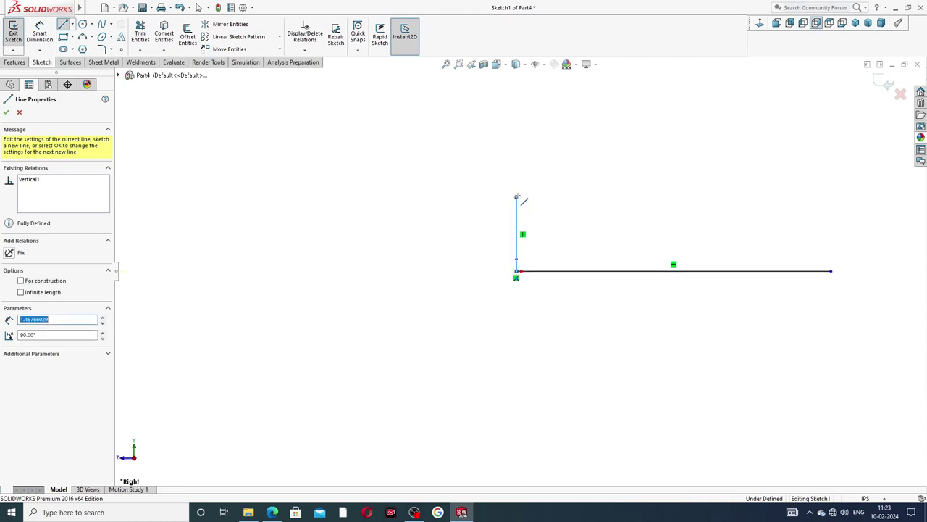
{"action": "left_click", "coordinate": [556, 197]}
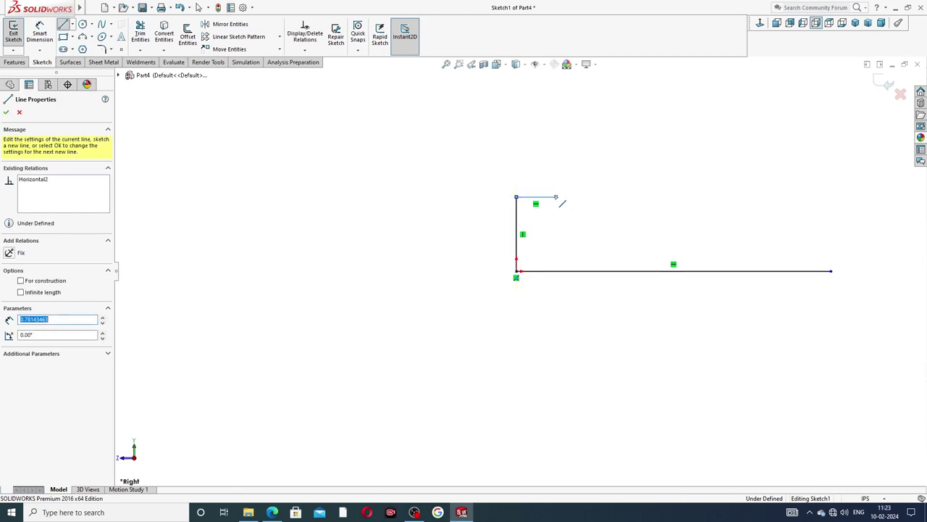
{"action": "left_click", "coordinate": [556, 215]}
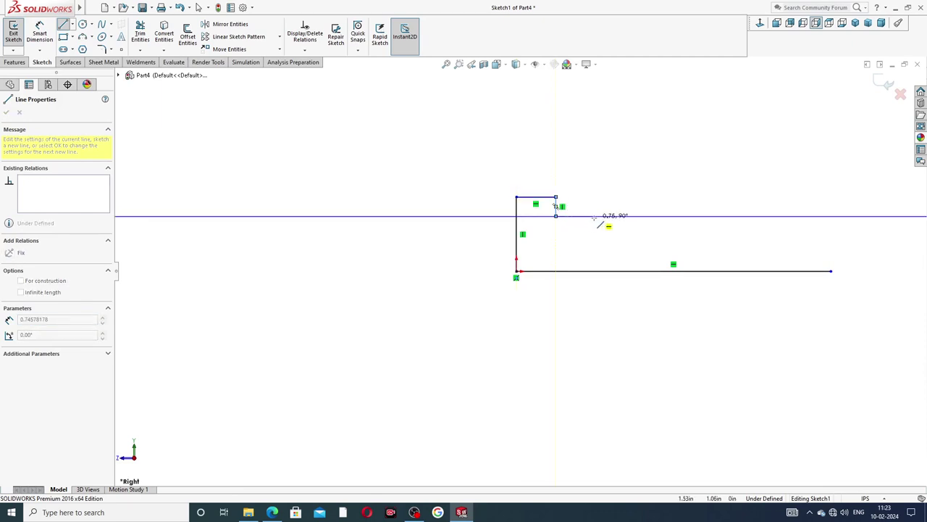
{"action": "left_click", "coordinate": [600, 216]}
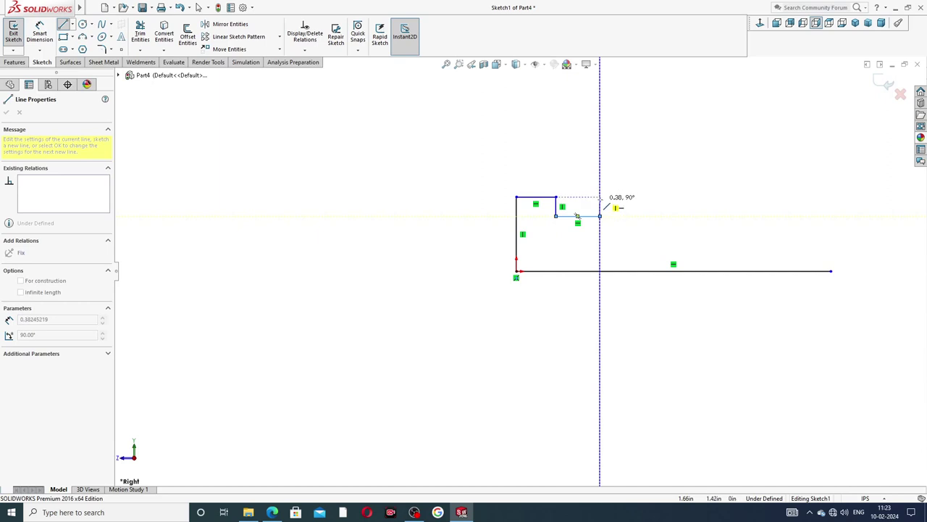
{"action": "left_click", "coordinate": [600, 202]}
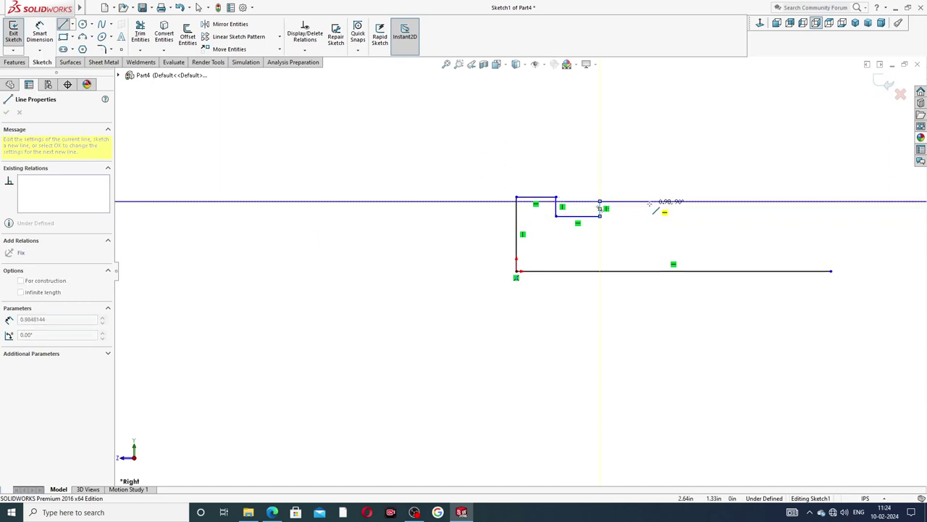
{"action": "left_click", "coordinate": [668, 201]}
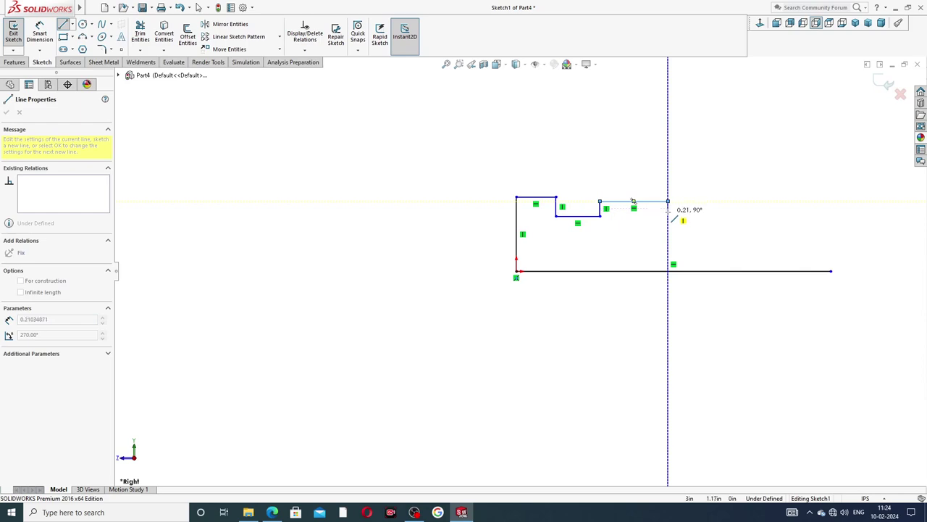
Step: Draw the remaining steps and close the profile down to the bottom line
{"action": "left_click", "coordinate": [668, 211]}
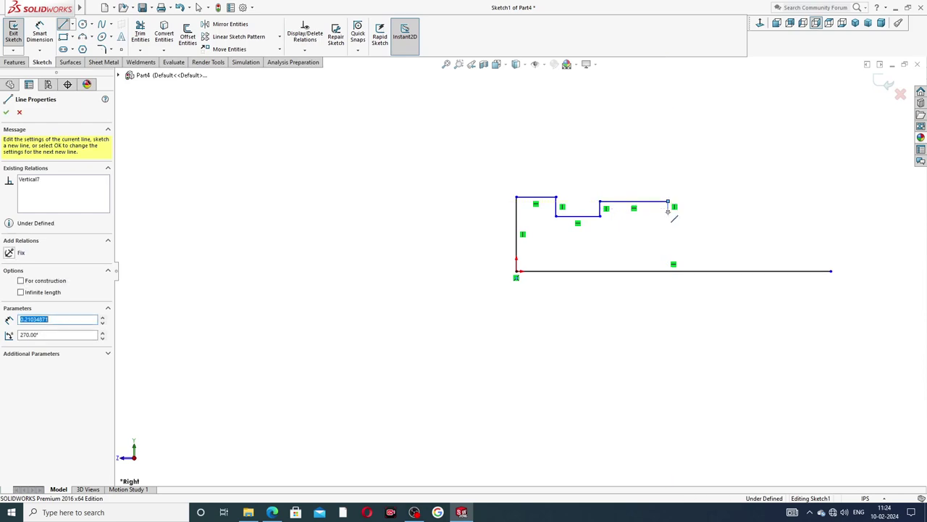
{"action": "left_click", "coordinate": [743, 211]}
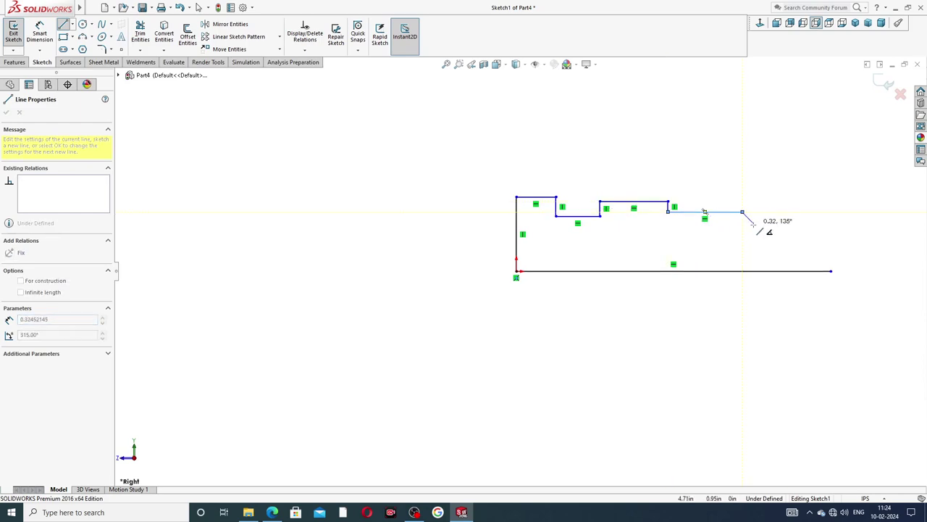
{"action": "left_click", "coordinate": [743, 220]}
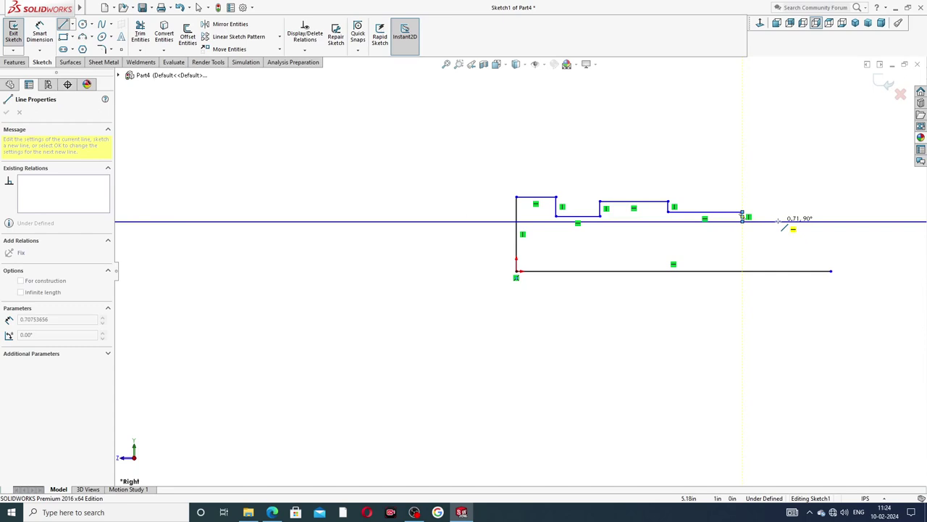
{"action": "left_click", "coordinate": [781, 220]}
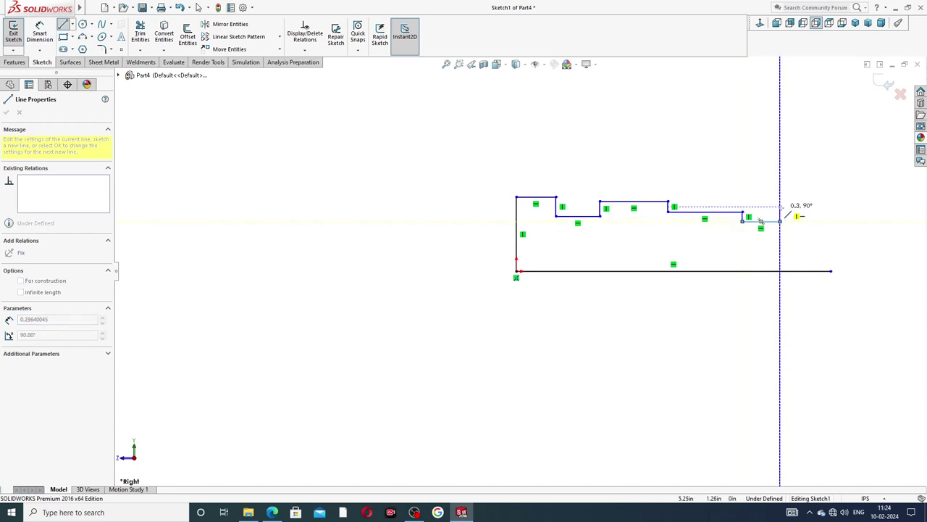
{"action": "left_click", "coordinate": [780, 212]}
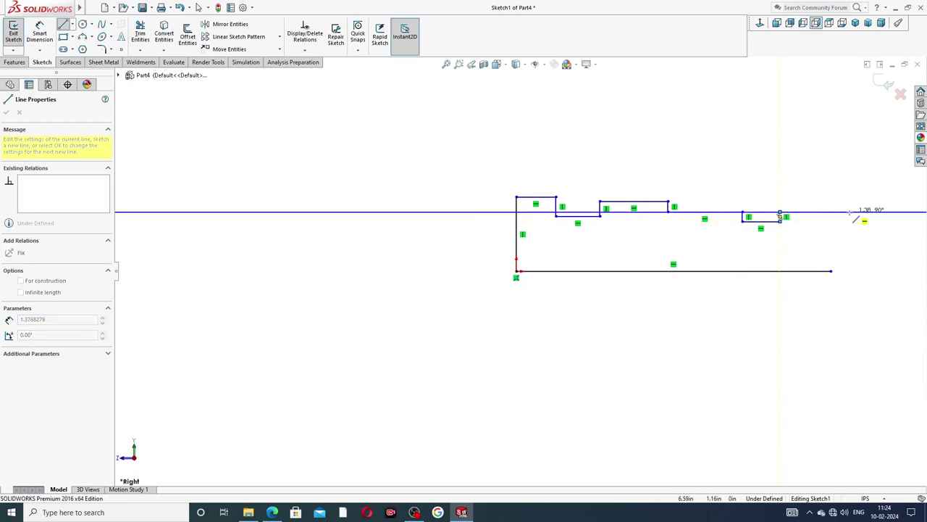
{"action": "left_click", "coordinate": [832, 213]}
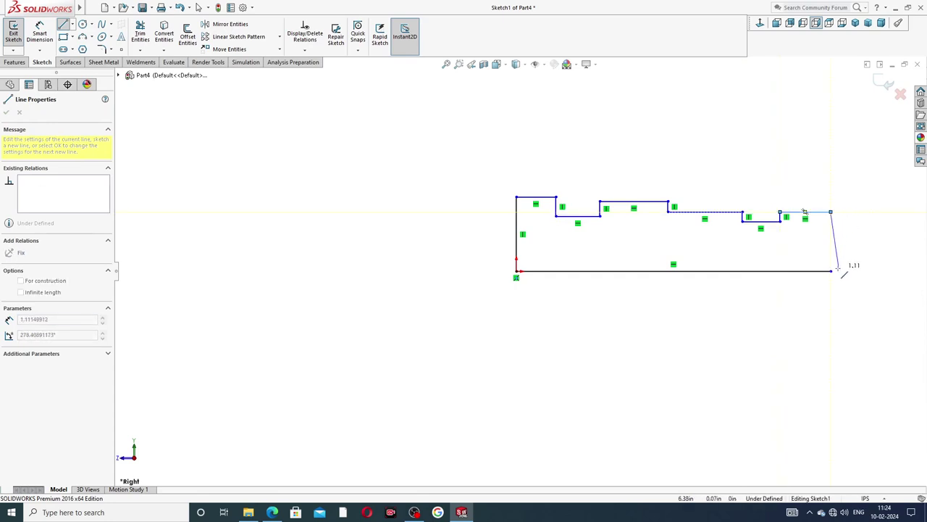
{"action": "left_click", "coordinate": [835, 271]}
{"action": "right_click", "coordinate": [853, 265]}
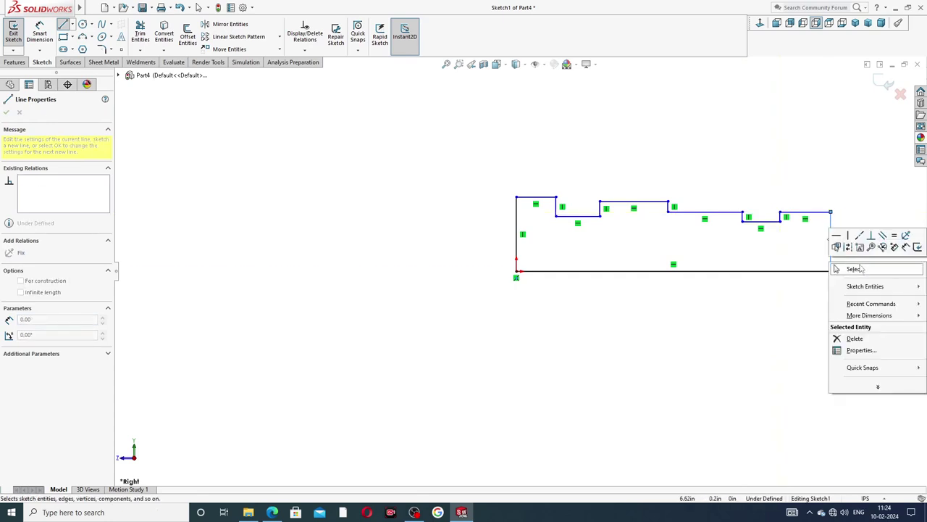
{"action": "left_click", "coordinate": [860, 267]}
Step: Drag corners and segments to adjust the heights of the profile's steps and notch
{"action": "key", "text": "f"}
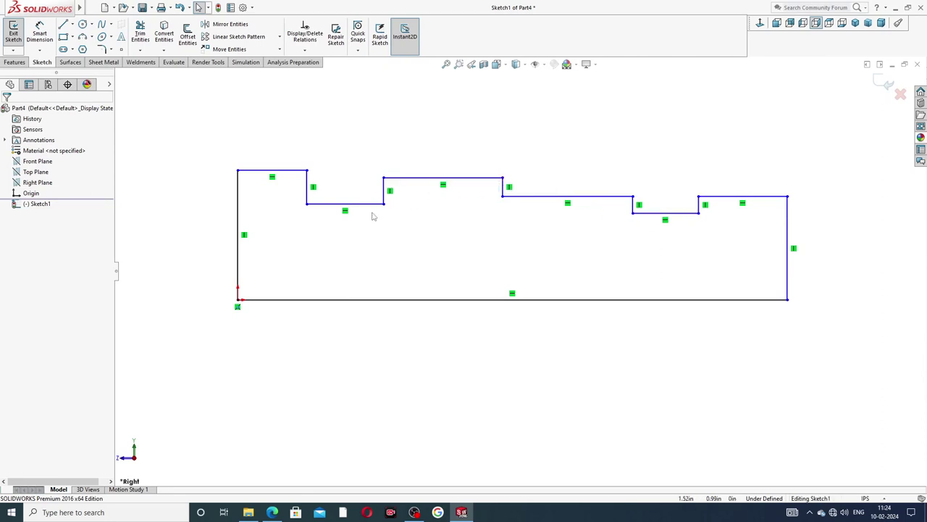
{"action": "scroll", "coordinate": [579, 275], "scroll_direction": "up", "scroll_amount": 3}
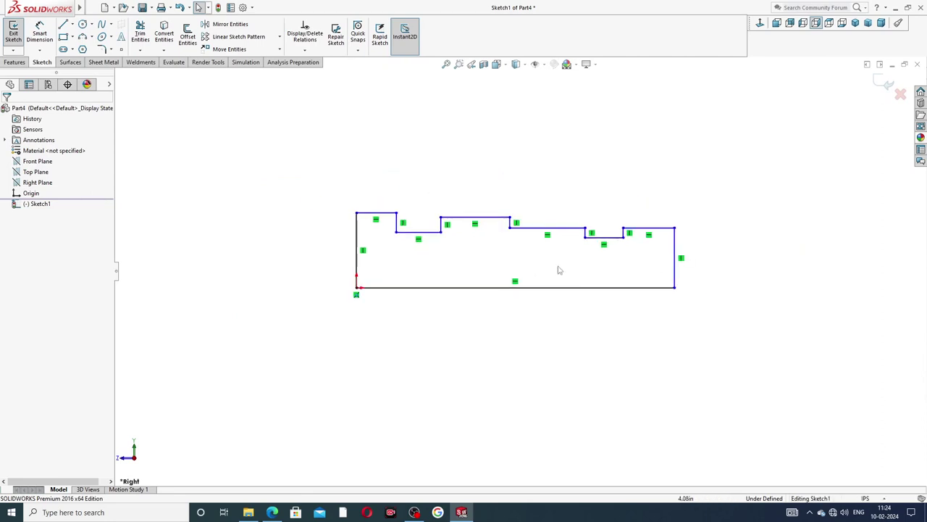
{"action": "scroll", "coordinate": [483, 282], "scroll_direction": "down", "scroll_amount": 2}
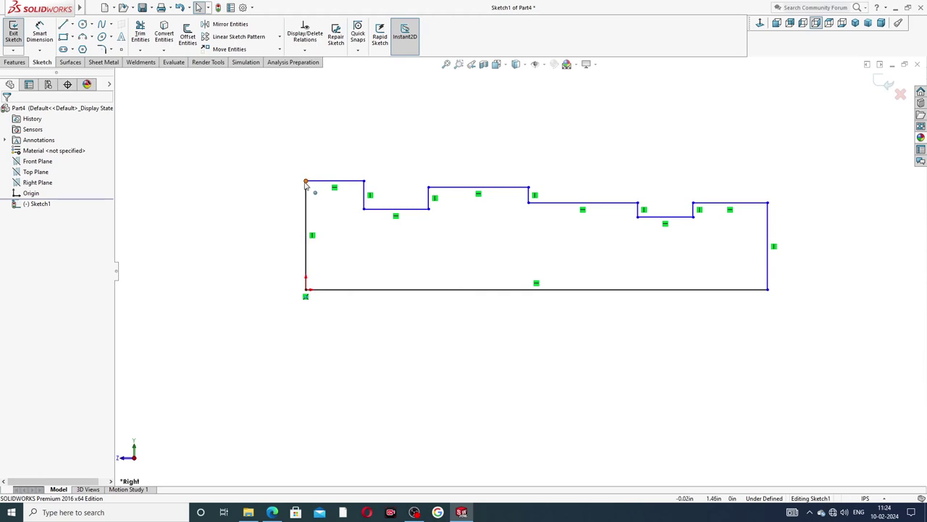
{"action": "left_click_drag", "start_coordinate": [306, 182], "coordinate": [312, 200]}
{"action": "left_click_drag", "start_coordinate": [382, 209], "coordinate": [406, 241]}
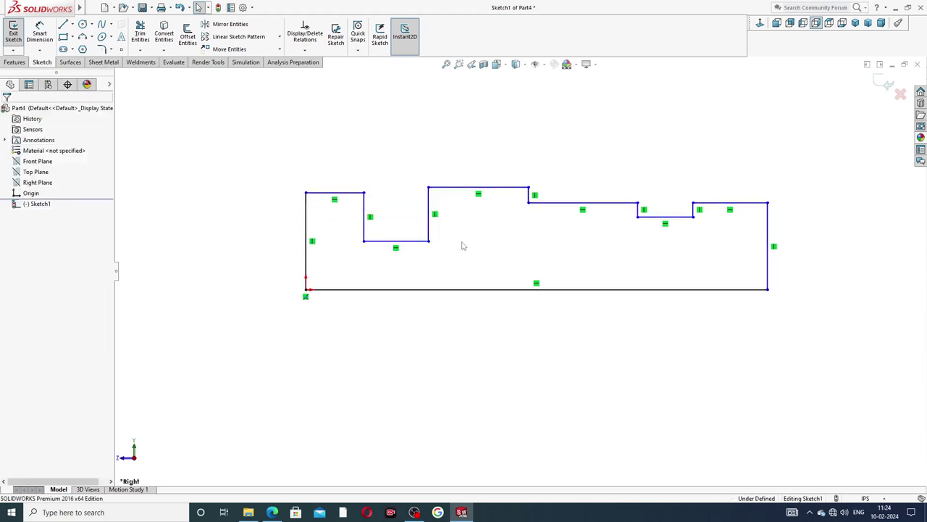
{"action": "left_click_drag", "start_coordinate": [471, 191], "coordinate": [473, 210]}
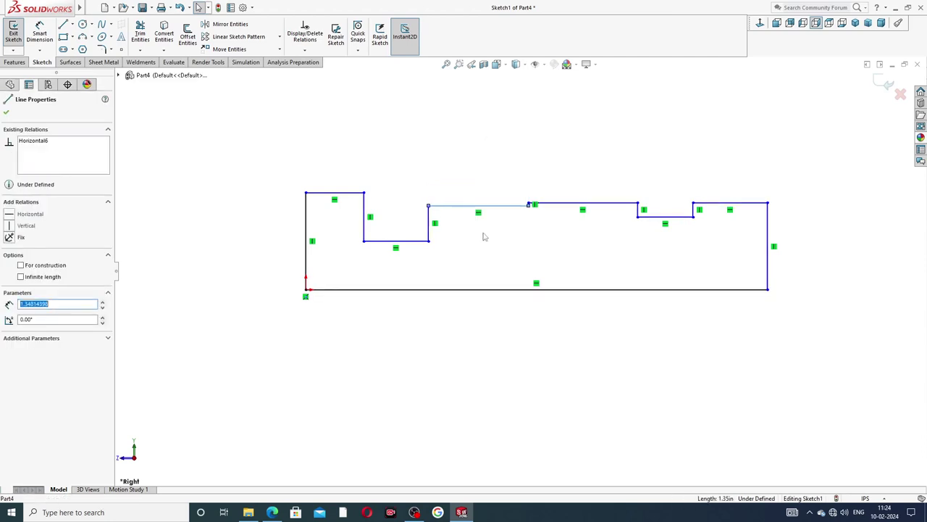
{"action": "left_click", "coordinate": [485, 237]}
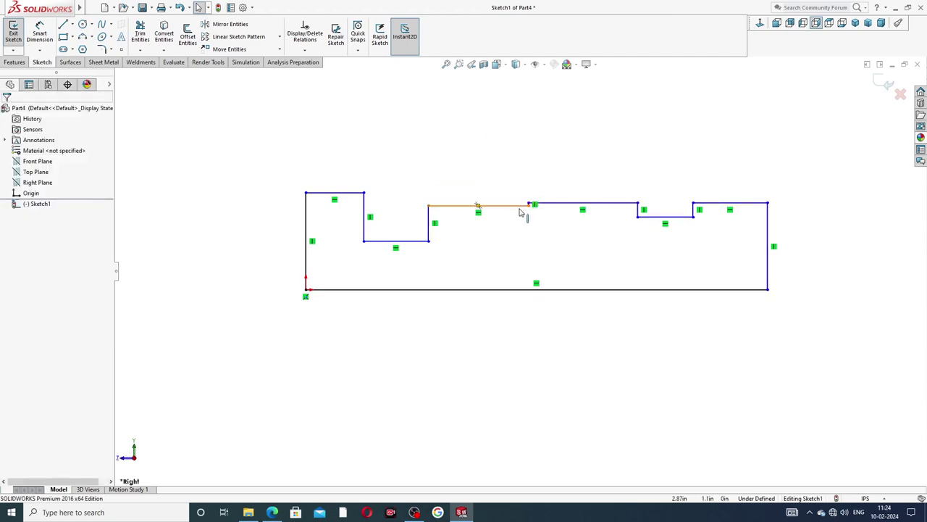
{"action": "left_click_drag", "start_coordinate": [498, 210], "coordinate": [499, 194]}
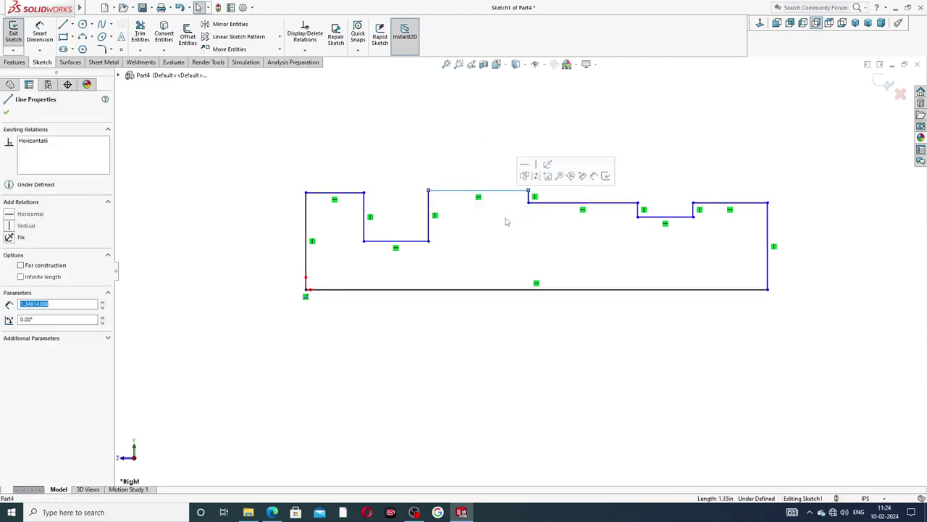
{"action": "left_click", "coordinate": [524, 236]}
{"action": "left_click_drag", "start_coordinate": [413, 247], "coordinate": [418, 234]}
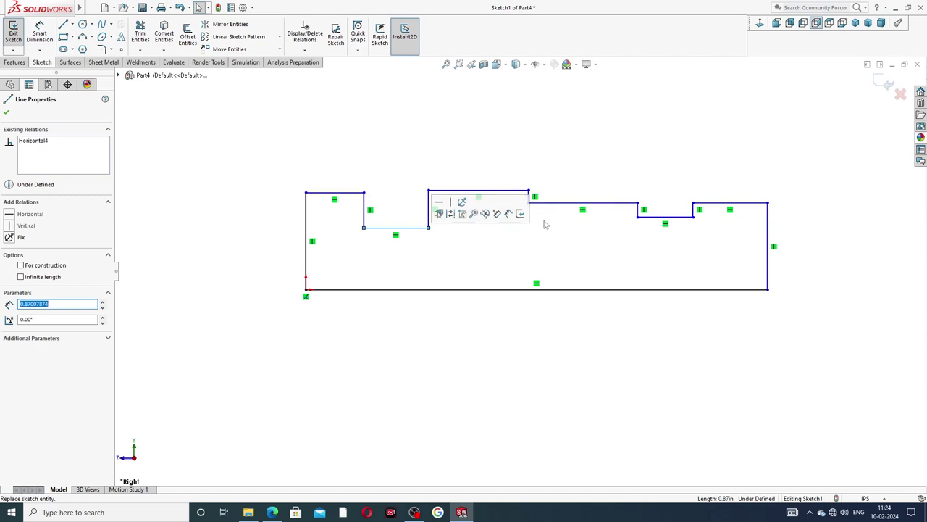
{"action": "left_click", "coordinate": [439, 225]}
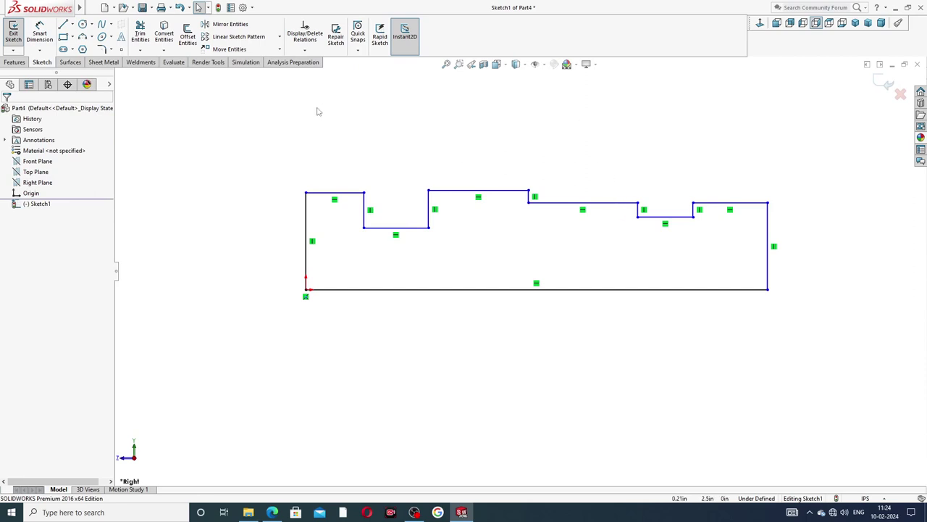
Step: Dimension the distance between the two end lines to 6.25 in overall length
{"action": "left_click", "coordinate": [39, 36]}
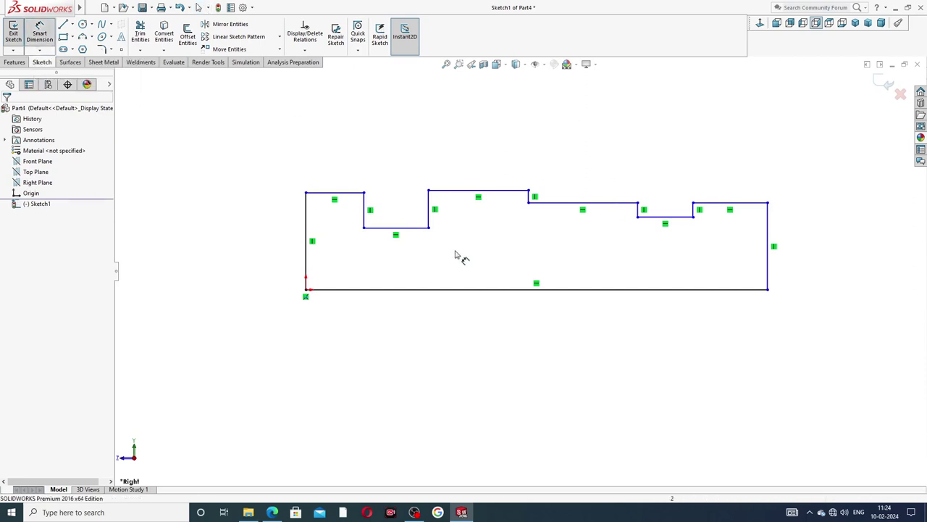
{"action": "left_click", "coordinate": [307, 226]}
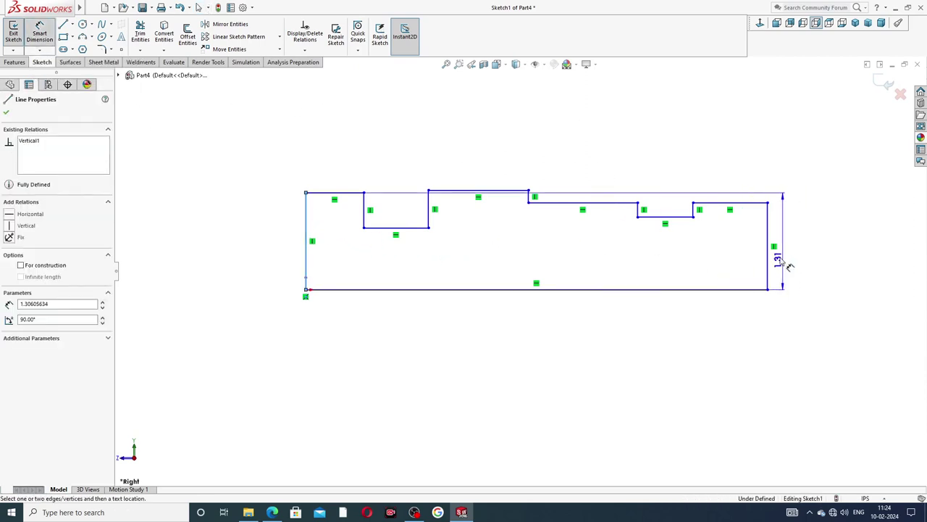
{"action": "left_click", "coordinate": [768, 238]}
{"action": "left_click", "coordinate": [590, 347]}
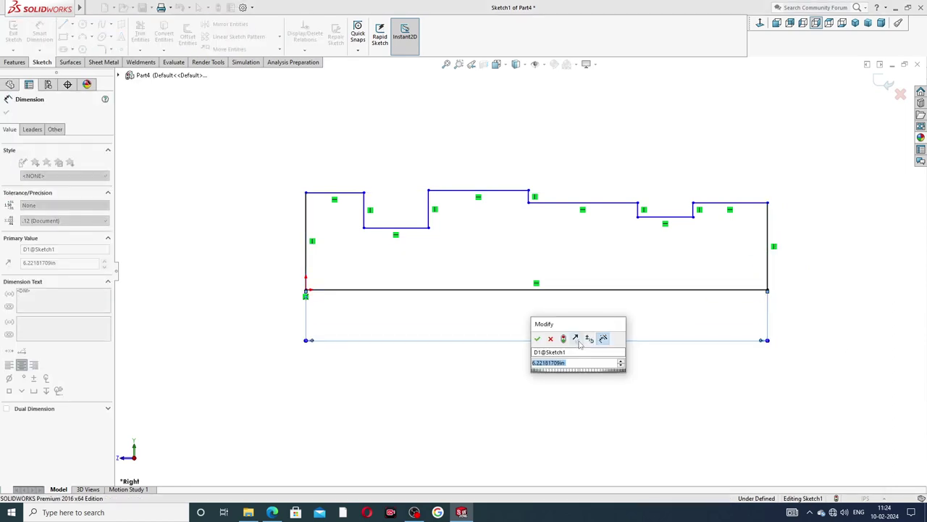
{"action": "type", "text": "6."}
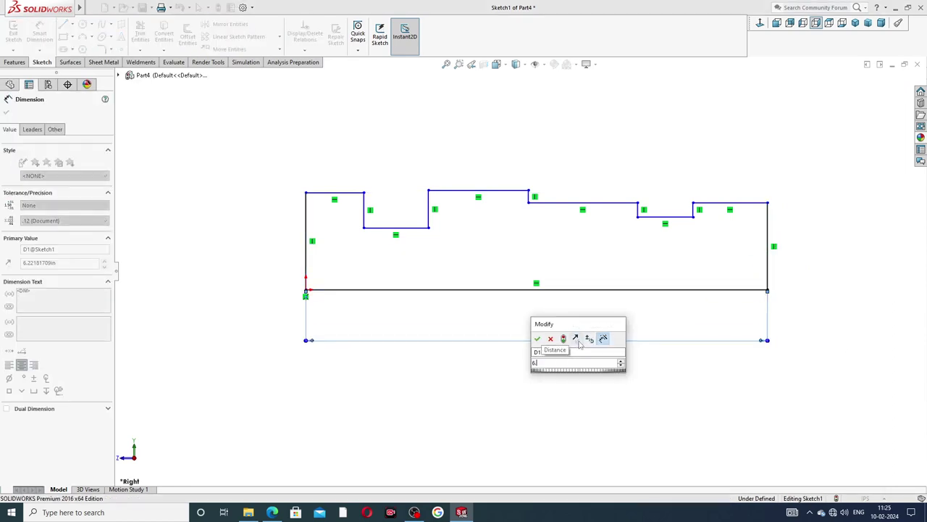
{"action": "type", "text": "25"}
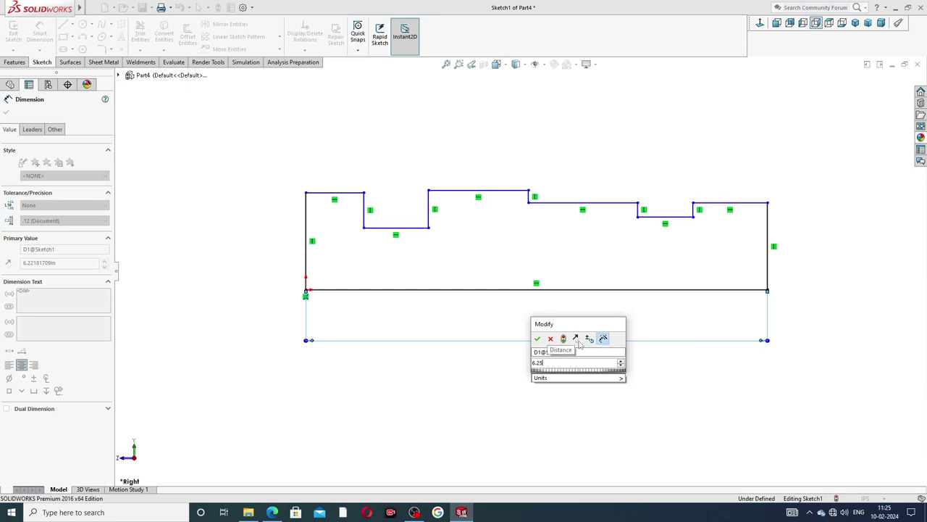
{"action": "key", "text": "Return"}
Step: Check the drawing and dimension the left end line to 0.38 in height
{"action": "left_click", "coordinate": [273, 513]}
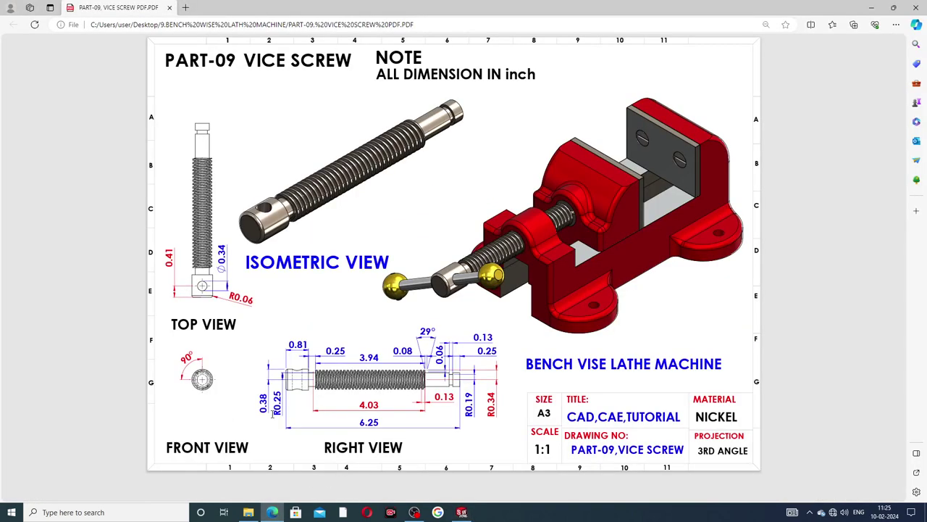
{"action": "left_click", "coordinate": [272, 513]}
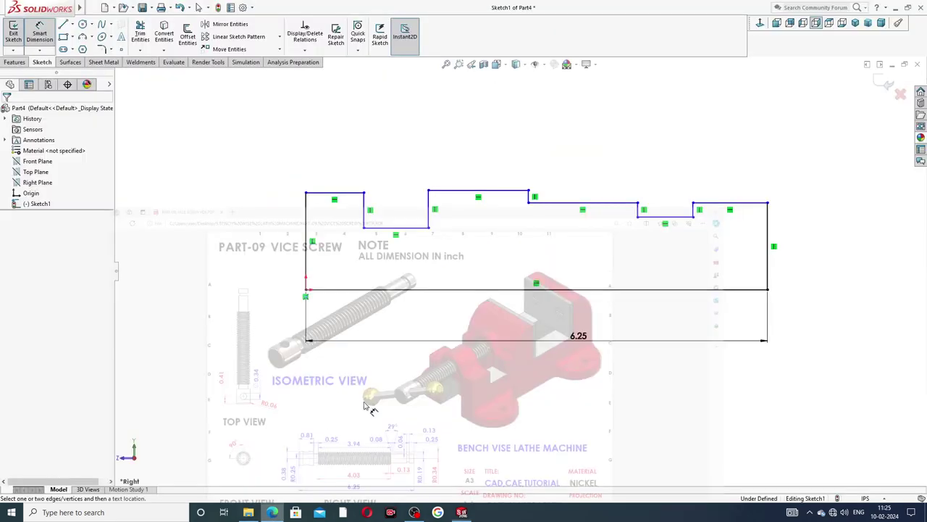
{"action": "left_click", "coordinate": [306, 208]}
{"action": "left_click", "coordinate": [297, 241]}
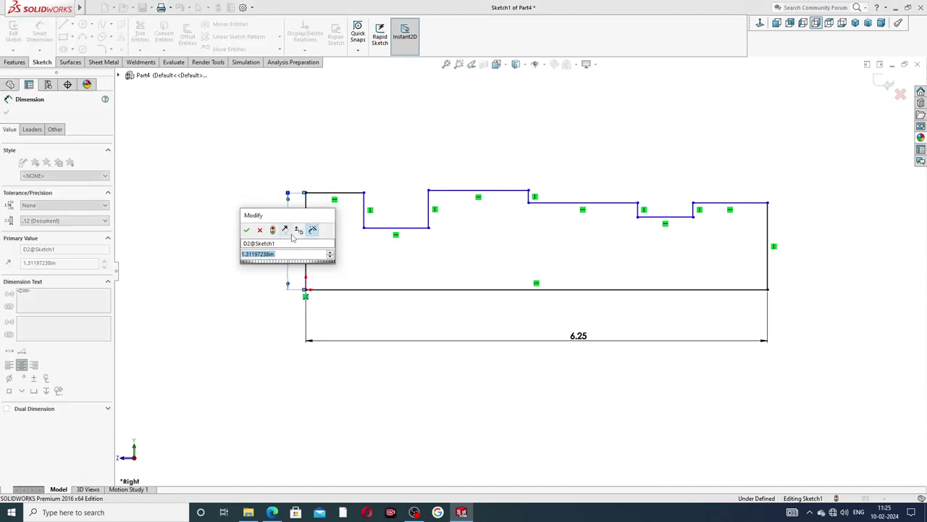
{"action": "type", "text": "1"}
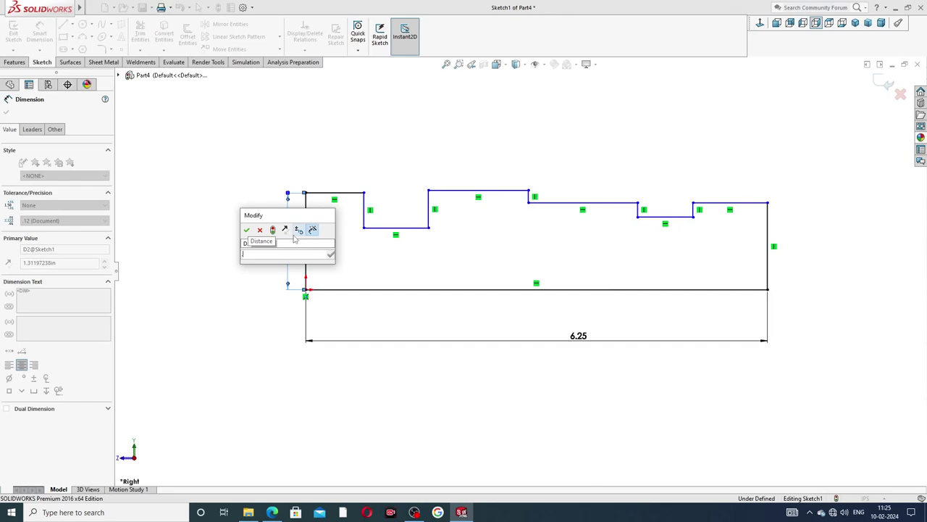
{"action": "left_click", "coordinate": [276, 513]}
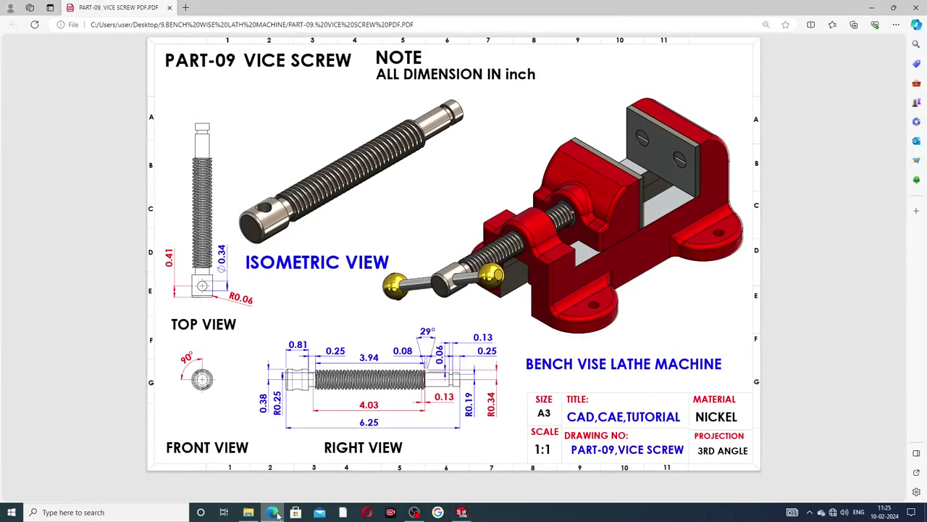
{"action": "left_click", "coordinate": [273, 512]}
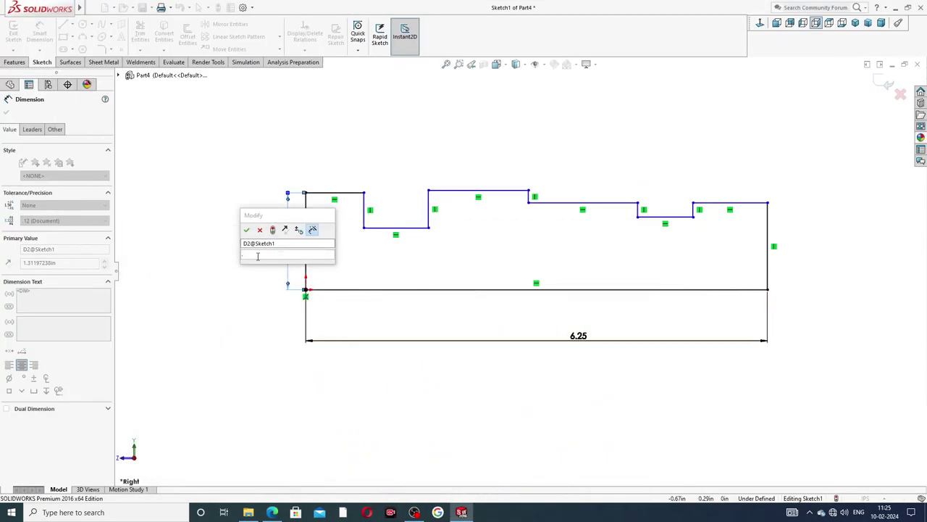
{"action": "left_click", "coordinate": [257, 256]}
{"action": "type", "text": "3"}
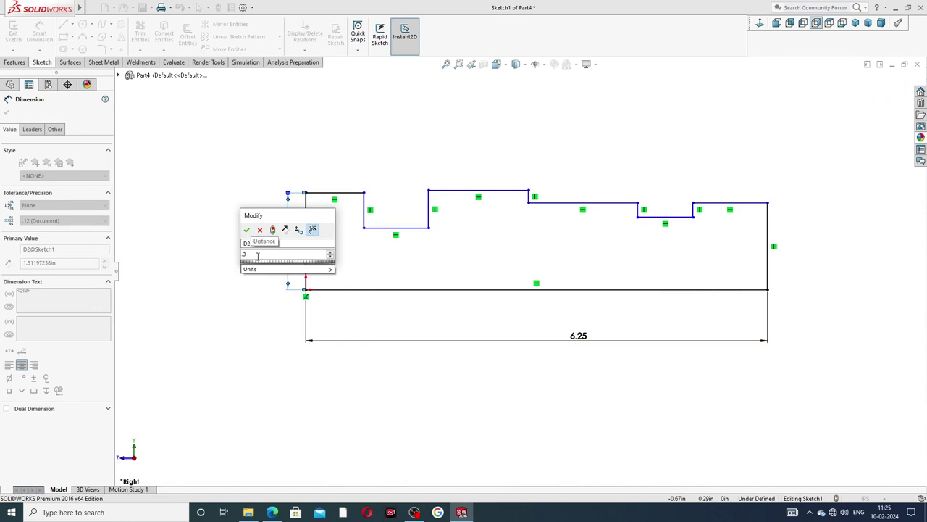
{"action": "key", "text": "Return"}
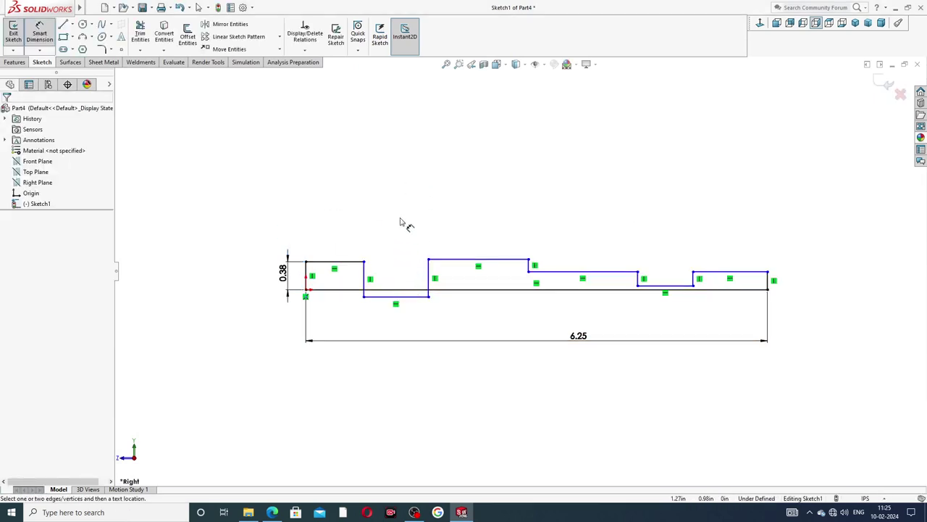
{"action": "right_click", "coordinate": [403, 221]}
Step: Drag the profile's horizontal step, groove and end segments into new heights
{"action": "left_click", "coordinate": [434, 147]}
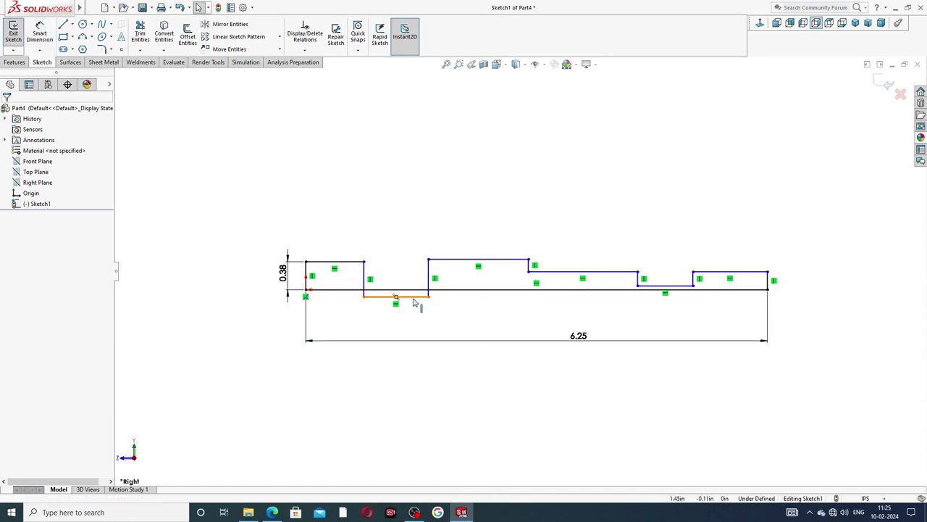
{"action": "left_click_drag", "start_coordinate": [417, 296], "coordinate": [410, 276]}
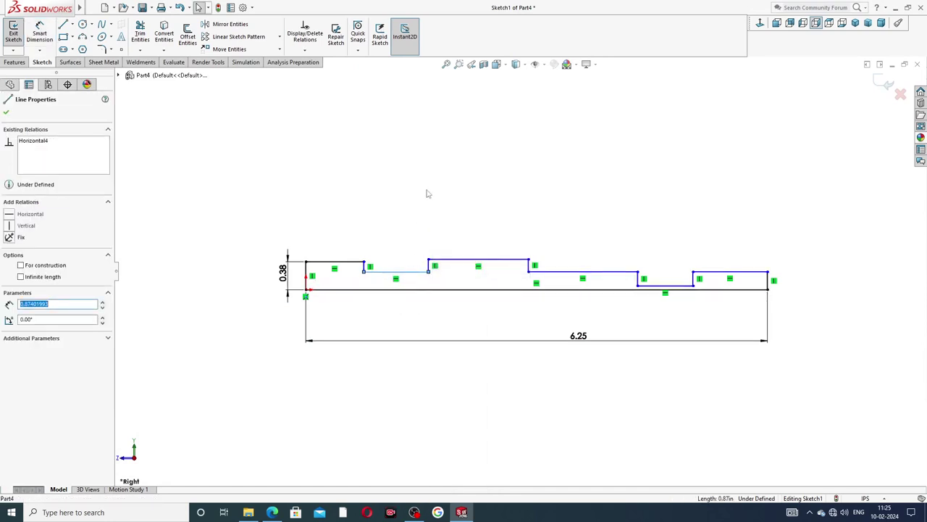
{"action": "left_click", "coordinate": [426, 192]}
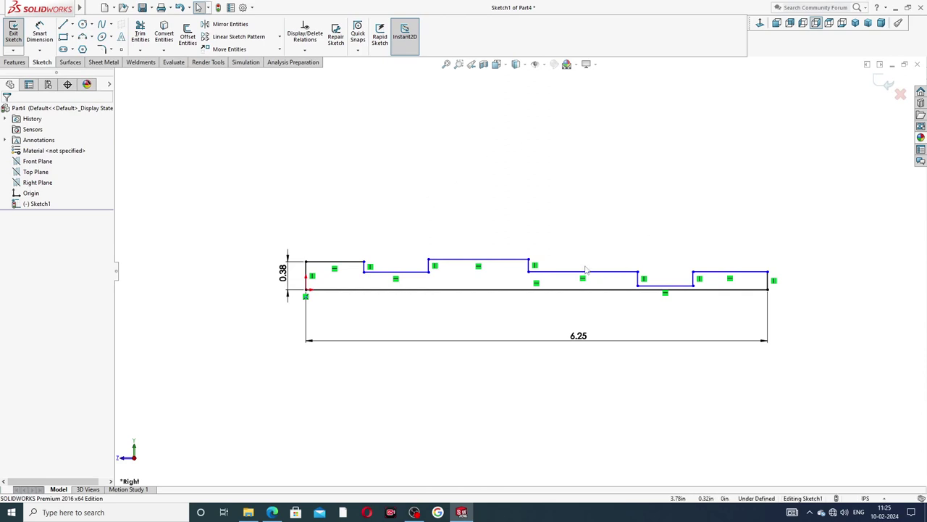
{"action": "left_click_drag", "start_coordinate": [512, 260], "coordinate": [509, 248]}
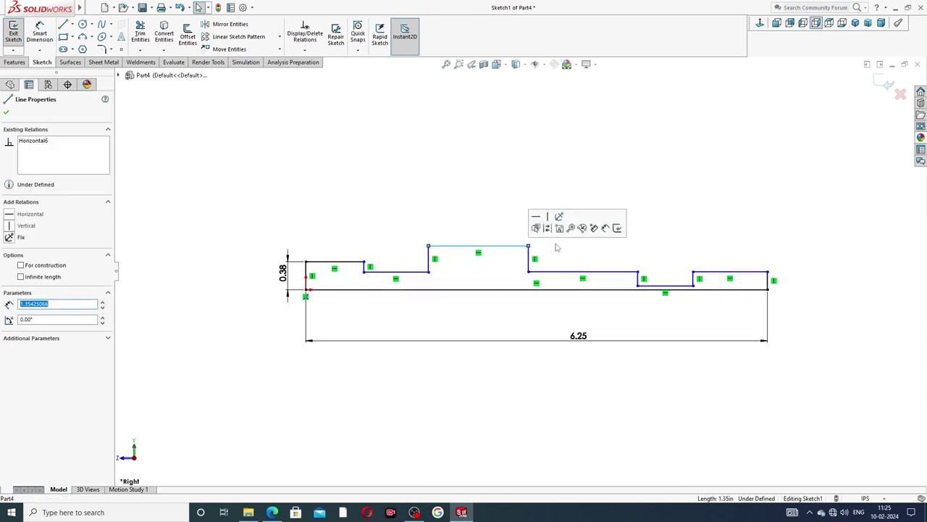
{"action": "left_click", "coordinate": [559, 249]}
{"action": "left_click_drag", "start_coordinate": [626, 274], "coordinate": [624, 260]}
{"action": "left_click_drag", "start_coordinate": [661, 287], "coordinate": [656, 275]}
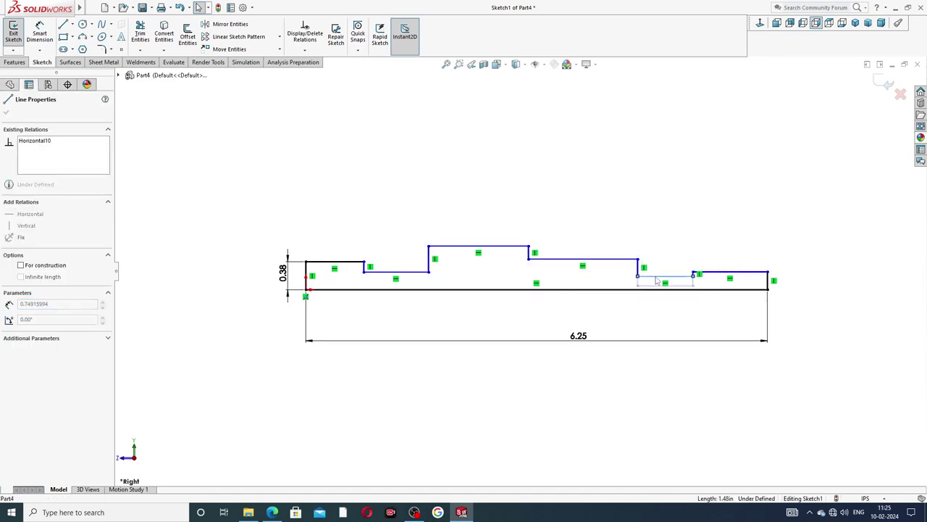
{"action": "left_click", "coordinate": [724, 272]}
{"action": "left_click_drag", "start_coordinate": [724, 272], "coordinate": [728, 259]}
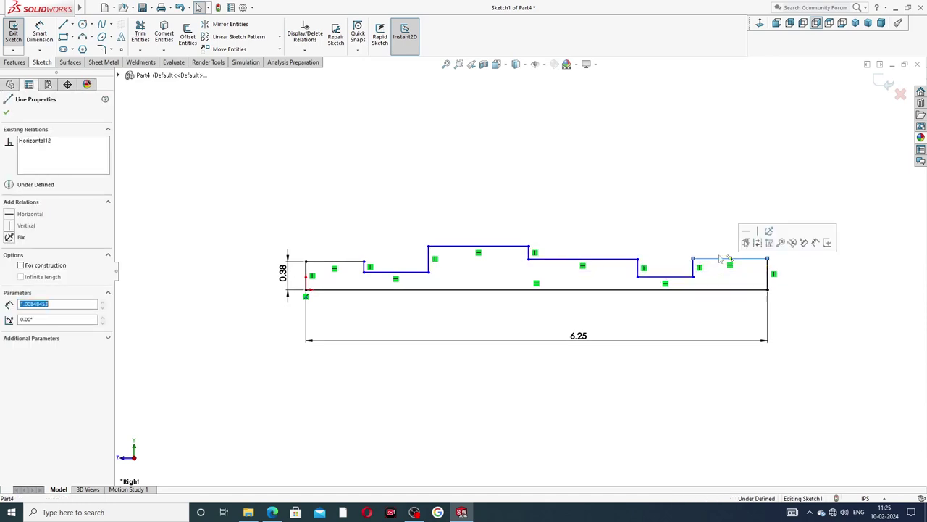
{"action": "left_click", "coordinate": [716, 207]}
Step: Dimension the first step's top line to 0.81 in long
{"action": "left_click", "coordinate": [39, 34]}
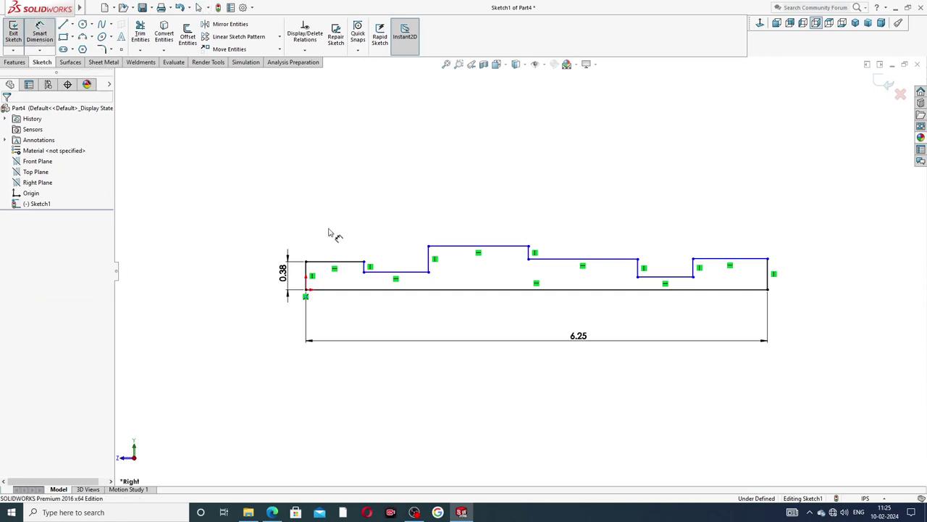
{"action": "left_click", "coordinate": [341, 262]}
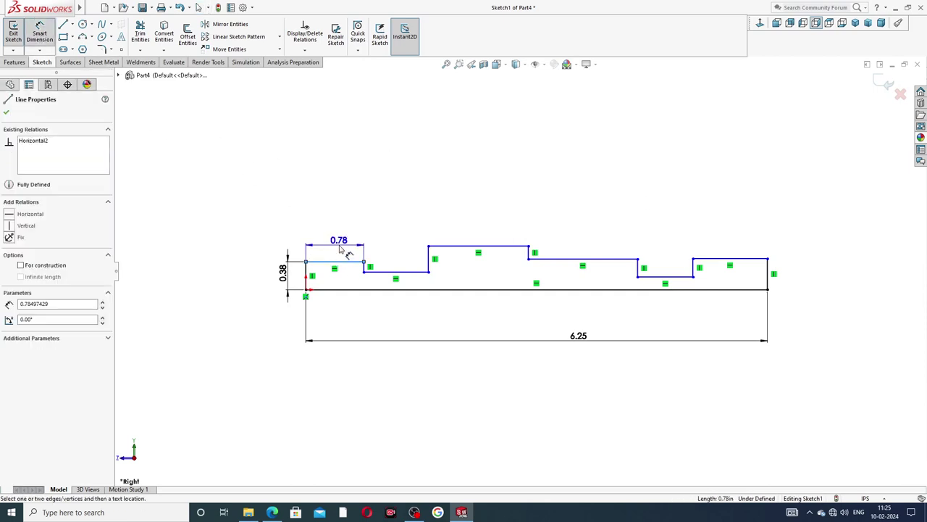
{"action": "left_click", "coordinate": [339, 245]}
{"action": "type", "text": ".81"}
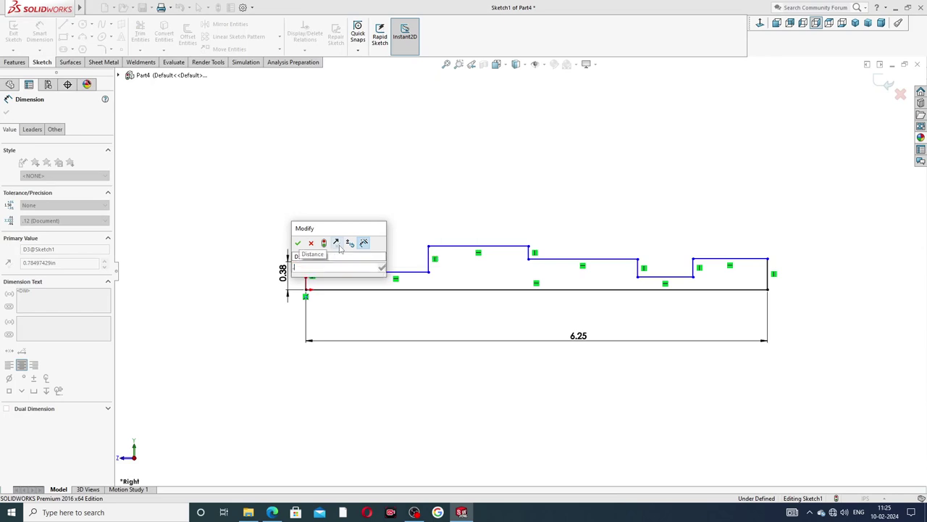
{"action": "key", "text": "Return"}
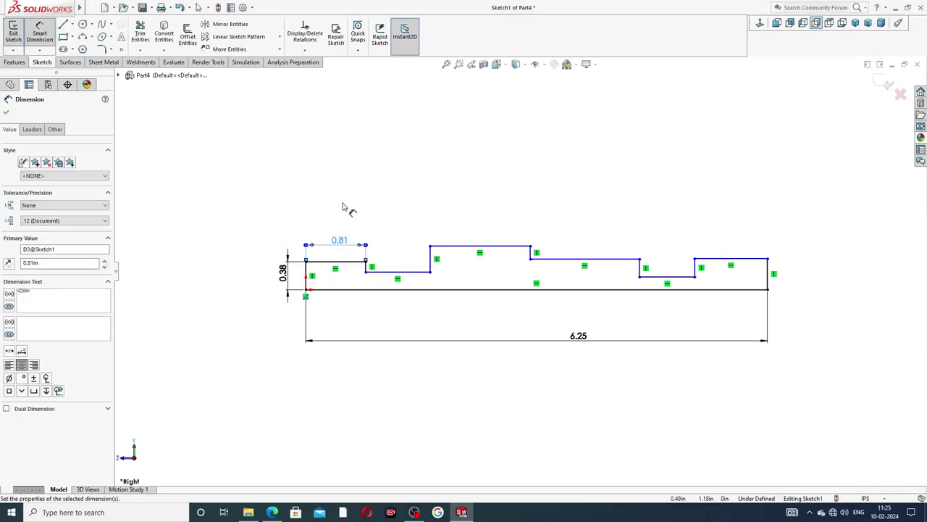
{"action": "key", "text": "Escape"}
Step: Dimension the neck to 0.25 in wide and 0.25 in high above the bottom line
{"action": "left_click", "coordinate": [391, 276]}
{"action": "left_click", "coordinate": [391, 255]}
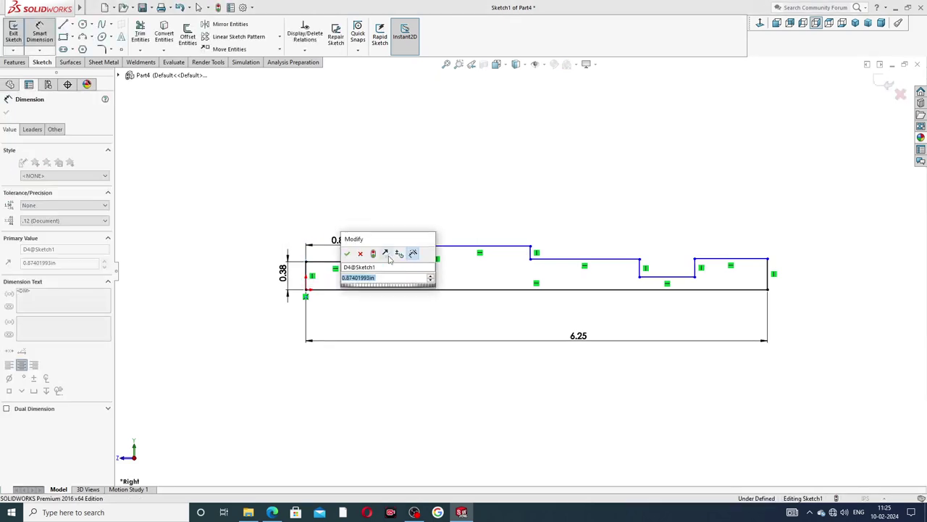
{"action": "type", "text": ".24"}
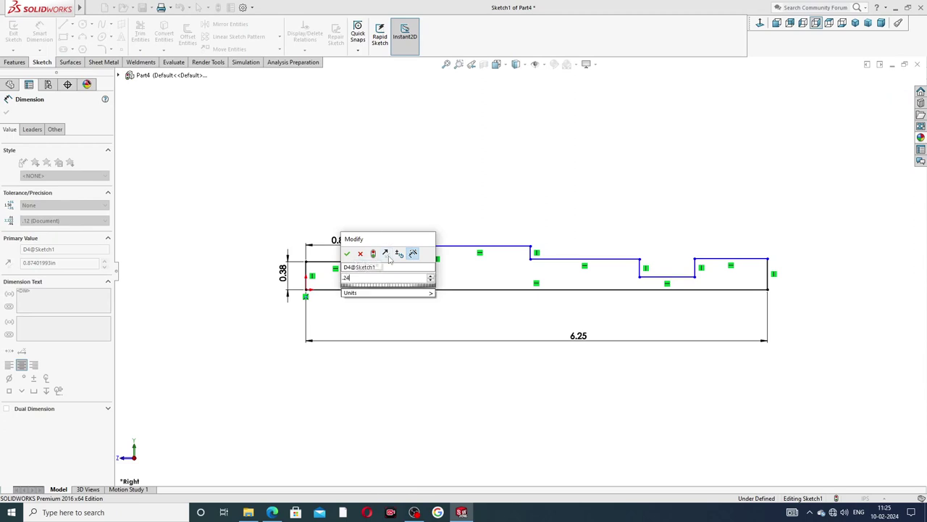
{"action": "type", "text": "5"}
{"action": "key", "text": "Return"}
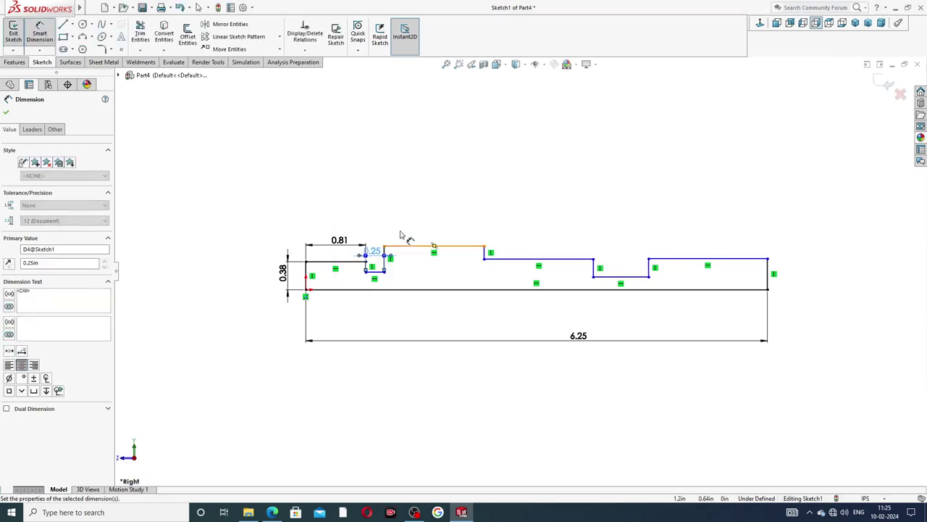
{"action": "left_click", "coordinate": [375, 274]}
{"action": "left_click", "coordinate": [370, 291]}
{"action": "left_click", "coordinate": [354, 283]}
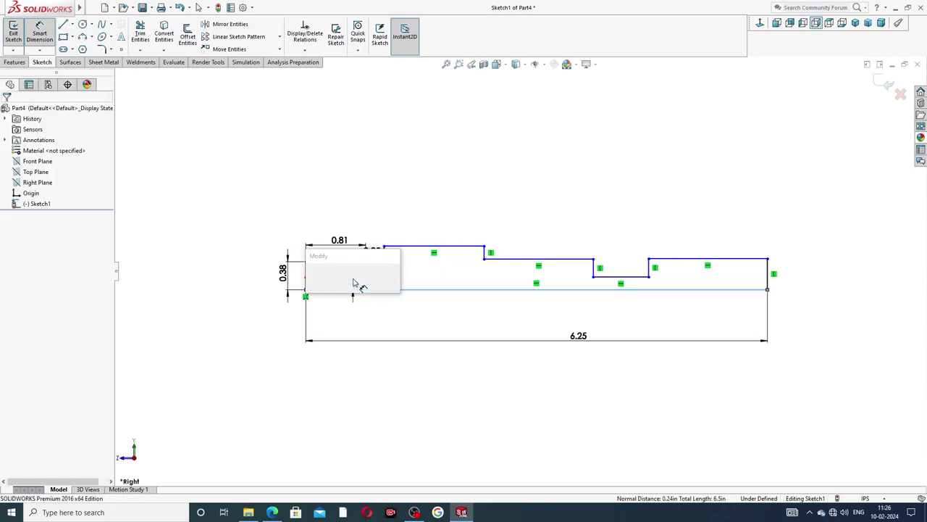
{"action": "type", "text": ".25"}
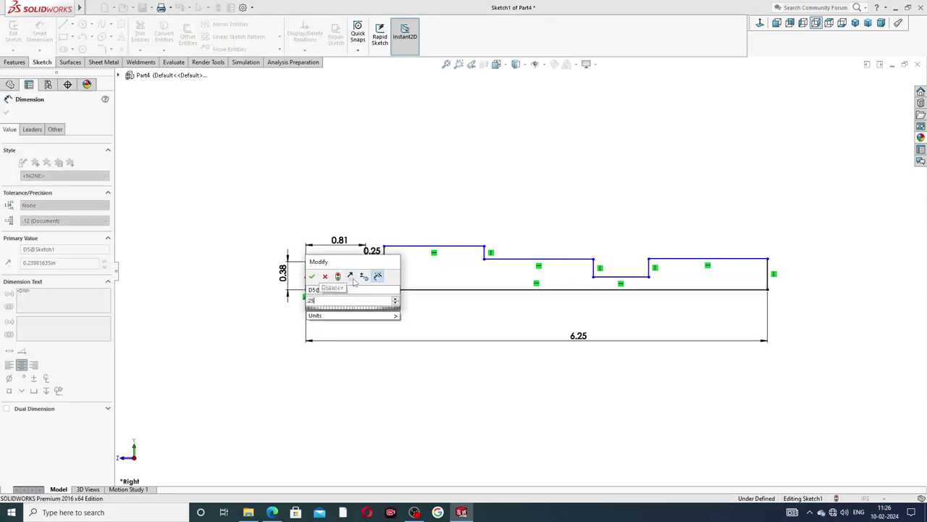
{"action": "key", "text": "Return"}
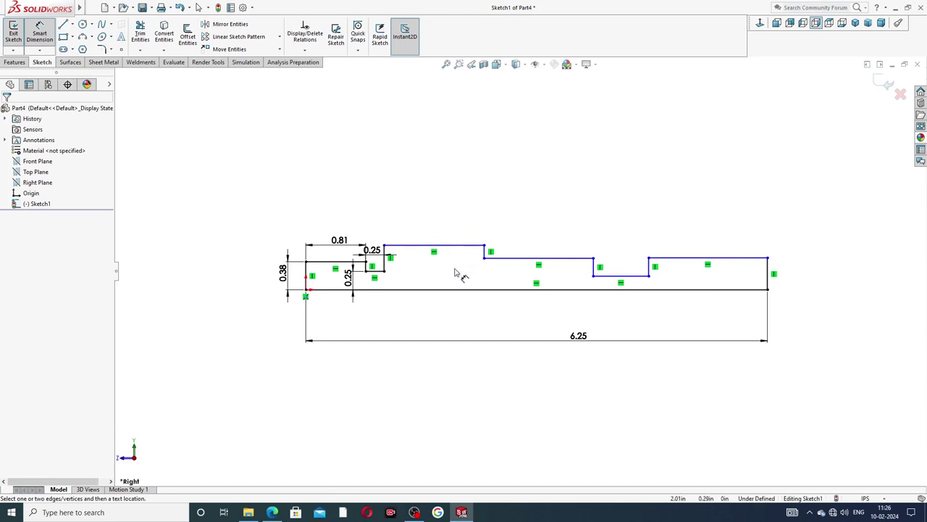
{"action": "scroll", "coordinate": [455, 272], "scroll_direction": "down", "scroll_amount": 1}
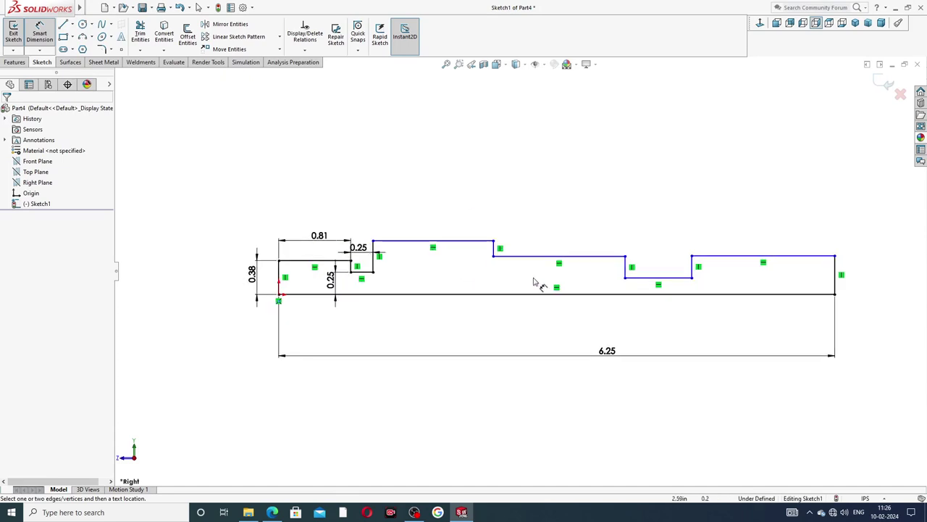
Step: Make the neck line, long middle line and upper right line collinear
{"action": "right_click", "coordinate": [673, 180]}
{"action": "left_click", "coordinate": [692, 138]}
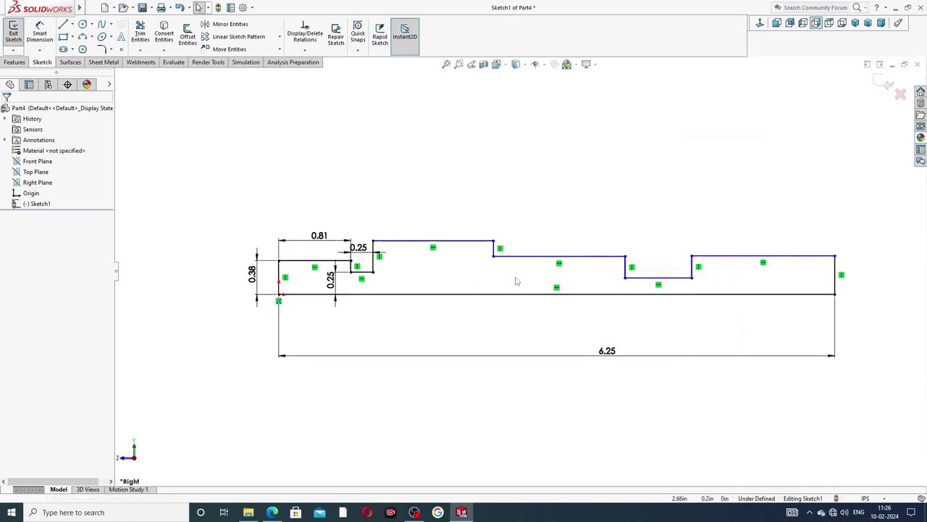
{"action": "left_click", "coordinate": [367, 273]}
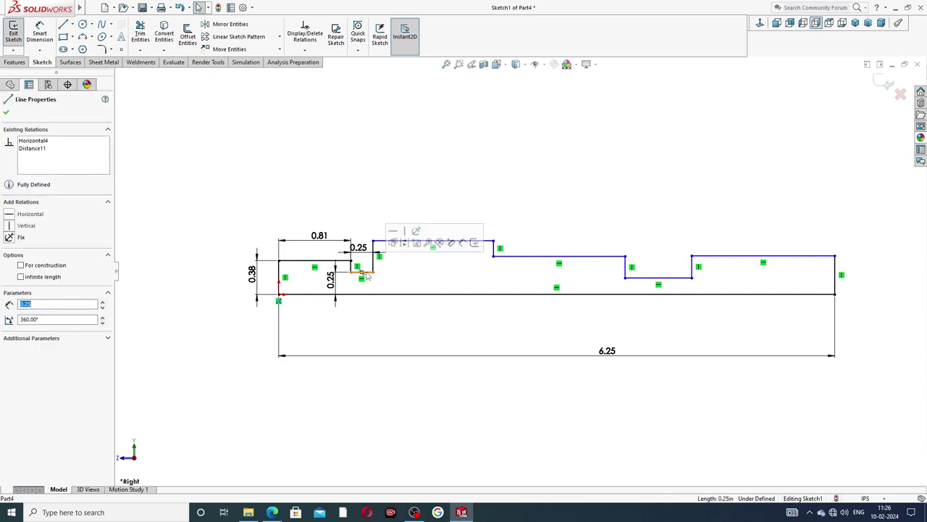
{"action": "left_click", "coordinate": [536, 256], "text": "ctrl"}
{"action": "left_click", "coordinate": [708, 259], "text": "ctrl"}
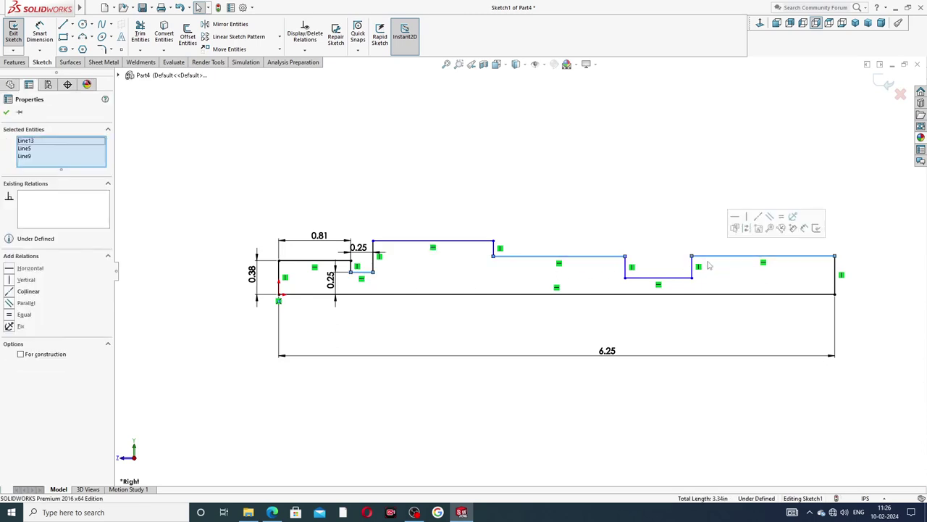
{"action": "left_click", "coordinate": [758, 216]}
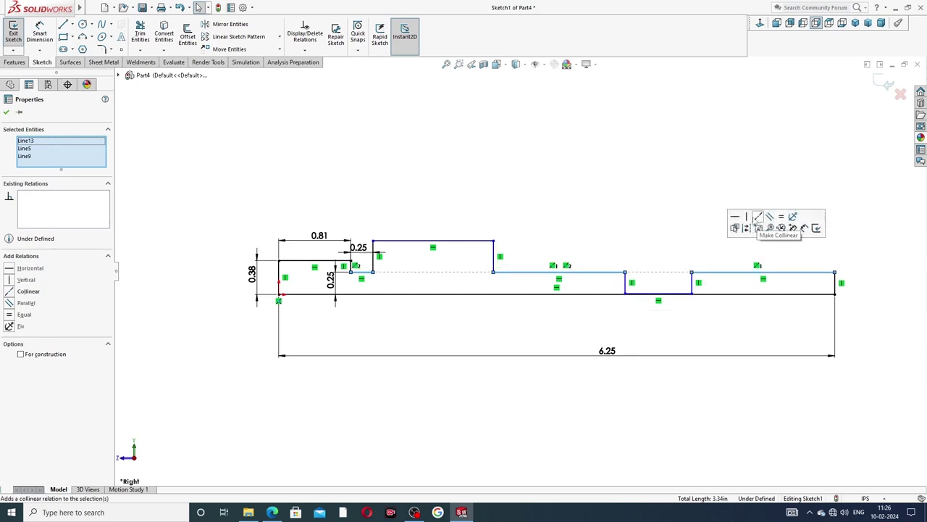
{"action": "left_click", "coordinate": [658, 197]}
Step: Drag the groove's bottom line upward to make the groove shallower
{"action": "left_click", "coordinate": [647, 294]}
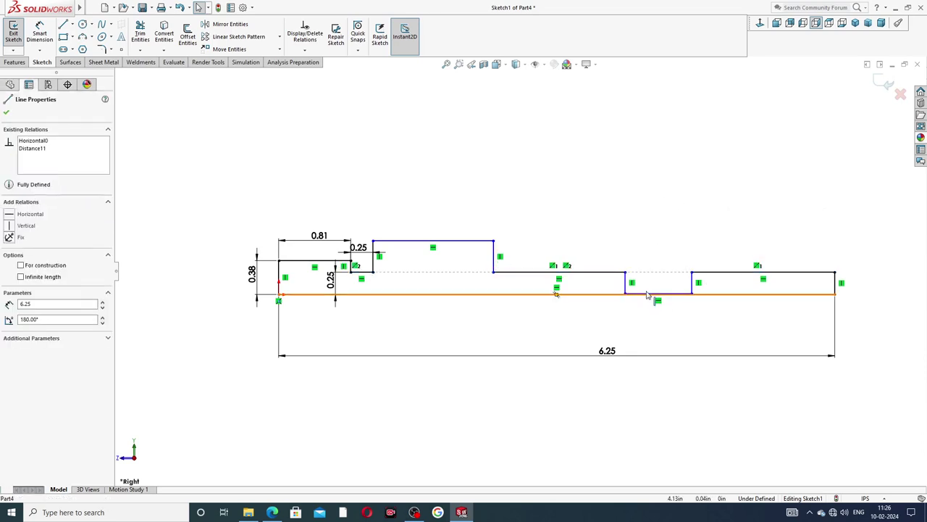
{"action": "key", "text": "Escape"}
{"action": "scroll", "coordinate": [654, 296], "scroll_direction": "up", "scroll_amount": 2}
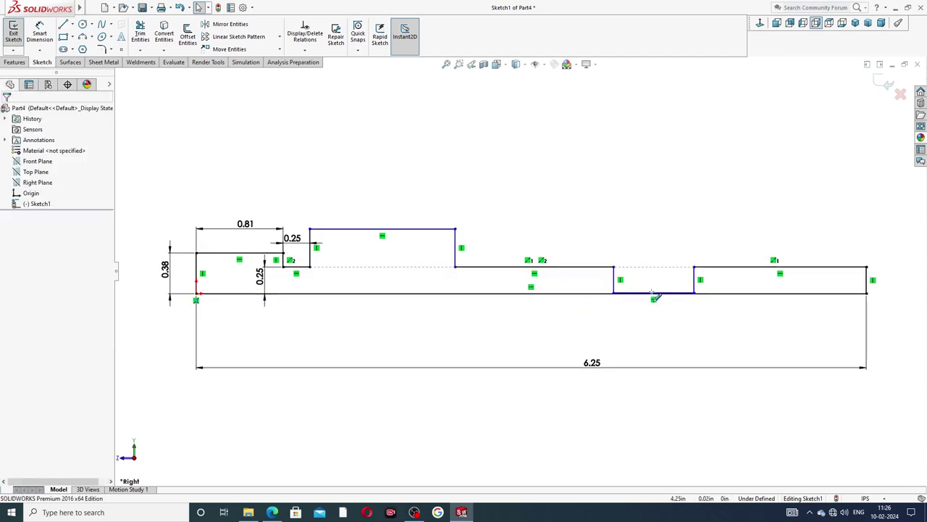
{"action": "left_click", "coordinate": [628, 293]}
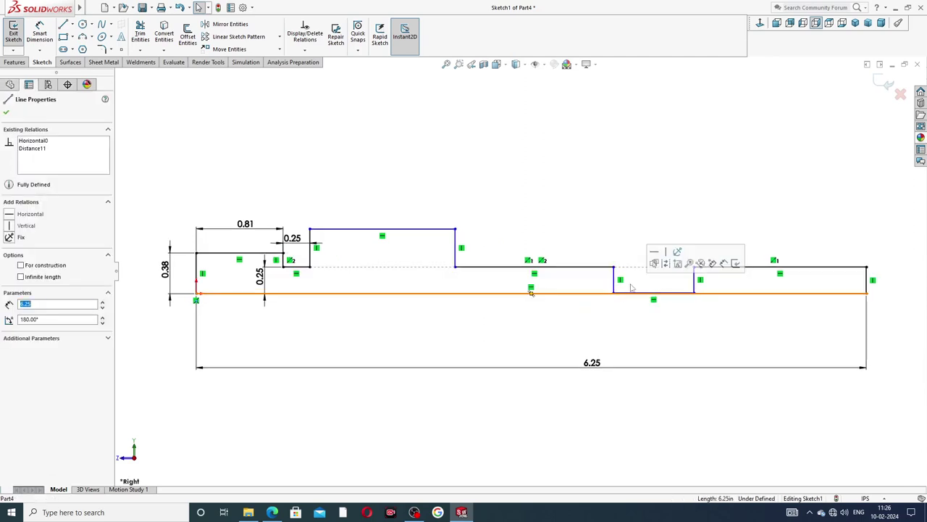
{"action": "key", "text": "Escape"}
{"action": "scroll", "coordinate": [650, 302], "scroll_direction": "up", "scroll_amount": 3}
{"action": "scroll", "coordinate": [650, 303], "scroll_direction": "up", "scroll_amount": 2}
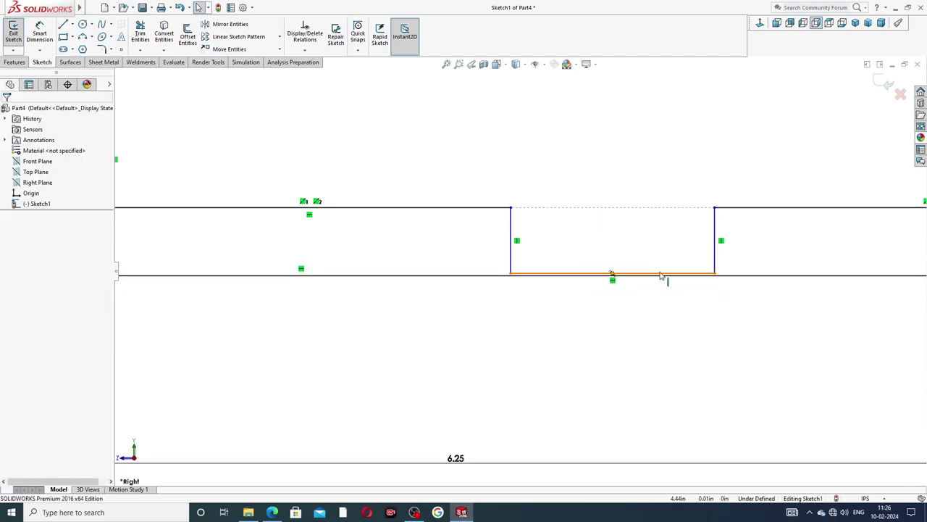
{"action": "left_click_drag", "start_coordinate": [662, 275], "coordinate": [659, 250]}
{"action": "key", "text": "Escape"}
{"action": "scroll", "coordinate": [625, 177], "scroll_direction": "down", "scroll_amount": 6}
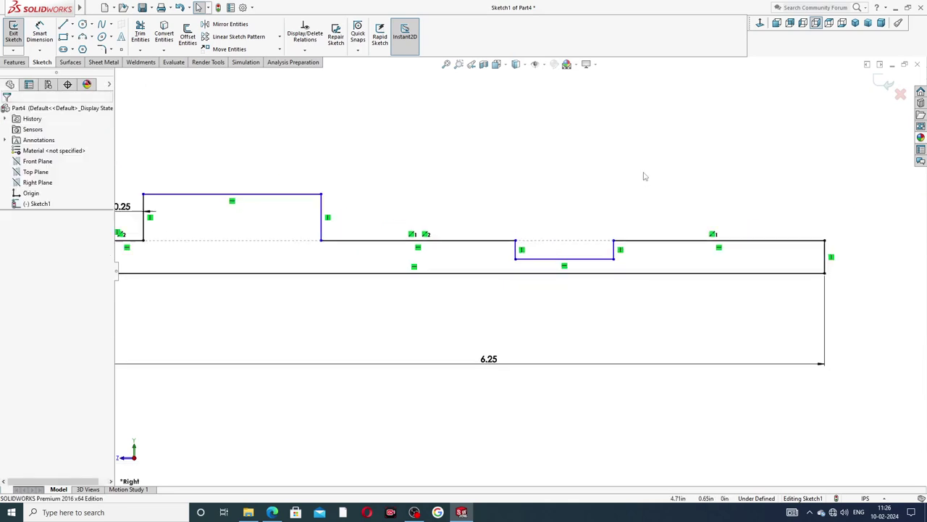
Step: With Smart Dimension, set the top-right end line's length to 0.25
{"action": "left_click", "coordinate": [33, 36]}
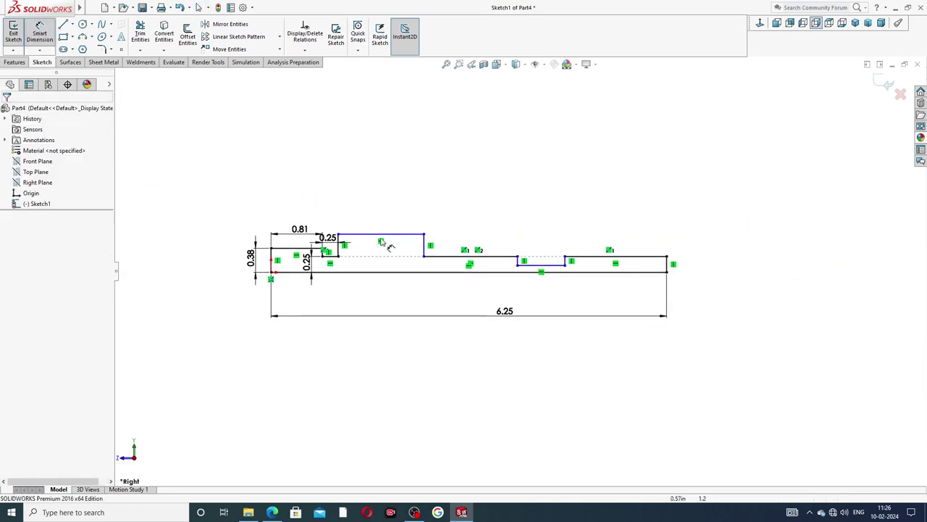
{"action": "scroll", "coordinate": [594, 282], "scroll_direction": "up", "scroll_amount": 3}
{"action": "left_click", "coordinate": [651, 239]}
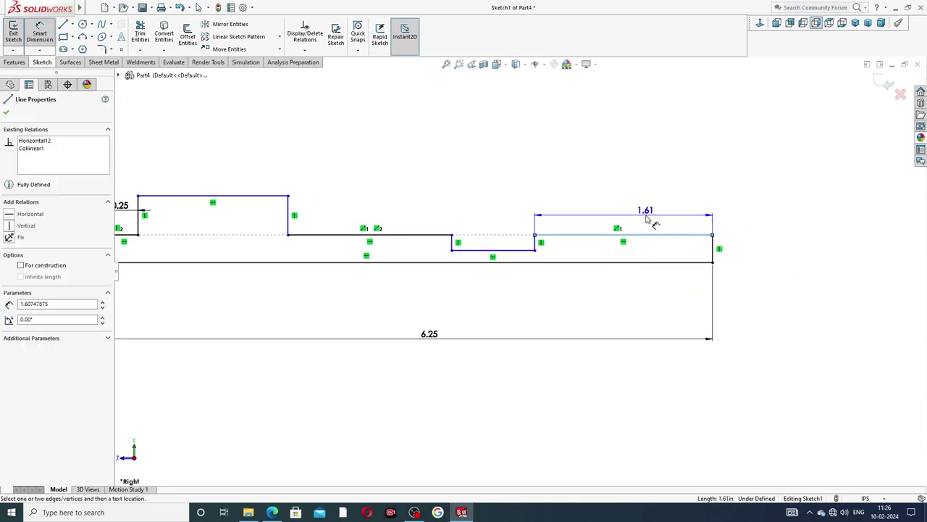
{"action": "left_click", "coordinate": [654, 221]}
{"action": "type", "text": ".2"}
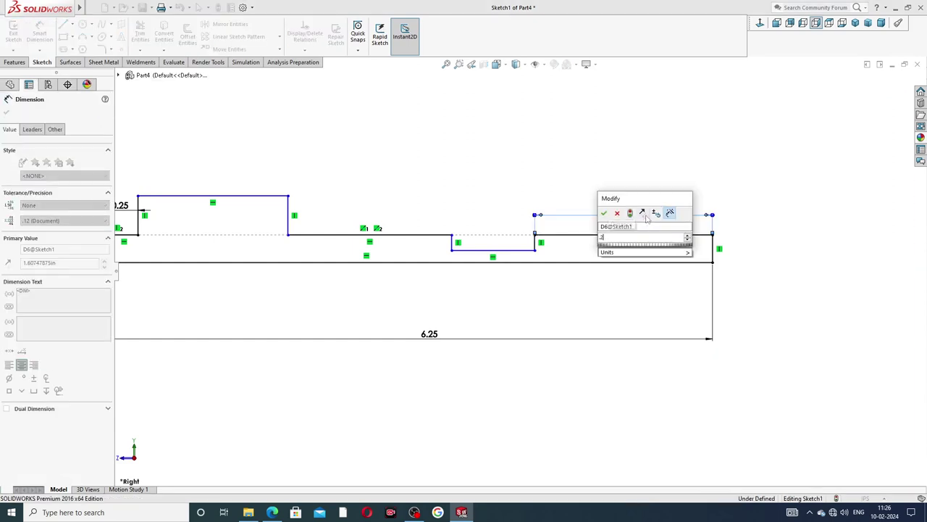
{"action": "type", "text": "5"}
{"action": "key", "text": "Return"}
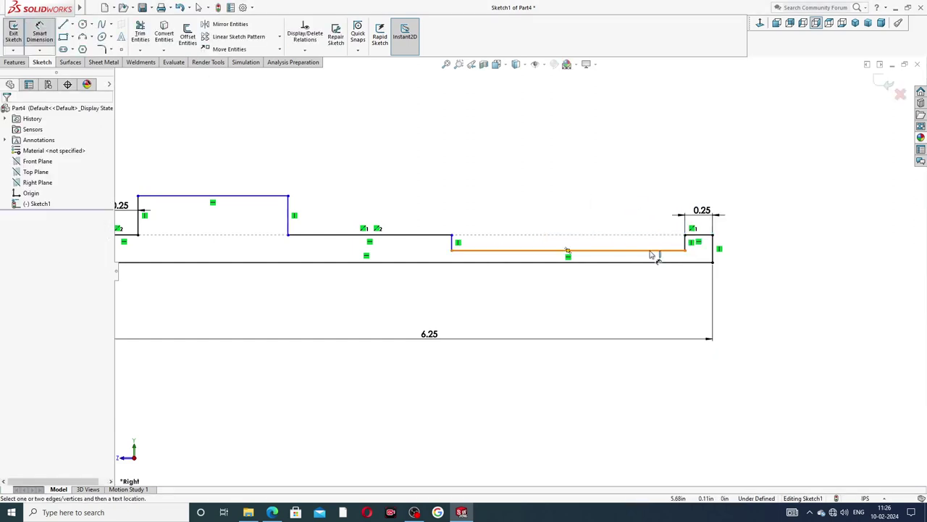
Step: Dimension the groove's bottom line to a 0.13 width
{"action": "left_click", "coordinate": [651, 254]}
{"action": "left_click", "coordinate": [613, 226]}
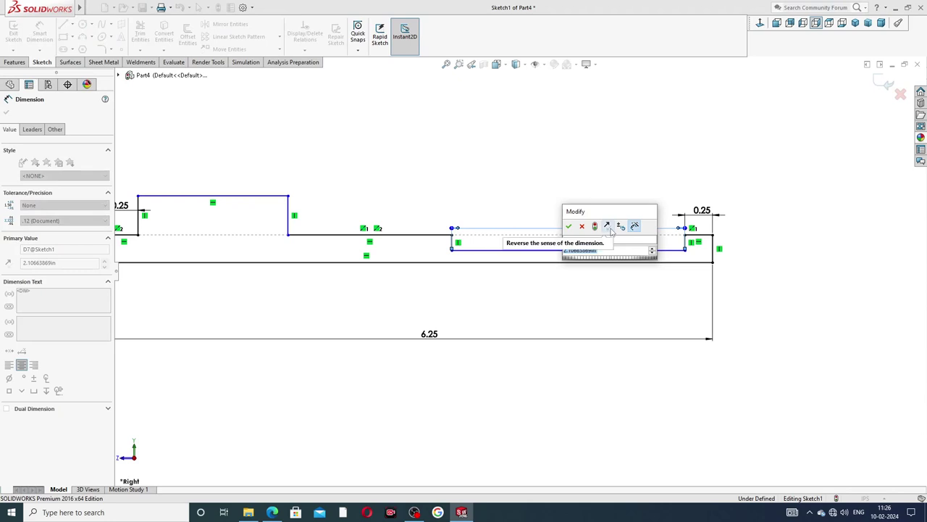
{"action": "key", "text": "BackSpace"}
{"action": "type", "text": ".1"}
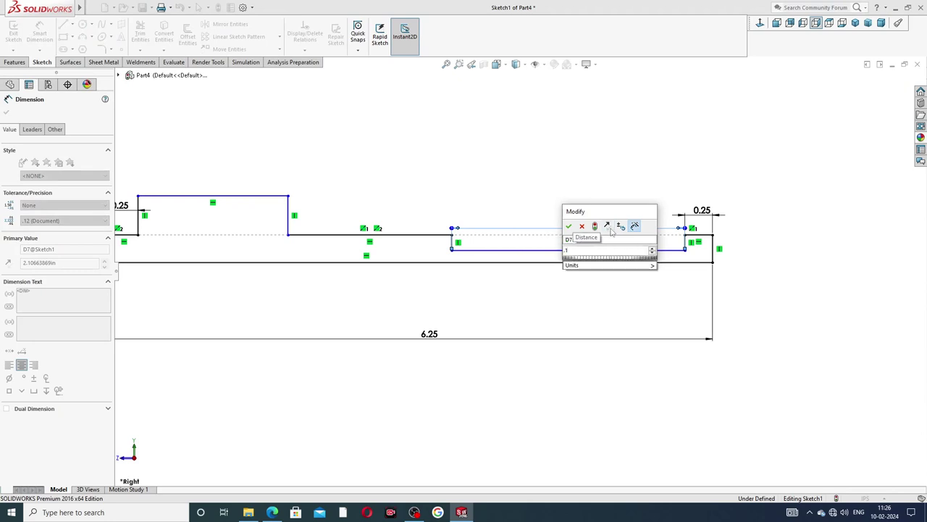
{"action": "type", "text": "3"}
{"action": "key", "text": "Return"}
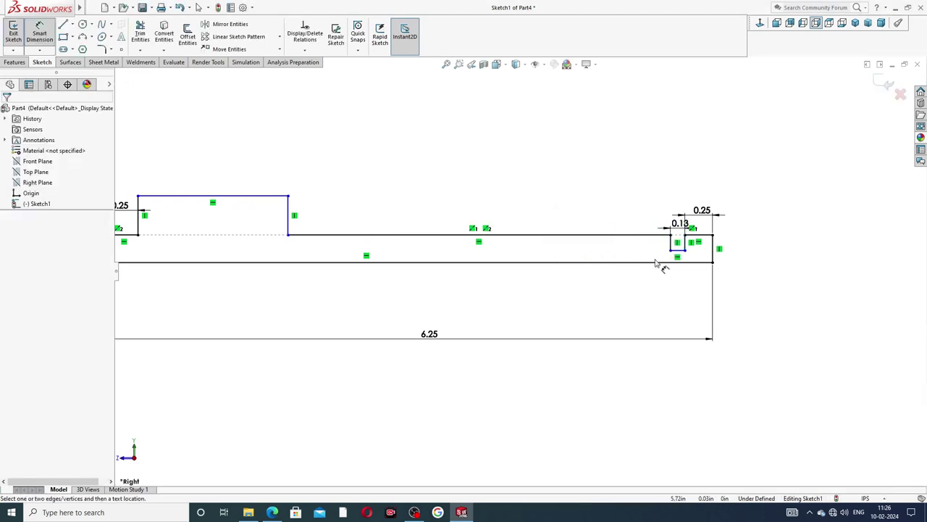
Step: Set the groove depth to 0.19 from the shaft's bottom line and move the label right
{"action": "scroll", "coordinate": [656, 264], "scroll_direction": "down", "scroll_amount": 5}
{"action": "left_click", "coordinate": [652, 244]}
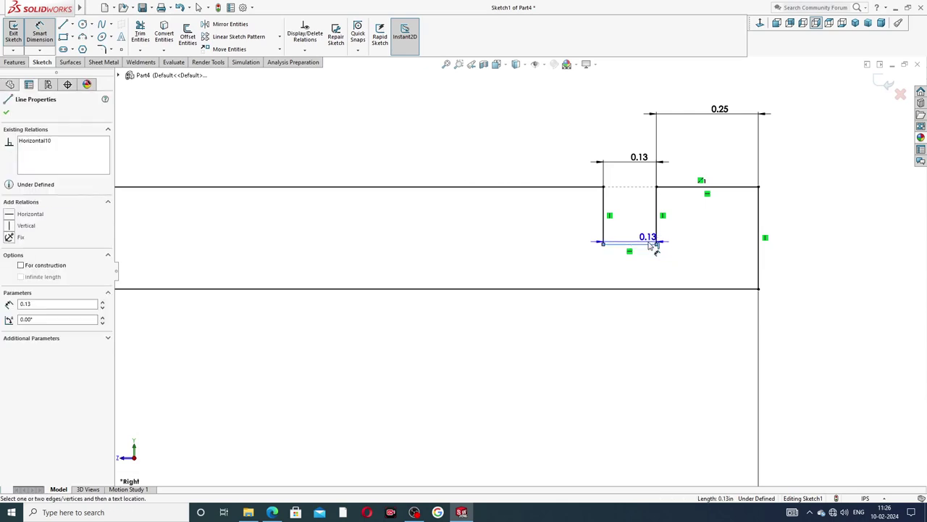
{"action": "left_click", "coordinate": [654, 289]}
{"action": "left_click", "coordinate": [636, 266]}
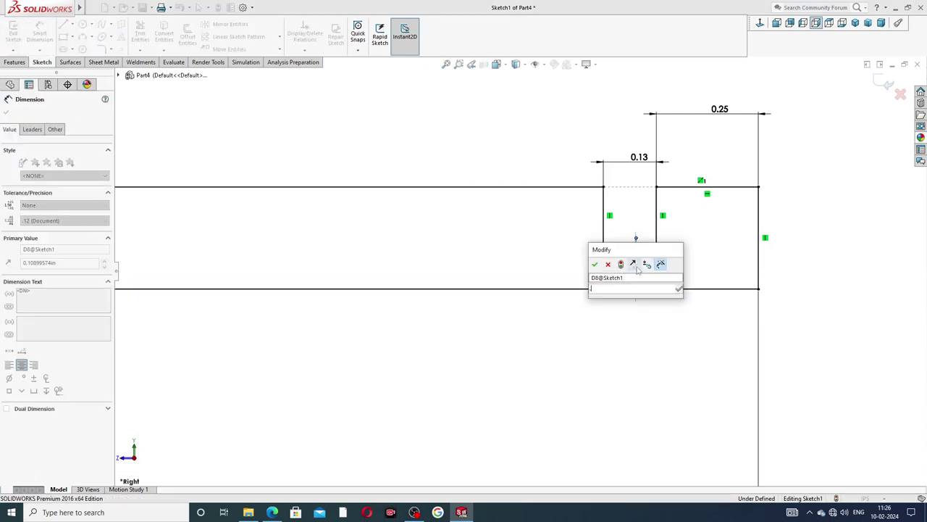
{"action": "type", "text": ".19"}
{"action": "key", "text": "Return"}
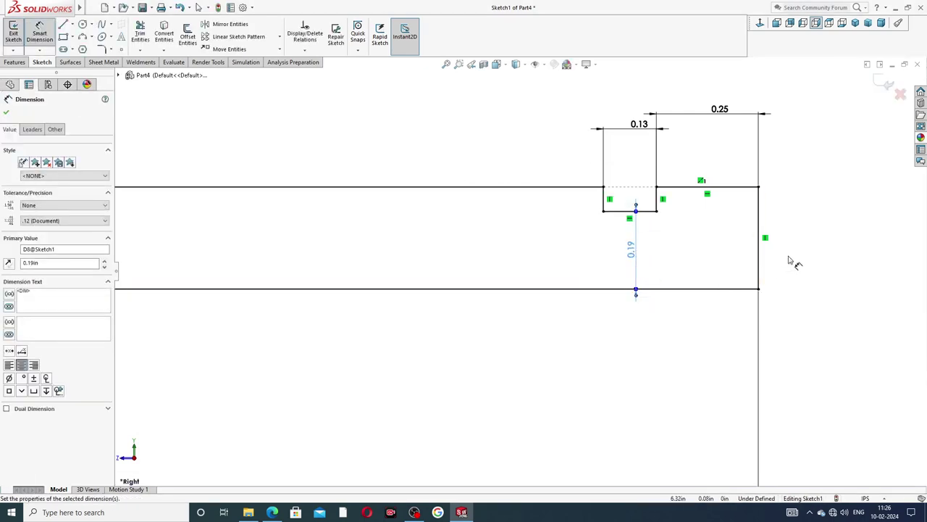
{"action": "left_click", "coordinate": [790, 261]}
{"action": "scroll", "coordinate": [683, 250], "scroll_direction": "up", "scroll_amount": 4}
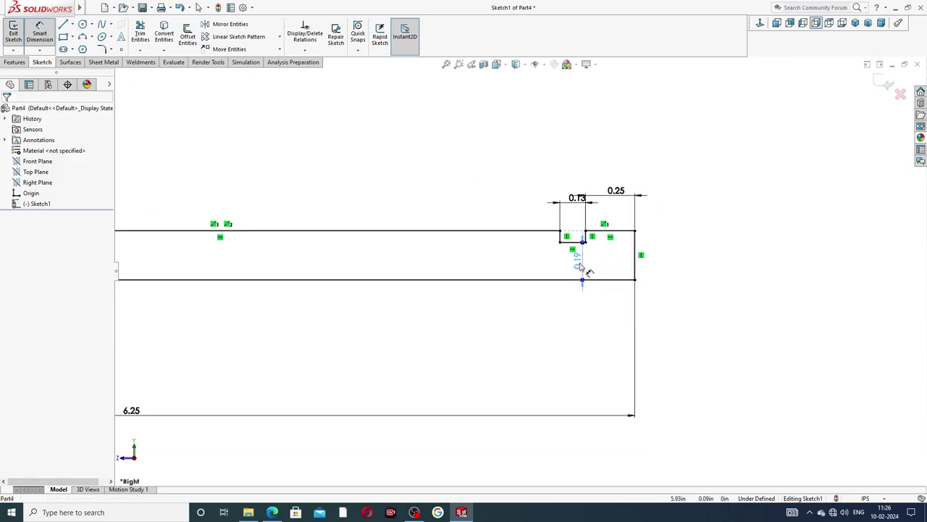
{"action": "left_click_drag", "start_coordinate": [581, 267], "coordinate": [599, 265]}
{"action": "left_click", "coordinate": [695, 247]}
Step: Dimension the raised top line to a length of 3.94
{"action": "scroll", "coordinate": [483, 224], "scroll_direction": "up", "scroll_amount": 3}
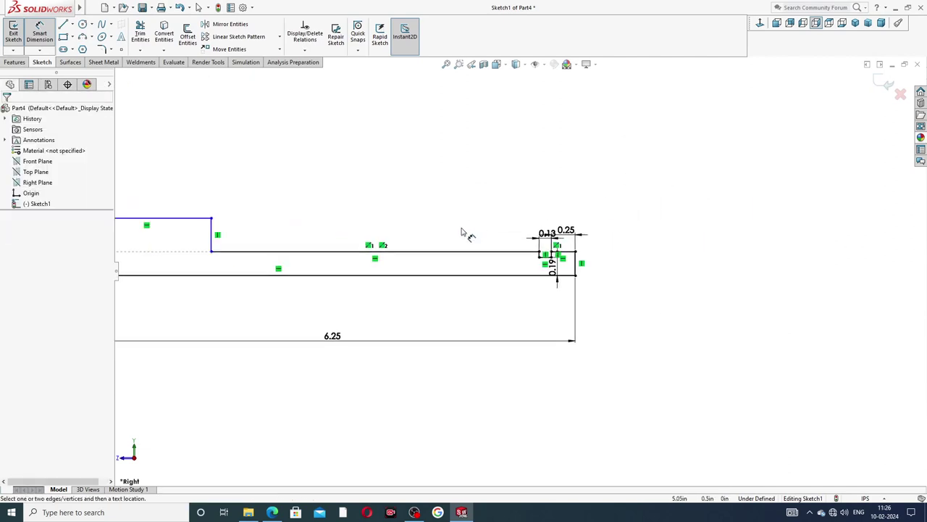
{"action": "scroll", "coordinate": [464, 232], "scroll_direction": "up", "scroll_amount": 3}
{"action": "scroll", "coordinate": [342, 256], "scroll_direction": "down", "scroll_amount": 3}
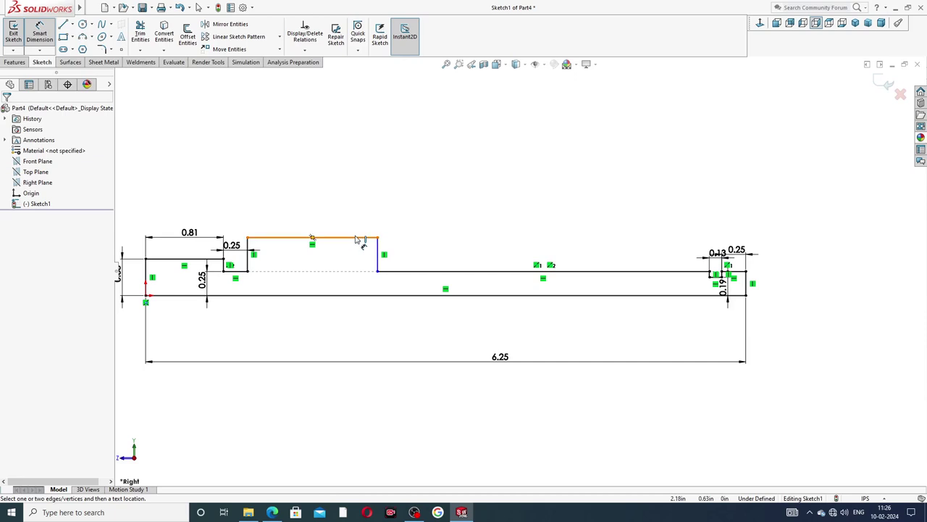
{"action": "left_click", "coordinate": [360, 236]}
{"action": "left_click", "coordinate": [346, 216]}
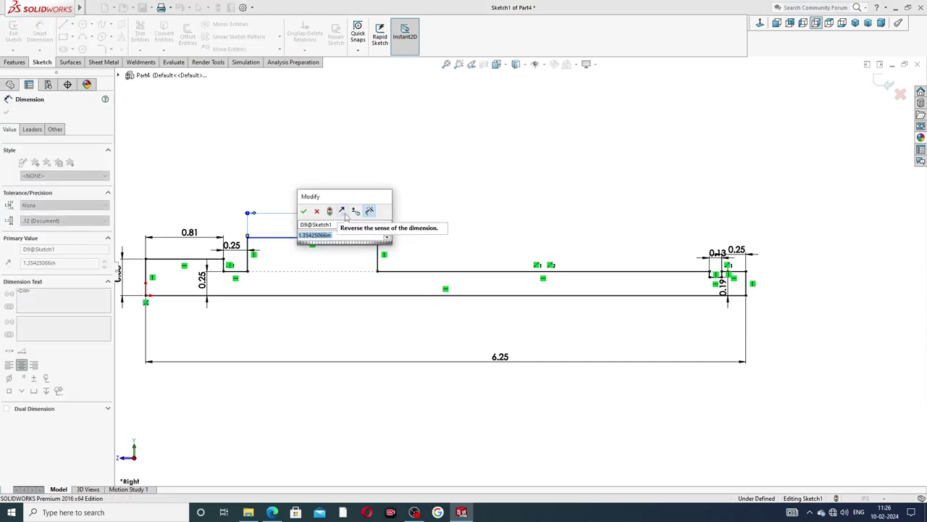
{"action": "type", "text": "3.9"}
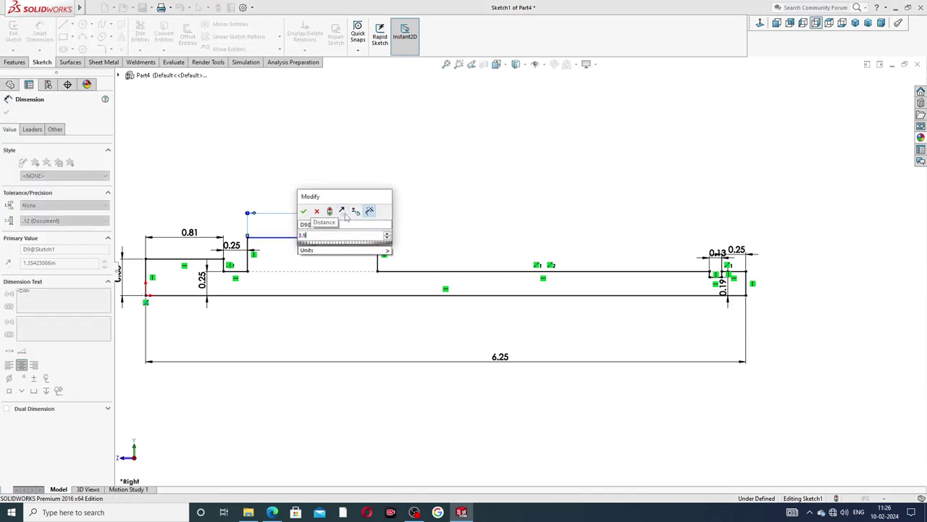
{"action": "type", "text": "4"}
{"action": "key", "text": "Return"}
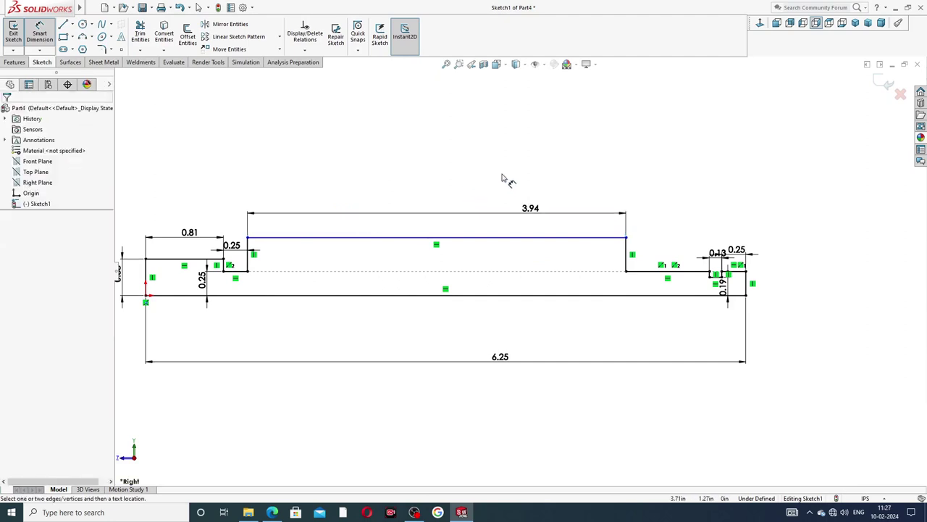
Step: Set the raised section's height to 0.34 above the bottom line, then end dimensioning
{"action": "left_click", "coordinate": [503, 237]}
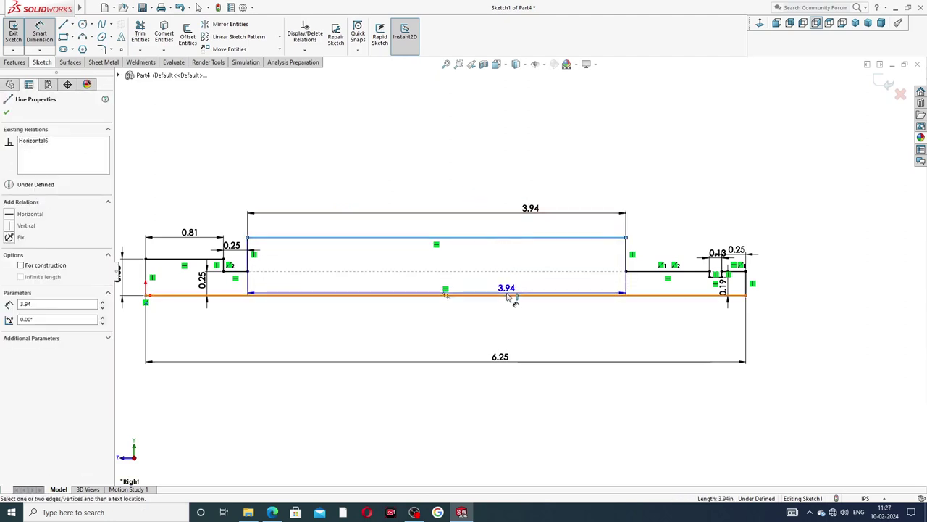
{"action": "left_click", "coordinate": [507, 294]}
{"action": "left_click", "coordinate": [503, 268]}
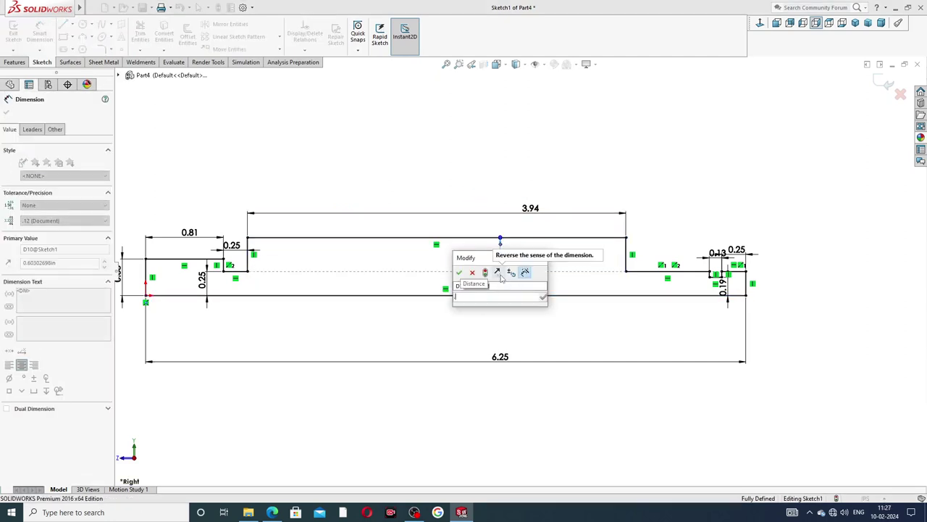
{"action": "type", "text": "0.34"}
{"action": "key", "text": "Return"}
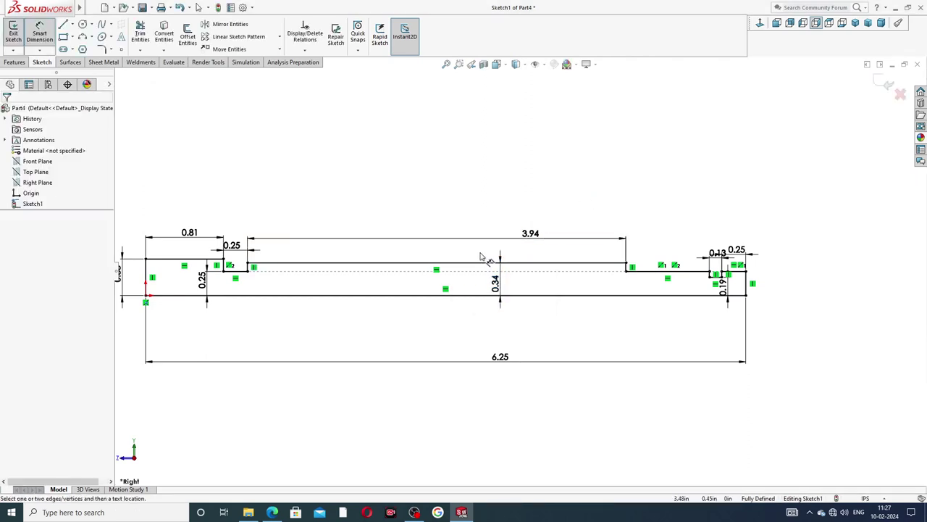
{"action": "key", "text": "f"}
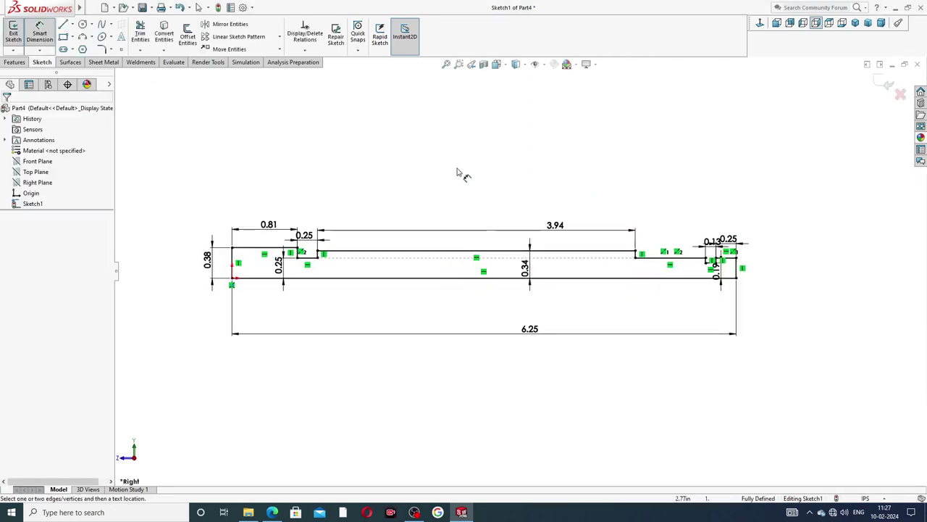
{"action": "right_click", "coordinate": [457, 174]}
{"action": "left_click", "coordinate": [486, 143]}
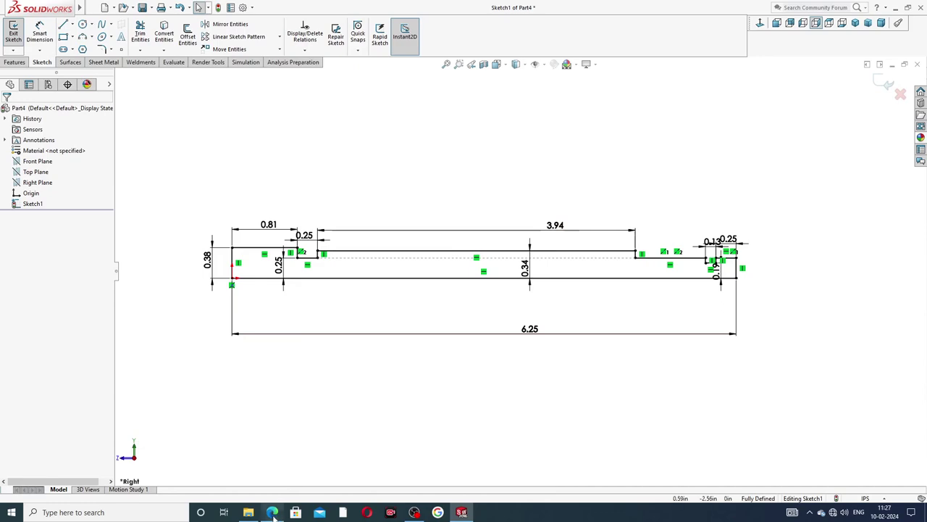
{"action": "left_click", "coordinate": [272, 512]}
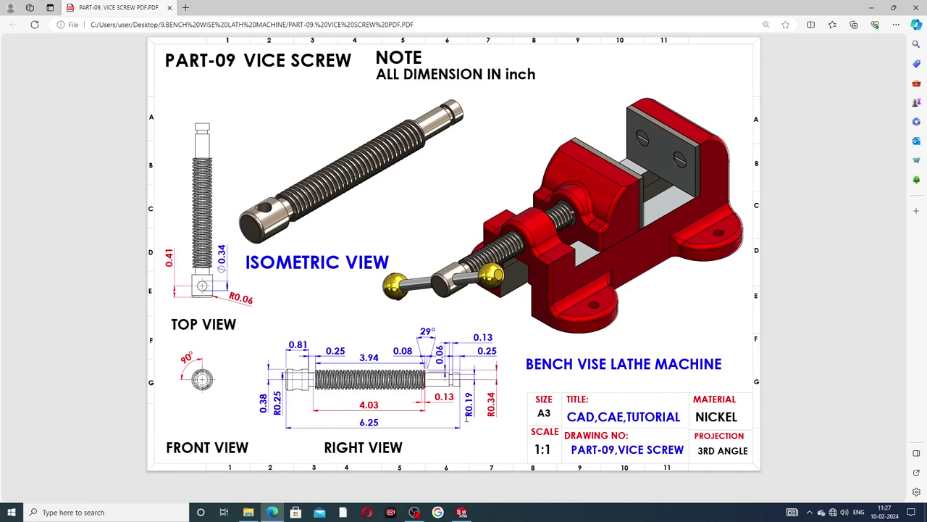
{"action": "key", "text": "alt+Tab"}
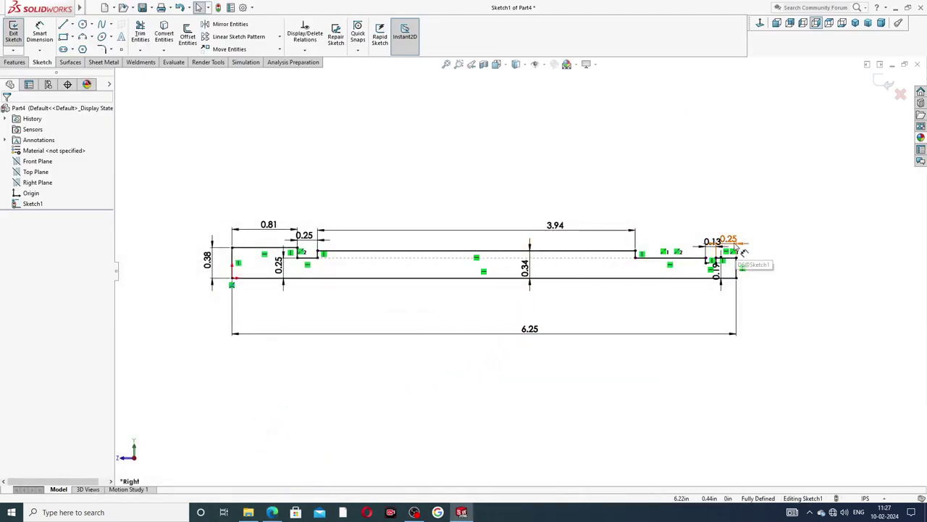
Step: Reposition the 0.25, 0.13, 0.19, 3.94, vertical 0.25 and 6.25 labels so each reads clearly
{"action": "left_click_drag", "start_coordinate": [733, 248], "coordinate": [759, 265]}
{"action": "left_click", "coordinate": [761, 264]}
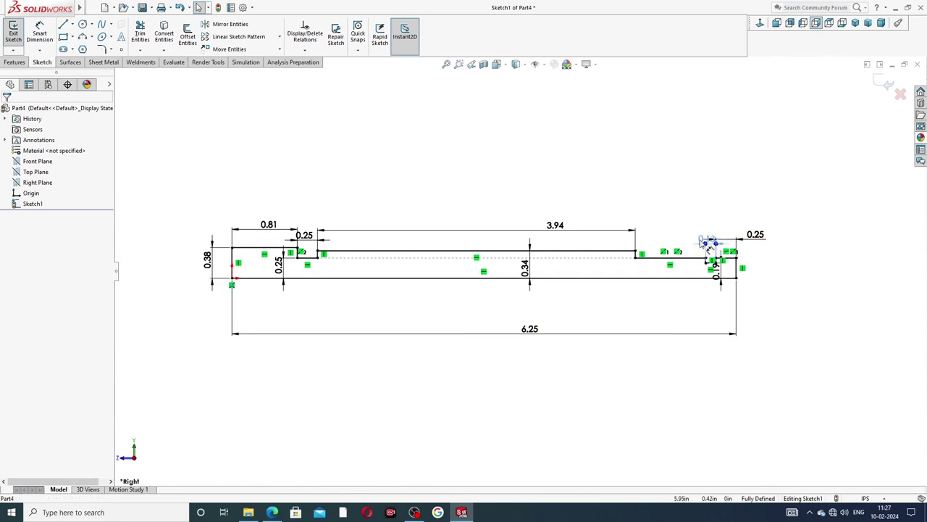
{"action": "left_click_drag", "start_coordinate": [713, 243], "coordinate": [699, 226]}
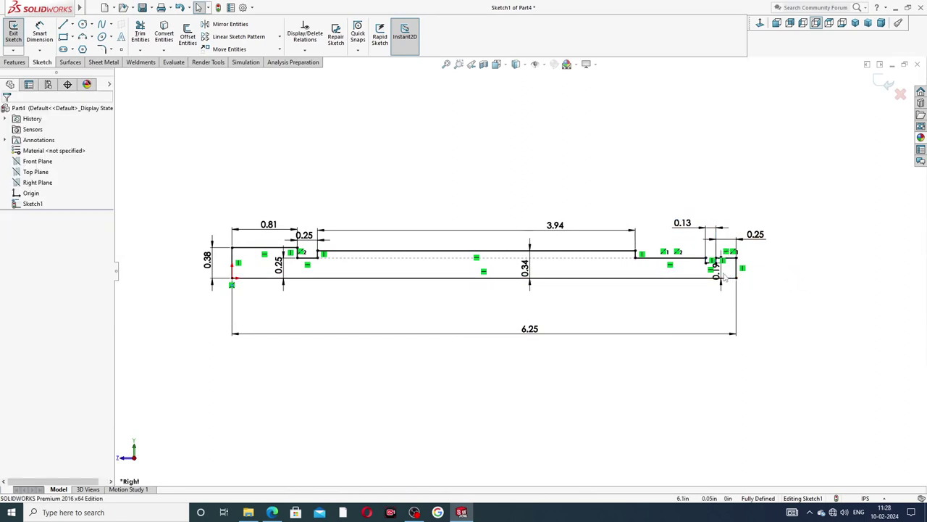
{"action": "left_click_drag", "start_coordinate": [726, 278], "coordinate": [768, 303]}
{"action": "left_click", "coordinate": [606, 245]}
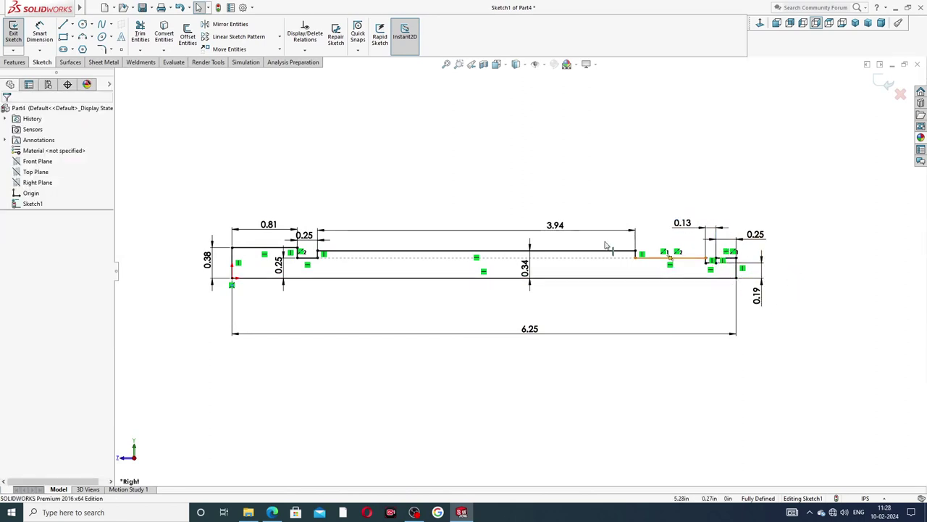
{"action": "left_click_drag", "start_coordinate": [561, 239], "coordinate": [480, 226]}
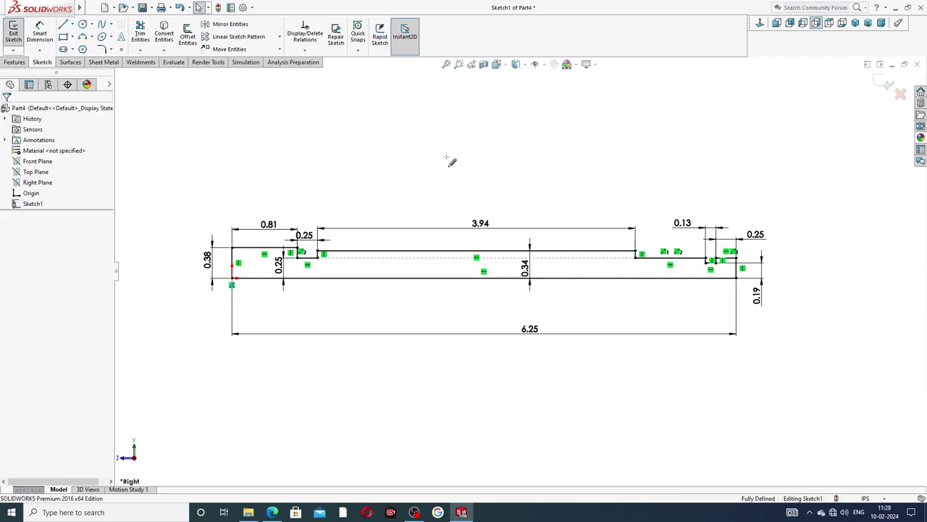
{"action": "left_click_drag", "start_coordinate": [278, 225], "coordinate": [344, 209]}
{"action": "left_click", "coordinate": [379, 189]}
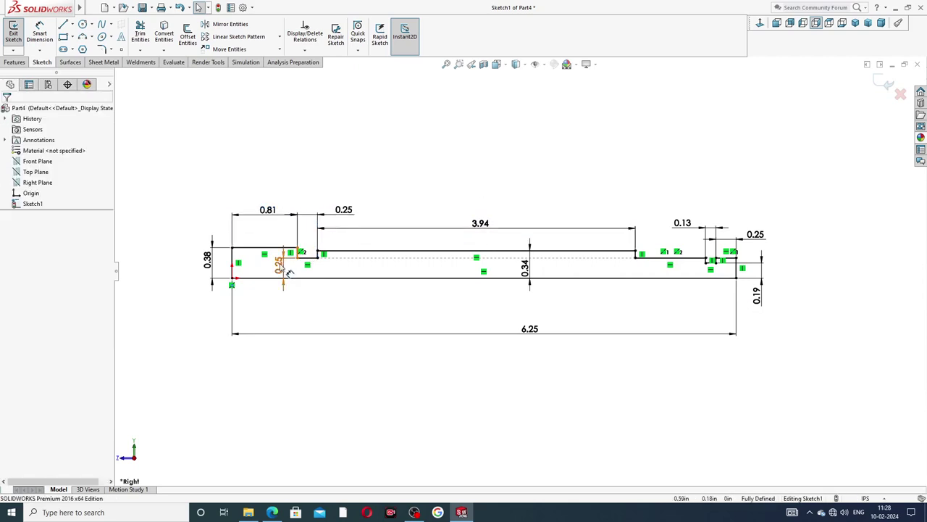
{"action": "left_click_drag", "start_coordinate": [283, 265], "coordinate": [277, 265]}
{"action": "left_click", "coordinate": [387, 182]}
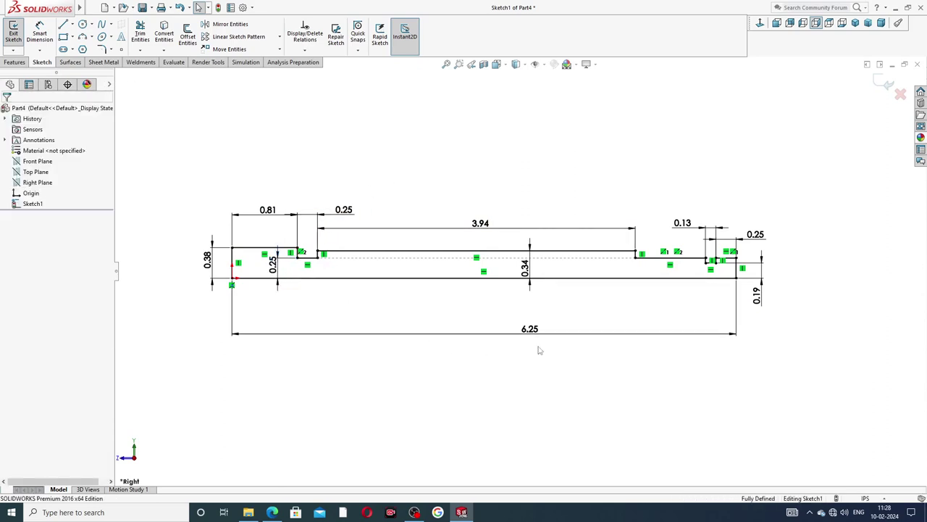
{"action": "left_click_drag", "start_coordinate": [530, 329], "coordinate": [455, 312]}
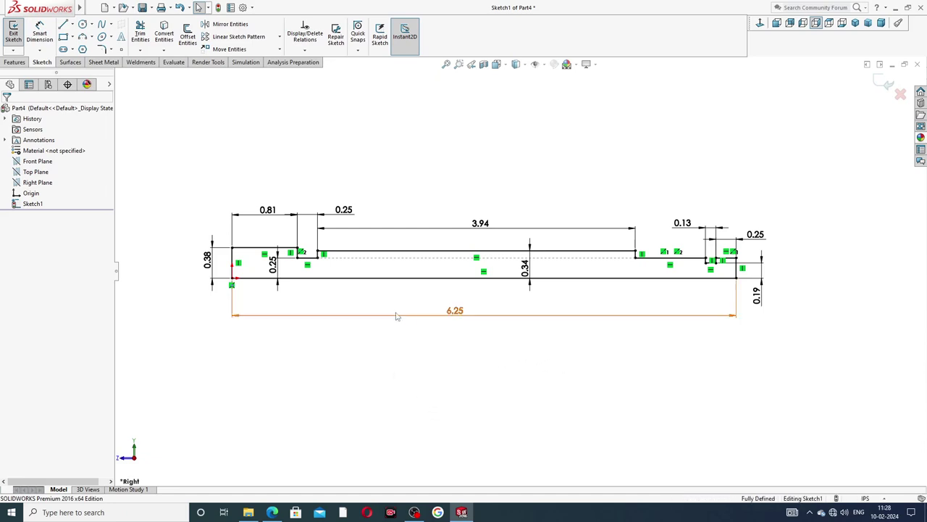
Step: Revolve the profile 360° about the bottom 6.25 line into a solid shaft
{"action": "left_click", "coordinate": [15, 62]}
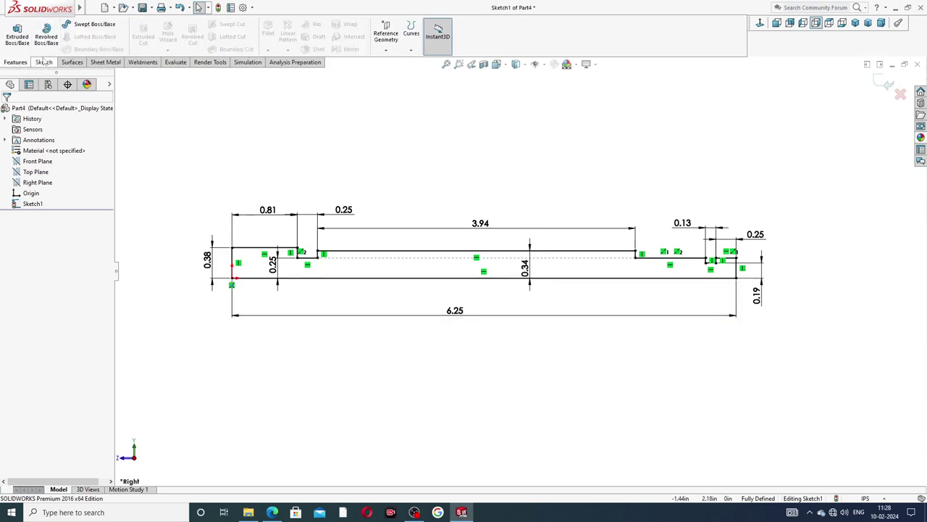
{"action": "left_click", "coordinate": [46, 36]}
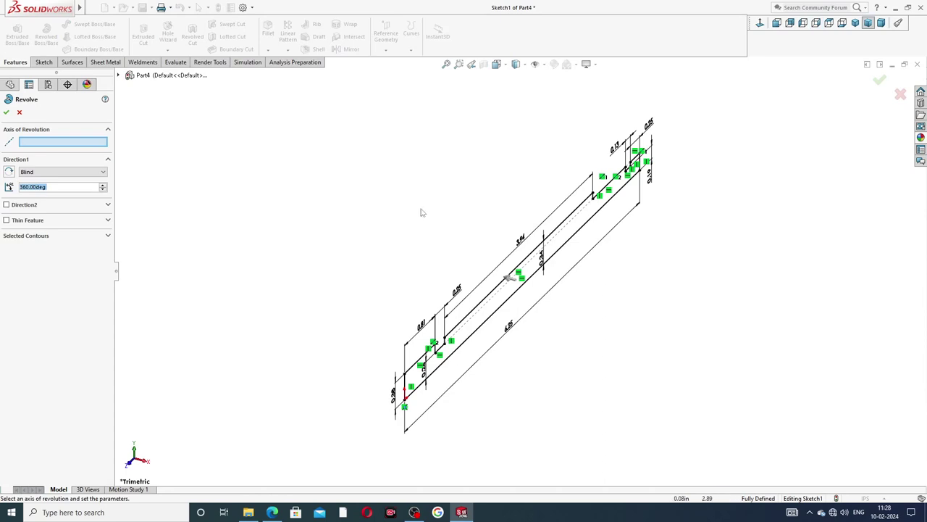
{"action": "left_click", "coordinate": [485, 328]}
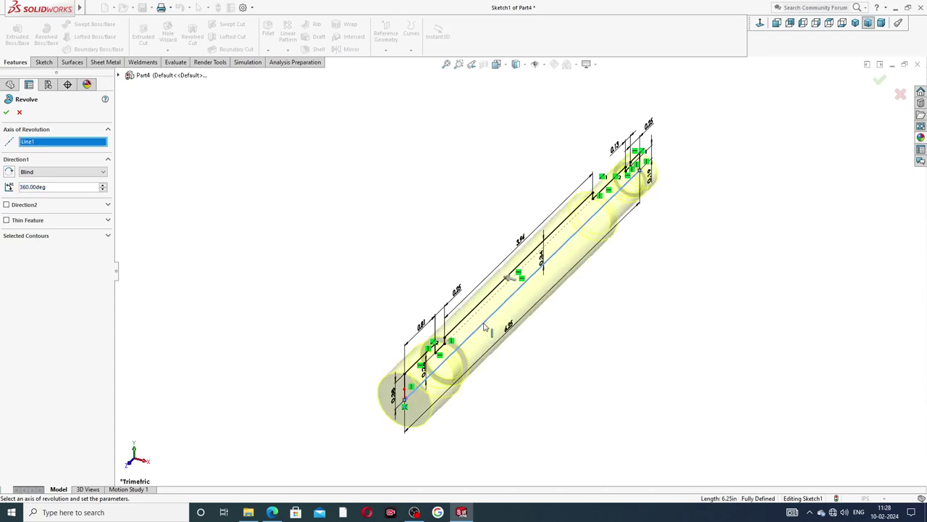
{"action": "key", "text": "Return"}
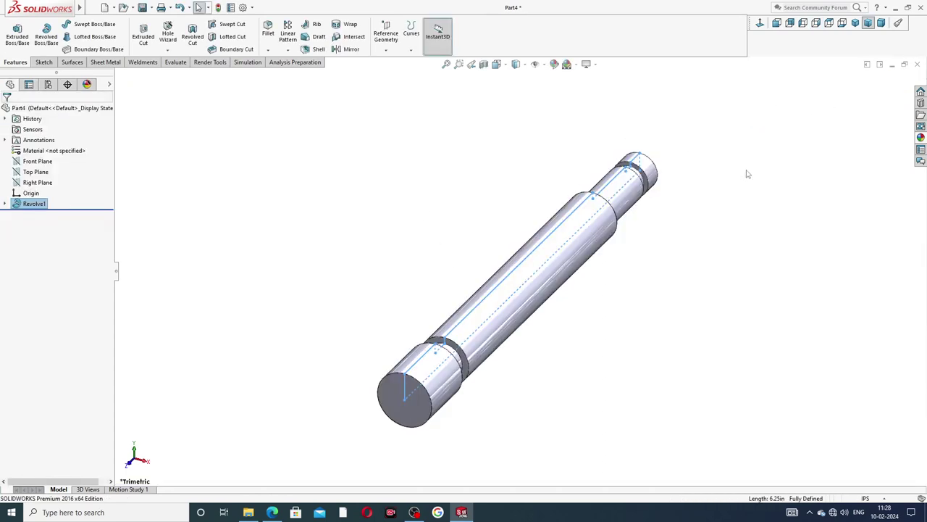
{"action": "middle_click_drag", "start_coordinate": [729, 182], "coordinate": [667, 120]}
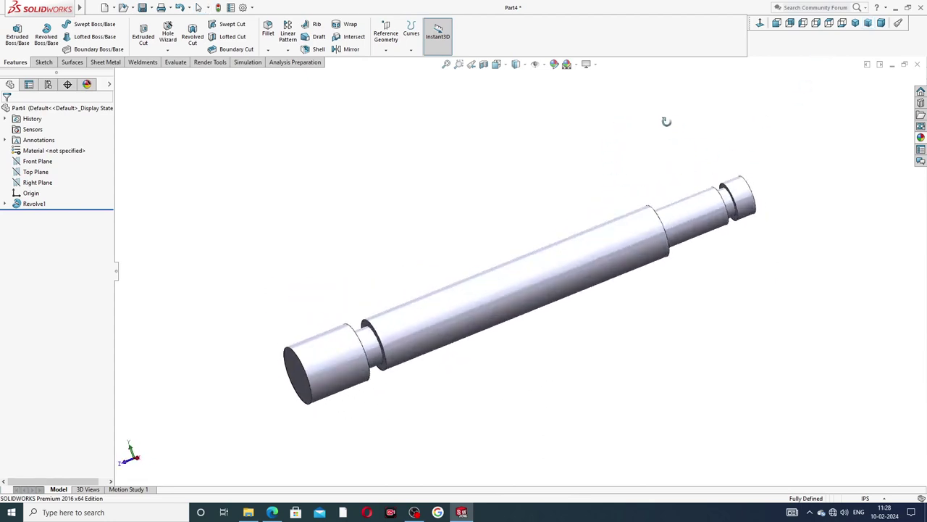
Step: Apply polished nickel to the shaft and rotate the view toward its stepped end
{"action": "left_click", "coordinate": [920, 137]}
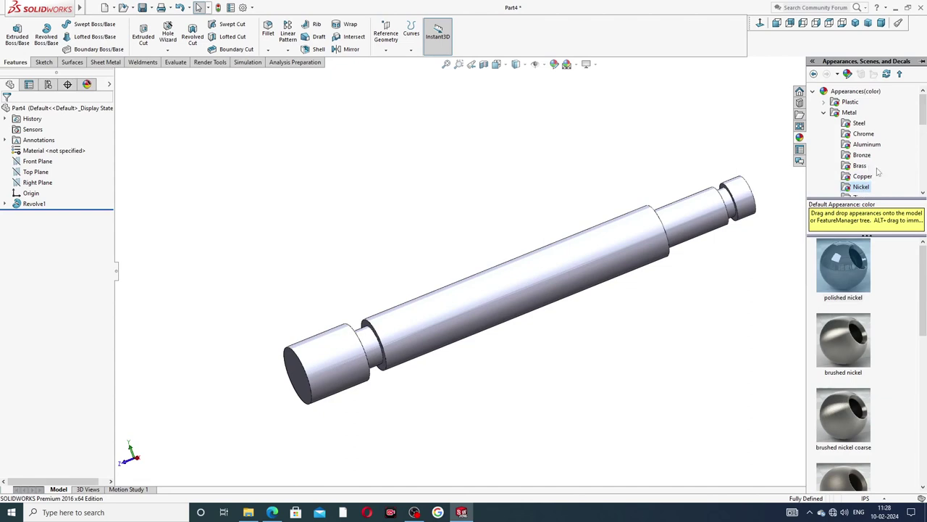
{"action": "double_click", "coordinate": [853, 259]}
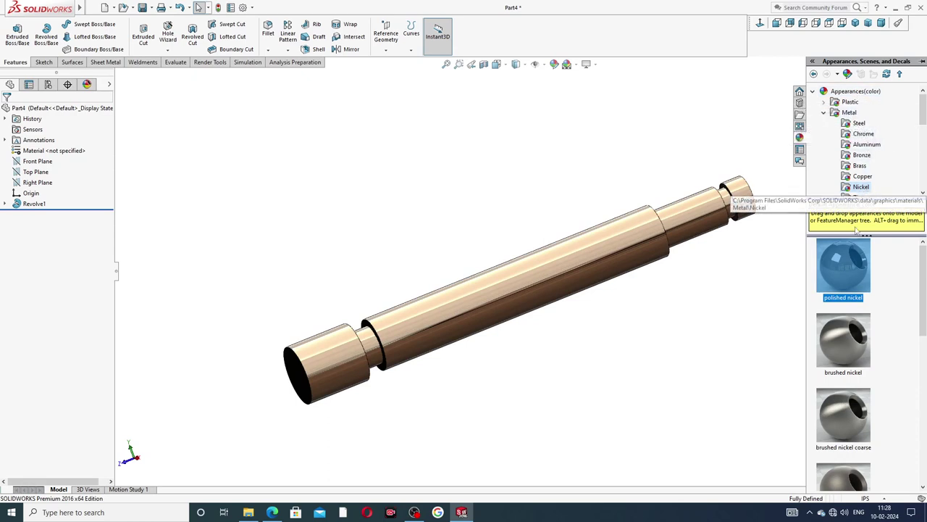
{"action": "scroll", "coordinate": [689, 298], "scroll_direction": "up", "scroll_amount": 3}
{"action": "middle_click_drag", "start_coordinate": [667, 296], "coordinate": [596, 304]}
{"action": "scroll", "coordinate": [583, 288], "scroll_direction": "down", "scroll_amount": 5}
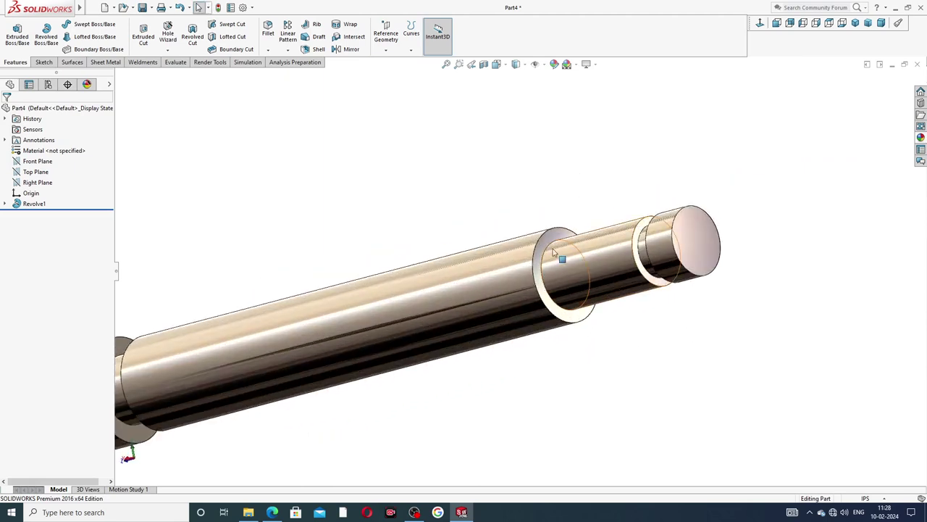
Step: Start a sketch on the shaft's ring face and convert its edge into a circle
{"action": "left_click", "coordinate": [556, 248]}
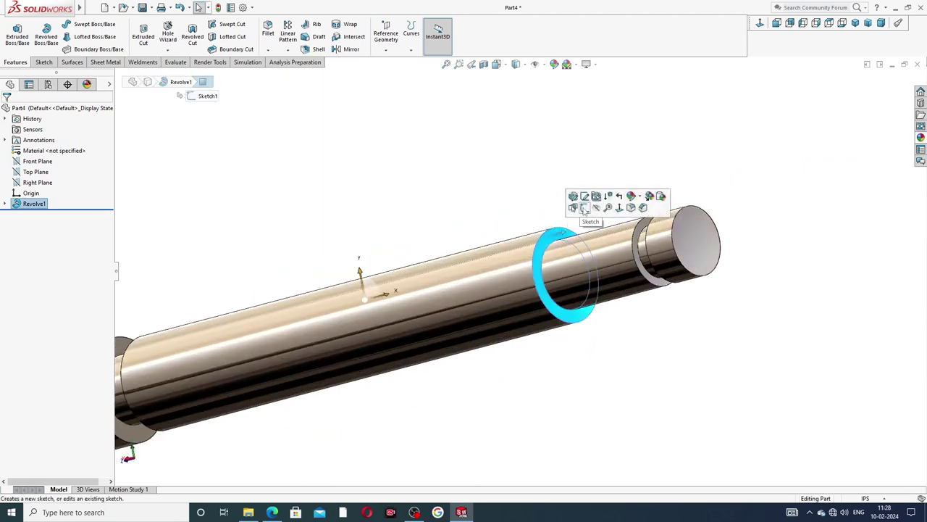
{"action": "left_click", "coordinate": [584, 209]}
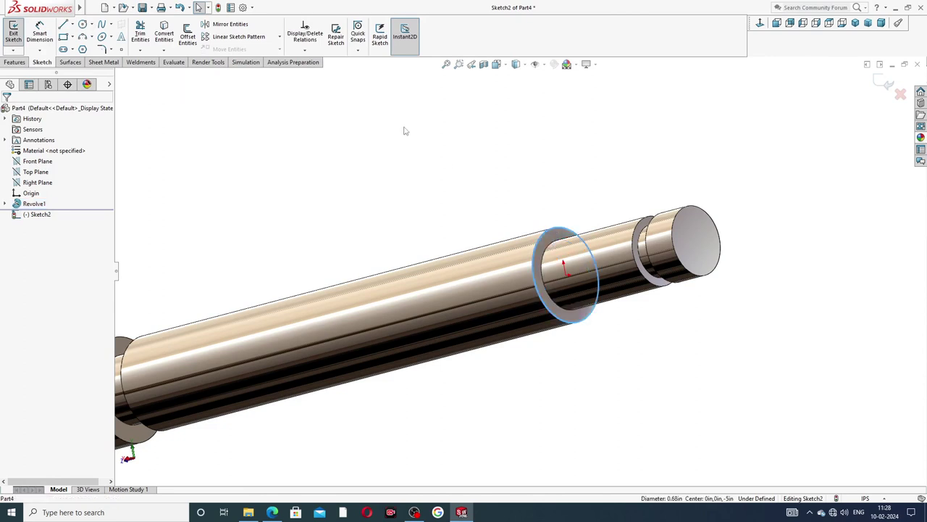
{"action": "left_click", "coordinate": [164, 32]}
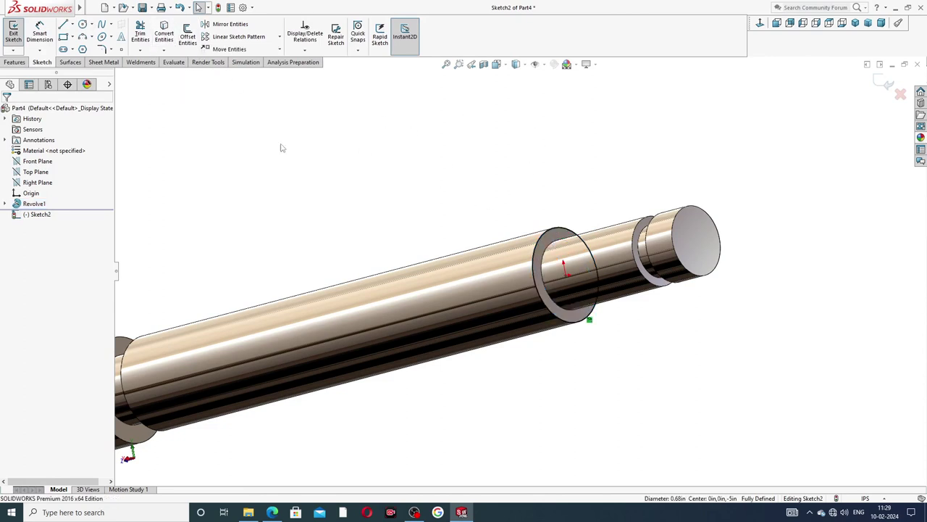
Step: Create a Height and Pitch helix, 4.025 in high with 0.125 in pitch, wrapping the shaft
{"action": "left_click", "coordinate": [14, 62]}
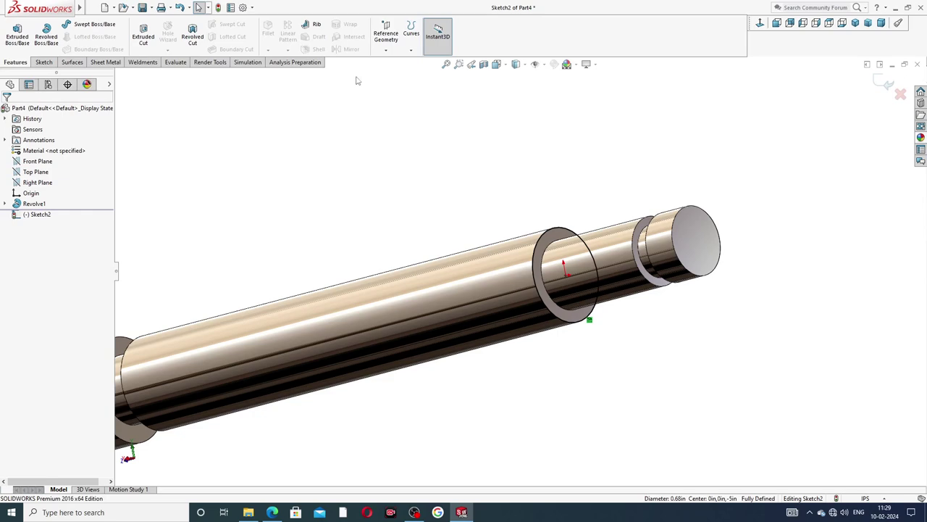
{"action": "left_click", "coordinate": [411, 52]}
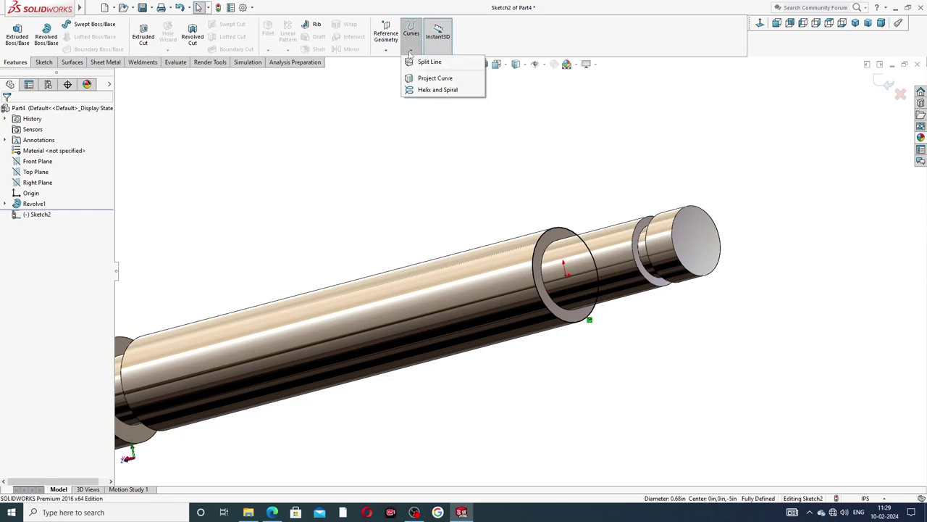
{"action": "left_click", "coordinate": [435, 90]}
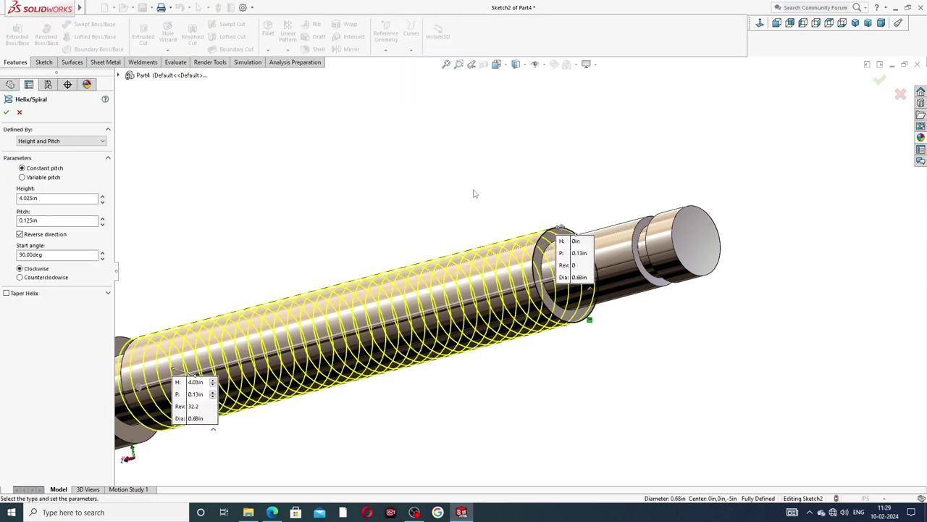
{"action": "scroll", "coordinate": [477, 194], "scroll_direction": "up", "scroll_amount": 3}
{"action": "middle_click_drag", "start_coordinate": [460, 144], "coordinate": [395, 249]}
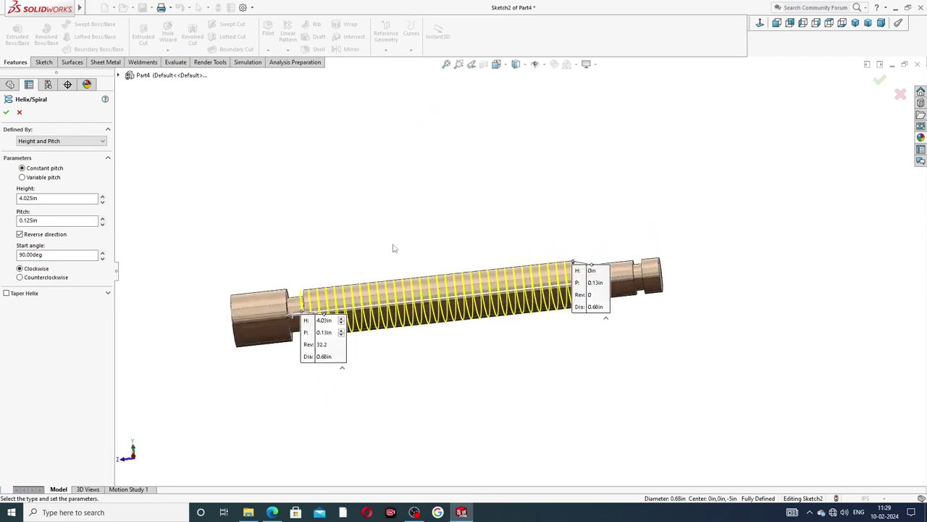
{"action": "scroll", "coordinate": [399, 268], "scroll_direction": "down", "scroll_amount": 3}
{"action": "middle_click_drag", "start_coordinate": [424, 288], "coordinate": [426, 264]}
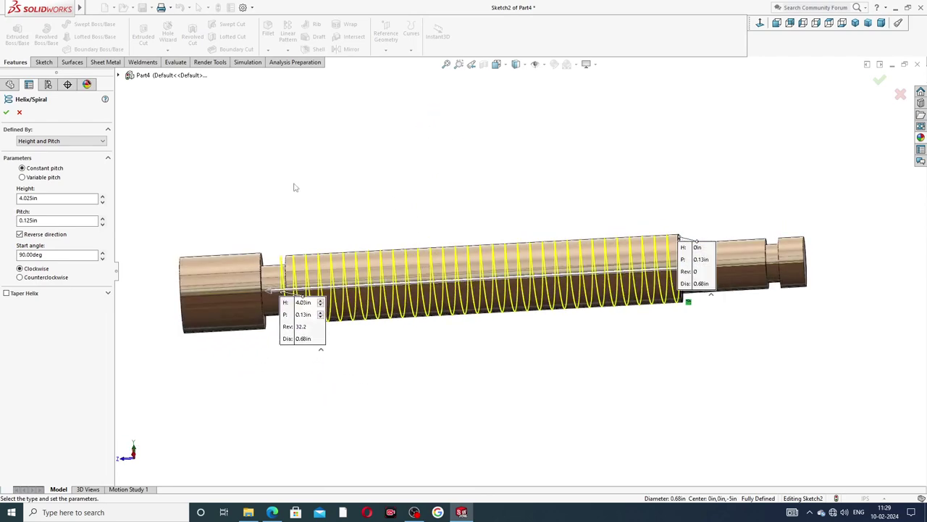
{"action": "left_click", "coordinate": [79, 142]}
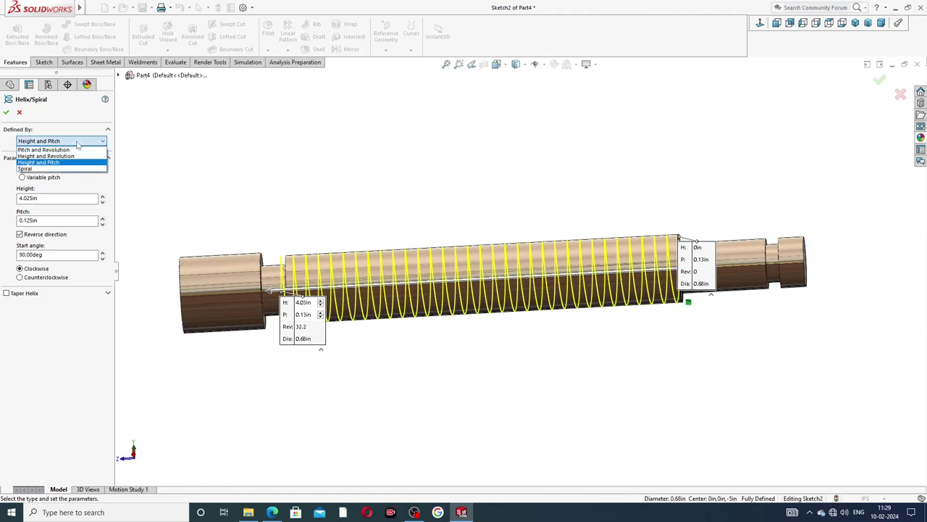
{"action": "left_click", "coordinate": [78, 143]}
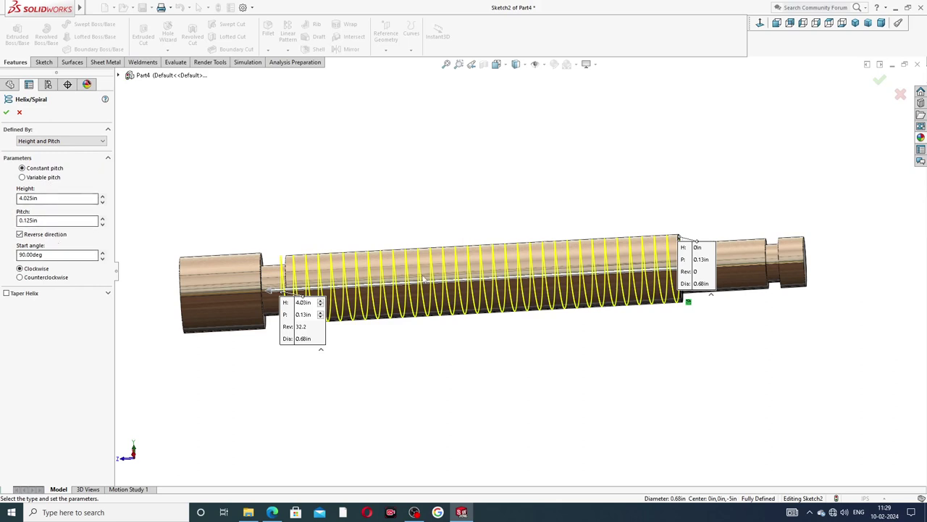
{"action": "left_click", "coordinate": [20, 234]}
{"action": "left_click", "coordinate": [19, 234]}
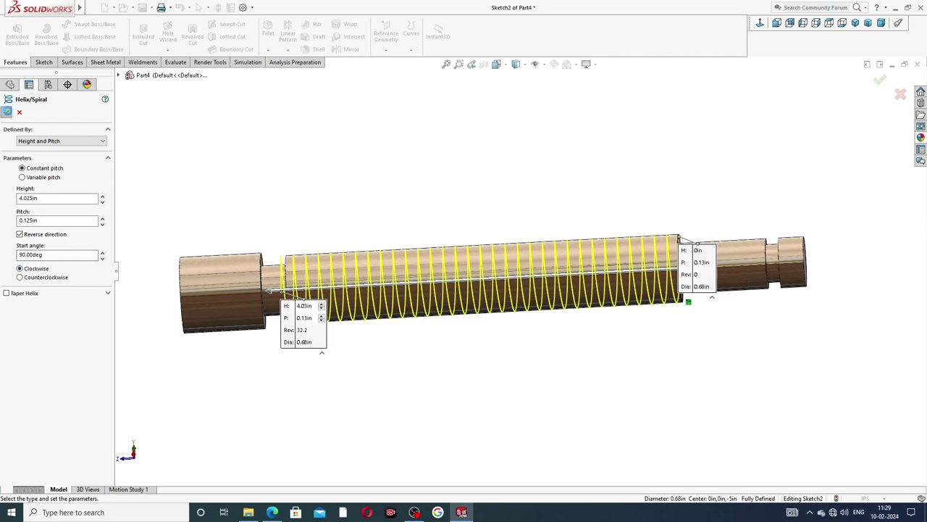
{"action": "key", "text": "Return"}
{"action": "left_click", "coordinate": [484, 366]}
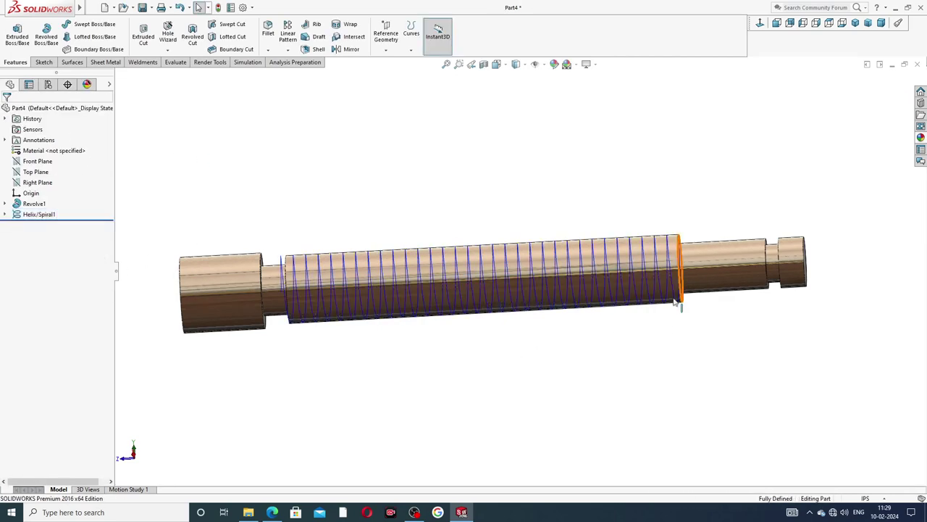
Step: Begin a new sketch on the Right Plane, viewed normal to it
{"action": "middle_click_drag", "start_coordinate": [692, 315], "coordinate": [563, 296]}
{"action": "scroll", "coordinate": [499, 296], "scroll_direction": "up", "scroll_amount": 5}
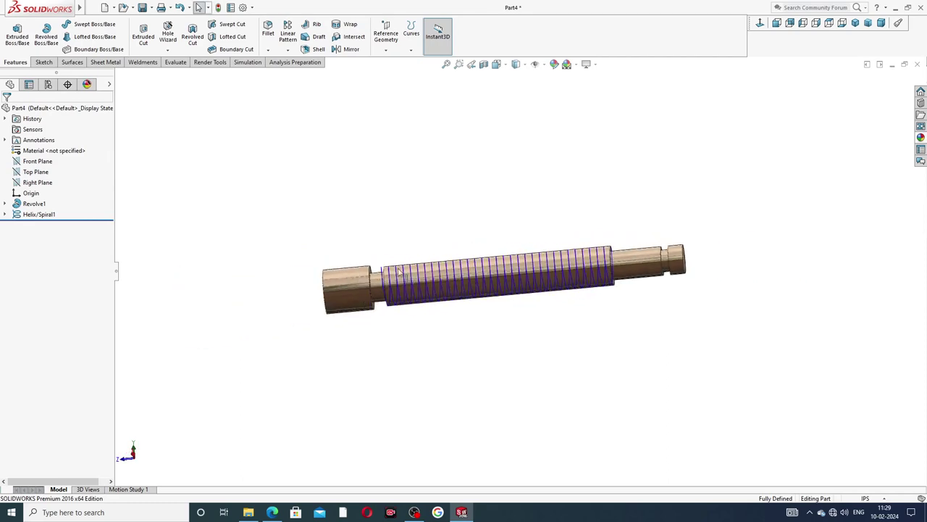
{"action": "middle_click_drag", "start_coordinate": [441, 294], "coordinate": [397, 239]}
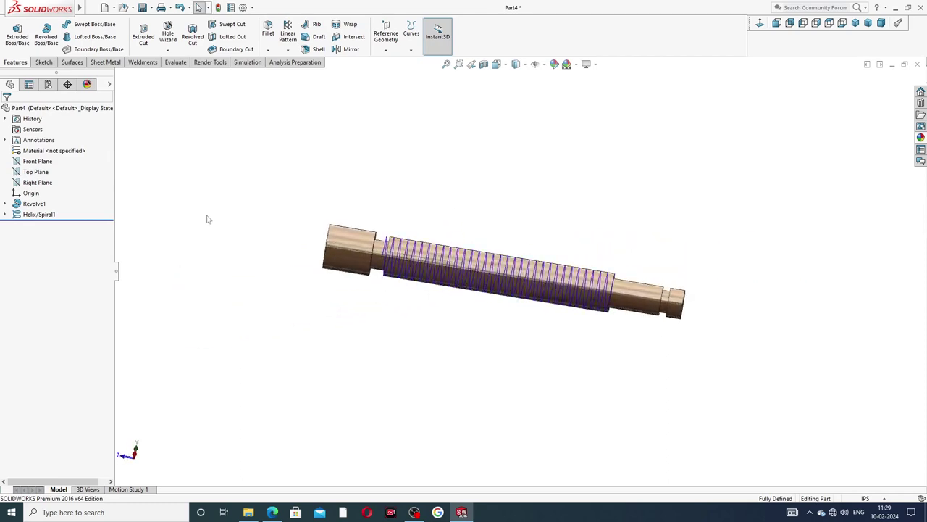
{"action": "left_click", "coordinate": [40, 183]}
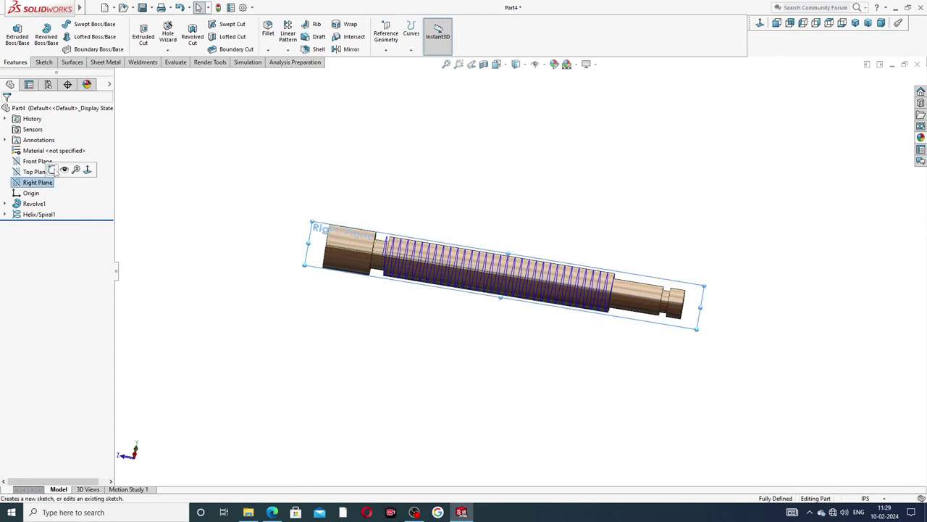
{"action": "left_click", "coordinate": [46, 173]}
{"action": "left_click", "coordinate": [760, 23]}
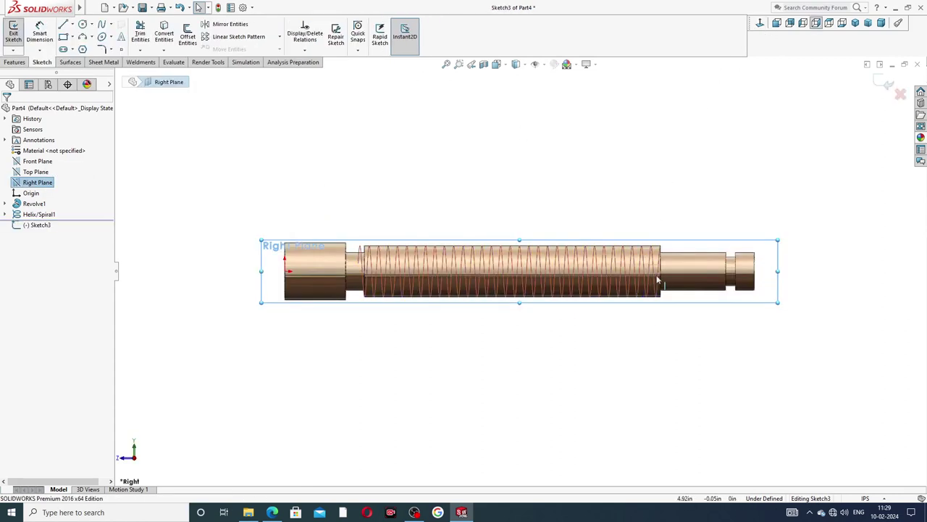
{"action": "scroll", "coordinate": [670, 270], "scroll_direction": "down", "scroll_amount": 4}
{"action": "scroll", "coordinate": [586, 244], "scroll_direction": "down", "scroll_amount": 3}
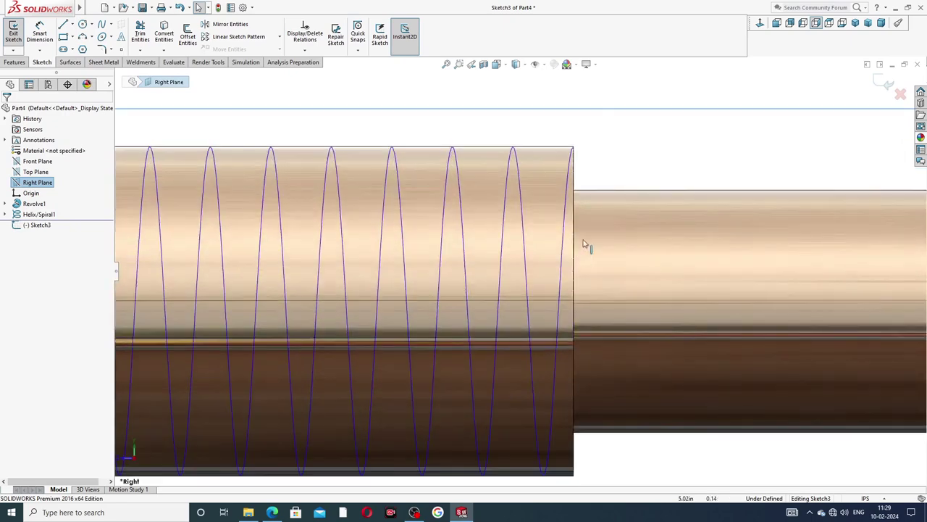
Step: Draw a trapezoid outline at the shaft step and make its top line horizontal
{"action": "left_click", "coordinate": [63, 24]}
{"action": "scroll", "coordinate": [585, 155], "scroll_direction": "down", "scroll_amount": 2}
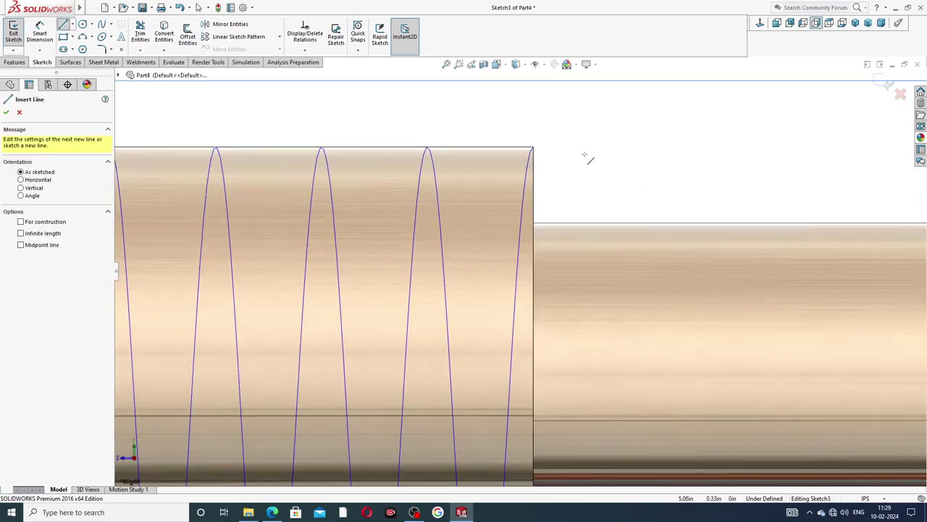
{"action": "left_click", "coordinate": [534, 148]}
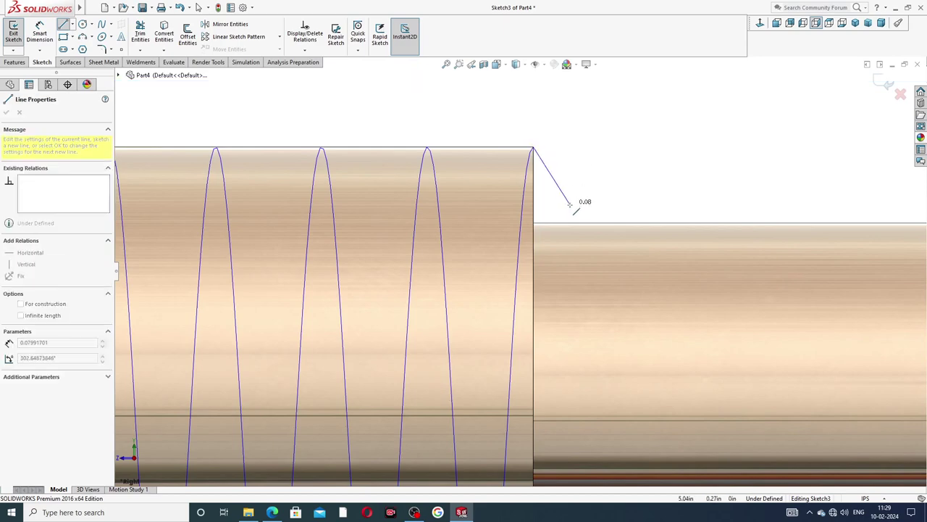
{"action": "left_click", "coordinate": [566, 194]}
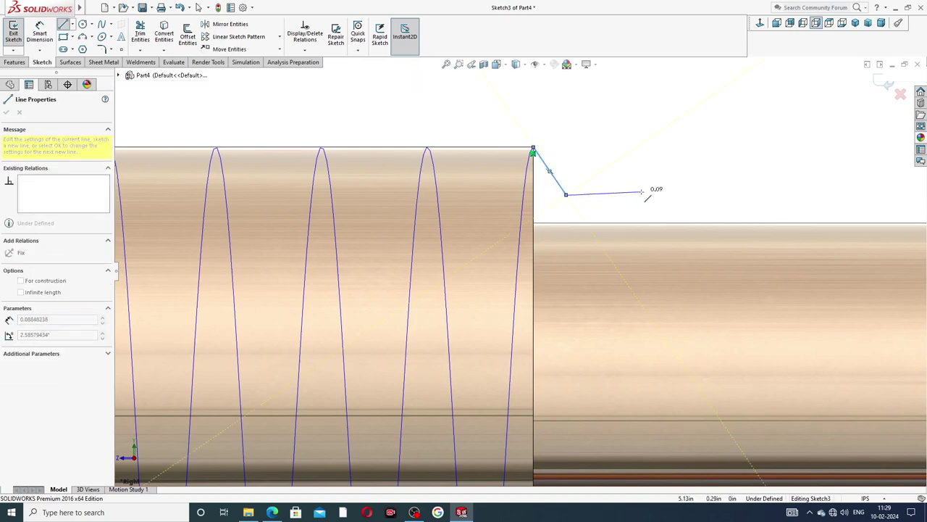
{"action": "left_click", "coordinate": [636, 194]}
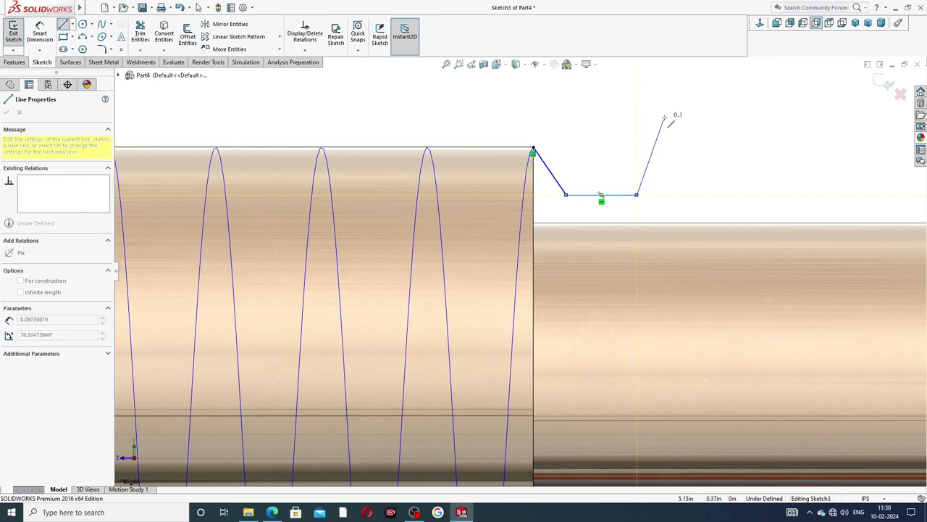
{"action": "left_click", "coordinate": [664, 116]}
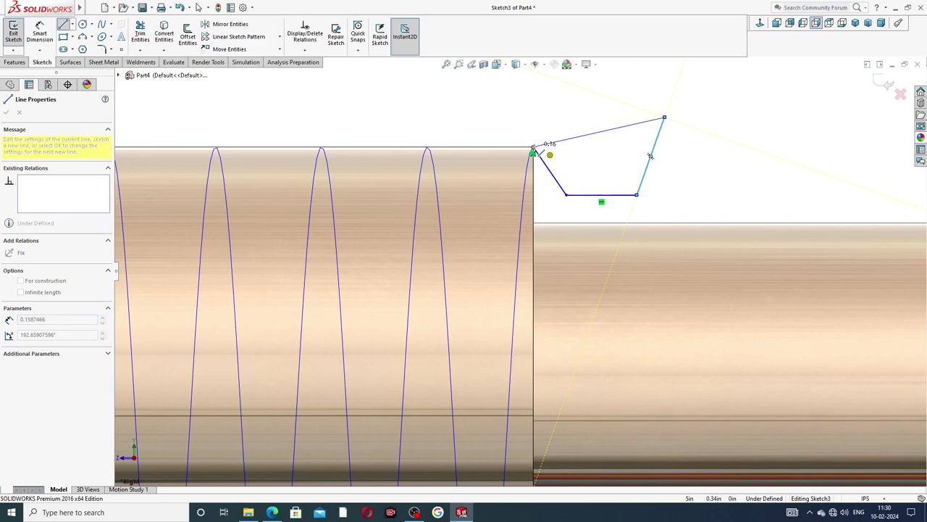
{"action": "right_click", "coordinate": [558, 111]}
{"action": "left_click", "coordinate": [580, 120]}
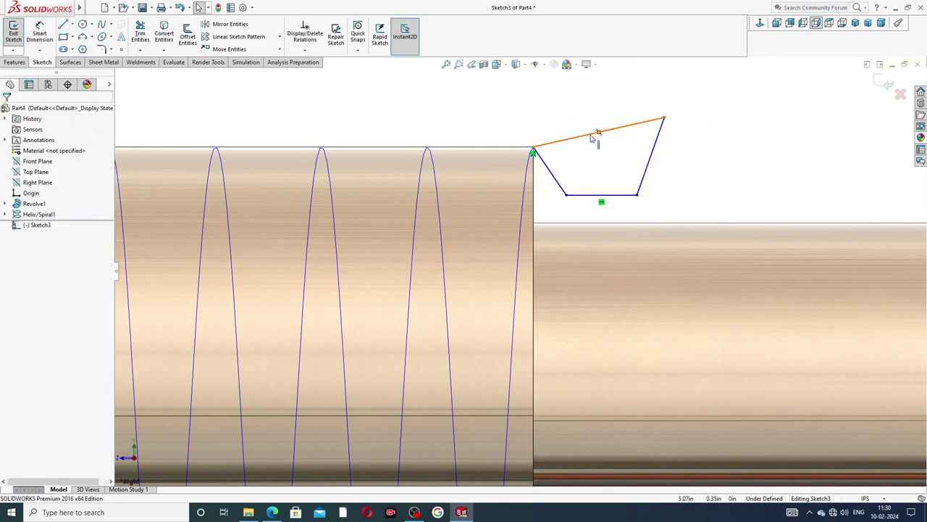
{"action": "left_click", "coordinate": [632, 125]}
{"action": "left_click", "coordinate": [616, 94]}
{"action": "left_click", "coordinate": [687, 145]}
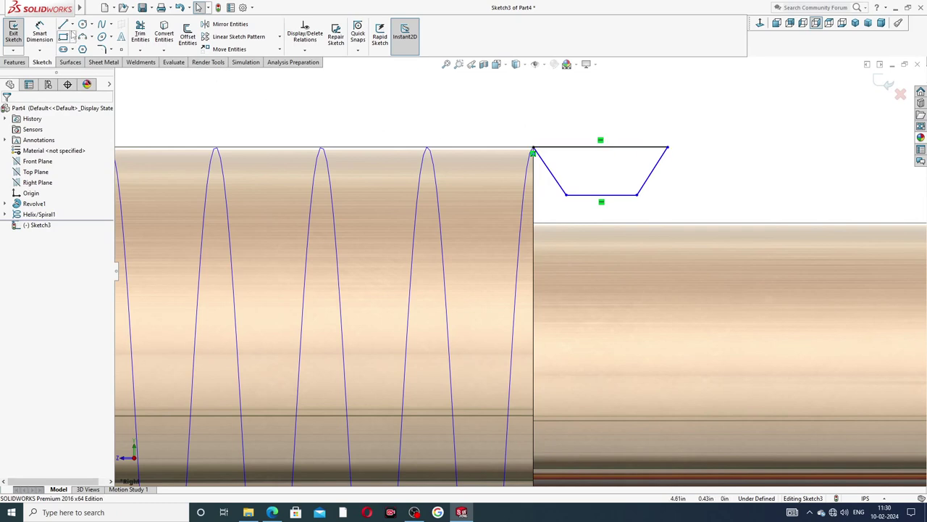
{"action": "left_click", "coordinate": [73, 26]}
Step: Add a construction centerline between the trapezoid's top and bottom edge midpoints
{"action": "left_click", "coordinate": [87, 48]}
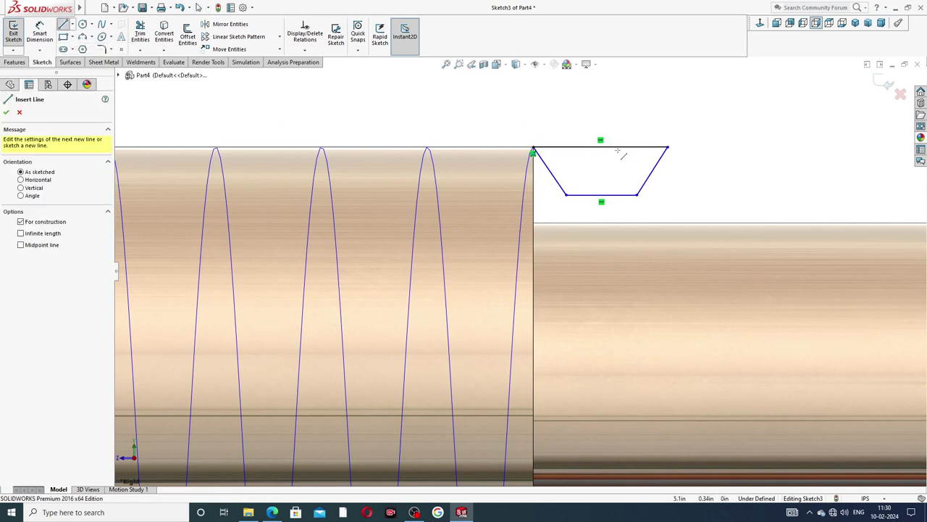
{"action": "left_click", "coordinate": [599, 147]}
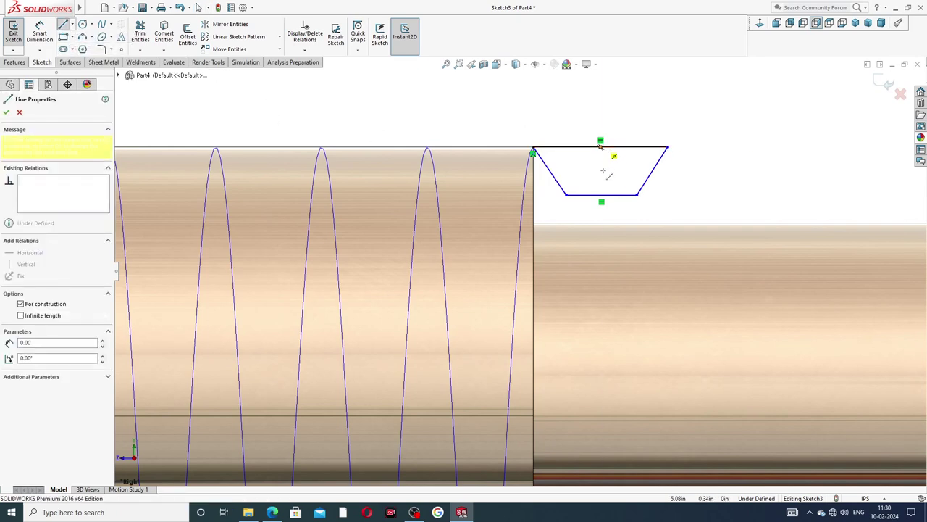
{"action": "left_click", "coordinate": [601, 195]}
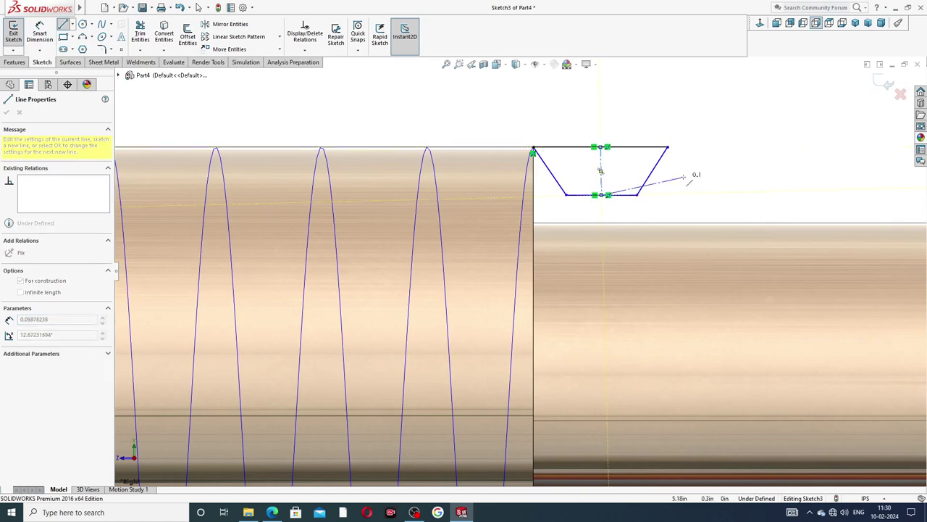
{"action": "right_click", "coordinate": [689, 175]}
{"action": "left_click", "coordinate": [714, 179]}
{"action": "left_click", "coordinate": [601, 171]}
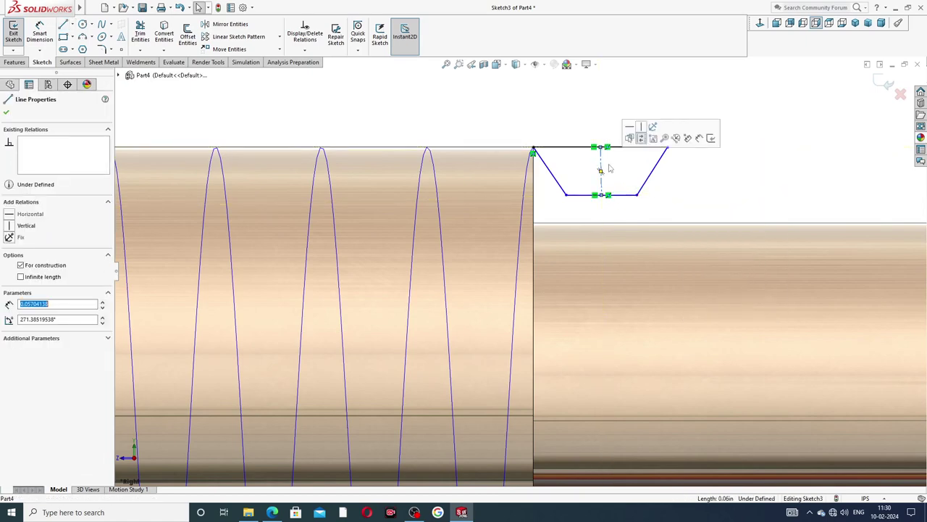
{"action": "left_click", "coordinate": [694, 172]}
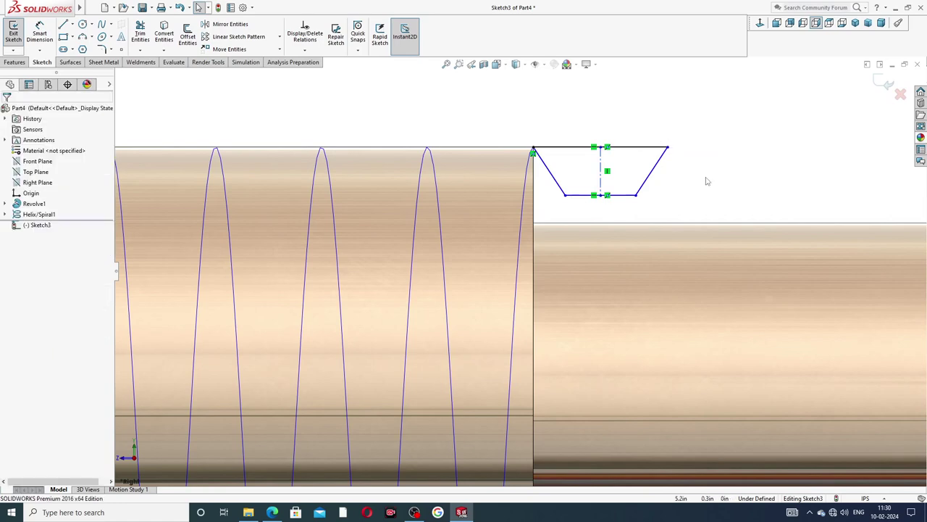
Step: Dimension the angle between the slanted sides as 29°
{"action": "left_click", "coordinate": [40, 32]}
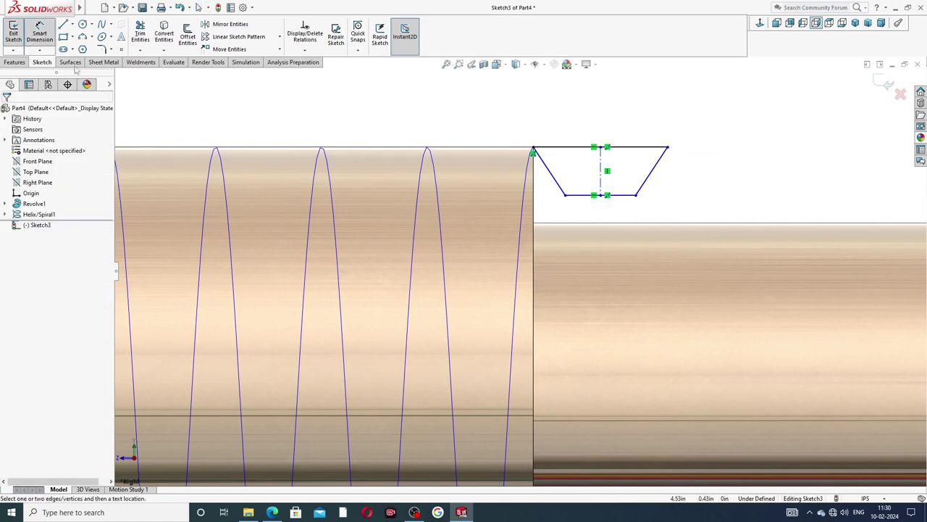
{"action": "left_click", "coordinate": [558, 181]}
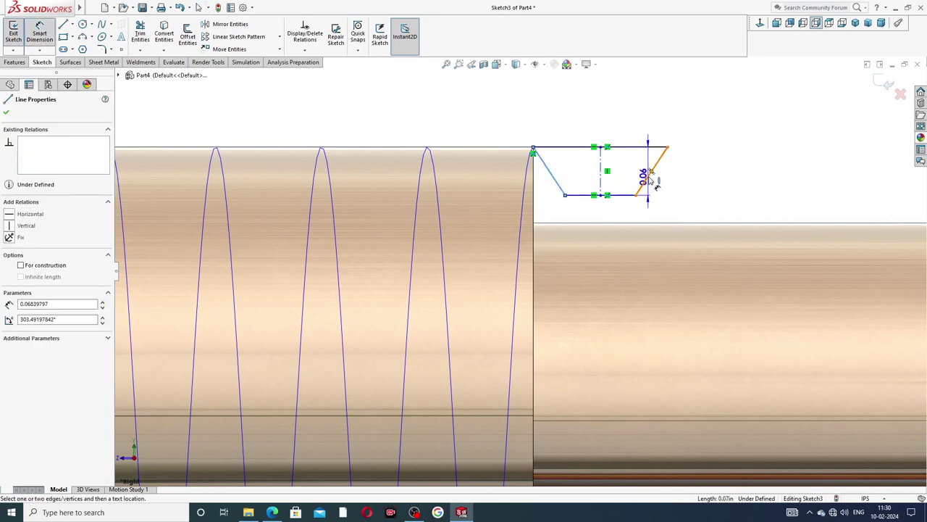
{"action": "left_click", "coordinate": [650, 175]}
{"action": "left_click", "coordinate": [594, 127]}
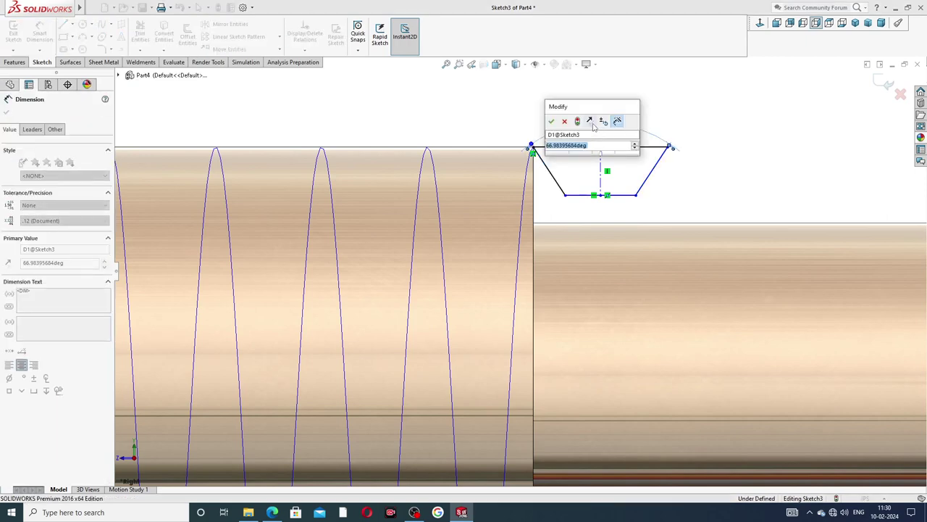
{"action": "type", "text": "29"}
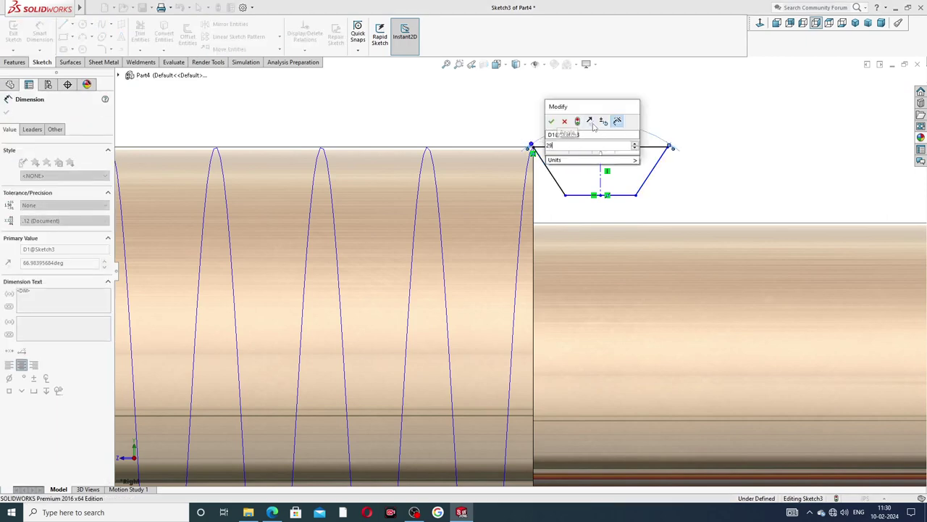
{"action": "key", "text": "Return"}
{"action": "left_click_drag", "start_coordinate": [576, 210], "coordinate": [576, 115]}
Step: Set the trapezoid's top edge width to 0.08
{"action": "scroll", "coordinate": [579, 185], "scroll_direction": "down", "scroll_amount": 3}
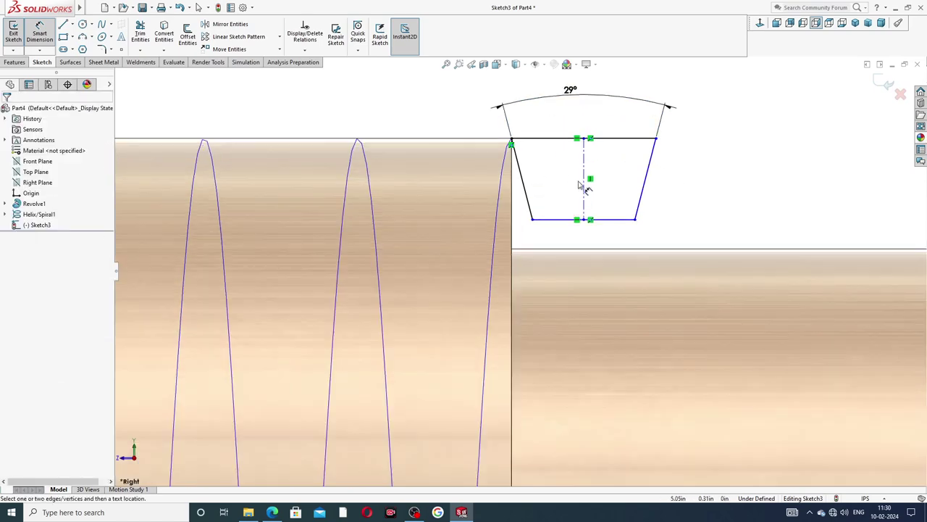
{"action": "left_click", "coordinate": [562, 128]}
{"action": "left_click", "coordinate": [554, 119]}
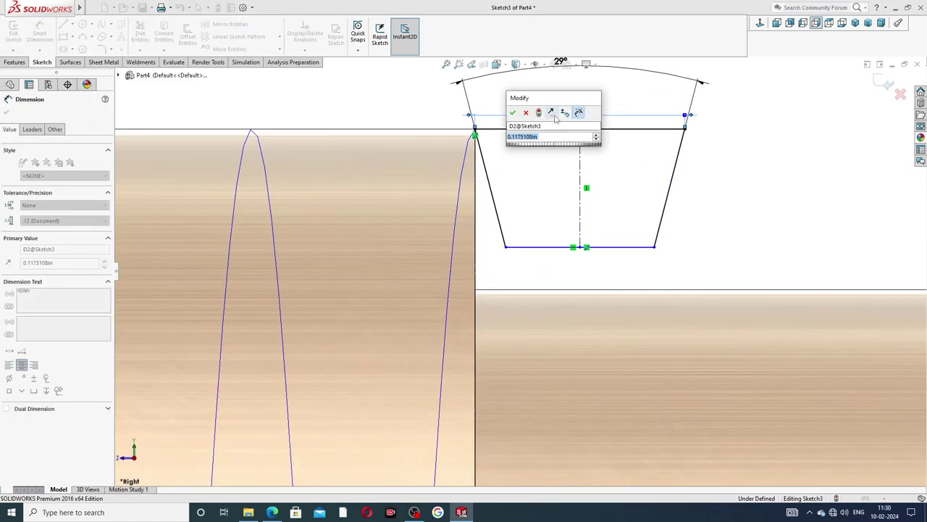
{"action": "type", "text": ".08"}
{"action": "key", "text": "Return"}
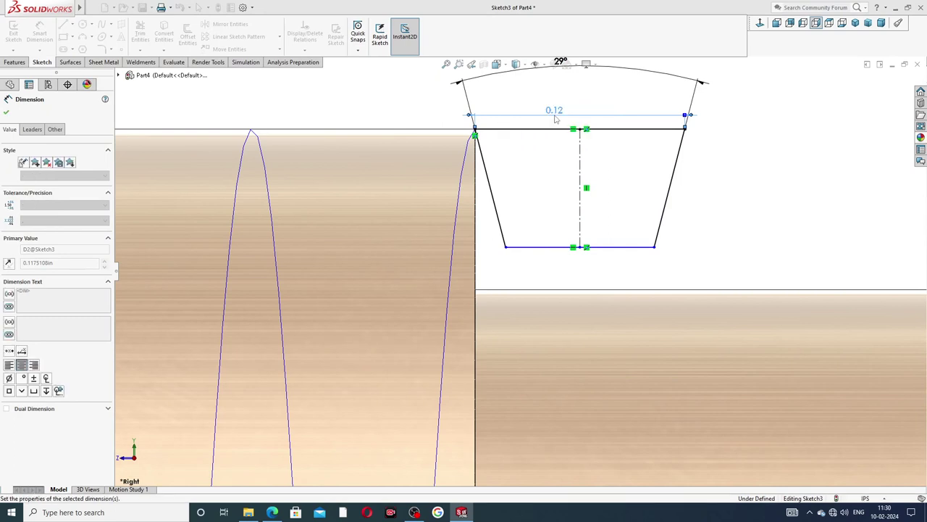
Step: Set the top-to-bottom depth of the profile to 0.06
{"action": "left_click", "coordinate": [594, 129]}
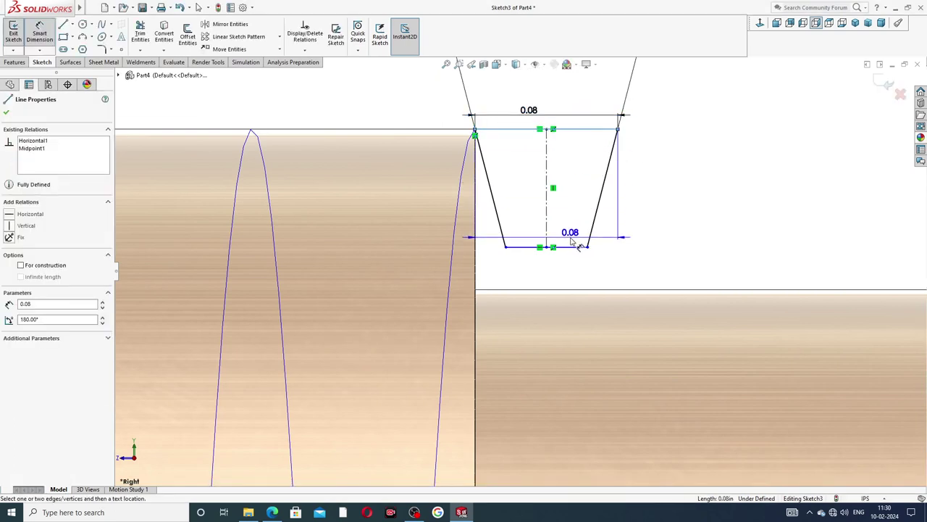
{"action": "left_click", "coordinate": [572, 247]}
{"action": "left_click", "coordinate": [642, 199]}
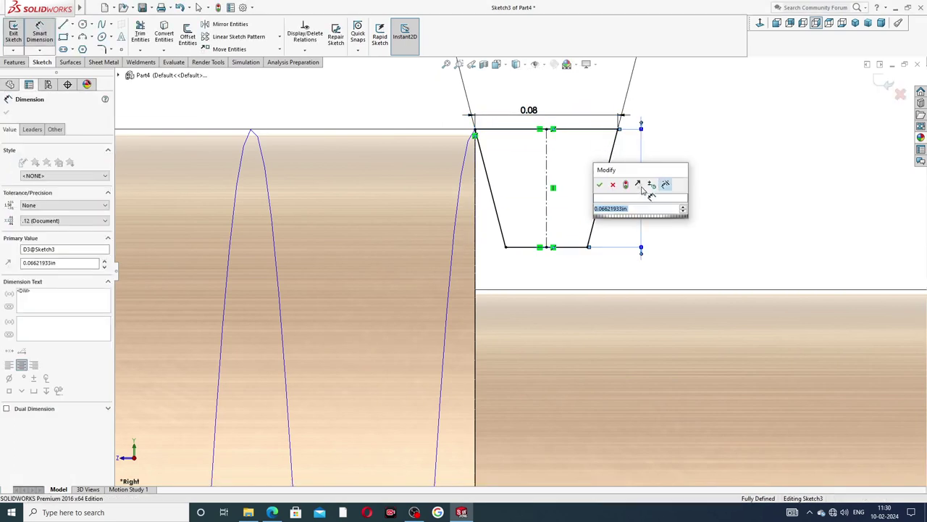
{"action": "key", "text": "BackSpace"}
{"action": "type", "text": ".0"}
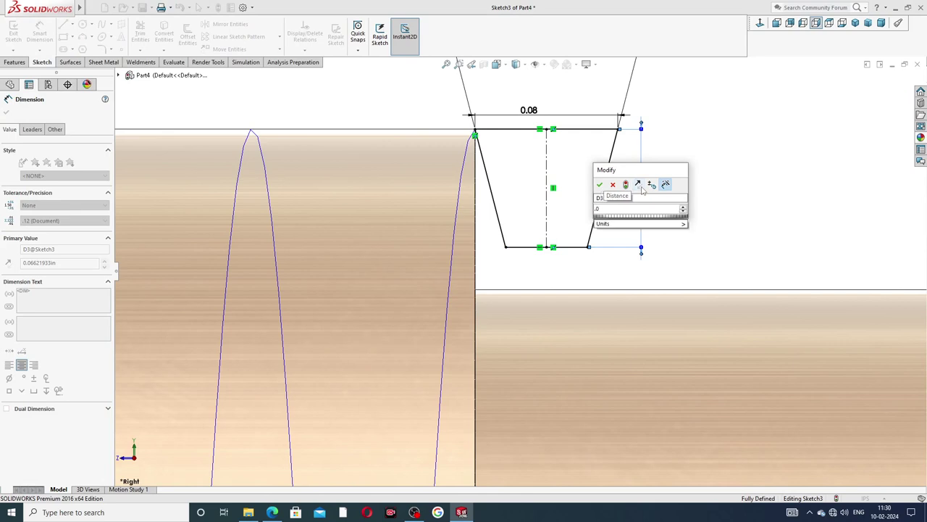
{"action": "type", "text": "6"}
{"action": "key", "text": "Return"}
{"action": "left_click", "coordinate": [661, 200]}
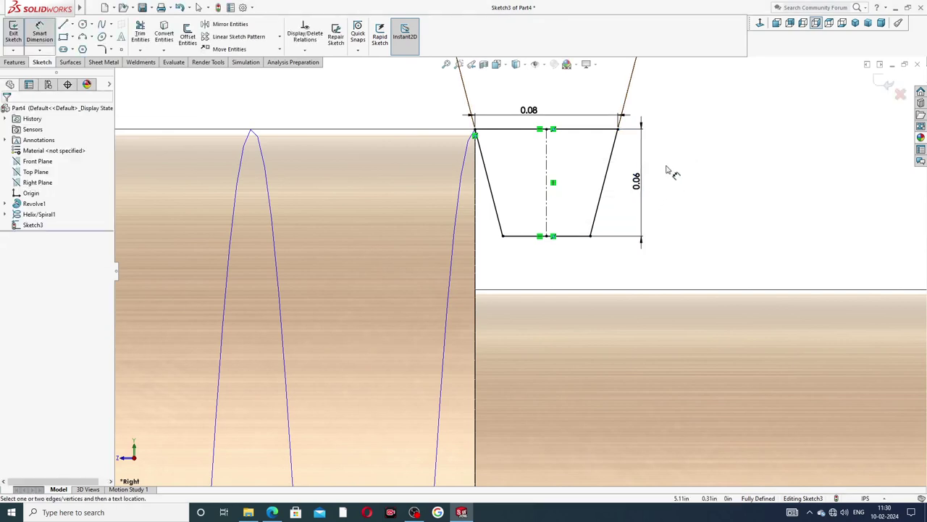
Step: Move the 29° label closer, end dimensioning, and bring up the vice screw drawing PDF
{"action": "left_click", "coordinate": [532, 109]}
{"action": "scroll", "coordinate": [522, 272], "scroll_direction": "up", "scroll_amount": 3}
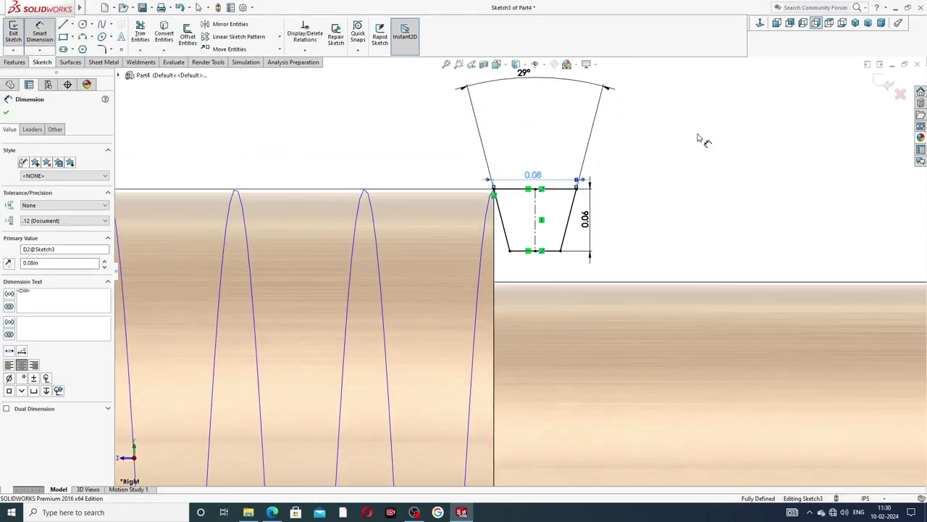
{"action": "left_click_drag", "start_coordinate": [537, 85], "coordinate": [543, 152]}
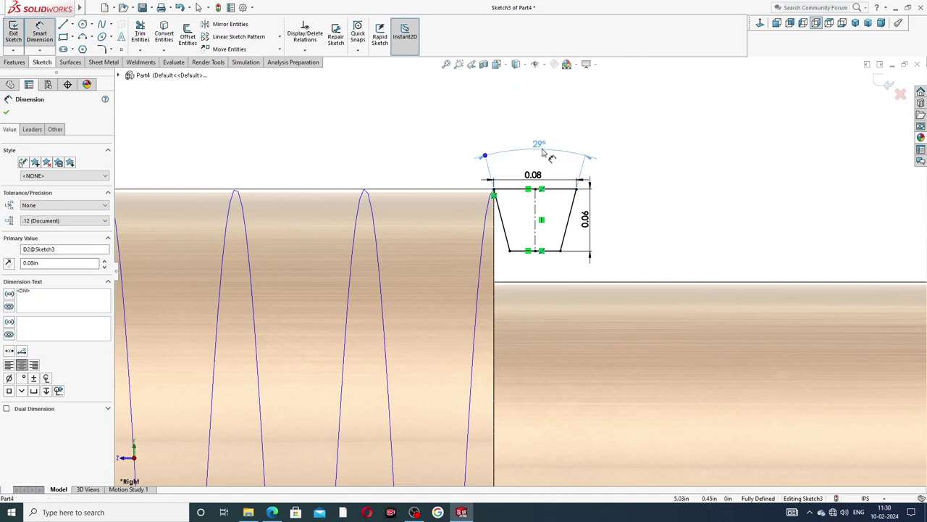
{"action": "left_click", "coordinate": [697, 155]}
{"action": "scroll", "coordinate": [687, 186], "scroll_direction": "down", "scroll_amount": 3}
{"action": "right_click", "coordinate": [687, 168]}
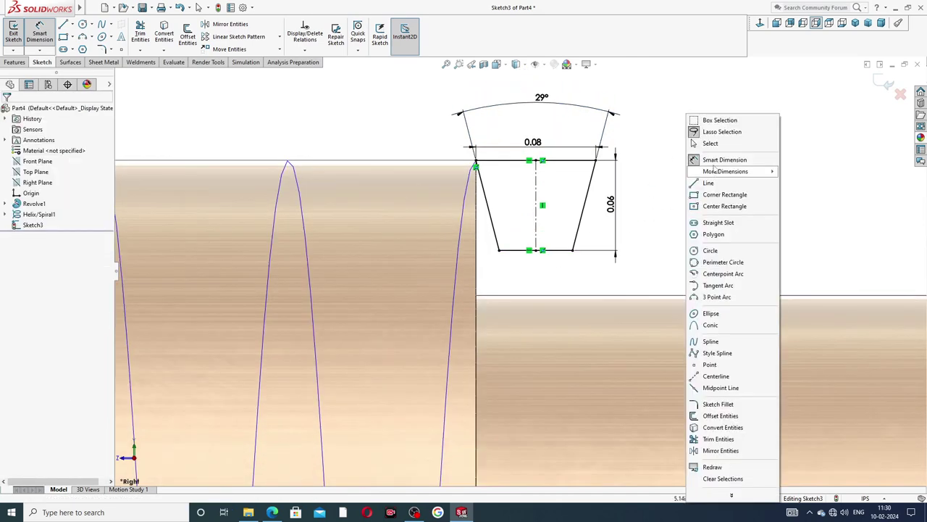
{"action": "left_click", "coordinate": [712, 144]}
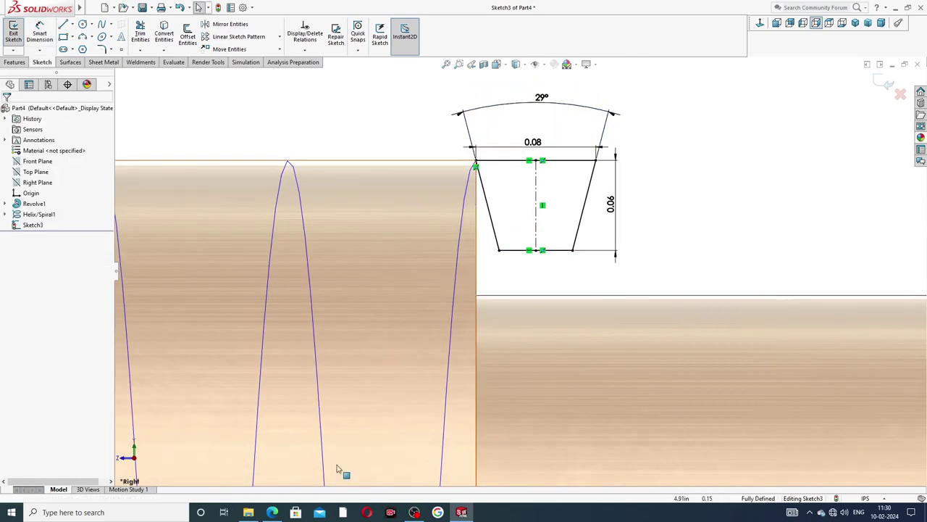
{"action": "left_click", "coordinate": [273, 513]}
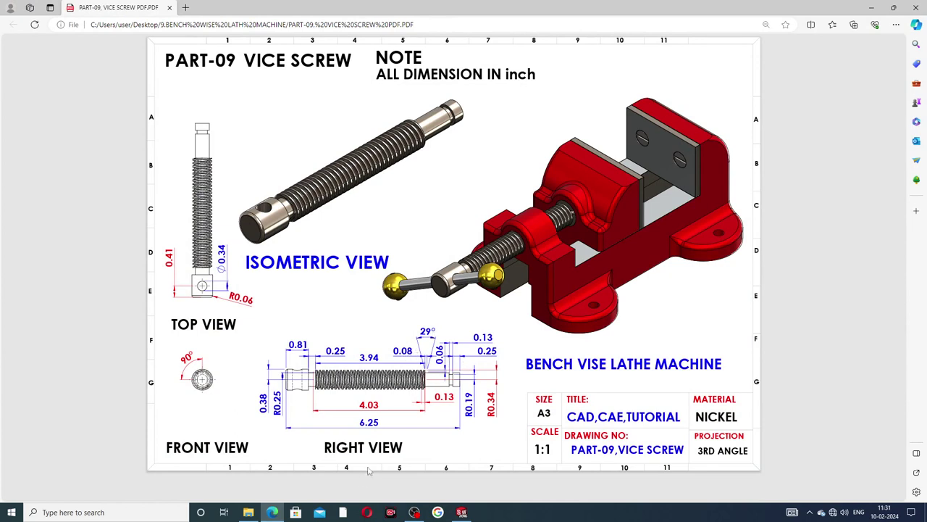
Step: Return from the drawing PDF to the SOLIDWORKS thread profile sketch
{"action": "left_click", "coordinate": [271, 513]}
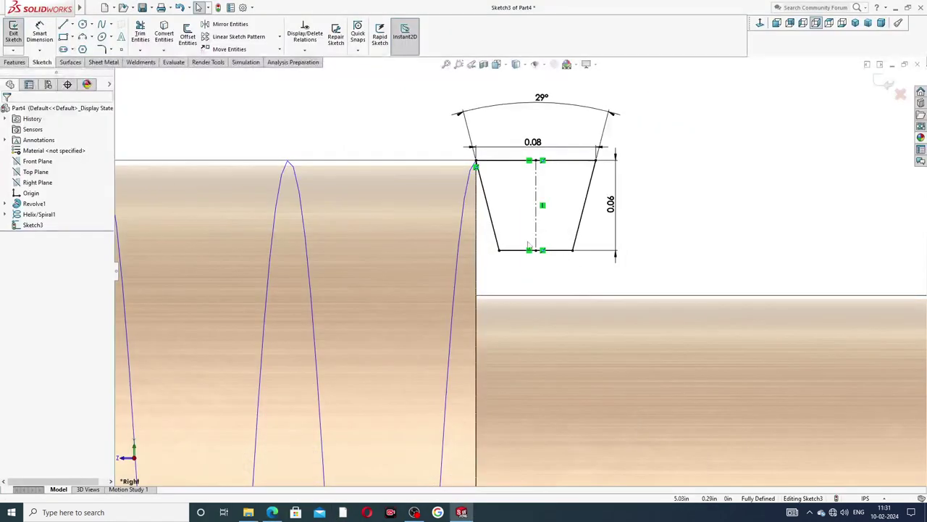
Step: Exit the sketch and swept-cut the Sketch3 profile along Helix/Spiral1 to form the thread
{"action": "scroll", "coordinate": [530, 244], "scroll_direction": "down", "scroll_amount": 2}
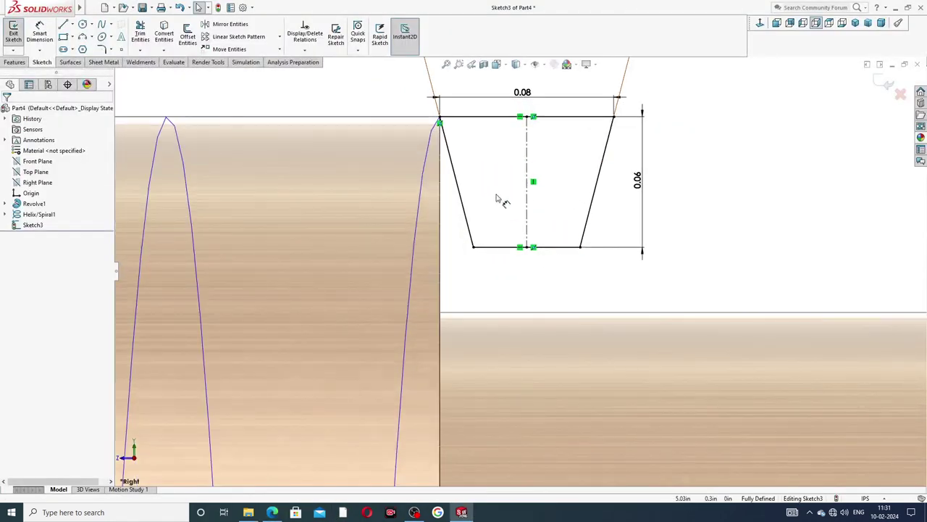
{"action": "left_click", "coordinate": [26, 63]}
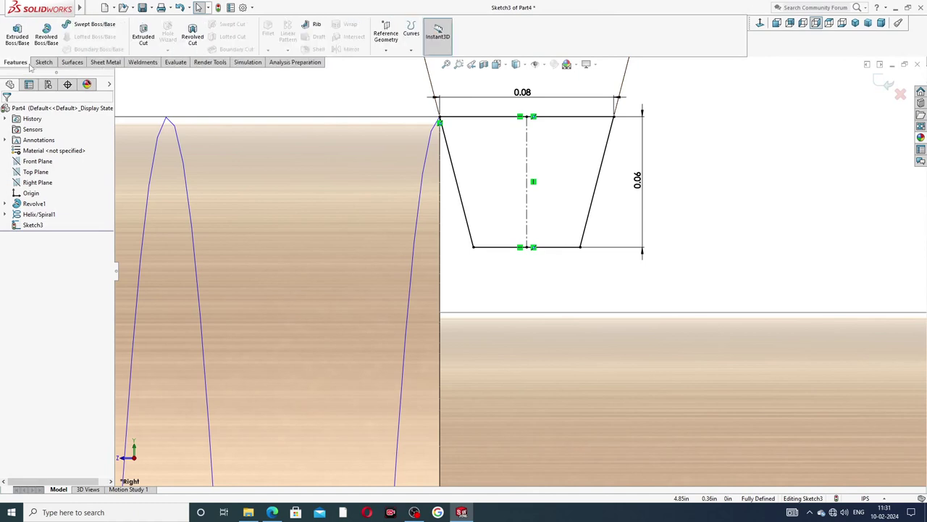
{"action": "left_click", "coordinate": [884, 84]}
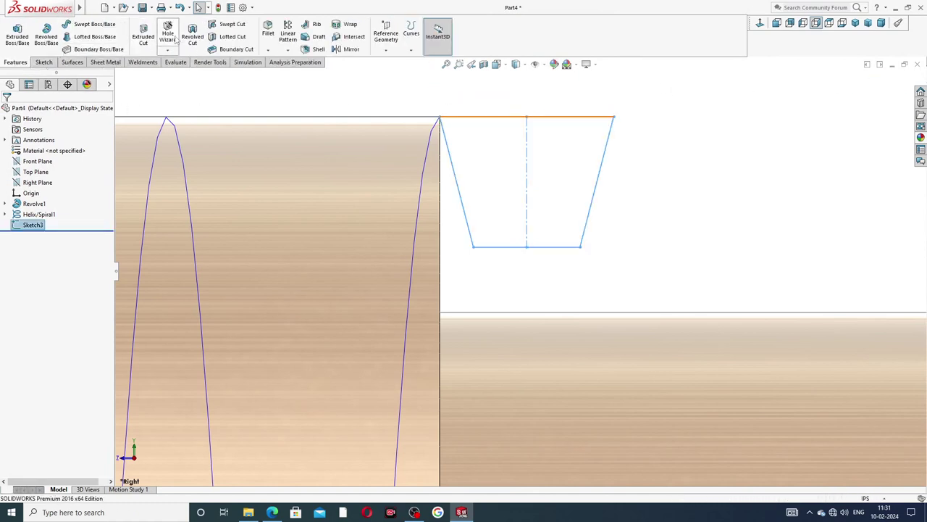
{"action": "left_click", "coordinate": [227, 27]}
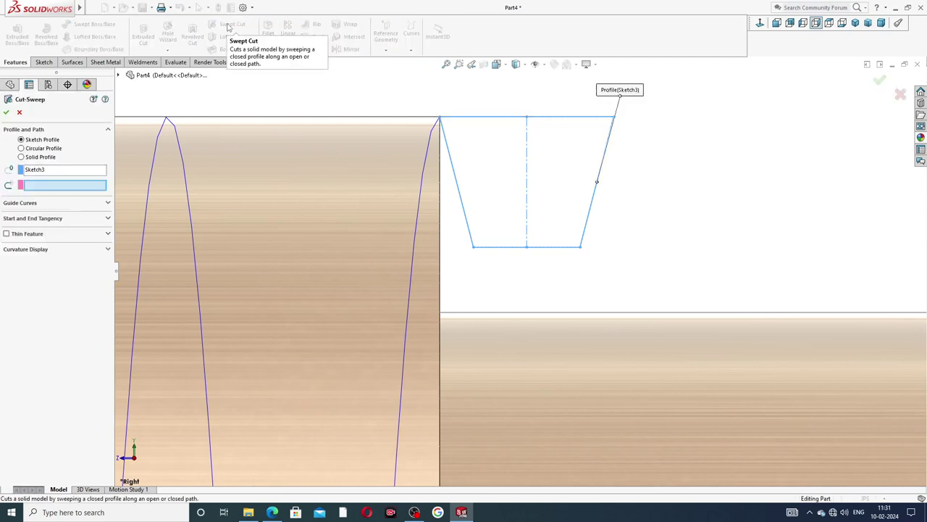
{"action": "key", "text": "z"}
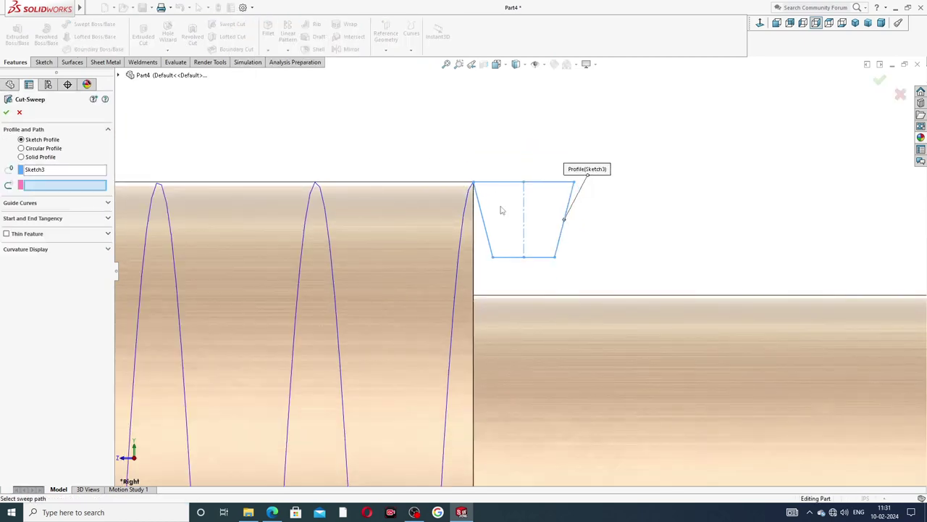
{"action": "left_click", "coordinate": [460, 250]}
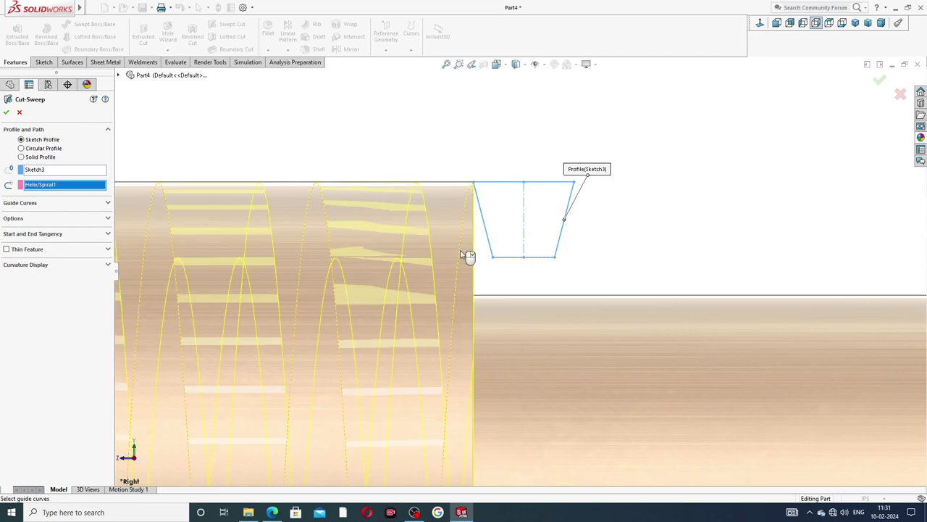
{"action": "scroll", "coordinate": [445, 283], "scroll_direction": "up", "scroll_amount": 6}
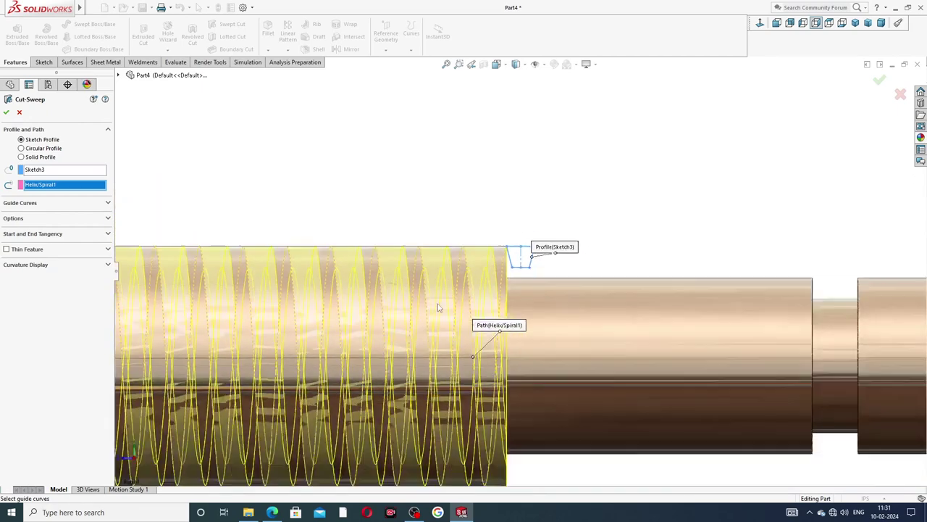
{"action": "scroll", "coordinate": [184, 290], "scroll_direction": "up", "scroll_amount": 2}
{"action": "scroll", "coordinate": [239, 310], "scroll_direction": "down", "scroll_amount": 2}
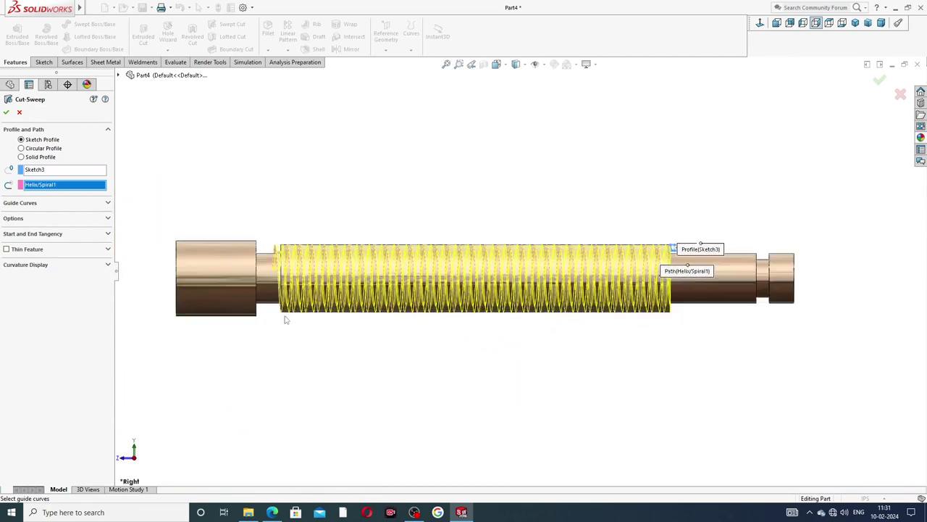
{"action": "left_click", "coordinate": [5, 111]}
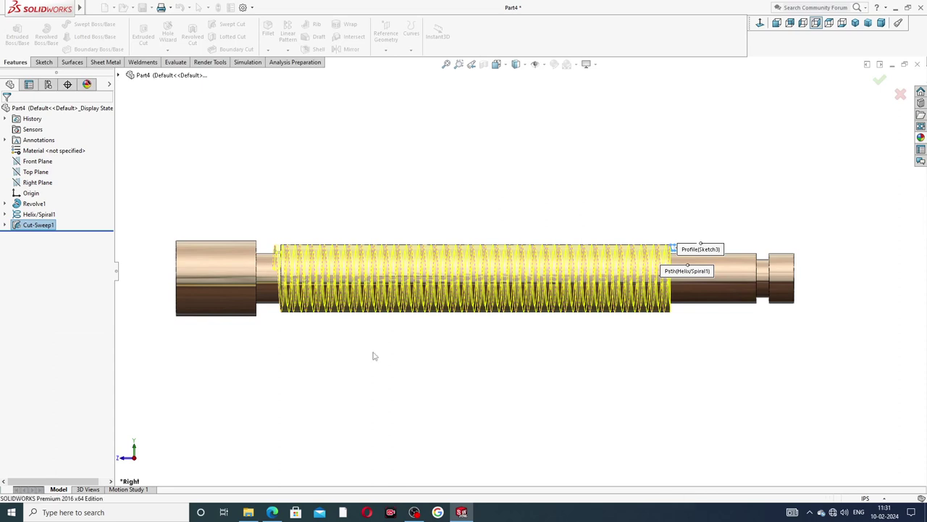
Step: Orbit the shaft and briefly hide the body to inspect the helix, then restore it
{"action": "left_click", "coordinate": [390, 362]}
{"action": "middle_click_drag", "start_coordinate": [389, 362], "coordinate": [484, 270]}
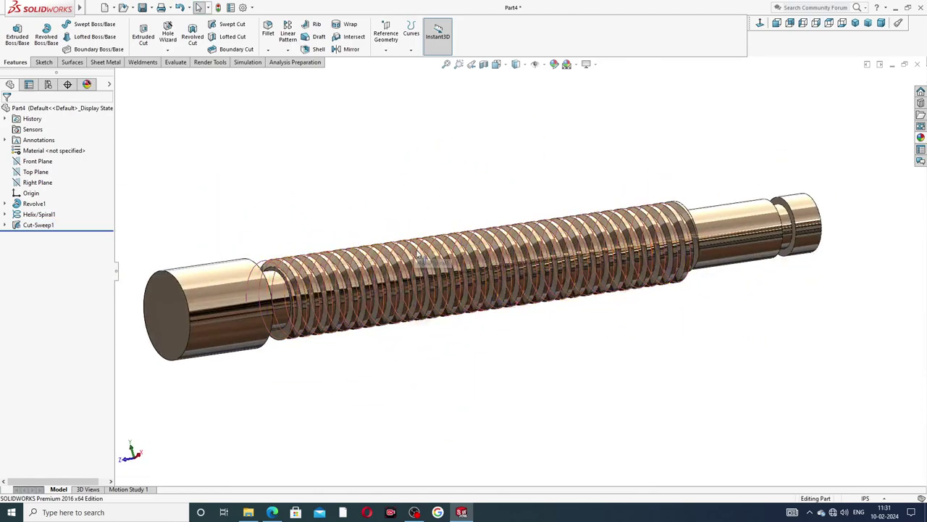
{"action": "scroll", "coordinate": [479, 233], "scroll_direction": "down", "scroll_amount": 3}
{"action": "left_click", "coordinate": [478, 232]}
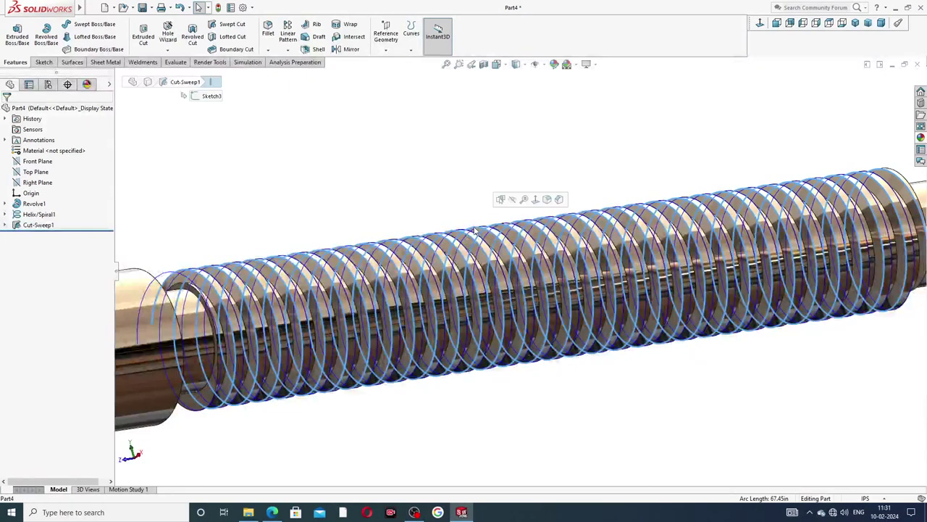
{"action": "left_click", "coordinate": [512, 200]}
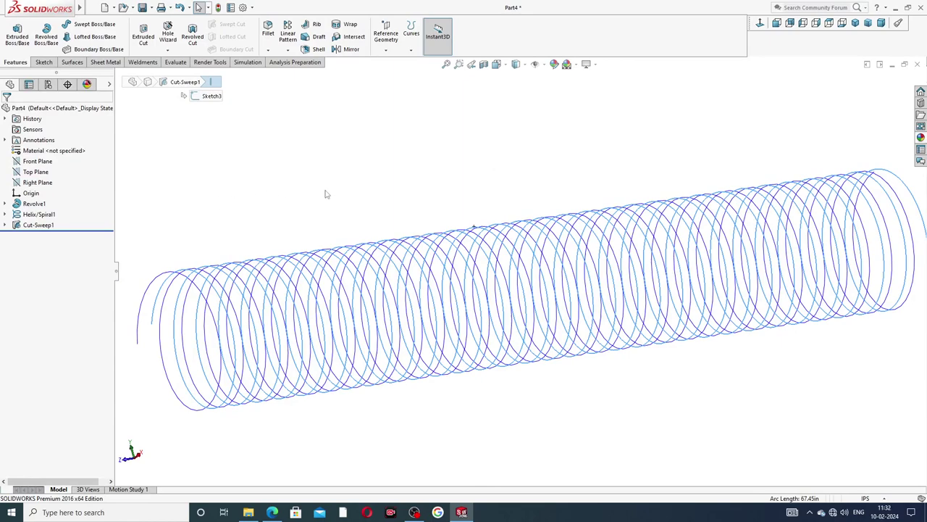
{"action": "key", "text": "ctrl+z"}
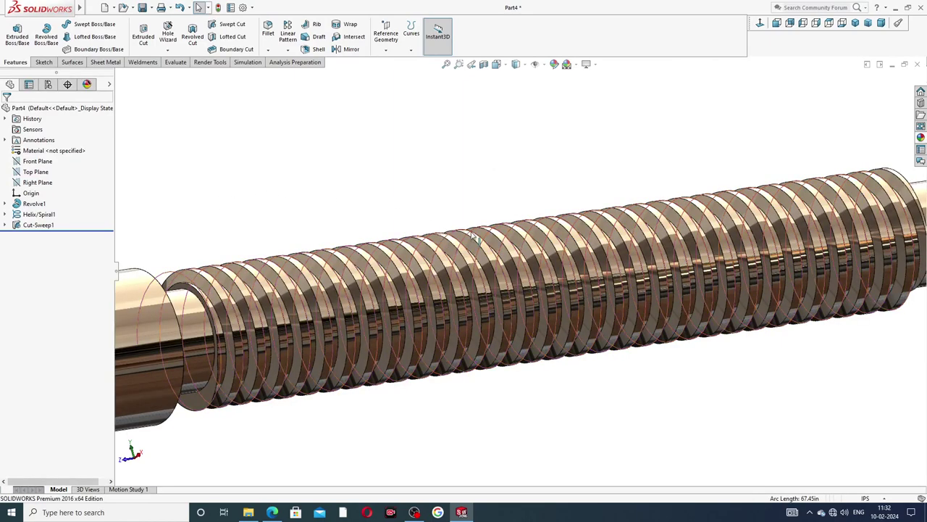
Step: Pick the helix and orbit into a tilted 3-D view of the threaded shaft
{"action": "middle_click_drag", "start_coordinate": [475, 239], "coordinate": [156, 259]}
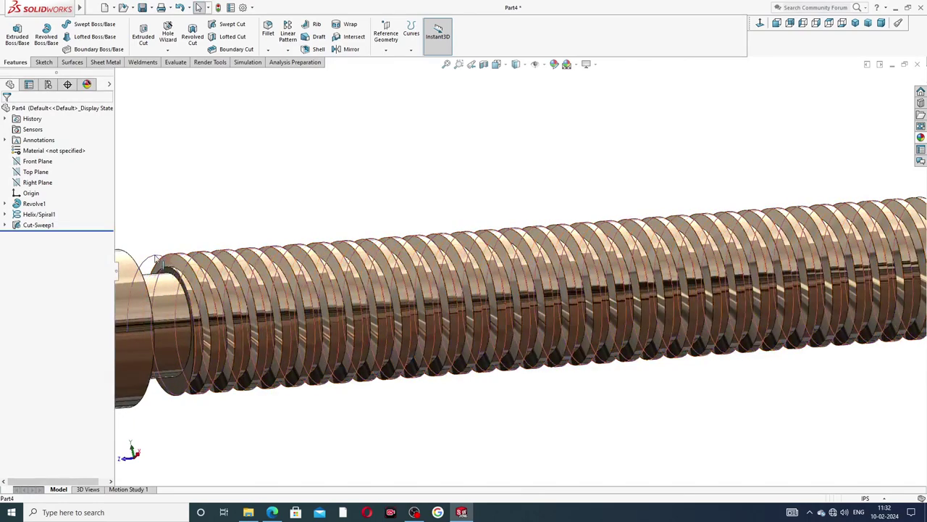
{"action": "left_click", "coordinate": [155, 259]}
{"action": "left_click", "coordinate": [355, 181]}
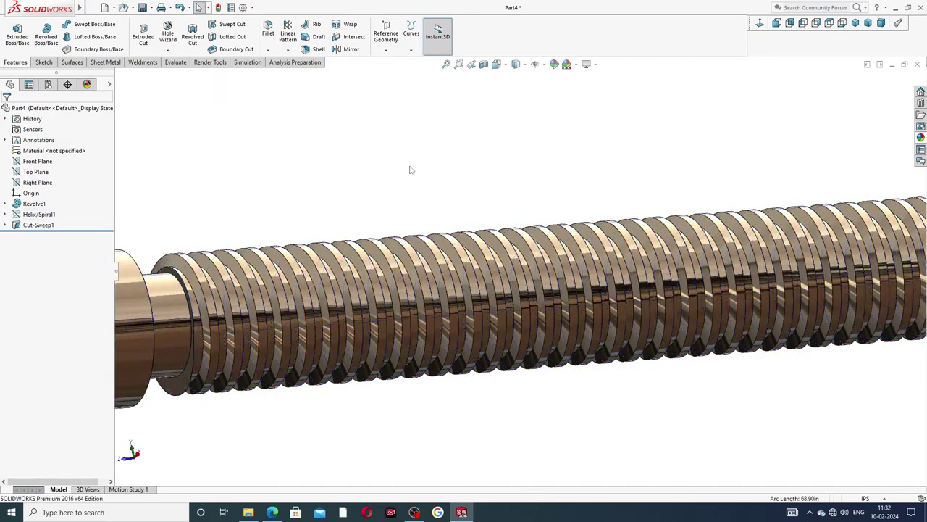
{"action": "scroll", "coordinate": [438, 190], "scroll_direction": "up", "scroll_amount": 5}
{"action": "middle_click_drag", "start_coordinate": [438, 190], "coordinate": [549, 202]}
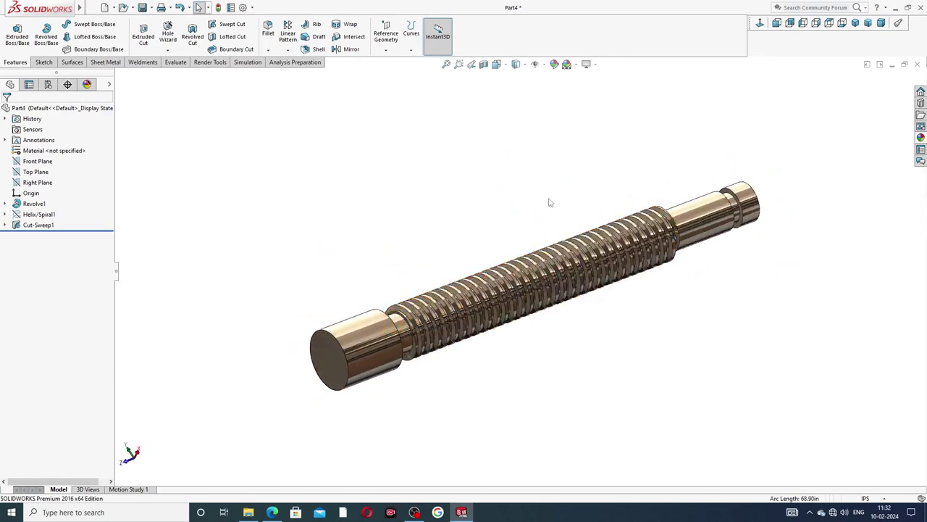
Step: Save the part as Part4 in Desktop > New folder, then glance at the vice screw PDF
{"action": "key", "text": "ctrl+s"}
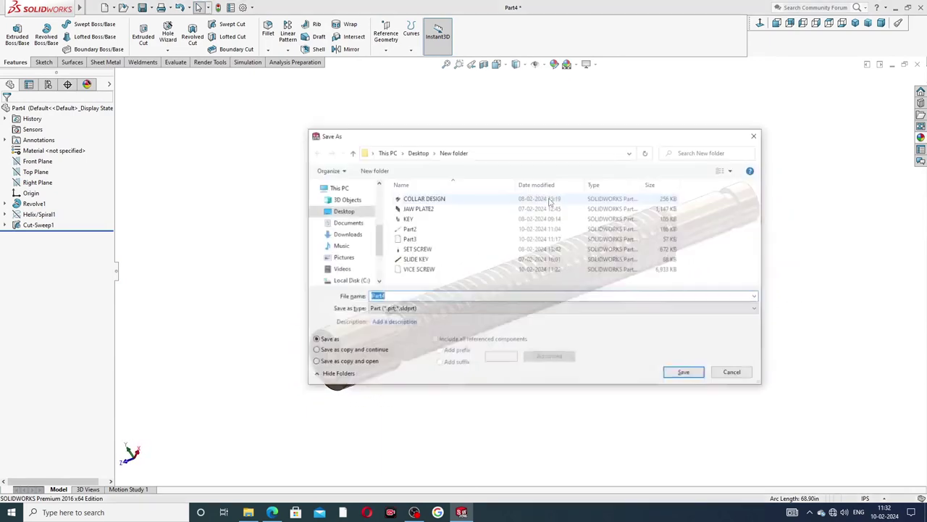
{"action": "left_click", "coordinate": [684, 373]}
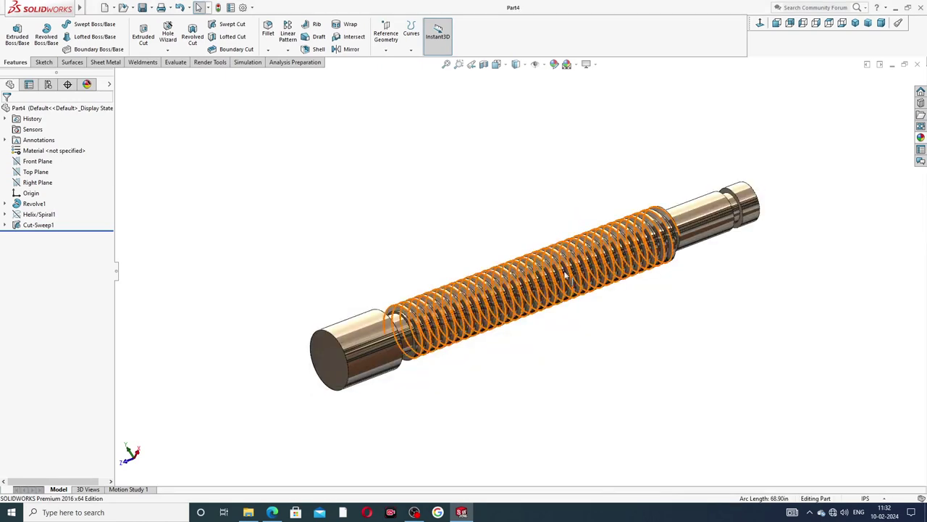
{"action": "middle_click_drag", "start_coordinate": [550, 346], "coordinate": [450, 321]}
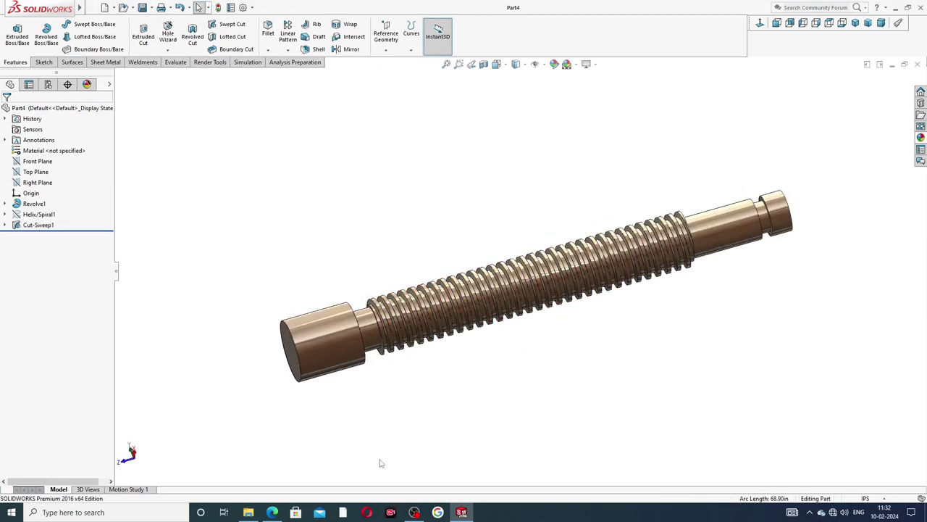
{"action": "left_click", "coordinate": [272, 512]}
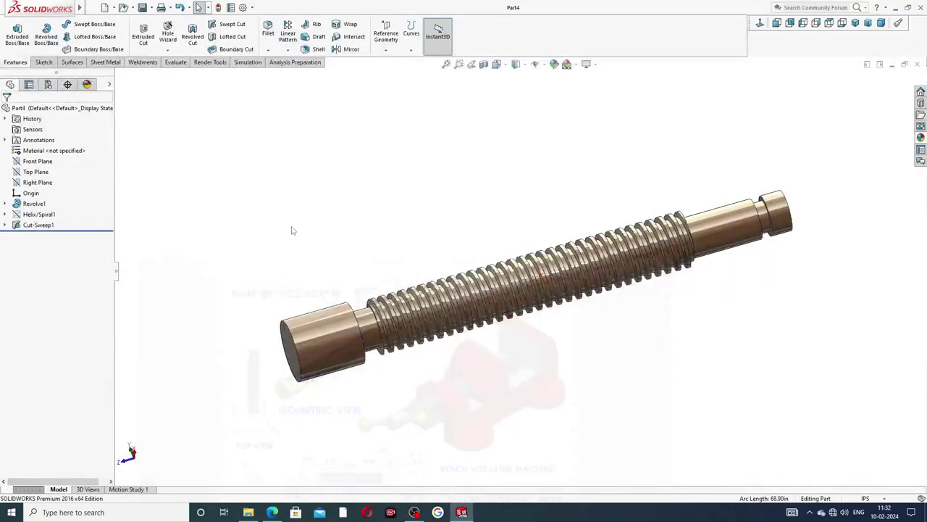
Step: Start a new sketch on the Top Plane, viewed normal to it
{"action": "left_click", "coordinate": [36, 172]}
{"action": "left_click", "coordinate": [57, 163]}
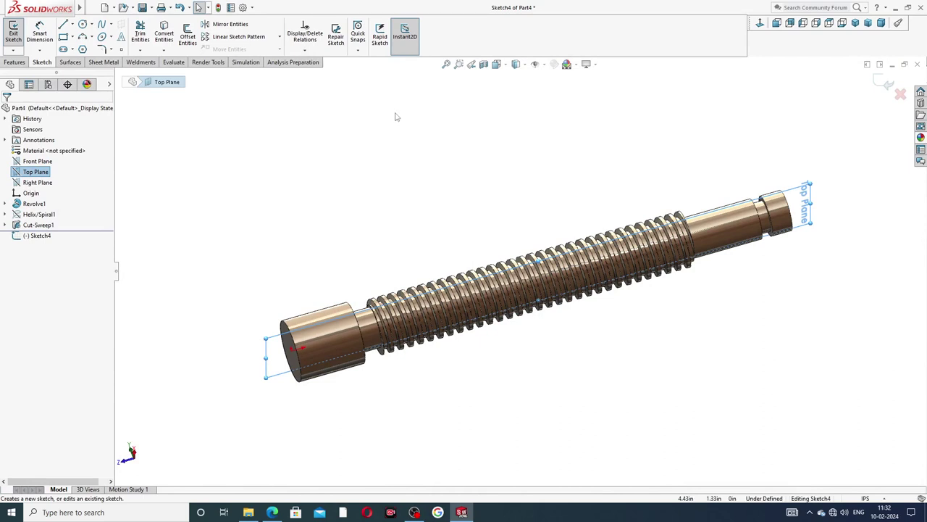
{"action": "left_click", "coordinate": [760, 23]}
{"action": "scroll", "coordinate": [538, 441], "scroll_direction": "down", "scroll_amount": 5}
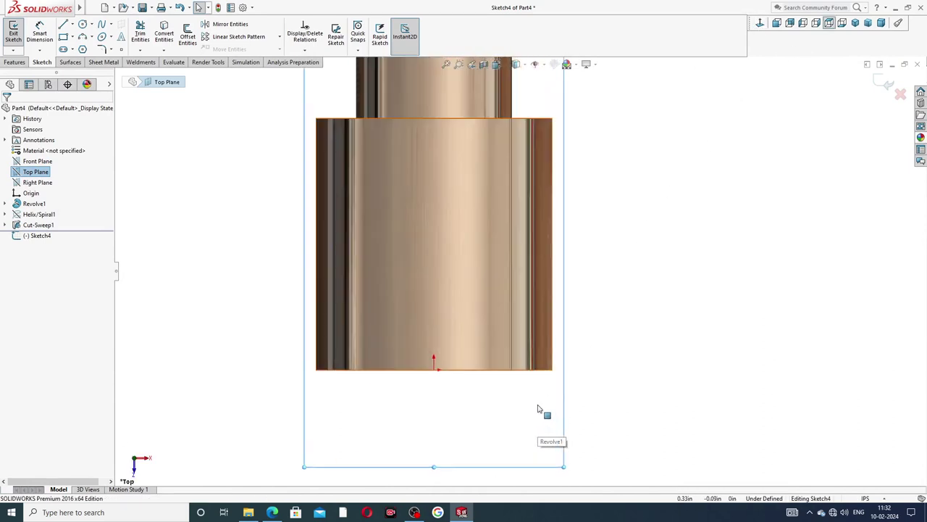
Step: Draw a vertical centerline rising from the origin and drag its top end into place
{"action": "left_click", "coordinate": [71, 25]}
{"action": "left_click", "coordinate": [83, 46]}
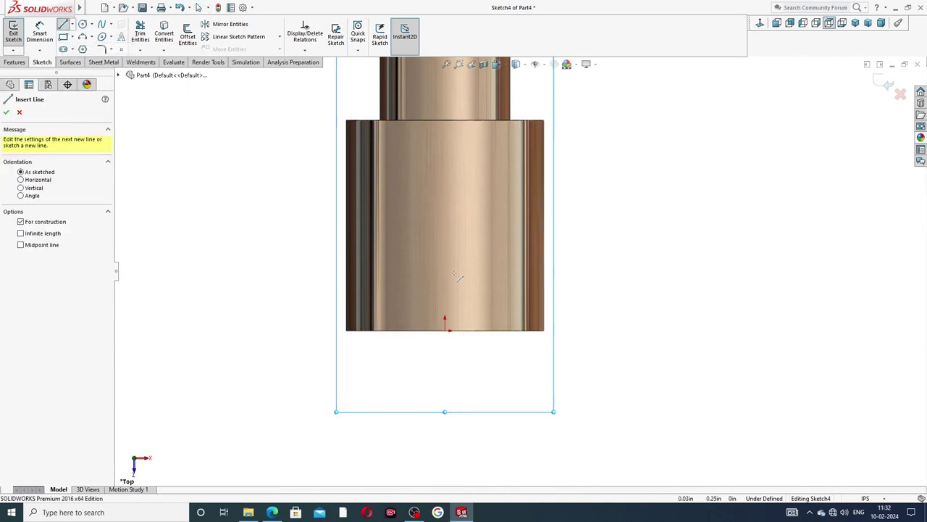
{"action": "left_click", "coordinate": [445, 330]}
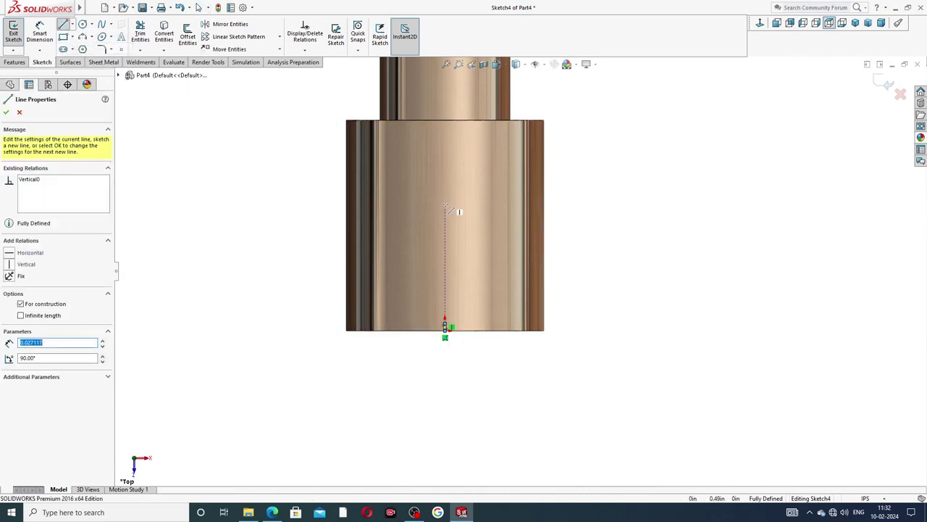
{"action": "left_click", "coordinate": [445, 220]}
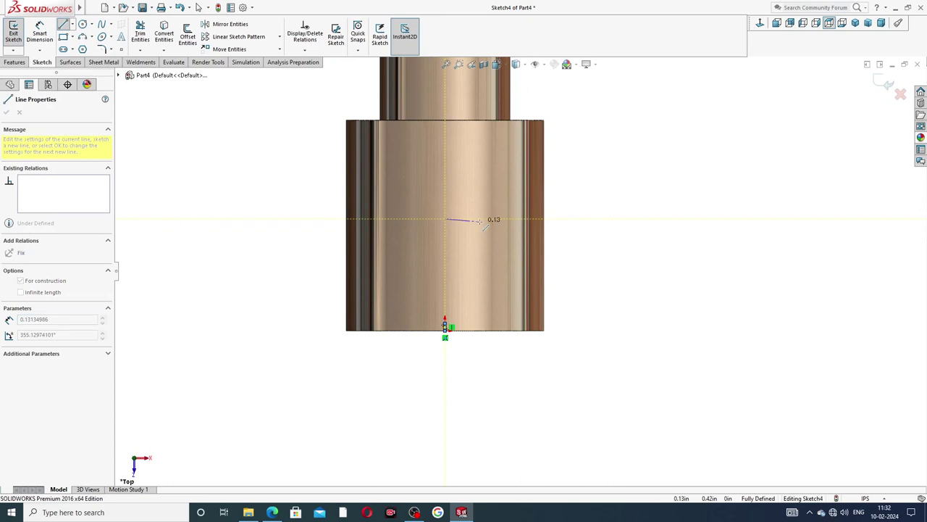
{"action": "right_click", "coordinate": [492, 220]}
{"action": "left_click", "coordinate": [505, 229]}
{"action": "left_click_drag", "start_coordinate": [445, 219], "coordinate": [527, 227]}
{"action": "left_click", "coordinate": [638, 199]}
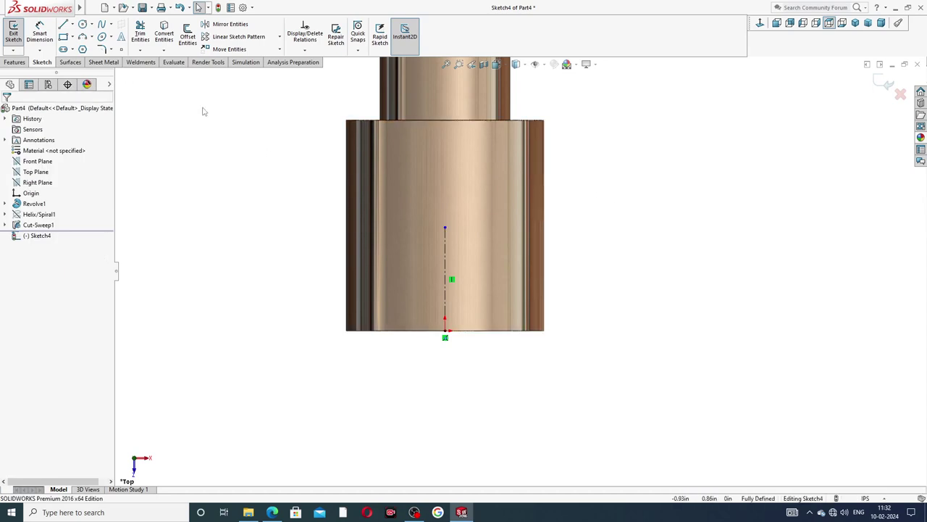
Step: Draw a circle centred on the centerline's top end
{"action": "left_click", "coordinate": [83, 24]}
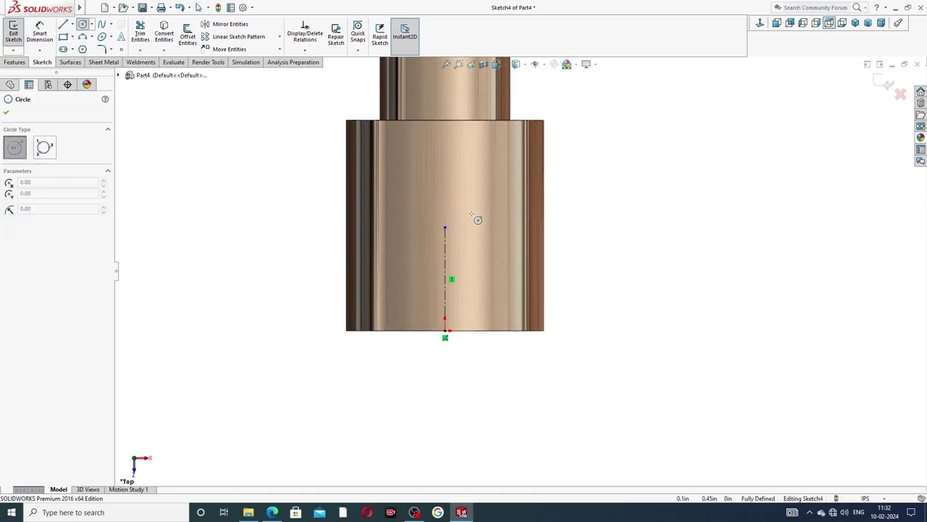
{"action": "left_click", "coordinate": [446, 229]}
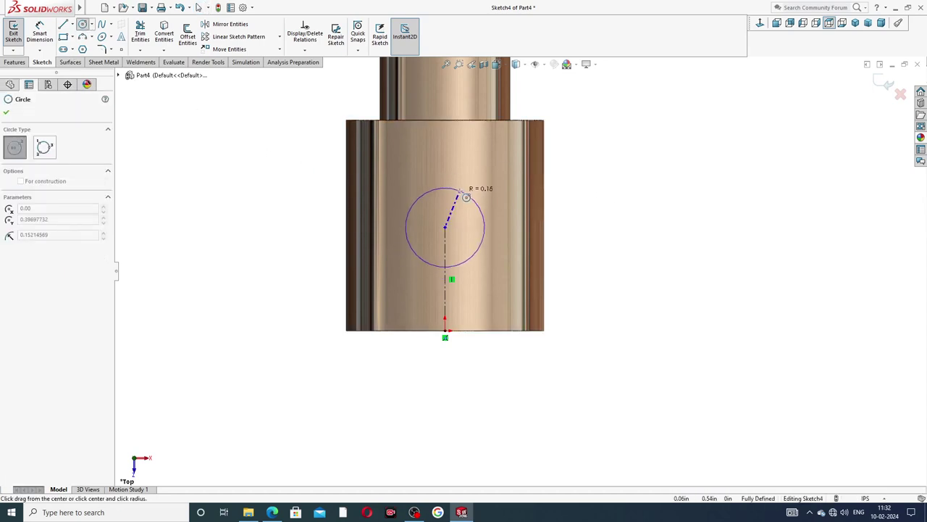
{"action": "left_click", "coordinate": [469, 191]}
{"action": "right_click", "coordinate": [570, 178]}
{"action": "left_click", "coordinate": [605, 190]}
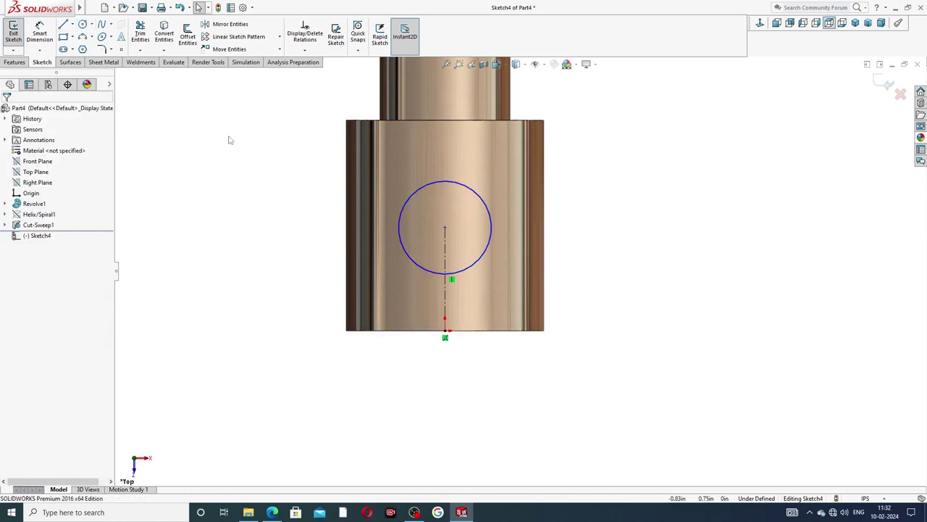
Step: Dimension the circle's diameter as 0.34, checking the PDF drawing for the value
{"action": "left_click", "coordinate": [40, 33]}
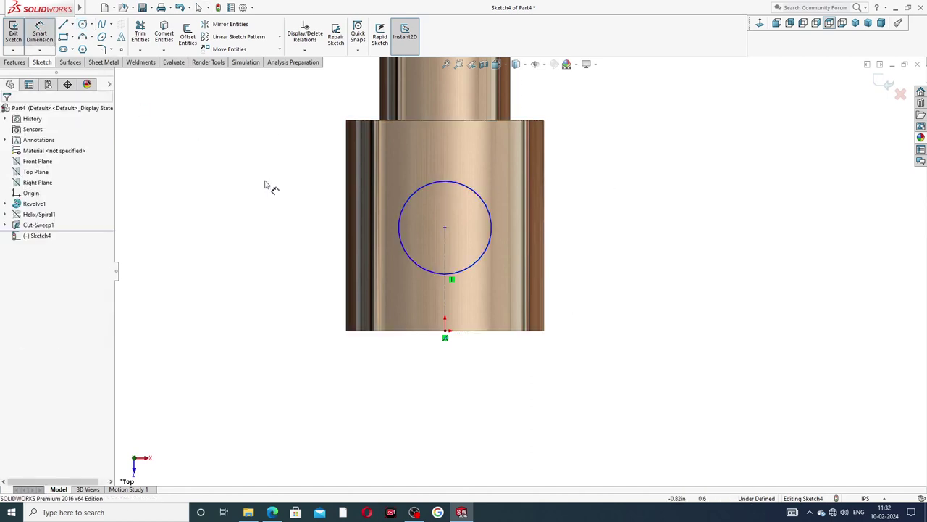
{"action": "left_click", "coordinate": [491, 216]}
{"action": "left_click", "coordinate": [573, 221]}
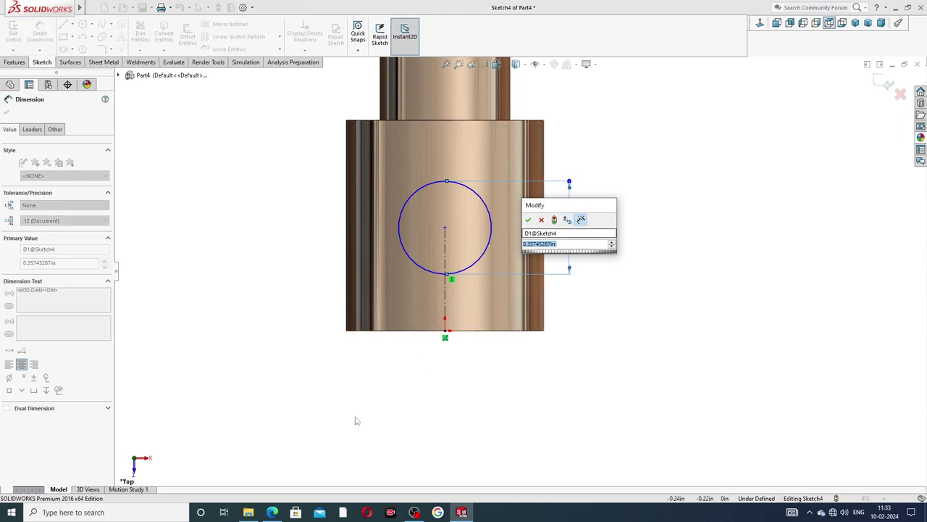
{"action": "left_click", "coordinate": [273, 512]}
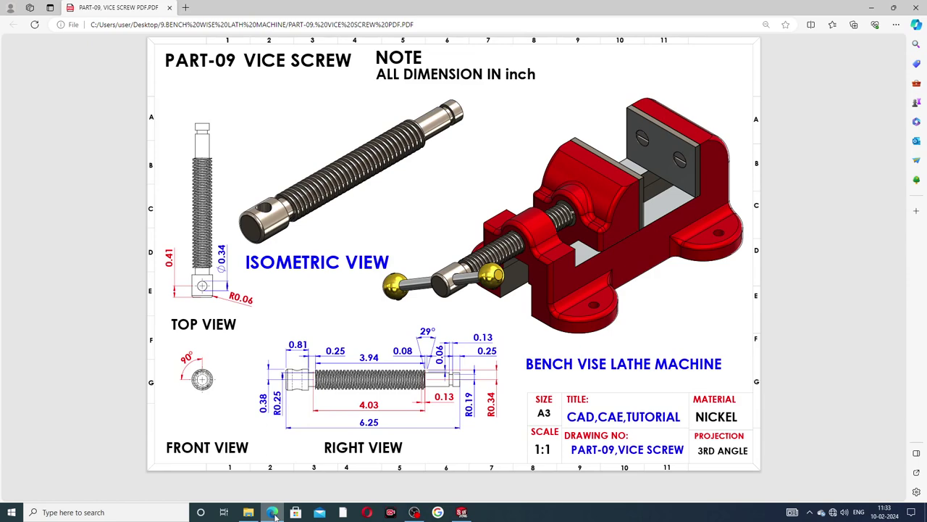
{"action": "left_click", "coordinate": [273, 512]}
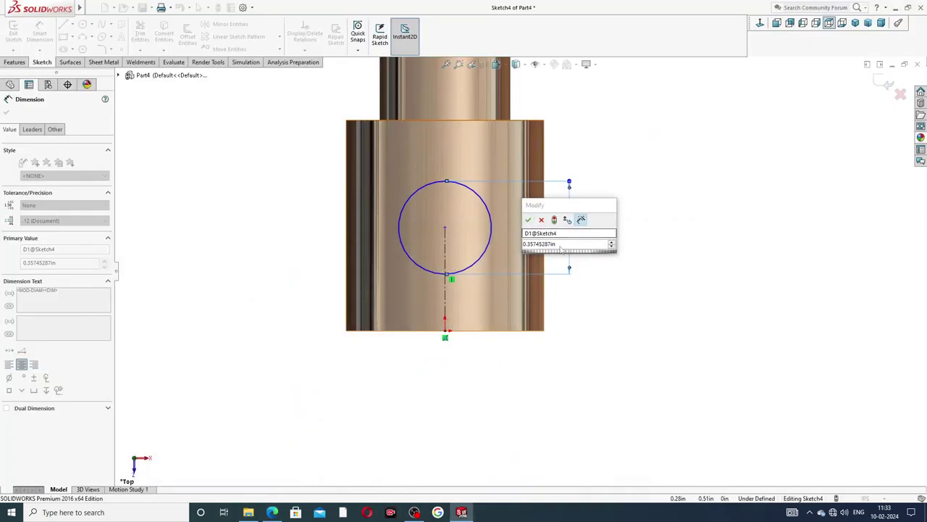
{"action": "type", "text": "0.34"}
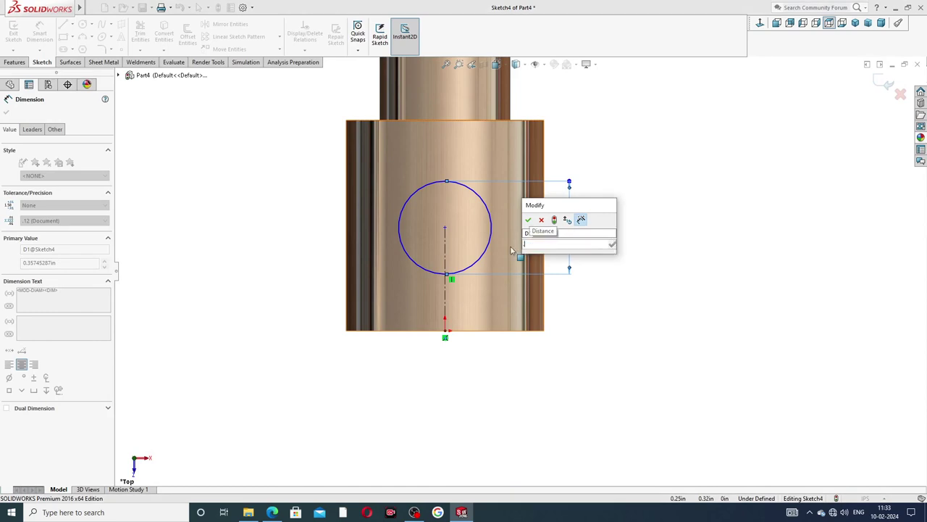
{"action": "key", "text": "Return"}
{"action": "left_click", "coordinate": [632, 208]}
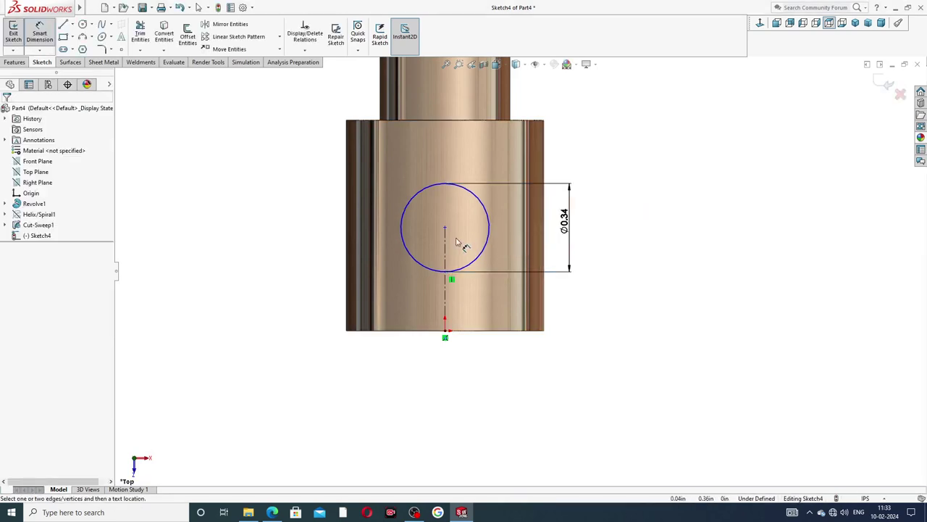
Step: Dimension the circle centre 0.41 from the origin, fully defining the sketch
{"action": "left_click", "coordinate": [445, 228]}
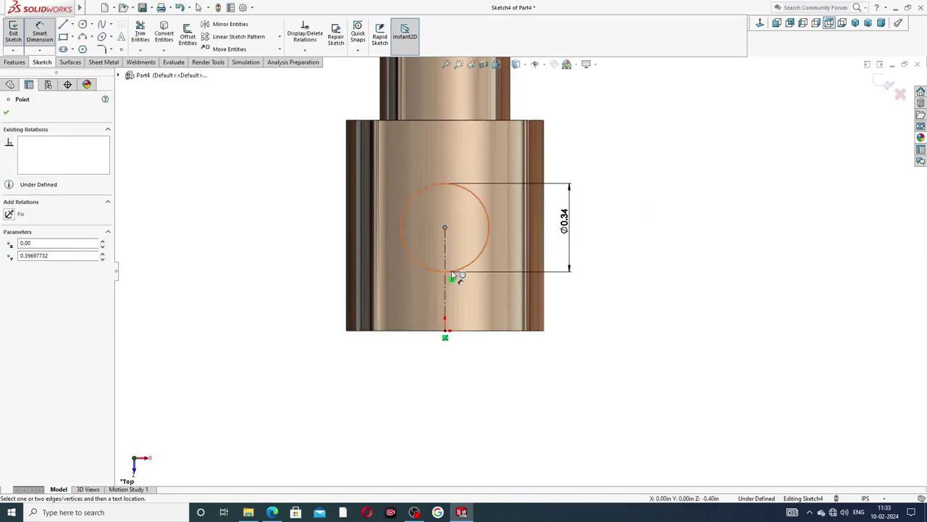
{"action": "left_click", "coordinate": [445, 335]}
{"action": "left_click", "coordinate": [307, 281]}
{"action": "type", "text": ".41"}
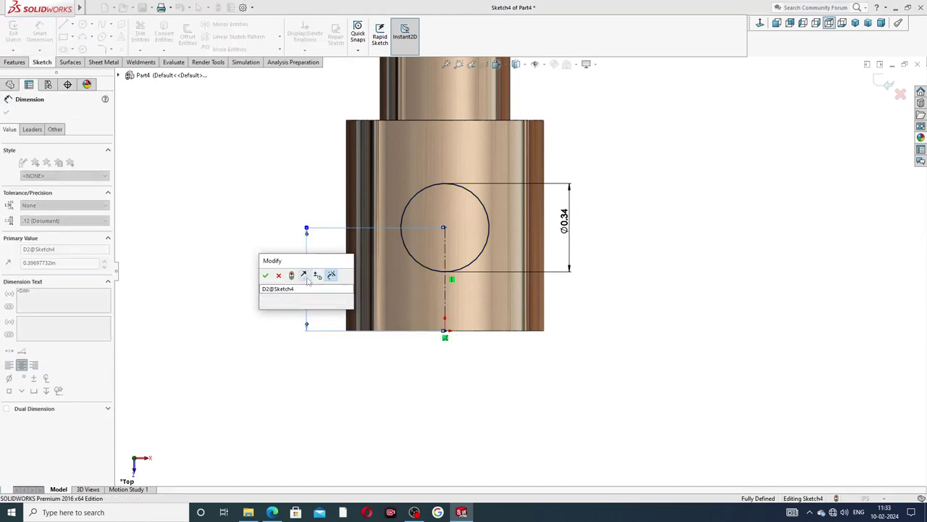
{"action": "key", "text": "Return"}
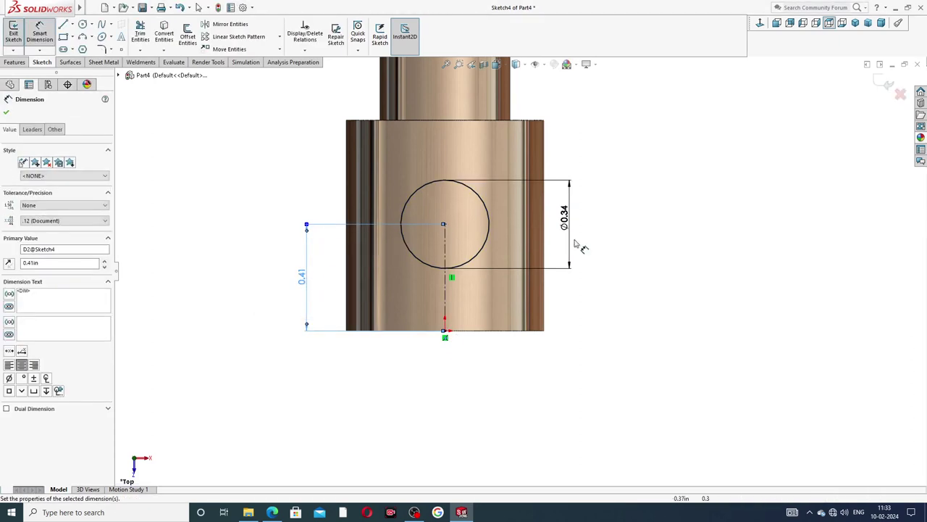
{"action": "left_click", "coordinate": [652, 148]}
{"action": "right_click", "coordinate": [656, 143]}
{"action": "left_click", "coordinate": [674, 144]}
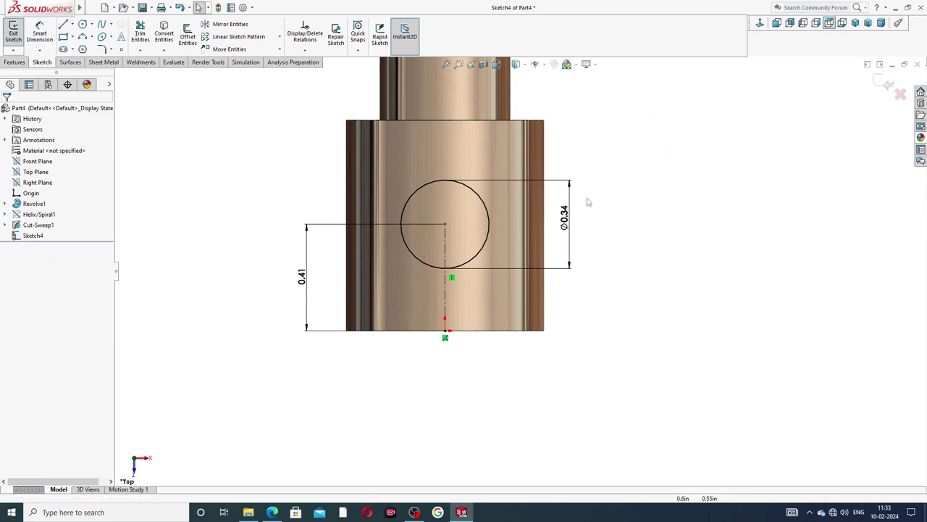
{"action": "left_click", "coordinate": [564, 217]}
{"action": "key", "text": "Escape"}
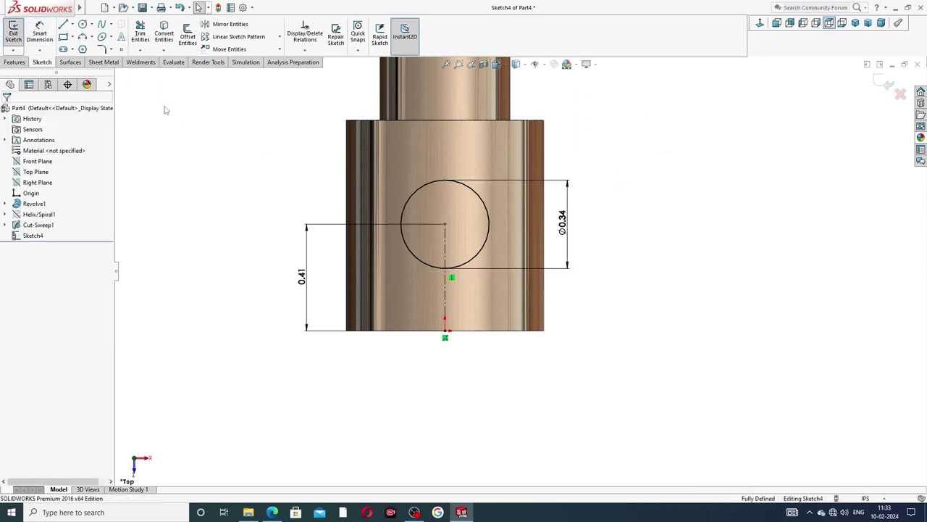
Step: Extrude-cut the Ø0.34 circle Through All - Both directions to bore the cross hole
{"action": "left_click", "coordinate": [14, 62]}
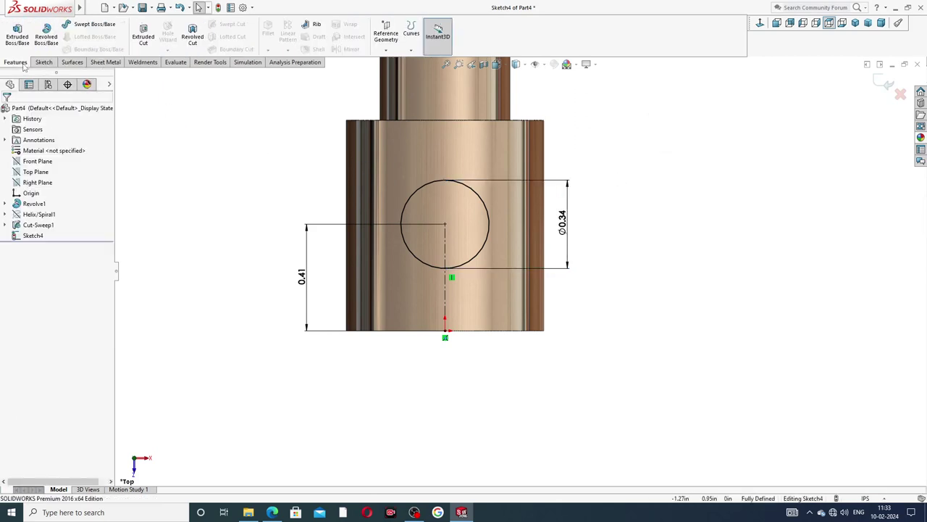
{"action": "left_click", "coordinate": [143, 35]}
{"action": "left_click", "coordinate": [44, 170]}
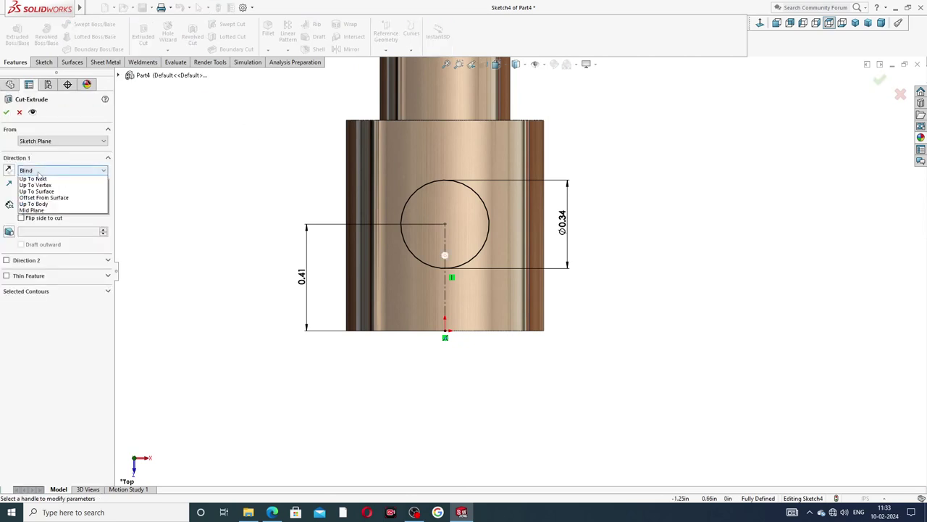
{"action": "left_click", "coordinate": [44, 190]}
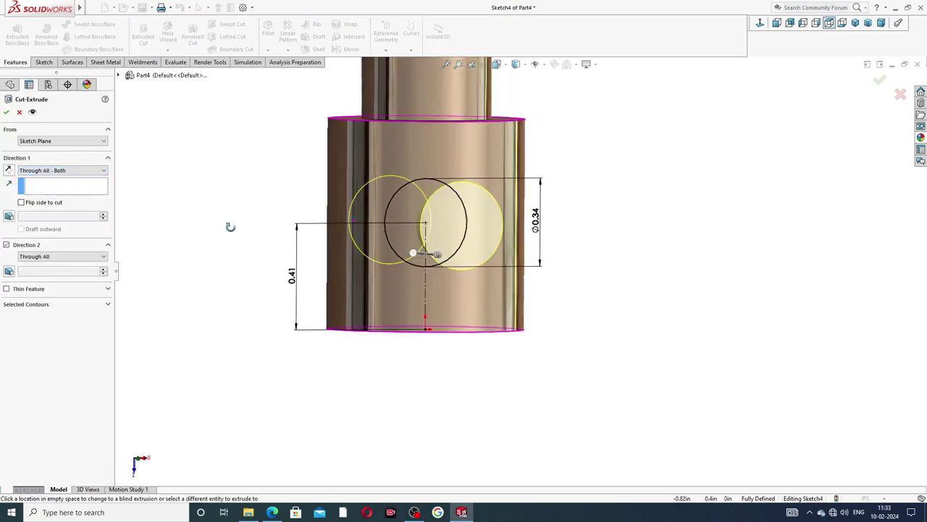
{"action": "left_click", "coordinate": [6, 113]}
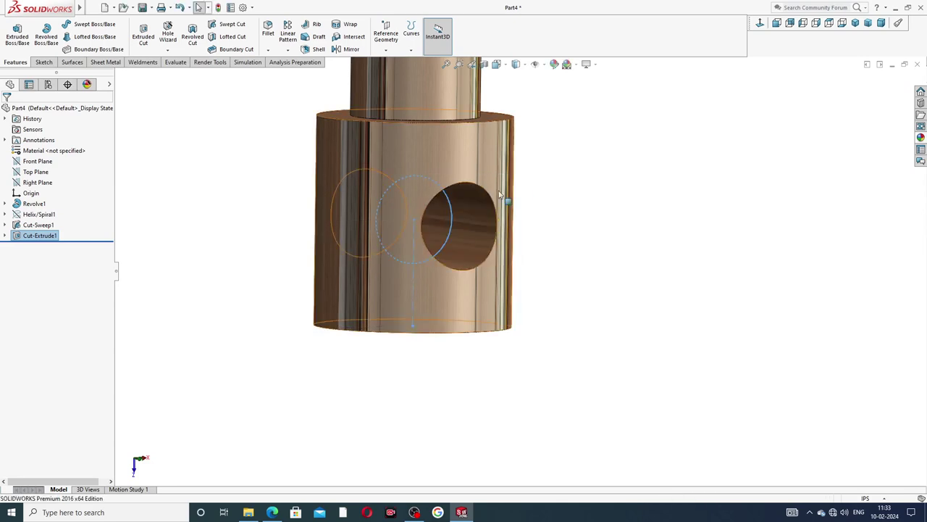
{"action": "left_click", "coordinate": [580, 166]}
{"action": "scroll", "coordinate": [584, 148], "scroll_direction": "up", "scroll_amount": 5}
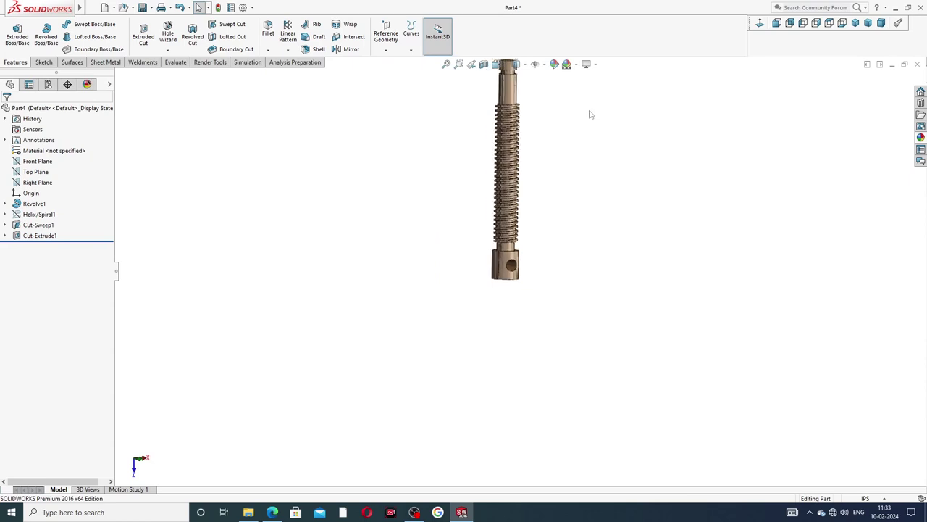
{"action": "middle_click_drag", "start_coordinate": [590, 114], "coordinate": [648, 33]}
{"action": "mouse_move", "coordinate": [535, 135]}
{"action": "middle_mouse_down"}
{"action": "mouse_move", "coordinate": [464, 106]}
{"action": "mouse_move", "coordinate": [550, 199]}
{"action": "mouse_move", "coordinate": [522, 140]}
{"action": "middle_mouse_up"}
{"action": "scroll", "coordinate": [510, 133], "scroll_direction": "down", "scroll_amount": 5}
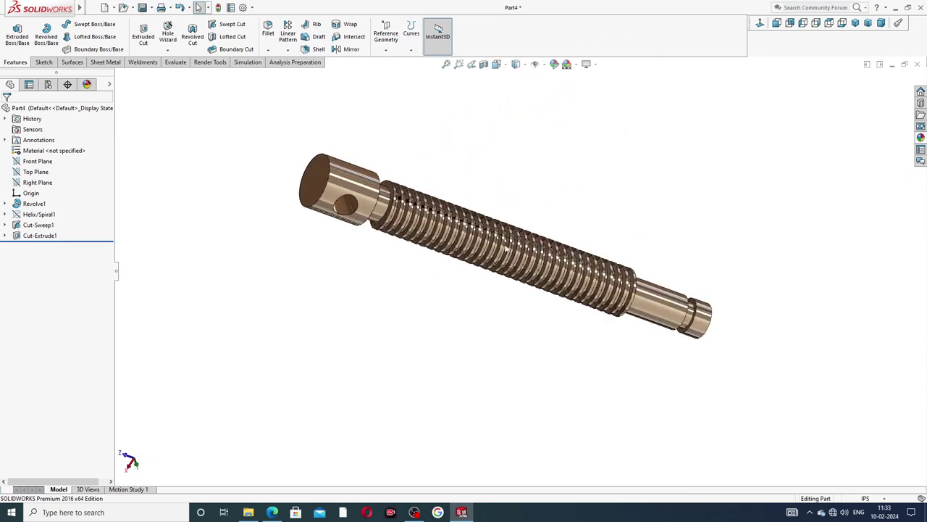
{"action": "scroll", "coordinate": [576, 318], "scroll_direction": "up", "scroll_amount": 4}
{"action": "middle_click_drag", "start_coordinate": [558, 316], "coordinate": [289, 269]}
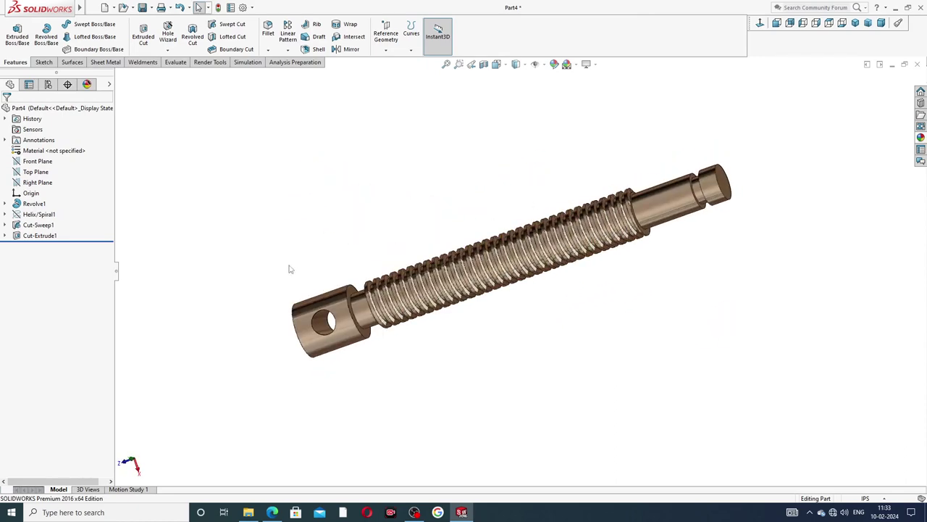
Step: Apply a 0.06 in fillet to the outer circular end edge of the cross-holed end
{"action": "left_click", "coordinate": [269, 30]}
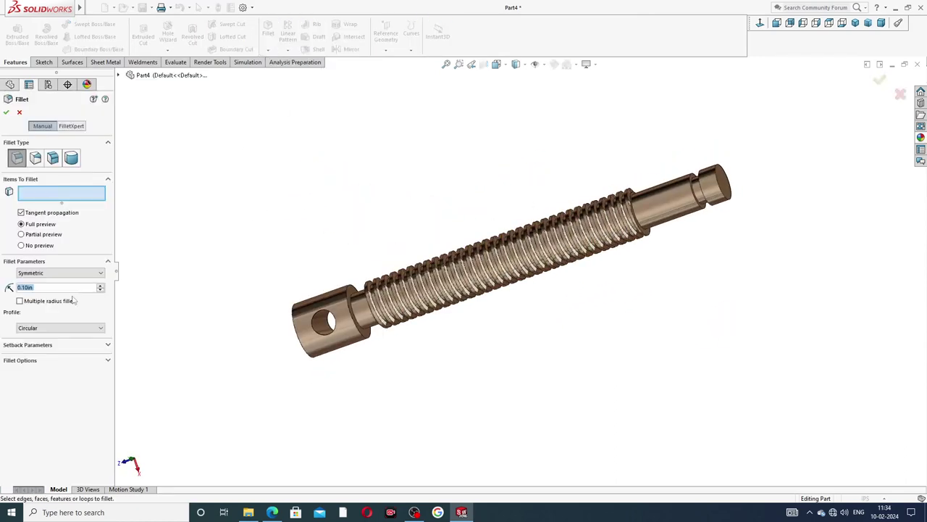
{"action": "type", "text": ".06"}
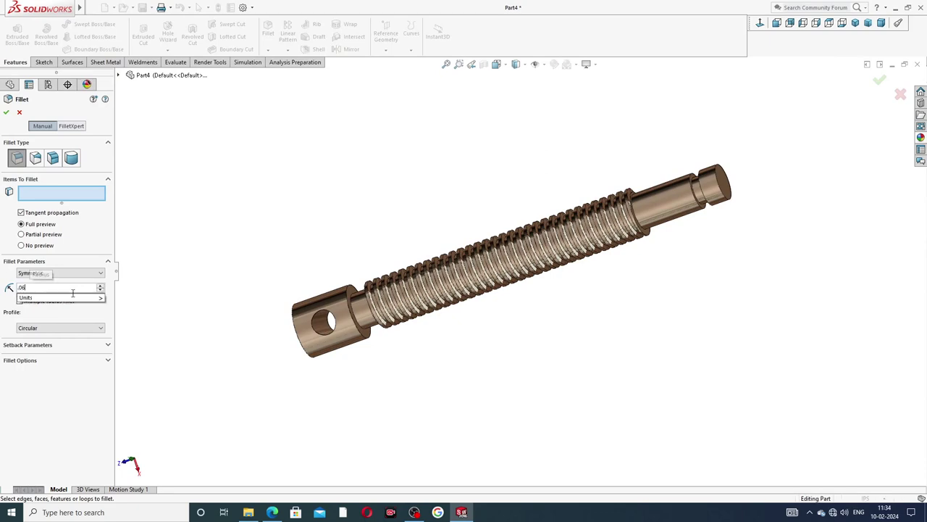
{"action": "key", "text": "Return"}
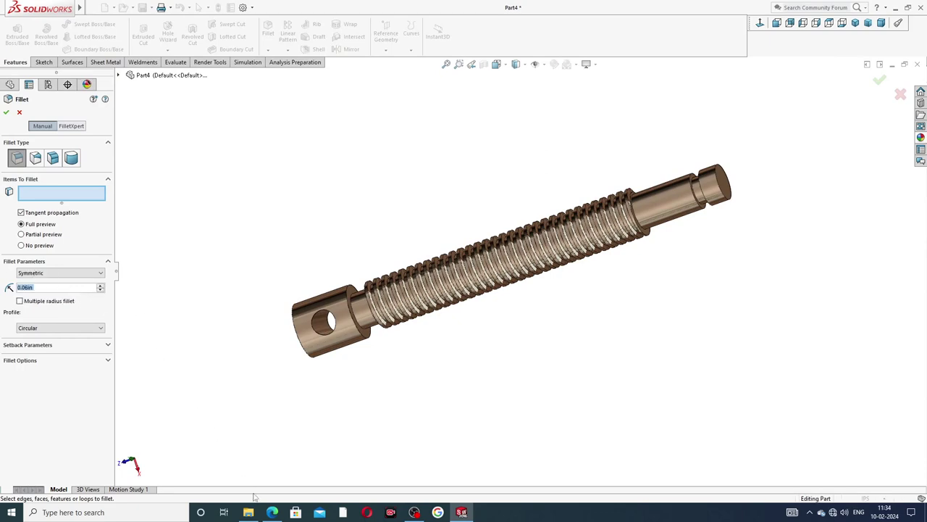
{"action": "left_click", "coordinate": [272, 512]}
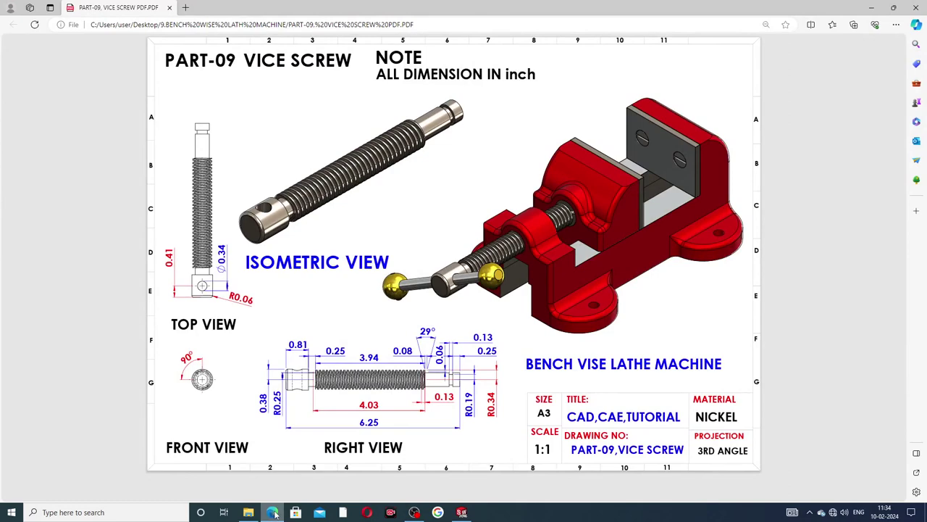
{"action": "left_click", "coordinate": [272, 512]}
{"action": "scroll", "coordinate": [315, 322], "scroll_direction": "down", "scroll_amount": 4}
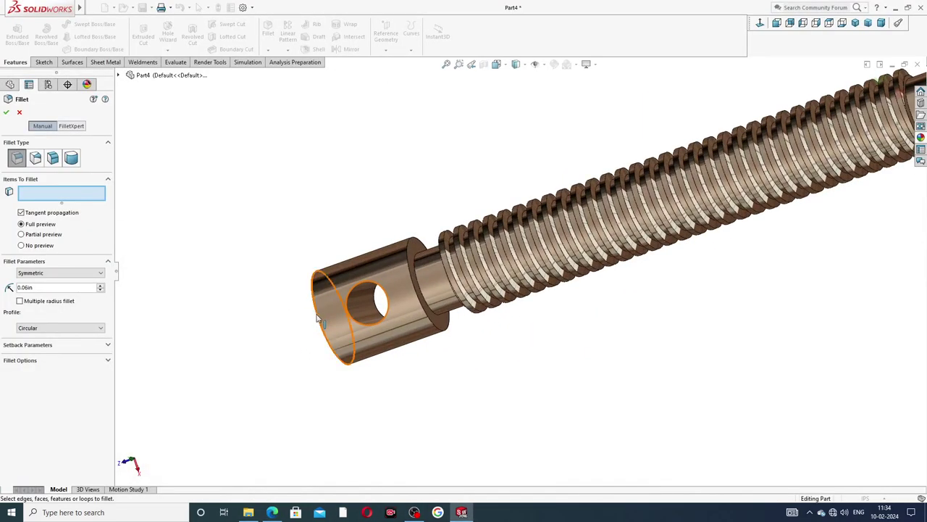
{"action": "left_click", "coordinate": [316, 322]}
{"action": "left_click", "coordinate": [5, 112]}
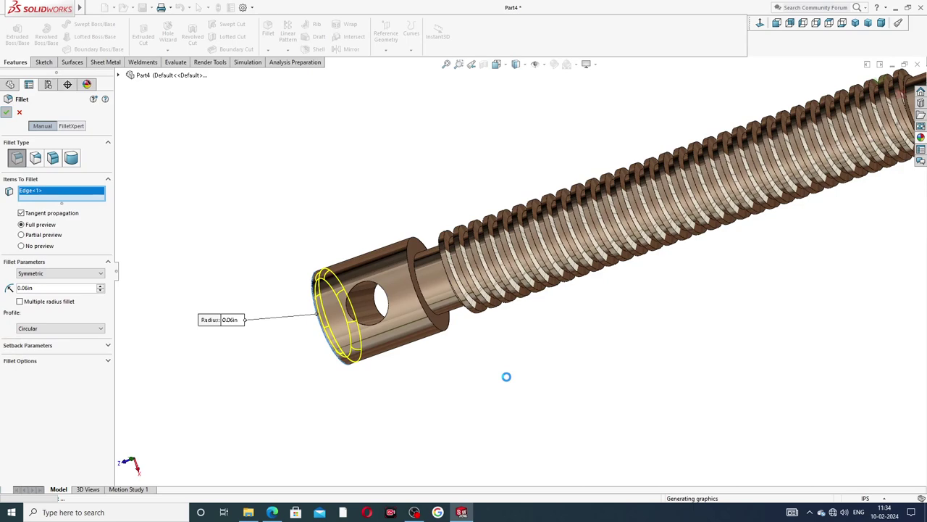
Step: Give the Cut-Sweep1 thread a dark grey appearance
{"action": "scroll", "coordinate": [515, 383], "scroll_direction": "up", "scroll_amount": 5}
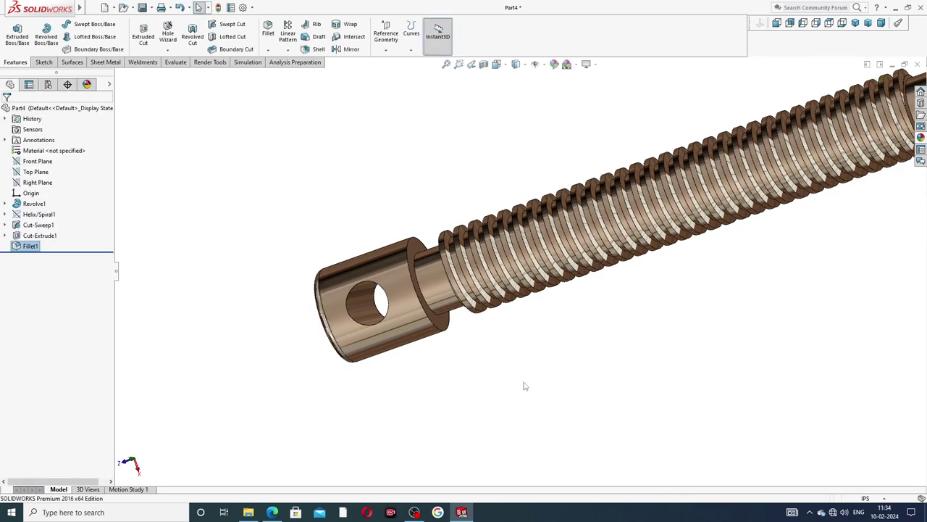
{"action": "middle_click_drag", "start_coordinate": [669, 182], "coordinate": [679, 137]}
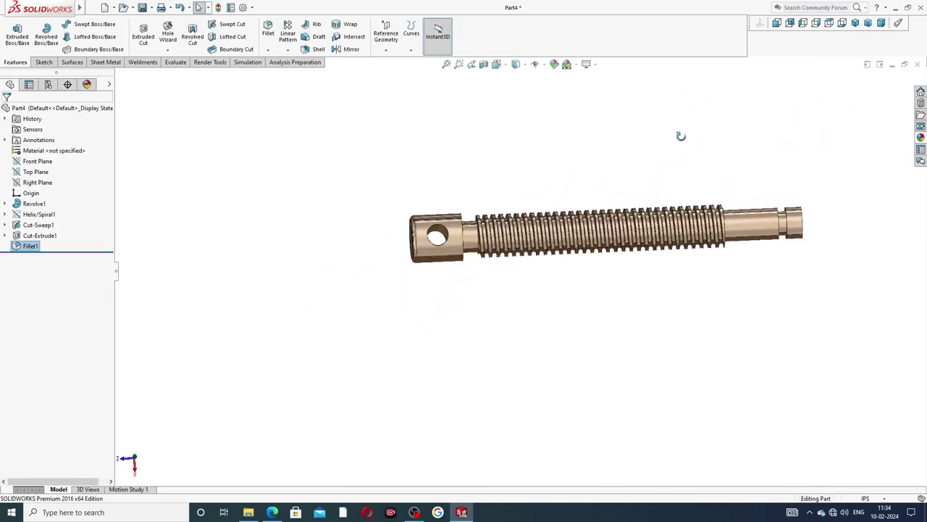
{"action": "scroll", "coordinate": [645, 196], "scroll_direction": "down", "scroll_amount": 3}
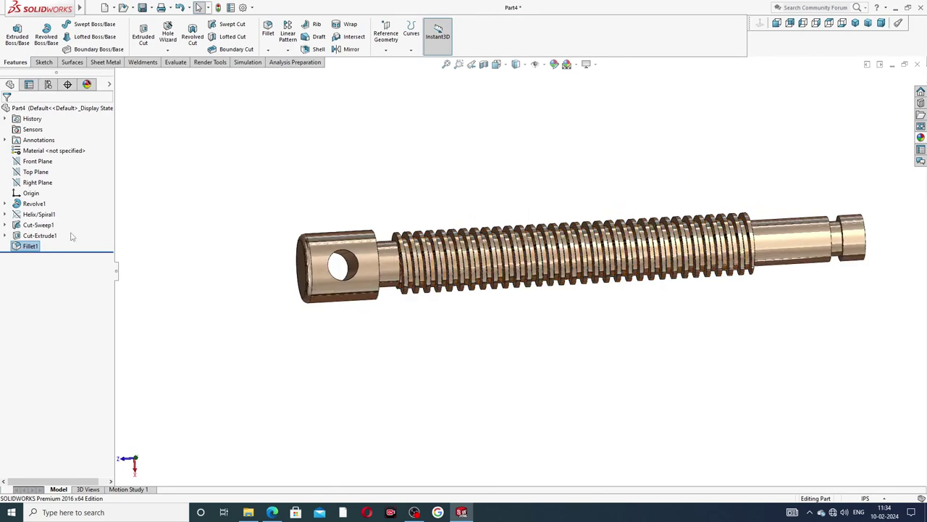
{"action": "left_click", "coordinate": [174, 235]}
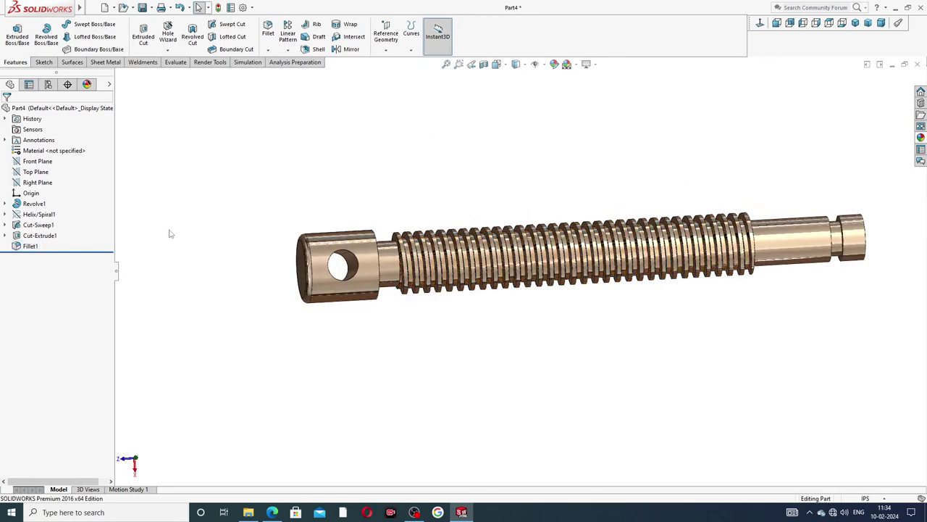
{"action": "left_click", "coordinate": [49, 226]}
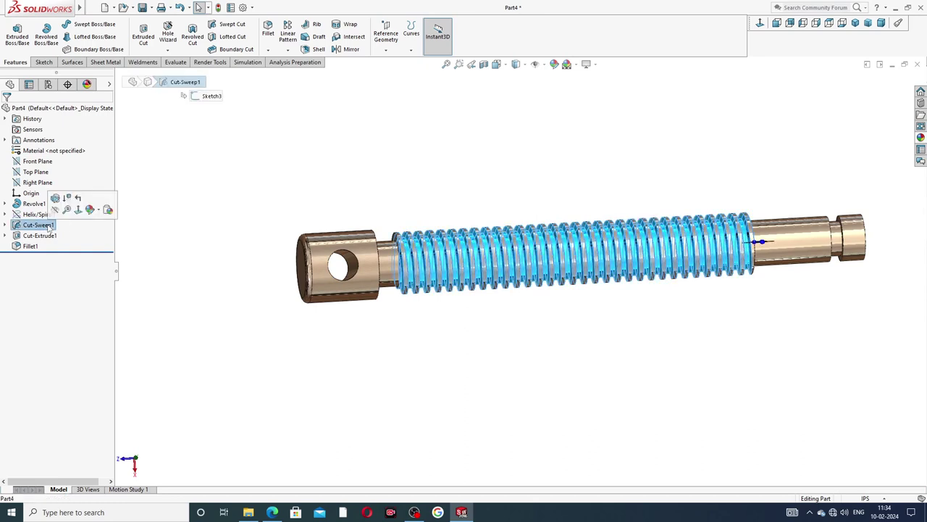
{"action": "left_click", "coordinate": [554, 63]}
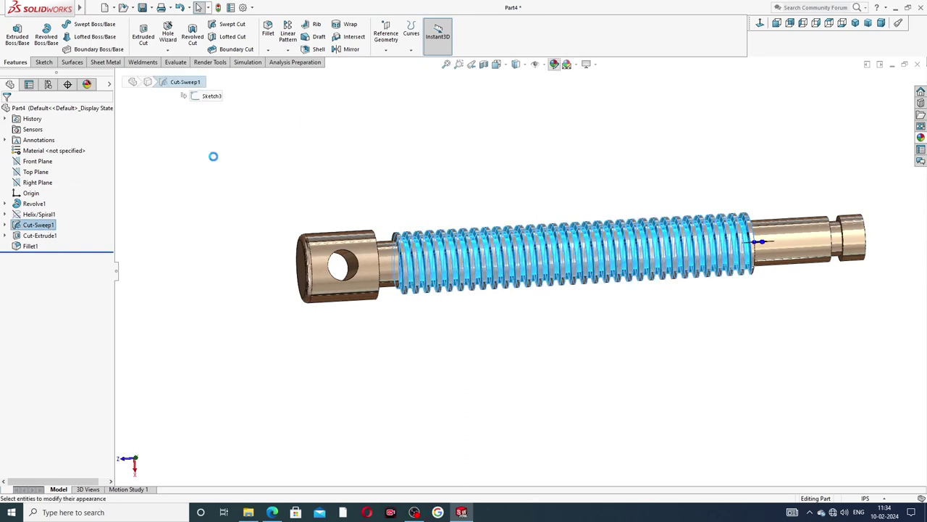
{"action": "left_click", "coordinate": [77, 313]}
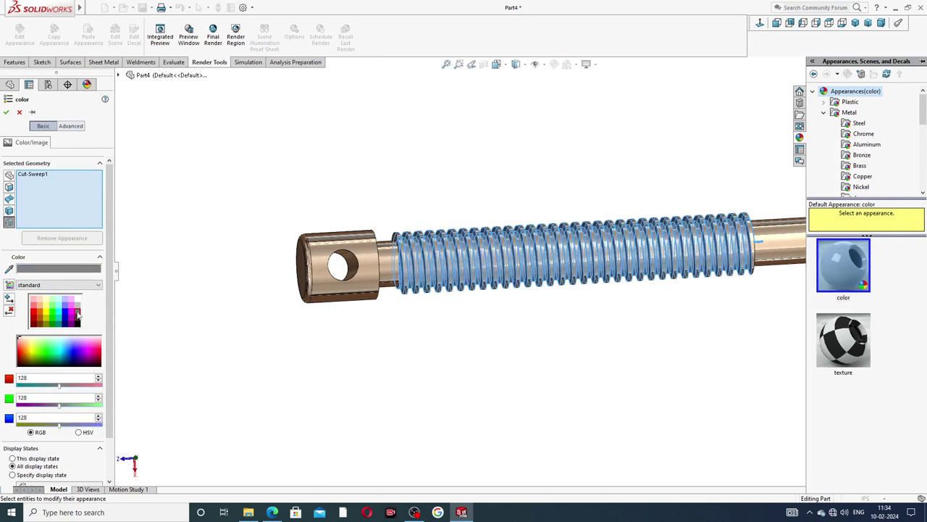
{"action": "left_click", "coordinate": [78, 319]}
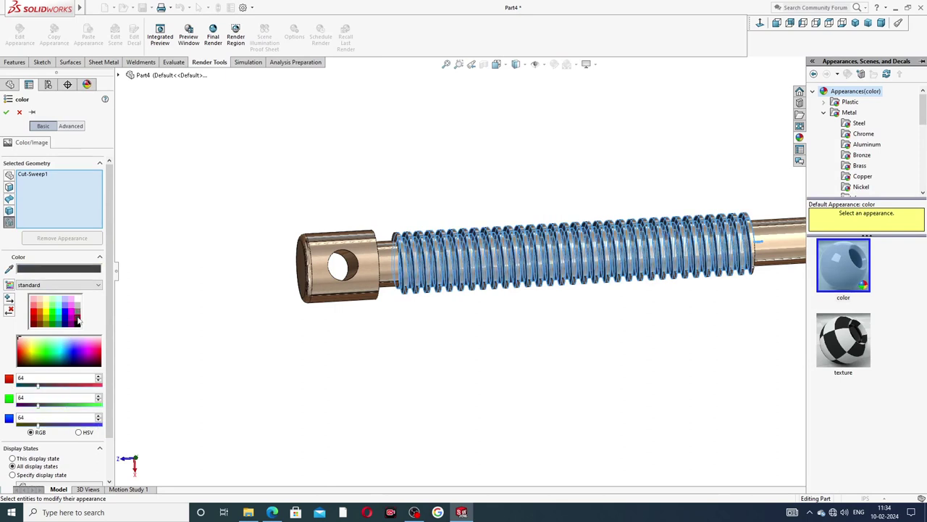
{"action": "left_click", "coordinate": [6, 112]}
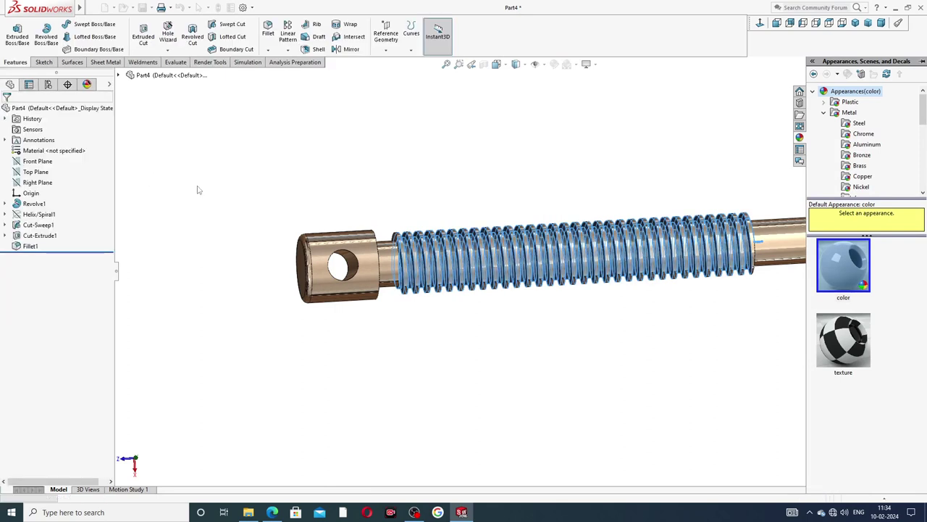
Step: Orbit to an isometric-like view and reopen Cut-Sweep1's appearance settings
{"action": "middle_click_drag", "start_coordinate": [536, 329], "coordinate": [520, 201]}
{"action": "scroll", "coordinate": [519, 200], "scroll_direction": "up", "scroll_amount": 2}
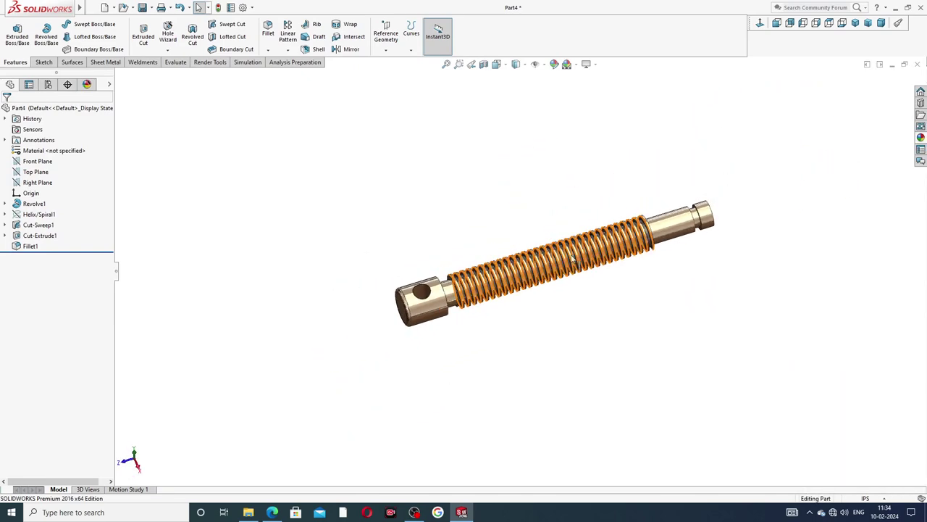
{"action": "left_click", "coordinate": [45, 226]}
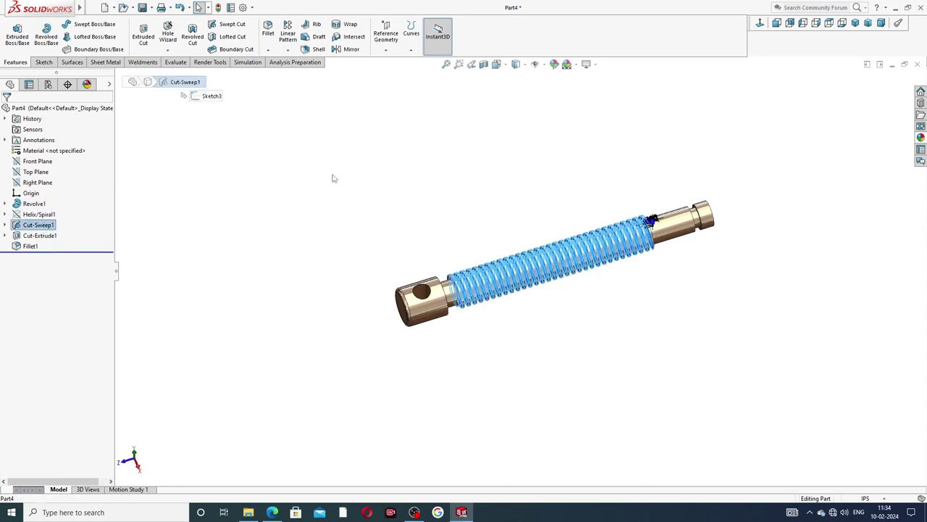
{"action": "left_click", "coordinate": [554, 64]}
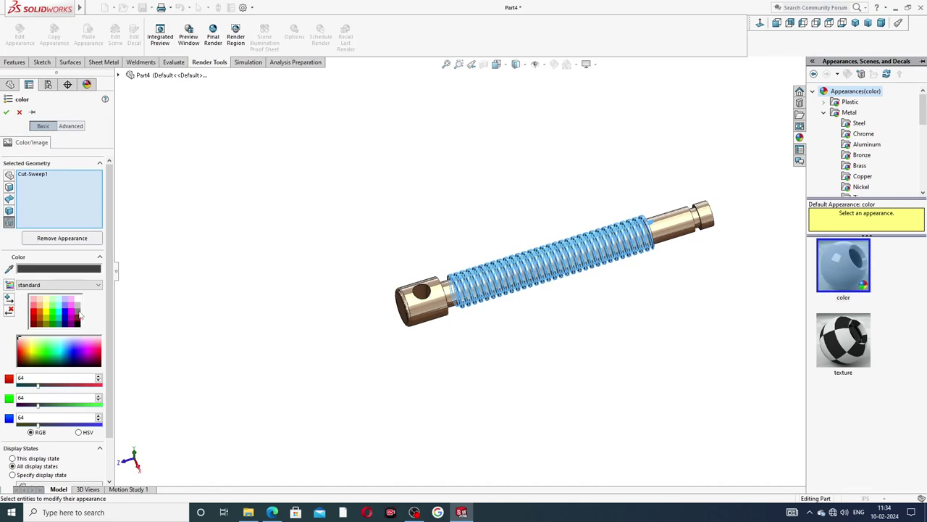
Step: Keep the dark grey thread, set the screw to Isometric view, then show the PDF in Edge
{"action": "left_click", "coordinate": [6, 111]}
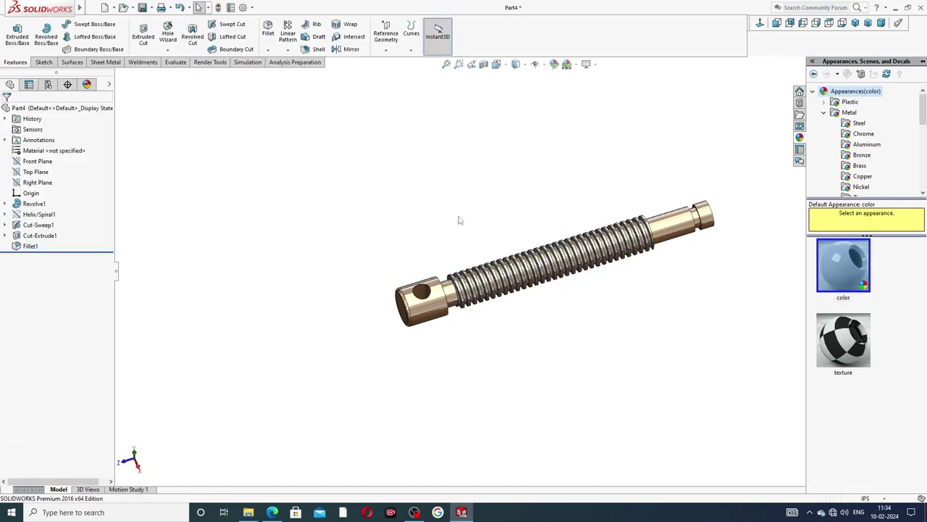
{"action": "mouse_move", "coordinate": [497, 217]}
{"action": "middle_mouse_down"}
{"action": "mouse_move", "coordinate": [561, 169]}
{"action": "mouse_move", "coordinate": [521, 306]}
{"action": "middle_mouse_up"}
{"action": "scroll", "coordinate": [522, 305], "scroll_direction": "down", "scroll_amount": 3}
{"action": "middle_click_drag", "start_coordinate": [602, 255], "coordinate": [703, 229]}
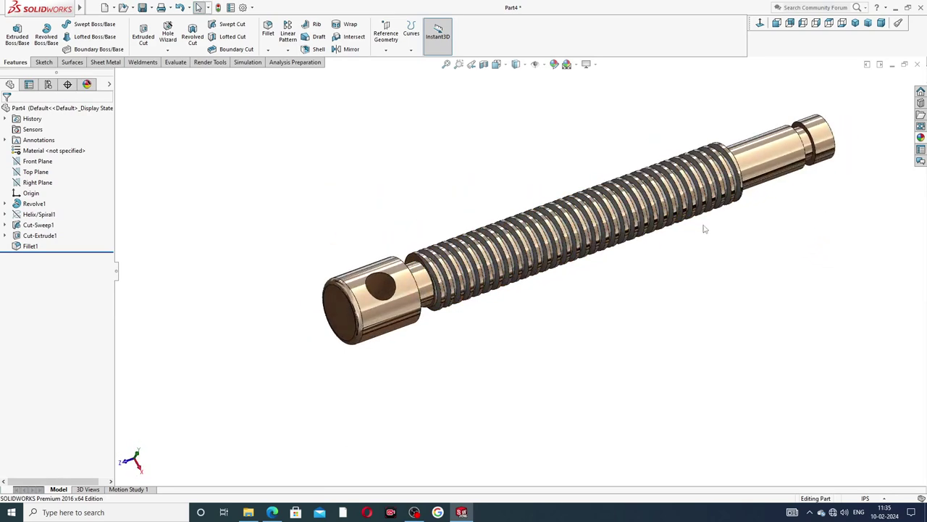
{"action": "scroll", "coordinate": [641, 259], "scroll_direction": "up", "scroll_amount": 3}
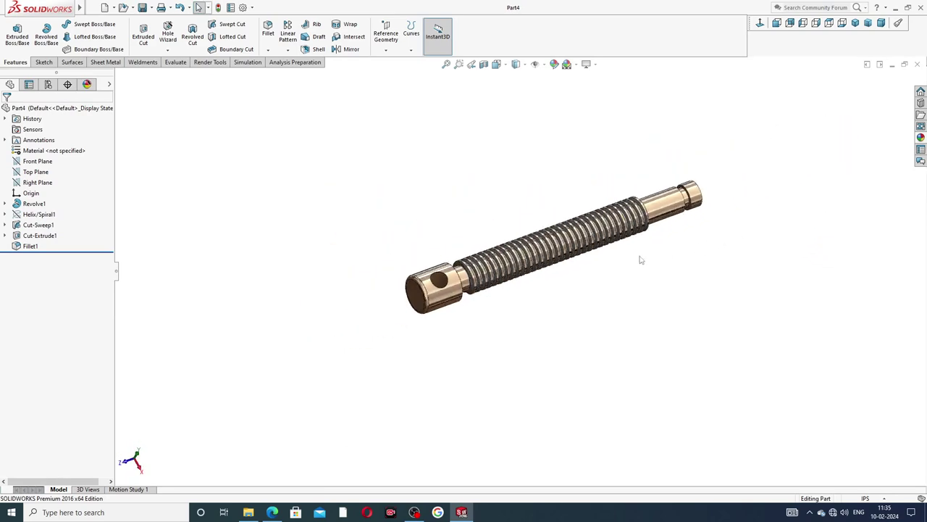
{"action": "scroll", "coordinate": [609, 266], "scroll_direction": "down", "scroll_amount": 2}
{"action": "scroll", "coordinate": [642, 167], "scroll_direction": "down", "scroll_amount": 2}
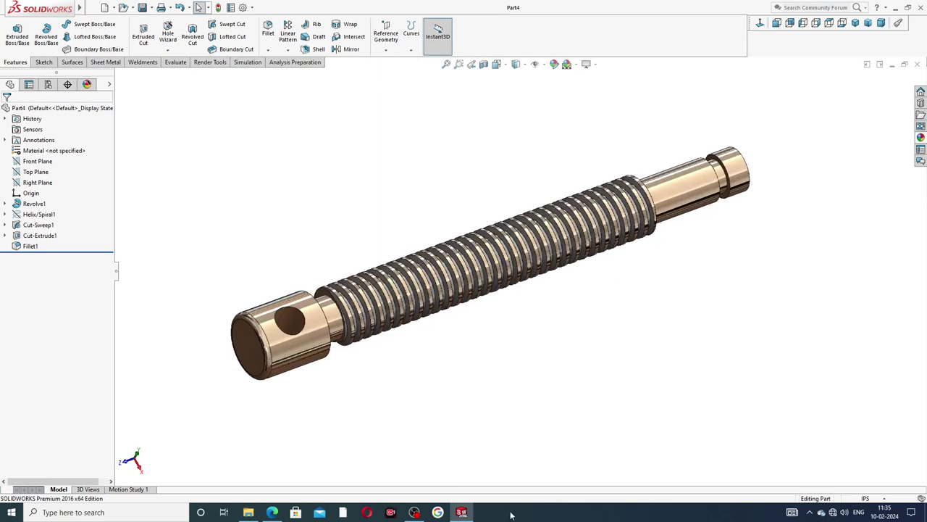
{"action": "left_click", "coordinate": [856, 23]}
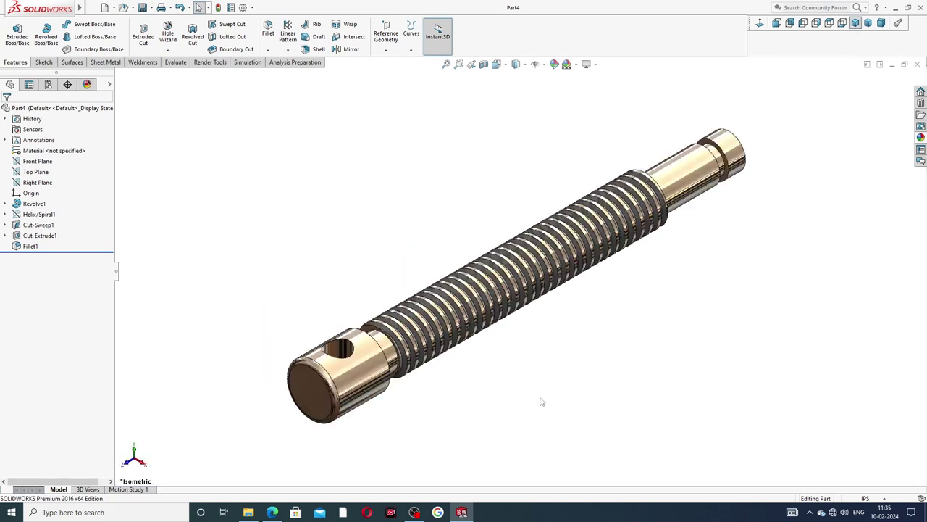
{"action": "left_click", "coordinate": [272, 513]}
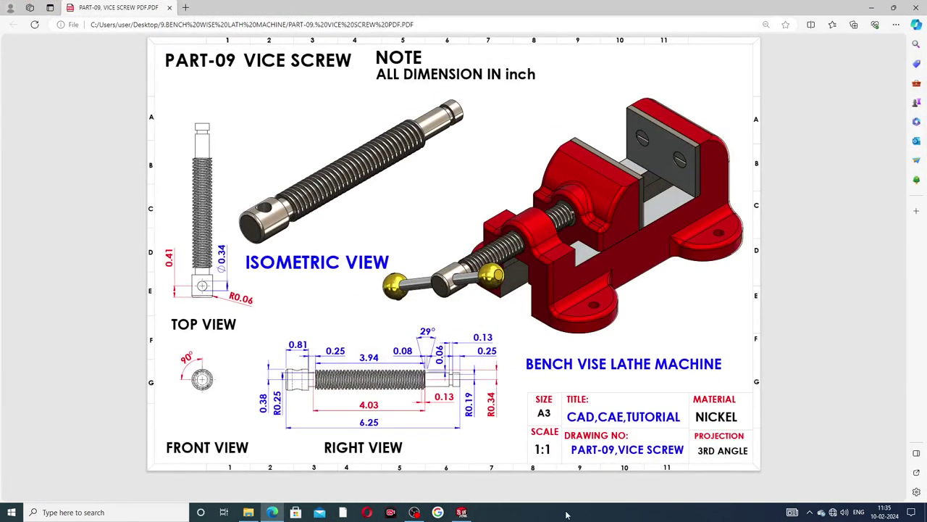
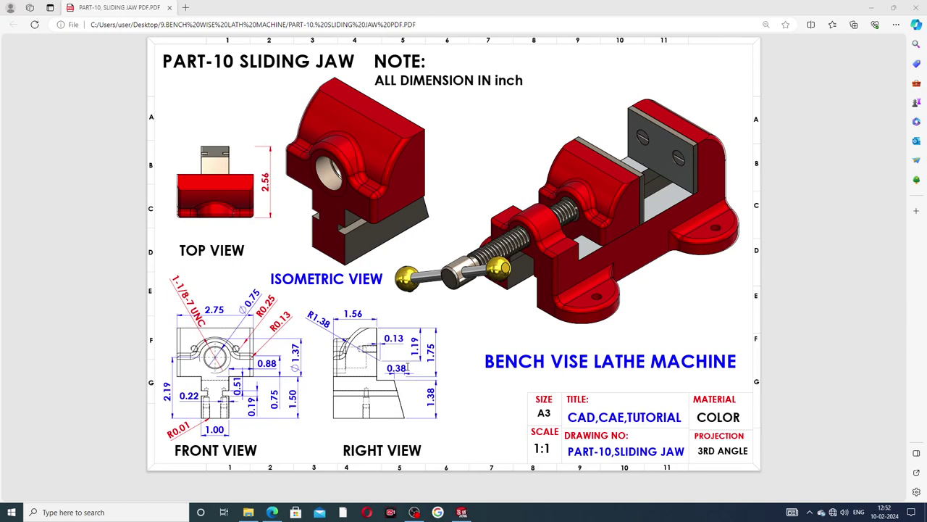
Step: Switch to SOLIDWORKS and orbit the finished SLIDE JAW part
{"action": "left_click", "coordinate": [461, 512]}
{"action": "middle_click_drag", "start_coordinate": [597, 243], "coordinate": [615, 258]}
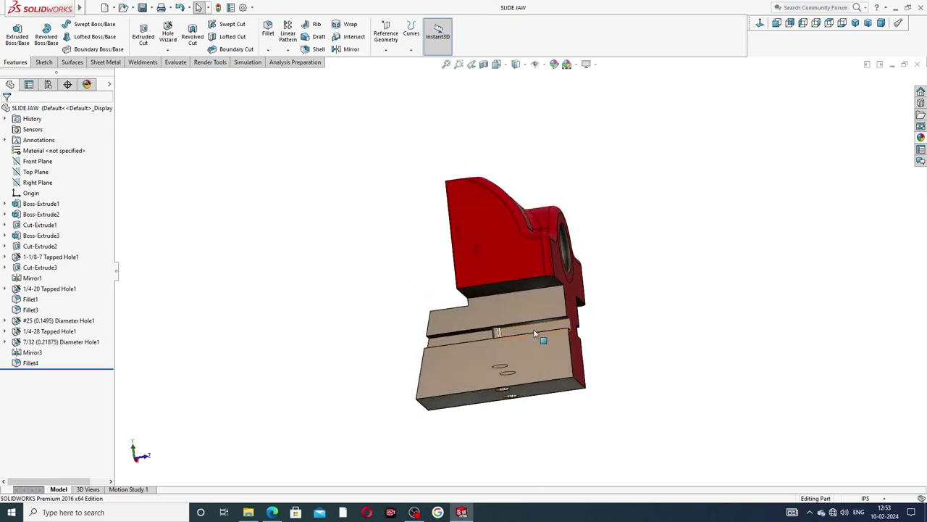
Step: Orbit and zoom around the red SLIDE JAW to view its top, back and side faces
{"action": "middle_click_drag", "start_coordinate": [507, 334], "coordinate": [497, 278]}
{"action": "scroll", "coordinate": [505, 272], "scroll_direction": "down", "scroll_amount": 3}
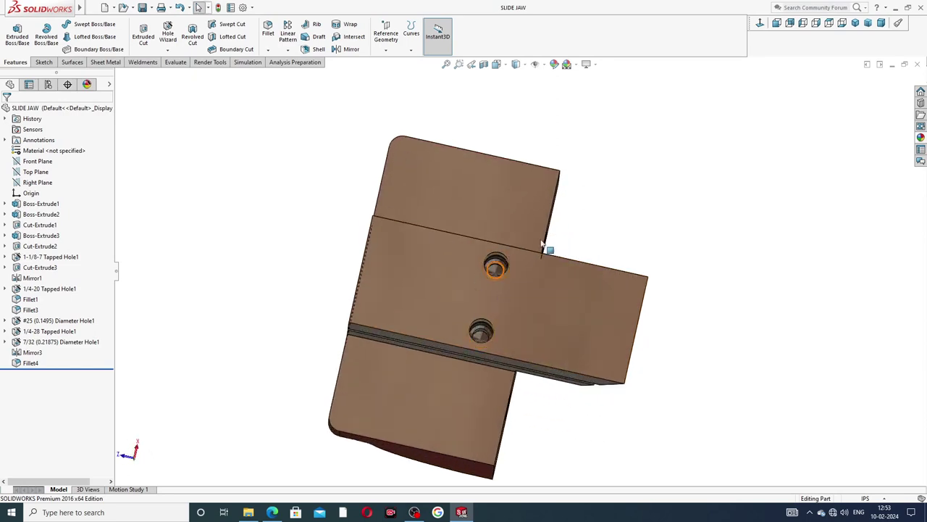
{"action": "scroll", "coordinate": [584, 228], "scroll_direction": "up", "scroll_amount": 3}
{"action": "middle_click_drag", "start_coordinate": [584, 227], "coordinate": [497, 269]}
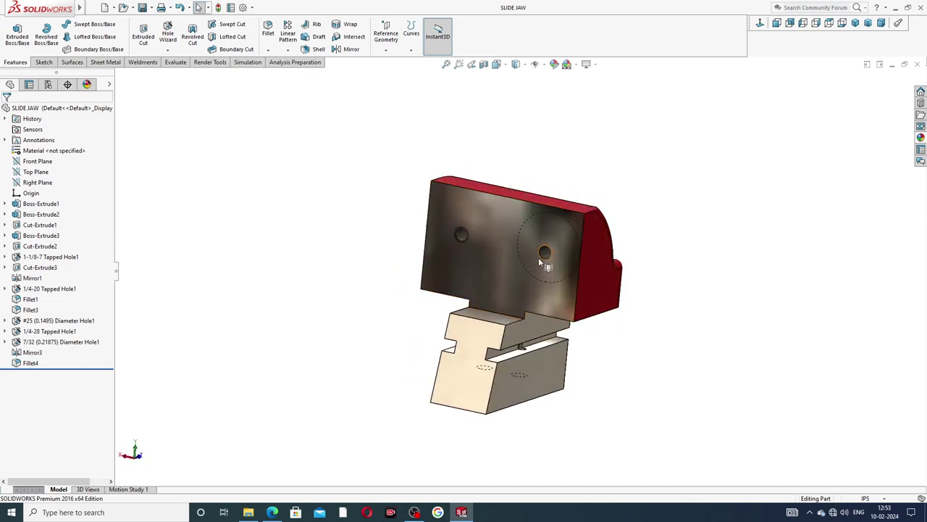
{"action": "scroll", "coordinate": [538, 259], "scroll_direction": "down", "scroll_amount": 3}
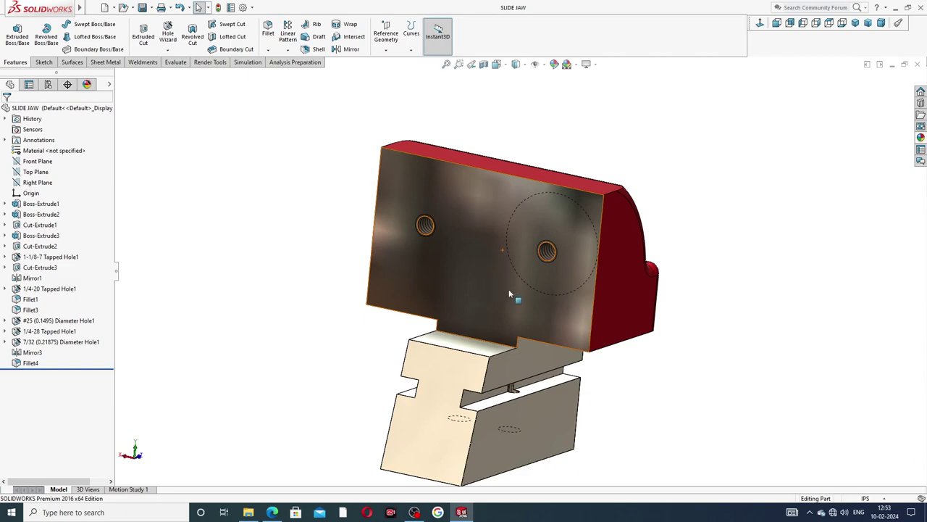
{"action": "middle_click_drag", "start_coordinate": [520, 305], "coordinate": [399, 315]}
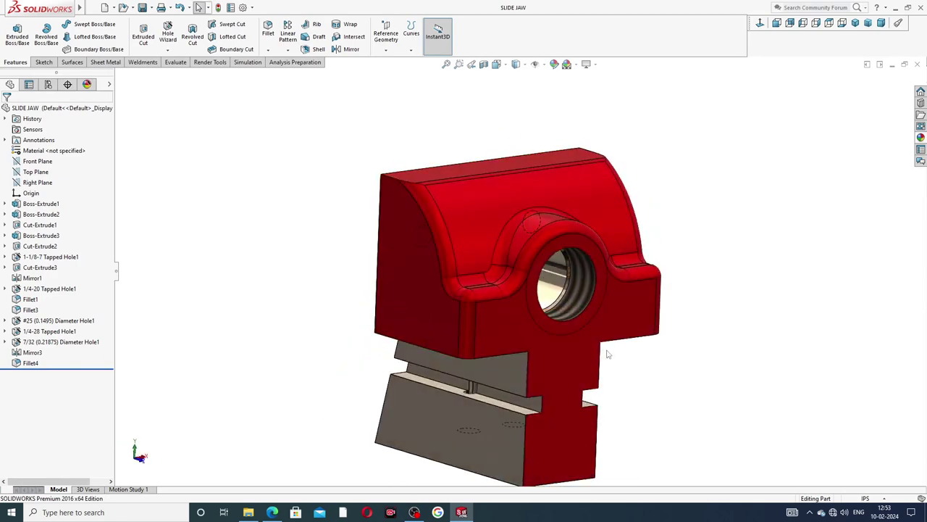
{"action": "scroll", "coordinate": [604, 344], "scroll_direction": "up", "scroll_amount": 3}
{"action": "middle_click_drag", "start_coordinate": [604, 343], "coordinate": [692, 173]}
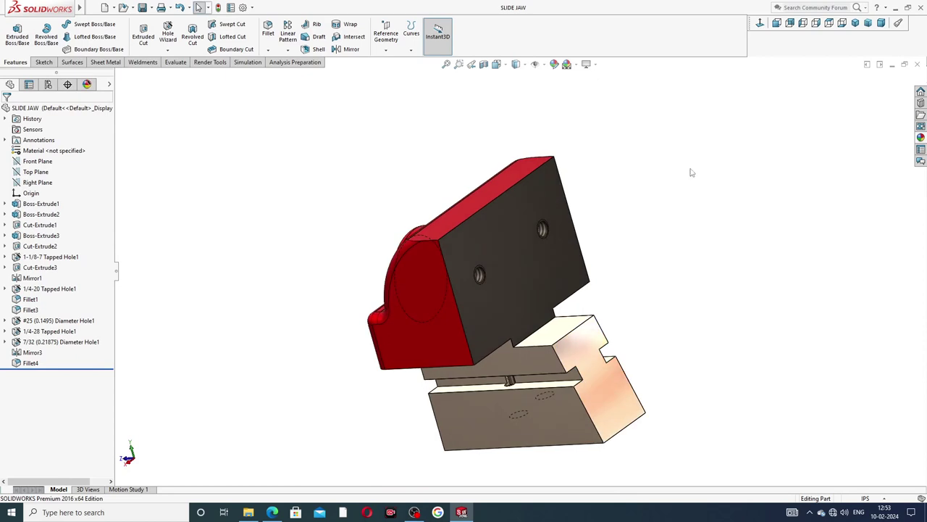
Step: Snap to the isometric view, then close the SLIDE JAW document
{"action": "left_click", "coordinate": [855, 22]}
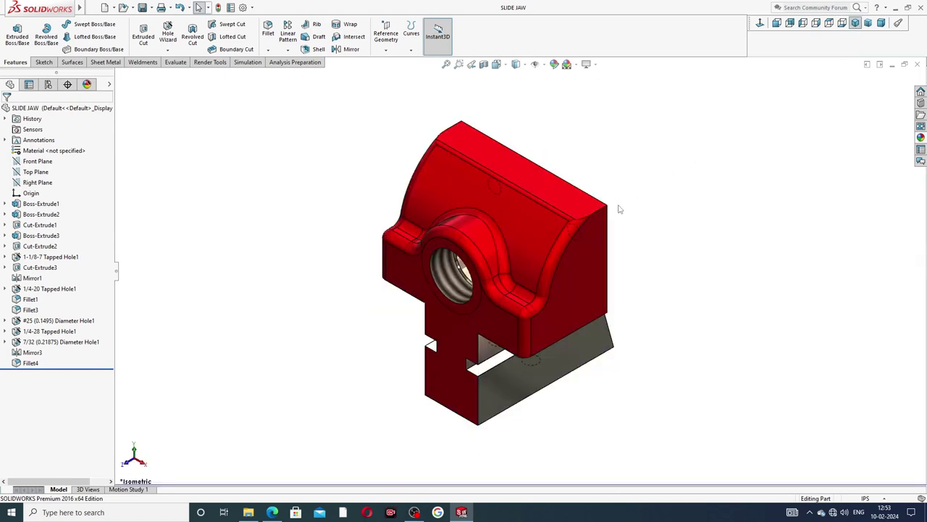
{"action": "scroll", "coordinate": [619, 209], "scroll_direction": "down", "scroll_amount": 2}
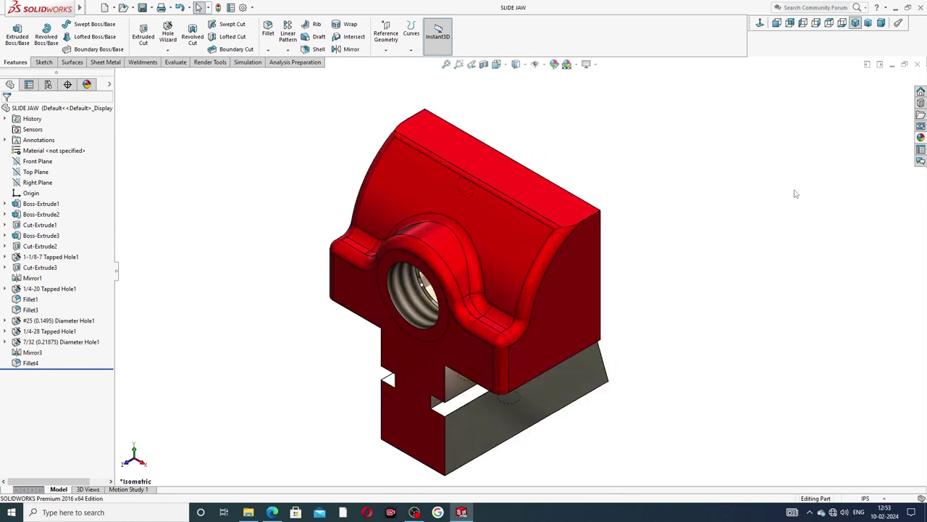
{"action": "left_click", "coordinate": [917, 64]}
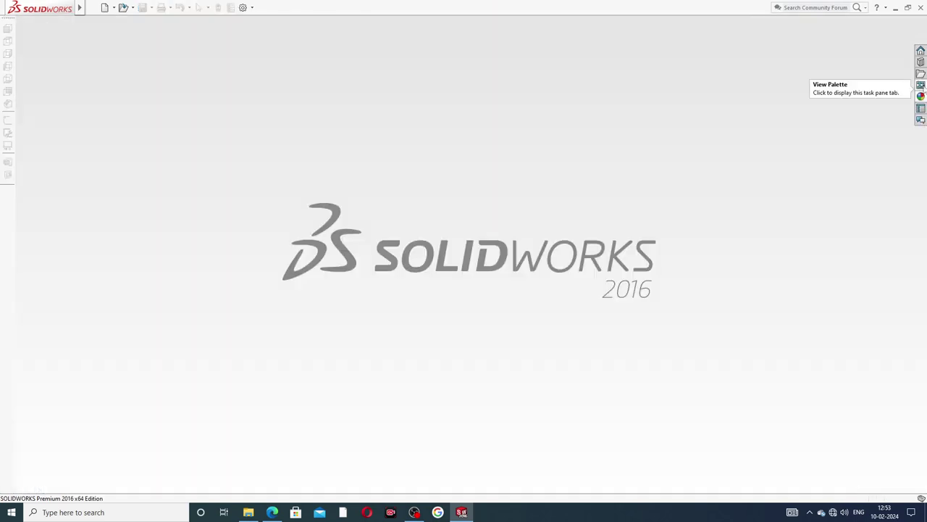
Step: Create a new part in IPS inch units with a plain white background
{"action": "left_click", "coordinate": [104, 8]}
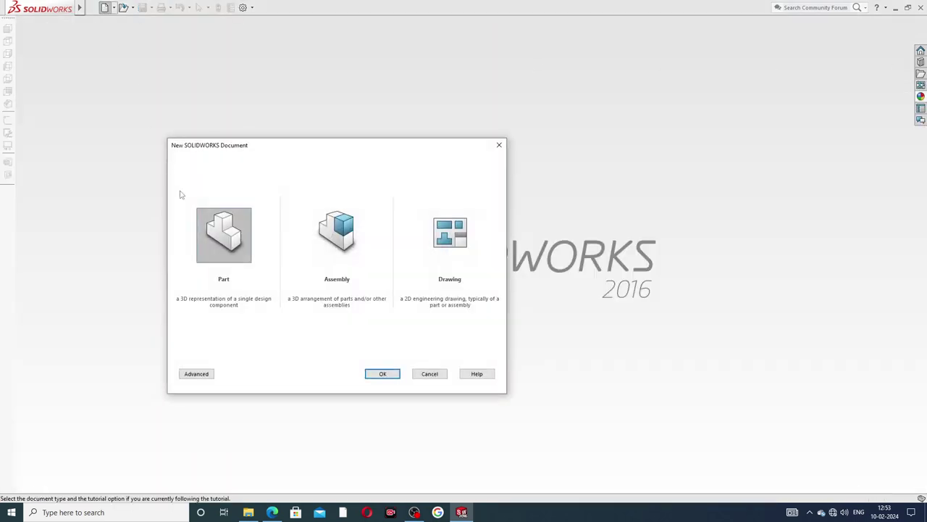
{"action": "left_click", "coordinate": [375, 374]}
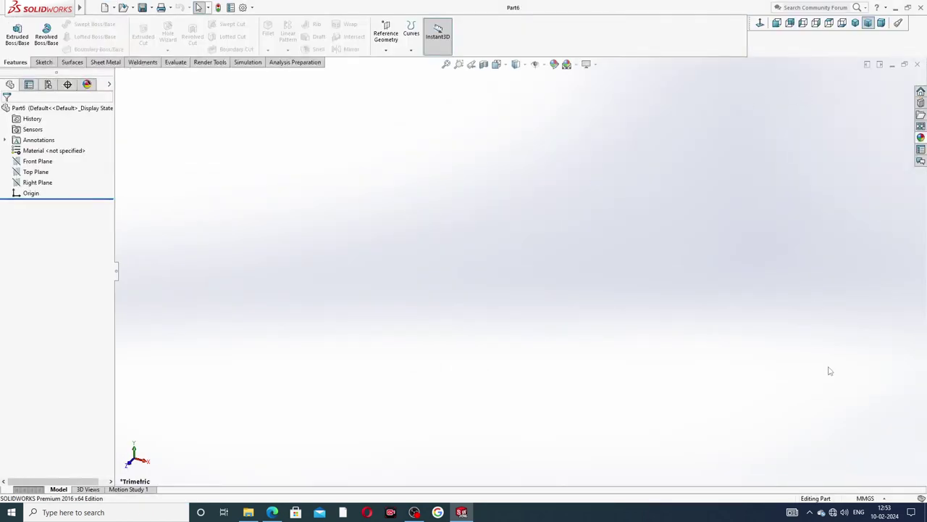
{"action": "left_click", "coordinate": [864, 499]}
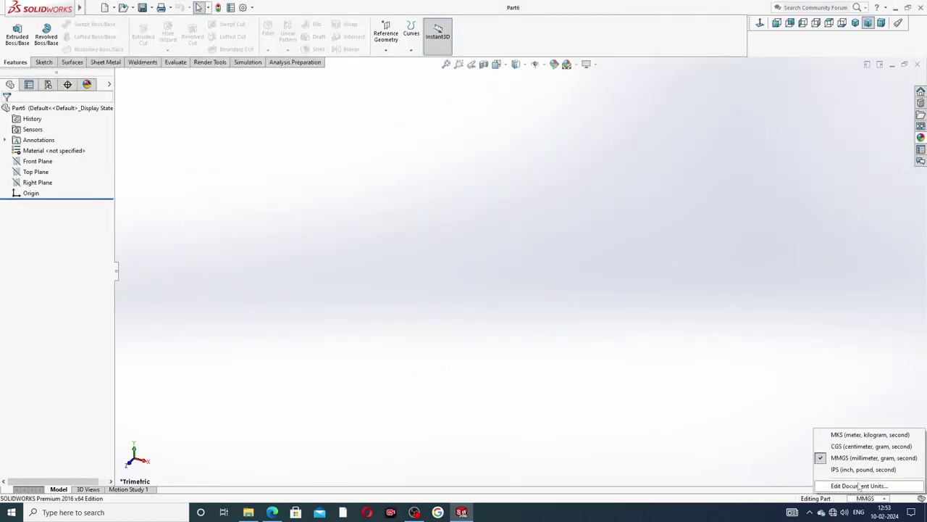
{"action": "left_click", "coordinate": [854, 469]}
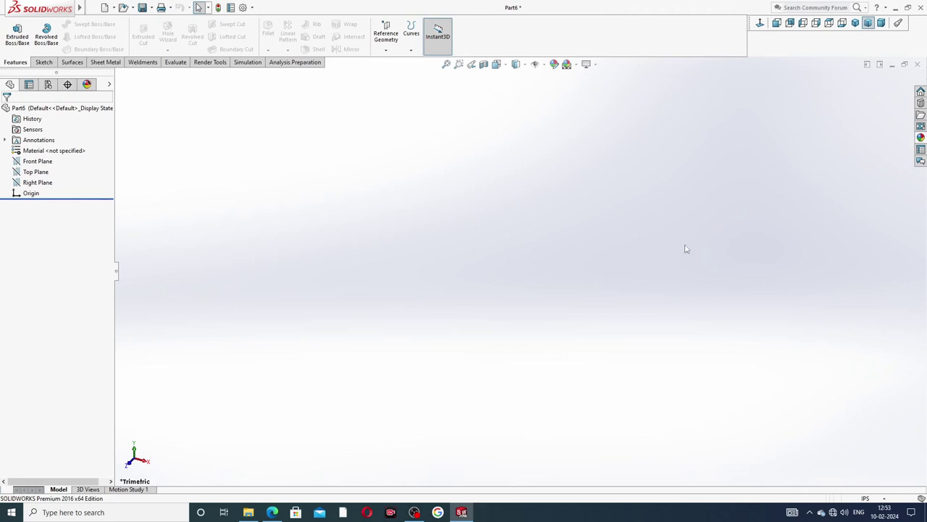
{"action": "left_click", "coordinate": [576, 64]}
{"action": "left_click", "coordinate": [594, 24]}
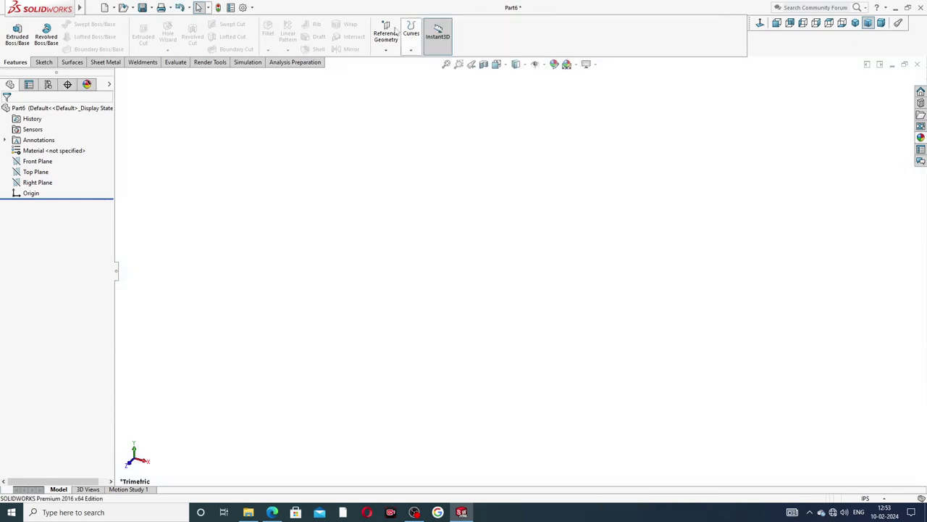
Step: Raise both the shaded and wireframe image quality sliders to maximum in Document Properties
{"action": "left_click", "coordinate": [244, 7]}
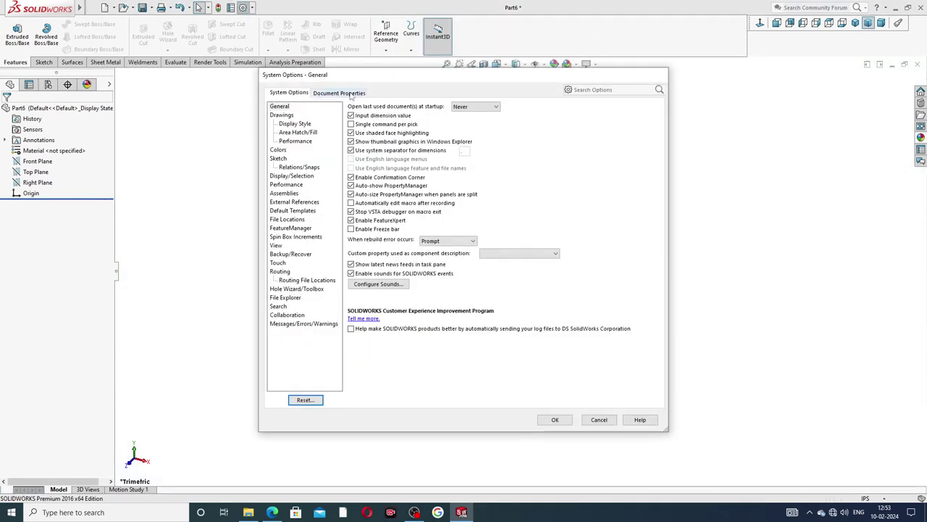
{"action": "left_click", "coordinate": [351, 92]}
{"action": "left_click", "coordinate": [288, 201]}
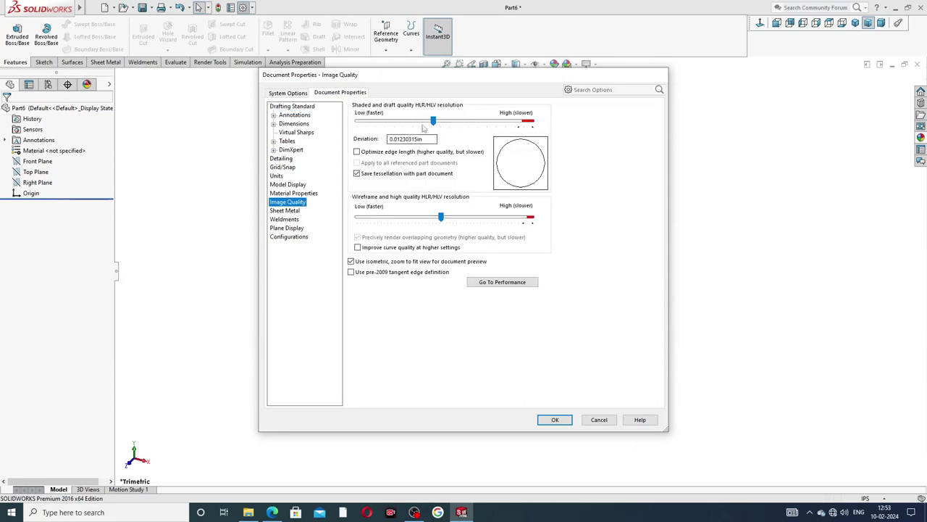
{"action": "left_click_drag", "start_coordinate": [432, 120], "coordinate": [533, 121]}
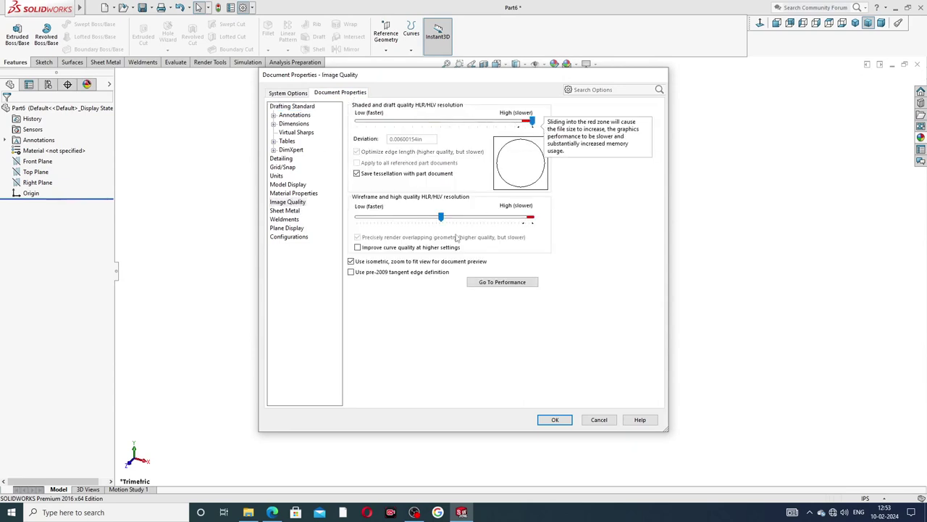
{"action": "left_click_drag", "start_coordinate": [442, 217], "coordinate": [531, 216]}
Step: Apply the image quality settings, check the Part-10 sliding jaw PDF, and return to Part6
{"action": "left_click", "coordinate": [555, 420]}
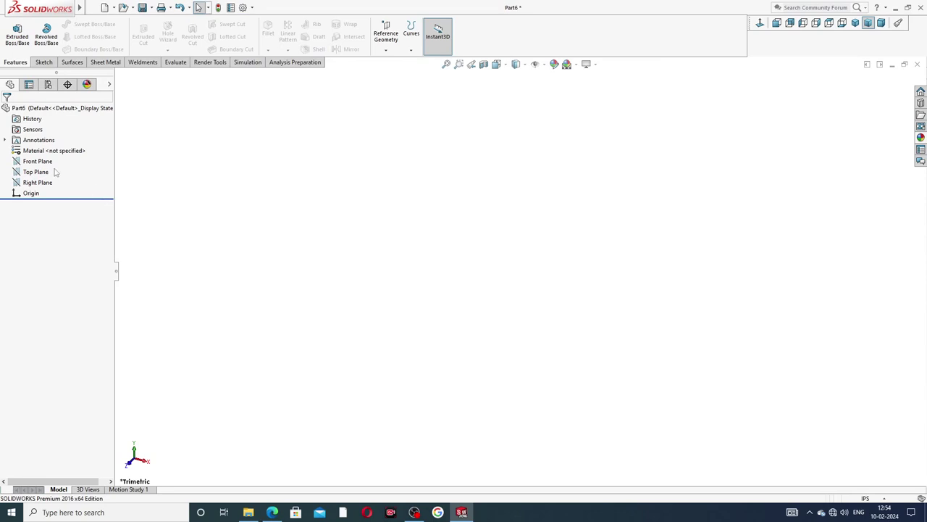
{"action": "left_click", "coordinate": [272, 512]}
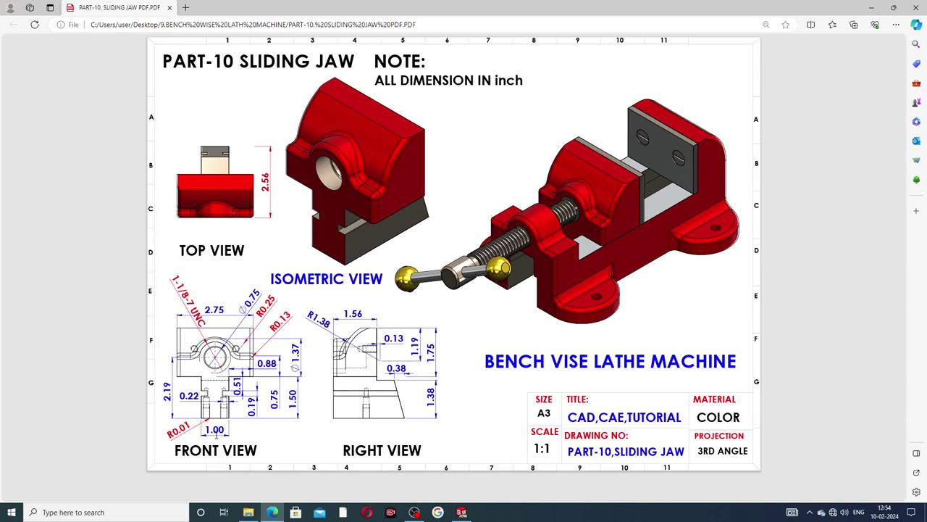
{"action": "left_click", "coordinate": [461, 512]}
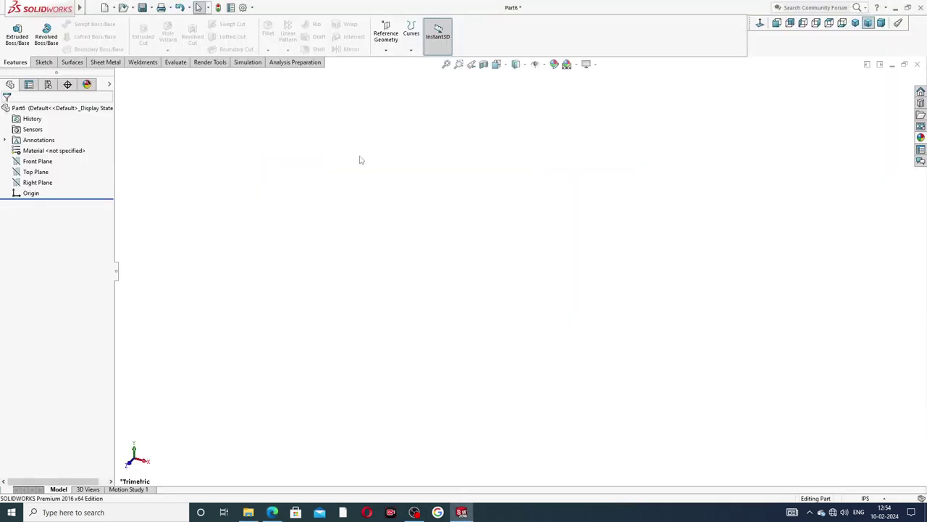
Step: Sketch on the Front Plane and draw a vertical centerline from above down to the origin
{"action": "left_click", "coordinate": [42, 162]}
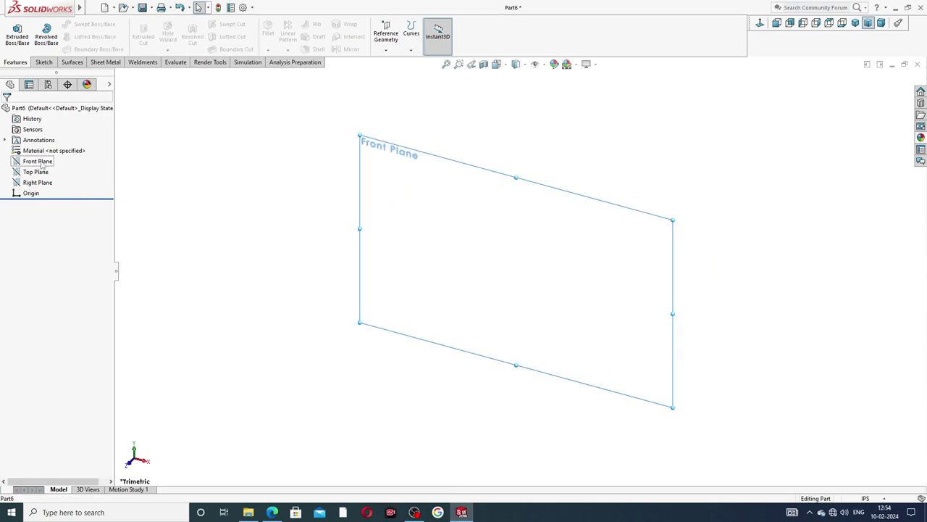
{"action": "left_click", "coordinate": [71, 148]}
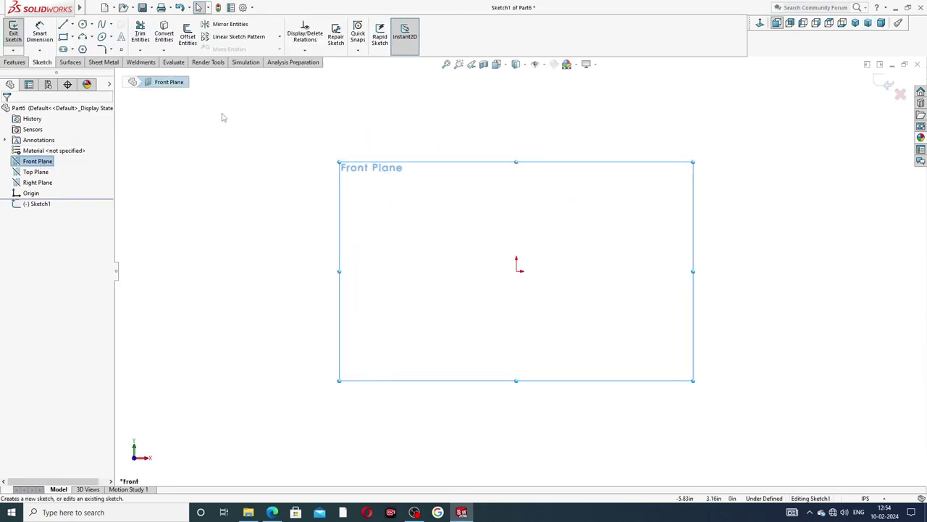
{"action": "left_click", "coordinate": [72, 24]}
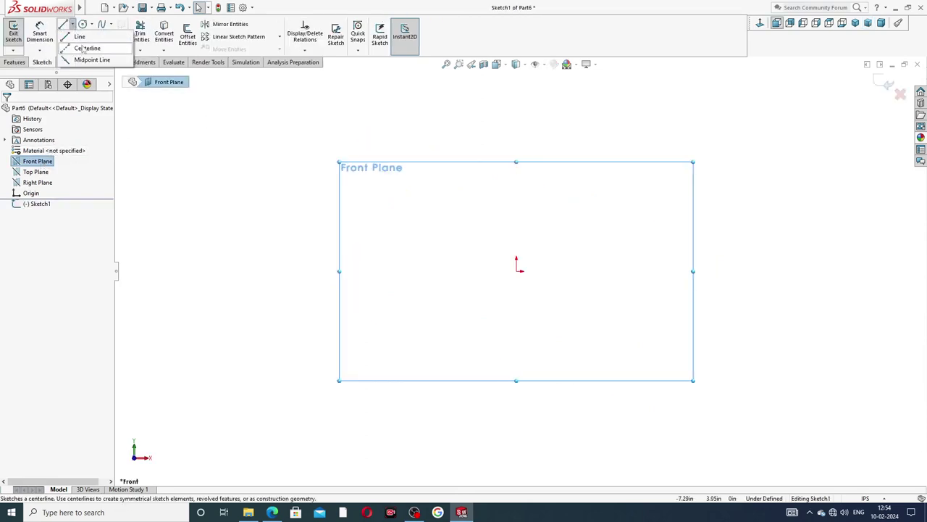
{"action": "left_click", "coordinate": [84, 46]}
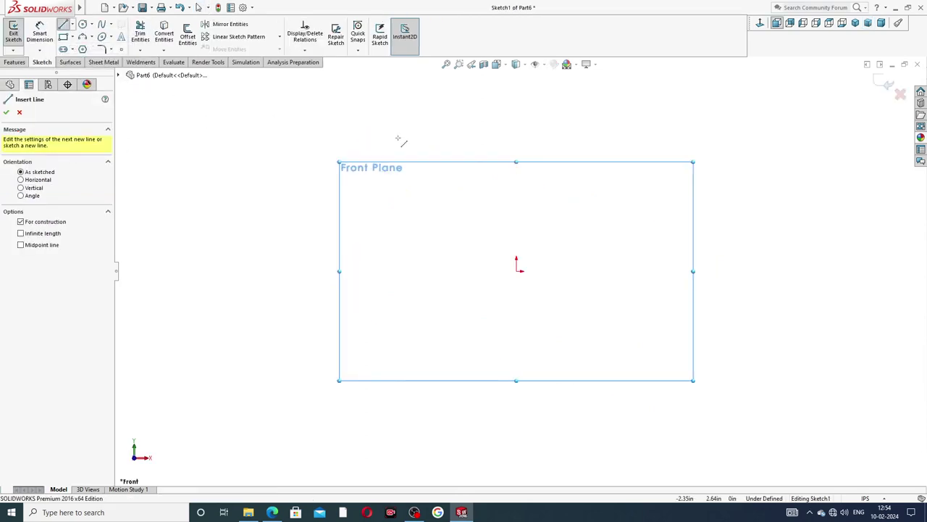
{"action": "left_click", "coordinate": [516, 113]}
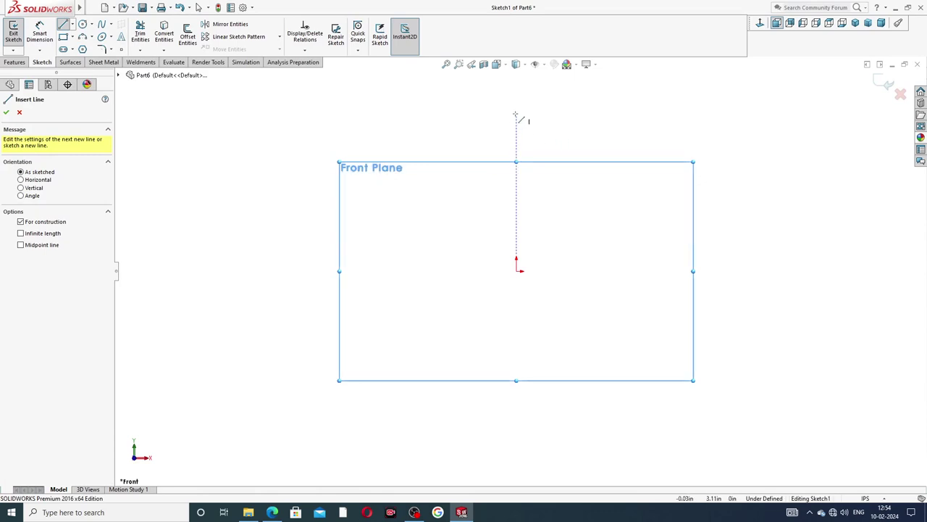
{"action": "left_click", "coordinate": [517, 270]}
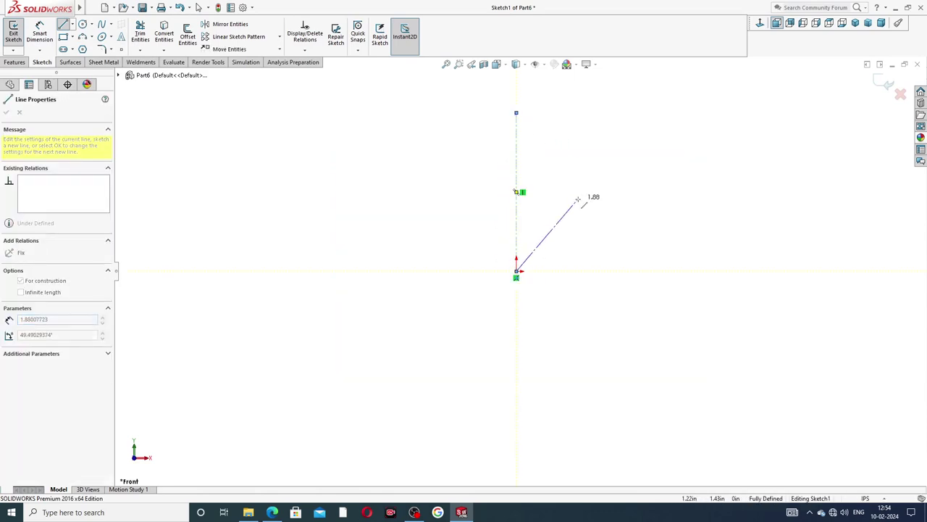
{"action": "right_click", "coordinate": [584, 195]}
{"action": "left_click", "coordinate": [600, 207]}
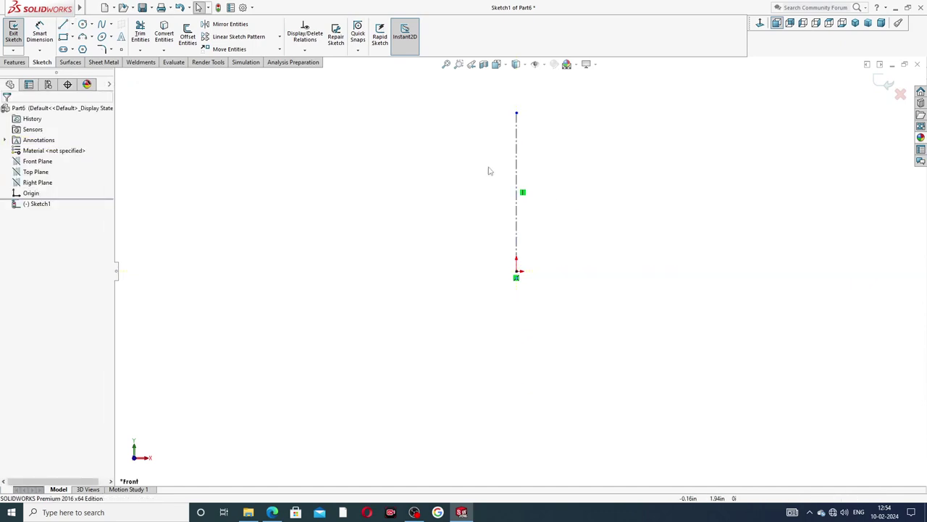
Step: Draw the stepped profile right of the centerline: vertical edge, horizontal step, taller vertical edge
{"action": "left_click", "coordinate": [63, 24]}
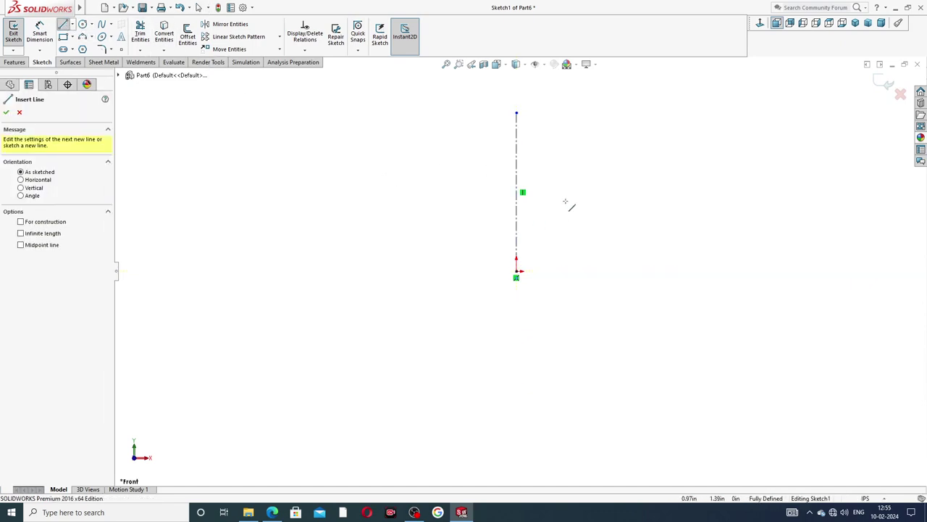
{"action": "left_click", "coordinate": [570, 272]}
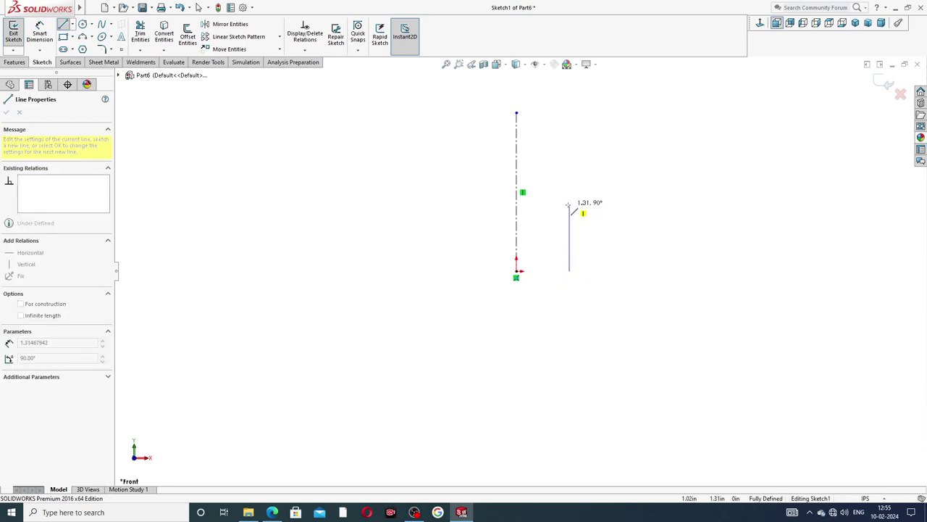
{"action": "left_click", "coordinate": [570, 204]}
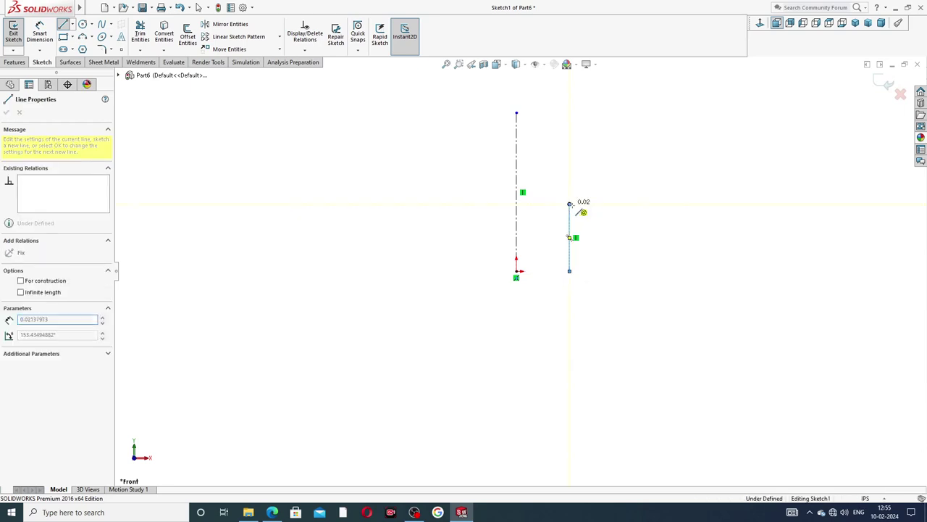
{"action": "left_click", "coordinate": [613, 204]}
{"action": "left_click", "coordinate": [612, 113]}
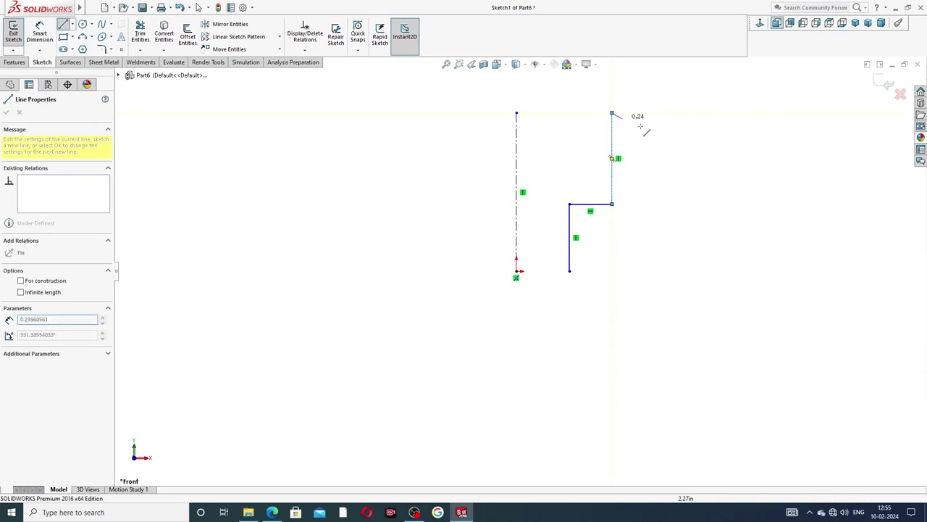
{"action": "right_click", "coordinate": [669, 143]}
{"action": "left_click", "coordinate": [688, 150]}
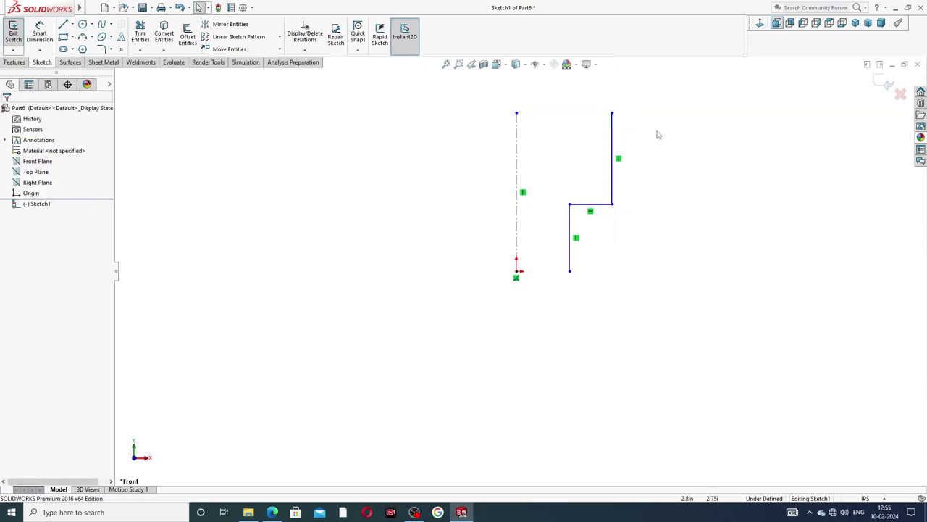
{"action": "scroll", "coordinate": [636, 97], "scroll_direction": "up", "scroll_amount": 1}
{"action": "scroll", "coordinate": [624, 179], "scroll_direction": "down", "scroll_amount": 1}
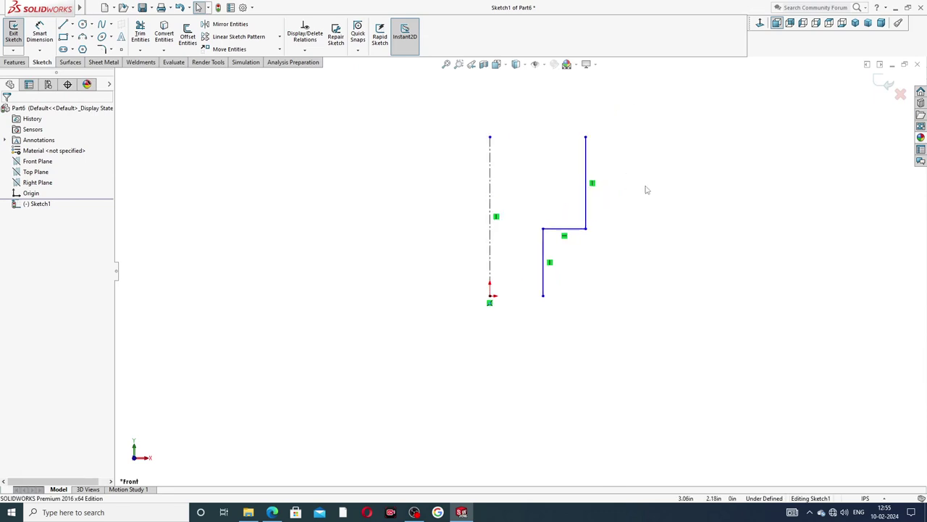
{"action": "scroll", "coordinate": [645, 189], "scroll_direction": "down", "scroll_amount": 1}
Step: Dimension the lower vertical edge to 1.5 in and the horizontal step to 0.875 in
{"action": "left_click", "coordinate": [40, 36]}
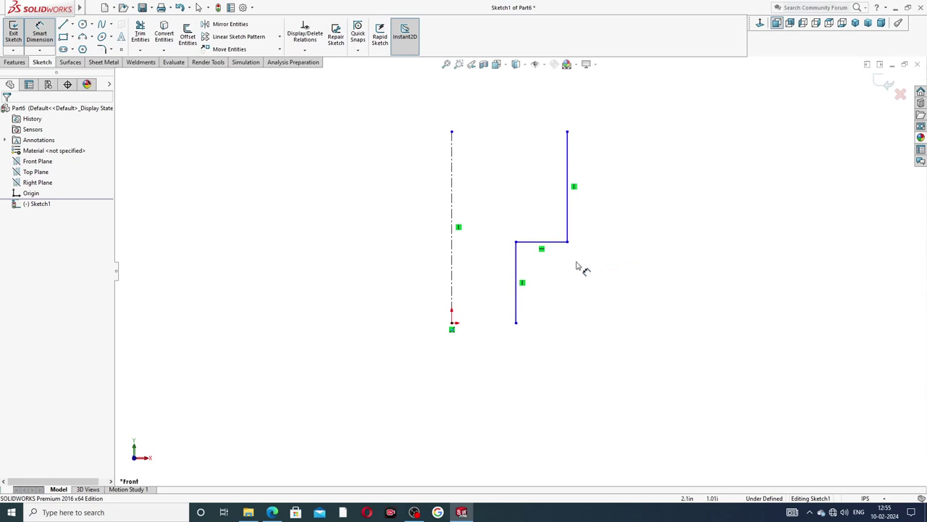
{"action": "left_click", "coordinate": [517, 279]}
{"action": "left_click", "coordinate": [590, 288]}
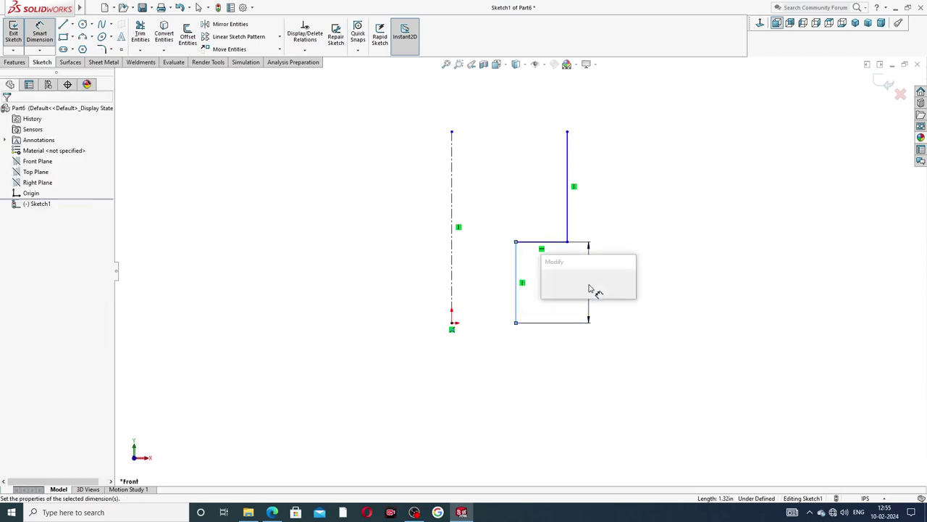
{"action": "type", "text": "1.5"}
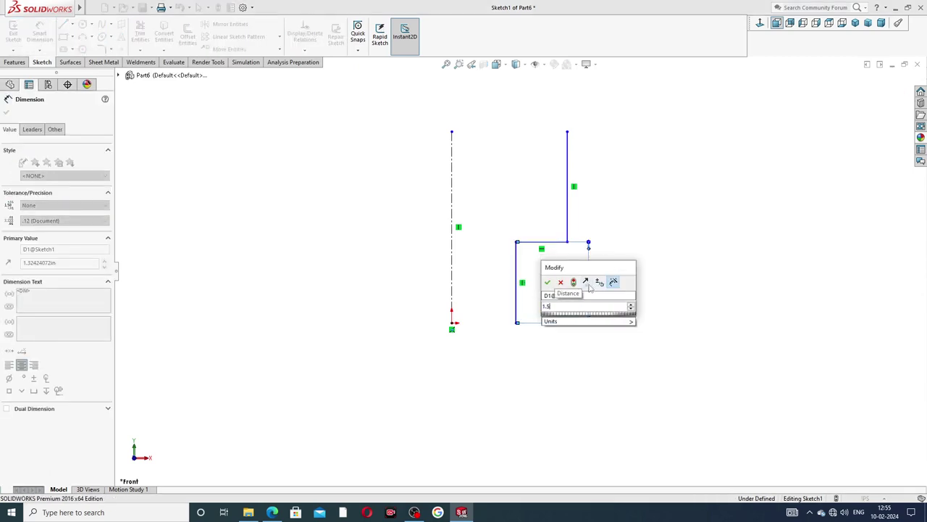
{"action": "key", "text": "Return"}
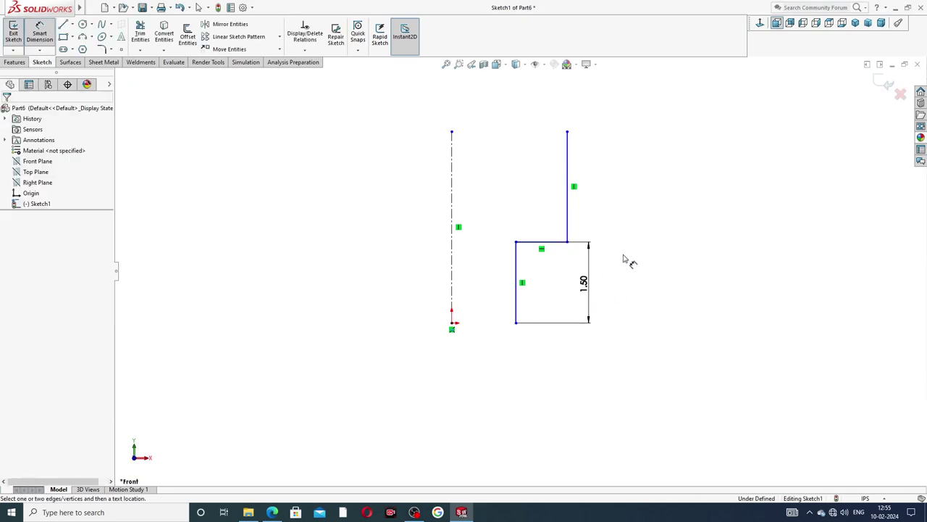
{"action": "left_click", "coordinate": [554, 243]}
{"action": "left_click", "coordinate": [536, 230]}
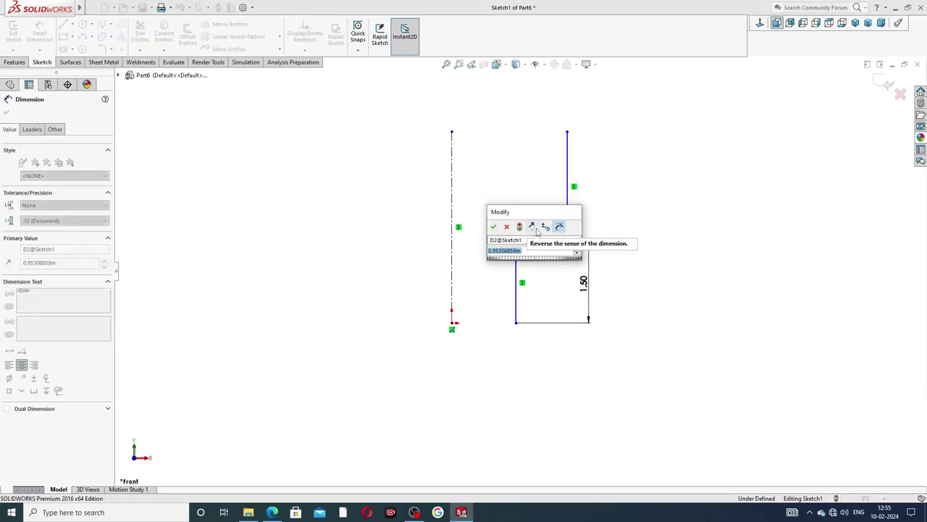
{"action": "type", "text": "87"}
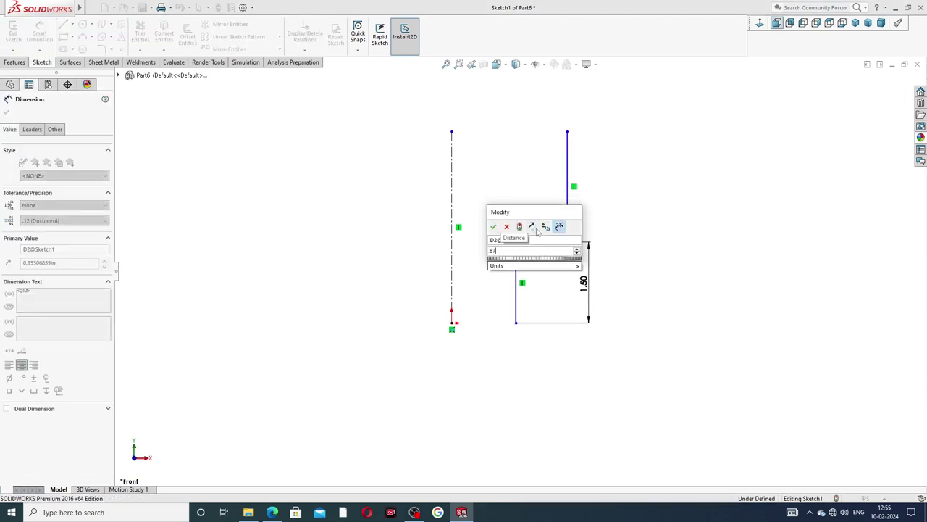
{"action": "type", "text": "5"}
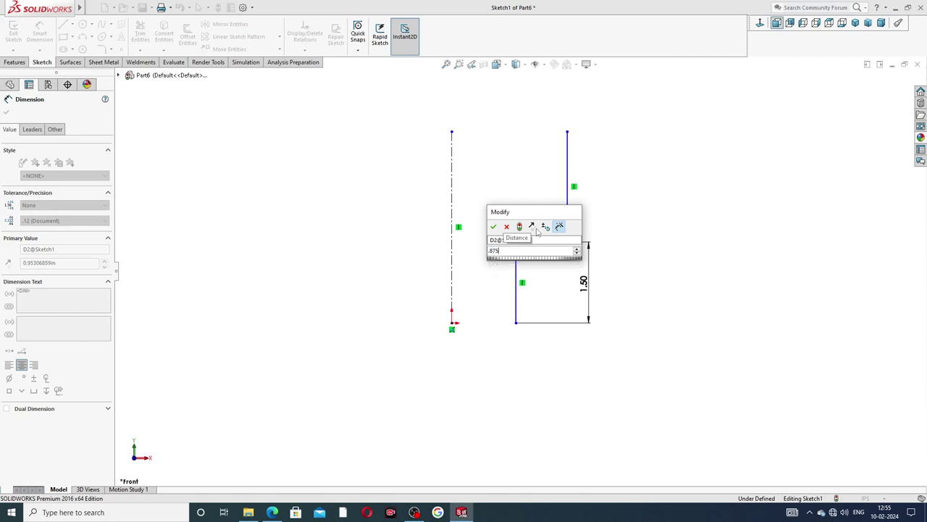
{"action": "key", "text": "Return"}
Step: Dimension the upper vertical edge to 0.75 in and shorten the centerline to top out at 2.25
{"action": "left_click", "coordinate": [565, 183]}
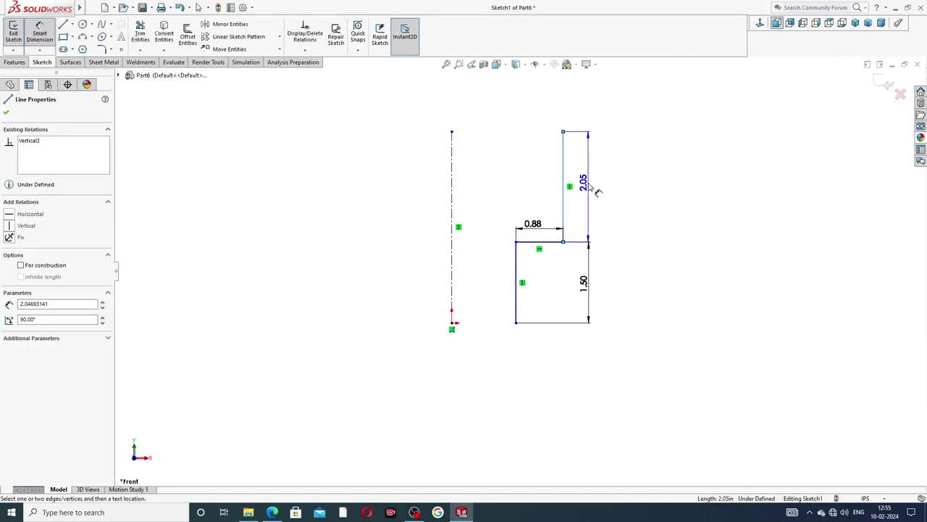
{"action": "left_click", "coordinate": [589, 187]}
{"action": "type", "text": ".75"}
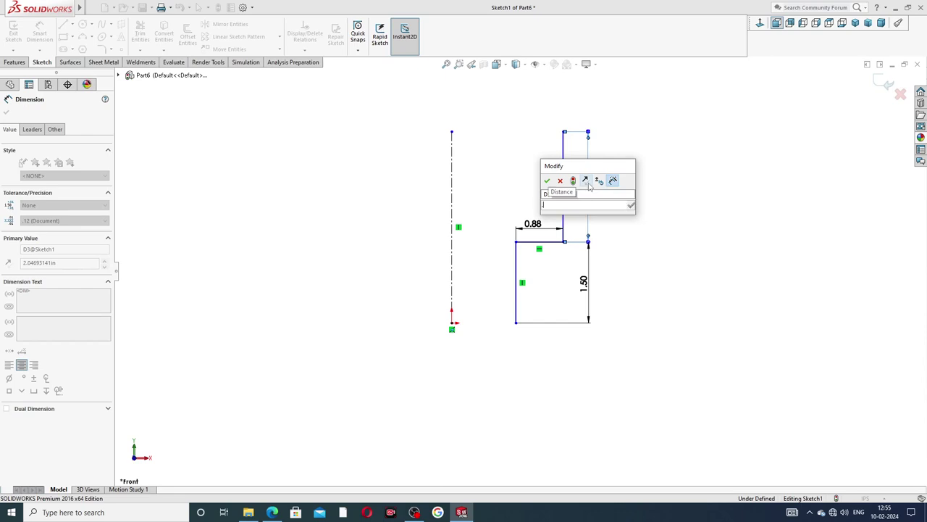
{"action": "key", "text": "Return"}
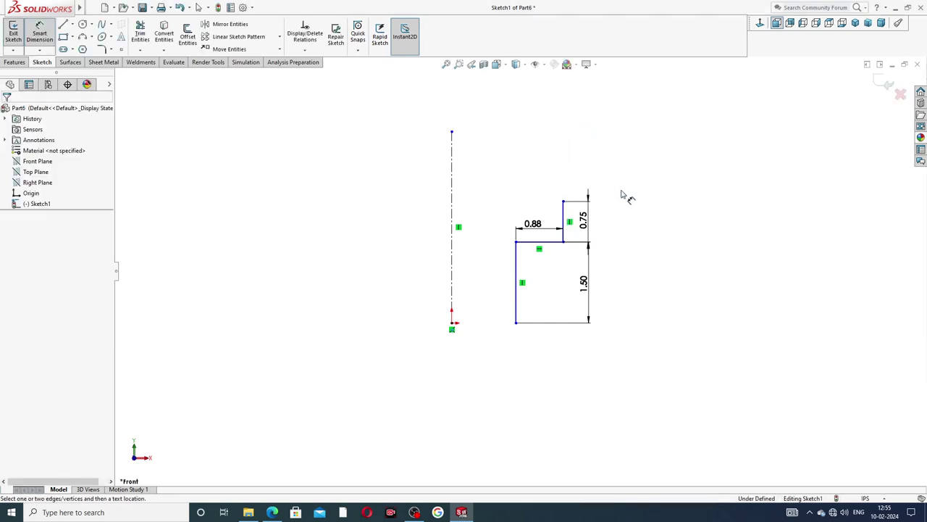
{"action": "right_click", "coordinate": [536, 154]}
{"action": "left_click", "coordinate": [564, 144]}
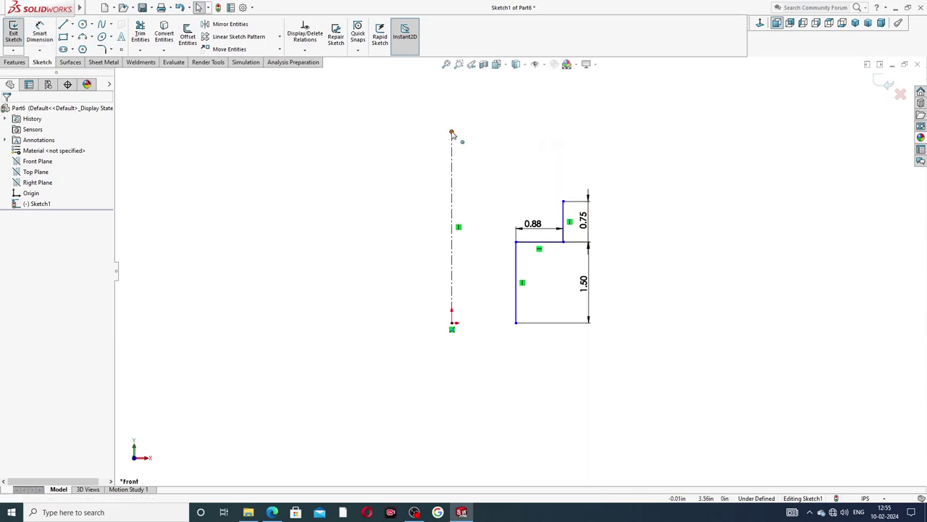
{"action": "left_click_drag", "start_coordinate": [457, 138], "coordinate": [475, 202]}
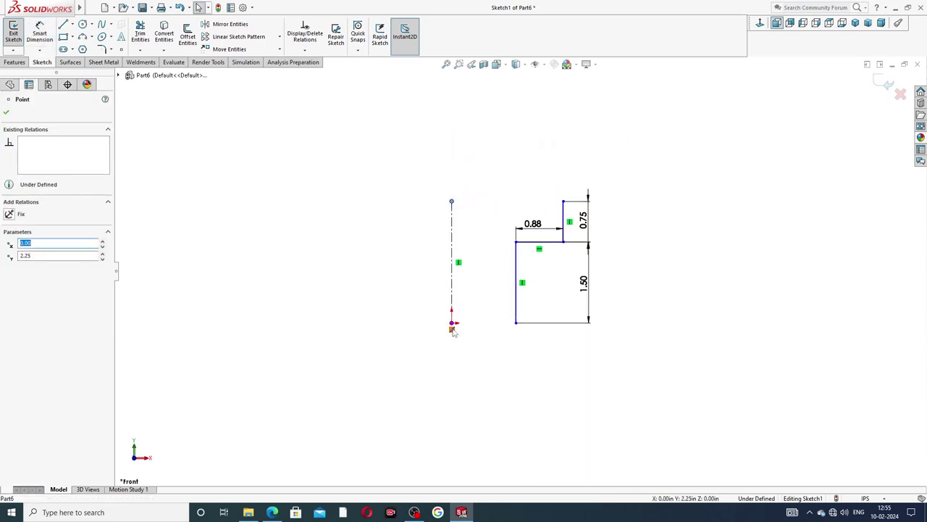
Step: Move the 1.50 dimension closer to the profile and bring up the sliding jaw PDF
{"action": "left_click", "coordinate": [516, 323]}
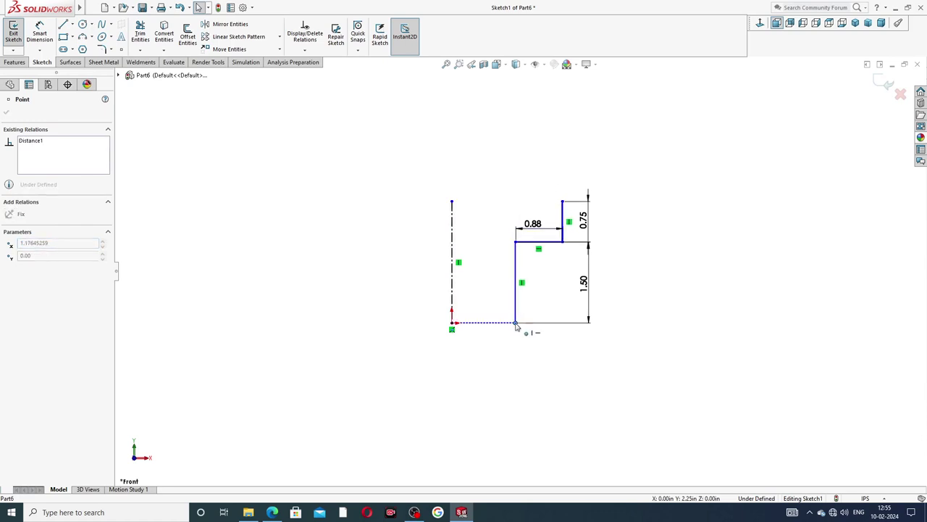
{"action": "left_click", "coordinate": [674, 260]}
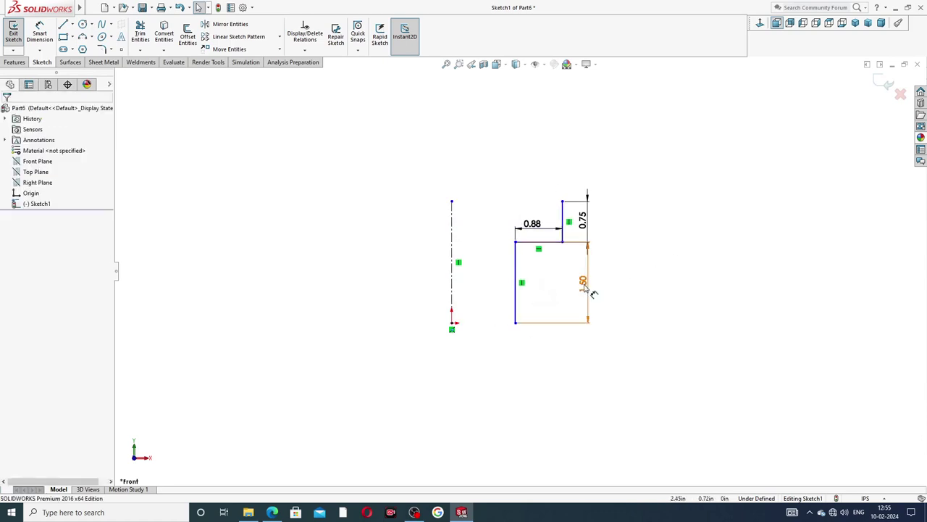
{"action": "left_click_drag", "start_coordinate": [588, 292], "coordinate": [547, 290]}
{"action": "left_click", "coordinate": [547, 289]}
{"action": "left_click", "coordinate": [546, 288]}
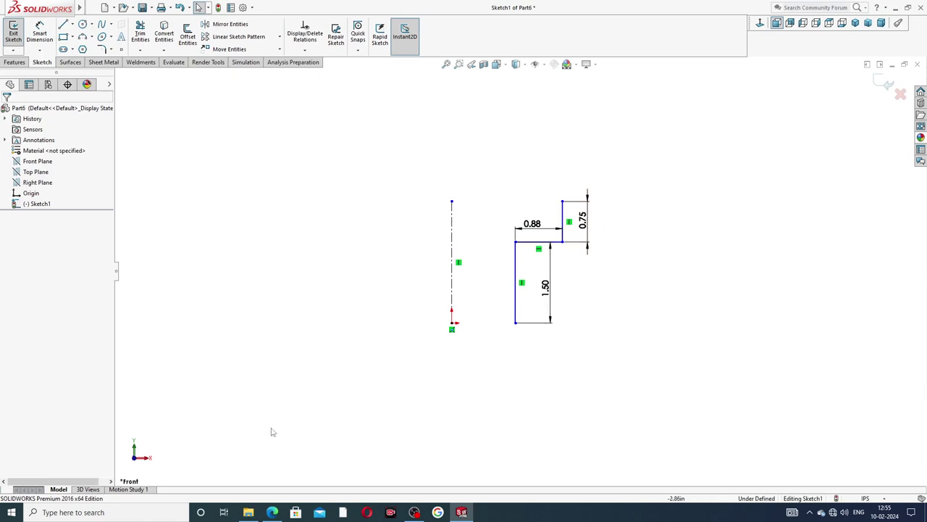
{"action": "left_click", "coordinate": [275, 510]}
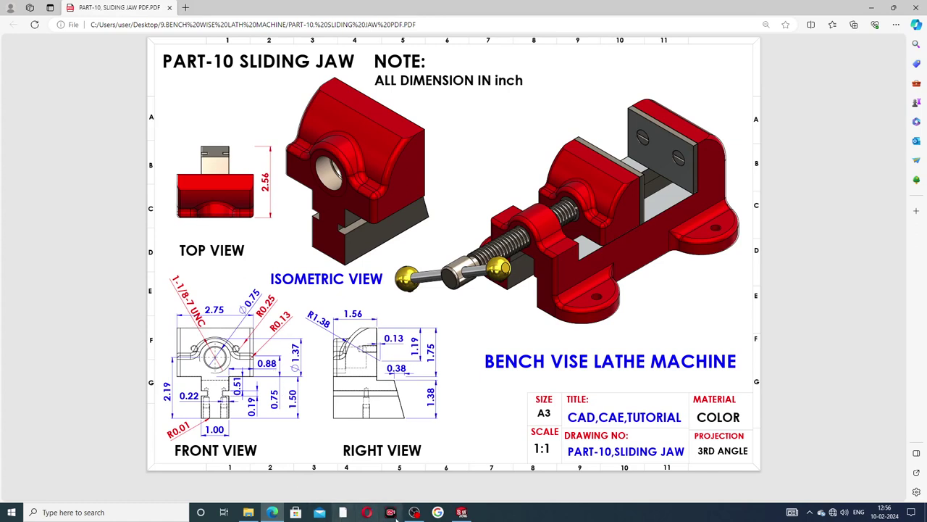
Step: Back in SOLIDWORKS, mirror the three stepped profile lines about the vertical centerline
{"action": "left_click", "coordinate": [462, 512]}
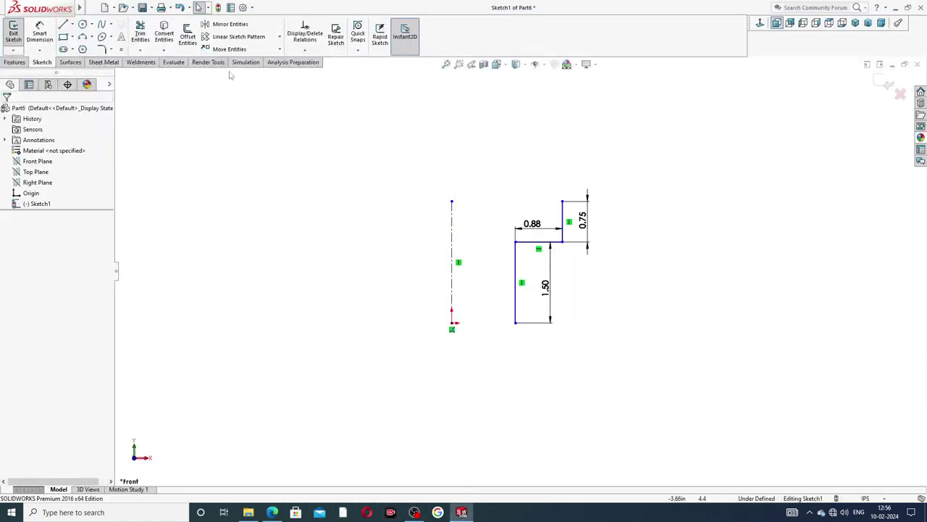
{"action": "left_click", "coordinate": [238, 28]}
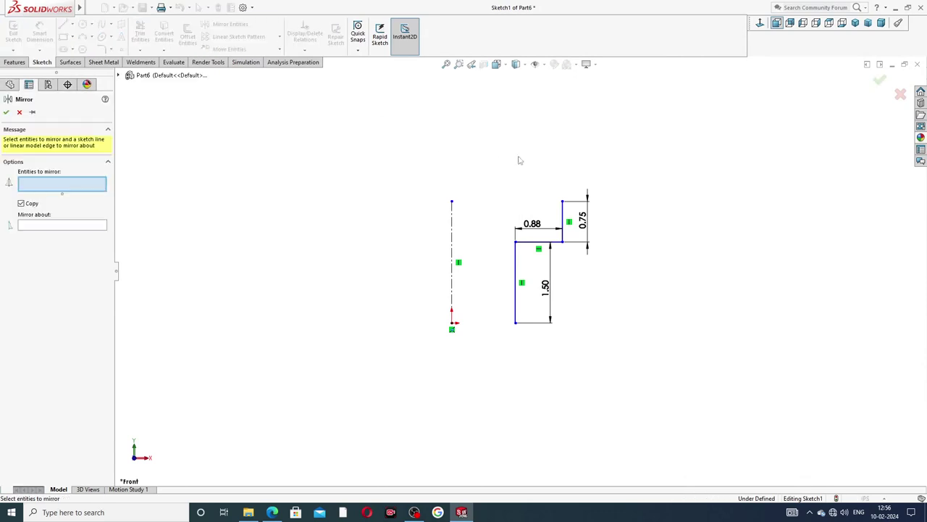
{"action": "mouse_move", "coordinate": [569, 162]}
{"action": "left_mouse_down"}
{"action": "mouse_move", "coordinate": [477, 276]}
{"action": "mouse_move", "coordinate": [518, 362]}
{"action": "mouse_move", "coordinate": [636, 303]}
{"action": "mouse_move", "coordinate": [637, 254]}
{"action": "left_mouse_up"}
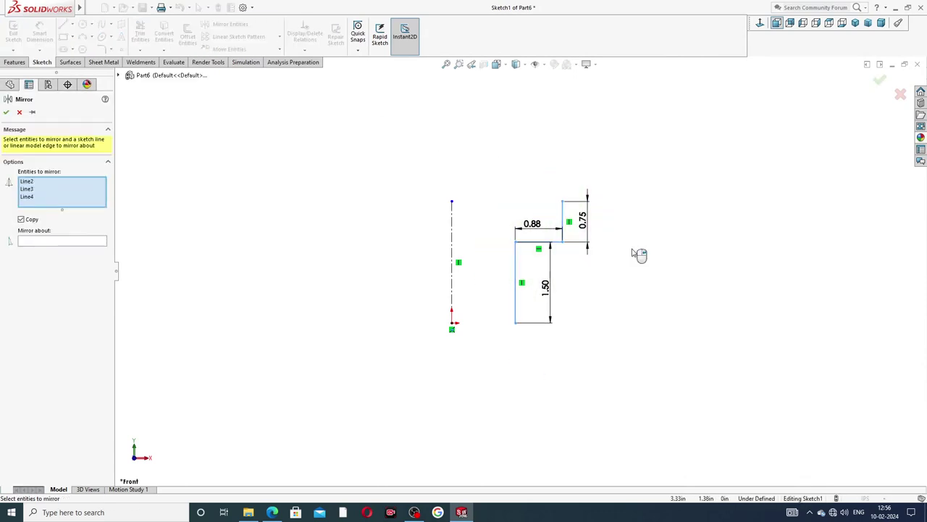
{"action": "left_click", "coordinate": [90, 241]}
{"action": "left_click", "coordinate": [454, 236]}
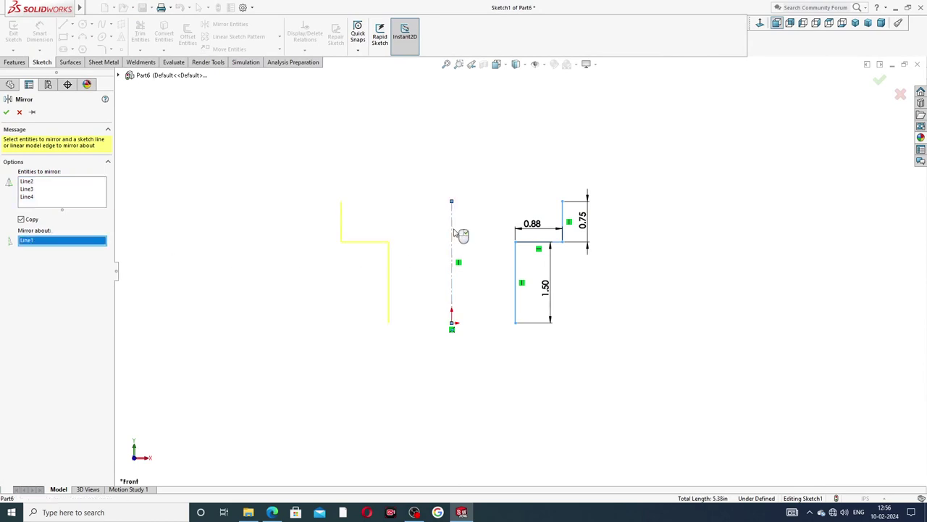
{"action": "left_click", "coordinate": [6, 113]}
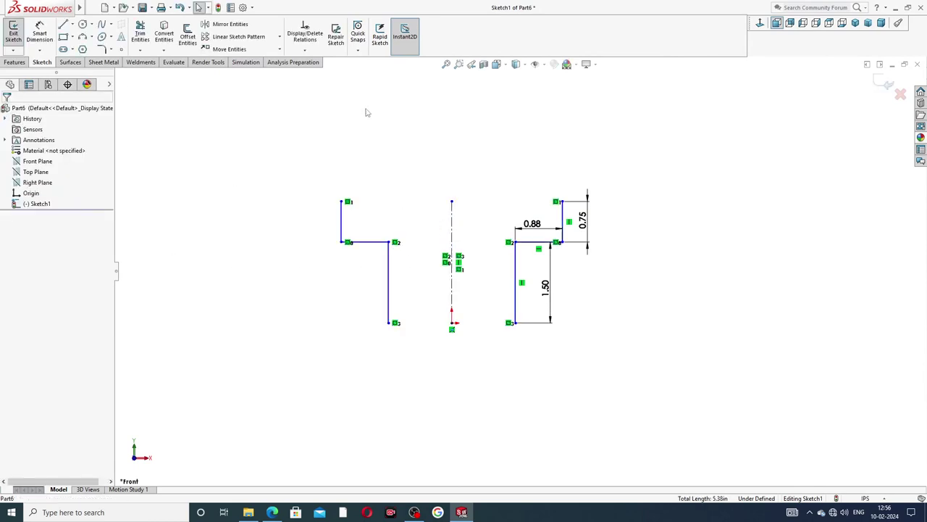
{"action": "left_click", "coordinate": [63, 24]}
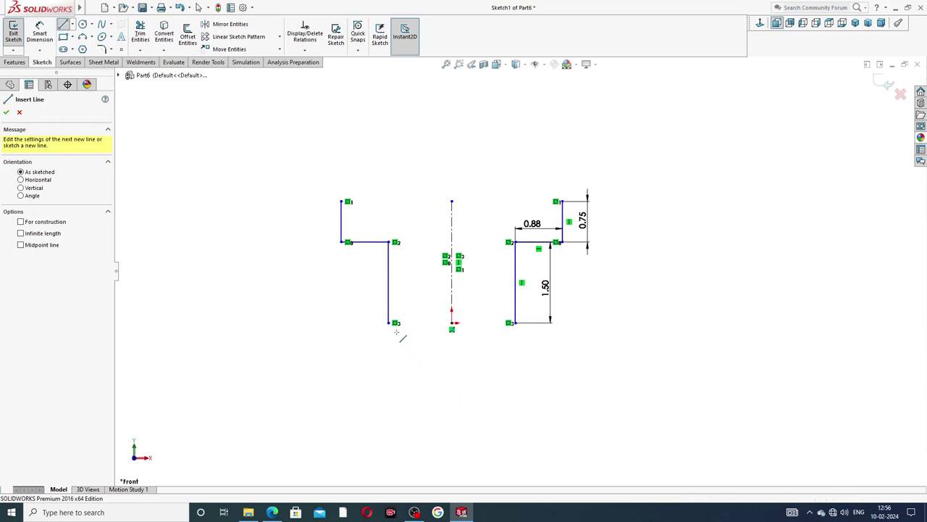
Step: Draw a bottom line closing the T profile and fit the sketch in view
{"action": "left_click", "coordinate": [390, 323]}
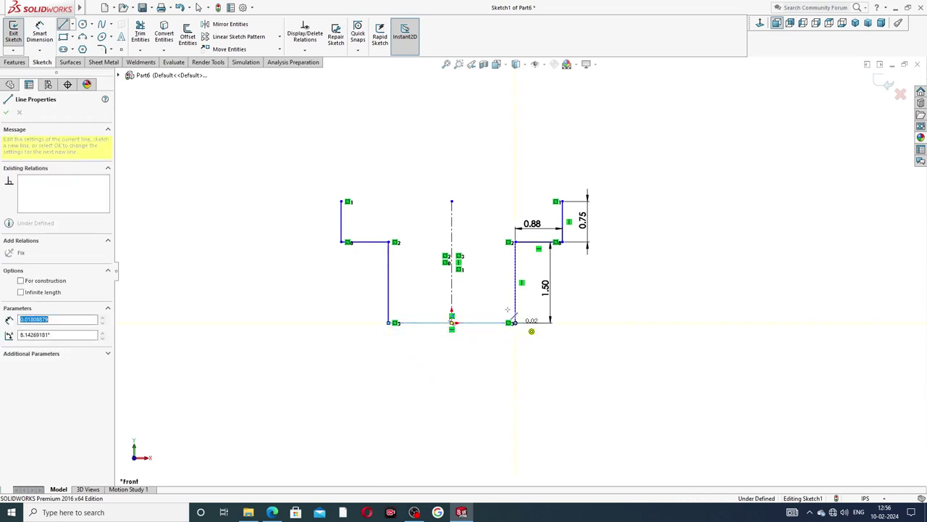
{"action": "left_click", "coordinate": [511, 323]}
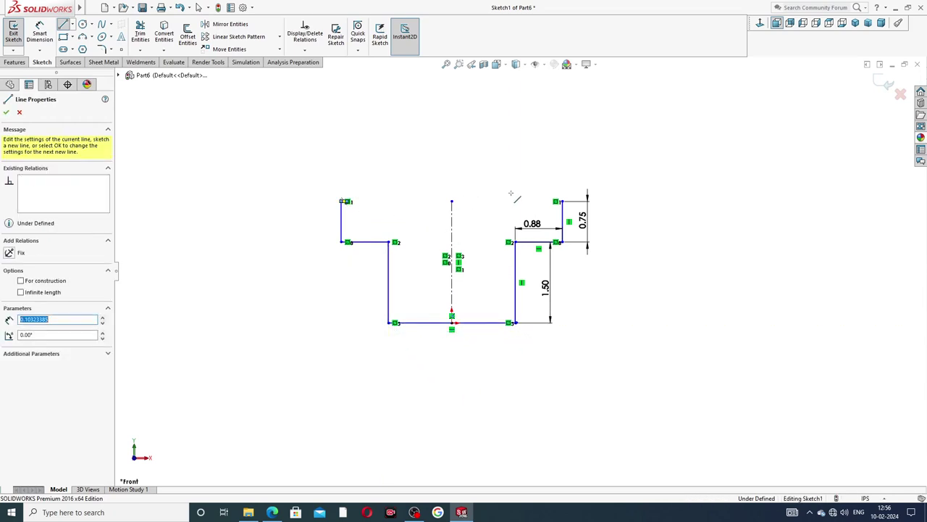
{"action": "right_click", "coordinate": [379, 170]}
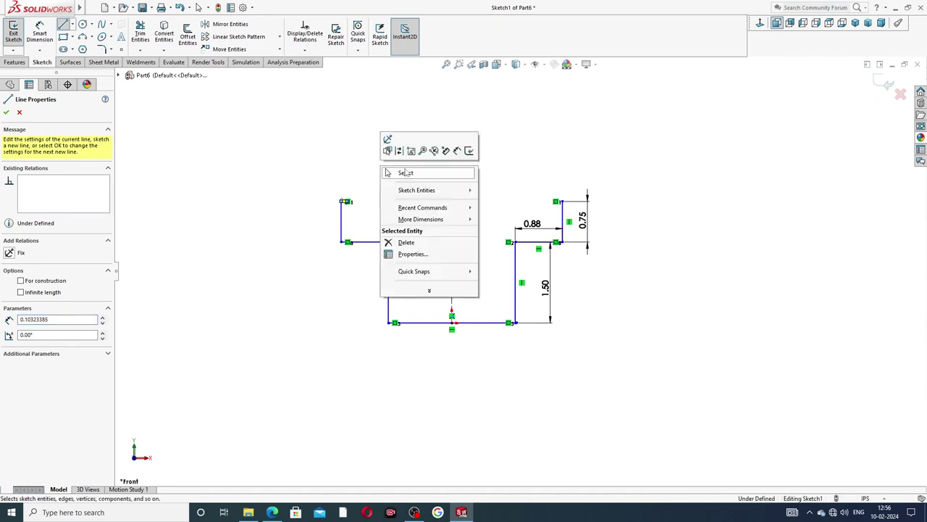
{"action": "left_click", "coordinate": [405, 172]}
{"action": "key", "text": "f"}
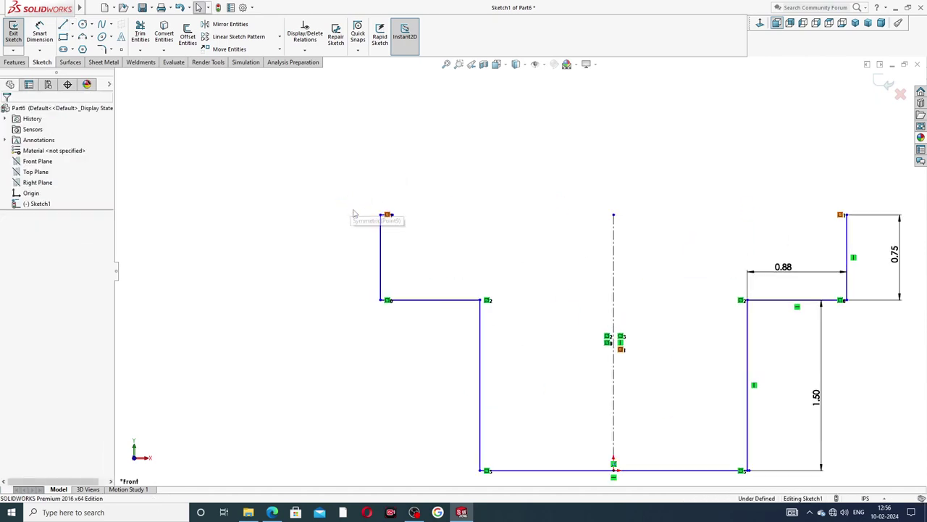
{"action": "left_click_drag", "start_coordinate": [398, 217], "coordinate": [848, 218]}
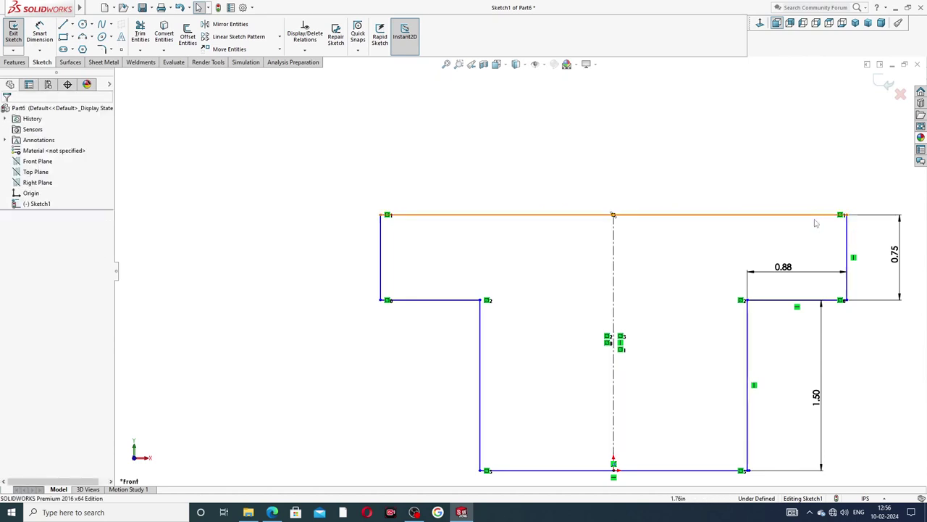
{"action": "scroll", "coordinate": [815, 223], "scroll_direction": "up", "scroll_amount": 3}
{"action": "scroll", "coordinate": [459, 185], "scroll_direction": "down", "scroll_amount": 2}
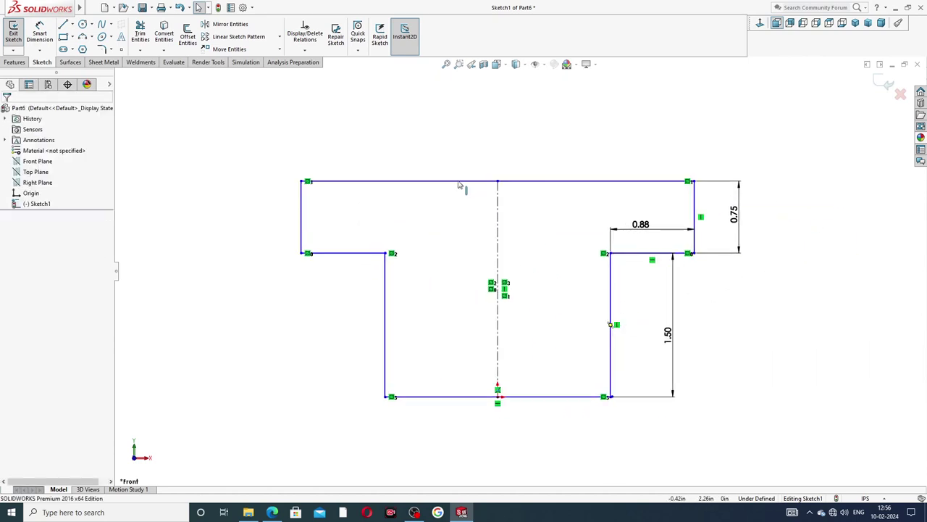
Step: Dimension the bottom line of the T to 1.00 in
{"action": "left_click", "coordinate": [40, 34]}
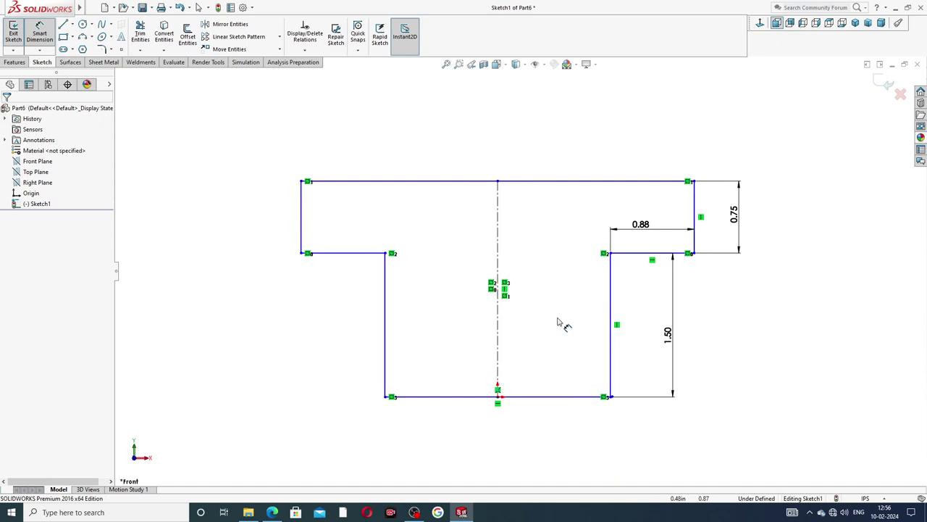
{"action": "left_click", "coordinate": [553, 399]}
{"action": "left_click", "coordinate": [497, 424]}
{"action": "type", "text": "1"}
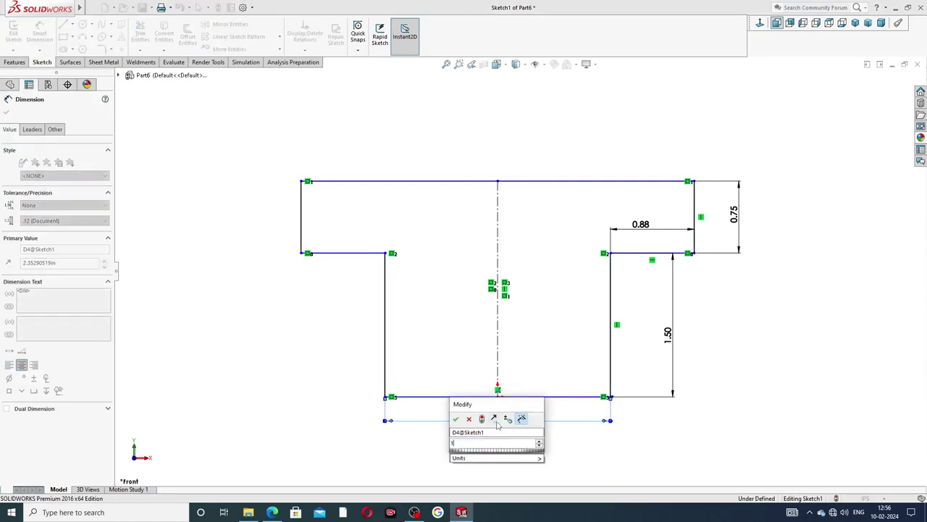
{"action": "key", "text": "Return"}
{"action": "left_click", "coordinate": [652, 326]}
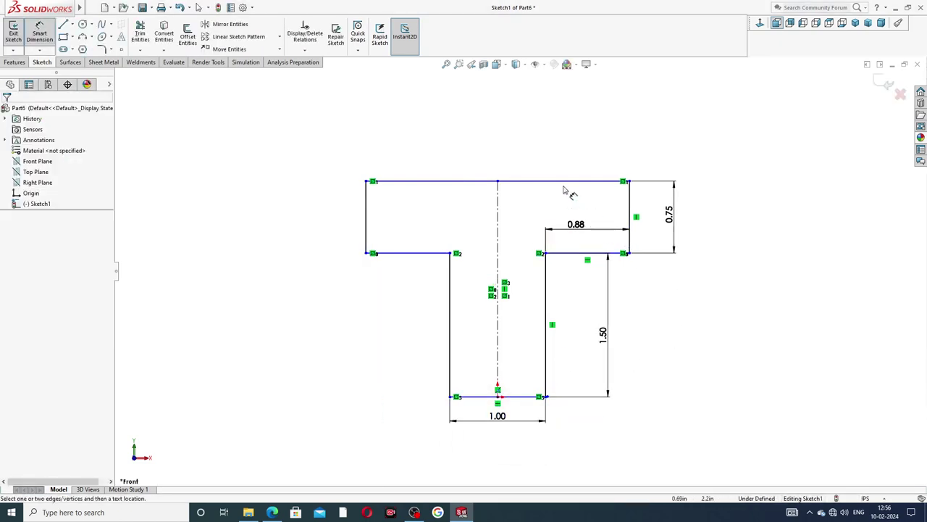
Step: Add a driven 2.75 in overall width dimension across the top of the T
{"action": "left_click", "coordinate": [563, 181]}
{"action": "left_click", "coordinate": [526, 174]}
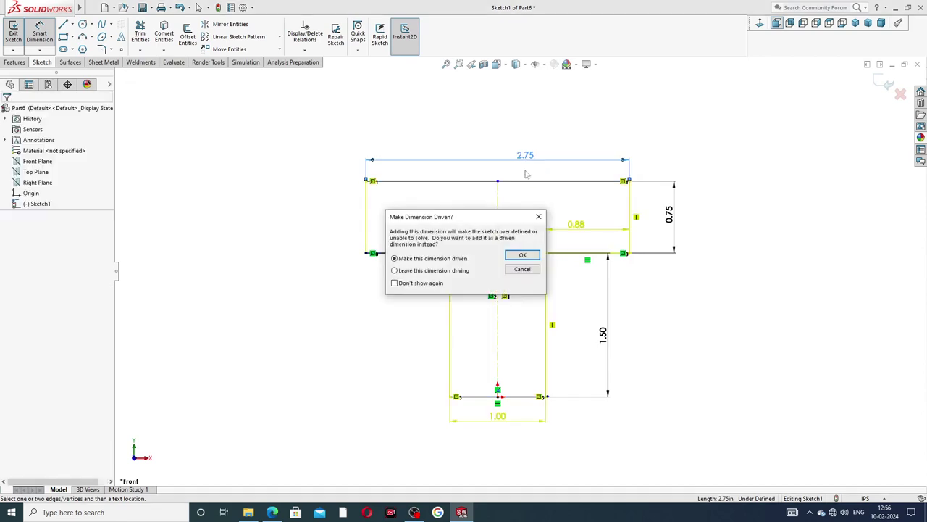
{"action": "left_click", "coordinate": [523, 256]}
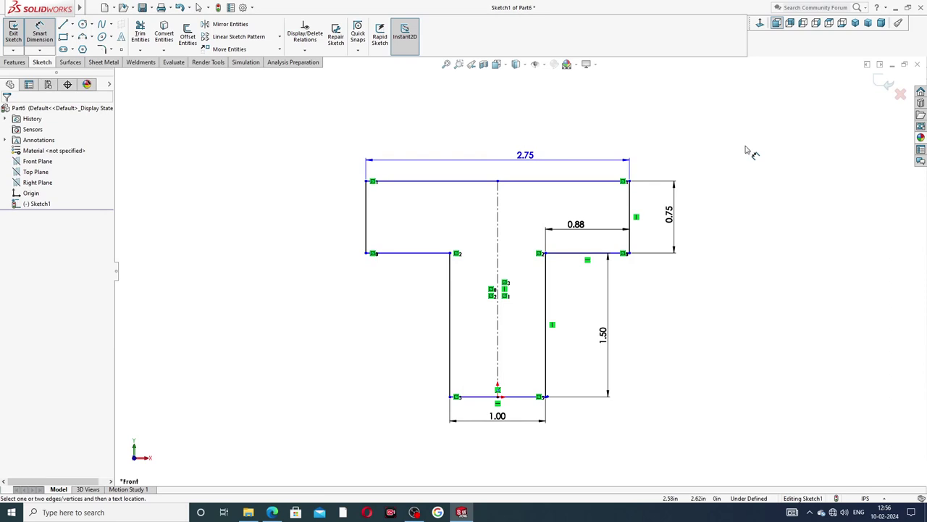
{"action": "left_click_drag", "start_coordinate": [580, 227], "coordinate": [587, 230]}
{"action": "left_click", "coordinate": [731, 230]}
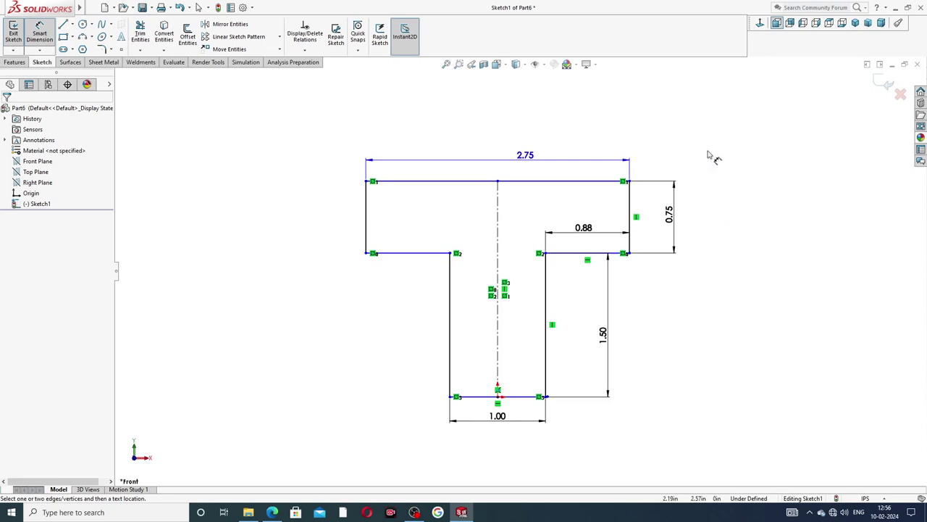
{"action": "right_click", "coordinate": [708, 155]}
{"action": "left_click", "coordinate": [725, 144]}
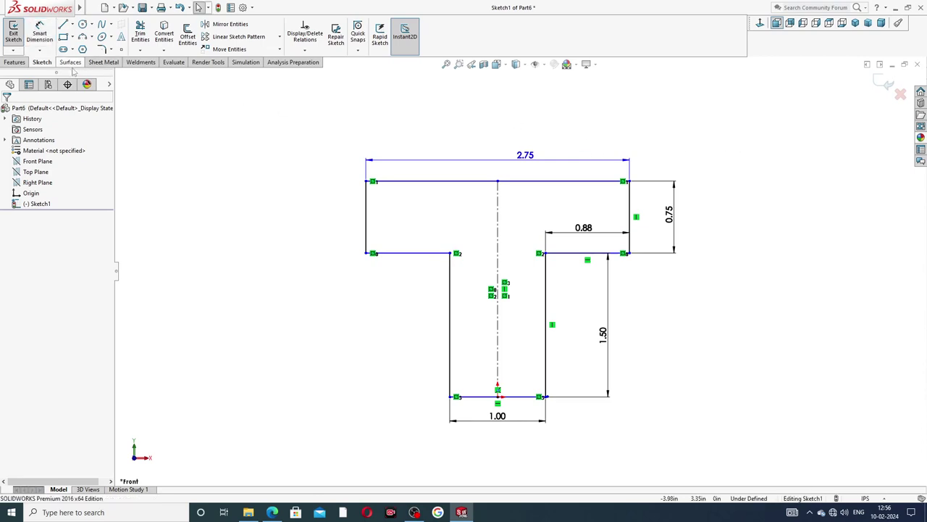
{"action": "left_click", "coordinate": [14, 63]}
Step: Start an extrusion with both T regions selected, checking the depth on the reference drawing
{"action": "left_click", "coordinate": [28, 39]}
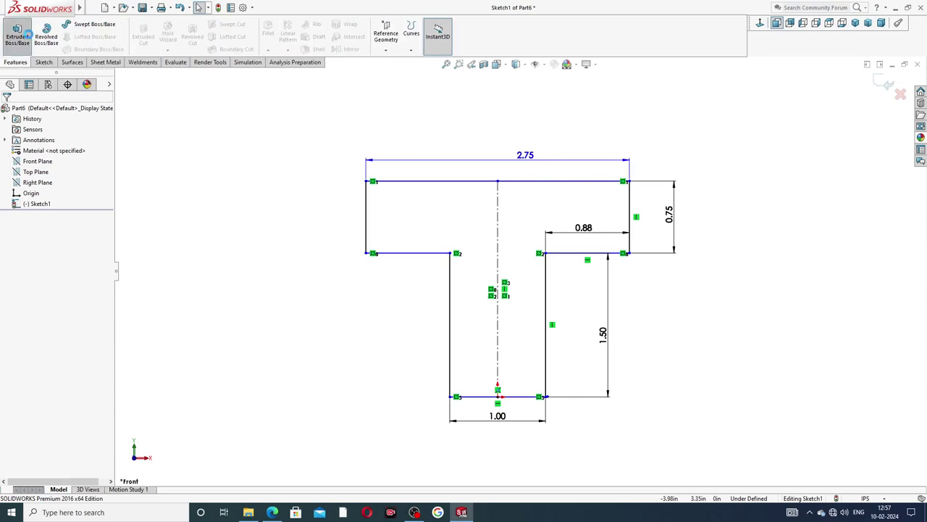
{"action": "left_click", "coordinate": [528, 196]}
{"action": "left_click", "coordinate": [472, 196]}
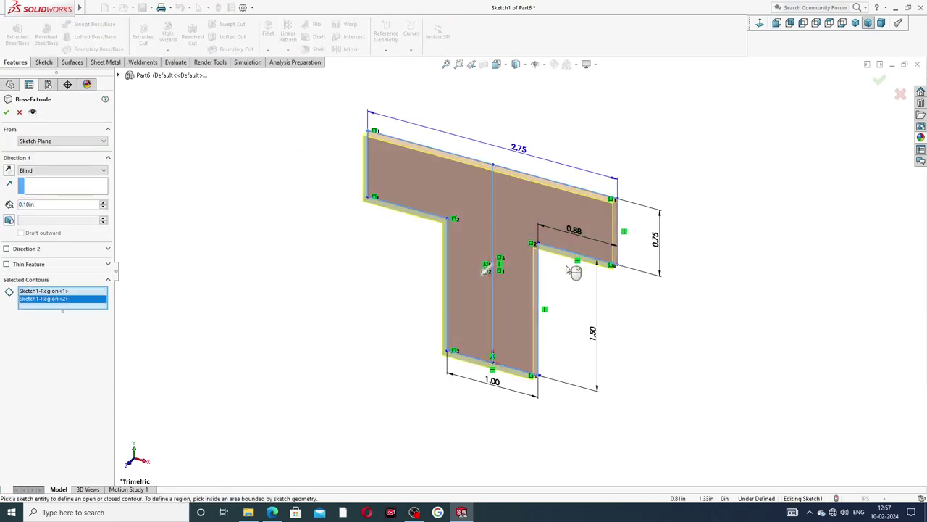
{"action": "middle_click_drag", "start_coordinate": [551, 250], "coordinate": [507, 276]}
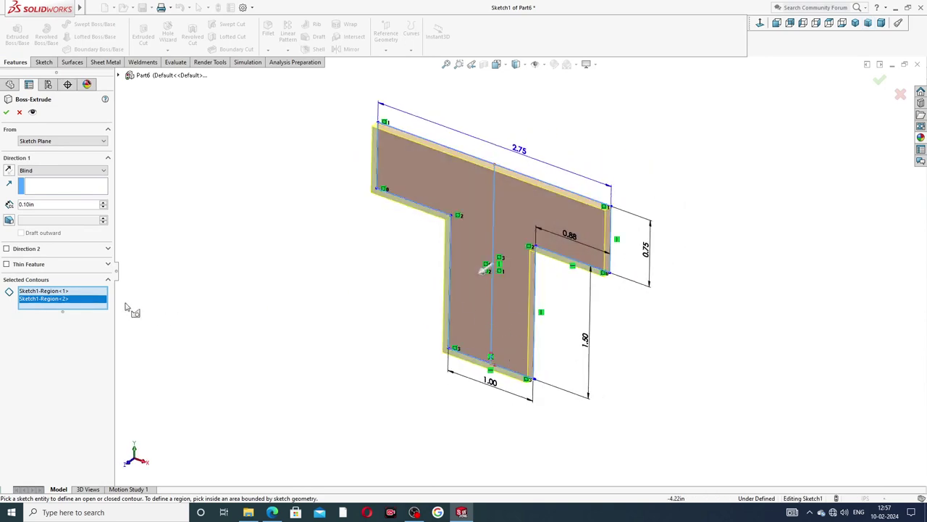
{"action": "double_click", "coordinate": [38, 204]}
{"action": "left_click", "coordinate": [273, 512]}
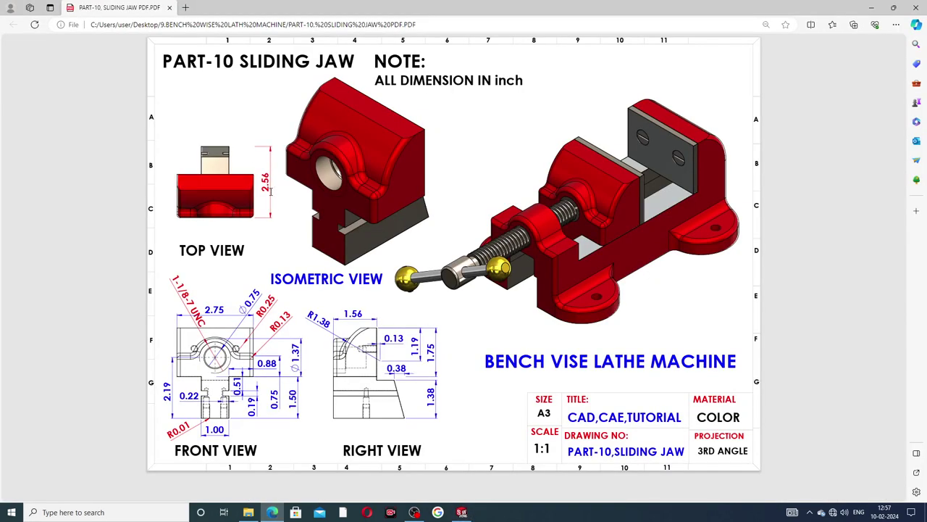
{"action": "left_click", "coordinate": [268, 512]}
{"action": "left_click", "coordinate": [273, 512]}
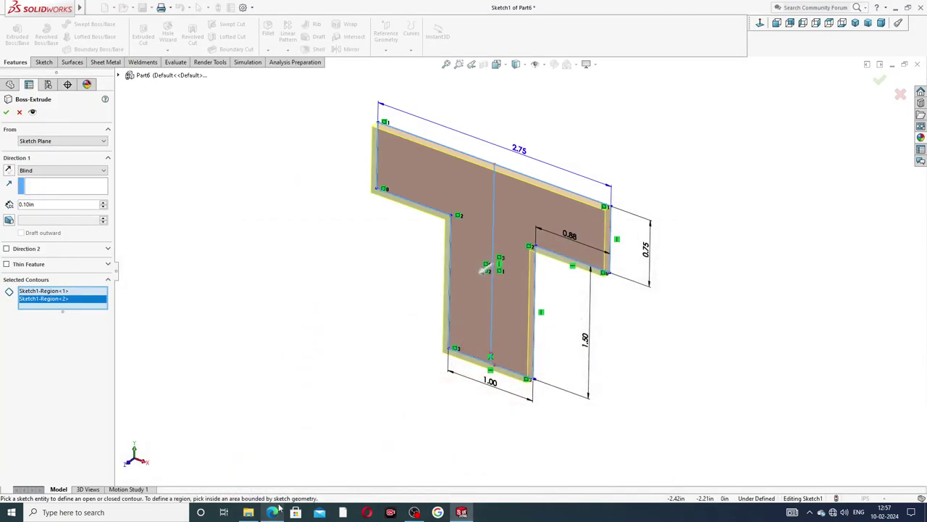
Step: Set the extrusion depth to 2.56 in, reverse its direction, and confirm the solid
{"action": "double_click", "coordinate": [39, 205]}
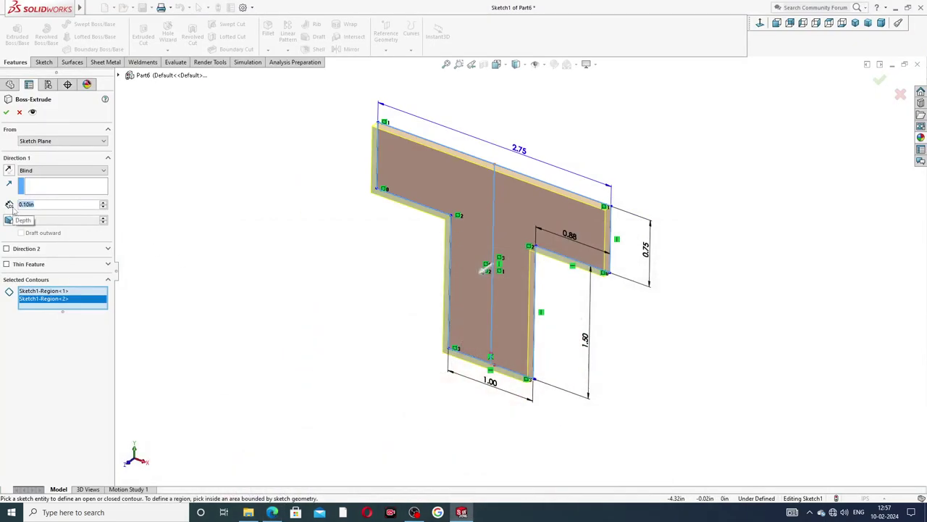
{"action": "type", "text": "2.56"}
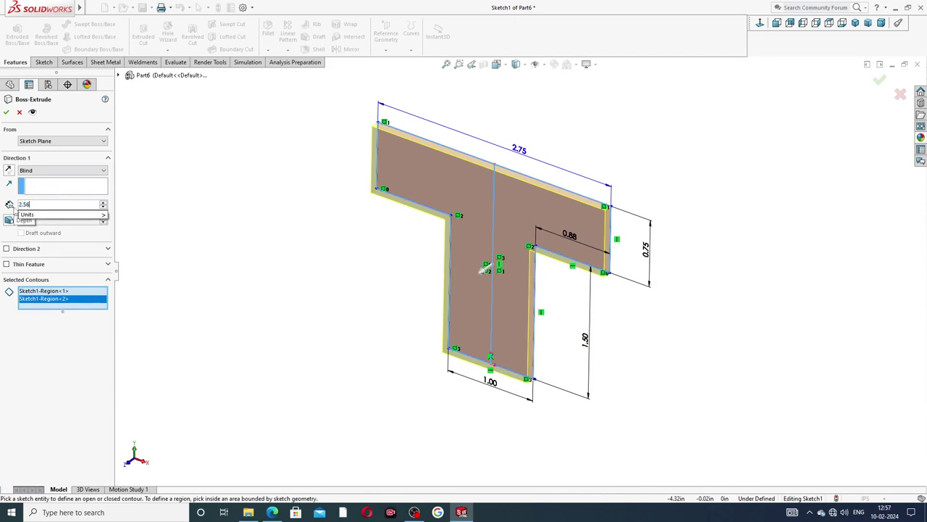
{"action": "key", "text": "Return"}
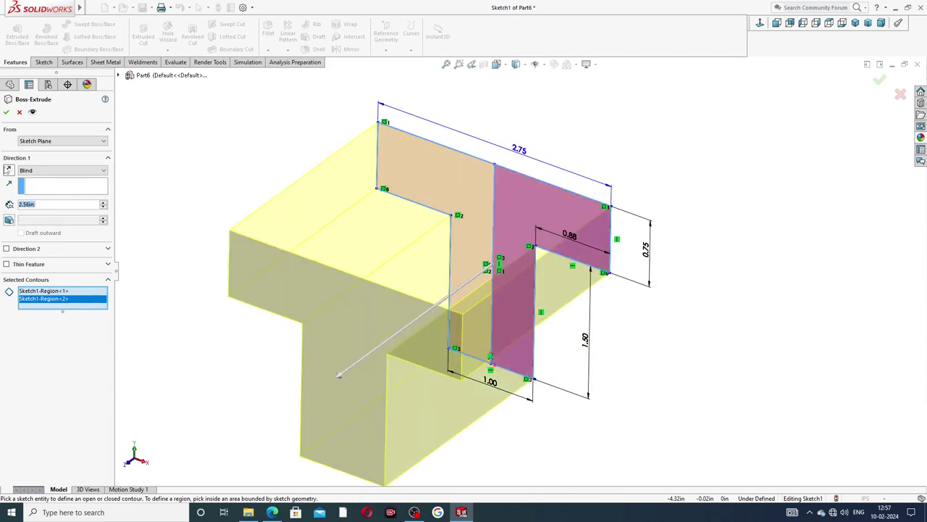
{"action": "left_click", "coordinate": [9, 170]}
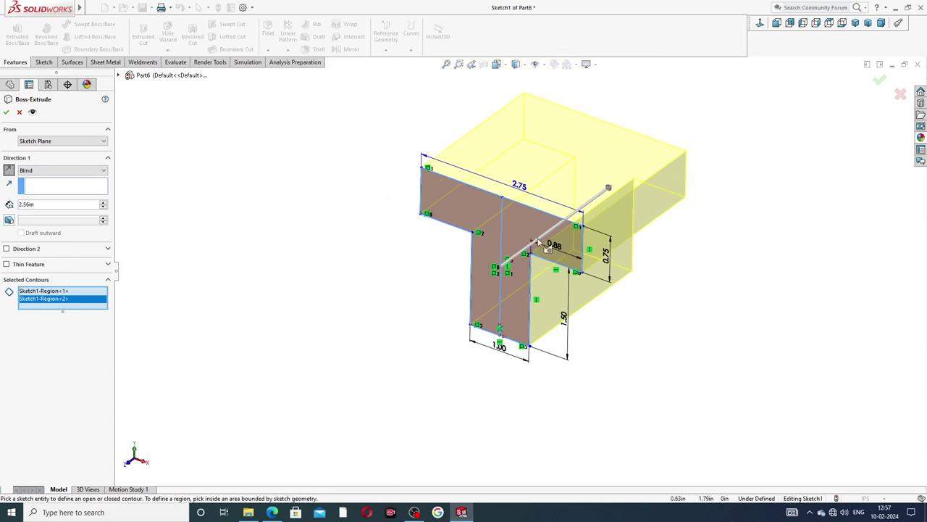
{"action": "left_click", "coordinate": [6, 111]}
{"action": "middle_click_drag", "start_coordinate": [720, 210], "coordinate": [750, 169]}
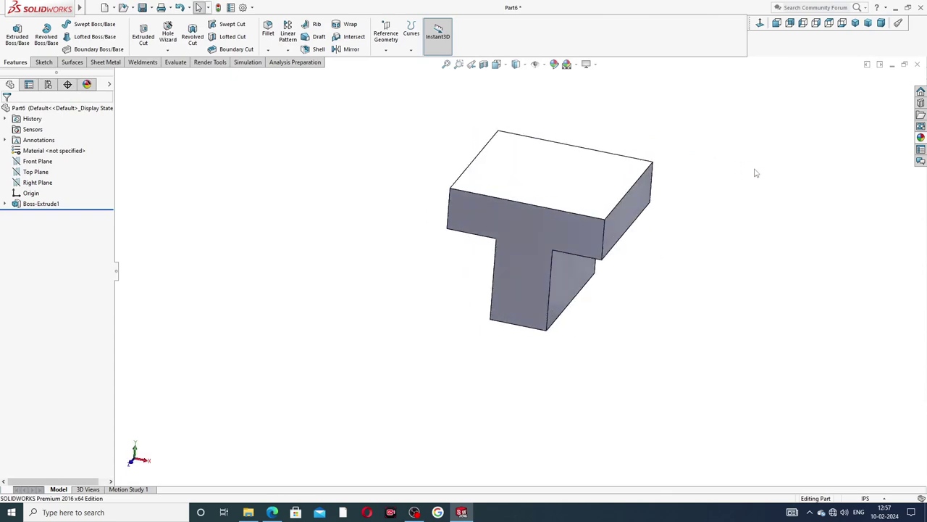
Step: Apply the polished nickel appearance from Metal > Nickel to the T-block
{"action": "left_click", "coordinate": [271, 512]}
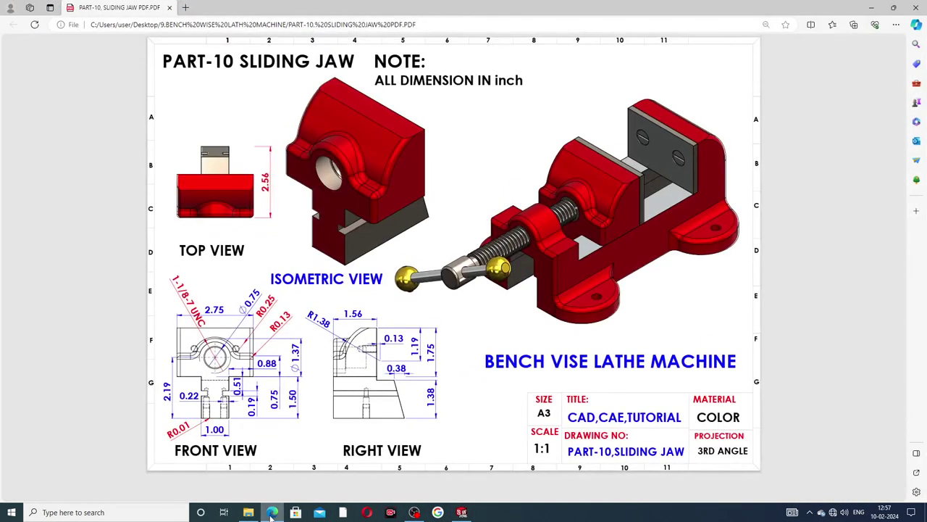
{"action": "left_click", "coordinate": [272, 512]}
{"action": "left_click", "coordinate": [921, 138]}
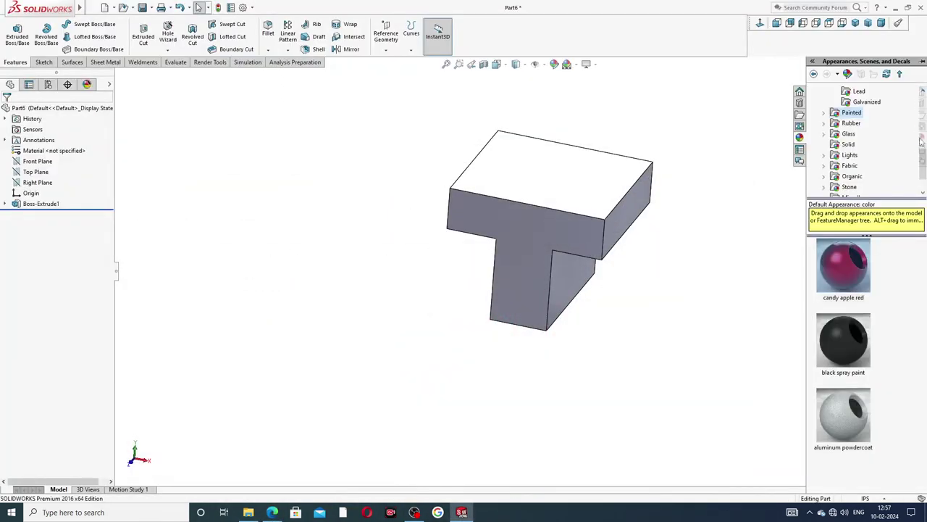
{"action": "scroll", "coordinate": [877, 154], "scroll_direction": "up", "scroll_amount": 5}
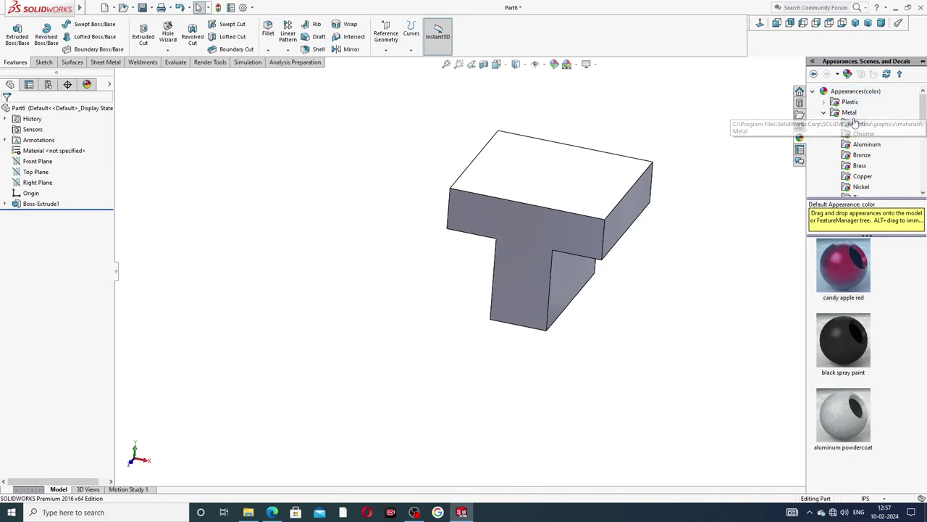
{"action": "left_click", "coordinate": [862, 187]}
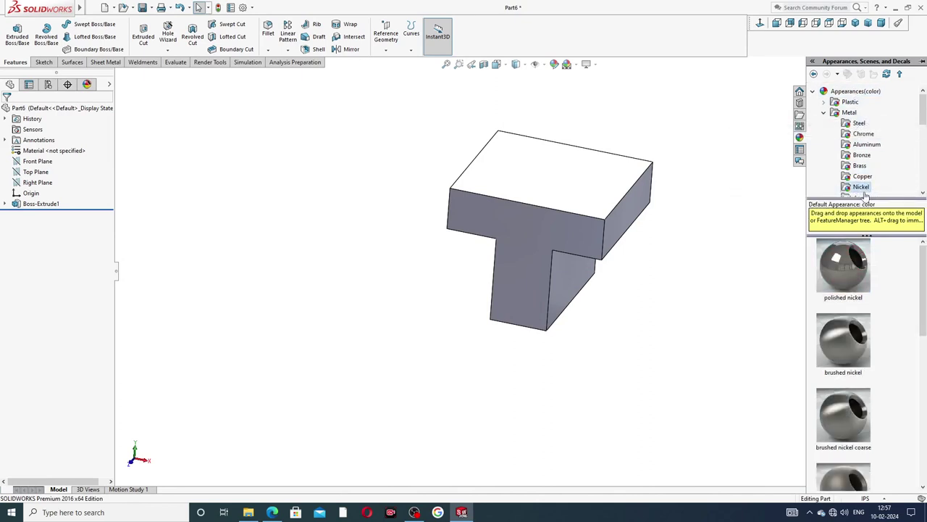
{"action": "double_click", "coordinate": [841, 257]}
{"action": "middle_click_drag", "start_coordinate": [731, 159], "coordinate": [642, 119]}
Step: Apply the Courtyard Background scene and orbit to view the reflections
{"action": "left_click", "coordinate": [576, 65]}
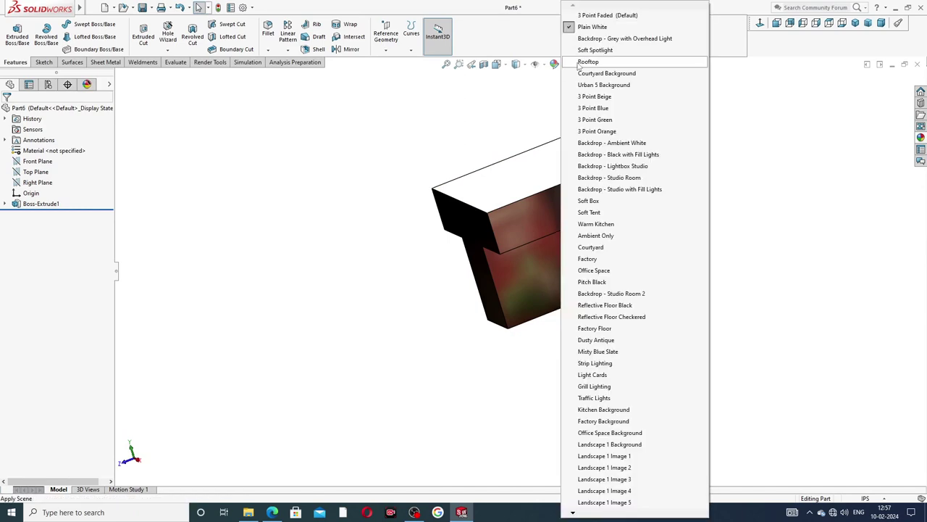
{"action": "left_click", "coordinate": [601, 73]}
{"action": "middle_click_drag", "start_coordinate": [598, 174], "coordinate": [668, 227]}
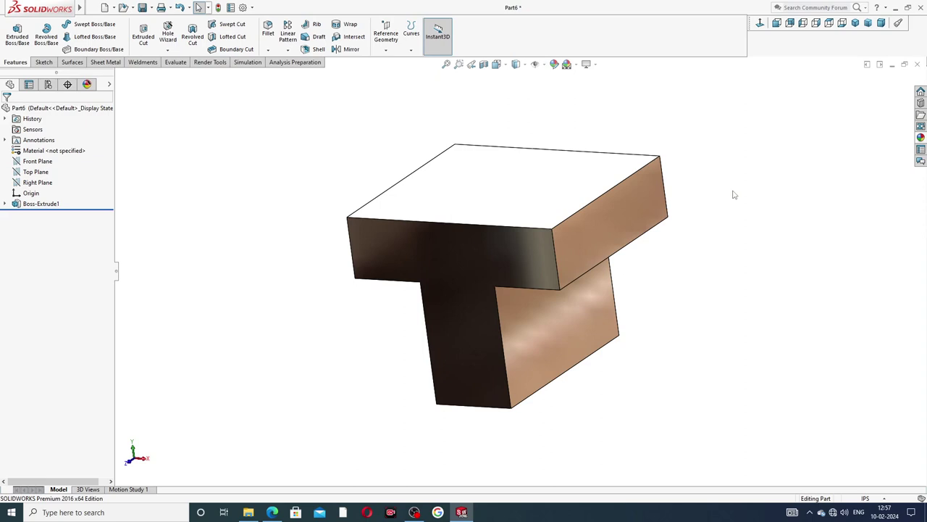
Step: Orbit to the front and select the front face of Boss-Extrude1's top flange
{"action": "middle_click_drag", "start_coordinate": [339, 210], "coordinate": [415, 192]}
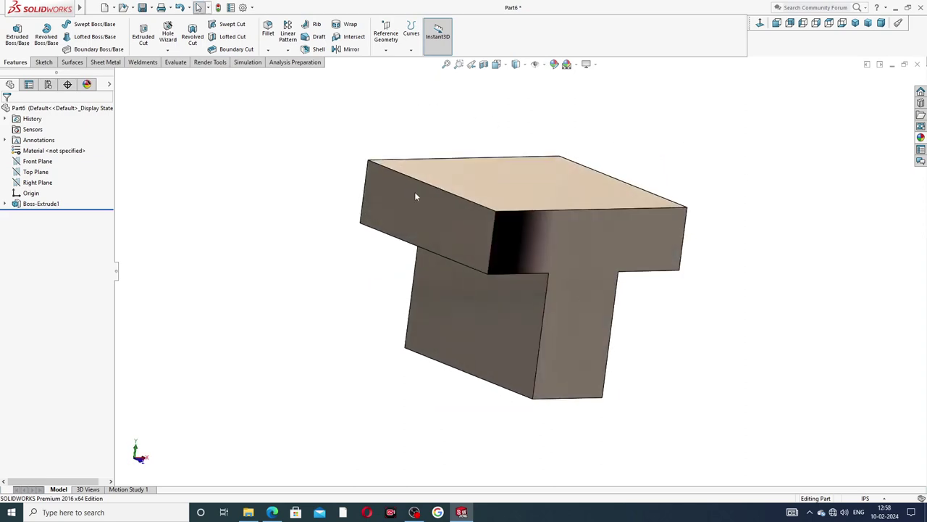
{"action": "left_click", "coordinate": [446, 220]}
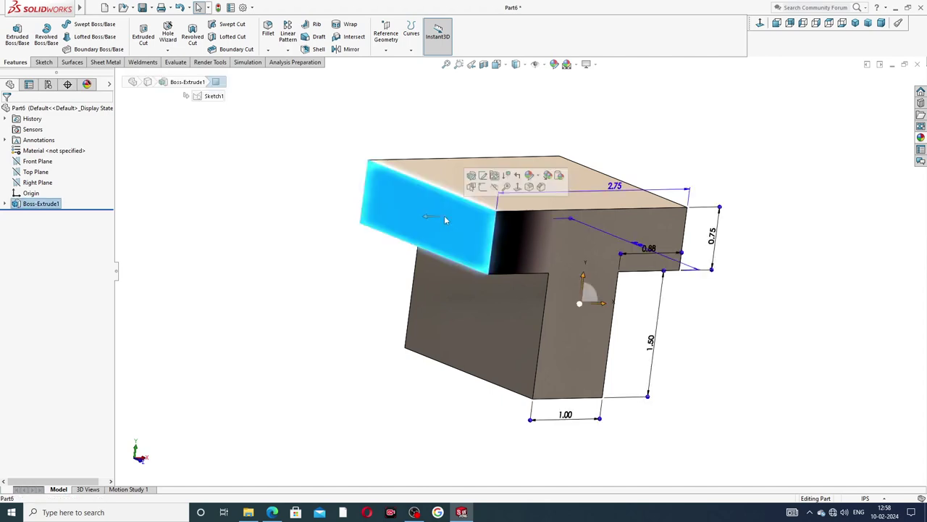
Step: Start a new sketch on the selected face after checking the reference drawing
{"action": "left_click", "coordinate": [483, 187]}
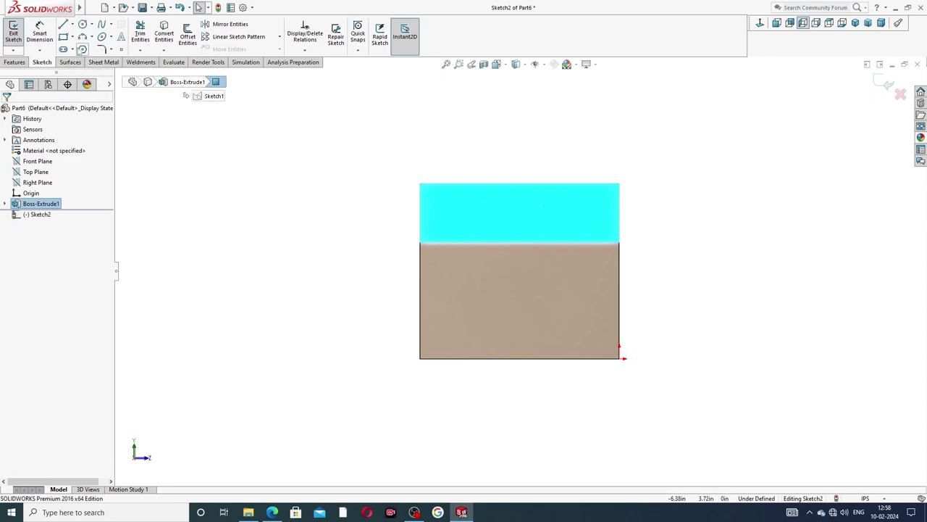
{"action": "left_click", "coordinate": [272, 513]}
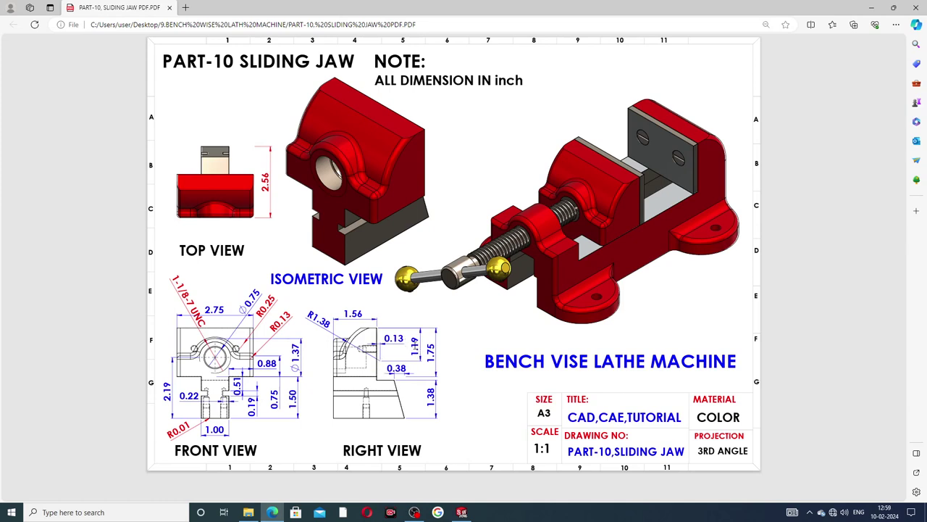
{"action": "left_click", "coordinate": [272, 512]}
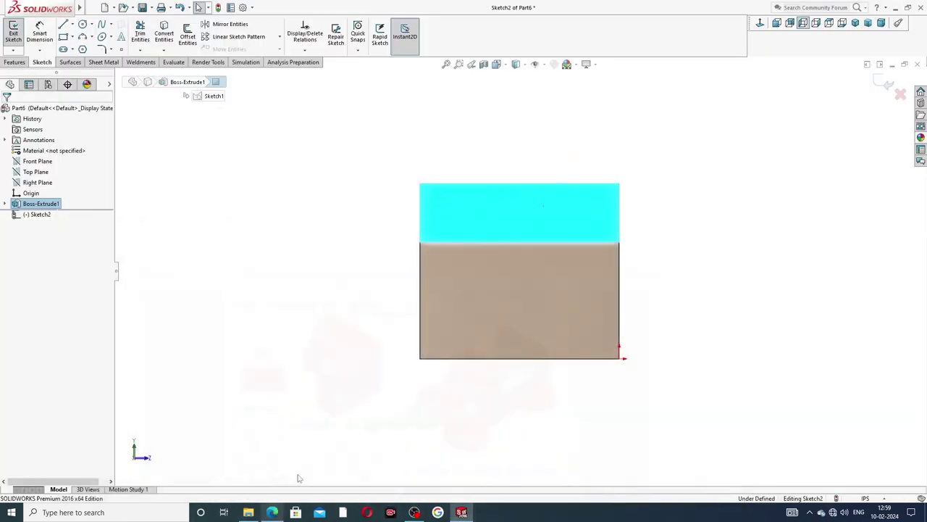
Step: Draw lines partway along the block's top edge, straight up, then right across
{"action": "left_click", "coordinate": [64, 24]}
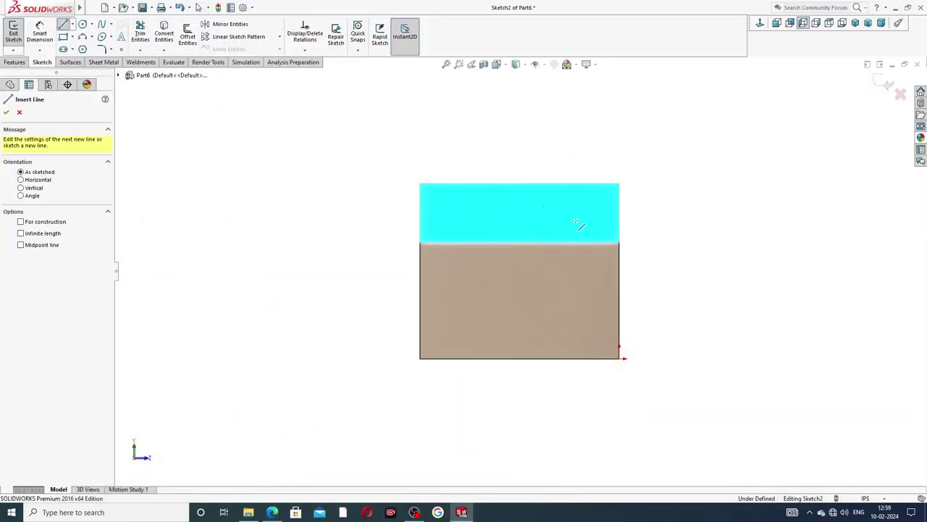
{"action": "scroll", "coordinate": [570, 176], "scroll_direction": "down", "scroll_amount": 2}
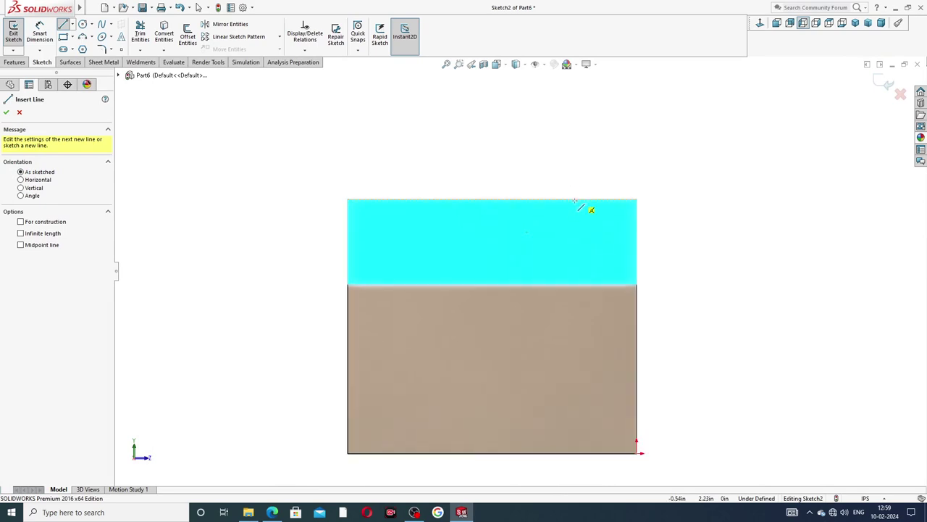
{"action": "scroll", "coordinate": [572, 197], "scroll_direction": "down", "scroll_amount": 1}
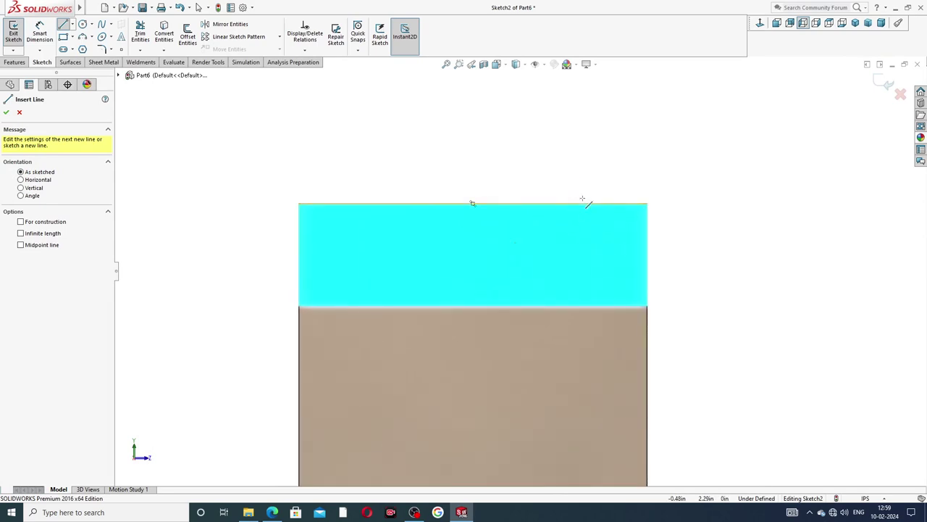
{"action": "left_click", "coordinate": [586, 204]}
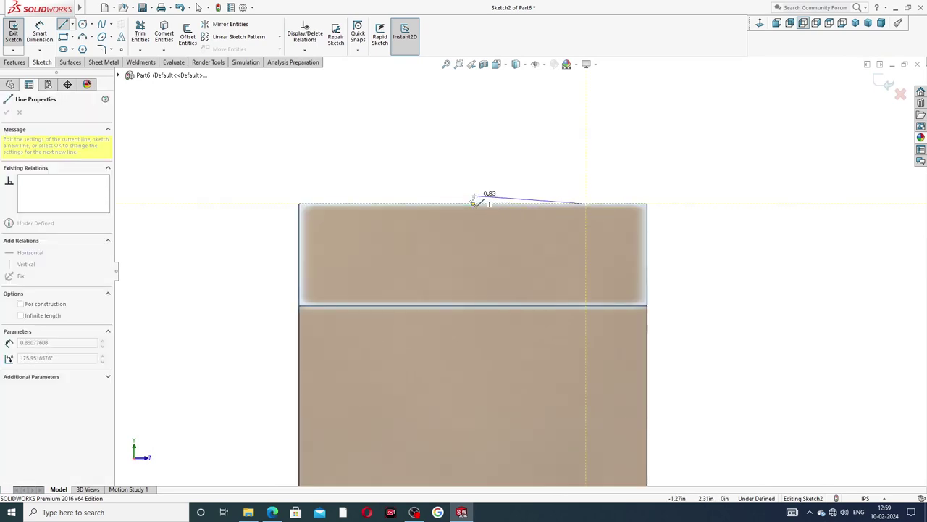
{"action": "left_click", "coordinate": [478, 205]}
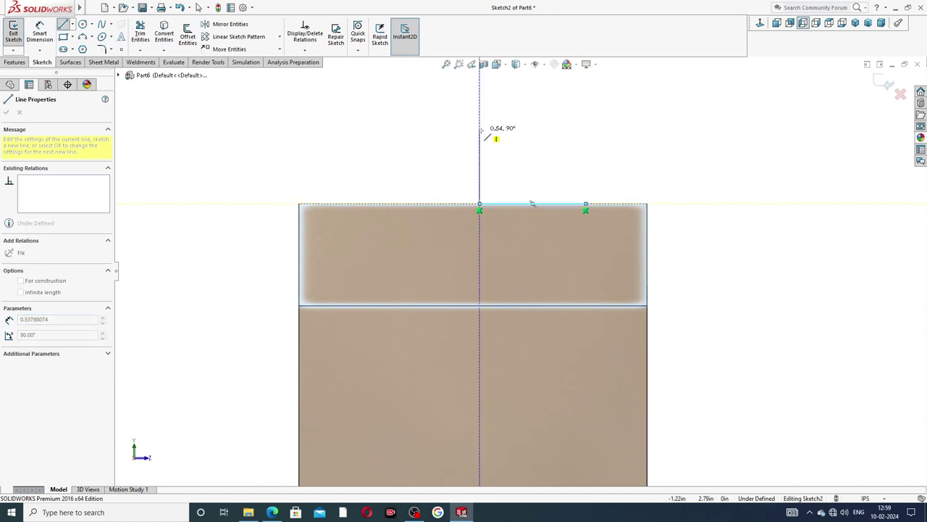
{"action": "scroll", "coordinate": [484, 131], "scroll_direction": "up", "scroll_amount": 1}
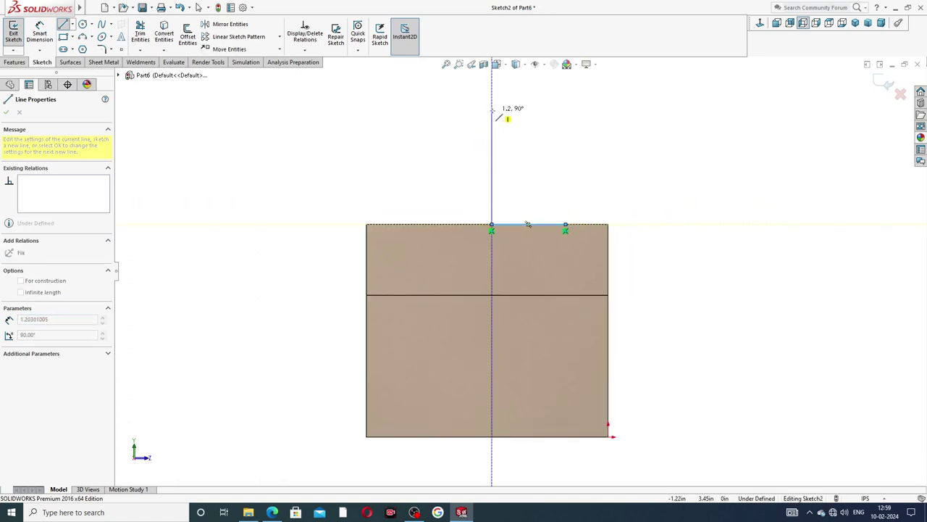
{"action": "left_click", "coordinate": [492, 134]}
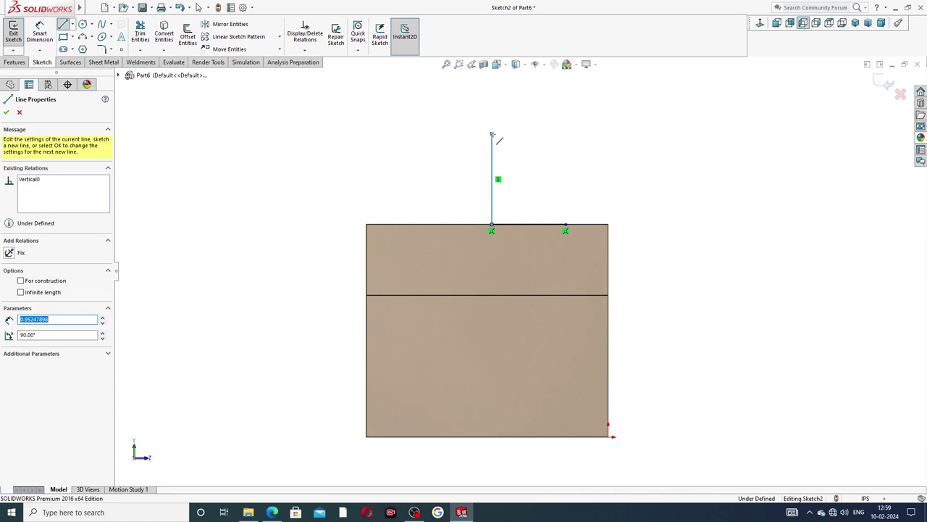
{"action": "left_click", "coordinate": [545, 135]}
{"action": "mouse_move", "coordinate": [547, 134]}
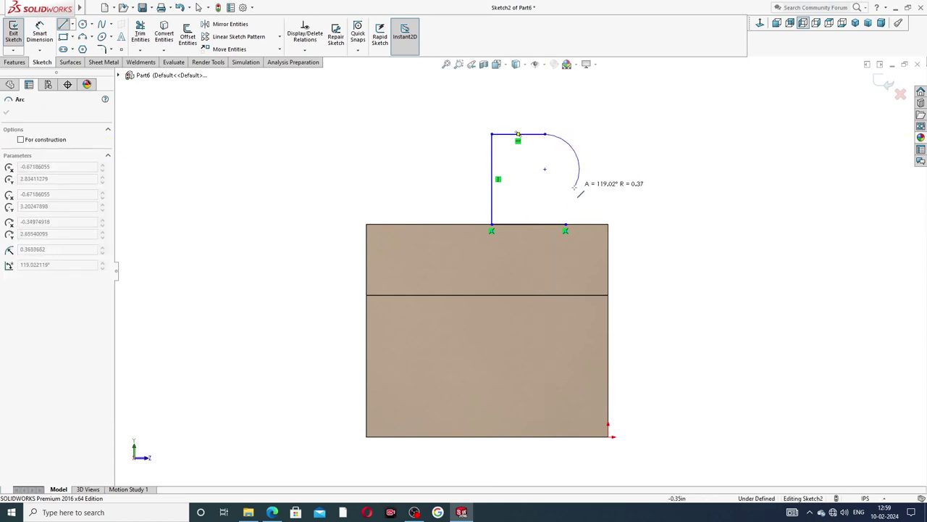
Step: Draw a 3 Point Arc from the upper line's right end down to the top edge
{"action": "key", "text": "Escape"}
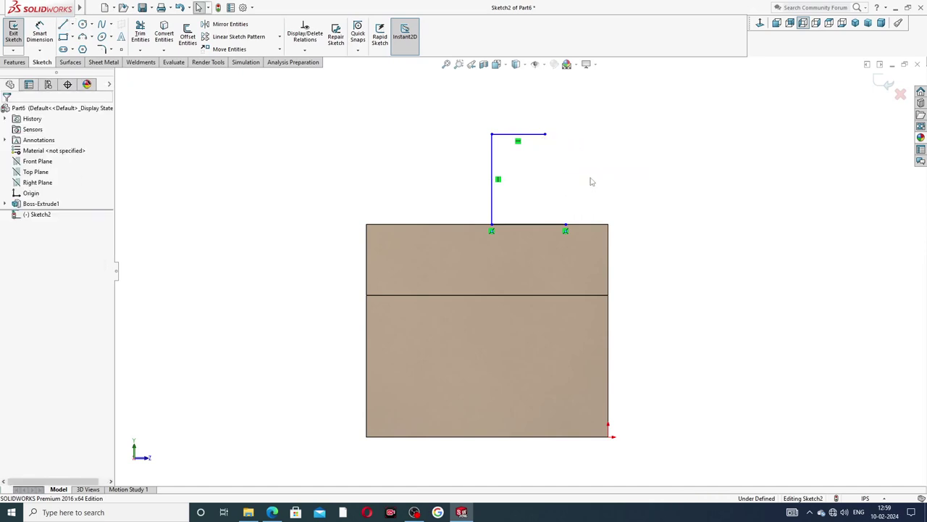
{"action": "left_click", "coordinate": [92, 37]}
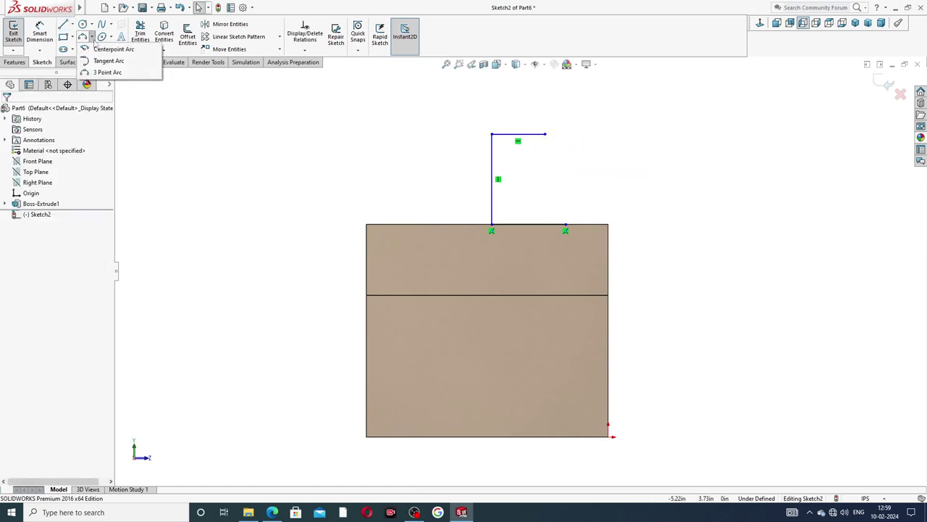
{"action": "left_click", "coordinate": [105, 70]}
{"action": "scroll", "coordinate": [531, 152], "scroll_direction": "down", "scroll_amount": 2}
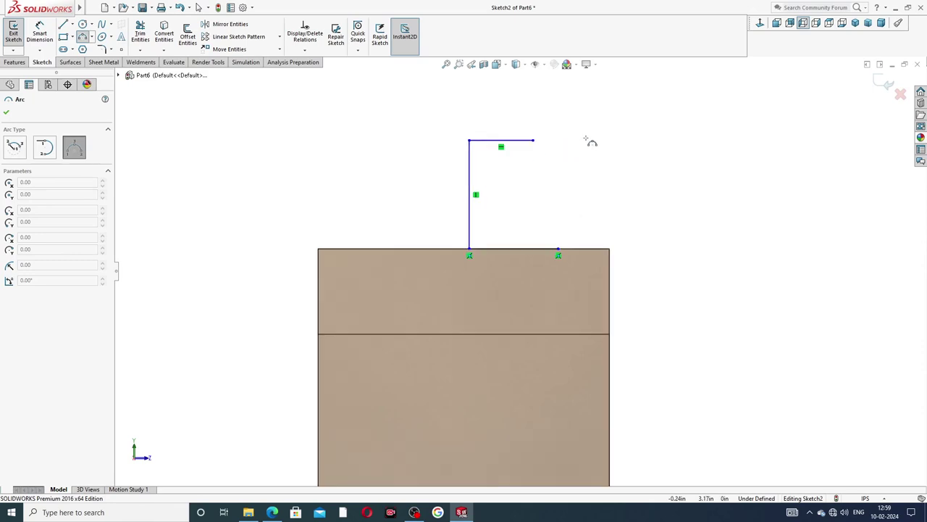
{"action": "left_click", "coordinate": [520, 147]}
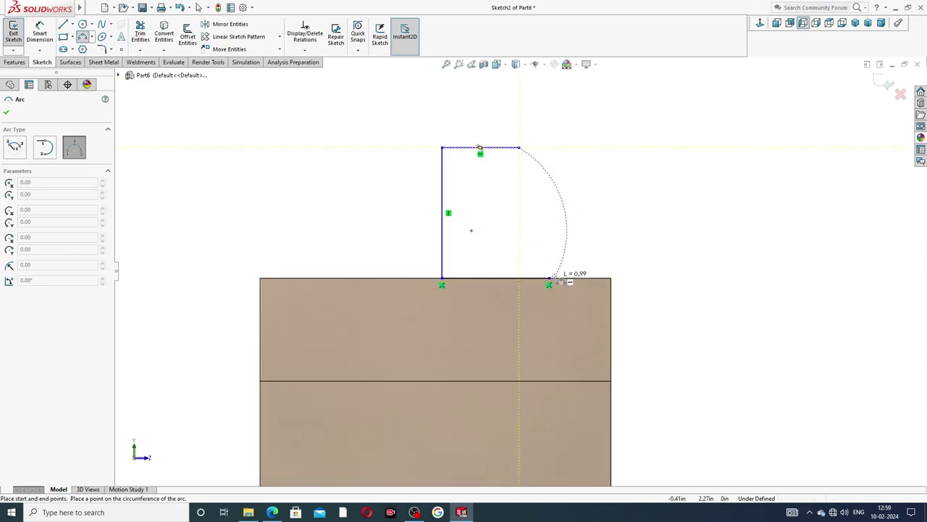
{"action": "left_click", "coordinate": [550, 278]}
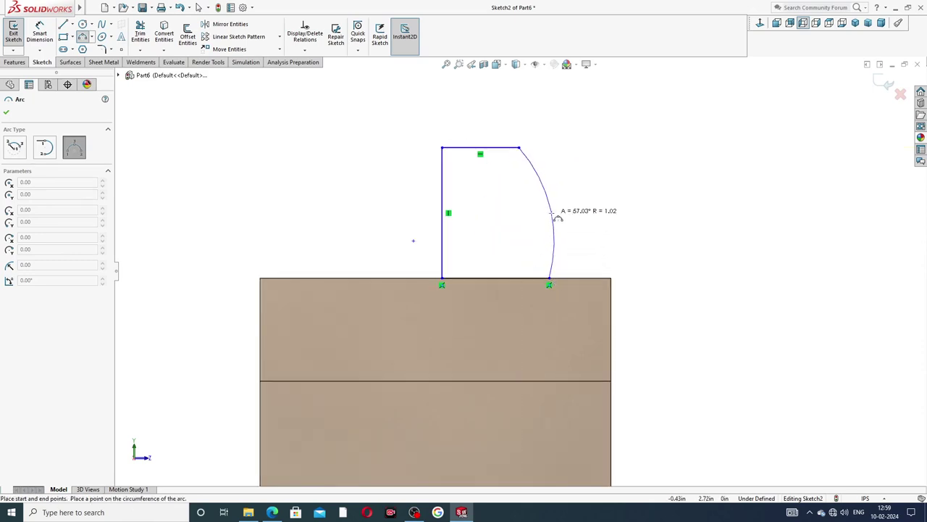
{"action": "left_click", "coordinate": [553, 211]}
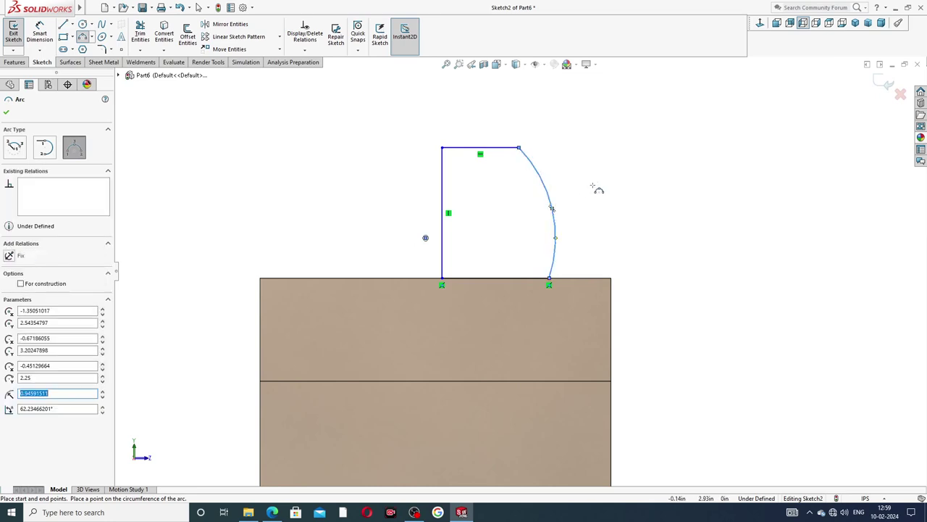
{"action": "right_click", "coordinate": [603, 194]}
{"action": "left_click", "coordinate": [617, 195]}
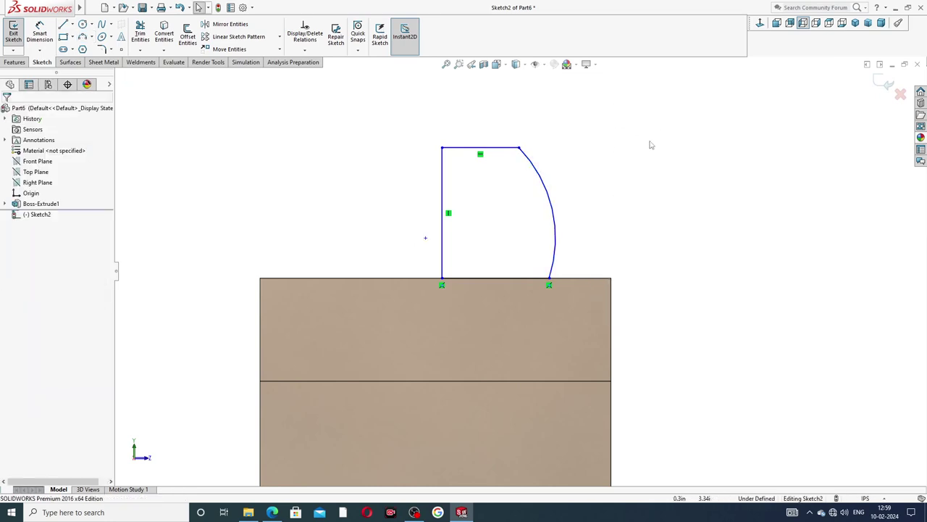
Step: Adjust the arc's lower endpoint along the block's top edge to set its width
{"action": "left_click_drag", "start_coordinate": [551, 281], "coordinate": [587, 287]}
{"action": "left_click", "coordinate": [638, 190]}
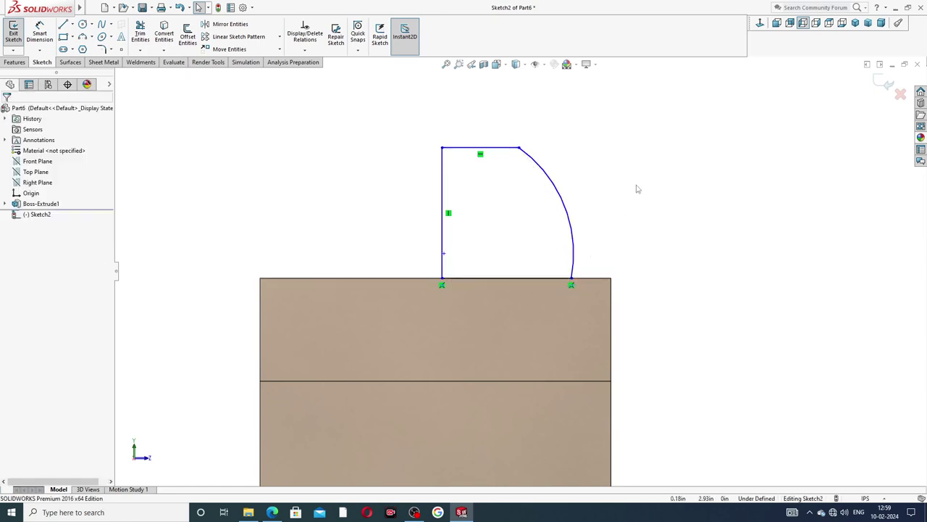
{"action": "left_click", "coordinate": [572, 282]}
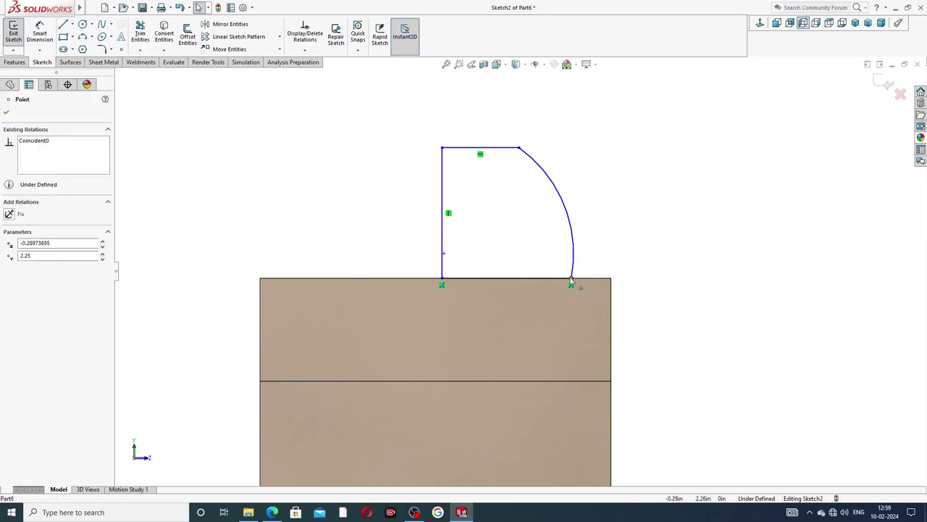
{"action": "left_click_drag", "start_coordinate": [572, 282], "coordinate": [560, 283]}
{"action": "left_click", "coordinate": [612, 207]}
{"action": "scroll", "coordinate": [610, 212], "scroll_direction": "up", "scroll_amount": 2}
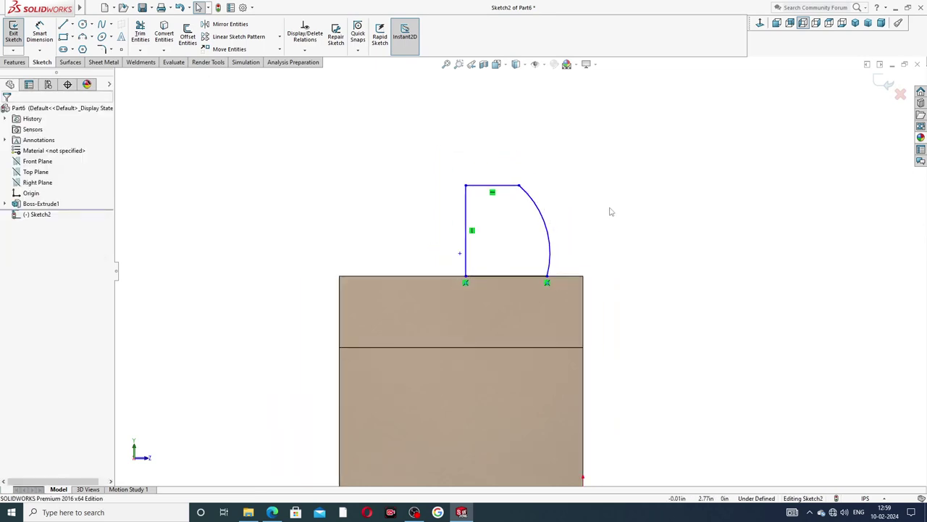
{"action": "key", "text": "d"}
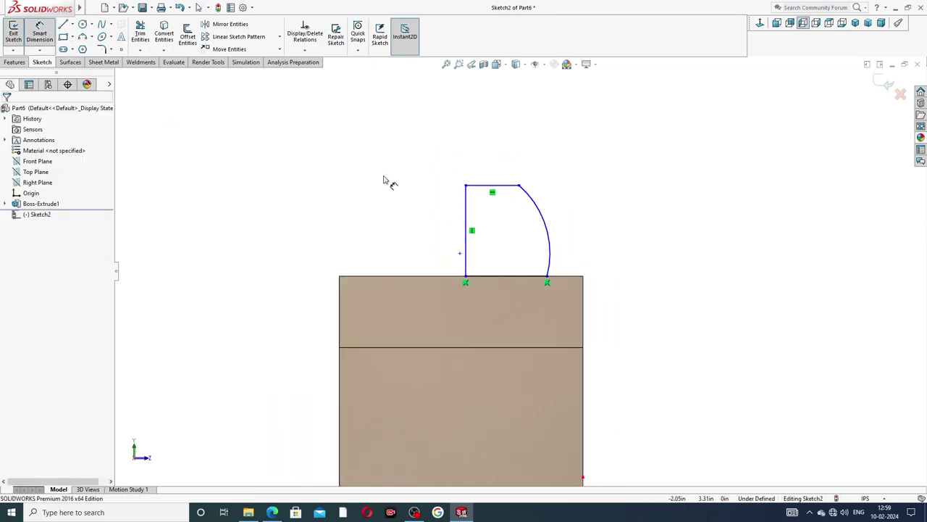
Step: Dimension the profile height as 1.75 above the block's middle edge
{"action": "left_click", "coordinate": [492, 190]}
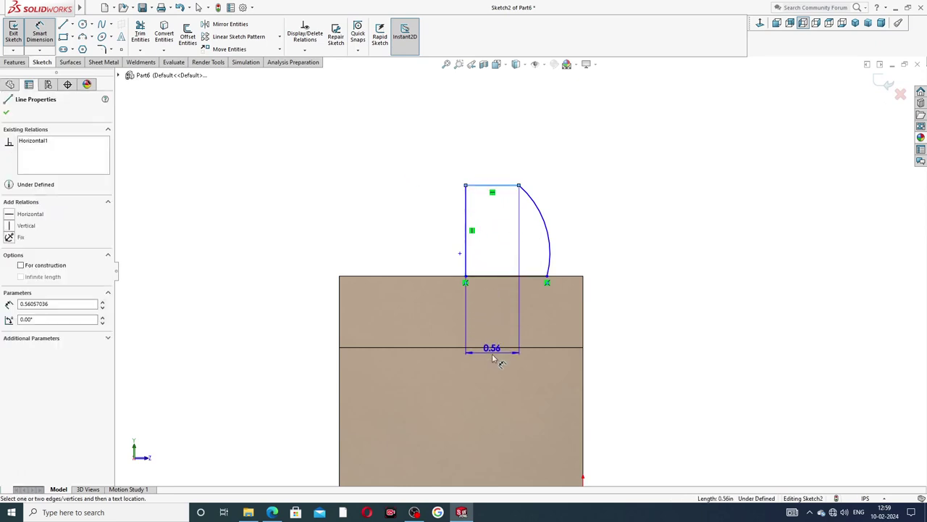
{"action": "left_click", "coordinate": [492, 347]}
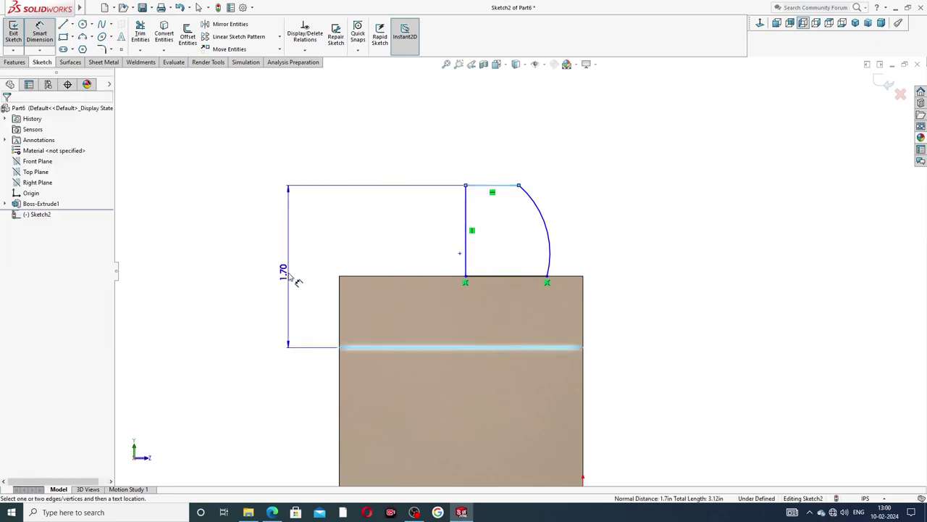
{"action": "left_click", "coordinate": [296, 279]}
{"action": "type", "text": "1"}
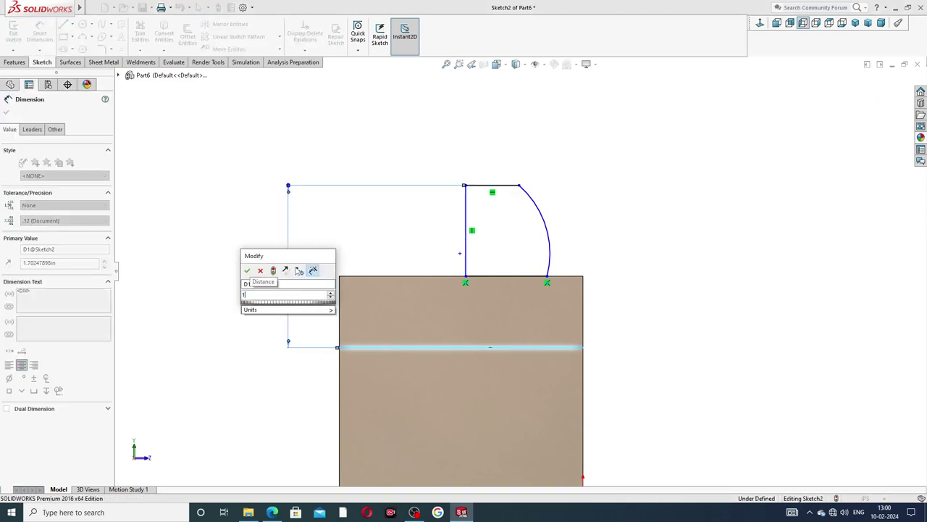
{"action": "type", "text": ".75"}
{"action": "key", "text": "Return"}
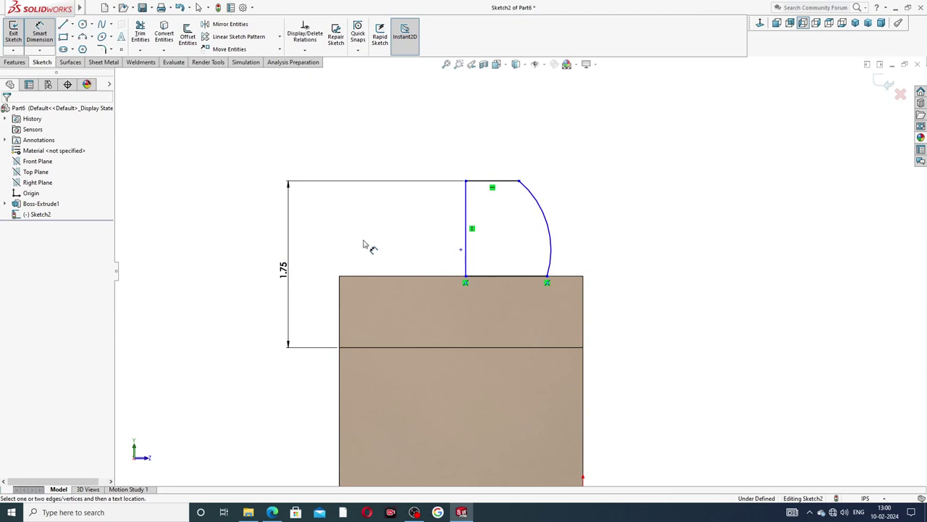
Step: Add the 1.56 overall width and the R1.38 arc radius dimensions
{"action": "left_click", "coordinate": [466, 203]}
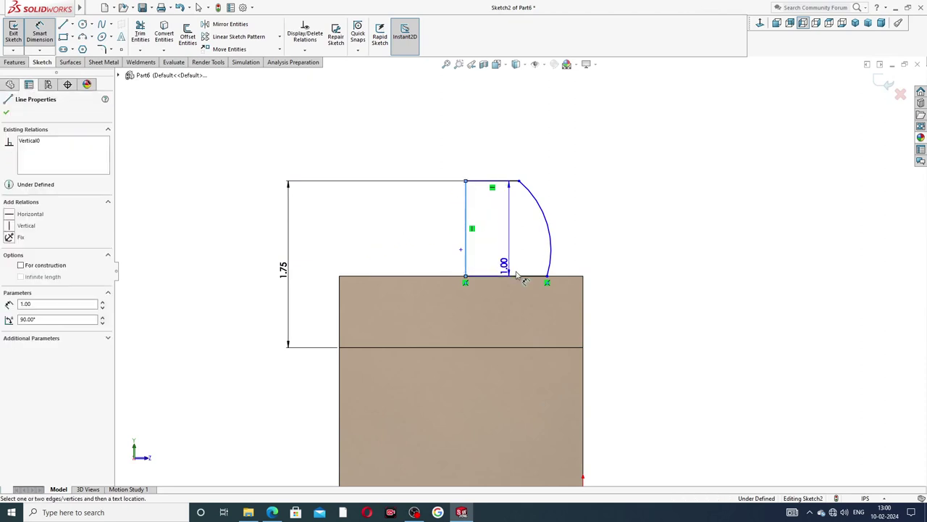
{"action": "left_click", "coordinate": [584, 294]}
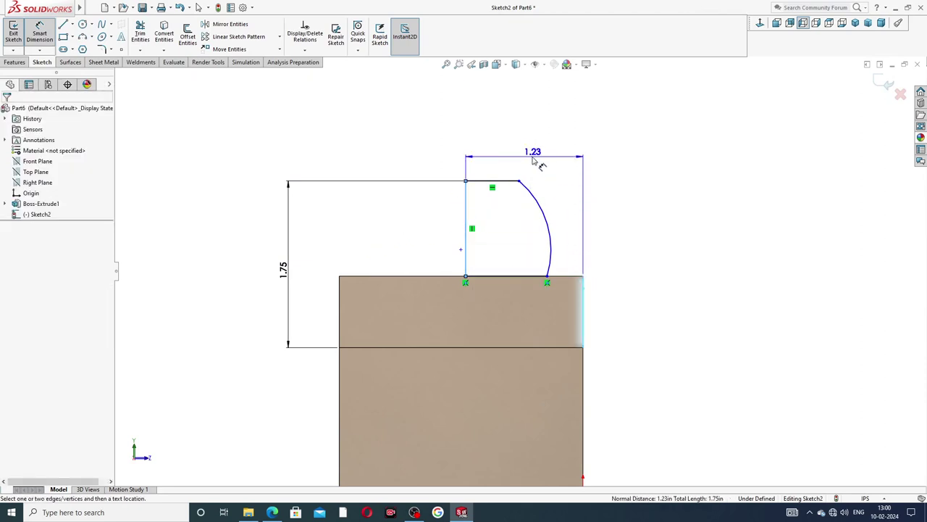
{"action": "left_click", "coordinate": [533, 157]}
{"action": "type", "text": "1.5"}
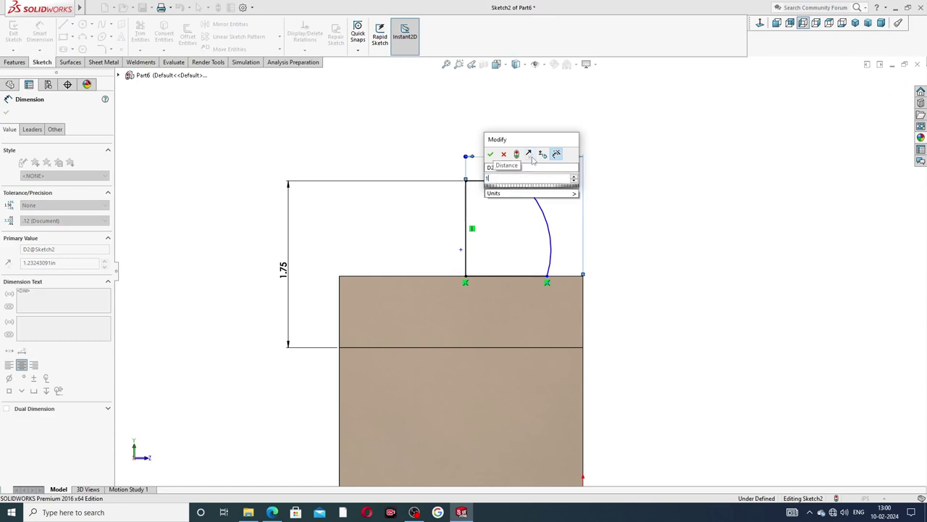
{"action": "key", "text": "Return"}
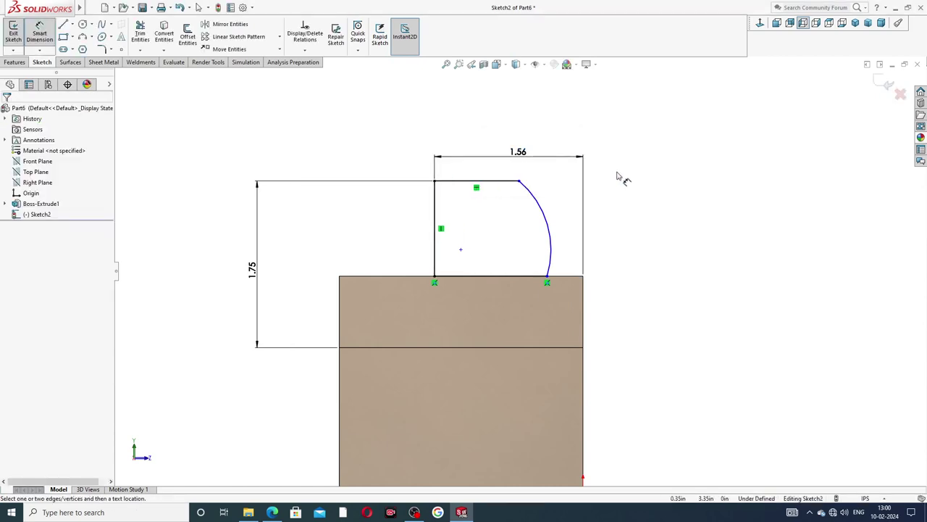
{"action": "left_click", "coordinate": [548, 211]}
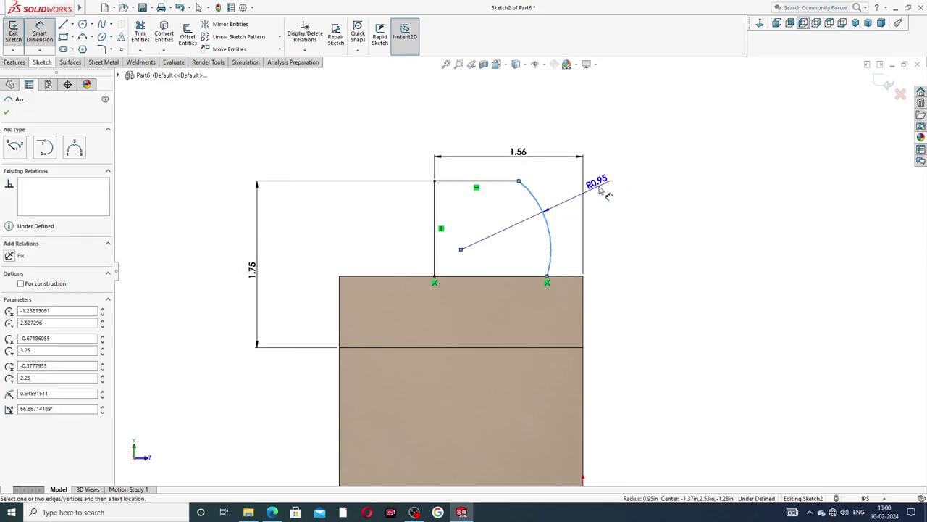
{"action": "left_click", "coordinate": [599, 187]}
{"action": "type", "text": "1.3"}
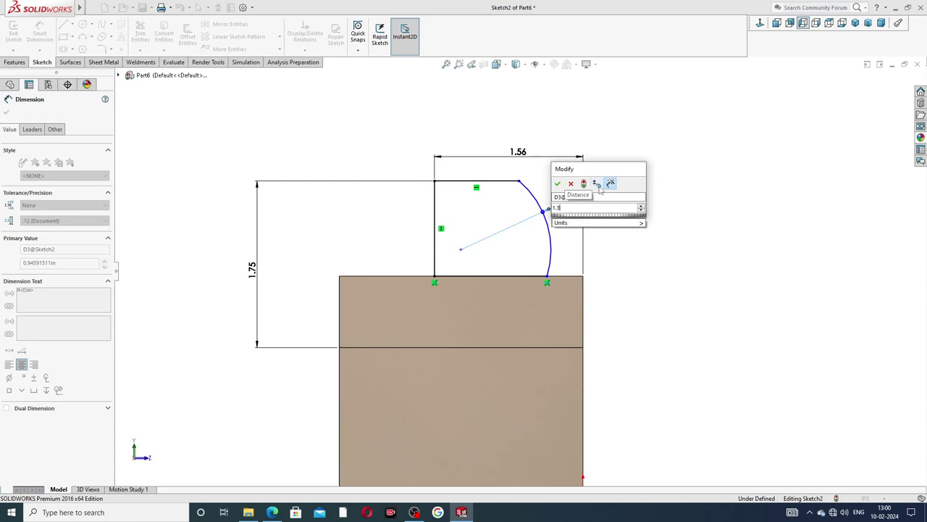
{"action": "type", "text": "8"}
{"action": "key", "text": "Return"}
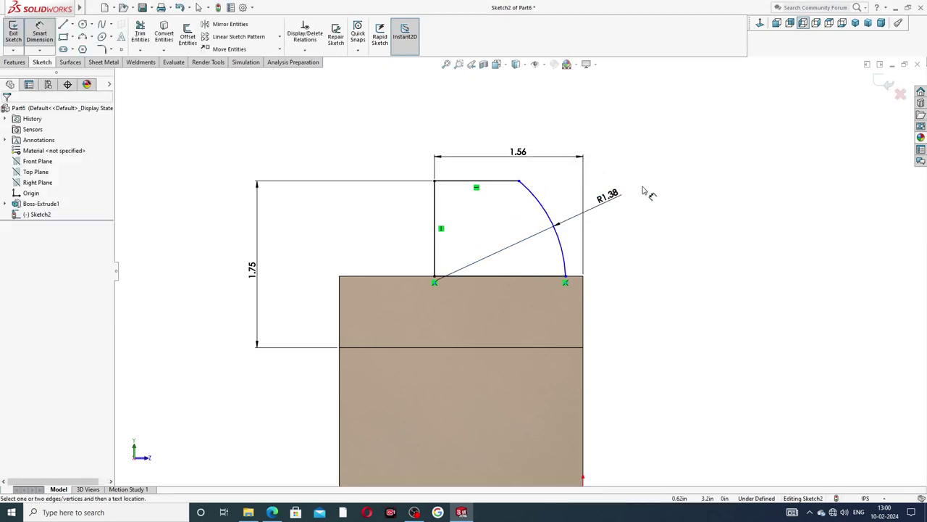
Step: Leave dimensioning and return to plain selection in the sketch
{"action": "right_click", "coordinate": [632, 157]}
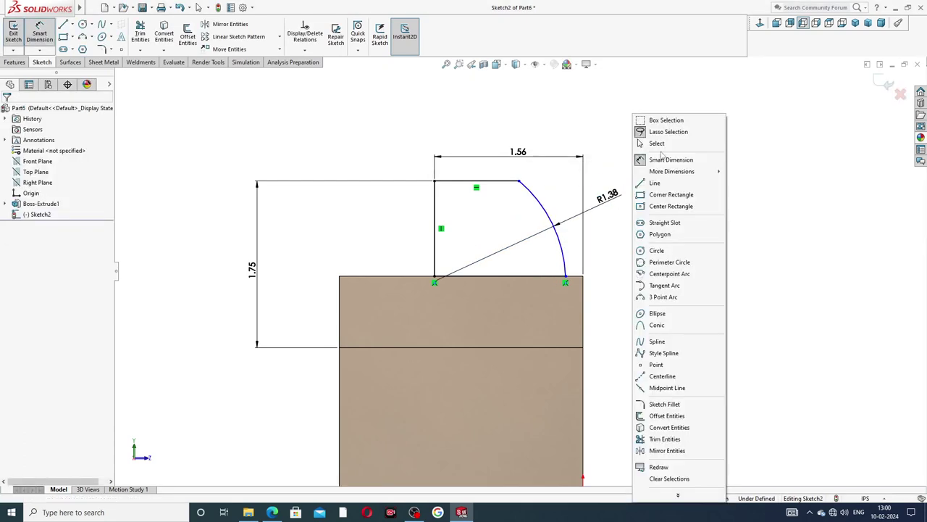
{"action": "left_click", "coordinate": [654, 183]}
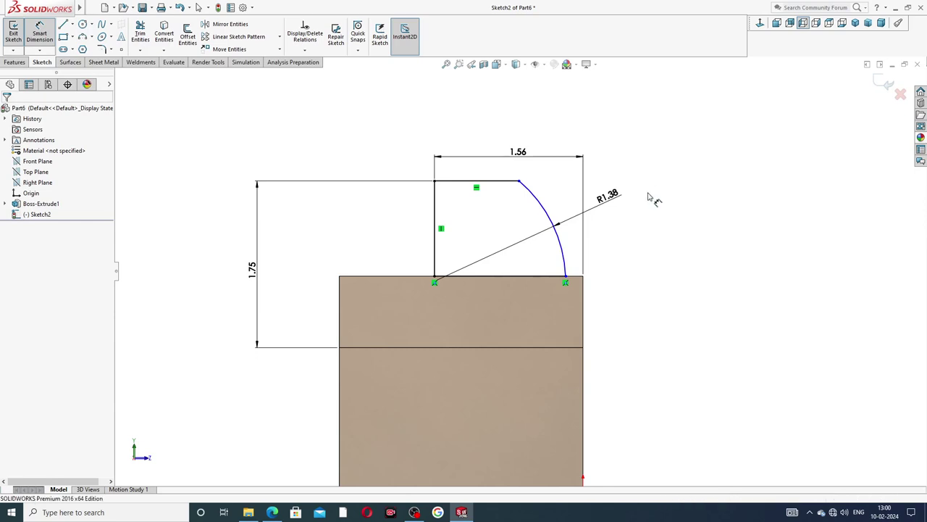
{"action": "scroll", "coordinate": [442, 281], "scroll_direction": "down", "scroll_amount": 3}
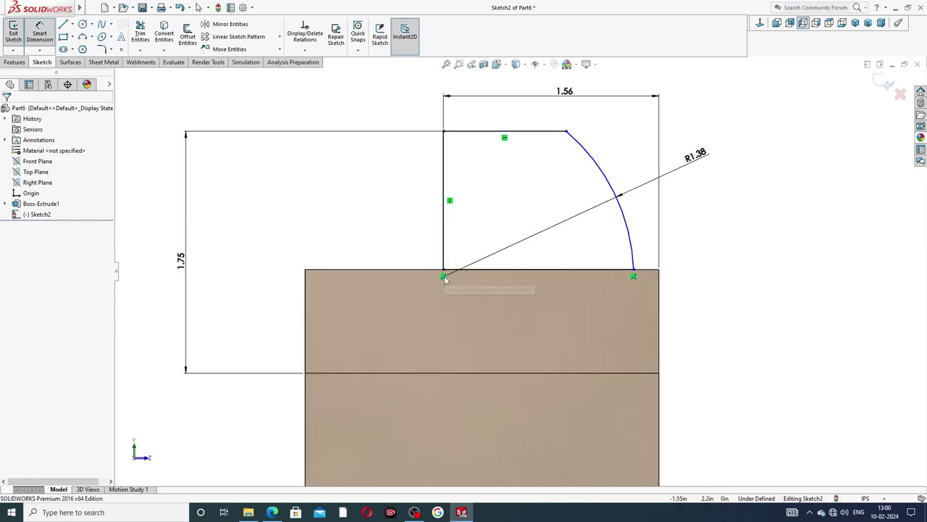
{"action": "left_click", "coordinate": [623, 207]}
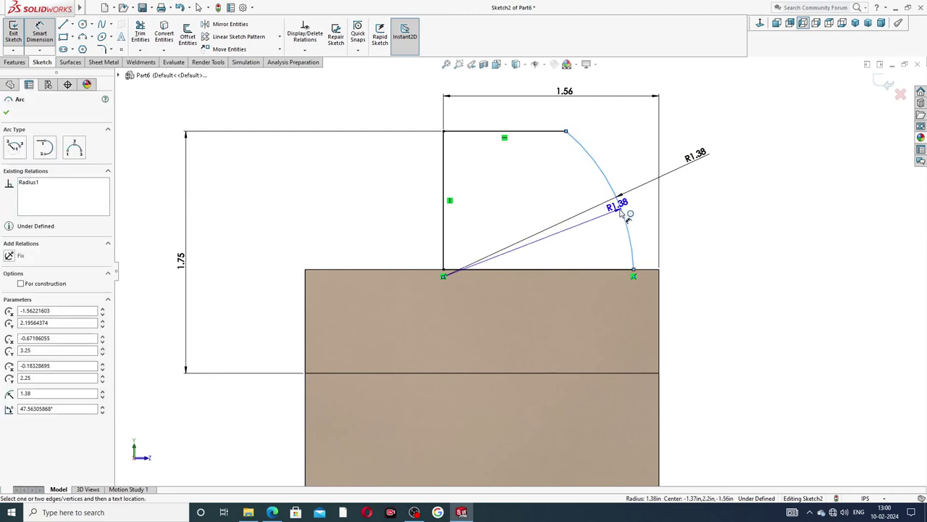
{"action": "key", "text": "Escape"}
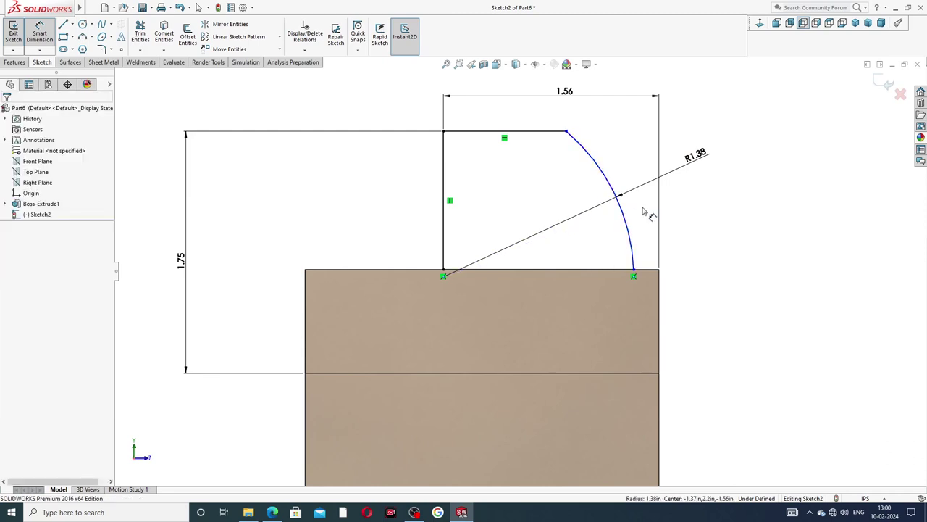
{"action": "right_click", "coordinate": [685, 206]}
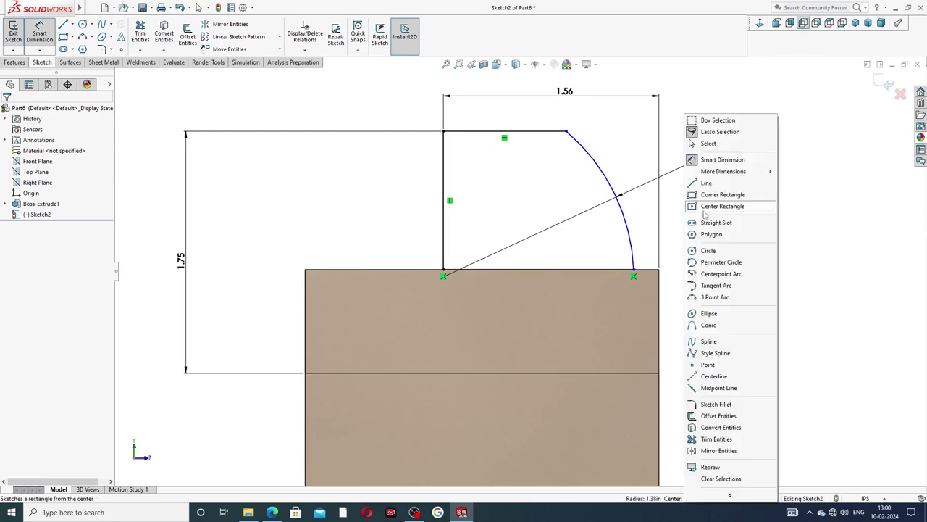
{"action": "left_click", "coordinate": [708, 143]}
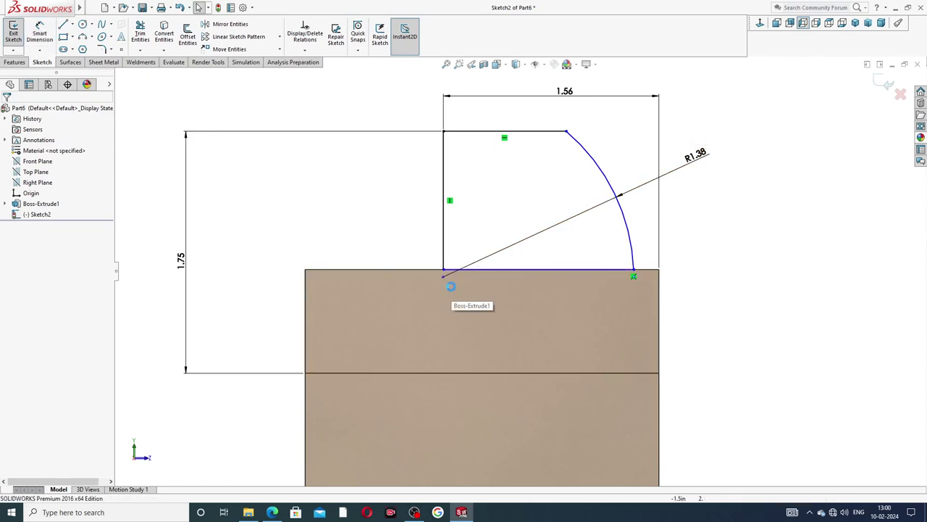
Step: Drag the arc centre left of the vertical side, reseat the arc end, and move the R1.38 label
{"action": "mouse_move", "coordinate": [443, 275]}
{"action": "left_mouse_down"}
{"action": "mouse_move", "coordinate": [420, 266]}
{"action": "mouse_move", "coordinate": [420, 252]}
{"action": "mouse_move", "coordinate": [430, 295]}
{"action": "mouse_move", "coordinate": [419, 244]}
{"action": "mouse_move", "coordinate": [420, 274]}
{"action": "left_mouse_up"}
{"action": "left_click", "coordinate": [682, 290]}
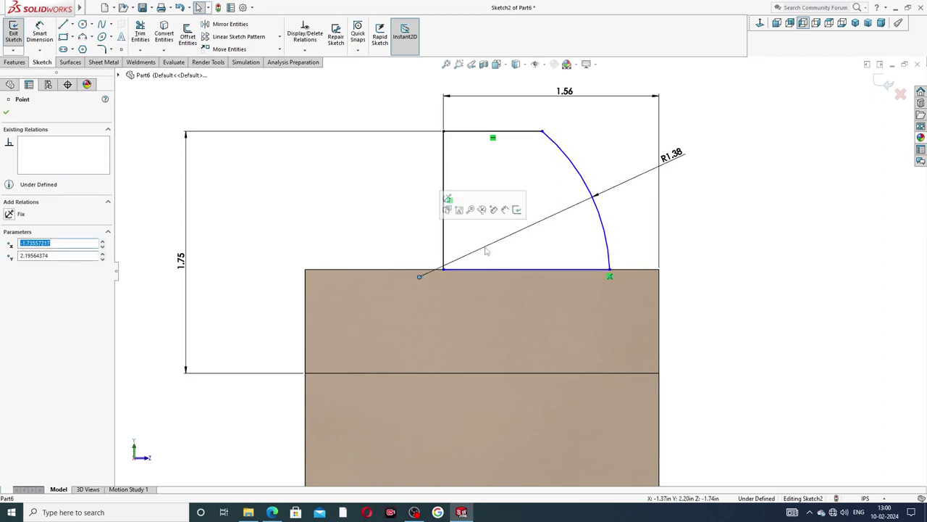
{"action": "left_click", "coordinate": [710, 223]}
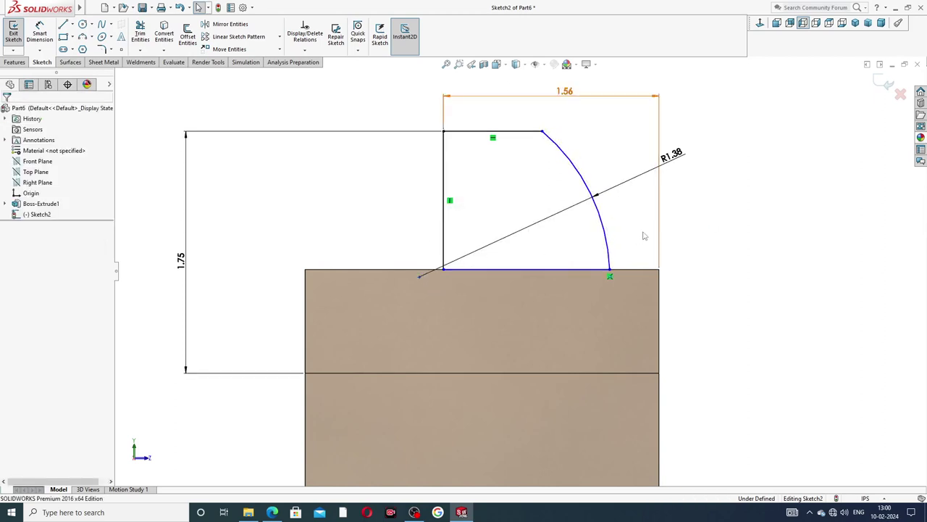
{"action": "left_click", "coordinate": [600, 214]}
{"action": "left_click_drag", "start_coordinate": [590, 221], "coordinate": [614, 239]}
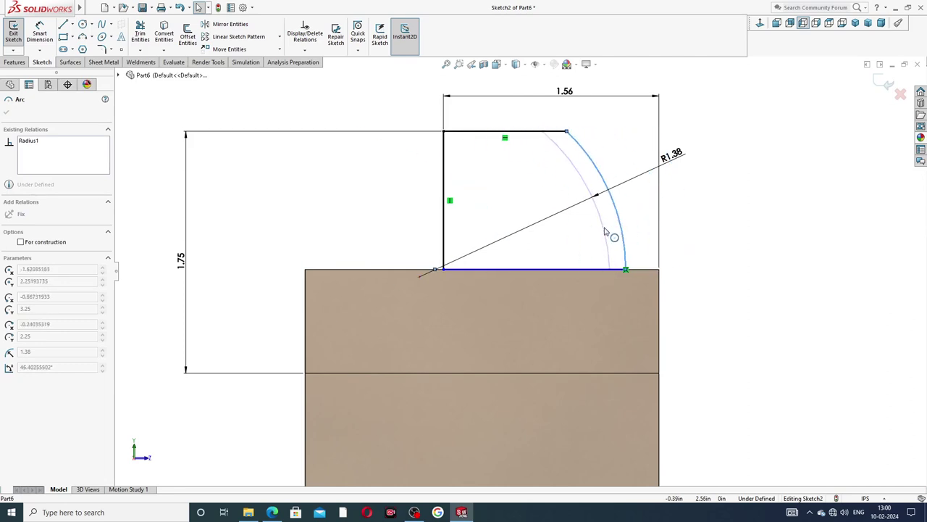
{"action": "left_click", "coordinate": [711, 241]}
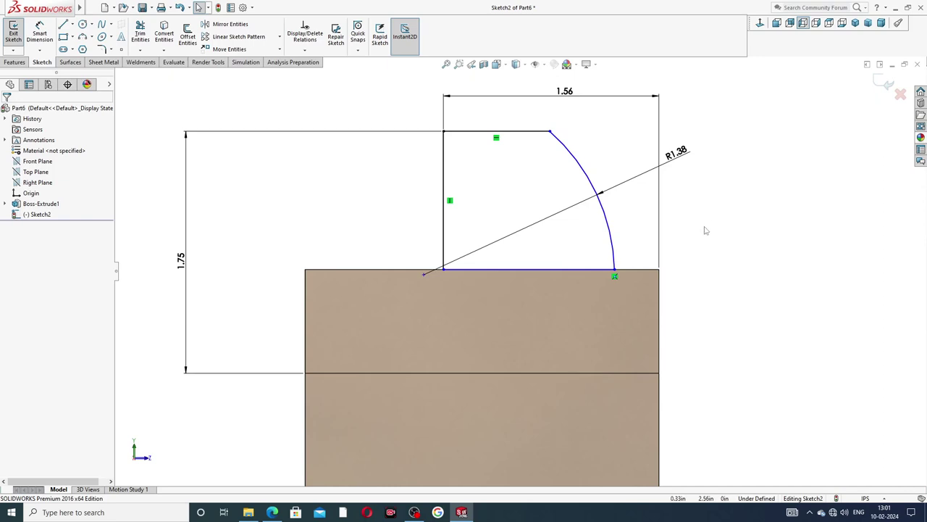
{"action": "left_click_drag", "start_coordinate": [673, 154], "coordinate": [687, 133]}
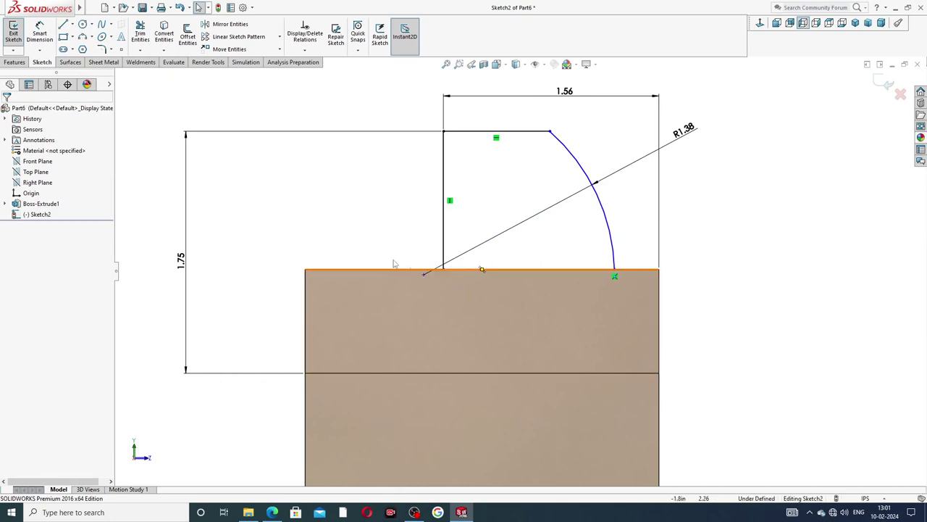
Step: Dimension the arc centre 0.13 from the vertical side line
{"action": "left_click", "coordinate": [40, 34]}
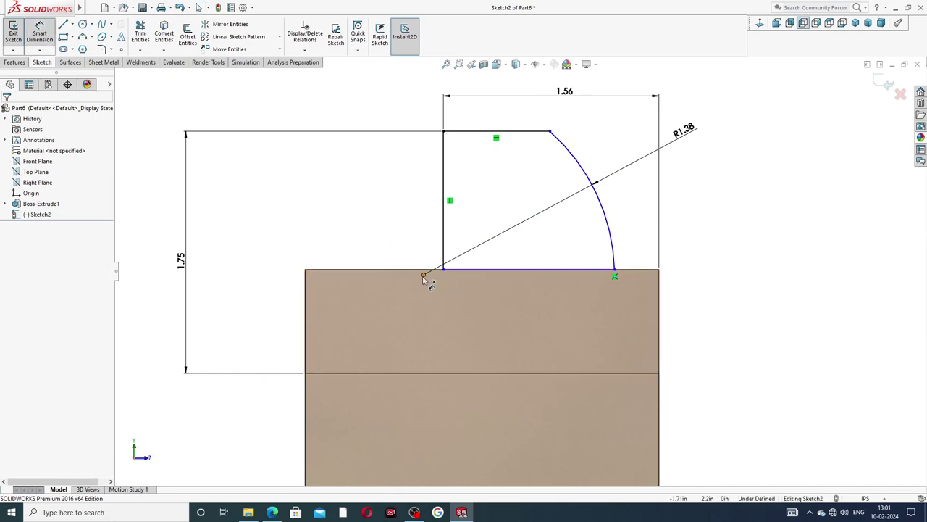
{"action": "left_click", "coordinate": [424, 276]}
{"action": "left_click", "coordinate": [443, 257]}
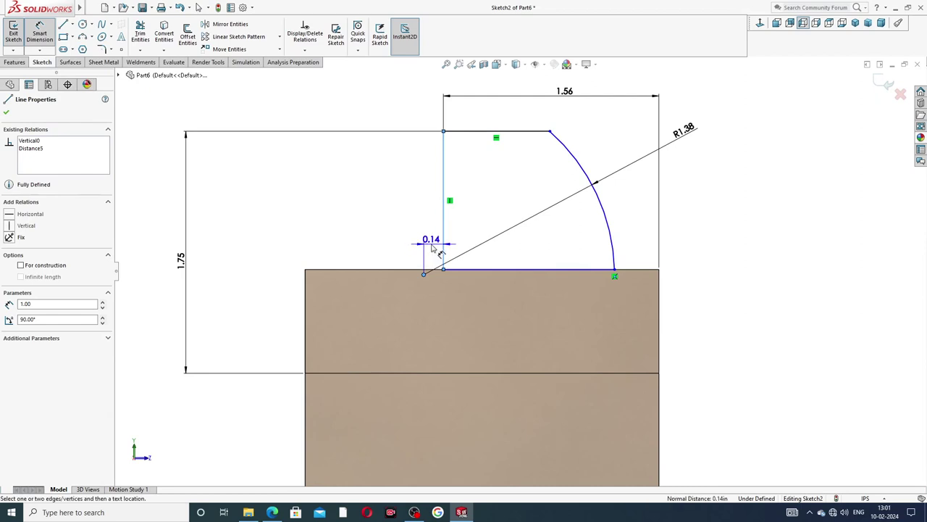
{"action": "left_click", "coordinate": [433, 249]}
{"action": "type", "text": ".13"}
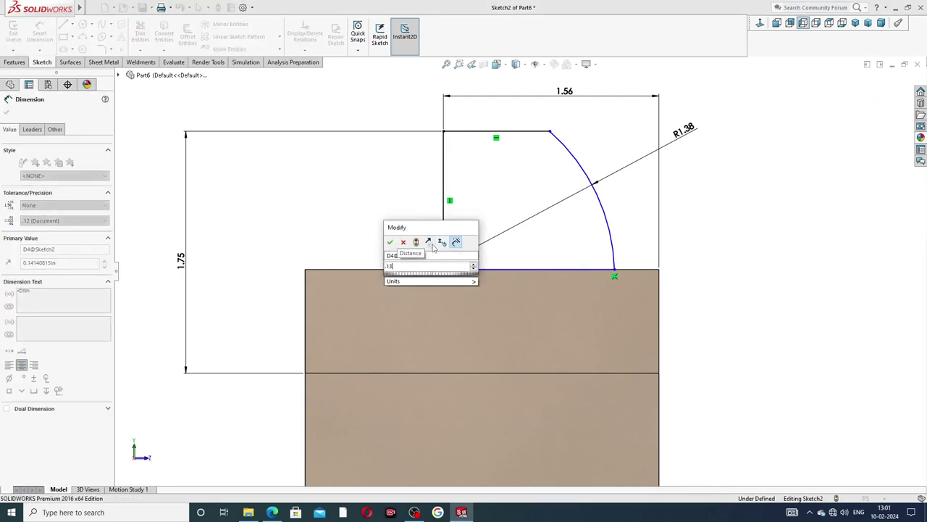
{"action": "key", "text": "Return"}
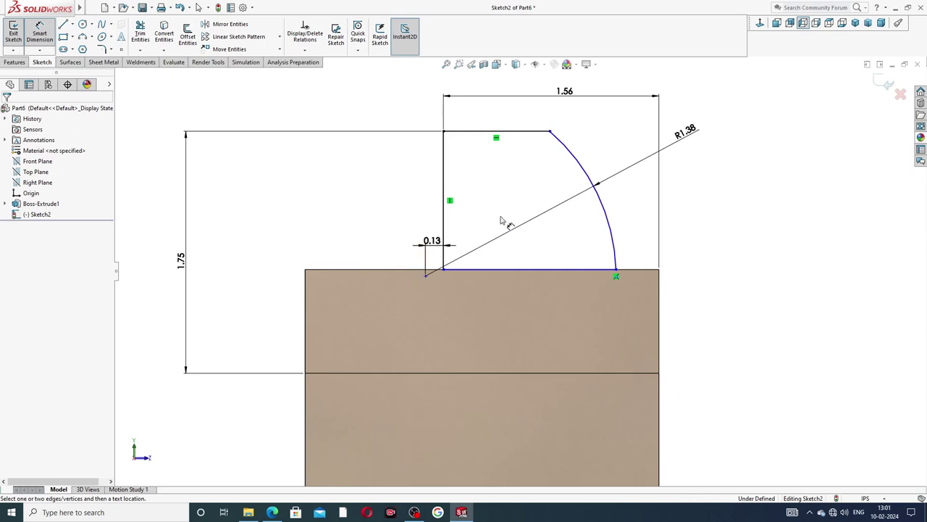
Step: Dimension the arc centre 1.19 below the top line and tidy both dimension labels
{"action": "left_click", "coordinate": [493, 132]}
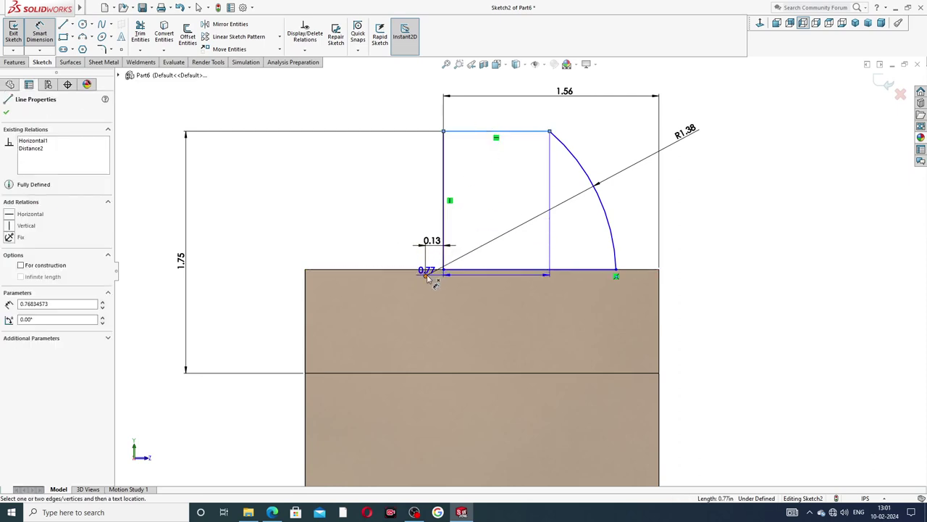
{"action": "left_click", "coordinate": [426, 275]}
{"action": "left_click", "coordinate": [292, 211]}
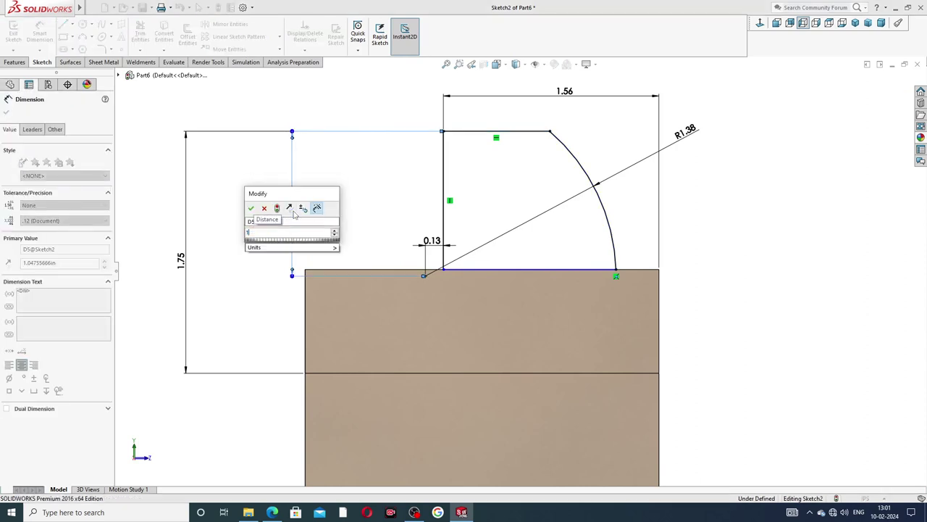
{"action": "key", "text": "Return"}
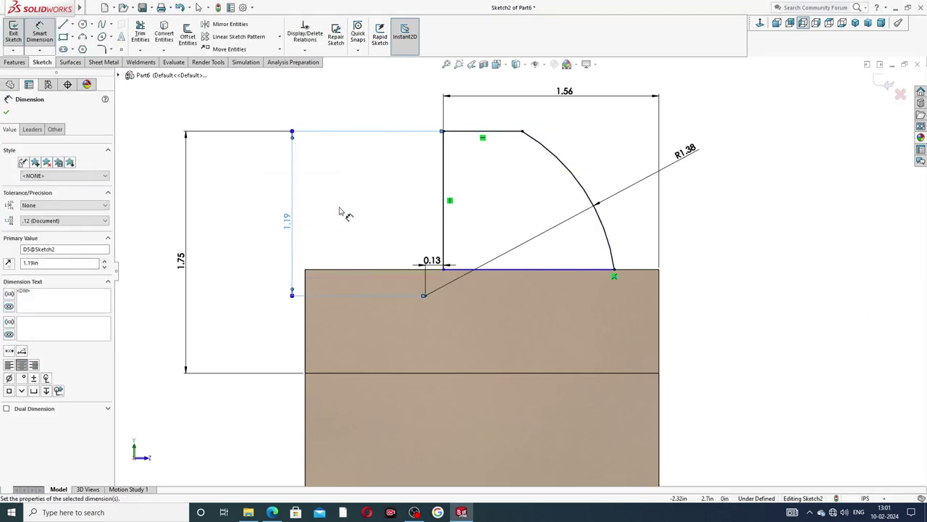
{"action": "left_click", "coordinate": [349, 209]}
{"action": "left_click_drag", "start_coordinate": [293, 227], "coordinate": [272, 226]}
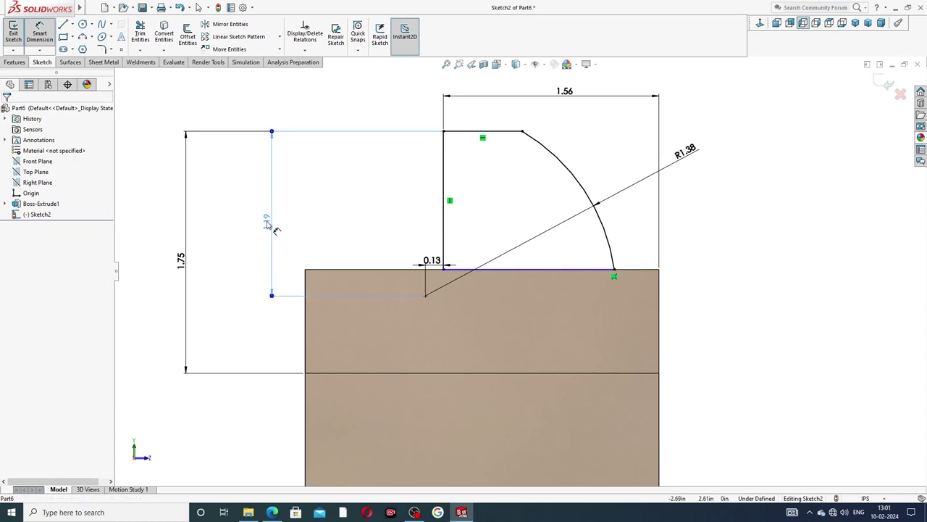
{"action": "right_click", "coordinate": [740, 172]}
{"action": "left_click", "coordinate": [760, 144]}
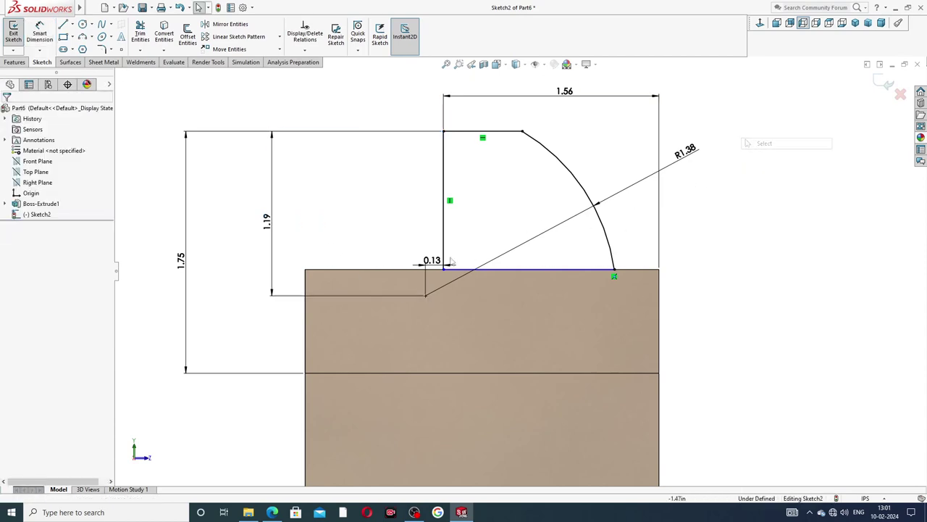
{"action": "left_click_drag", "start_coordinate": [432, 260], "coordinate": [403, 234]}
{"action": "left_click", "coordinate": [739, 237]}
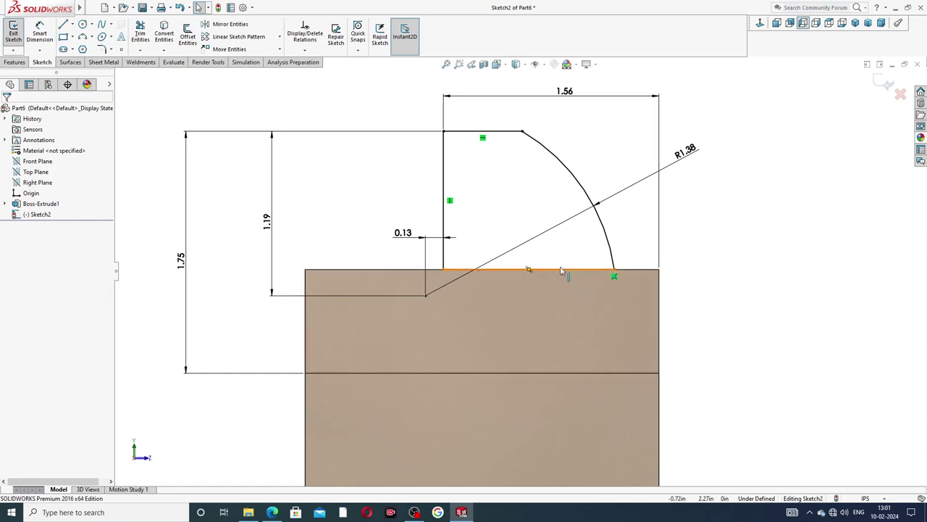
Step: Make the sketch's bottom line collinear with the block's top edge, then fit the view
{"action": "scroll", "coordinate": [536, 272], "scroll_direction": "down", "scroll_amount": 2}
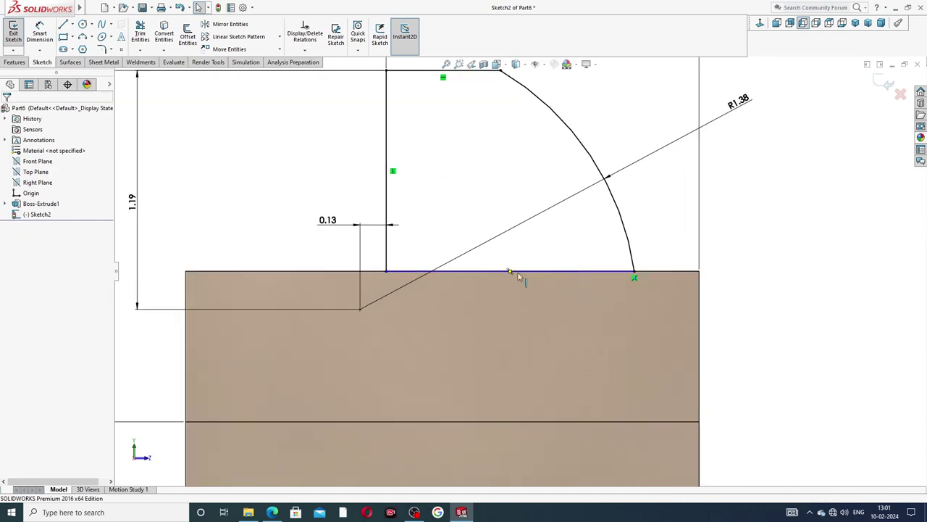
{"action": "left_click", "coordinate": [608, 271]}
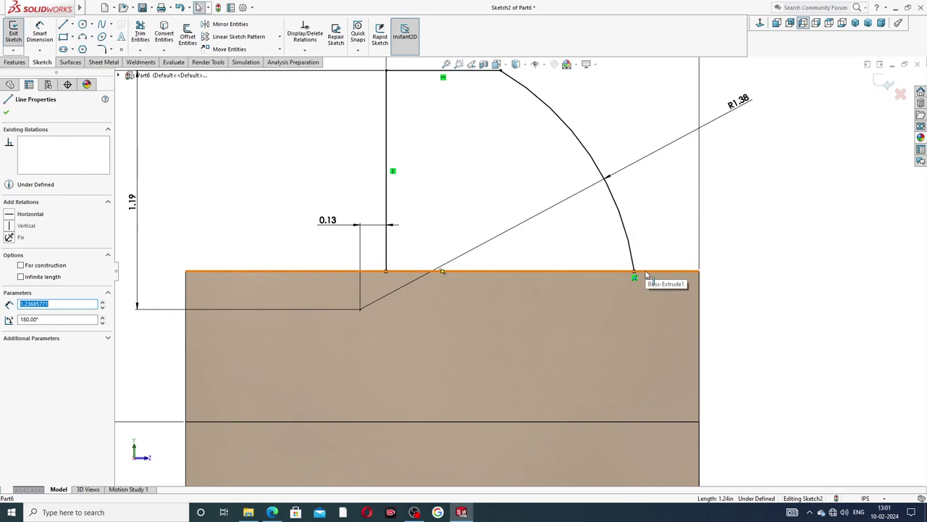
{"action": "left_click", "coordinate": [644, 272], "text": "ctrl"}
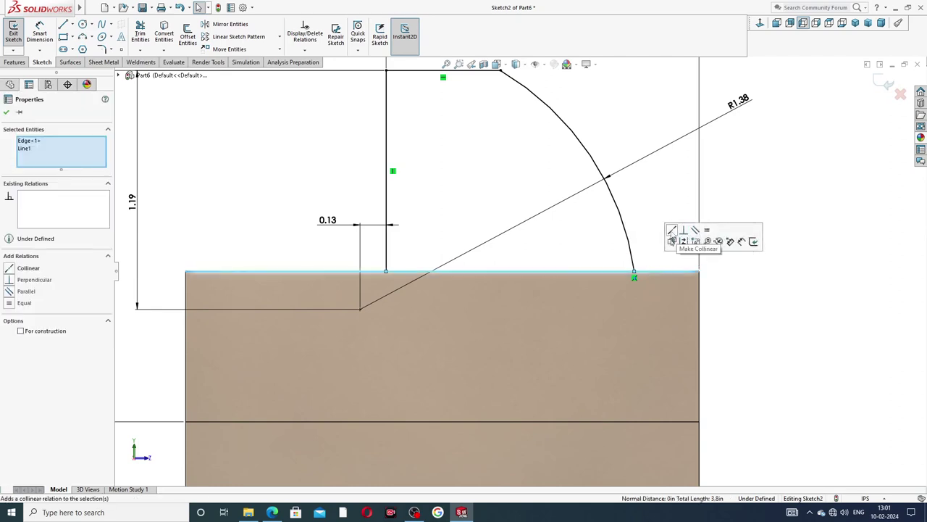
{"action": "left_click", "coordinate": [673, 240]}
{"action": "key", "text": "Escape"}
{"action": "key", "text": "z"}
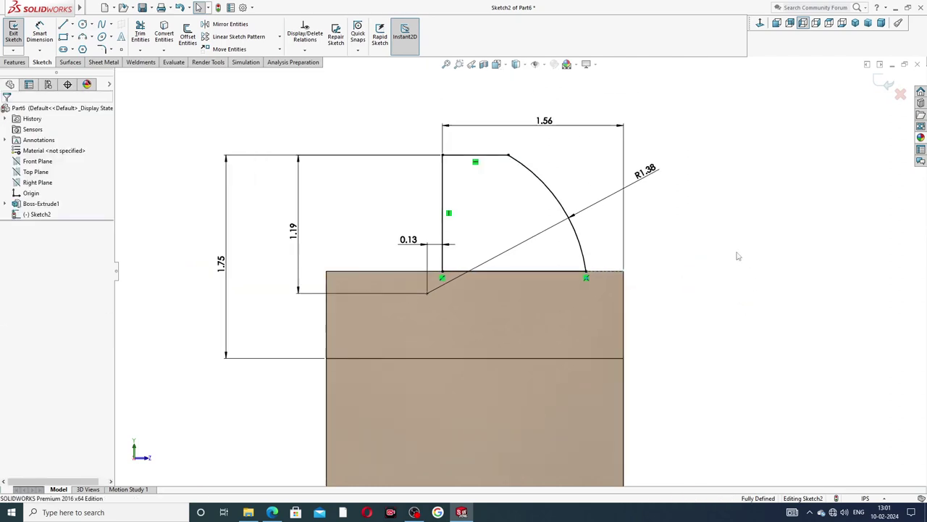
{"action": "key", "text": "z"}
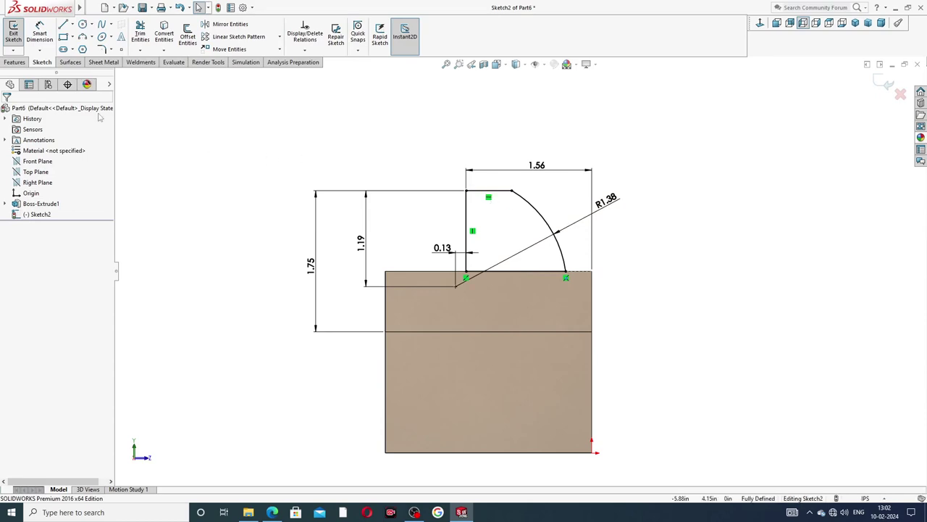
Step: Show the Features commands and switch to the Part-10 Sliding Jaw PDF in Edge
{"action": "left_click", "coordinate": [15, 62]}
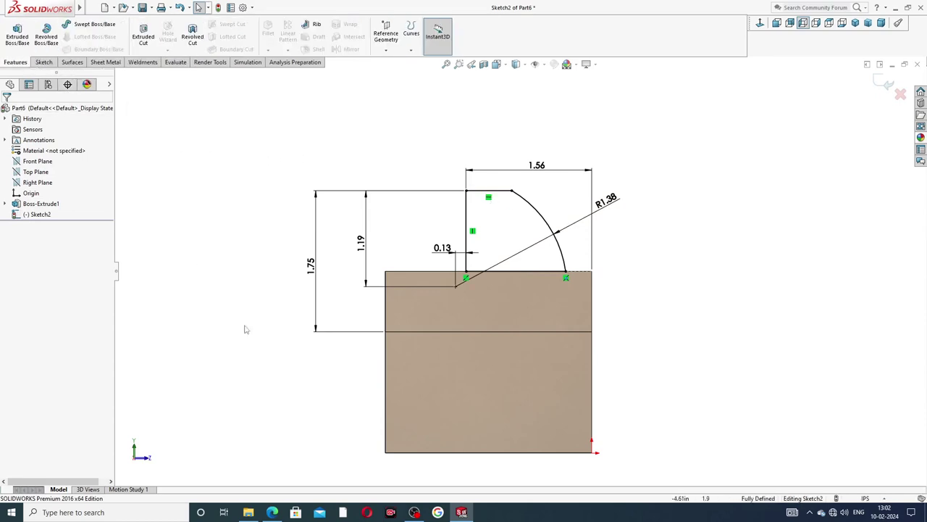
{"action": "left_click", "coordinate": [273, 513]}
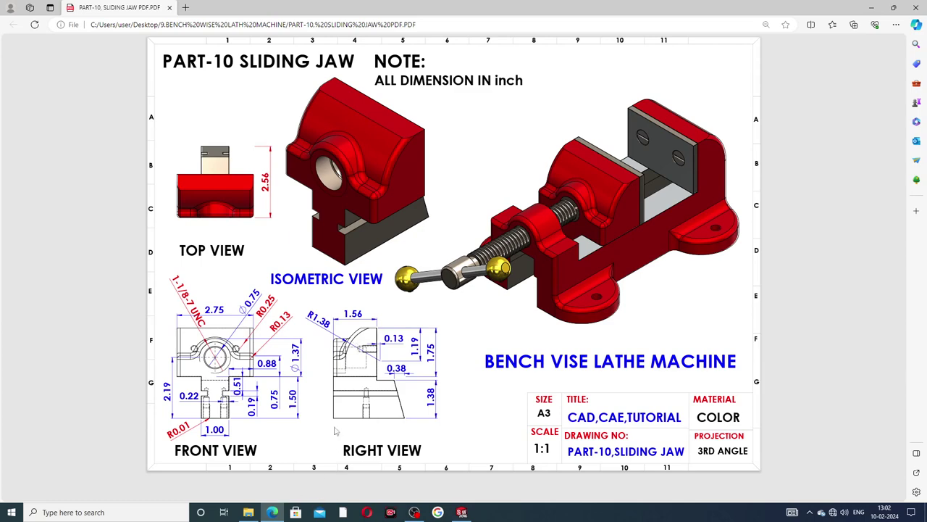
Step: Switch back to SOLIDWORKS and the fully defined Sketch2
{"action": "left_click", "coordinate": [461, 513]}
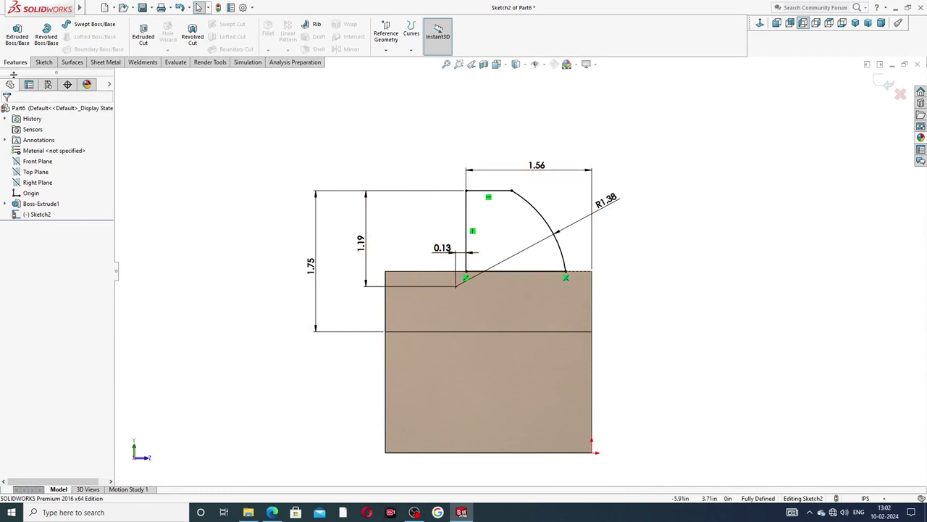
Step: Extrude Sketch2 Up To Surface at the block's end face, then view it isometrically
{"action": "left_click", "coordinate": [17, 36]}
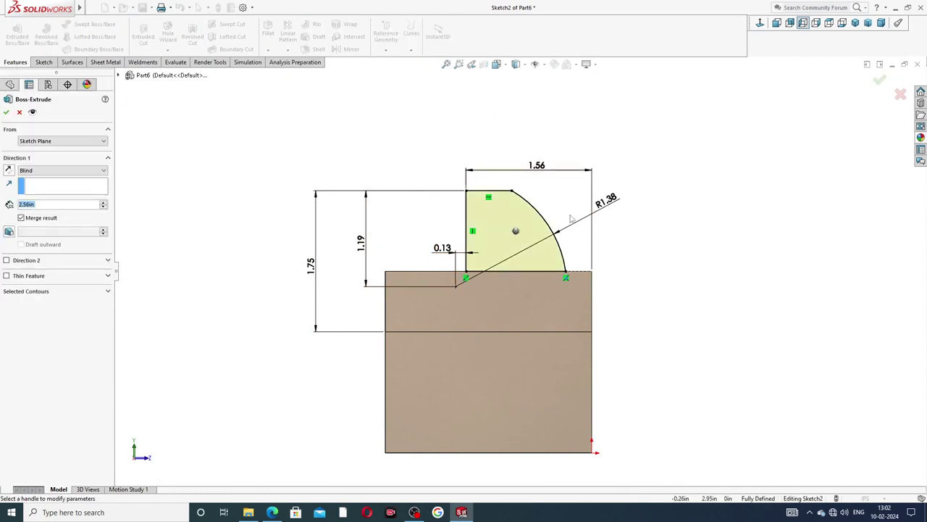
{"action": "left_click", "coordinate": [79, 170]}
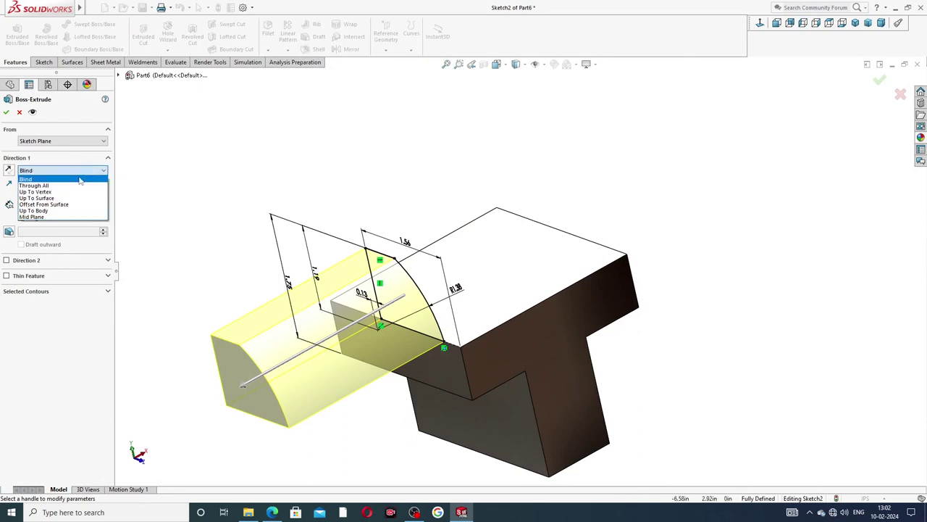
{"action": "left_click", "coordinate": [64, 199]}
{"action": "middle_click_drag", "start_coordinate": [737, 228], "coordinate": [770, 240]}
{"action": "left_click", "coordinate": [571, 250]}
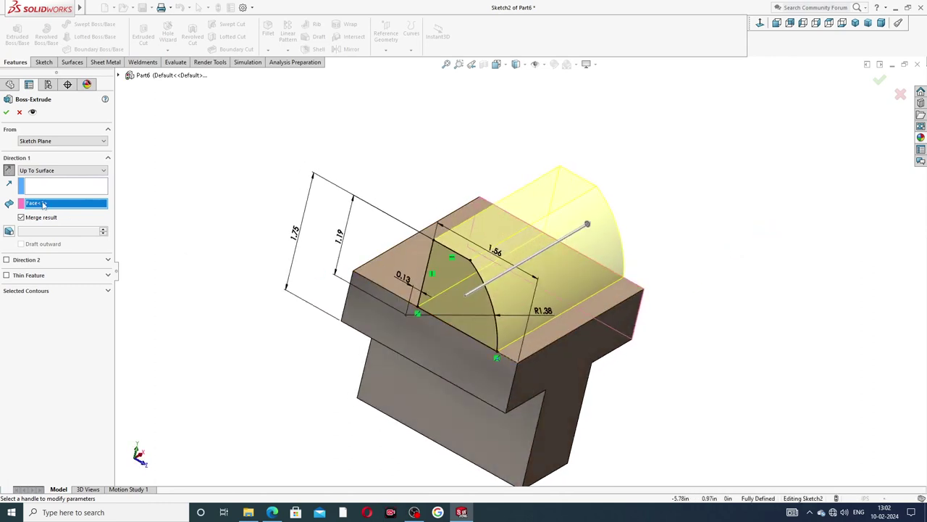
{"action": "left_click", "coordinate": [5, 112]}
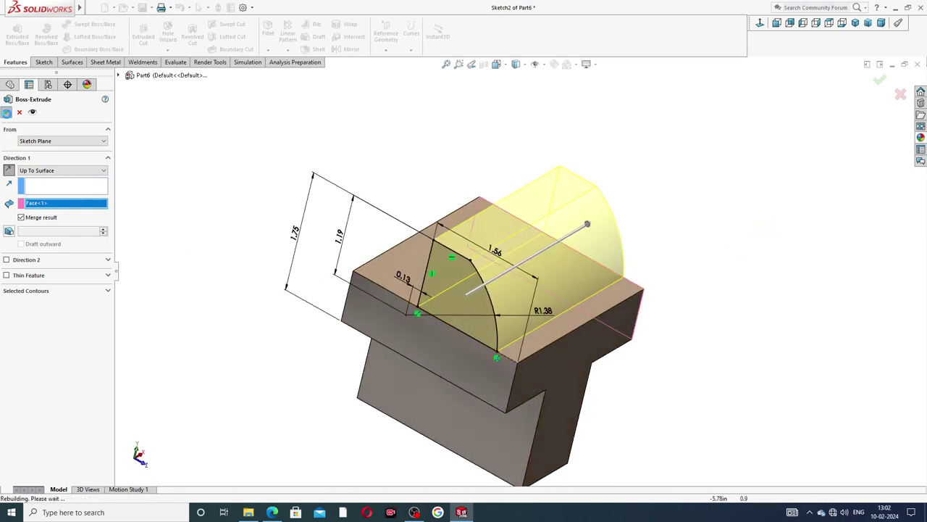
{"action": "middle_click_drag", "start_coordinate": [302, 181], "coordinate": [327, 150]}
{"action": "left_click", "coordinate": [855, 23]}
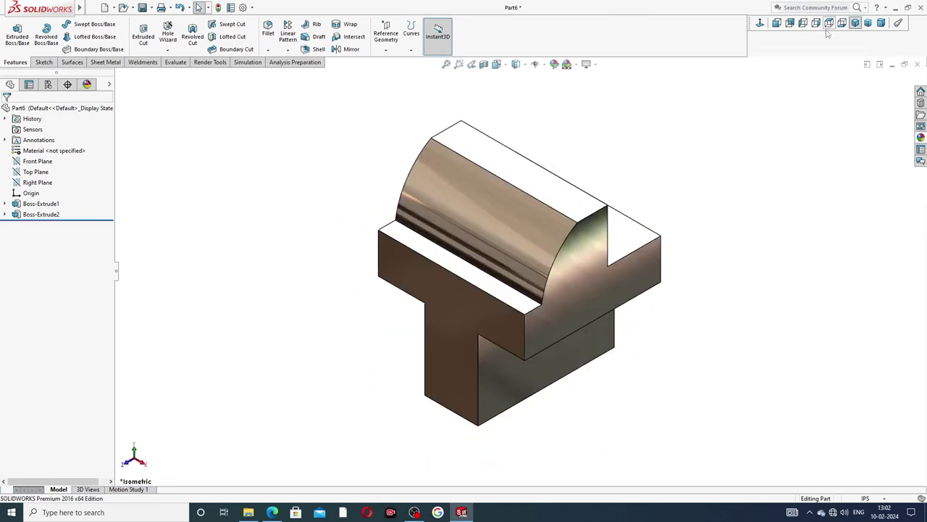
Step: Review the sliding jaw drawing, then open Sketch3 on the T-block's side face
{"action": "middle_click_drag", "start_coordinate": [797, 102], "coordinate": [704, 149]}
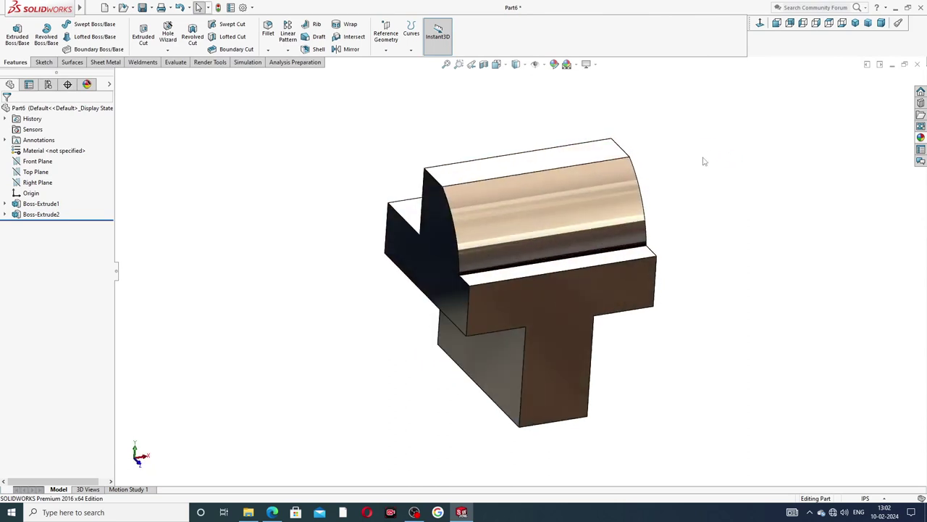
{"action": "middle_click_drag", "start_coordinate": [463, 196], "coordinate": [455, 193]}
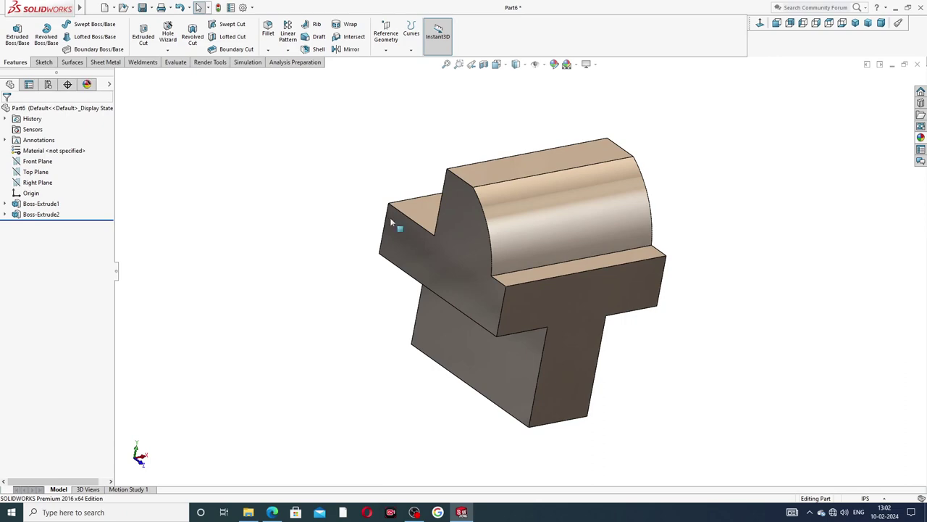
{"action": "left_click", "coordinate": [272, 512]}
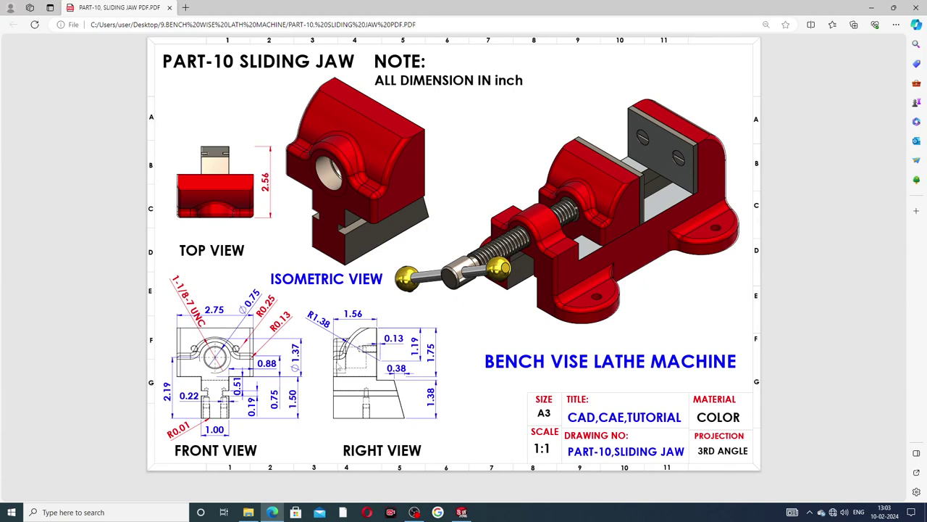
{"action": "left_click", "coordinate": [461, 512]}
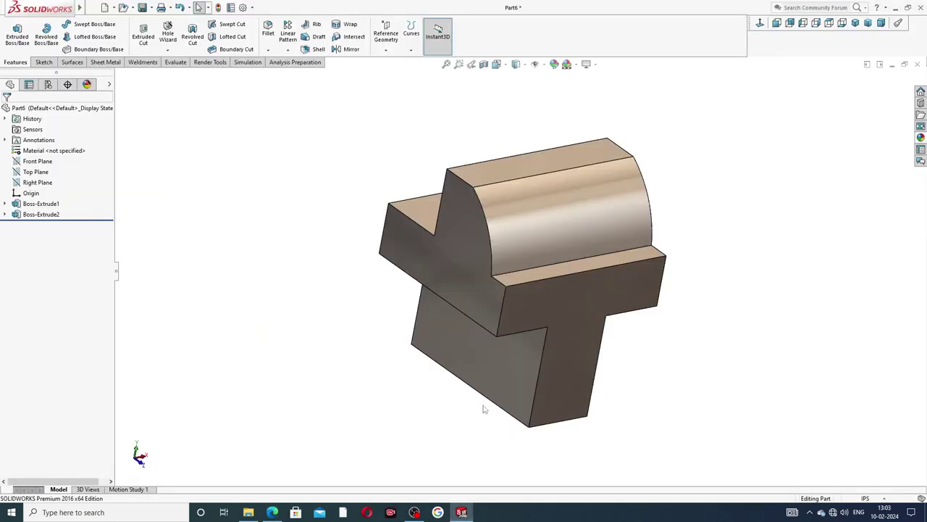
{"action": "left_click", "coordinate": [468, 242]}
{"action": "left_click", "coordinate": [518, 211]}
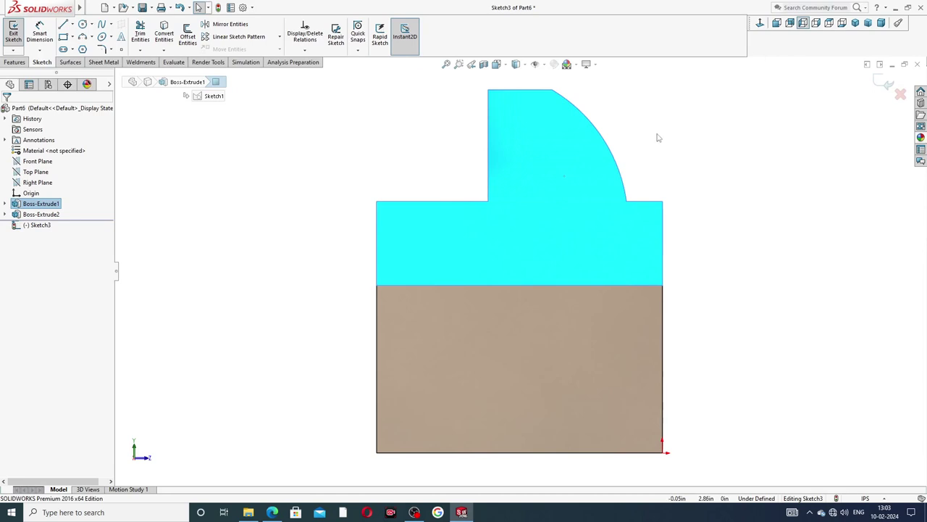
Step: Sketch three lines from the boss's inner corner: a vertical drop, a short horizontal step, and a slant to the bottom-left corner
{"action": "left_click", "coordinate": [63, 24]}
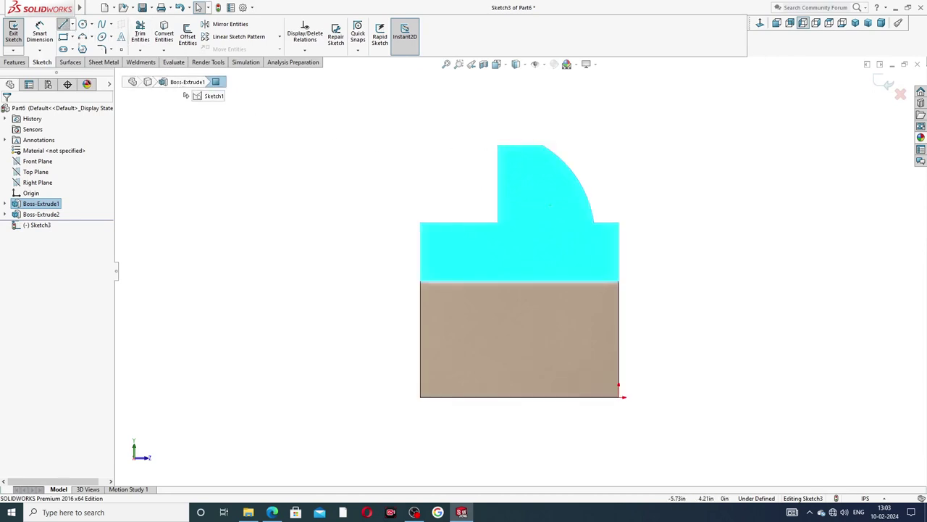
{"action": "left_click", "coordinate": [498, 223]}
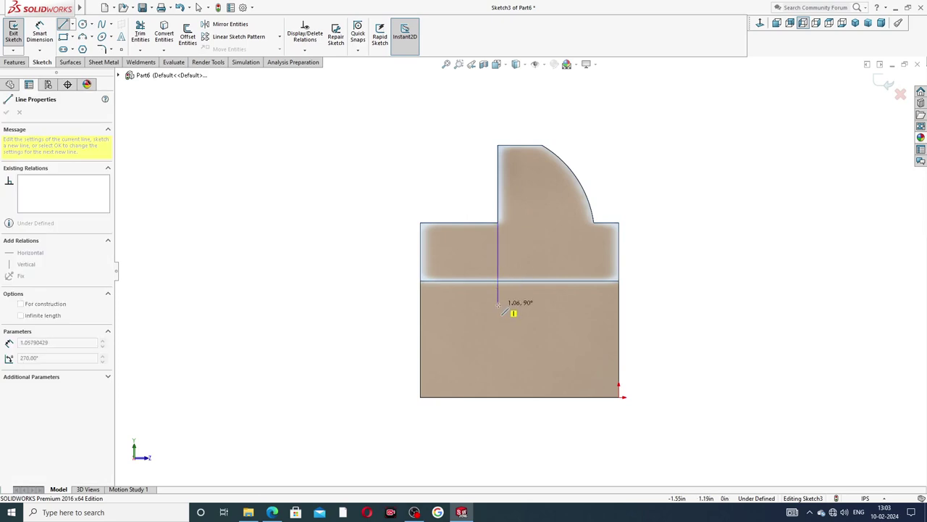
{"action": "left_click", "coordinate": [498, 304]}
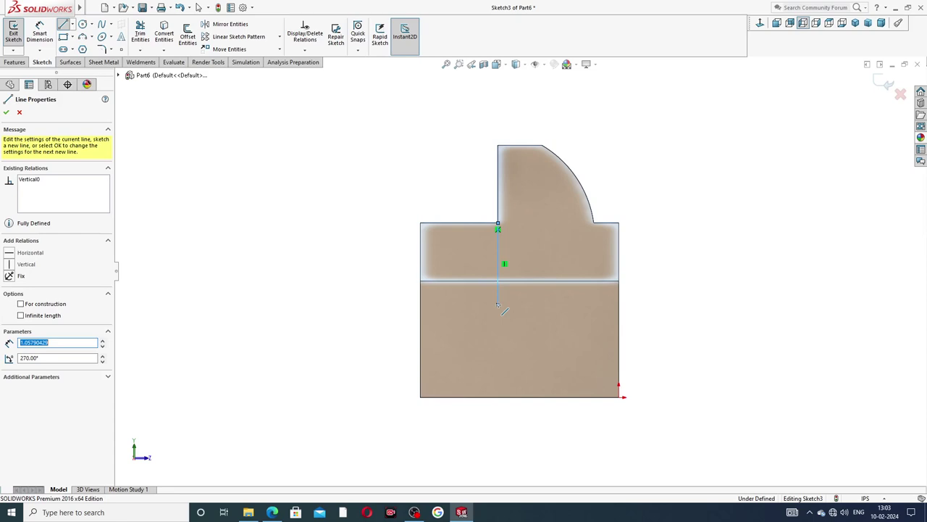
{"action": "left_click", "coordinate": [498, 305]}
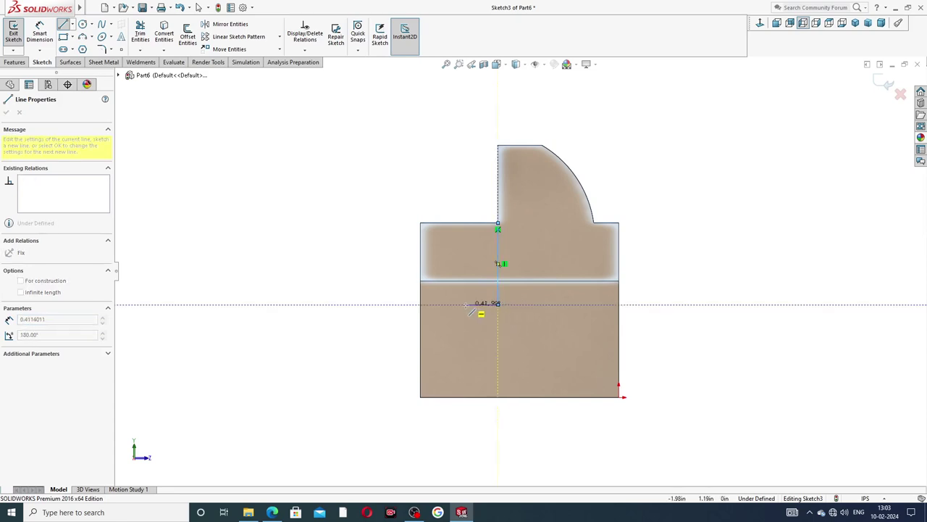
{"action": "left_click", "coordinate": [466, 304]}
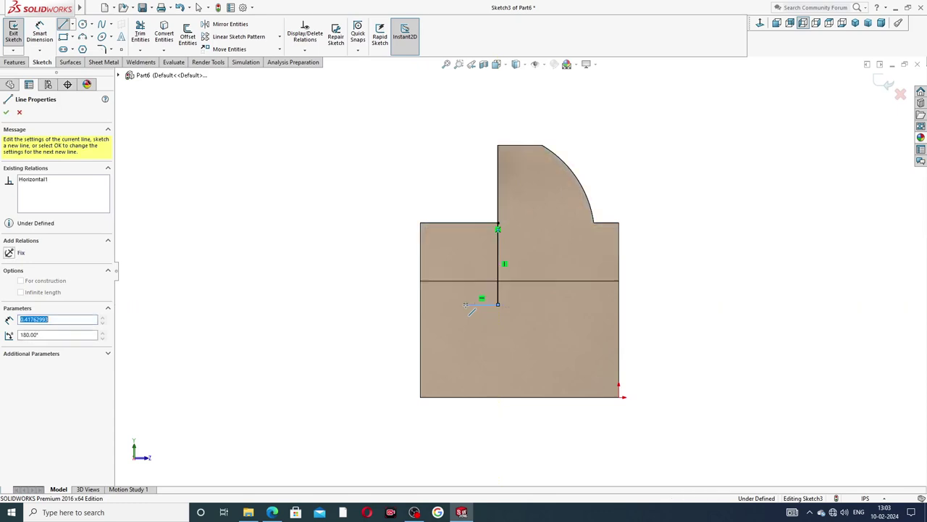
{"action": "left_click", "coordinate": [420, 397]}
{"action": "right_click", "coordinate": [377, 318]}
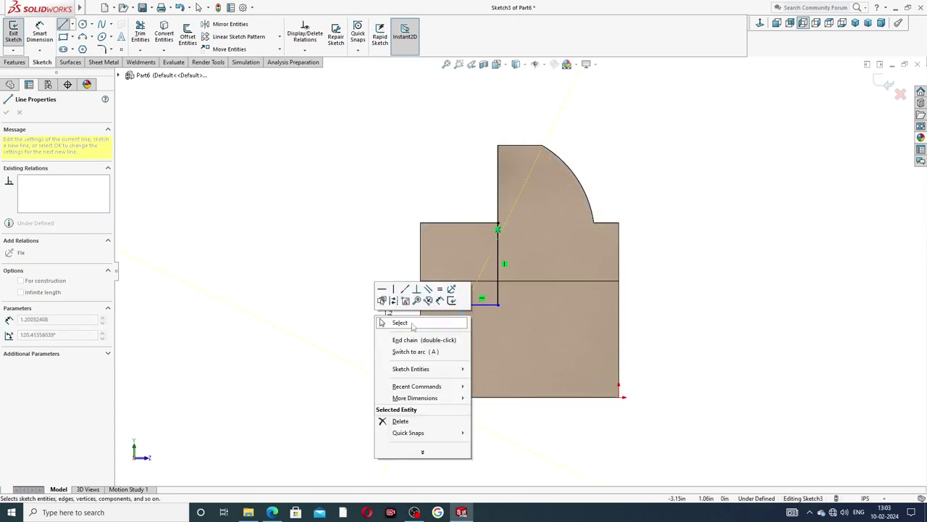
{"action": "left_click", "coordinate": [400, 322]}
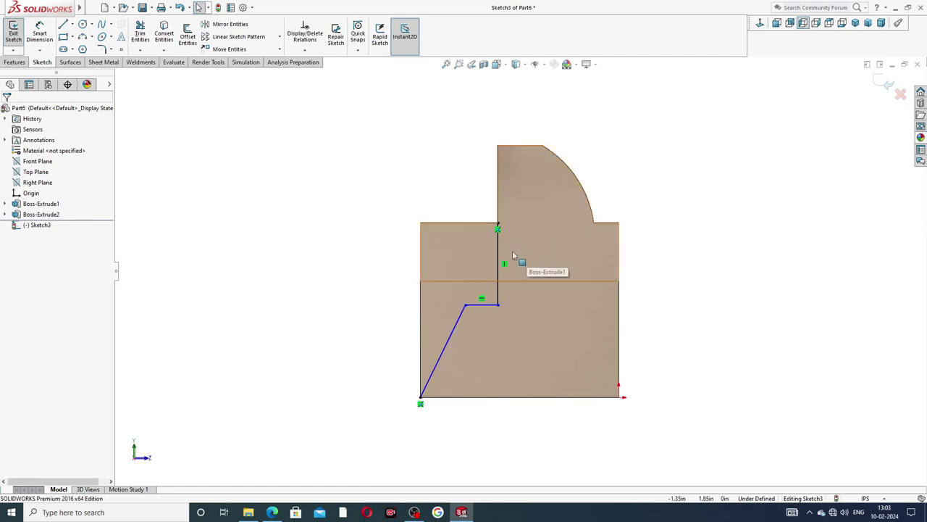
{"action": "left_click", "coordinate": [51, 37]}
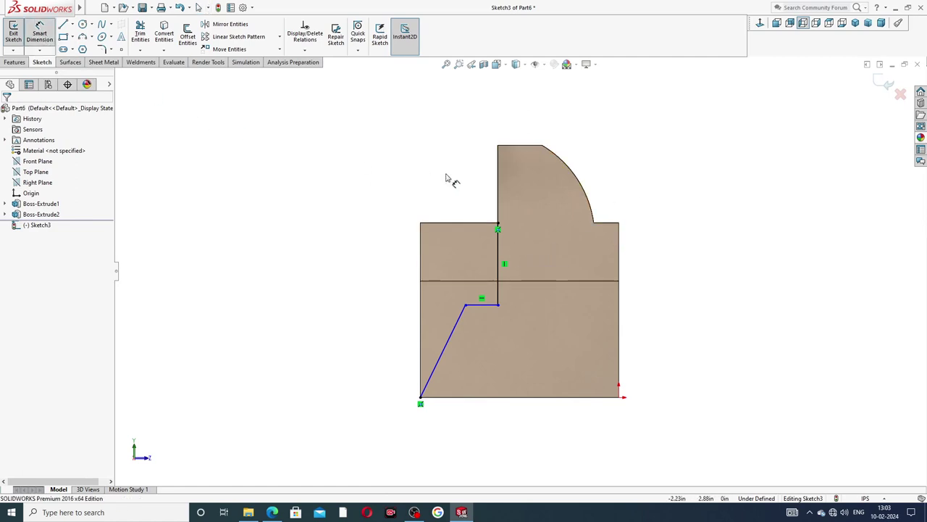
Step: Dimension the slanted line's top point 0.38 in from the block's left edge
{"action": "left_click", "coordinate": [465, 306]}
{"action": "left_click", "coordinate": [421, 312]}
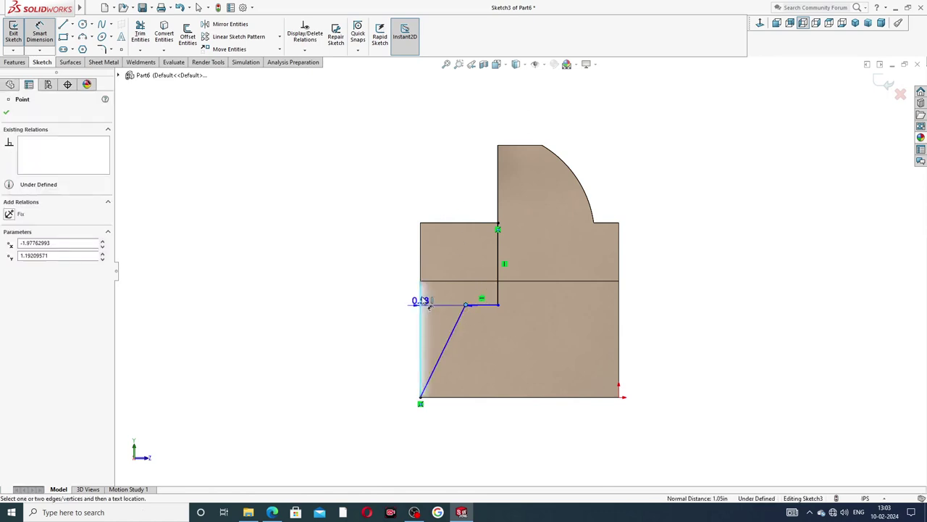
{"action": "left_click", "coordinate": [443, 197]}
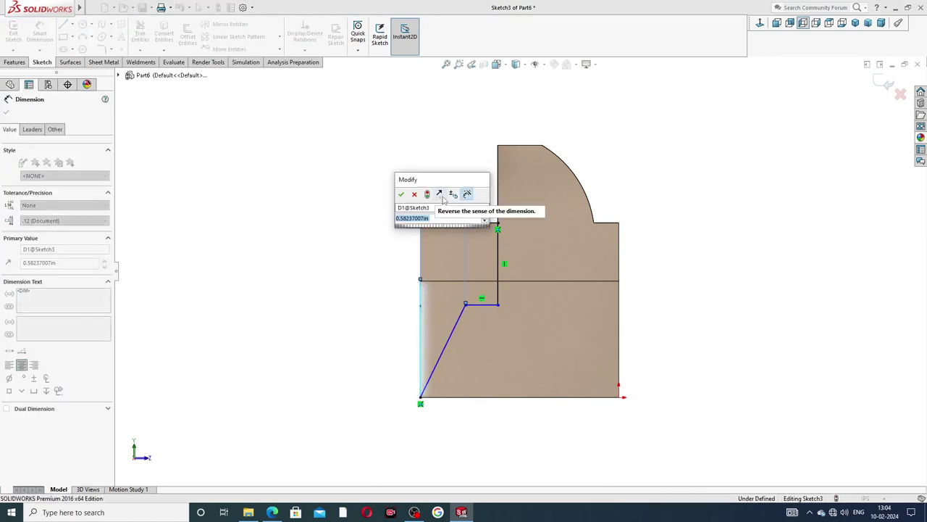
{"action": "type", "text": "0.38"}
{"action": "key", "text": "Return"}
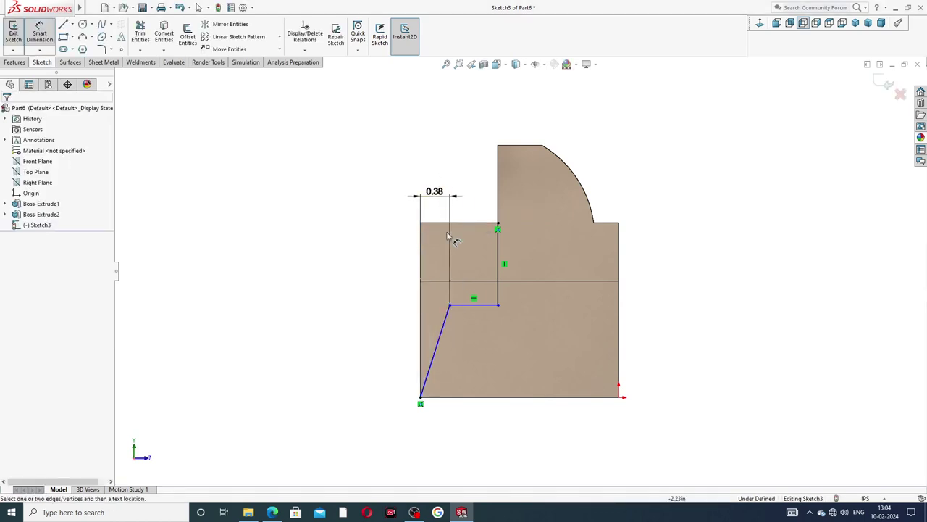
Step: Dimension that point 1.24 above the bottom edge, then bring up the sliding jaw drawing PDF
{"action": "left_click", "coordinate": [450, 305]}
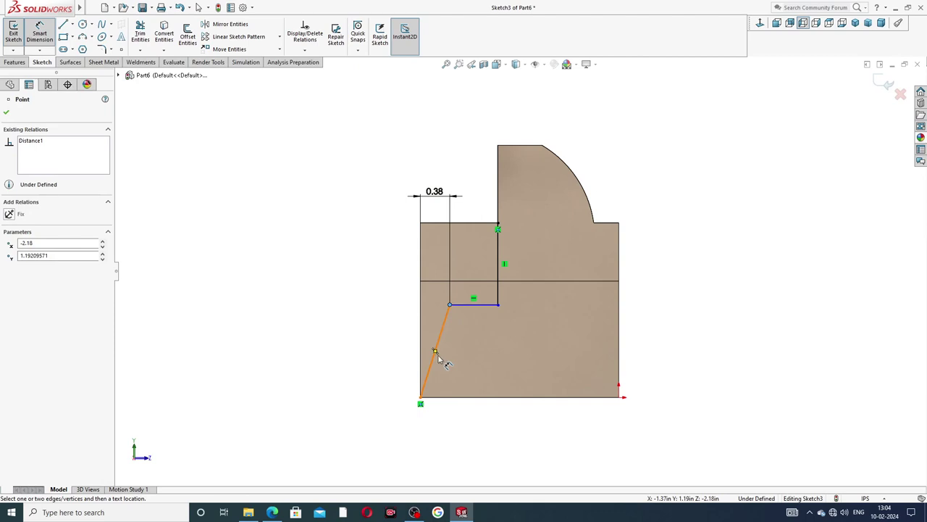
{"action": "left_click", "coordinate": [439, 397]}
{"action": "left_click", "coordinate": [395, 362]}
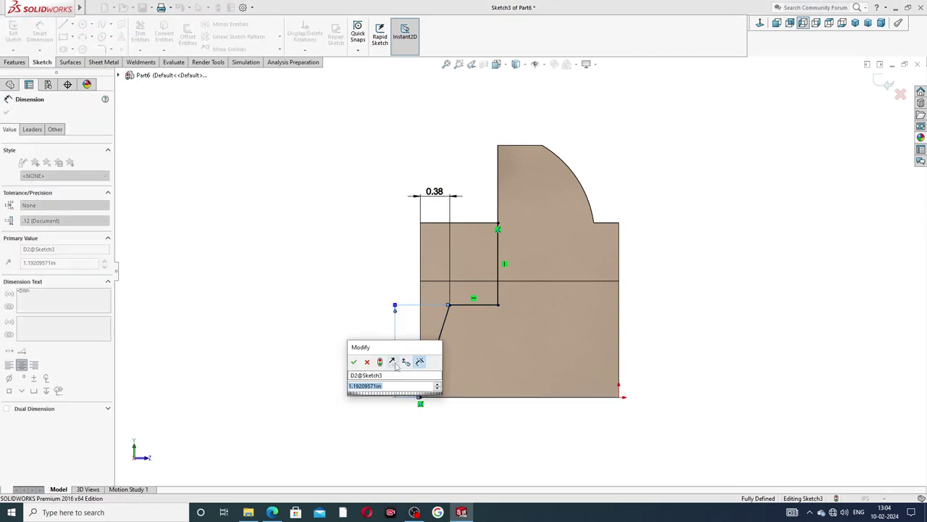
{"action": "type", "text": "1."}
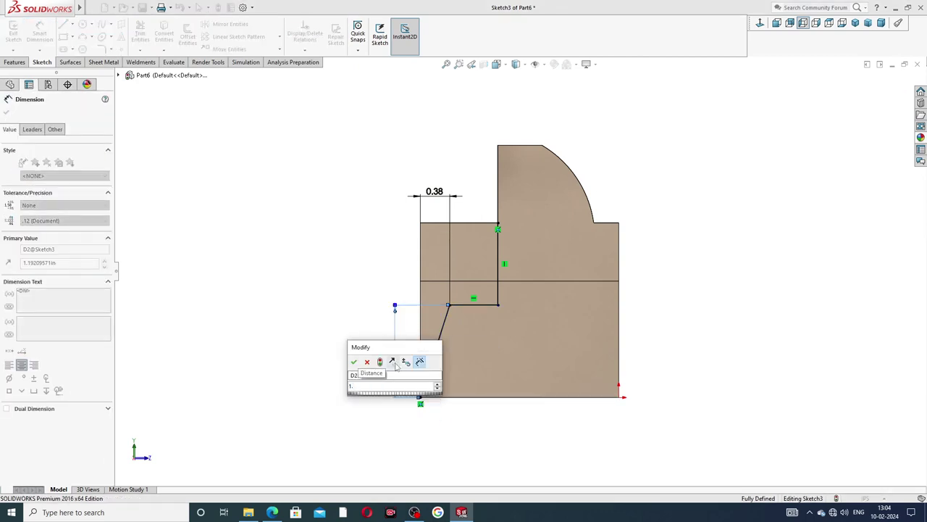
{"action": "type", "text": "24"}
{"action": "key", "text": "Return"}
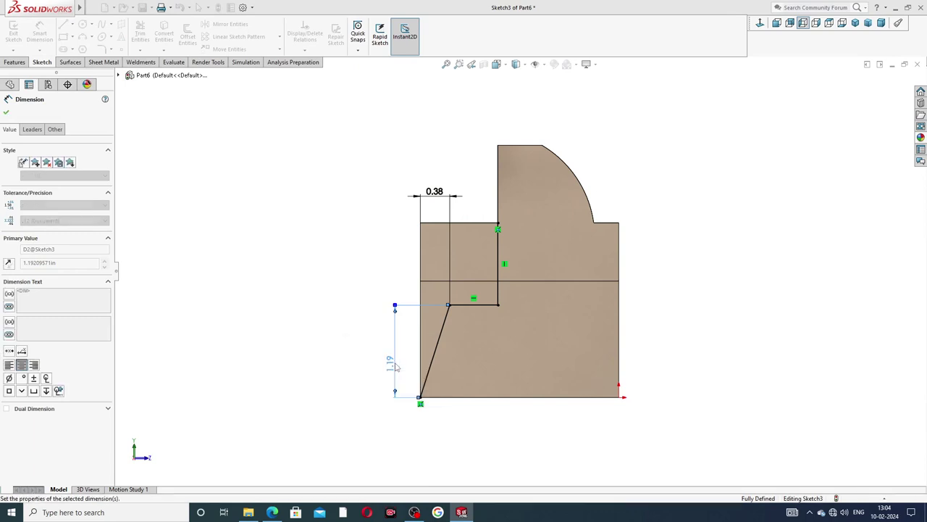
{"action": "left_click", "coordinate": [376, 344]}
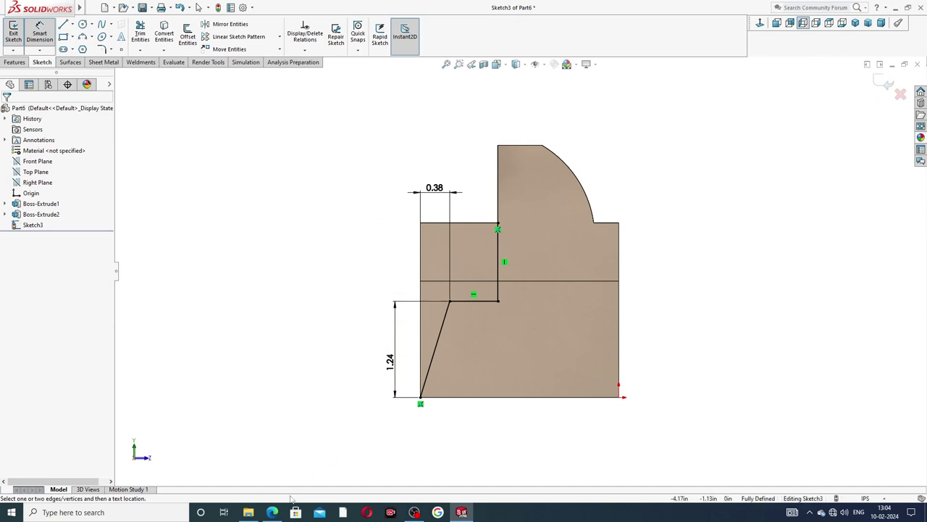
{"action": "left_click", "coordinate": [273, 512]}
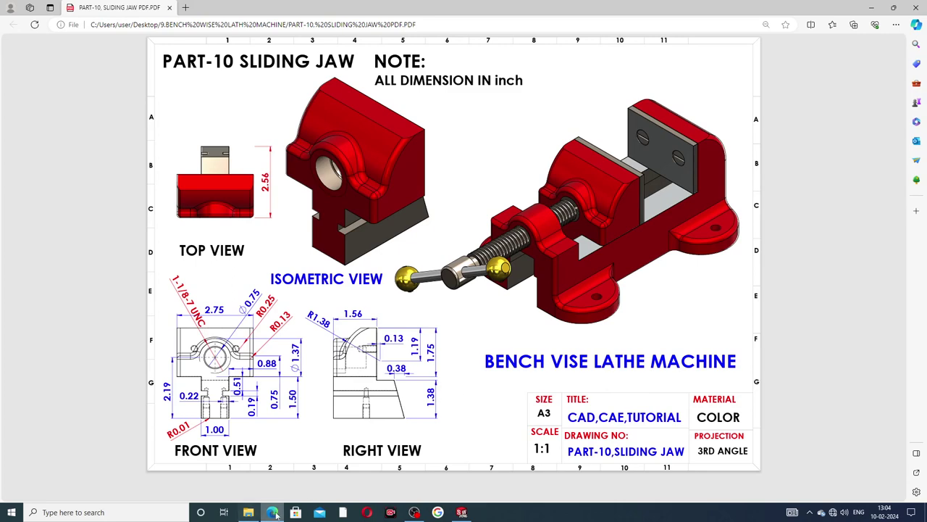
Step: Change the sketch's 1.24 height dimension to 1.38
{"action": "key", "text": "alt+Tab"}
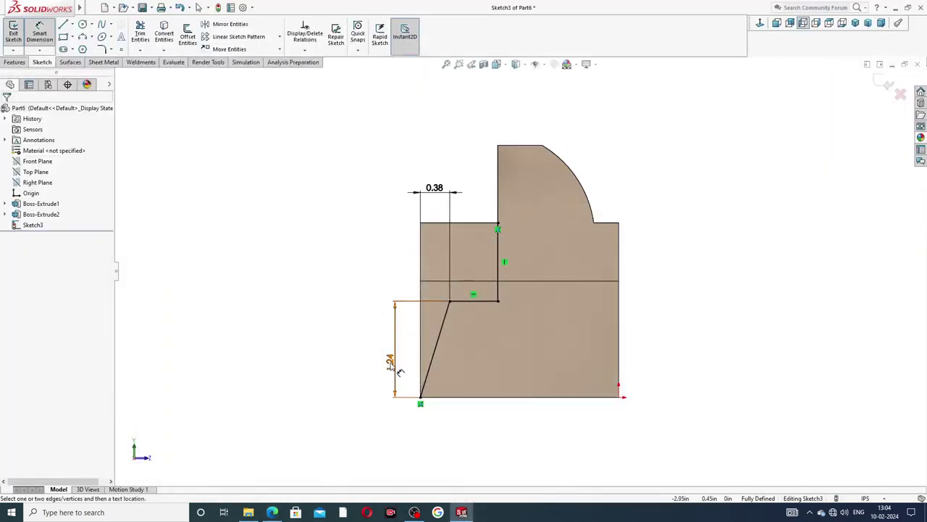
{"action": "double_click", "coordinate": [390, 366]}
{"action": "type", "text": "1.38"}
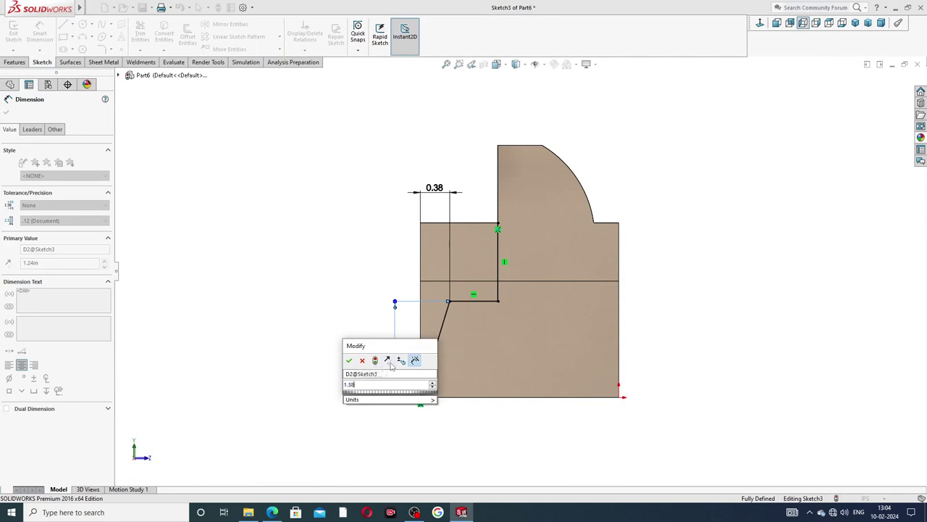
{"action": "key", "text": "Return"}
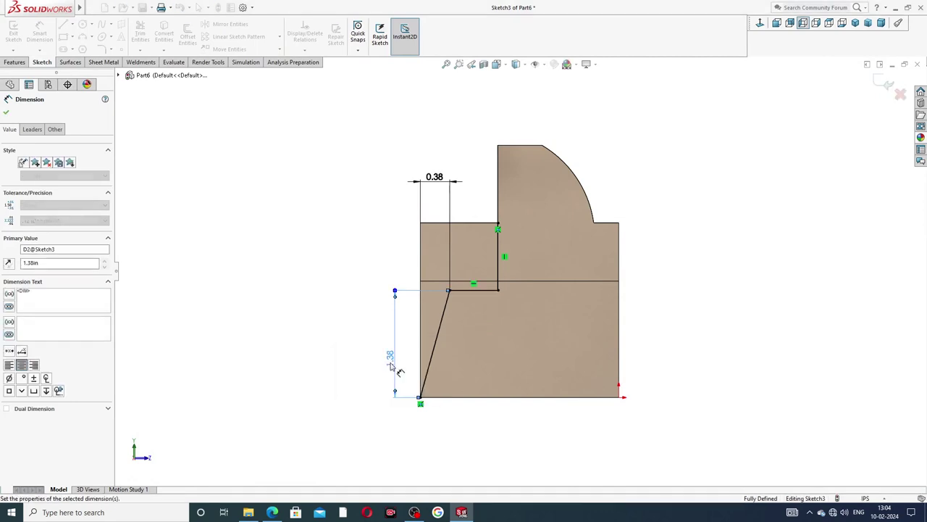
{"action": "left_click", "coordinate": [331, 333]}
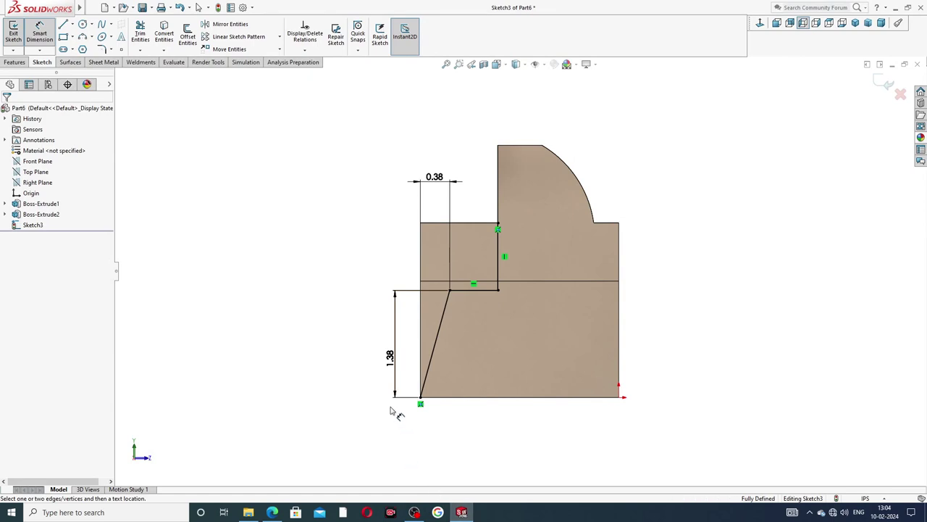
Step: Compare the fully defined sketch against the sliding jaw drawing, then exit the dimension tool
{"action": "left_click", "coordinate": [280, 512]}
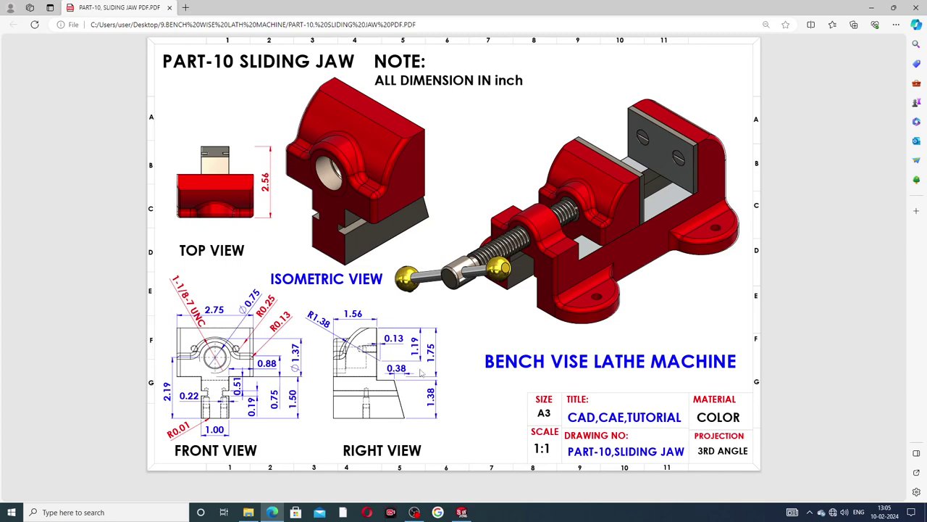
{"action": "left_click", "coordinate": [272, 512]}
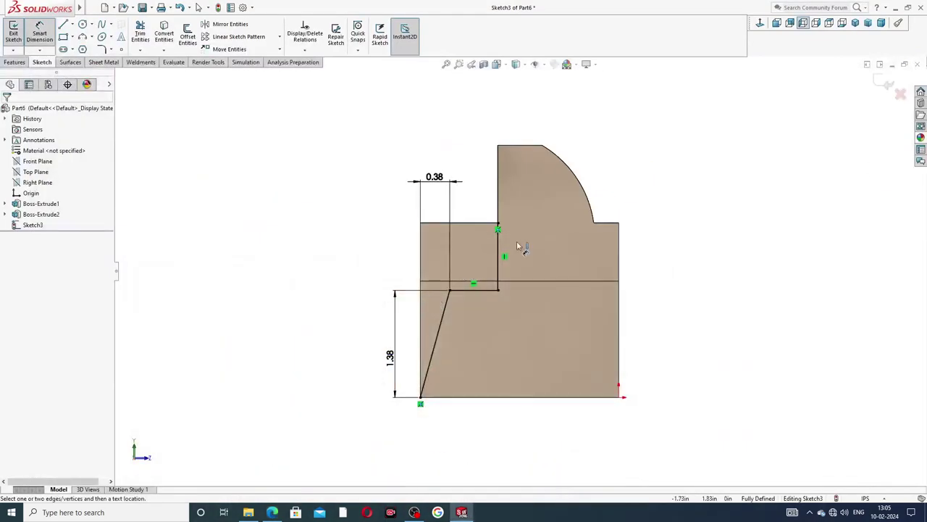
{"action": "right_click", "coordinate": [691, 138]}
{"action": "left_click", "coordinate": [714, 144]}
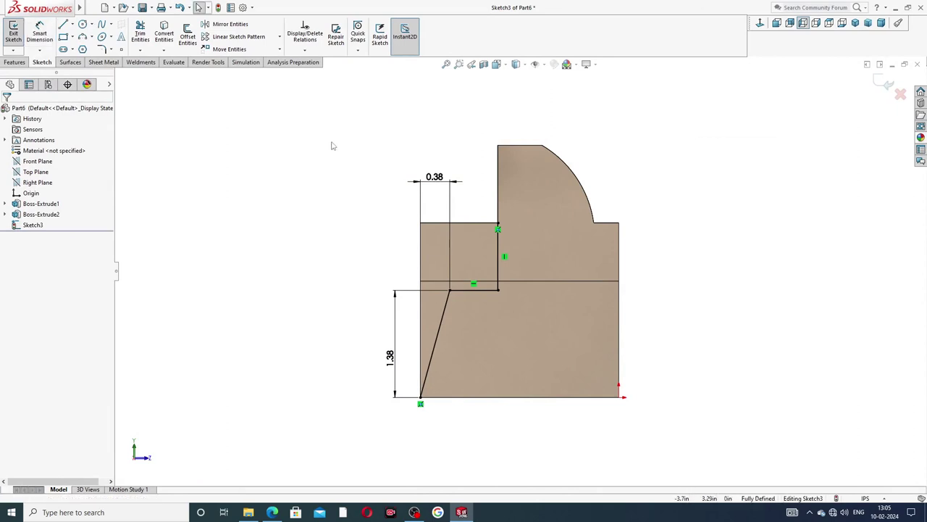
{"action": "left_click", "coordinate": [14, 62]}
{"action": "left_click", "coordinate": [143, 37]}
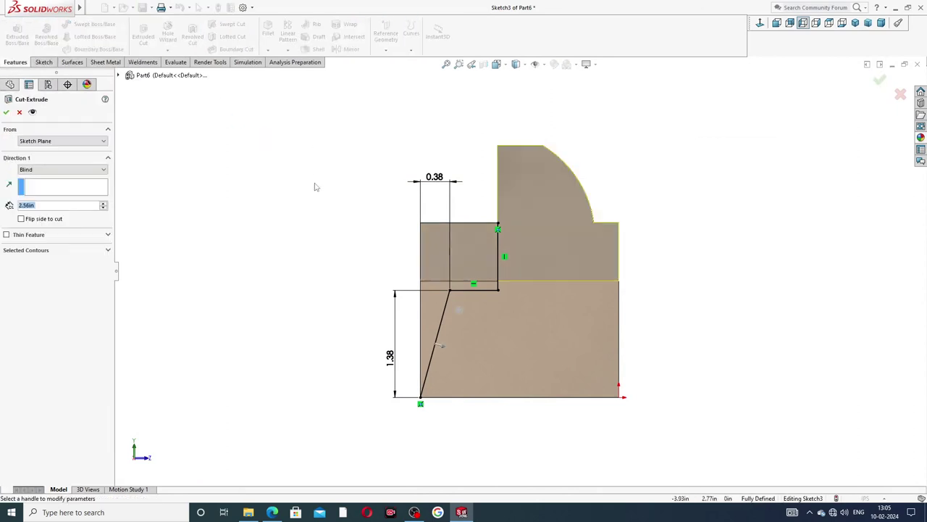
Step: Flip the extruded cut to the opposite side of the sketch profile
{"action": "left_click", "coordinate": [41, 169]}
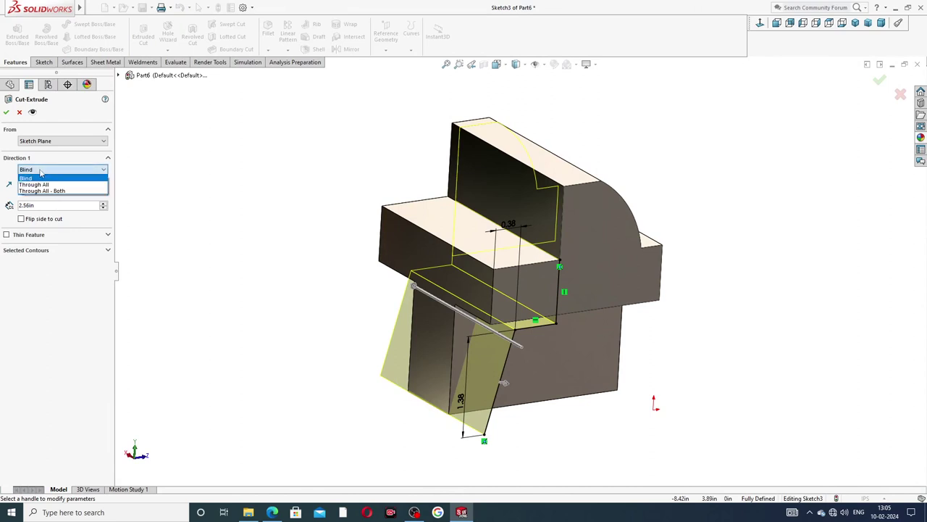
{"action": "left_click", "coordinate": [171, 217]}
{"action": "left_click", "coordinate": [21, 220]}
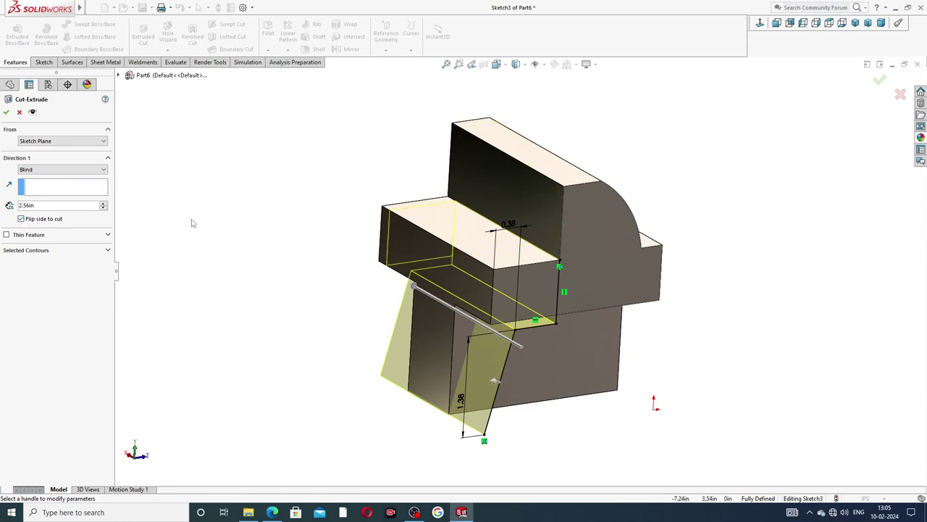
{"action": "middle_click_drag", "start_coordinate": [203, 217], "coordinate": [312, 261]}
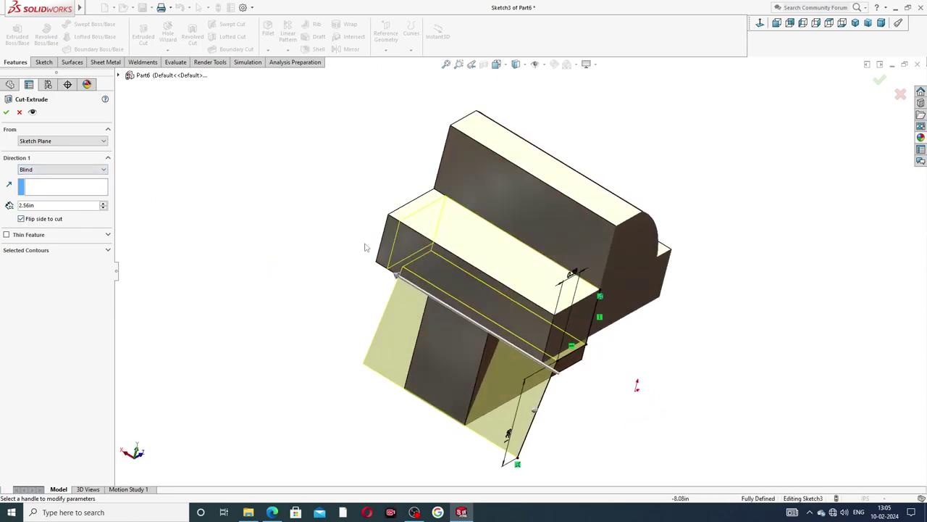
Step: Try a 2.96 in blind depth, then switch the cut to Through All and accept Cut-Extrude2
{"action": "left_click", "coordinate": [66, 171]}
{"action": "left_click", "coordinate": [65, 175]}
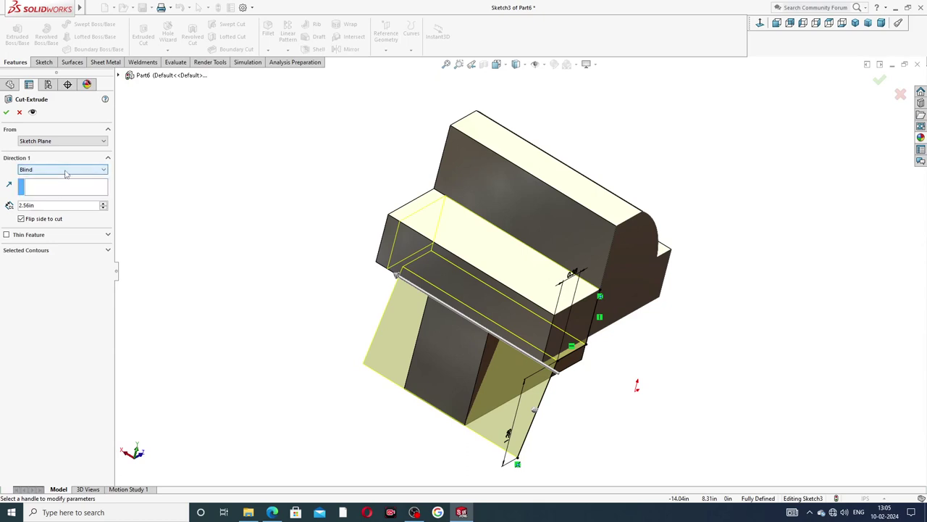
{"action": "left_click", "coordinate": [104, 204]}
{"action": "left_click", "coordinate": [103, 203]}
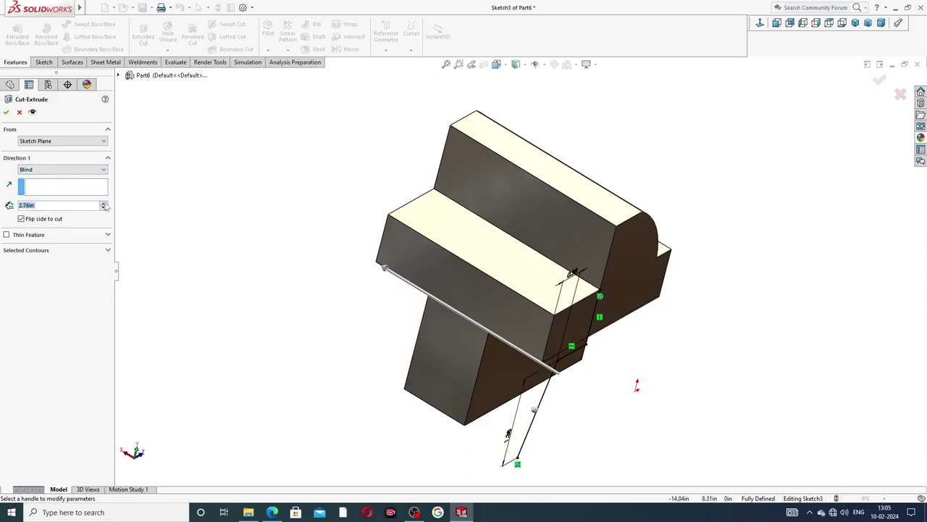
{"action": "left_click", "coordinate": [103, 203]}
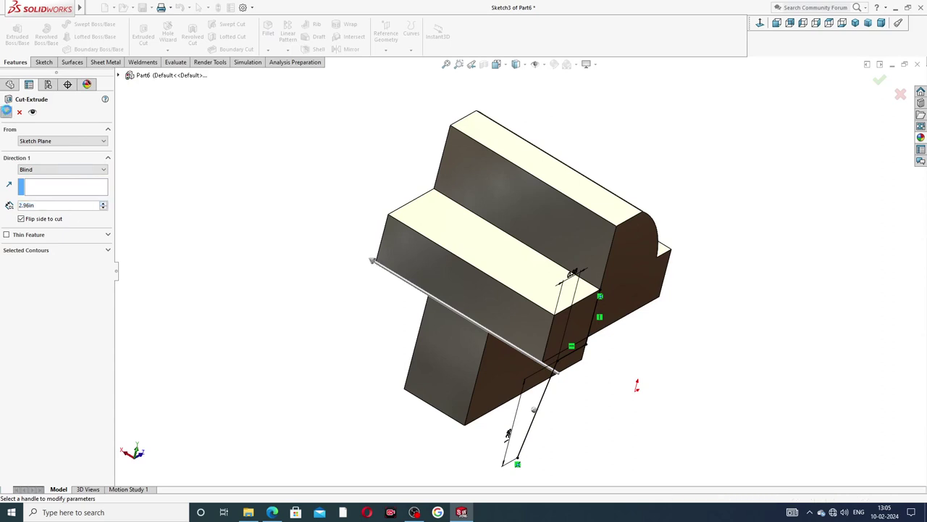
{"action": "left_click", "coordinate": [6, 112]}
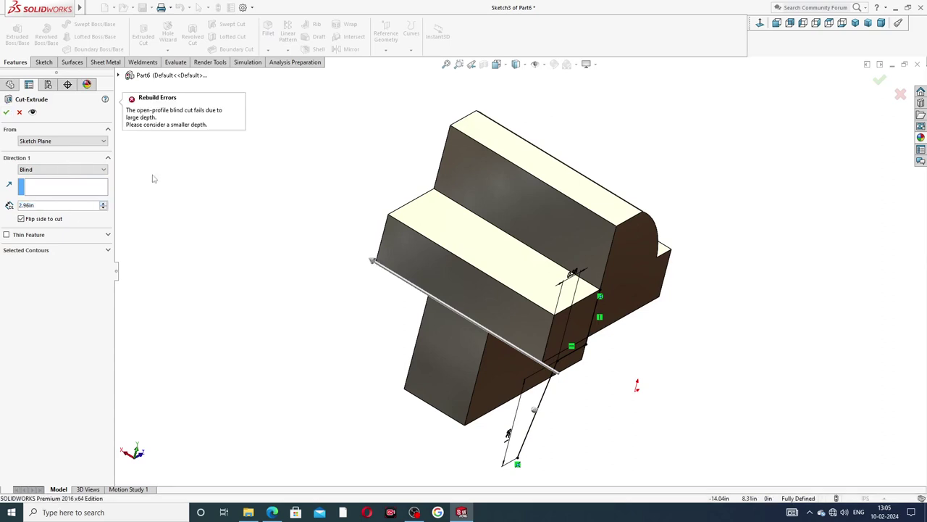
{"action": "left_click", "coordinate": [45, 171]}
{"action": "left_click", "coordinate": [47, 186]}
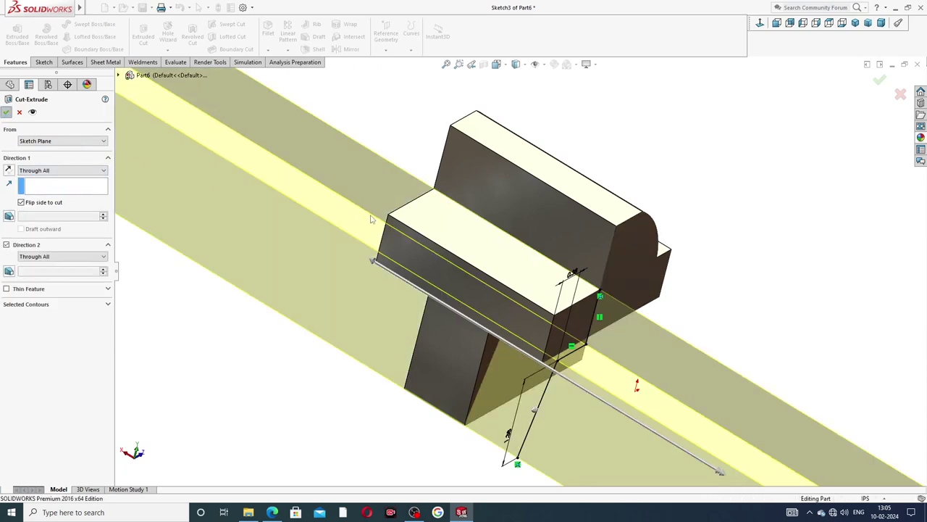
{"action": "key", "text": "Return"}
{"action": "middle_click_drag", "start_coordinate": [410, 218], "coordinate": [369, 159]}
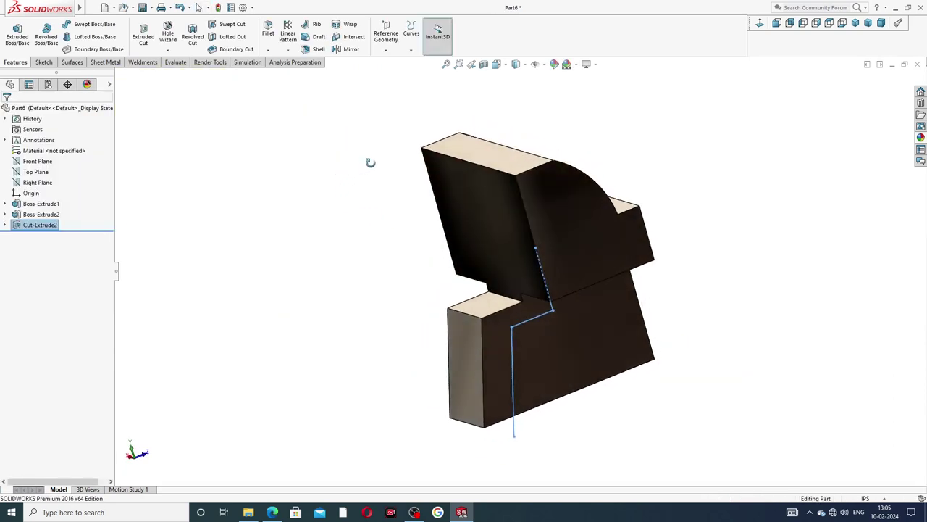
Step: Orbit around the cut part, select the curved boss and the T body, and open the appearance library
{"action": "middle_click_drag", "start_coordinate": [635, 222], "coordinate": [665, 231]}
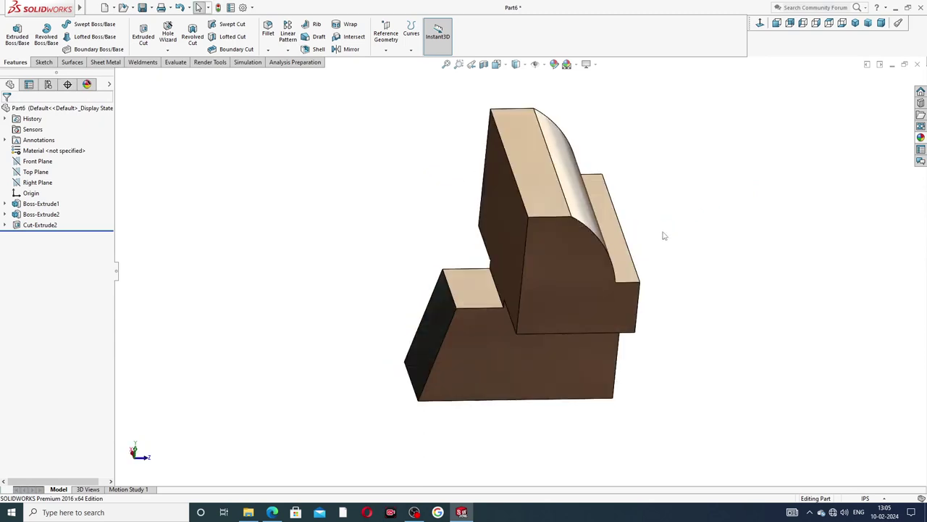
{"action": "middle_click_drag", "start_coordinate": [722, 203], "coordinate": [661, 210]}
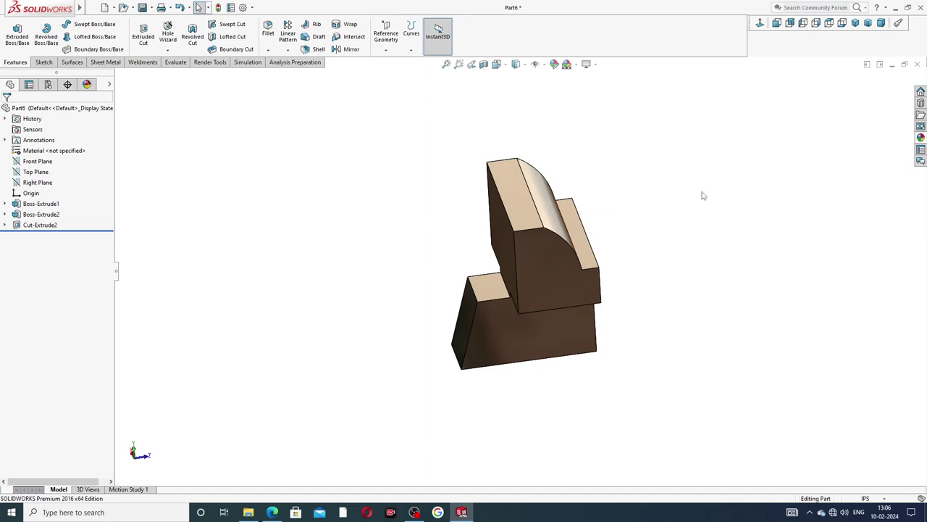
{"action": "middle_click_drag", "start_coordinate": [699, 213], "coordinate": [648, 230]}
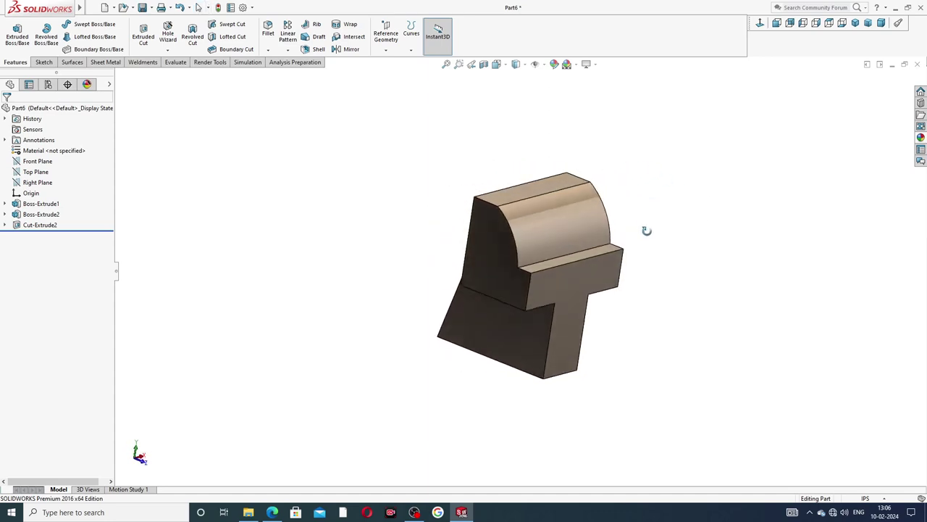
{"action": "left_click", "coordinate": [581, 221]}
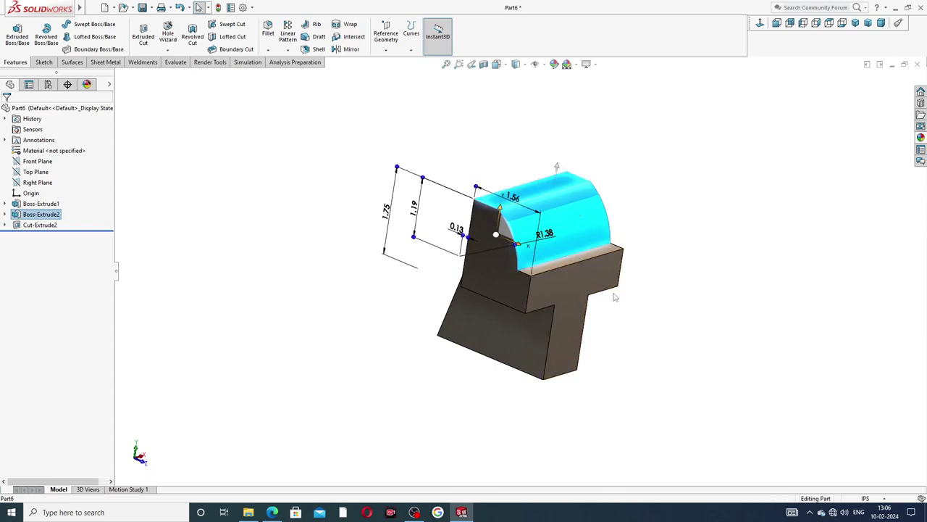
{"action": "middle_click_drag", "start_coordinate": [615, 298], "coordinate": [519, 313]}
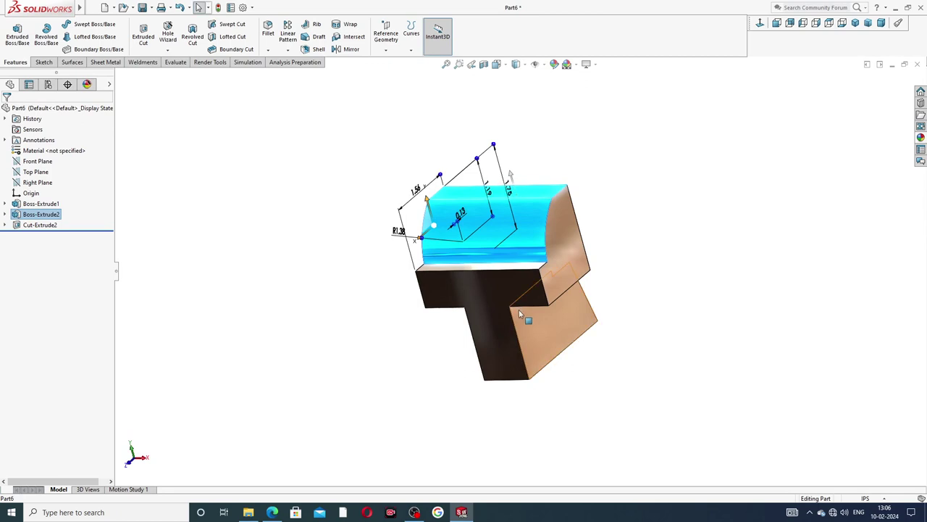
{"action": "left_click", "coordinate": [501, 270], "text": "ctrl"}
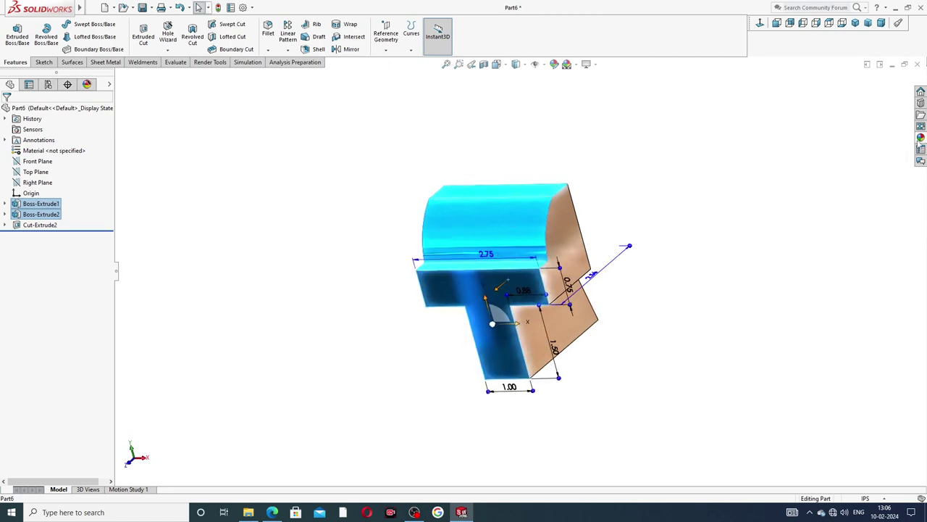
{"action": "left_click", "coordinate": [919, 139]}
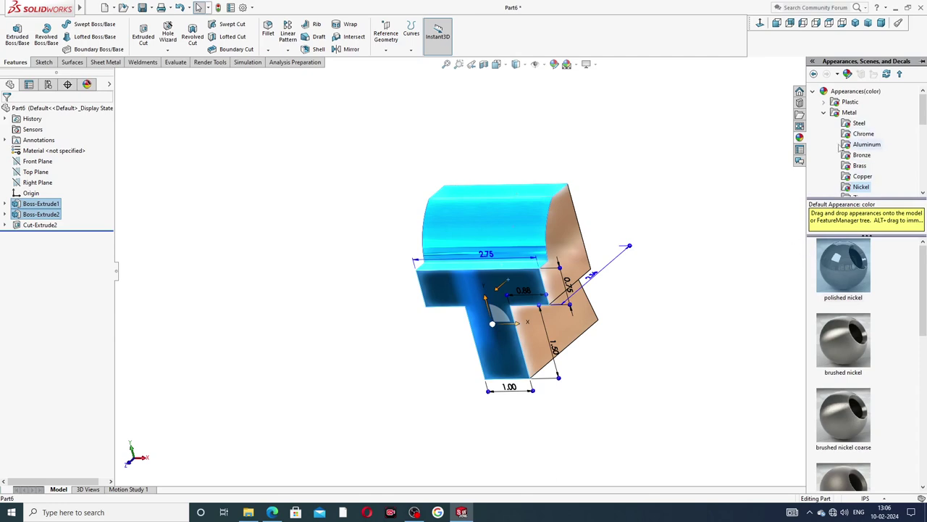
Step: Apply the Painted candy apple red appearance to the selected boss and T body
{"action": "scroll", "coordinate": [835, 149], "scroll_direction": "down", "scroll_amount": 2}
{"action": "scroll", "coordinate": [834, 149], "scroll_direction": "down", "scroll_amount": 2}
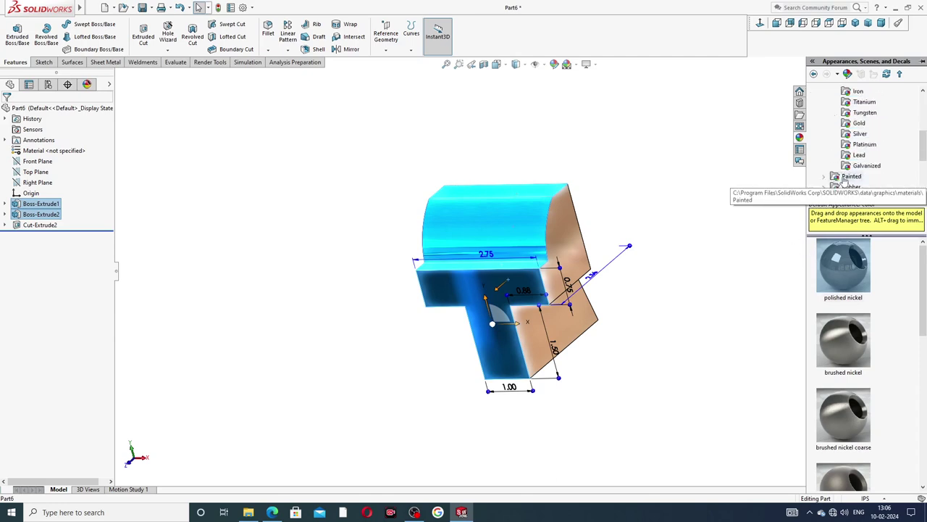
{"action": "left_click", "coordinate": [851, 176]}
{"action": "mouse_move", "coordinate": [843, 273]}
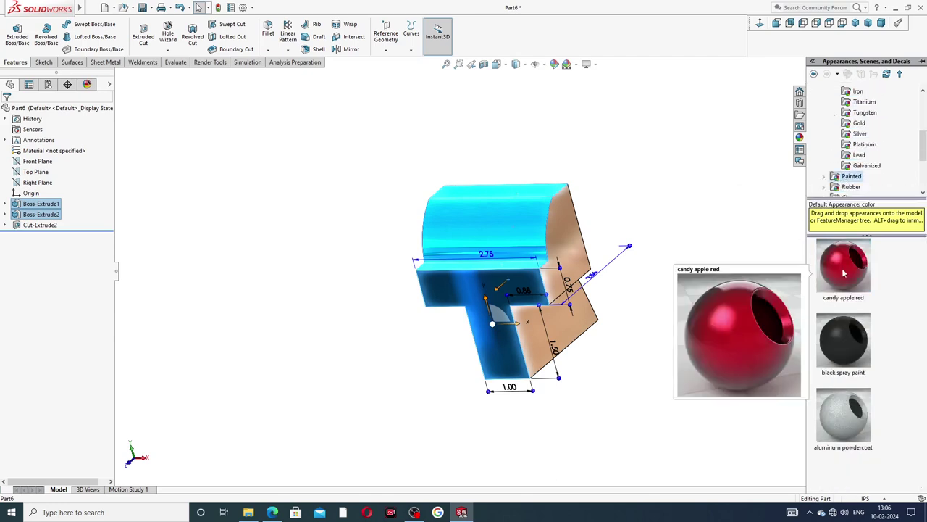
{"action": "left_click_drag", "start_coordinate": [843, 273], "coordinate": [511, 233]}
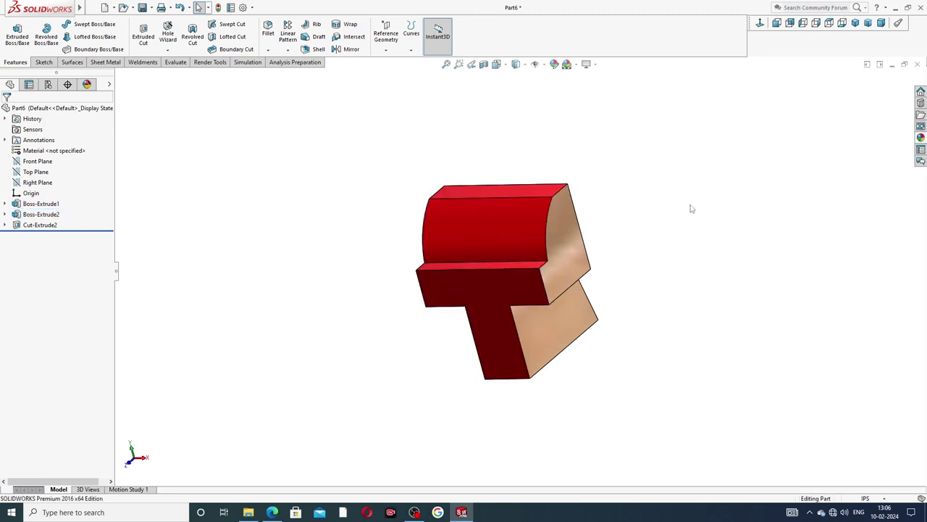
{"action": "middle_click_drag", "start_coordinate": [661, 183], "coordinate": [655, 221]}
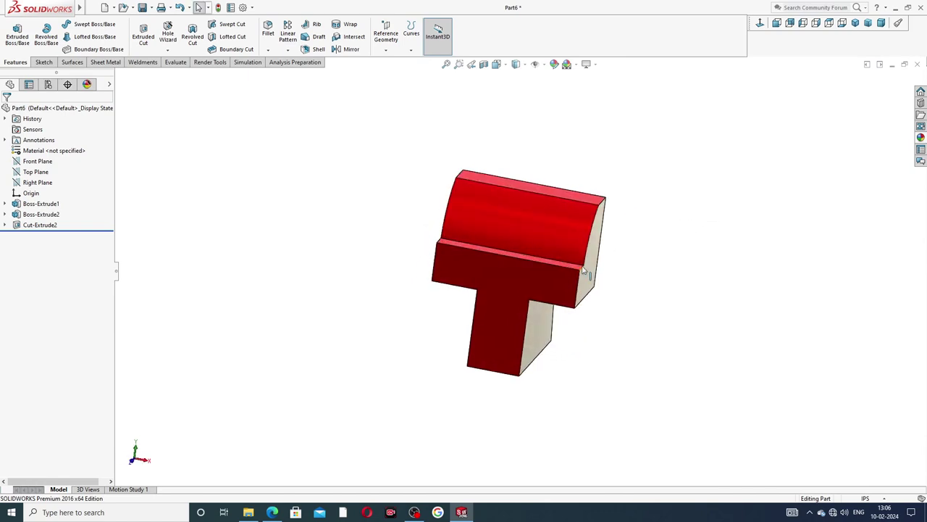
{"action": "left_click", "coordinate": [499, 277]}
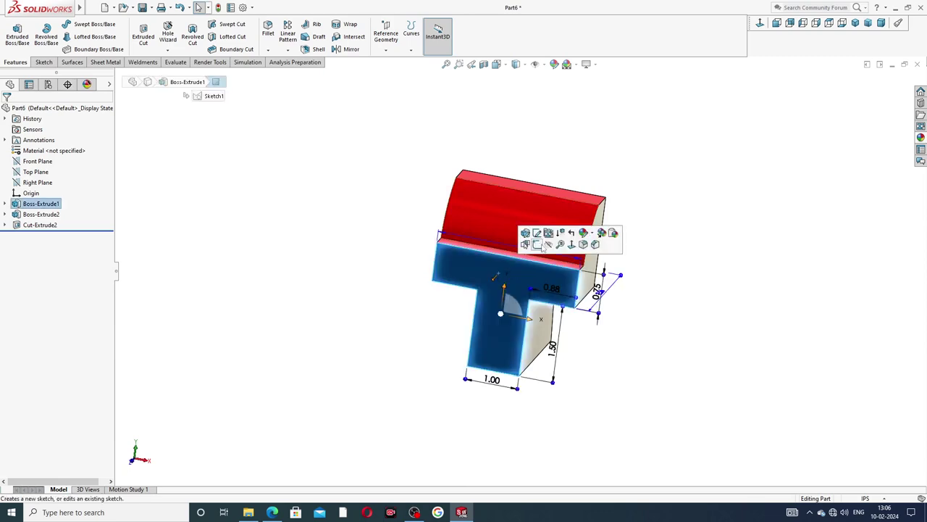
Step: Start a sketch on the T's front face and draw a vertical centerline up from the bottom origin
{"action": "left_click", "coordinate": [543, 247]}
{"action": "left_click", "coordinate": [776, 22]}
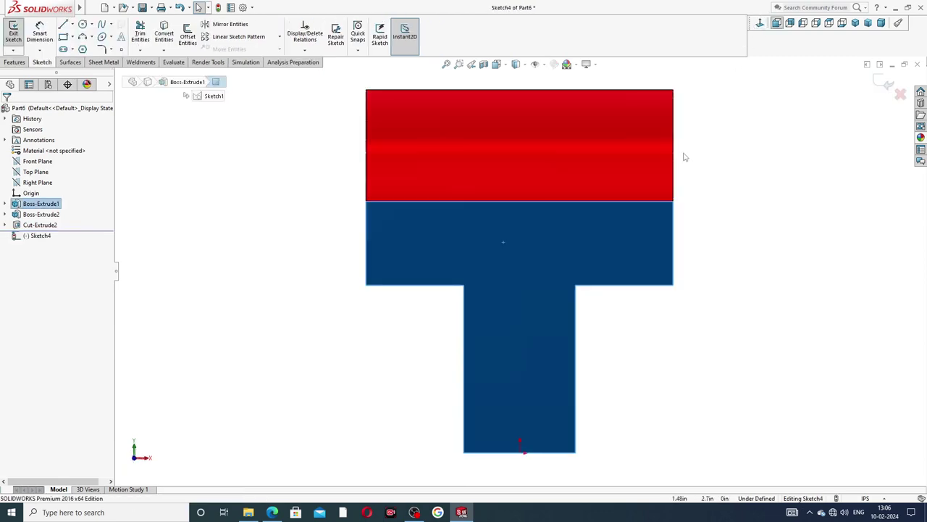
{"action": "left_click", "coordinate": [72, 24]}
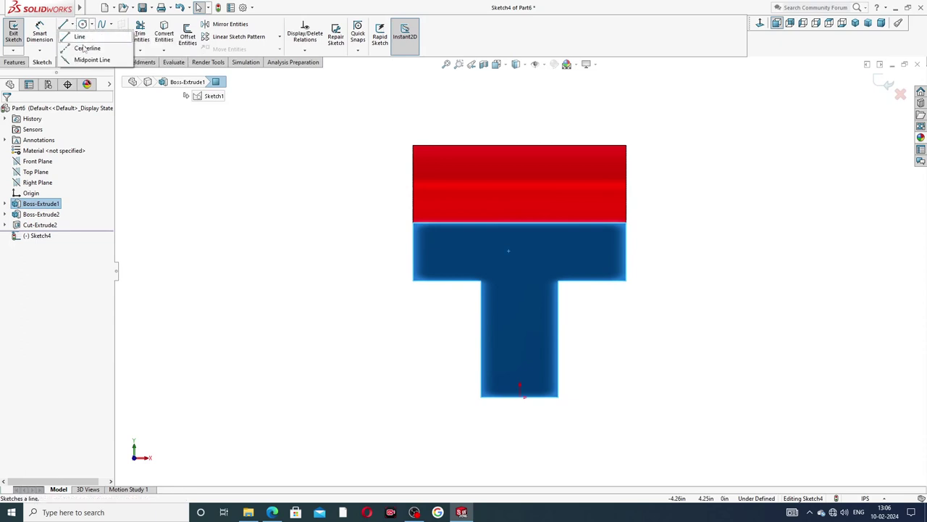
{"action": "left_click", "coordinate": [86, 47]}
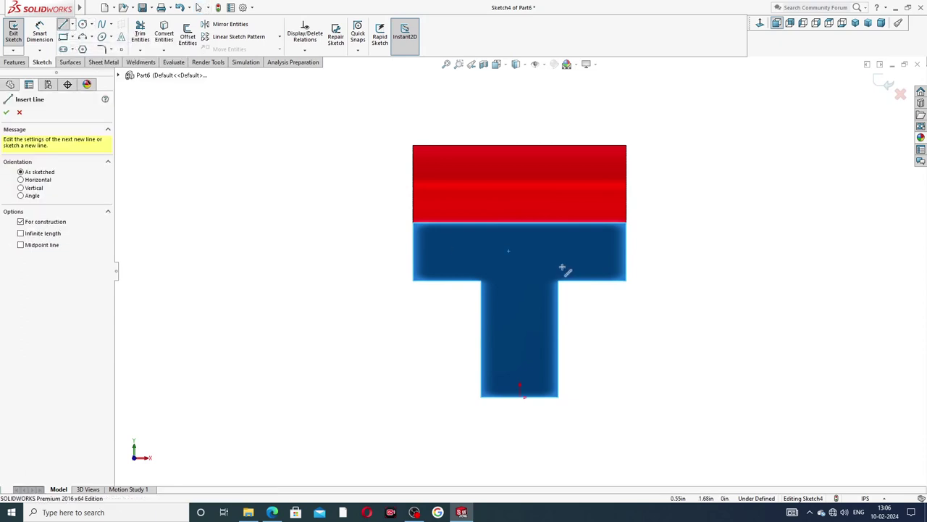
{"action": "left_click", "coordinate": [520, 397]}
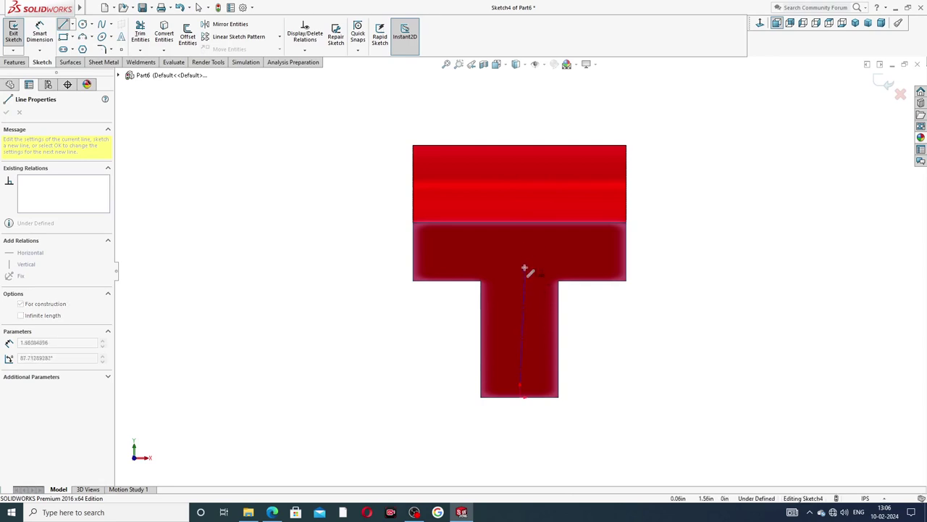
{"action": "left_click", "coordinate": [519, 237]}
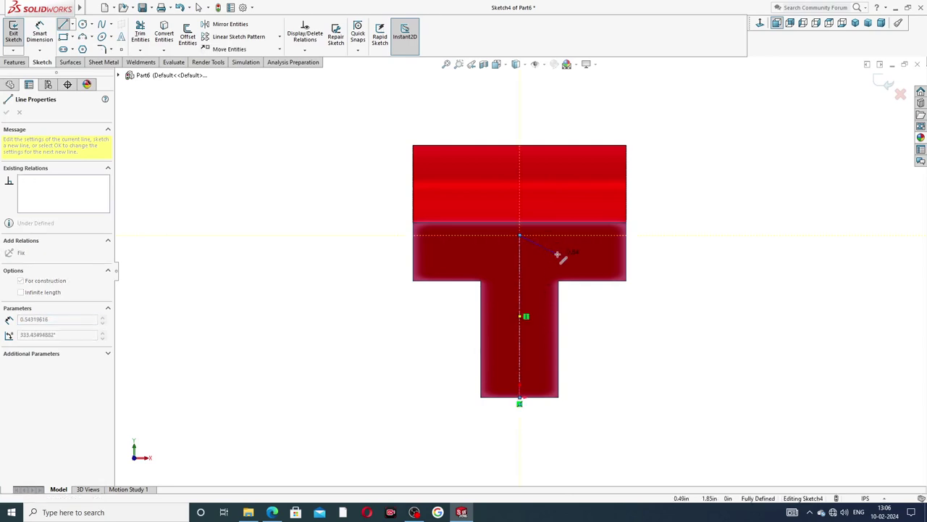
{"action": "right_click", "coordinate": [565, 258]}
{"action": "left_click", "coordinate": [567, 259]}
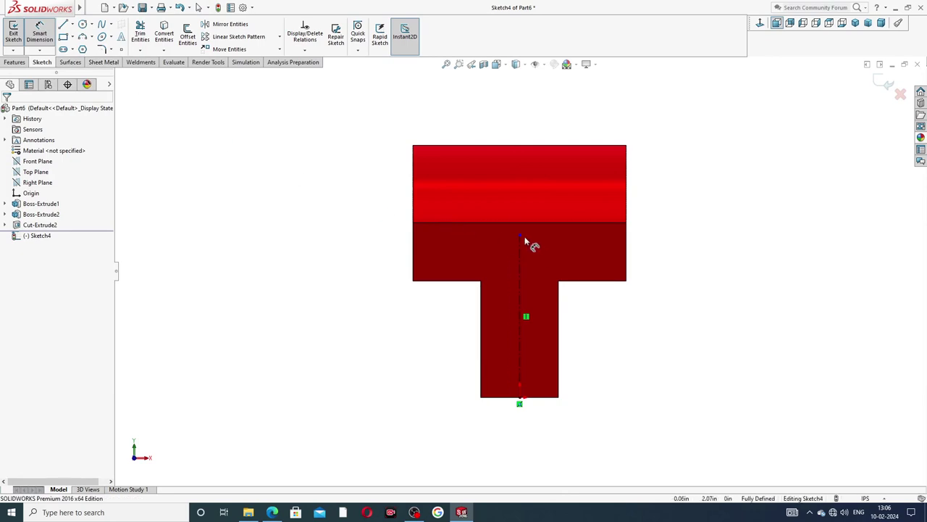
Step: Dimension the centerline's length to 2.19 in
{"action": "left_click", "coordinate": [522, 322]}
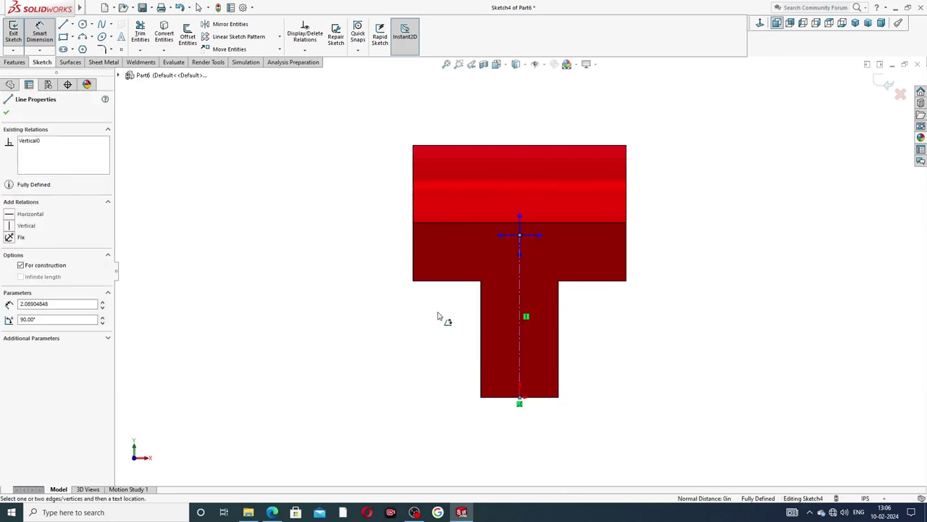
{"action": "left_click", "coordinate": [438, 316]}
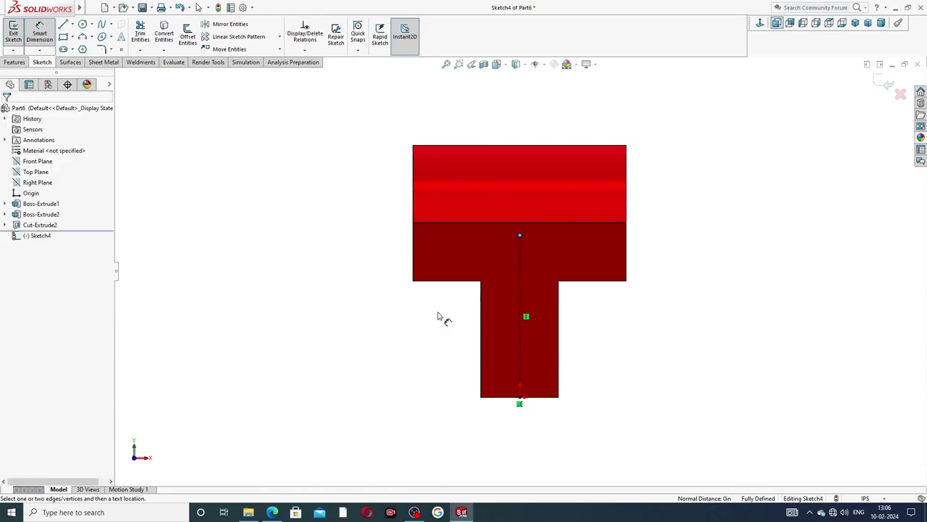
{"action": "left_click", "coordinate": [520, 283]}
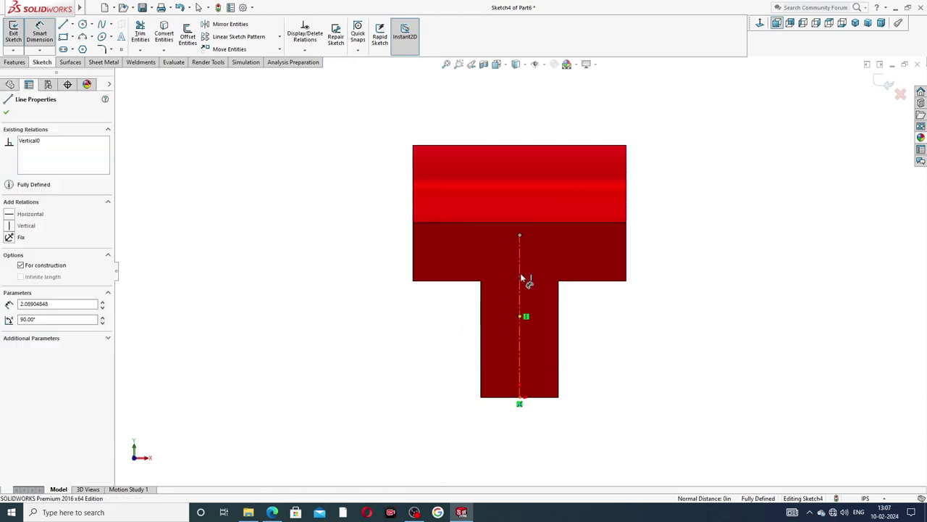
{"action": "left_click", "coordinate": [393, 310]}
{"action": "left_click", "coordinate": [391, 308]}
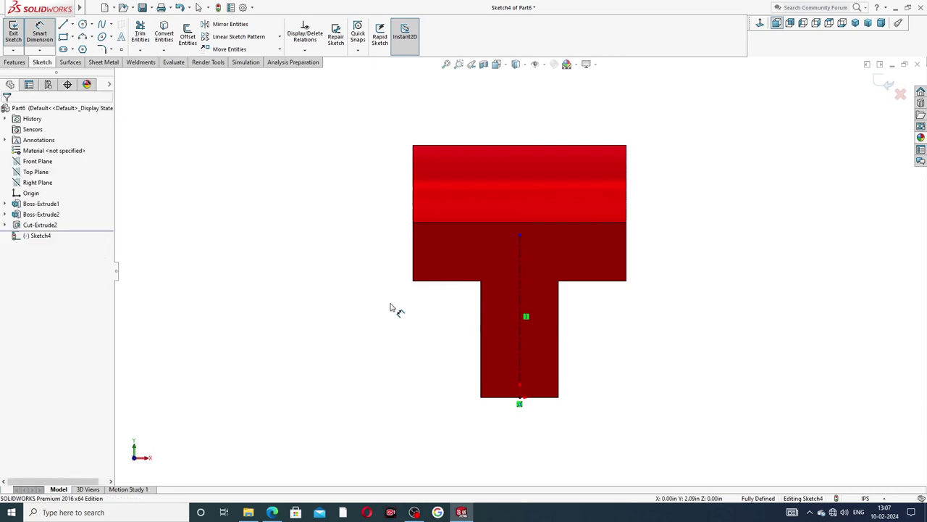
{"action": "left_click", "coordinate": [519, 276]}
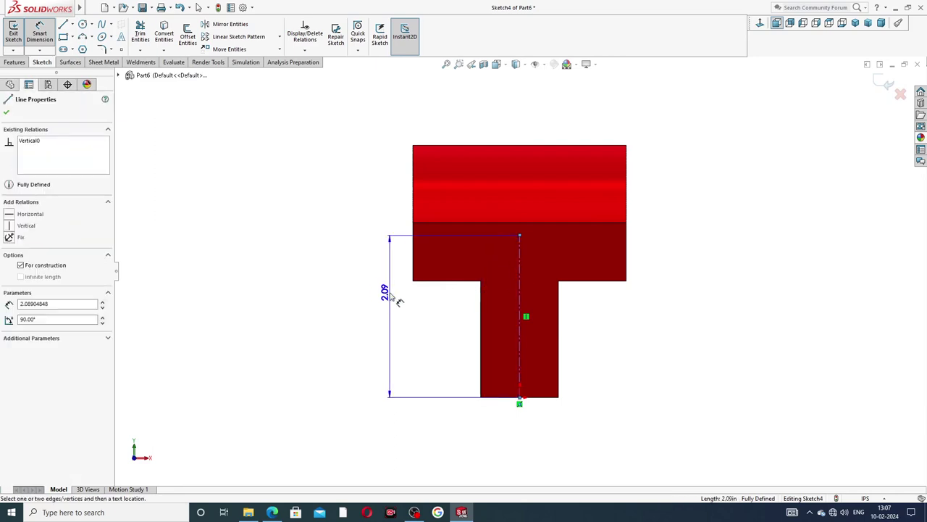
{"action": "left_click", "coordinate": [383, 304]}
{"action": "type", "text": "2.1"}
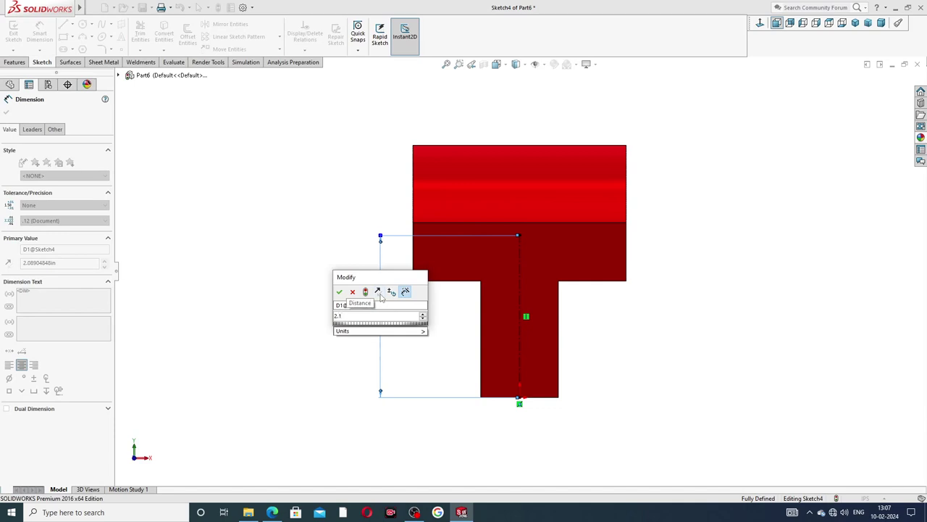
{"action": "type", "text": "9"}
{"action": "key", "text": "Return"}
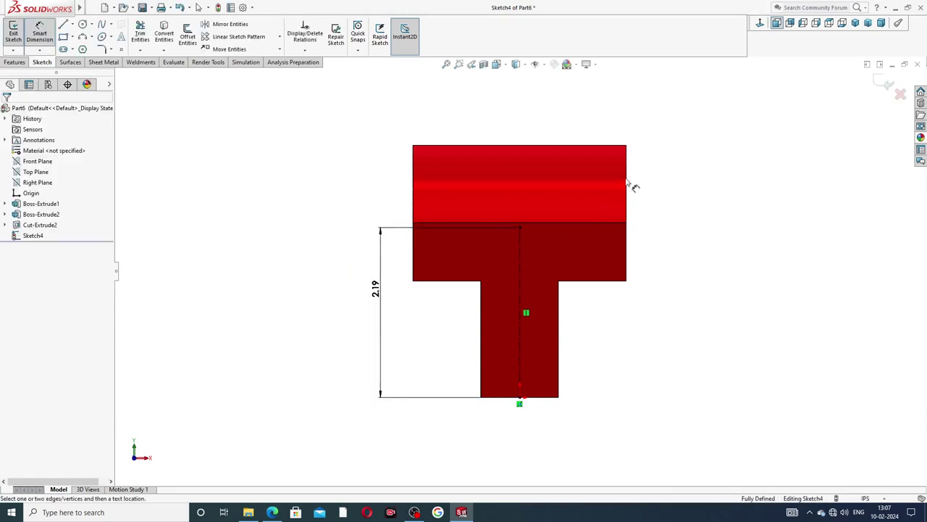
{"action": "left_click", "coordinate": [271, 512]}
Step: Review the Sliding Jaw drawing's front view dimensions in Edge, then return to SolidWorks
{"action": "right_click", "coordinate": [272, 511]}
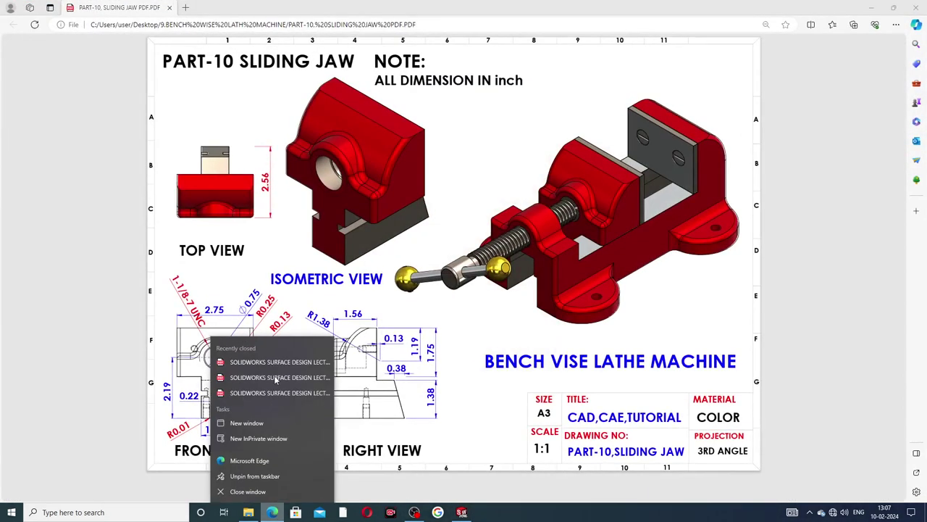
{"action": "left_click", "coordinate": [466, 392]}
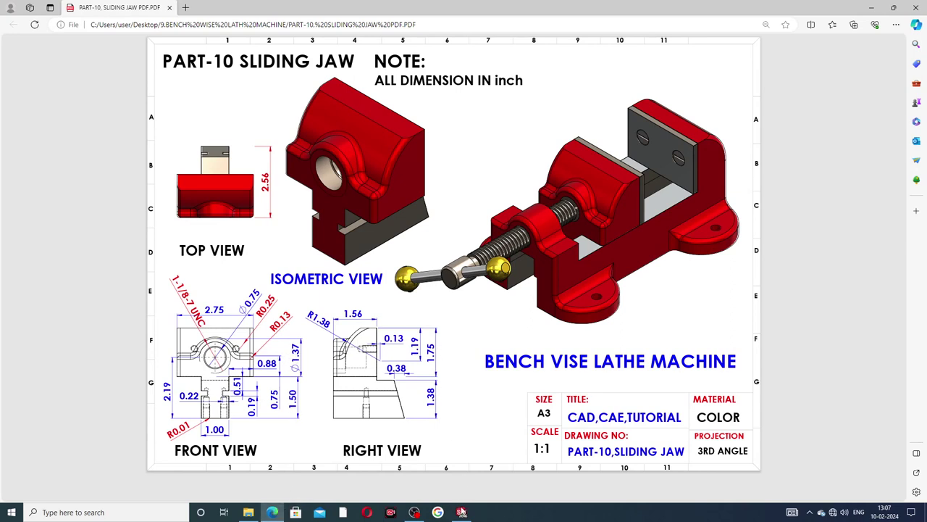
{"action": "left_click", "coordinate": [462, 512]}
Step: Draw a circle centred on the centerline's top endpoint
{"action": "right_click", "coordinate": [354, 156]}
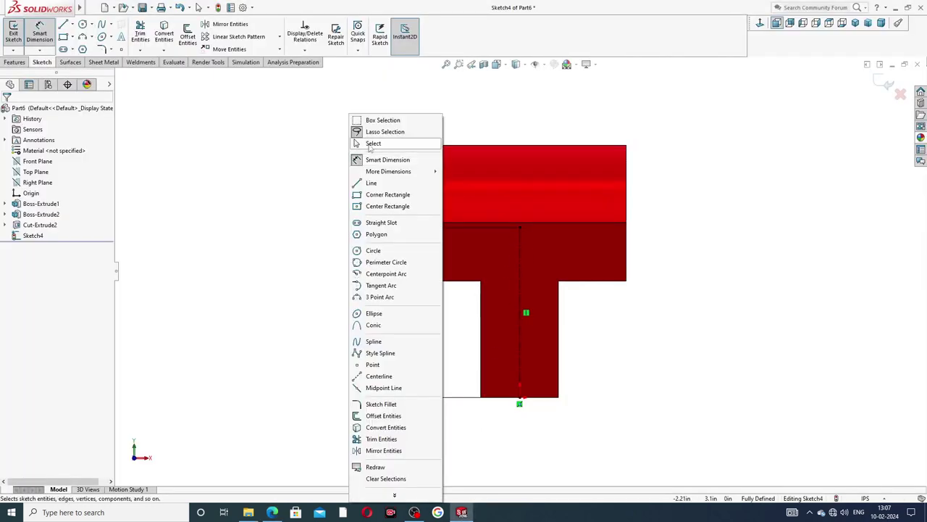
{"action": "left_click", "coordinate": [373, 143]}
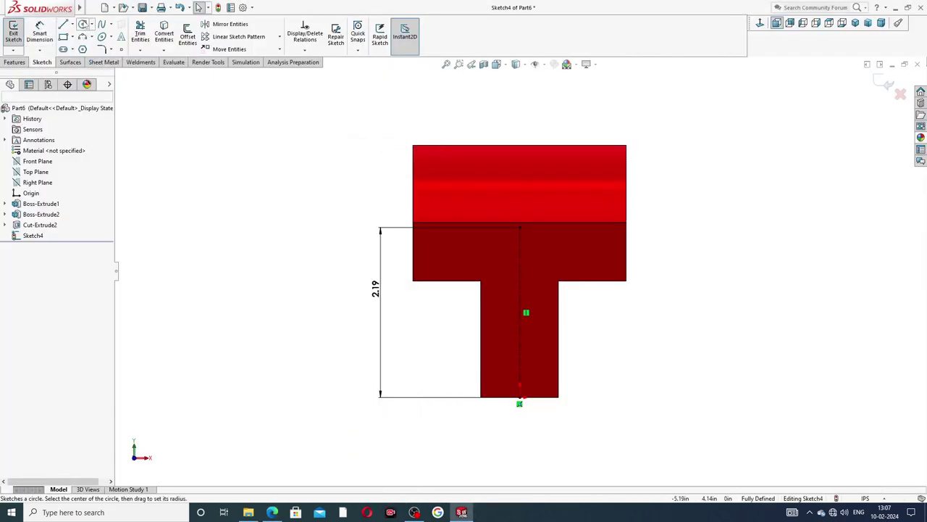
{"action": "left_click", "coordinate": [83, 24]}
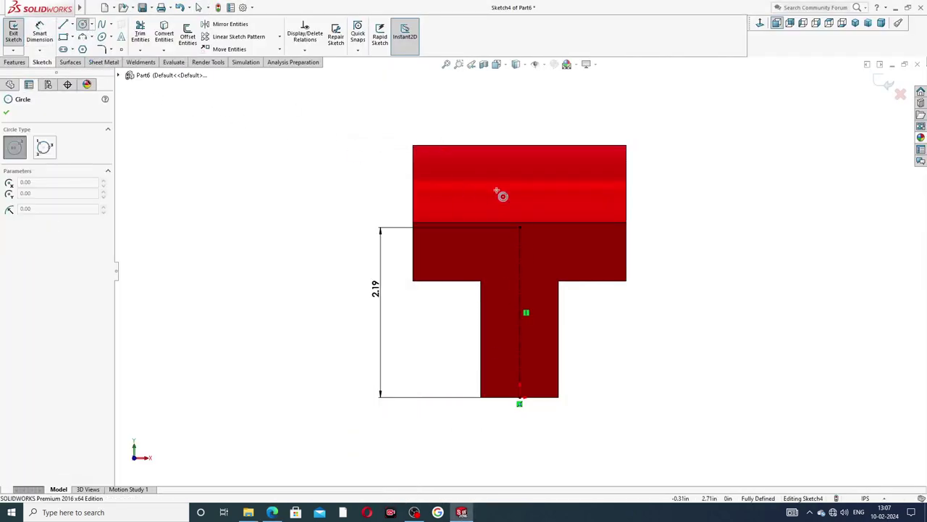
{"action": "left_click", "coordinate": [520, 228]}
{"action": "left_click", "coordinate": [537, 188]}
{"action": "right_click", "coordinate": [637, 153]}
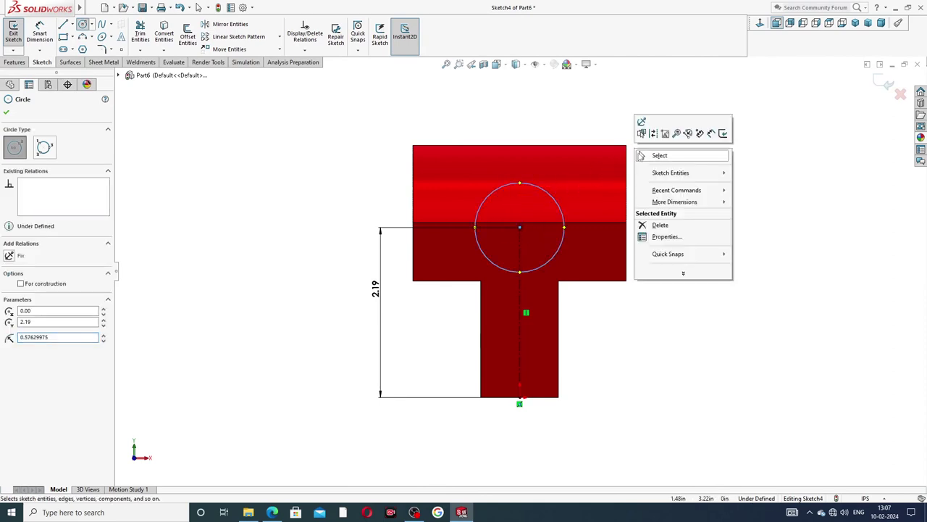
{"action": "left_click", "coordinate": [641, 156]}
Step: Set the circle's diameter to 1.37 in
{"action": "left_click", "coordinate": [40, 32]}
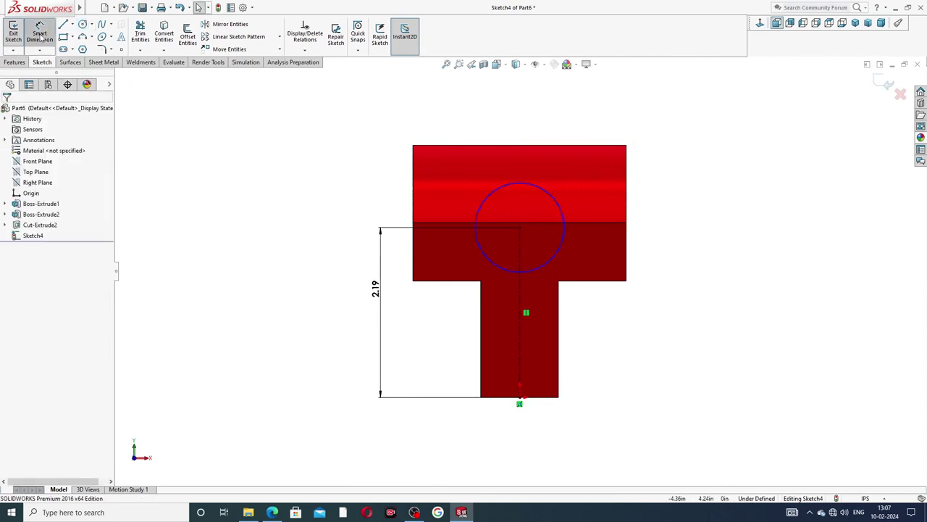
{"action": "left_click", "coordinate": [558, 203]}
{"action": "left_click", "coordinate": [662, 221]}
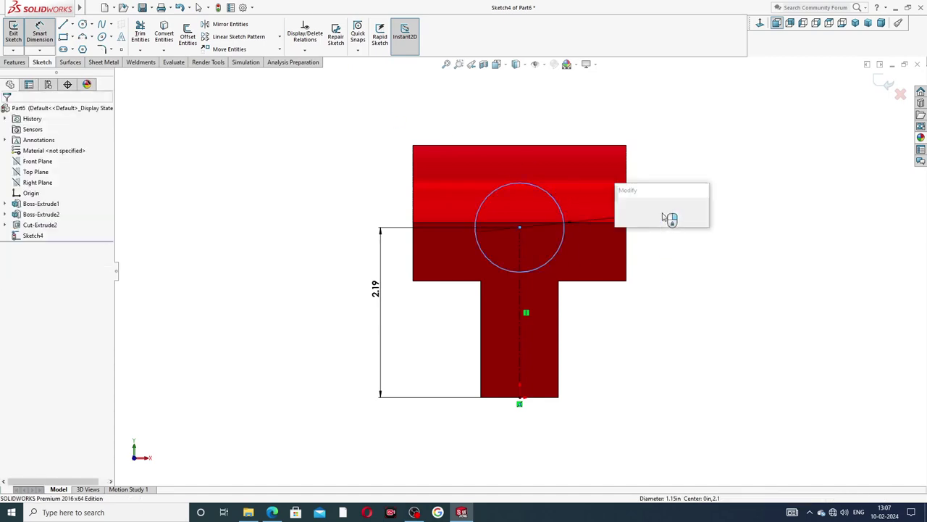
{"action": "type", "text": "1"}
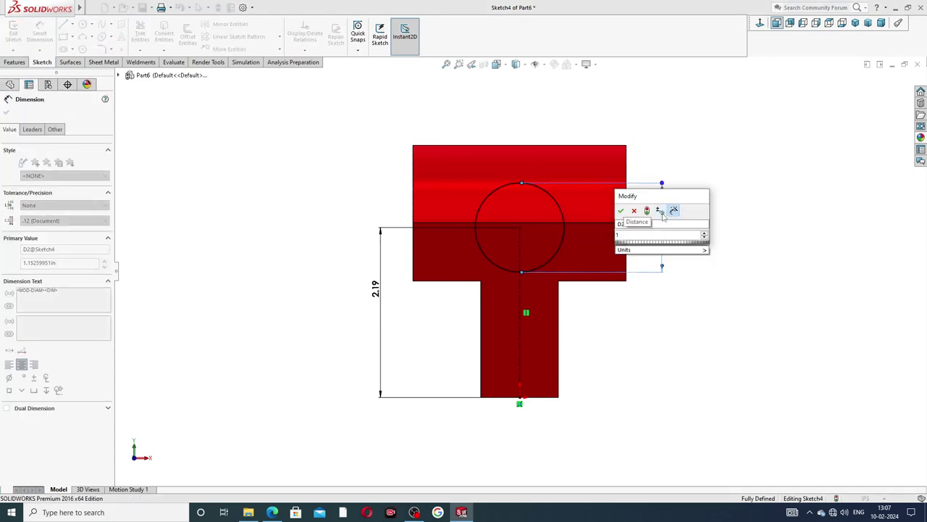
{"action": "type", "text": ".37"}
{"action": "key", "text": "Return"}
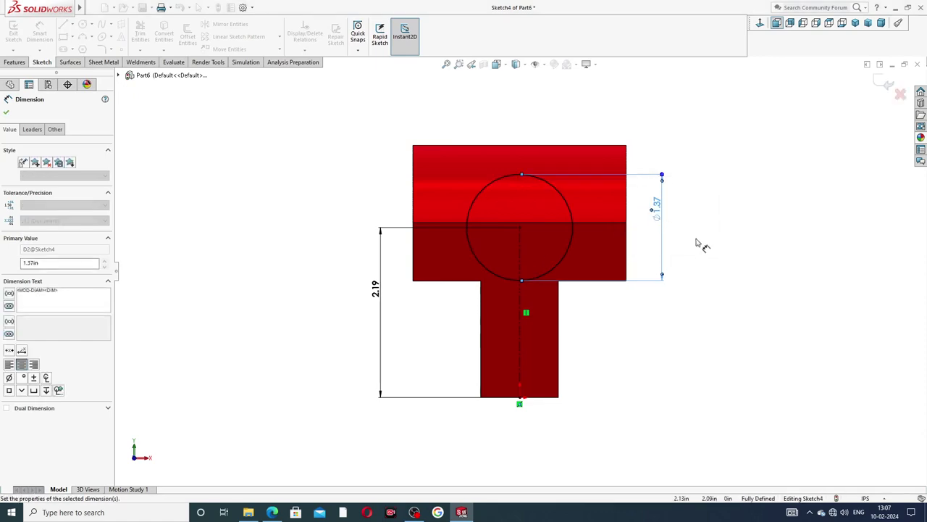
{"action": "key", "text": "Escape"}
Step: Check the drawing's ⌀1.37 front-view value in Edge, then minimize it back to SolidWorks
{"action": "left_click", "coordinate": [272, 513]}
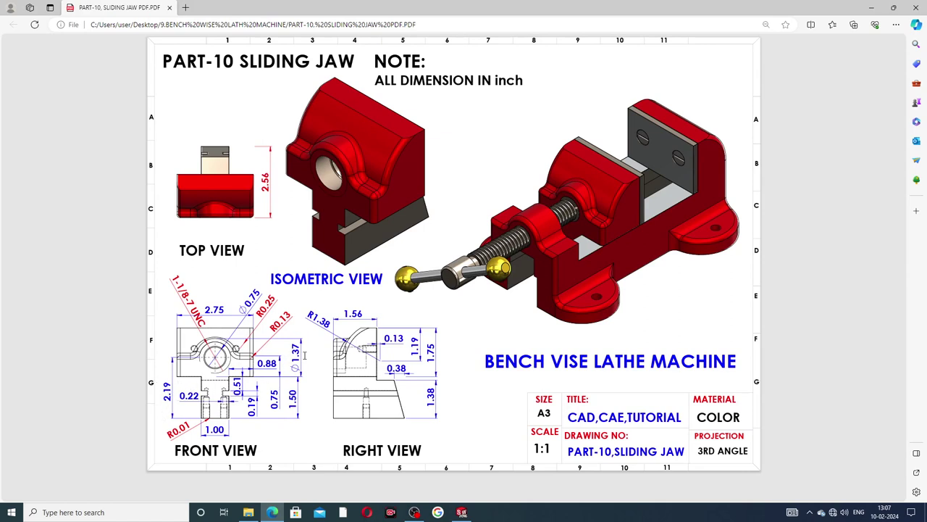
{"action": "left_click", "coordinate": [275, 511]}
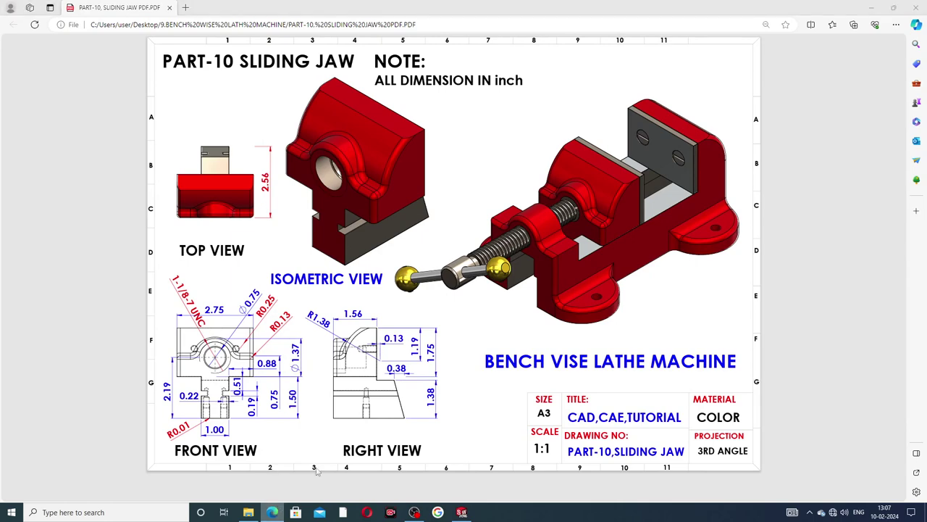
Step: End dimensioning, try and cancel an extrusion, and view the sketch from the front
{"action": "right_click", "coordinate": [718, 174]}
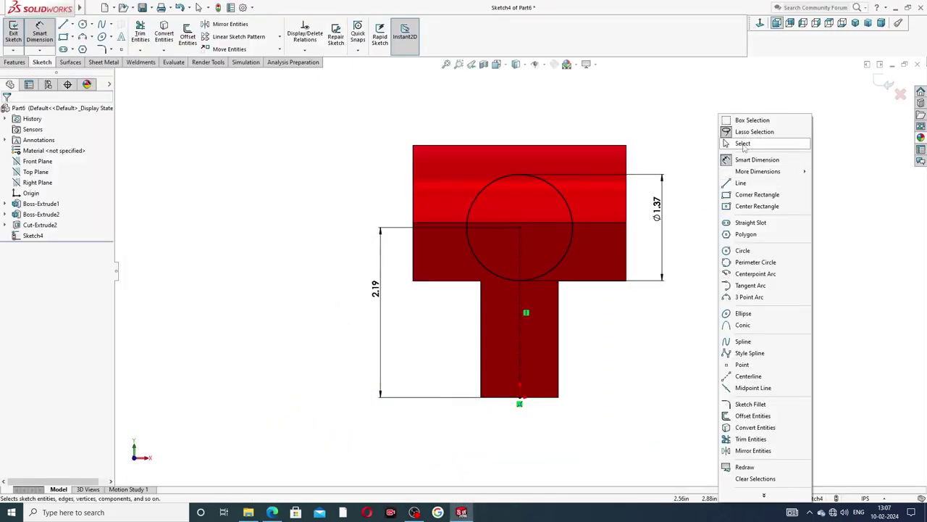
{"action": "left_click", "coordinate": [739, 141]}
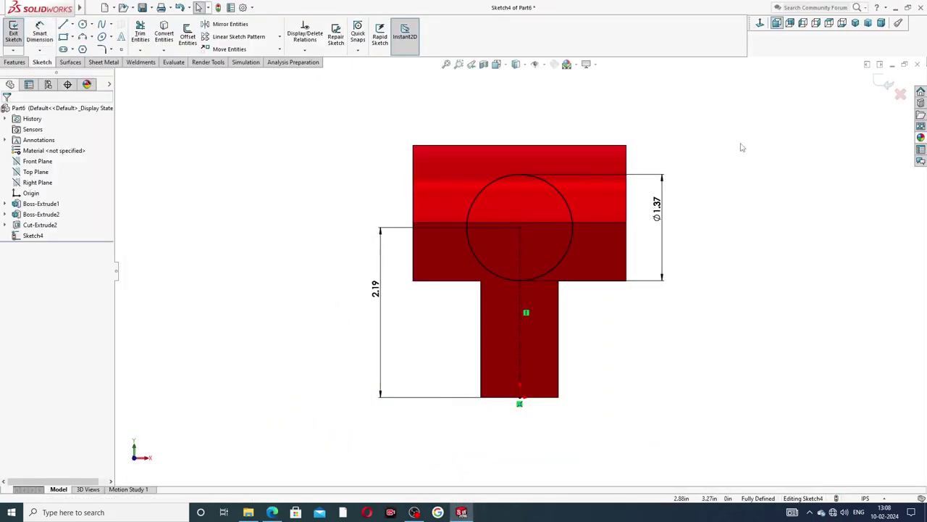
{"action": "left_click", "coordinate": [15, 62]}
{"action": "left_click", "coordinate": [16, 42]}
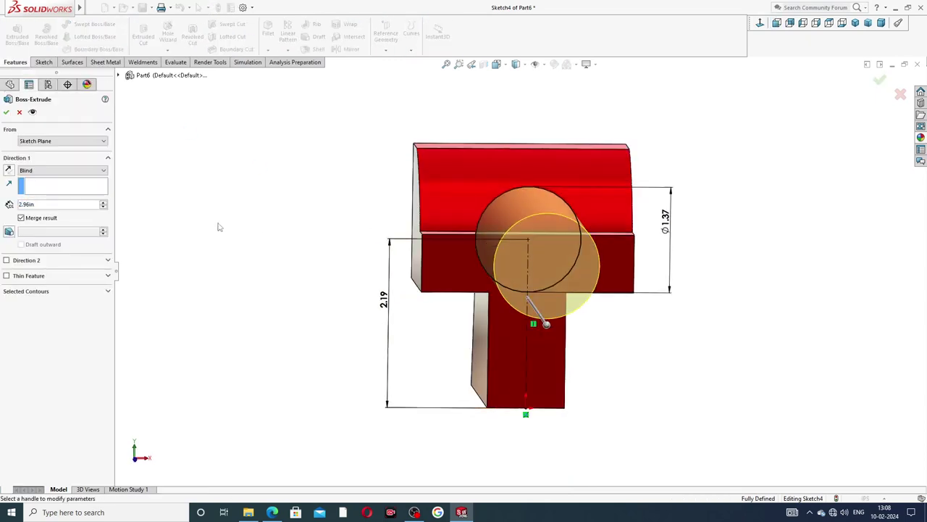
{"action": "left_click", "coordinate": [20, 112]}
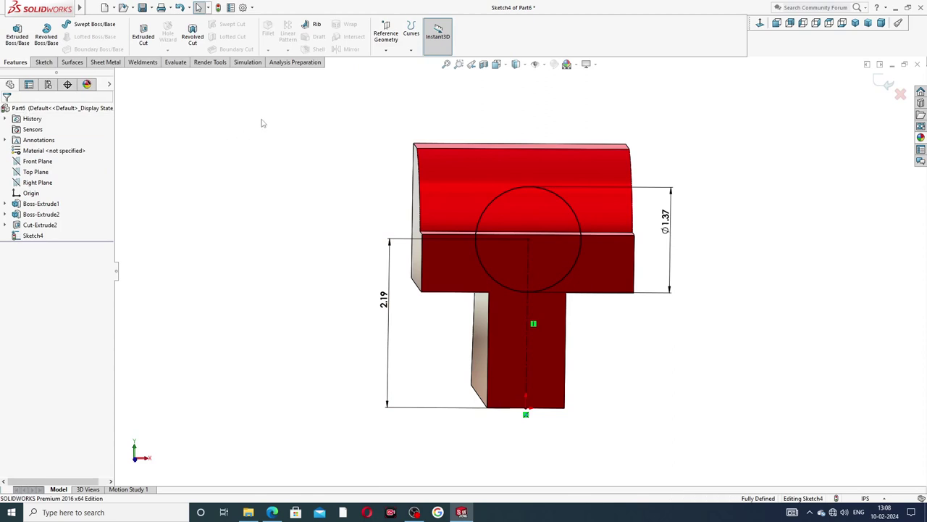
{"action": "left_click", "coordinate": [760, 24]}
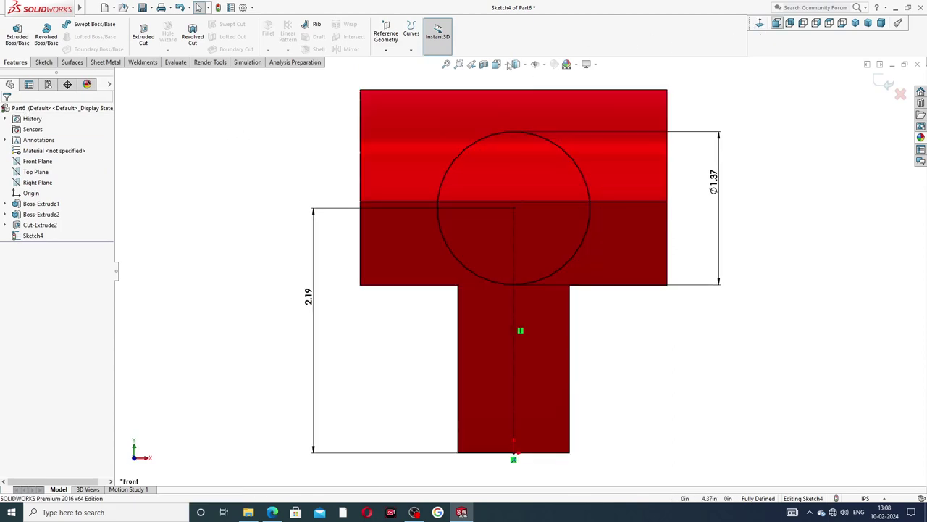
Step: Draw a horizontal line across the circle from its left side to its right side
{"action": "left_click", "coordinate": [43, 61]}
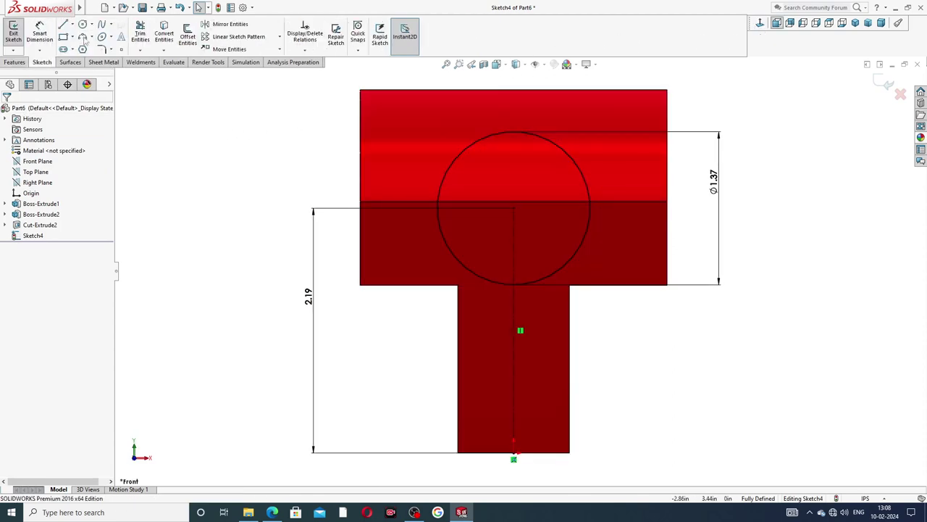
{"action": "left_click", "coordinate": [63, 24]}
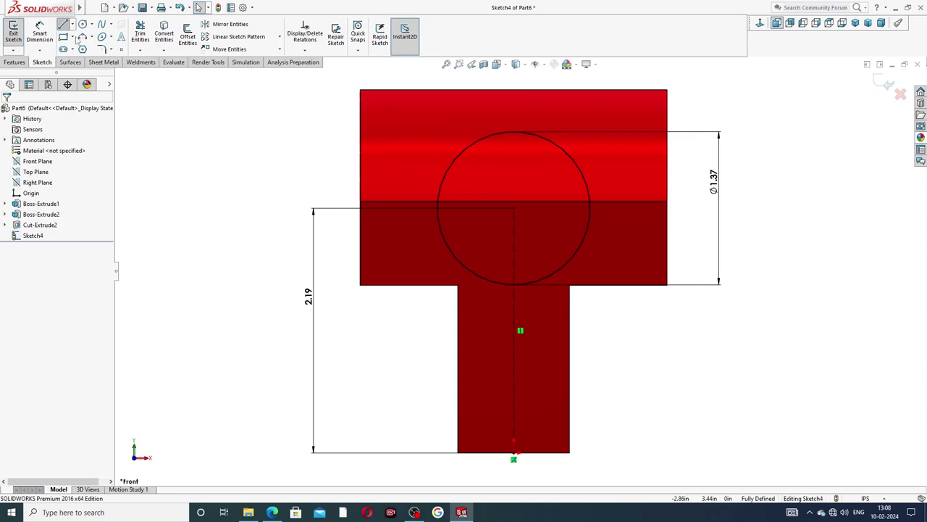
{"action": "left_click", "coordinate": [438, 208]}
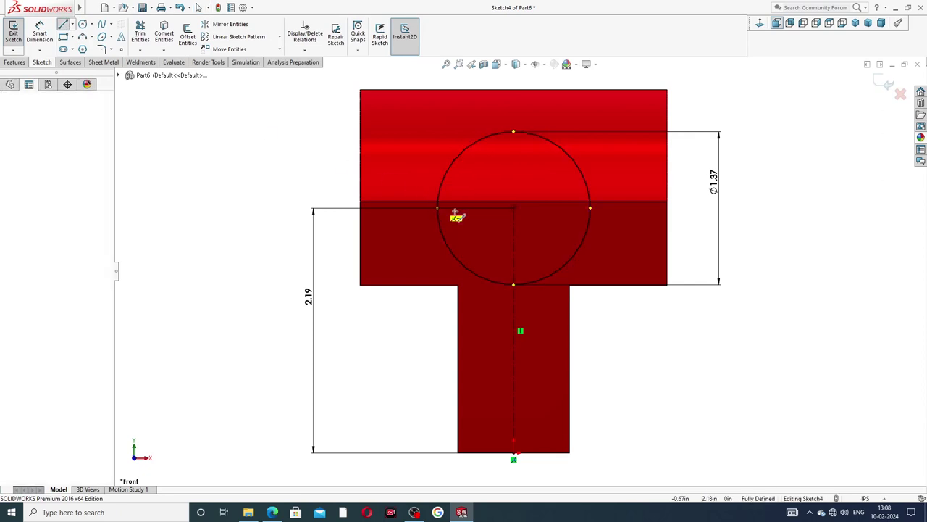
{"action": "left_click", "coordinate": [589, 208]}
{"action": "right_click", "coordinate": [702, 107]}
{"action": "left_click", "coordinate": [718, 122]}
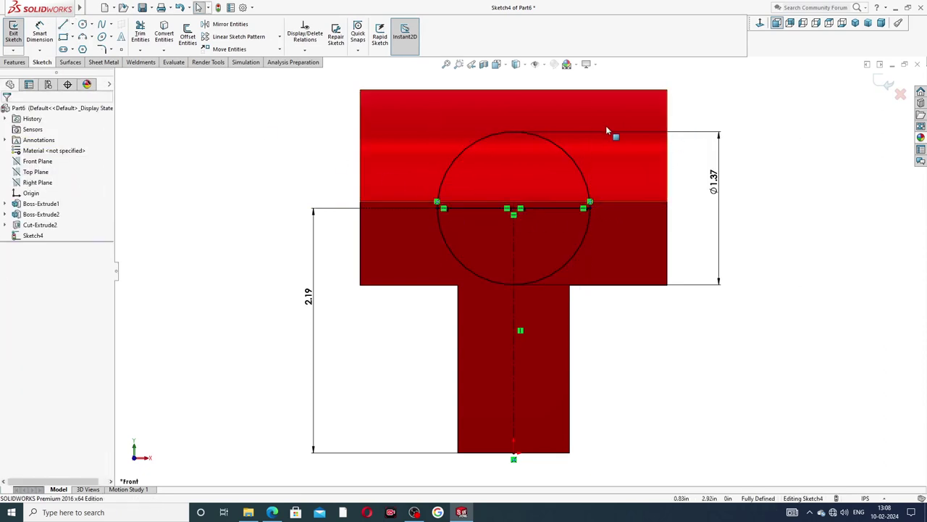
Step: Trim away both lower arcs of the circle, leaving the semicircle above the line
{"action": "left_click", "coordinate": [139, 33]}
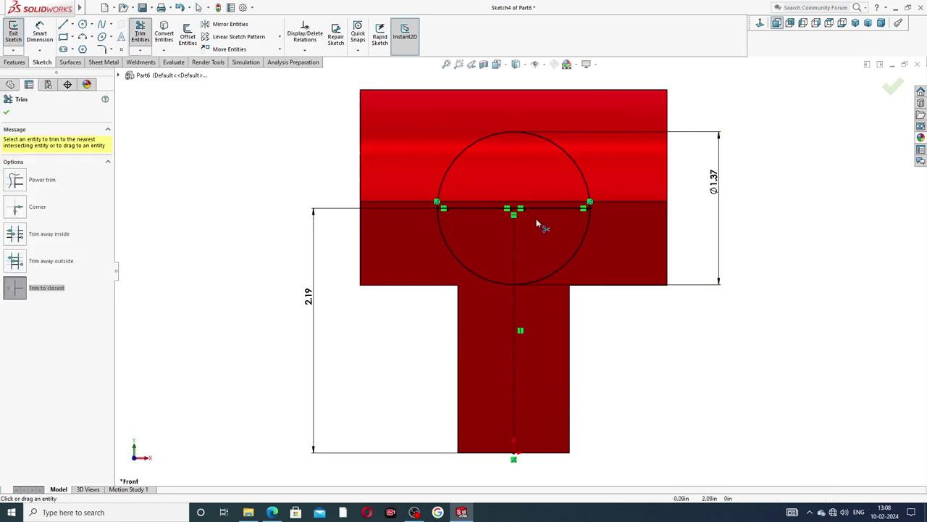
{"action": "left_click", "coordinate": [463, 268]}
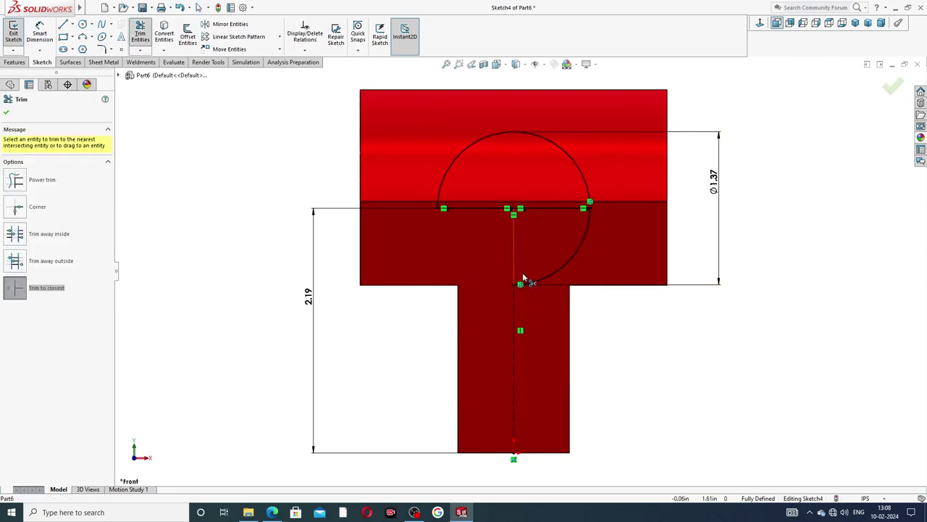
{"action": "left_click", "coordinate": [569, 263]}
{"action": "key", "text": "f"}
{"action": "right_click", "coordinate": [689, 159]}
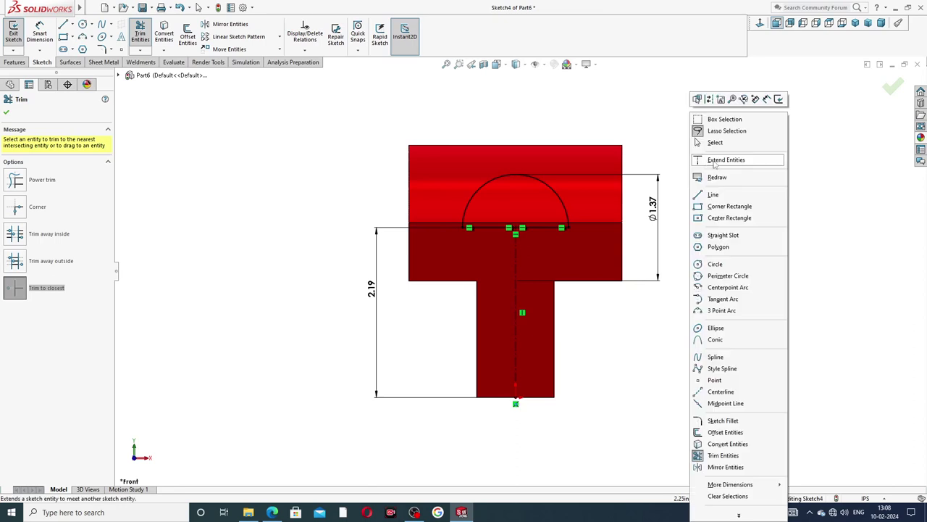
{"action": "left_click", "coordinate": [716, 144]}
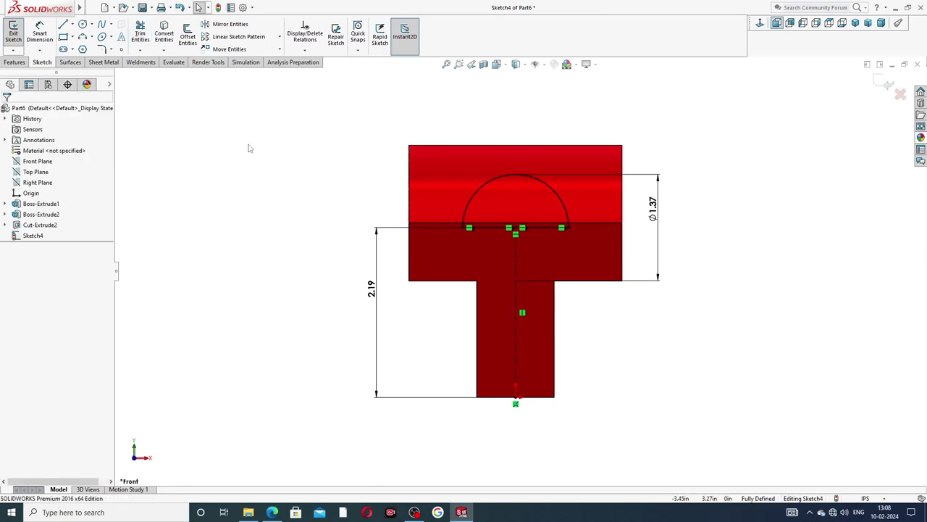
Step: Extrude the semicircle as a boss Up To Surface, ending at the curved top face
{"action": "left_click", "coordinate": [22, 63]}
{"action": "left_click", "coordinate": [17, 33]}
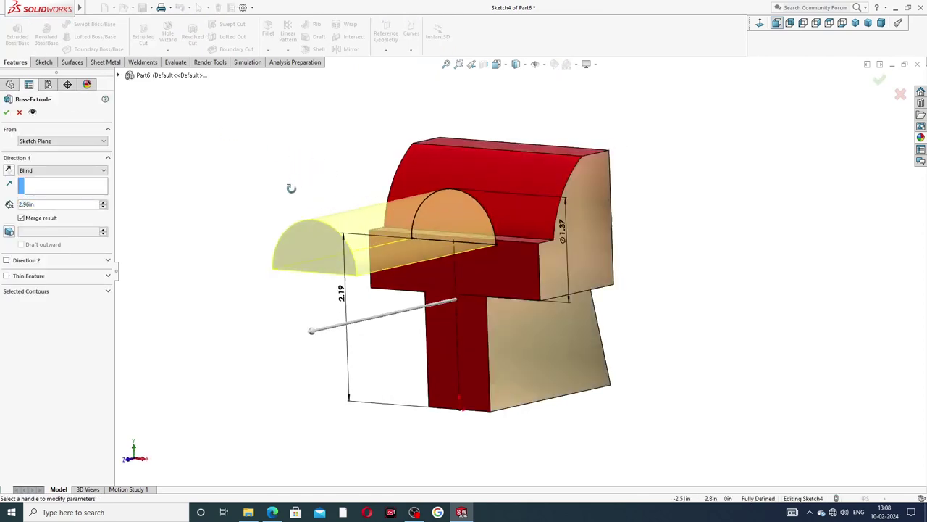
{"action": "left_click", "coordinate": [73, 173]}
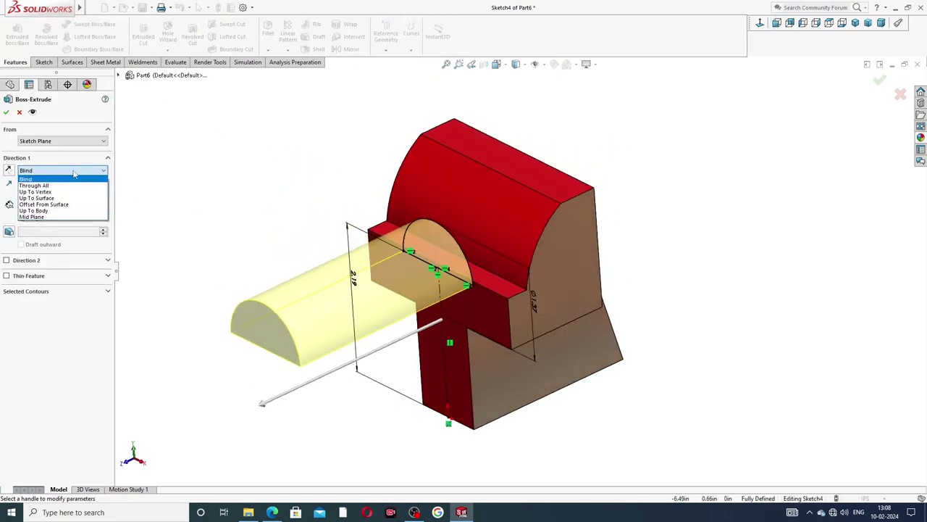
{"action": "left_click", "coordinate": [62, 199]}
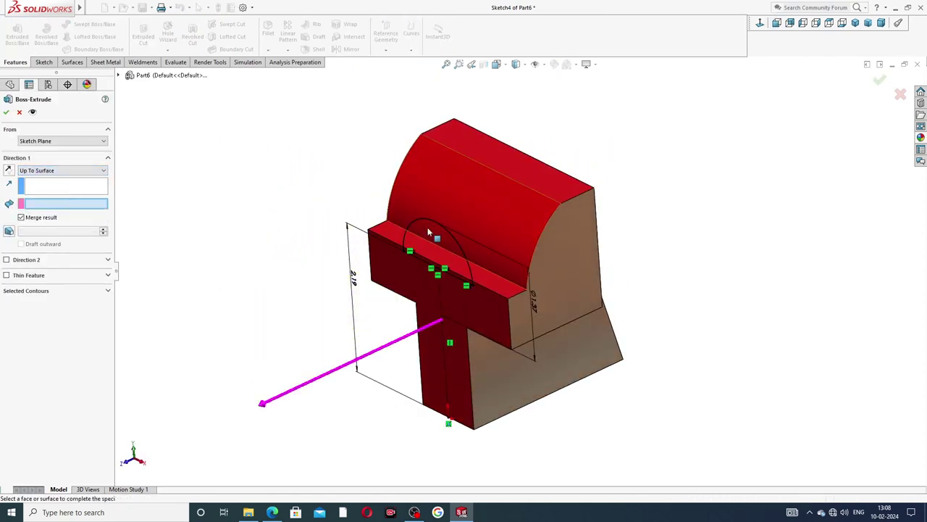
{"action": "left_click", "coordinate": [486, 224]}
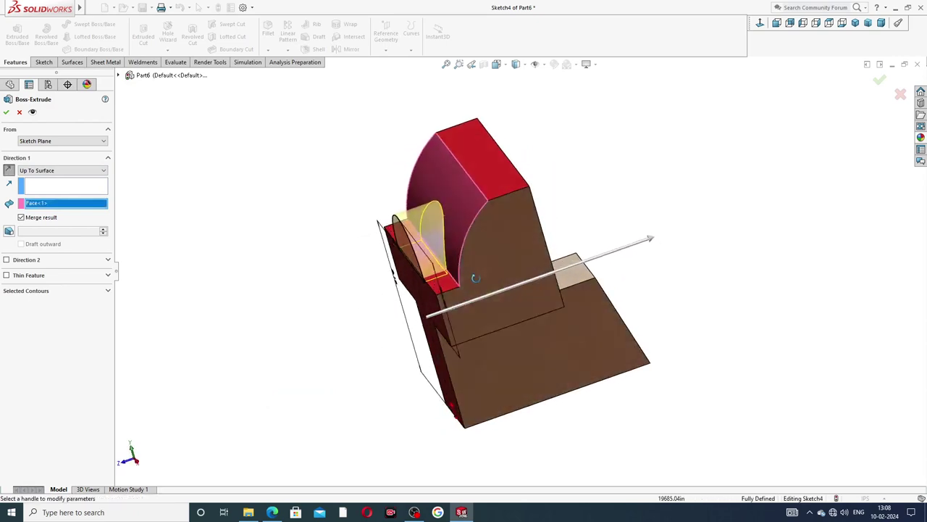
{"action": "left_click", "coordinate": [6, 112]}
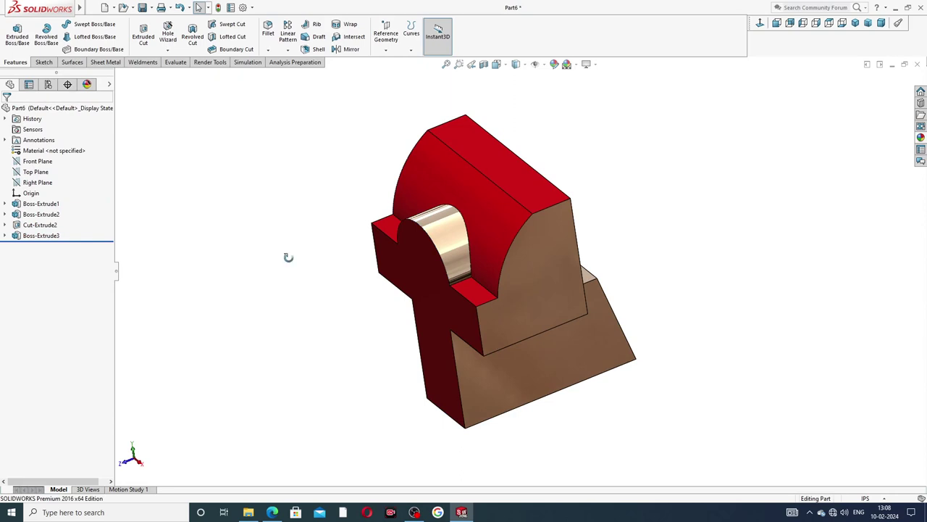
Step: Give the new boss's rounded face the candy apple red appearance
{"action": "middle_click_drag", "start_coordinate": [288, 258], "coordinate": [317, 279]}
{"action": "left_click", "coordinate": [488, 252]}
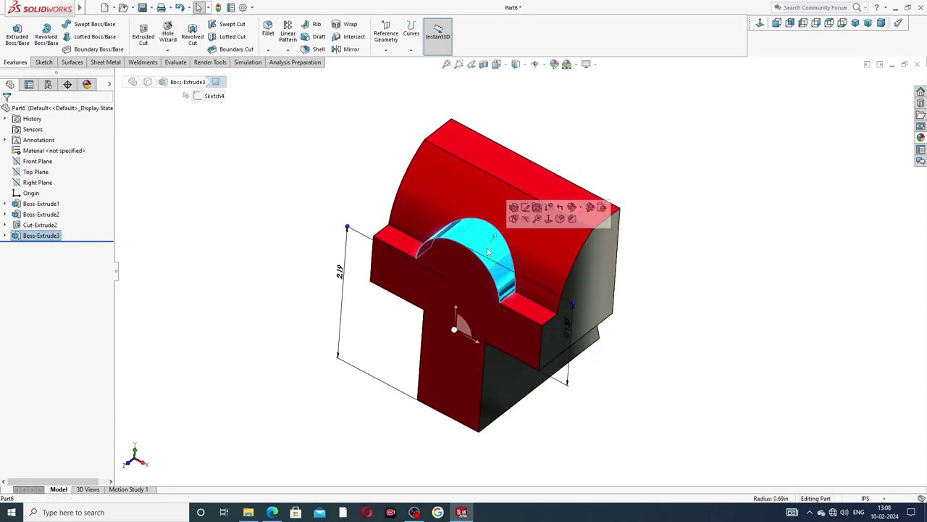
{"action": "left_click", "coordinate": [921, 137]}
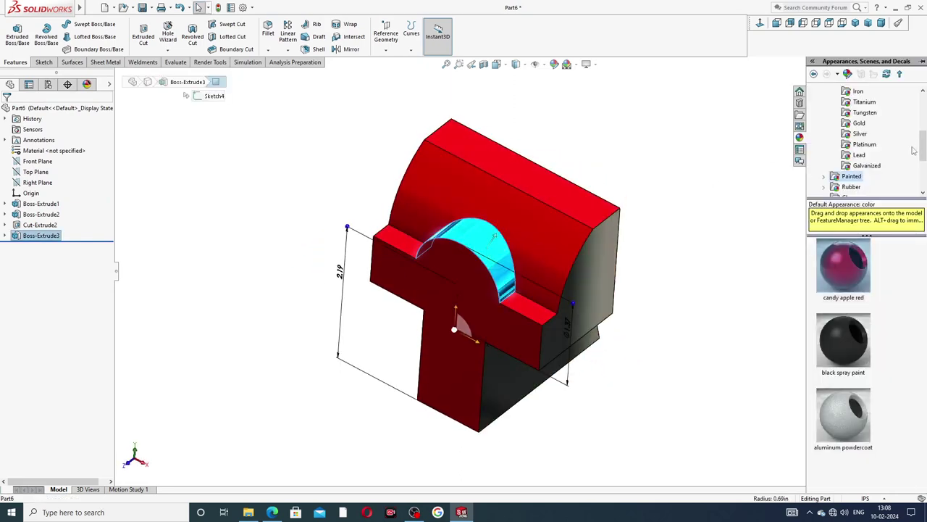
{"action": "left_click", "coordinate": [852, 251]}
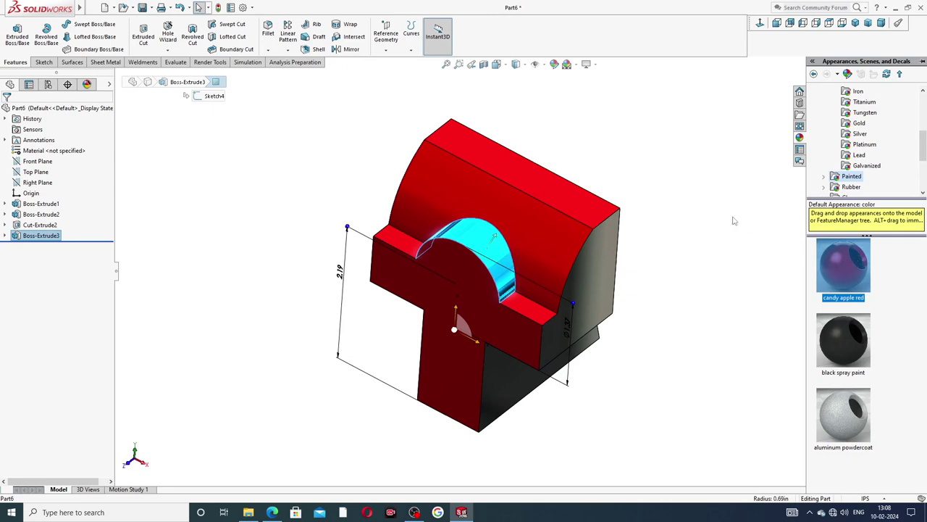
{"action": "double_click", "coordinate": [843, 267]}
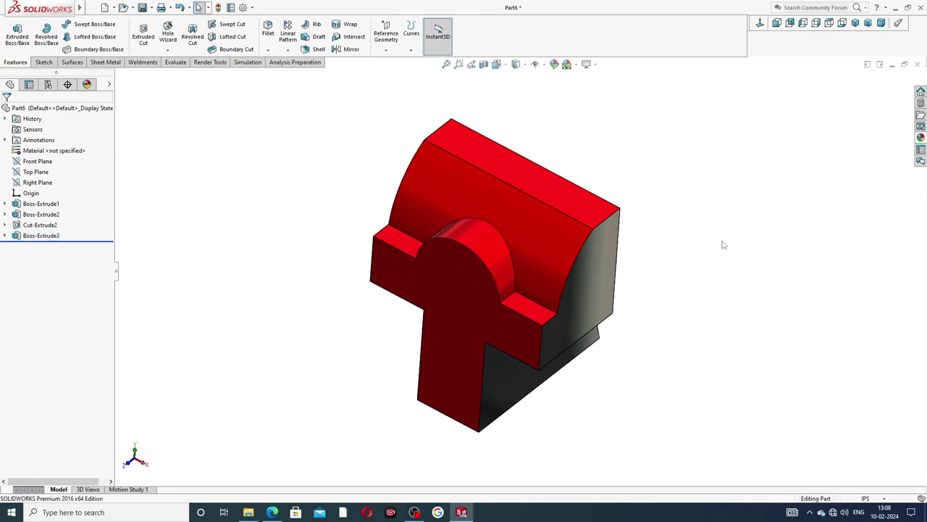
Step: Start a new sketch on the T-shaped front face
{"action": "scroll", "coordinate": [723, 250], "scroll_direction": "up", "scroll_amount": 2}
{"action": "middle_click_drag", "start_coordinate": [723, 263], "coordinate": [575, 227]}
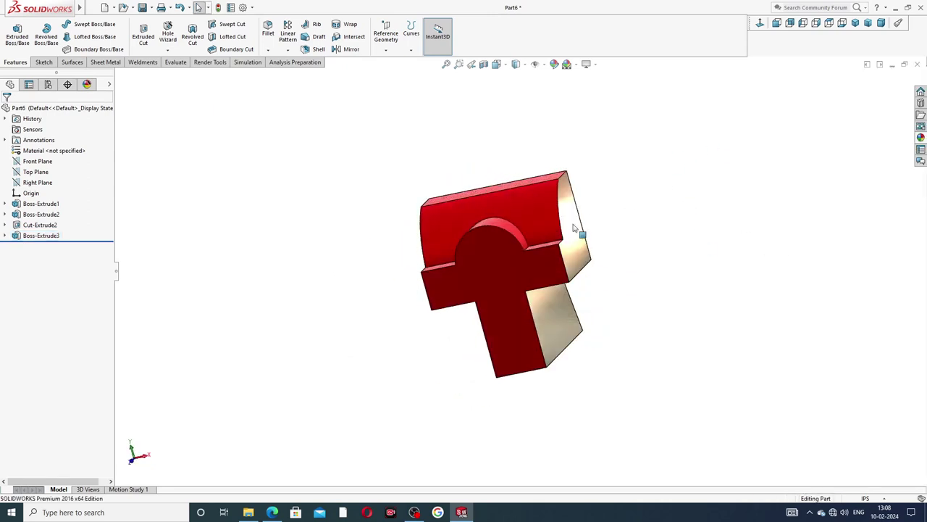
{"action": "left_click", "coordinate": [485, 255]}
{"action": "left_click", "coordinate": [523, 225]}
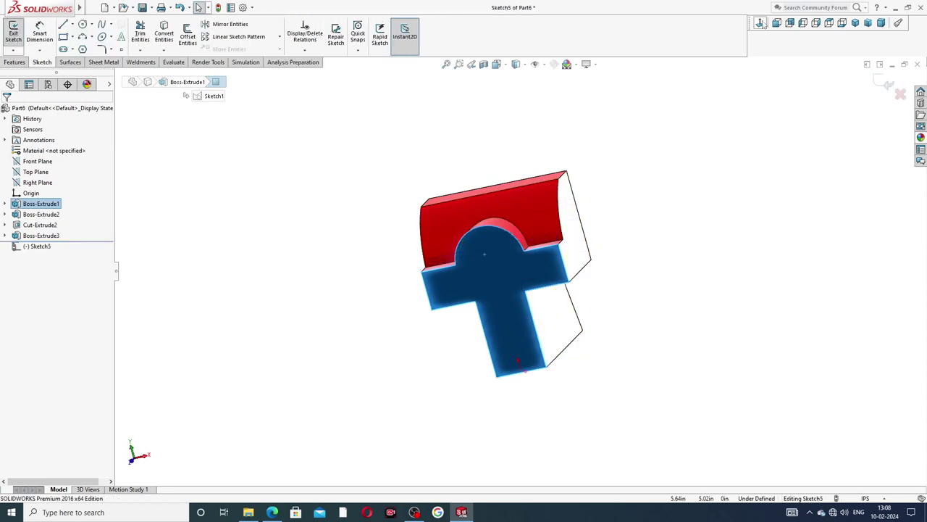
Step: Draw a circle centred on the boss arc's centre inside the semicircular boss
{"action": "left_click", "coordinate": [82, 24]}
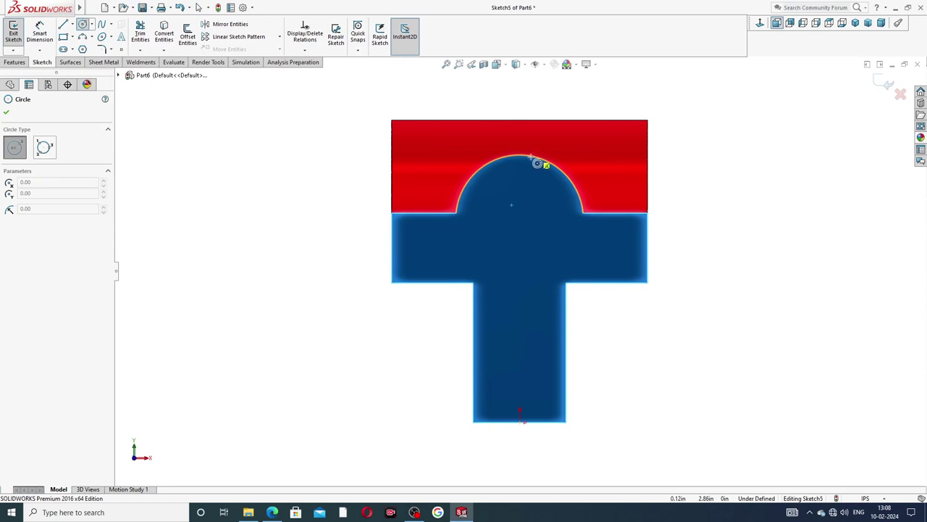
{"action": "left_click", "coordinate": [520, 217]}
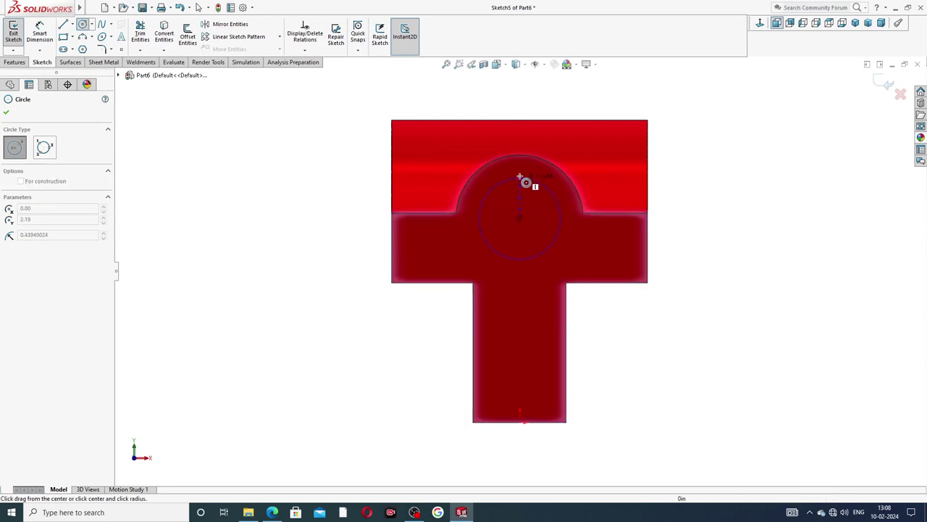
{"action": "left_click", "coordinate": [520, 173]}
{"action": "right_click", "coordinate": [689, 157]}
{"action": "left_click", "coordinate": [726, 164]}
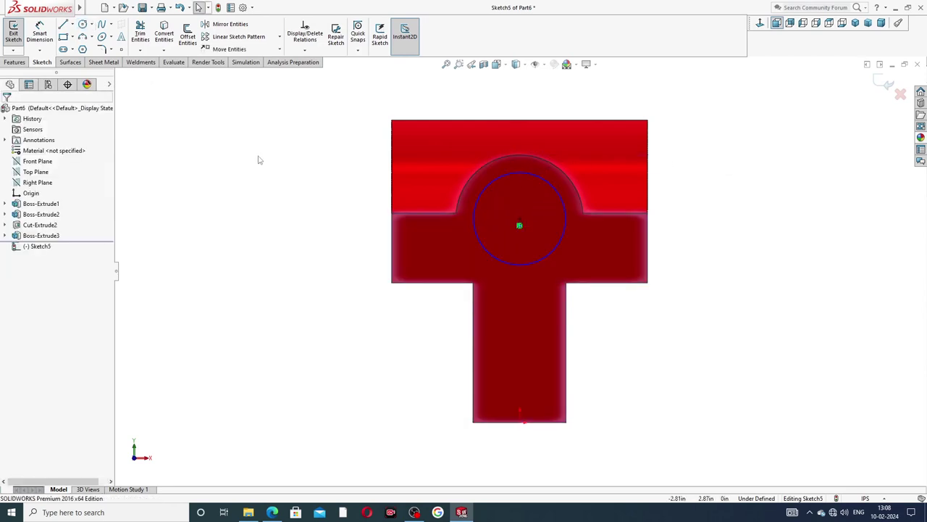
Step: Dimension the circle's diameter as 0.75 in, then bring up the sliding jaw PDF drawing
{"action": "left_click", "coordinate": [39, 34]}
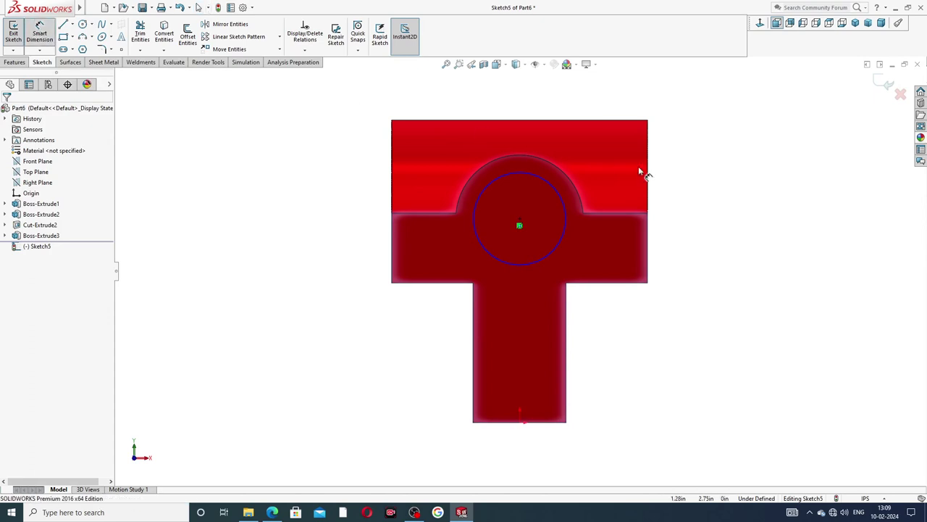
{"action": "left_click", "coordinate": [558, 196]}
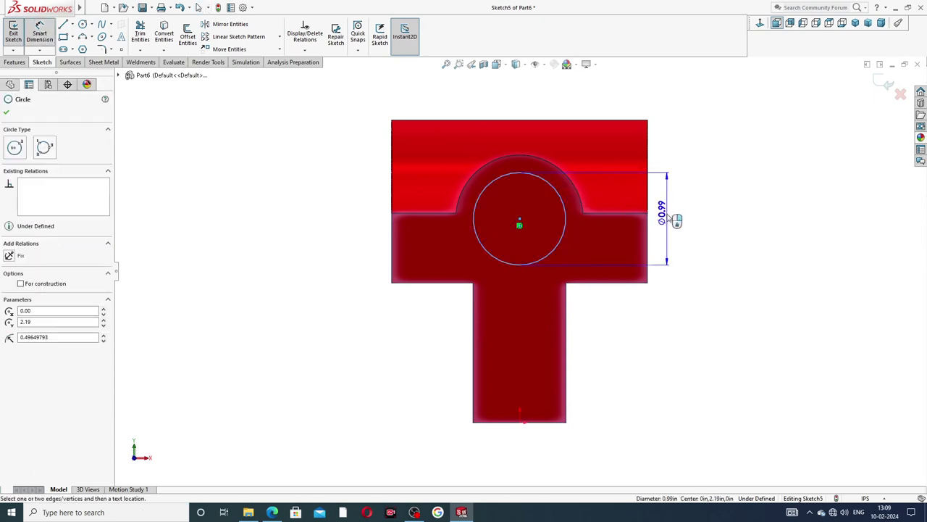
{"action": "left_click", "coordinate": [667, 218]}
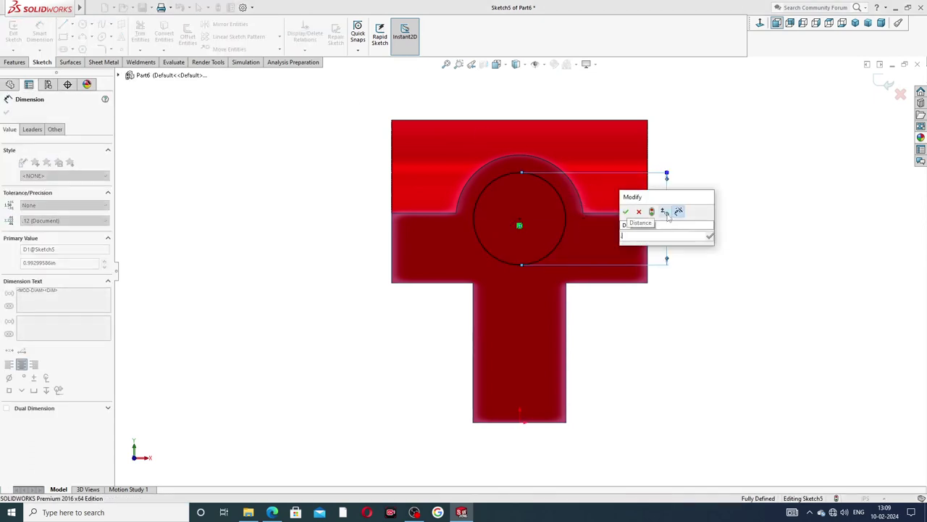
{"action": "type", "text": "0.75"}
{"action": "key", "text": "Return"}
{"action": "left_click", "coordinate": [731, 209]}
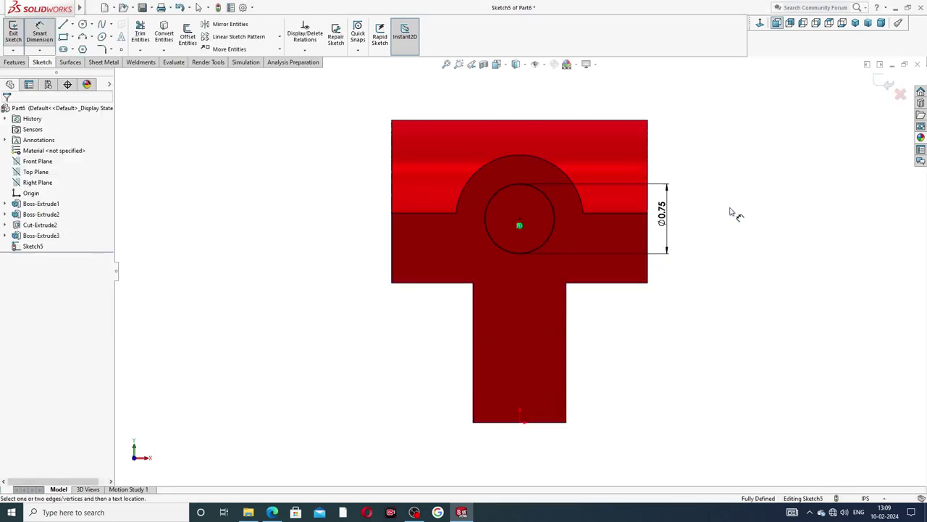
{"action": "left_click", "coordinate": [280, 511]}
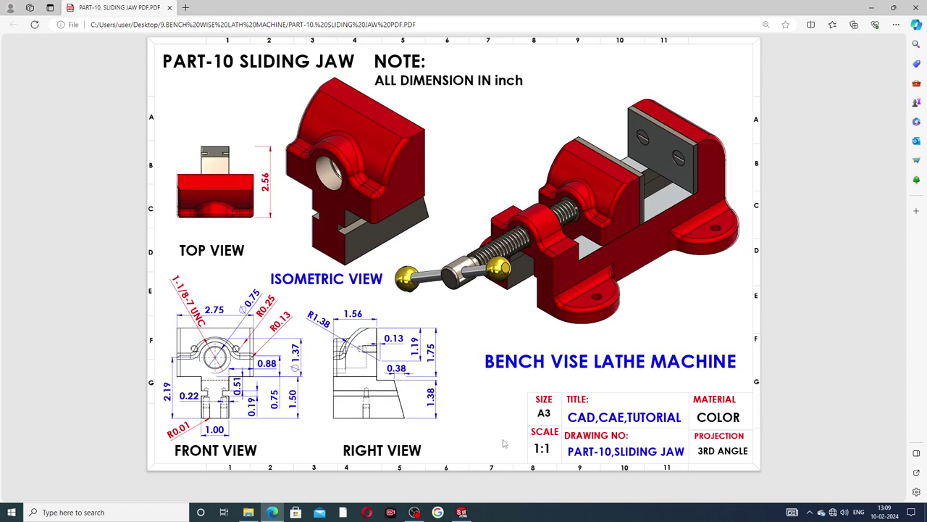
Step: Back in SOLIDWORKS, end dimensioning and start an Extruded Cut of the 0.75 in circle
{"action": "left_click", "coordinate": [461, 512]}
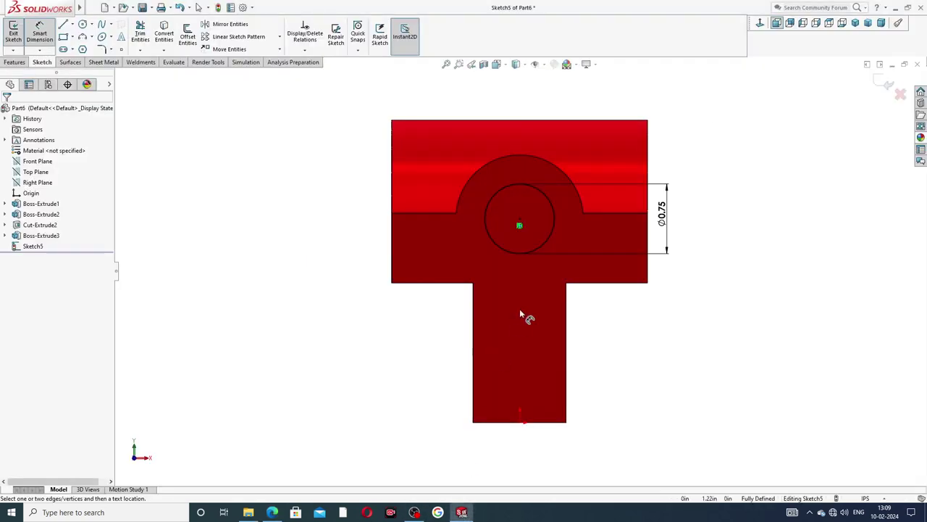
{"action": "right_click", "coordinate": [700, 171]}
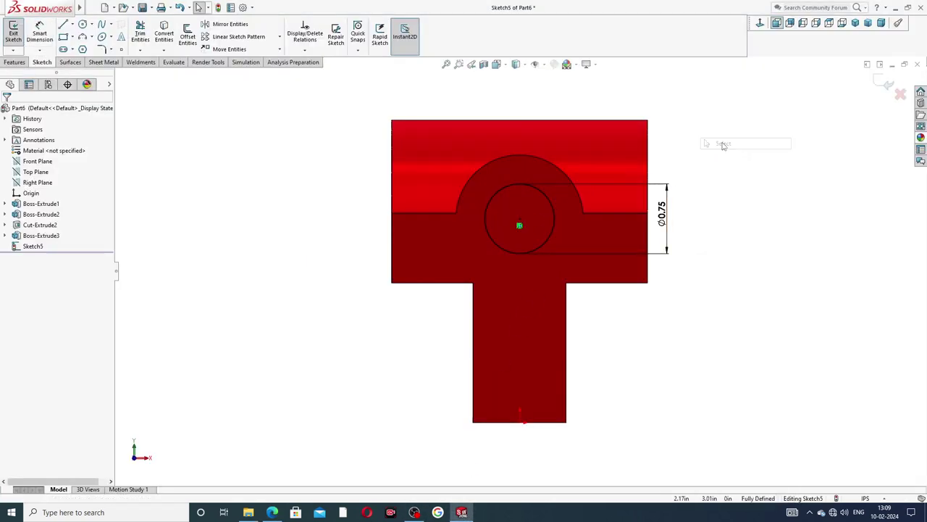
{"action": "left_click", "coordinate": [724, 145]}
{"action": "left_click", "coordinate": [15, 62]}
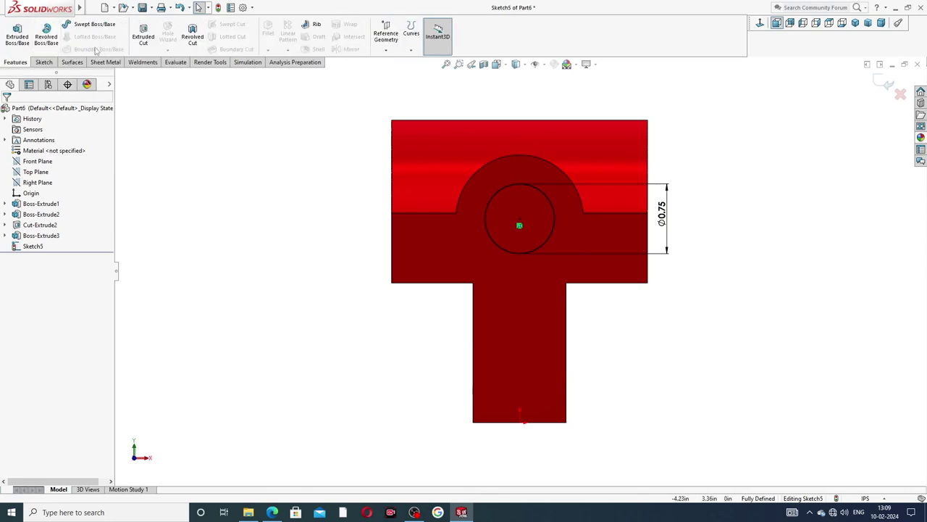
{"action": "left_click", "coordinate": [144, 37]}
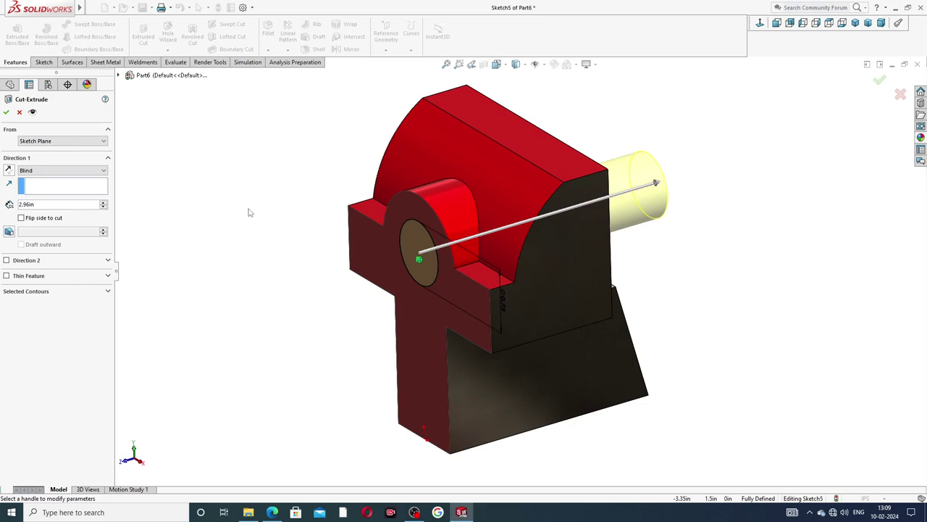
Step: Change the boss hole's cut depth to 1.187in and check it against the PDF drawing
{"action": "left_click_drag", "start_coordinate": [40, 206], "coordinate": [10, 209]}
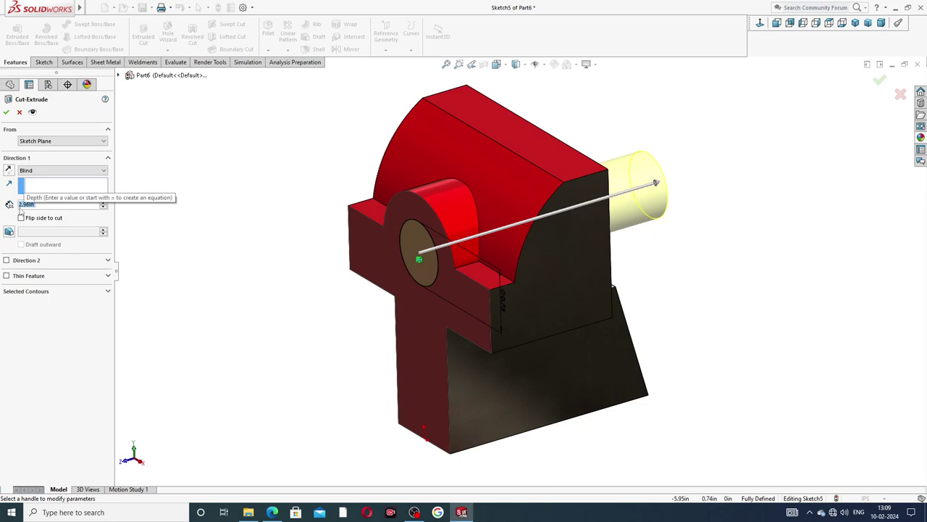
{"action": "type", "text": "1"}
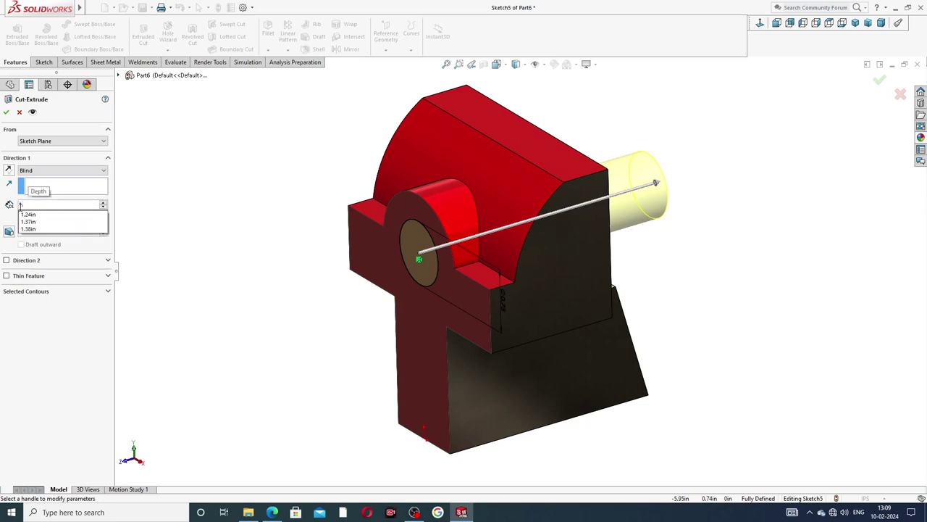
{"action": "type", "text": ".1"}
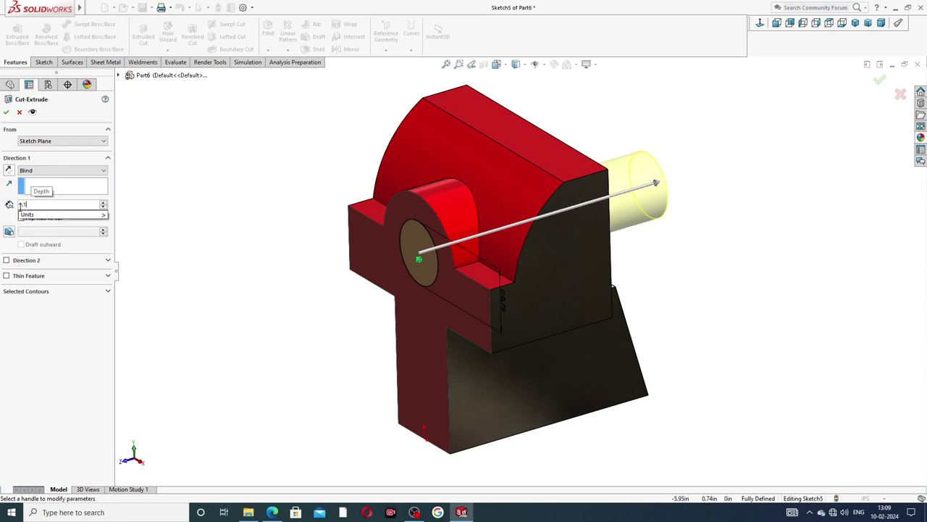
{"action": "type", "text": "7"}
{"action": "key", "text": "BackSpace"}
{"action": "type", "text": "87"}
{"action": "key", "text": "Return"}
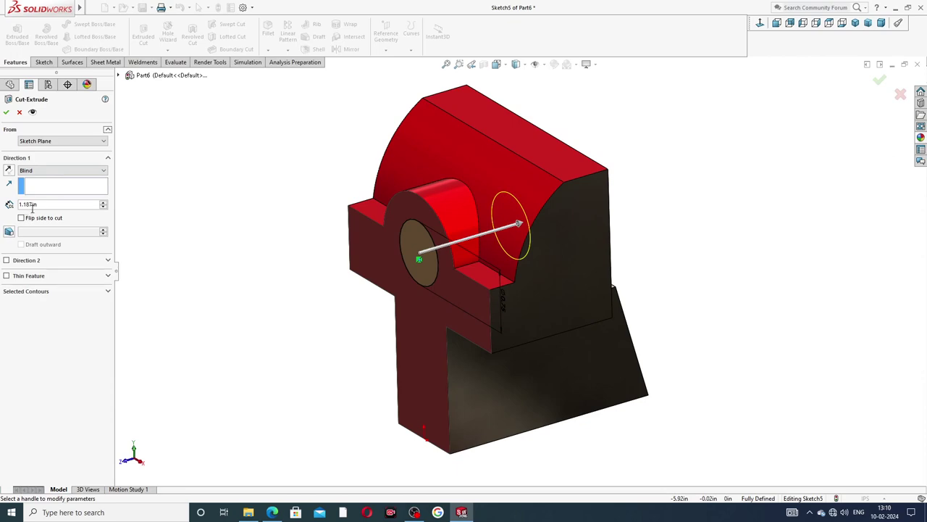
{"action": "left_click", "coordinate": [271, 512]}
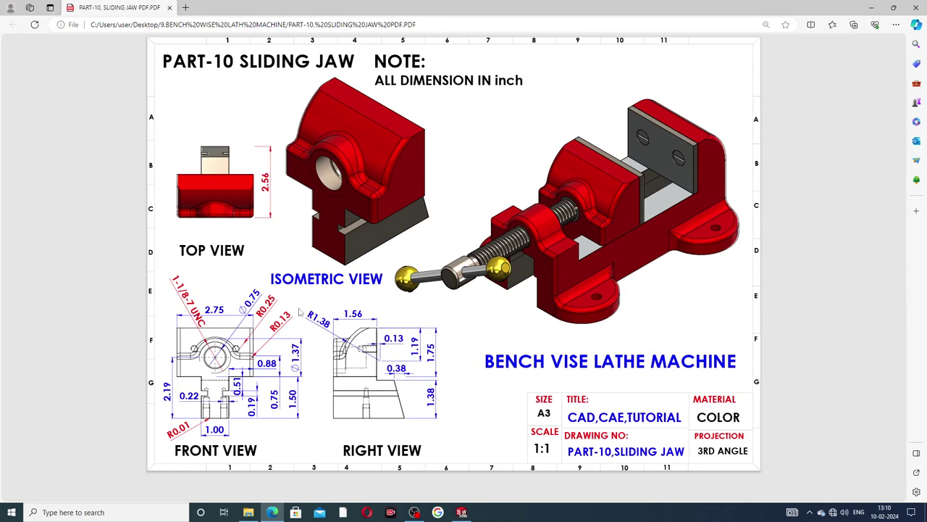
{"action": "left_click", "coordinate": [461, 512]}
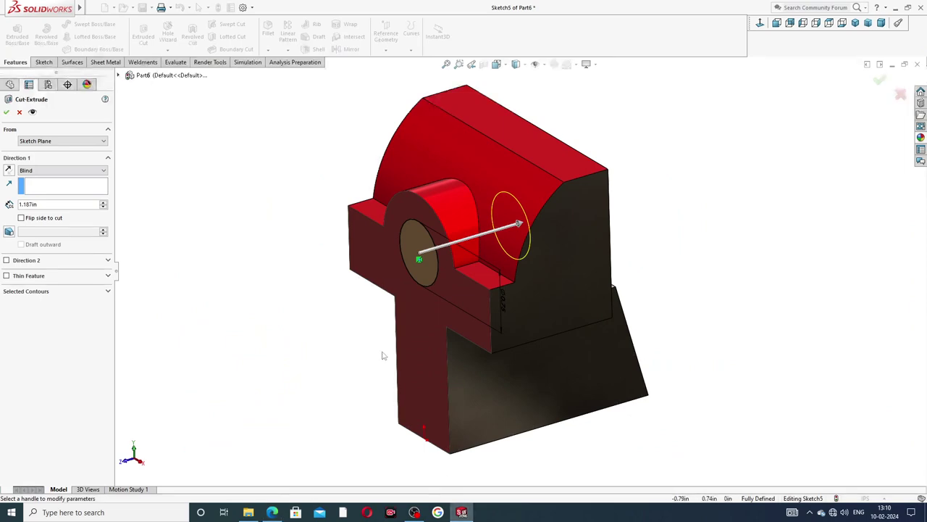
Step: Accept the 1.187in Cut-Extrude3, inspect the hole, and select the T-shaped front face
{"action": "left_click", "coordinate": [6, 112]}
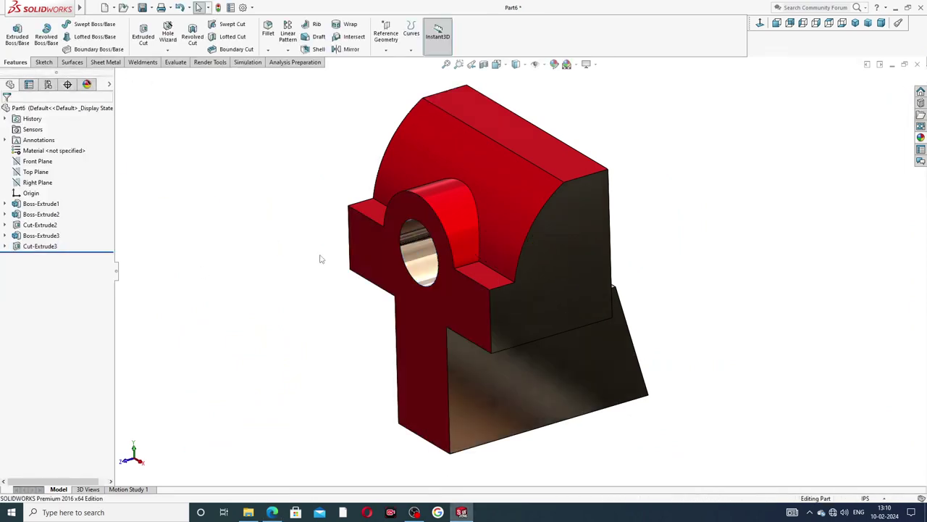
{"action": "middle_click_drag", "start_coordinate": [321, 258], "coordinate": [366, 212]}
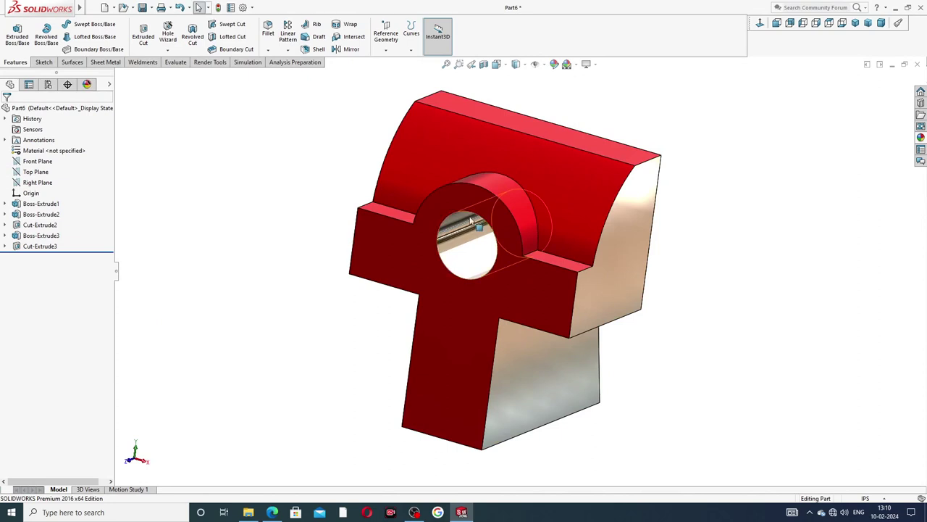
{"action": "scroll", "coordinate": [535, 187], "scroll_direction": "up", "scroll_amount": 3}
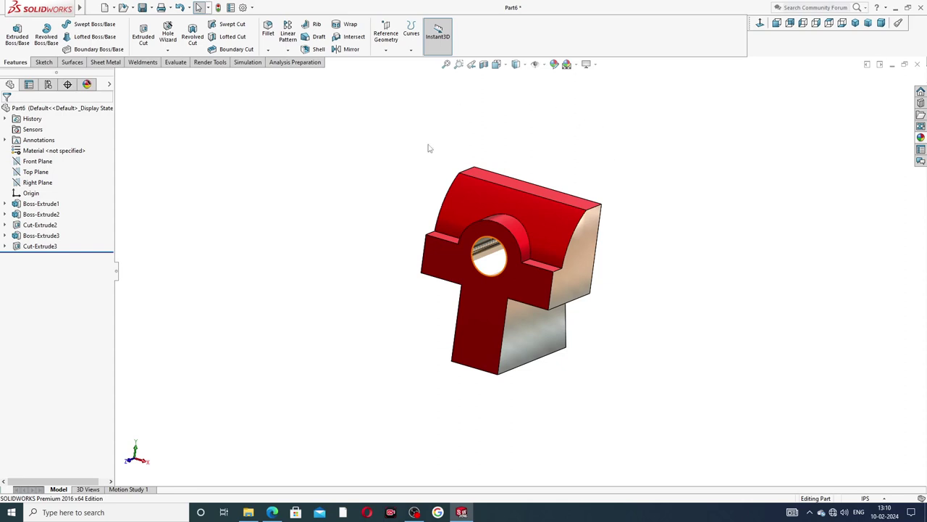
{"action": "middle_click_drag", "start_coordinate": [539, 237], "coordinate": [540, 216]}
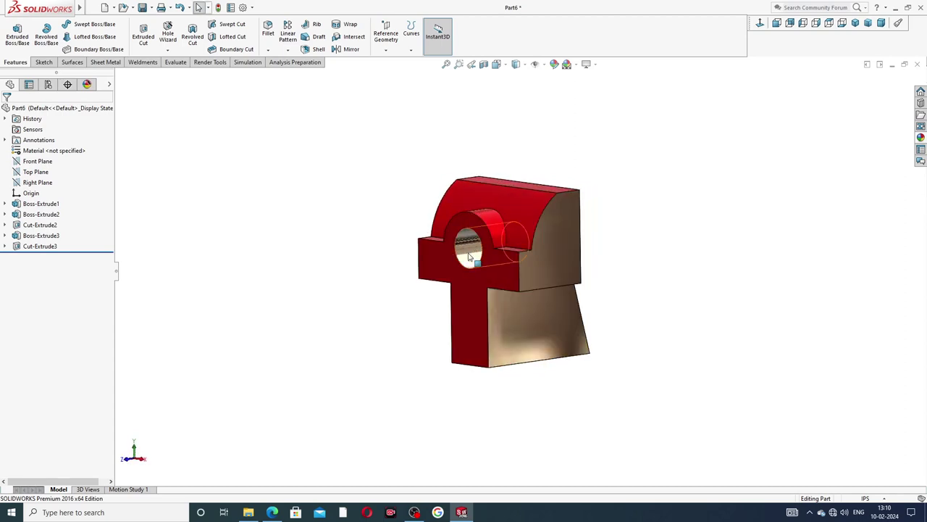
{"action": "scroll", "coordinate": [484, 252], "scroll_direction": "down", "scroll_amount": 3}
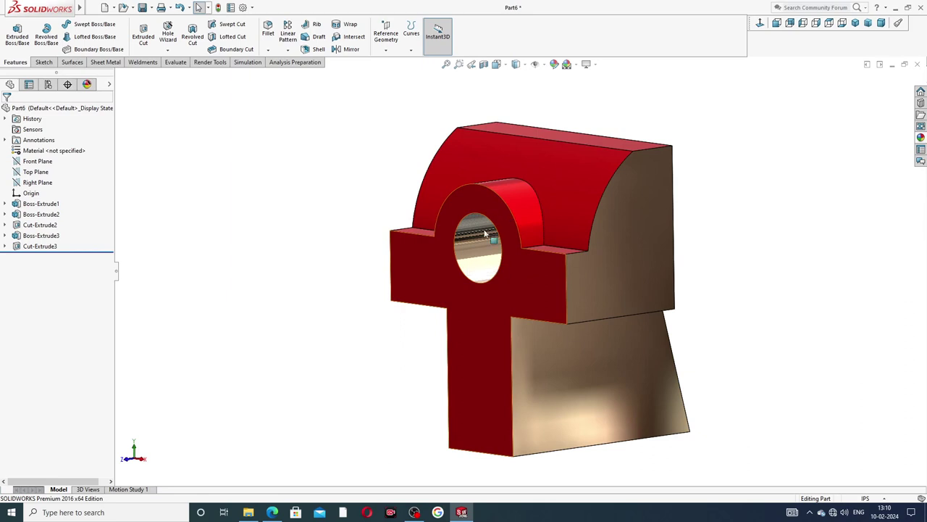
{"action": "middle_click_drag", "start_coordinate": [477, 243], "coordinate": [475, 248]}
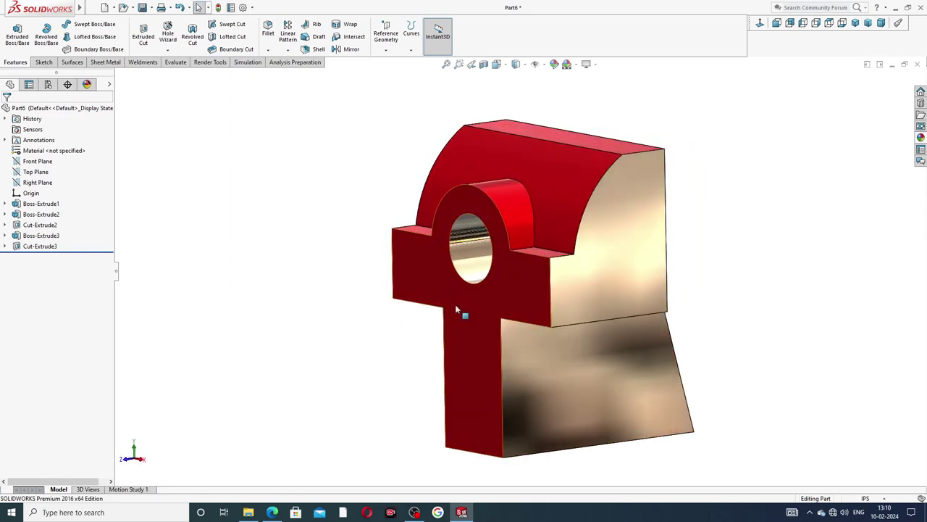
{"action": "left_click", "coordinate": [472, 318]}
Step: View the front face Normal To and start a Hole Wizard Straight Tap, plain Tapped hole
{"action": "left_click", "coordinate": [776, 23]}
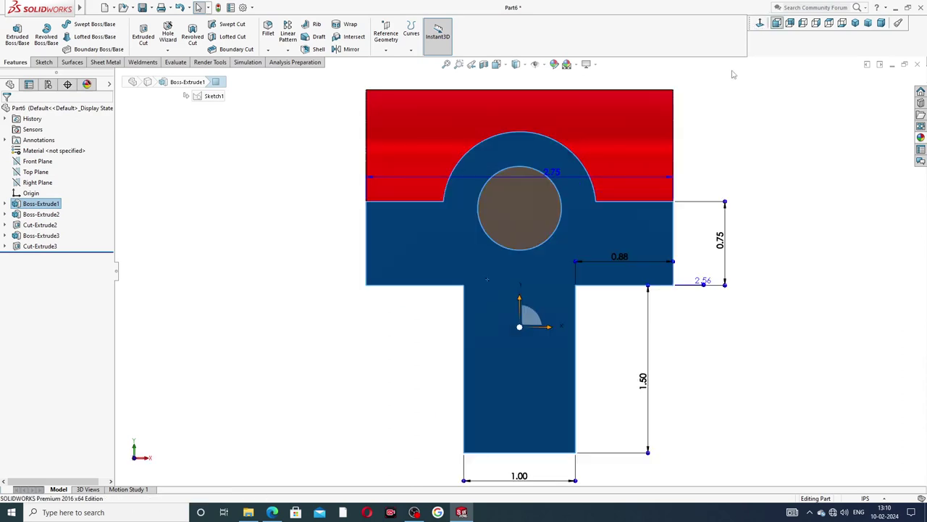
{"action": "left_click", "coordinate": [168, 34]}
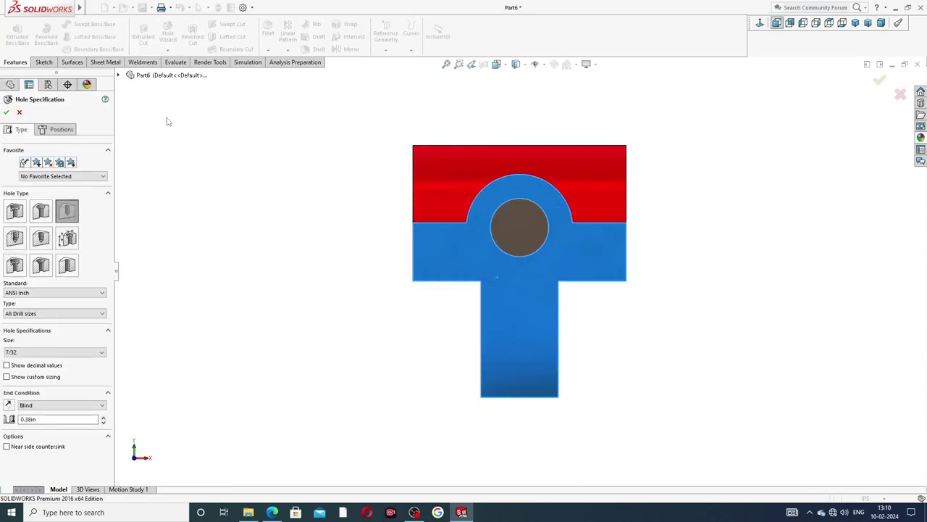
{"action": "left_click", "coordinate": [15, 238]}
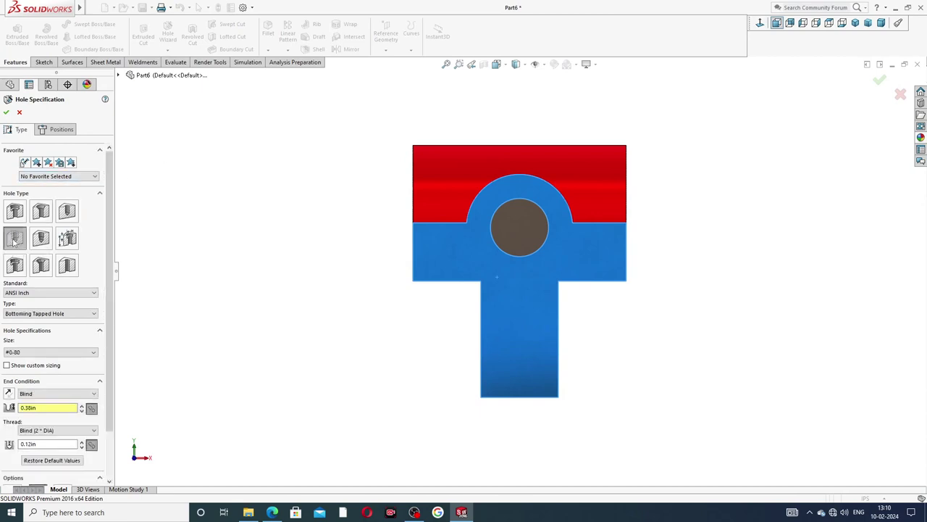
{"action": "left_click_drag", "start_coordinate": [112, 246], "coordinate": [120, 313]}
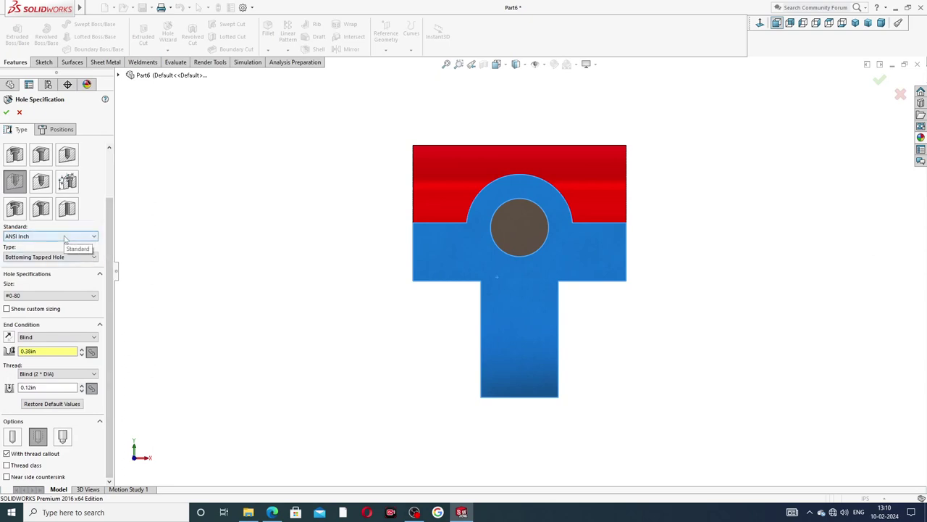
{"action": "left_click", "coordinate": [55, 257]}
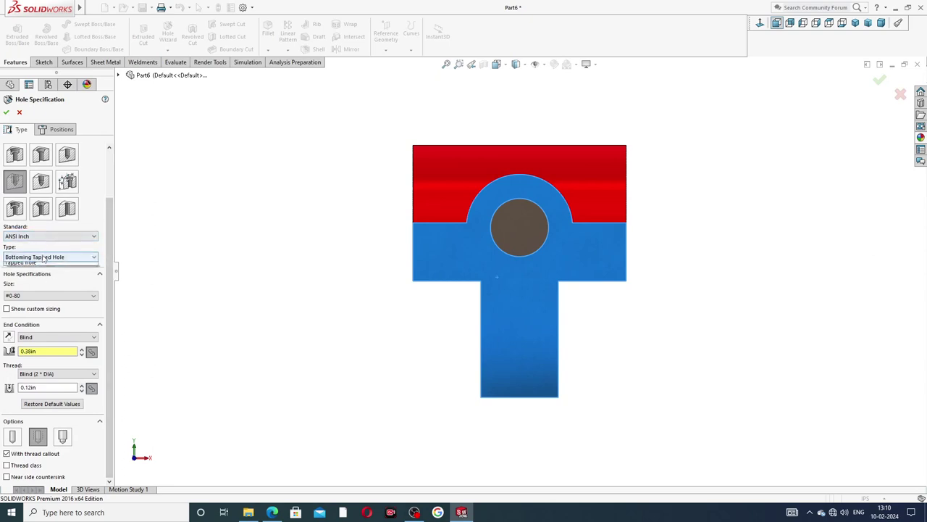
{"action": "left_click", "coordinate": [35, 281]}
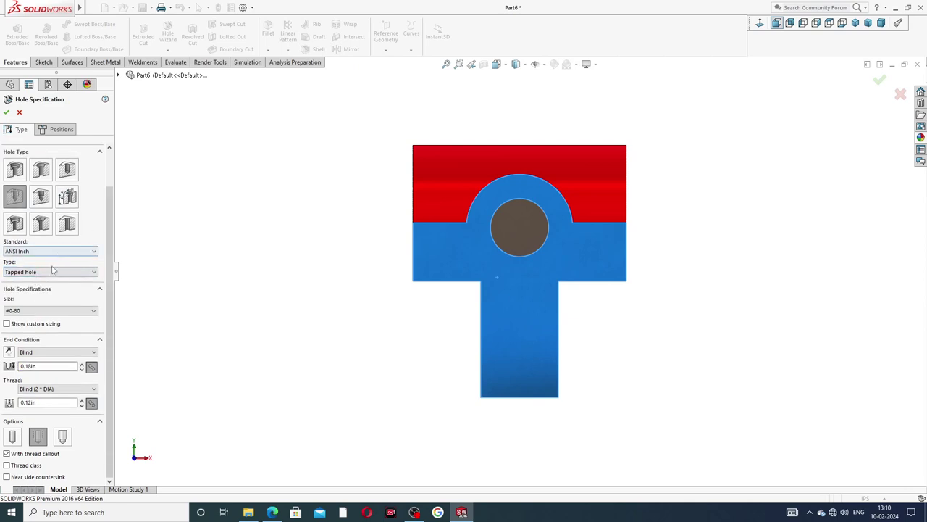
Step: Choose 1-1/8-7 as the tapped hole's thread size
{"action": "left_click", "coordinate": [45, 311]}
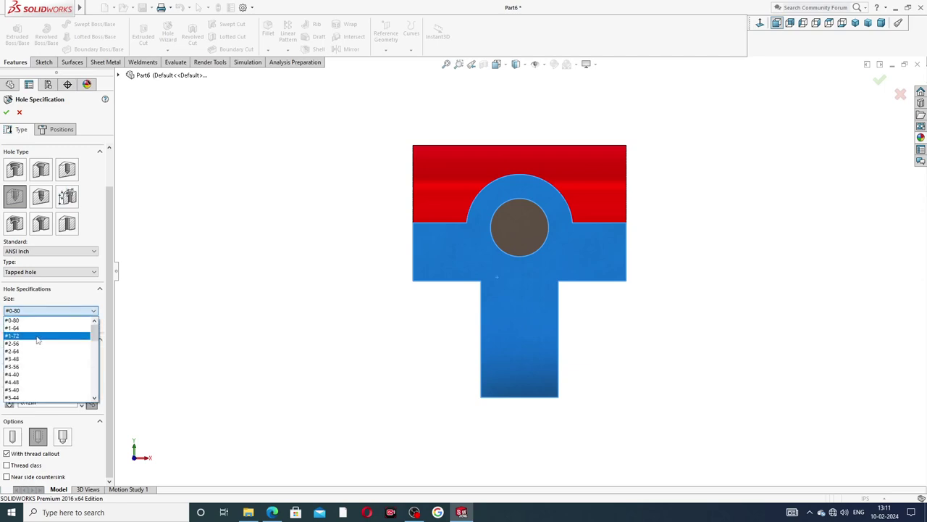
{"action": "scroll", "coordinate": [40, 344], "scroll_direction": "down", "scroll_amount": 6}
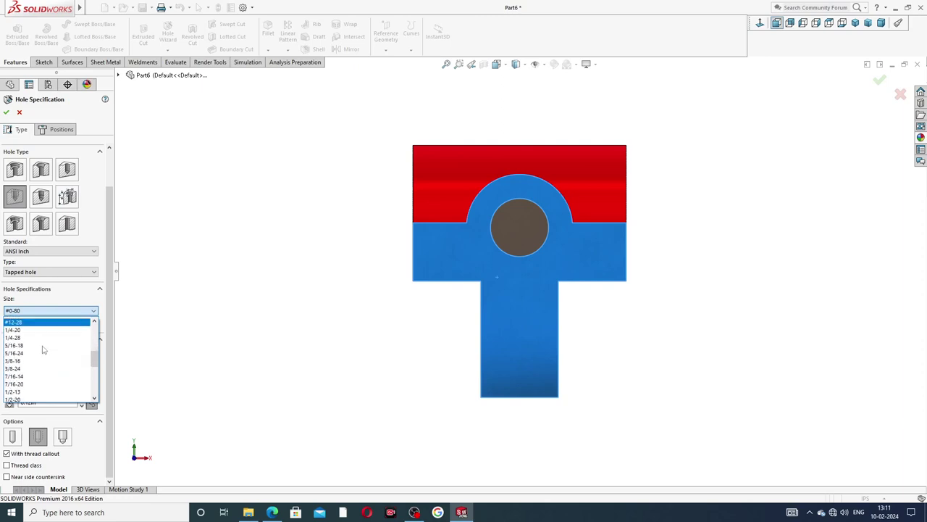
{"action": "scroll", "coordinate": [44, 337], "scroll_direction": "down", "scroll_amount": 2}
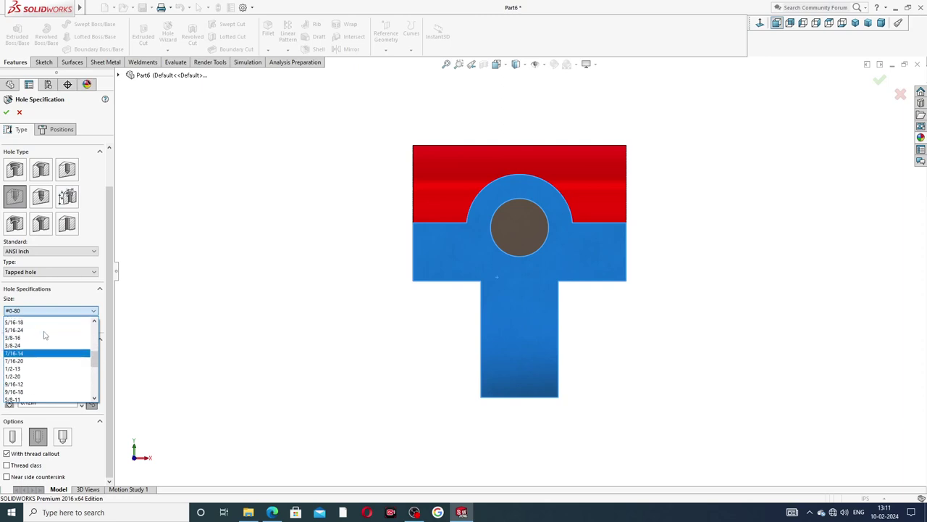
{"action": "scroll", "coordinate": [44, 335], "scroll_direction": "up", "scroll_amount": 1}
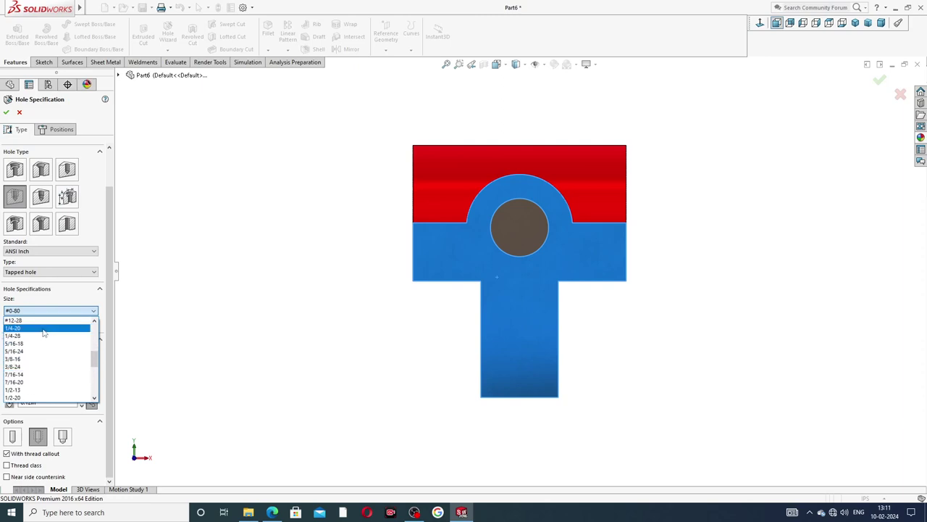
{"action": "scroll", "coordinate": [43, 331], "scroll_direction": "down", "scroll_amount": 4}
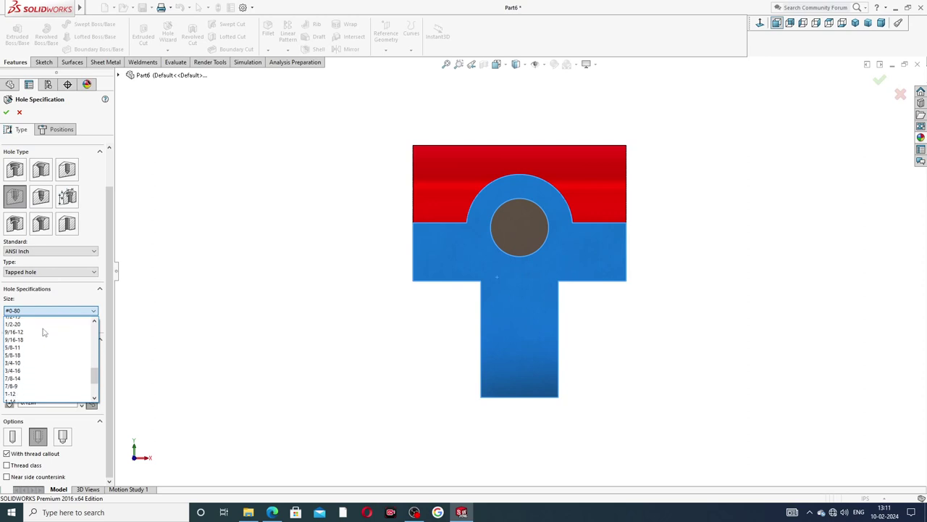
{"action": "scroll", "coordinate": [44, 332], "scroll_direction": "down", "scroll_amount": 2}
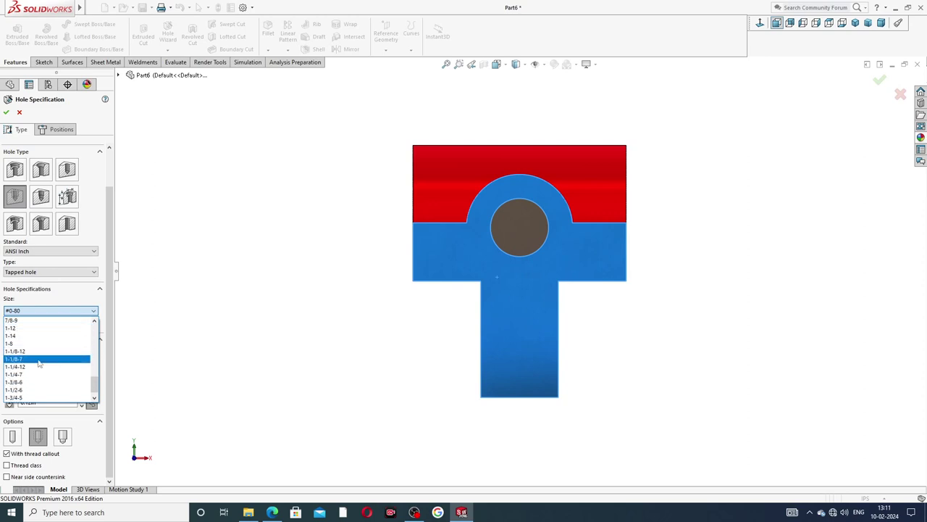
{"action": "left_click", "coordinate": [37, 360]}
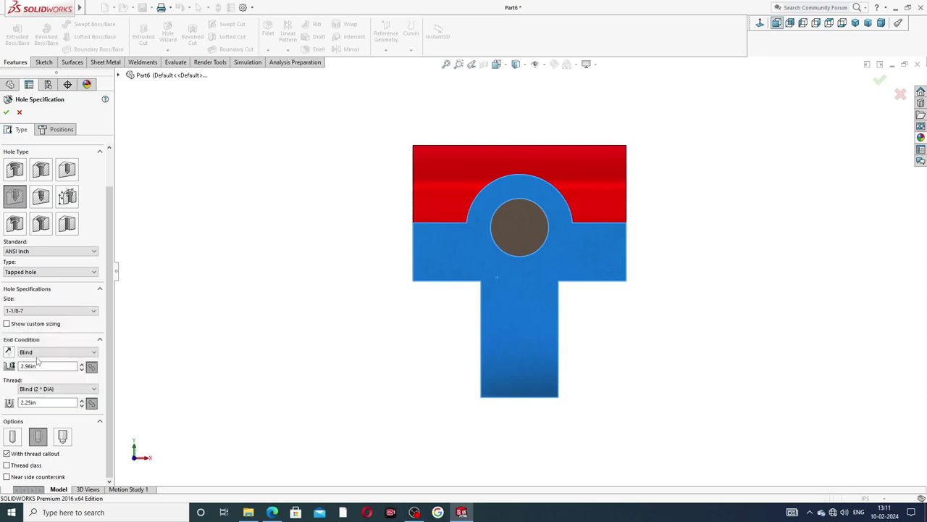
Step: Enable a custom drill size and set the drill diameter to 0.813in
{"action": "left_click", "coordinate": [7, 324]}
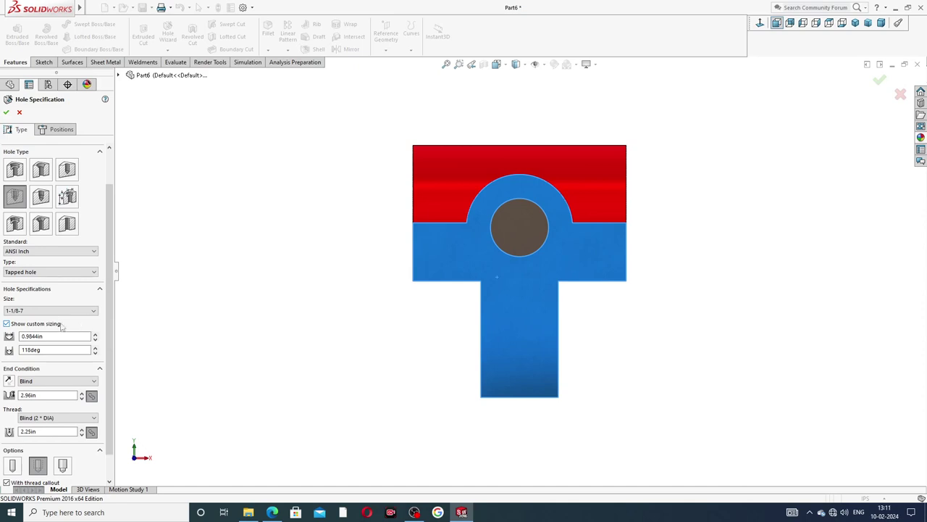
{"action": "left_click_drag", "start_coordinate": [48, 336], "coordinate": [2, 339]}
{"action": "type", "text": ".81"}
{"action": "key", "text": "Return"}
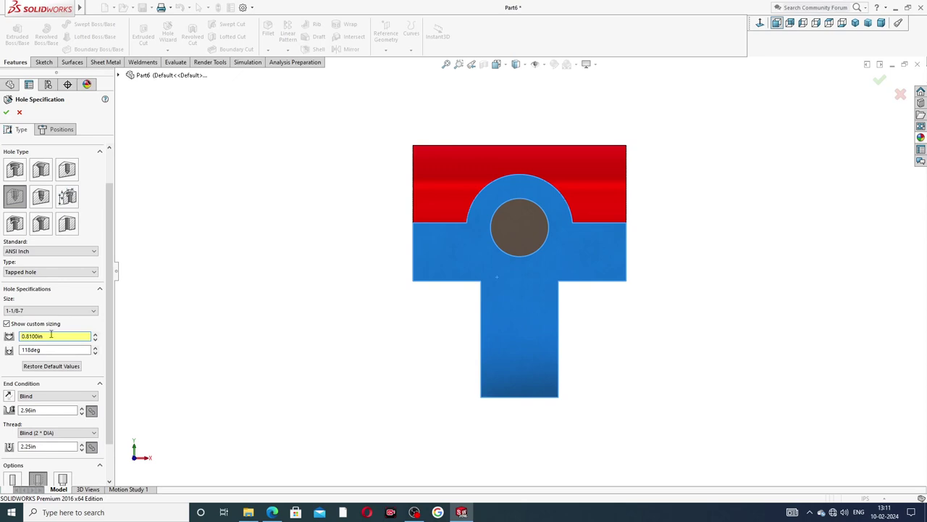
{"action": "left_click_drag", "start_coordinate": [52, 337], "coordinate": [2, 328]}
{"action": "type", "text": ".813"}
{"action": "key", "text": "Return"}
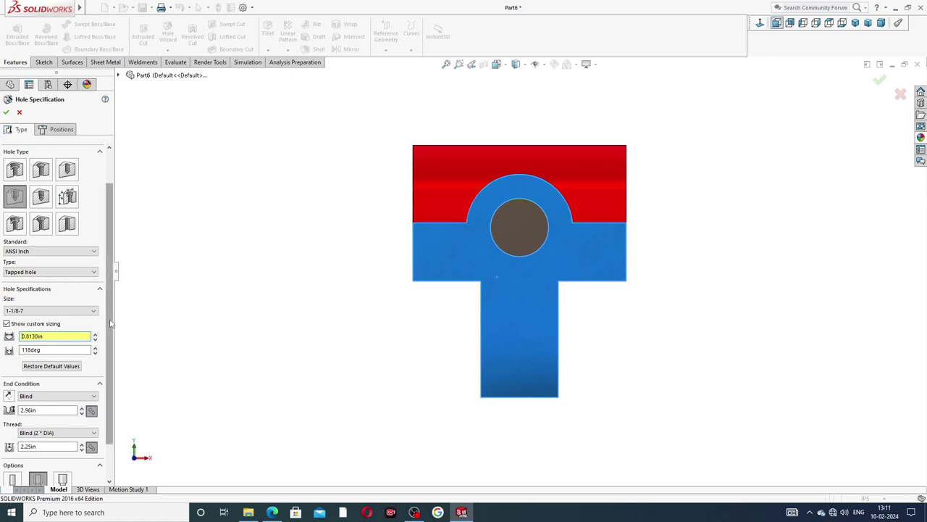
Step: Set the tapped hole's blind depth to 0.44in
{"action": "scroll", "coordinate": [128, 319], "scroll_direction": "down", "scroll_amount": 2}
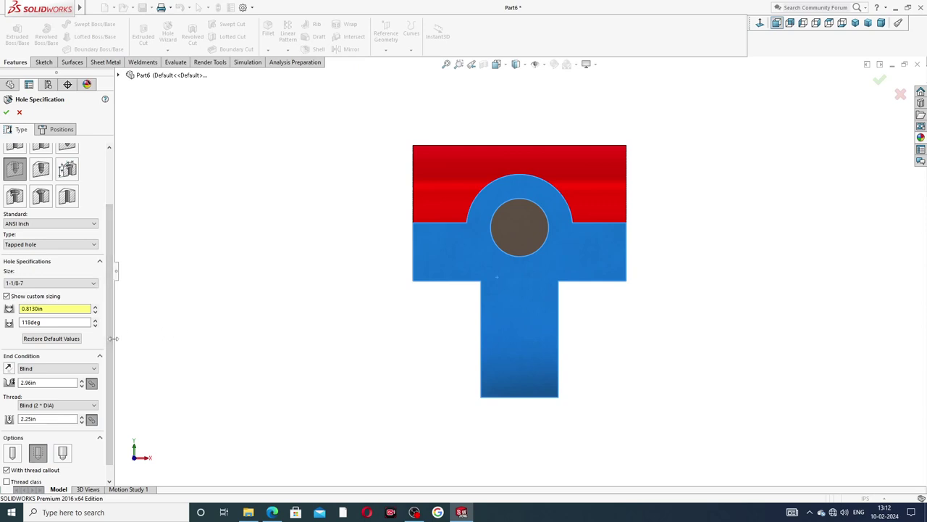
{"action": "left_click_drag", "start_coordinate": [73, 382], "coordinate": [2, 390]}
{"action": "type", "text": "1"}
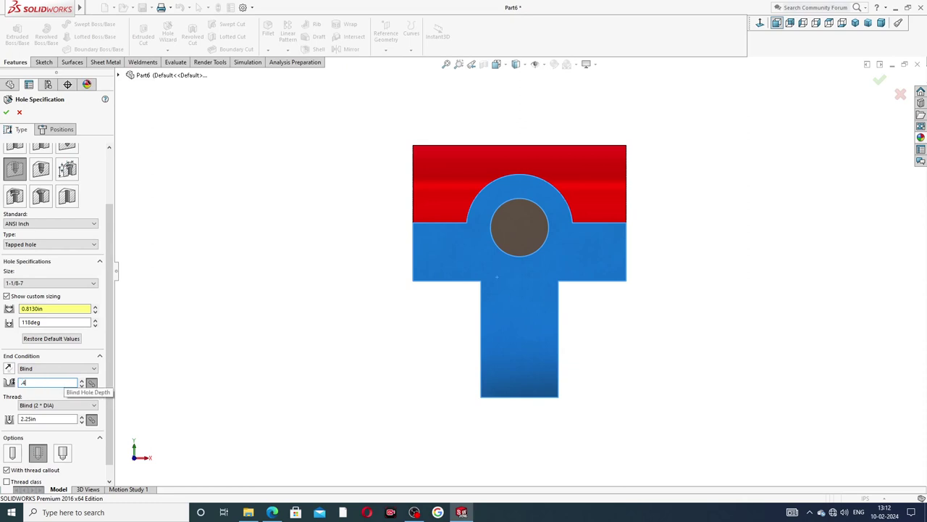
{"action": "key", "text": "Return"}
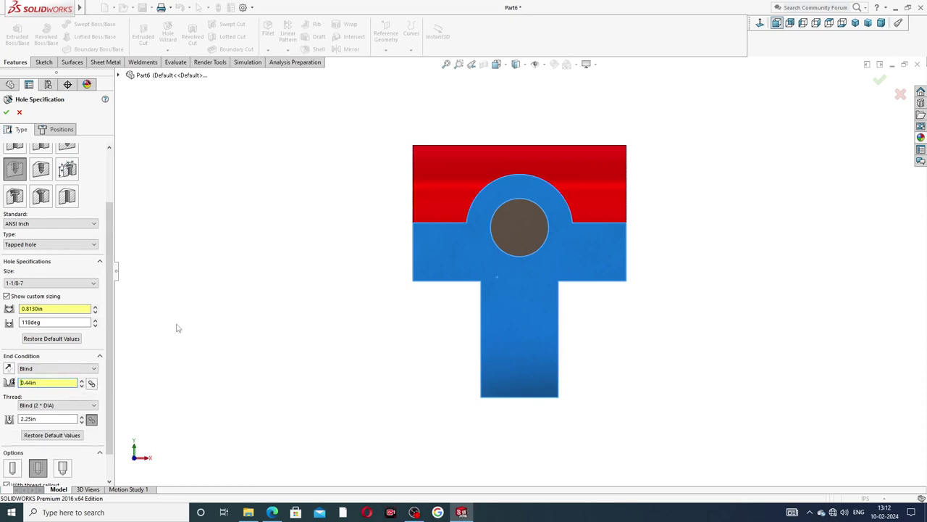
{"action": "scroll", "coordinate": [113, 341], "scroll_direction": "down", "scroll_amount": 2}
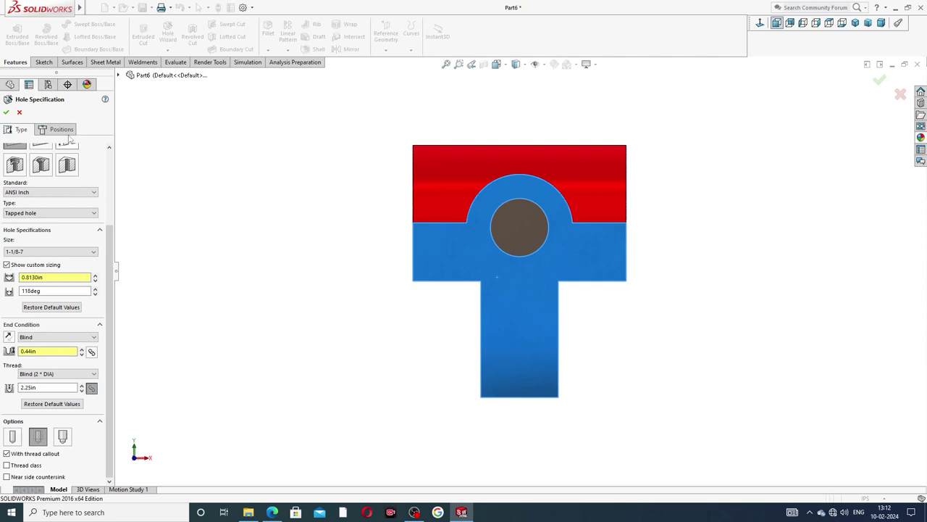
{"action": "scroll", "coordinate": [111, 237], "scroll_direction": "up", "scroll_amount": 3}
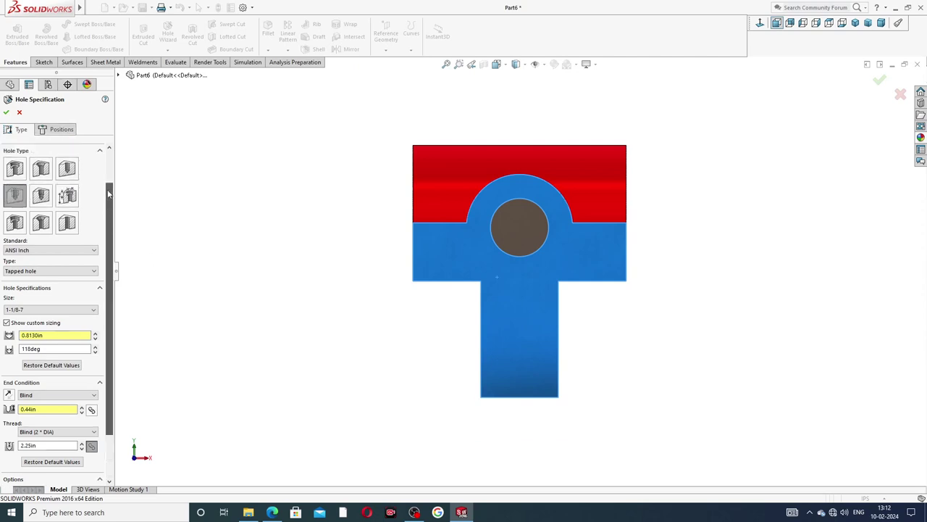
{"action": "left_click", "coordinate": [58, 129]}
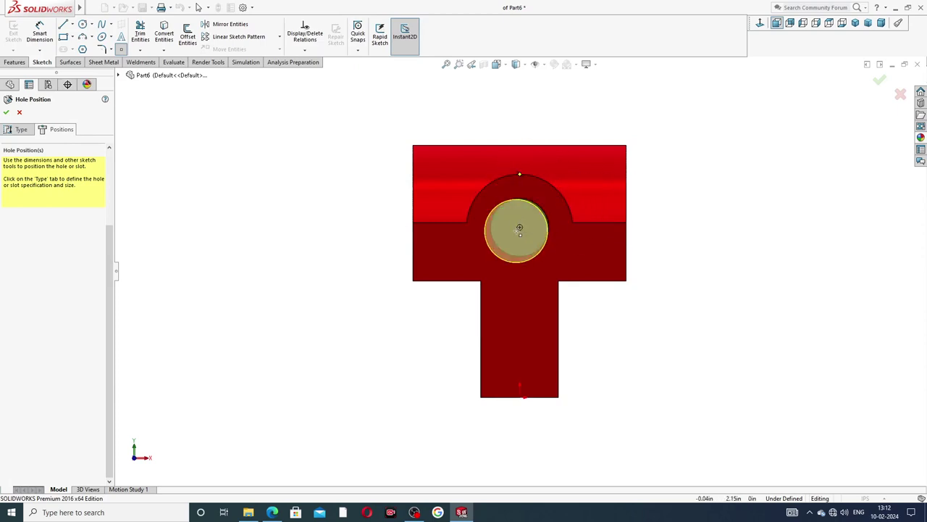
Step: Place the tapped hole at the top arc's centre and create Tapped Hole1
{"action": "left_click", "coordinate": [520, 229]}
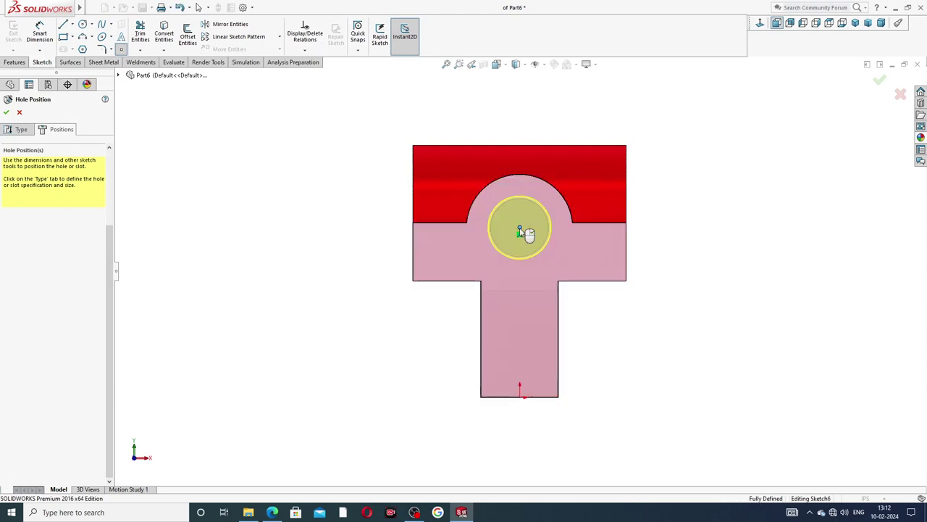
{"action": "left_click", "coordinate": [5, 112]}
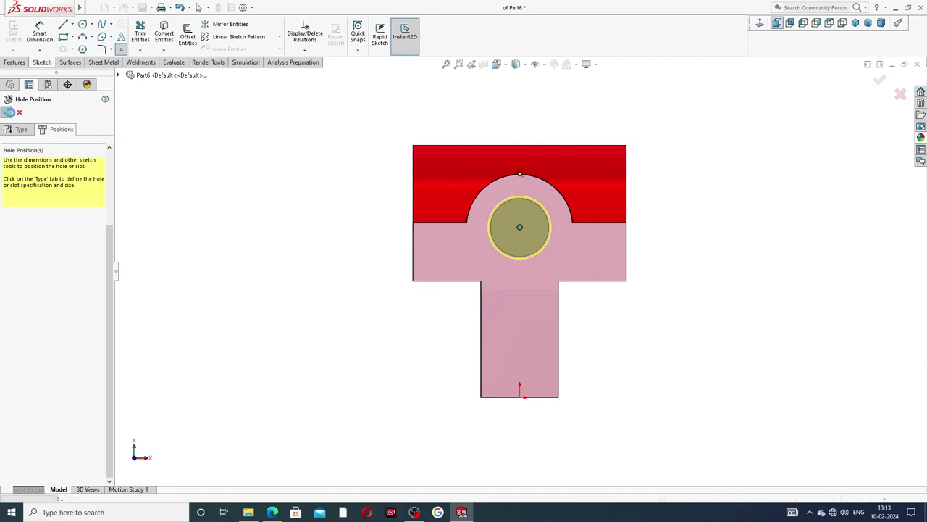
{"action": "left_click", "coordinate": [726, 195]}
{"action": "middle_click_drag", "start_coordinate": [725, 196], "coordinate": [685, 233]}
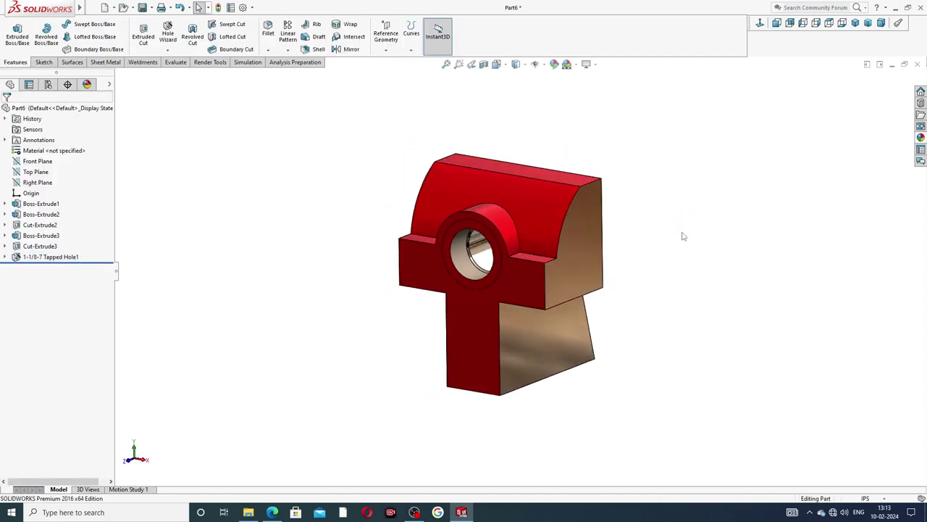
{"action": "scroll", "coordinate": [516, 260], "scroll_direction": "down", "scroll_amount": 3}
{"action": "mouse_move", "coordinate": [526, 248]}
{"action": "middle_mouse_down"}
{"action": "mouse_move", "coordinate": [542, 209]}
{"action": "mouse_move", "coordinate": [516, 240]}
{"action": "middle_mouse_up"}
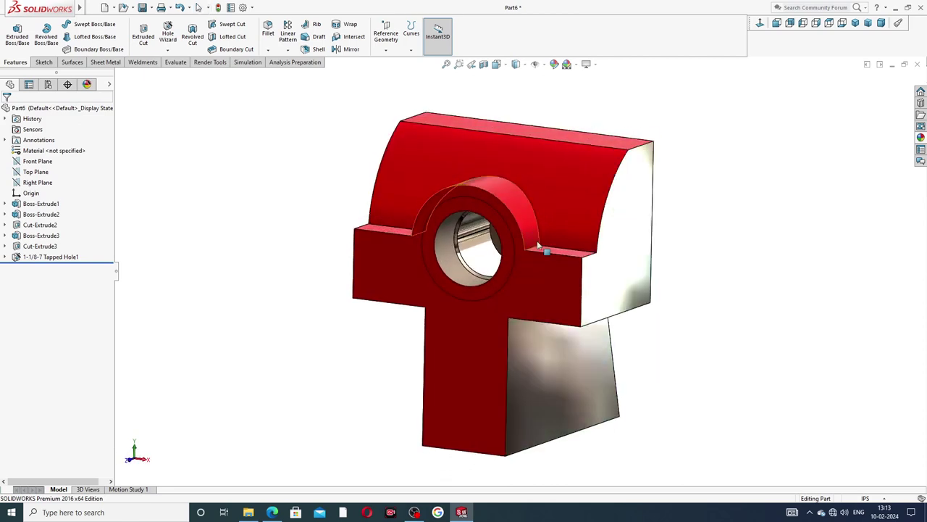
{"action": "left_click", "coordinate": [48, 259]}
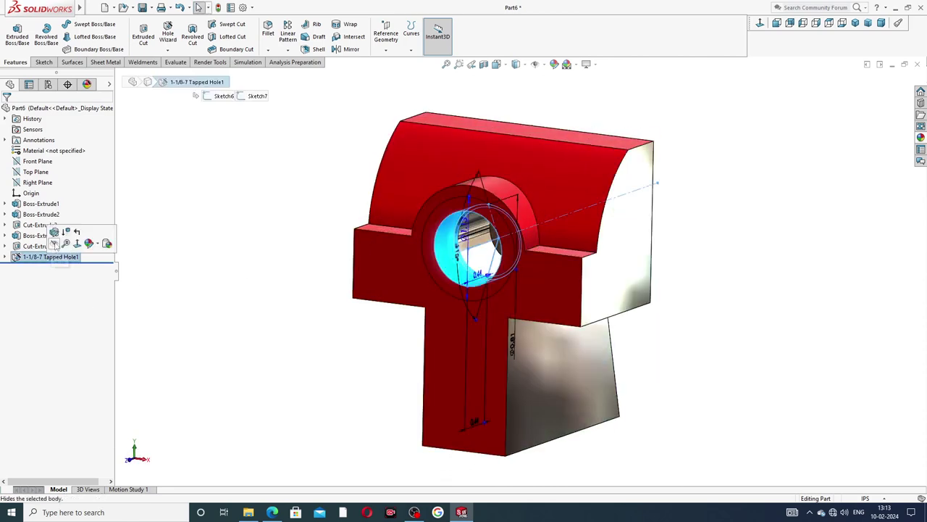
{"action": "left_click", "coordinate": [58, 240]}
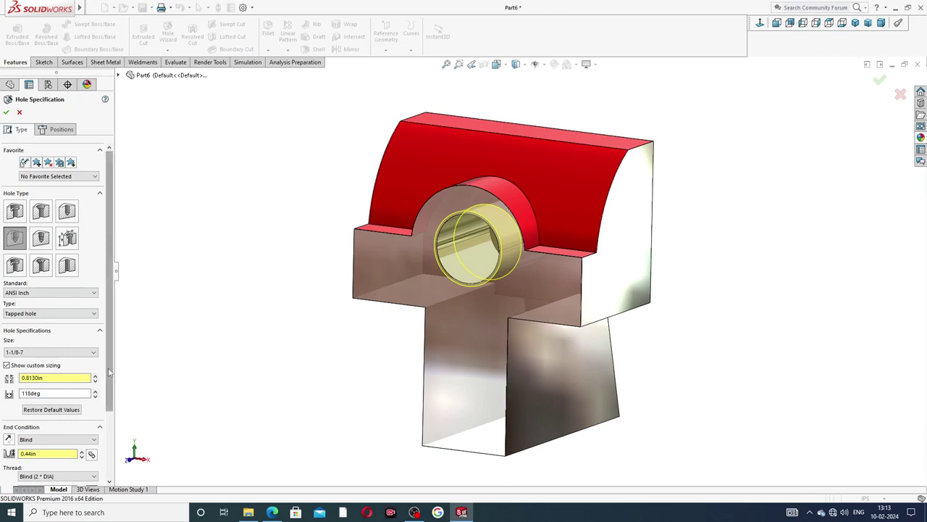
{"action": "left_click_drag", "start_coordinate": [106, 382], "coordinate": [110, 451]}
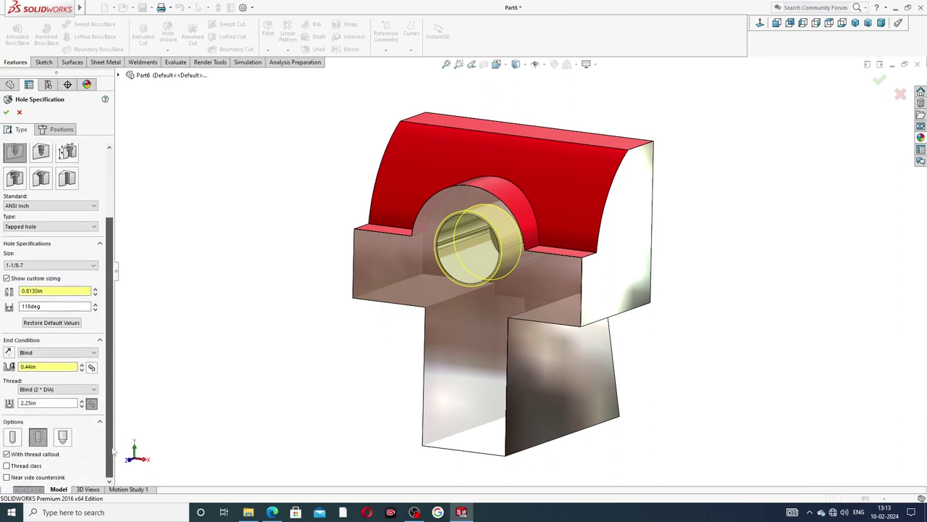
{"action": "left_click", "coordinate": [19, 477]}
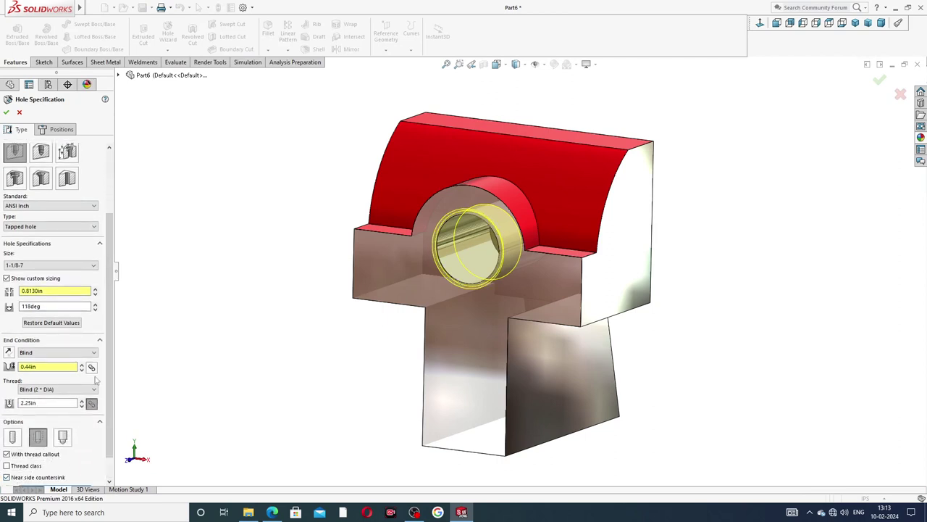
{"action": "left_click", "coordinate": [7, 112]}
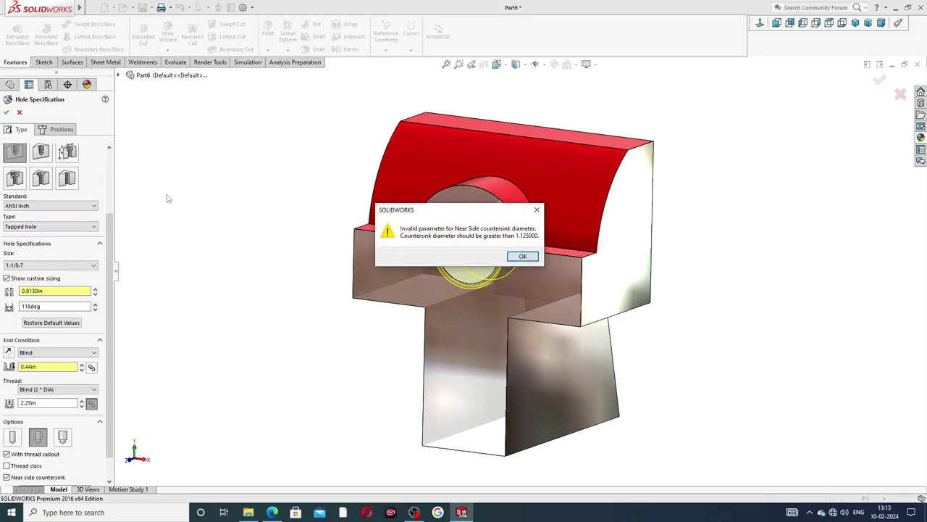
{"action": "left_click", "coordinate": [537, 212]}
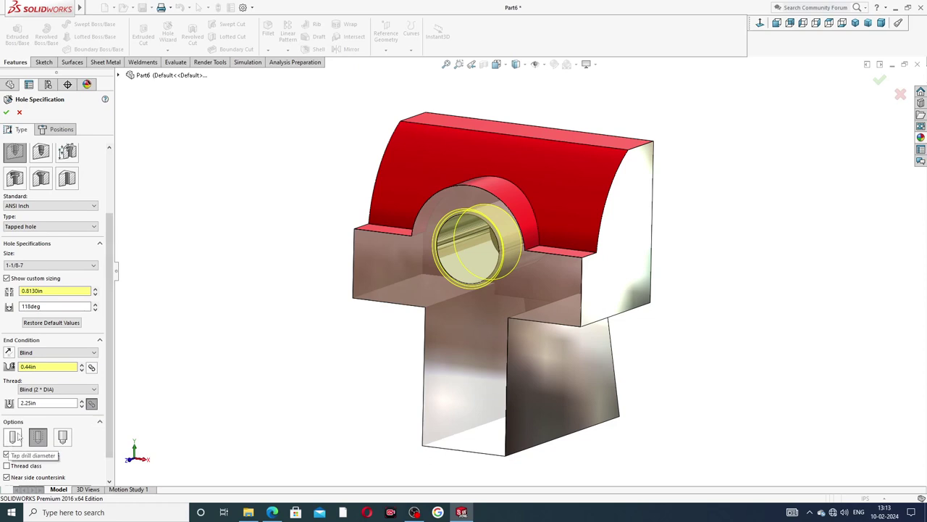
{"action": "left_click", "coordinate": [27, 466]}
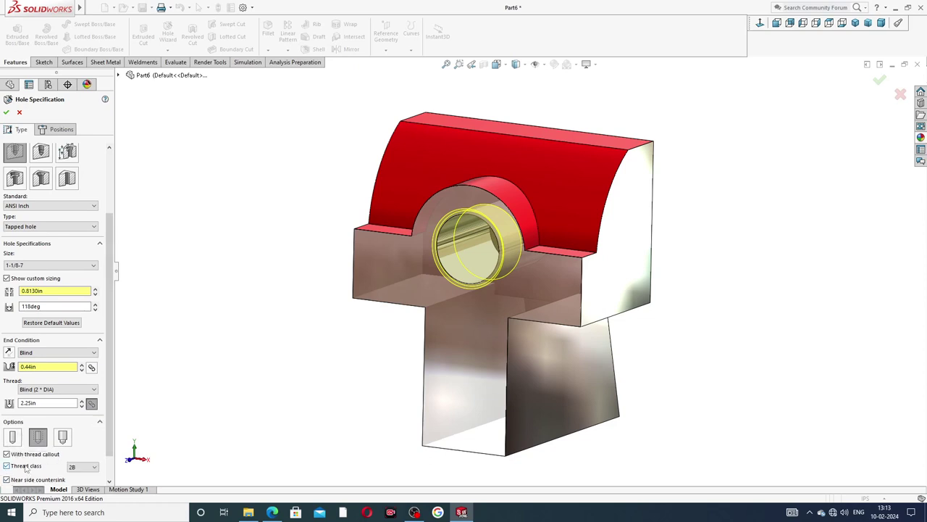
{"action": "left_click", "coordinate": [27, 480]}
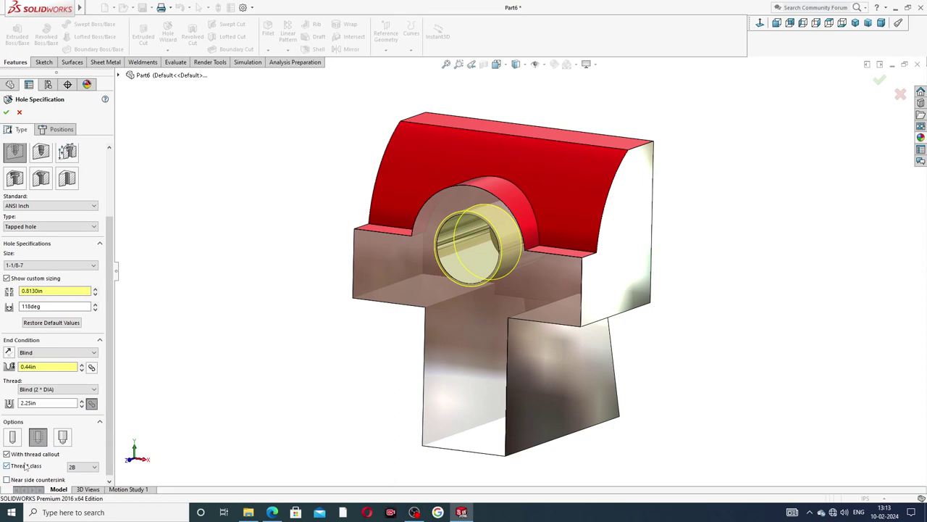
{"action": "left_click", "coordinate": [26, 466]}
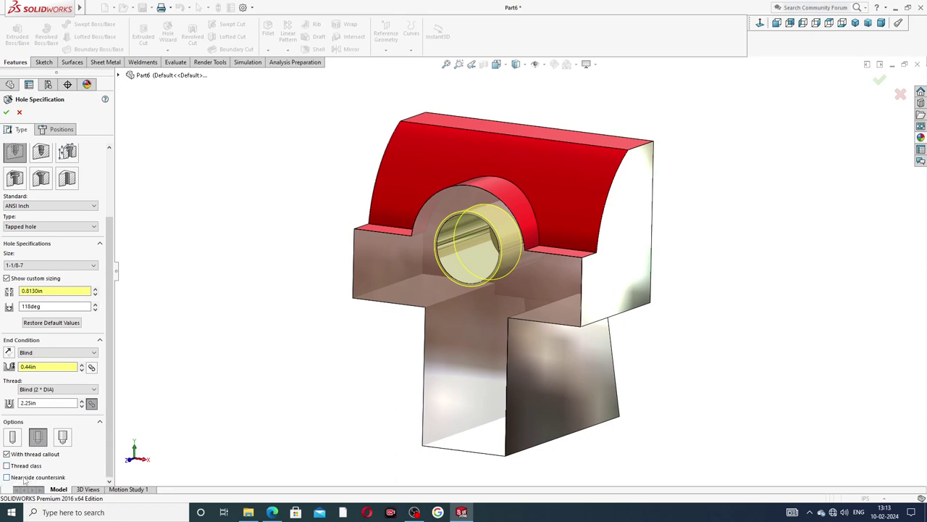
{"action": "left_click", "coordinate": [26, 477]}
{"action": "left_click", "coordinate": [25, 479]}
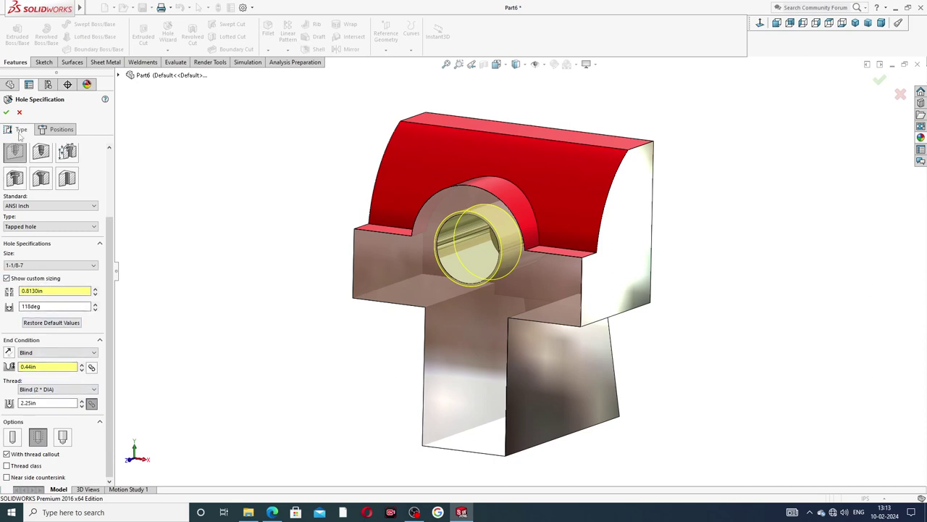
{"action": "left_click", "coordinate": [5, 112]}
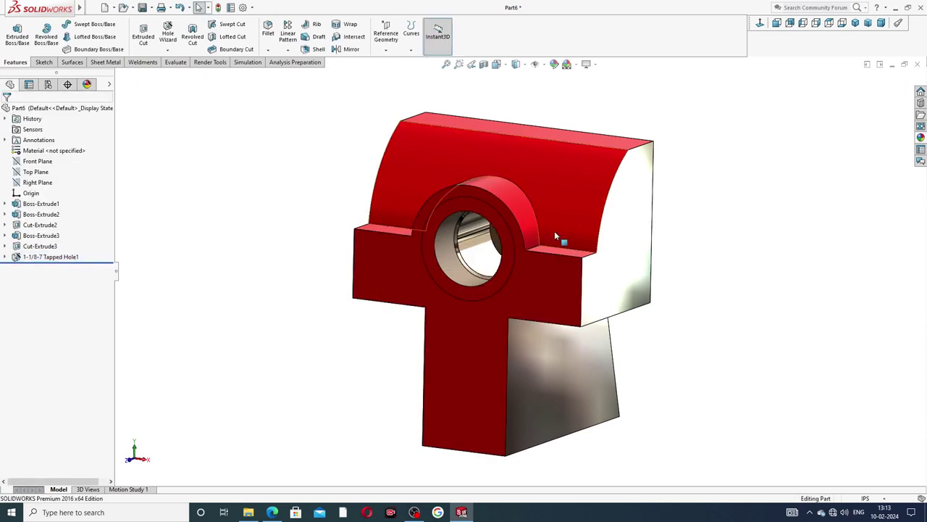
{"action": "middle_click_drag", "start_coordinate": [558, 234], "coordinate": [633, 207]}
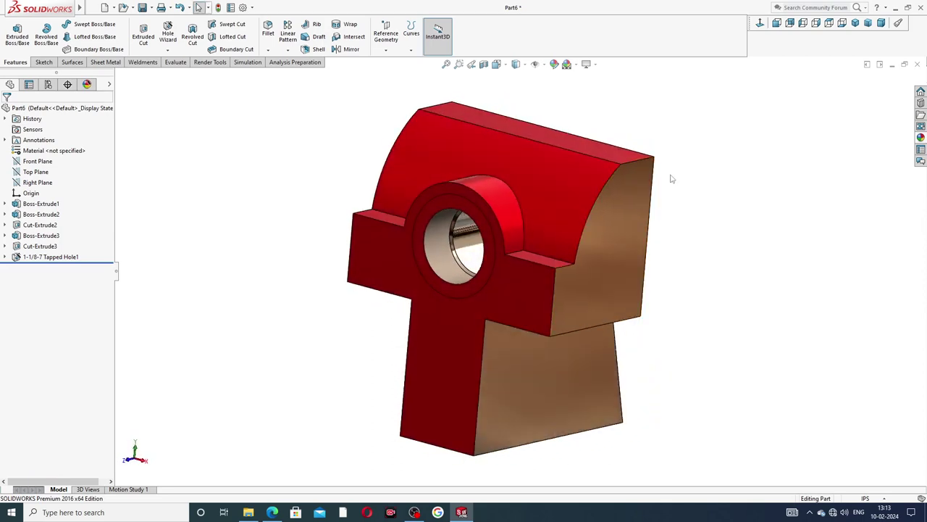
{"action": "scroll", "coordinate": [669, 180], "scroll_direction": "up", "scroll_amount": 2}
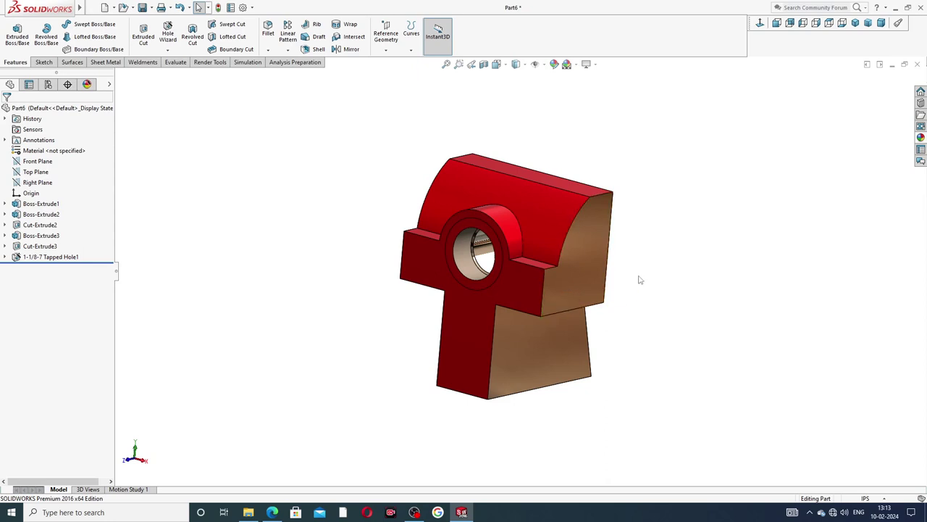
{"action": "key", "text": "ctrl+1"}
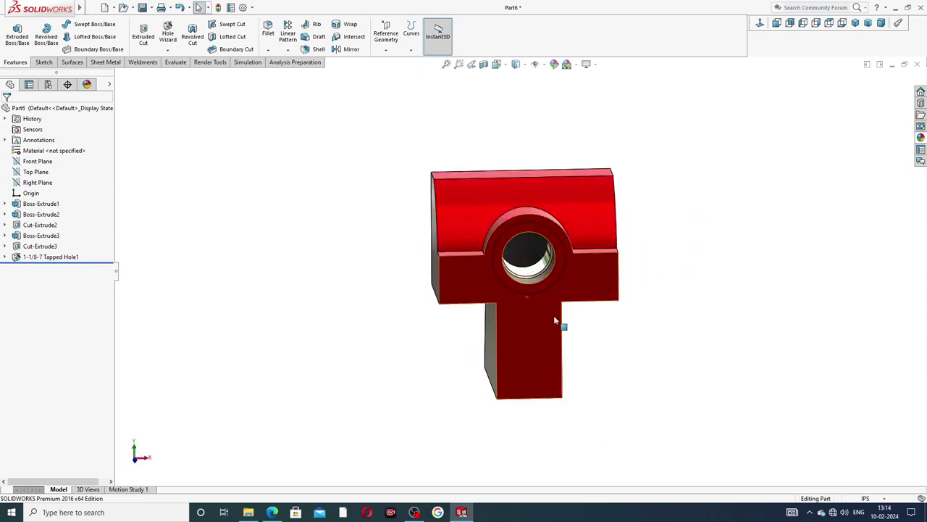
{"action": "middle_click_drag", "start_coordinate": [567, 344], "coordinate": [536, 363]}
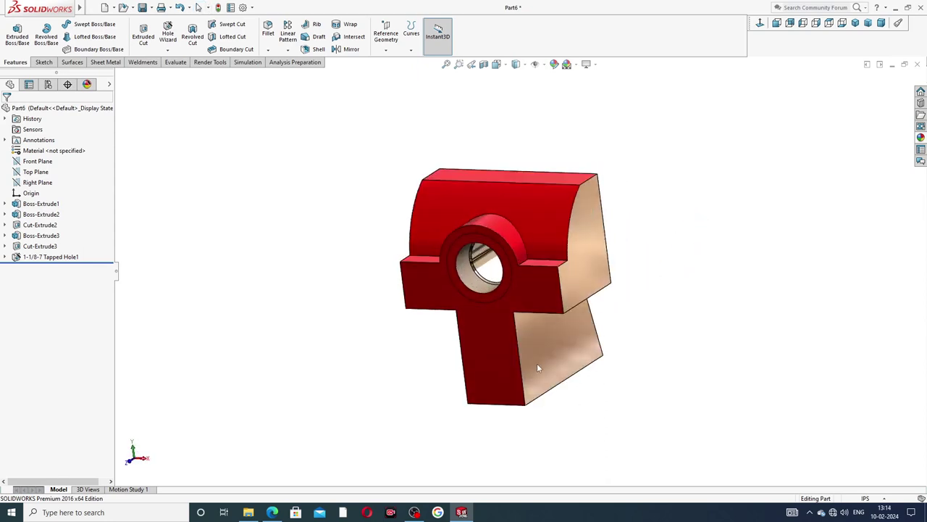
{"action": "left_click", "coordinate": [495, 346]}
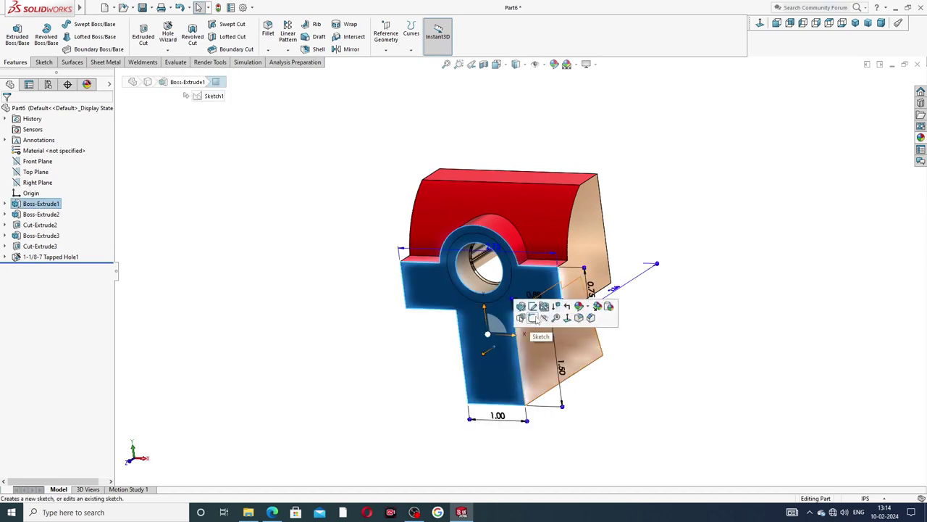
Step: Start a sketch on the front face and draw a centreline up from the stem's bottom midpoint
{"action": "left_click", "coordinate": [532, 318]}
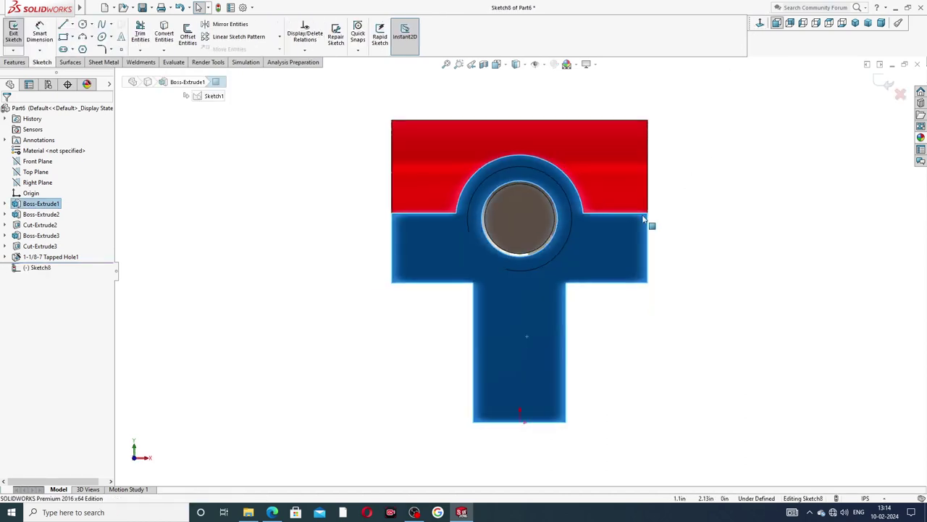
{"action": "left_click", "coordinate": [73, 26]}
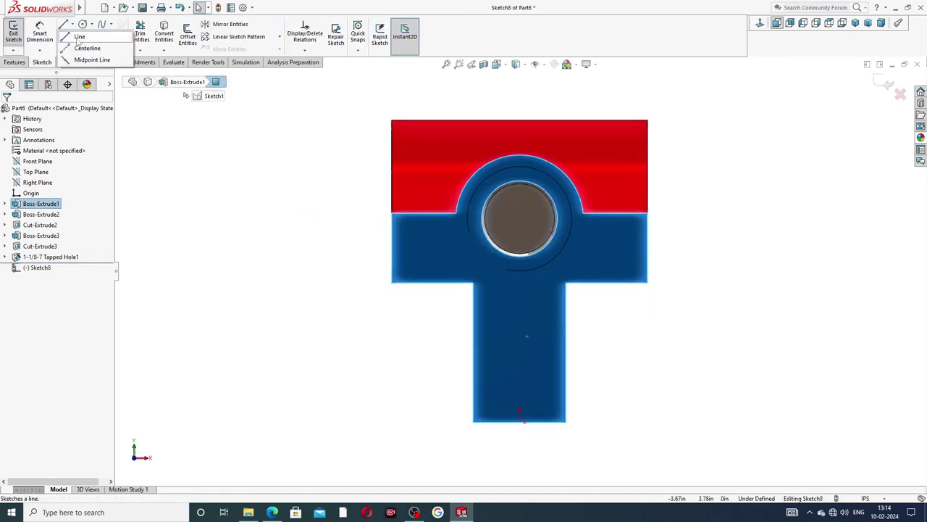
{"action": "left_click", "coordinate": [88, 45]}
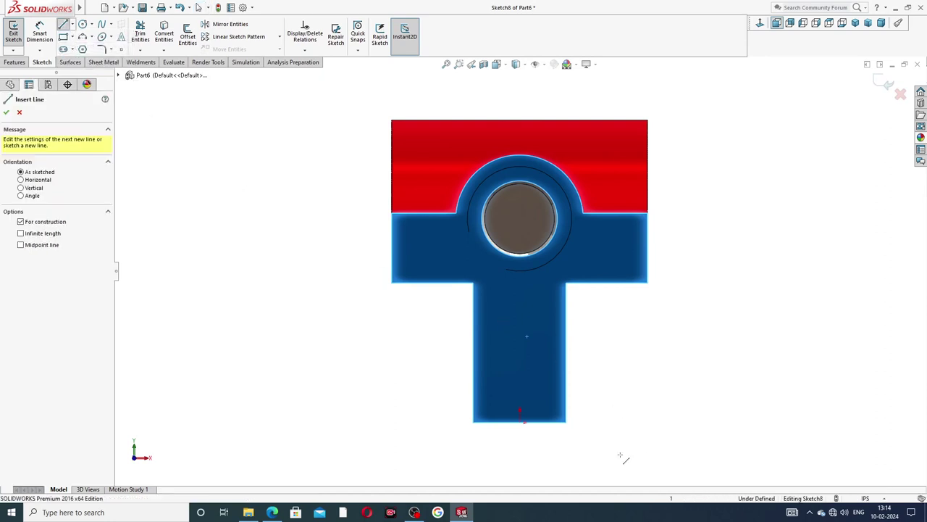
{"action": "left_click", "coordinate": [520, 420]}
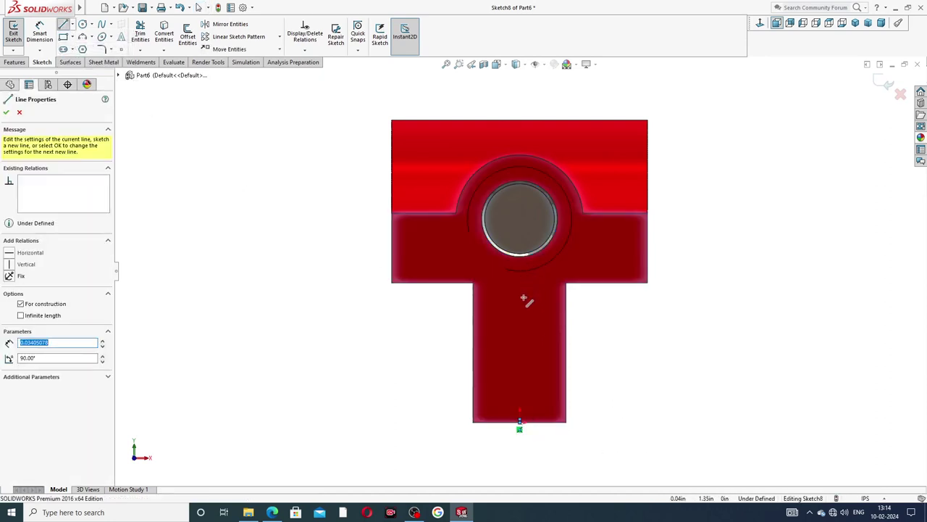
{"action": "left_click", "coordinate": [520, 287]}
{"action": "right_click", "coordinate": [599, 307]}
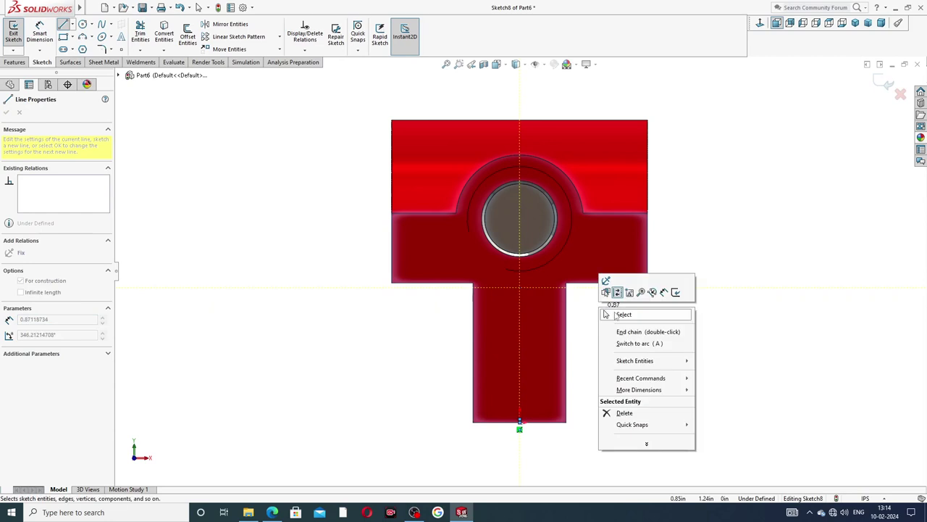
{"action": "left_click", "coordinate": [621, 312]}
Step: Extend the centreline further up the stem and give it a Vertical relation
{"action": "mouse_move", "coordinate": [521, 423]}
{"action": "left_mouse_down"}
{"action": "mouse_move", "coordinate": [517, 370]}
{"action": "mouse_move", "coordinate": [530, 290]}
{"action": "mouse_move", "coordinate": [526, 302]}
{"action": "left_mouse_up"}
{"action": "left_click", "coordinate": [610, 348]}
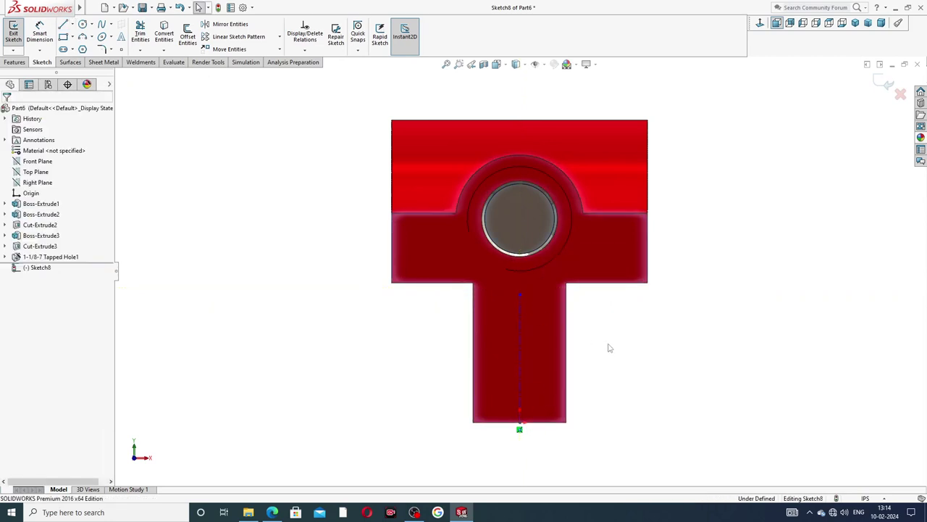
{"action": "left_click", "coordinate": [520, 341]}
{"action": "left_click", "coordinate": [558, 293]}
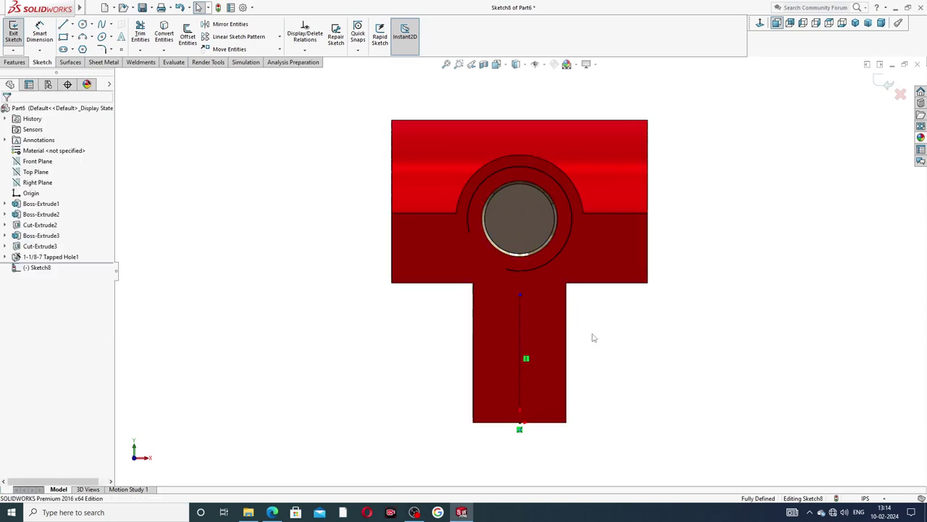
{"action": "left_click", "coordinate": [72, 37]}
{"action": "left_click", "coordinate": [85, 49]}
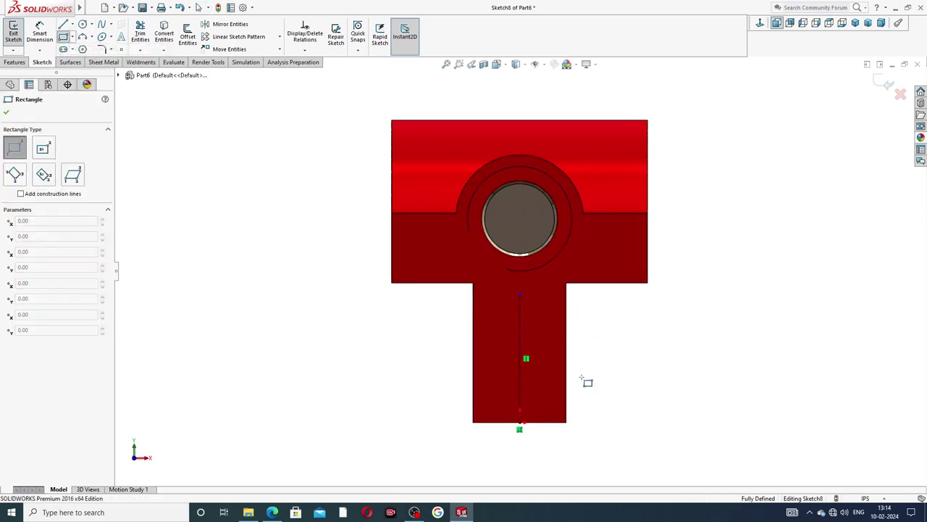
Step: Draw a corner rectangle inside the stem against its right edge
{"action": "left_click", "coordinate": [566, 335]}
{"action": "left_click", "coordinate": [538, 390]}
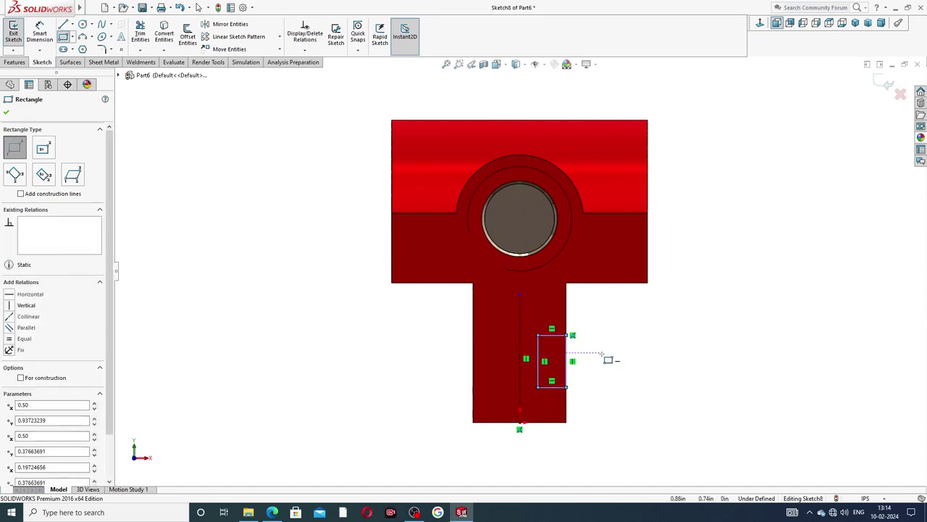
{"action": "right_click", "coordinate": [601, 352]}
{"action": "left_click", "coordinate": [615, 358]}
{"action": "scroll", "coordinate": [595, 345], "scroll_direction": "down", "scroll_amount": 2}
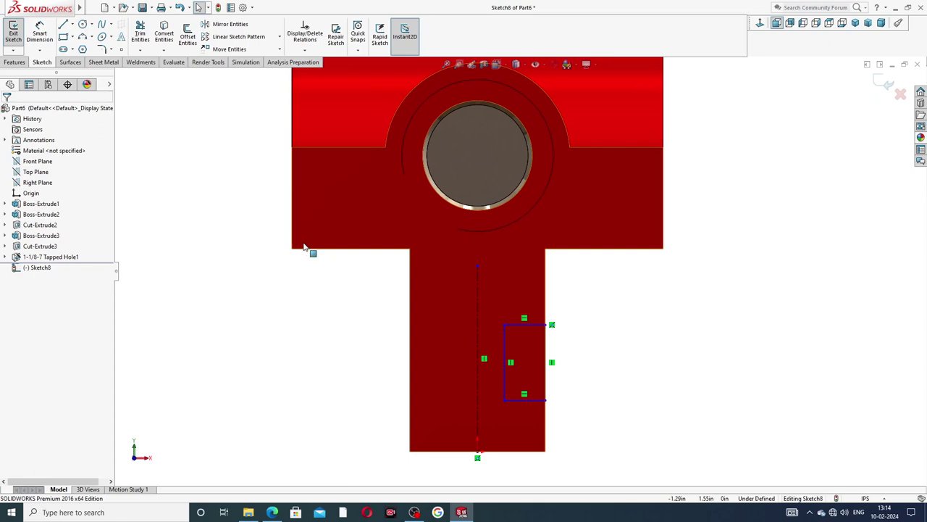
Step: Dimension the rectangle 0.22 wide and 0.19 tall
{"action": "left_click", "coordinate": [46, 34]}
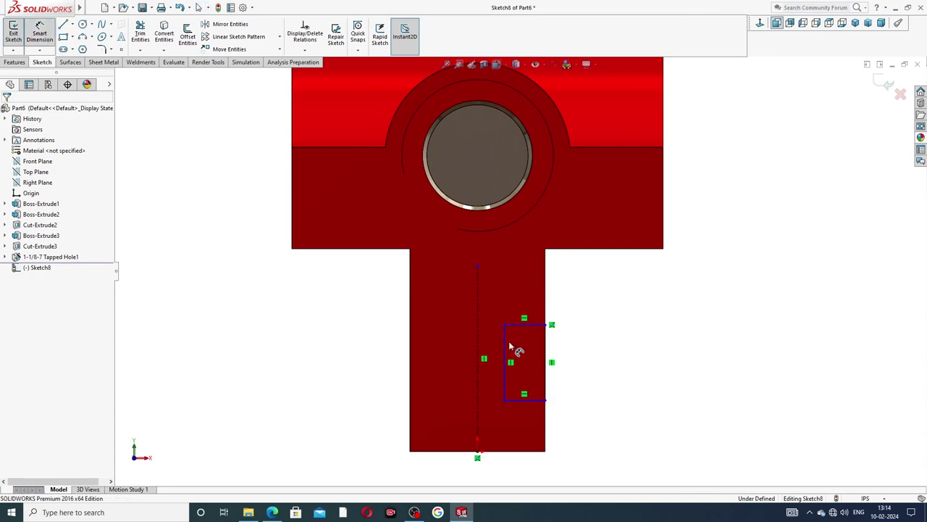
{"action": "left_click", "coordinate": [513, 405]}
{"action": "left_click", "coordinate": [524, 424]}
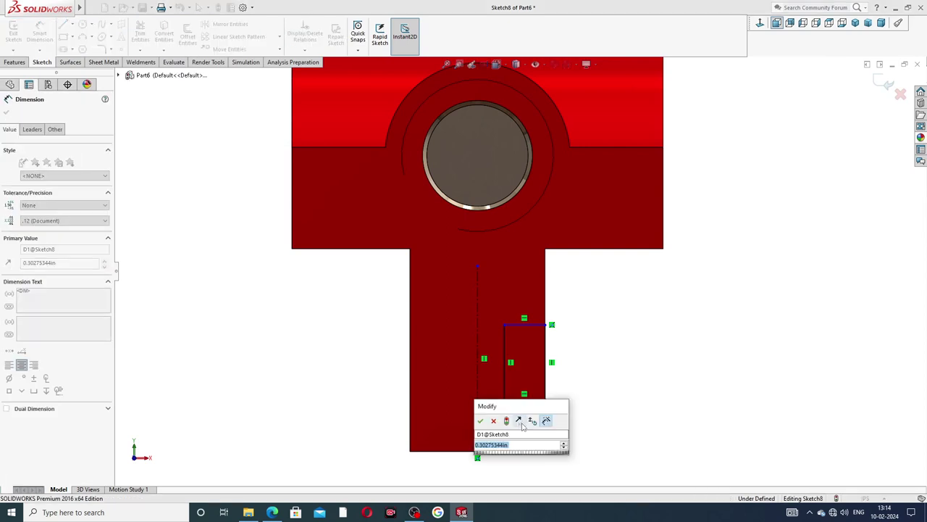
{"action": "type", "text": "0.22"}
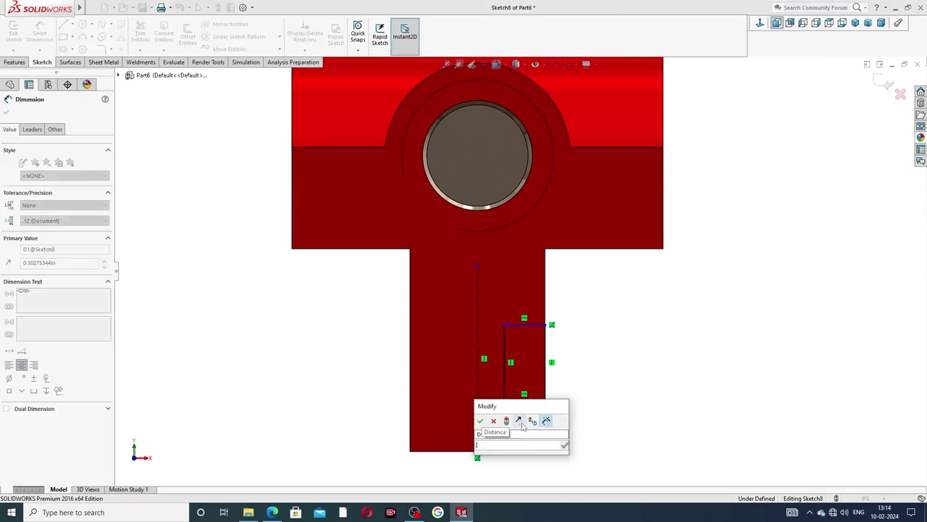
{"action": "key", "text": "Return"}
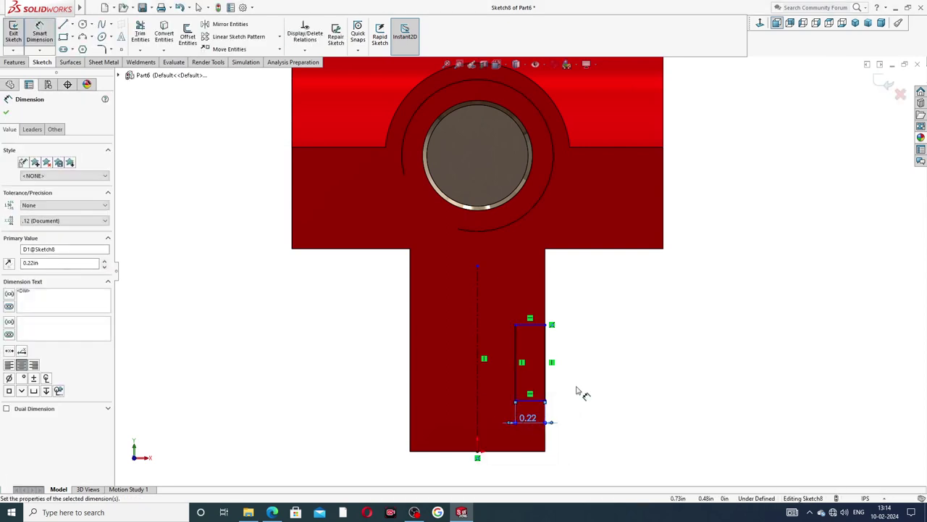
{"action": "left_click", "coordinate": [556, 367]}
{"action": "left_click", "coordinate": [569, 368]}
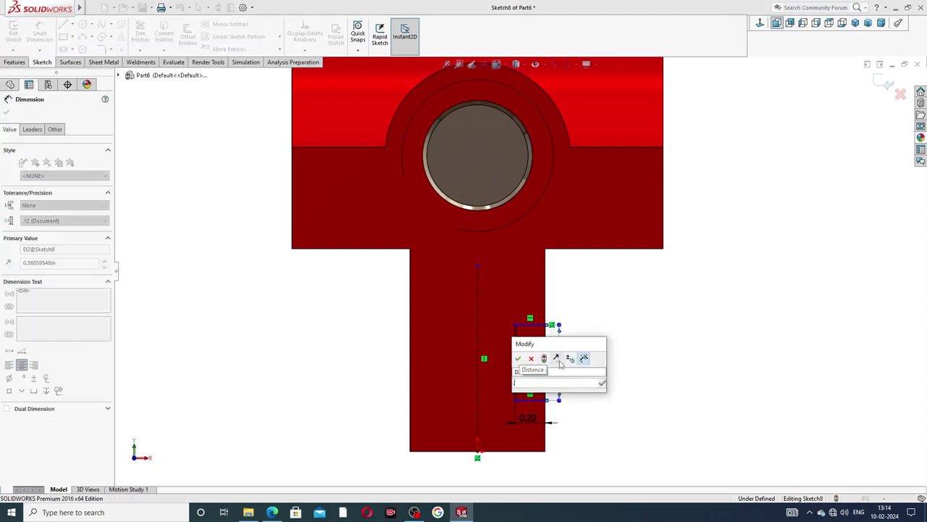
{"action": "type", "text": "0.19"}
{"action": "key", "text": "Return"}
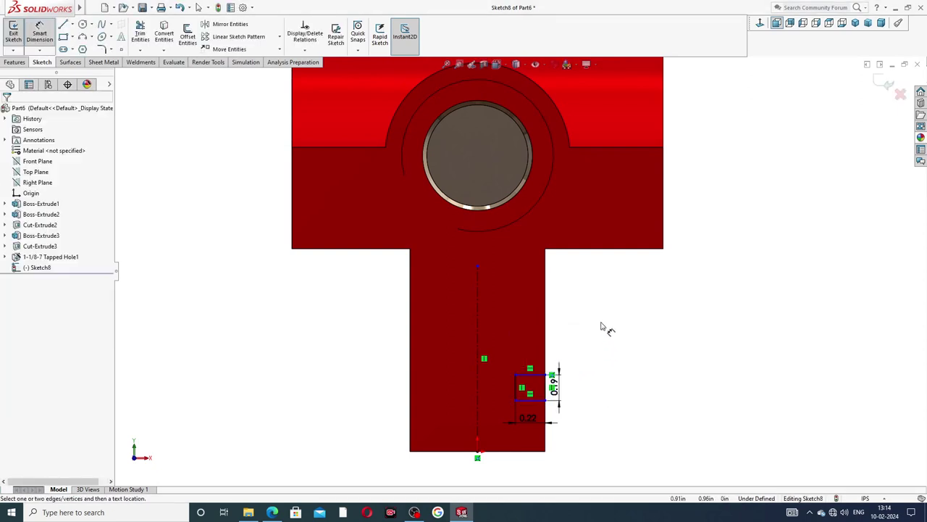
Step: Set the rectangle's top edge 0.51 below the stem's top edge
{"action": "left_click", "coordinate": [571, 250]}
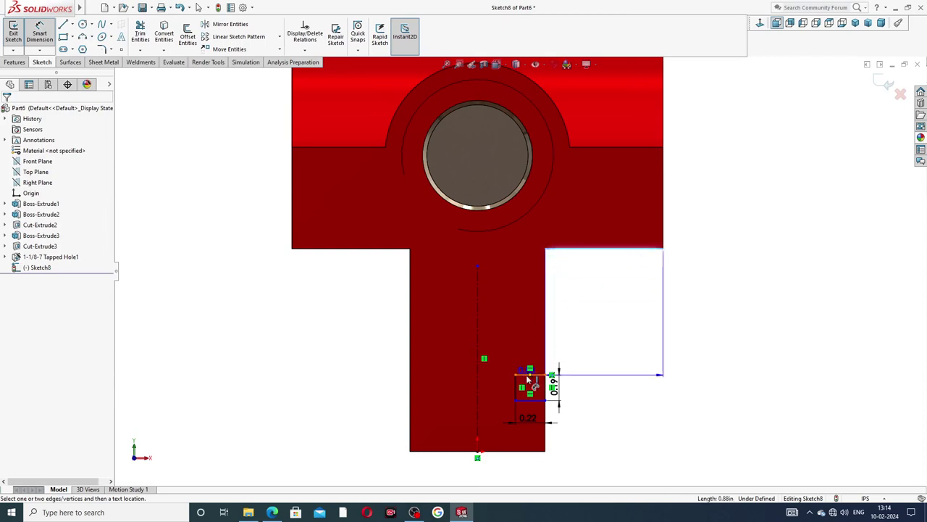
{"action": "left_click", "coordinate": [534, 375]}
{"action": "left_click", "coordinate": [584, 311]}
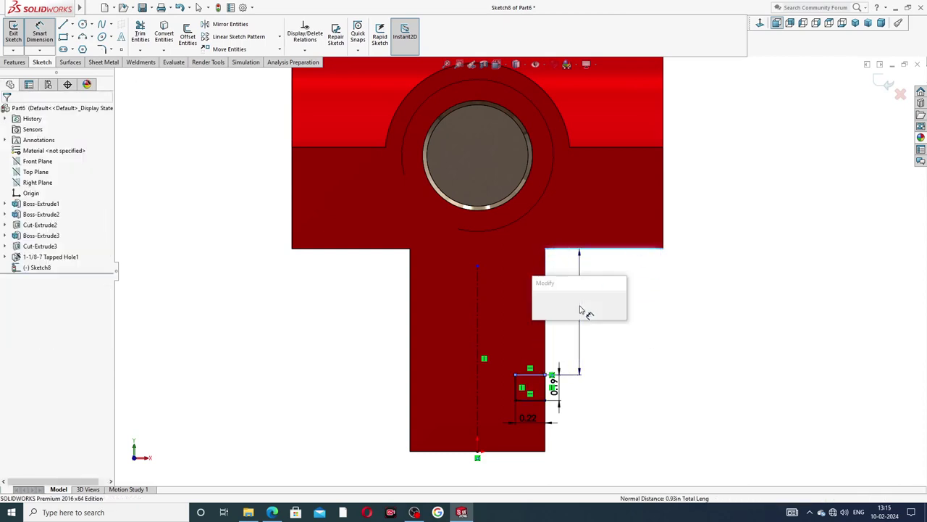
{"action": "key", "text": "BackSpace"}
{"action": "type", "text": "0.51"}
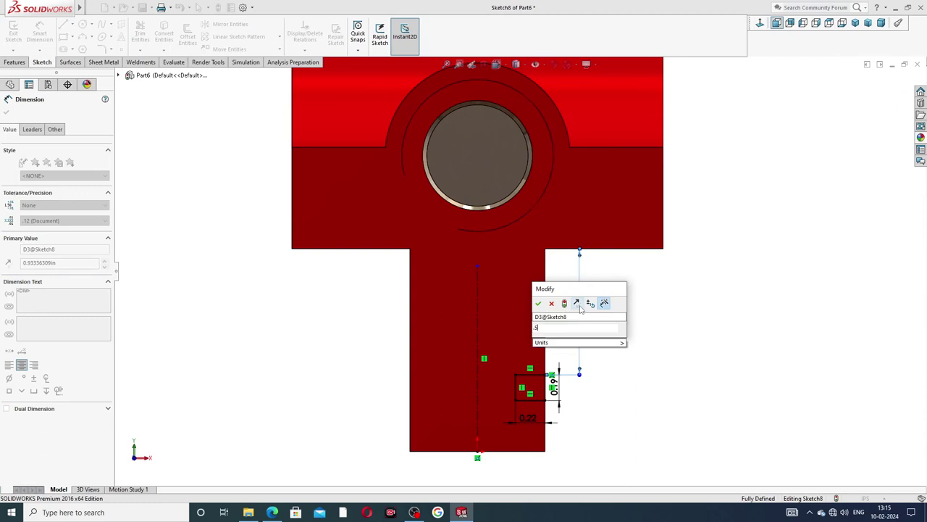
{"action": "key", "text": "Return"}
Step: Tidy the 0.51, 0.19 and 0.22 dimension positions, return to Select, and view the PDF
{"action": "left_click", "coordinate": [621, 308]}
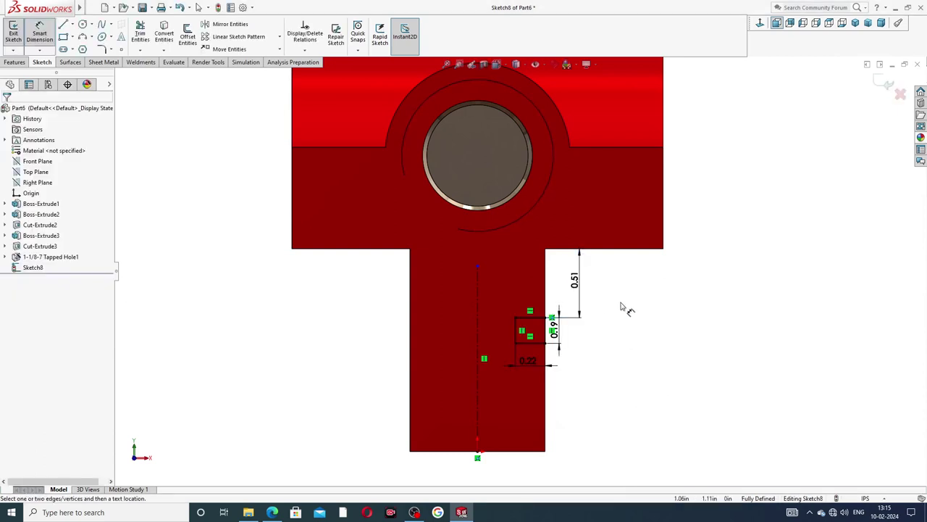
{"action": "left_click_drag", "start_coordinate": [588, 279], "coordinate": [597, 279]}
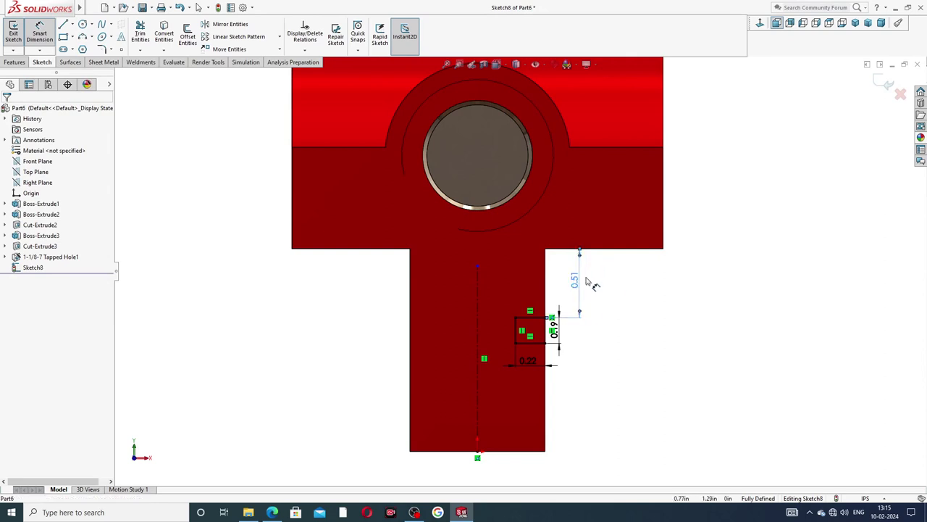
{"action": "left_click", "coordinate": [642, 296]}
{"action": "left_click", "coordinate": [591, 334]}
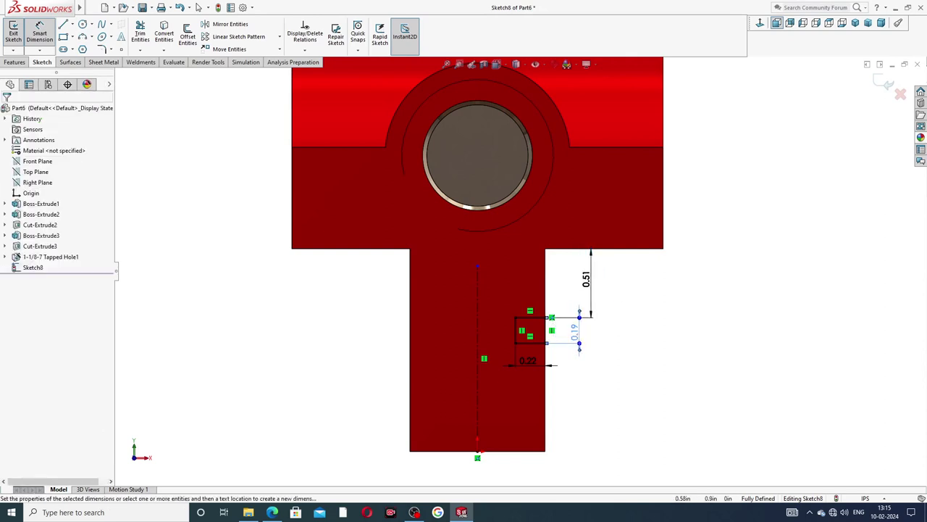
{"action": "left_click_drag", "start_coordinate": [528, 369], "coordinate": [529, 374]}
{"action": "left_click", "coordinate": [360, 406]}
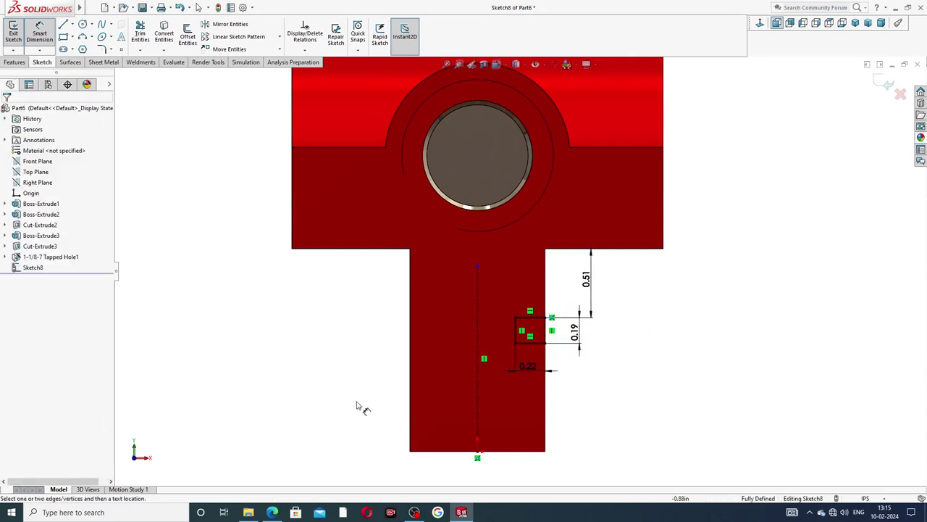
{"action": "right_click", "coordinate": [305, 401]}
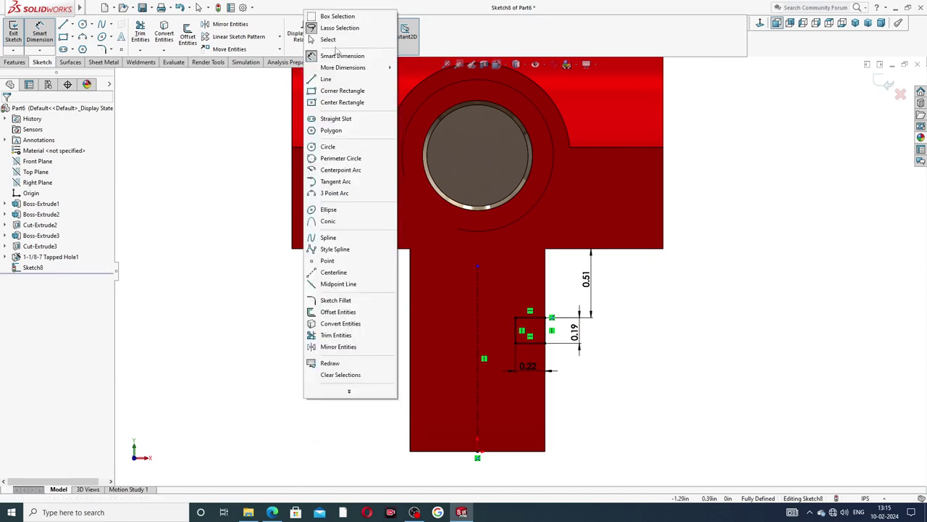
{"action": "left_click", "coordinate": [328, 39]}
{"action": "left_click", "coordinate": [274, 512]}
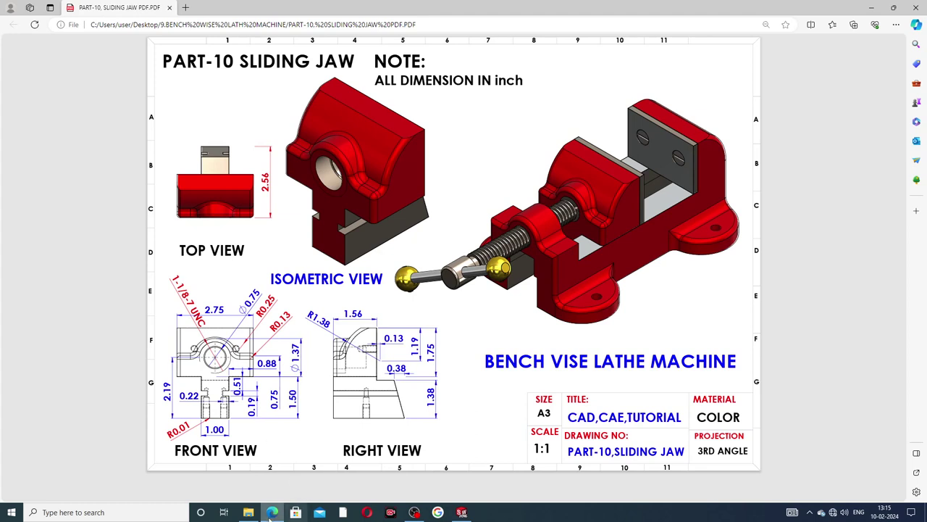
Step: Return to the SOLIDWORKS model after checking the slot sizes in the drawing
{"action": "left_click", "coordinate": [464, 512]}
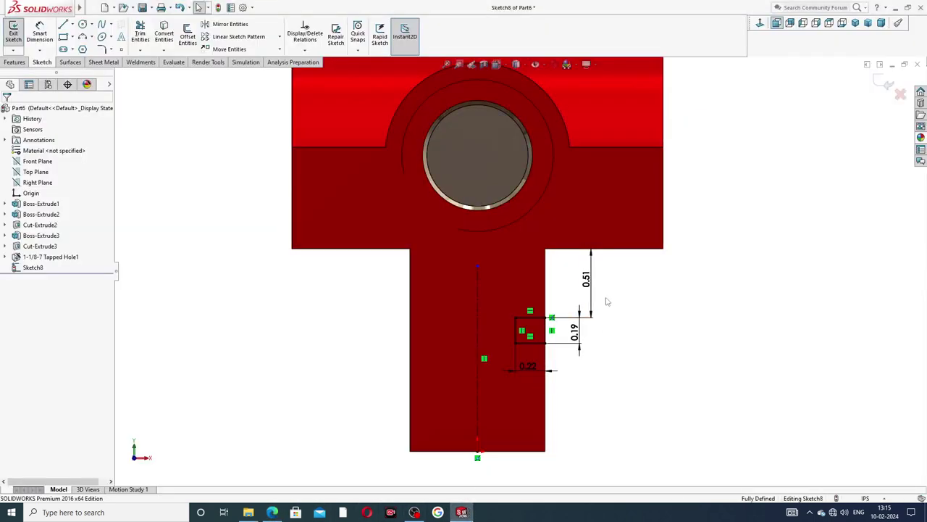
Step: Extrude-cut the small rectangle Through All to create Cut-Extrude4
{"action": "left_click", "coordinate": [13, 62]}
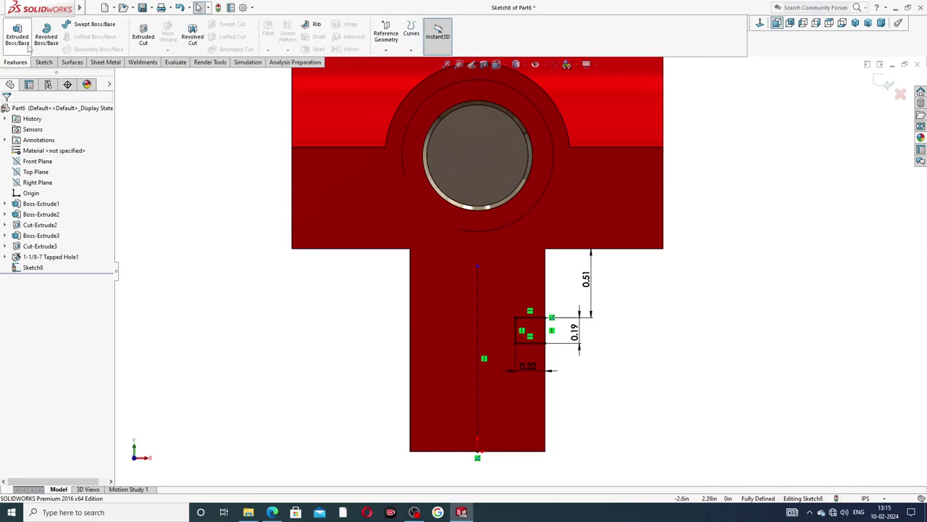
{"action": "left_click", "coordinate": [143, 35]}
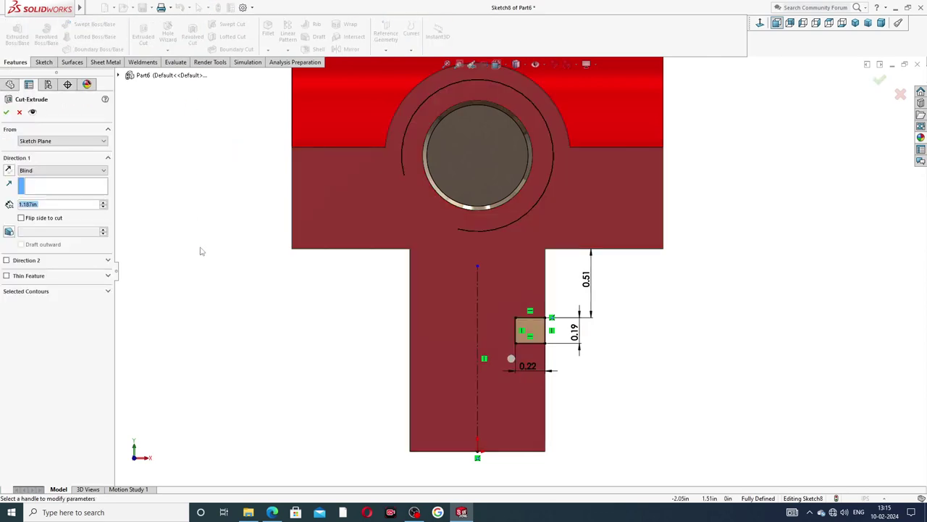
{"action": "left_click", "coordinate": [44, 170]}
{"action": "left_click", "coordinate": [44, 186]}
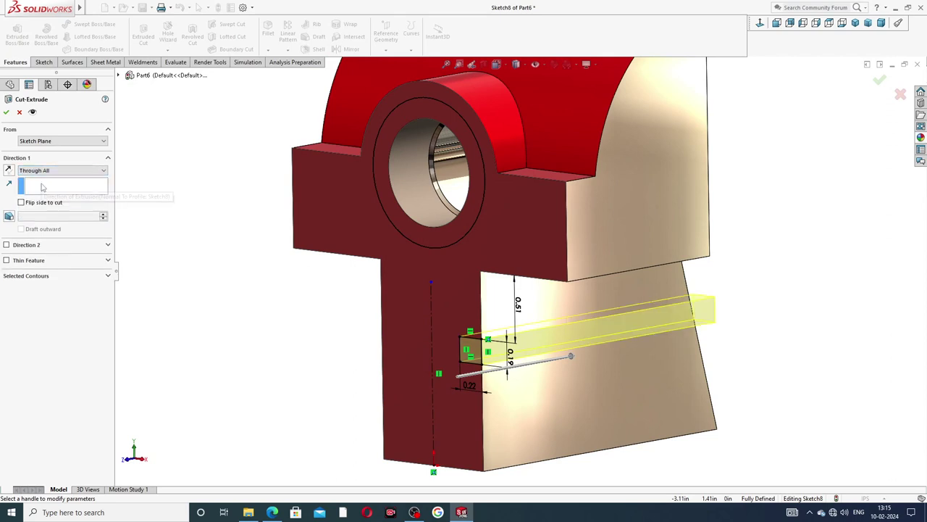
{"action": "left_click", "coordinate": [6, 112]}
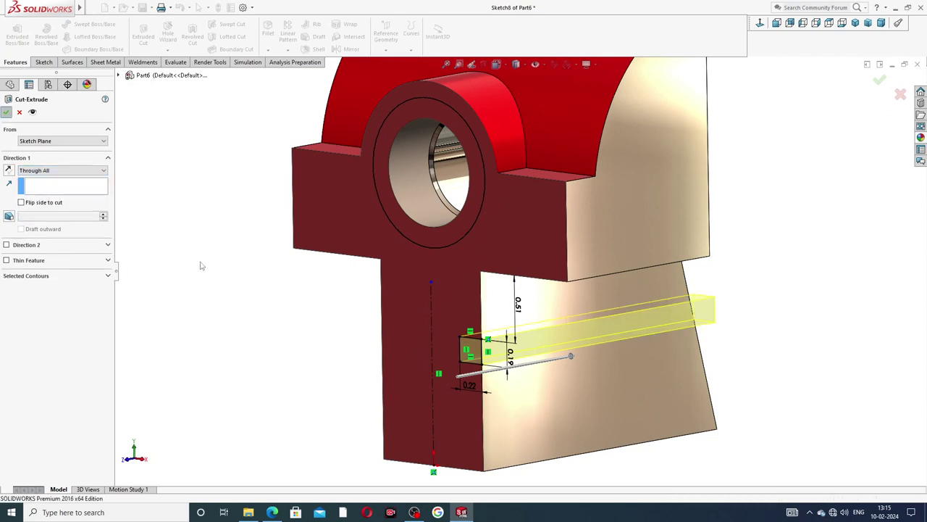
{"action": "scroll", "coordinate": [305, 331], "scroll_direction": "up", "scroll_amount": 2}
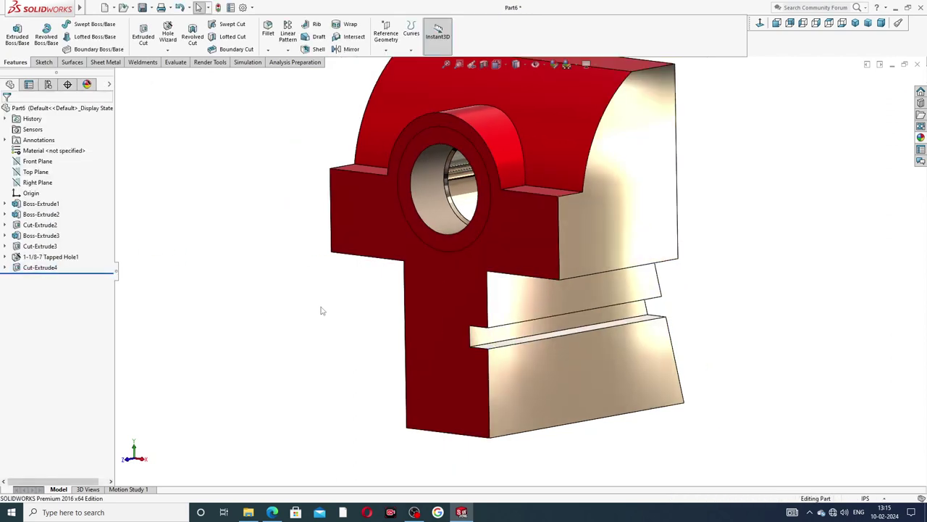
{"action": "scroll", "coordinate": [313, 292], "scroll_direction": "up", "scroll_amount": 2}
Step: Mirror Cut-Extrude4 about the Right Plane as Mirror1 and inspect both slots
{"action": "middle_click_drag", "start_coordinate": [316, 290], "coordinate": [495, 305]}
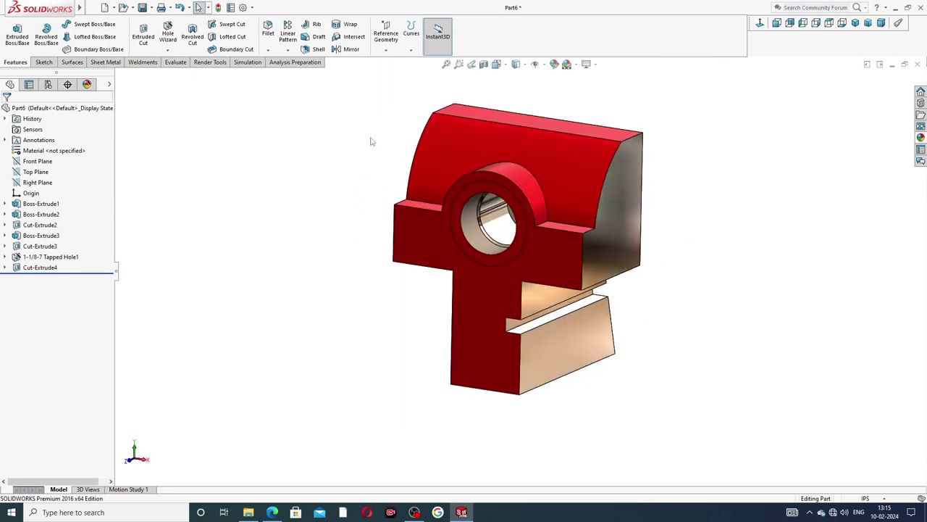
{"action": "left_click", "coordinate": [38, 182]}
{"action": "key", "text": "ctrl+8"}
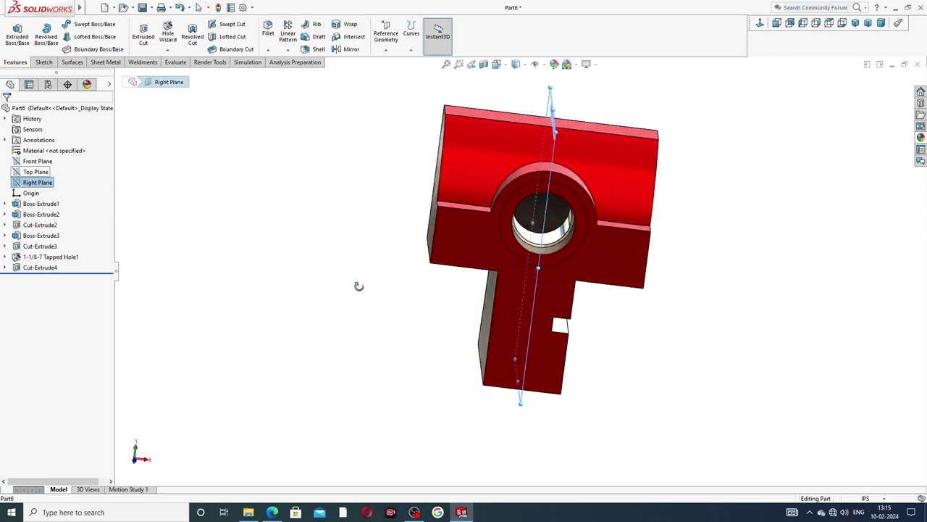
{"action": "left_click", "coordinate": [351, 48]}
{"action": "middle_click_drag", "start_coordinate": [446, 281], "coordinate": [509, 323]}
{"action": "left_click", "coordinate": [508, 323]}
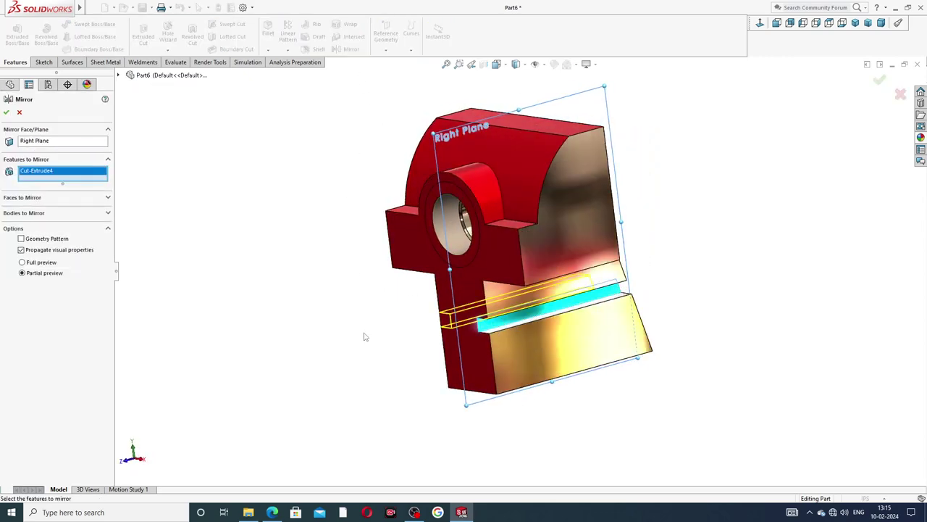
{"action": "middle_click_drag", "start_coordinate": [365, 336], "coordinate": [424, 332]}
{"action": "left_click", "coordinate": [6, 112]}
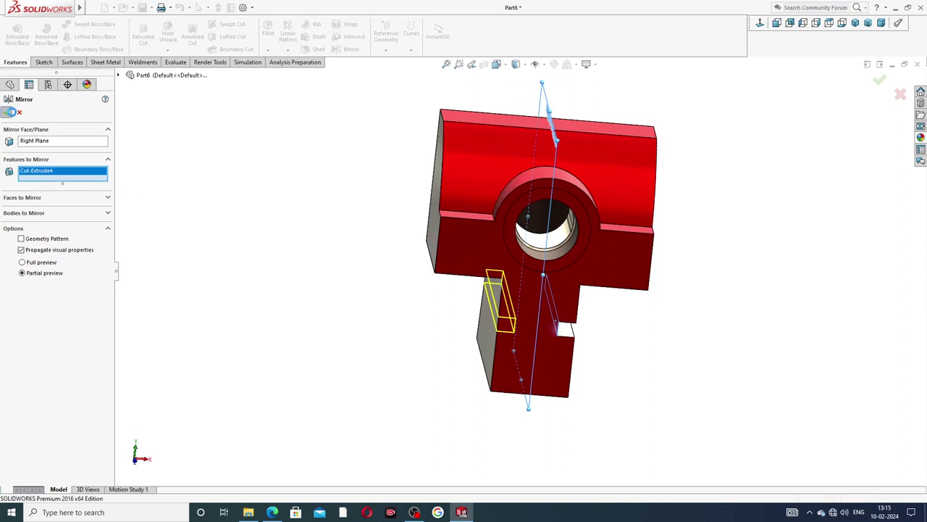
{"action": "middle_click_drag", "start_coordinate": [340, 292], "coordinate": [654, 324]}
{"action": "middle_click_drag", "start_coordinate": [640, 288], "coordinate": [679, 172]}
{"action": "mouse_move", "coordinate": [692, 272]}
{"action": "middle_mouse_down"}
{"action": "mouse_move", "coordinate": [722, 222]}
{"action": "mouse_move", "coordinate": [681, 262]}
{"action": "middle_mouse_up"}
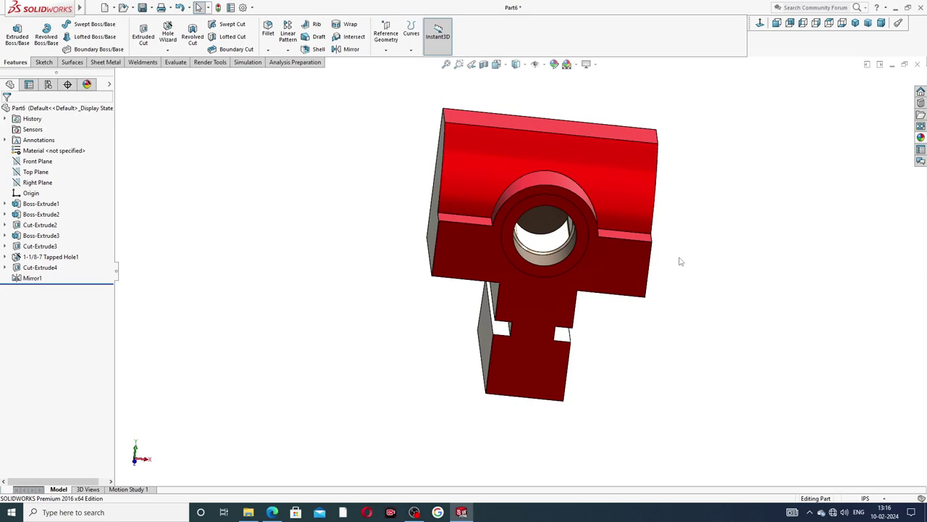
Step: Select the part's large flat face, view it face-on, and start a Hole Wizard hole there
{"action": "middle_click_drag", "start_coordinate": [691, 200], "coordinate": [534, 201]}
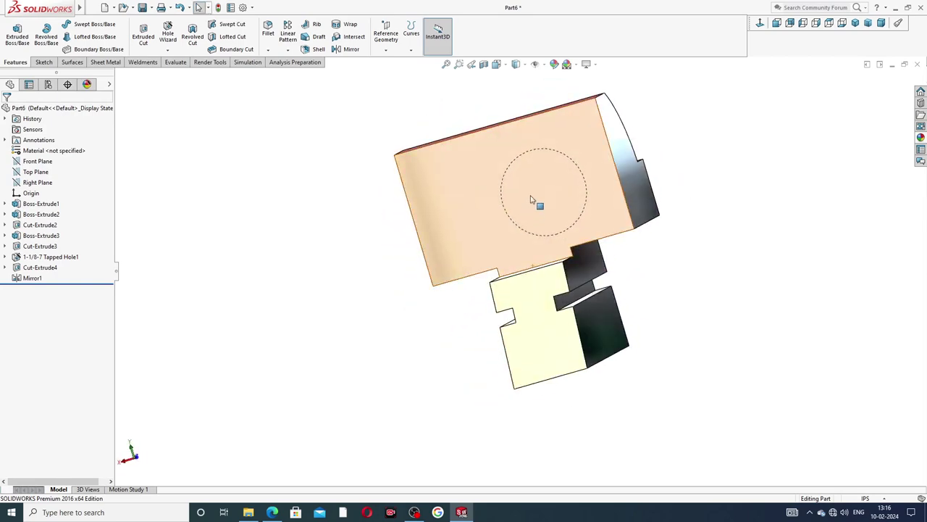
{"action": "left_click", "coordinate": [533, 175]}
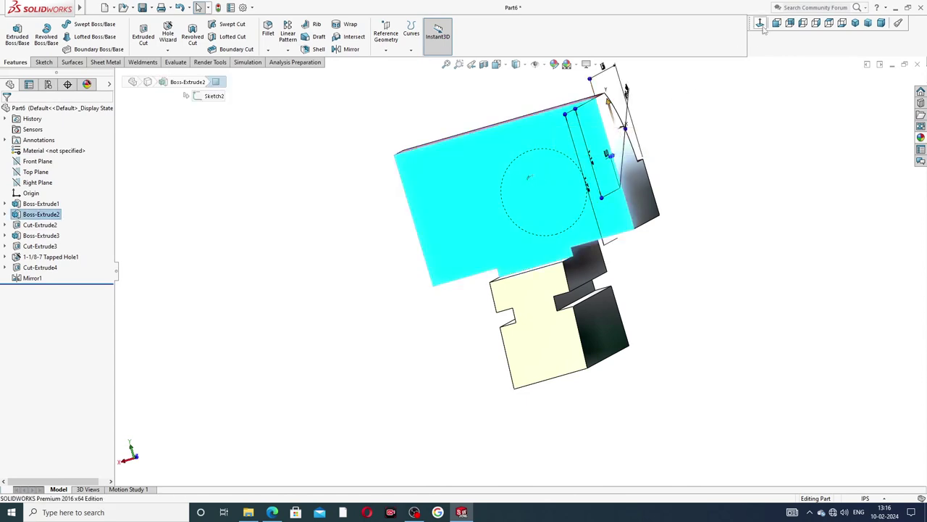
{"action": "key", "text": "ctrl+8"}
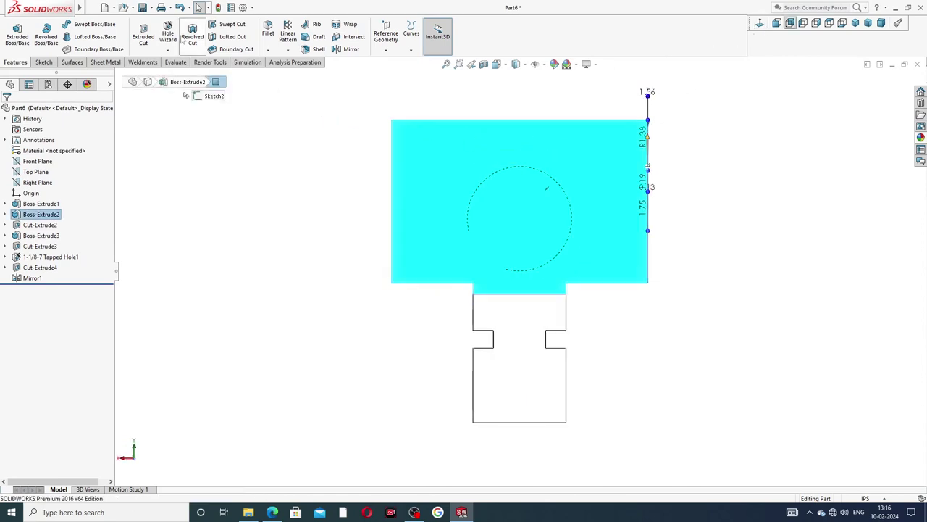
{"action": "left_click", "coordinate": [167, 34]}
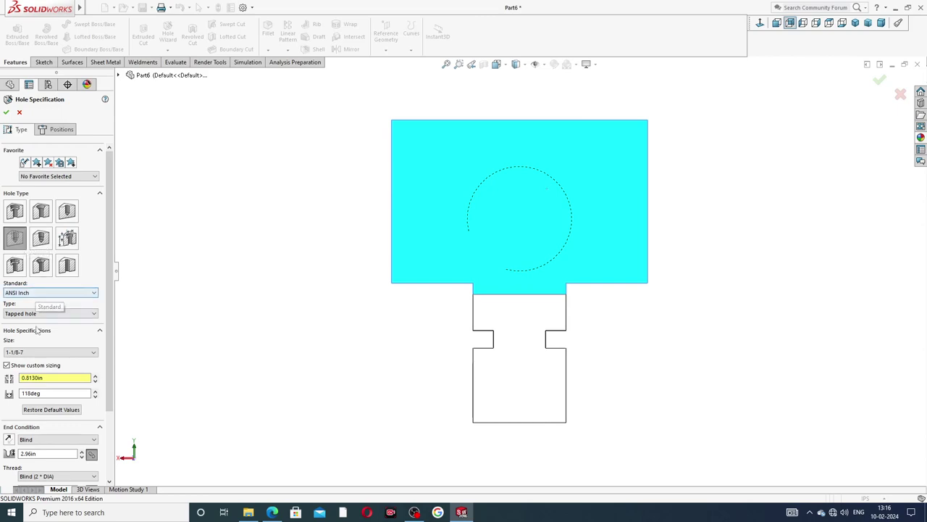
Step: Change the tapped hole size from 1-1/8-7 to 1/4-20, giving a 0.2010in drill
{"action": "left_click", "coordinate": [51, 353]}
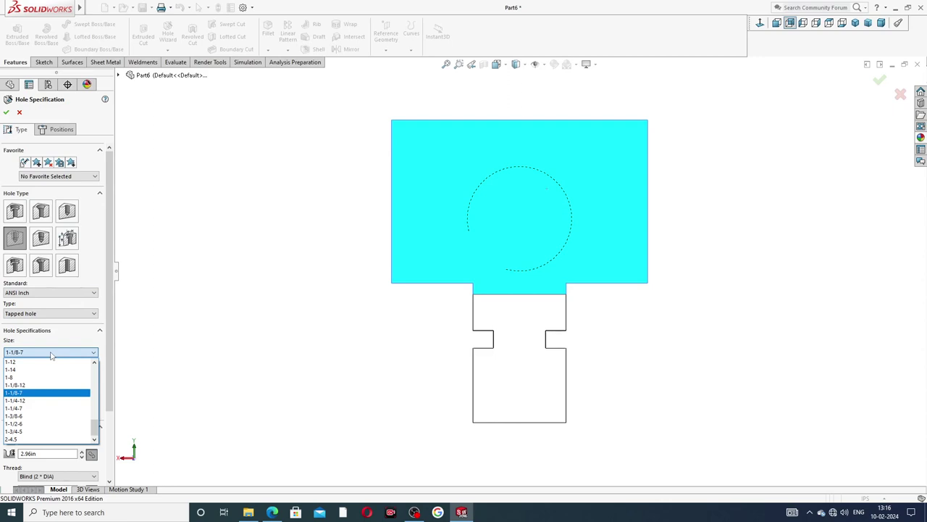
{"action": "left_click", "coordinate": [51, 353]}
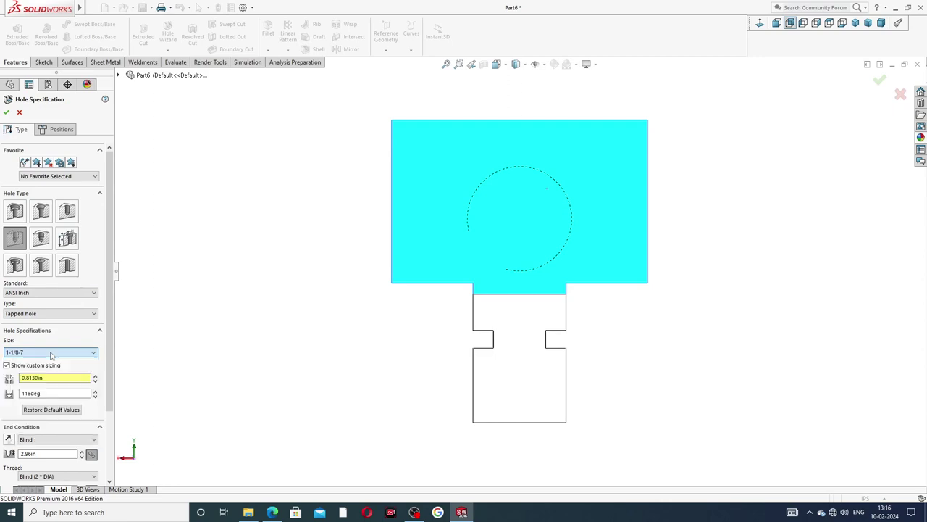
{"action": "left_click", "coordinate": [52, 354]}
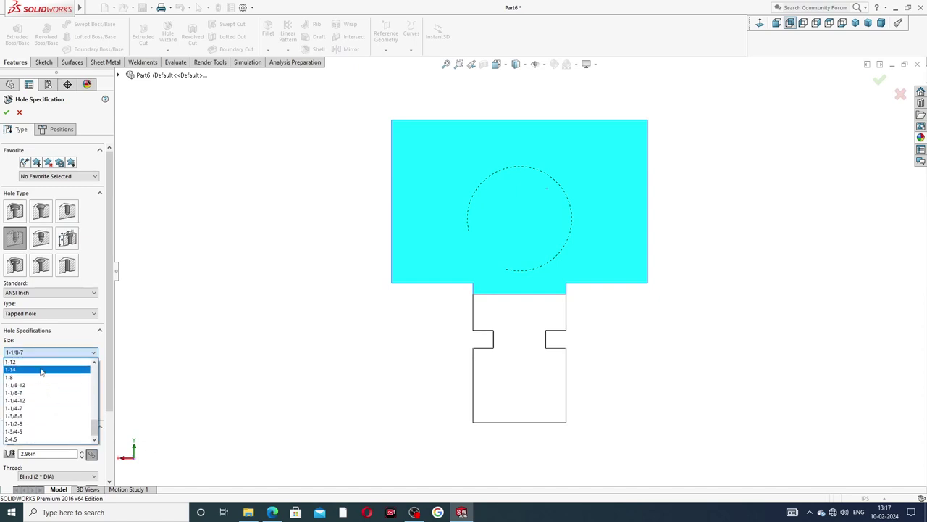
{"action": "scroll", "coordinate": [41, 373], "scroll_direction": "up", "scroll_amount": 3}
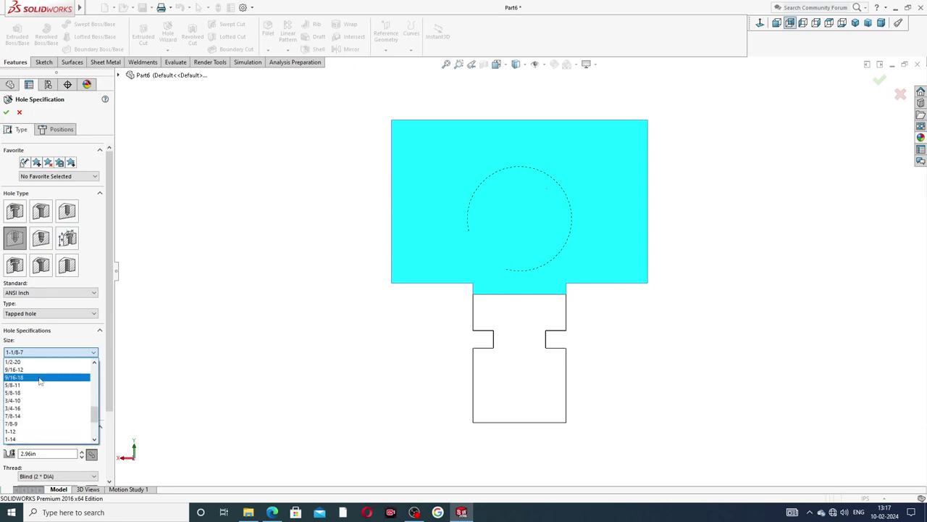
{"action": "scroll", "coordinate": [40, 381], "scroll_direction": "up", "scroll_amount": 2}
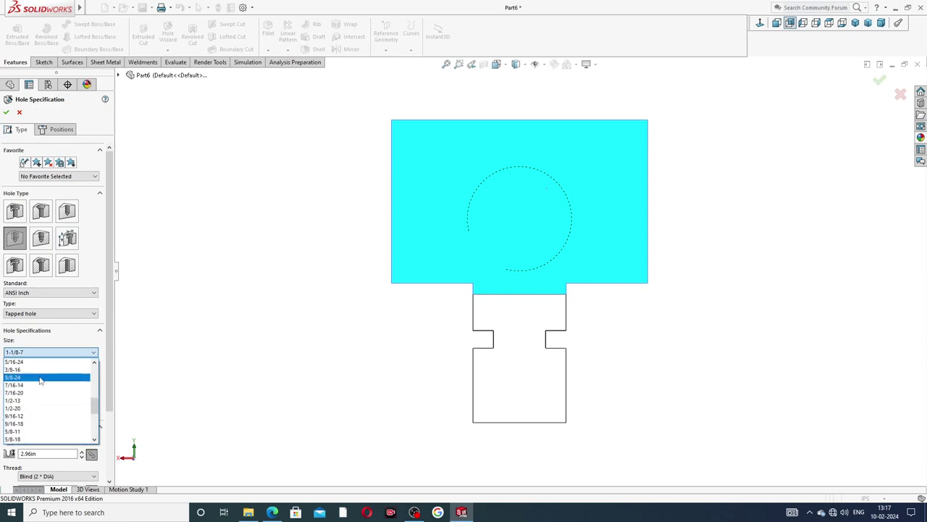
{"action": "scroll", "coordinate": [40, 380], "scroll_direction": "up", "scroll_amount": 2}
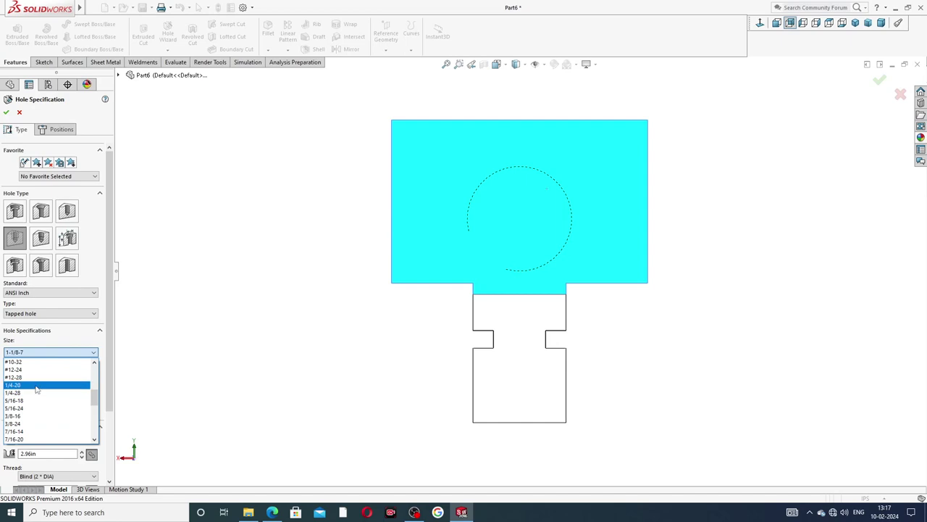
{"action": "left_click", "coordinate": [37, 385]}
{"action": "left_click_drag", "start_coordinate": [110, 347], "coordinate": [120, 408]}
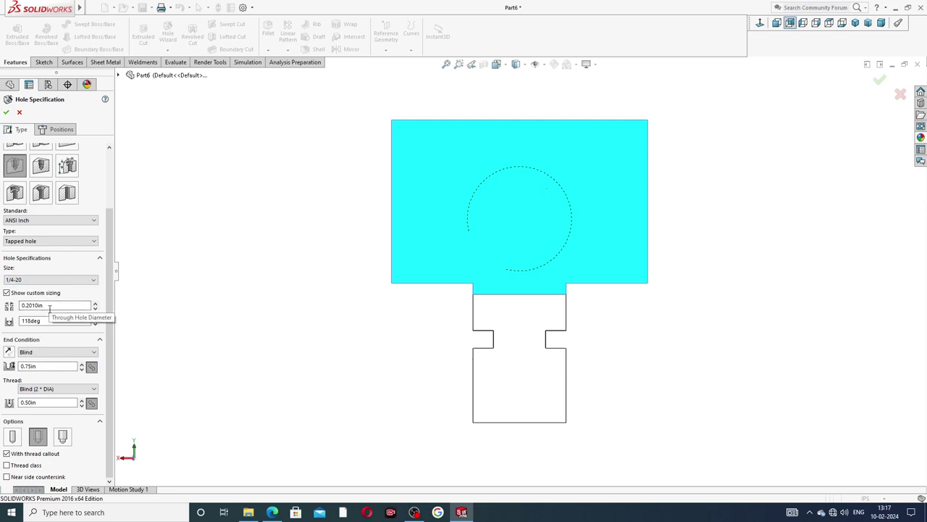
Step: Turn off custom sizing, set the blind depth to 0.63 in, then go to Positions
{"action": "left_click", "coordinate": [6, 292]}
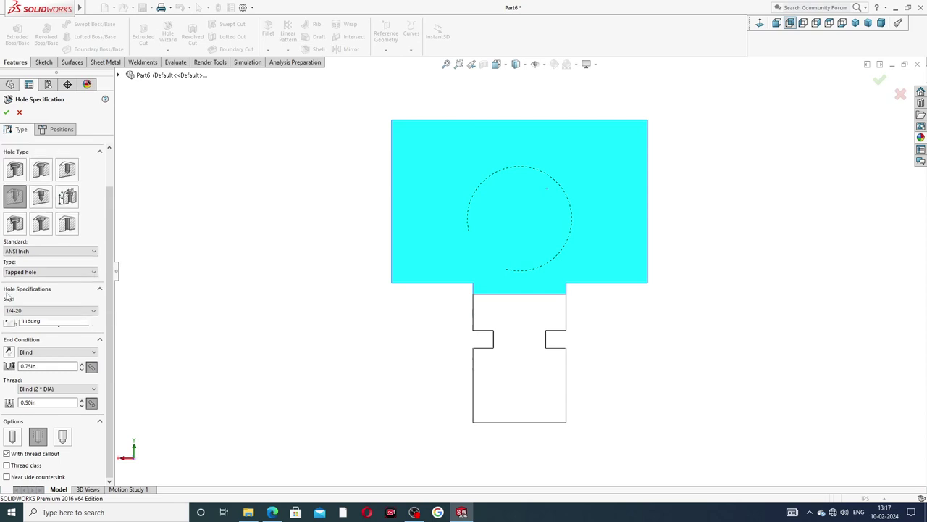
{"action": "left_click", "coordinate": [46, 367]}
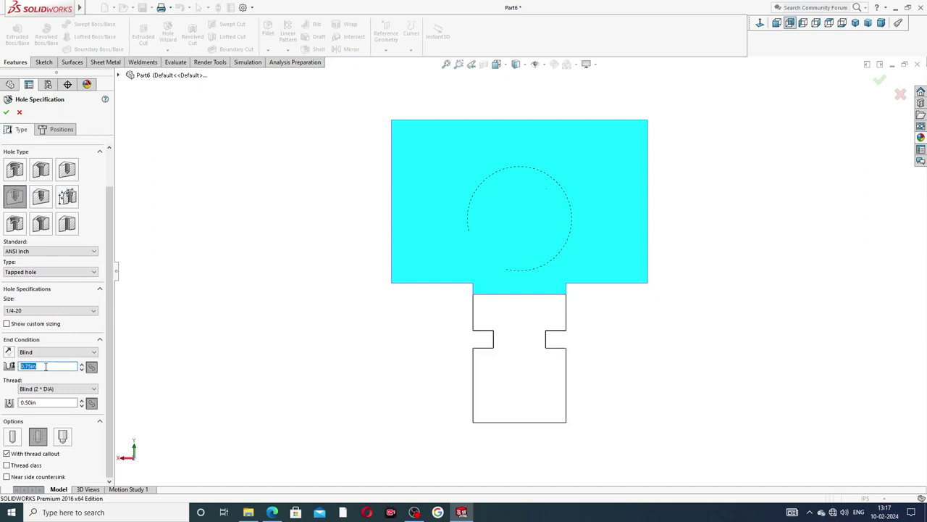
{"action": "type", "text": "1"}
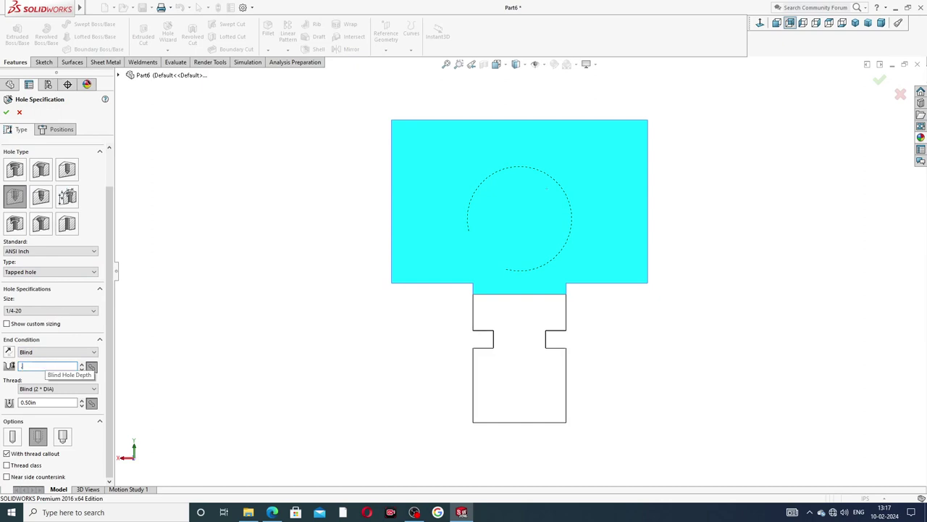
{"action": "key", "text": "Return"}
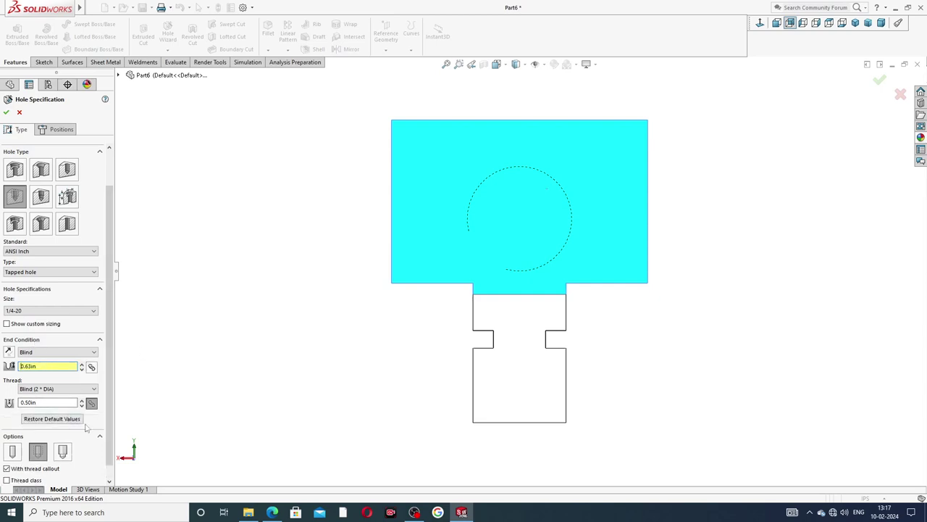
{"action": "scroll", "coordinate": [109, 422], "scroll_direction": "down", "scroll_amount": 1}
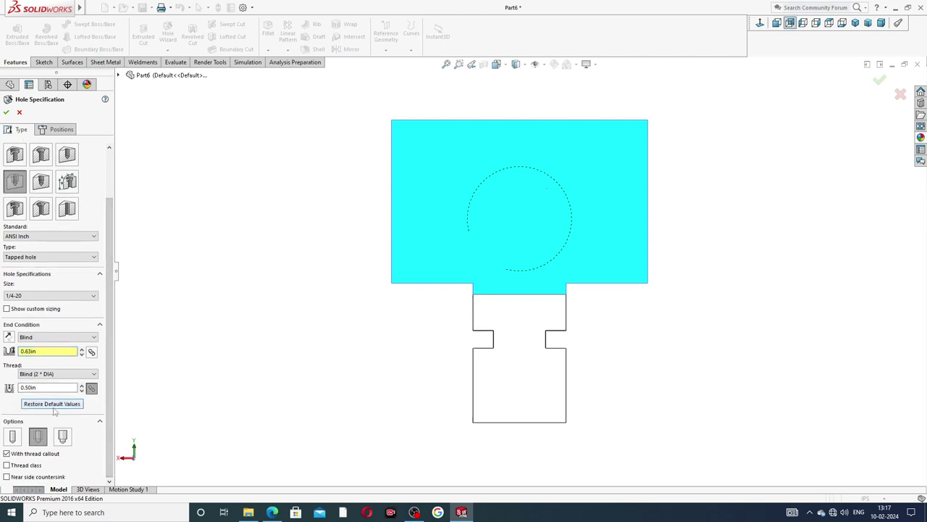
{"action": "scroll", "coordinate": [114, 274], "scroll_direction": "up", "scroll_amount": 2}
{"action": "scroll", "coordinate": [113, 274], "scroll_direction": "up", "scroll_amount": 4}
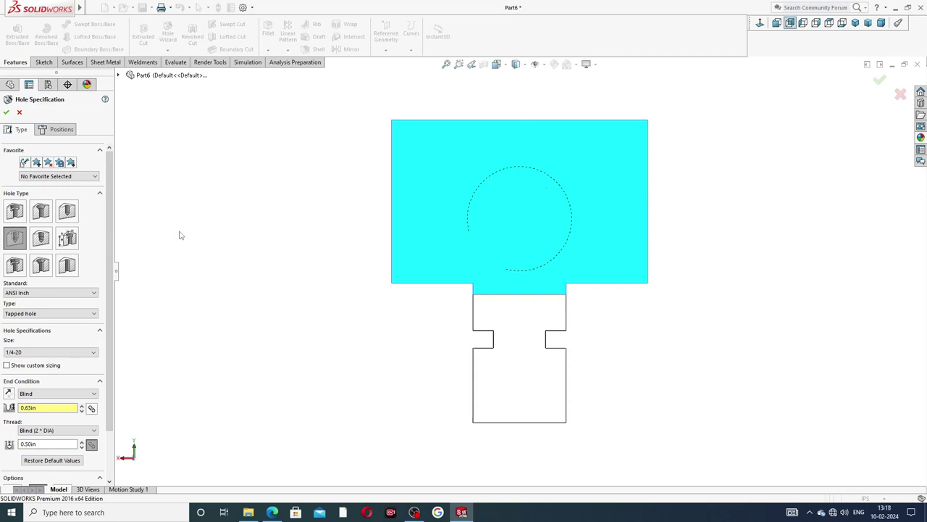
{"action": "left_click", "coordinate": [61, 129]}
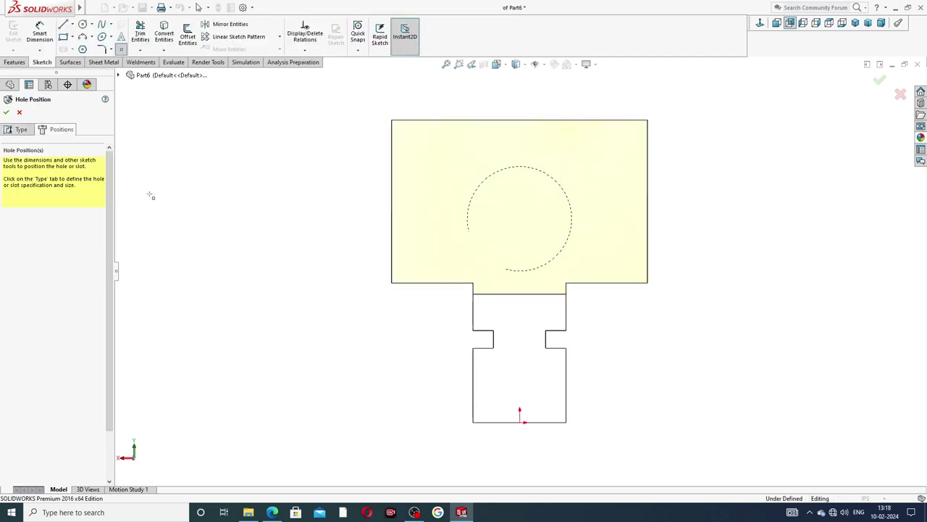
Step: Place the first hole point and draw a vertical centerline from the origin to the top edge
{"action": "left_click", "coordinate": [438, 186]}
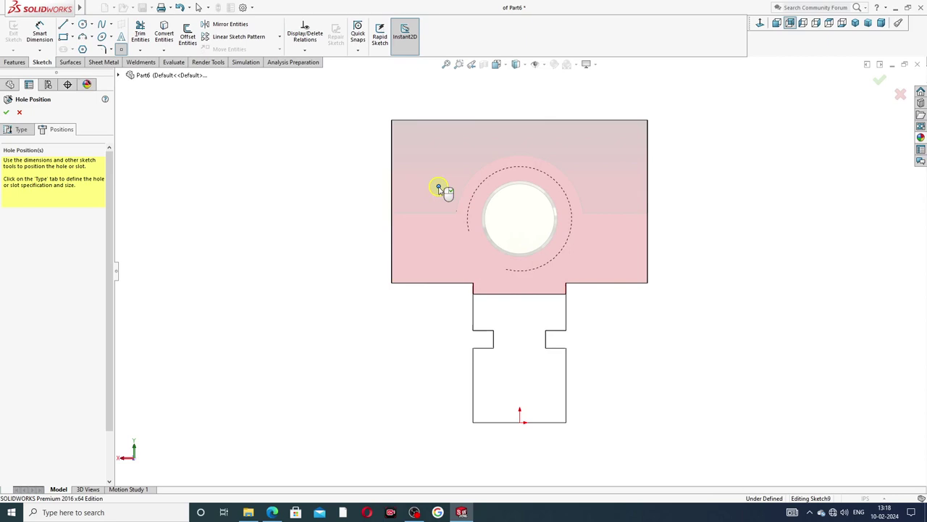
{"action": "right_click", "coordinate": [326, 139]}
{"action": "left_click", "coordinate": [72, 24]}
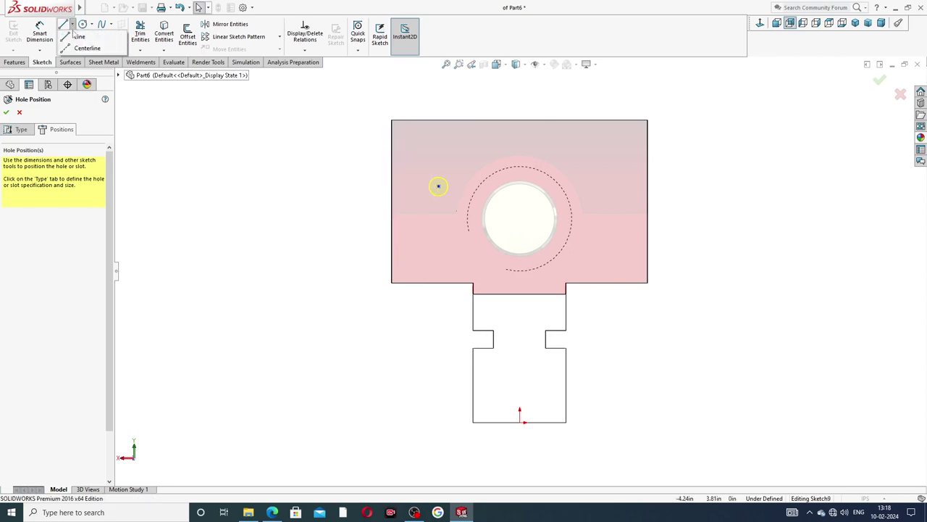
{"action": "left_click", "coordinate": [85, 34]}
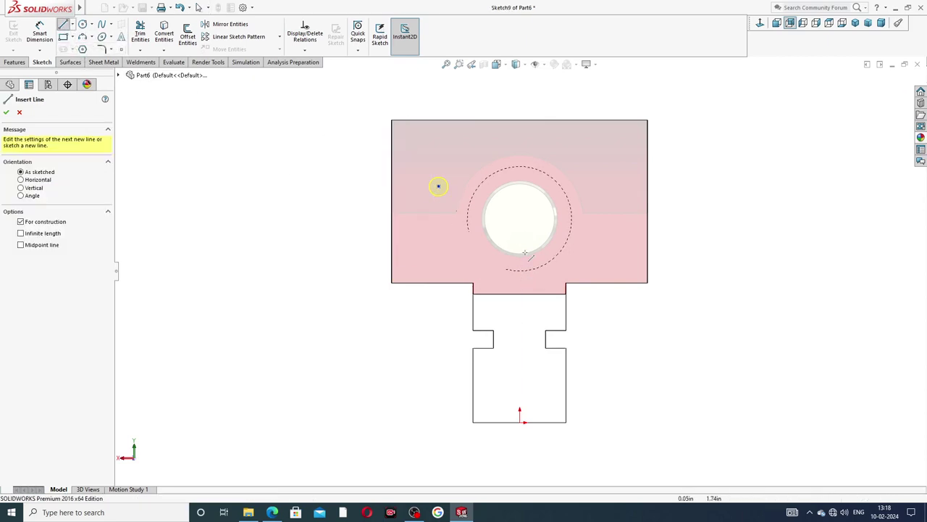
{"action": "left_click", "coordinate": [520, 411]}
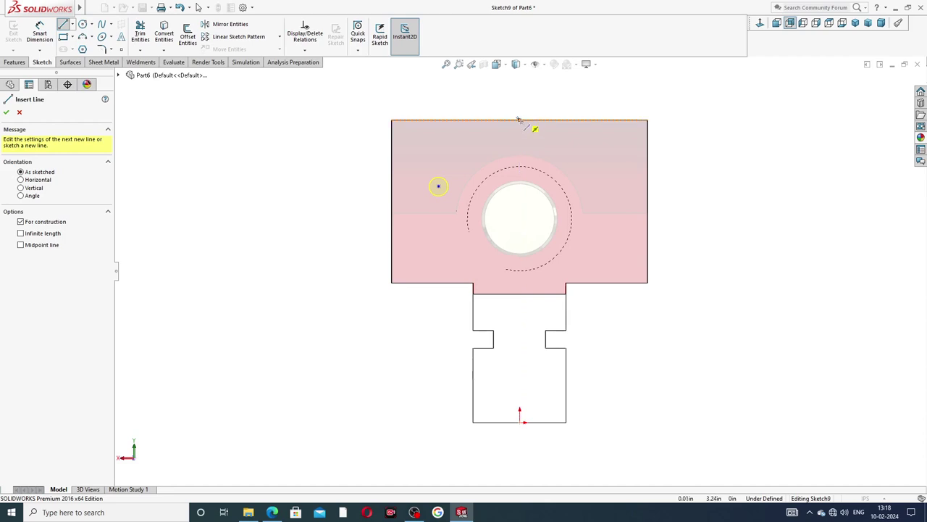
{"action": "left_click", "coordinate": [519, 119]}
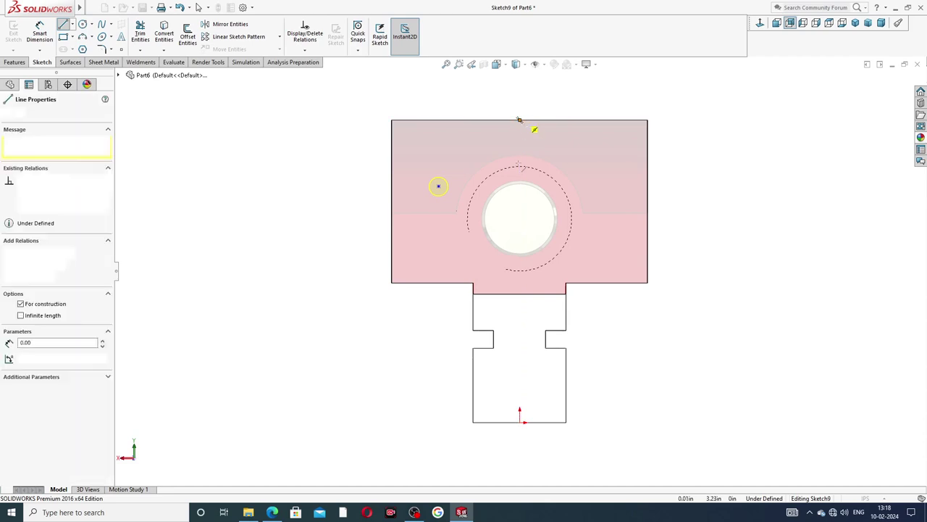
{"action": "left_click", "coordinate": [522, 245]}
{"action": "right_click", "coordinate": [544, 234]}
{"action": "left_click", "coordinate": [556, 232]}
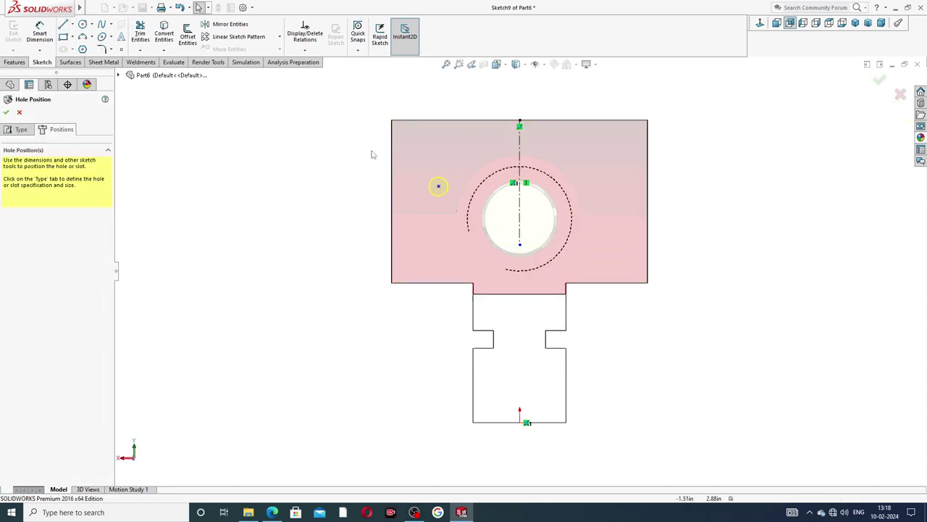
Step: Add a second hole point level with the first on the centerline's other side
{"action": "key", "text": "Return"}
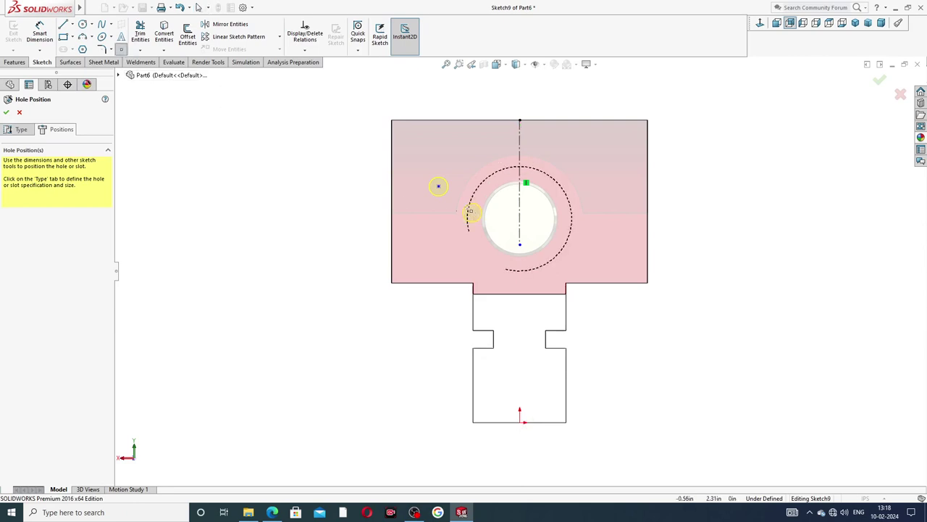
{"action": "left_click", "coordinate": [608, 186]}
{"action": "right_click", "coordinate": [671, 146]}
{"action": "left_click", "coordinate": [692, 179]}
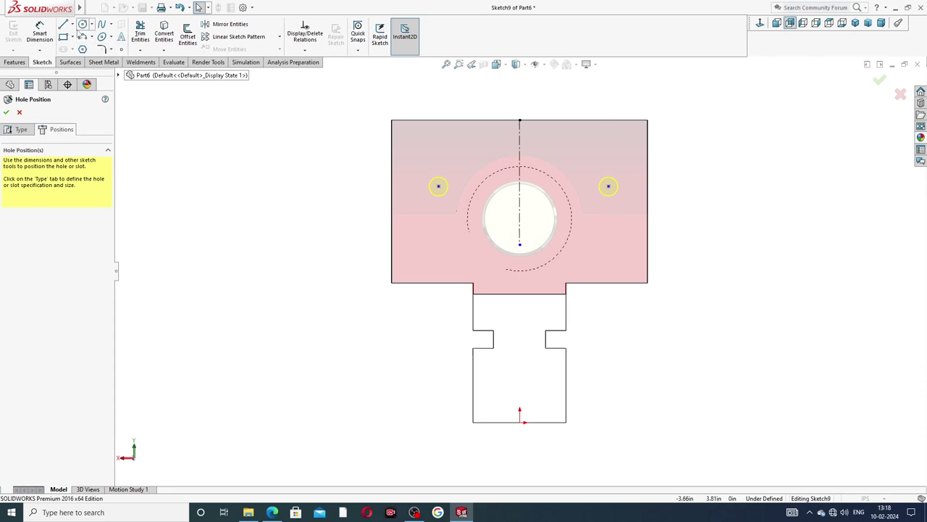
Step: Dimension the spacing between the two hole points as 1.5 in
{"action": "left_click", "coordinate": [40, 34]}
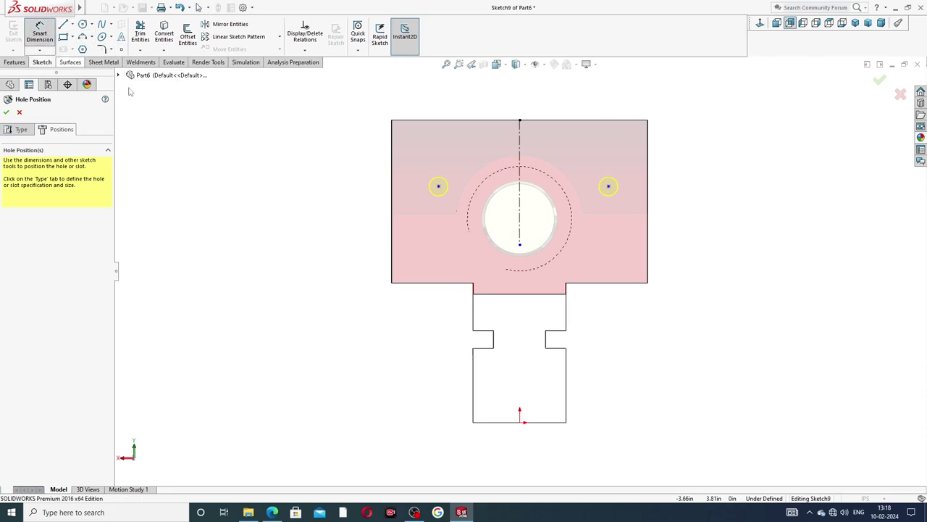
{"action": "left_click", "coordinate": [439, 187]}
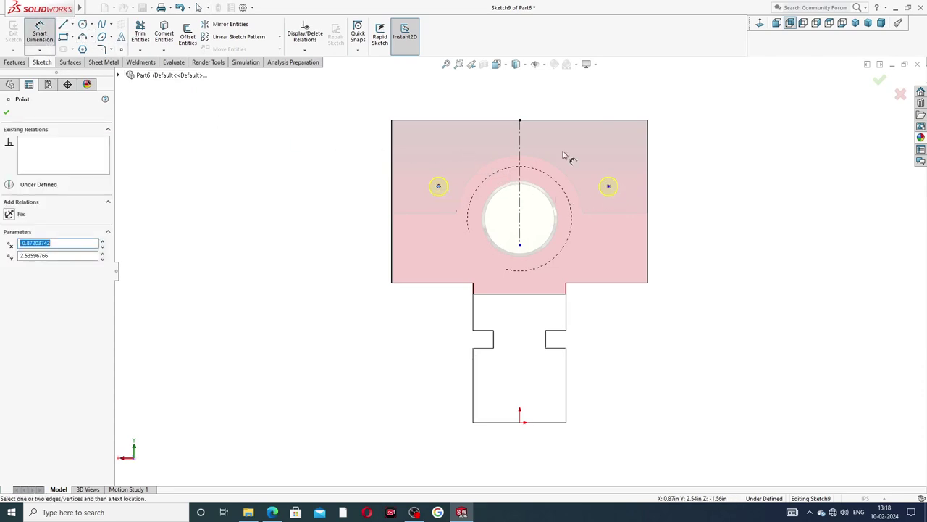
{"action": "left_click", "coordinate": [608, 186]}
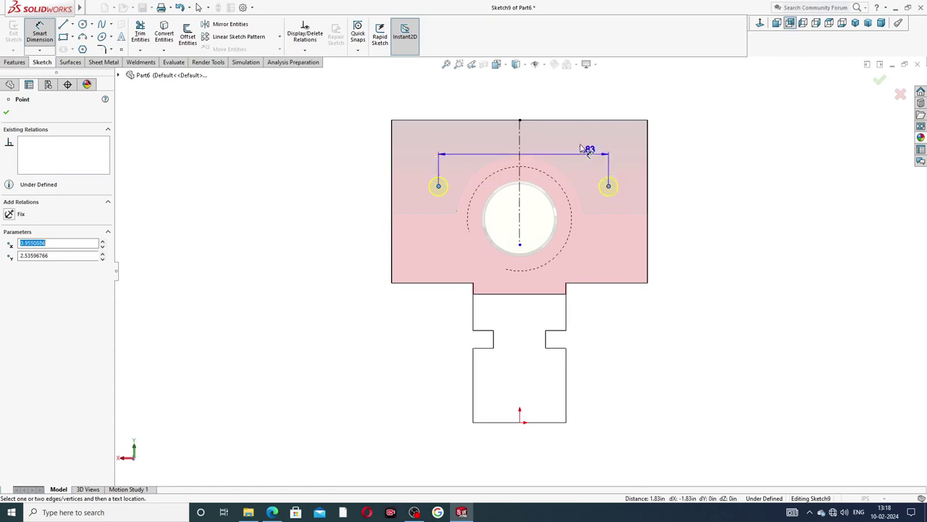
{"action": "left_click", "coordinate": [531, 105]}
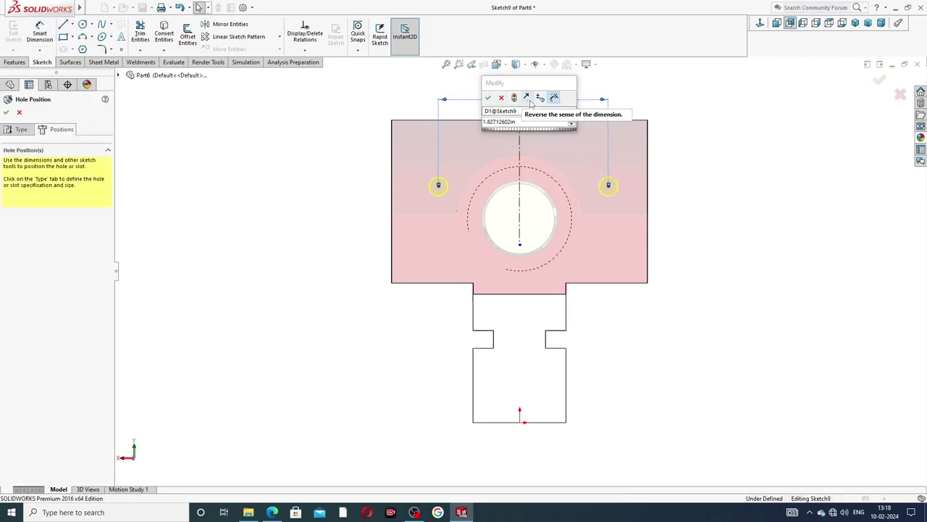
{"action": "key", "text": "Return"}
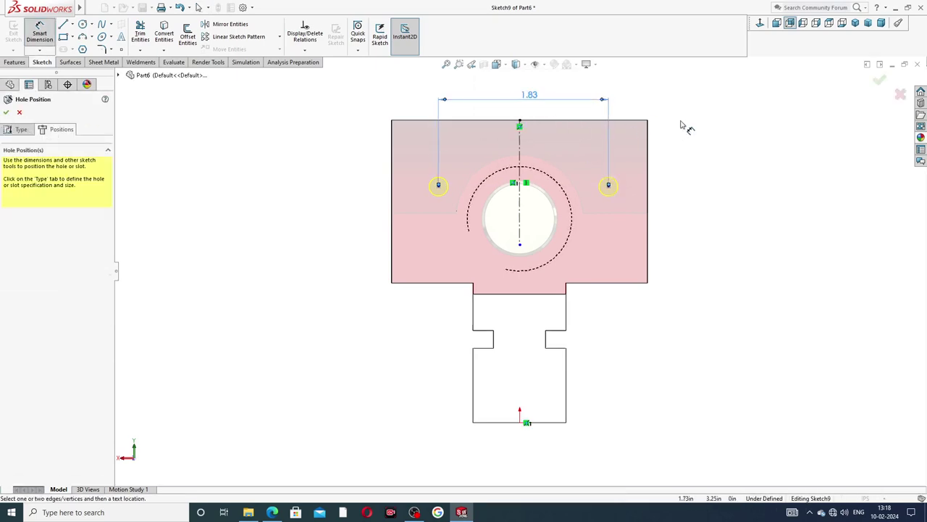
{"action": "double_click", "coordinate": [530, 100]}
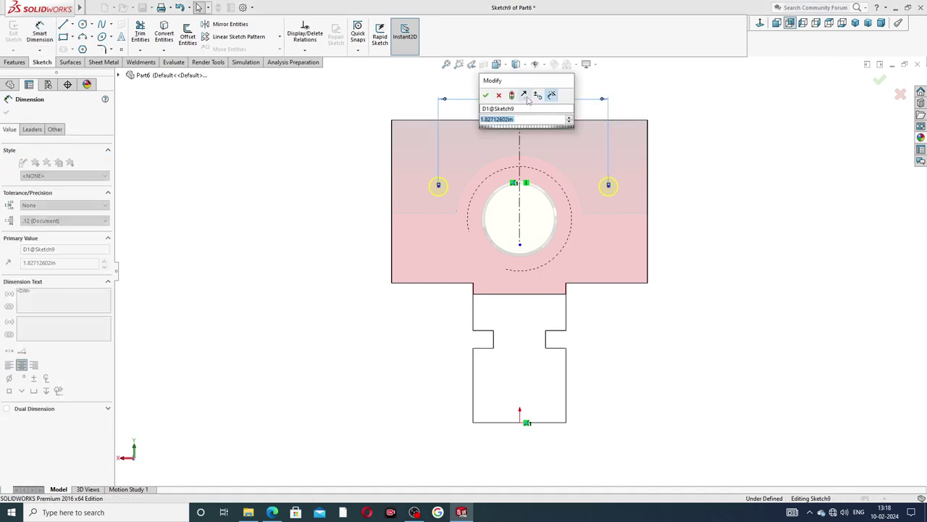
{"action": "type", "text": "1.5"}
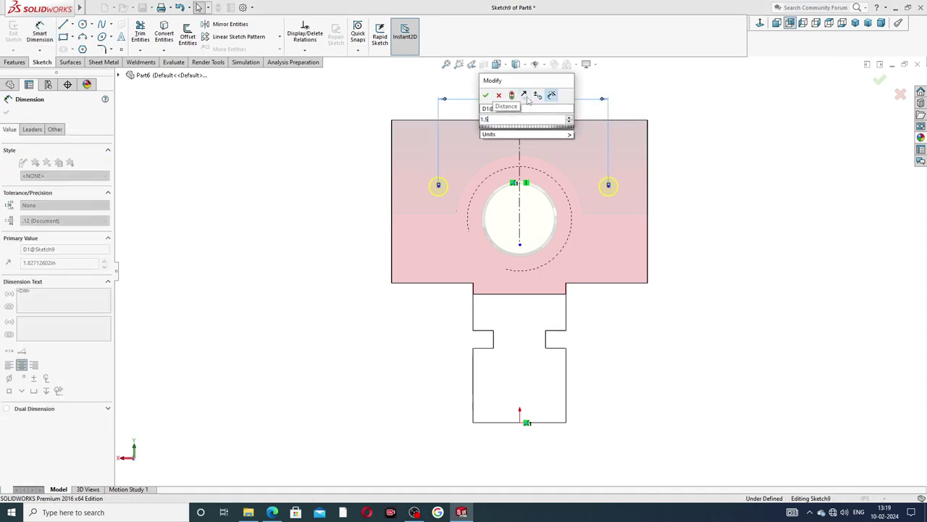
{"action": "key", "text": "Return"}
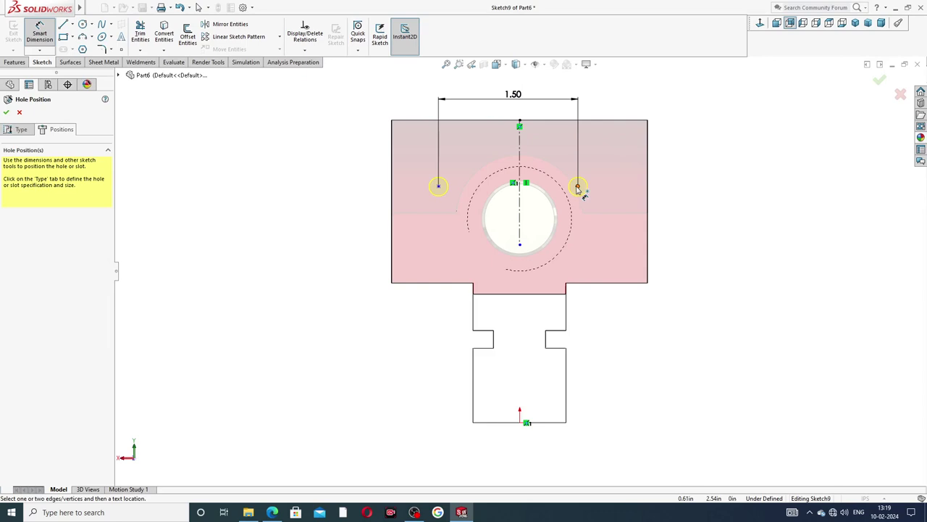
Step: Dimension the right hole point's height above the bottom edge (1.00)
{"action": "left_click", "coordinate": [578, 187]}
{"action": "left_click", "coordinate": [598, 283]}
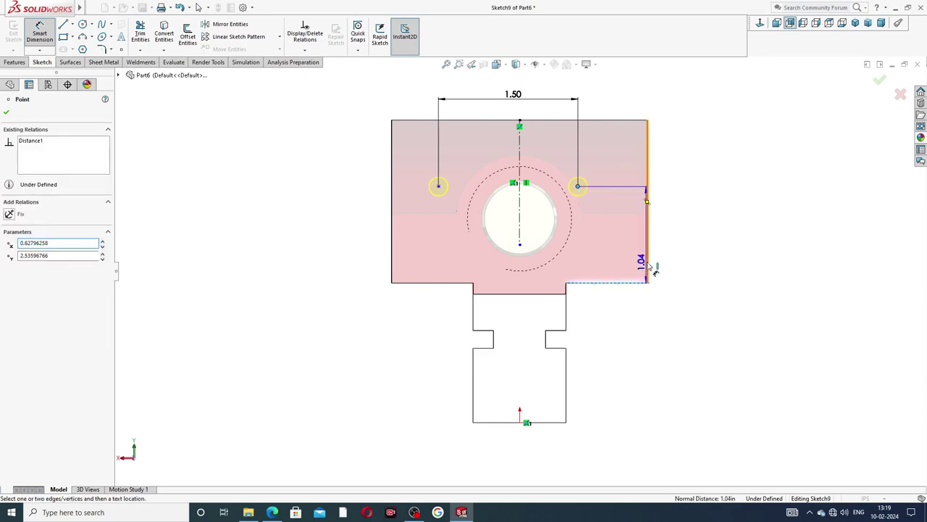
{"action": "left_click", "coordinate": [670, 250]}
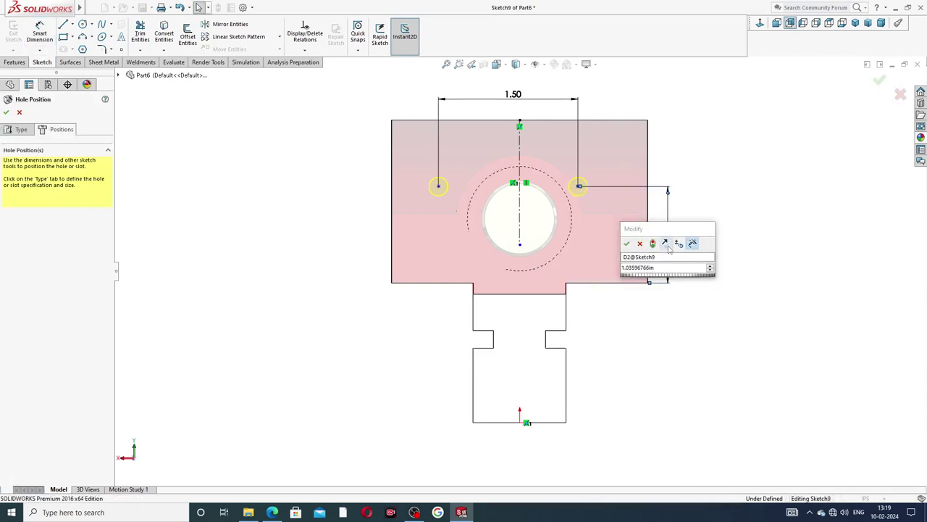
{"action": "key", "text": "Return"}
{"action": "double_click", "coordinate": [669, 250]}
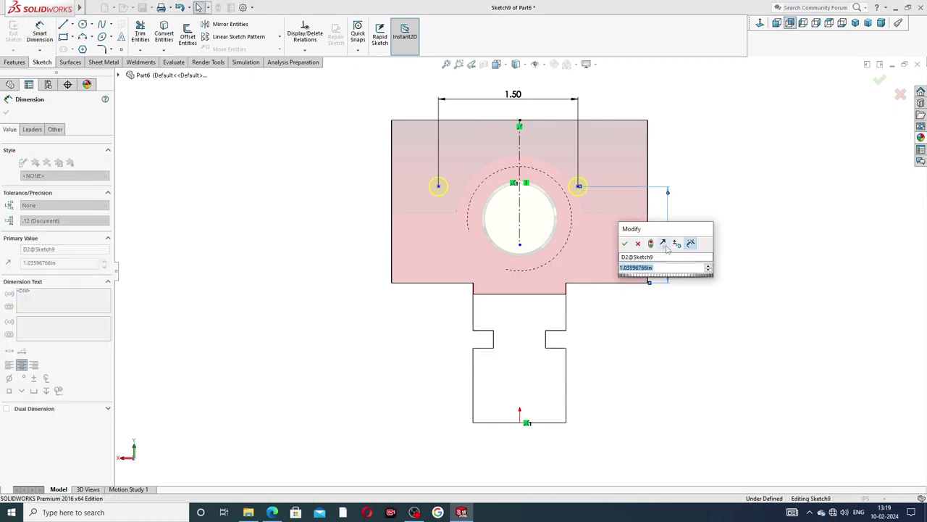
{"action": "key", "text": "Return"}
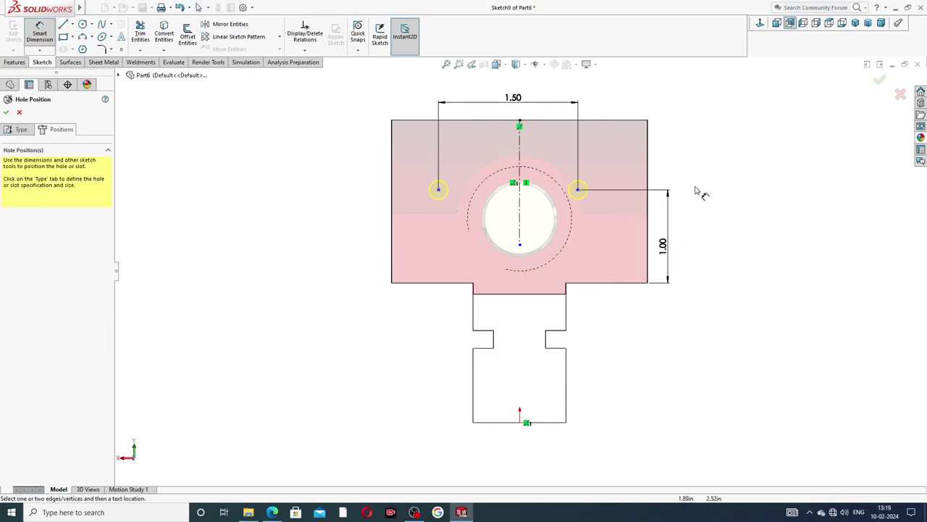
Step: Make the two hole points symmetric about the vertical centreline
{"action": "right_click", "coordinate": [687, 168]}
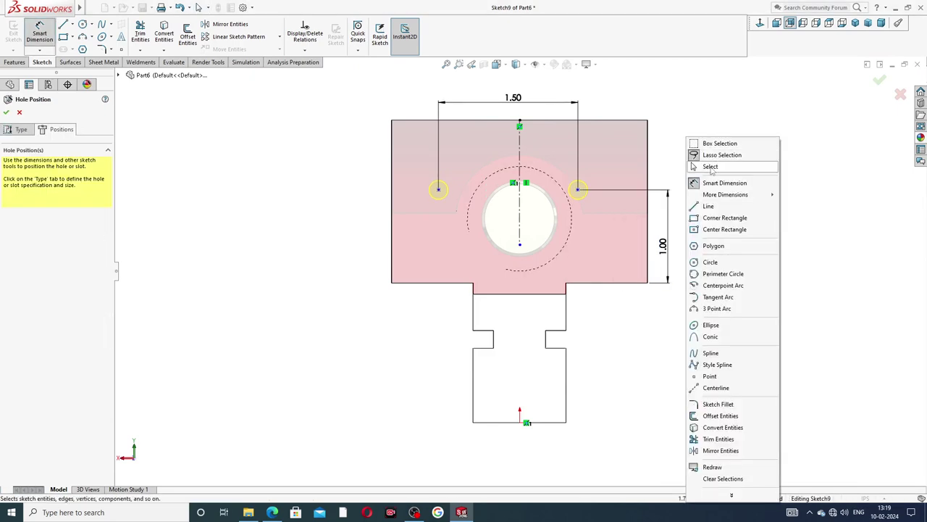
{"action": "left_click", "coordinate": [712, 168]}
{"action": "left_click", "coordinate": [578, 191]}
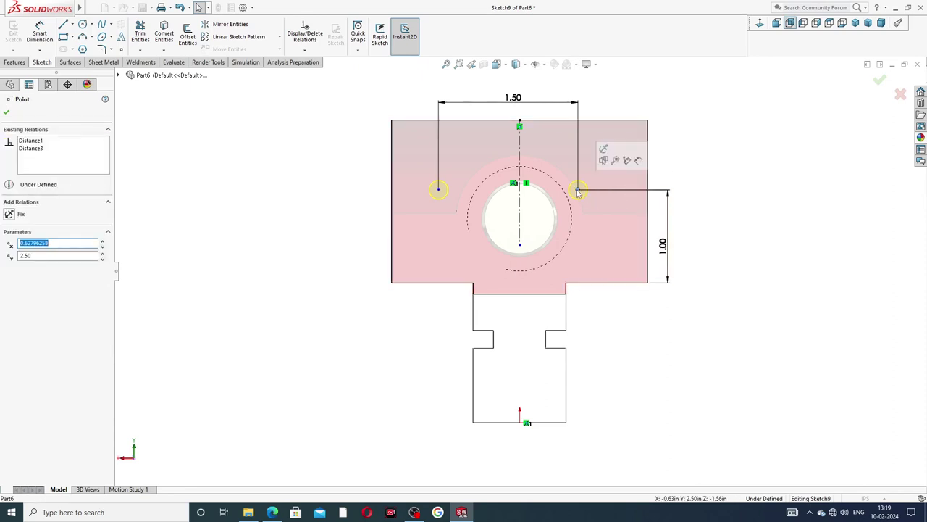
{"action": "left_click", "coordinate": [519, 205], "text": "ctrl"}
{"action": "left_click", "coordinate": [439, 190], "text": "ctrl"}
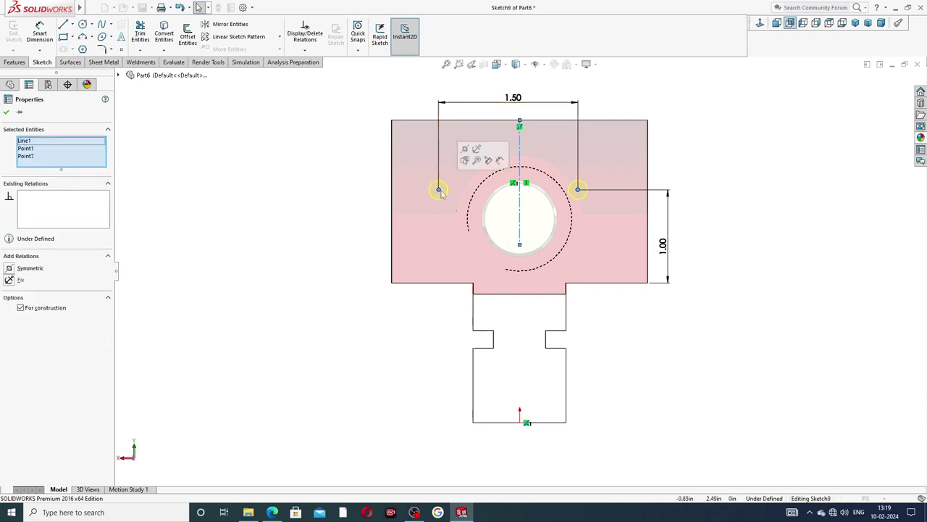
{"action": "left_click", "coordinate": [465, 149]}
{"action": "left_click", "coordinate": [678, 172]}
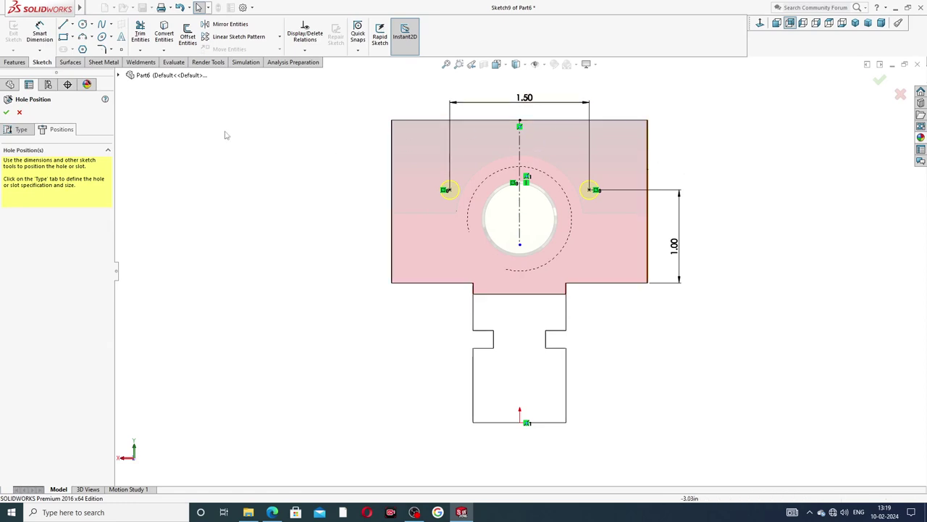
Step: Confirm the positions to create the two 1/4-20 tapped holes
{"action": "left_click", "coordinate": [6, 113]}
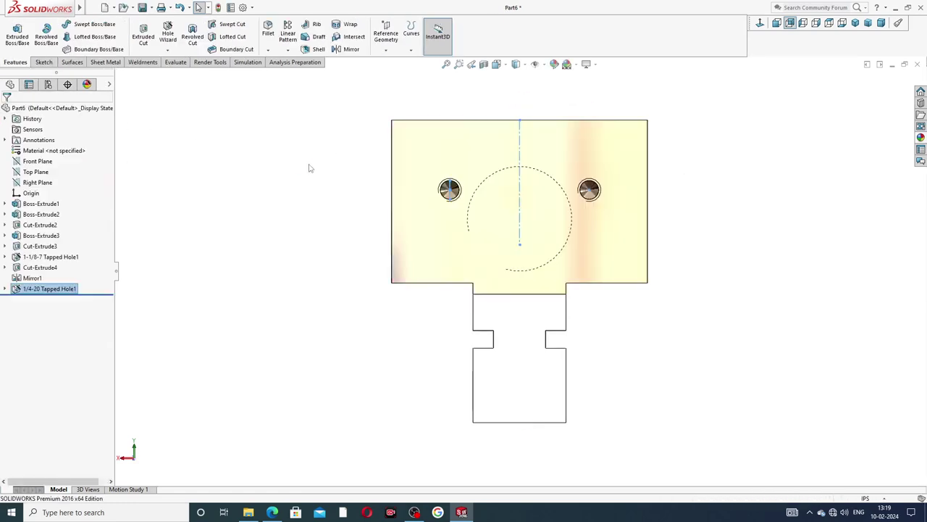
{"action": "middle_click_drag", "start_coordinate": [695, 181], "coordinate": [673, 215]}
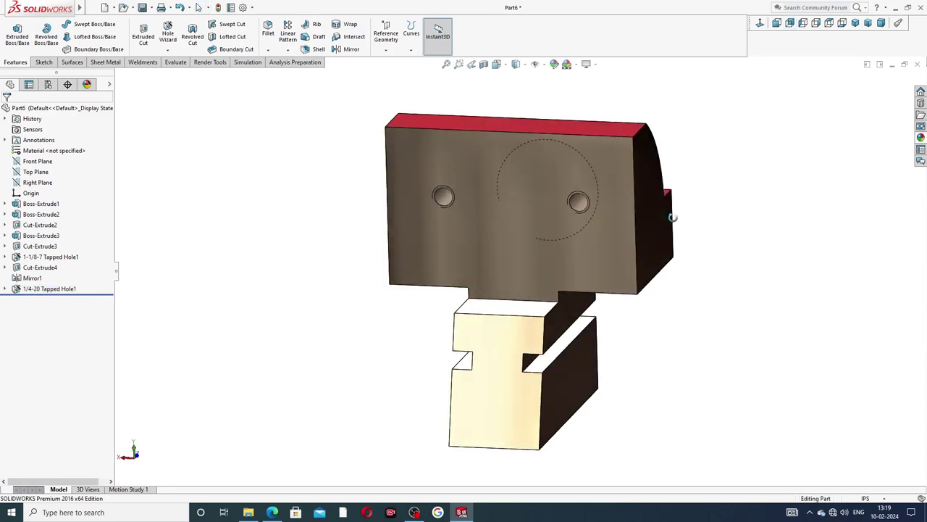
{"action": "scroll", "coordinate": [445, 202], "scroll_direction": "down", "scroll_amount": 4}
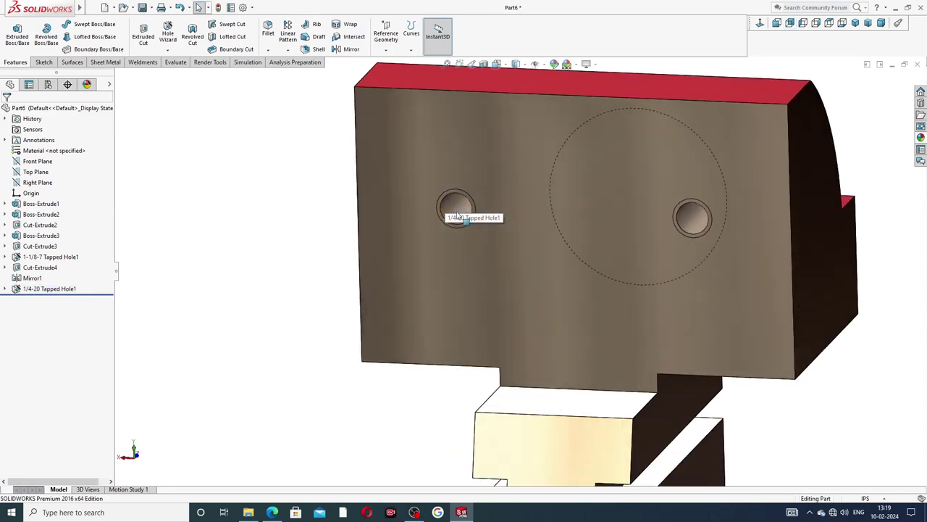
Step: Enable shaded cosmetic threads in Document Properties > Detailing, then inspect the holes
{"action": "left_click", "coordinate": [244, 8]}
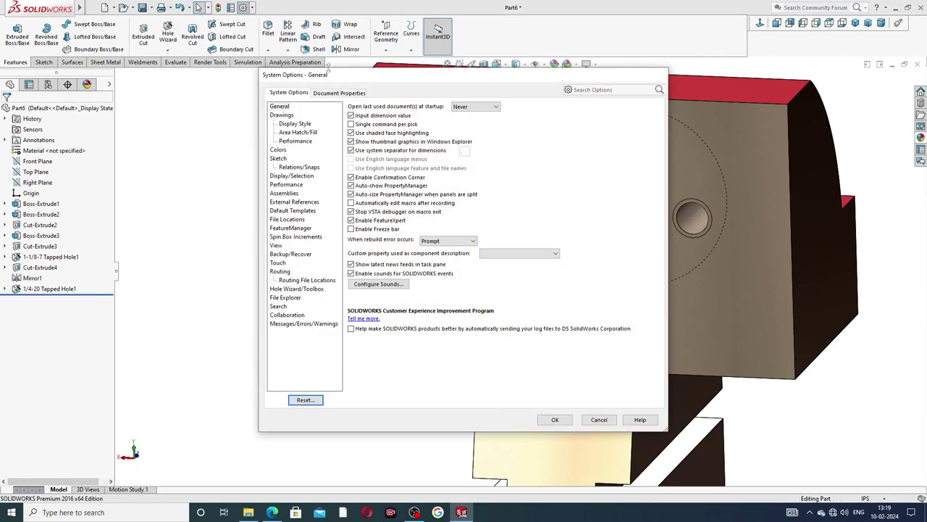
{"action": "left_click", "coordinate": [346, 93]}
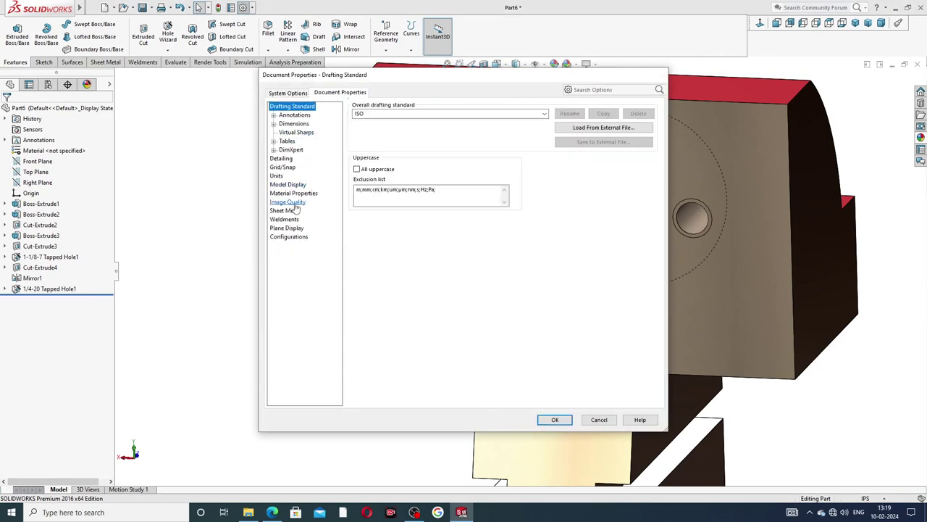
{"action": "left_click", "coordinate": [282, 158]}
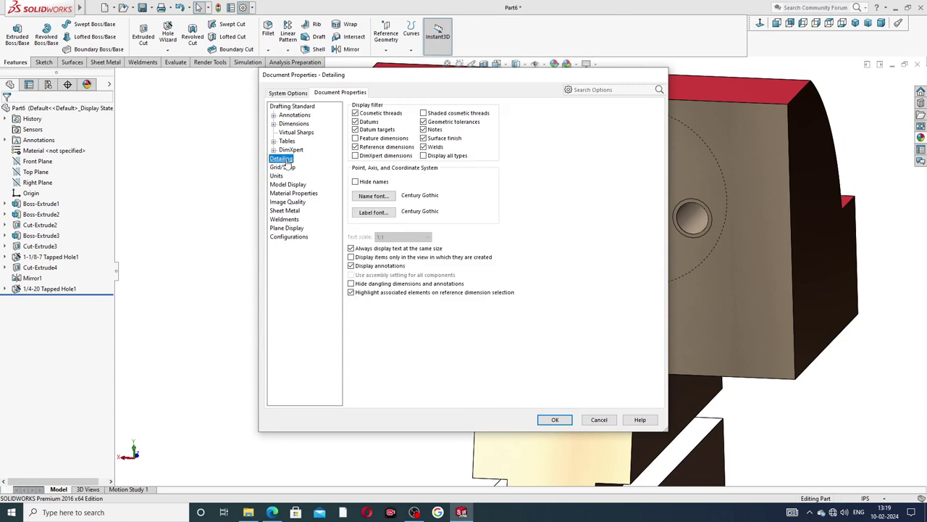
{"action": "left_click", "coordinate": [424, 114]}
{"action": "left_click", "coordinate": [555, 419]}
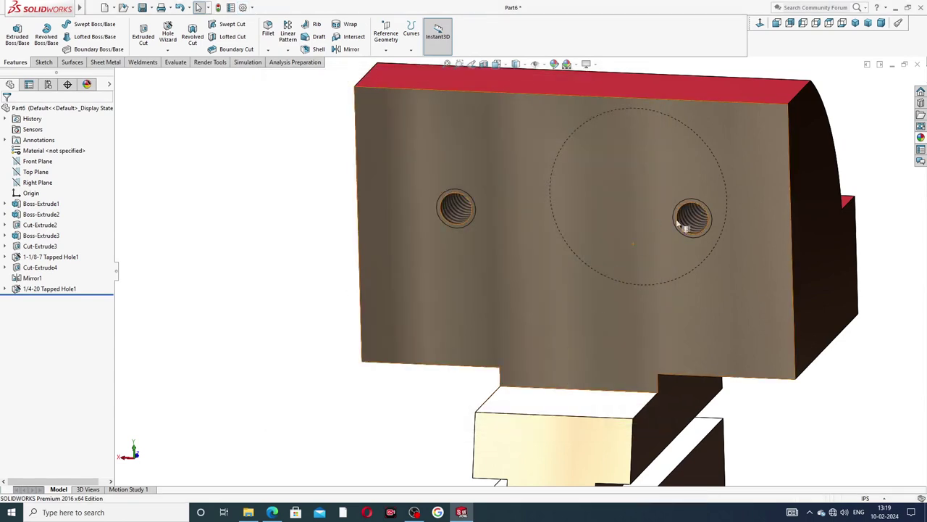
{"action": "scroll", "coordinate": [685, 217], "scroll_direction": "down", "scroll_amount": 5}
{"action": "scroll", "coordinate": [663, 215], "scroll_direction": "up", "scroll_amount": 6}
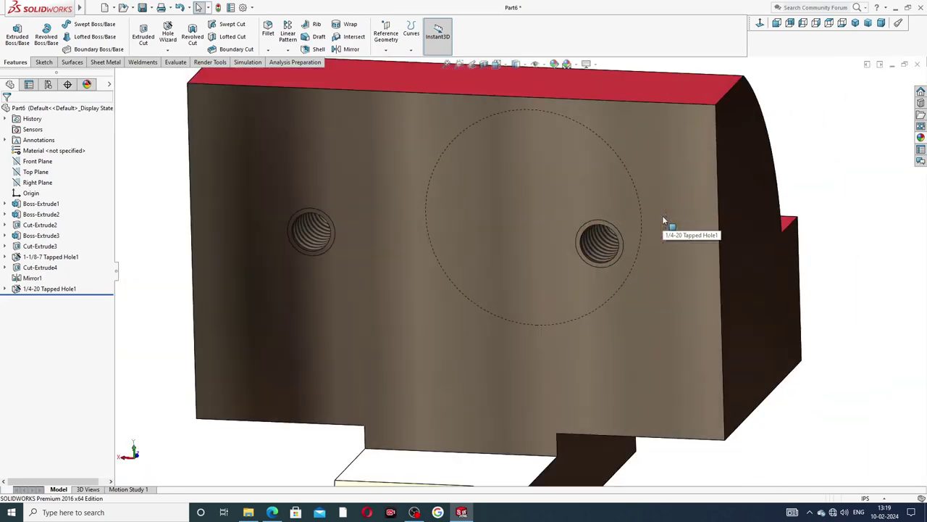
{"action": "mouse_move", "coordinate": [662, 215]}
{"action": "middle_mouse_down"}
{"action": "mouse_move", "coordinate": [489, 294]}
{"action": "mouse_move", "coordinate": [511, 328]}
{"action": "middle_mouse_up"}
{"action": "scroll", "coordinate": [525, 337], "scroll_direction": "down", "scroll_amount": 3}
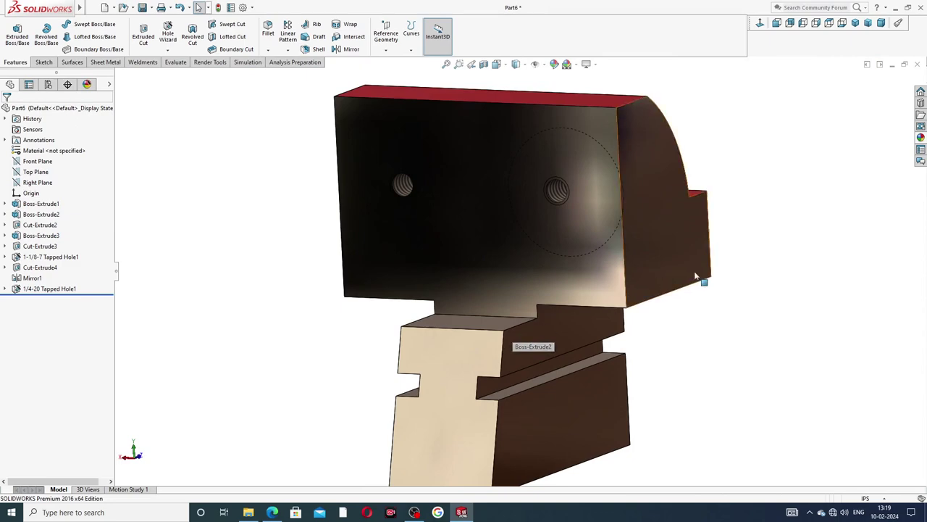
{"action": "middle_click_drag", "start_coordinate": [704, 275], "coordinate": [786, 261]}
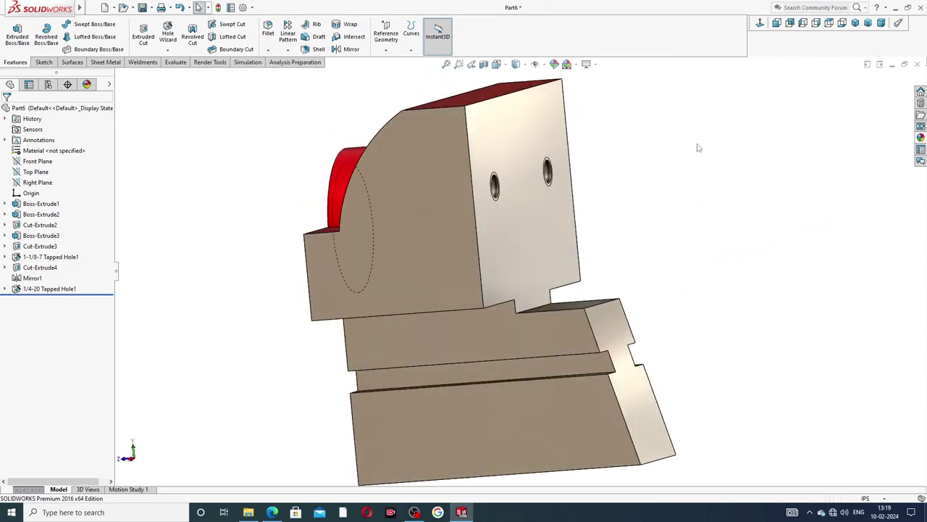
{"action": "middle_click_drag", "start_coordinate": [698, 147], "coordinate": [724, 182]}
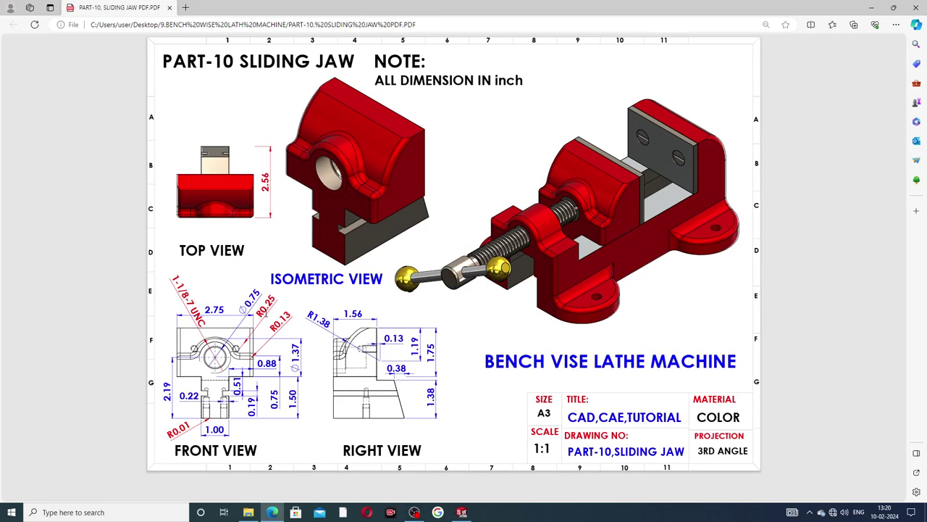
Step: Fillet the two edges either side of the arch with a 0.25 in radius
{"action": "left_click", "coordinate": [462, 512]}
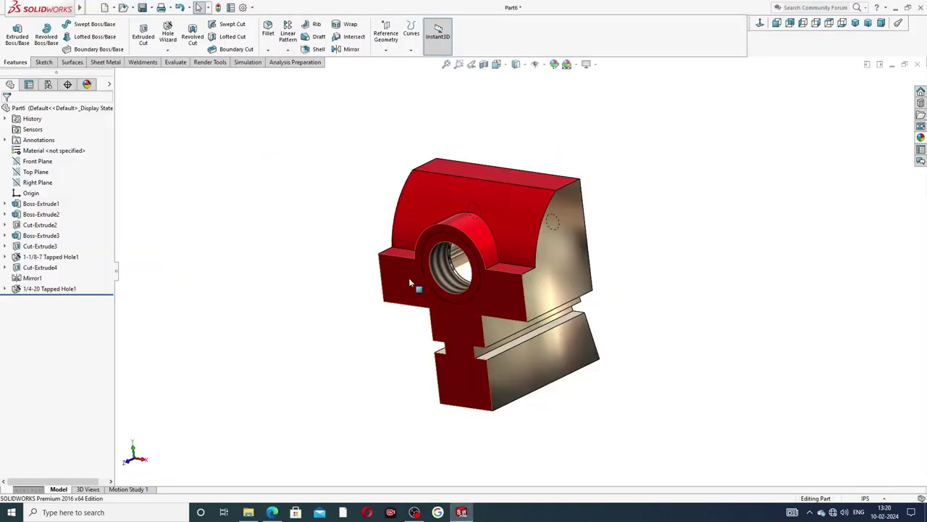
{"action": "left_click", "coordinate": [268, 33]}
{"action": "scroll", "coordinate": [502, 270], "scroll_direction": "down", "scroll_amount": 3}
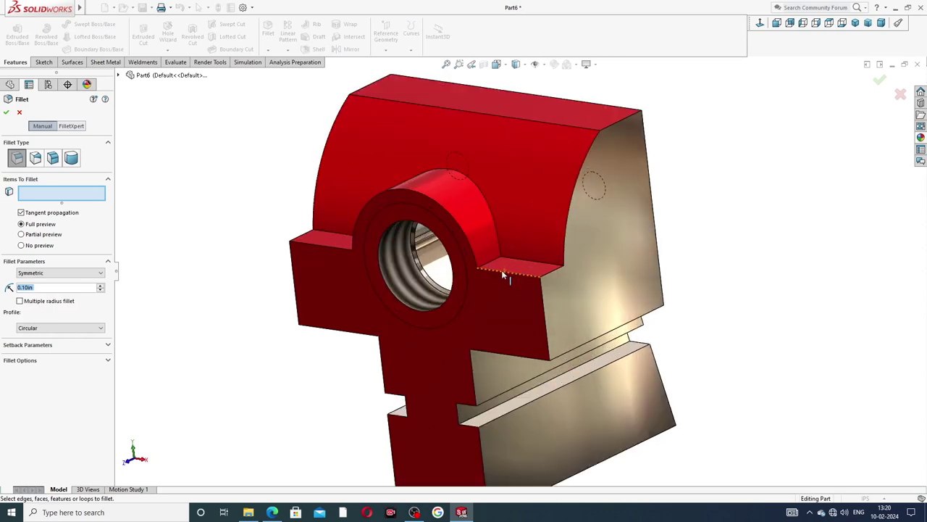
{"action": "scroll", "coordinate": [501, 274], "scroll_direction": "down", "scroll_amount": 2}
{"action": "left_click", "coordinate": [490, 260]}
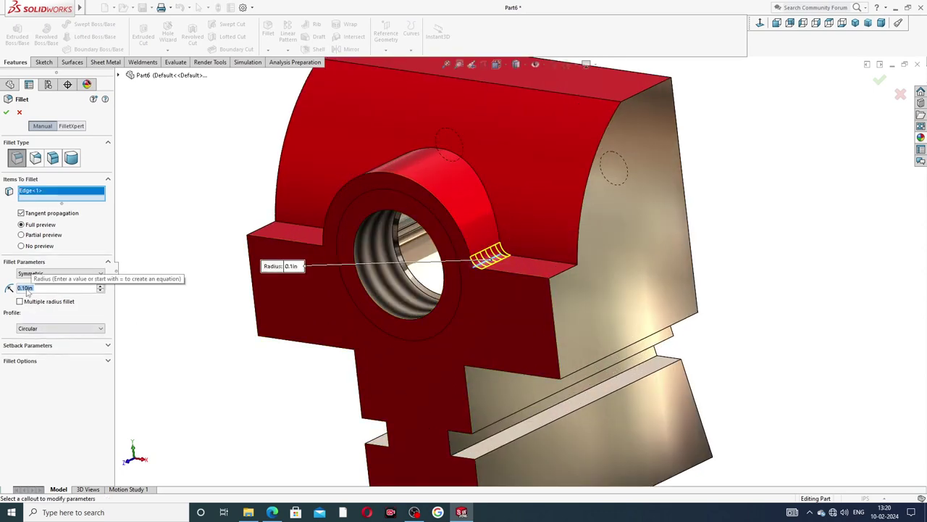
{"action": "type", "text": ".25"}
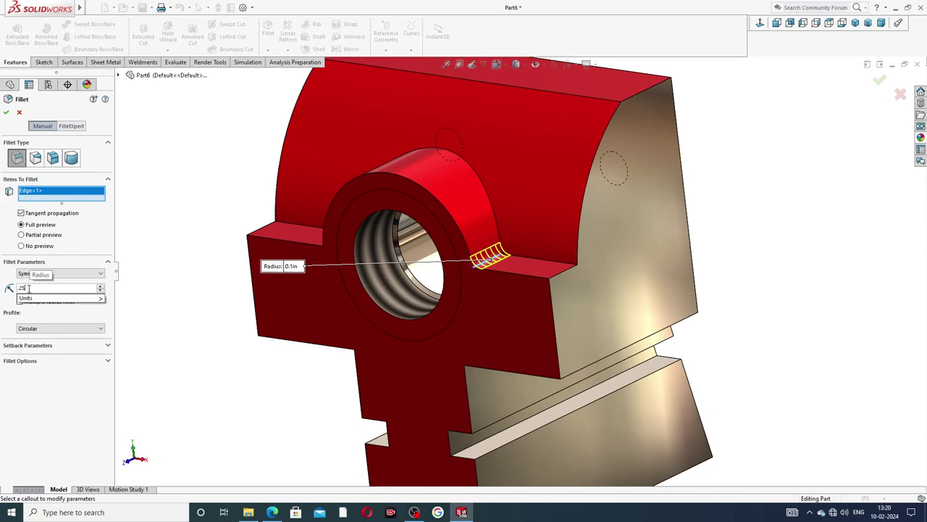
{"action": "key", "text": "Return"}
{"action": "middle_click_drag", "start_coordinate": [163, 259], "coordinate": [253, 300]}
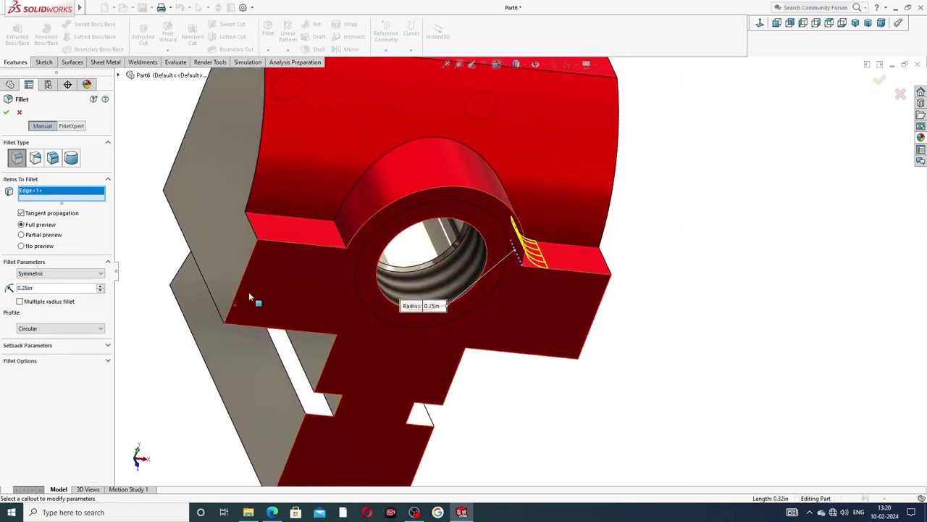
{"action": "left_click", "coordinate": [338, 229]}
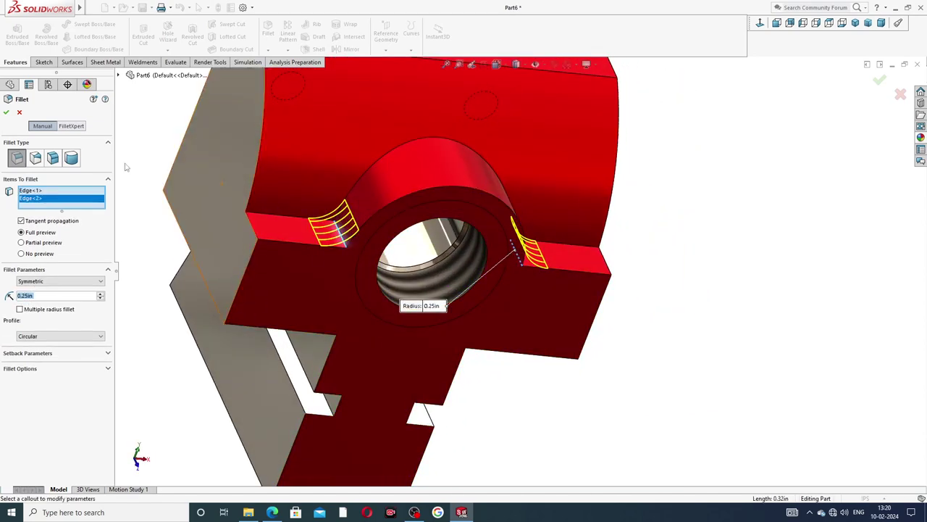
{"action": "left_click", "coordinate": [6, 114]}
Step: Zoom to fit, turn to a near-front view, and start another fillet
{"action": "key", "text": "ctrl+7"}
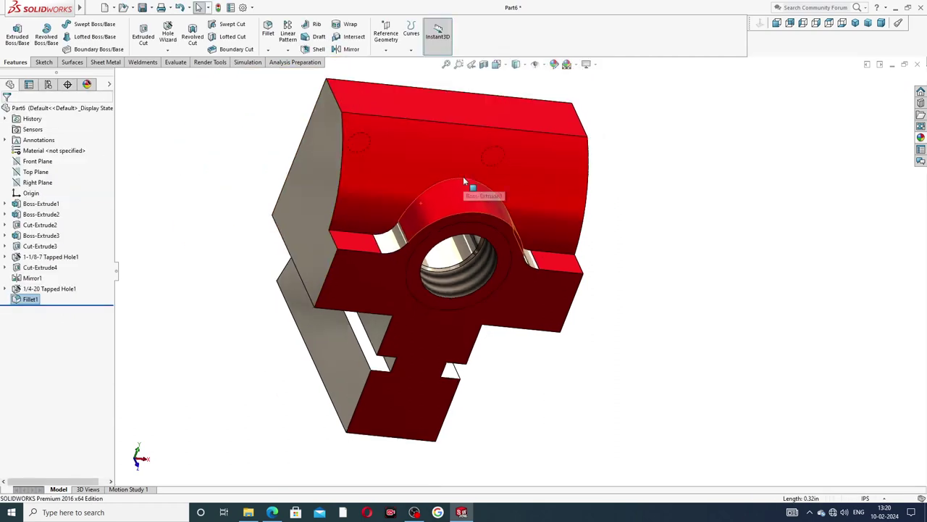
{"action": "key", "text": "Left"}
{"action": "key", "text": "Left"}
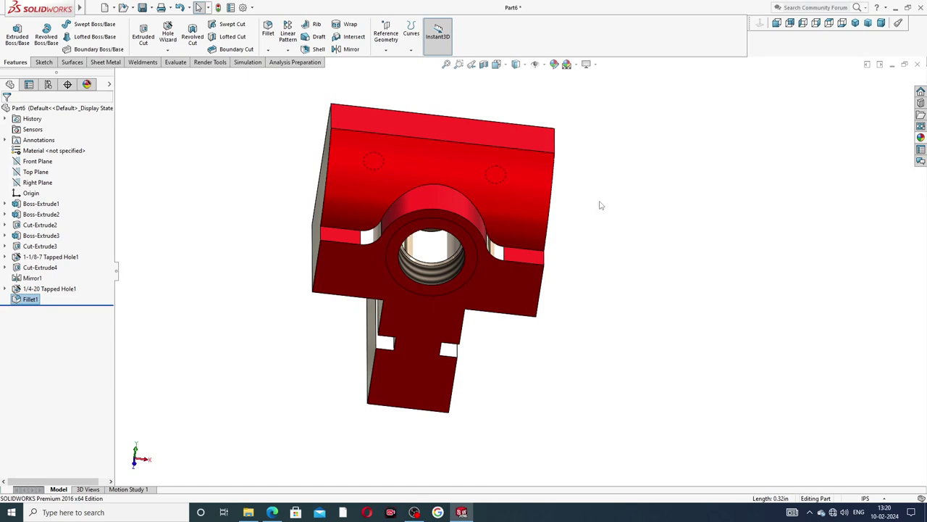
{"action": "left_click", "coordinate": [270, 42]}
Step: Check the reference drawing, then set the fillet radius to 0.125 in
{"action": "mouse_move", "coordinate": [274, 515]}
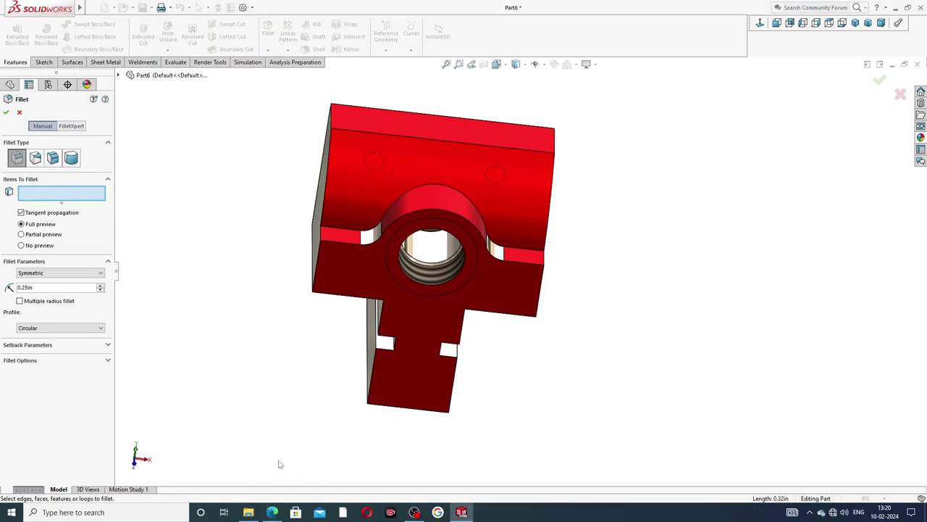
{"action": "left_click", "coordinate": [271, 512]}
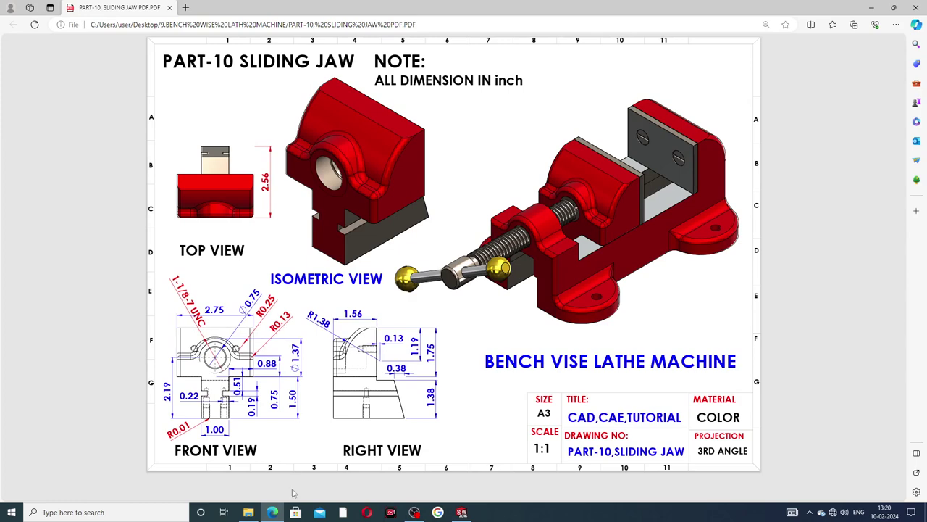
{"action": "left_click", "coordinate": [461, 512]}
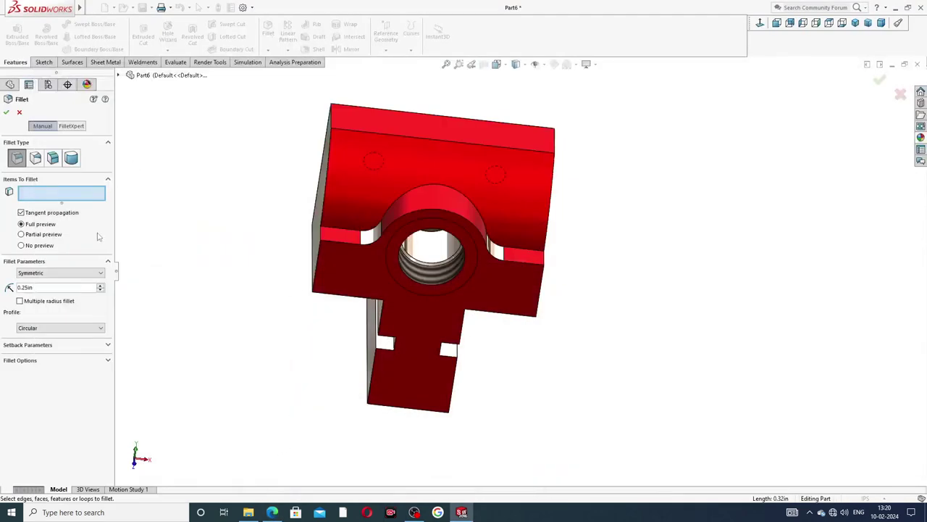
{"action": "double_click", "coordinate": [40, 287]}
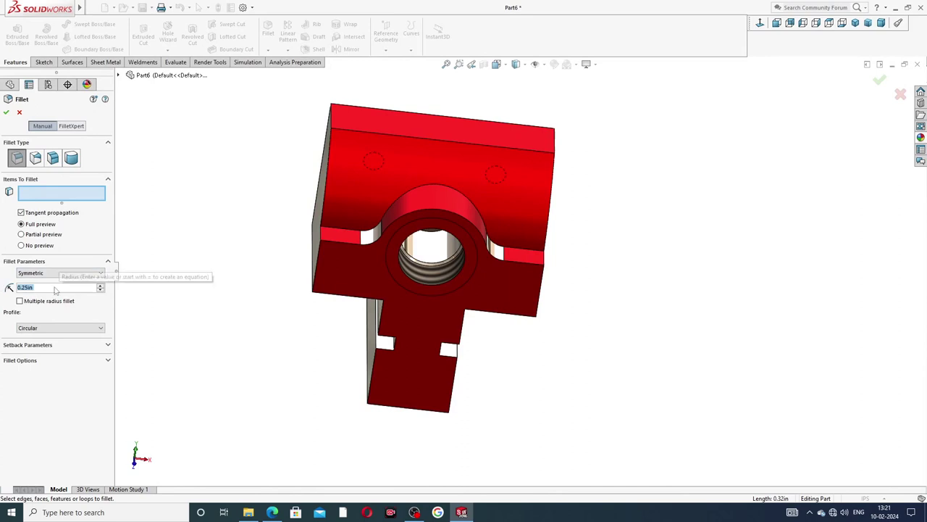
{"action": "type", "text": ".1"}
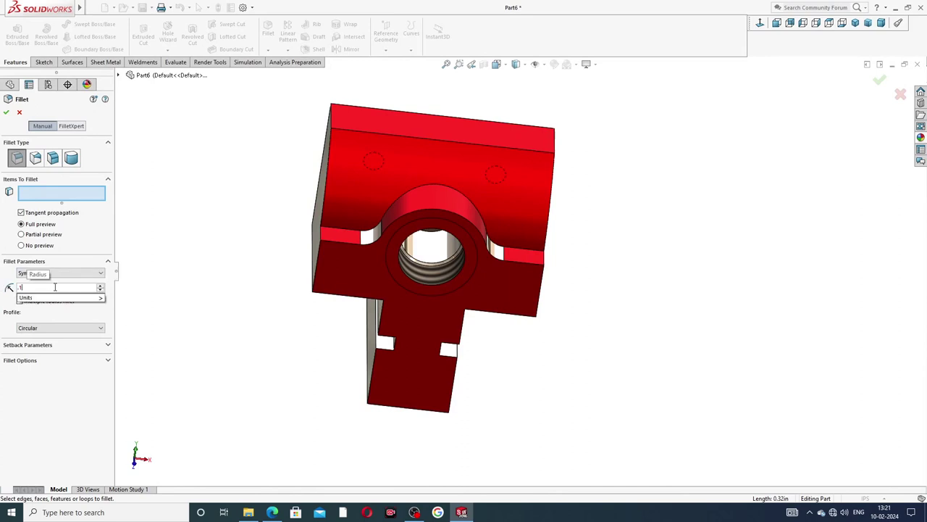
{"action": "type", "text": "25"}
{"action": "key", "text": "Return"}
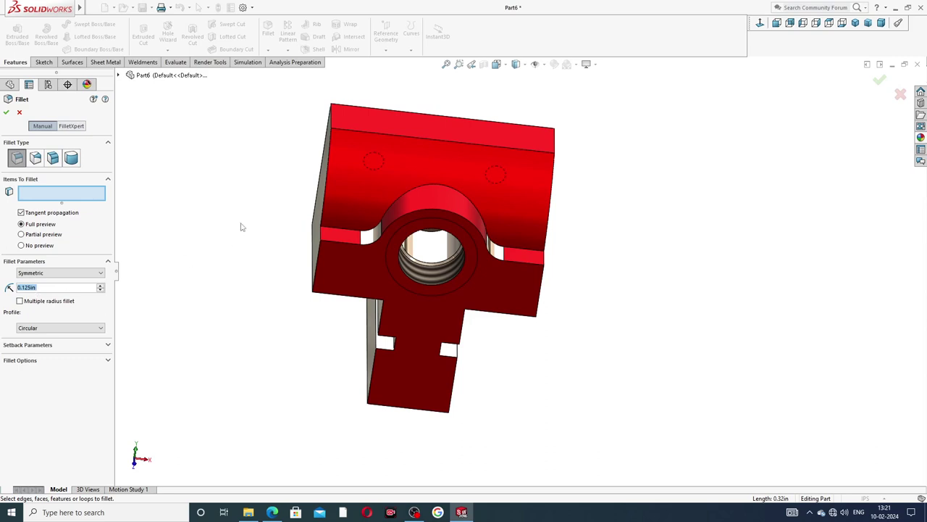
Step: Add the two arch edges, two vertical sides and two lower edges, and accept the fillet
{"action": "scroll", "coordinate": [461, 249], "scroll_direction": "down", "scroll_amount": 5}
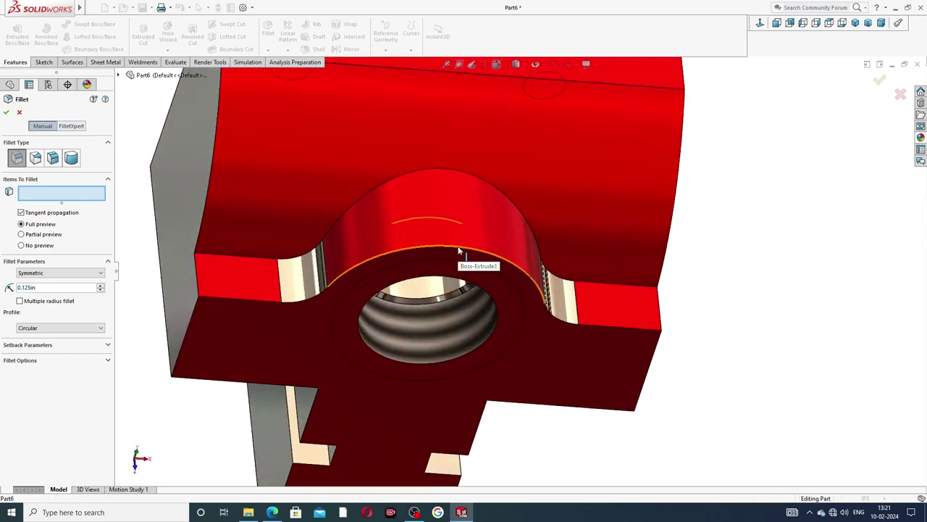
{"action": "left_click", "coordinate": [460, 251]}
{"action": "left_click", "coordinate": [446, 173]}
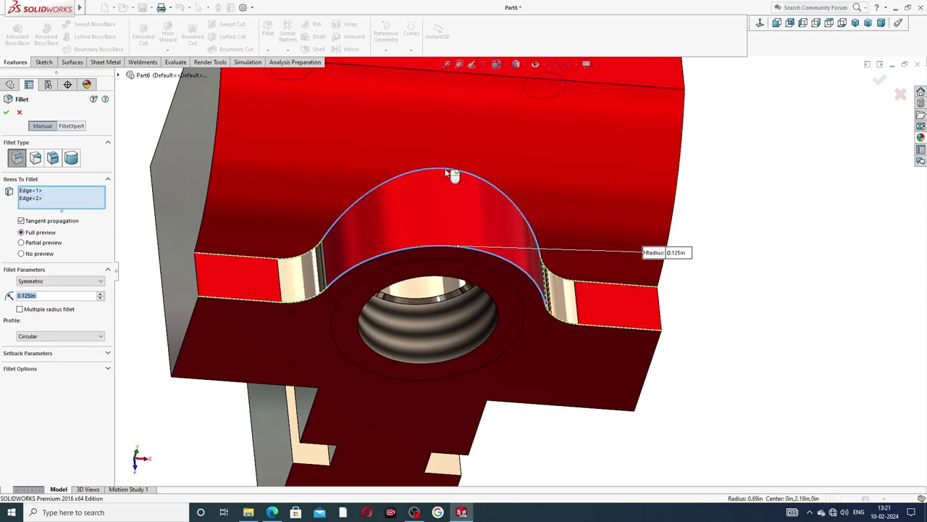
{"action": "scroll", "coordinate": [385, 235], "scroll_direction": "up", "scroll_amount": 4}
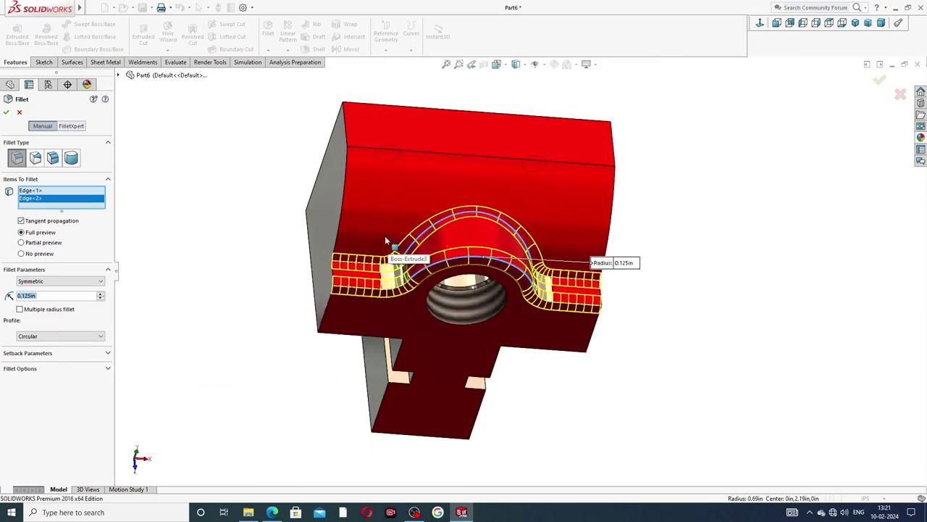
{"action": "left_click", "coordinate": [345, 187]}
{"action": "left_click", "coordinate": [617, 192]}
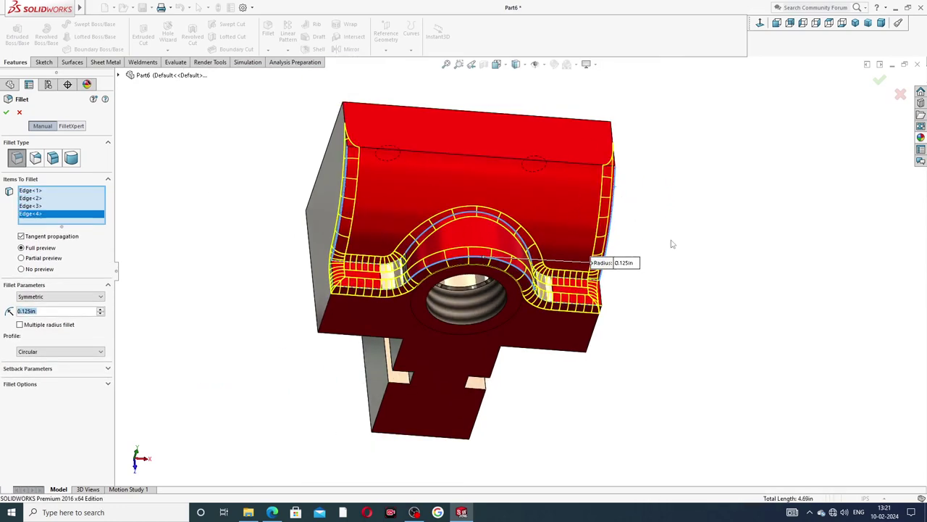
{"action": "middle_click_drag", "start_coordinate": [671, 242], "coordinate": [592, 295]}
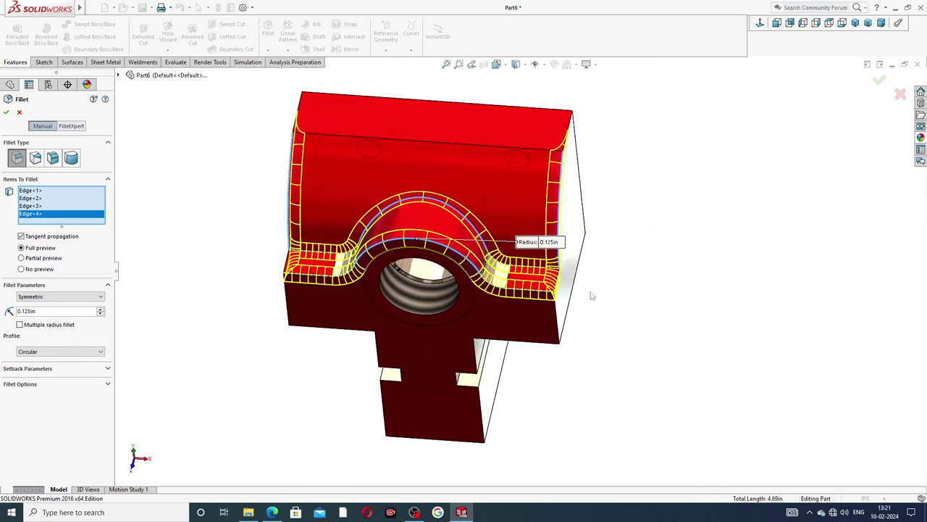
{"action": "left_click", "coordinate": [557, 326]}
{"action": "left_click", "coordinate": [294, 303]}
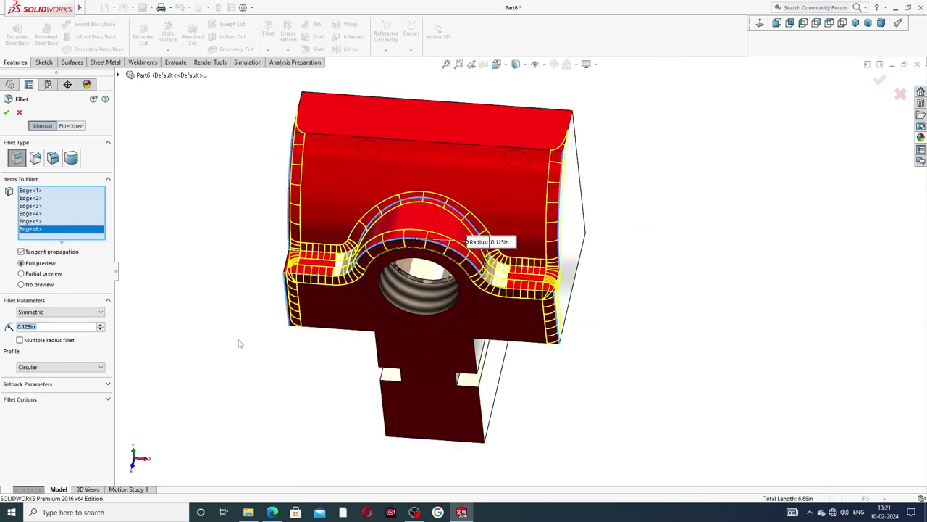
{"action": "middle_click_drag", "start_coordinate": [238, 341], "coordinate": [271, 373]}
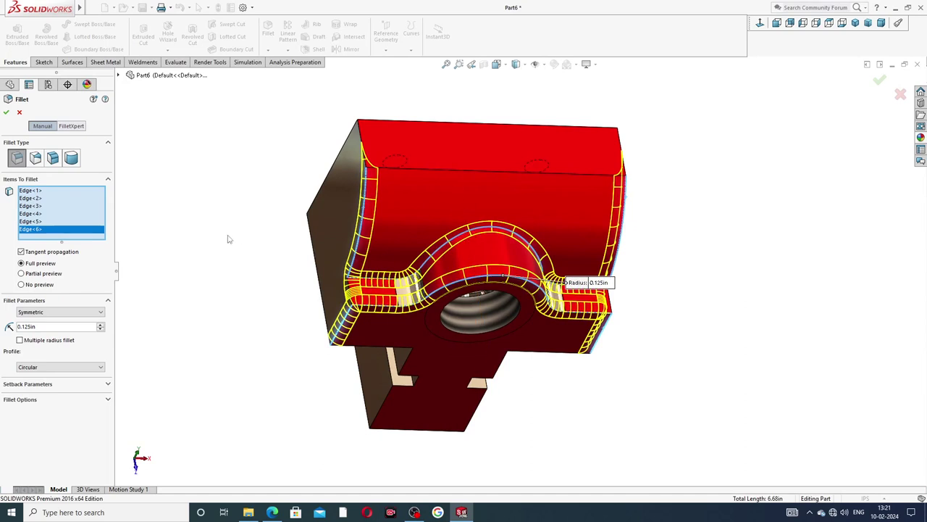
{"action": "left_click", "coordinate": [6, 113]}
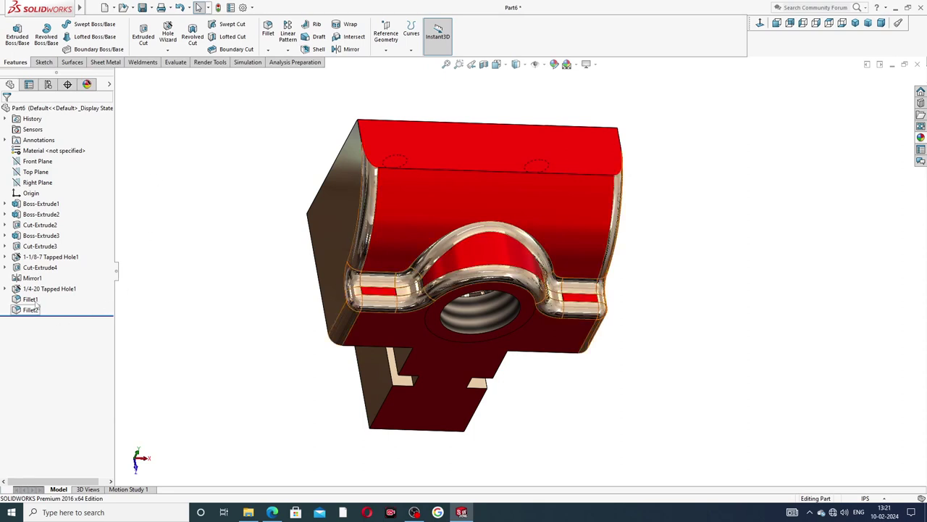
Step: Apply the candy apple red appearance to Fillet1 and Fillet2
{"action": "left_click", "coordinate": [31, 300]}
{"action": "left_click", "coordinate": [31, 310], "text": "ctrl"}
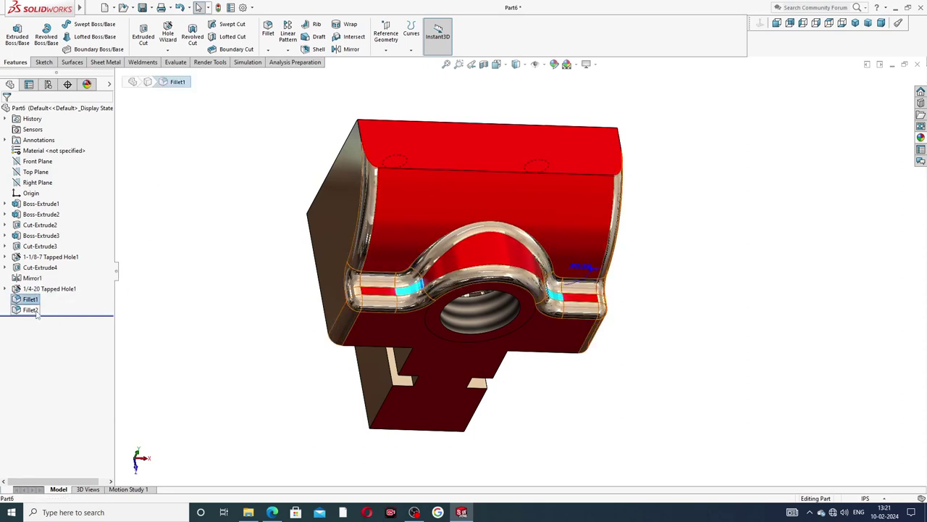
{"action": "left_click", "coordinate": [921, 136]}
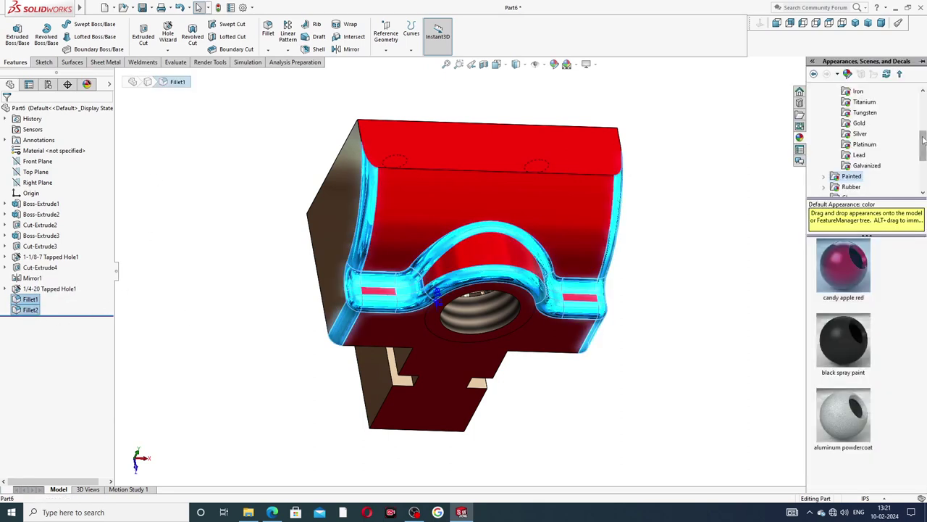
{"action": "left_click", "coordinate": [833, 282]}
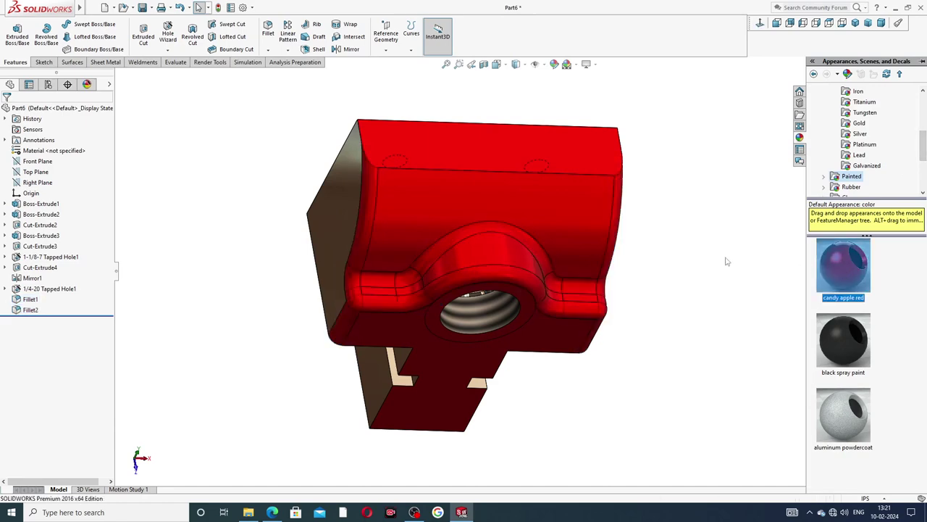
Step: Orbit the part, then bring up Save As and close it without saving
{"action": "middle_click_drag", "start_coordinate": [728, 227], "coordinate": [676, 189]}
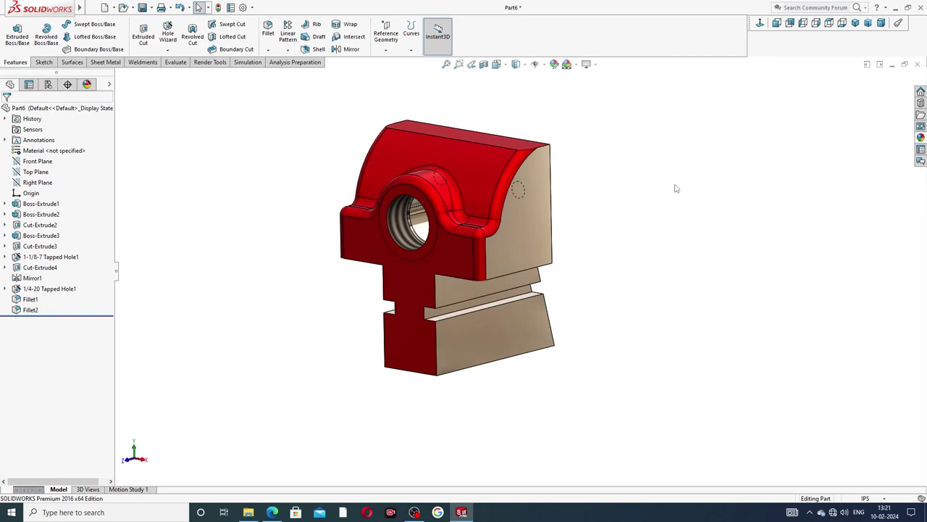
{"action": "key", "text": "ctrl+s"}
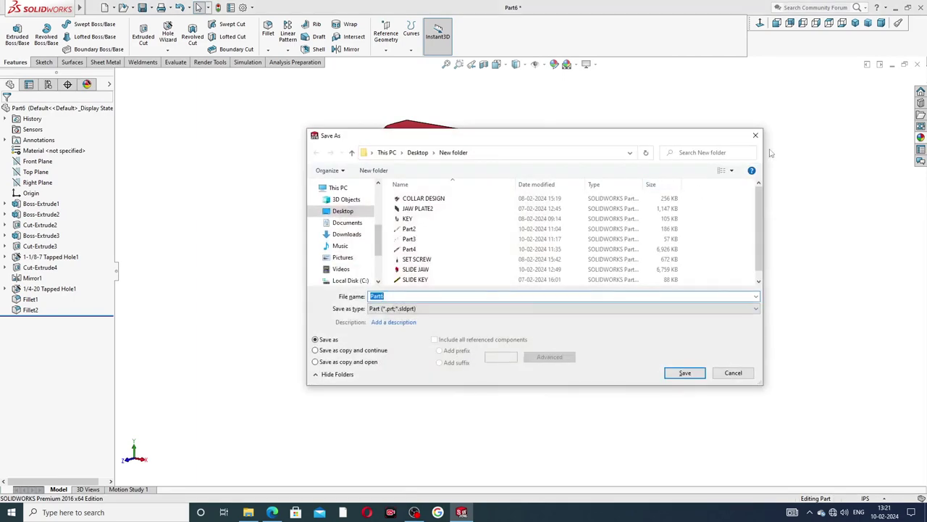
{"action": "left_click", "coordinate": [756, 136]}
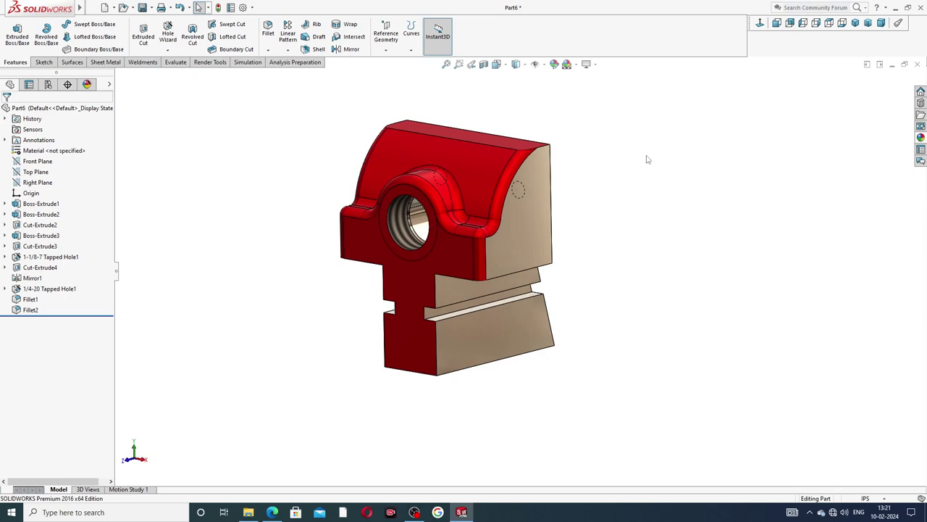
Step: Select the stem's flat face, view it normal, and start a plain Hole-type Hole Wizard feature
{"action": "middle_click_drag", "start_coordinate": [619, 180], "coordinate": [548, 118]}
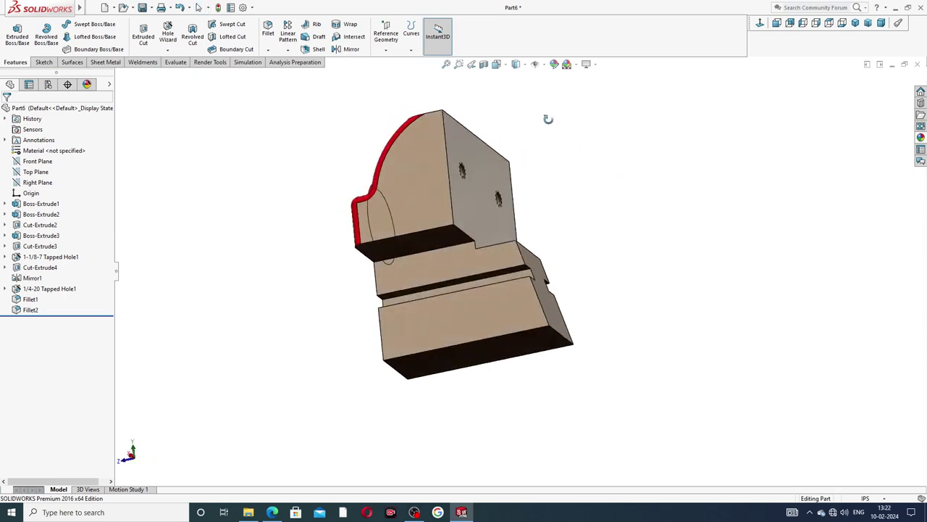
{"action": "middle_click_drag", "start_coordinate": [573, 232], "coordinate": [476, 209]}
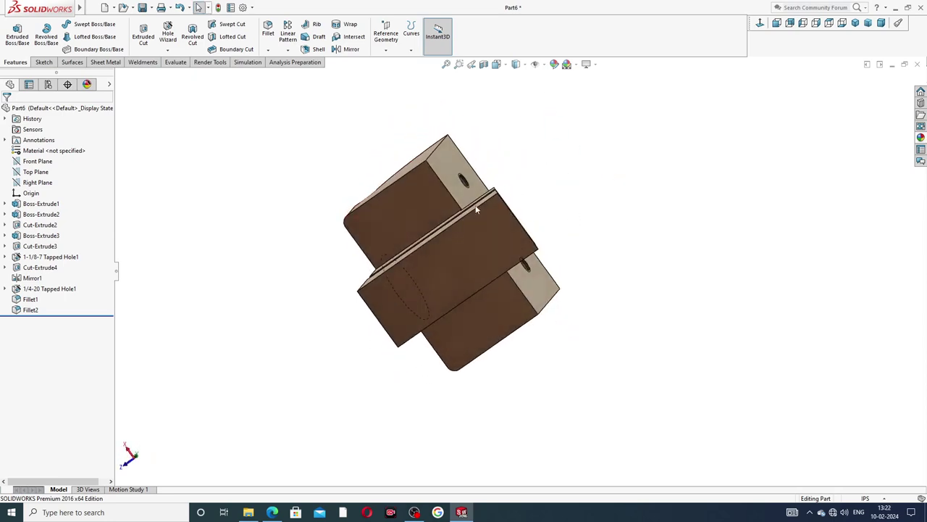
{"action": "left_click", "coordinate": [462, 257]}
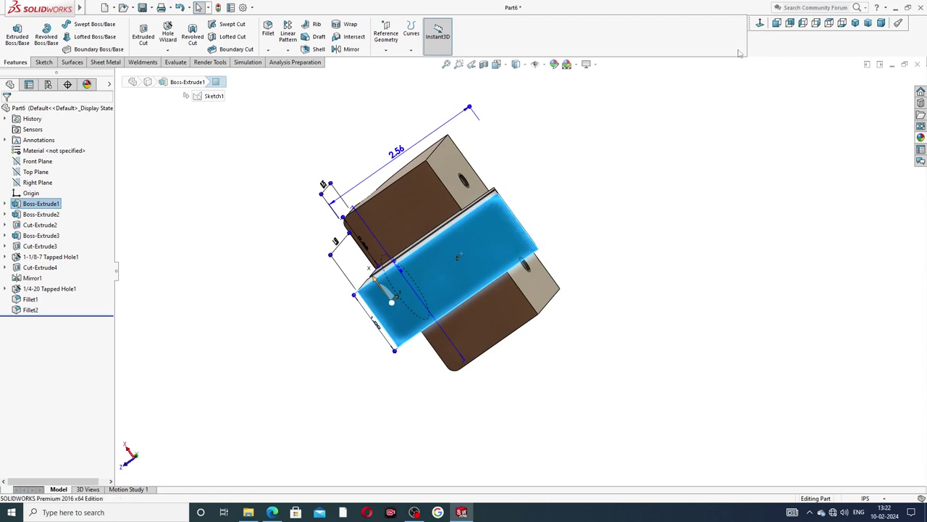
{"action": "left_click", "coordinate": [760, 22]}
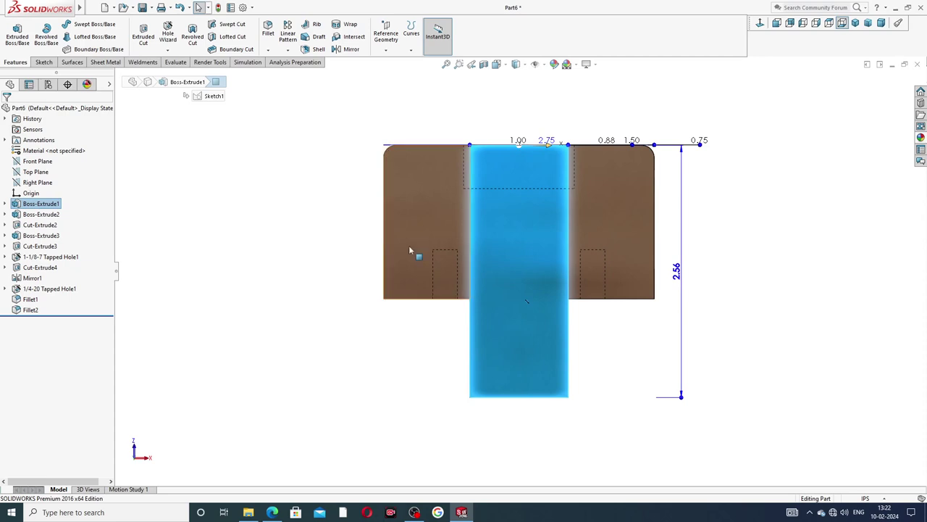
{"action": "left_click", "coordinate": [167, 33]}
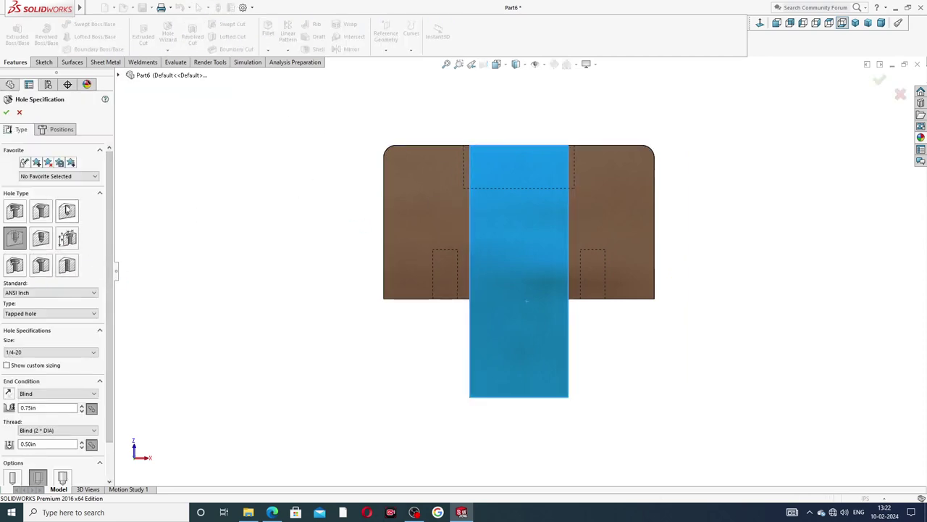
{"action": "left_click", "coordinate": [67, 211]}
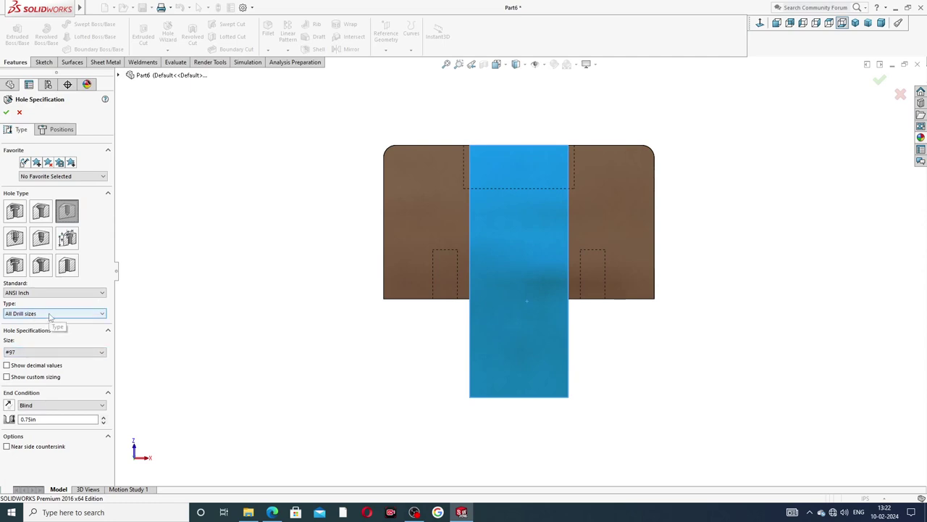
Step: Choose drill size #25 and set the hole's blind depth to 1.06in
{"action": "left_click", "coordinate": [41, 352]}
{"action": "scroll", "coordinate": [38, 386], "scroll_direction": "down", "scroll_amount": 5}
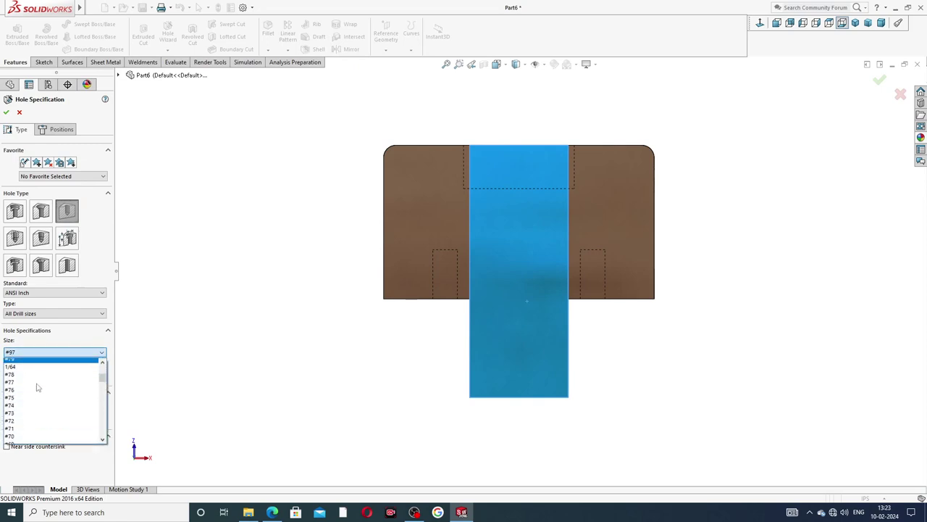
{"action": "scroll", "coordinate": [37, 387], "scroll_direction": "down", "scroll_amount": 6}
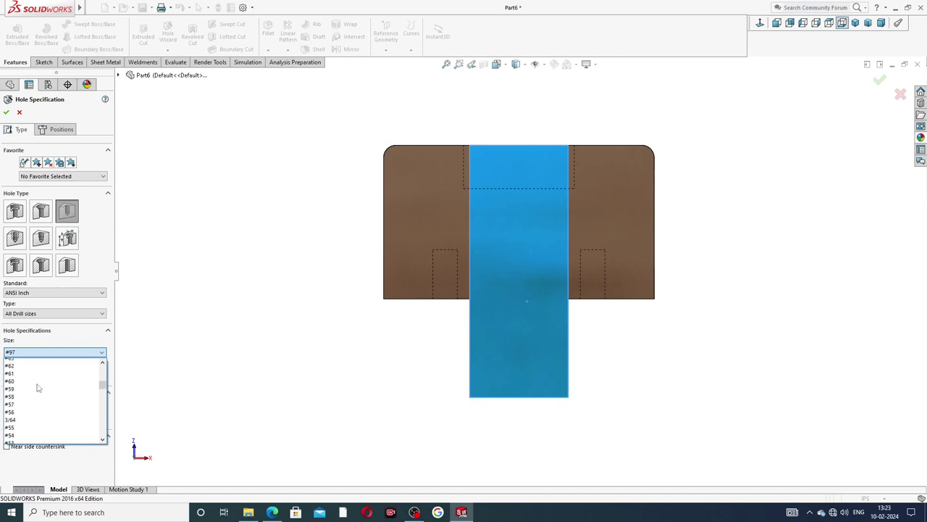
{"action": "scroll", "coordinate": [38, 387], "scroll_direction": "down", "scroll_amount": 4}
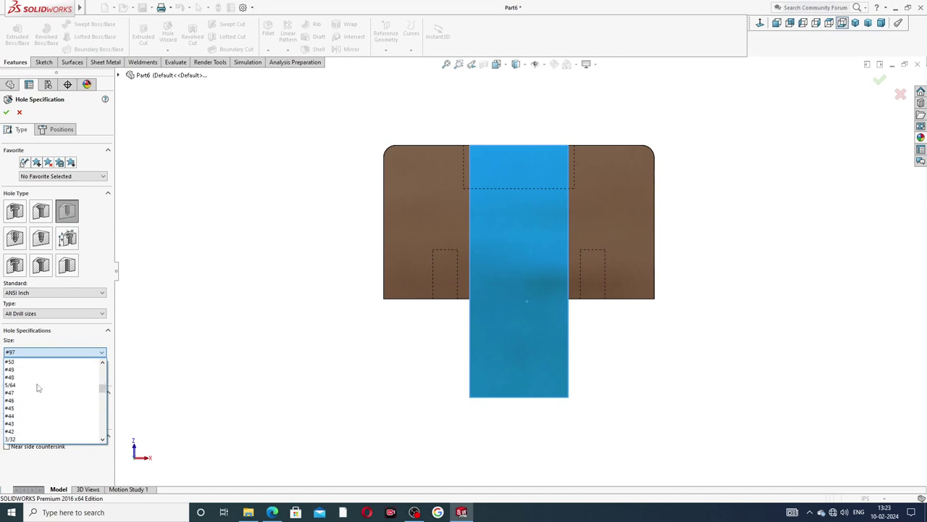
{"action": "scroll", "coordinate": [36, 384], "scroll_direction": "down", "scroll_amount": 3}
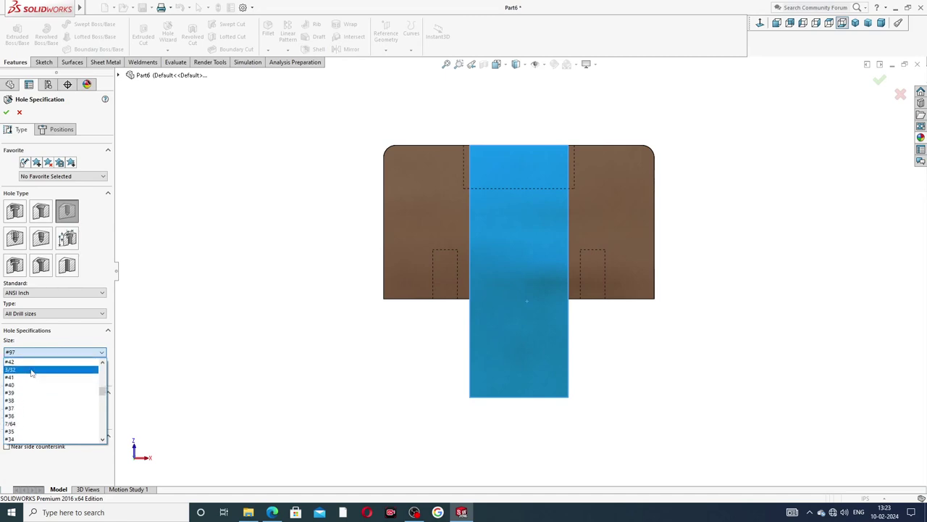
{"action": "scroll", "coordinate": [33, 412], "scroll_direction": "down", "scroll_amount": 4}
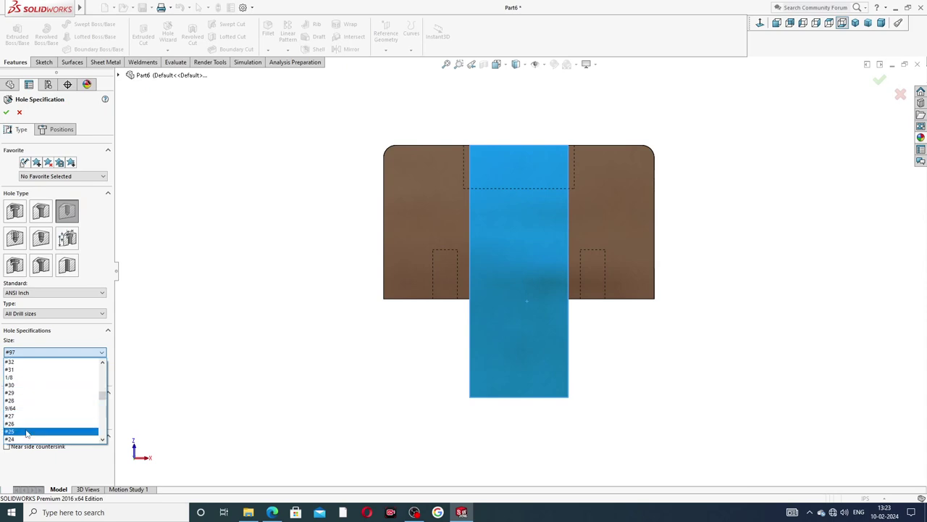
{"action": "left_click", "coordinate": [26, 432]}
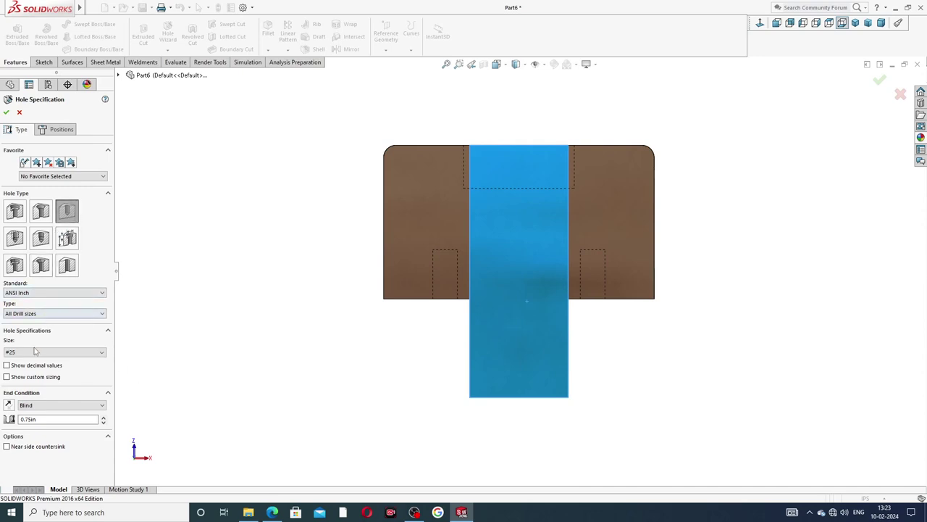
{"action": "double_click", "coordinate": [38, 418]}
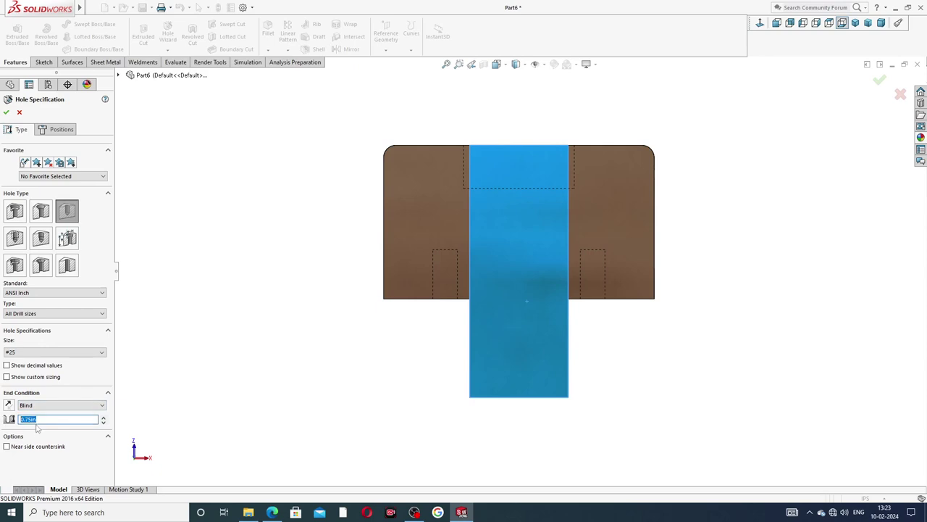
{"action": "type", "text": "1.06"}
{"action": "key", "text": "Return"}
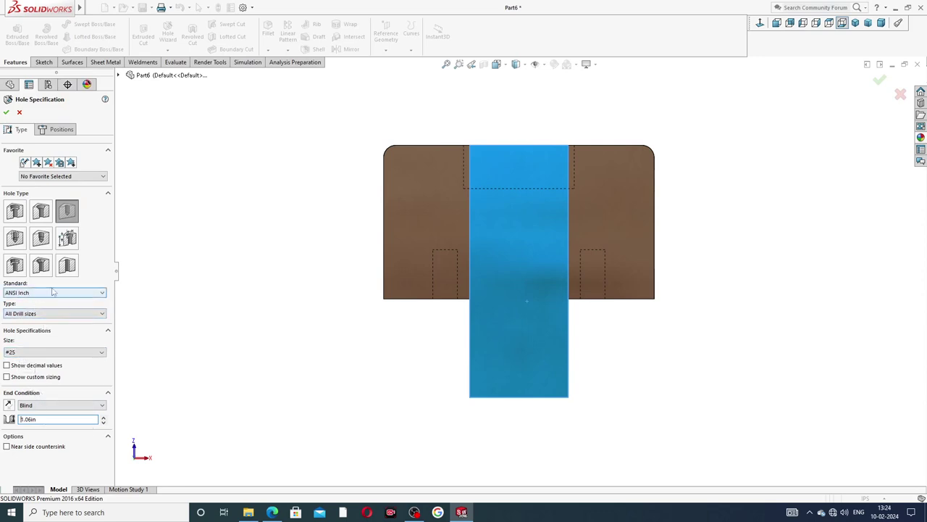
Step: Place the hole point on the central stem face and draw a vertical centerline down from the top edge
{"action": "left_click", "coordinate": [58, 129]}
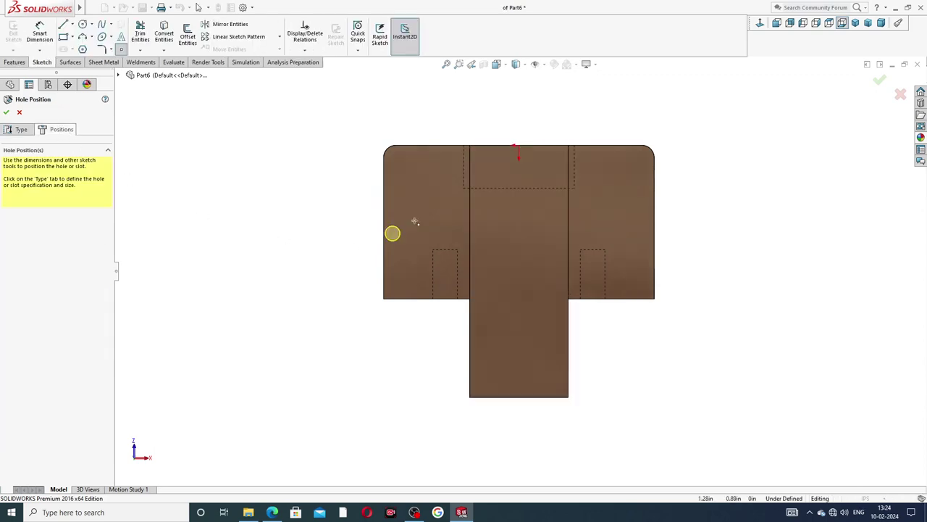
{"action": "left_click", "coordinate": [553, 261]}
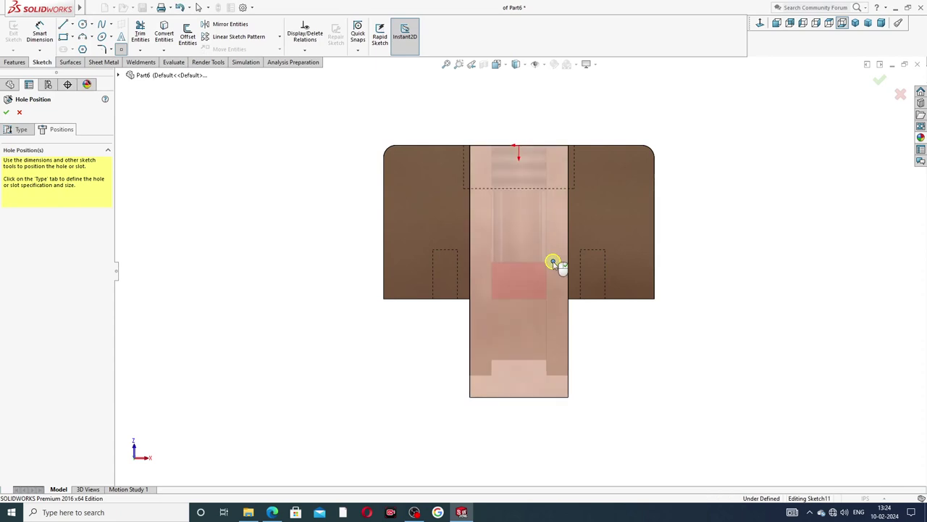
{"action": "right_click", "coordinate": [307, 117]}
{"action": "left_click", "coordinate": [73, 25]}
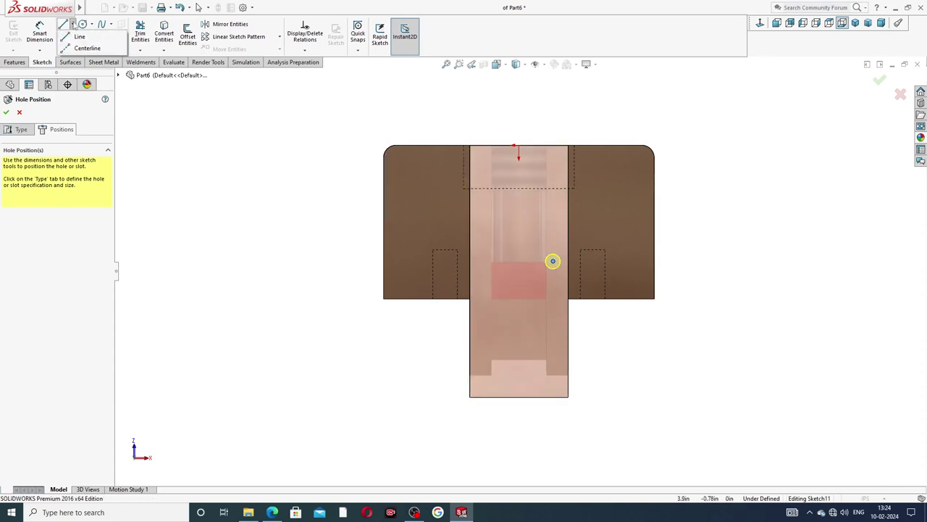
{"action": "left_click", "coordinate": [87, 48]}
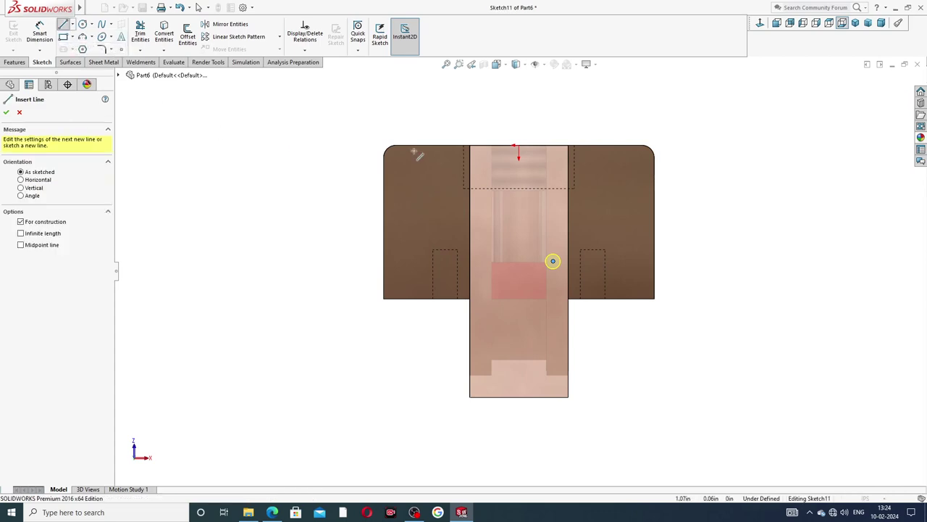
{"action": "left_click", "coordinate": [516, 148]}
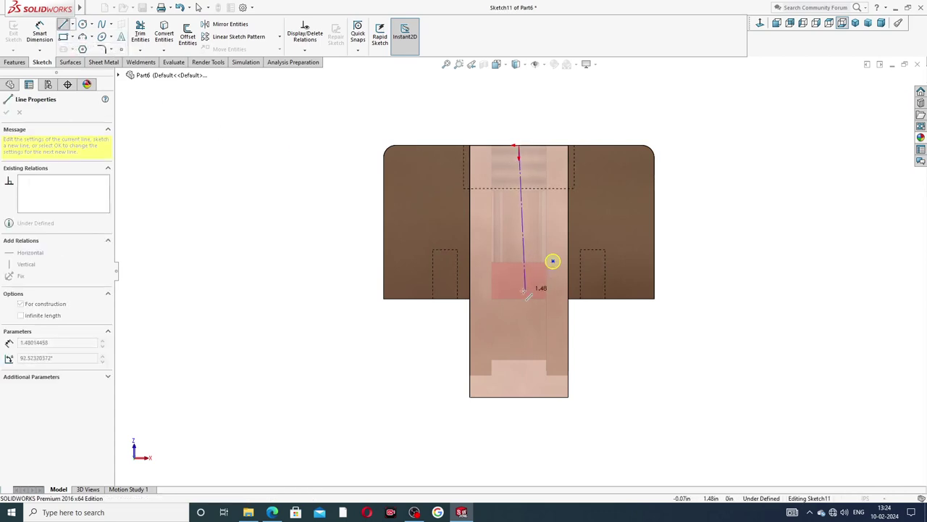
{"action": "left_click", "coordinate": [520, 291]}
{"action": "right_click", "coordinate": [538, 207]}
{"action": "left_click", "coordinate": [549, 234]}
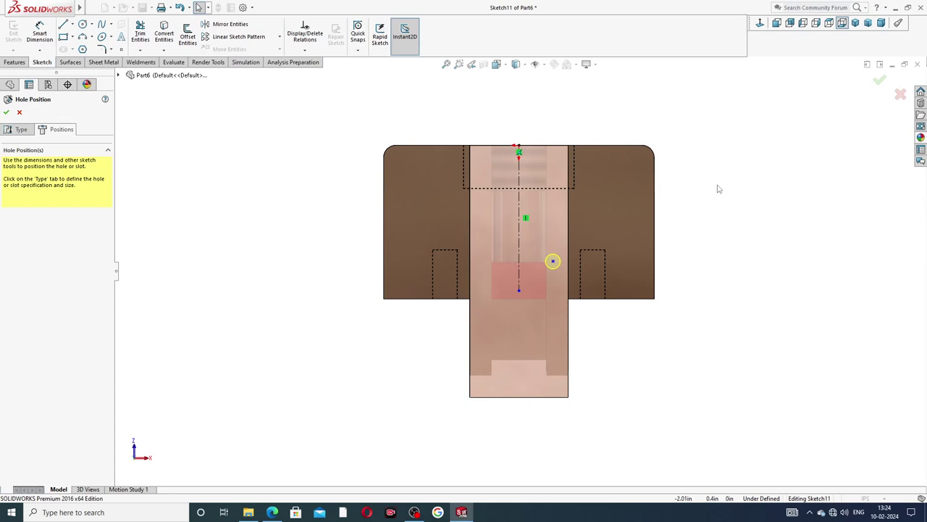
Step: Dimension the hole point 1.19in below the top edge
{"action": "left_click", "coordinate": [44, 37]}
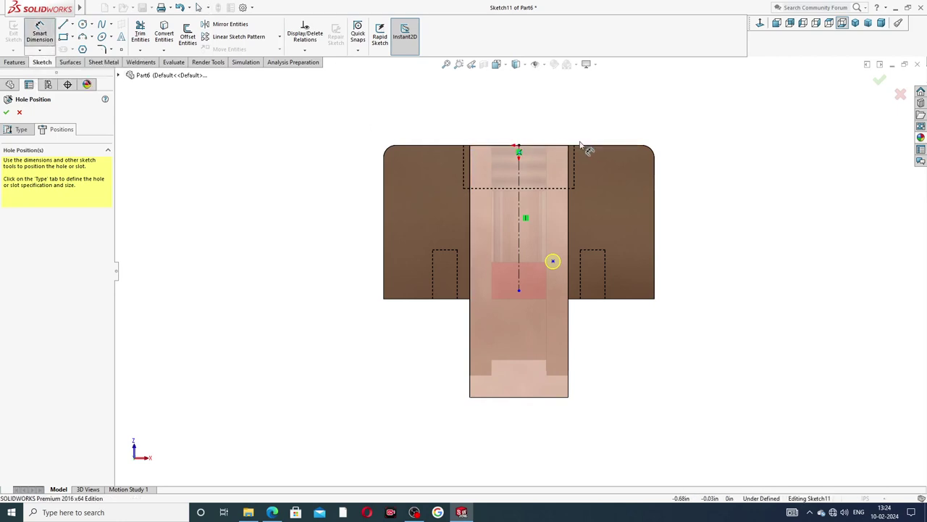
{"action": "left_click", "coordinate": [553, 261]}
{"action": "left_click", "coordinate": [555, 146]}
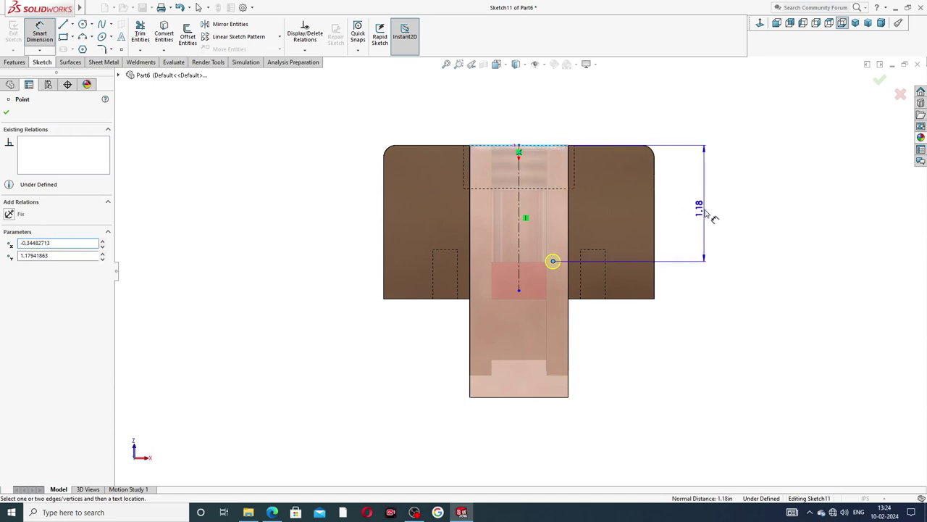
{"action": "left_click", "coordinate": [703, 225]}
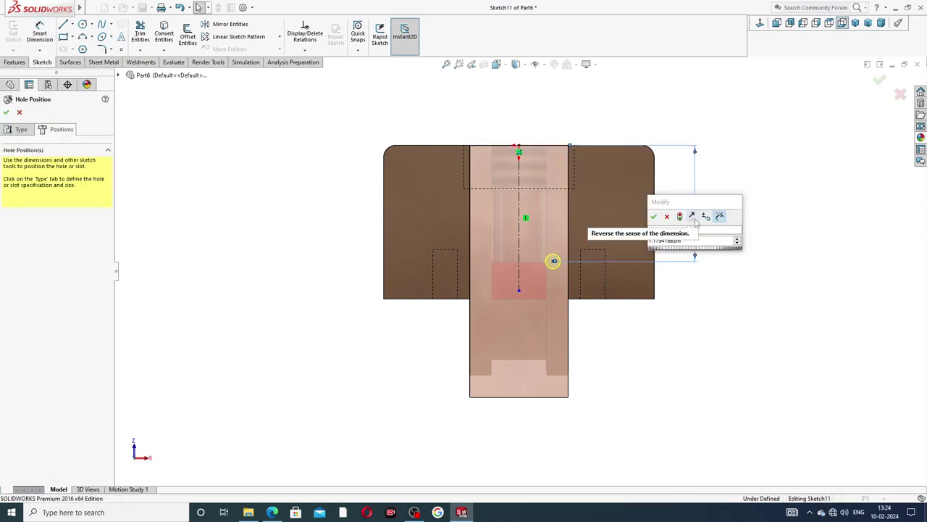
{"action": "key", "text": "Return"}
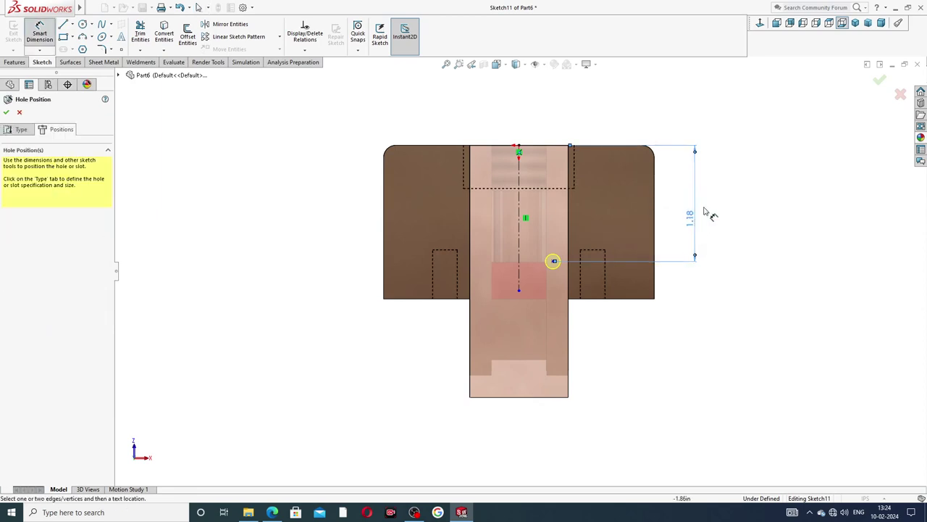
{"action": "double_click", "coordinate": [691, 219]}
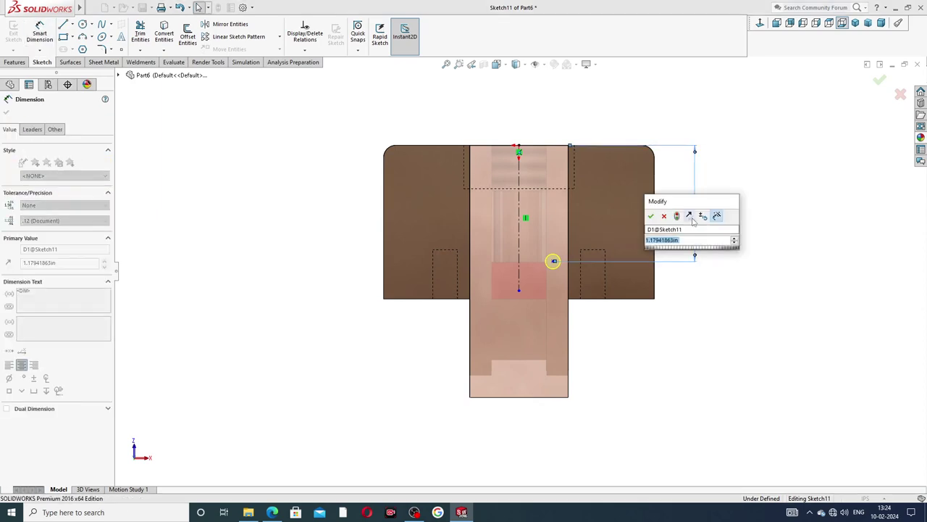
{"action": "type", "text": "1."}
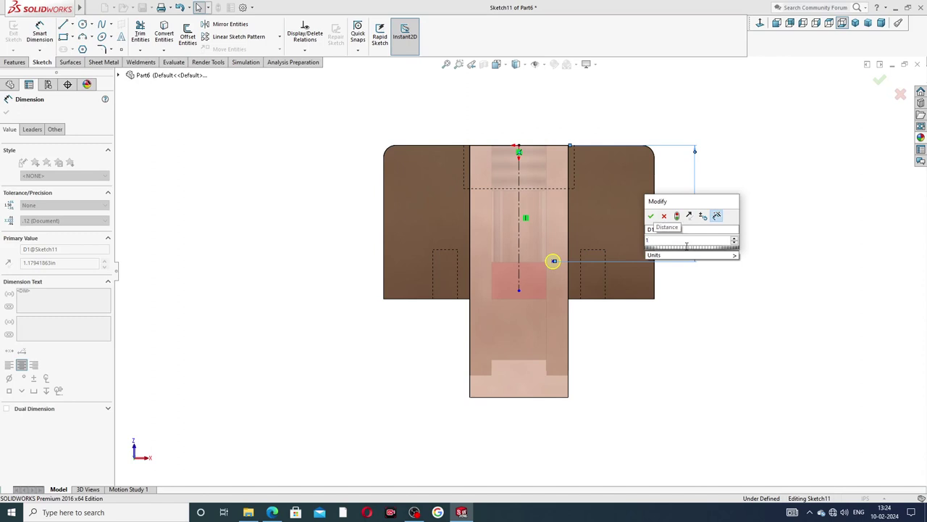
{"action": "type", "text": "19"}
{"action": "key", "text": "Return"}
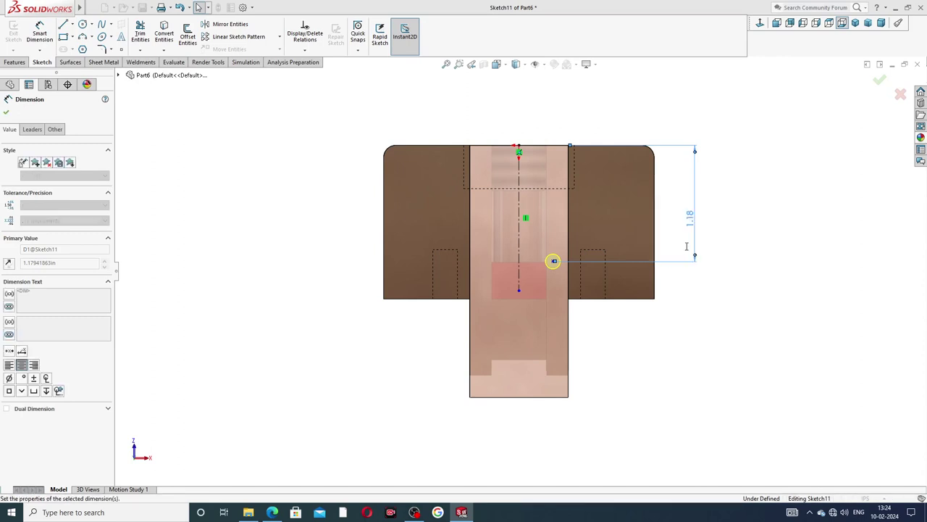
{"action": "left_click", "coordinate": [714, 210]}
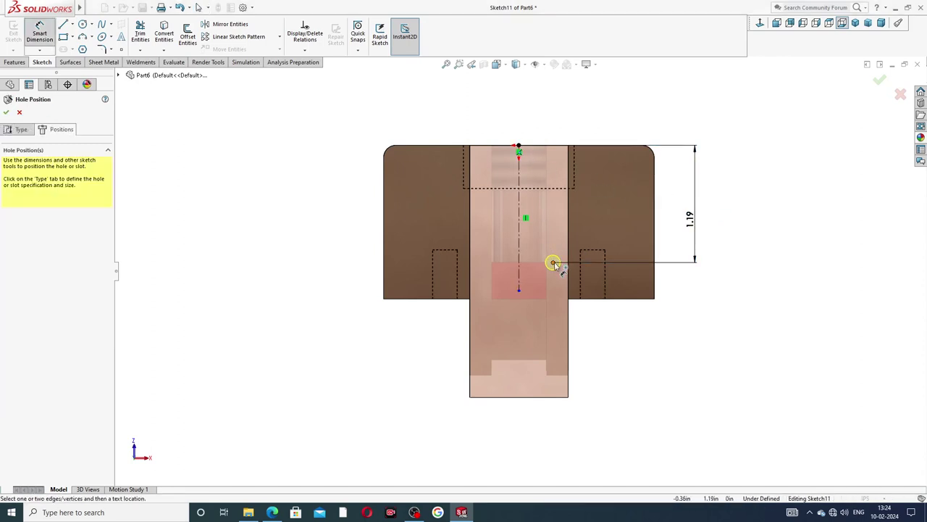
Step: Dimension the hole point 0.31in from the centerline and finish the #25 hole
{"action": "left_click", "coordinate": [553, 262]}
{"action": "left_click", "coordinate": [520, 204]}
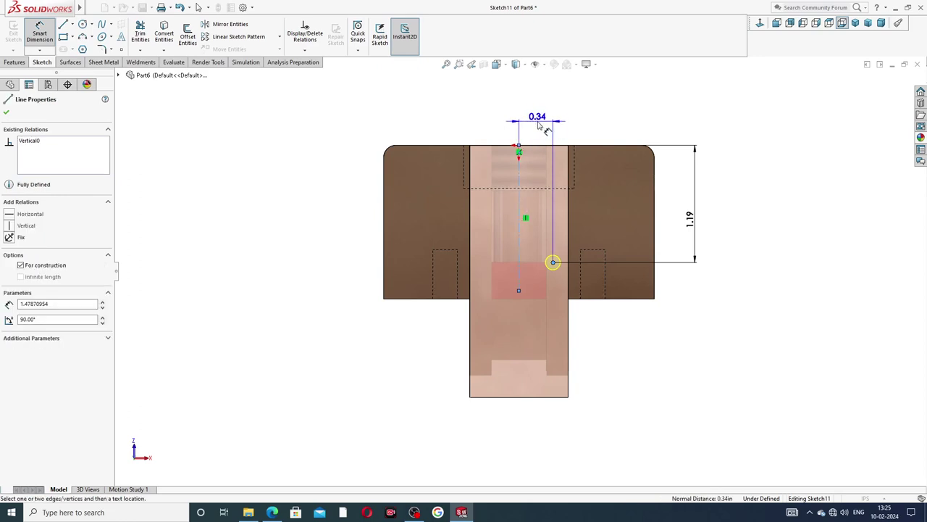
{"action": "left_click", "coordinate": [537, 125]}
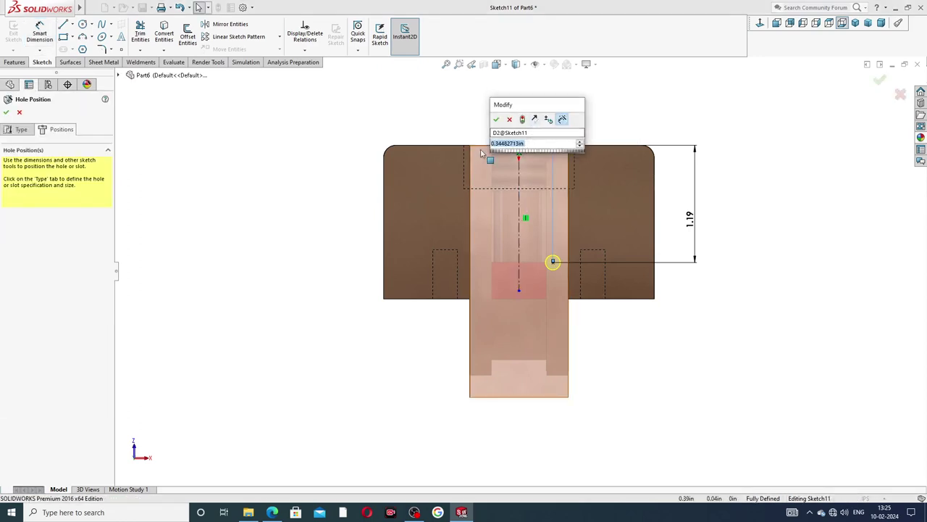
{"action": "key", "text": "BackSpace"}
{"action": "type", "text": "0.31"}
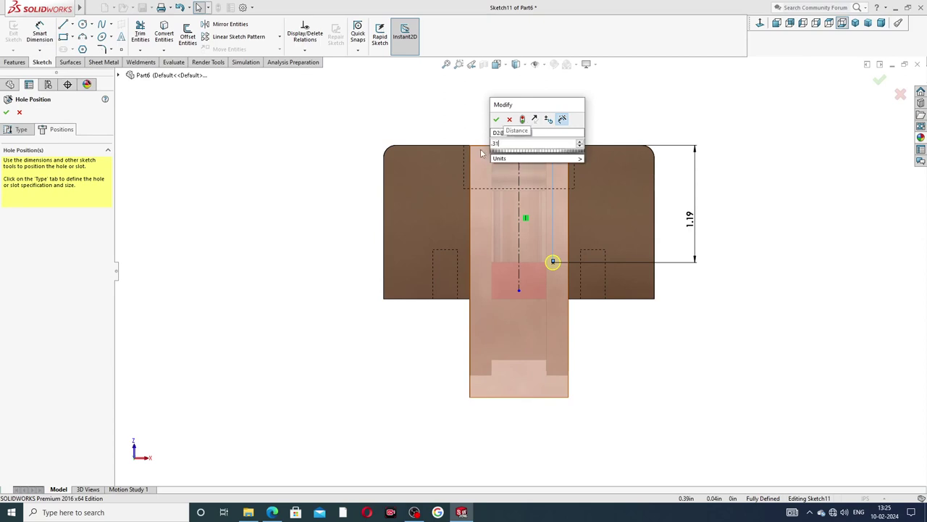
{"action": "key", "text": "Return"}
{"action": "left_click", "coordinate": [608, 109]}
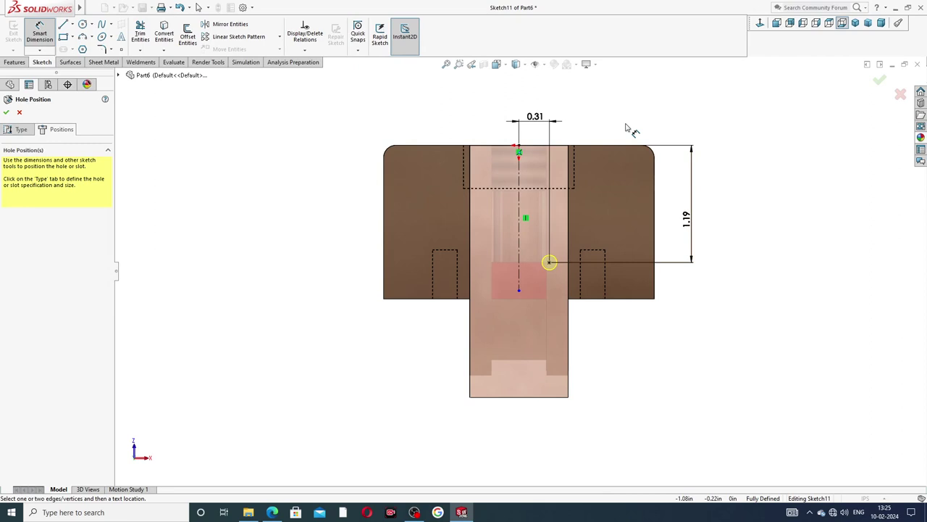
{"action": "right_click", "coordinate": [626, 129]}
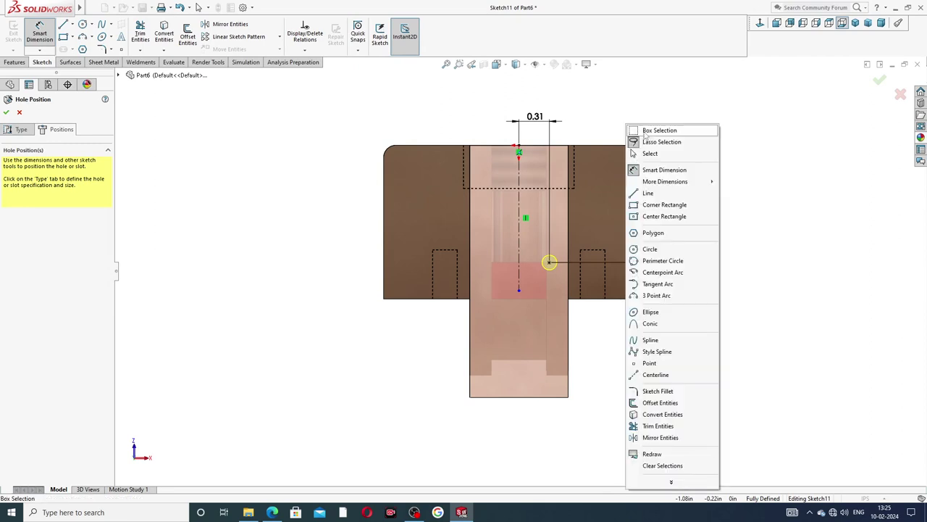
{"action": "left_click", "coordinate": [652, 153]}
{"action": "left_click", "coordinate": [7, 112]}
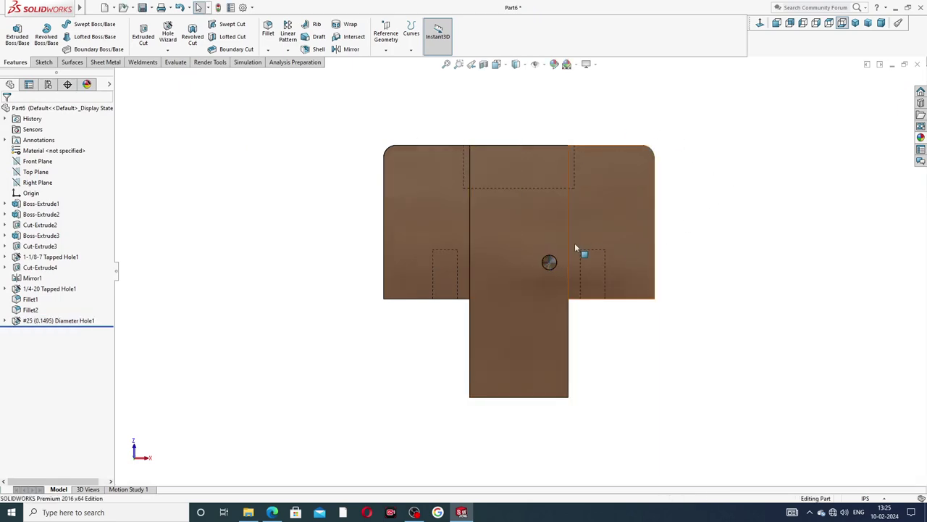
Step: Inspect the #25 hole from an angle, then view the central front face square-on
{"action": "middle_click_drag", "start_coordinate": [580, 250], "coordinate": [508, 261]}
{"action": "scroll", "coordinate": [467, 270], "scroll_direction": "down", "scroll_amount": 5}
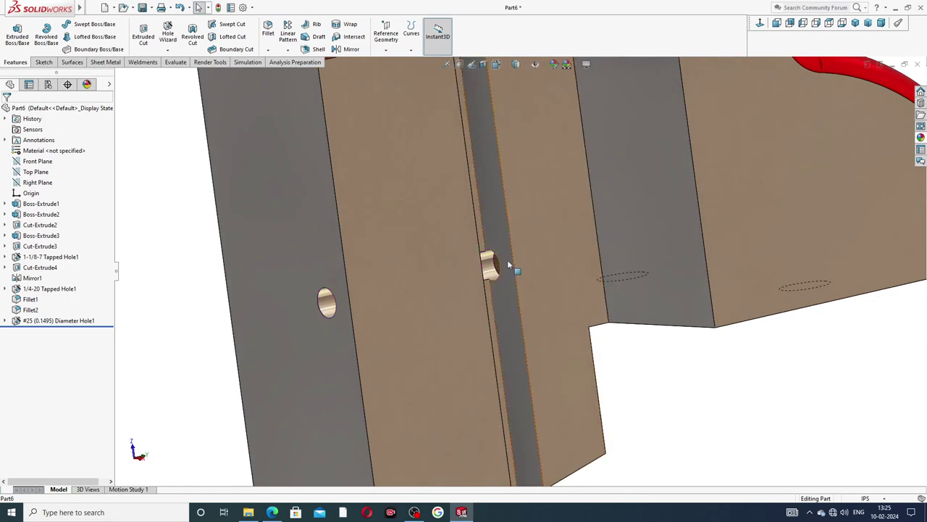
{"action": "left_click", "coordinate": [327, 302]}
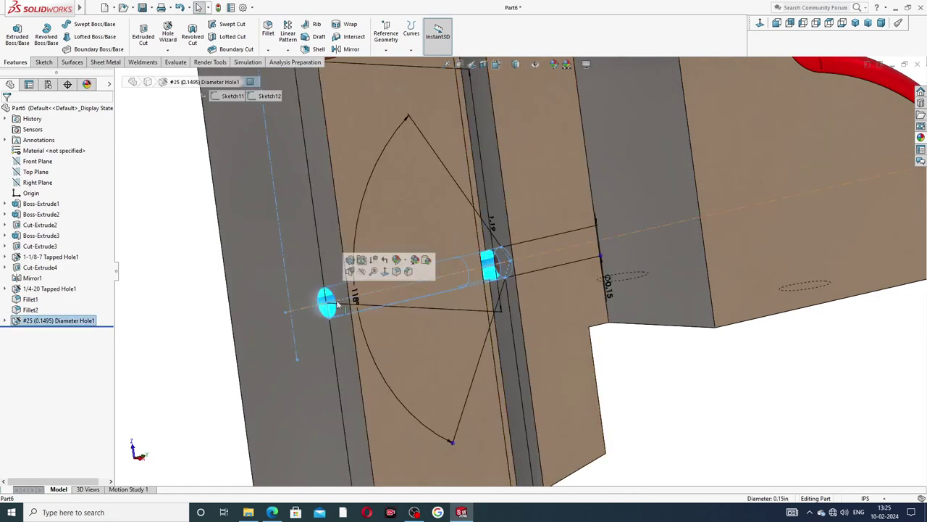
{"action": "left_click", "coordinate": [629, 360]}
{"action": "scroll", "coordinate": [455, 227], "scroll_direction": "up", "scroll_amount": 6}
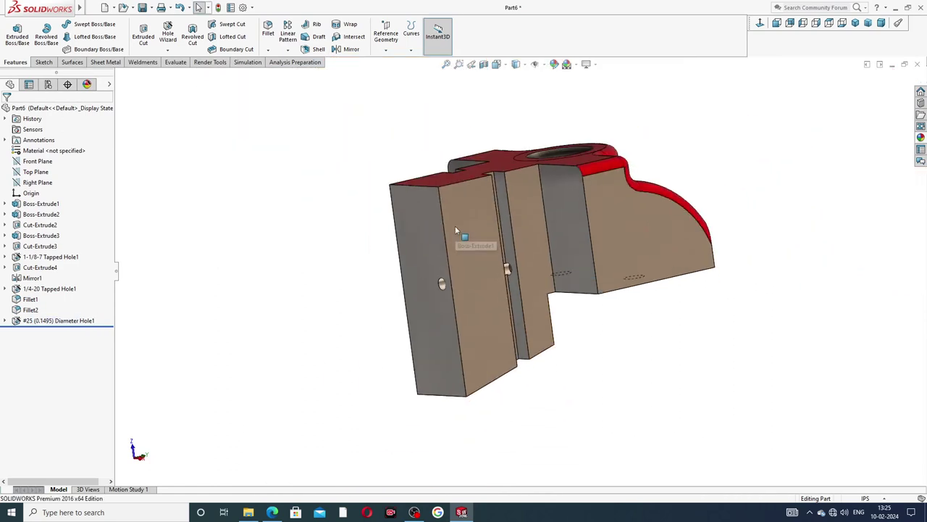
{"action": "middle_click_drag", "start_coordinate": [455, 226], "coordinate": [540, 194]}
{"action": "left_click", "coordinate": [553, 196]}
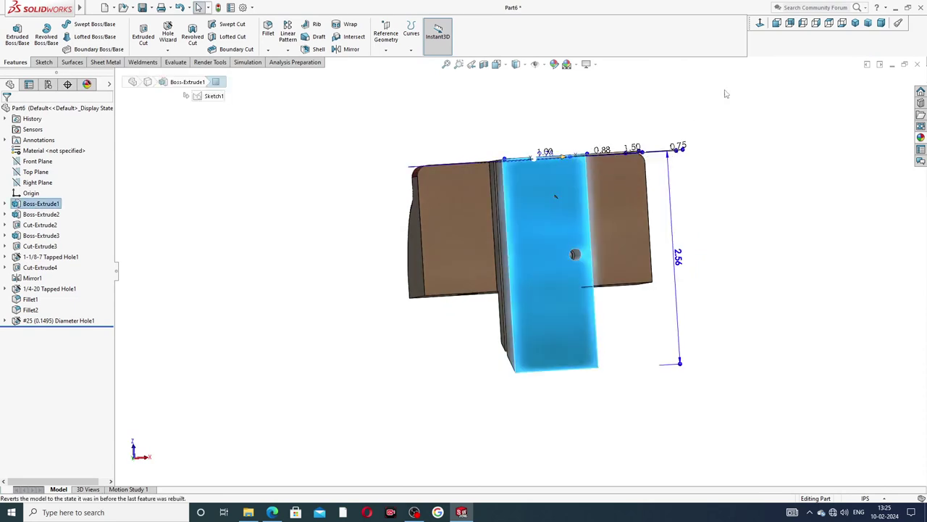
{"action": "left_click", "coordinate": [760, 22]}
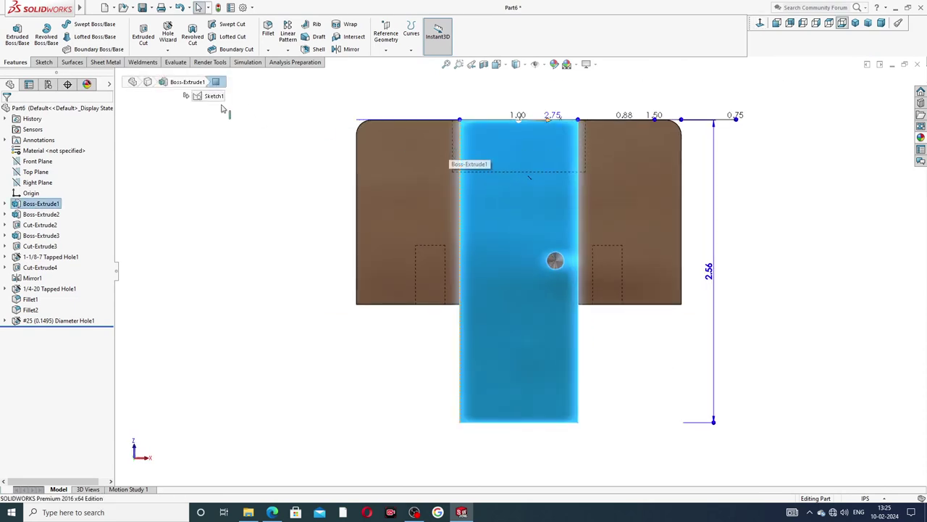
Step: Set up a Straight Tap Hole Wizard hole of type Tapped hole, size 1/4-20
{"action": "left_click", "coordinate": [167, 37]}
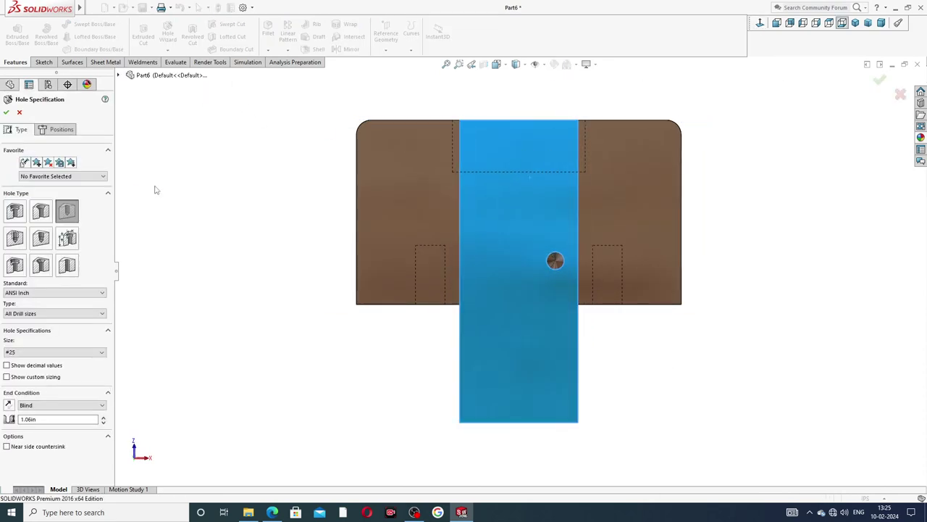
{"action": "left_click", "coordinate": [13, 239]}
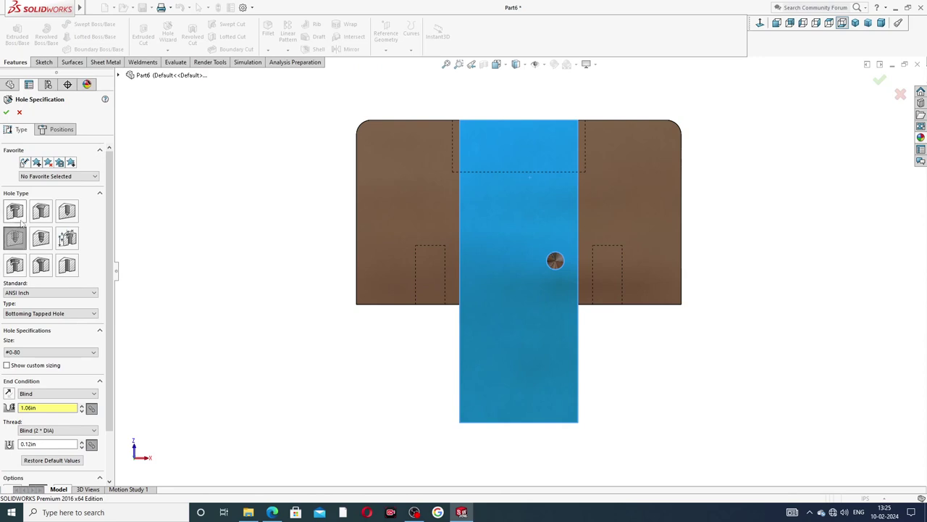
{"action": "left_click", "coordinate": [58, 313]}
{"action": "left_click", "coordinate": [48, 335]}
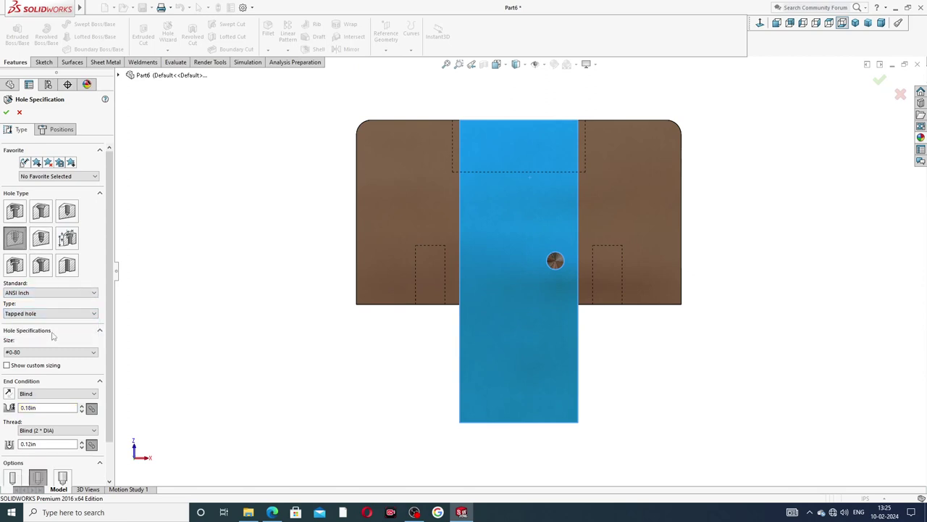
{"action": "scroll", "coordinate": [61, 323], "scroll_direction": "down", "scroll_amount": 2}
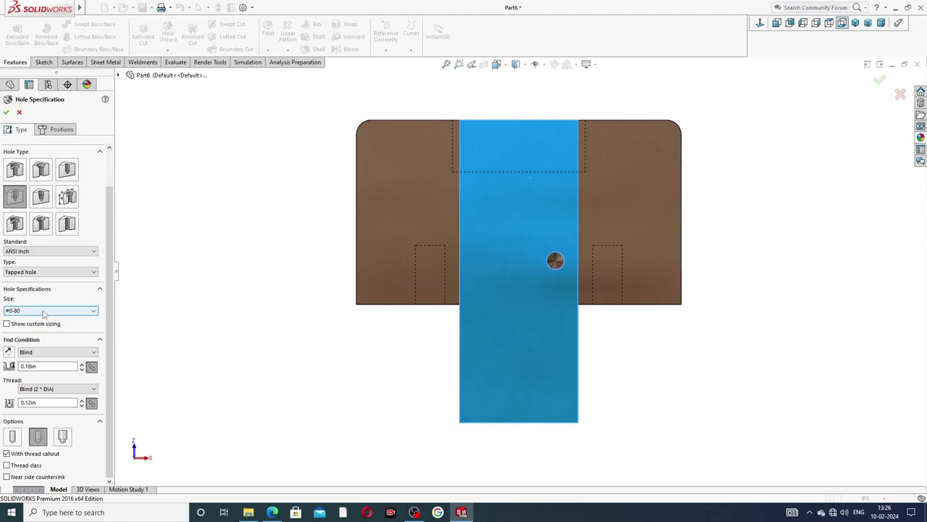
{"action": "left_click", "coordinate": [55, 311]}
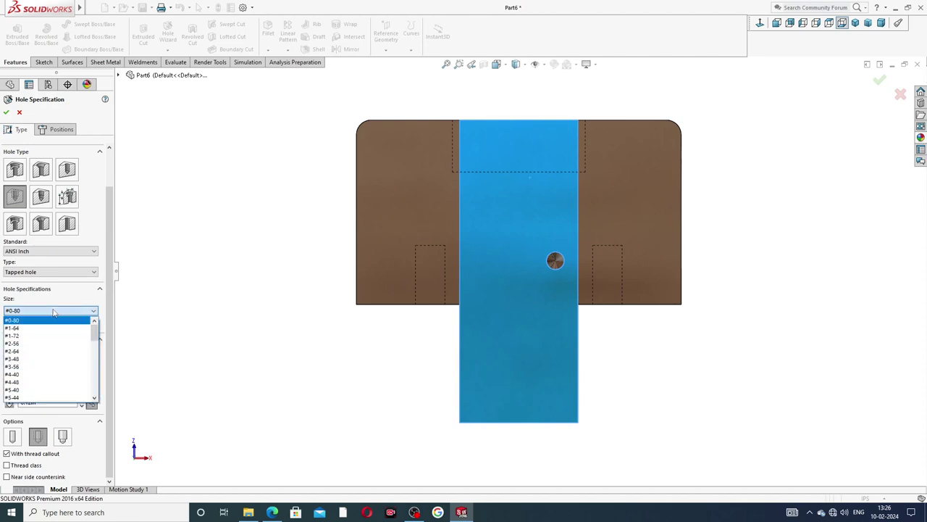
{"action": "scroll", "coordinate": [39, 352], "scroll_direction": "down", "scroll_amount": 4}
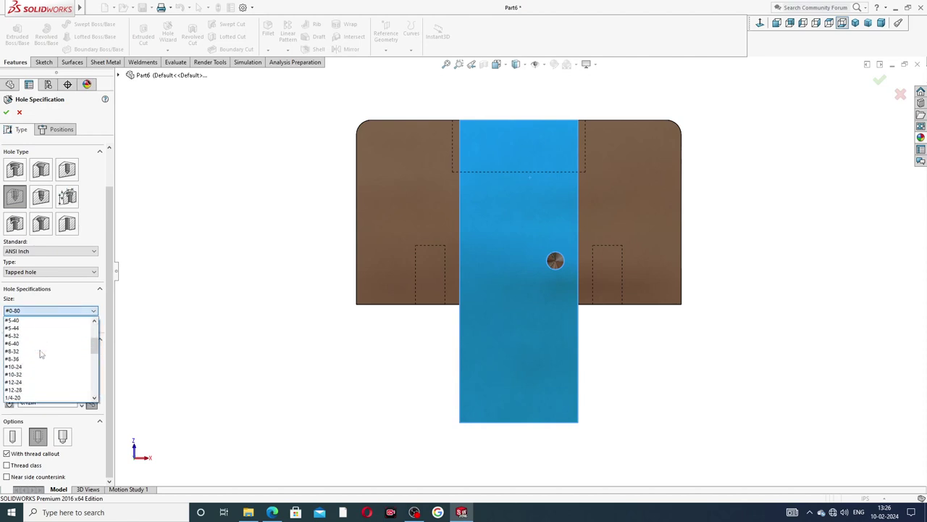
{"action": "scroll", "coordinate": [41, 354], "scroll_direction": "down", "scroll_amount": 1}
{"action": "left_click", "coordinate": [39, 353]}
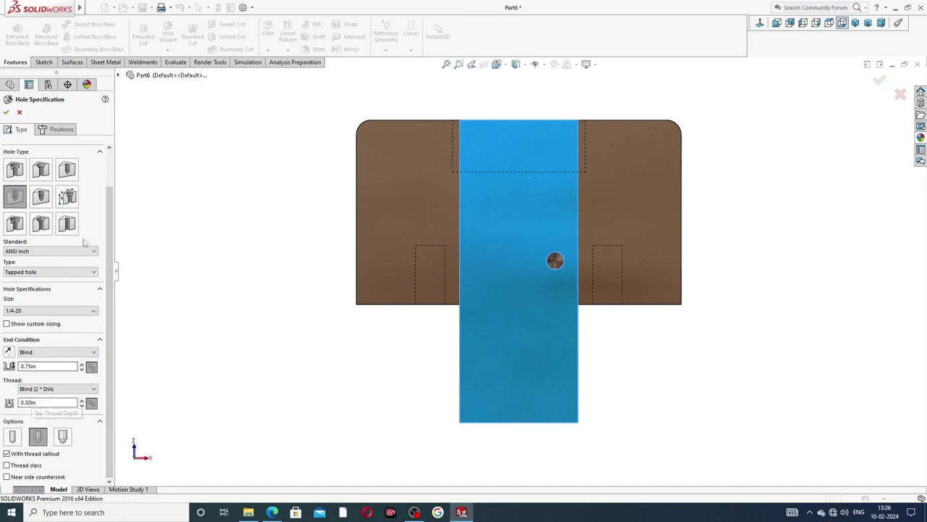
Step: Place the 1/4-20 tapped hole on the existing hole point to create Tapped Hole2
{"action": "left_click", "coordinate": [61, 130]}
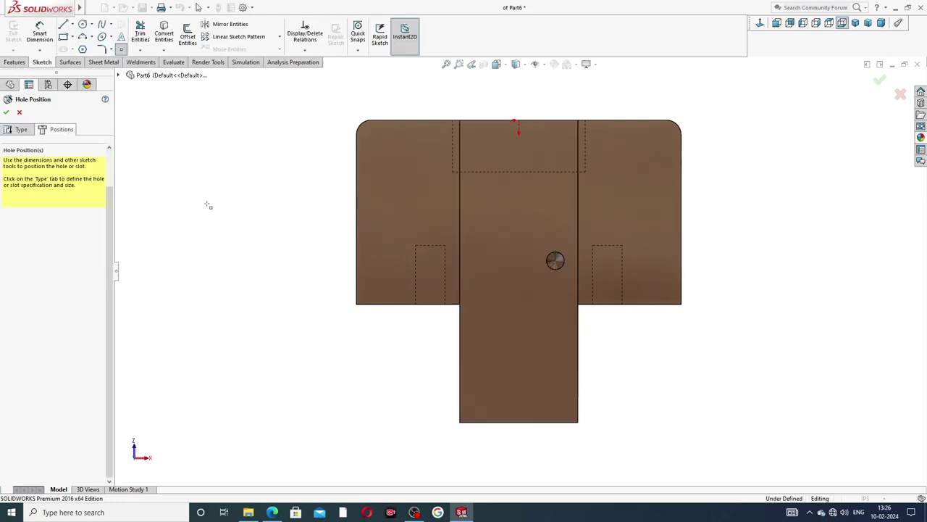
{"action": "scroll", "coordinate": [556, 264], "scroll_direction": "down", "scroll_amount": 7}
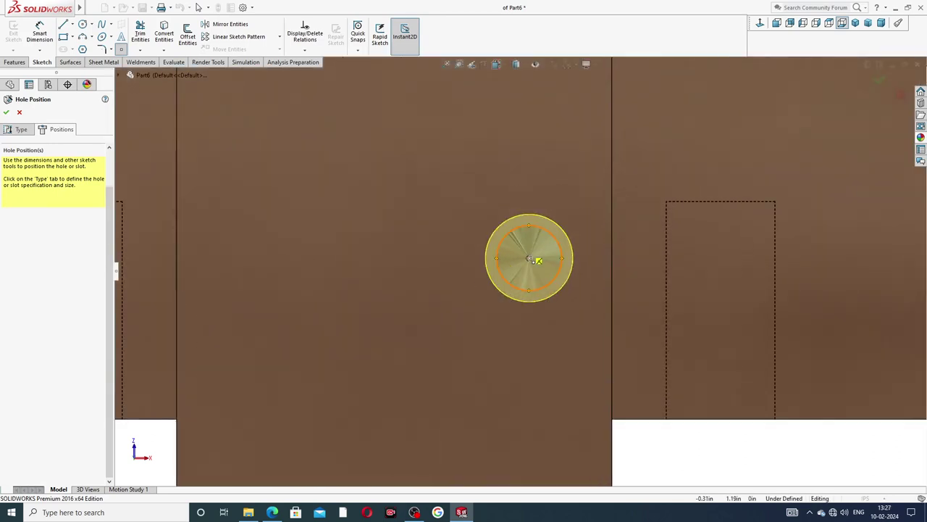
{"action": "left_click", "coordinate": [530, 258]}
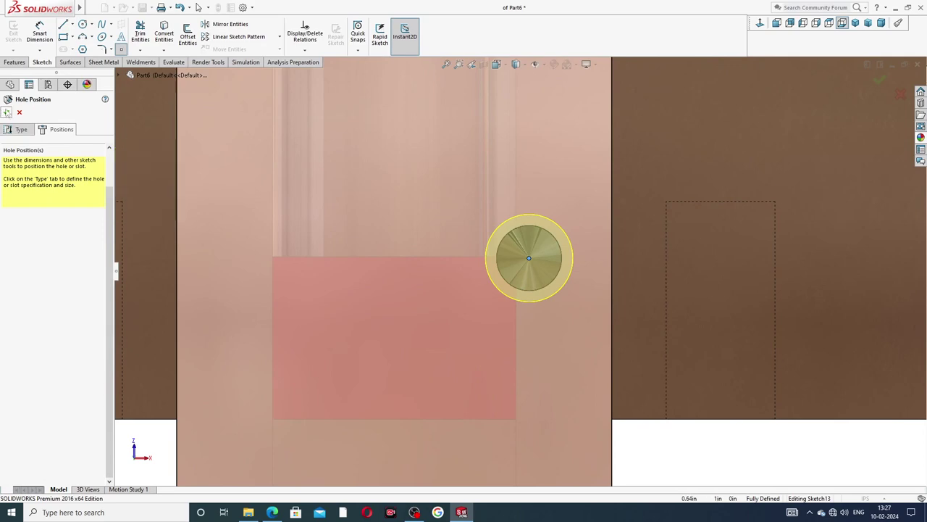
{"action": "left_click", "coordinate": [6, 111]}
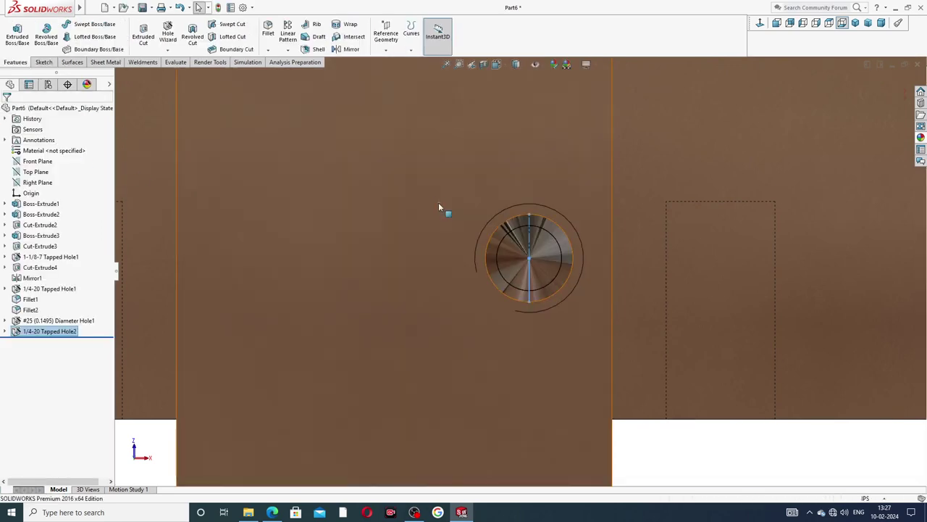
Step: Orbit the part, then view the central front face square-on
{"action": "scroll", "coordinate": [508, 217], "scroll_direction": "up", "scroll_amount": 3}
{"action": "middle_click_drag", "start_coordinate": [538, 222], "coordinate": [446, 247]}
{"action": "scroll", "coordinate": [447, 247], "scroll_direction": "down", "scroll_amount": 4}
{"action": "left_click", "coordinate": [471, 177]}
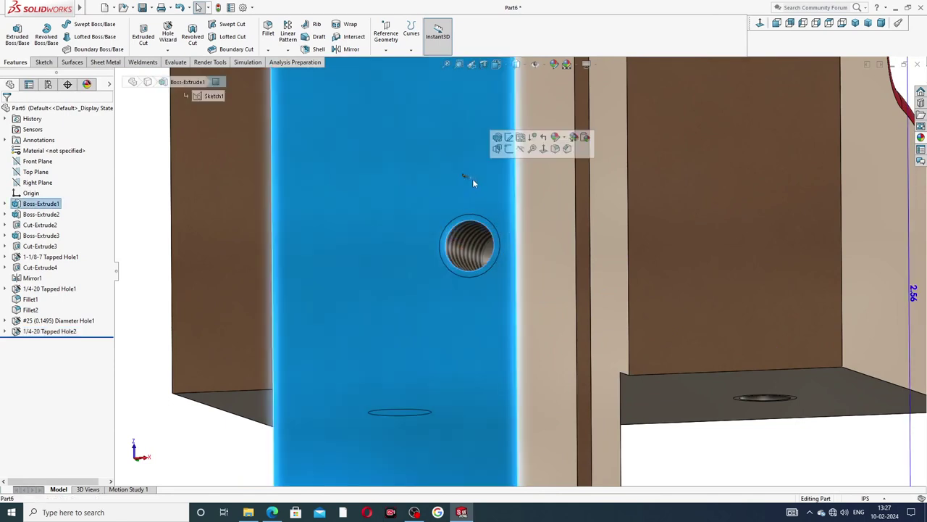
{"action": "left_click", "coordinate": [760, 22]}
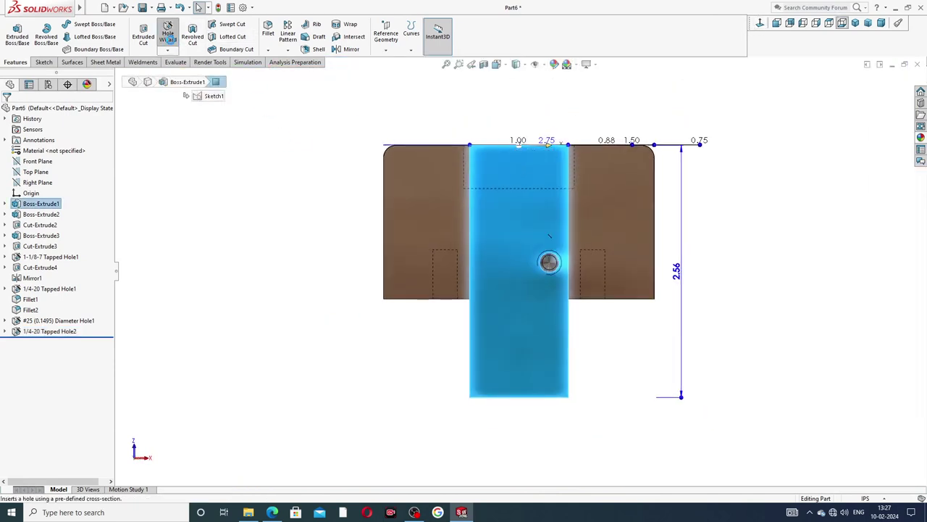
Step: Specify a straight drilled hole, size 7/32, with a 0.38in blind depth
{"action": "left_click", "coordinate": [168, 34]}
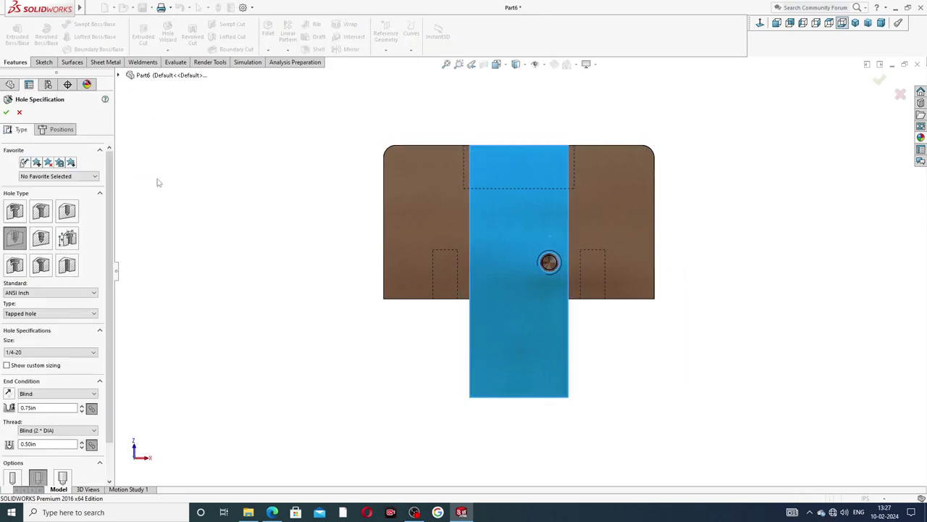
{"action": "left_click", "coordinate": [66, 210]}
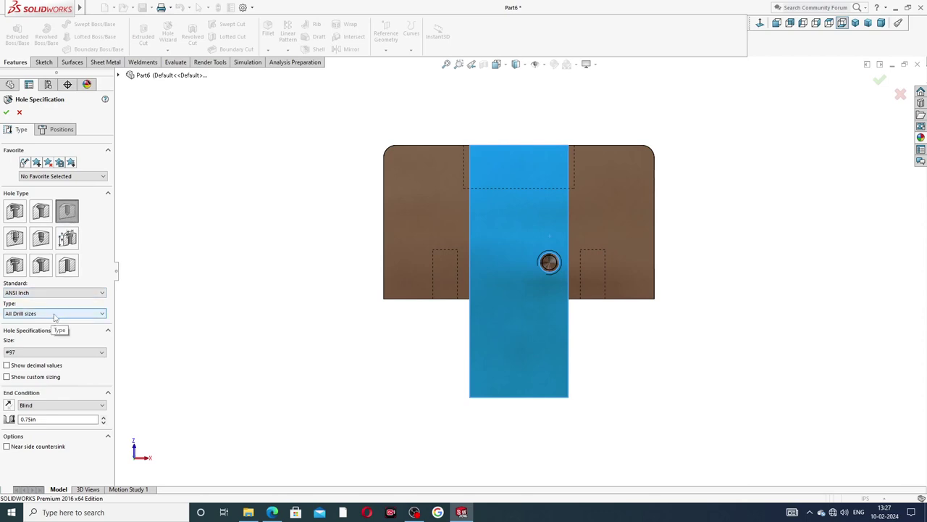
{"action": "left_click", "coordinate": [54, 352]}
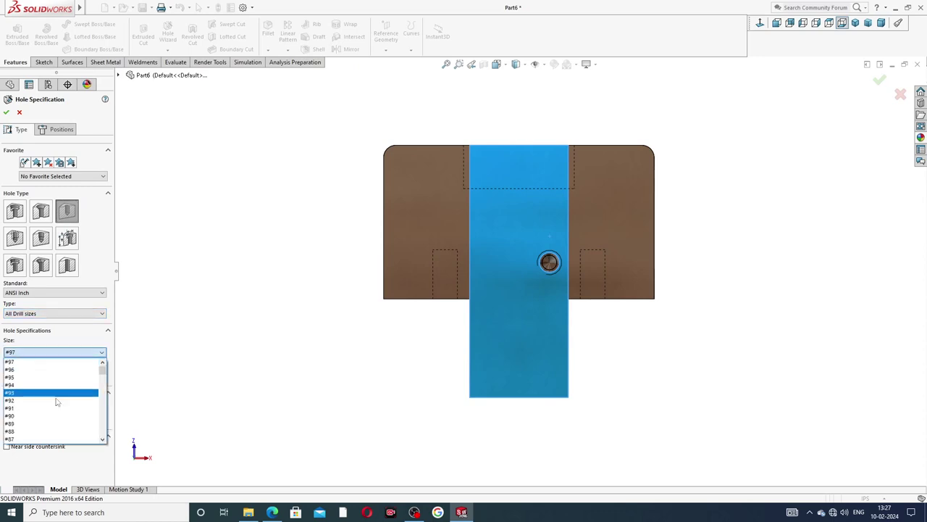
{"action": "scroll", "coordinate": [56, 391], "scroll_direction": "down", "scroll_amount": 7}
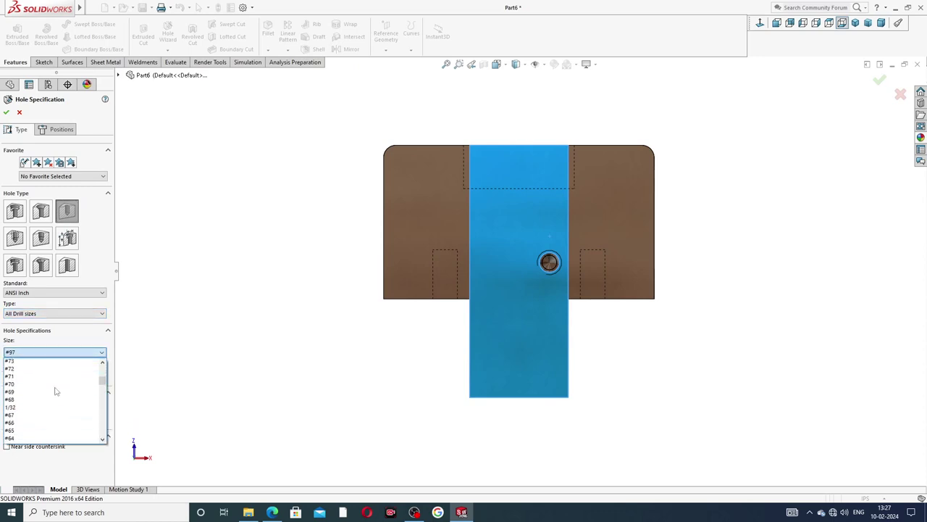
{"action": "scroll", "coordinate": [38, 392], "scroll_direction": "down", "scroll_amount": 3}
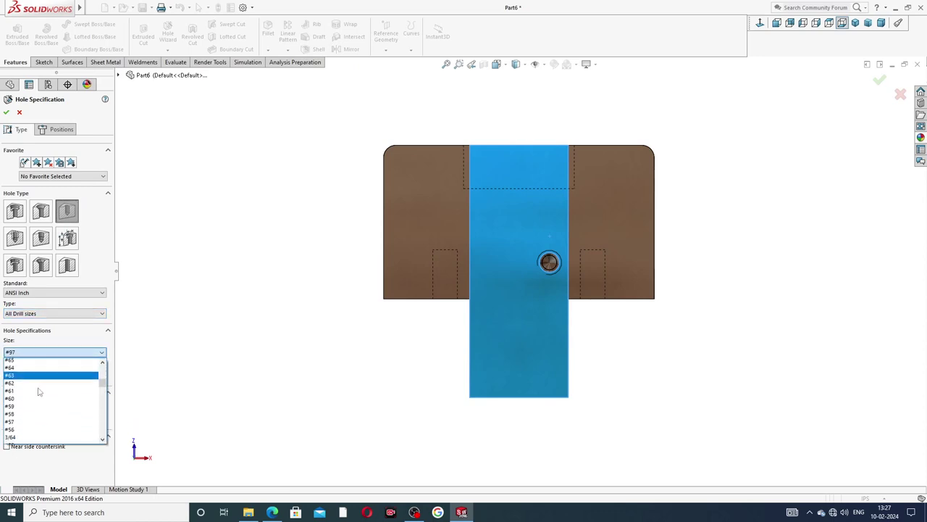
{"action": "scroll", "coordinate": [38, 391], "scroll_direction": "down", "scroll_amount": 6}
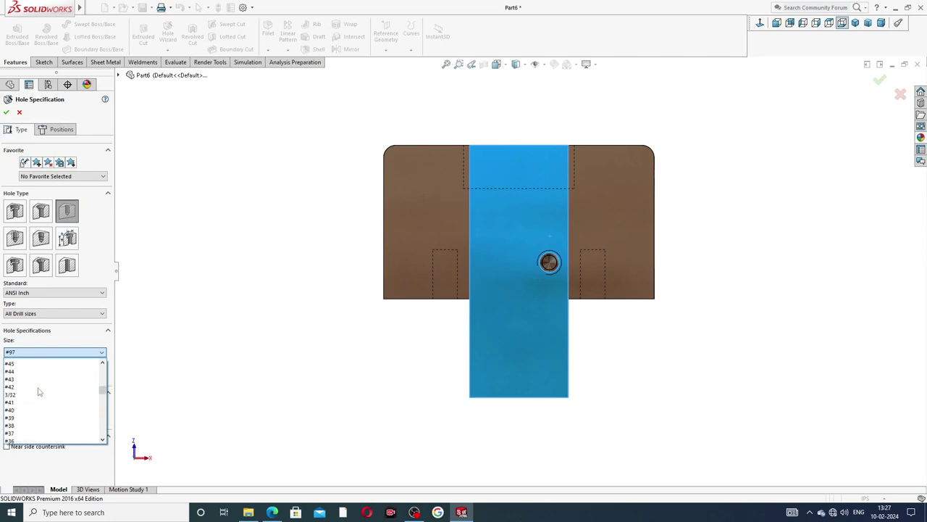
{"action": "scroll", "coordinate": [39, 392], "scroll_direction": "down", "scroll_amount": 3}
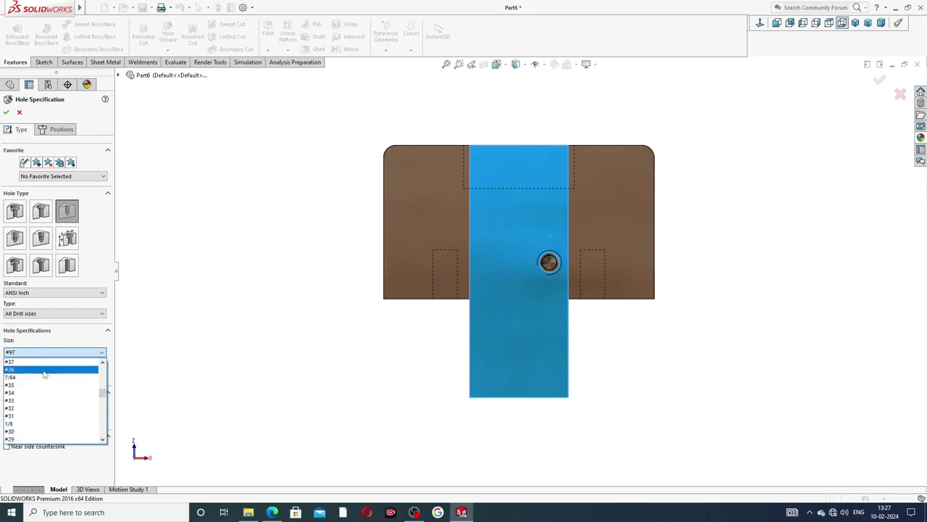
{"action": "scroll", "coordinate": [42, 414], "scroll_direction": "down", "scroll_amount": 4}
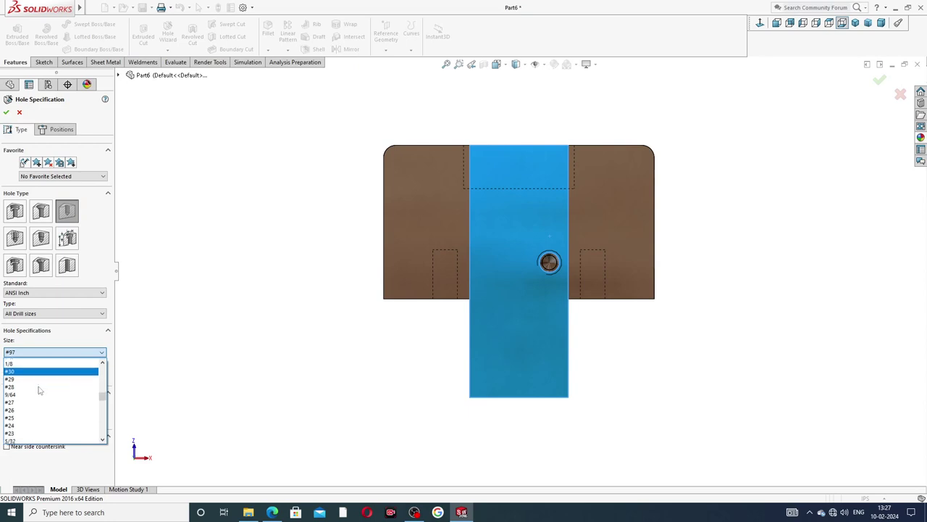
{"action": "scroll", "coordinate": [41, 392], "scroll_direction": "down", "scroll_amount": 3}
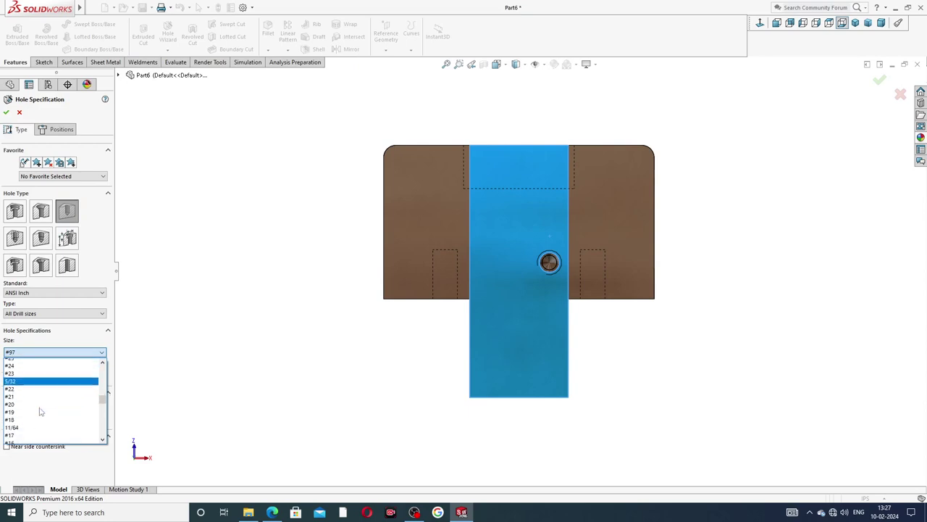
{"action": "scroll", "coordinate": [40, 395], "scroll_direction": "down", "scroll_amount": 6}
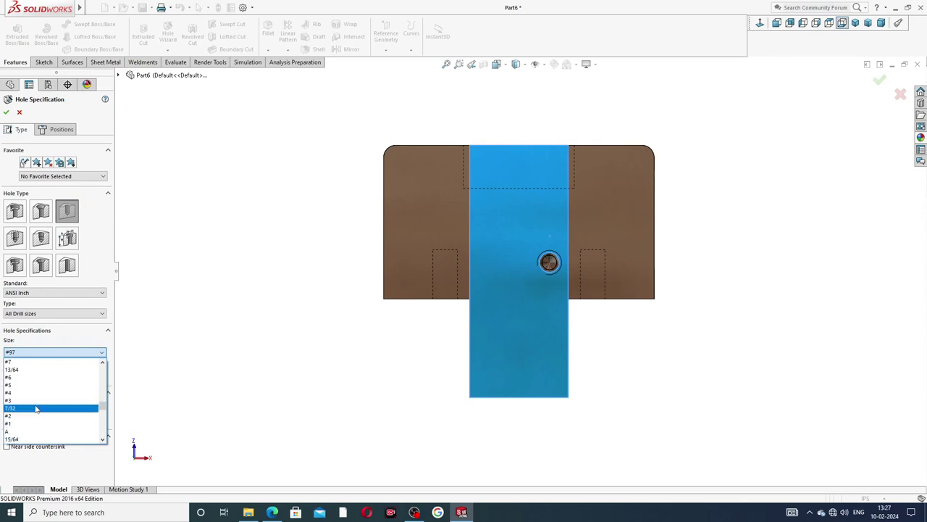
{"action": "left_click", "coordinate": [37, 410]}
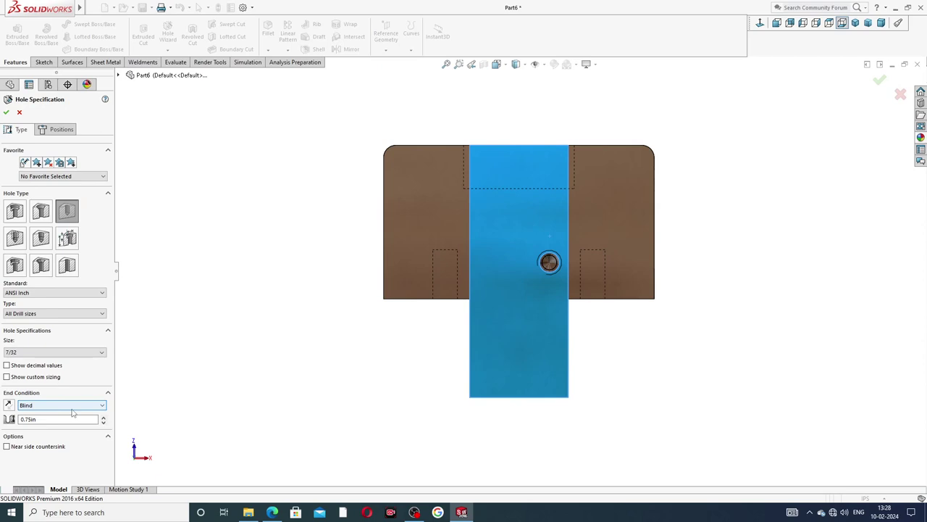
{"action": "left_click", "coordinate": [19, 421]}
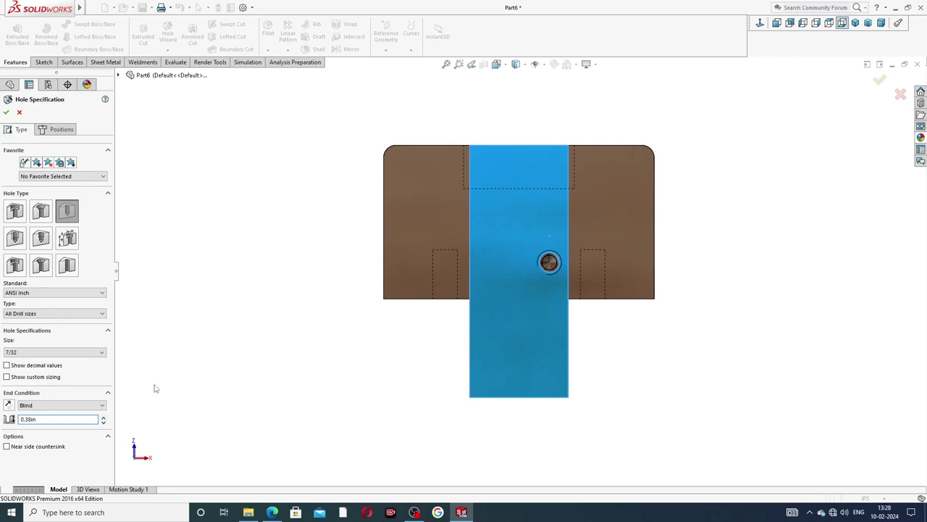
Step: Centre the 7/32 hole on the existing hole and create it
{"action": "left_click", "coordinate": [61, 129]}
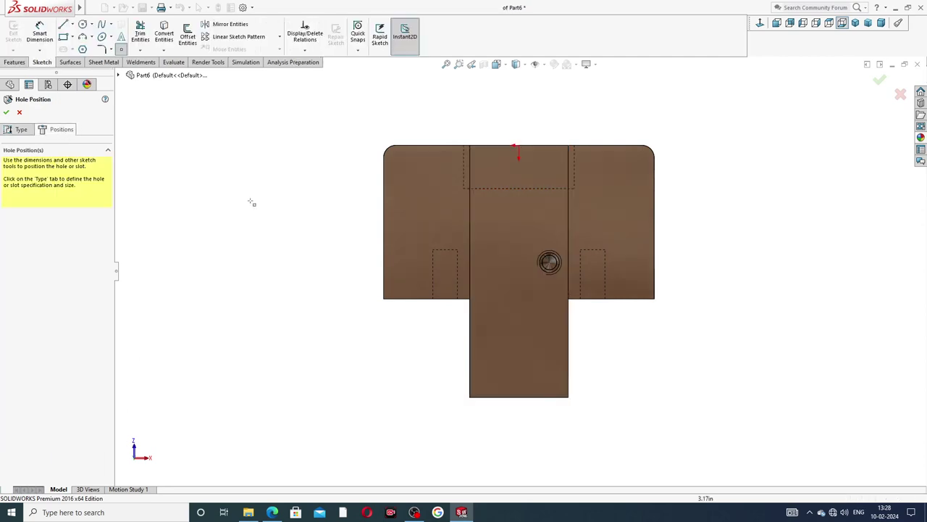
{"action": "scroll", "coordinate": [552, 255], "scroll_direction": "down", "scroll_amount": 5}
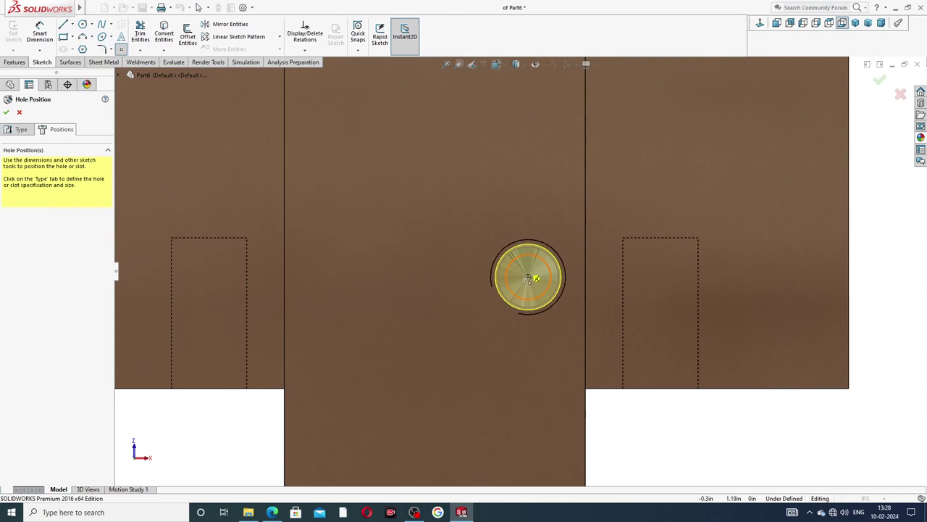
{"action": "left_click", "coordinate": [529, 278]}
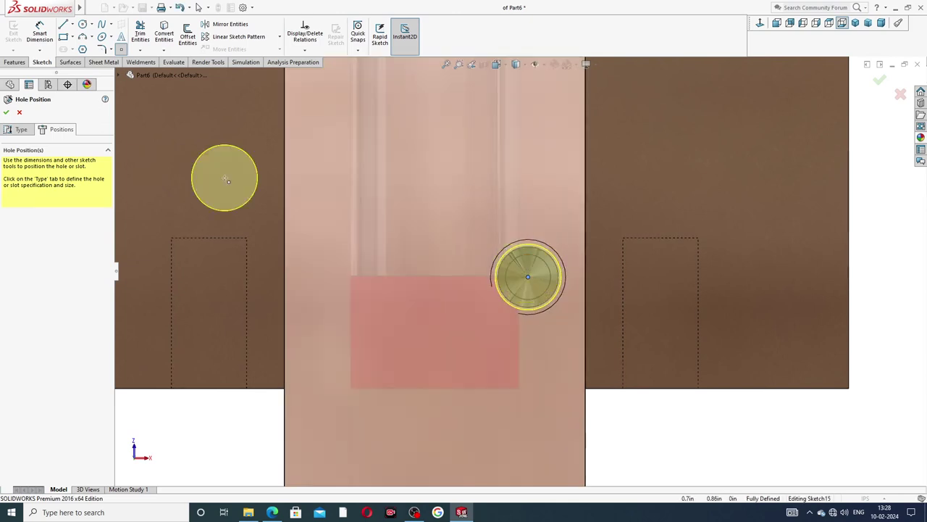
{"action": "left_click", "coordinate": [6, 111]}
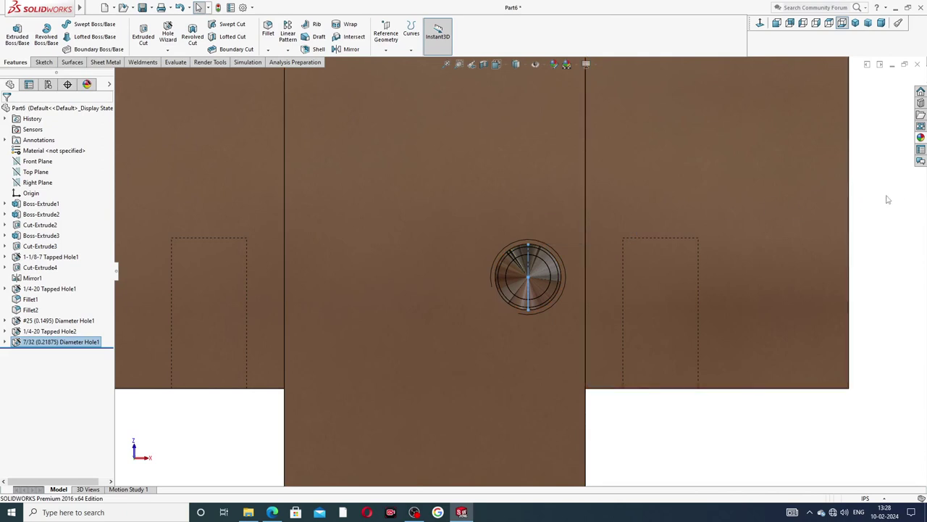
Step: Mirror the #25 hole, 1/4-20 Tapped Hole2 and 7/32 hole across the Right Plane as Mirror2
{"action": "key", "text": "f"}
{"action": "middle_click_drag", "start_coordinate": [712, 219], "coordinate": [399, 307]}
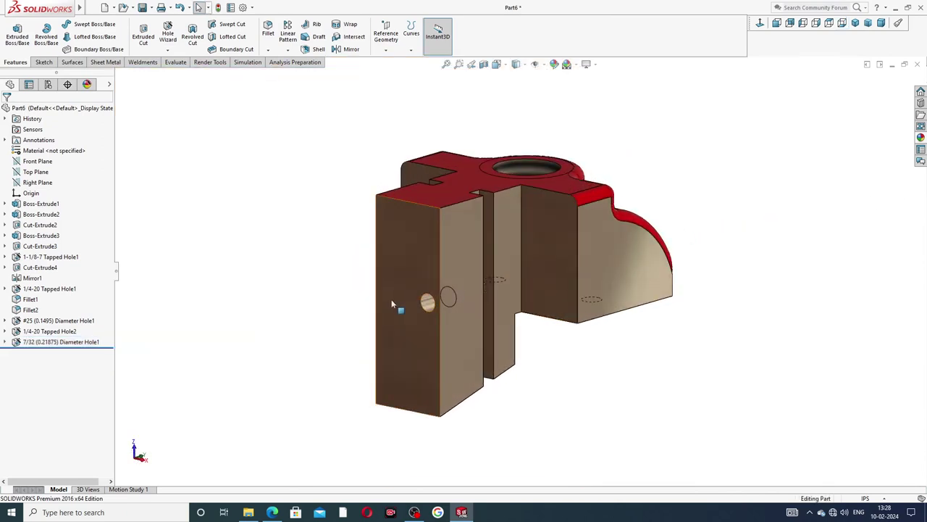
{"action": "left_click", "coordinate": [38, 183]}
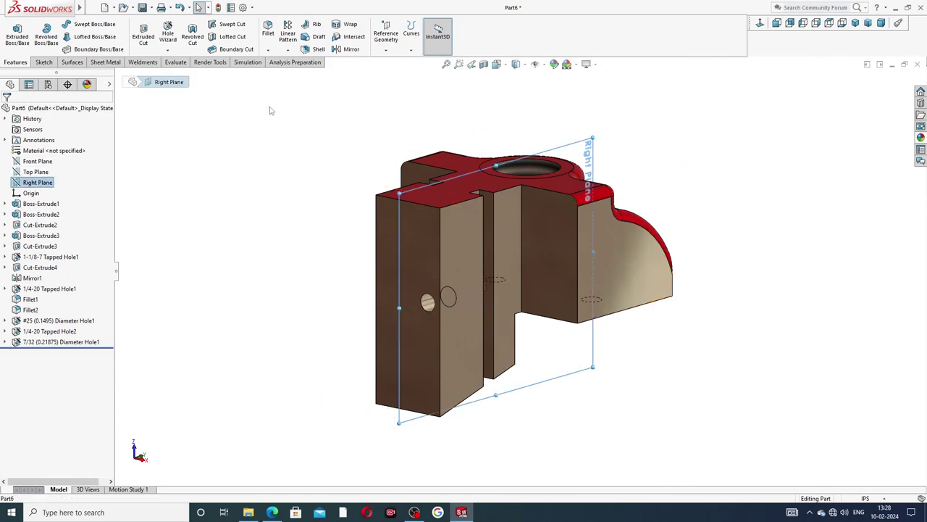
{"action": "left_click", "coordinate": [350, 48]}
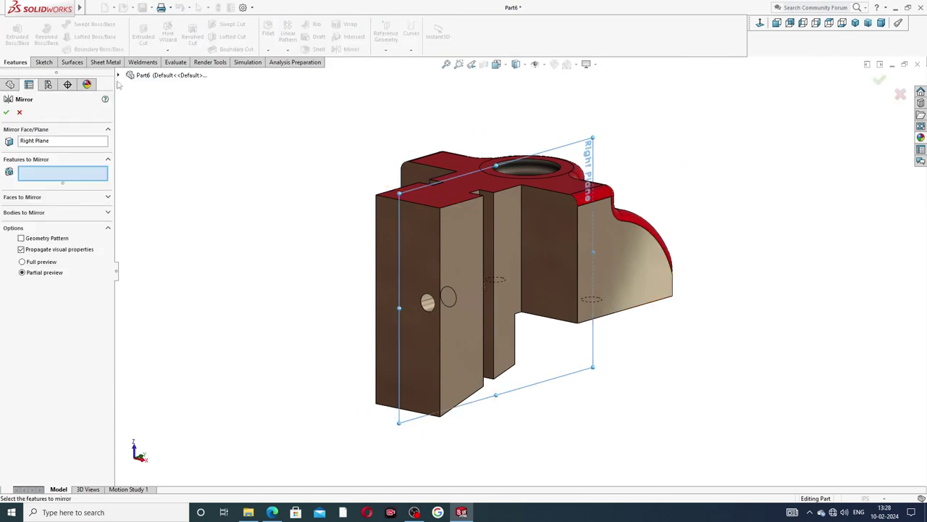
{"action": "left_click", "coordinate": [118, 76]}
{"action": "left_click", "coordinate": [168, 289]}
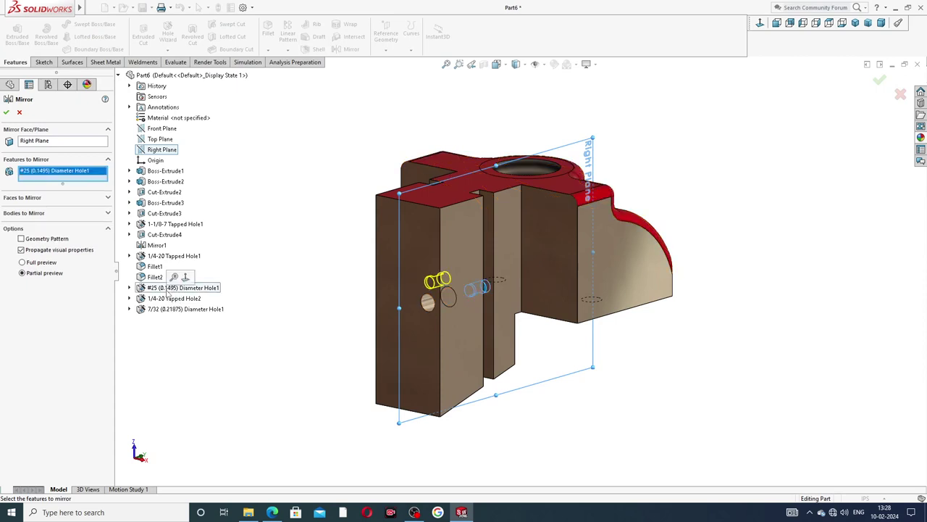
{"action": "left_click", "coordinate": [172, 298]}
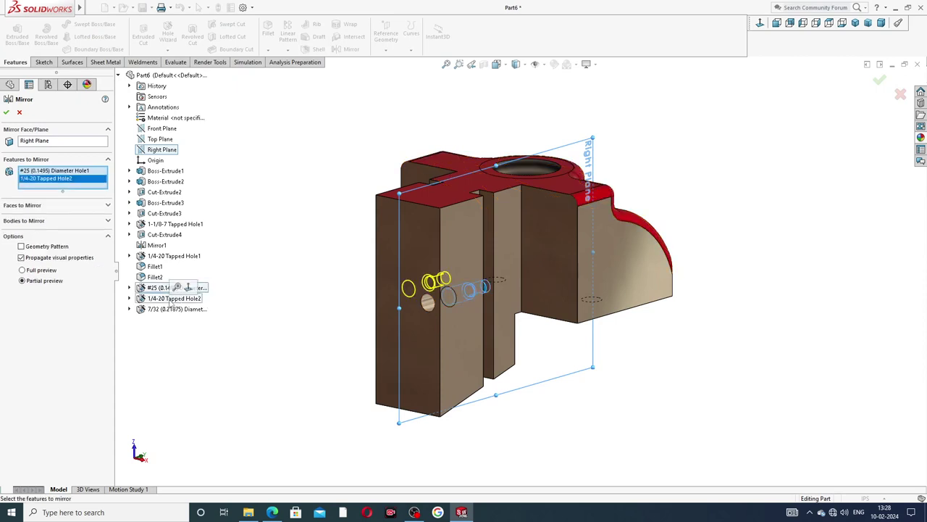
{"action": "left_click", "coordinate": [170, 311]}
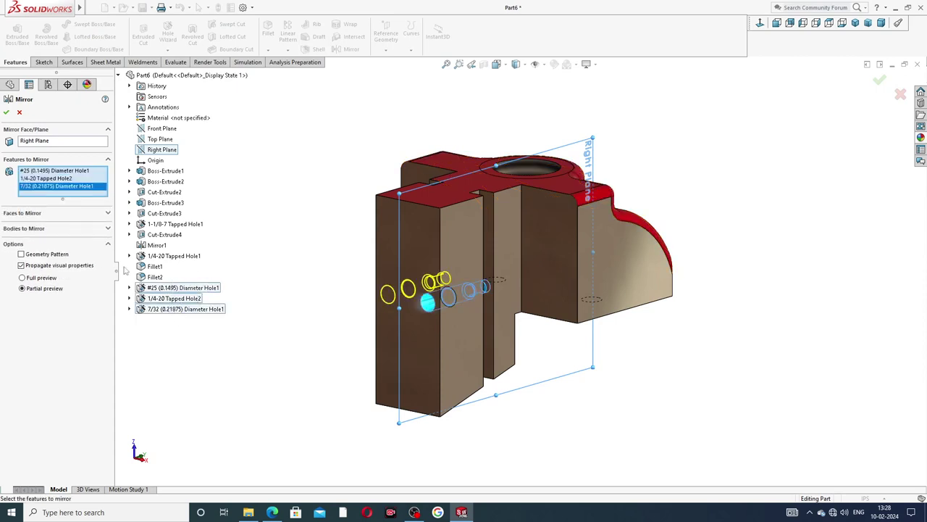
{"action": "left_click", "coordinate": [6, 113]}
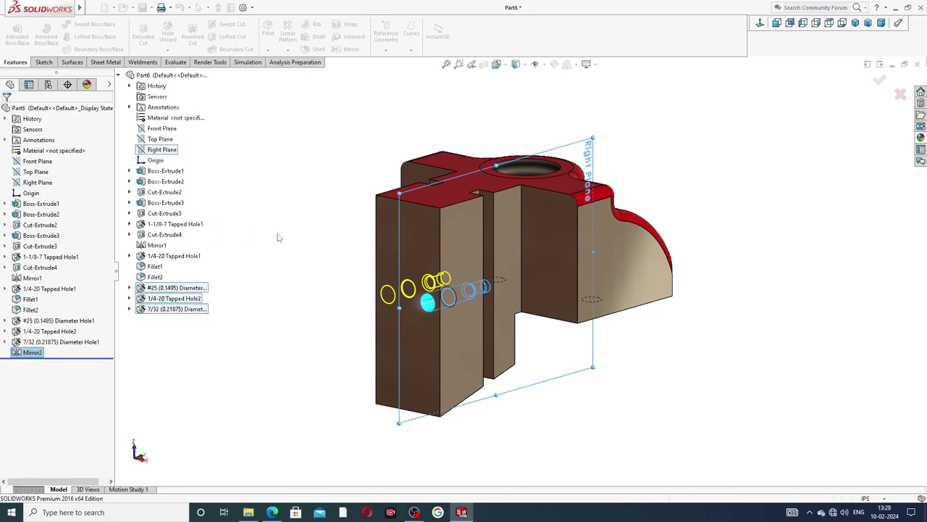
{"action": "middle_click_drag", "start_coordinate": [393, 245], "coordinate": [416, 184]}
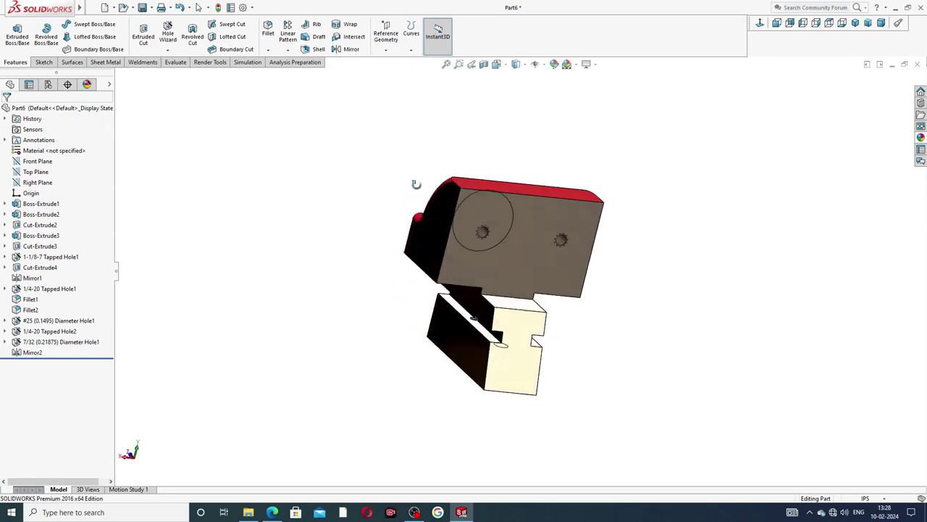
Step: Start a 0.001in fillet and select the large face with two holes
{"action": "left_click", "coordinate": [268, 30]}
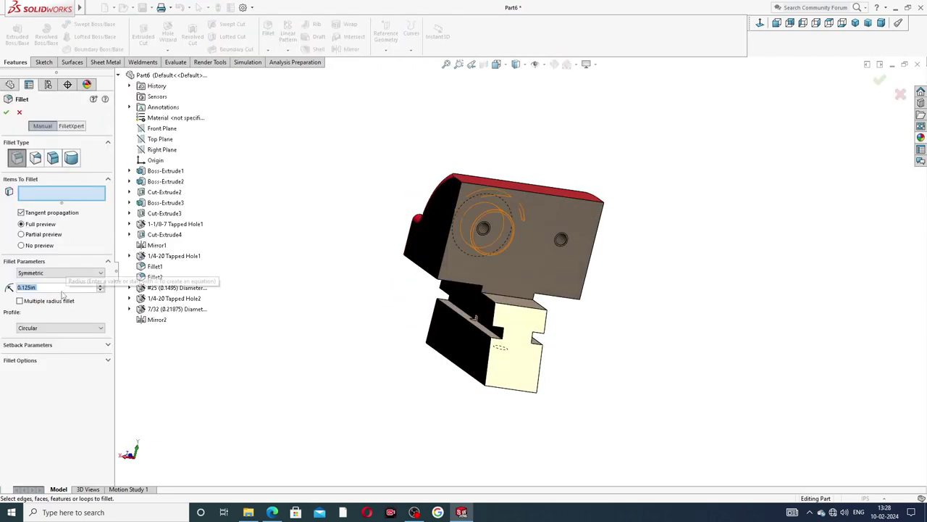
{"action": "key", "text": "BackSpace"}
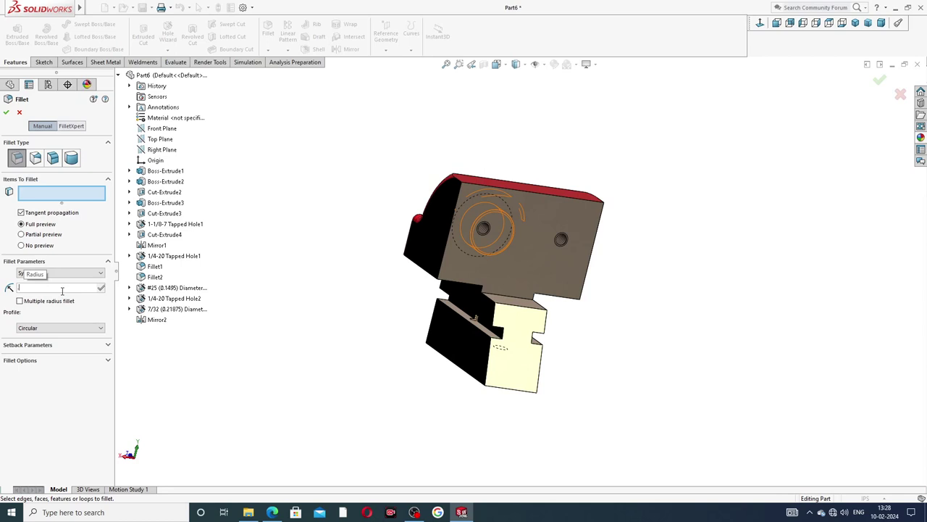
{"action": "key", "text": "Return"}
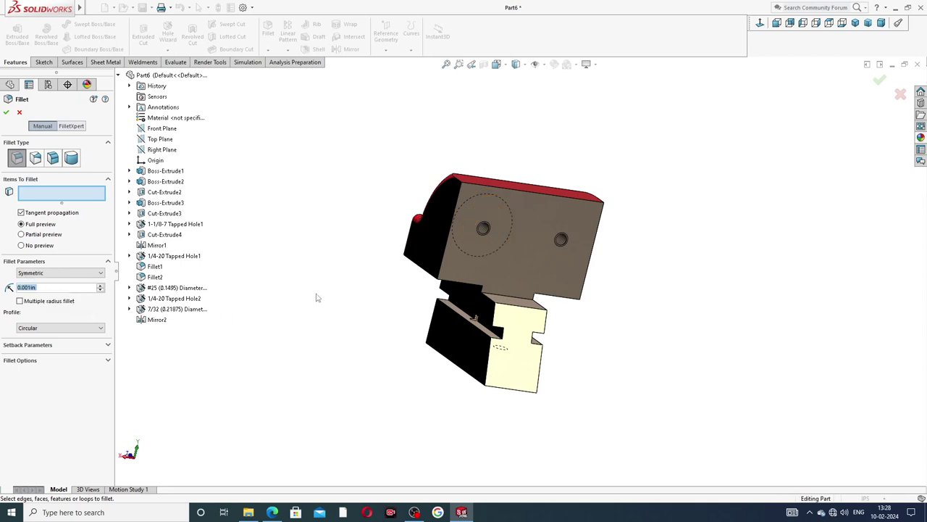
{"action": "scroll", "coordinate": [512, 282], "scroll_direction": "down", "scroll_amount": 3}
{"action": "left_click", "coordinate": [550, 218]}
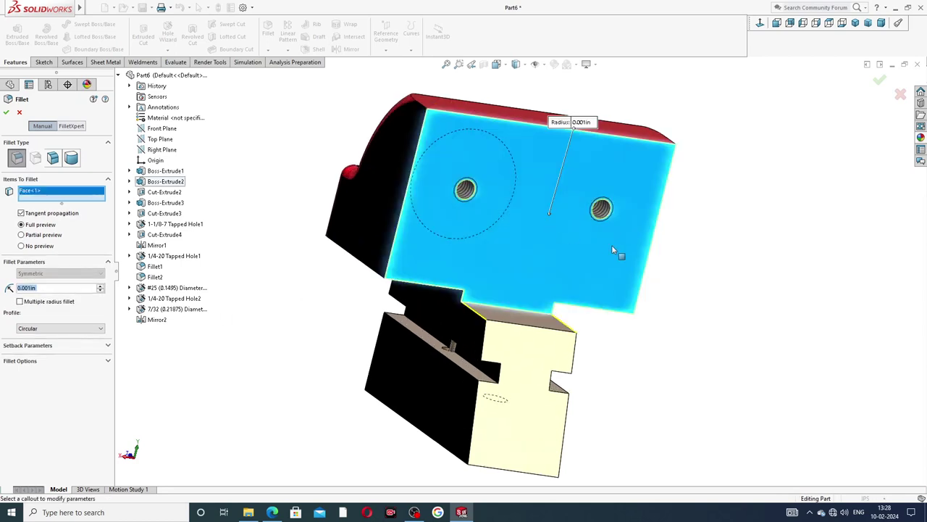
{"action": "scroll", "coordinate": [494, 300], "scroll_direction": "up", "scroll_amount": 2}
{"action": "scroll", "coordinate": [493, 297], "scroll_direction": "down", "scroll_amount": 3}
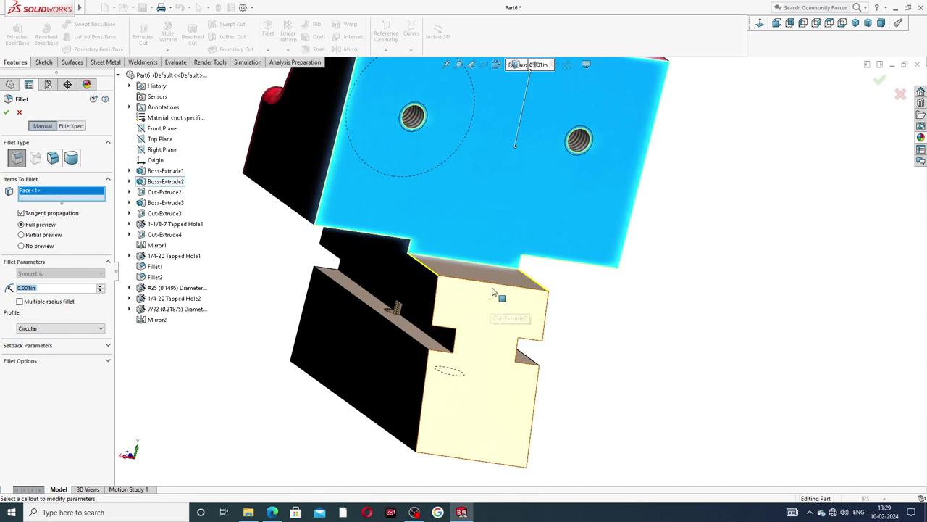
{"action": "middle_click_drag", "start_coordinate": [493, 292], "coordinate": [510, 251]}
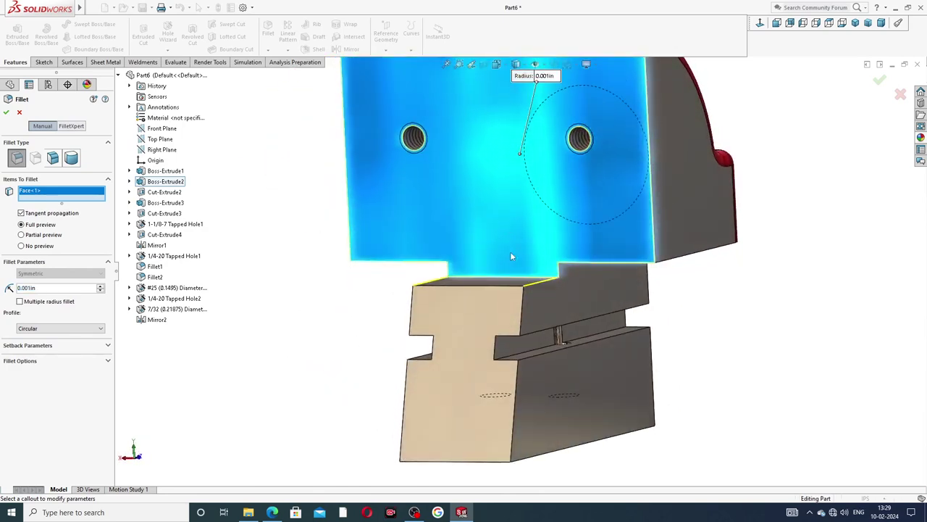
Step: Add the right and left side faces, then cancel the fillet
{"action": "left_click", "coordinate": [664, 184]}
{"action": "middle_click_drag", "start_coordinate": [701, 282], "coordinate": [780, 275]}
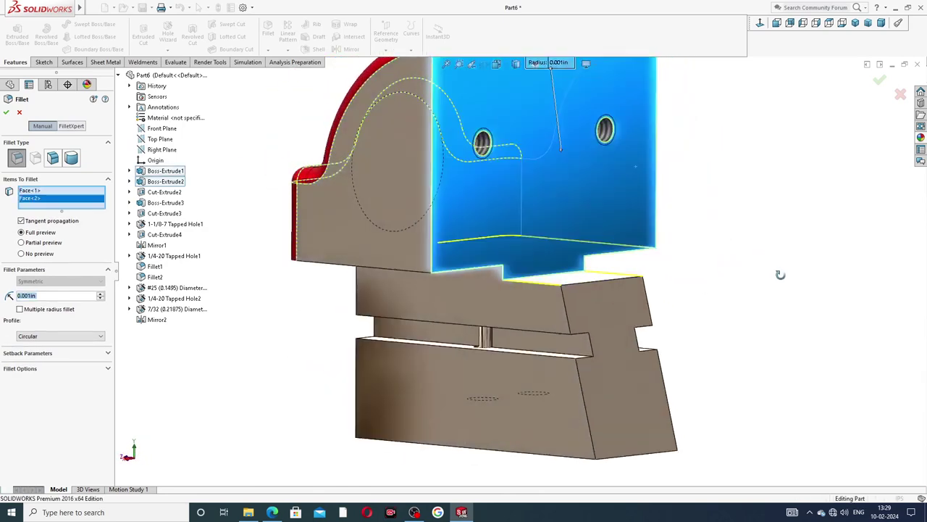
{"action": "left_click", "coordinate": [393, 212]}
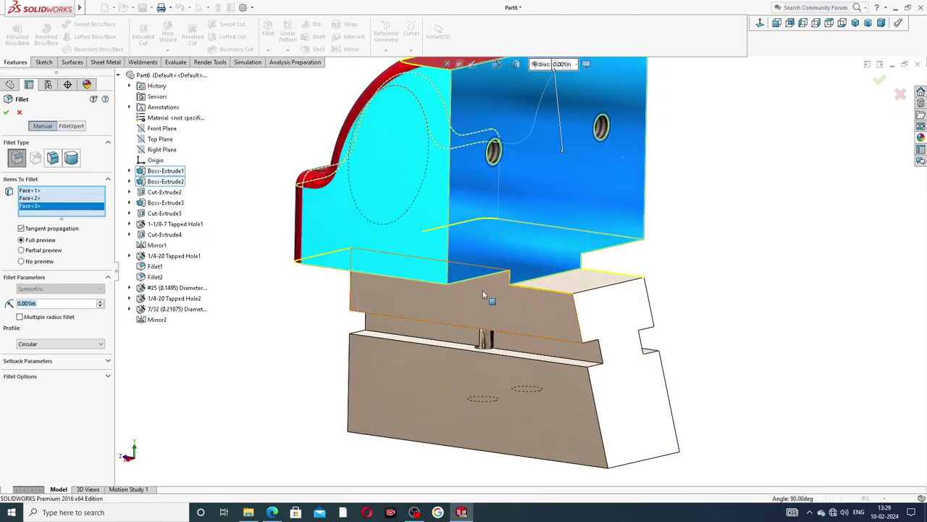
{"action": "middle_click_drag", "start_coordinate": [609, 299], "coordinate": [469, 270]}
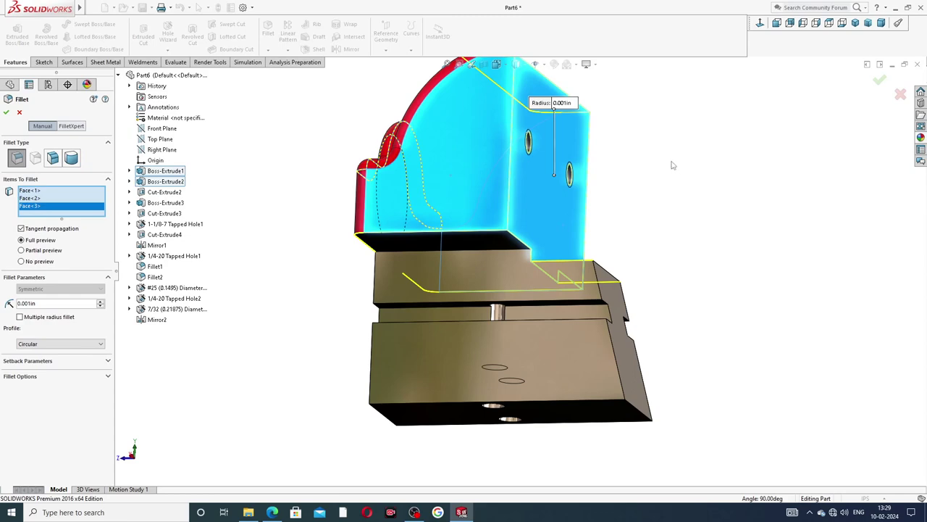
{"action": "middle_click_drag", "start_coordinate": [671, 165], "coordinate": [676, 207]}
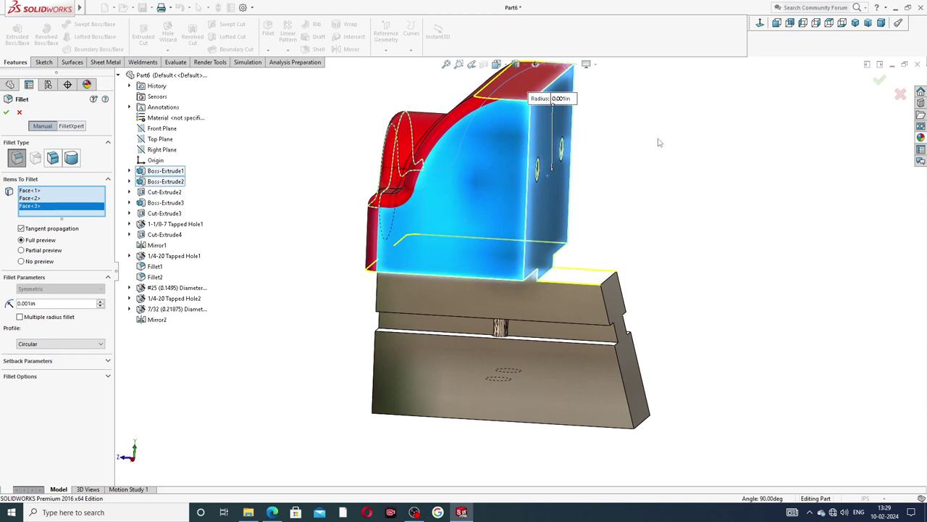
{"action": "left_click", "coordinate": [20, 113]}
Step: Paint the upper block's curved face red
{"action": "left_click", "coordinate": [502, 150]}
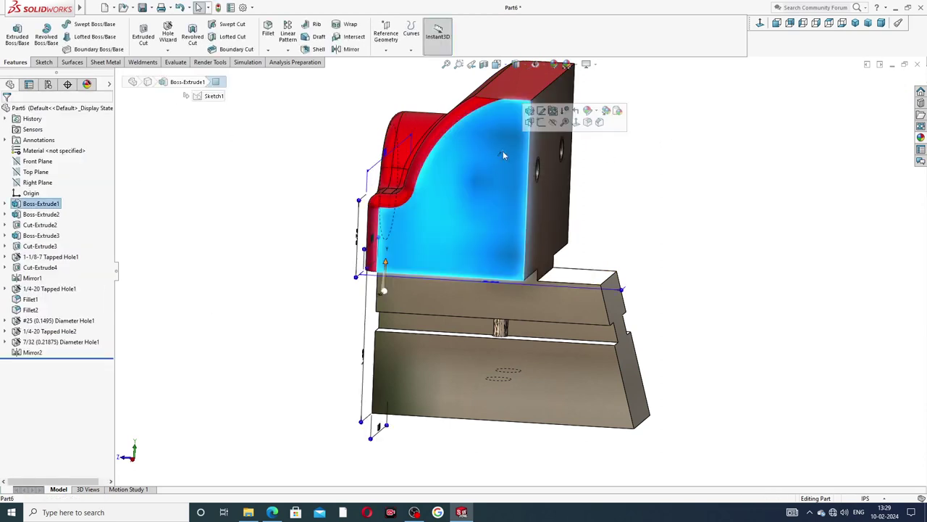
{"action": "middle_click_drag", "start_coordinate": [669, 186], "coordinate": [727, 175], "text": "ctrl"}
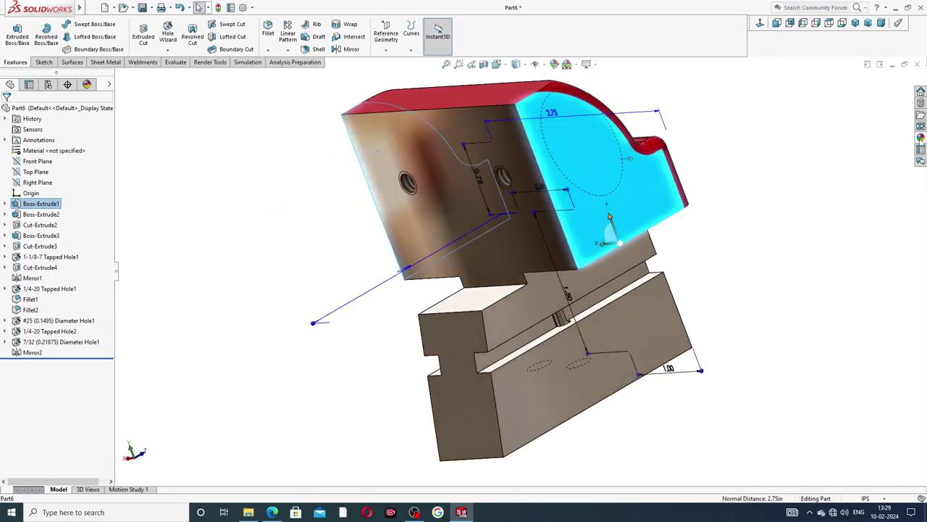
{"action": "left_click", "coordinate": [921, 139]}
{"action": "left_click", "coordinate": [846, 272]}
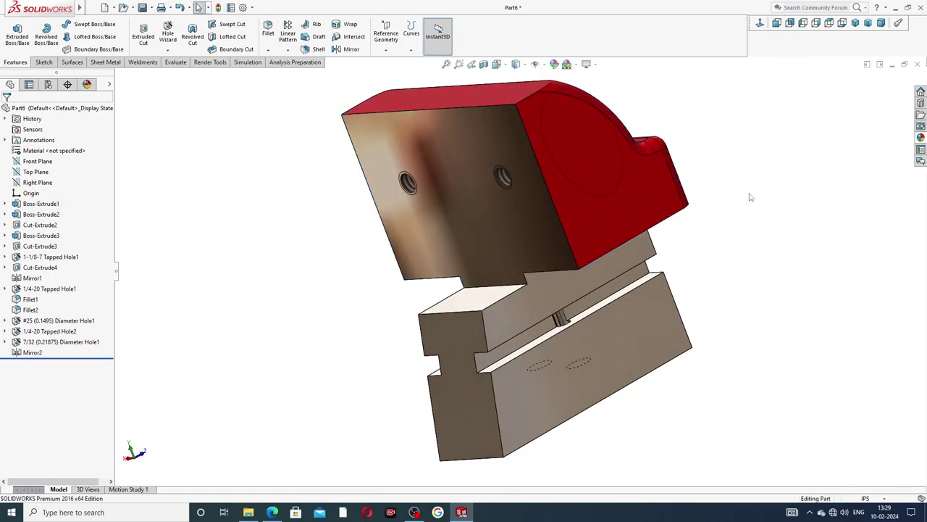
{"action": "middle_click_drag", "start_coordinate": [751, 197], "coordinate": [638, 222]}
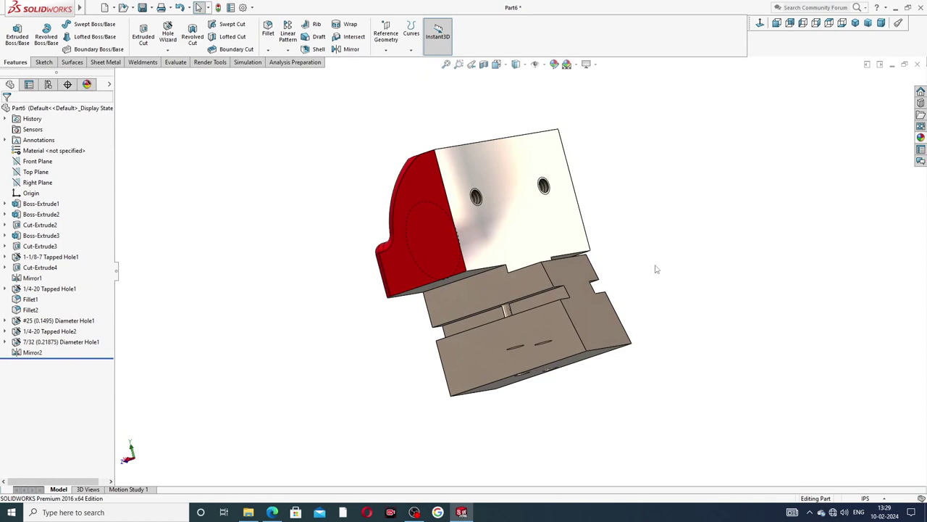
{"action": "middle_click_drag", "start_coordinate": [658, 271], "coordinate": [629, 263]}
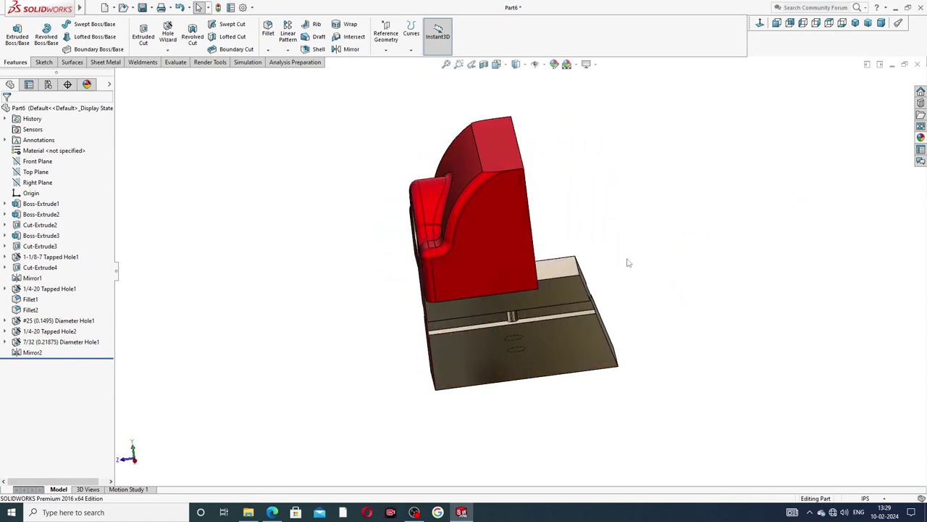
Step: Start a fillet and select the back face and four lower-block faces
{"action": "left_click", "coordinate": [268, 33]}
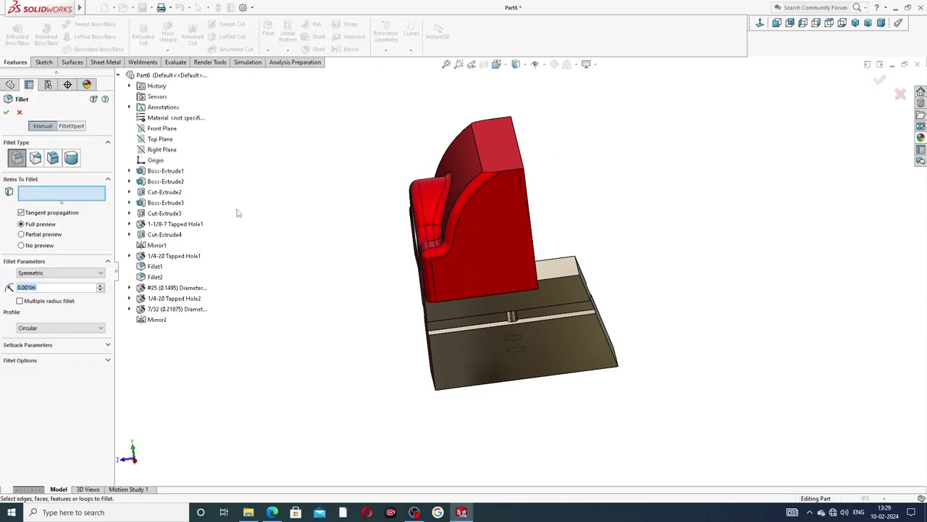
{"action": "middle_click_drag", "start_coordinate": [629, 279], "coordinate": [612, 191]}
{"action": "left_click", "coordinate": [531, 232]}
{"action": "middle_click_drag", "start_coordinate": [503, 279], "coordinate": [464, 248]}
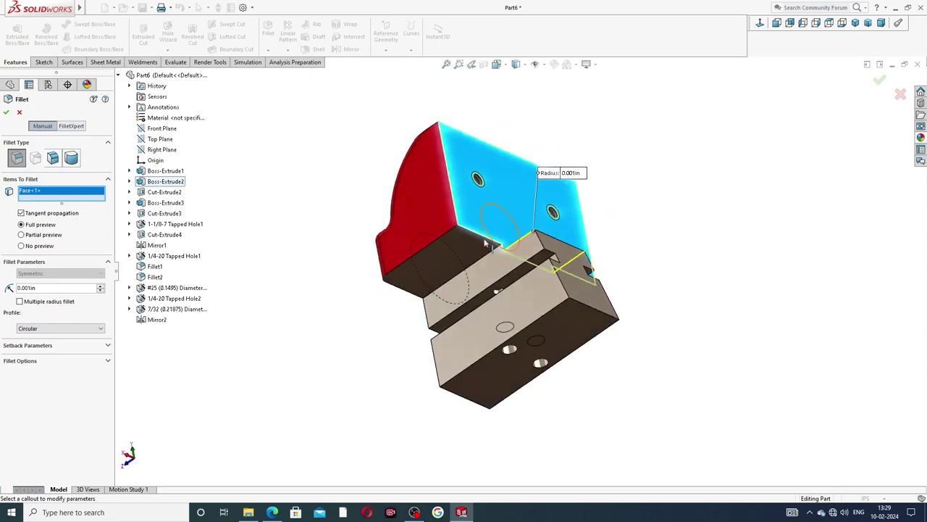
{"action": "left_click", "coordinate": [440, 258]}
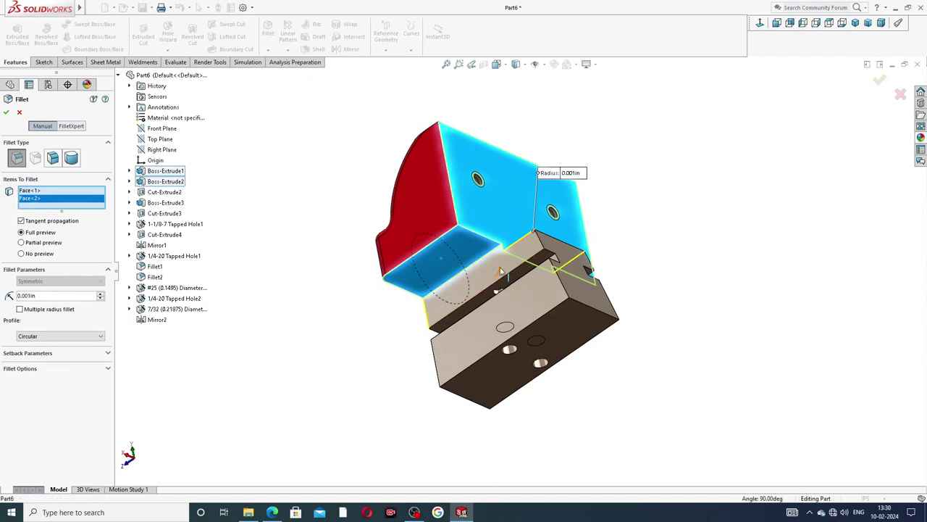
{"action": "left_click", "coordinate": [503, 278]}
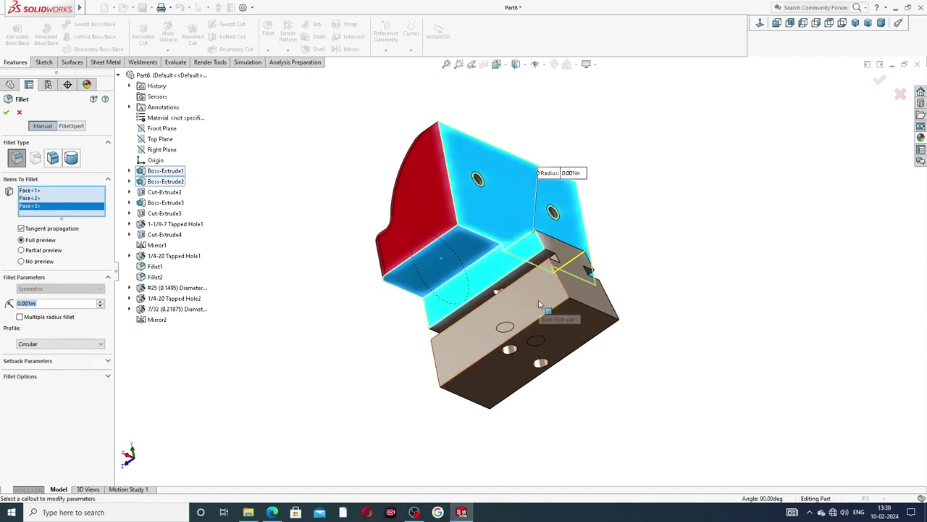
{"action": "left_click", "coordinate": [540, 305]}
{"action": "left_click", "coordinate": [565, 326]}
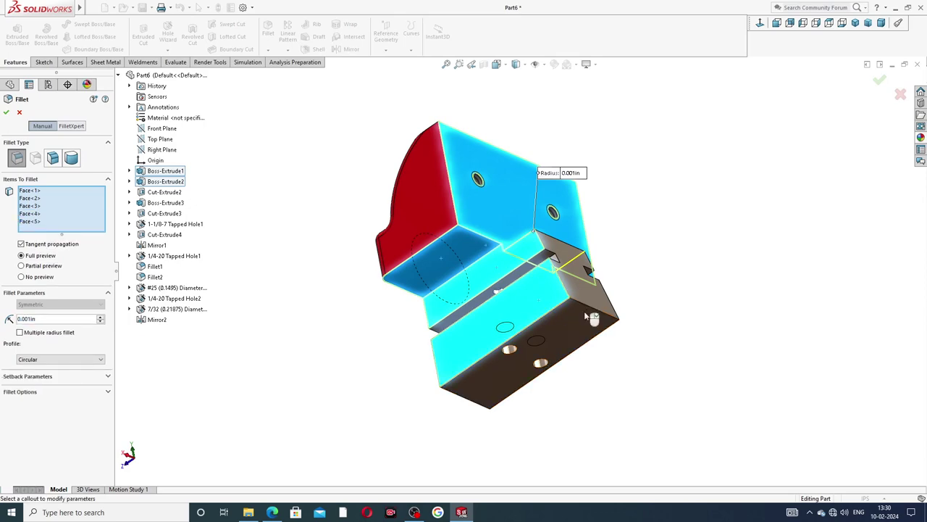
Step: Add the remaining three faces and accept the 0.001in fillet as Fillet3
{"action": "left_click", "coordinate": [610, 311]}
{"action": "middle_click_drag", "start_coordinate": [626, 285], "coordinate": [539, 248]}
{"action": "left_click", "coordinate": [538, 249]}
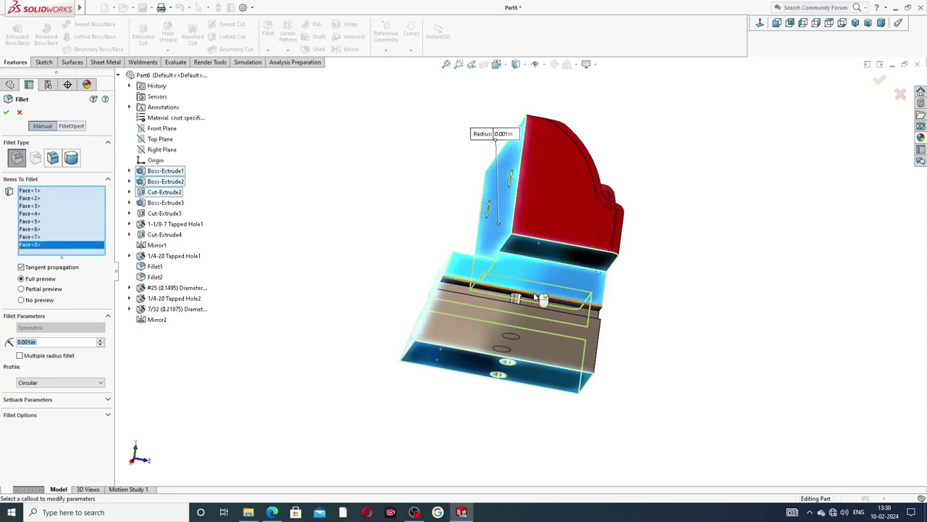
{"action": "middle_click_drag", "start_coordinate": [560, 321], "coordinate": [599, 332]}
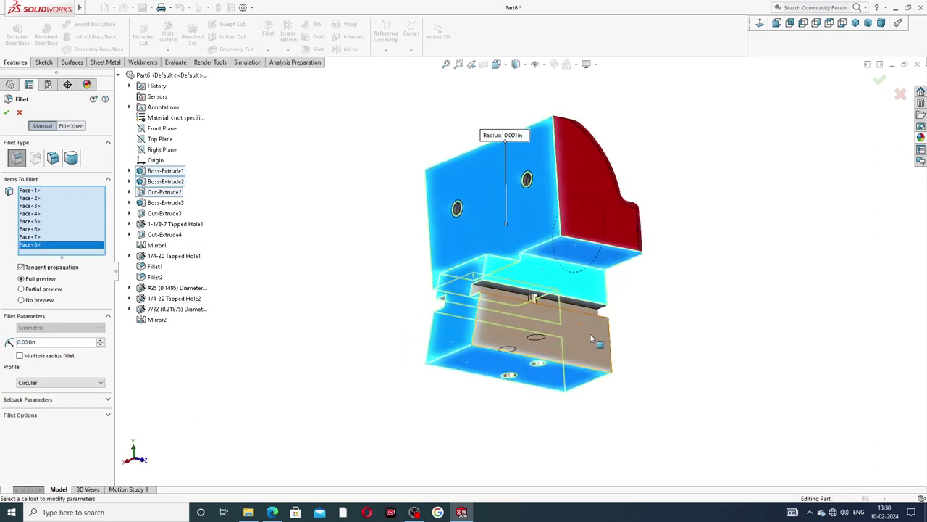
{"action": "left_click", "coordinate": [591, 337]}
{"action": "middle_click_drag", "start_coordinate": [527, 287], "coordinate": [769, 230]}
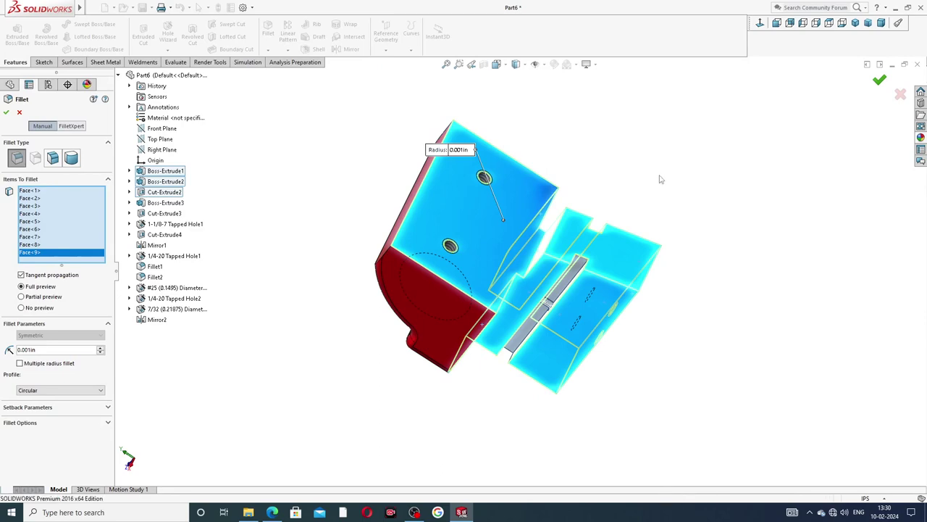
{"action": "key", "text": "Return"}
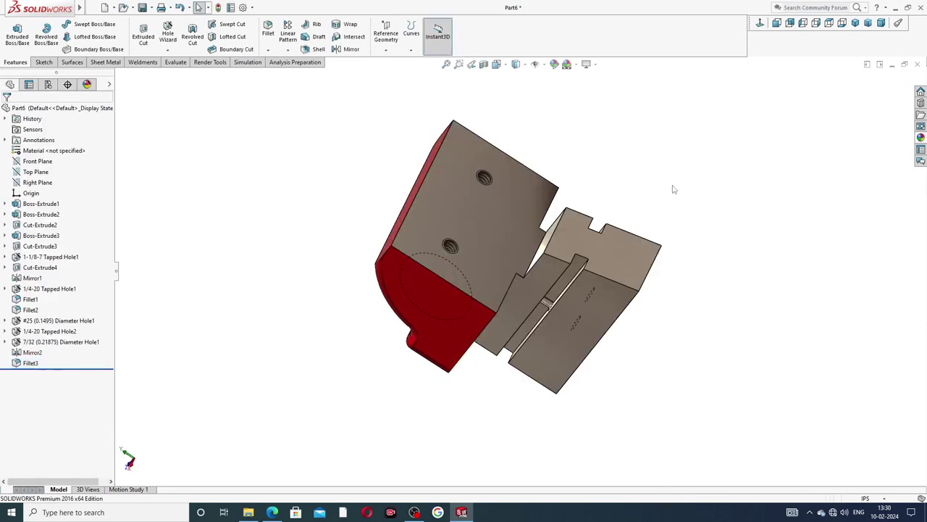
Step: Apply the Metals > Chrome appearance to the flat jaw face of the upper block
{"action": "middle_click_drag", "start_coordinate": [673, 188], "coordinate": [531, 205]}
{"action": "key", "text": "ctrl+7"}
{"action": "scroll", "coordinate": [530, 199], "scroll_direction": "down", "scroll_amount": 3}
{"action": "scroll", "coordinate": [687, 274], "scroll_direction": "up", "scroll_amount": 3}
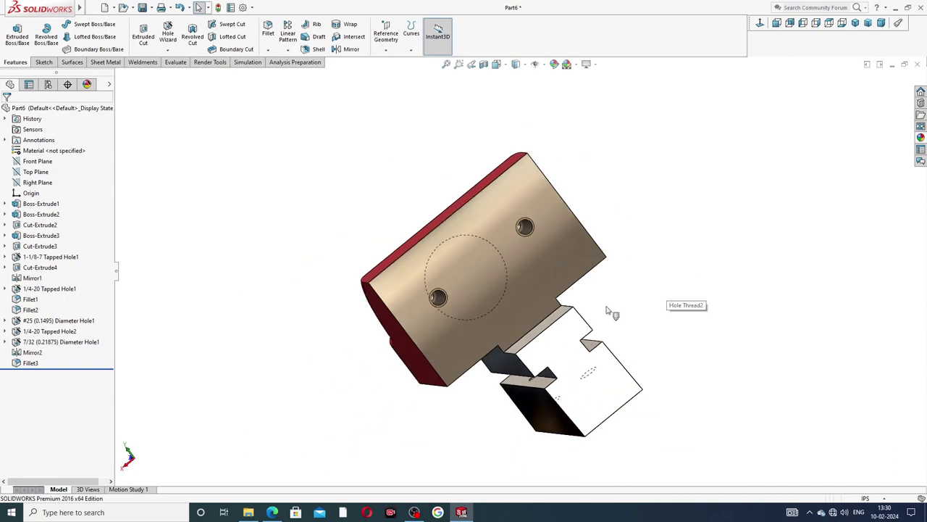
{"action": "mouse_move", "coordinate": [671, 293]}
{"action": "middle_mouse_down"}
{"action": "mouse_move", "coordinate": [658, 317]}
{"action": "mouse_move", "coordinate": [688, 308]}
{"action": "mouse_move", "coordinate": [666, 271]}
{"action": "mouse_move", "coordinate": [678, 298]}
{"action": "middle_mouse_up"}
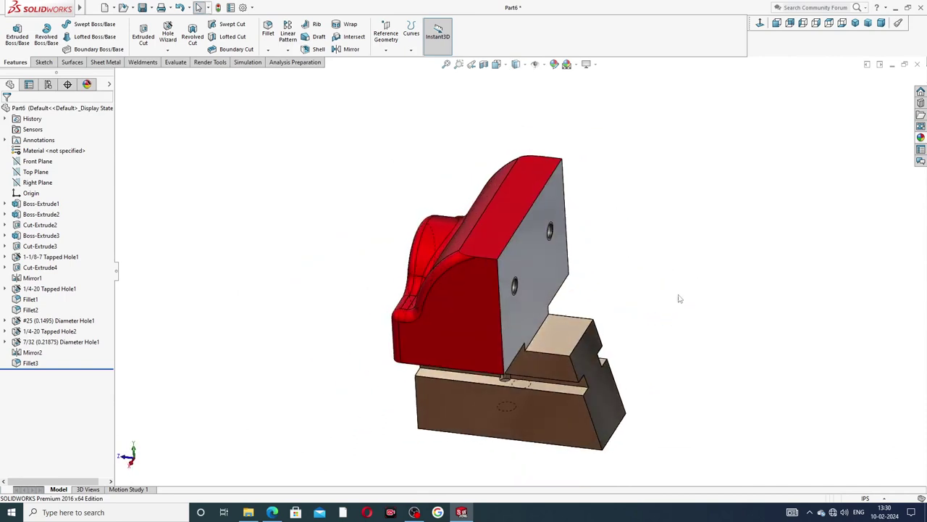
{"action": "scroll", "coordinate": [613, 373], "scroll_direction": "down", "scroll_amount": 3}
{"action": "scroll", "coordinate": [614, 373], "scroll_direction": "up", "scroll_amount": 3}
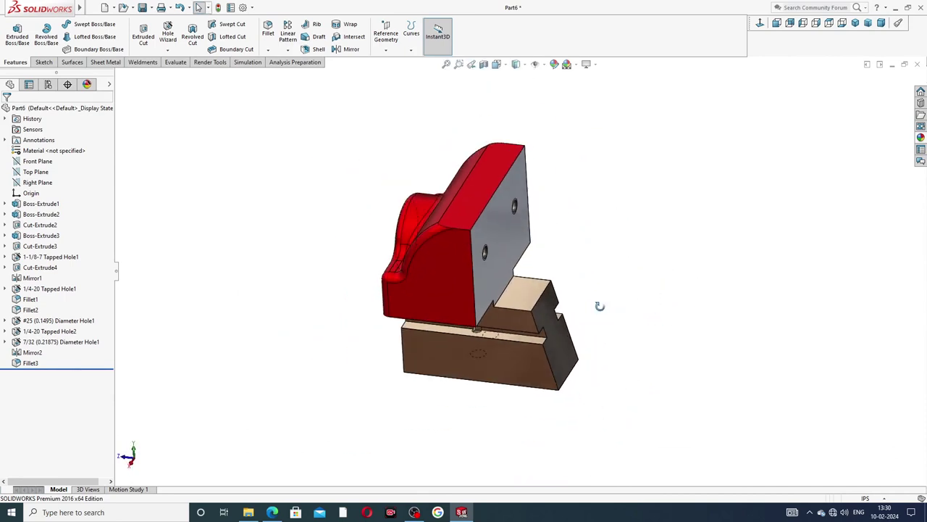
{"action": "middle_click_drag", "start_coordinate": [599, 307], "coordinate": [540, 254]}
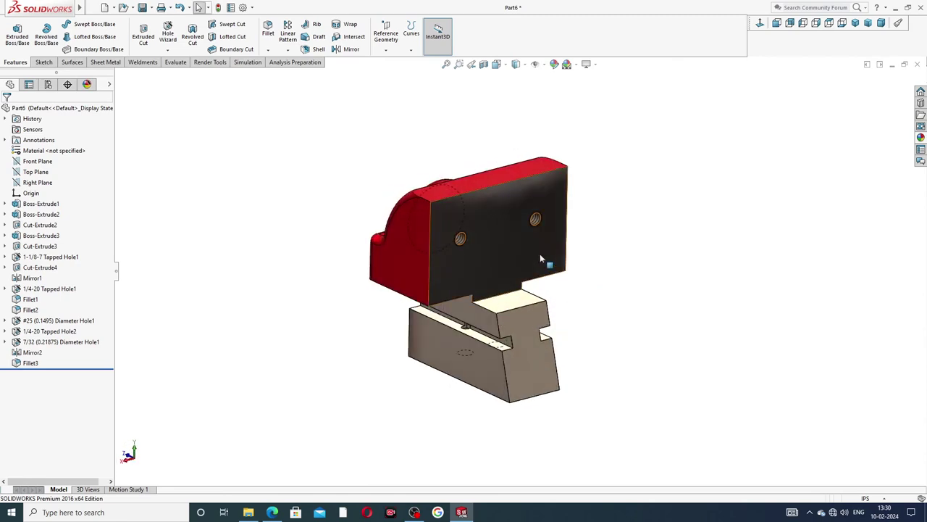
{"action": "left_click", "coordinate": [540, 254]}
{"action": "left_click", "coordinate": [921, 138]}
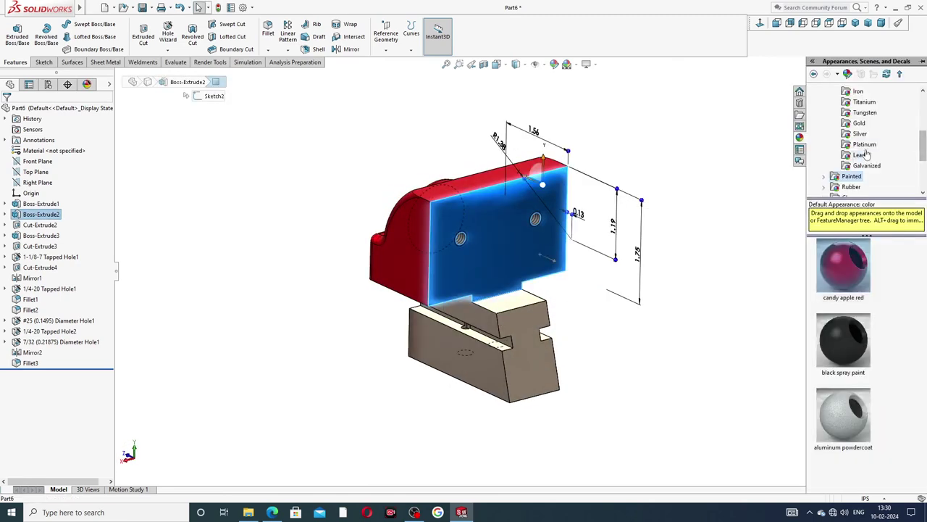
{"action": "left_click", "coordinate": [864, 102]}
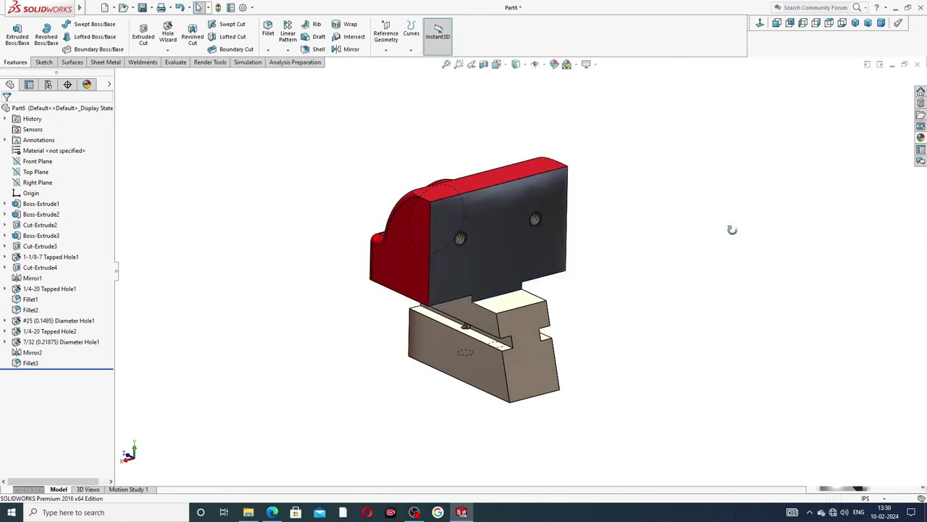
{"action": "middle_click_drag", "start_coordinate": [729, 228], "coordinate": [710, 188]}
Step: Return the part to isometric view, then bring up the sliding jaw reference PDF in Edge
{"action": "left_click", "coordinate": [861, 26]}
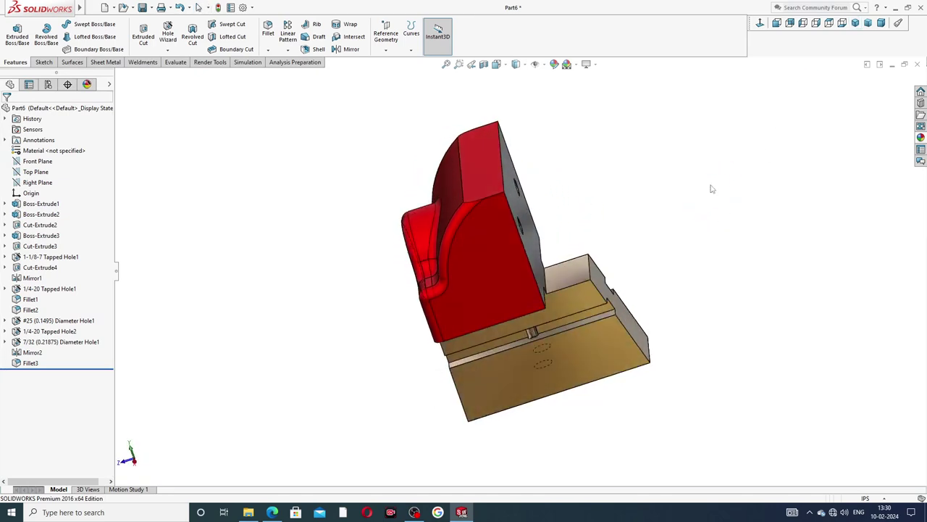
{"action": "left_click", "coordinate": [855, 24]}
{"action": "left_click", "coordinate": [855, 24]}
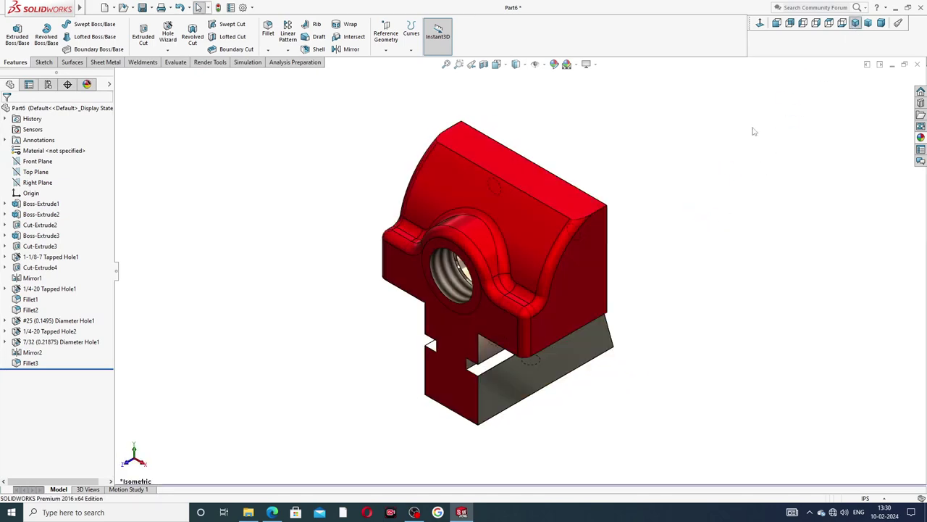
{"action": "scroll", "coordinate": [578, 293], "scroll_direction": "down", "scroll_amount": 4}
{"action": "scroll", "coordinate": [615, 297], "scroll_direction": "up", "scroll_amount": 3}
{"action": "middle_click_drag", "start_coordinate": [627, 271], "coordinate": [683, 294]}
{"action": "scroll", "coordinate": [683, 294], "scroll_direction": "down", "scroll_amount": 2}
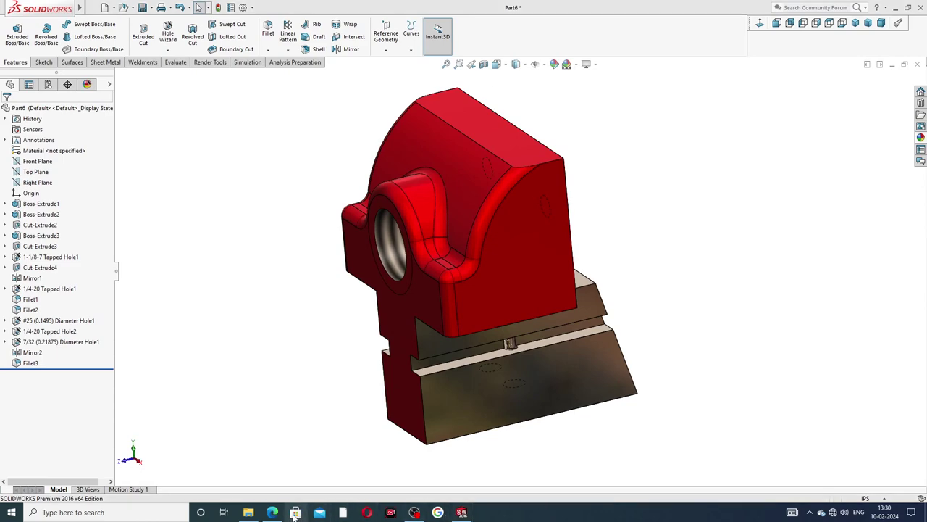
{"action": "left_click", "coordinate": [272, 513]}
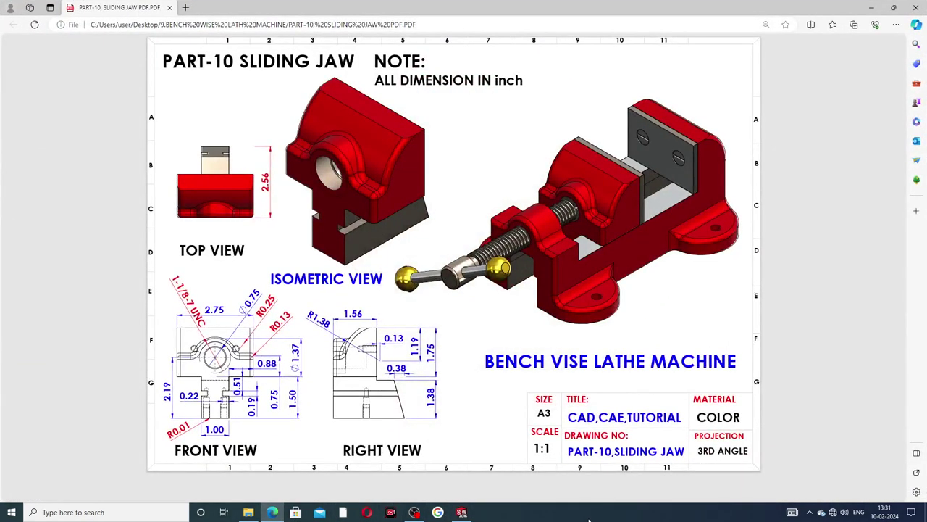
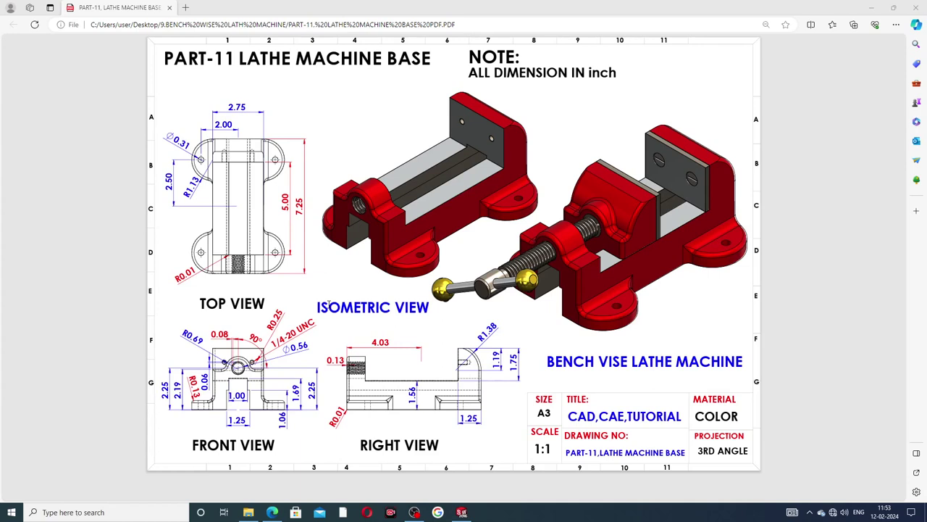
Step: Switch from the Edge PDF drawing back to the LATHE MACHINE BASE part in SOLIDWORKS
{"action": "left_click", "coordinate": [461, 512]}
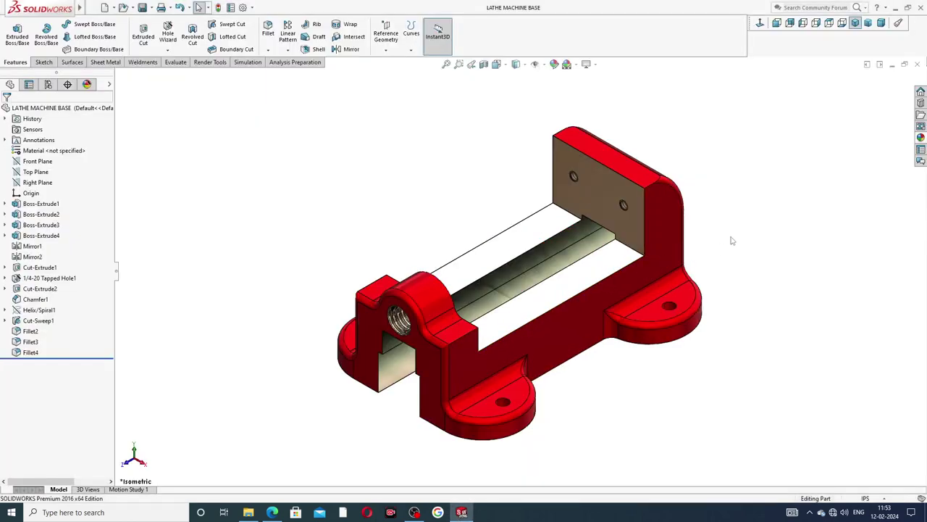
{"action": "middle_click_drag", "start_coordinate": [729, 239], "coordinate": [742, 182]}
{"action": "scroll", "coordinate": [558, 308], "scroll_direction": "down", "scroll_amount": 3}
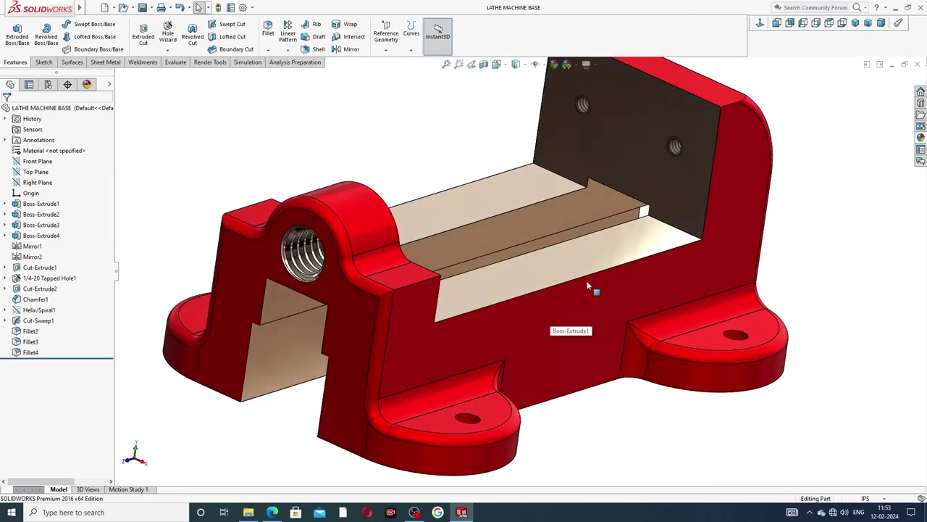
{"action": "scroll", "coordinate": [587, 280], "scroll_direction": "up", "scroll_amount": 4}
{"action": "middle_click_drag", "start_coordinate": [563, 258], "coordinate": [531, 270]}
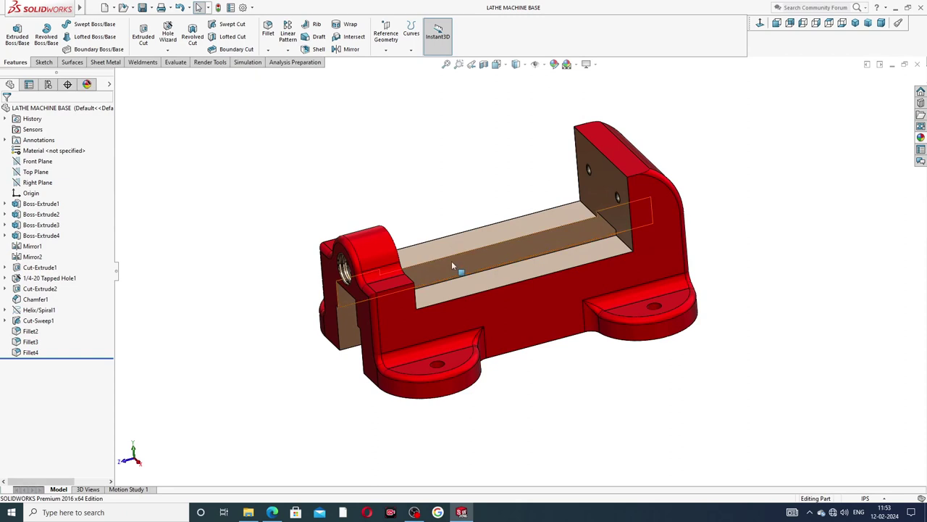
{"action": "middle_click_drag", "start_coordinate": [452, 259], "coordinate": [488, 246]}
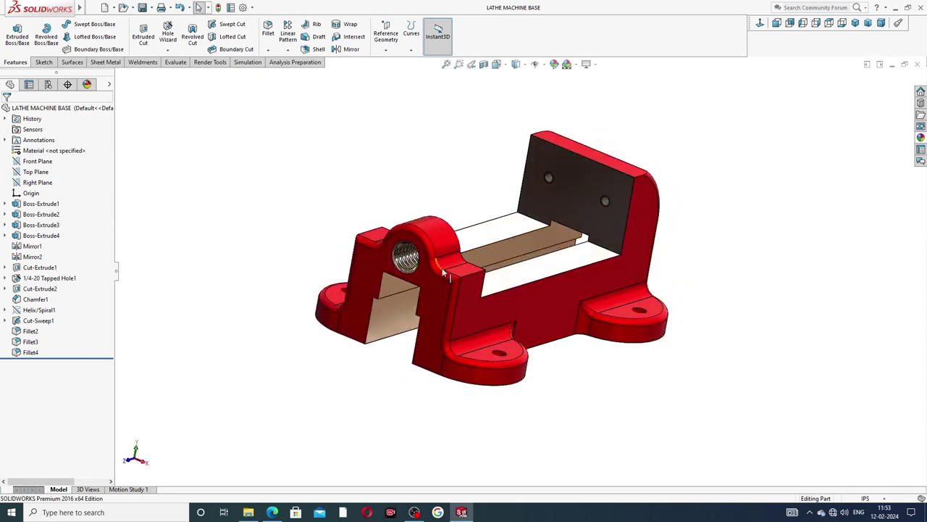
{"action": "scroll", "coordinate": [444, 271], "scroll_direction": "up", "scroll_amount": 2}
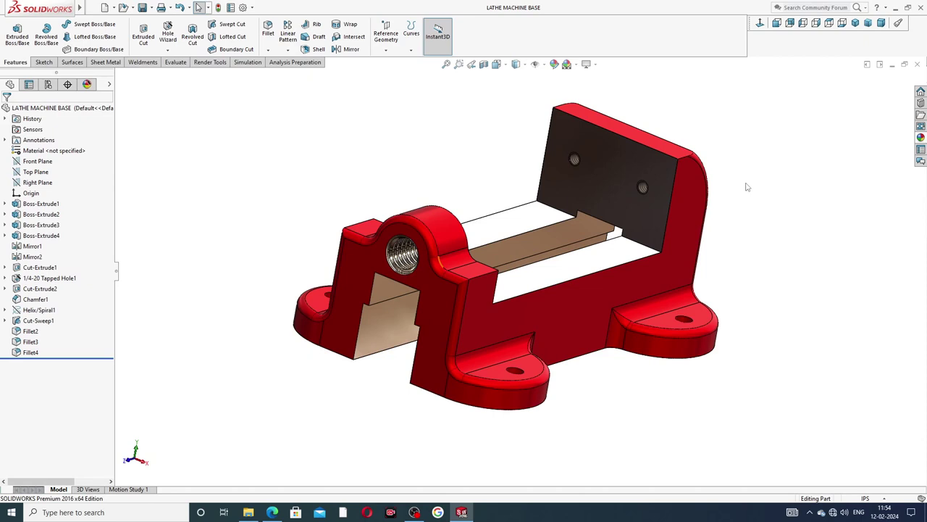
{"action": "left_click", "coordinate": [856, 22]}
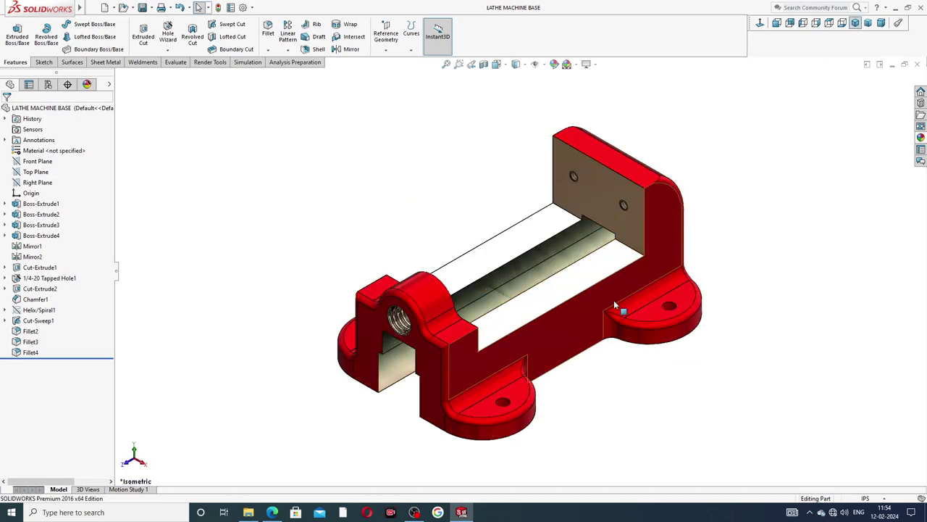
{"action": "middle_click_drag", "start_coordinate": [617, 310], "coordinate": [676, 211]}
{"action": "middle_click_drag", "start_coordinate": [705, 302], "coordinate": [543, 331]}
{"action": "scroll", "coordinate": [543, 331], "scroll_direction": "down", "scroll_amount": 2}
{"action": "scroll", "coordinate": [609, 214], "scroll_direction": "up", "scroll_amount": 3}
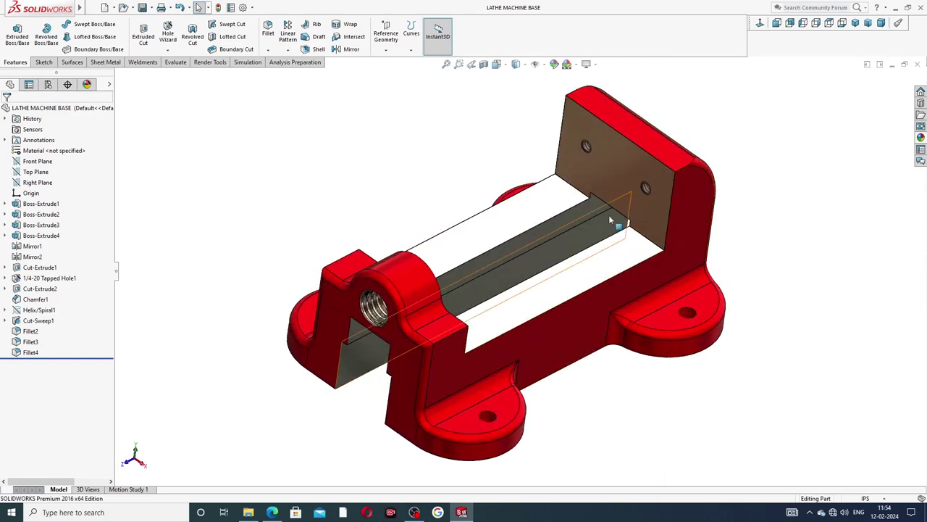
{"action": "middle_click_drag", "start_coordinate": [636, 242], "coordinate": [559, 313]}
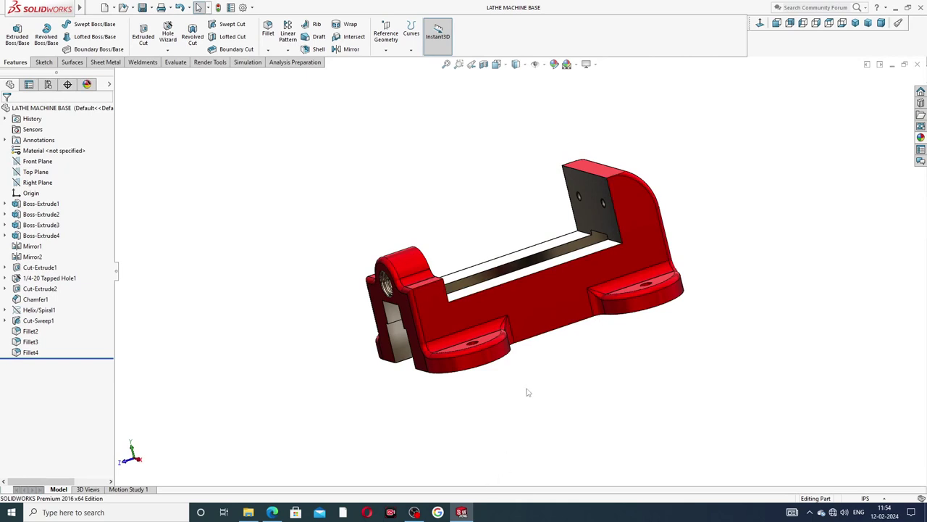
{"action": "scroll", "coordinate": [591, 230], "scroll_direction": "down", "scroll_amount": 2}
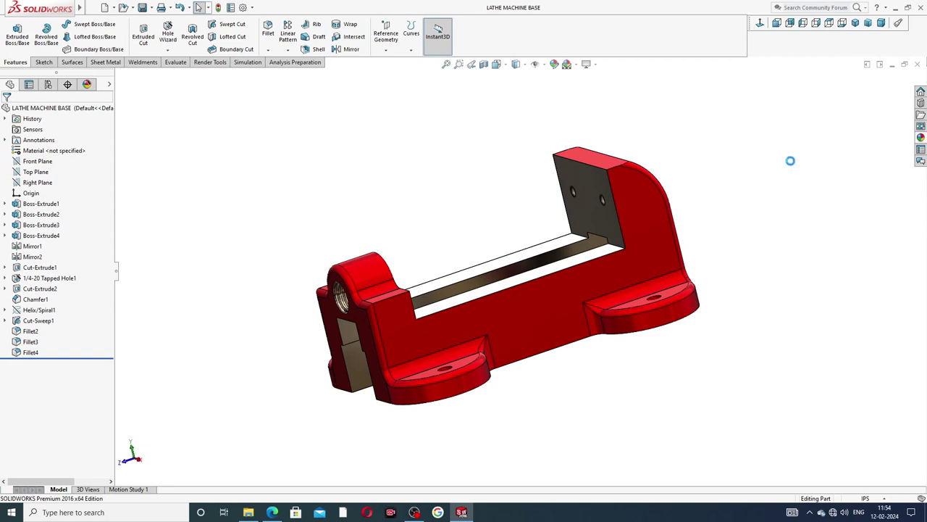
Step: Close the lathe base part and start a new part with the Plain White scene
{"action": "left_click", "coordinate": [918, 64]}
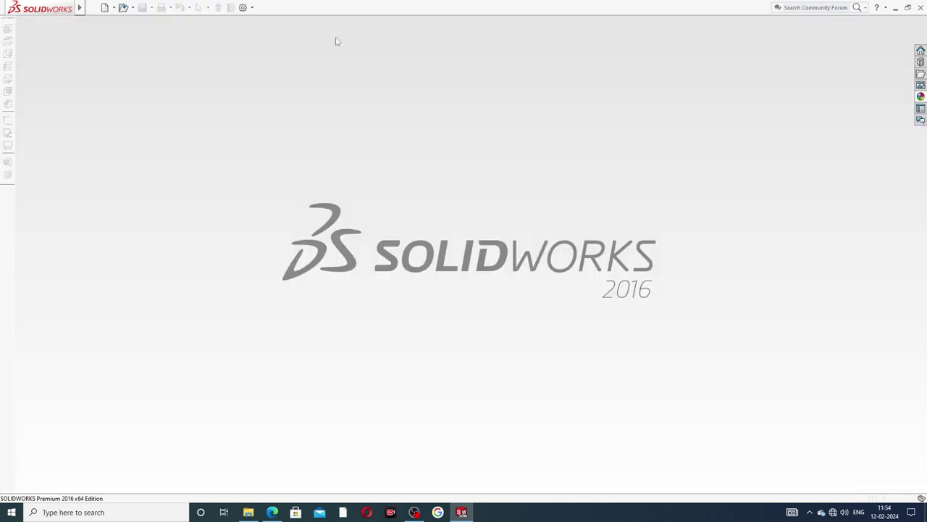
{"action": "left_click", "coordinate": [104, 7]}
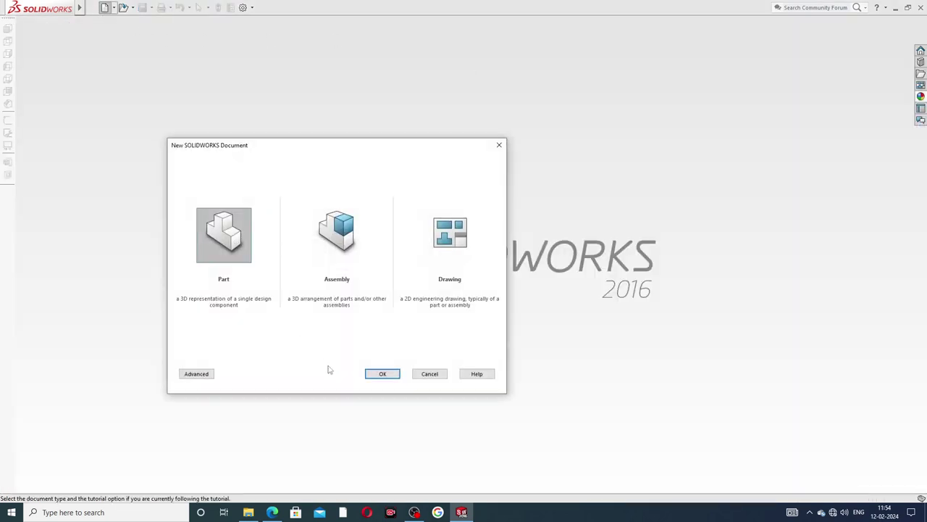
{"action": "left_click", "coordinate": [382, 373]}
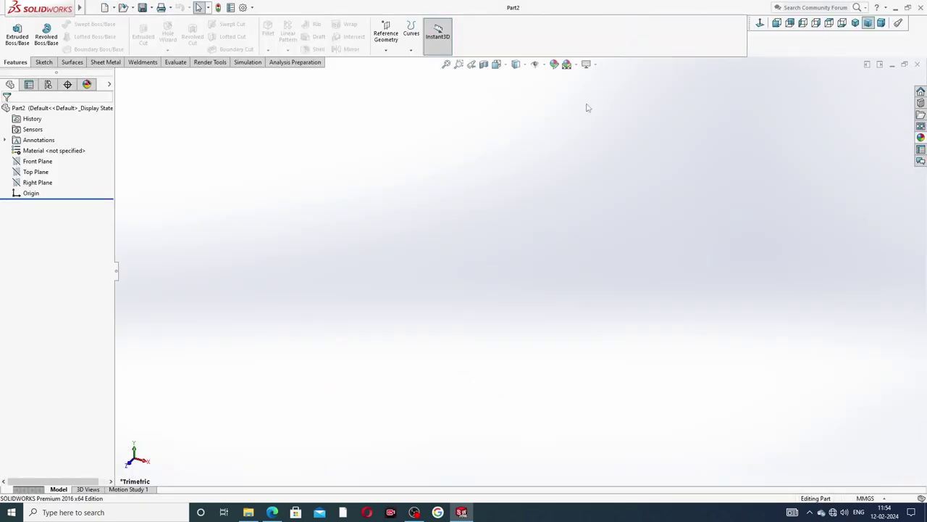
{"action": "left_click", "coordinate": [572, 65]}
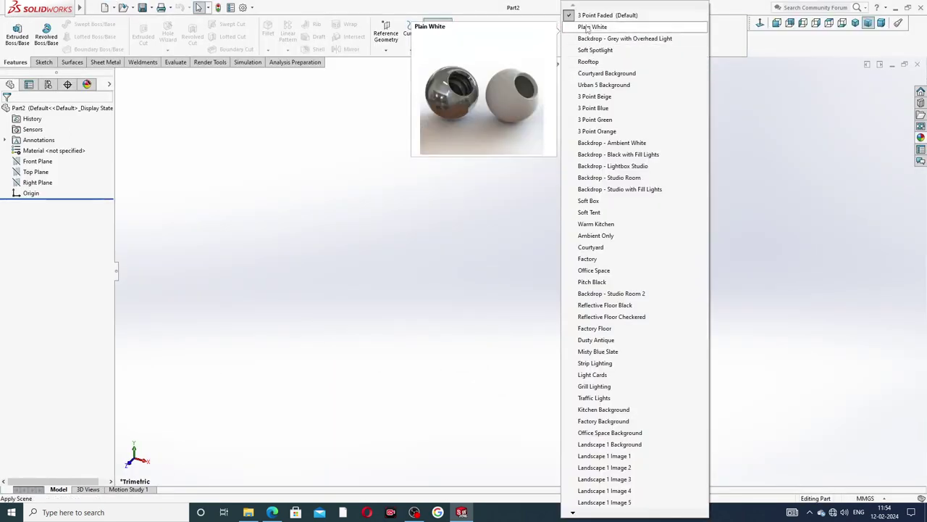
{"action": "left_click", "coordinate": [587, 28]}
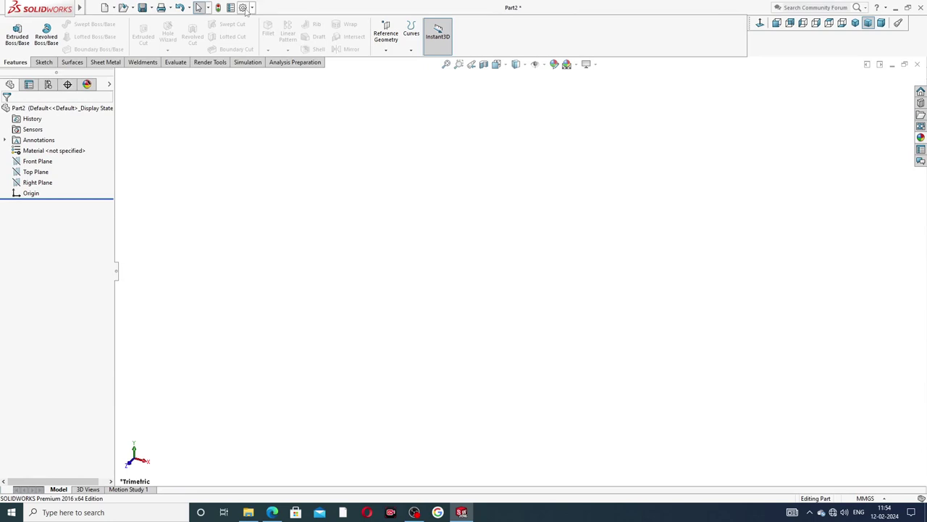
Step: Raise shaded and wireframe image quality to maximum and set document units to IPS
{"action": "left_click", "coordinate": [244, 7]}
{"action": "left_click", "coordinate": [327, 97]}
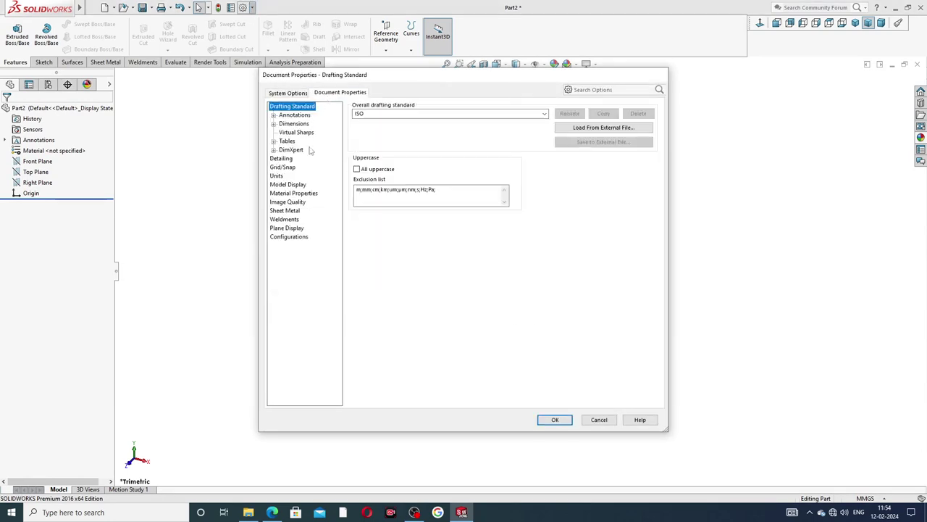
{"action": "left_click", "coordinate": [293, 203]}
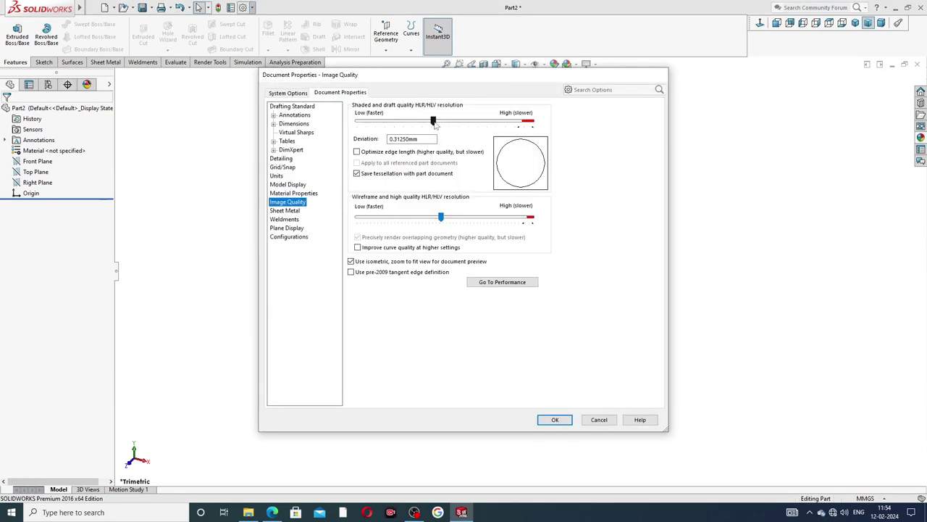
{"action": "left_click_drag", "start_coordinate": [434, 121], "coordinate": [532, 121]}
{"action": "left_click_drag", "start_coordinate": [441, 220], "coordinate": [536, 219]}
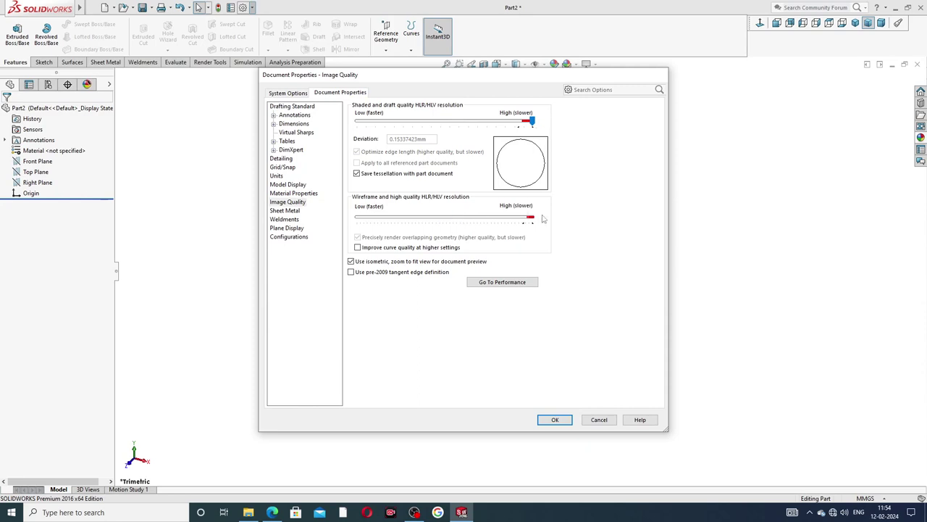
{"action": "left_click", "coordinate": [555, 419]}
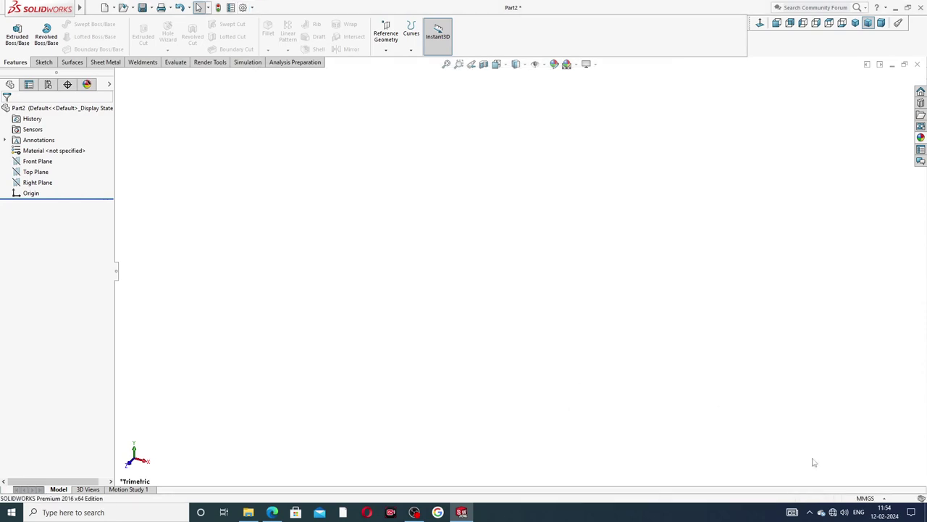
{"action": "left_click", "coordinate": [865, 499]}
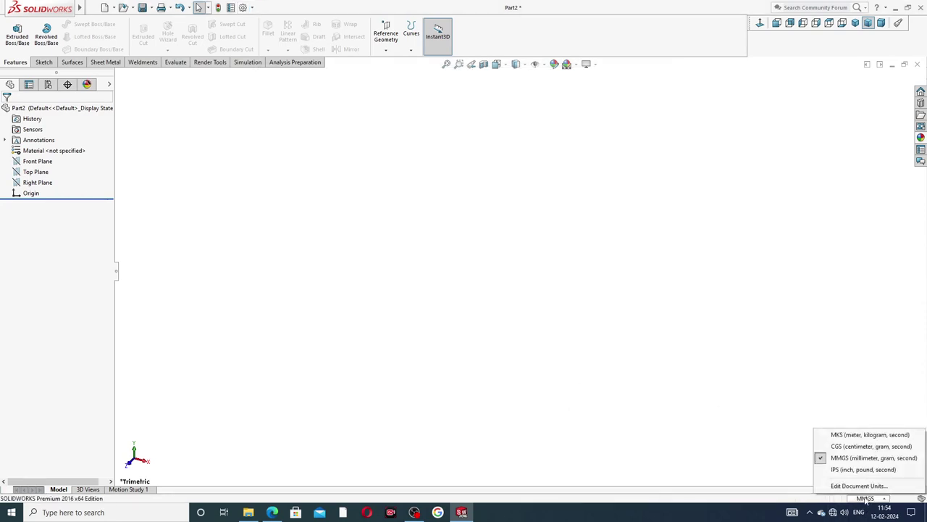
{"action": "left_click", "coordinate": [856, 470]}
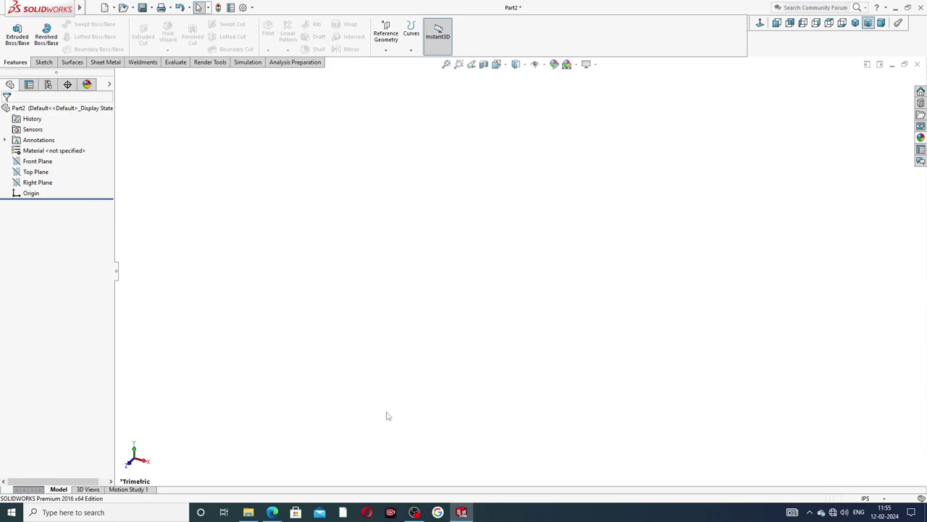
Step: Bring up the PART-11 lathe machine base PDF drawing in Edge for reference
{"action": "left_click", "coordinate": [271, 512]}
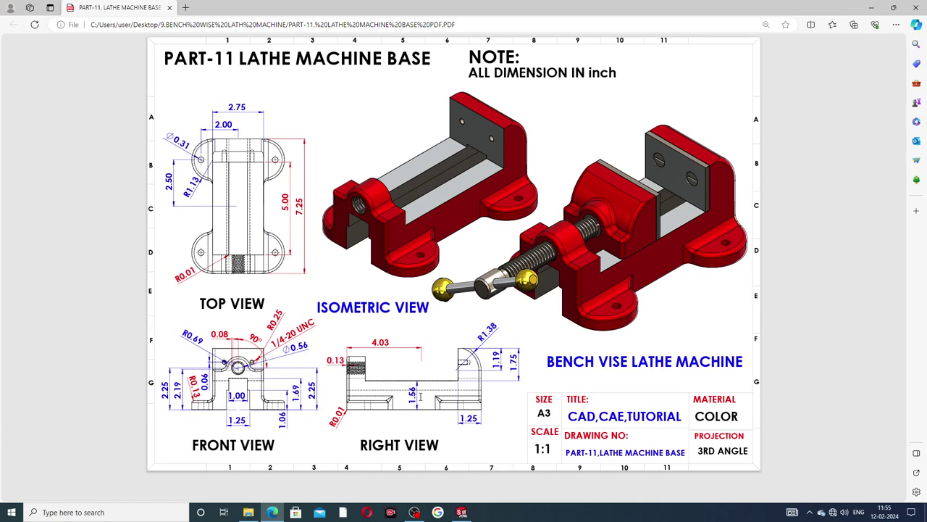
Step: Switch to Part2, glance at the PDF drawing again, then hide Edge to return to Part2
{"action": "key", "text": "alt+Tab"}
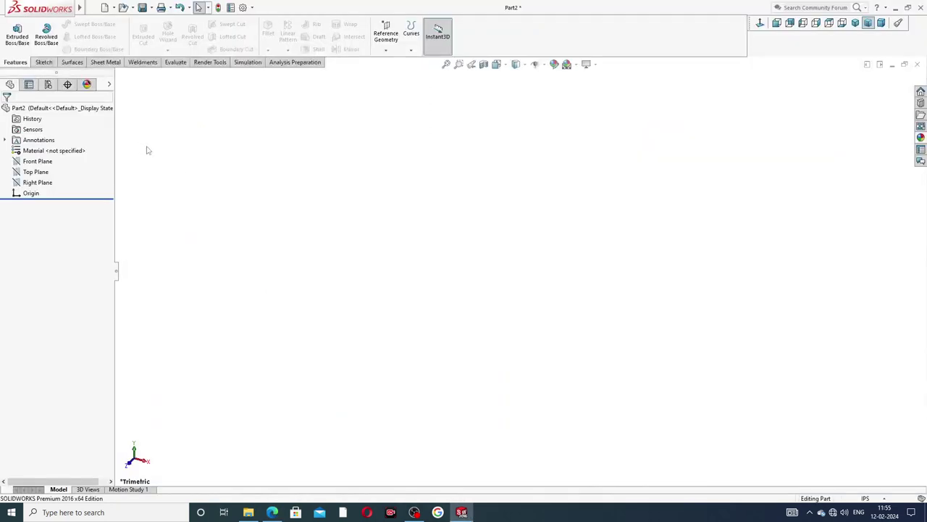
{"action": "left_click", "coordinate": [273, 513]}
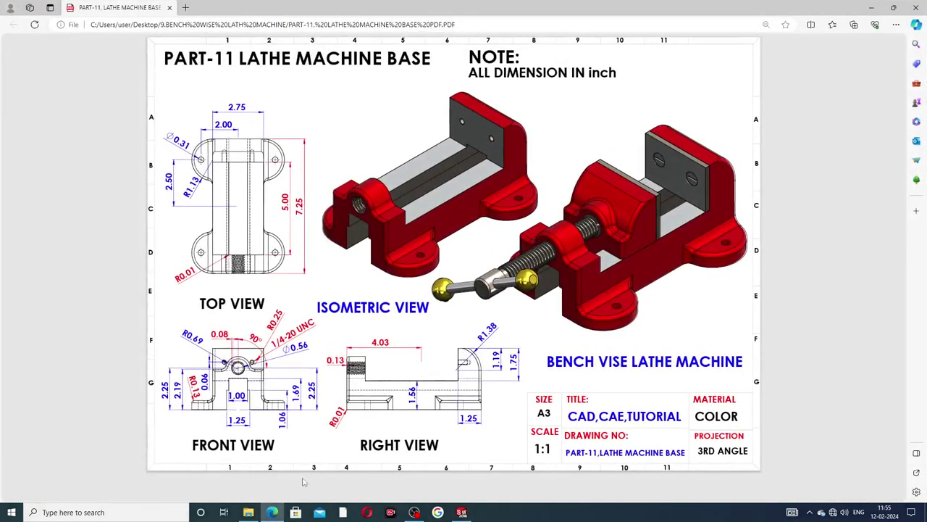
{"action": "left_click", "coordinate": [272, 511]}
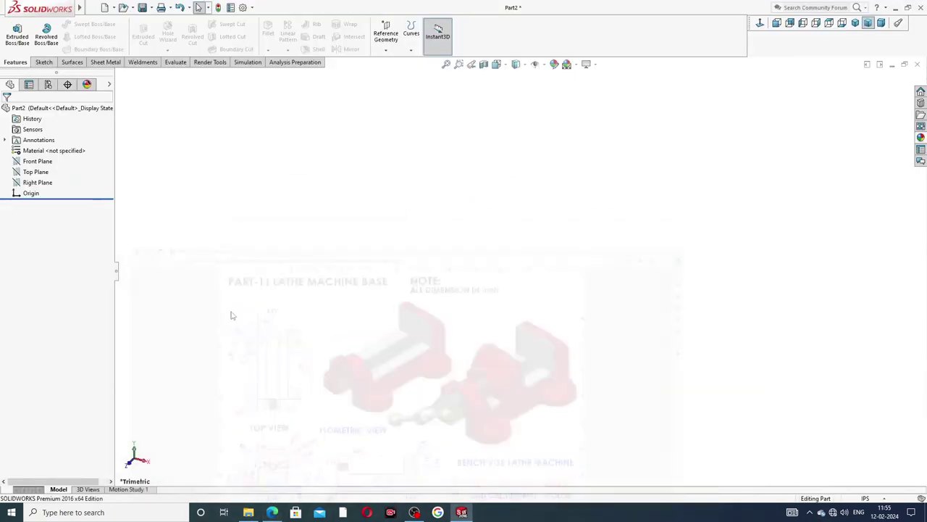
Step: Draw a corner rectangle in a new sketch on the Front Plane
{"action": "left_click", "coordinate": [38, 161]}
{"action": "left_click", "coordinate": [60, 152]}
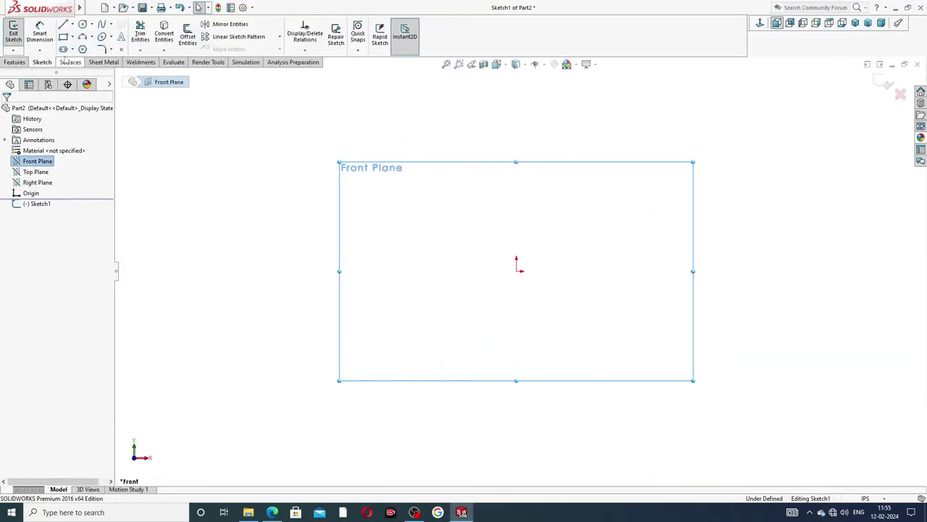
{"action": "left_click", "coordinate": [72, 36]}
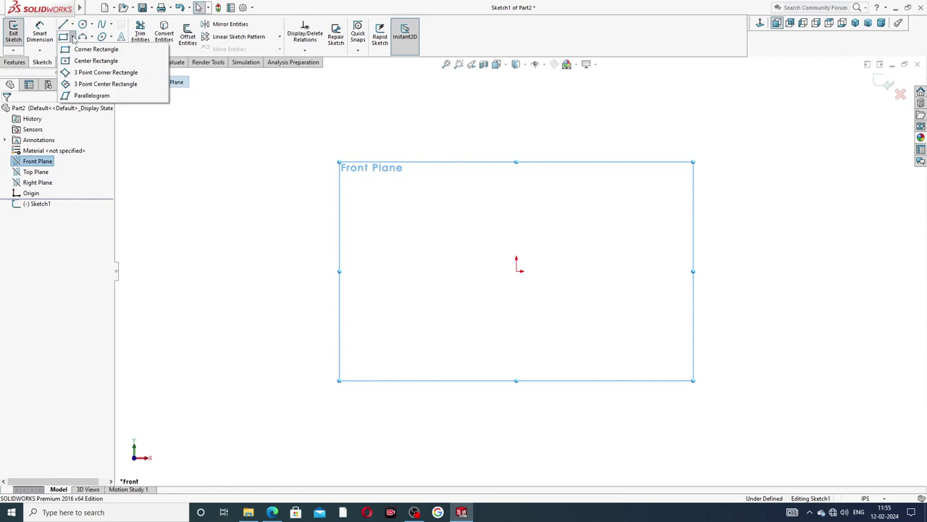
{"action": "left_click", "coordinate": [90, 50]}
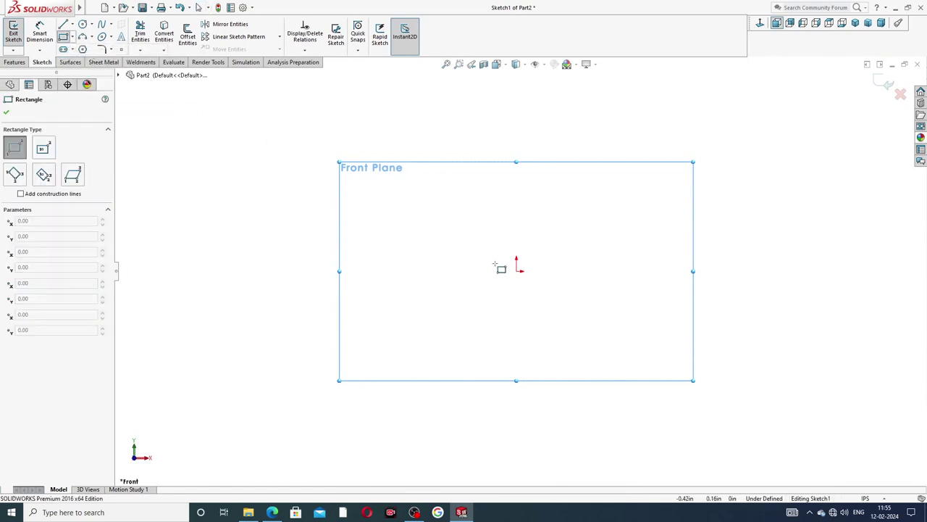
{"action": "left_click", "coordinate": [431, 270]}
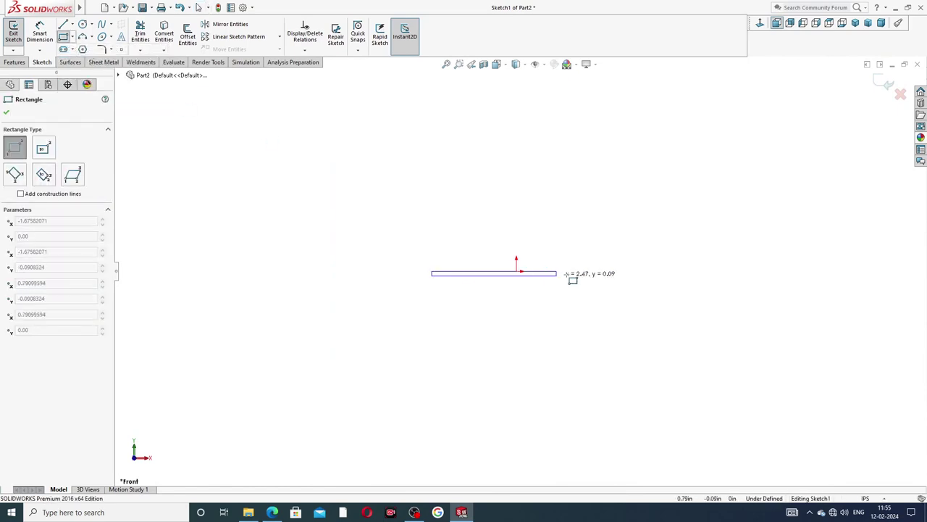
{"action": "left_click", "coordinate": [636, 172]}
{"action": "right_click", "coordinate": [693, 166]}
{"action": "left_click", "coordinate": [708, 173]}
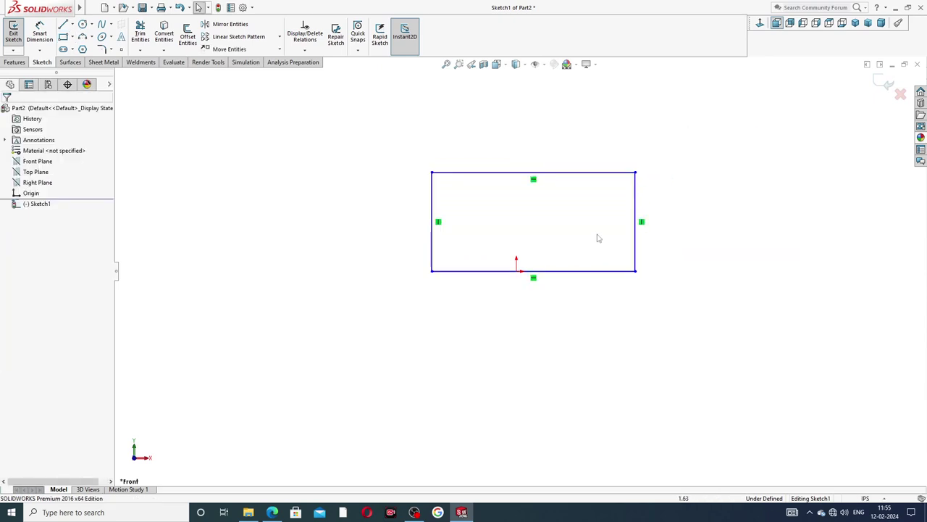
Step: Make the origin the midpoint of the rectangle's bottom edge
{"action": "left_click", "coordinate": [517, 272]}
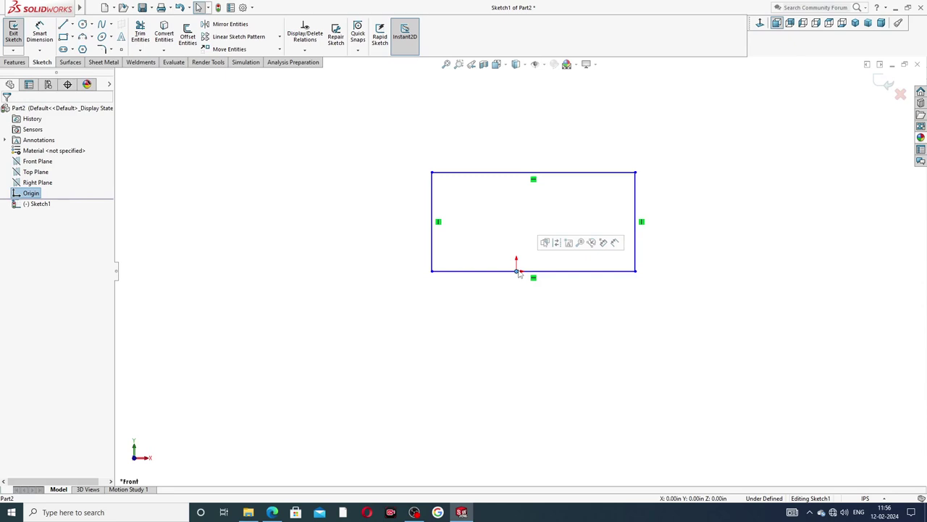
{"action": "left_click", "coordinate": [554, 272], "text": "ctrl"}
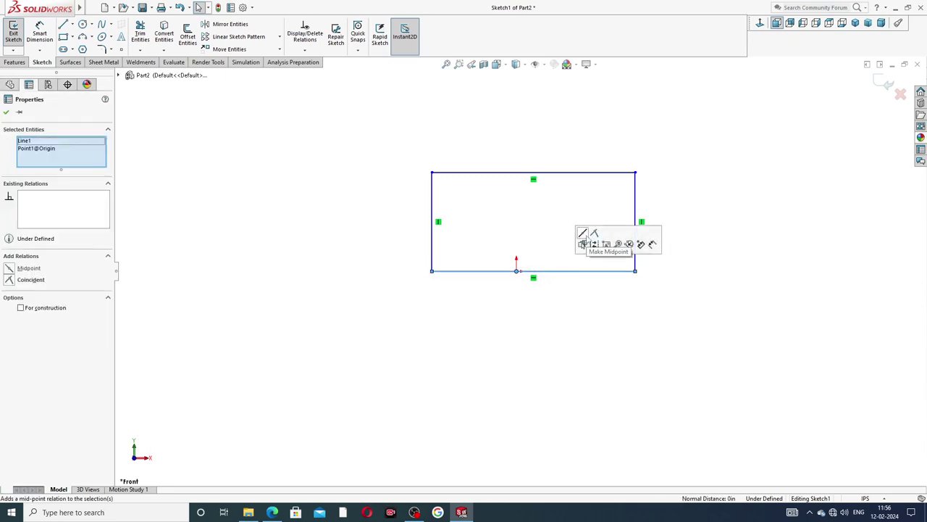
{"action": "left_click", "coordinate": [583, 244]}
{"action": "left_click", "coordinate": [617, 215]}
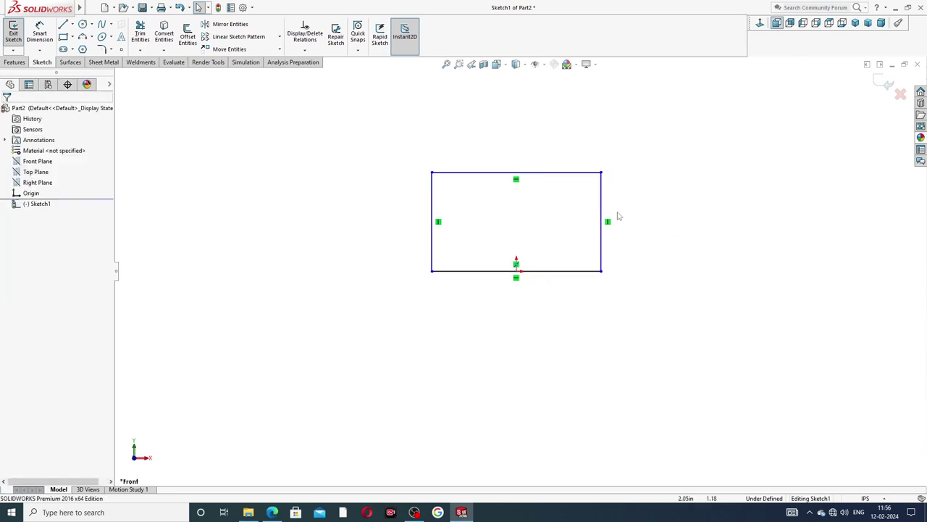
Step: Dimension the top edge to 2.75 and the right edge's height, mistakenly entered as 156
{"action": "left_click", "coordinate": [39, 33]}
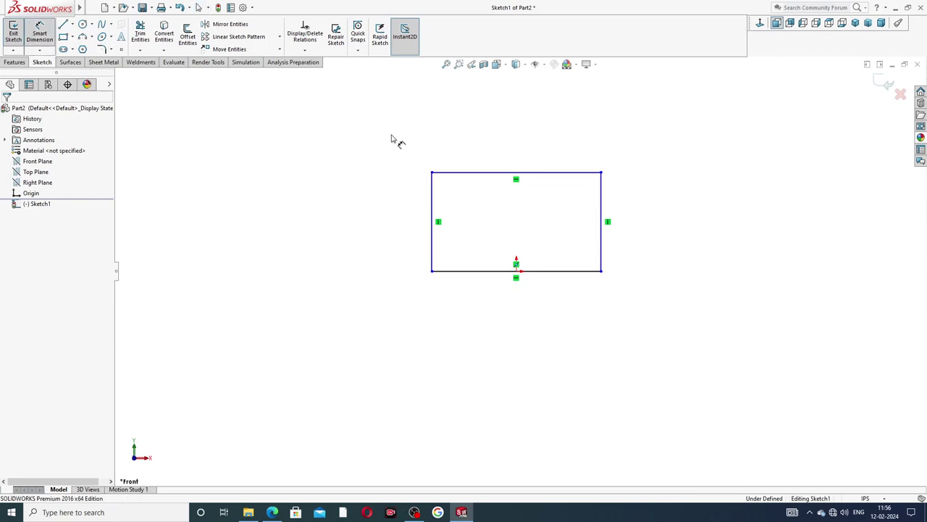
{"action": "left_click", "coordinate": [485, 178]}
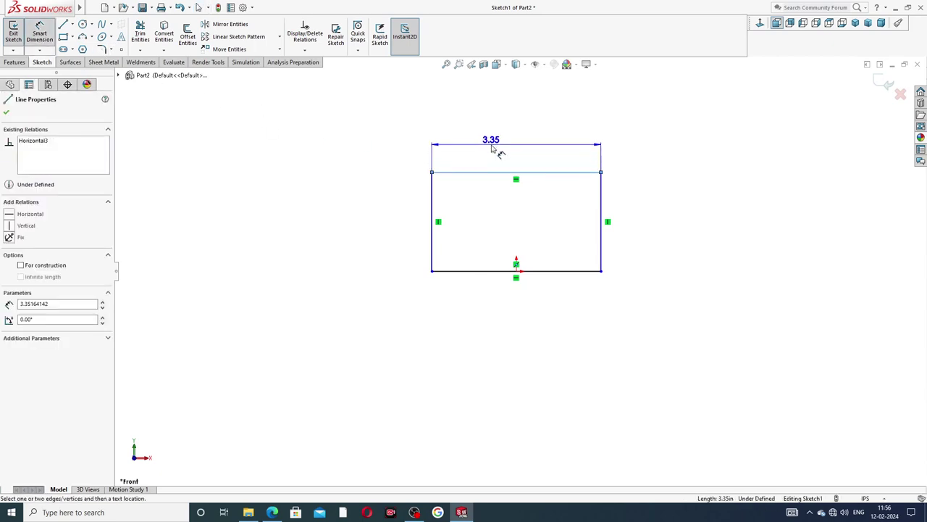
{"action": "left_click", "coordinate": [492, 150]}
{"action": "type", "text": "2"}
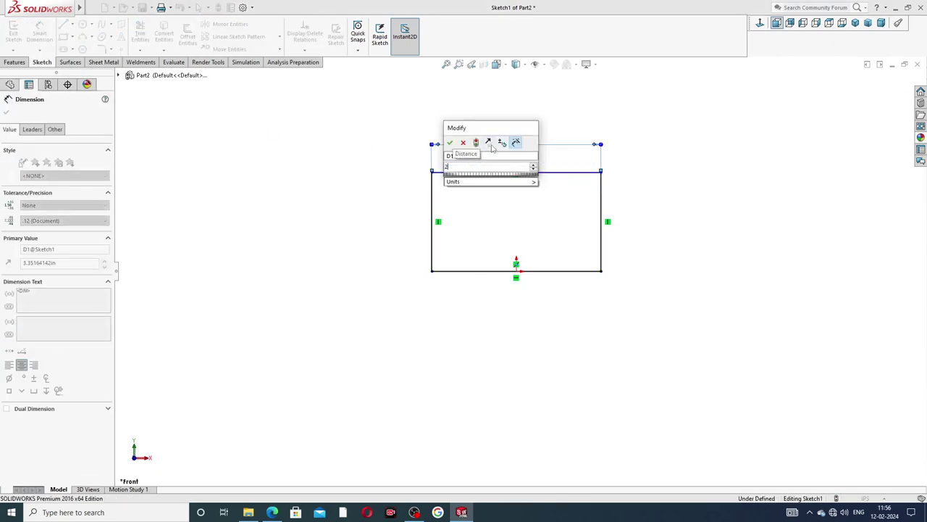
{"action": "type", "text": ".75"}
{"action": "key", "text": "Return"}
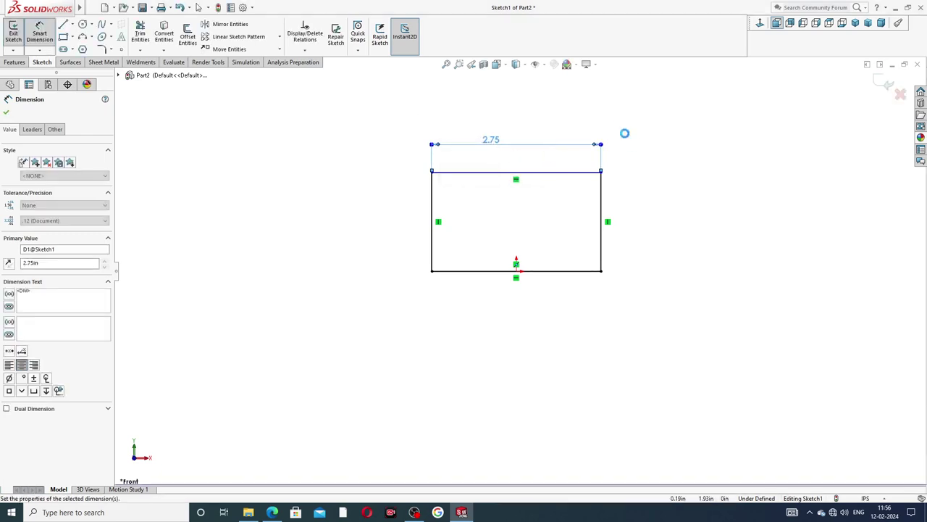
{"action": "left_click", "coordinate": [602, 196]}
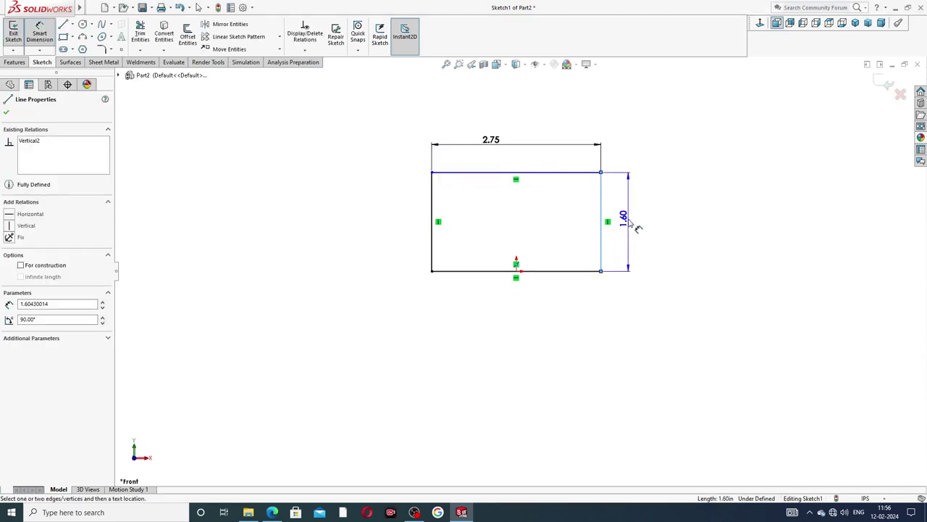
{"action": "left_click", "coordinate": [629, 223]}
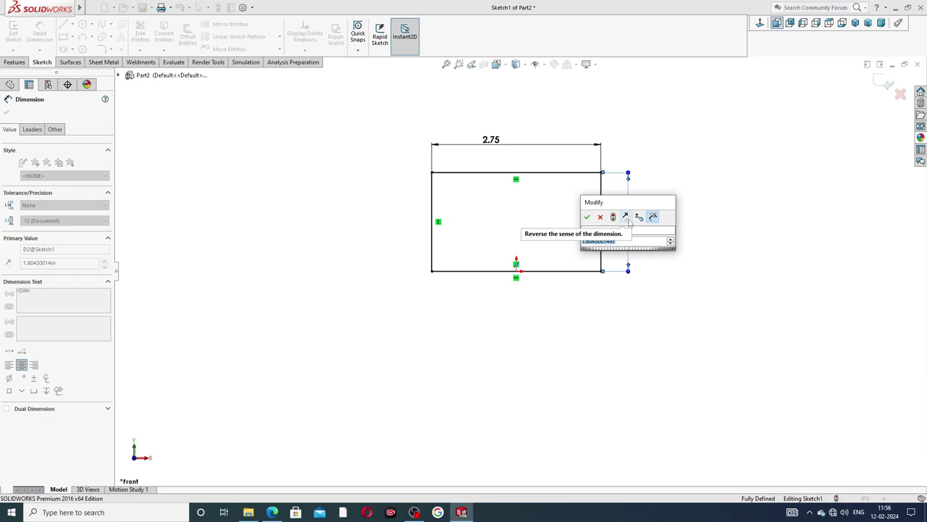
{"action": "type", "text": "156"}
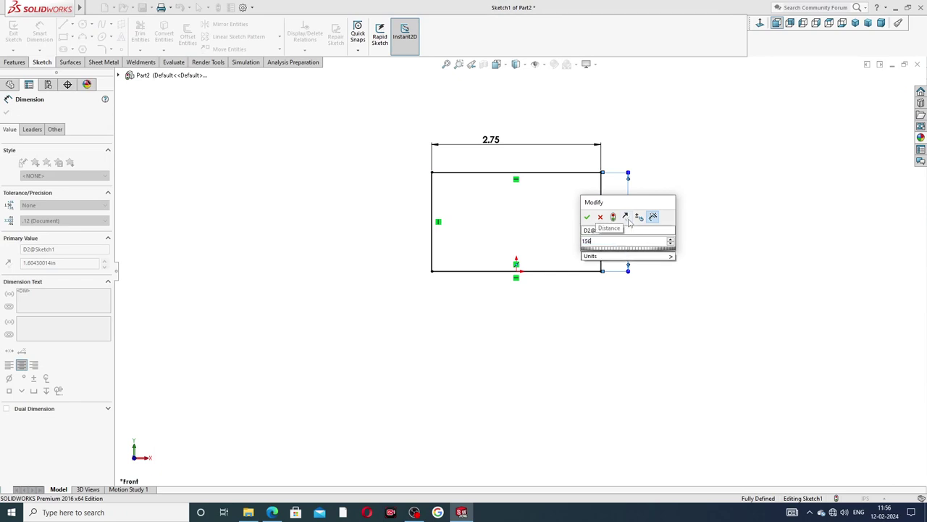
{"action": "key", "text": "Return"}
Step: Correct the height dimension from 156.00 to 1.56
{"action": "key", "text": "z"}
{"action": "key", "text": "z"}
{"action": "key", "text": "z"}
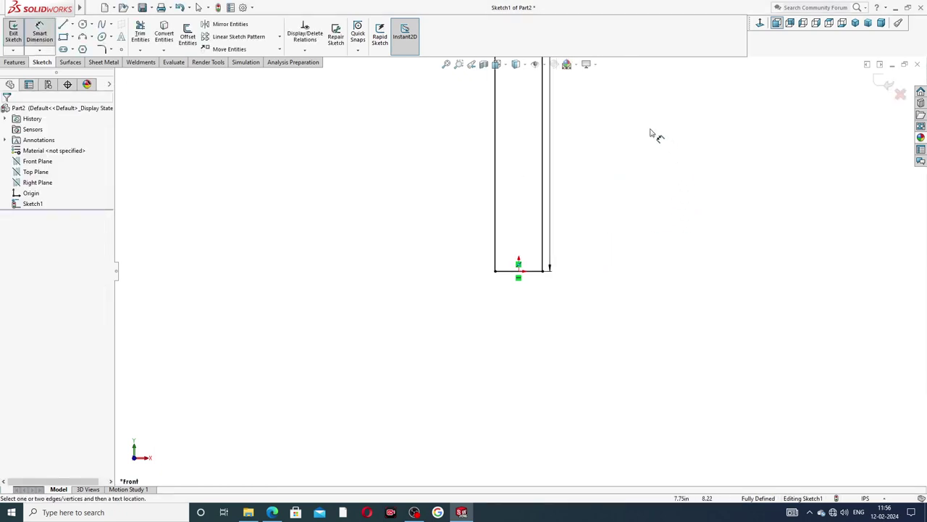
{"action": "key", "text": "z"}
{"action": "key", "text": "z"}
{"action": "key", "text": "z"}
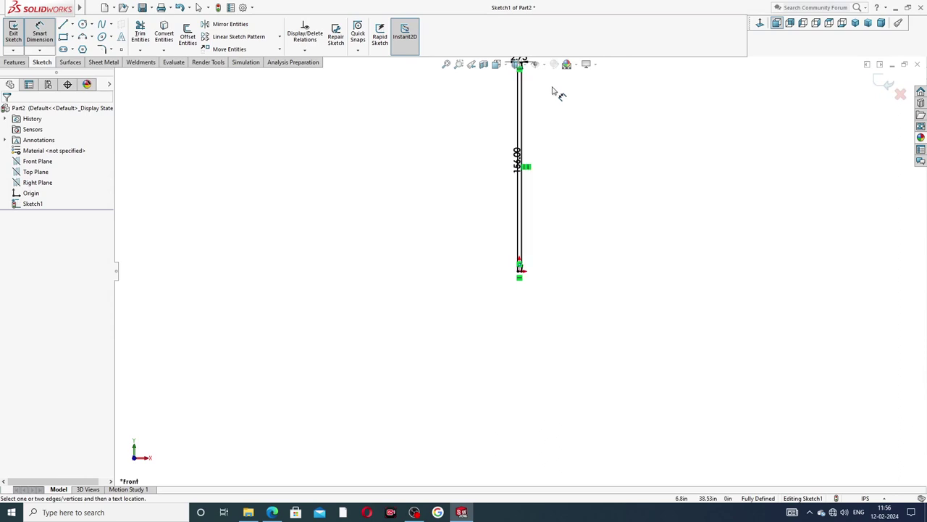
{"action": "scroll", "coordinate": [529, 129], "scroll_direction": "down", "scroll_amount": 2}
{"action": "left_click_drag", "start_coordinate": [521, 194], "coordinate": [551, 201]}
{"action": "double_click", "coordinate": [543, 194]}
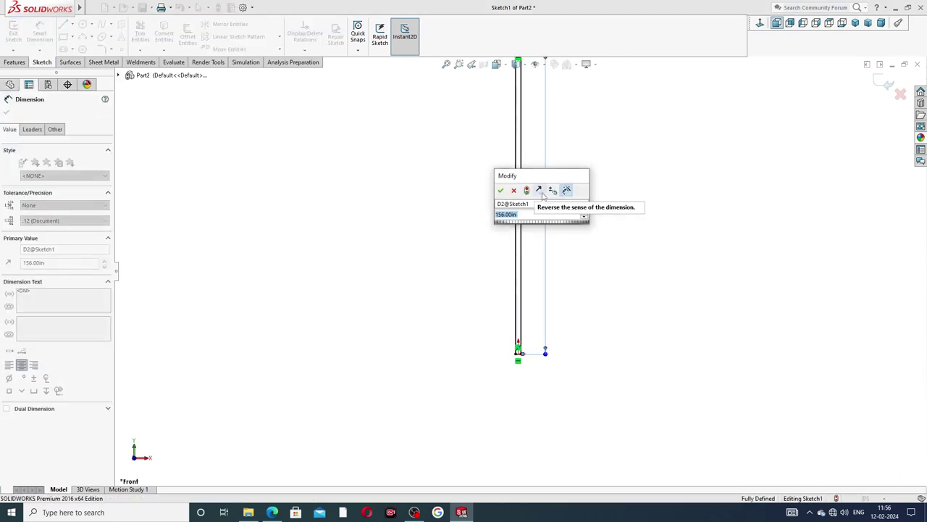
{"action": "type", "text": "1."}
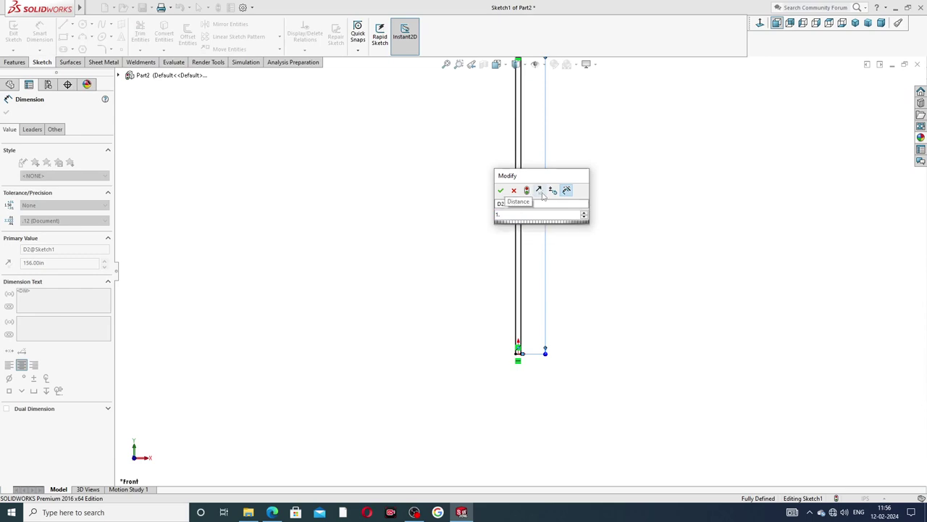
{"action": "type", "text": "56"}
{"action": "key", "text": "Return"}
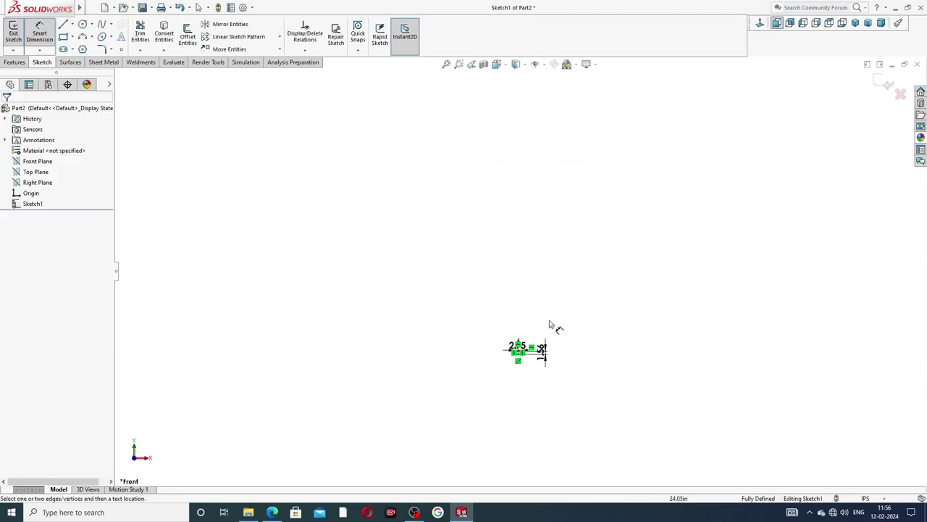
Step: Reposition the 2.75 and 1.56 dimensions neatly beside the rectangle and exit dimensioning
{"action": "scroll", "coordinate": [534, 362], "scroll_direction": "down", "scroll_amount": 5}
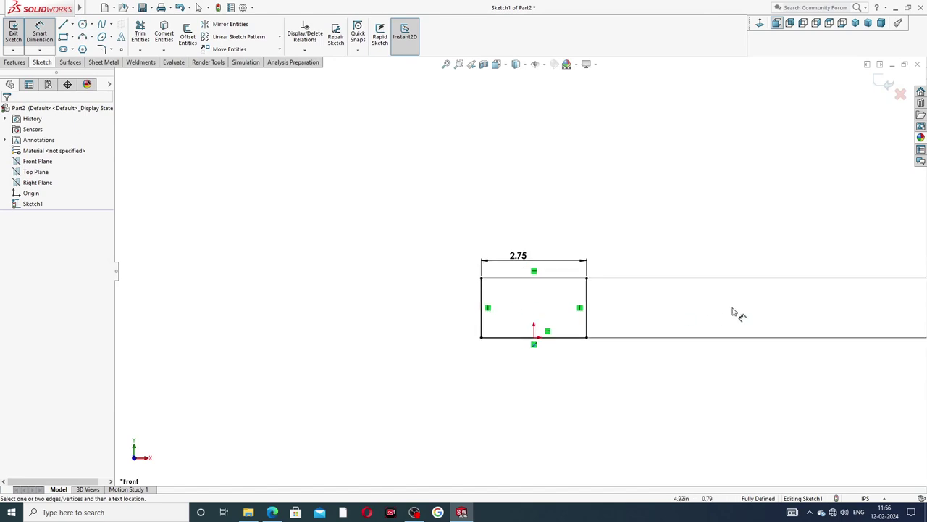
{"action": "scroll", "coordinate": [731, 311], "scroll_direction": "up", "scroll_amount": 3}
{"action": "mouse_move", "coordinate": [789, 294]}
{"action": "left_mouse_down"}
{"action": "mouse_move", "coordinate": [558, 290]}
{"action": "mouse_move", "coordinate": [574, 298]}
{"action": "left_mouse_up"}
{"action": "left_click", "coordinate": [541, 290]}
{"action": "scroll", "coordinate": [540, 279], "scroll_direction": "down", "scroll_amount": 5}
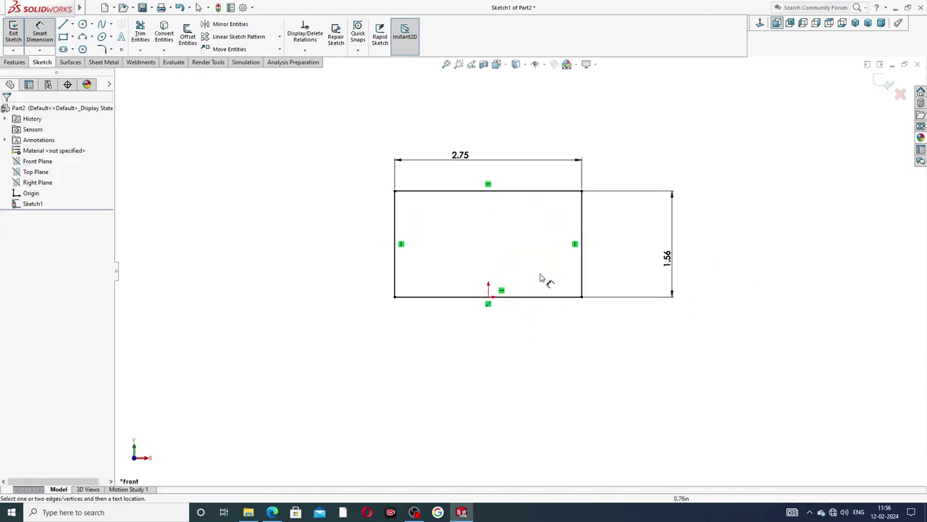
{"action": "left_click_drag", "start_coordinate": [464, 160], "coordinate": [497, 171]}
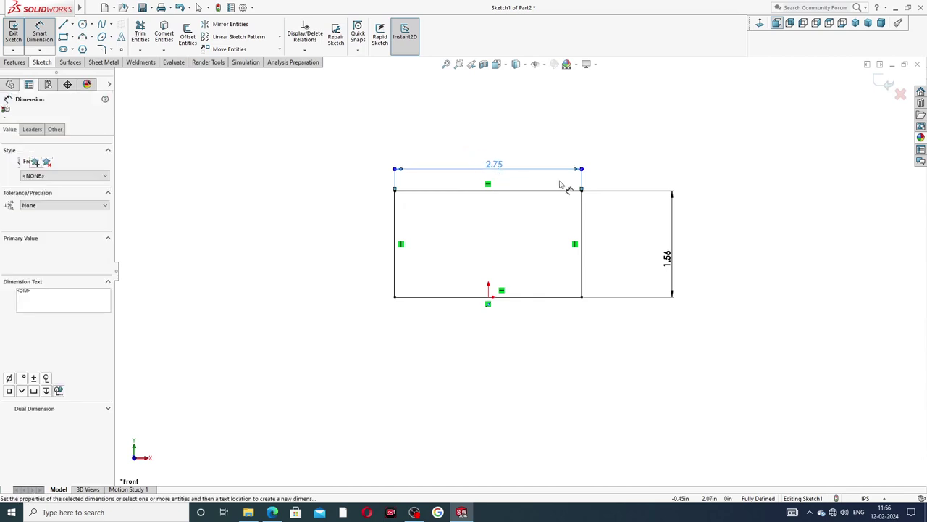
{"action": "left_click", "coordinate": [648, 201]}
{"action": "left_click_drag", "start_coordinate": [676, 265], "coordinate": [620, 250]}
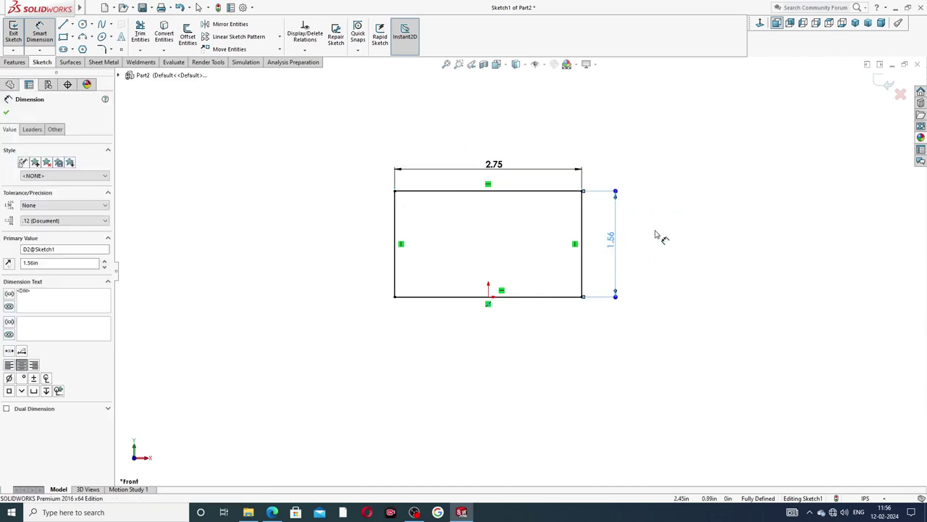
{"action": "left_click", "coordinate": [655, 234]}
{"action": "scroll", "coordinate": [514, 240], "scroll_direction": "down", "scroll_amount": 3}
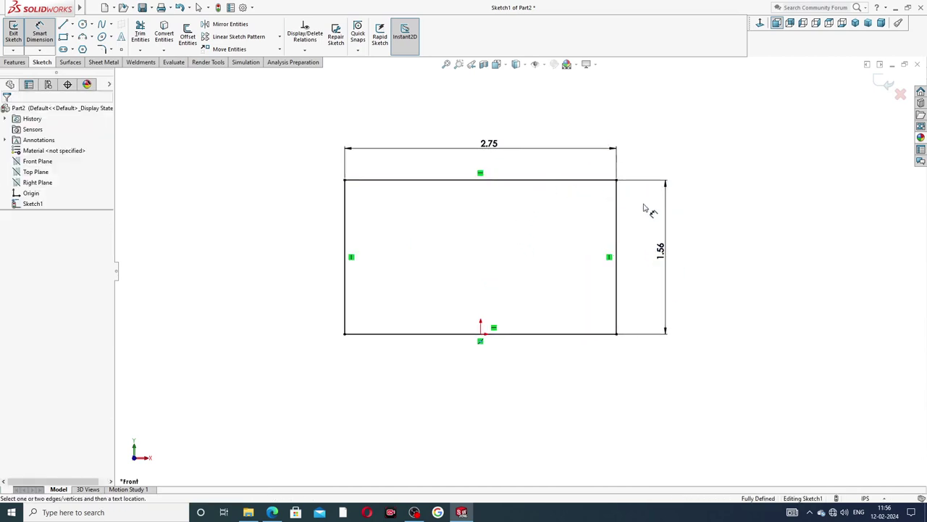
{"action": "right_click", "coordinate": [678, 154]}
{"action": "left_click", "coordinate": [700, 143]}
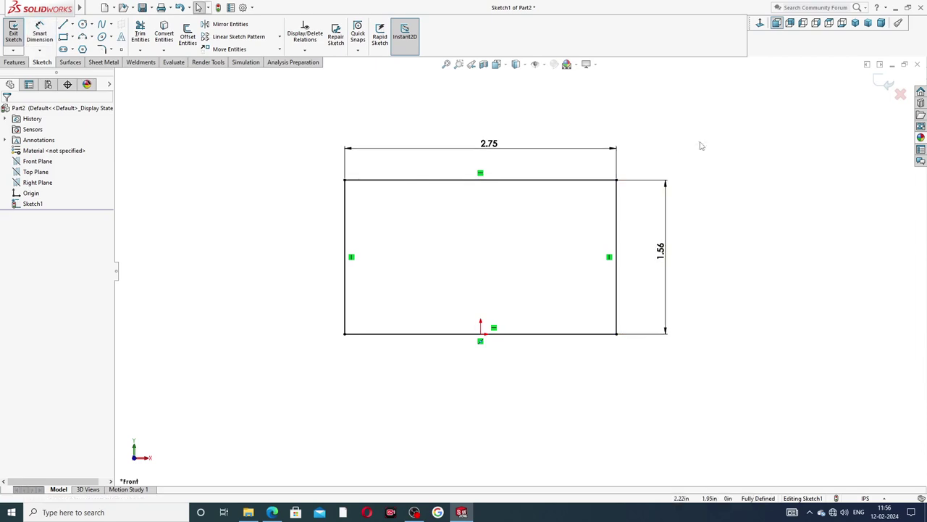
Step: Extrude the rectangle Mid Plane to 7.25 in, checking the drawing before confirming
{"action": "left_click", "coordinate": [15, 62]}
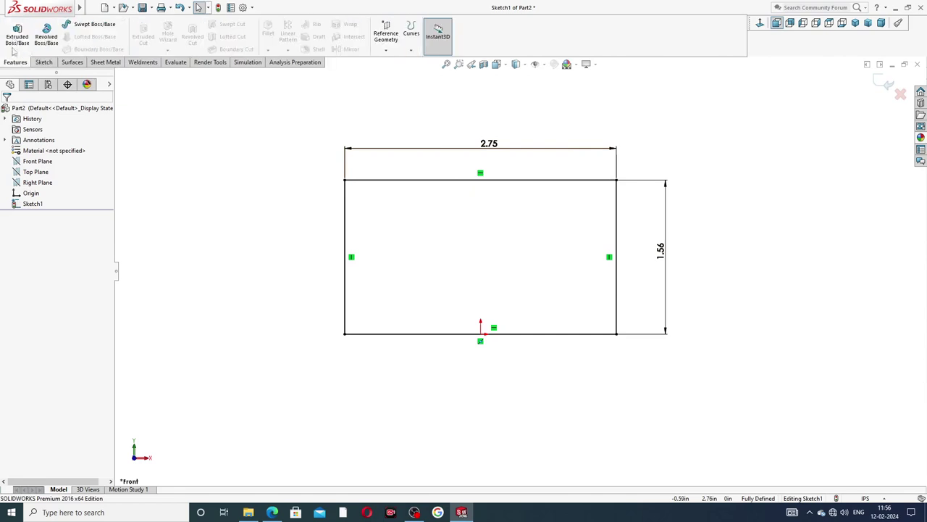
{"action": "left_click", "coordinate": [17, 32]}
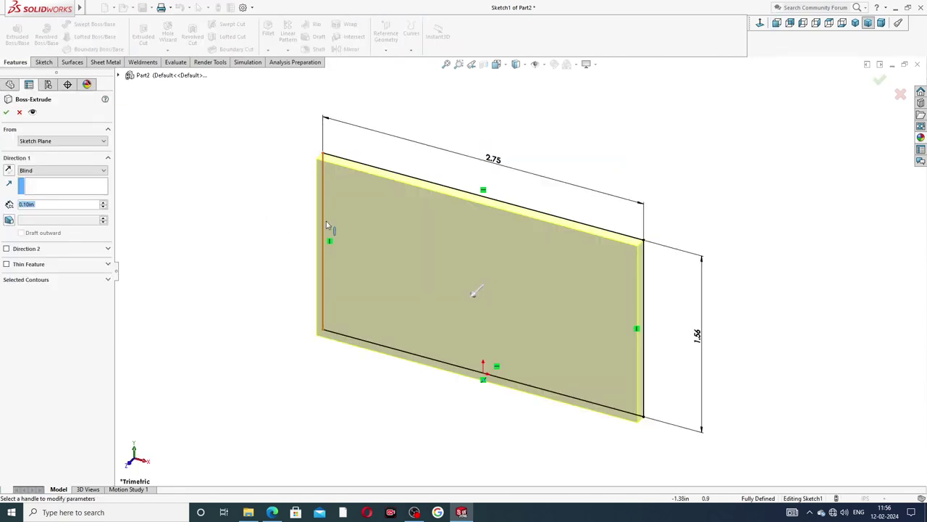
{"action": "left_click", "coordinate": [63, 171]}
{"action": "left_click", "coordinate": [63, 211]}
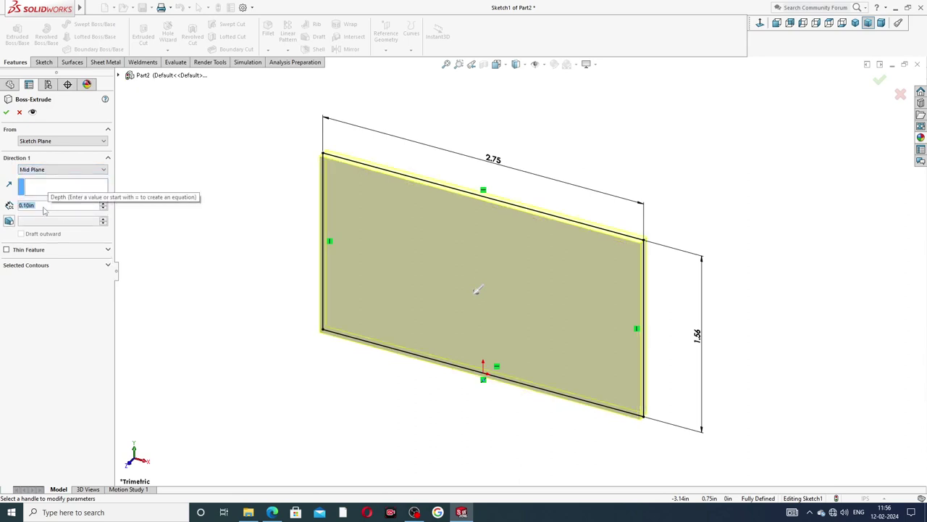
{"action": "type", "text": "7.25"}
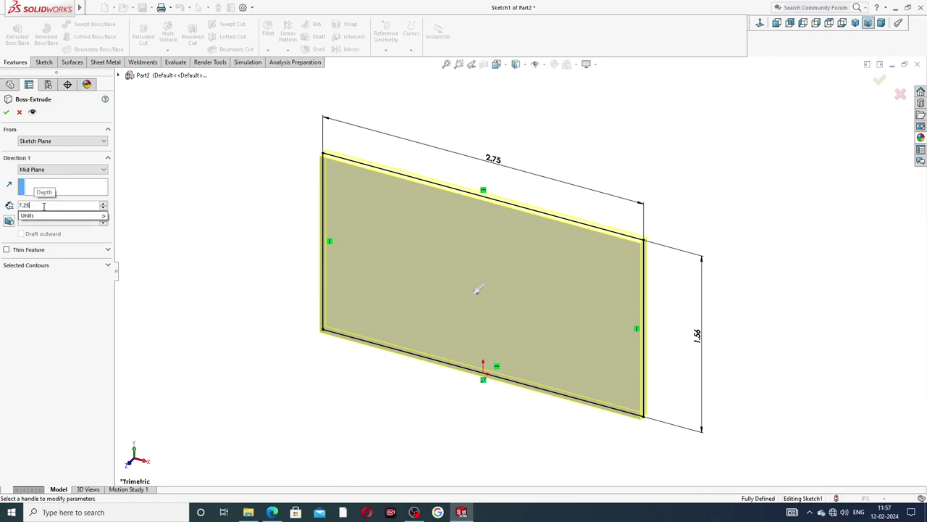
{"action": "key", "text": "Return"}
{"action": "scroll", "coordinate": [527, 202], "scroll_direction": "up", "scroll_amount": 4}
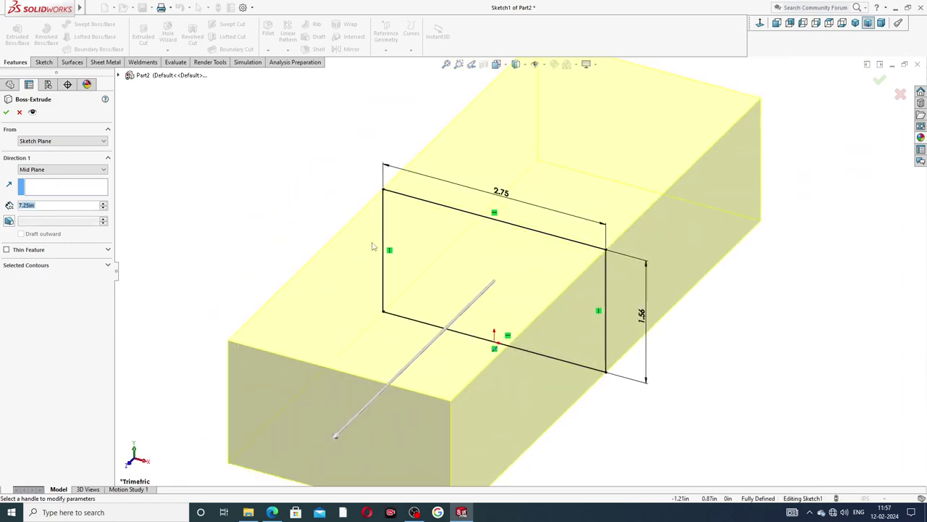
{"action": "middle_click_drag", "start_coordinate": [527, 203], "coordinate": [494, 204]}
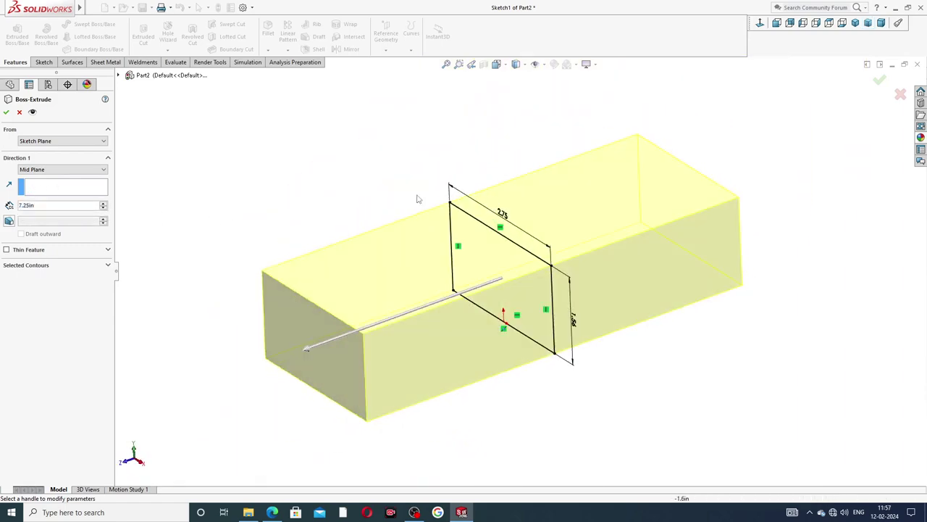
{"action": "left_click", "coordinate": [272, 512]}
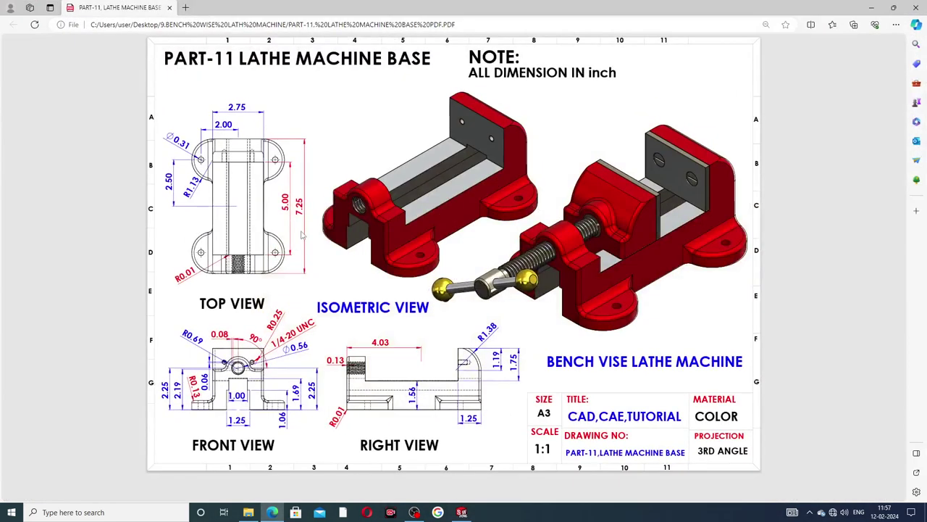
{"action": "left_click", "coordinate": [272, 512]}
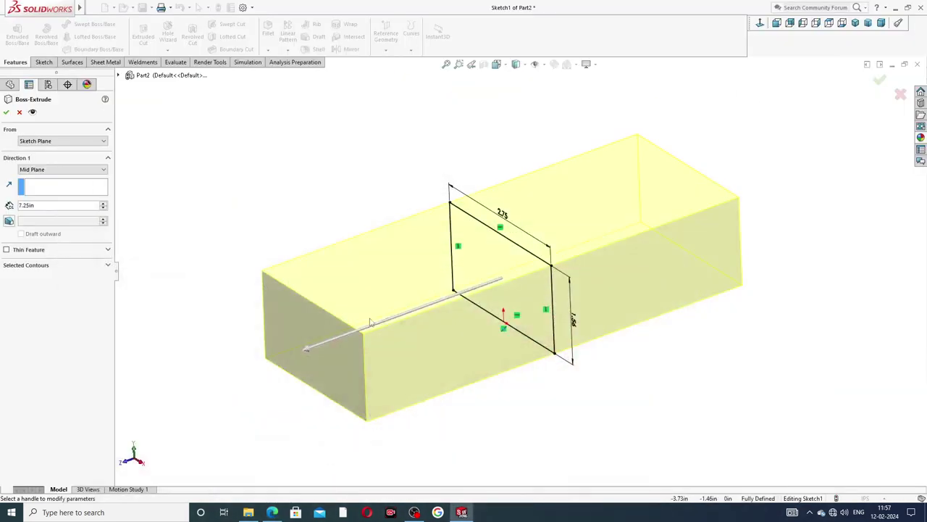
{"action": "left_click", "coordinate": [6, 112]}
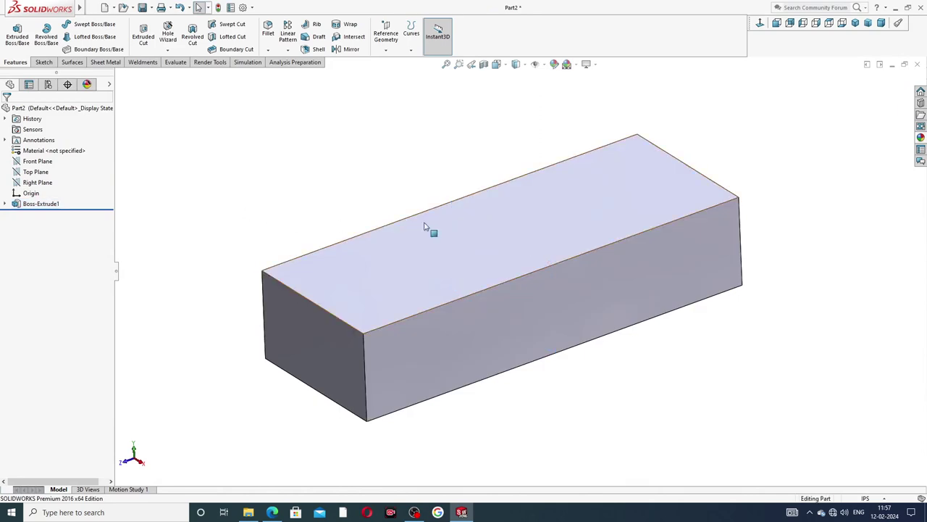
Step: Apply the polished nickel appearance to the block, then bring up the PDF drawing
{"action": "middle_click_drag", "start_coordinate": [505, 260], "coordinate": [766, 164]}
{"action": "scroll", "coordinate": [538, 231], "scroll_direction": "up", "scroll_amount": 2}
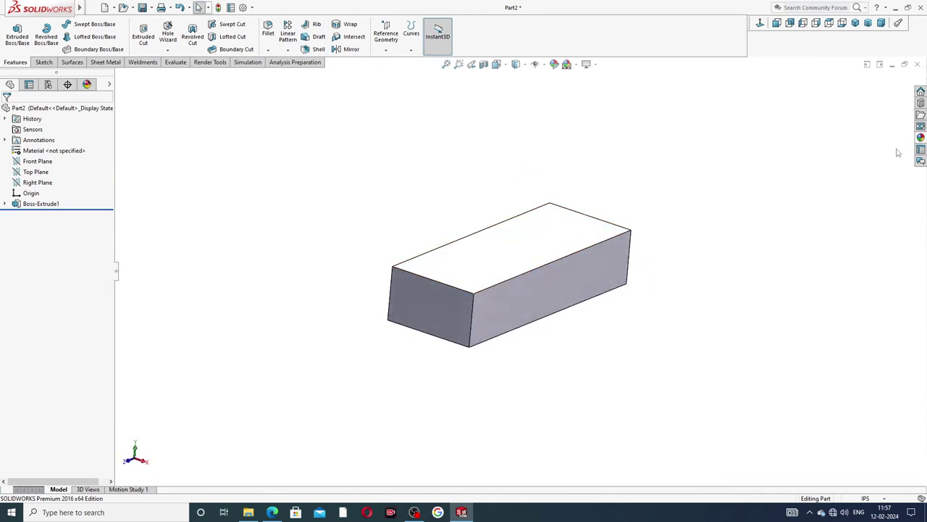
{"action": "left_click", "coordinate": [921, 137]}
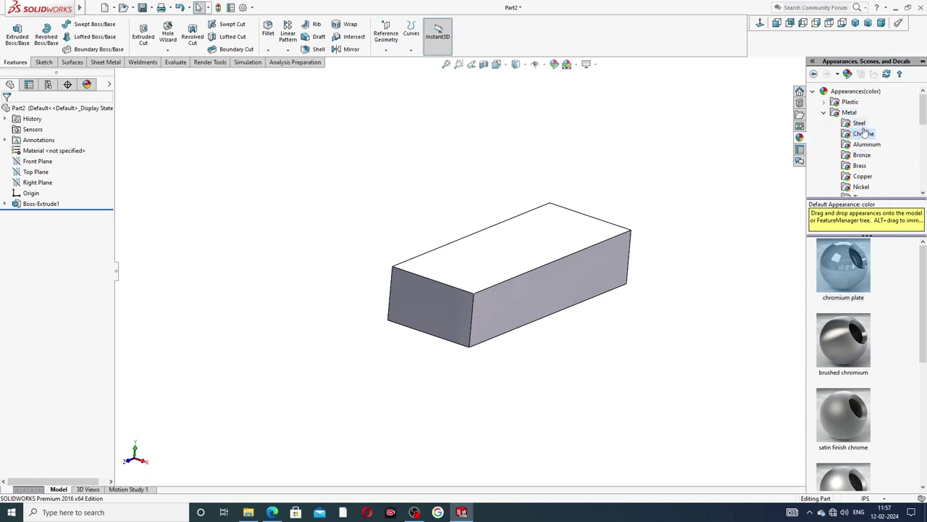
{"action": "left_click", "coordinate": [862, 187]}
{"action": "double_click", "coordinate": [849, 266]}
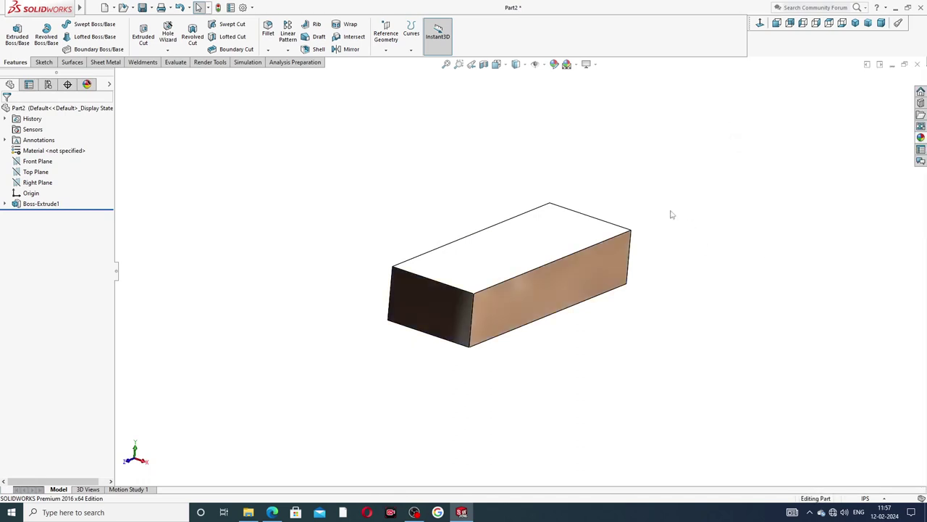
{"action": "scroll", "coordinate": [441, 266], "scroll_direction": "up", "scroll_amount": 3}
{"action": "mouse_move", "coordinate": [586, 253]}
{"action": "middle_mouse_down"}
{"action": "mouse_move", "coordinate": [551, 235]}
{"action": "mouse_move", "coordinate": [557, 245]}
{"action": "middle_mouse_up"}
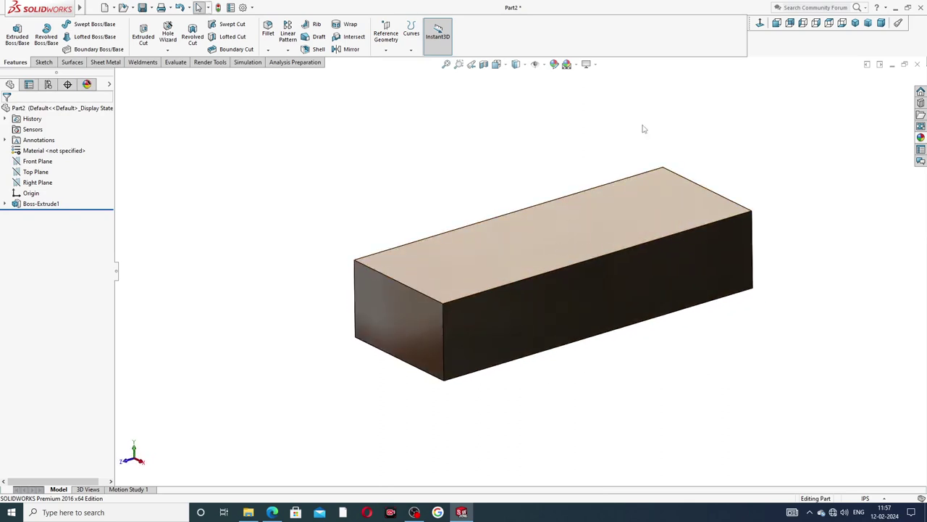
{"action": "left_click", "coordinate": [271, 512]}
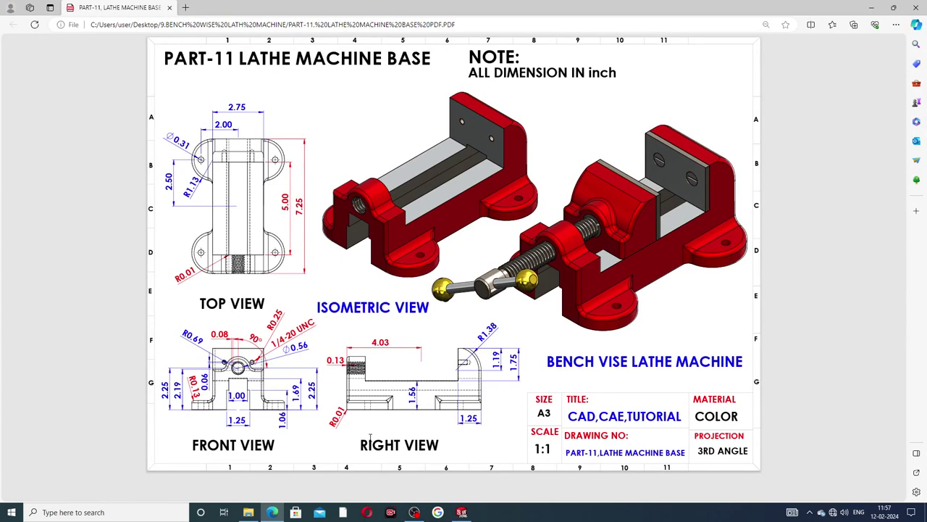
Step: Open a new sketch on the block's long face and view it Normal To
{"action": "left_click", "coordinate": [470, 512]}
{"action": "middle_click_drag", "start_coordinate": [490, 425], "coordinate": [627, 327]}
{"action": "left_click", "coordinate": [563, 275]}
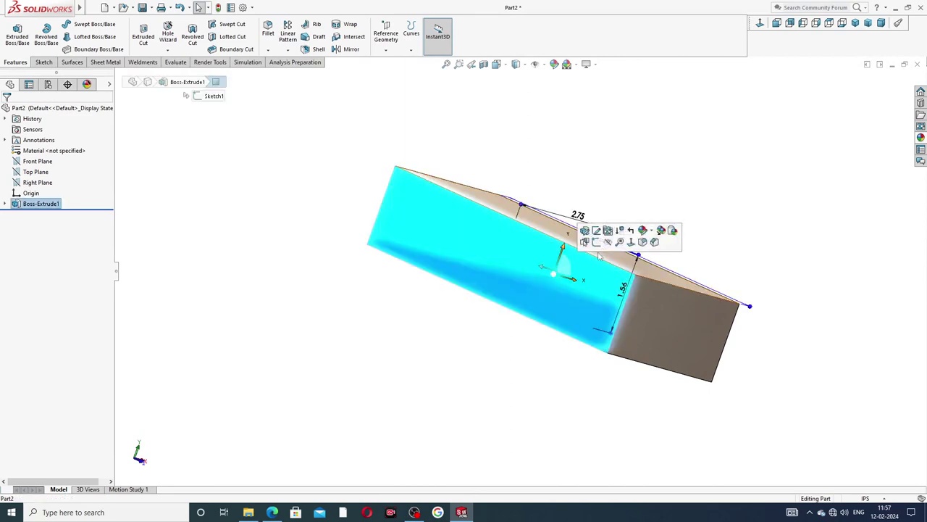
{"action": "left_click", "coordinate": [595, 242]}
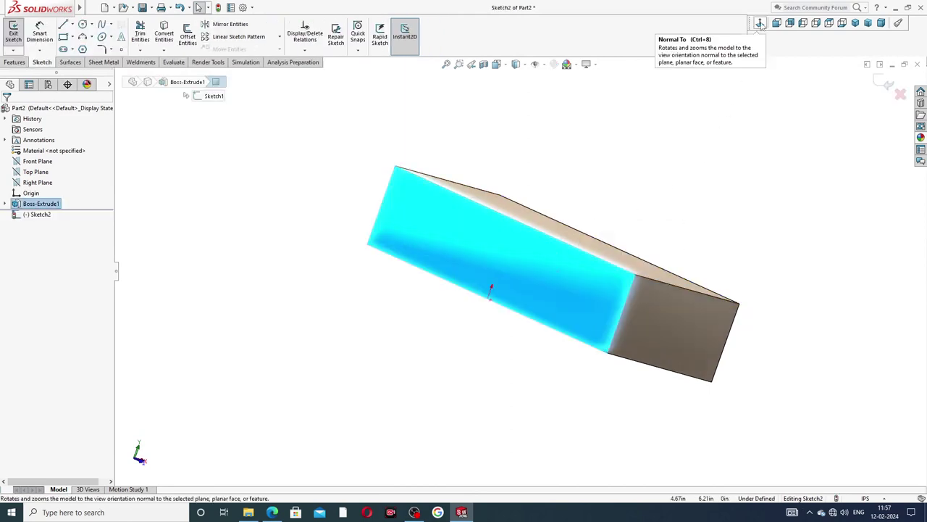
{"action": "left_click", "coordinate": [760, 23]}
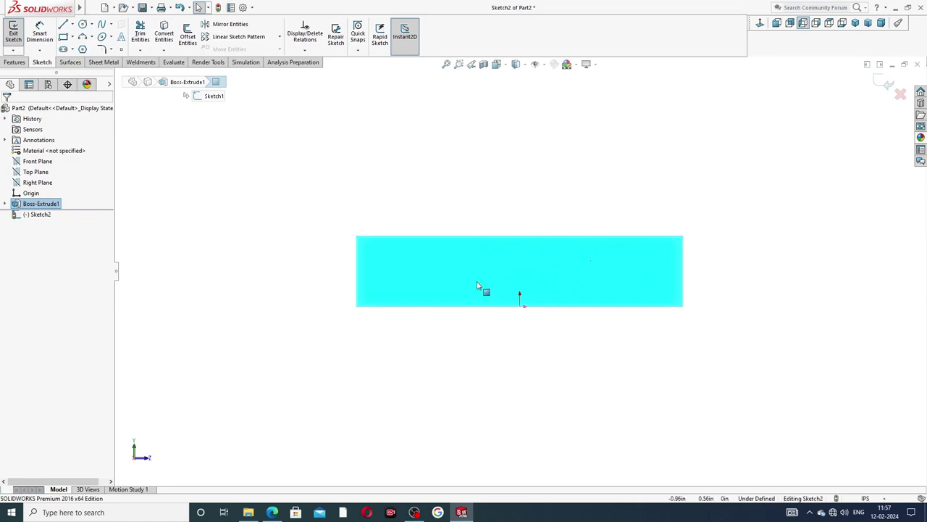
{"action": "scroll", "coordinate": [480, 239], "scroll_direction": "down", "scroll_amount": 1}
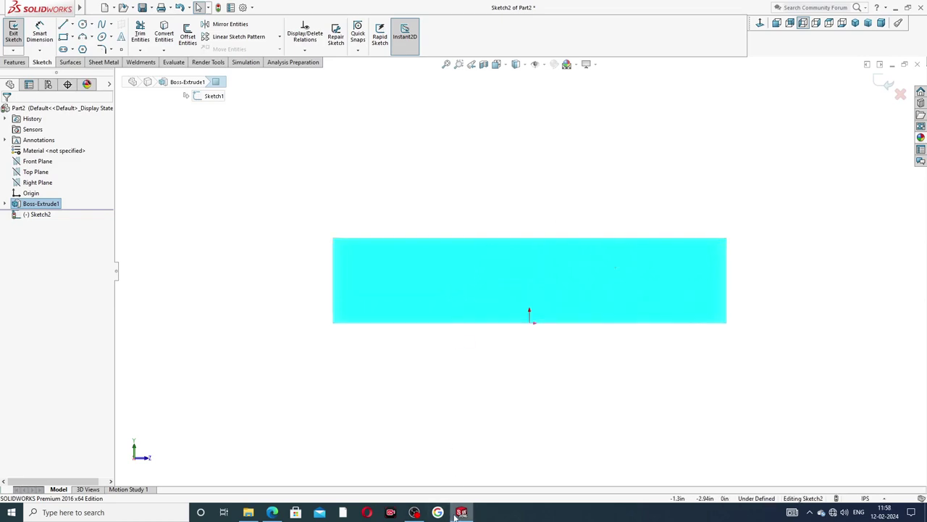
Step: Recheck the PDF drawing and return to the new sketch in SOLIDWORKS
{"action": "left_click", "coordinate": [272, 512]}
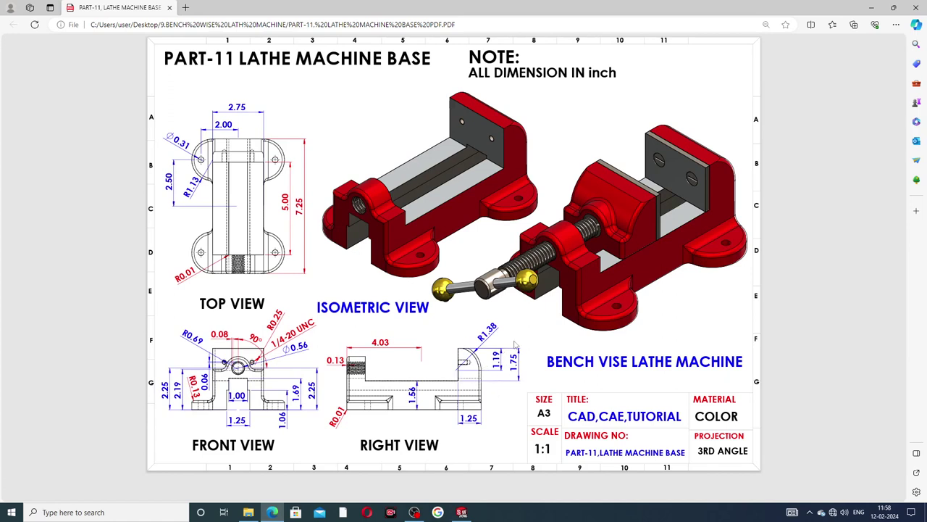
{"action": "left_click", "coordinate": [461, 512]}
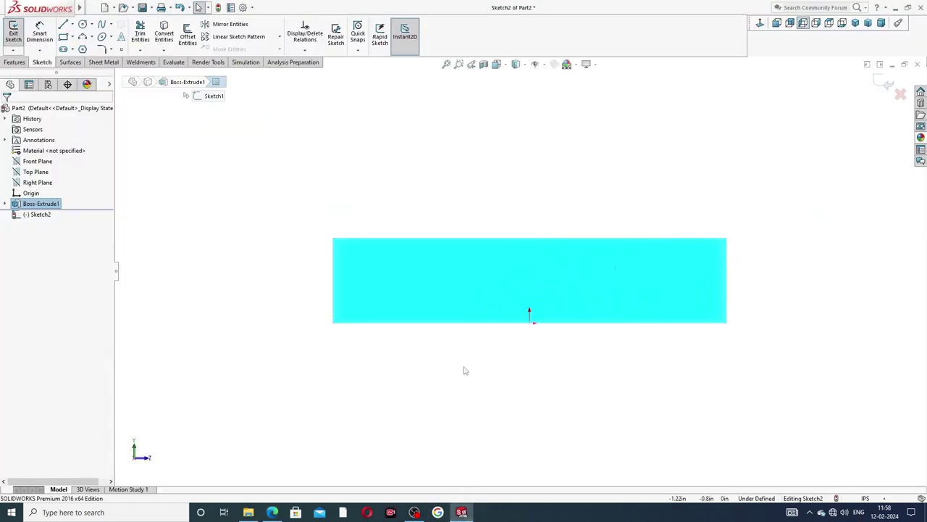
{"action": "left_click", "coordinate": [42, 32]}
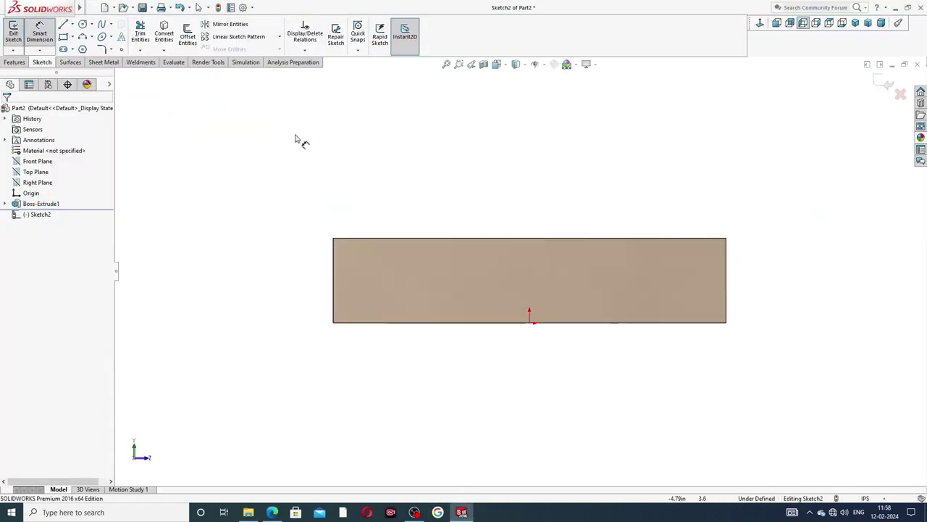
{"action": "scroll", "coordinate": [415, 206], "scroll_direction": "down", "scroll_amount": 2}
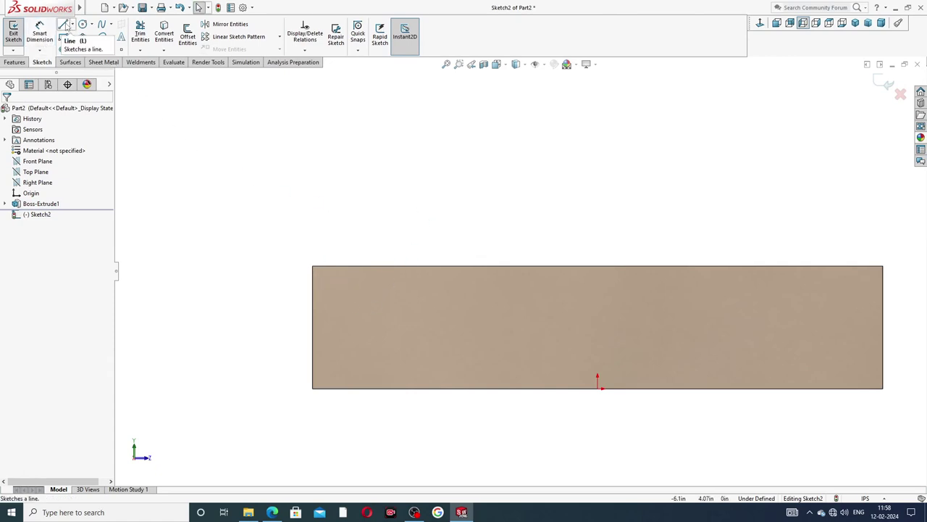
Step: Draw the ear outline of lines and a tangent arc from the block's top-left corner
{"action": "left_click", "coordinate": [63, 24]}
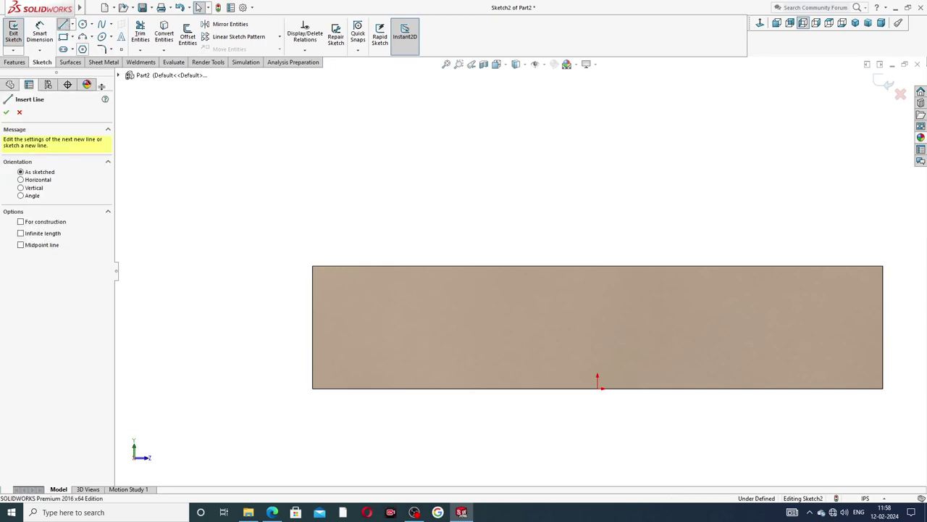
{"action": "left_click", "coordinate": [312, 267]}
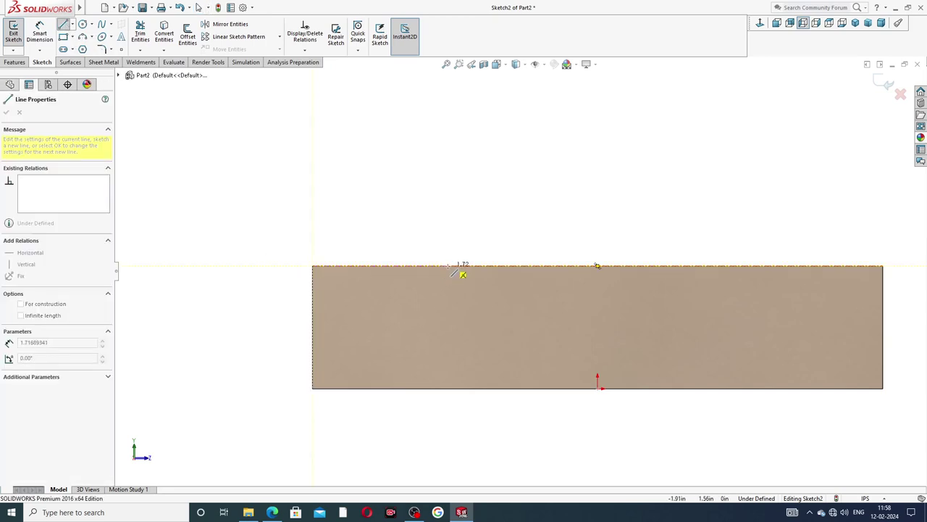
{"action": "left_click", "coordinate": [448, 267]}
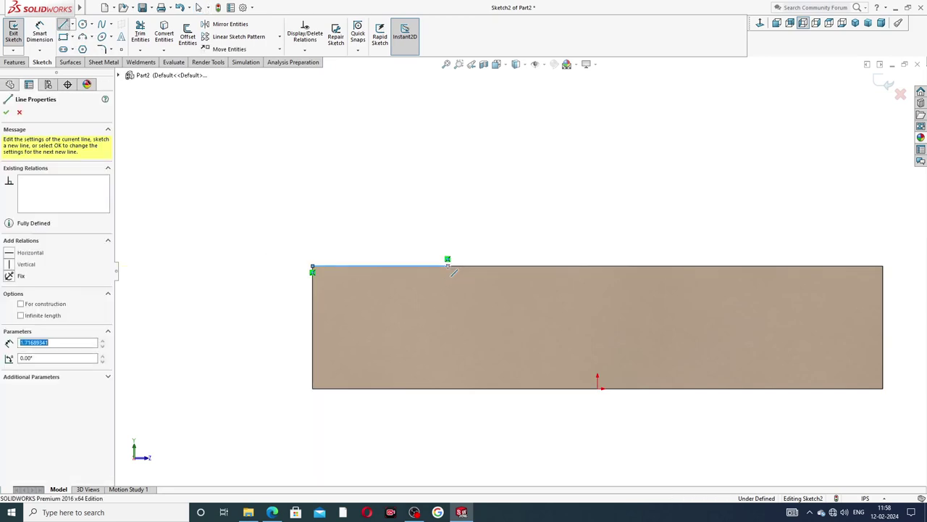
{"action": "left_click", "coordinate": [447, 109]}
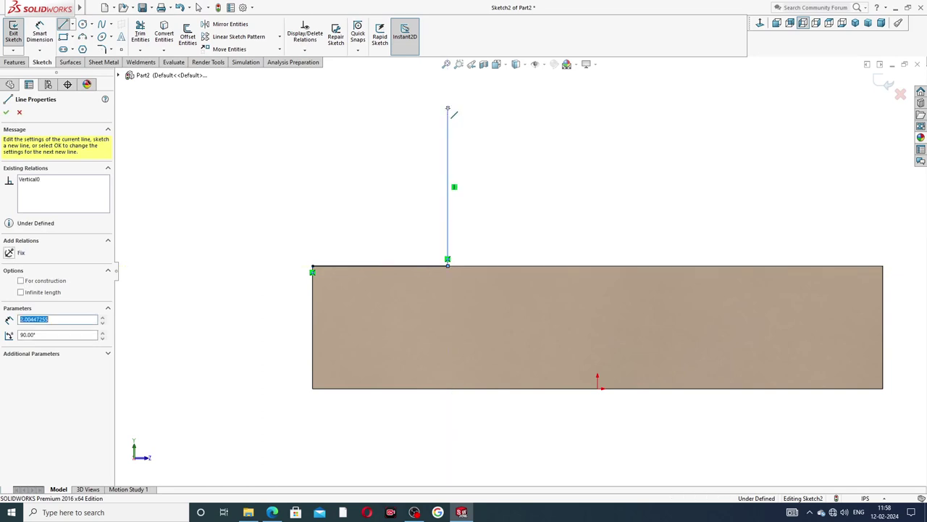
{"action": "left_click", "coordinate": [391, 108]}
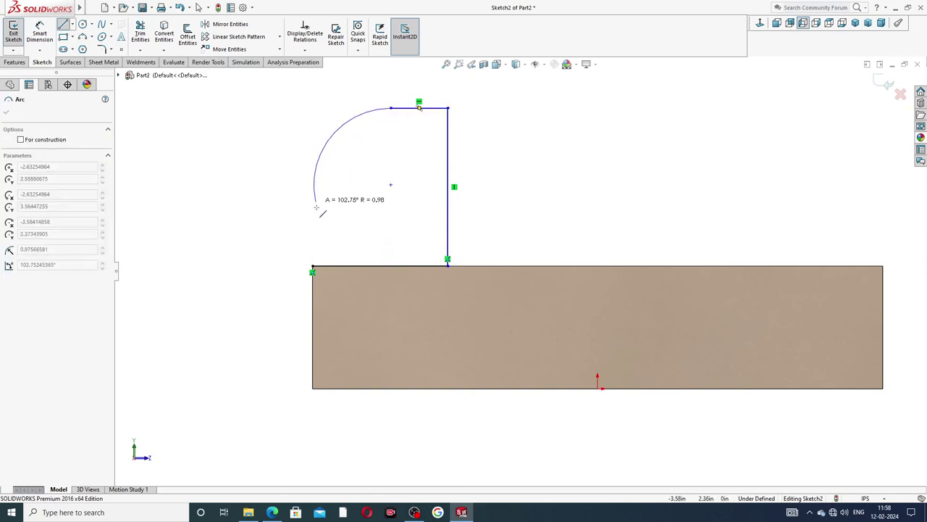
{"action": "left_click", "coordinate": [312, 213]}
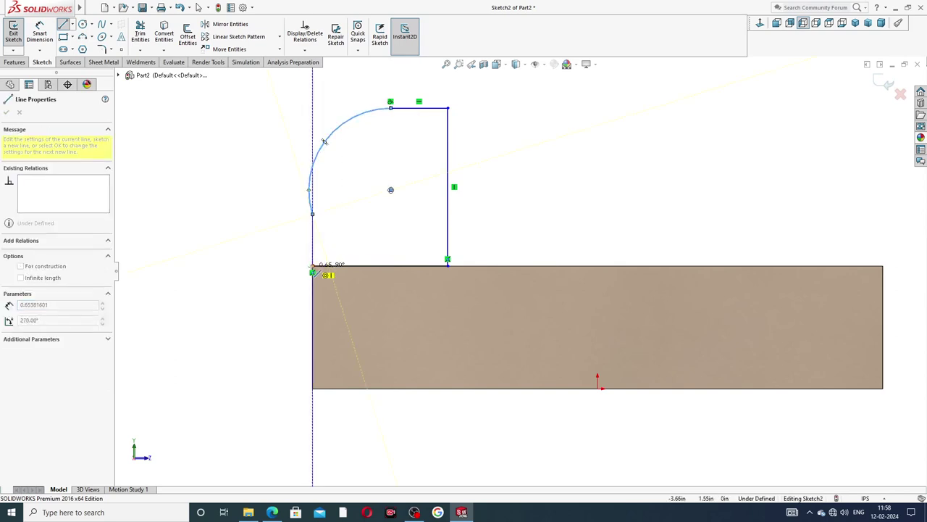
{"action": "left_click", "coordinate": [312, 270]}
{"action": "right_click", "coordinate": [382, 175]}
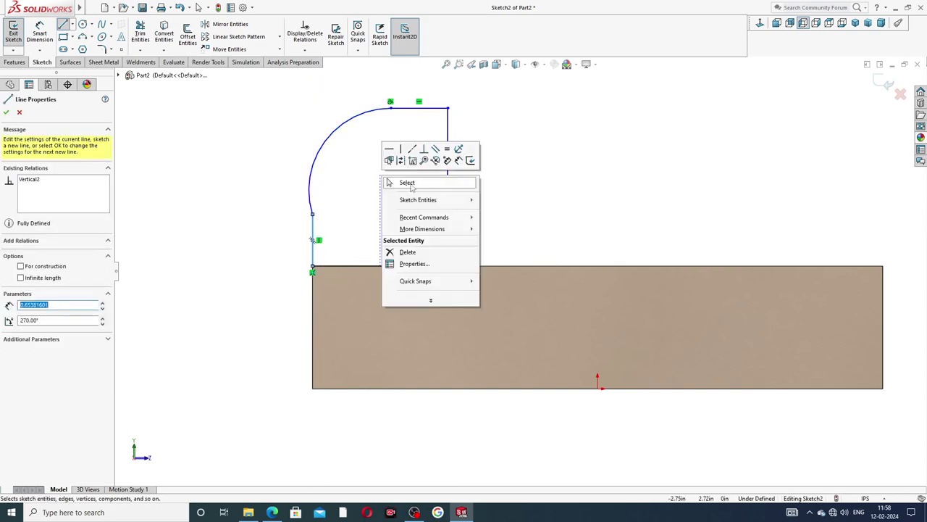
{"action": "left_click", "coordinate": [404, 182]}
Step: Make the arc tangent to the left line and place a radius dimension on the arc
{"action": "scroll", "coordinate": [512, 148], "scroll_direction": "up", "scroll_amount": 3}
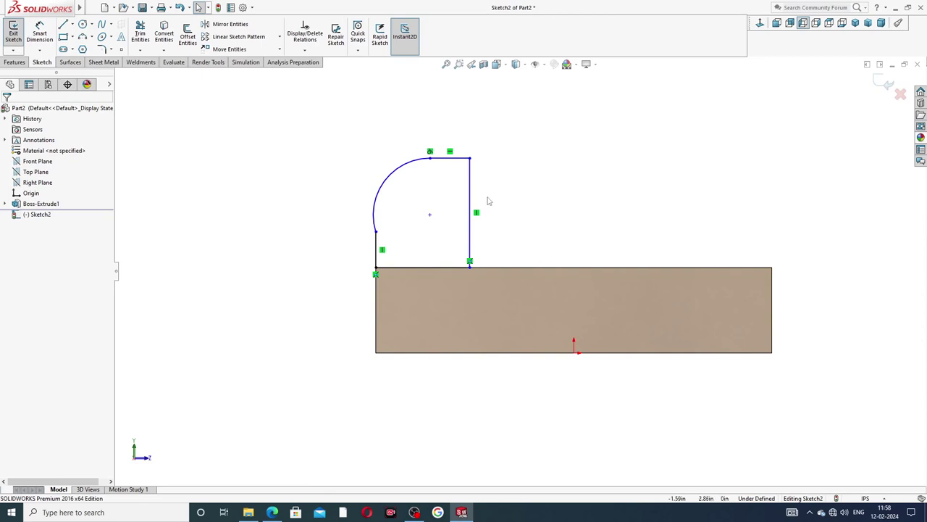
{"action": "scroll", "coordinate": [488, 200], "scroll_direction": "down", "scroll_amount": 2}
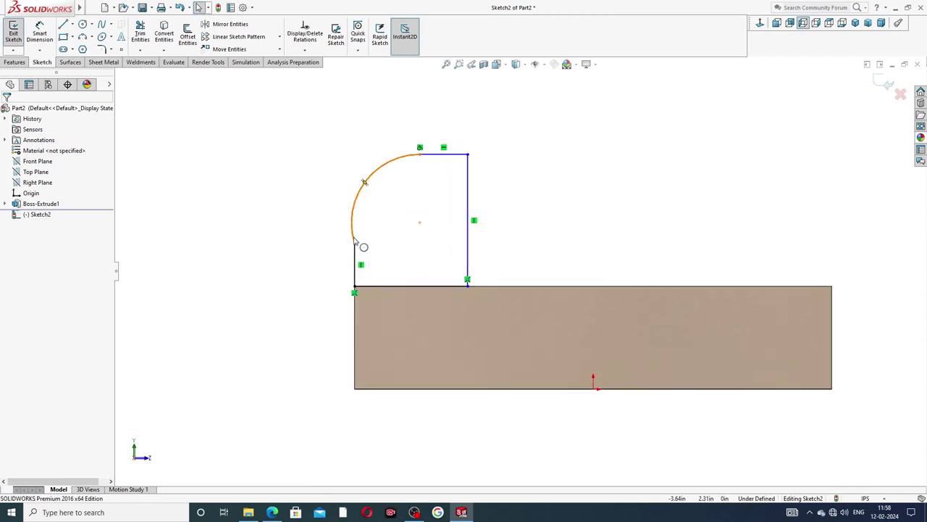
{"action": "left_click", "coordinate": [354, 240]}
{"action": "left_click", "coordinate": [355, 257], "text": "ctrl"}
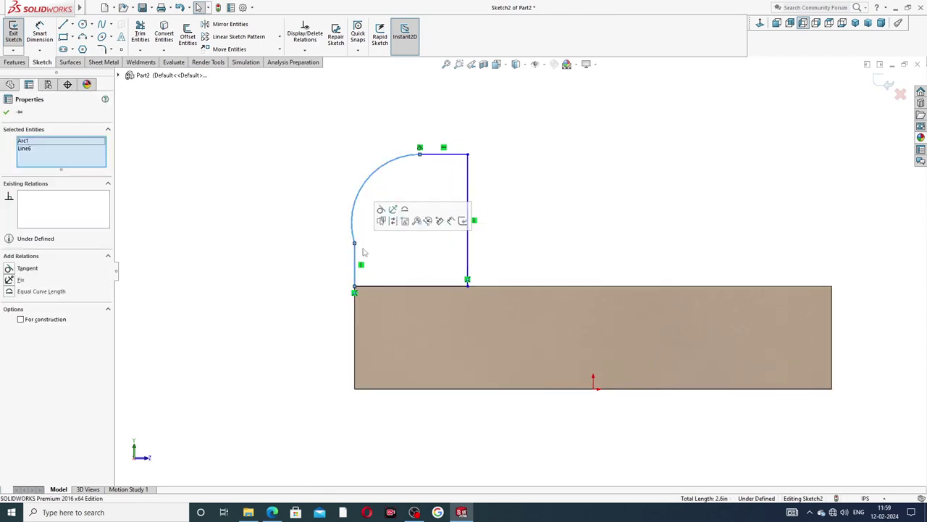
{"action": "left_click", "coordinate": [380, 210]}
{"action": "left_click", "coordinate": [525, 199]}
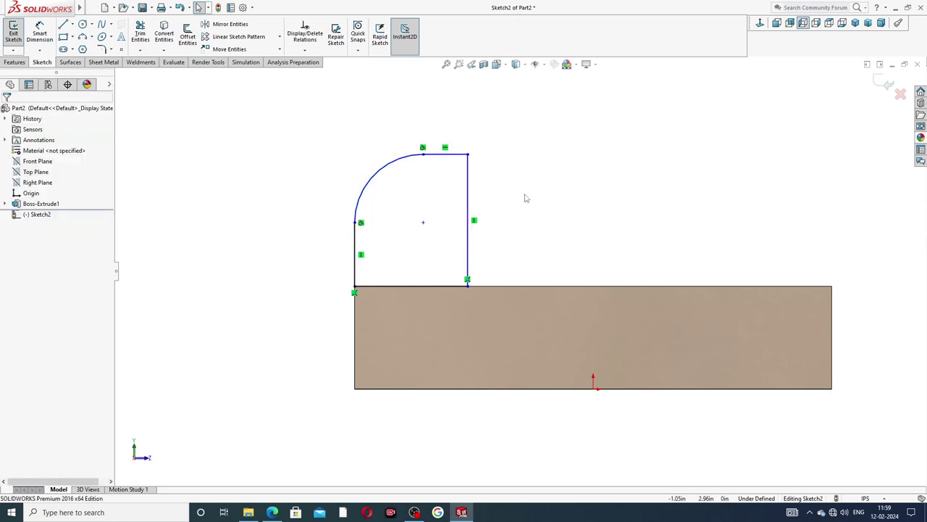
{"action": "left_click", "coordinate": [39, 34]}
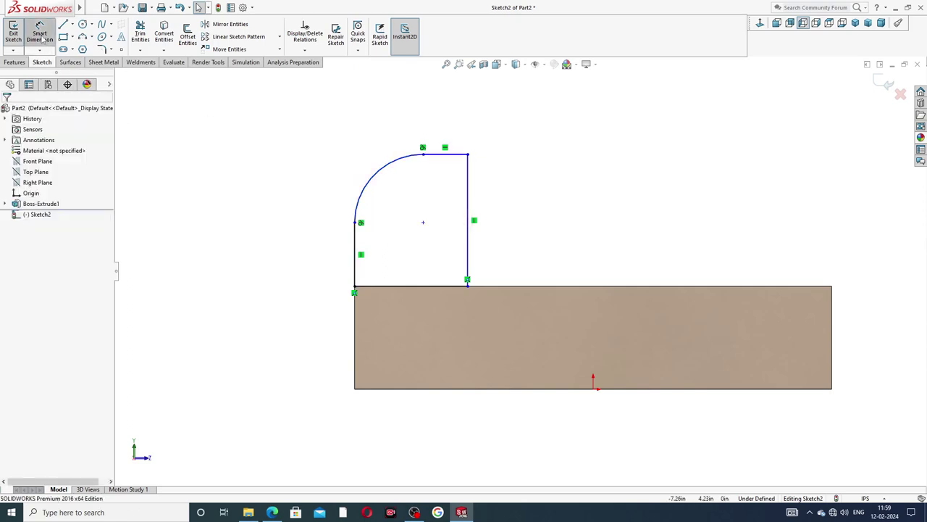
{"action": "left_click", "coordinate": [375, 174]}
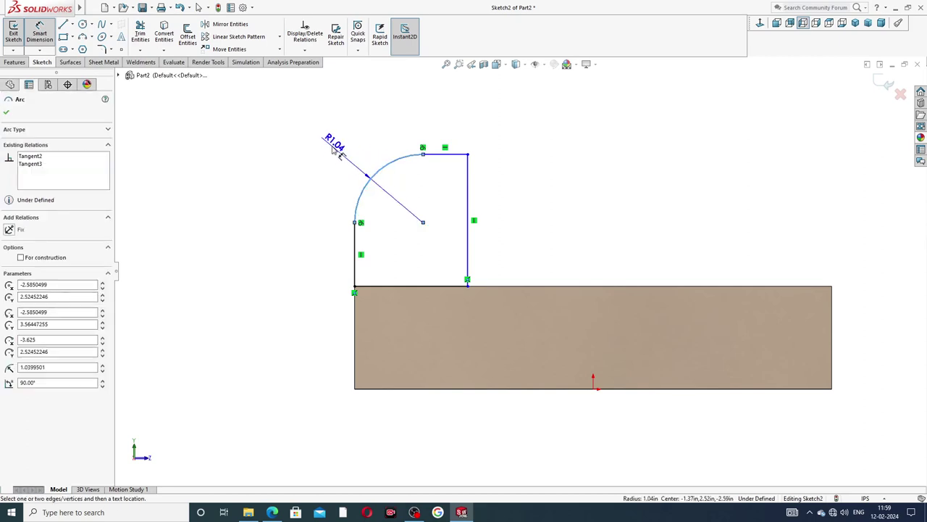
{"action": "left_click", "coordinate": [333, 149]}
Step: Set the arc radius to 1.38, the vertical line to 1.75 and the bottom line to 1.25
{"action": "type", "text": "1"}
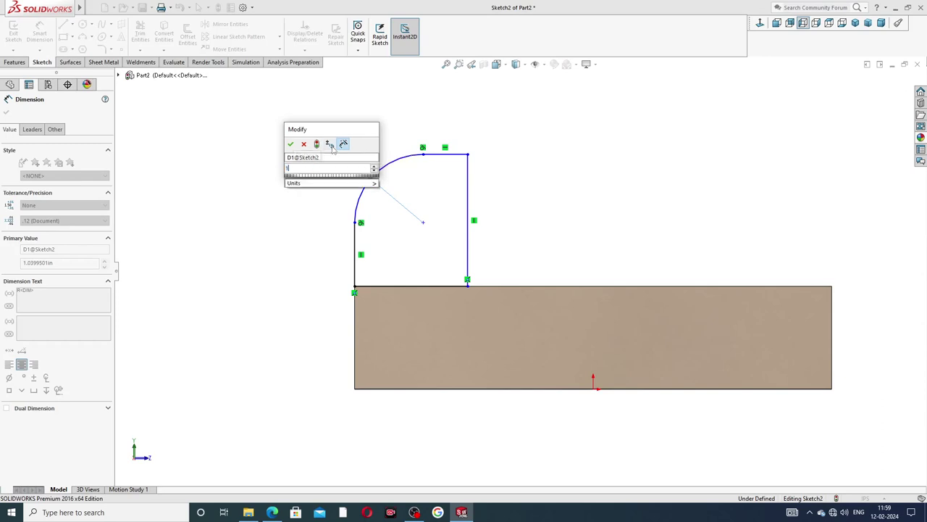
{"action": "type", "text": "."}
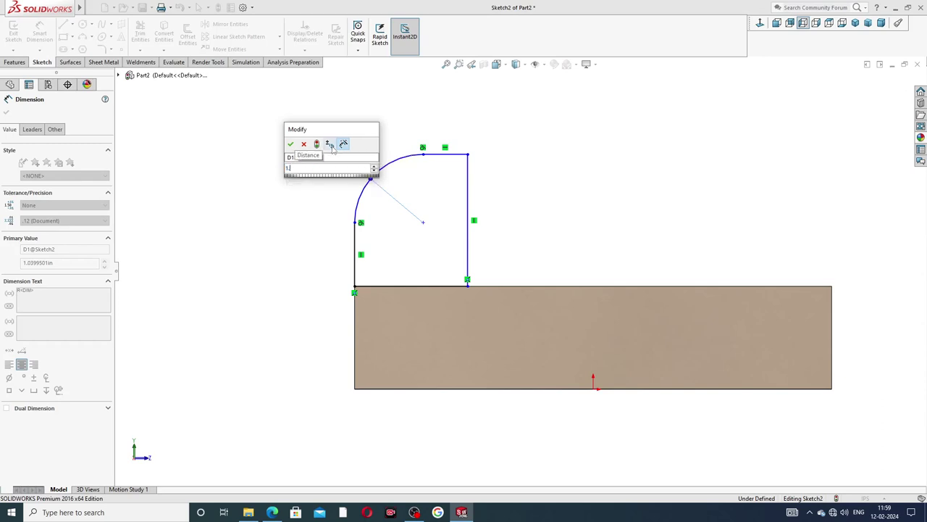
{"action": "type", "text": "38"}
{"action": "key", "text": "Return"}
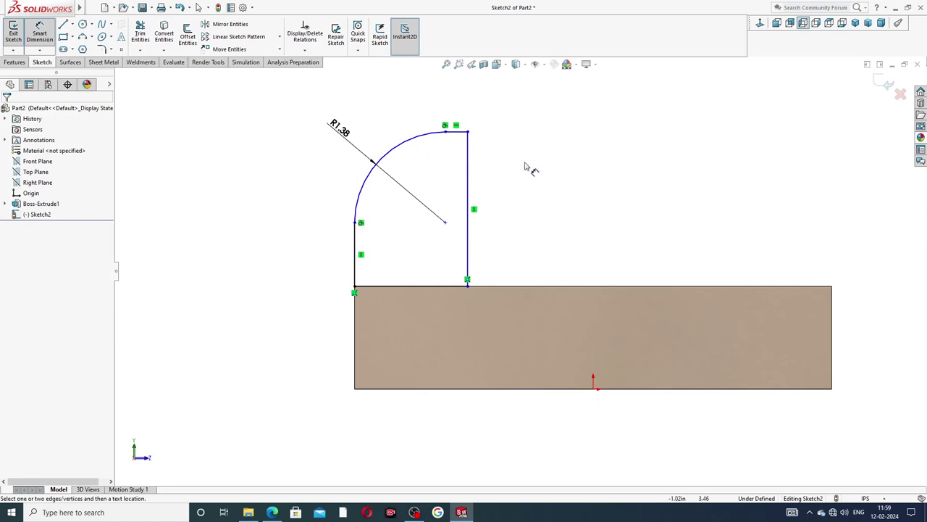
{"action": "left_click", "coordinate": [469, 172]}
{"action": "left_click", "coordinate": [510, 197]}
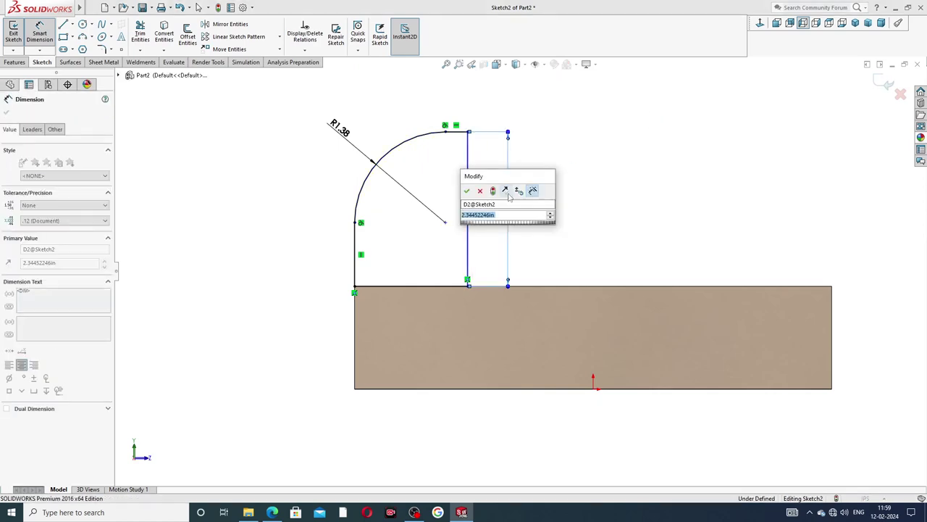
{"action": "type", "text": "1."}
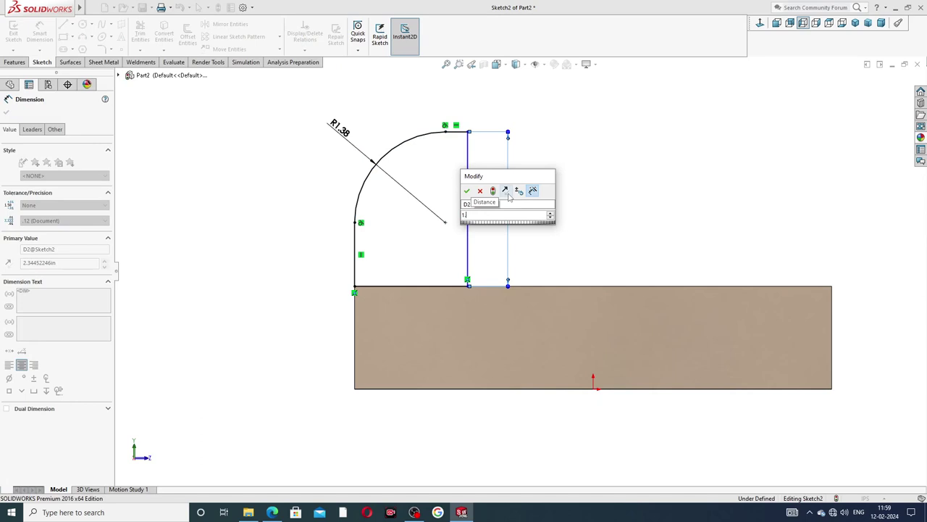
{"action": "type", "text": "75"}
{"action": "key", "text": "Return"}
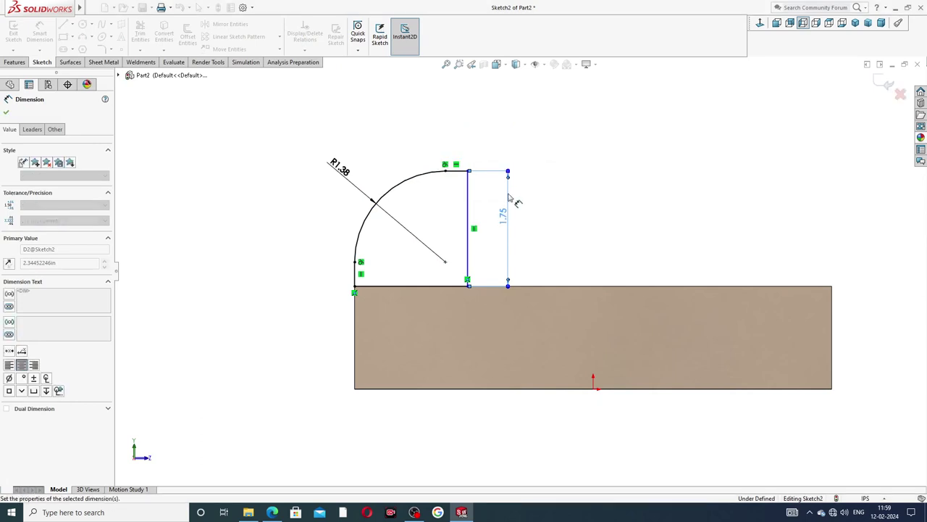
{"action": "left_click", "coordinate": [439, 287]}
{"action": "left_click", "coordinate": [424, 317]}
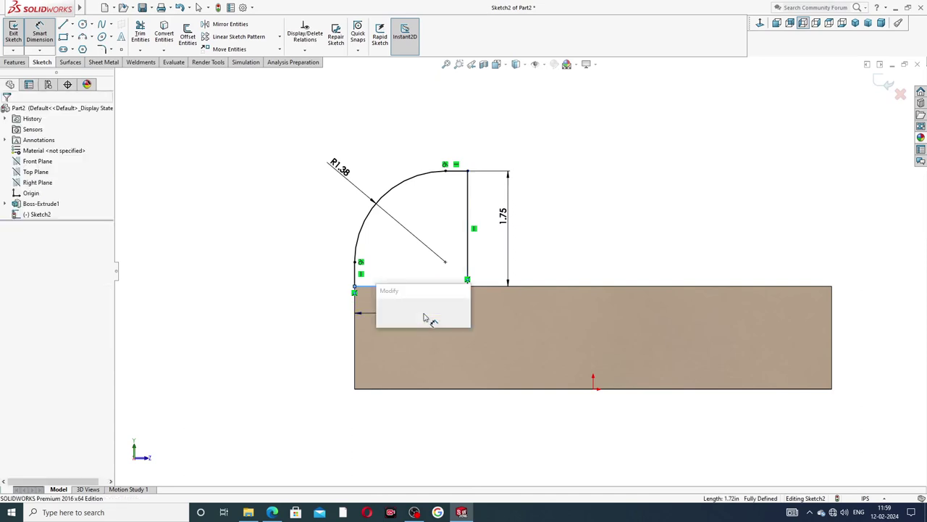
{"action": "type", "text": "1"}
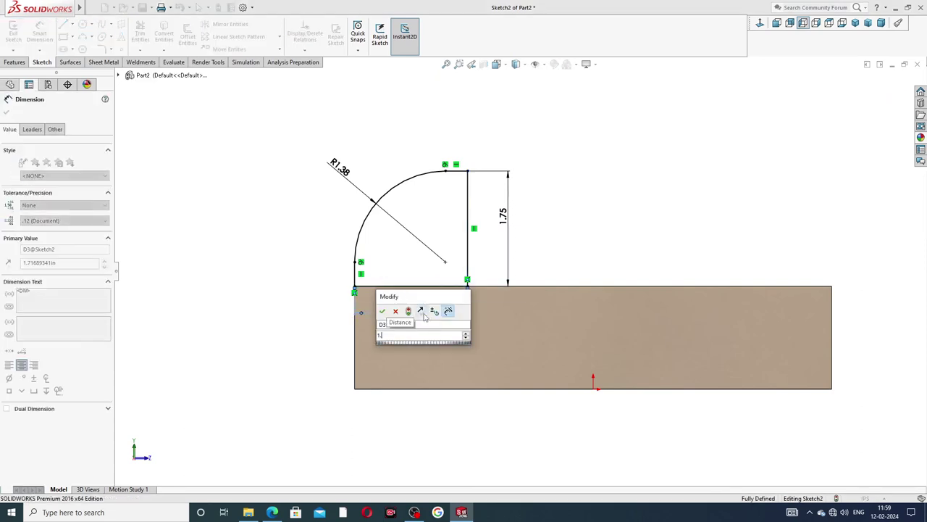
{"action": "type", "text": ".25"}
{"action": "key", "text": "Return"}
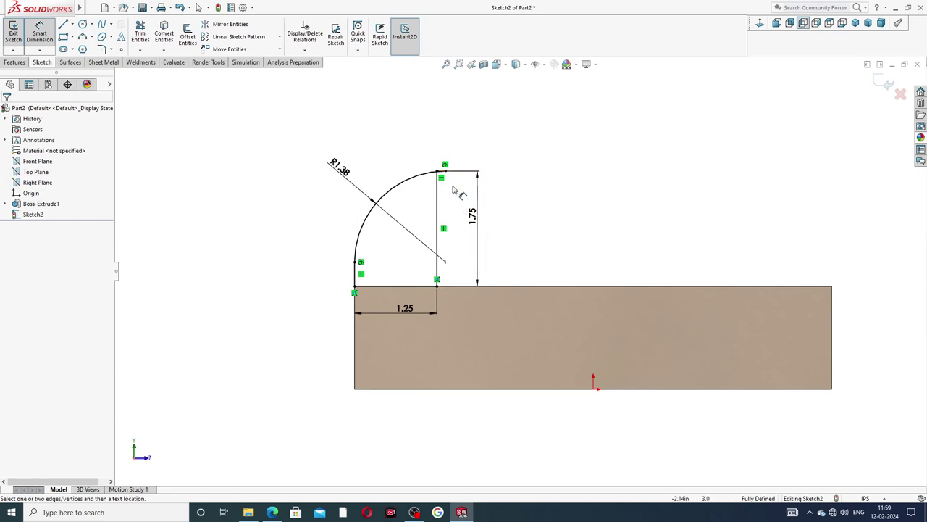
Step: Delete the arc's tangent relation with the top line and drag its top endpoint left
{"action": "right_click", "coordinate": [550, 148]}
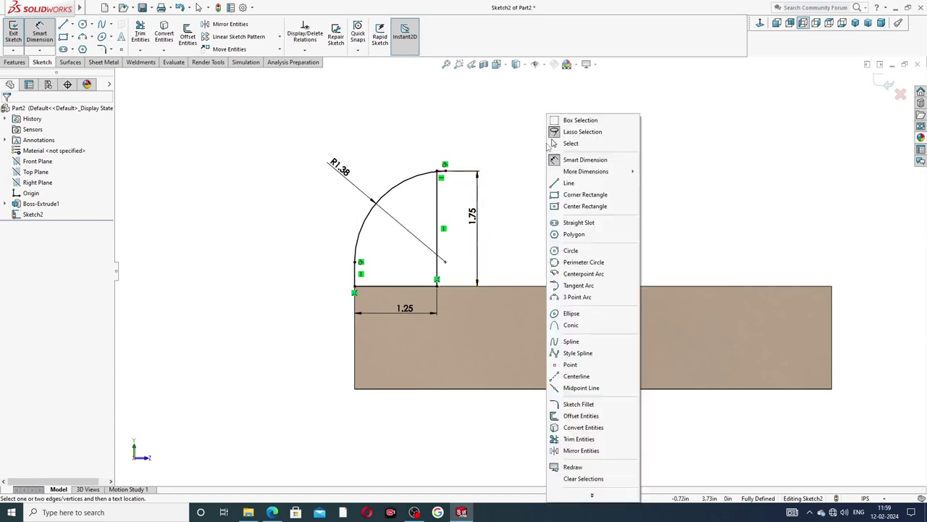
{"action": "left_click", "coordinate": [571, 143]}
{"action": "scroll", "coordinate": [446, 178], "scroll_direction": "down", "scroll_amount": 5}
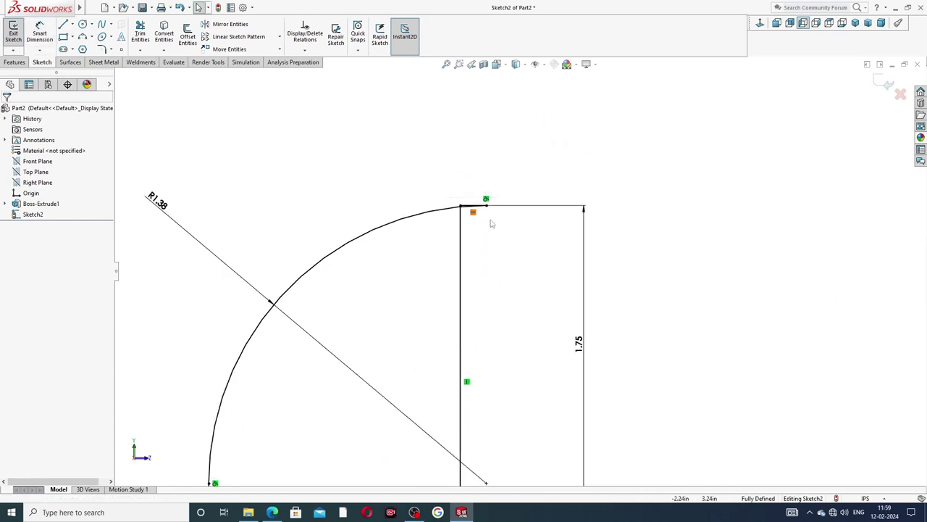
{"action": "left_click", "coordinate": [486, 200]}
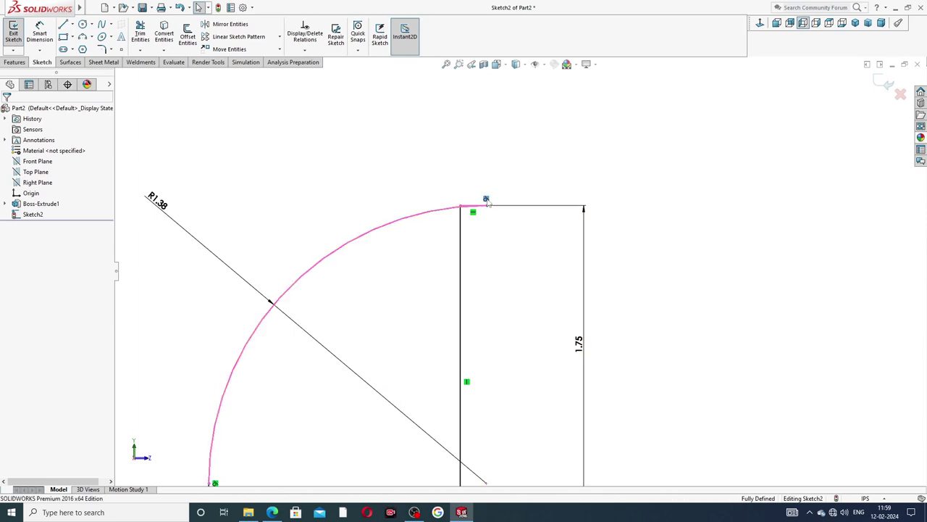
{"action": "key", "text": "Delete"}
{"action": "left_click_drag", "start_coordinate": [488, 208], "coordinate": [425, 206]}
{"action": "left_click", "coordinate": [425, 165]}
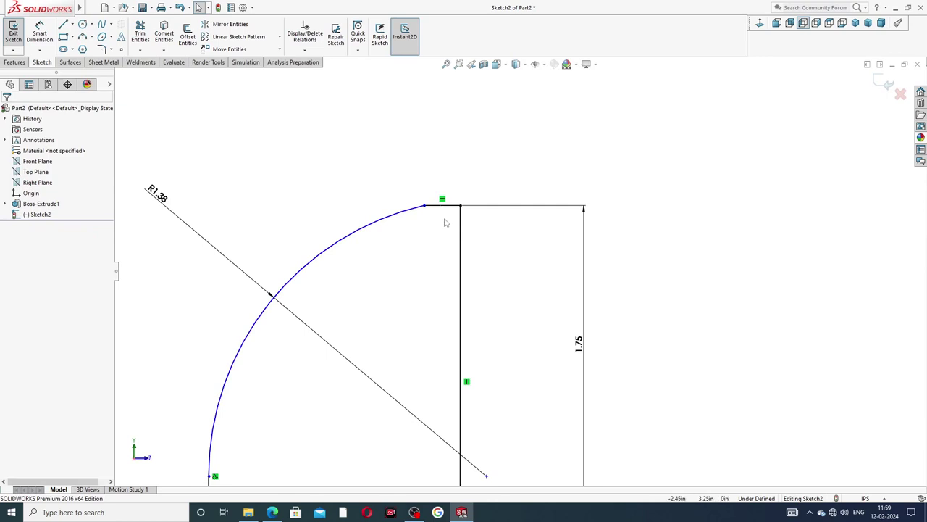
{"action": "key", "text": "z"}
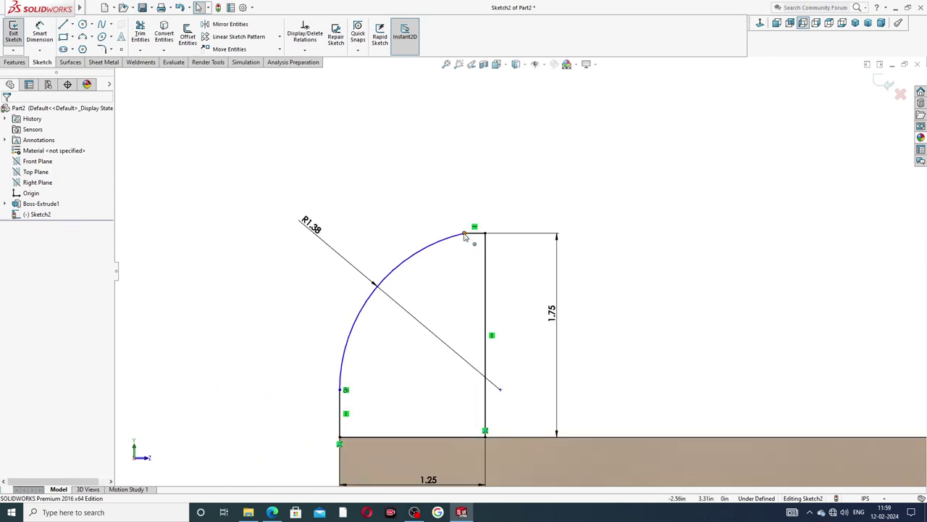
{"action": "left_click_drag", "start_coordinate": [465, 233], "coordinate": [445, 233]}
{"action": "left_click", "coordinate": [456, 180]}
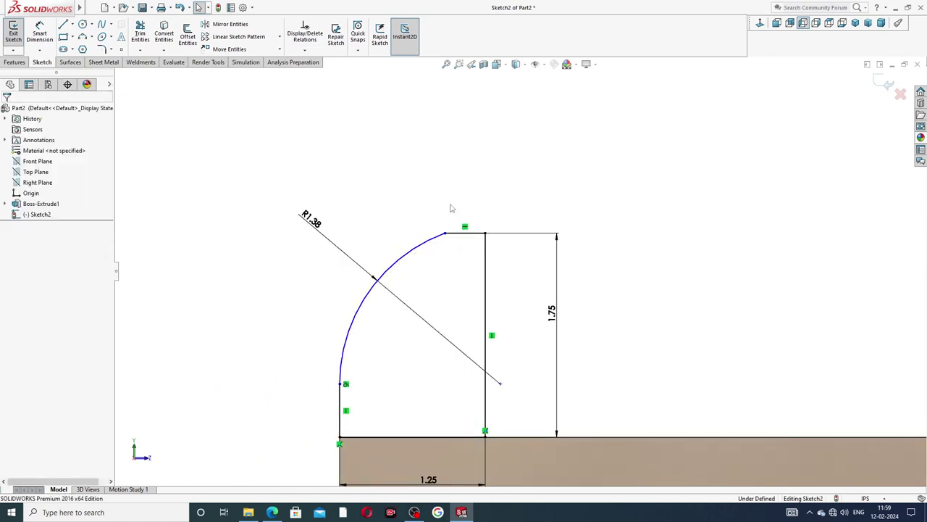
{"action": "left_click", "coordinate": [458, 233]}
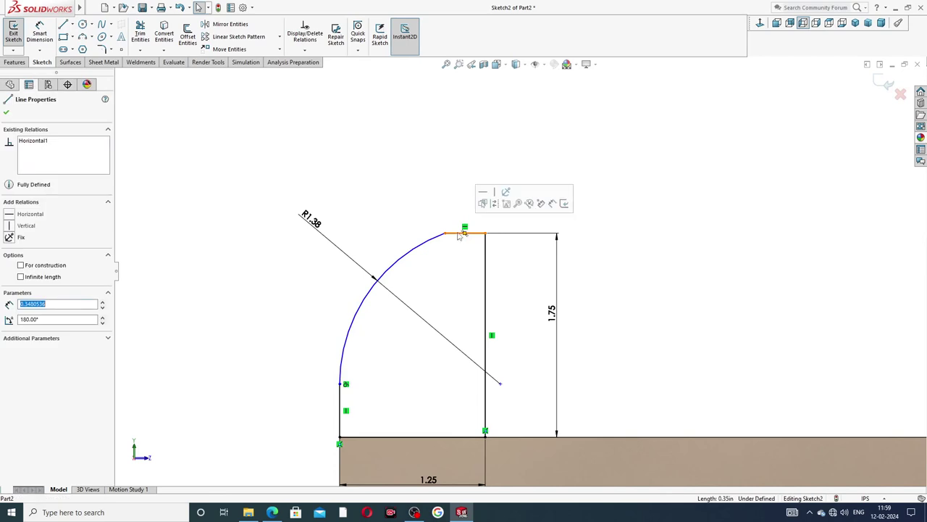
{"action": "left_click", "coordinate": [612, 185]}
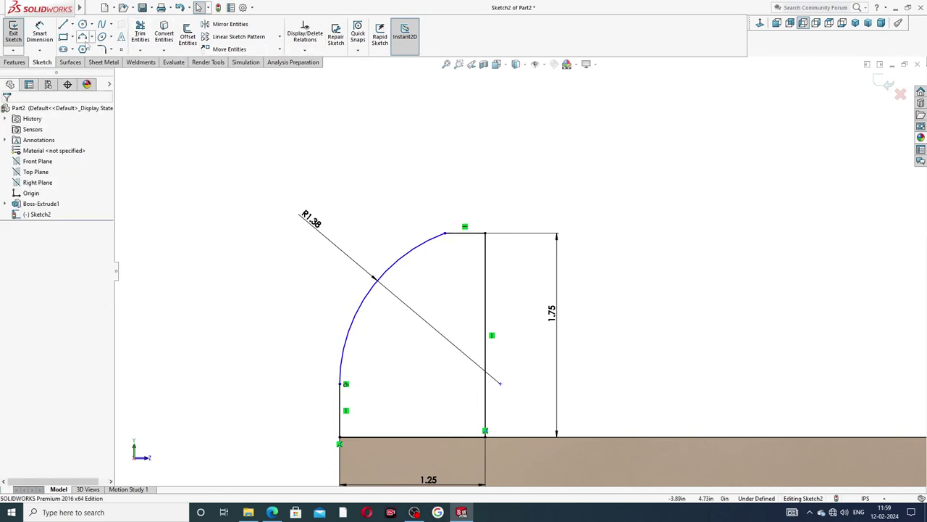
Step: Dimension the arc's centre 1.19 below the top line
{"action": "left_click", "coordinate": [40, 34]}
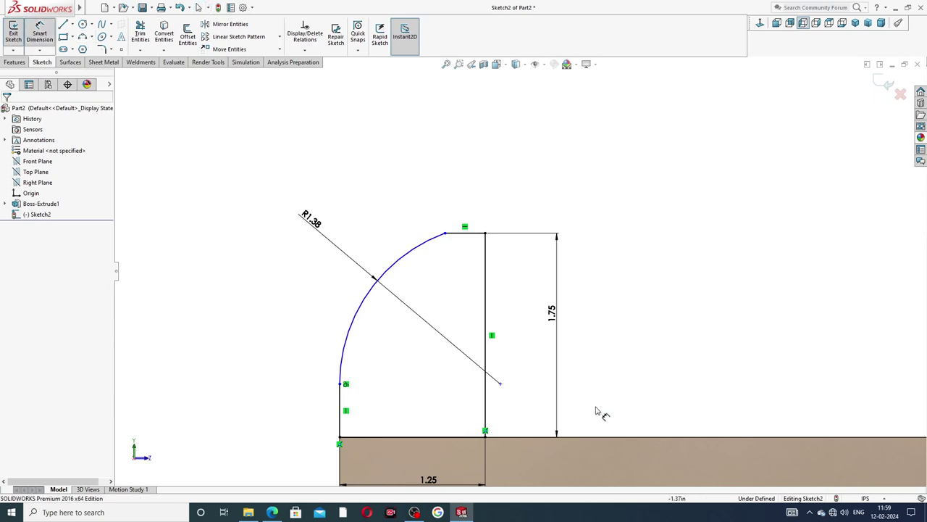
{"action": "left_click", "coordinate": [500, 383]}
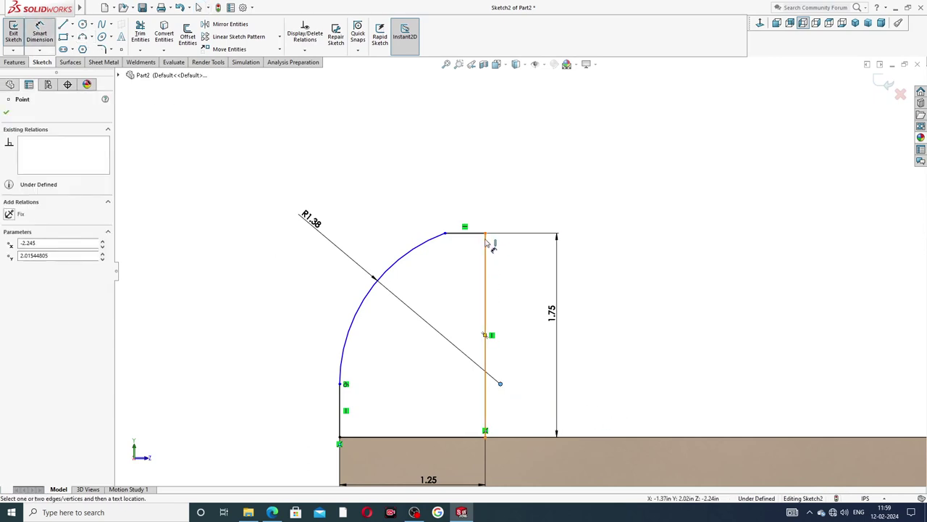
{"action": "left_click", "coordinate": [482, 235]}
{"action": "left_click", "coordinate": [512, 271]}
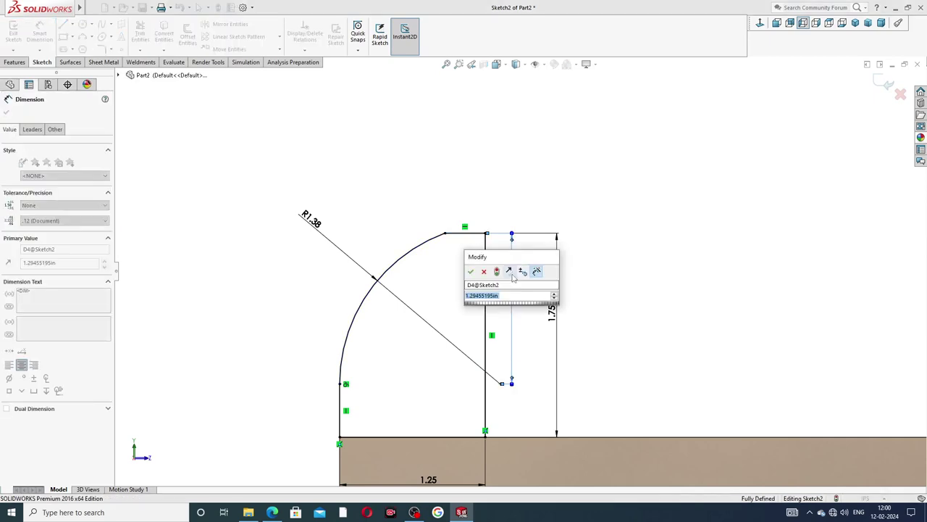
{"action": "left_click", "coordinate": [273, 512]}
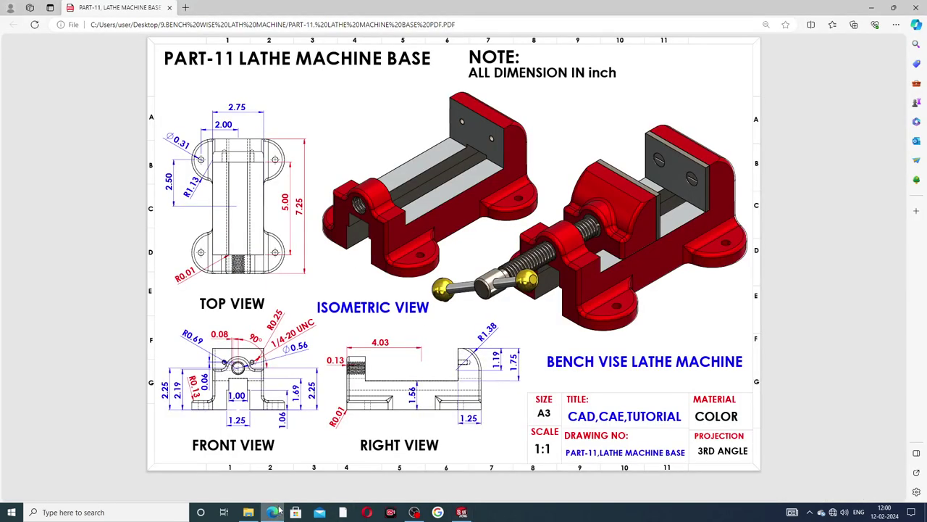
{"action": "left_click", "coordinate": [278, 512]}
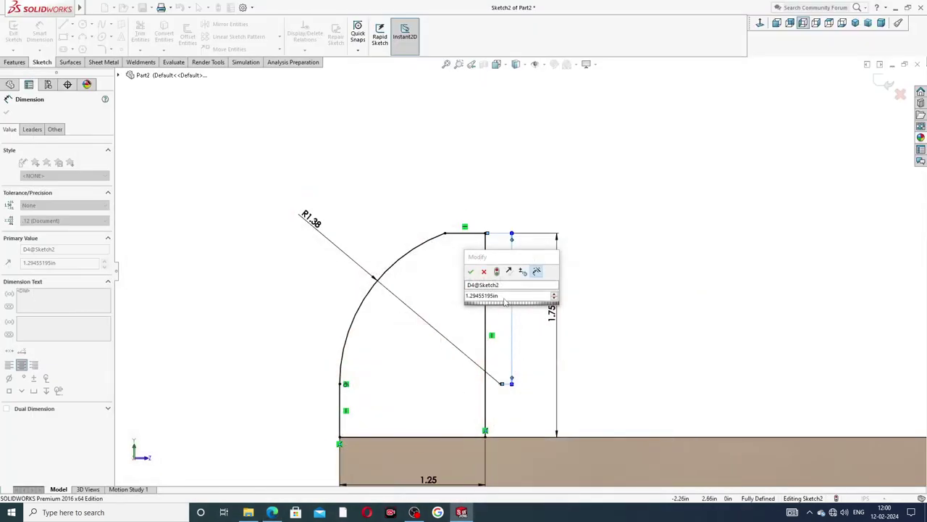
{"action": "type", "text": "1.19"}
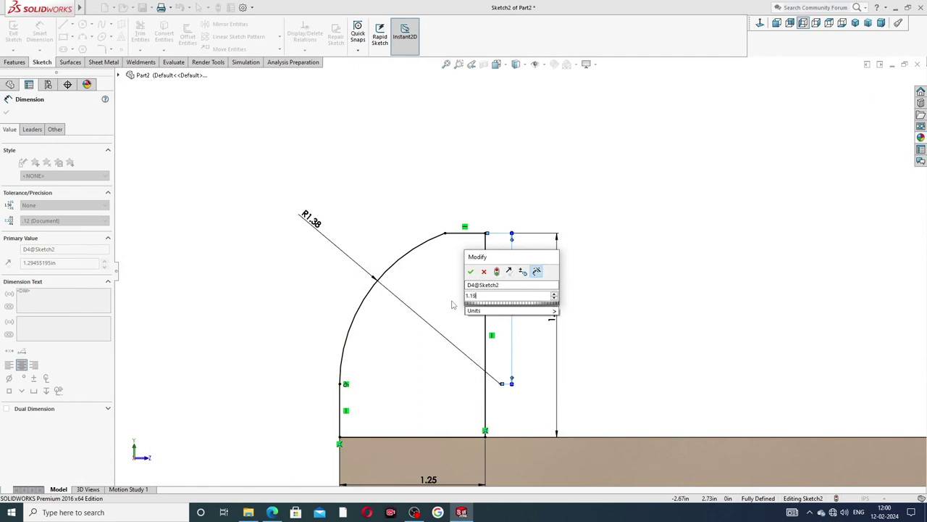
{"action": "key", "text": "Return"}
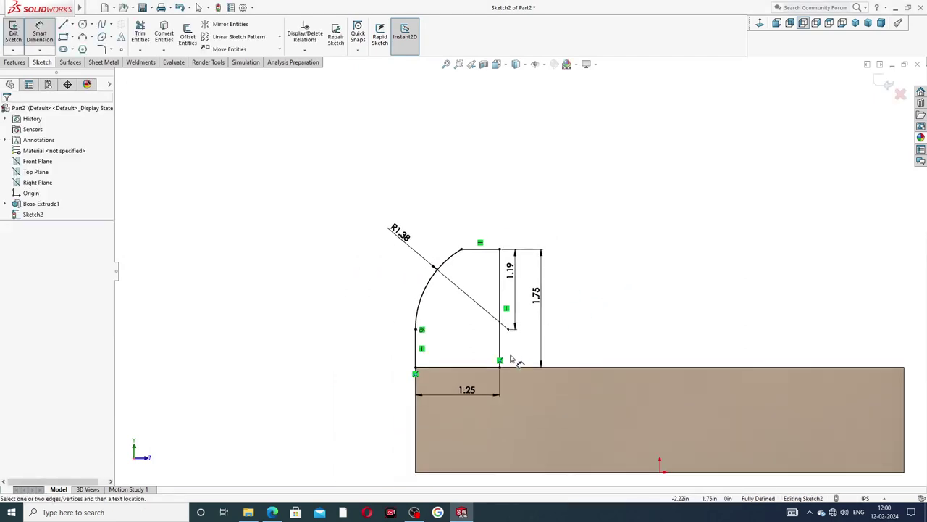
{"action": "right_click", "coordinate": [573, 234]}
{"action": "left_click", "coordinate": [592, 143]}
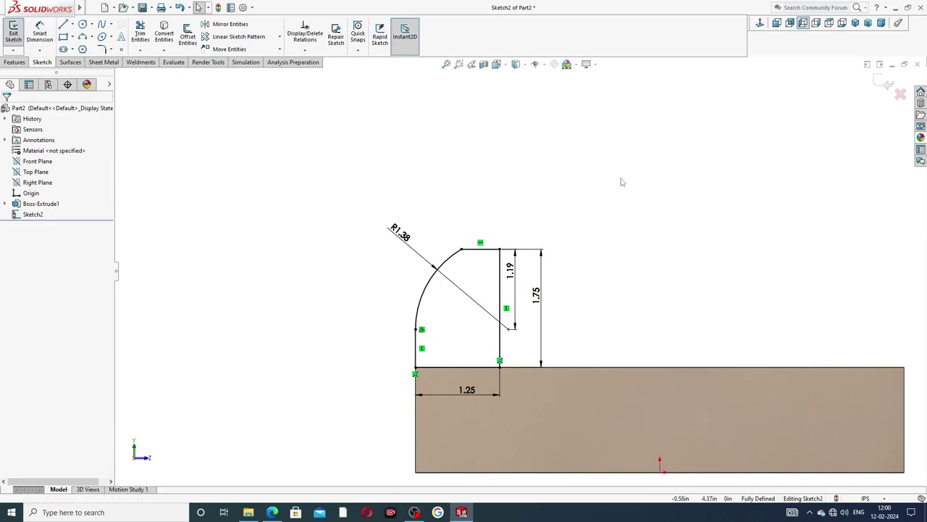
{"action": "left_click", "coordinate": [272, 513]}
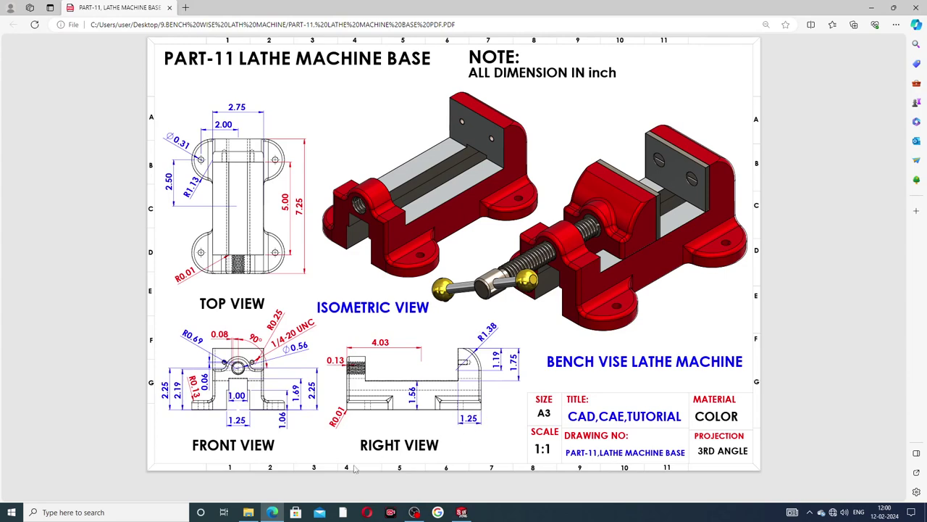
{"action": "left_click", "coordinate": [272, 512]}
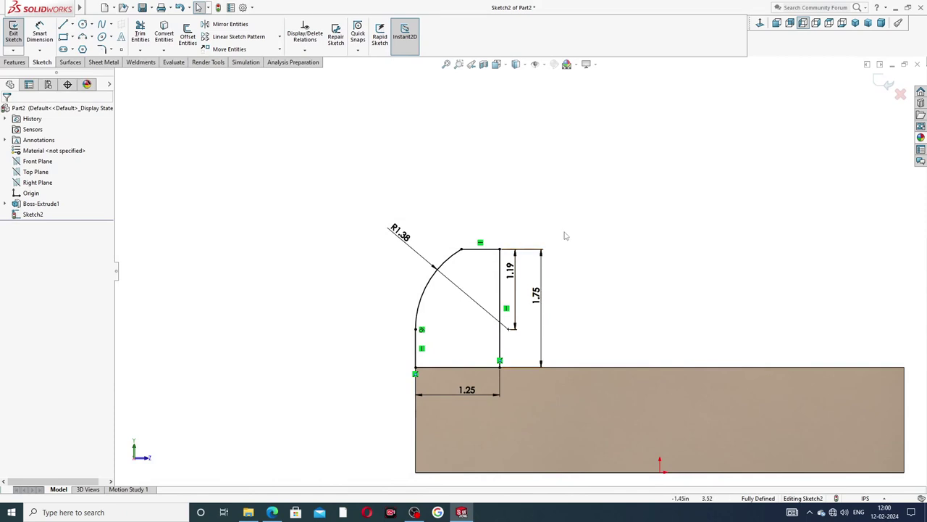
Step: Extrude the ear profile Up To Surface, ending at the block's side face, as Boss-Extrude2
{"action": "left_click", "coordinate": [15, 61]}
{"action": "left_click", "coordinate": [16, 33]}
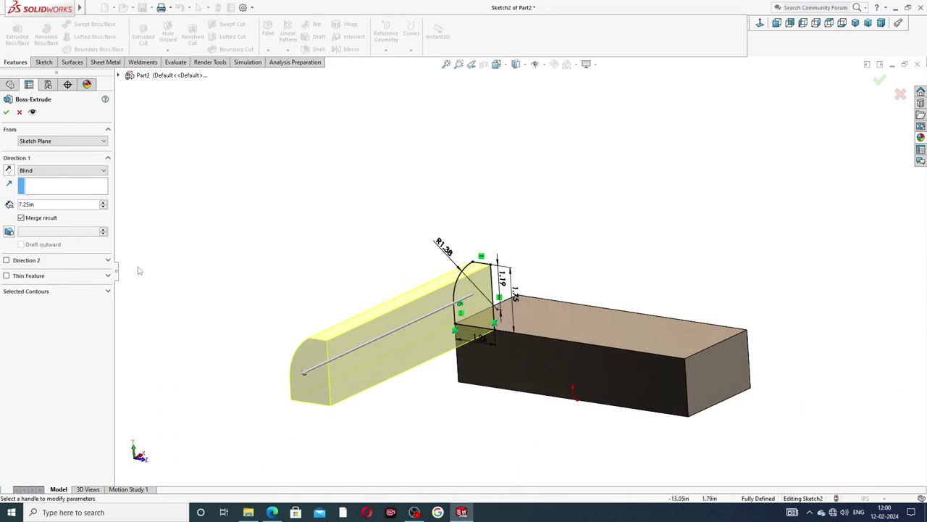
{"action": "left_click", "coordinate": [42, 171]}
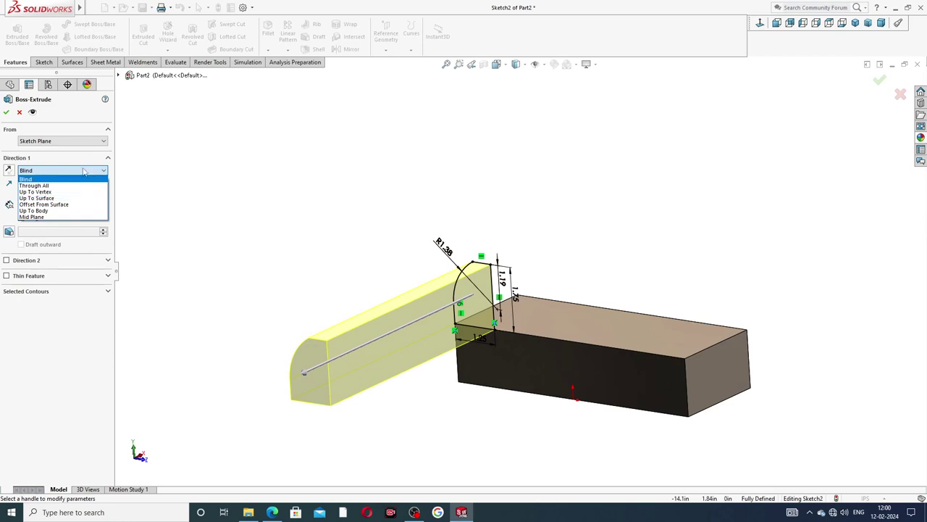
{"action": "key", "text": "Escape"}
{"action": "left_click", "coordinate": [65, 203]}
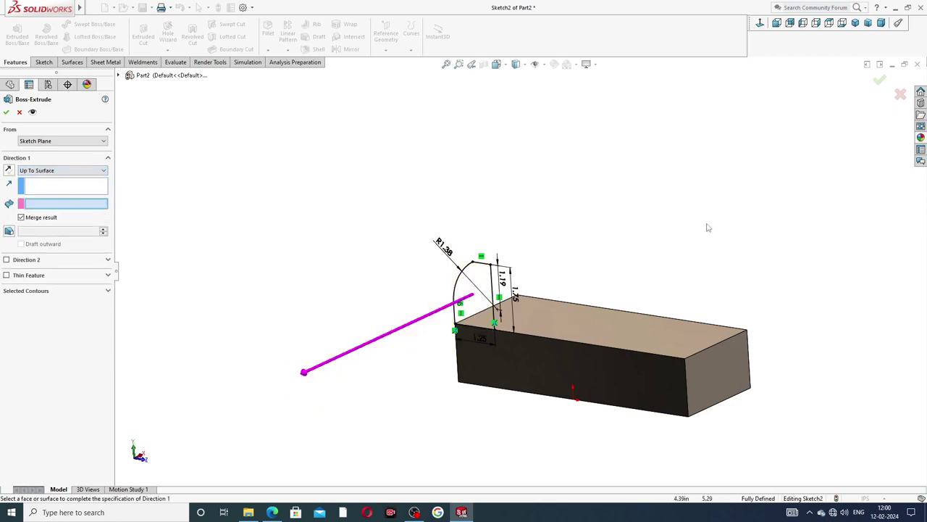
{"action": "middle_click_drag", "start_coordinate": [610, 253], "coordinate": [623, 312]}
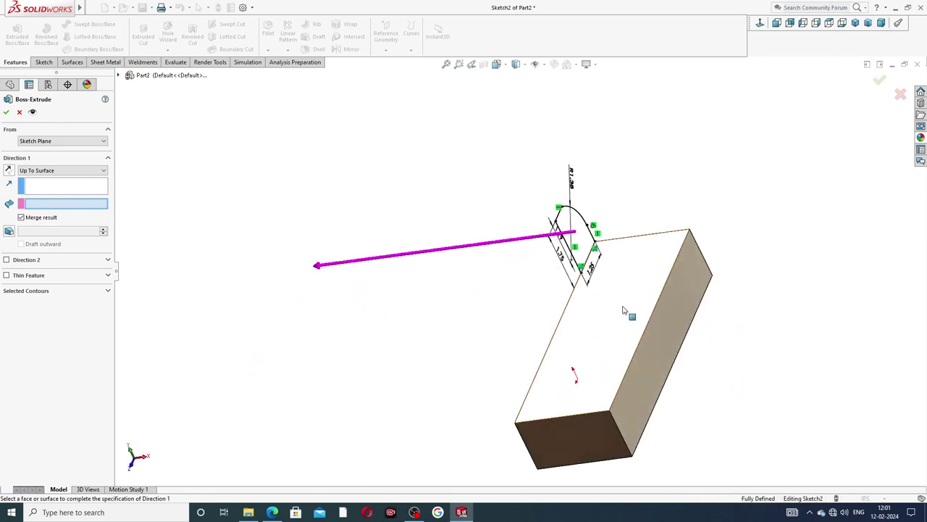
{"action": "left_click", "coordinate": [686, 279]}
{"action": "middle_click_drag", "start_coordinate": [674, 325], "coordinate": [710, 263]}
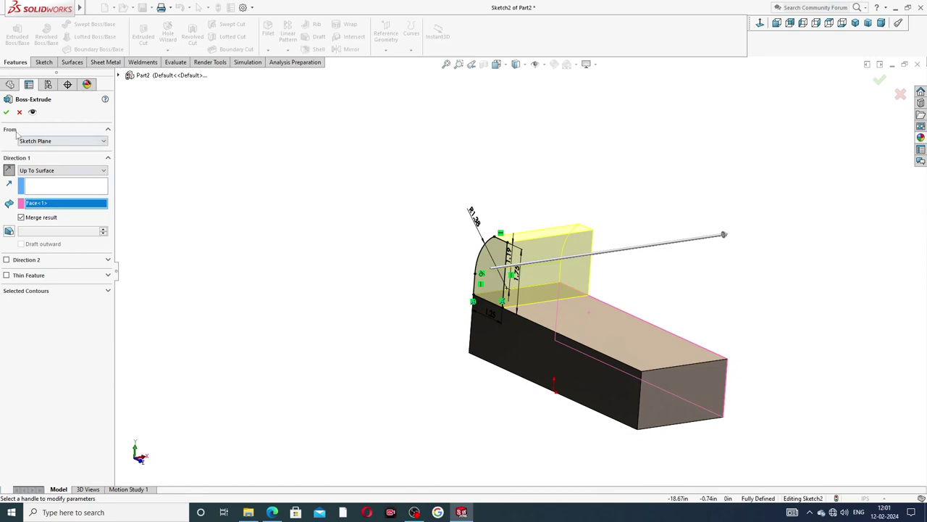
{"action": "left_click", "coordinate": [6, 111]}
{"action": "left_click", "coordinate": [282, 213]}
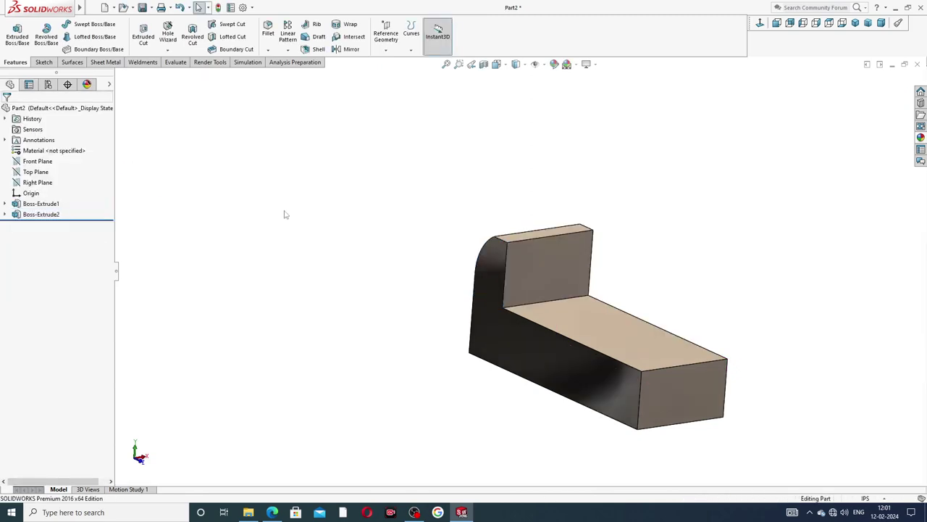
{"action": "middle_click_drag", "start_coordinate": [389, 211], "coordinate": [449, 181]}
Step: Orbit to the base block's underside, pick its bottom face, and compare with the reference PDF
{"action": "left_click", "coordinate": [855, 22]}
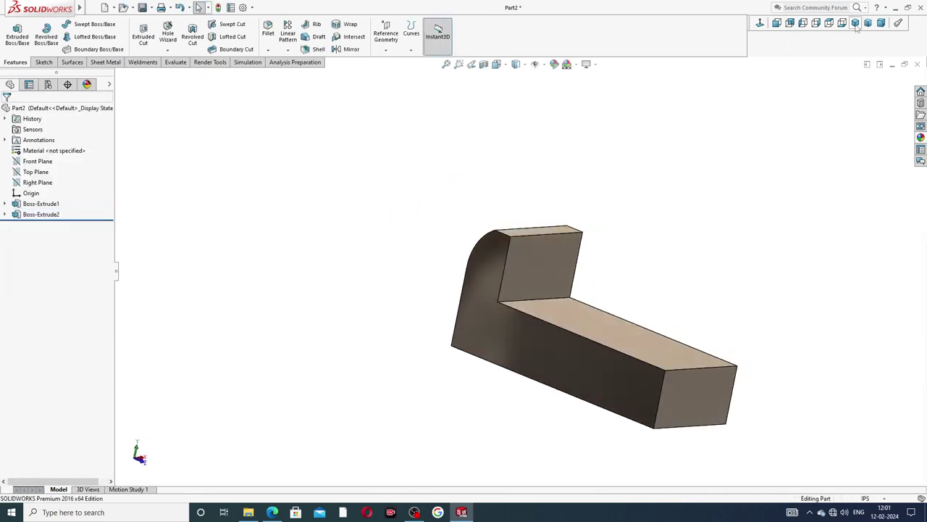
{"action": "middle_click_drag", "start_coordinate": [702, 124], "coordinate": [648, 95]}
{"action": "scroll", "coordinate": [529, 240], "scroll_direction": "down", "scroll_amount": 2}
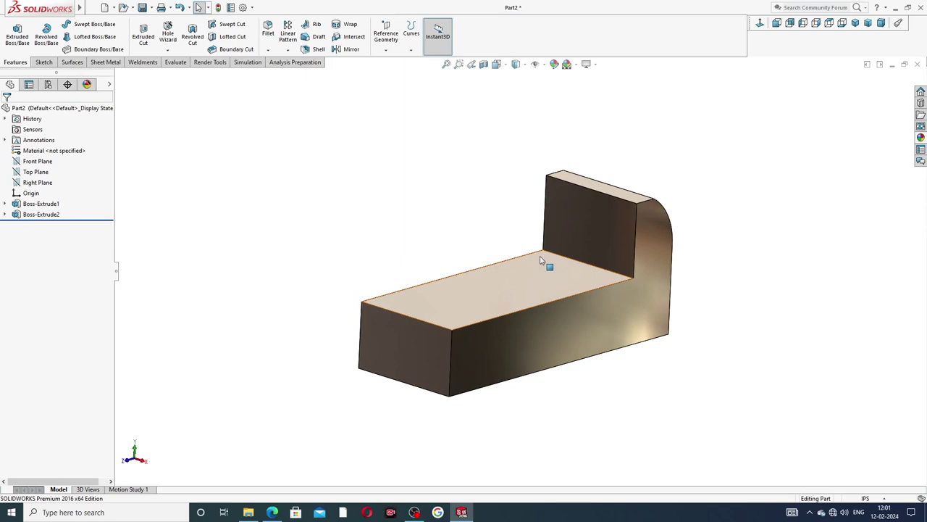
{"action": "middle_click_drag", "start_coordinate": [640, 276], "coordinate": [596, 297]}
{"action": "left_click", "coordinate": [534, 321]}
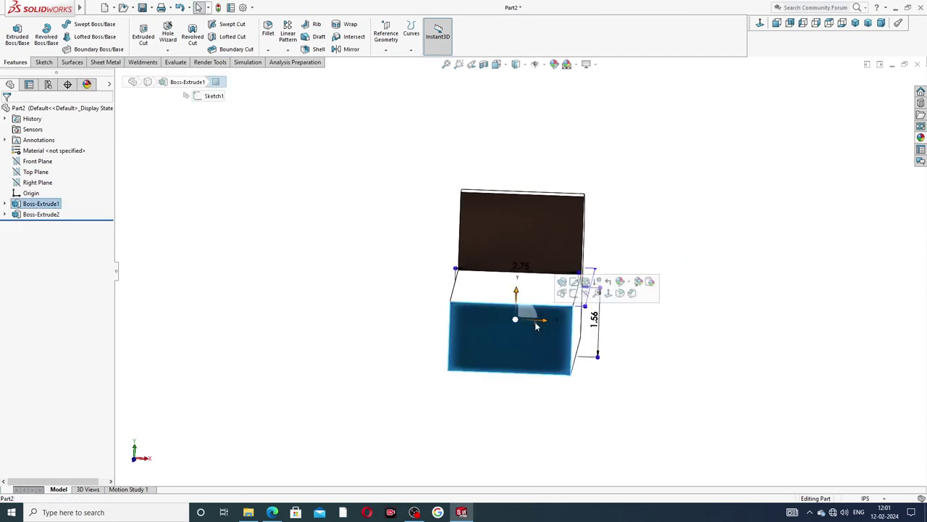
{"action": "left_click", "coordinate": [708, 227]}
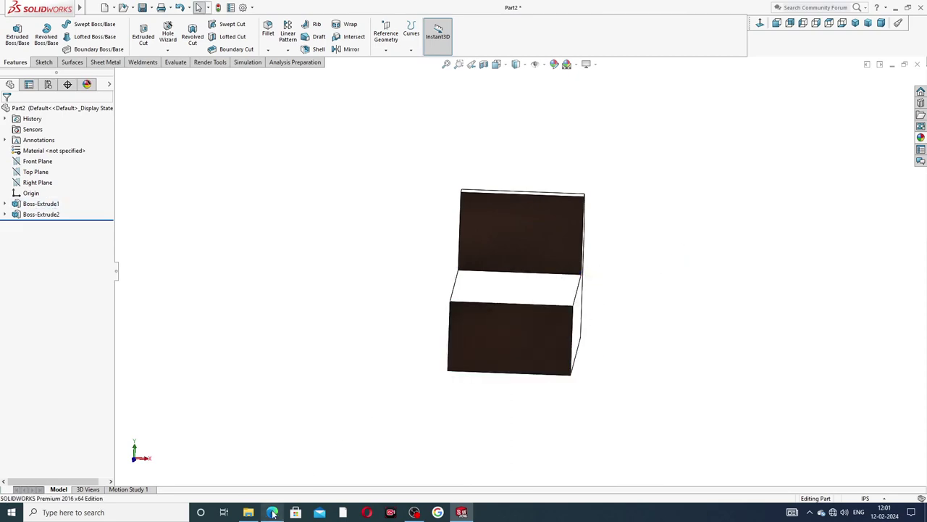
{"action": "left_click", "coordinate": [272, 512]}
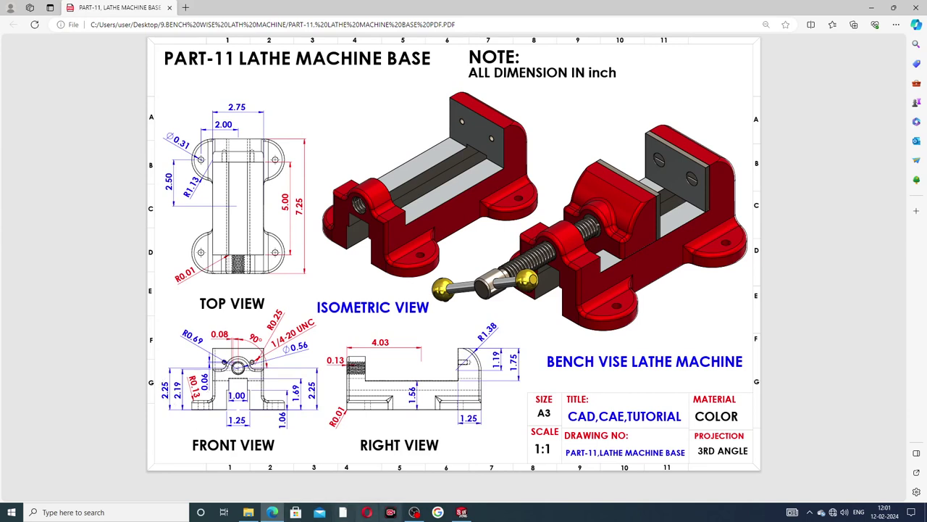
{"action": "left_click", "coordinate": [461, 512]}
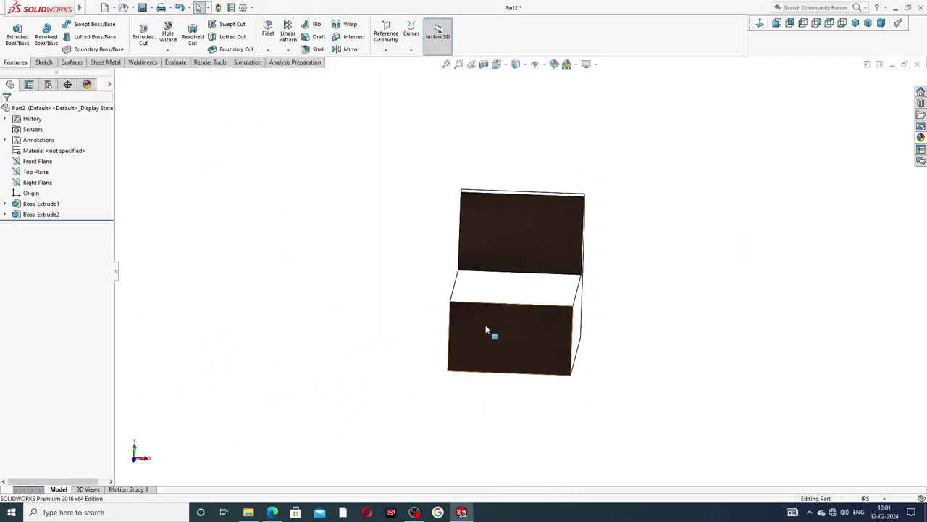
Step: Start a sketch on the base's bottom face, viewed normal to it
{"action": "left_click", "coordinate": [513, 331]}
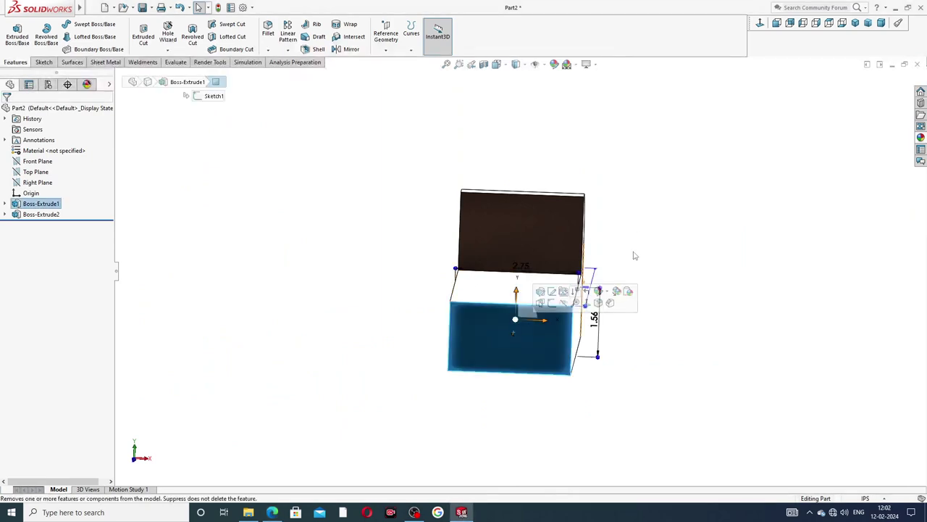
{"action": "left_click", "coordinate": [576, 291]}
{"action": "left_click", "coordinate": [760, 23]}
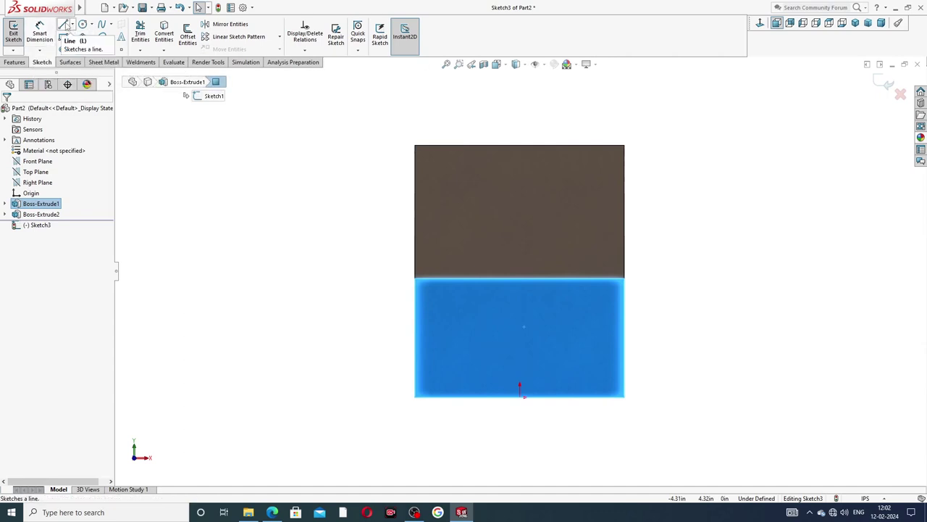
{"action": "left_click", "coordinate": [65, 26]}
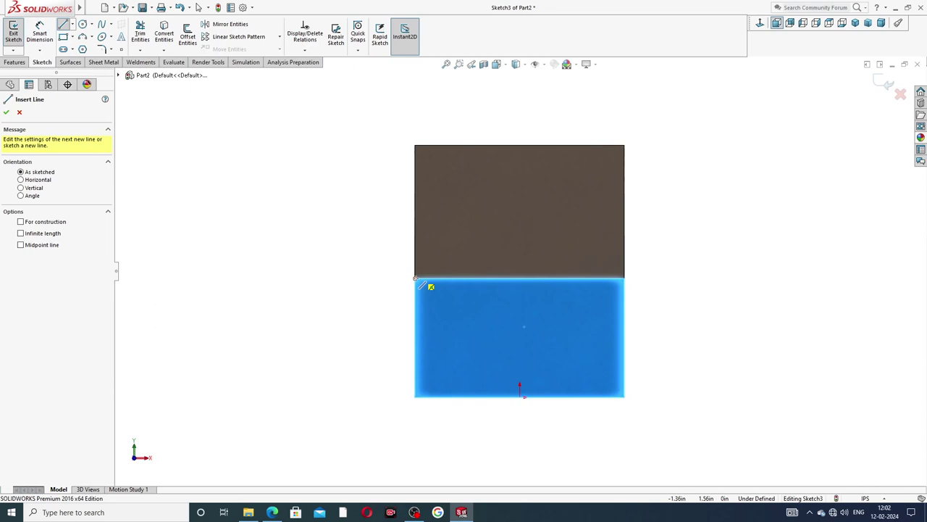
{"action": "left_click", "coordinate": [271, 513]}
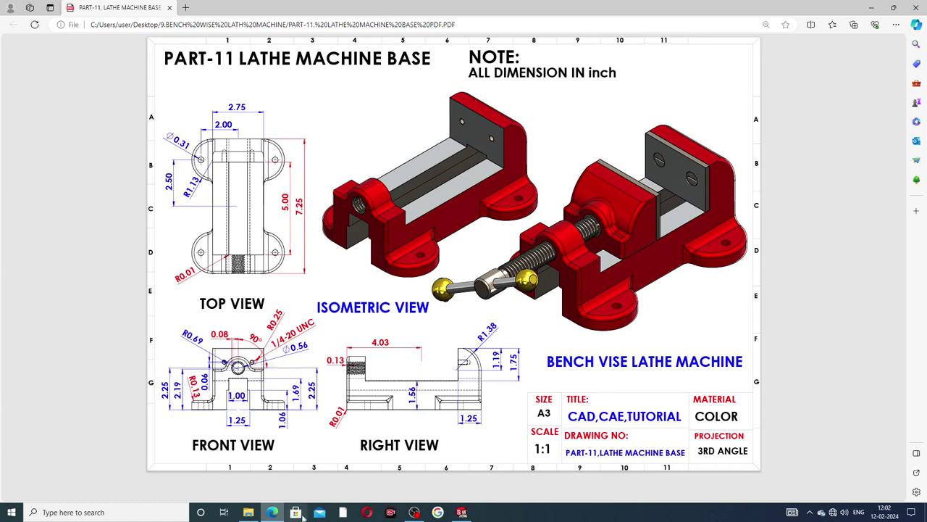
{"action": "left_click", "coordinate": [461, 512]}
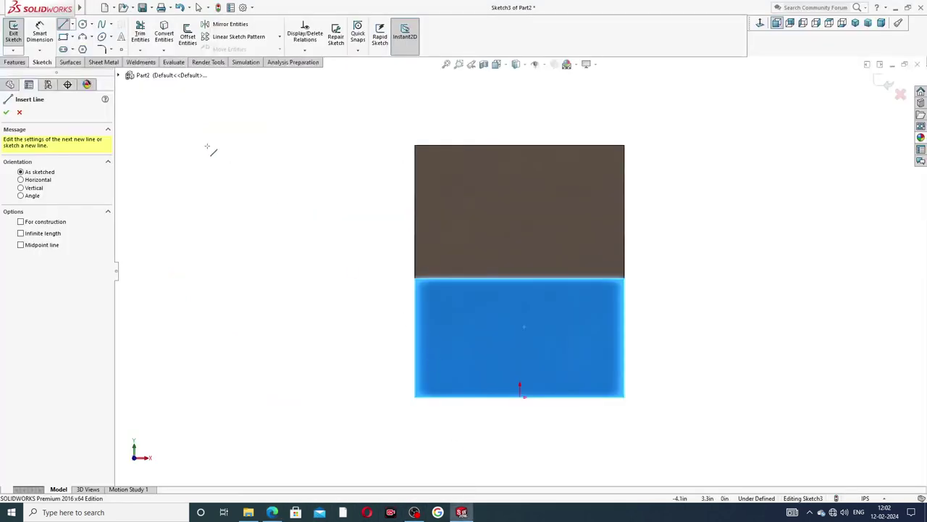
Step: Draw a vertical centerline upward from the origin on the bottom edge
{"action": "left_click", "coordinate": [72, 24]}
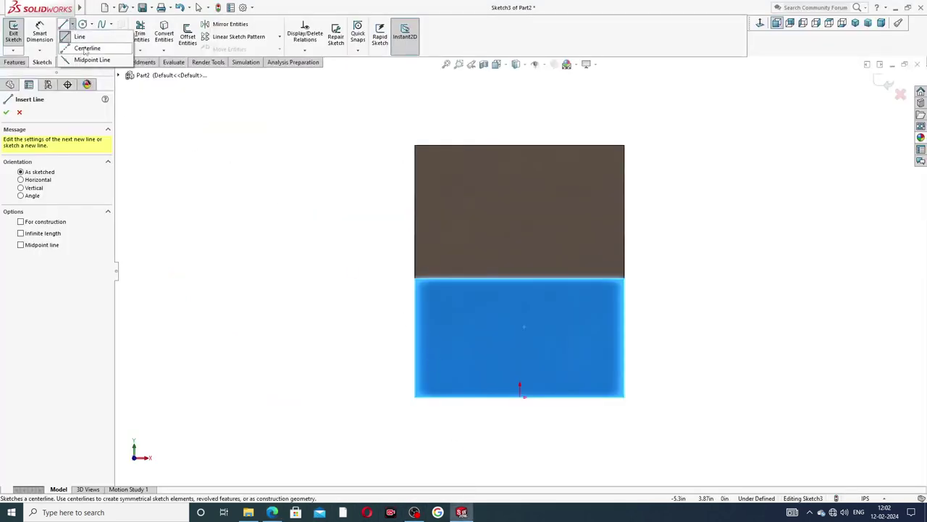
{"action": "left_click", "coordinate": [87, 48]}
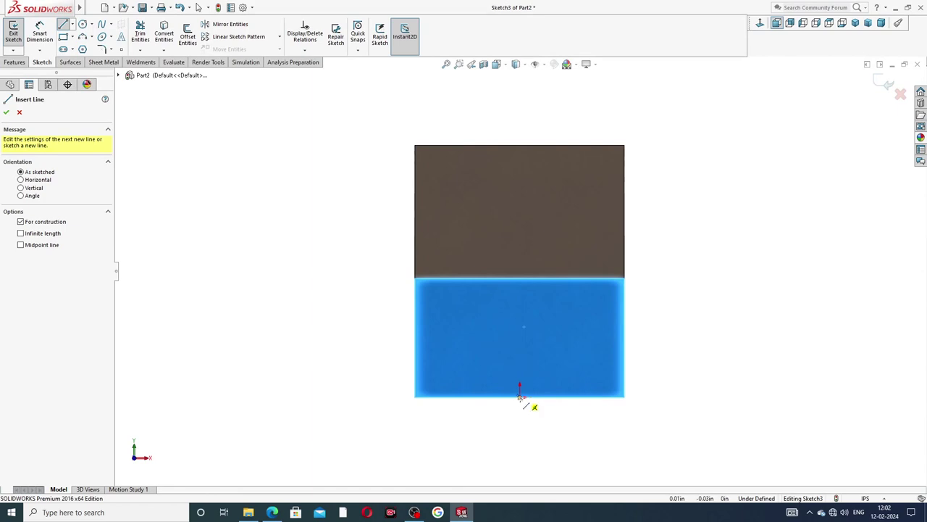
{"action": "left_click", "coordinate": [520, 395]}
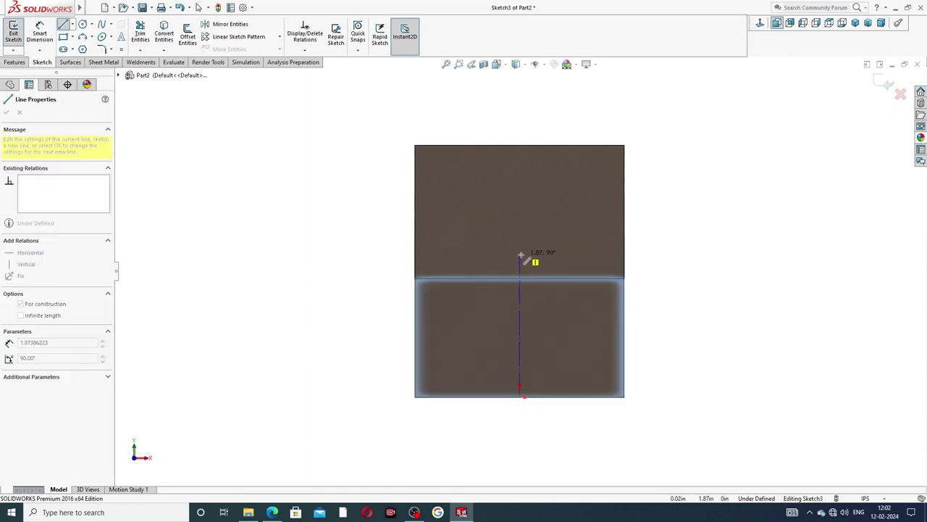
{"action": "left_click", "coordinate": [520, 254]}
{"action": "right_click", "coordinate": [564, 258]}
{"action": "left_click", "coordinate": [572, 262]}
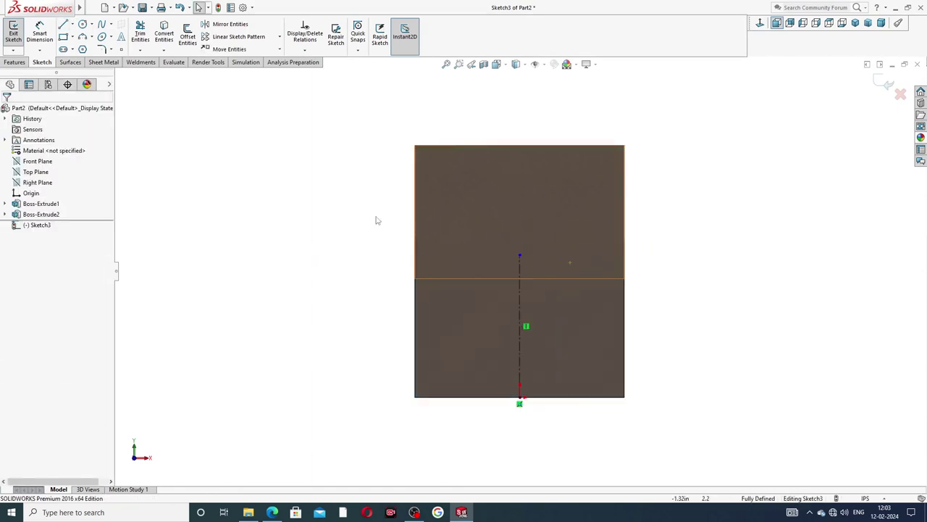
Step: Dimension the centerline 2.25 long
{"action": "left_click", "coordinate": [40, 34]}
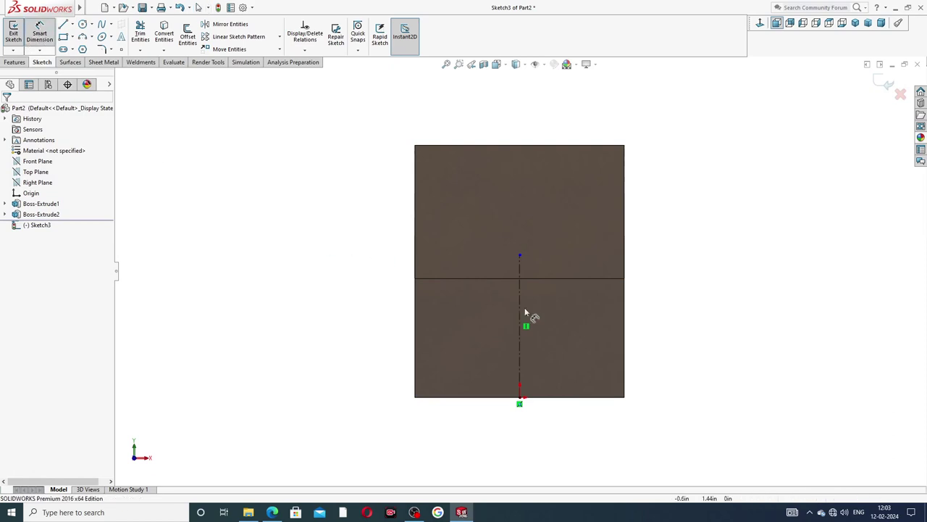
{"action": "left_click", "coordinate": [520, 307]}
{"action": "left_click", "coordinate": [661, 324]}
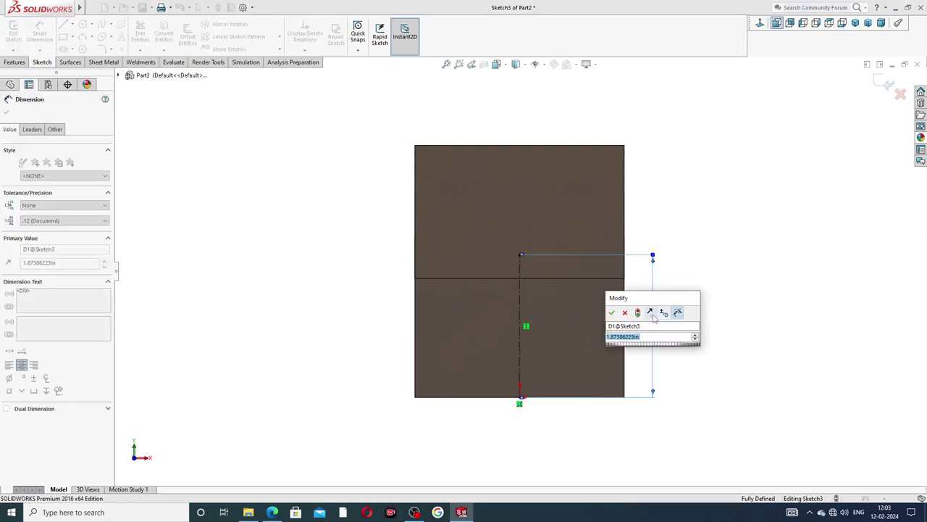
{"action": "type", "text": "2"}
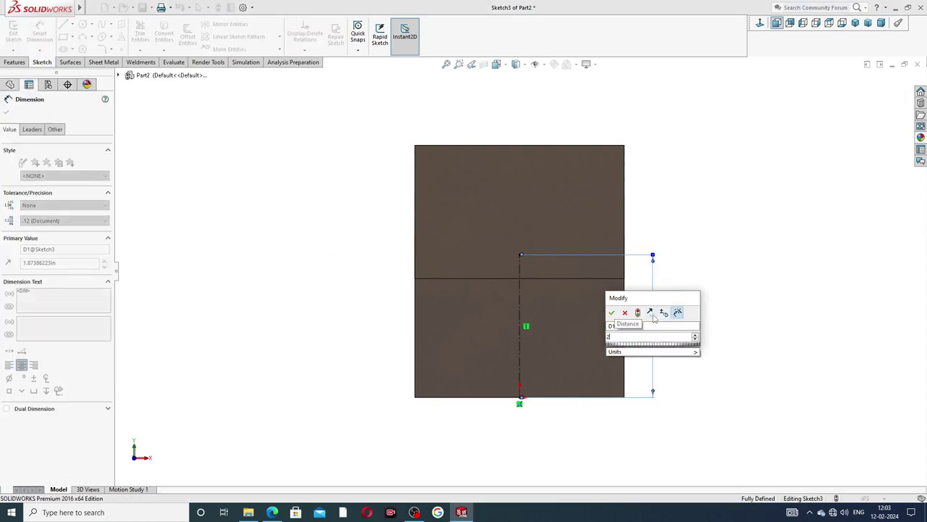
{"action": "type", "text": ".25"}
{"action": "key", "text": "Return"}
{"action": "left_click", "coordinate": [705, 311]}
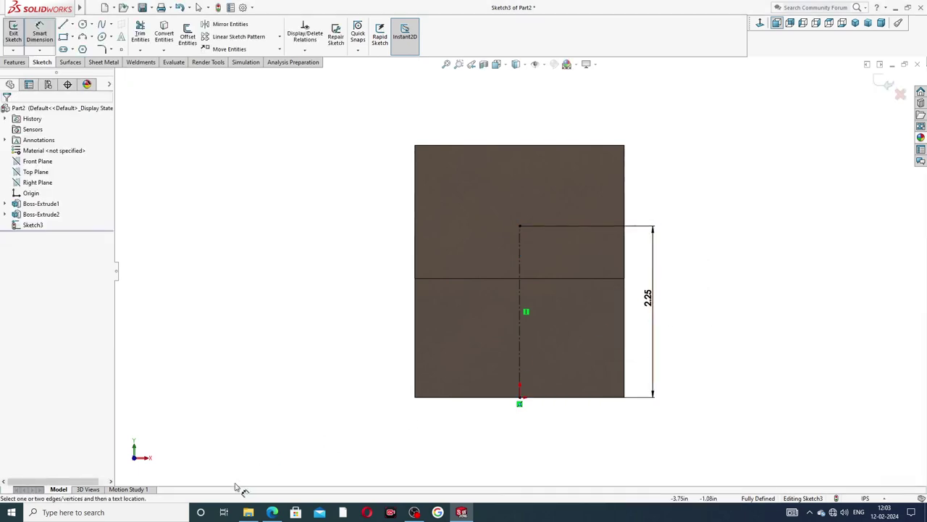
{"action": "left_click", "coordinate": [274, 513]}
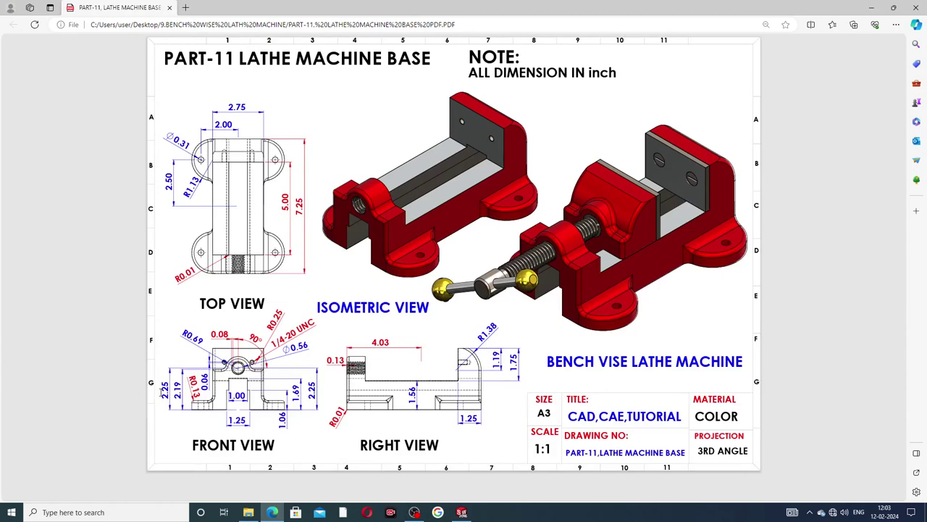
{"action": "left_click", "coordinate": [462, 512]}
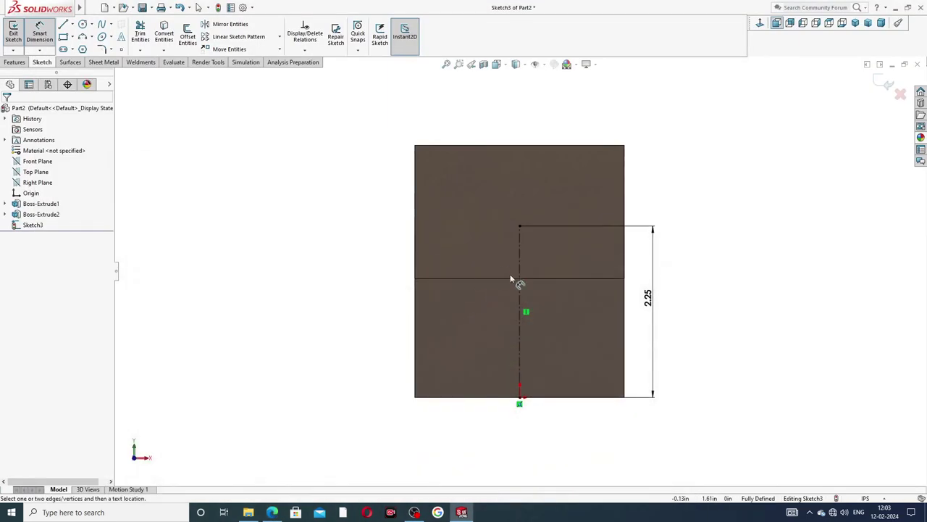
{"action": "right_click", "coordinate": [649, 178]}
{"action": "left_click", "coordinate": [673, 143]}
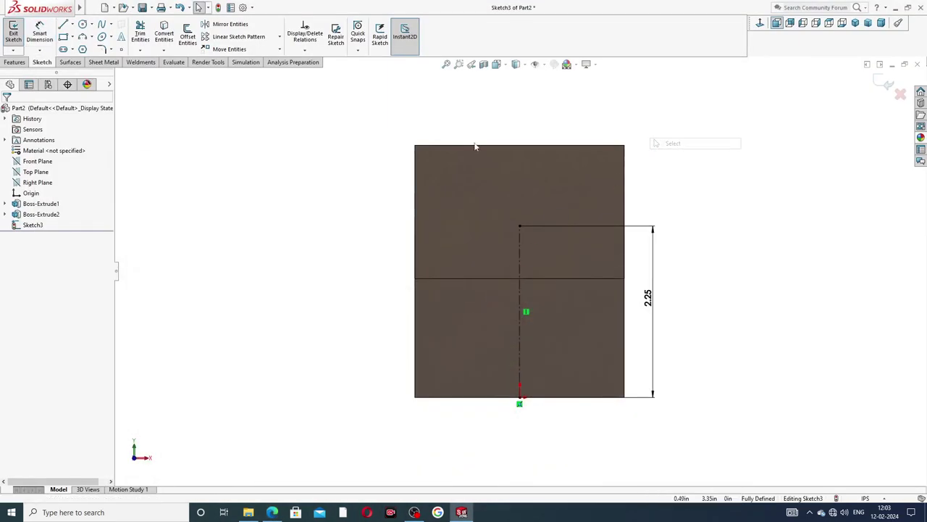
{"action": "left_click", "coordinate": [63, 24]}
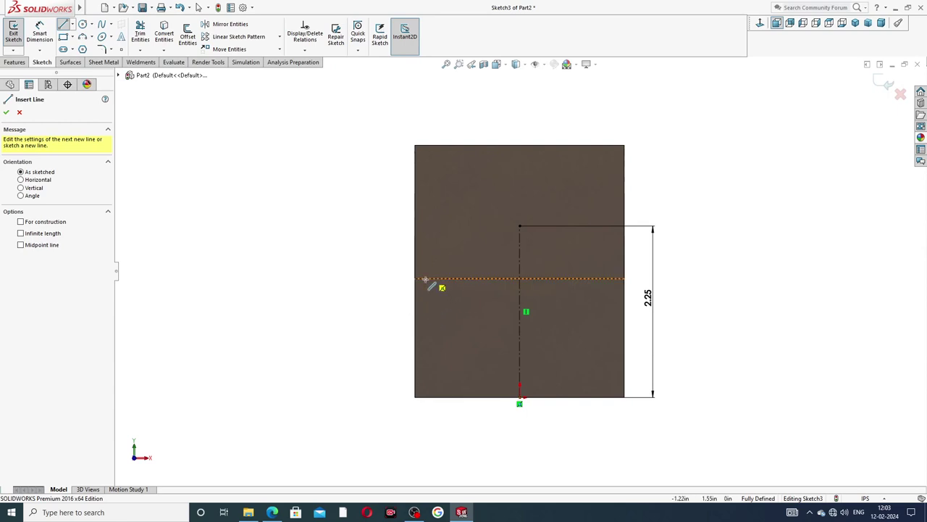
{"action": "left_click", "coordinate": [623, 278]}
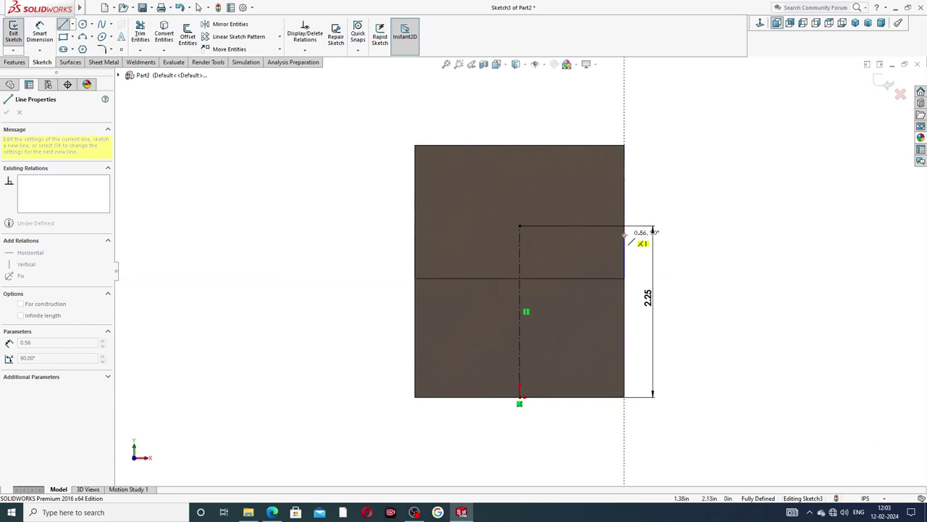
{"action": "left_click", "coordinate": [625, 229]}
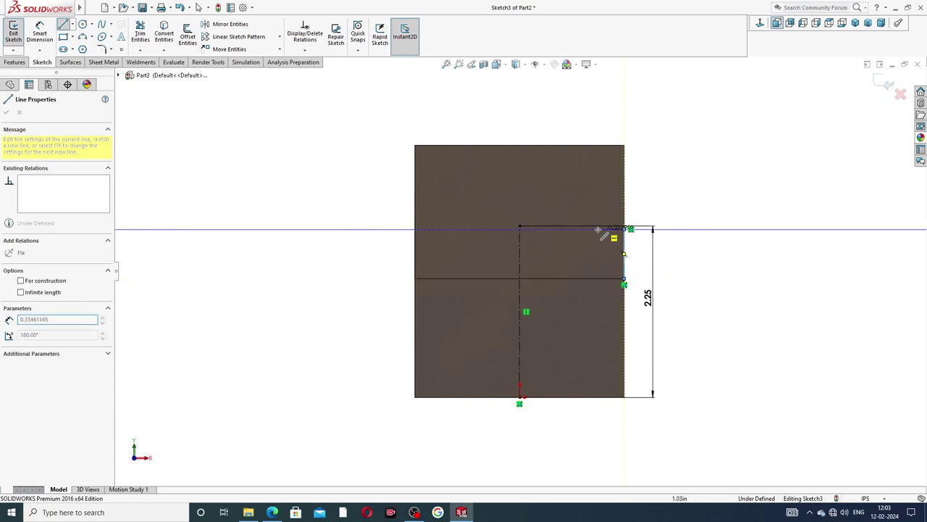
{"action": "double_click", "coordinate": [574, 230]}
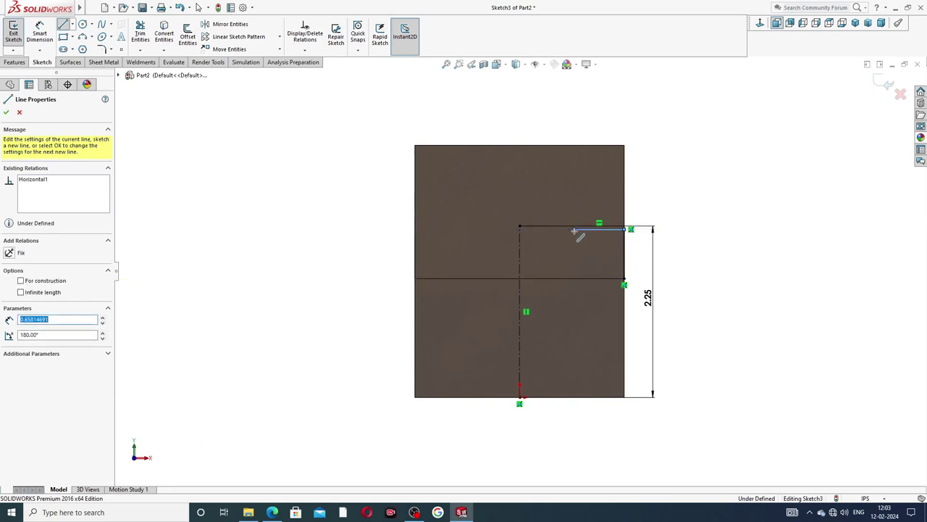
{"action": "mouse_move", "coordinate": [576, 231]}
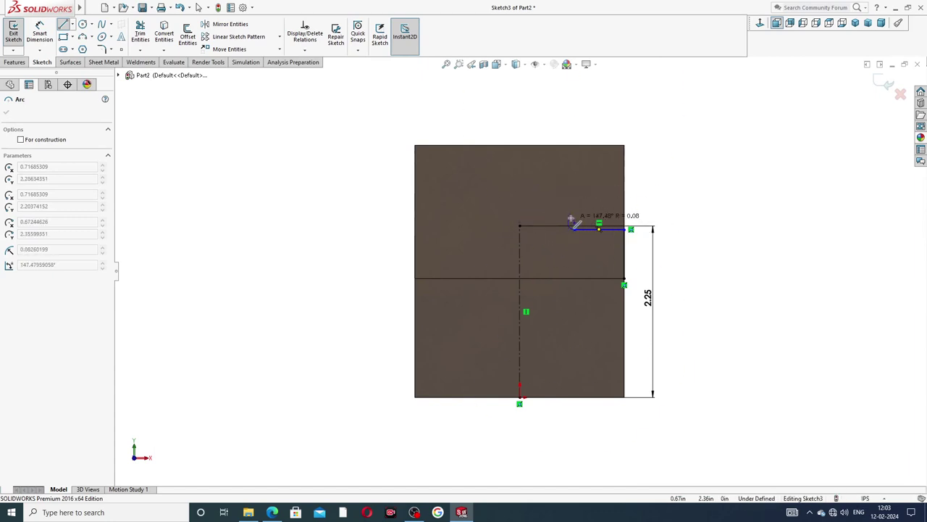
{"action": "key", "text": "Escape"}
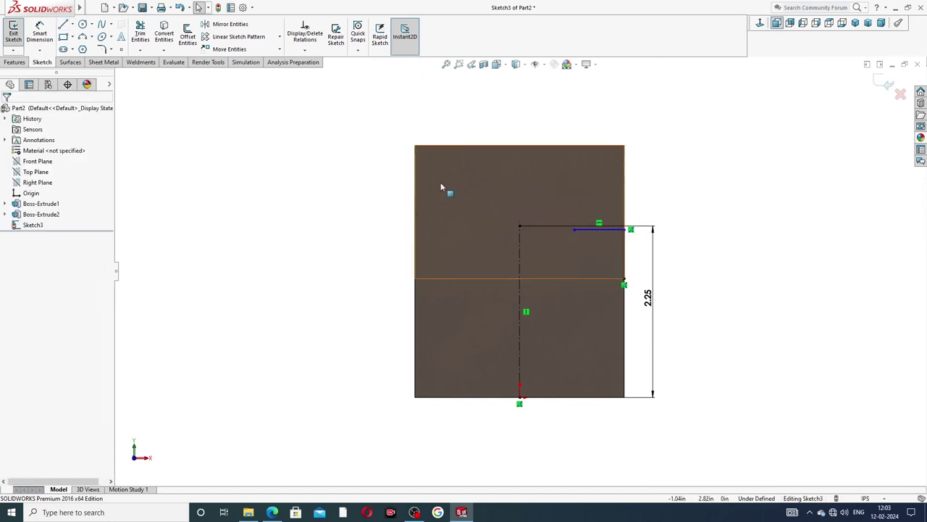
{"action": "left_click", "coordinate": [64, 24]}
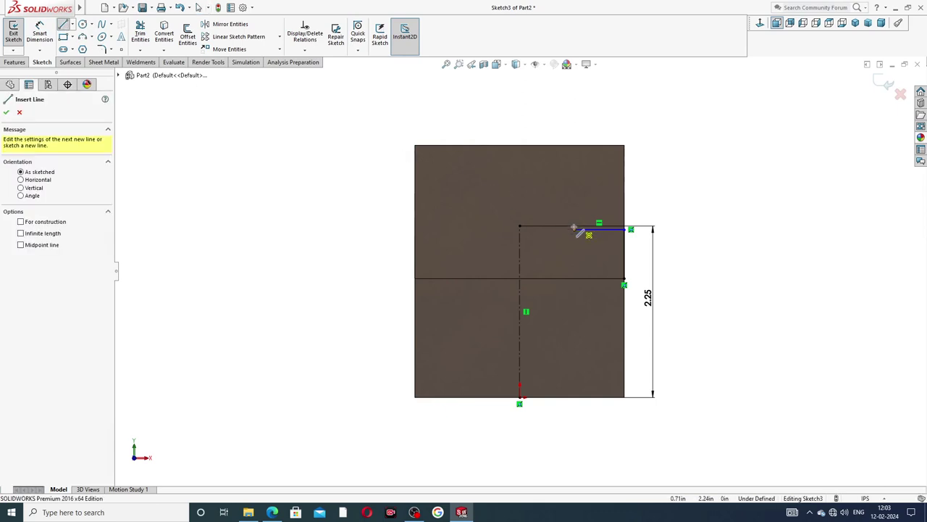
{"action": "left_click", "coordinate": [574, 229]}
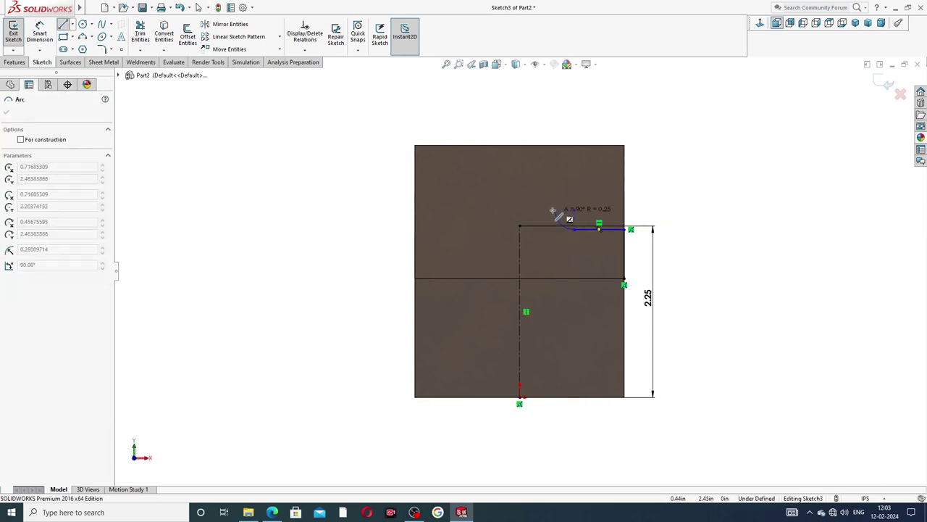
{"action": "key", "text": "Escape"}
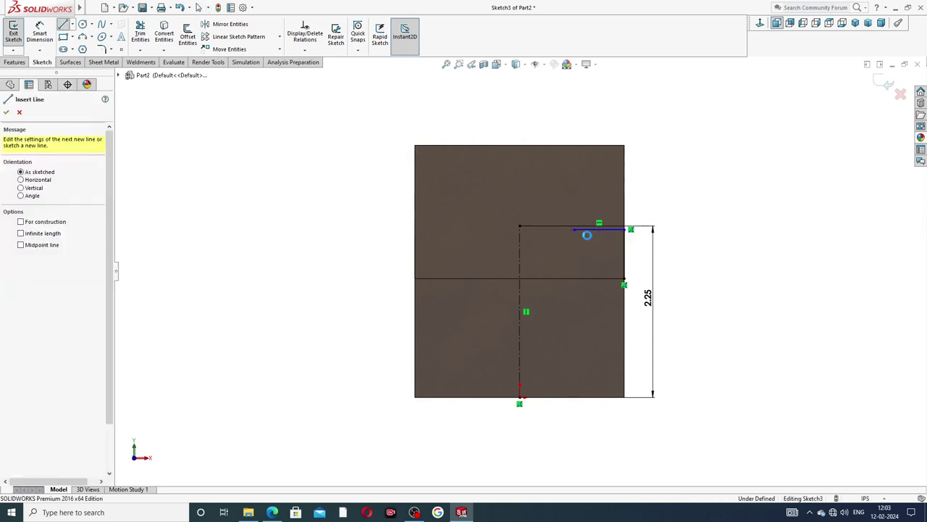
{"action": "key", "text": "Escape"}
{"action": "left_click", "coordinate": [64, 24]}
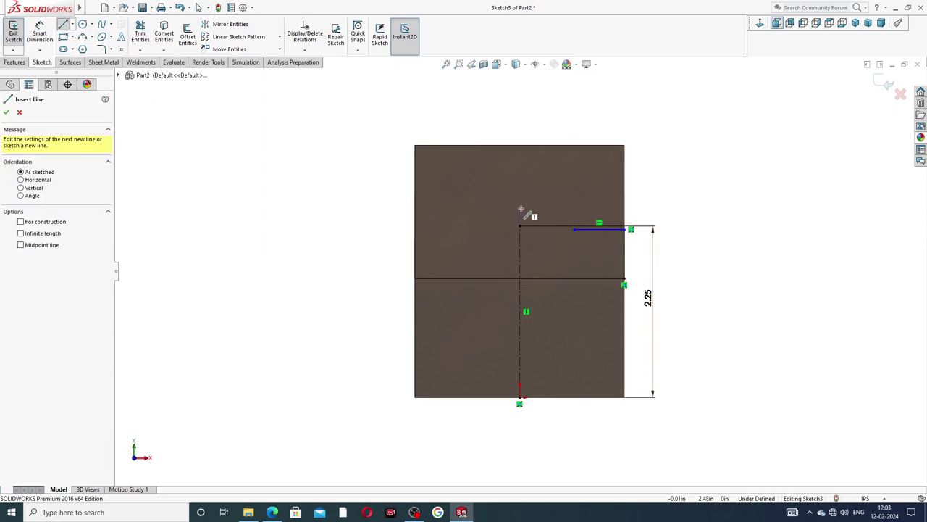
{"action": "scroll", "coordinate": [614, 227], "scroll_direction": "down", "scroll_amount": 3}
{"action": "scroll", "coordinate": [579, 237], "scroll_direction": "down", "scroll_amount": 2}
{"action": "left_click", "coordinate": [511, 234]}
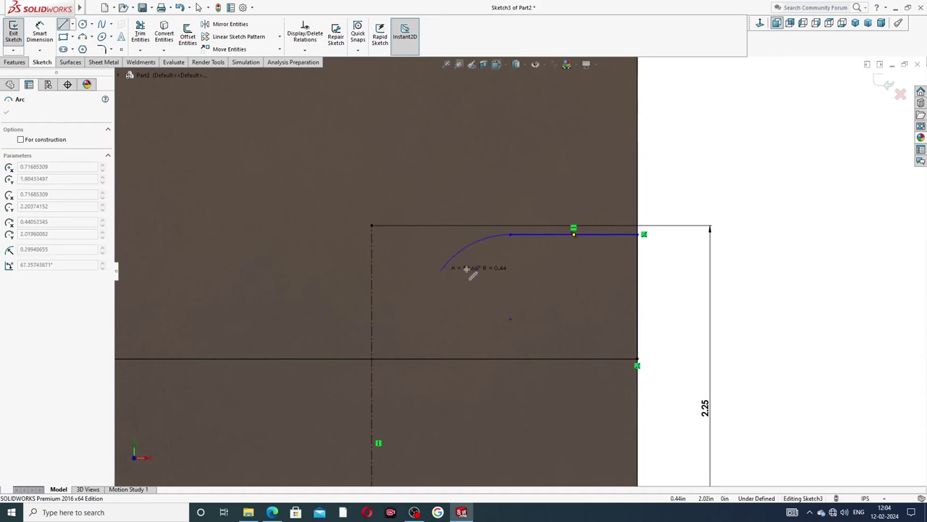
{"action": "key", "text": "Escape"}
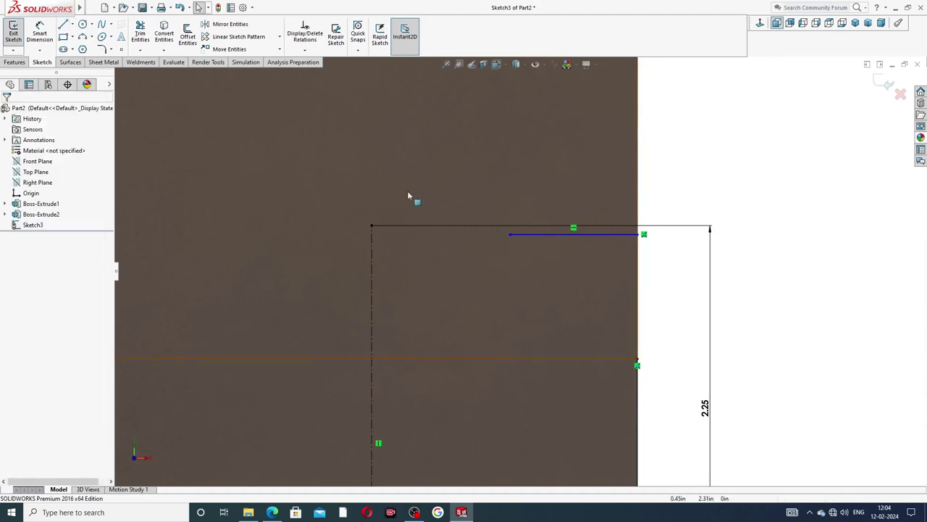
Step: Draw a 180° tangent arc off the short line, then lines left, down the left edge, and across
{"action": "left_click", "coordinate": [63, 23]}
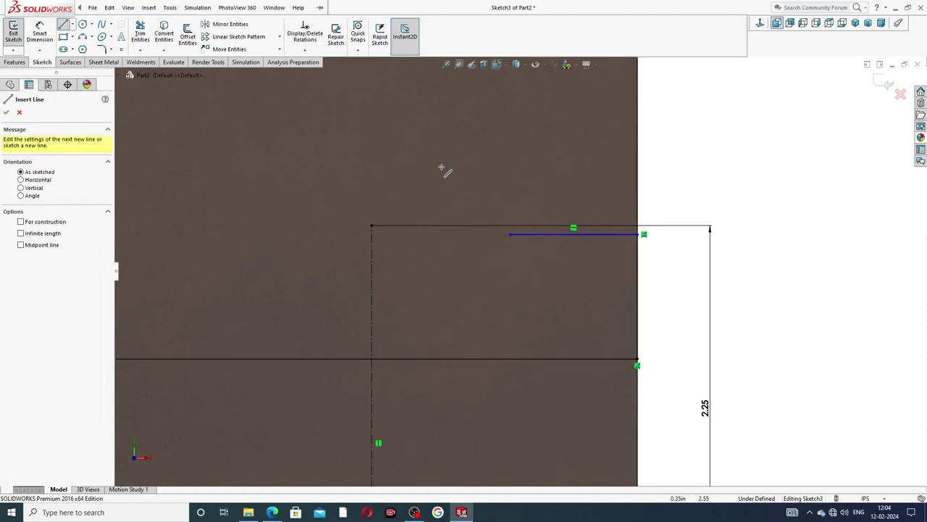
{"action": "left_click", "coordinate": [512, 234]}
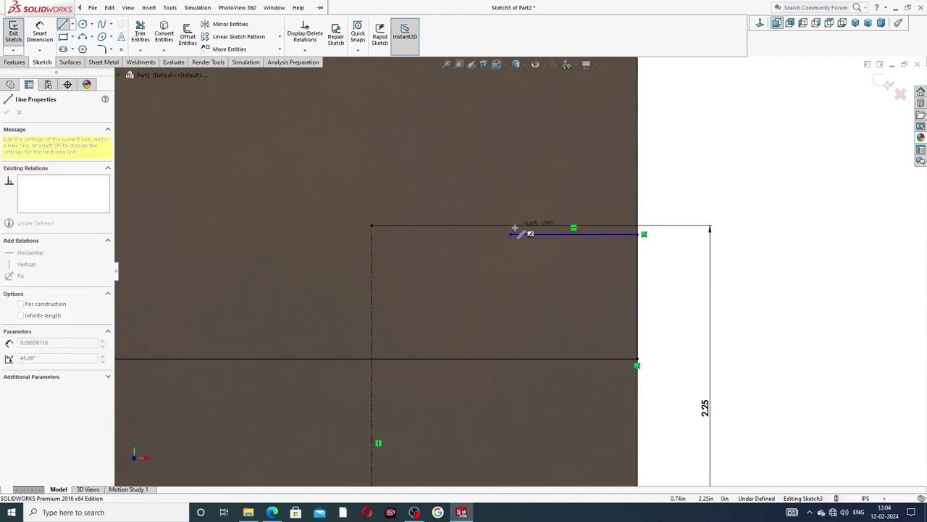
{"action": "key", "text": "a"}
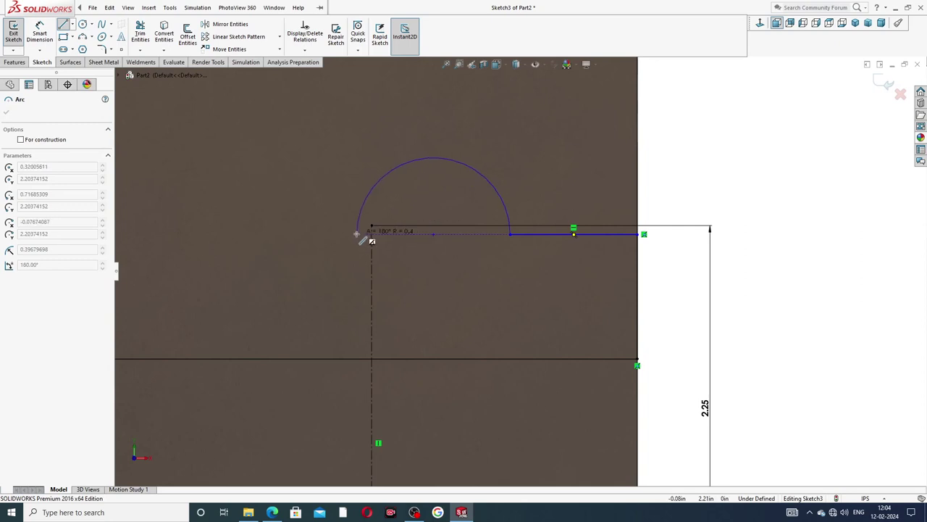
{"action": "scroll", "coordinate": [358, 239], "scroll_direction": "up", "scroll_amount": 2}
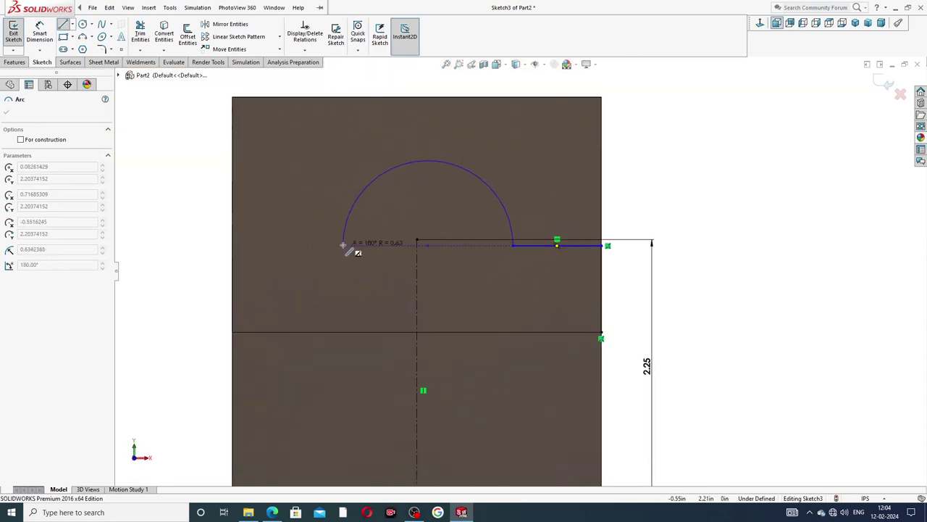
{"action": "left_click", "coordinate": [352, 245]}
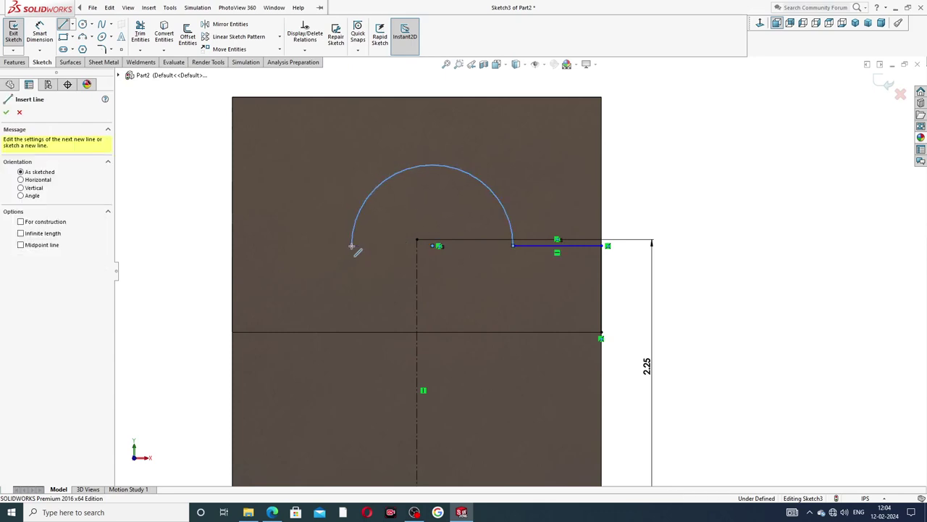
{"action": "left_click", "coordinate": [237, 246]}
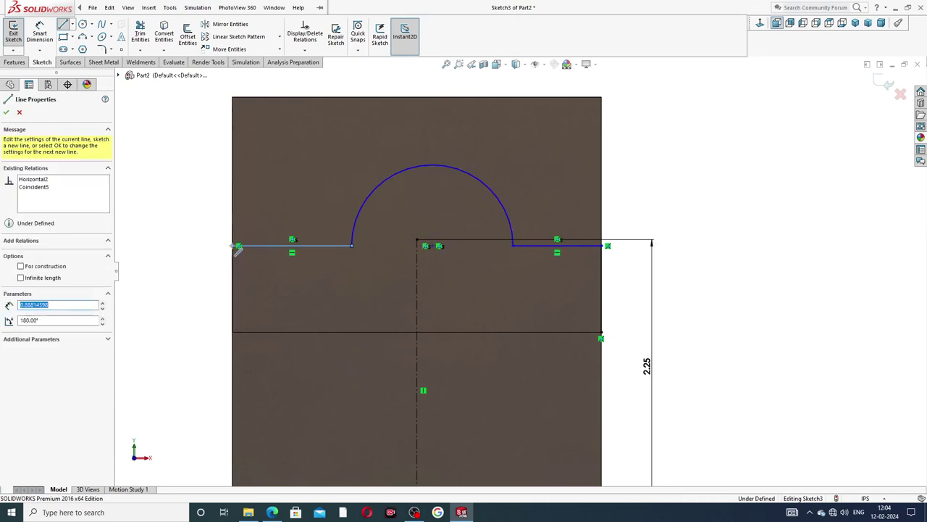
{"action": "left_click", "coordinate": [232, 337]}
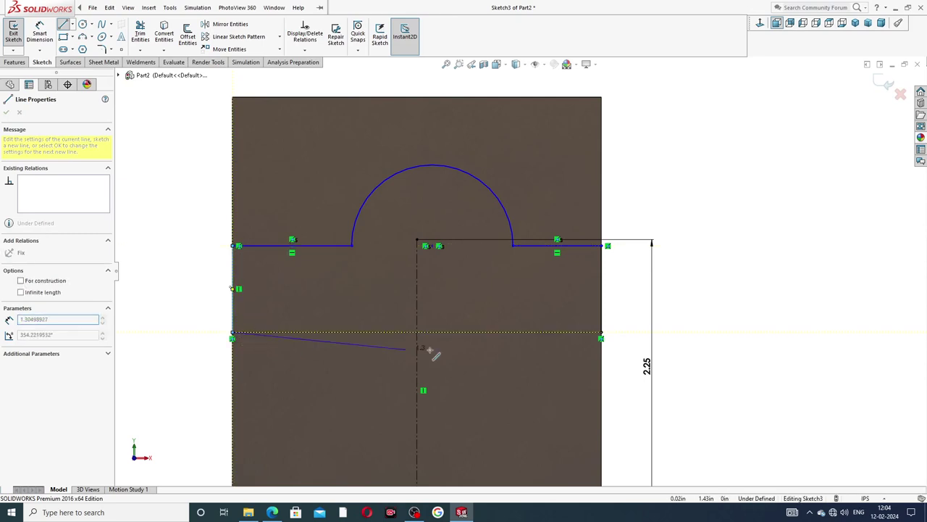
{"action": "left_click", "coordinate": [601, 337]}
{"action": "right_click", "coordinate": [666, 187]}
{"action": "left_click", "coordinate": [691, 201]}
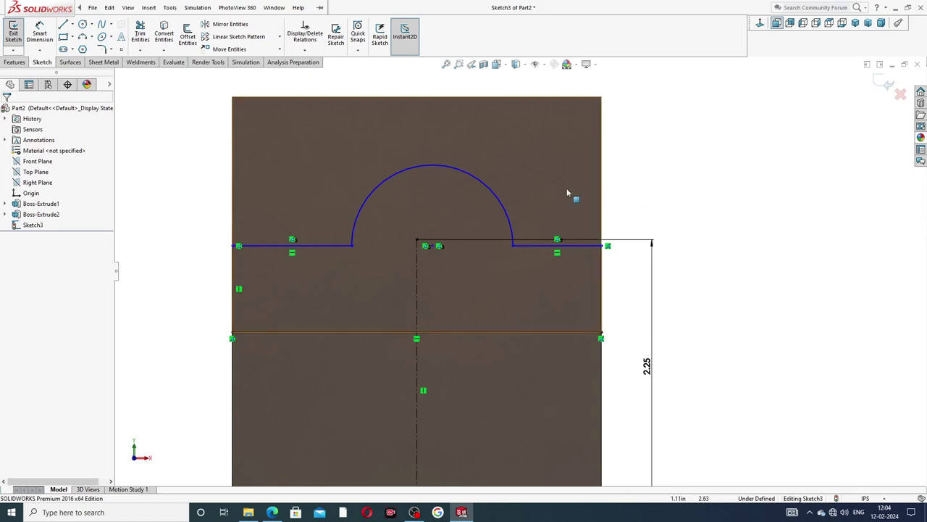
{"action": "scroll", "coordinate": [566, 188], "scroll_direction": "up", "scroll_amount": 2}
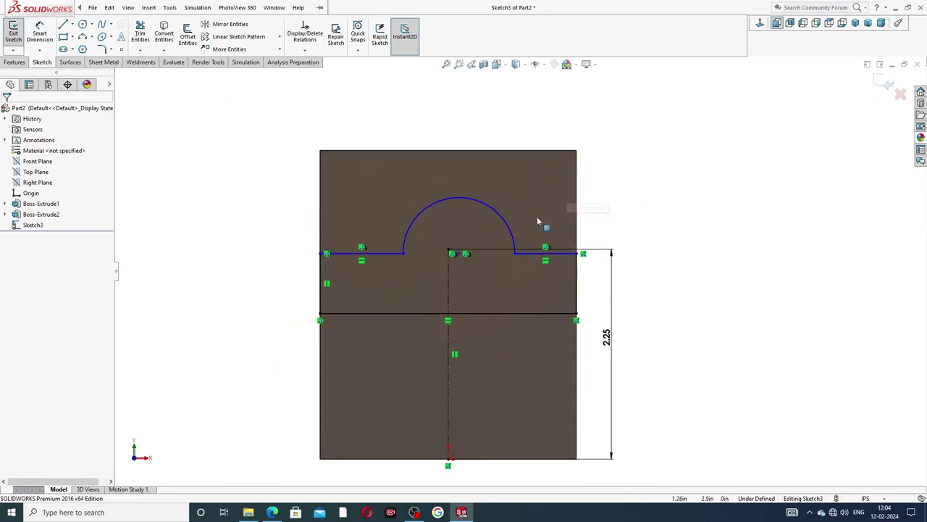
Step: Make the left and right horizontal lines beside the semicircle collinear and equal
{"action": "left_click", "coordinate": [395, 256]}
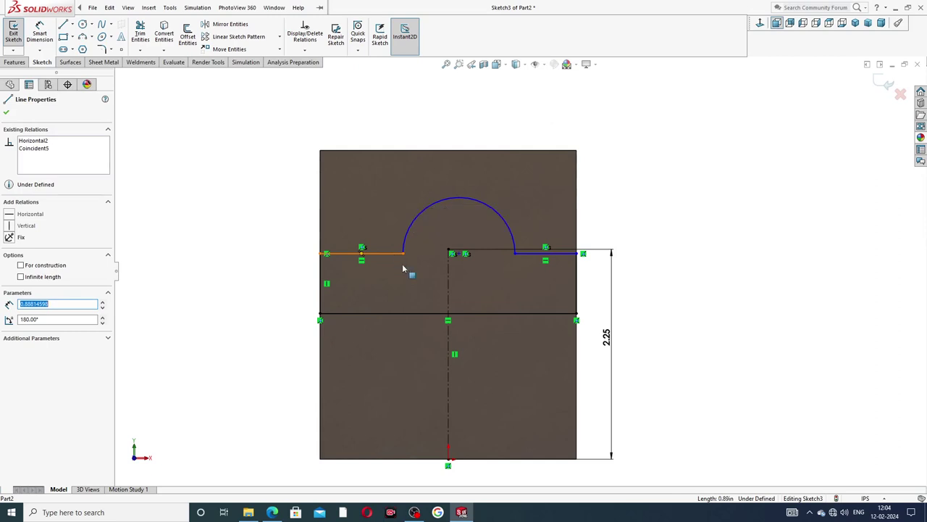
{"action": "left_click", "coordinate": [540, 254], "text": "ctrl"}
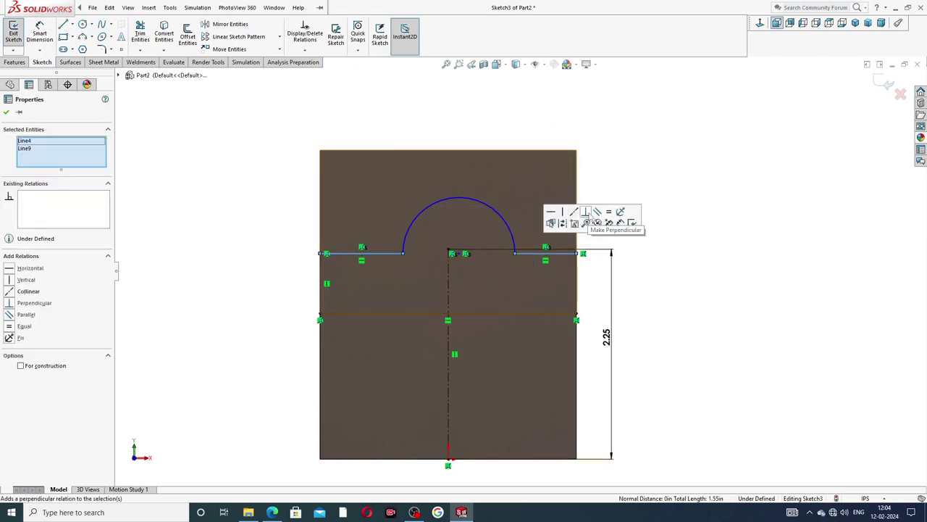
{"action": "left_click", "coordinate": [574, 212]}
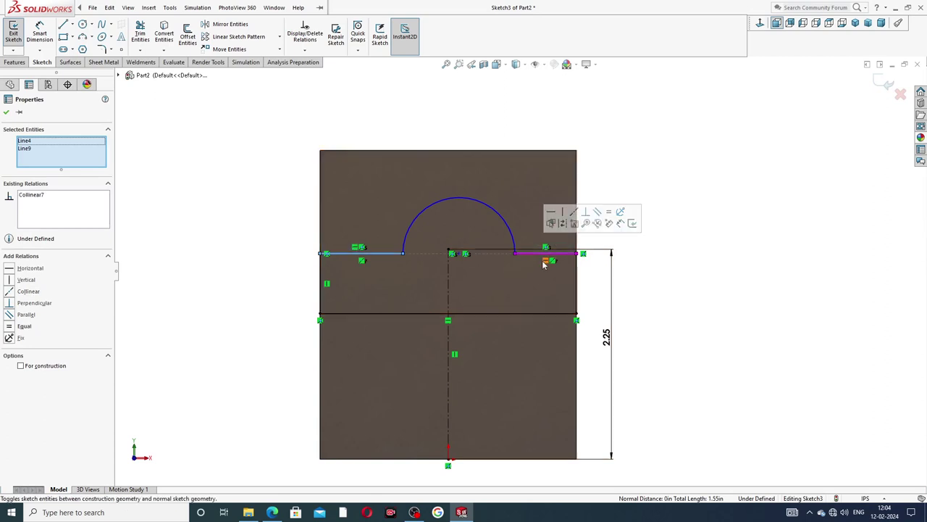
{"action": "left_click", "coordinate": [609, 213]}
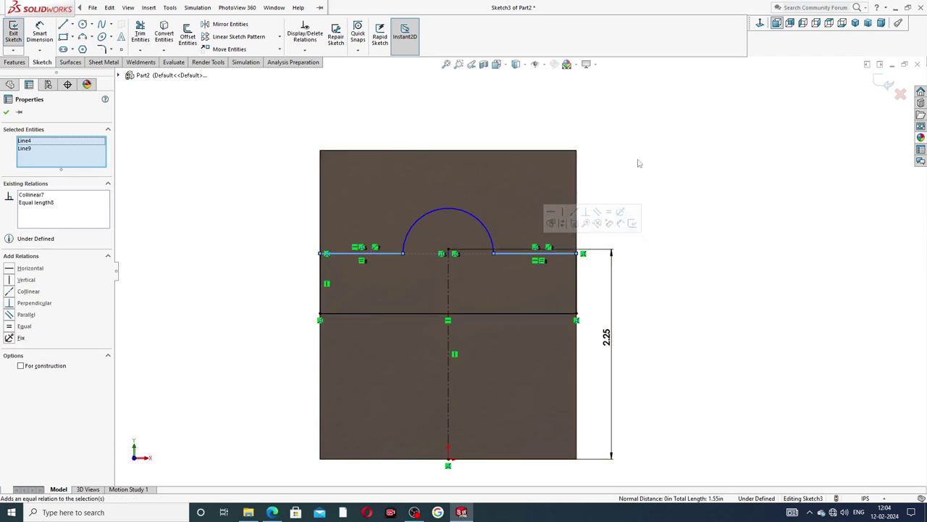
{"action": "left_click", "coordinate": [638, 163]}
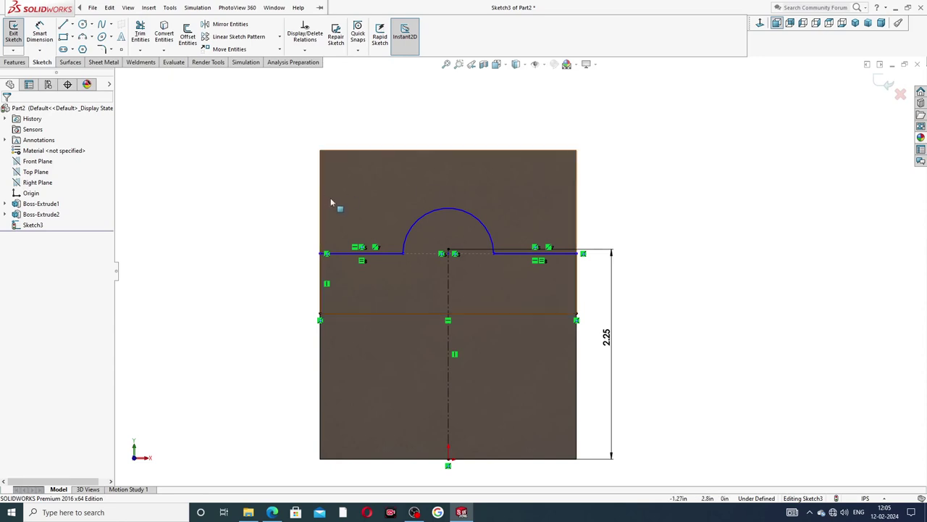
Step: Dimension the semicircular arc radius 0.69 and the left line 2.19 above the bottom edge
{"action": "left_click", "coordinate": [39, 34]}
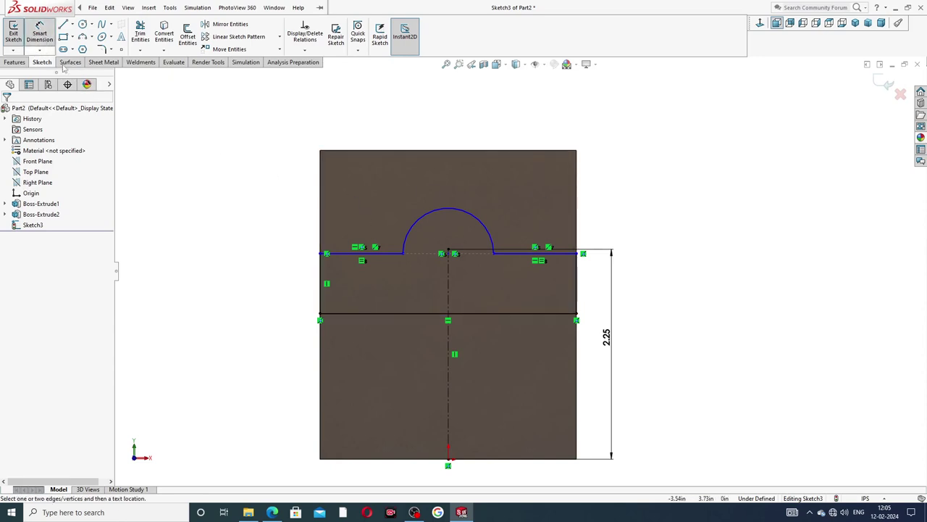
{"action": "left_click", "coordinate": [422, 215]}
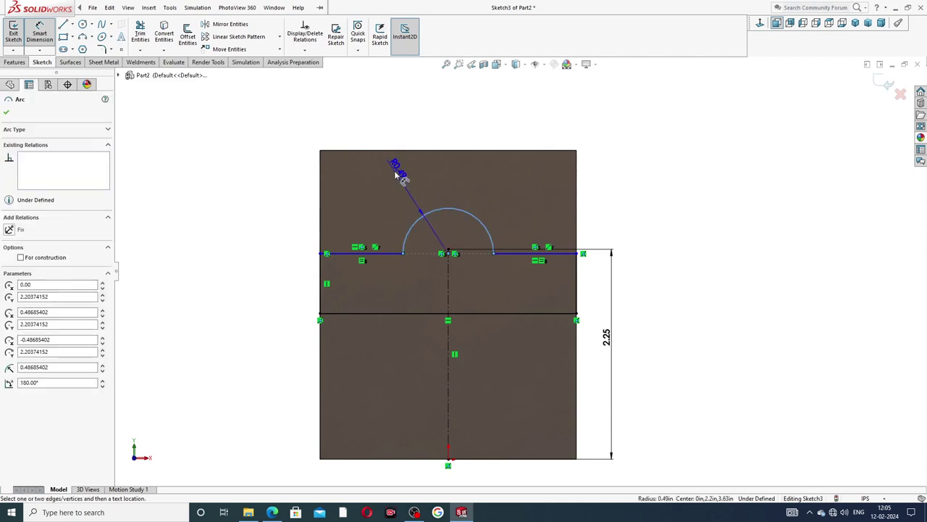
{"action": "left_click", "coordinate": [396, 175]}
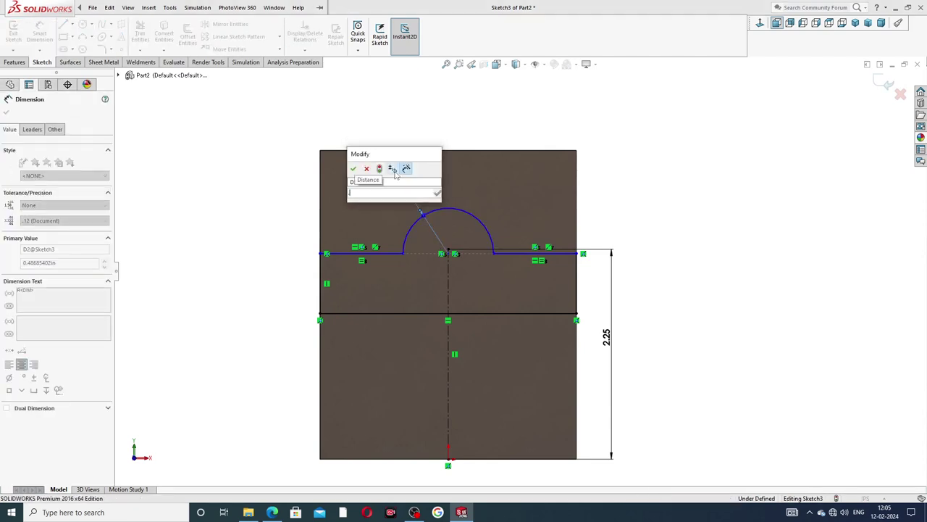
{"action": "type", "text": ".69"}
{"action": "key", "text": "Return"}
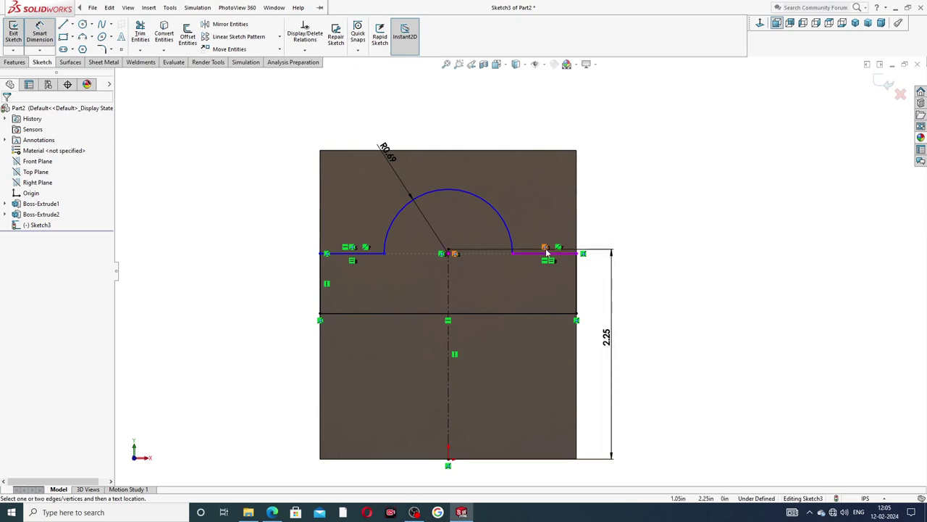
{"action": "left_click", "coordinate": [377, 255]}
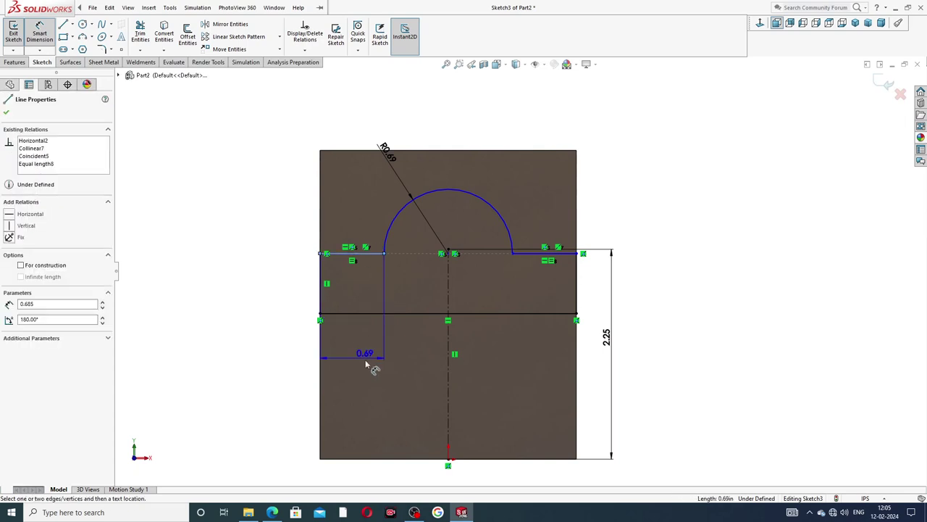
{"action": "left_click", "coordinate": [376, 461]}
{"action": "left_click", "coordinate": [301, 355]}
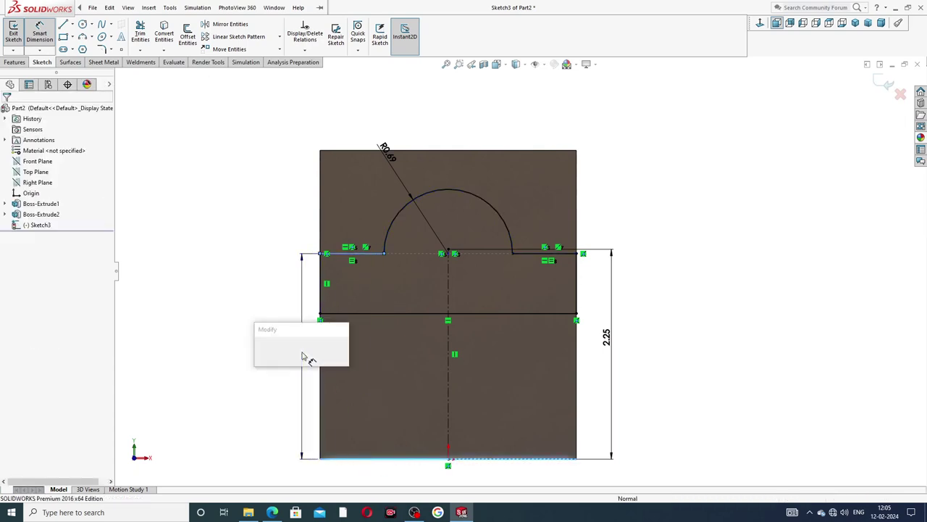
{"action": "type", "text": "2.19"}
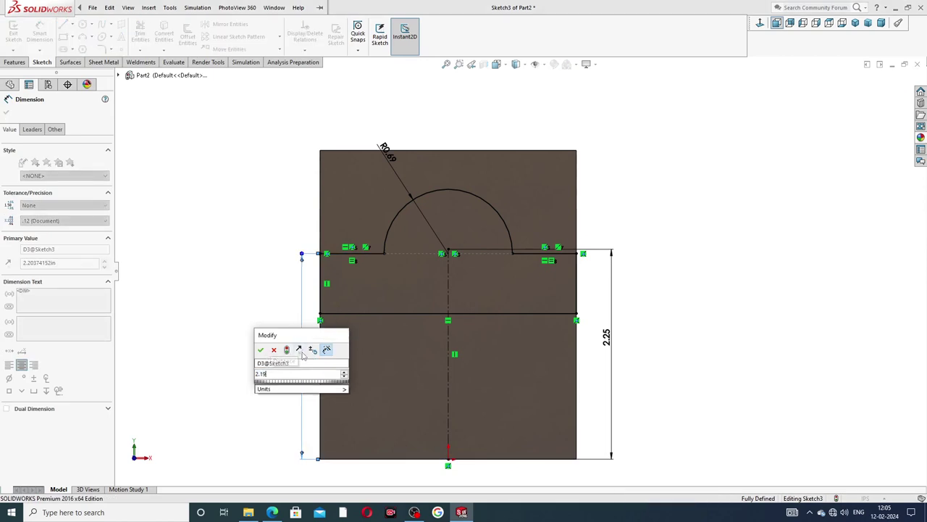
{"action": "key", "text": "Return"}
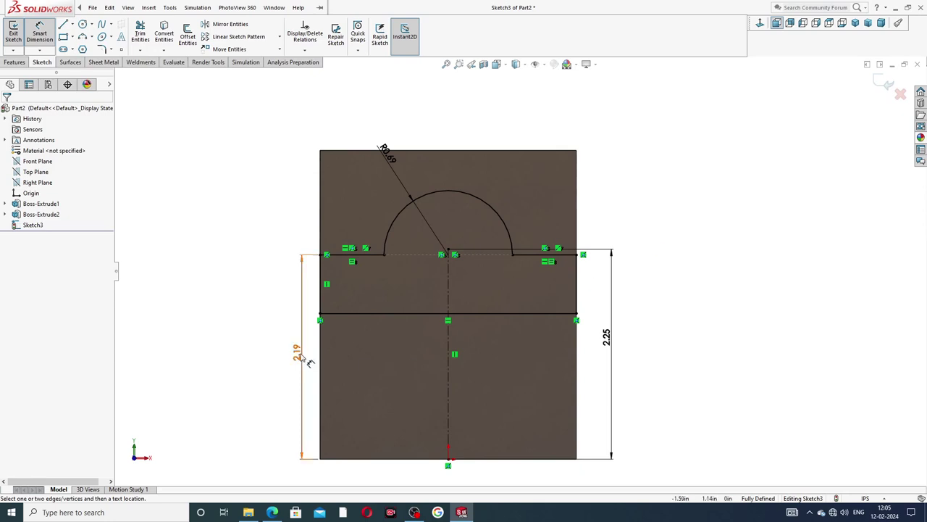
Step: Reposition the 2.19 and R0.69 labels, compare with the drawing, and switch to isometric view
{"action": "left_click_drag", "start_coordinate": [300, 340], "coordinate": [286, 346]}
{"action": "left_click", "coordinate": [706, 296]}
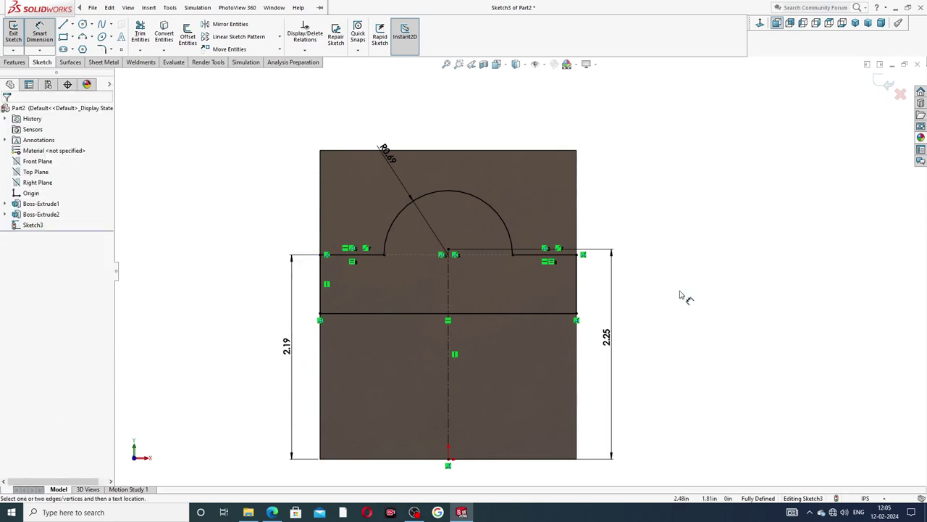
{"action": "mouse_move", "coordinate": [297, 343]}
{"action": "left_mouse_down"}
{"action": "mouse_move", "coordinate": [598, 331]}
{"action": "mouse_move", "coordinate": [297, 326]}
{"action": "mouse_move", "coordinate": [284, 351]}
{"action": "left_mouse_up"}
{"action": "left_click", "coordinate": [652, 292]}
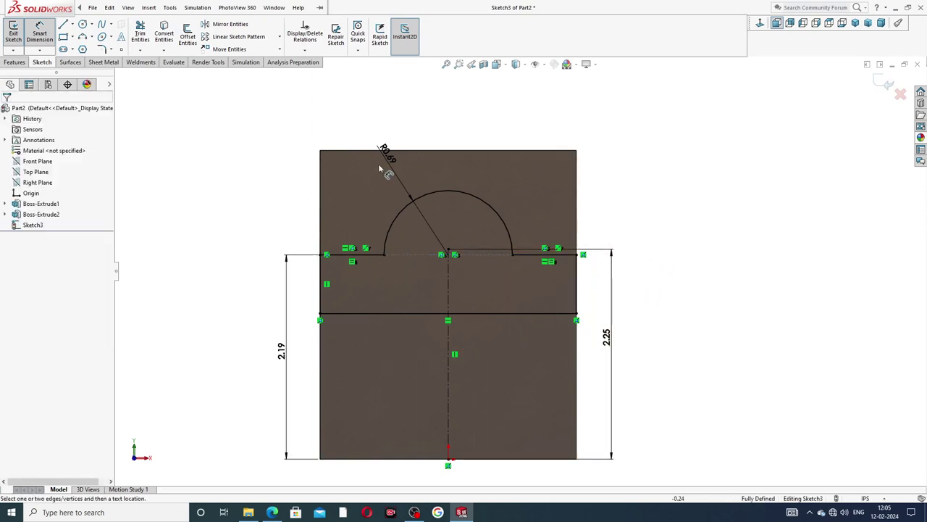
{"action": "left_click_drag", "start_coordinate": [379, 169], "coordinate": [374, 126]}
{"action": "right_click", "coordinate": [661, 115]}
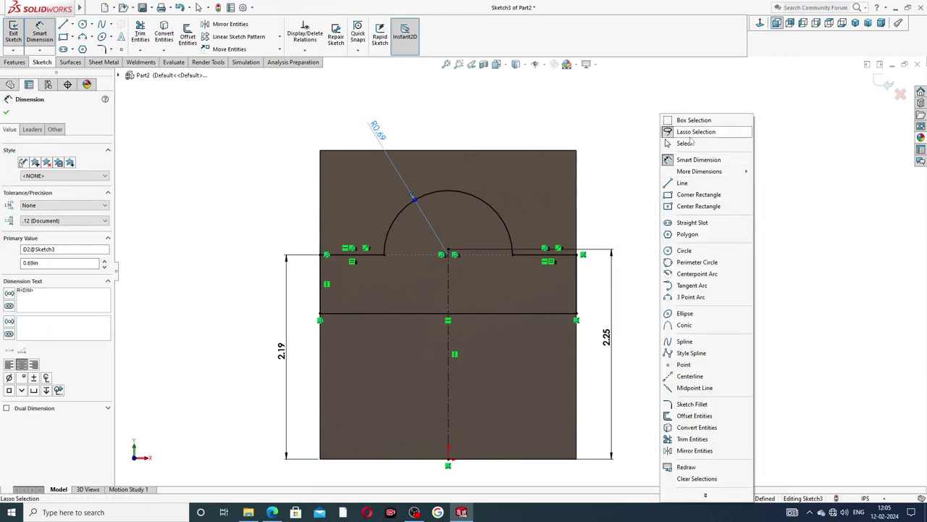
{"action": "left_click", "coordinate": [686, 143]}
{"action": "left_click", "coordinate": [272, 512]}
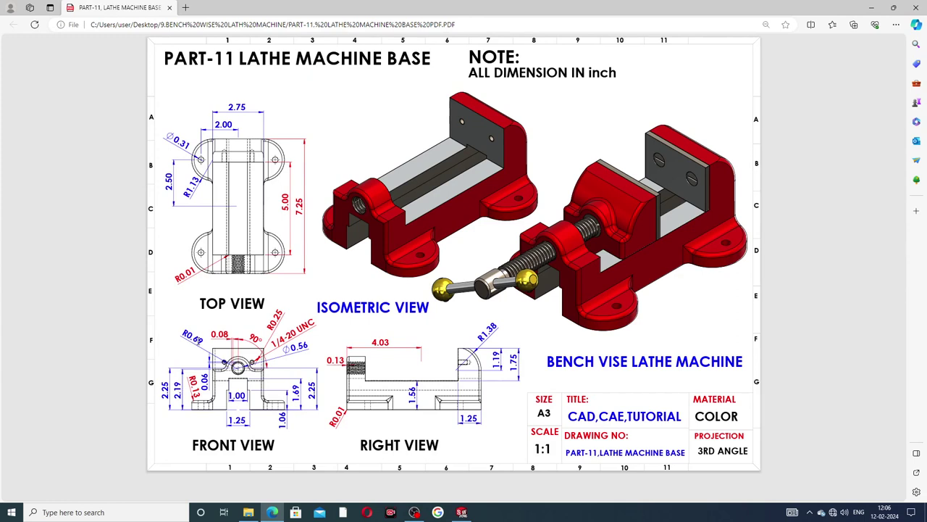
{"action": "left_click", "coordinate": [462, 512]}
{"action": "key", "text": "ctrl+7"}
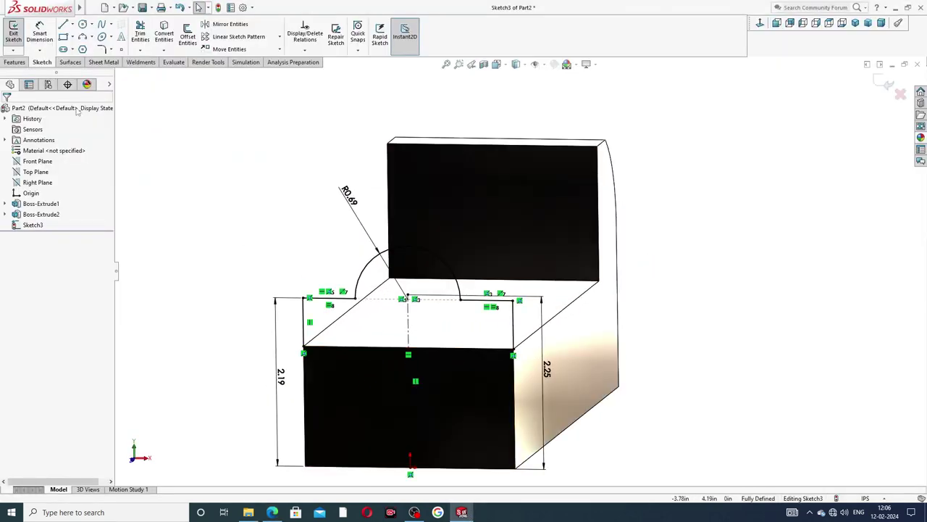
Step: Extrude the ear sketch Offset From Surface, 5.00 in from the back wall face
{"action": "left_click", "coordinate": [15, 61]}
{"action": "left_click", "coordinate": [17, 32]}
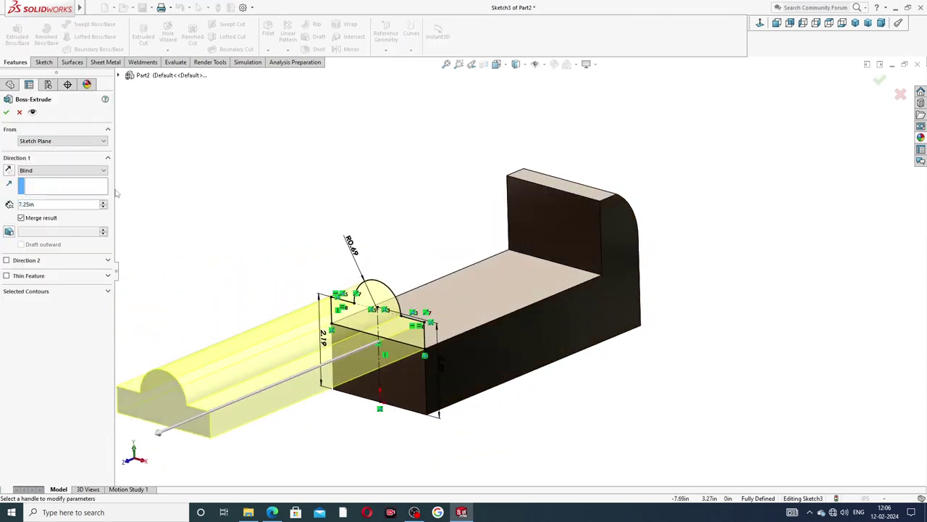
{"action": "double_click", "coordinate": [32, 205]}
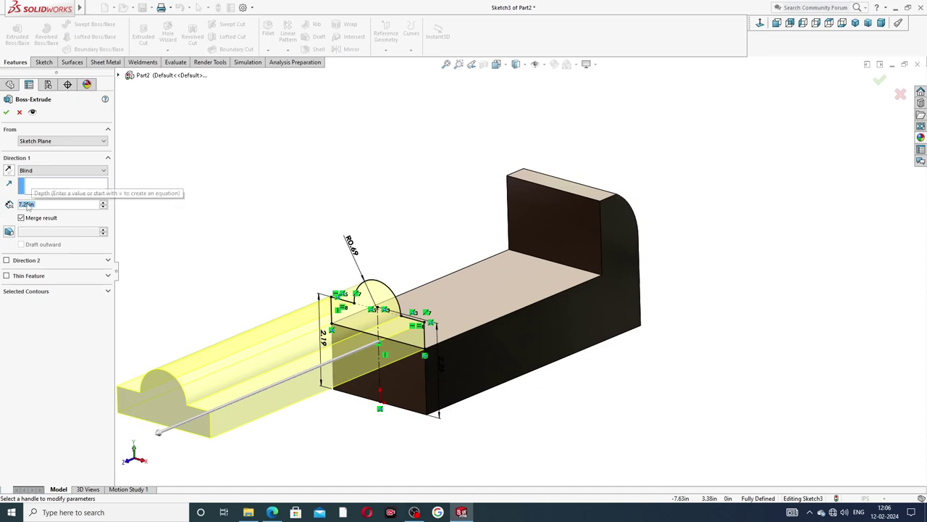
{"action": "type", "text": "5"}
{"action": "key", "text": "Return"}
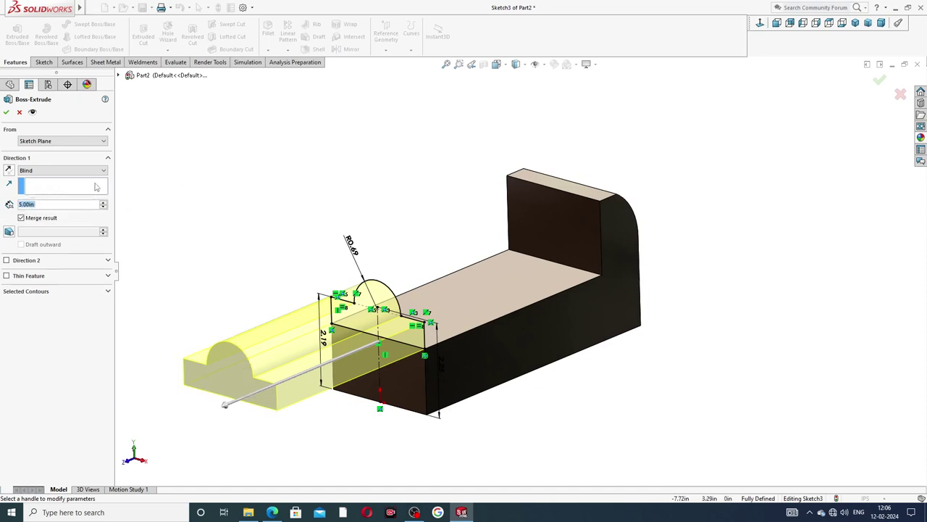
{"action": "left_click", "coordinate": [54, 171]}
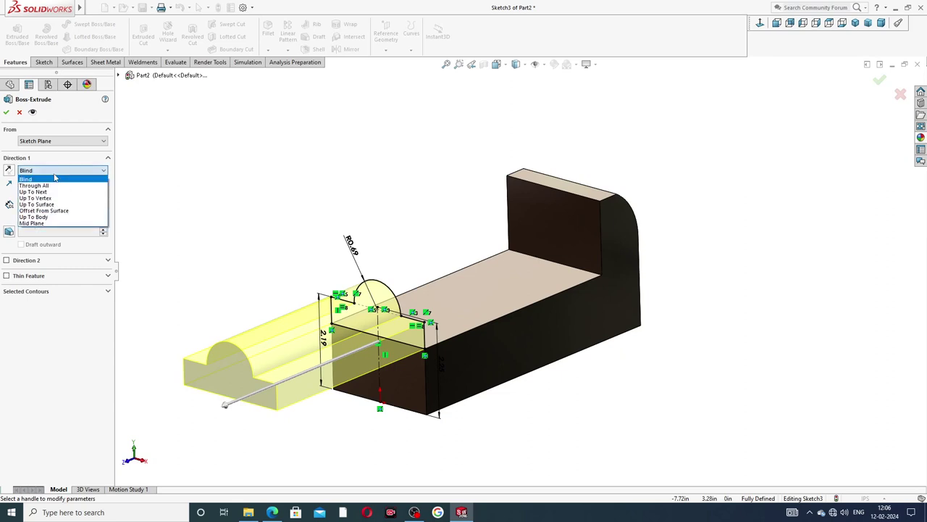
{"action": "left_click", "coordinate": [57, 211]}
{"action": "left_click", "coordinate": [555, 241]}
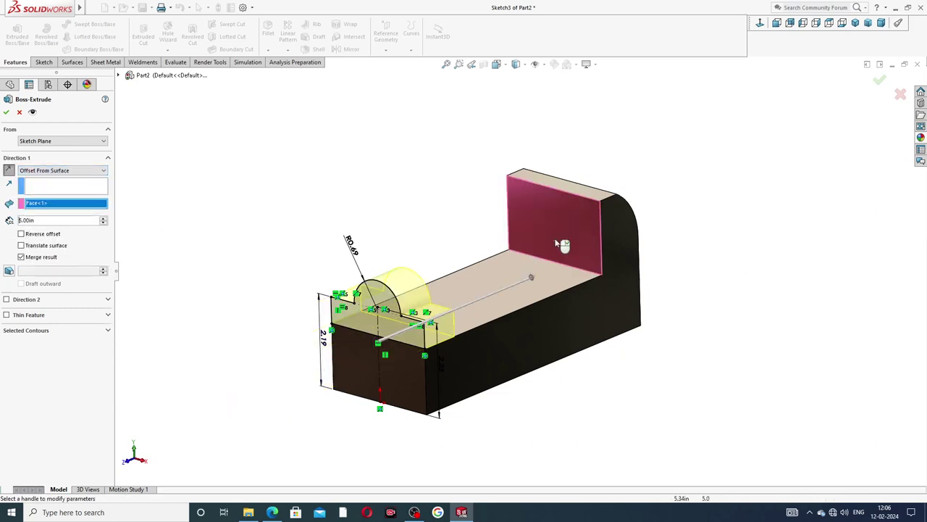
{"action": "mouse_move", "coordinate": [428, 234]}
{"action": "middle_mouse_down"}
{"action": "mouse_move", "coordinate": [447, 222]}
{"action": "mouse_move", "coordinate": [430, 211]}
{"action": "middle_mouse_up"}
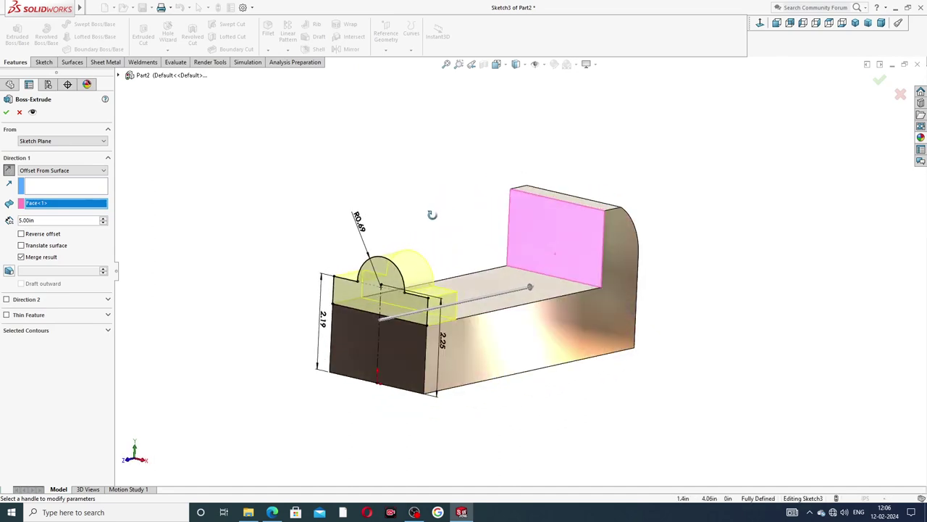
{"action": "scroll", "coordinate": [433, 330], "scroll_direction": "down", "scroll_amount": 1}
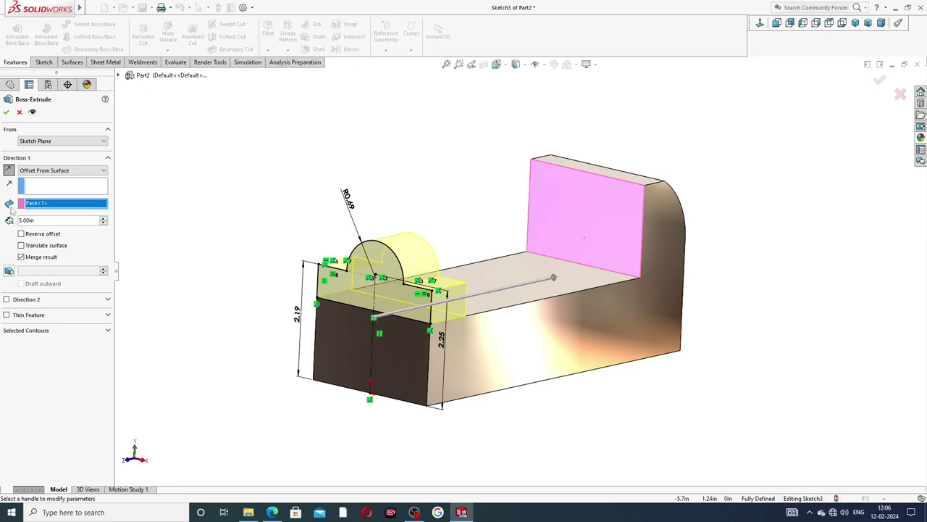
{"action": "left_click", "coordinate": [6, 112]}
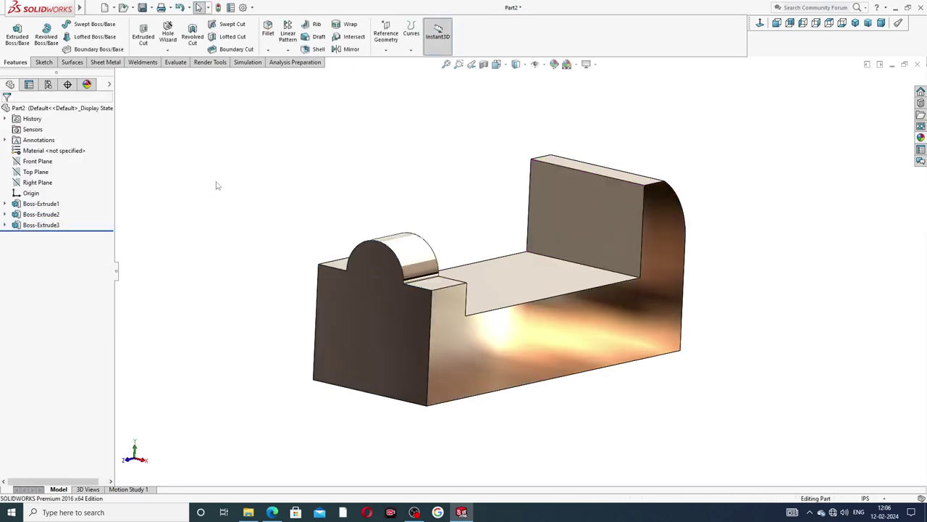
Step: Inspect the new boss and save the part as BASE
{"action": "middle_click_drag", "start_coordinate": [449, 223], "coordinate": [666, 175]}
{"action": "scroll", "coordinate": [468, 326], "scroll_direction": "down", "scroll_amount": 2}
{"action": "scroll", "coordinate": [564, 227], "scroll_direction": "up", "scroll_amount": 2}
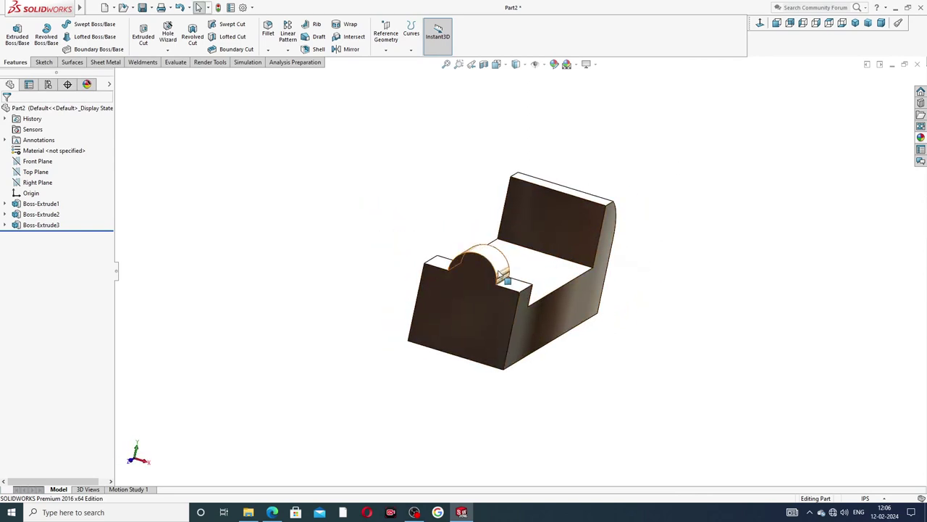
{"action": "middle_click_drag", "start_coordinate": [498, 273], "coordinate": [441, 274]}
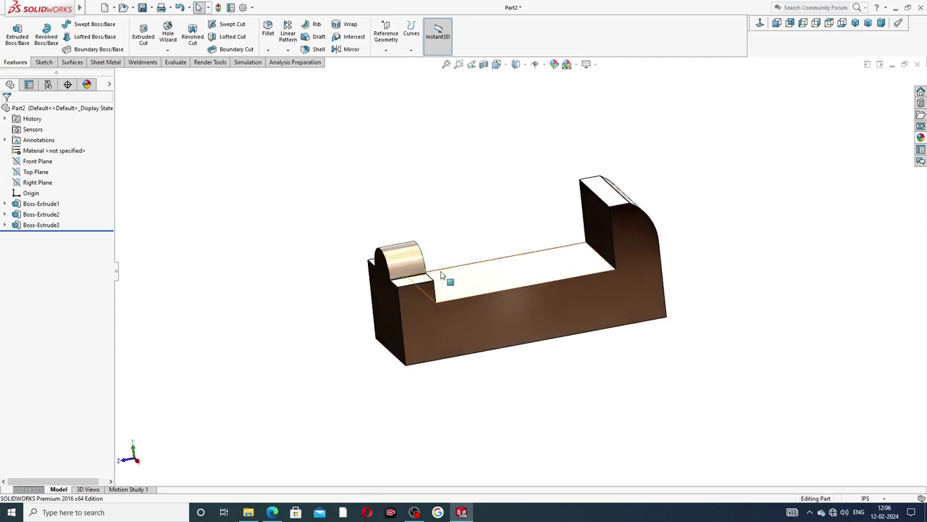
{"action": "scroll", "coordinate": [441, 274], "scroll_direction": "down", "scroll_amount": 2}
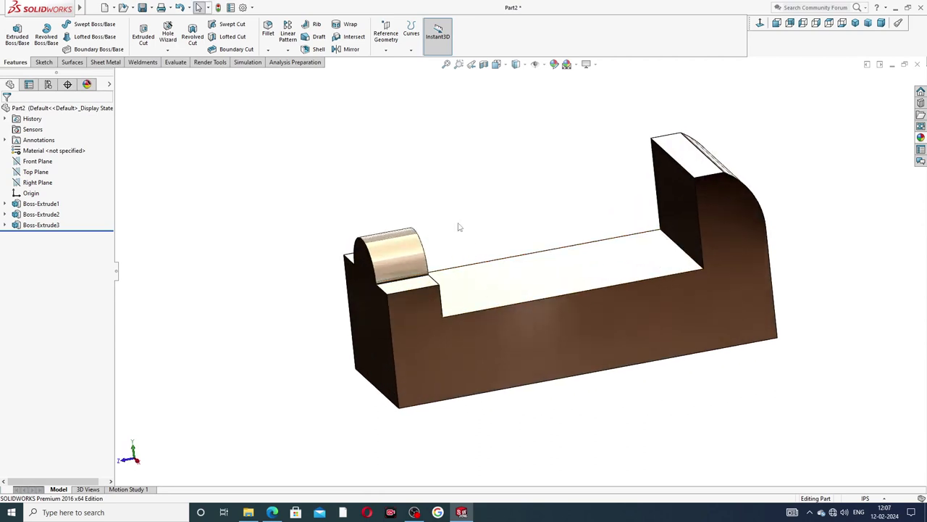
{"action": "key", "text": "ctrl+s"}
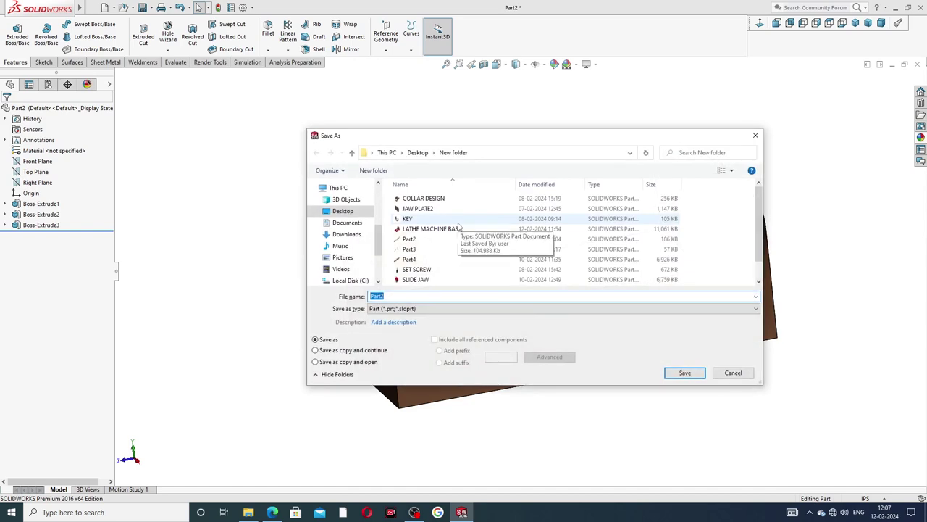
{"action": "type", "text": "BASE"}
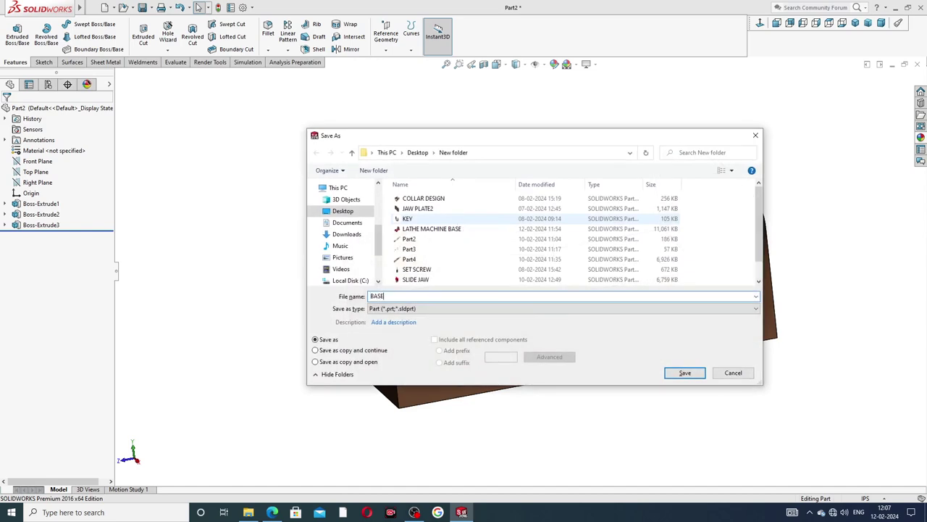
{"action": "key", "text": "Return"}
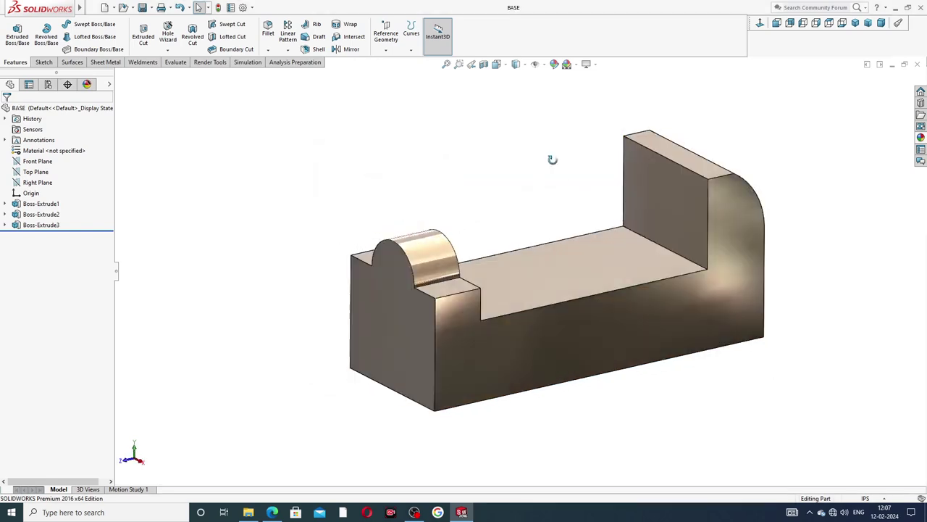
Step: Select the part's front, end, boss, top and underside faces for colouring
{"action": "middle_click_drag", "start_coordinate": [552, 160], "coordinate": [539, 203]}
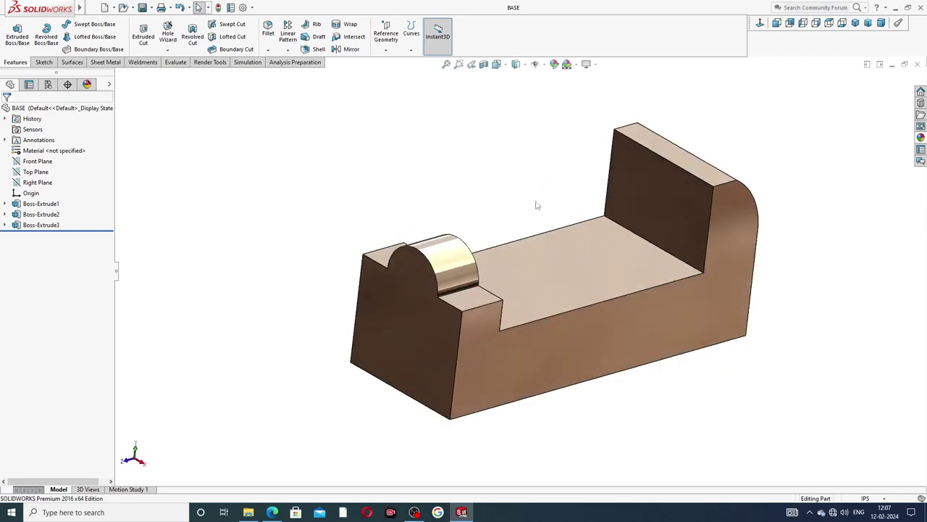
{"action": "left_click", "coordinate": [564, 357]}
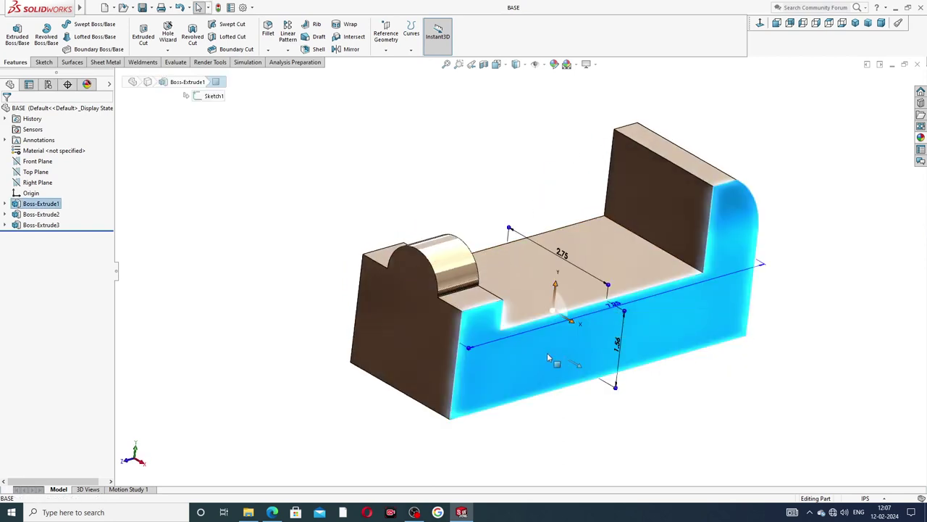
{"action": "left_click", "coordinate": [416, 322], "text": "ctrl"}
{"action": "left_click", "coordinate": [460, 269], "text": "ctrl"}
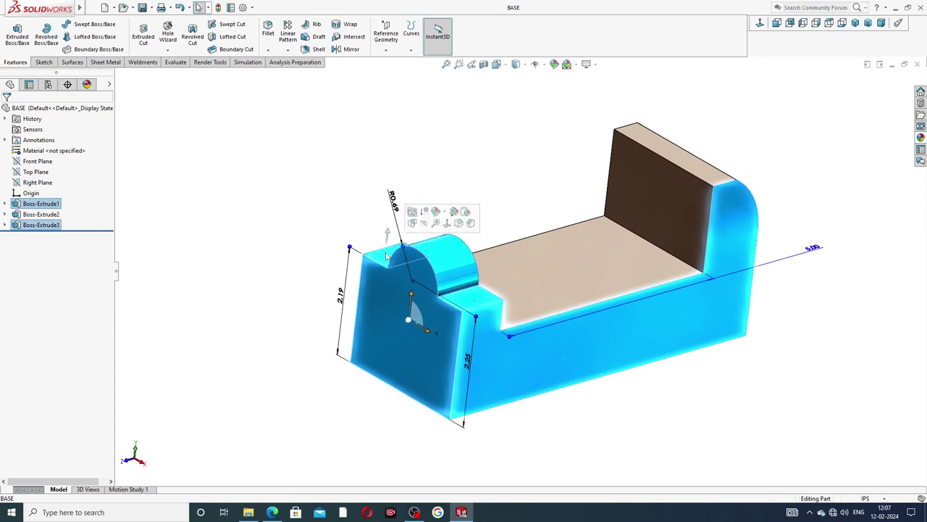
{"action": "left_click", "coordinate": [711, 171]}
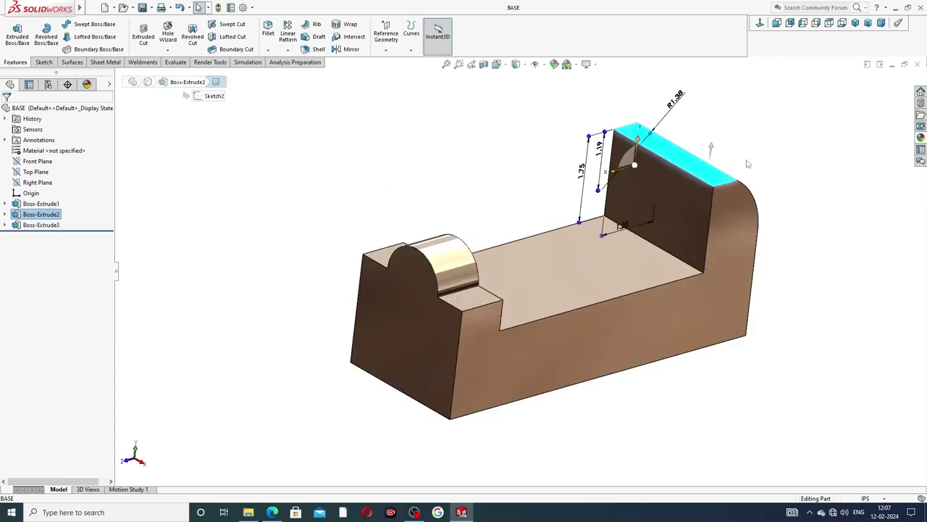
{"action": "middle_click_drag", "start_coordinate": [759, 170], "coordinate": [731, 247]}
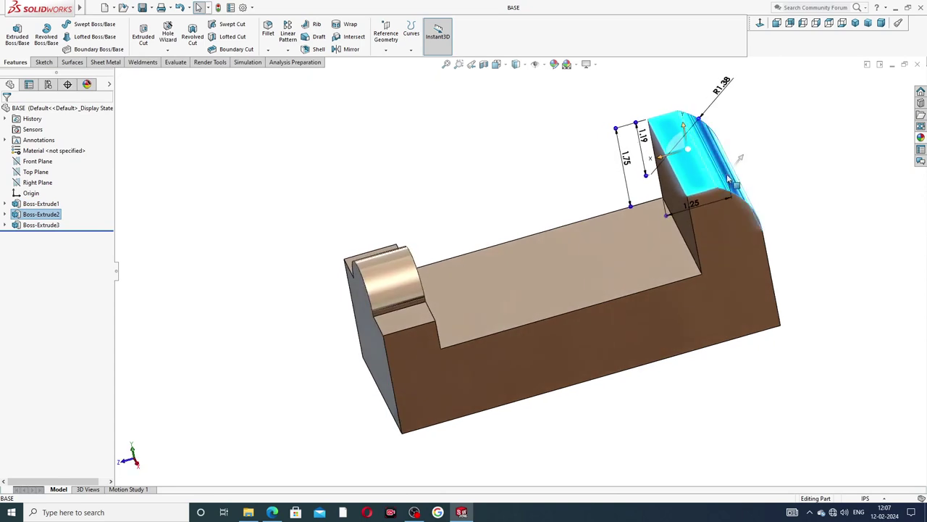
{"action": "left_click", "coordinate": [731, 248], "text": "ctrl"}
{"action": "left_click", "coordinate": [407, 286], "text": "ctrl"}
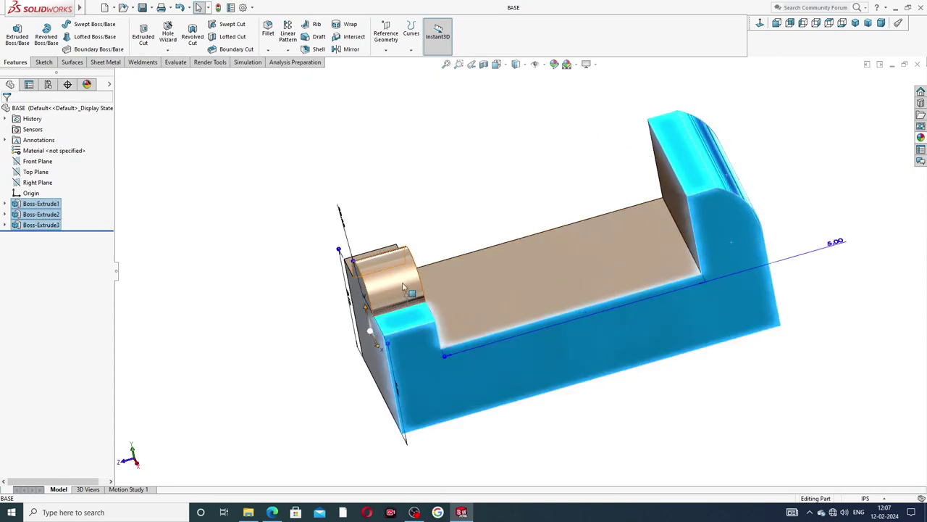
{"action": "middle_click_drag", "start_coordinate": [415, 213], "coordinate": [394, 265]}
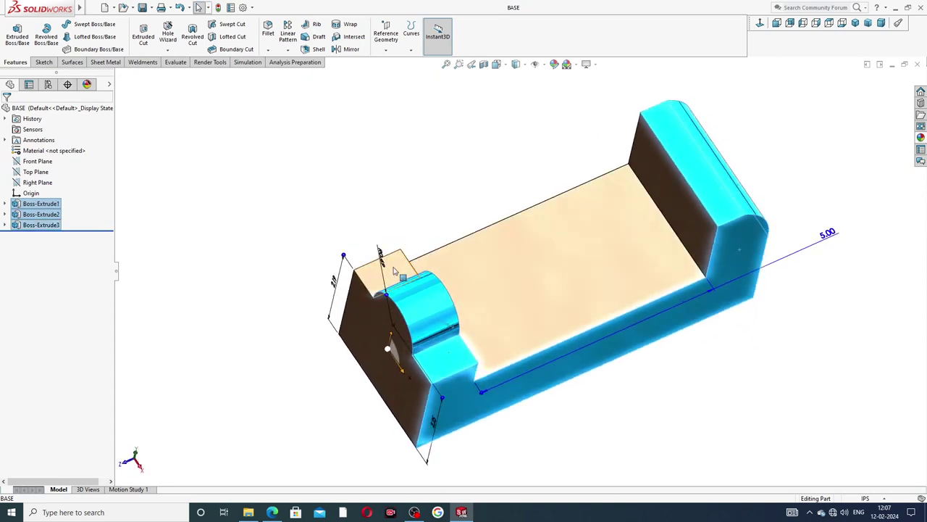
{"action": "middle_click_drag", "start_coordinate": [380, 337], "coordinate": [439, 262]}
{"action": "left_click", "coordinate": [439, 263], "text": "ctrl"}
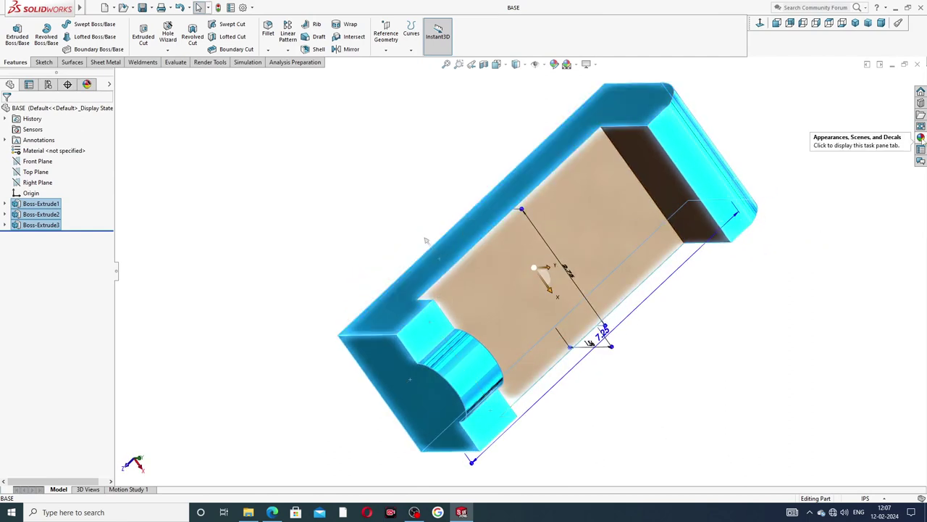
Step: Apply candy apple red from the Painted appearances to all of BASE, then save
{"action": "left_click", "coordinate": [921, 137]}
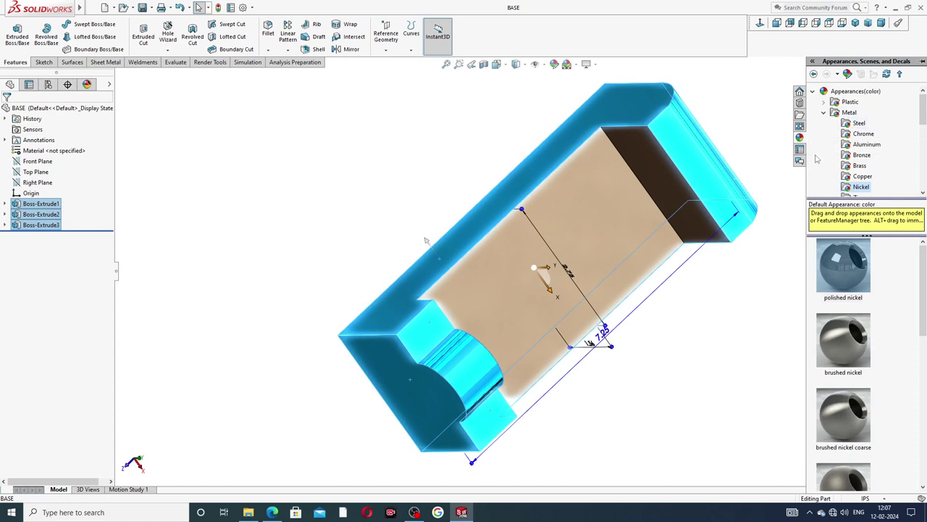
{"action": "scroll", "coordinate": [818, 158], "scroll_direction": "down", "scroll_amount": 3}
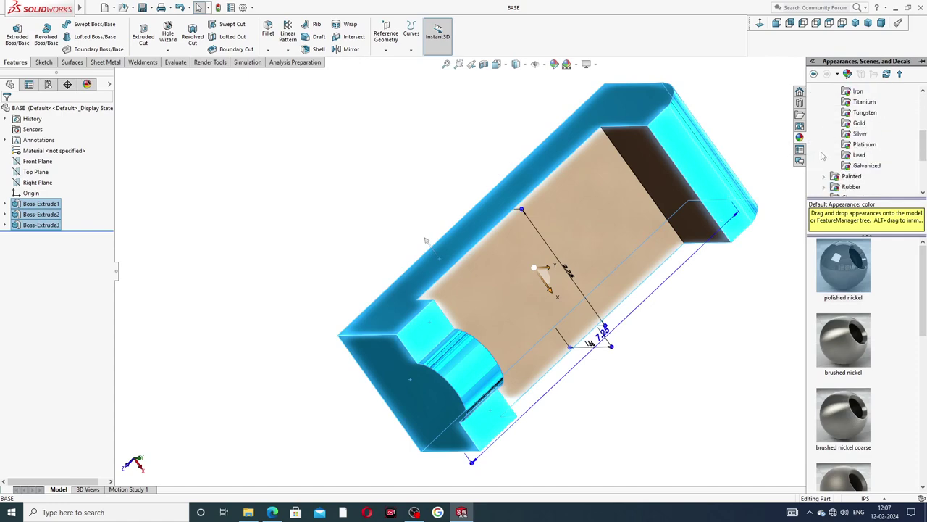
{"action": "left_click", "coordinate": [852, 176]}
{"action": "double_click", "coordinate": [848, 261]}
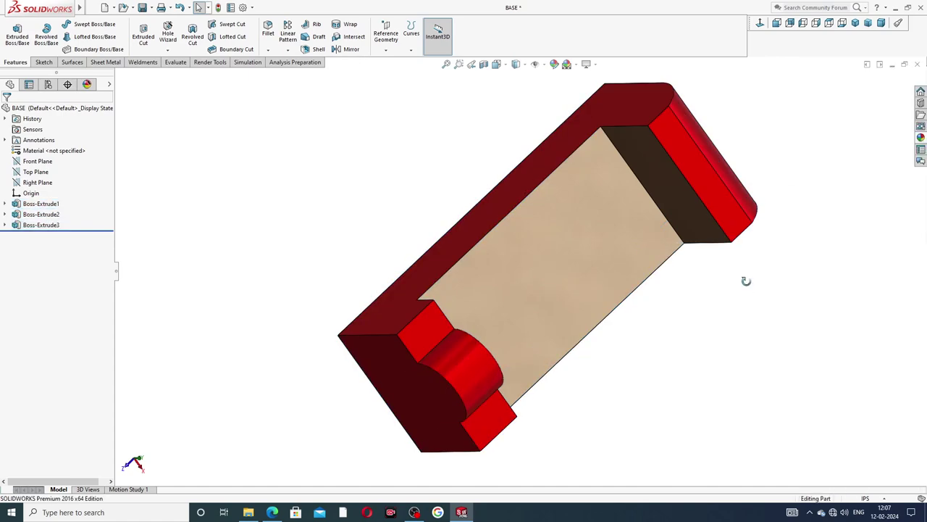
{"action": "mouse_move", "coordinate": [746, 280]}
{"action": "middle_mouse_down"}
{"action": "mouse_move", "coordinate": [663, 183]}
{"action": "mouse_move", "coordinate": [758, 214]}
{"action": "middle_mouse_up"}
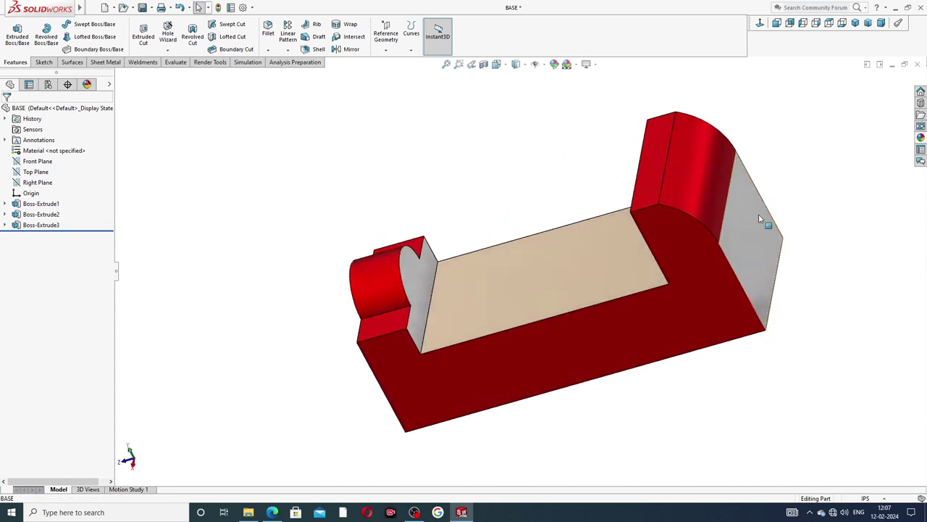
{"action": "left_click", "coordinate": [759, 214]}
{"action": "left_click", "coordinate": [920, 137]}
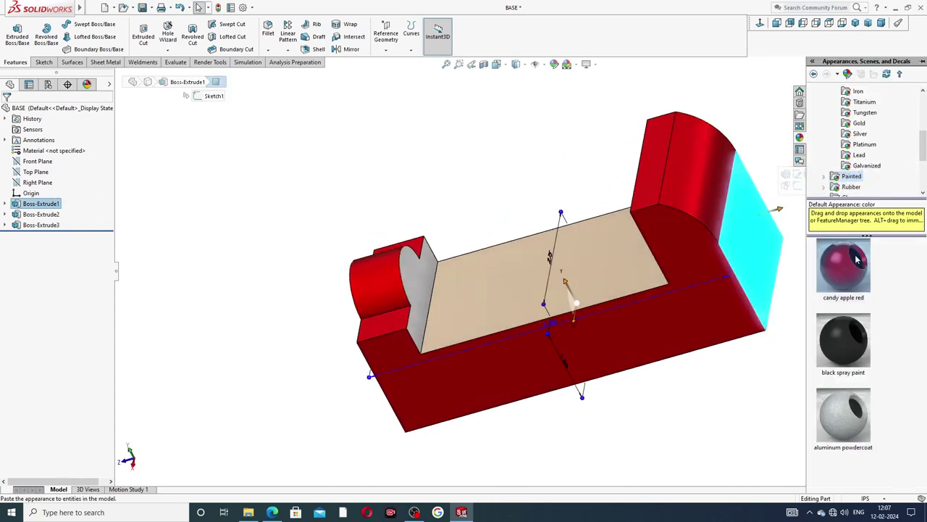
{"action": "left_click", "coordinate": [783, 330]}
{"action": "middle_click_drag", "start_coordinate": [783, 330], "coordinate": [454, 342]}
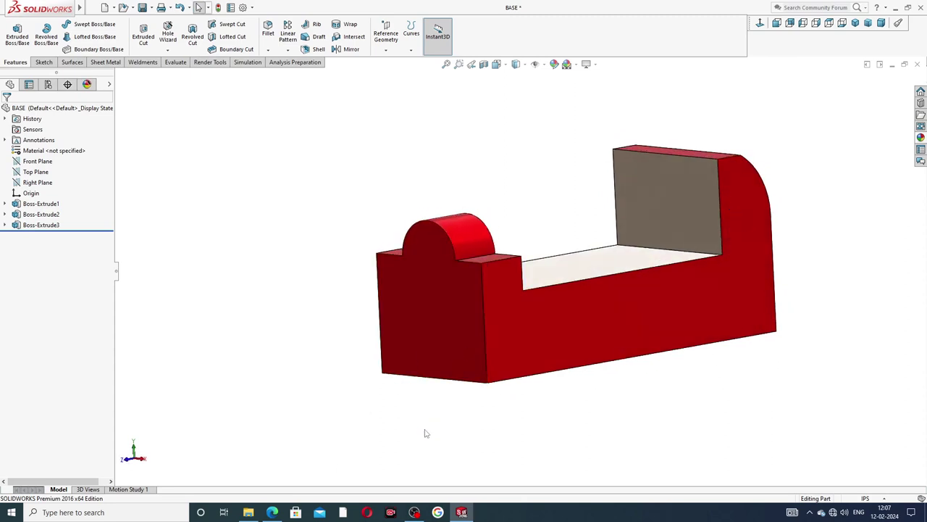
{"action": "key", "text": "ctrl+s"}
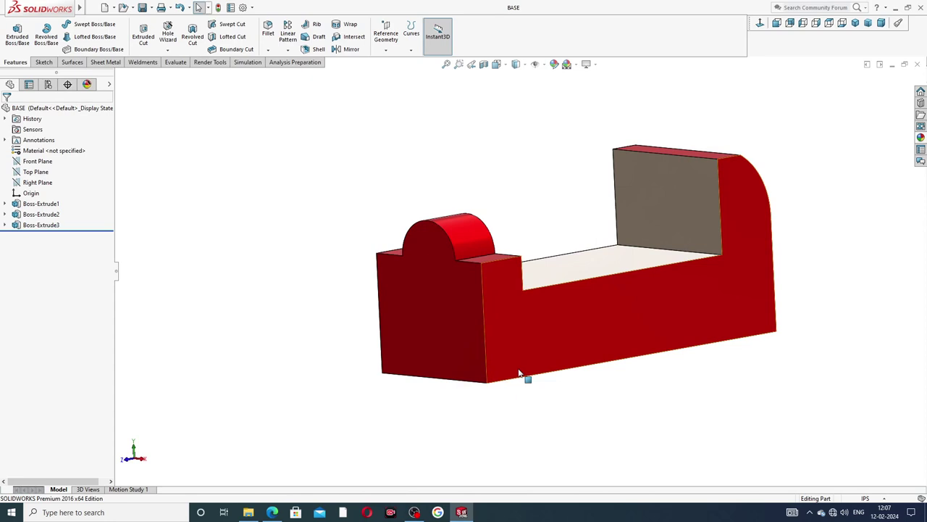
{"action": "middle_click_drag", "start_coordinate": [519, 286], "coordinate": [602, 252]}
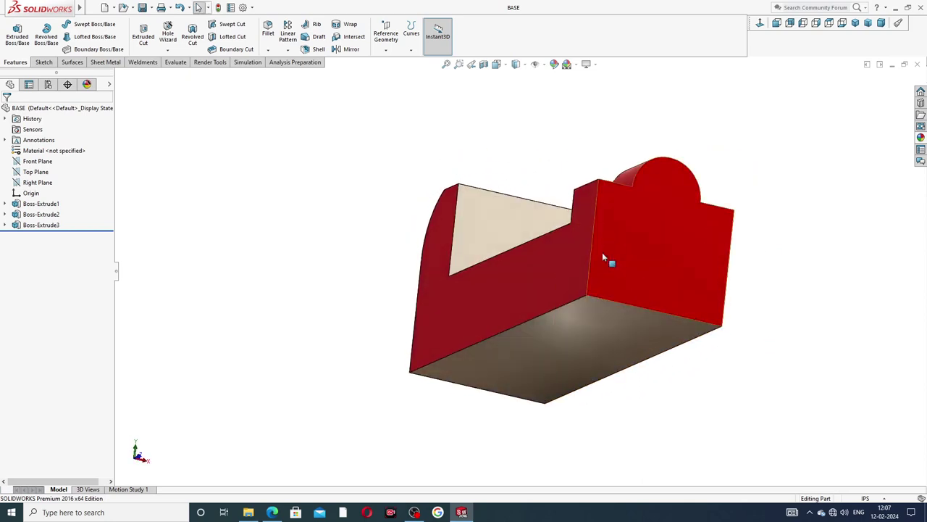
Step: Start a new sketch on the bottom face of the base
{"action": "left_click", "coordinate": [577, 334]}
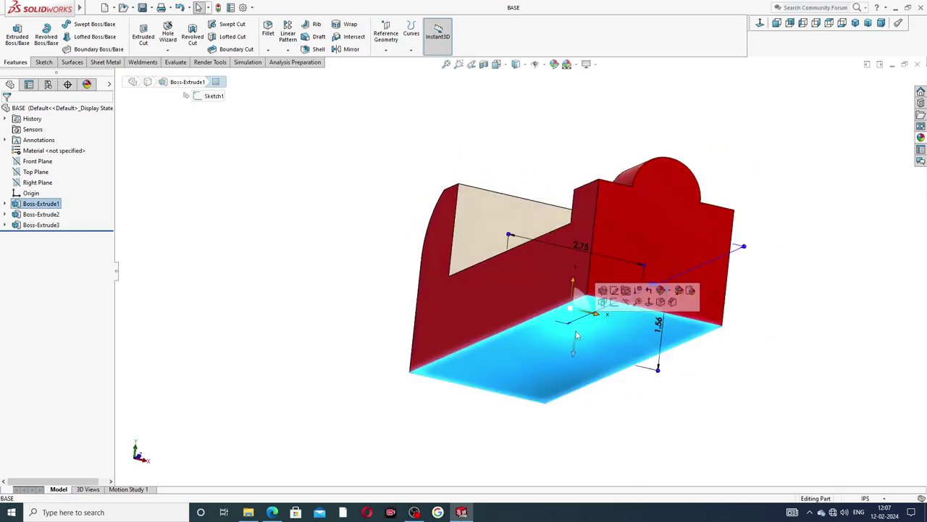
{"action": "left_click", "coordinate": [614, 303]}
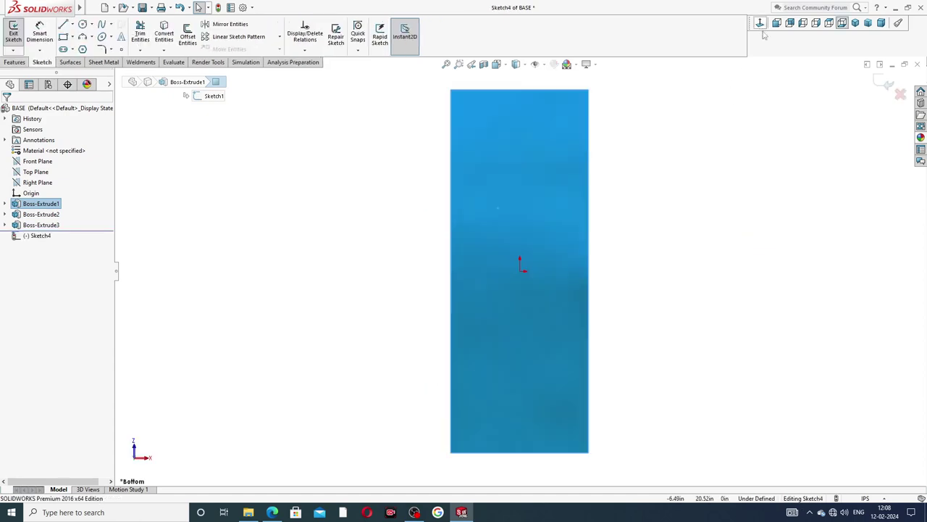
{"action": "scroll", "coordinate": [536, 312], "scroll_direction": "up", "scroll_amount": 4}
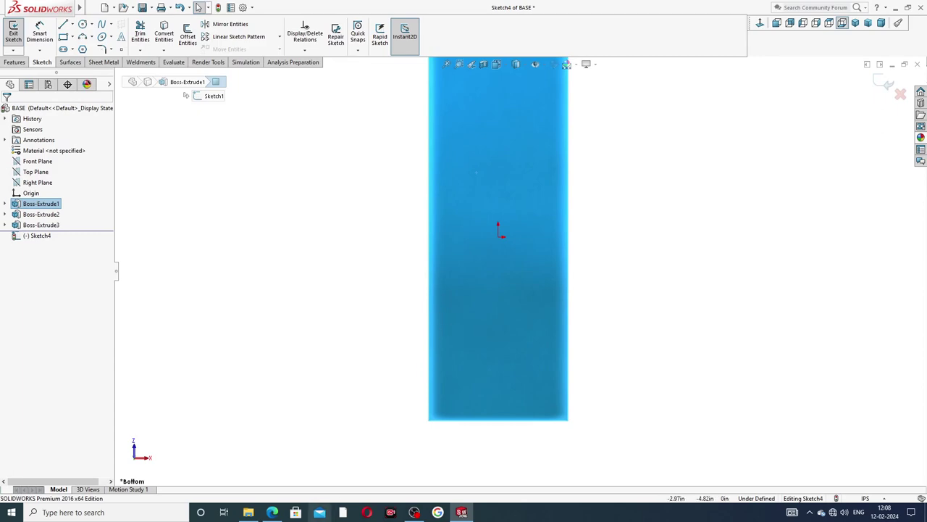
Step: Check the reference drawing PDF in Edge, then return to SOLIDWORKS
{"action": "left_click", "coordinate": [272, 513]}
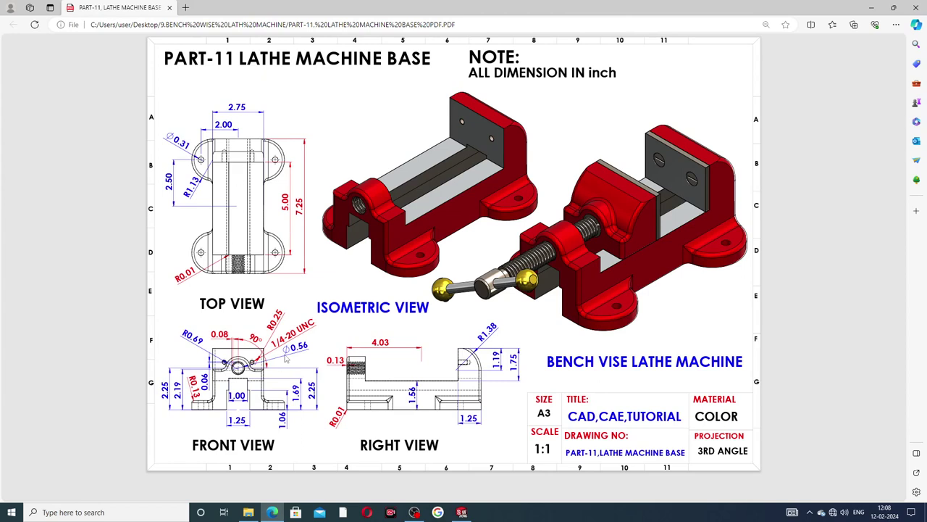
{"action": "left_click", "coordinate": [461, 513]}
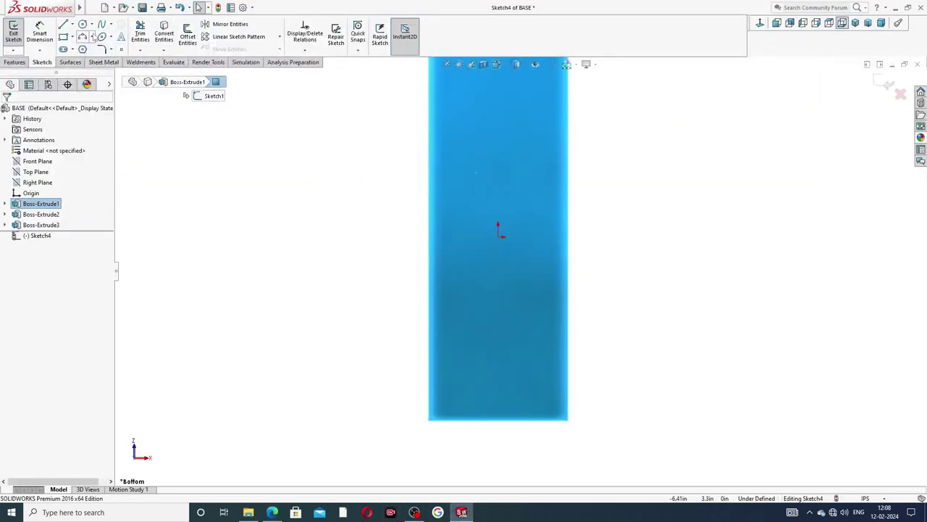
{"action": "left_click", "coordinate": [72, 25]}
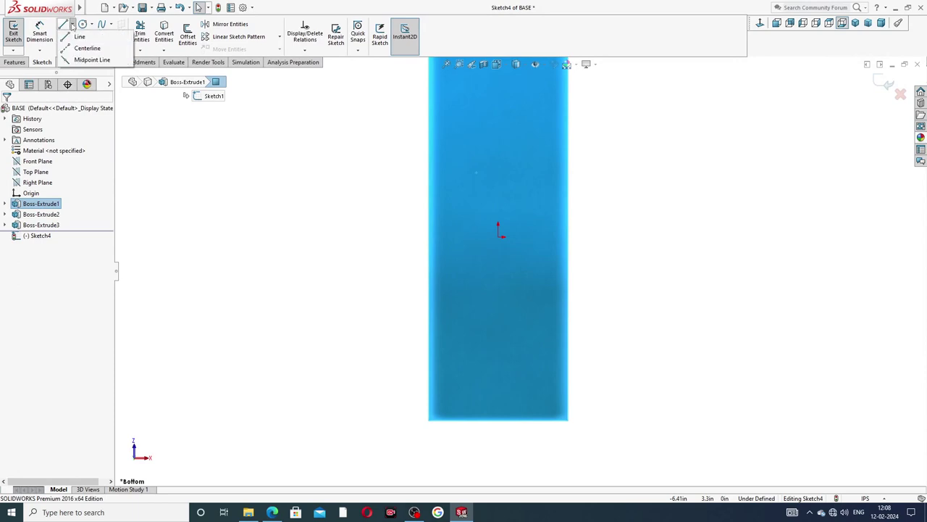
Step: Draw a vertical centerline from the origin down to the bottom edge
{"action": "left_click", "coordinate": [86, 49]}
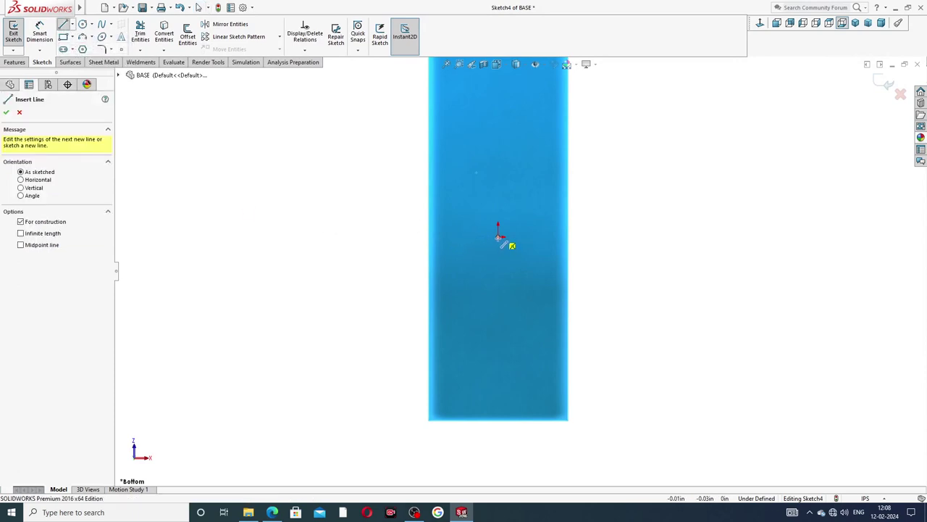
{"action": "left_click", "coordinate": [498, 238]}
{"action": "scroll", "coordinate": [510, 362], "scroll_direction": "down", "scroll_amount": 3}
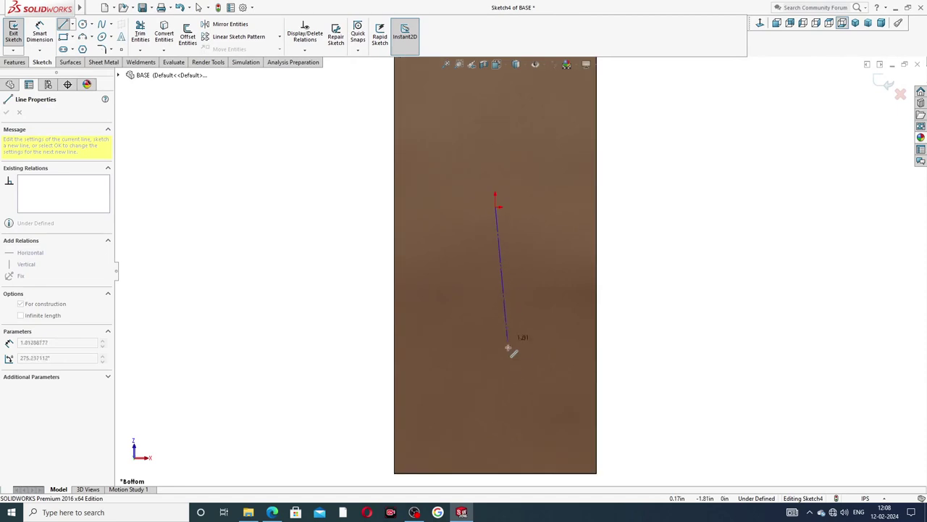
{"action": "scroll", "coordinate": [508, 362], "scroll_direction": "down", "scroll_amount": 3}
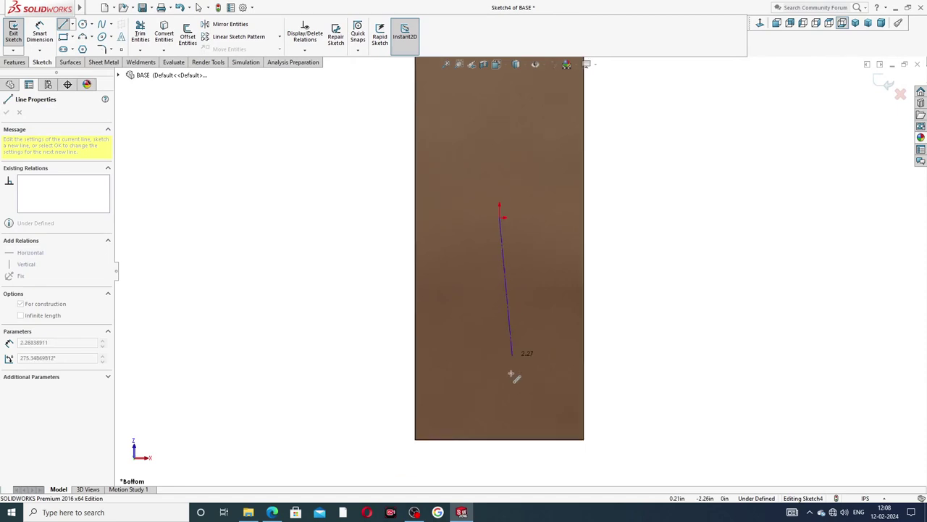
{"action": "left_click", "coordinate": [500, 440]}
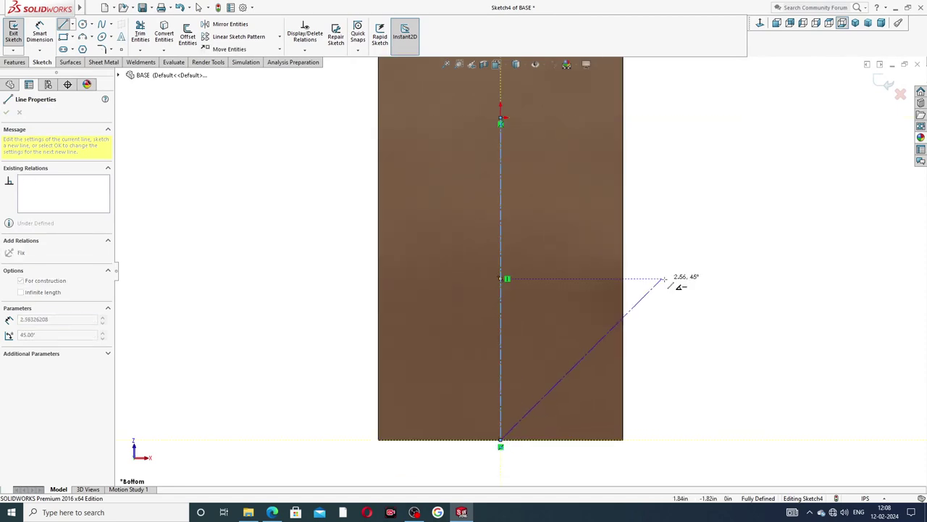
{"action": "right_click", "coordinate": [665, 278]}
{"action": "left_click", "coordinate": [692, 288]}
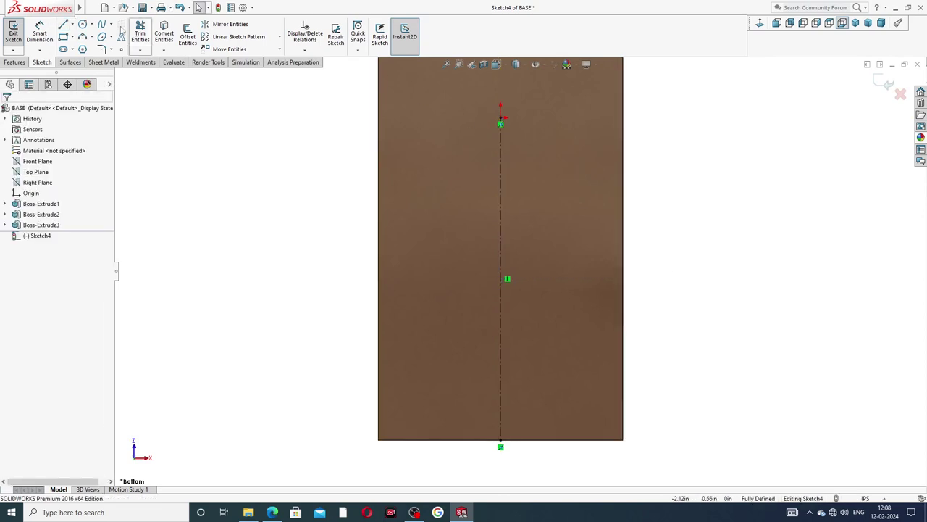
Step: Add a horizontal midpoint line centred on the origin as construction geometry
{"action": "left_click", "coordinate": [73, 24]}
{"action": "left_click", "coordinate": [83, 58]}
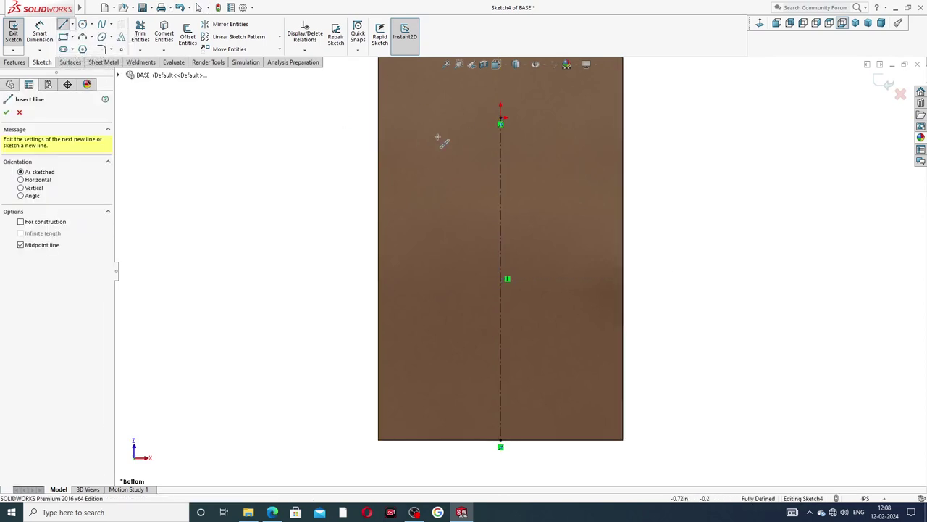
{"action": "left_click", "coordinate": [500, 118]}
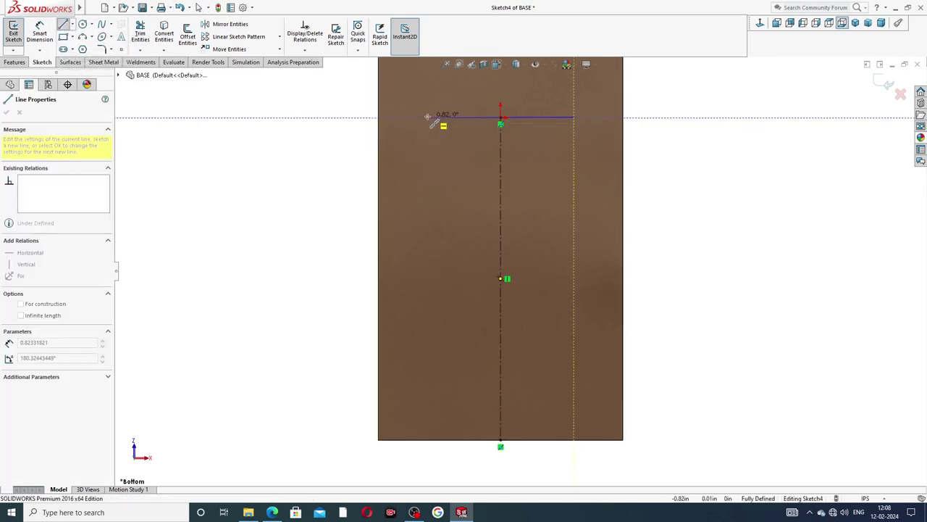
{"action": "left_click", "coordinate": [428, 117]}
{"action": "right_click", "coordinate": [632, 89]}
{"action": "left_click", "coordinate": [645, 97]}
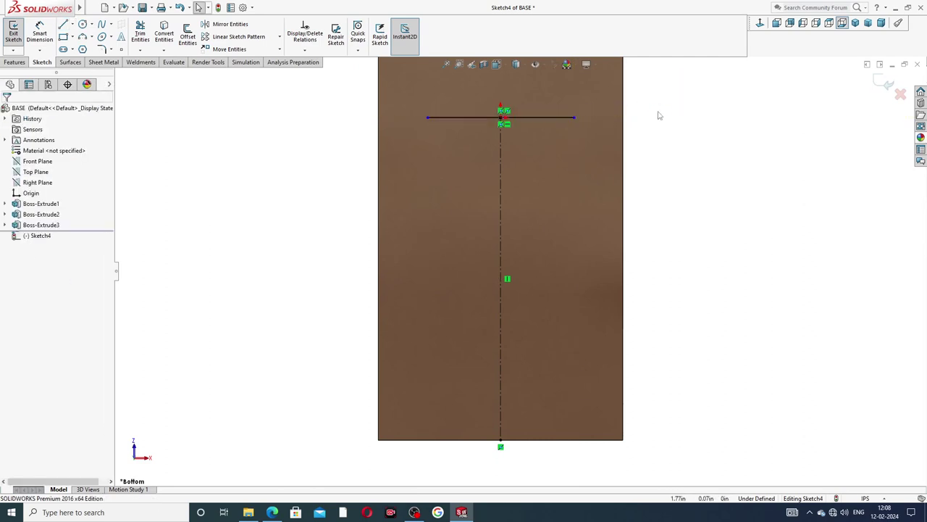
{"action": "left_click", "coordinate": [549, 118]}
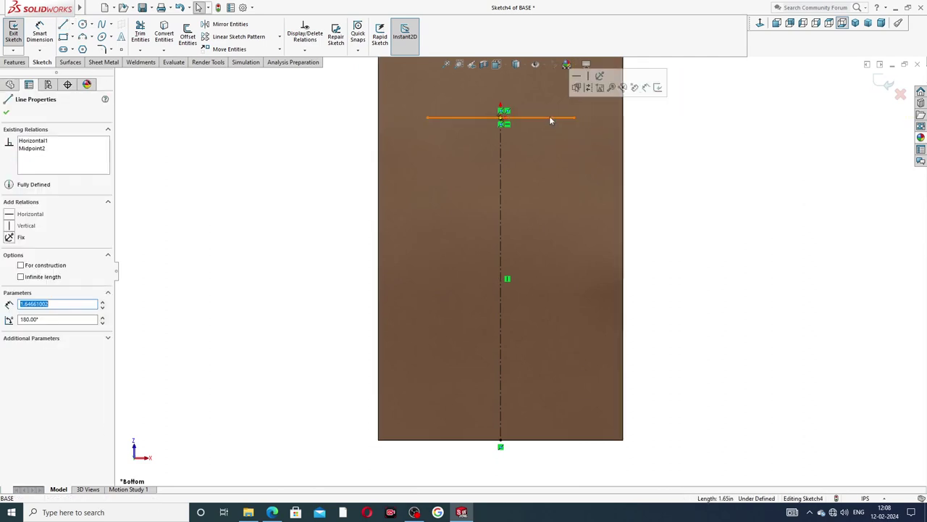
{"action": "left_click", "coordinate": [587, 87]}
{"action": "left_click", "coordinate": [702, 170]}
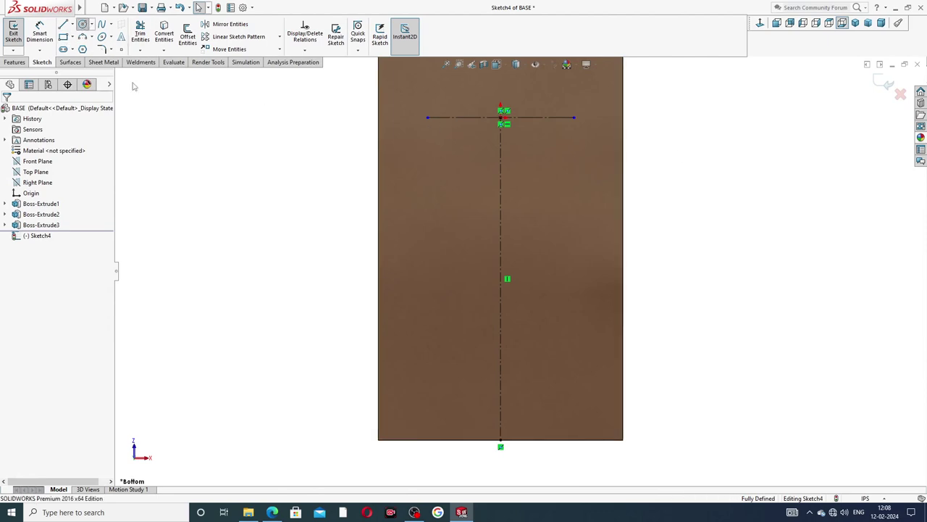
Step: Sketch a circle centred on the face's left edge
{"action": "scroll", "coordinate": [414, 369], "scroll_direction": "down", "scroll_amount": 2}
{"action": "scroll", "coordinate": [421, 370], "scroll_direction": "up", "scroll_amount": 2}
{"action": "scroll", "coordinate": [442, 340], "scroll_direction": "down", "scroll_amount": 2}
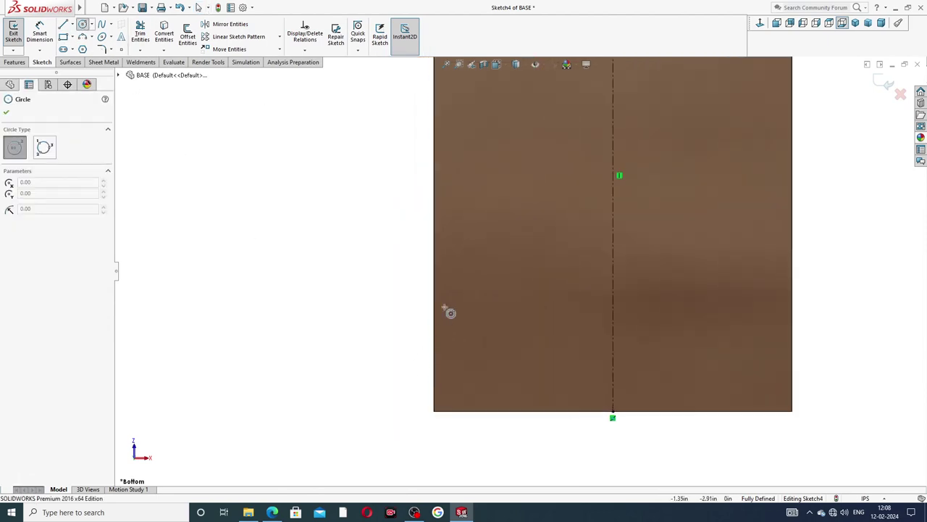
{"action": "scroll", "coordinate": [478, 318], "scroll_direction": "up", "scroll_amount": 2}
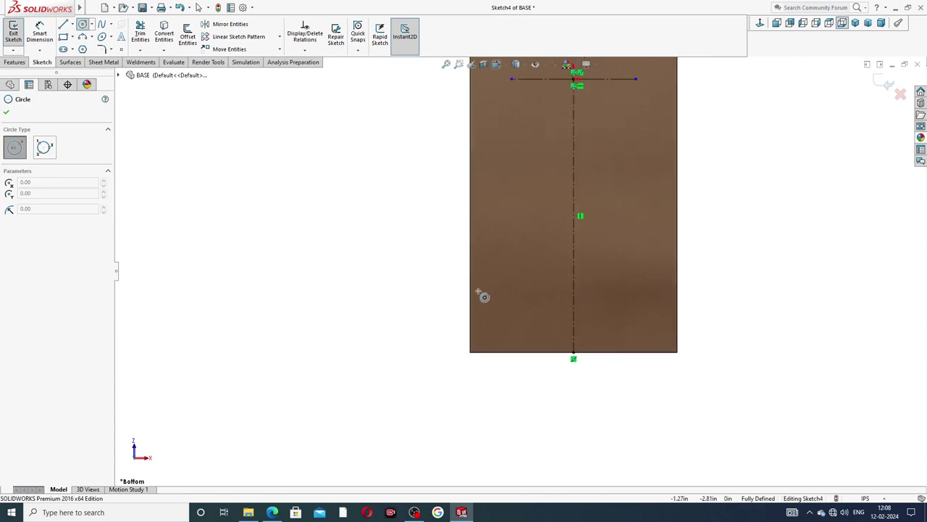
{"action": "left_click", "coordinate": [470, 254]}
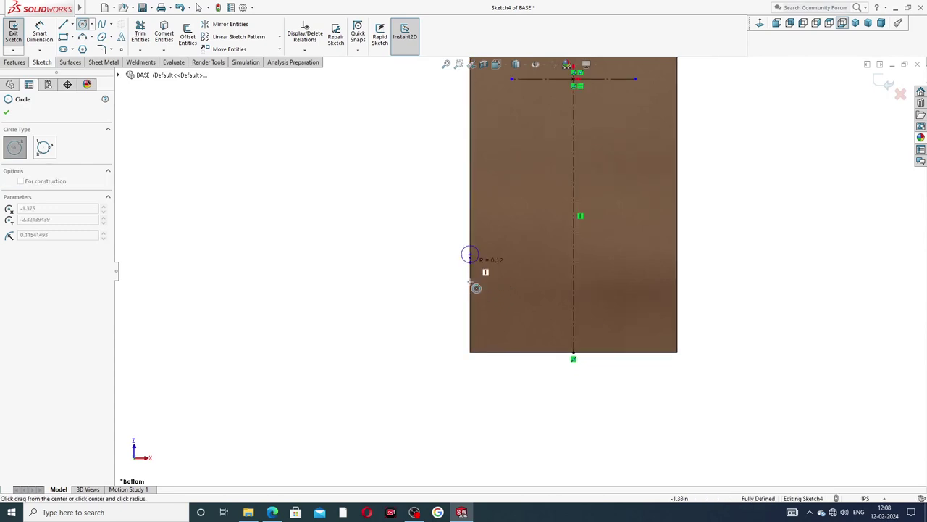
{"action": "left_click", "coordinate": [472, 354]}
{"action": "right_click", "coordinate": [452, 312]}
{"action": "left_click", "coordinate": [469, 312]}
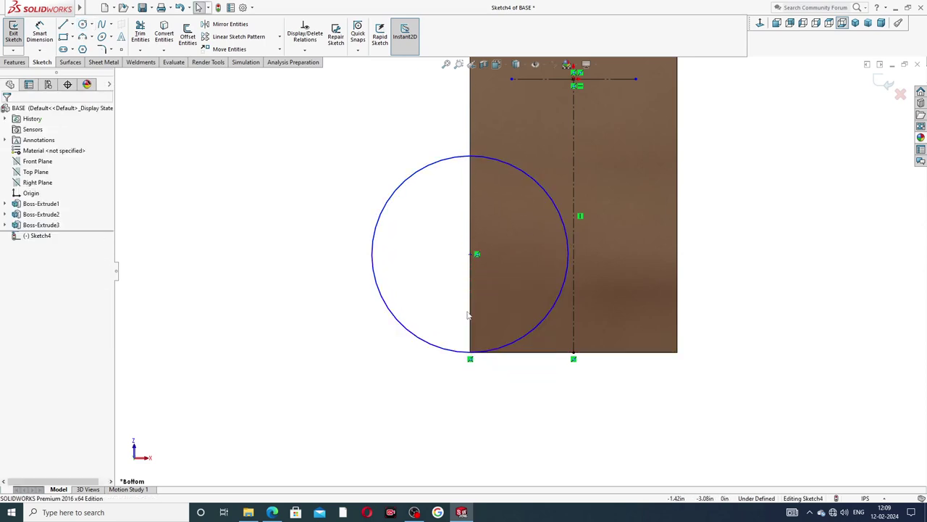
Step: Draw a vertical line along the left edge from the circle's top to its bottom
{"action": "left_click", "coordinate": [64, 24]}
{"action": "left_click", "coordinate": [470, 156]}
{"action": "left_click", "coordinate": [471, 349]}
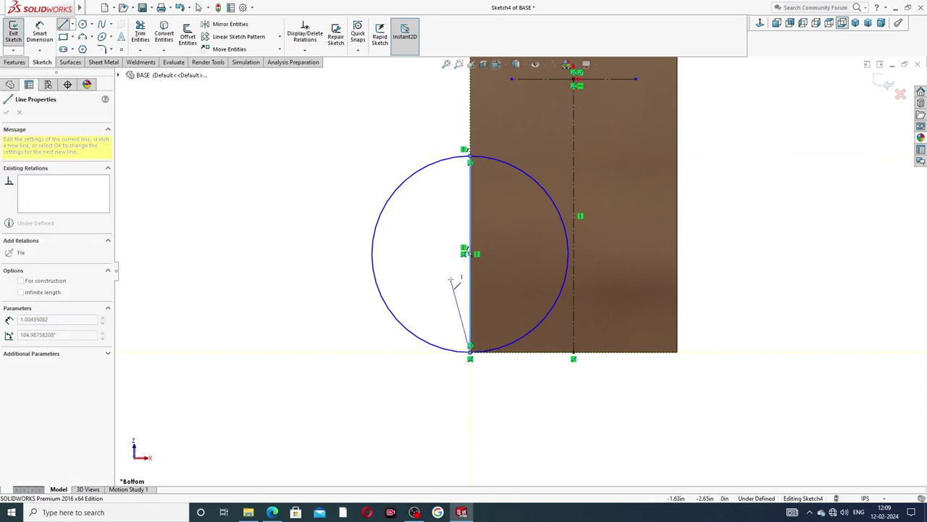
{"action": "right_click", "coordinate": [451, 279]}
{"action": "left_click", "coordinate": [475, 284]}
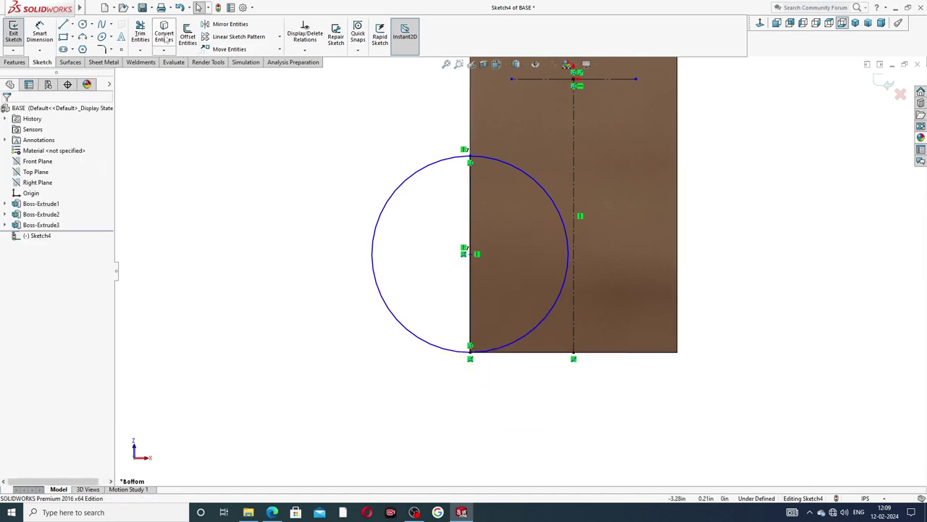
Step: Trim away the circle's right arc over the base, leaving a semicircular ear
{"action": "left_click", "coordinate": [139, 33]}
{"action": "left_click", "coordinate": [543, 183]}
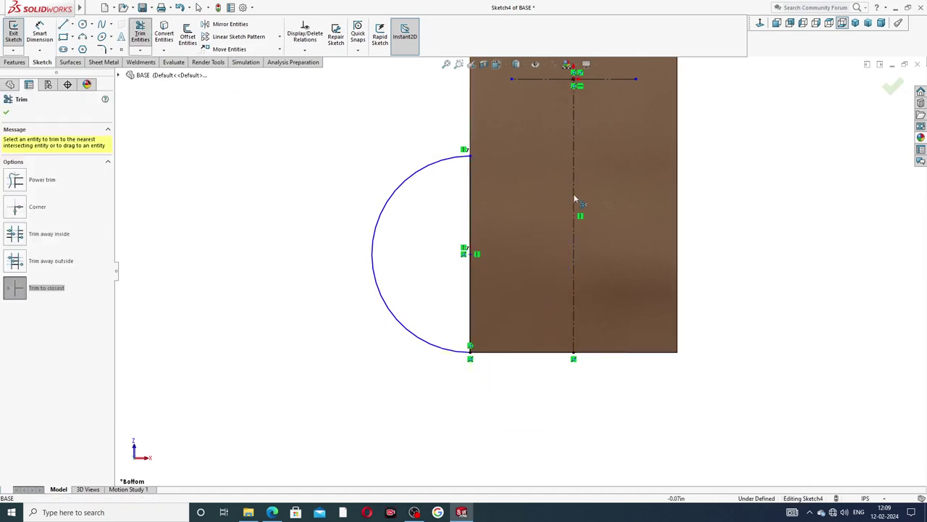
{"action": "right_click", "coordinate": [358, 104]}
{"action": "left_click", "coordinate": [378, 131]}
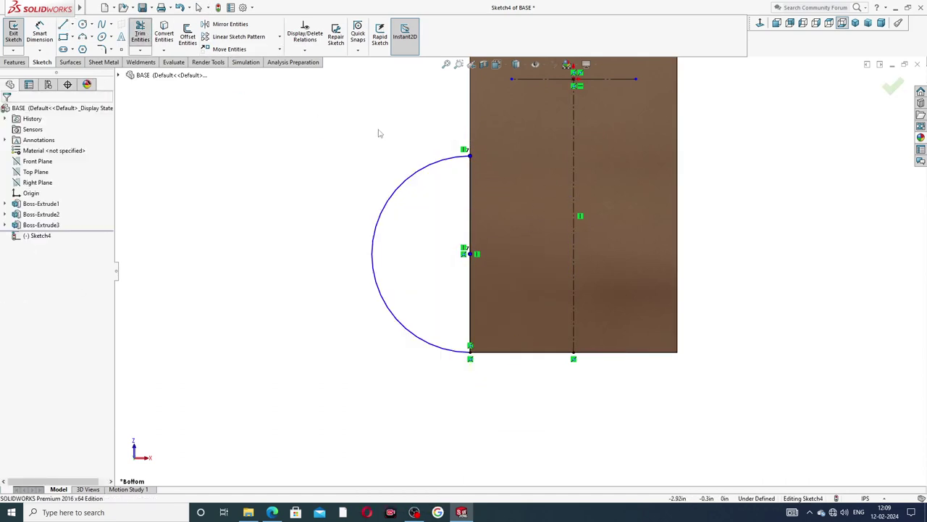
Step: Sketch a small hole circle inside the semicircular ear
{"action": "left_click", "coordinate": [83, 23]}
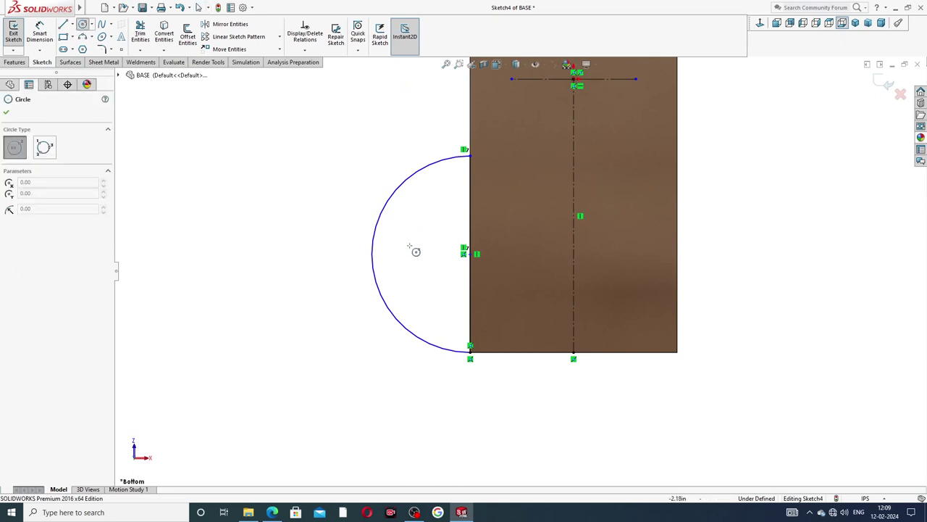
{"action": "left_click", "coordinate": [411, 243]}
{"action": "left_click", "coordinate": [420, 225]}
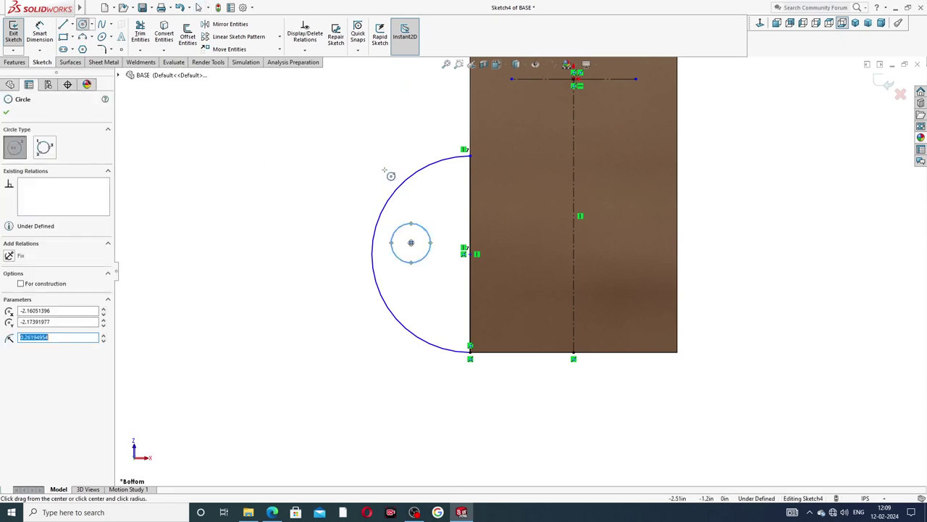
{"action": "right_click", "coordinate": [391, 148]}
{"action": "left_click", "coordinate": [410, 181]}
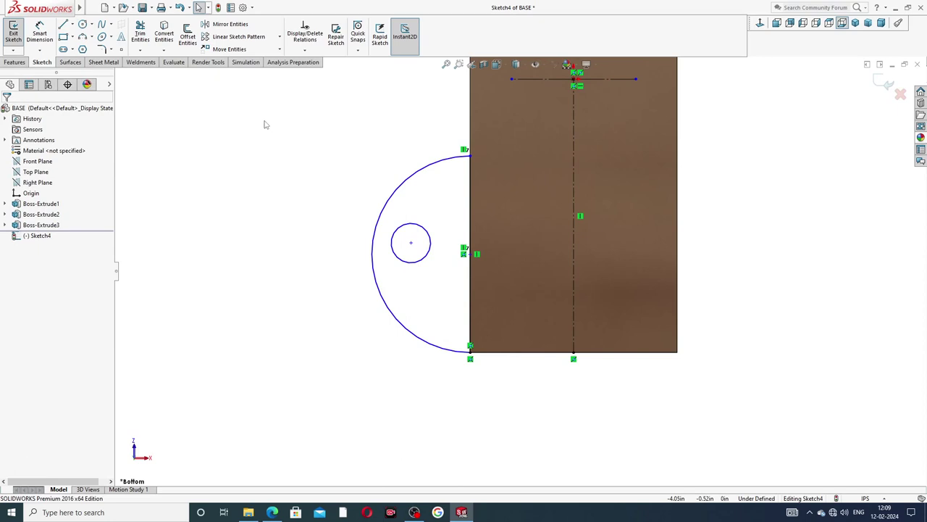
Step: Dimension the ear arc to R1.13 and the hole to Ø0.31
{"action": "left_click", "coordinate": [40, 32]}
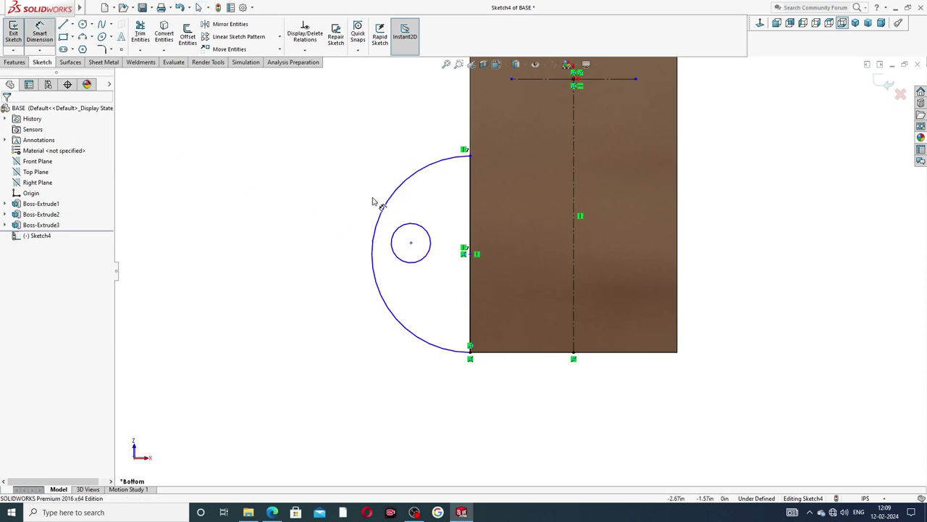
{"action": "left_click", "coordinate": [385, 215]}
{"action": "left_click", "coordinate": [351, 211]}
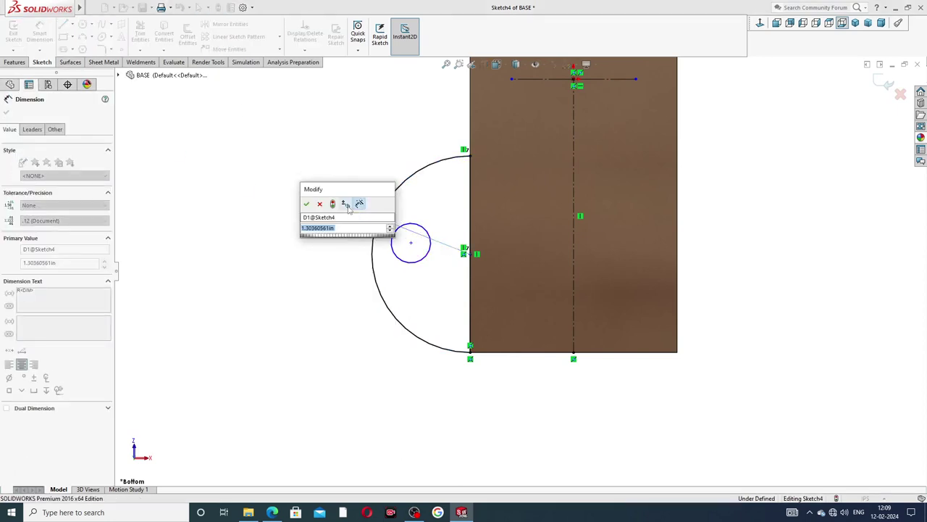
{"action": "type", "text": "1.13"}
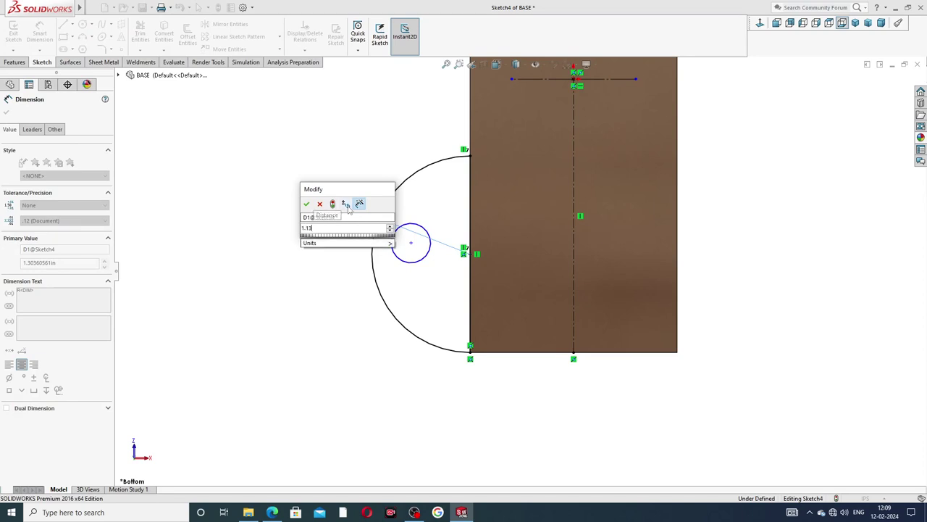
{"action": "left_click", "coordinate": [307, 204]}
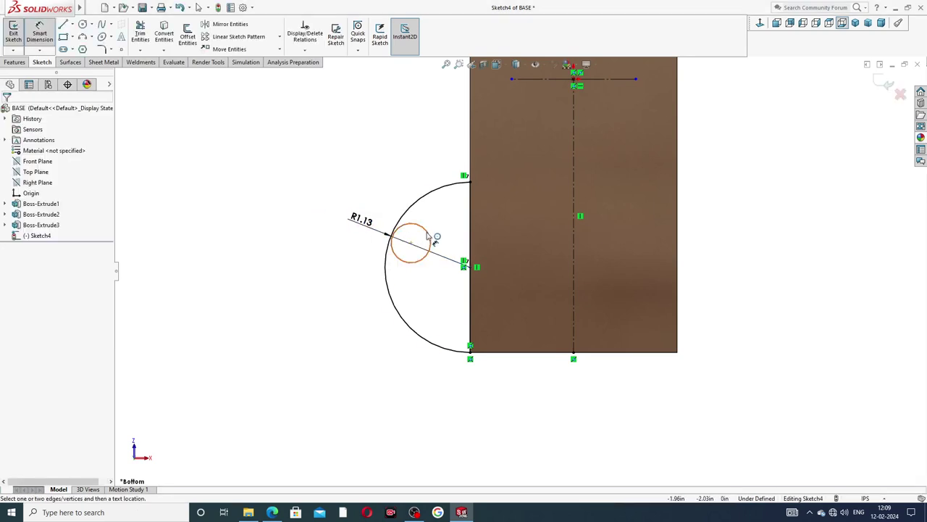
{"action": "left_click", "coordinate": [429, 235]}
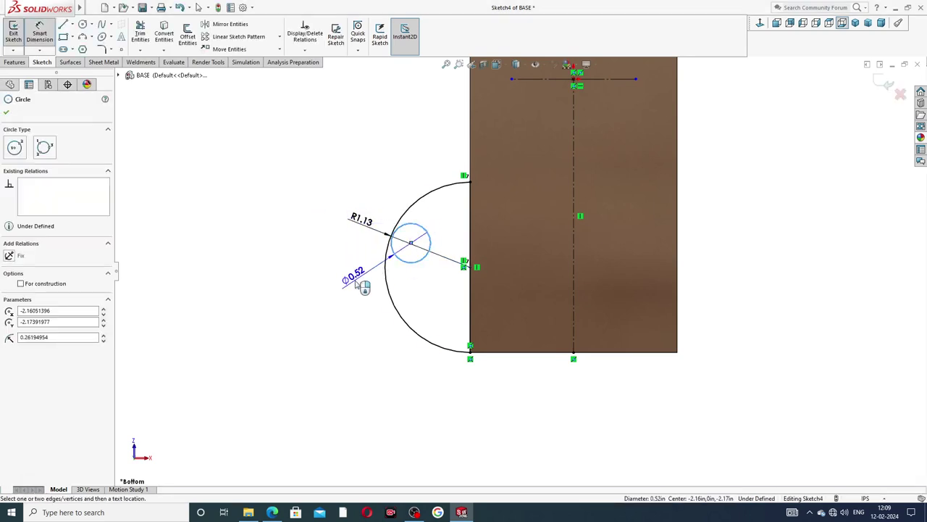
{"action": "left_click", "coordinate": [359, 282]}
{"action": "type", "text": ".2"}
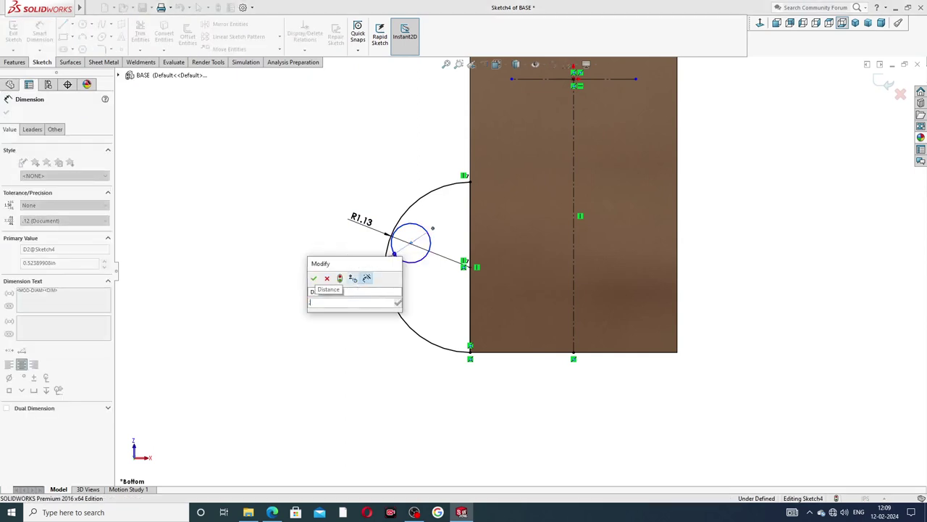
{"action": "type", "text": "1"}
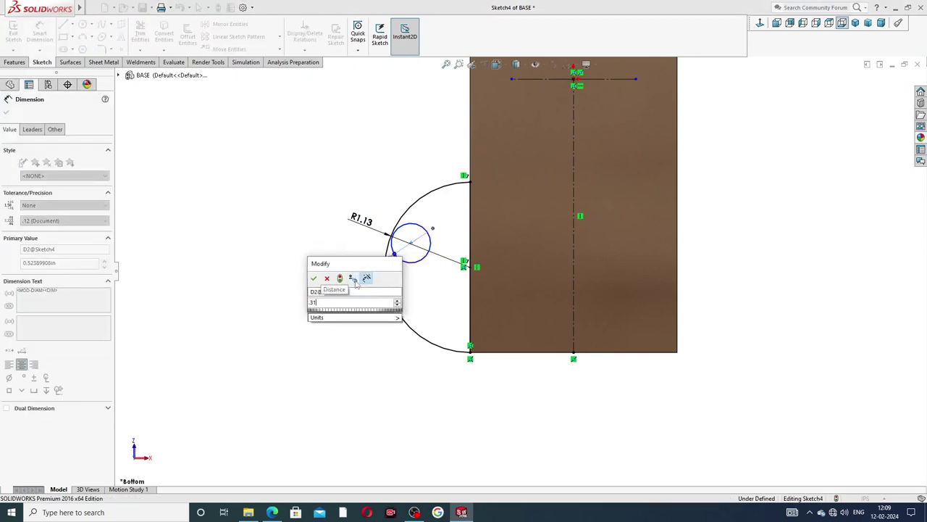
{"action": "key", "text": "Return"}
{"action": "left_click", "coordinate": [318, 267]}
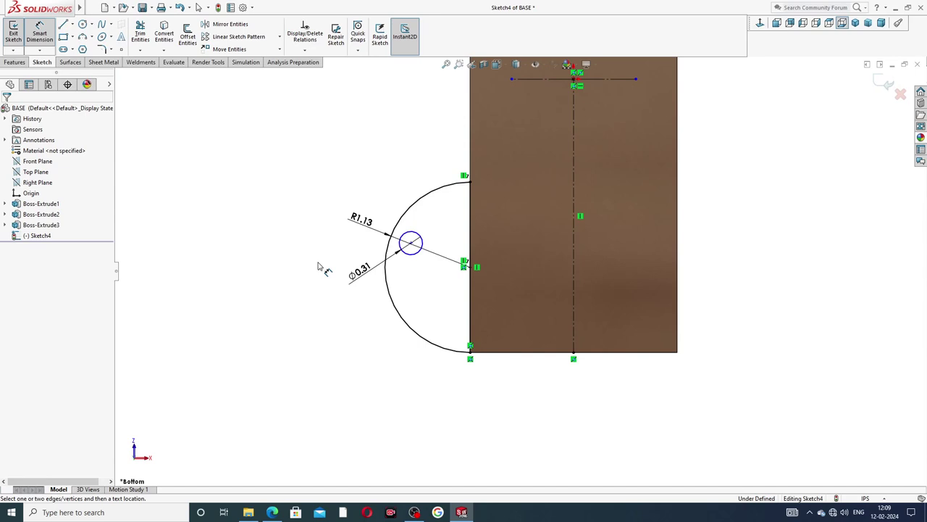
Step: Set the hole centre 2.00 horizontally from the vertical centerline
{"action": "left_click", "coordinate": [411, 243]}
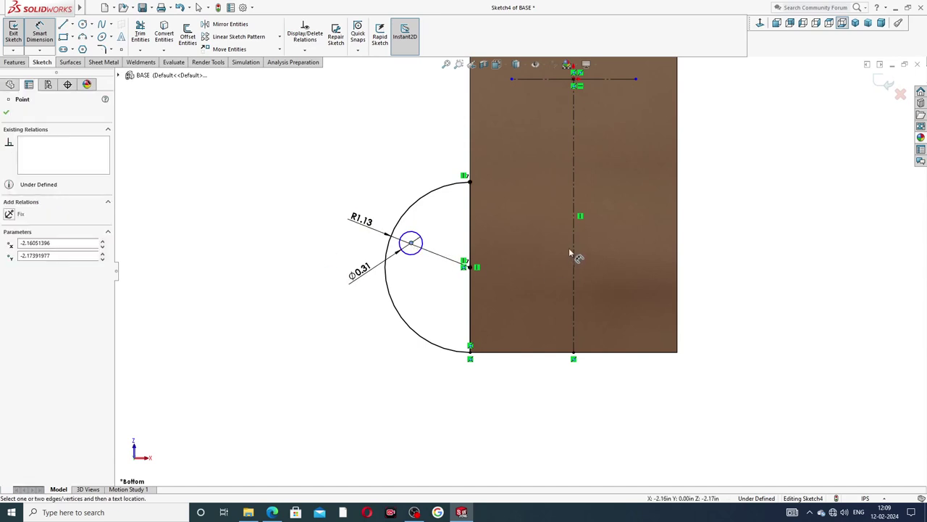
{"action": "left_click", "coordinate": [573, 250]}
{"action": "left_click", "coordinate": [499, 377]}
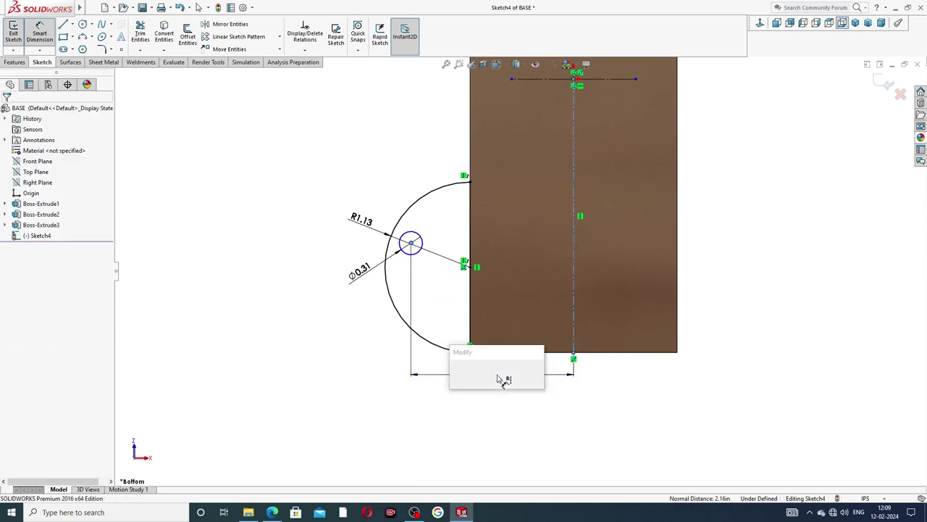
{"action": "type", "text": "2"}
{"action": "key", "text": "Return"}
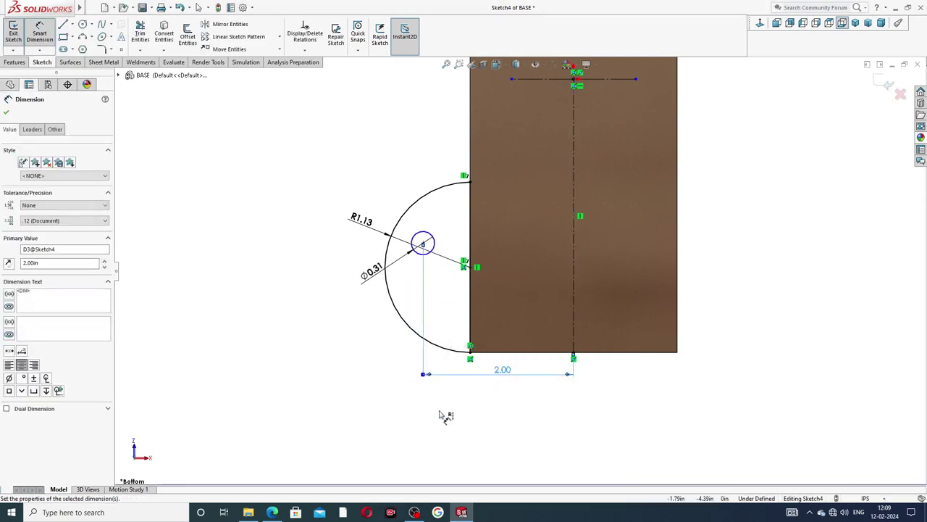
{"action": "left_click", "coordinate": [439, 414]}
Step: Set the hole centre 2.50 vertically from the top horizontal line
{"action": "left_click", "coordinate": [423, 244]}
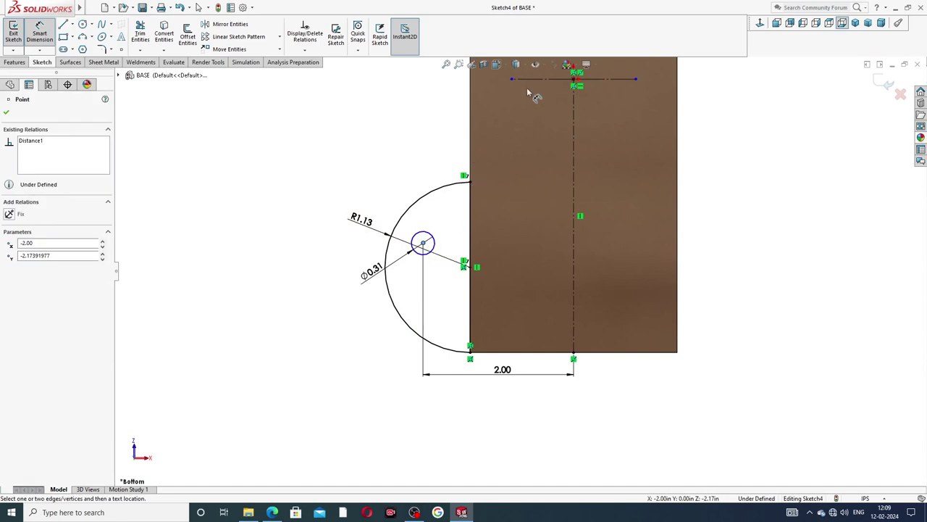
{"action": "left_click", "coordinate": [529, 79]}
{"action": "left_click", "coordinate": [433, 141]}
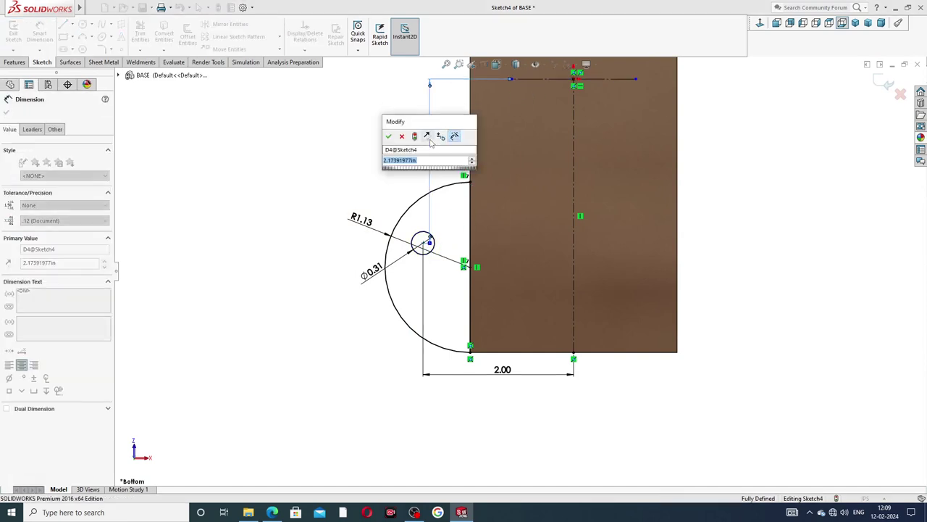
{"action": "type", "text": "2.5"}
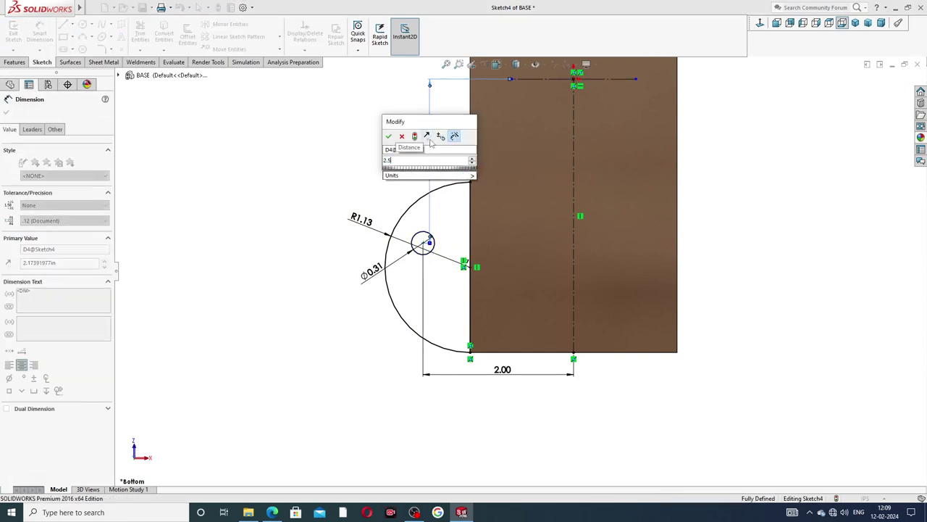
{"action": "key", "text": "Return"}
{"action": "scroll", "coordinate": [507, 194], "scroll_direction": "up", "scroll_amount": 1}
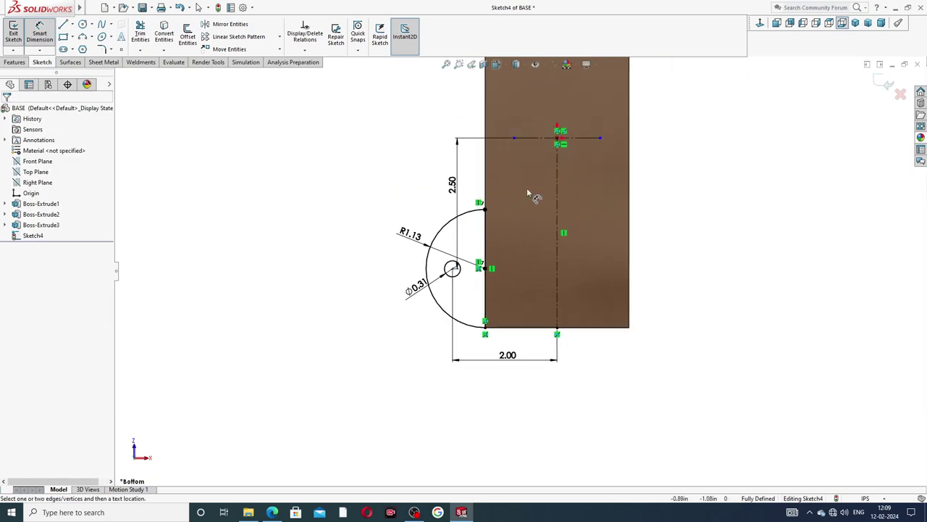
{"action": "scroll", "coordinate": [582, 173], "scroll_direction": "down", "scroll_amount": 2}
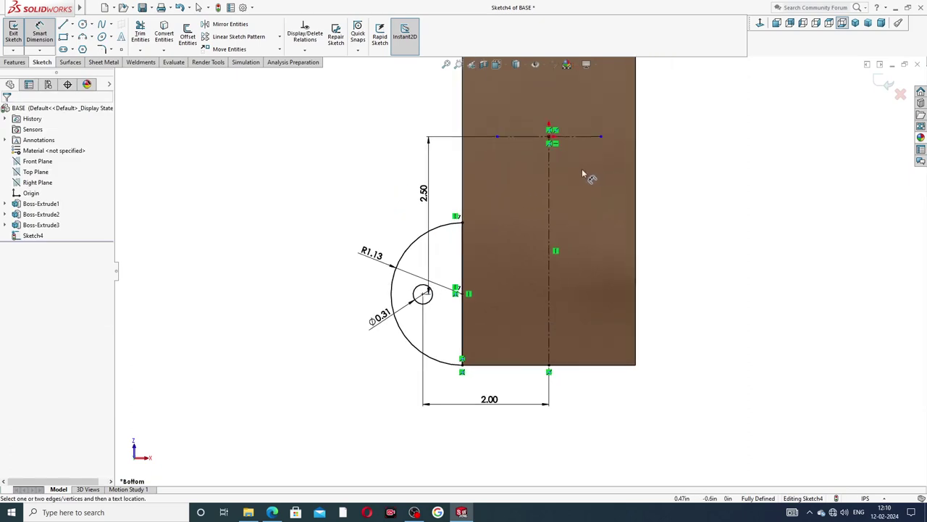
Step: Tidy the 2.00, R1.13 and Ø0.31 label positions, then view the reference PDF
{"action": "left_click", "coordinate": [426, 203]}
{"action": "left_click_drag", "start_coordinate": [492, 404], "coordinate": [491, 397]}
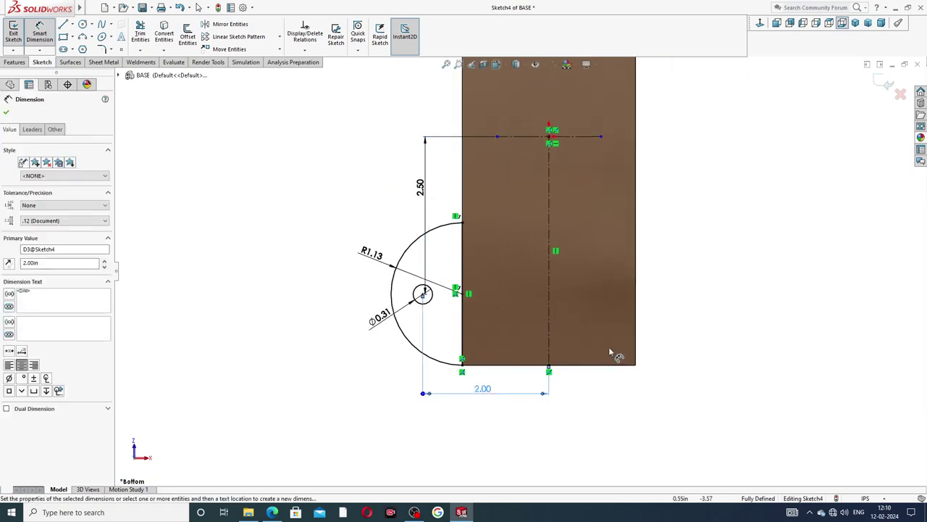
{"action": "left_click_drag", "start_coordinate": [371, 252], "coordinate": [365, 239]}
{"action": "left_click_drag", "start_coordinate": [380, 317], "coordinate": [348, 320]}
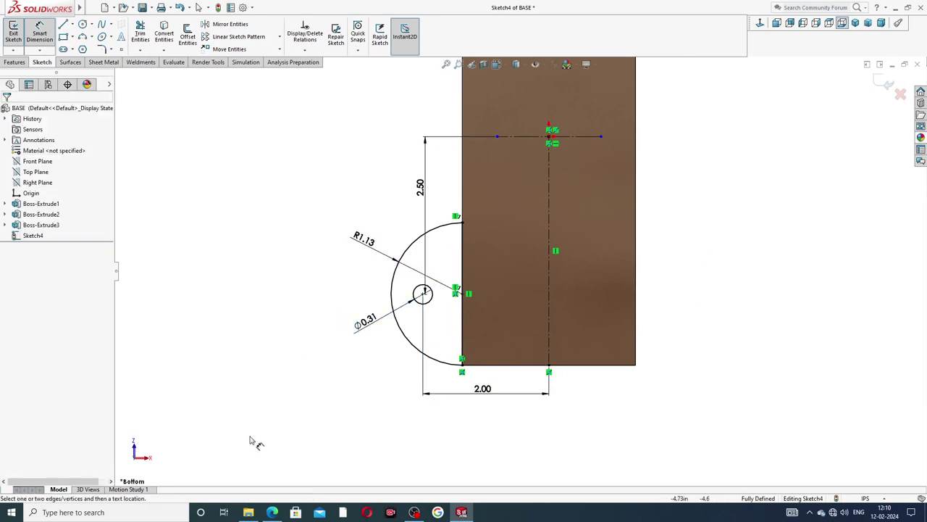
{"action": "left_click", "coordinate": [272, 513]}
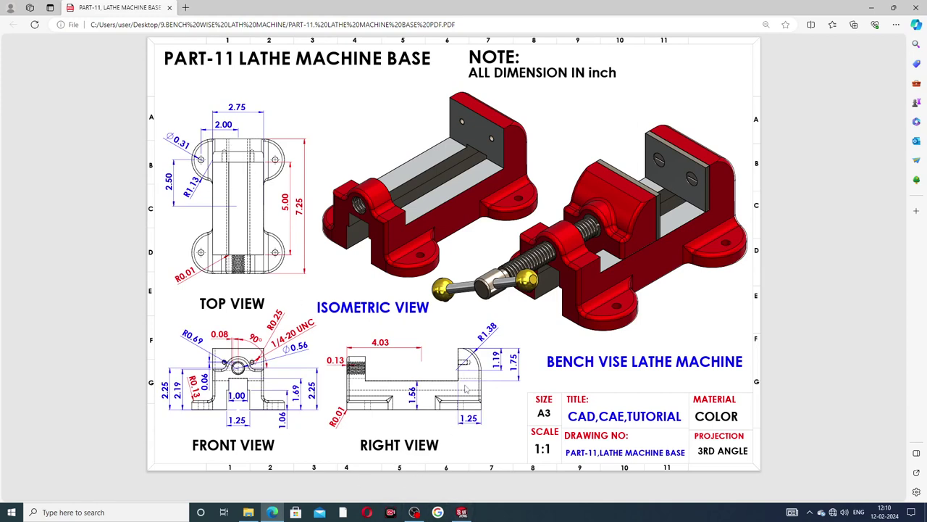
Step: Extrude the half-round lug sketch with its Ø0.31 hole 0.50in, reversed toward the base, as Boss-Extrude4
{"action": "left_click", "coordinate": [461, 512]}
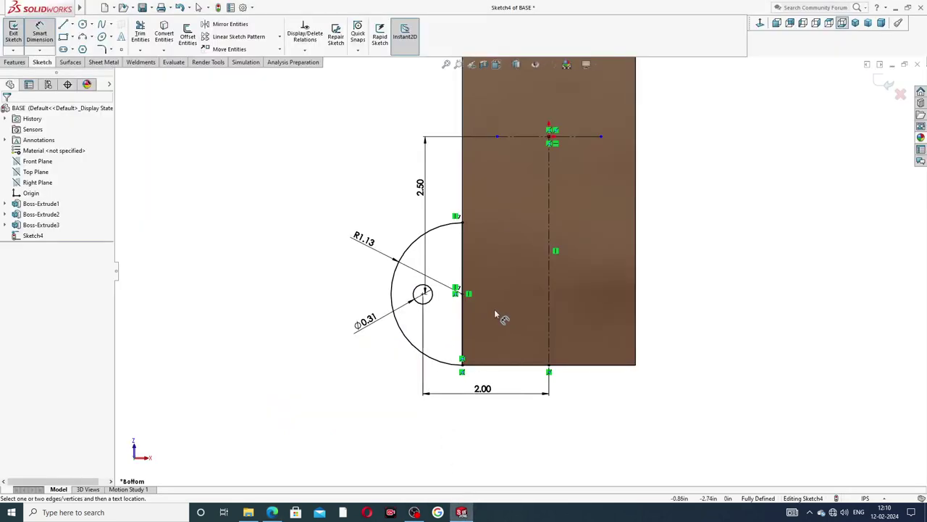
{"action": "right_click", "coordinate": [281, 141]}
{"action": "left_click", "coordinate": [305, 144]}
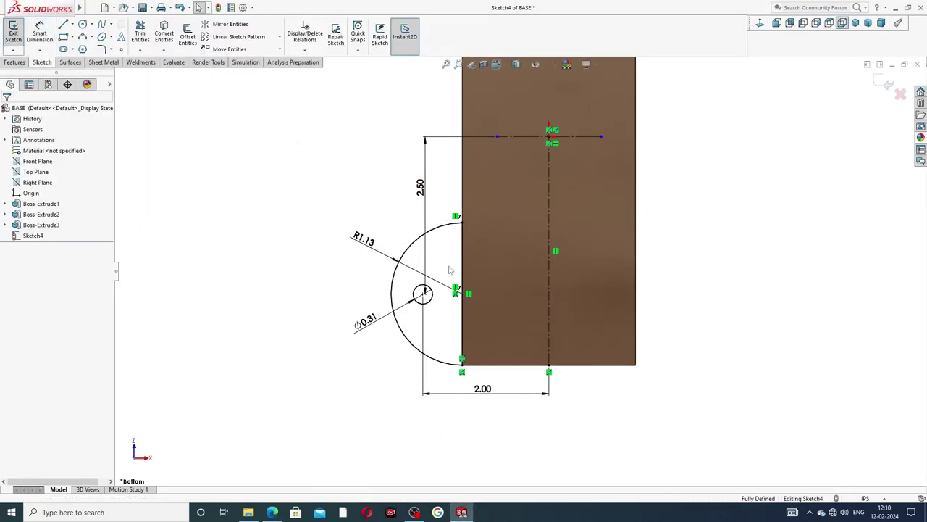
{"action": "left_click", "coordinate": [14, 63]}
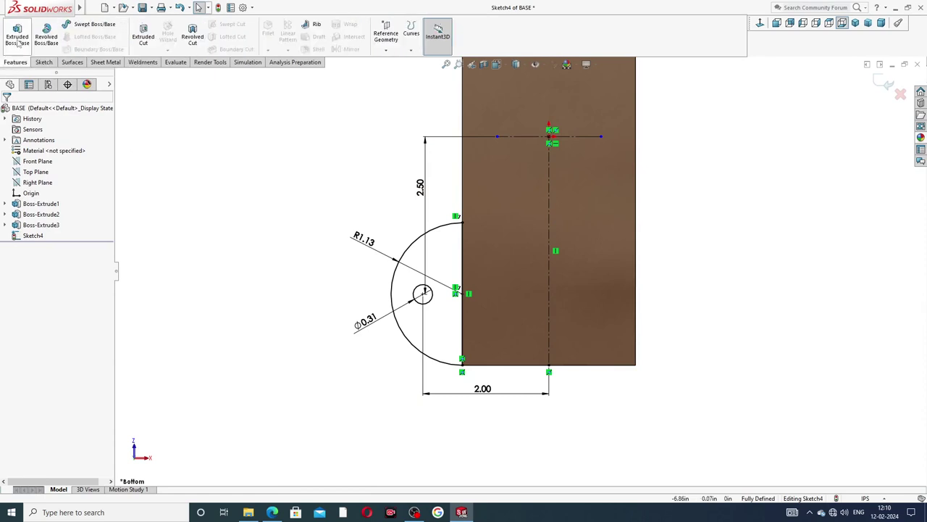
{"action": "left_click", "coordinate": [17, 37]}
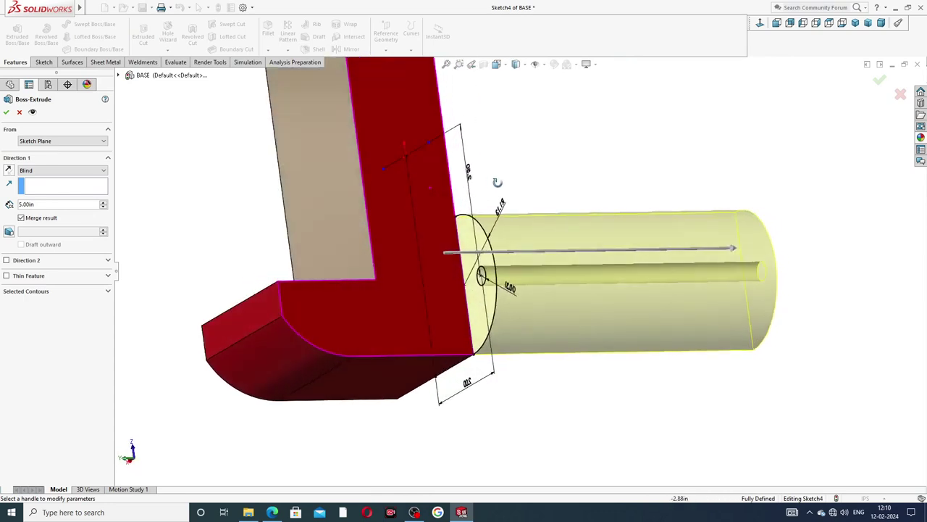
{"action": "left_click", "coordinate": [8, 170]}
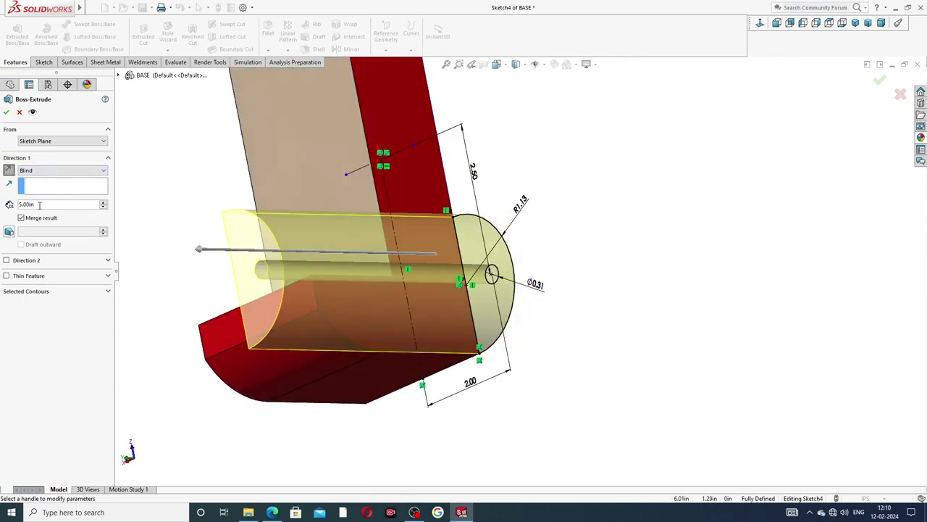
{"action": "left_click_drag", "start_coordinate": [33, 205], "coordinate": [3, 208]}
{"action": "type", "text": "0.5"}
{"action": "key", "text": "Return"}
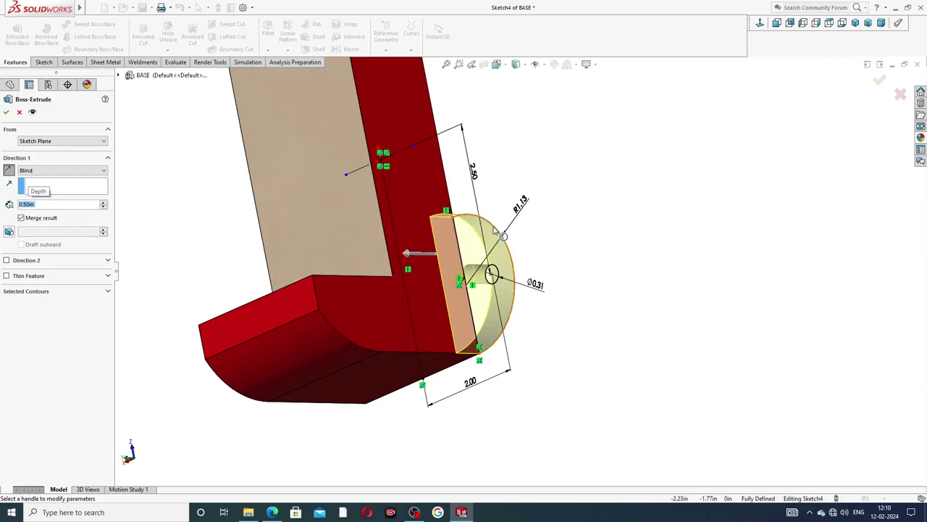
{"action": "middle_click_drag", "start_coordinate": [345, 228], "coordinate": [536, 170]}
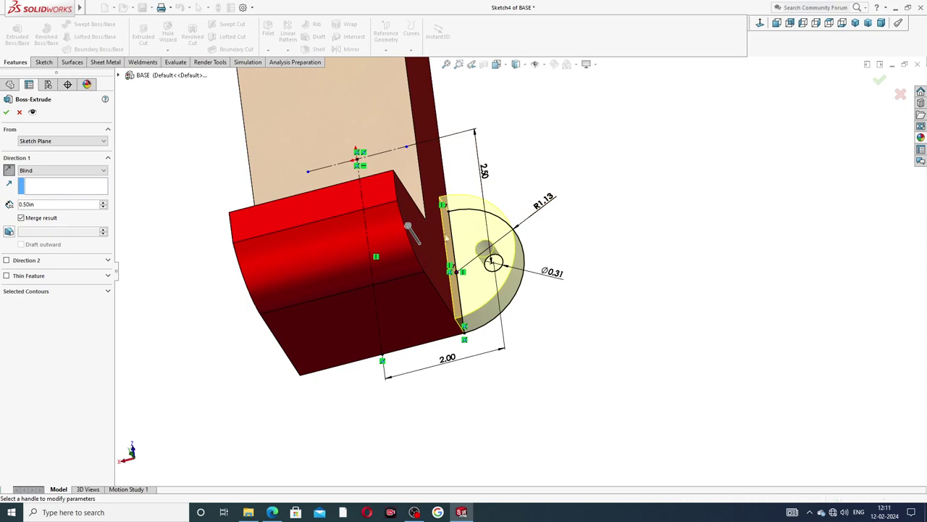
{"action": "left_click", "coordinate": [5, 112]}
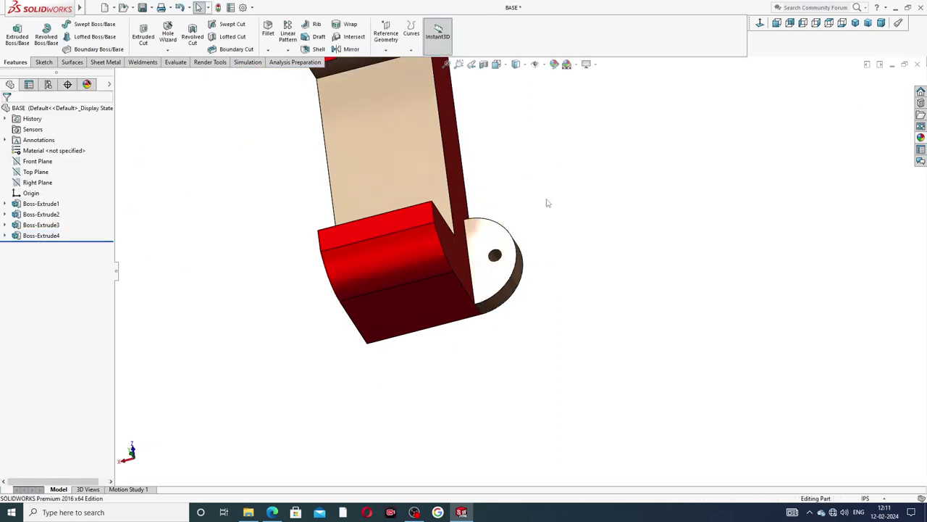
Step: Give the Boss-Extrude4 lug the candy apple red appearance
{"action": "middle_click_drag", "start_coordinate": [548, 203], "coordinate": [505, 180]}
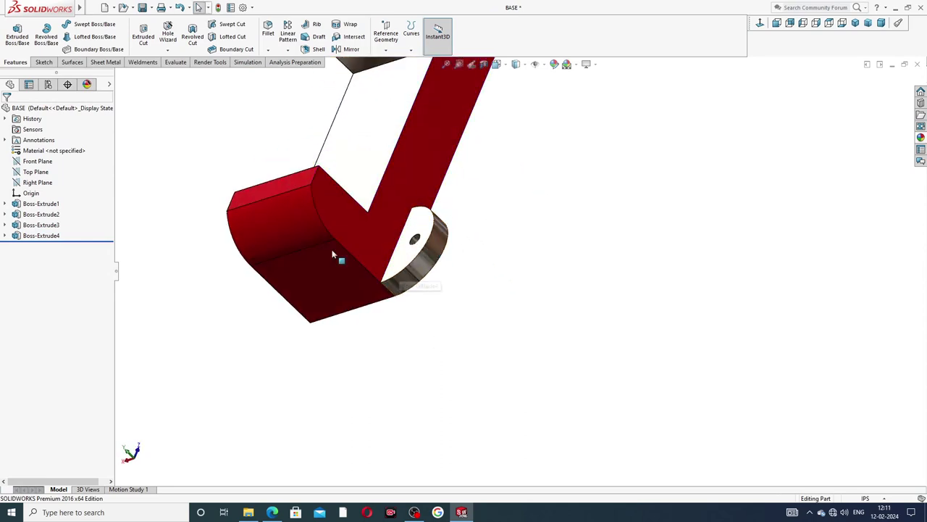
{"action": "left_click", "coordinate": [44, 236]}
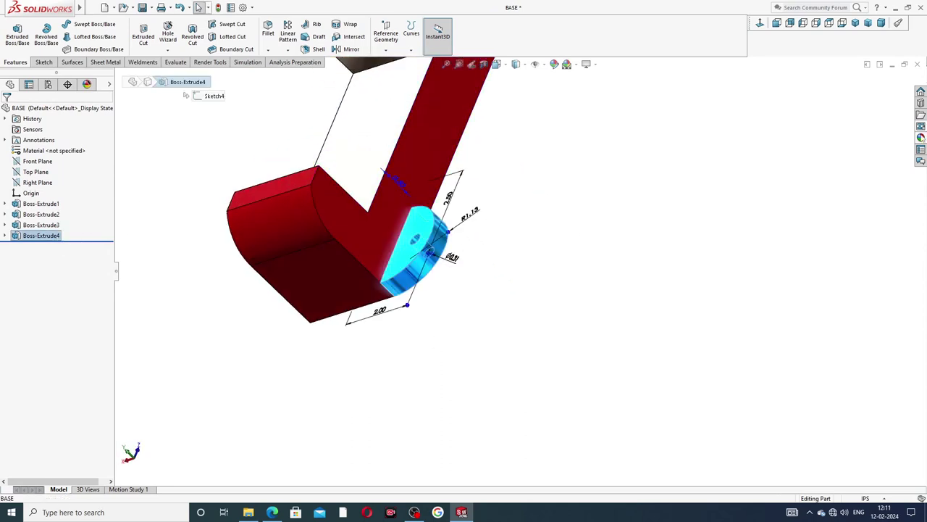
{"action": "left_click", "coordinate": [921, 137]}
{"action": "left_click", "coordinate": [843, 268]}
{"action": "left_click", "coordinate": [666, 224]}
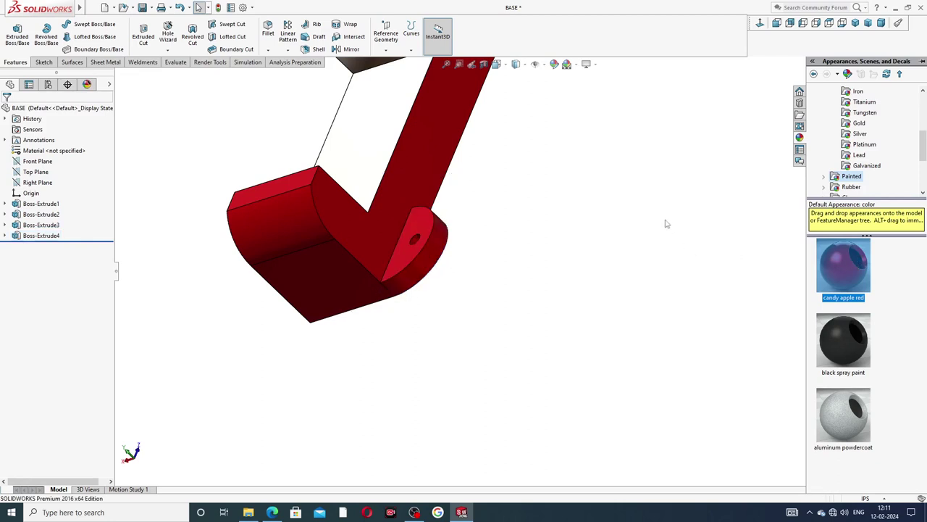
Step: Mirror the lug across the Right Plane as Mirror1
{"action": "middle_click_drag", "start_coordinate": [609, 186], "coordinate": [637, 146]}
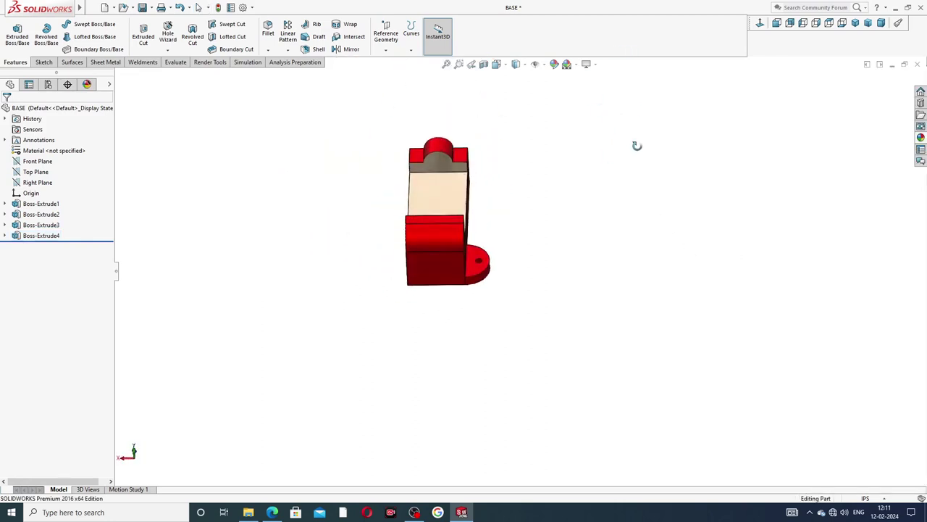
{"action": "mouse_move", "coordinate": [493, 215]}
{"action": "middle_mouse_down"}
{"action": "mouse_move", "coordinate": [470, 106]}
{"action": "mouse_move", "coordinate": [487, 203]}
{"action": "middle_mouse_up"}
{"action": "scroll", "coordinate": [486, 203], "scroll_direction": "down", "scroll_amount": 1}
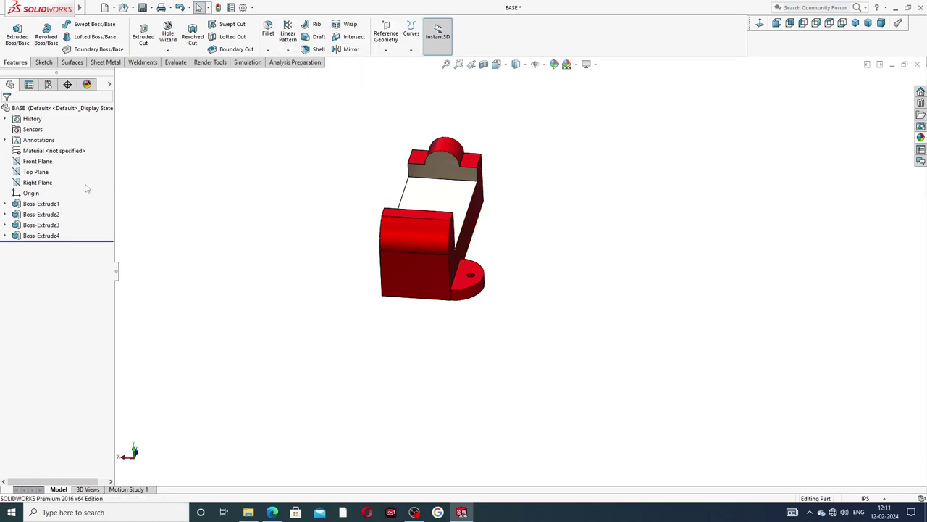
{"action": "left_click", "coordinate": [44, 183]}
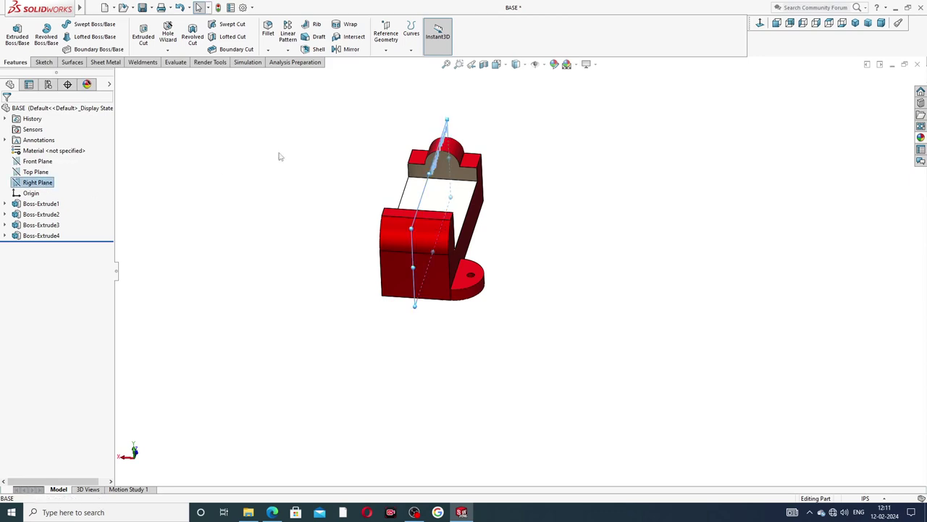
{"action": "left_click", "coordinate": [351, 49]}
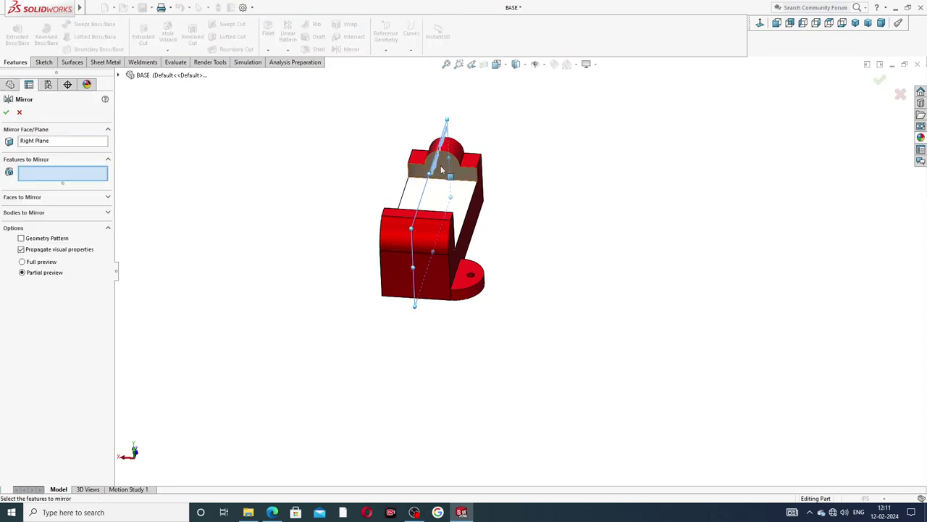
{"action": "left_click", "coordinate": [474, 277]}
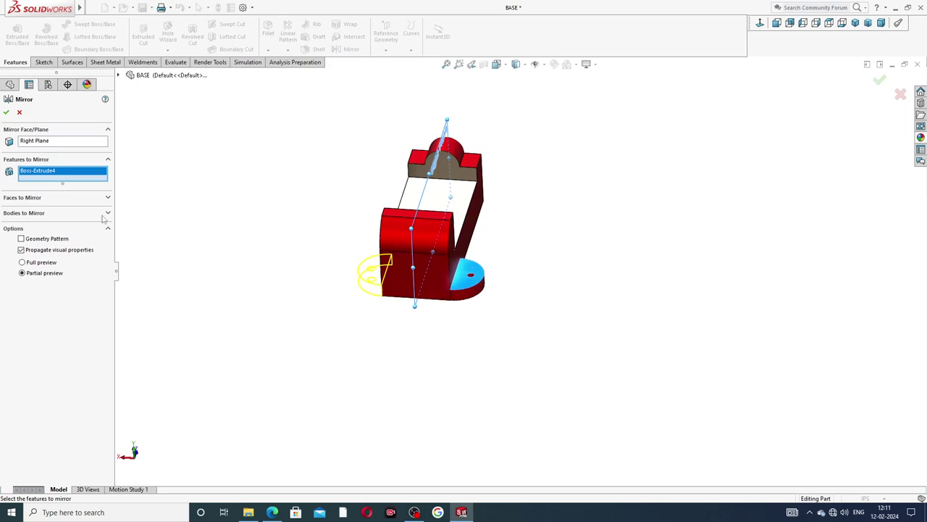
{"action": "left_click", "coordinate": [5, 112]}
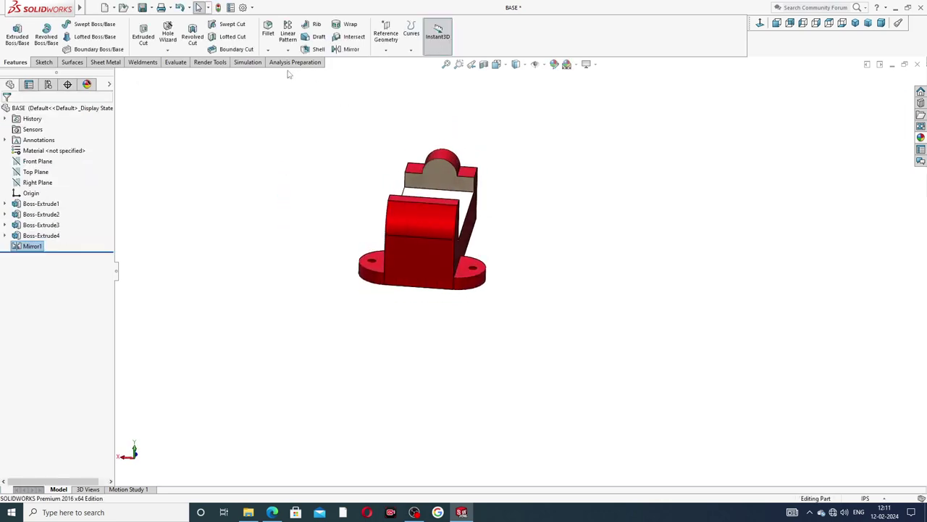
Step: Mirror the Mirror1 feature across the Front Plane to put lugs at all four corners
{"action": "left_click", "coordinate": [38, 160]}
{"action": "middle_click_drag", "start_coordinate": [264, 172], "coordinate": [403, 129]}
{"action": "left_click", "coordinate": [351, 50]}
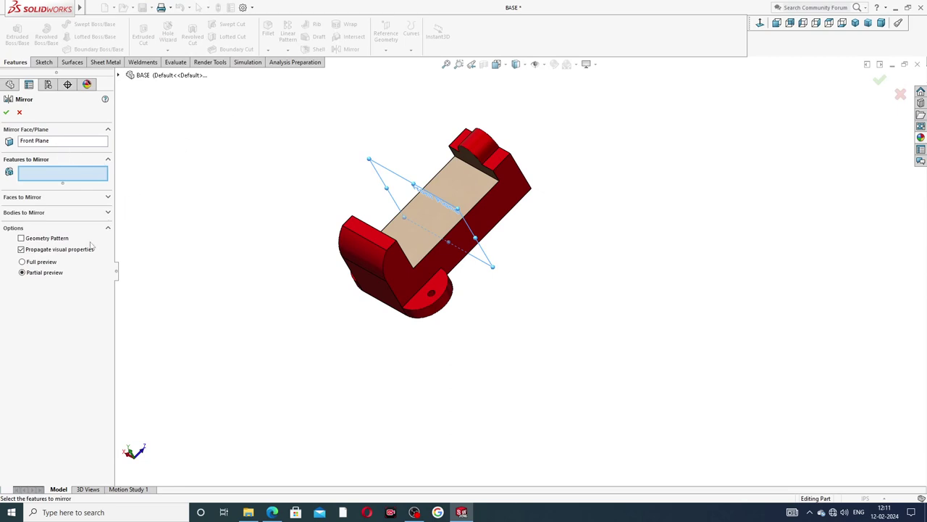
{"action": "left_click", "coordinate": [119, 76]}
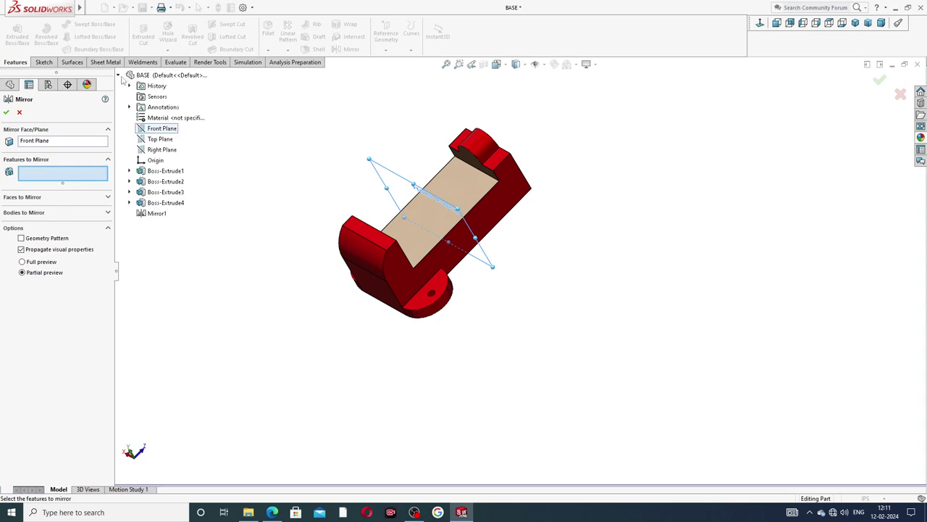
{"action": "left_click", "coordinate": [156, 213]}
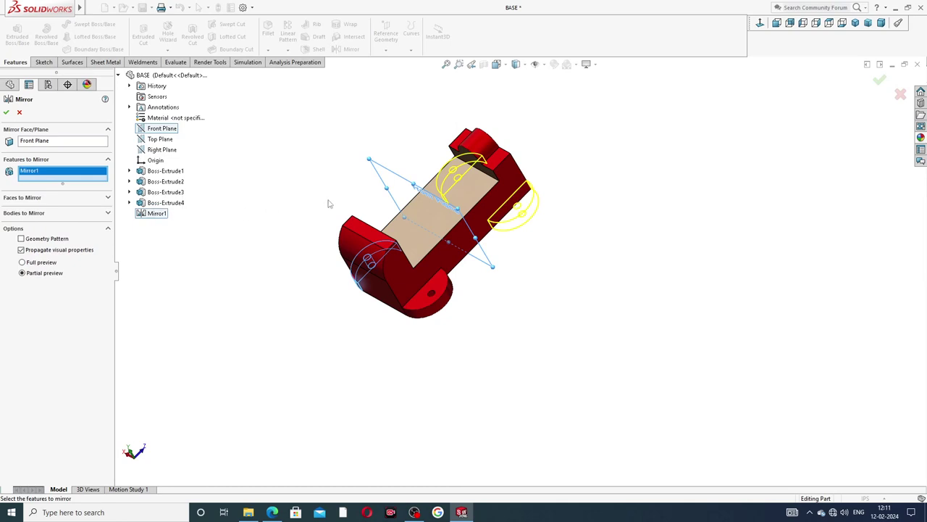
{"action": "middle_click_drag", "start_coordinate": [326, 203], "coordinate": [492, 245]}
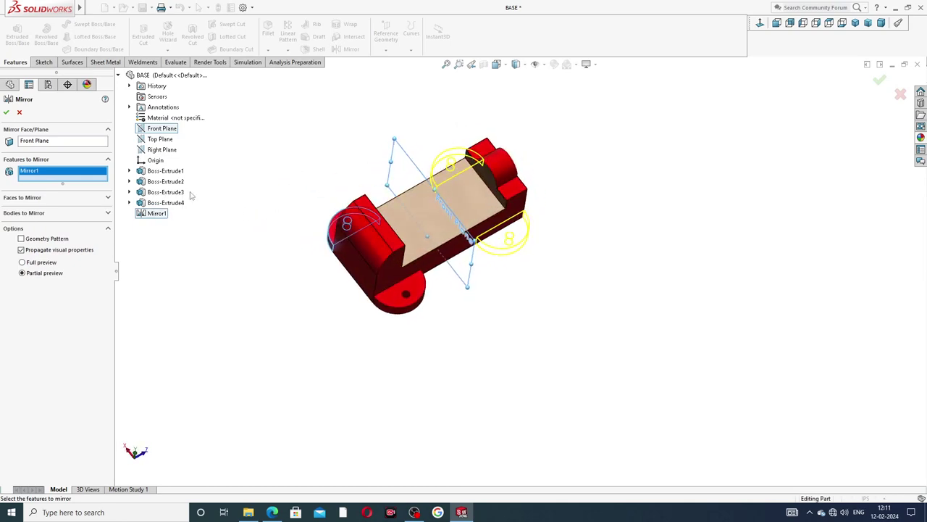
{"action": "left_click", "coordinate": [5, 110]}
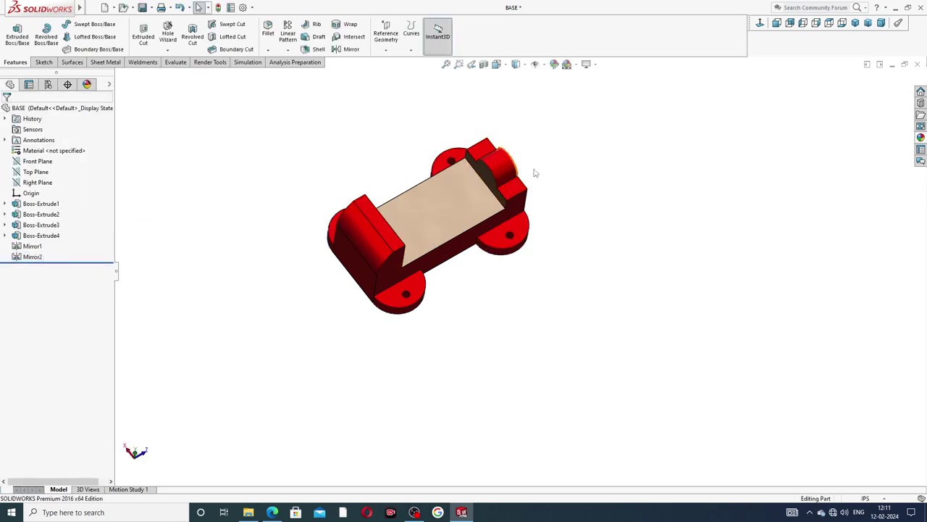
Step: Save the base part with its four holed lugs
{"action": "middle_click_drag", "start_coordinate": [550, 165], "coordinate": [435, 203]}
{"action": "scroll", "coordinate": [434, 203], "scroll_direction": "down", "scroll_amount": 2}
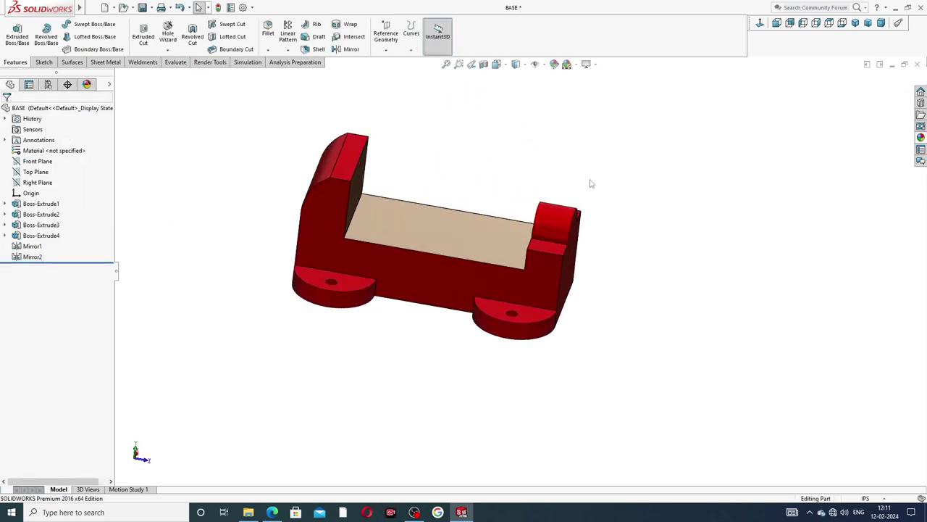
{"action": "key", "text": "ctrl+s"}
Step: Inspect the base from the front, then bring up the PART-11 lathe base drawing in Edge
{"action": "middle_click_drag", "start_coordinate": [591, 181], "coordinate": [497, 158]}
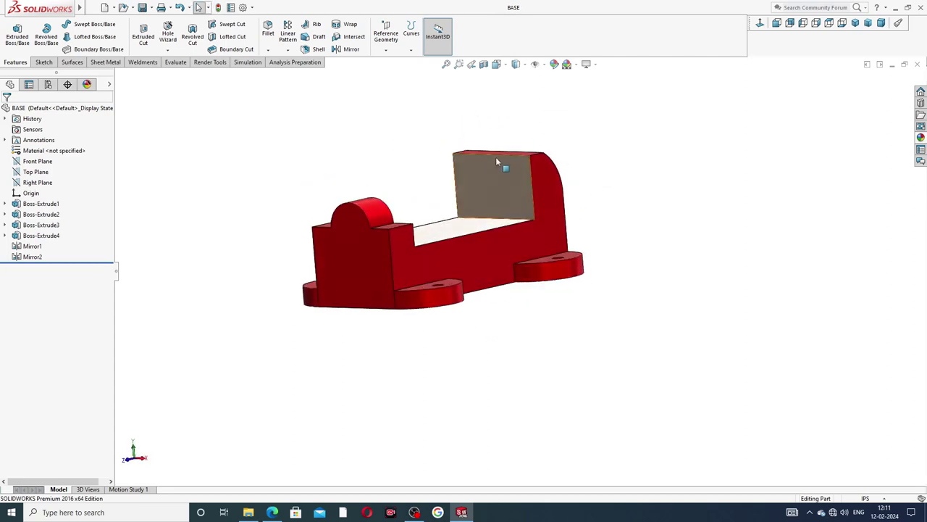
{"action": "middle_click_drag", "start_coordinate": [469, 186], "coordinate": [522, 155]}
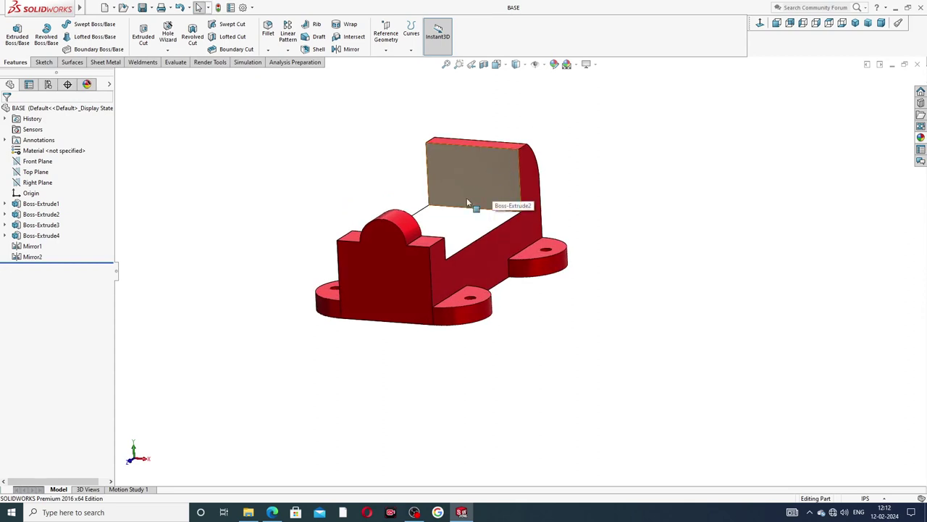
{"action": "scroll", "coordinate": [554, 216], "scroll_direction": "up", "scroll_amount": 3}
{"action": "middle_click_drag", "start_coordinate": [553, 216], "coordinate": [459, 255]}
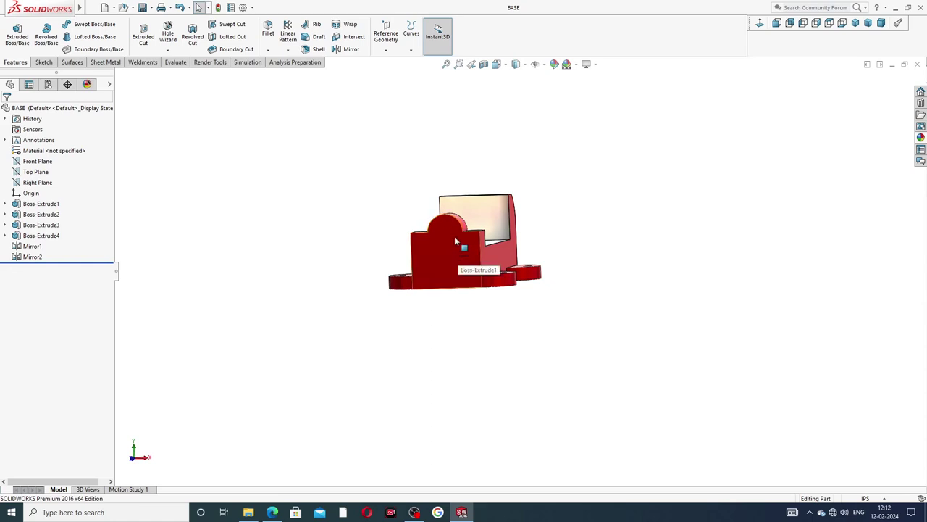
{"action": "scroll", "coordinate": [455, 236], "scroll_direction": "down", "scroll_amount": 5}
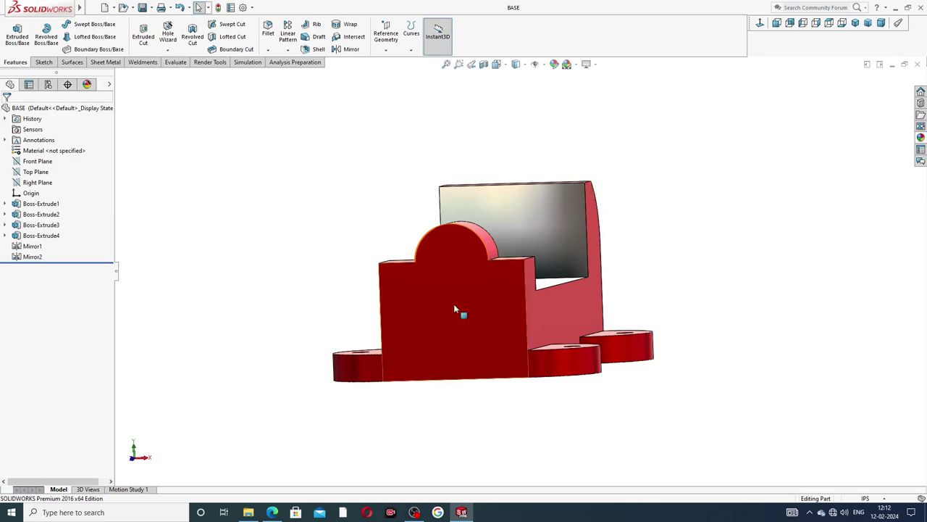
{"action": "left_click", "coordinate": [266, 513]}
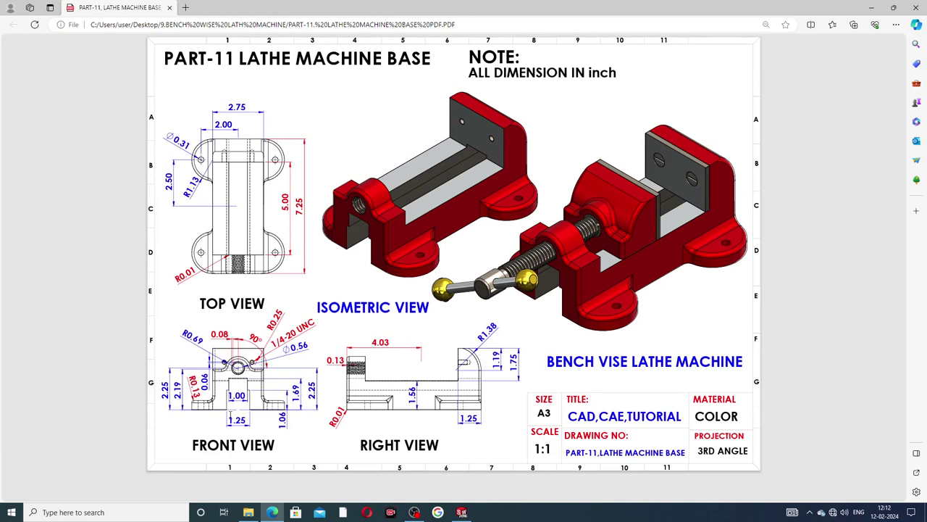
Step: Start a new sketch on the front face of the base
{"action": "left_click", "coordinate": [462, 513]}
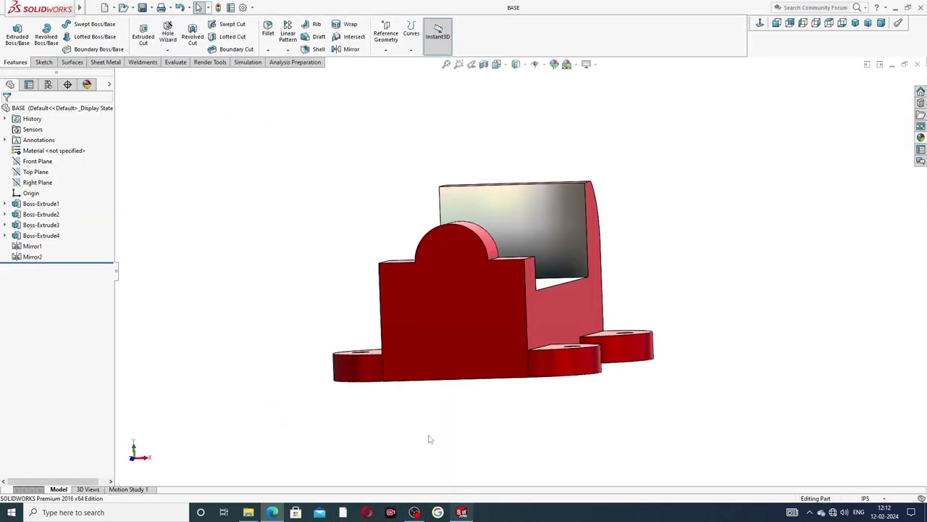
{"action": "left_click", "coordinate": [443, 295]}
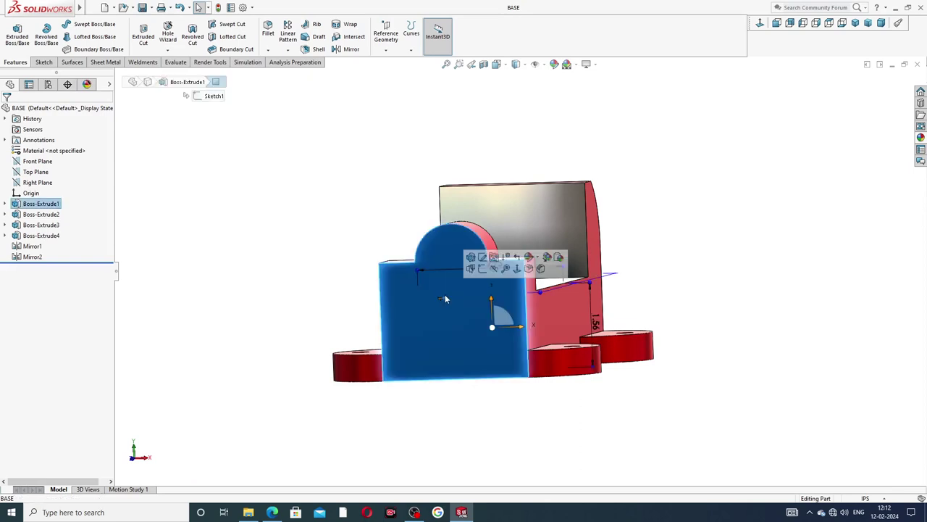
{"action": "left_click", "coordinate": [482, 268]}
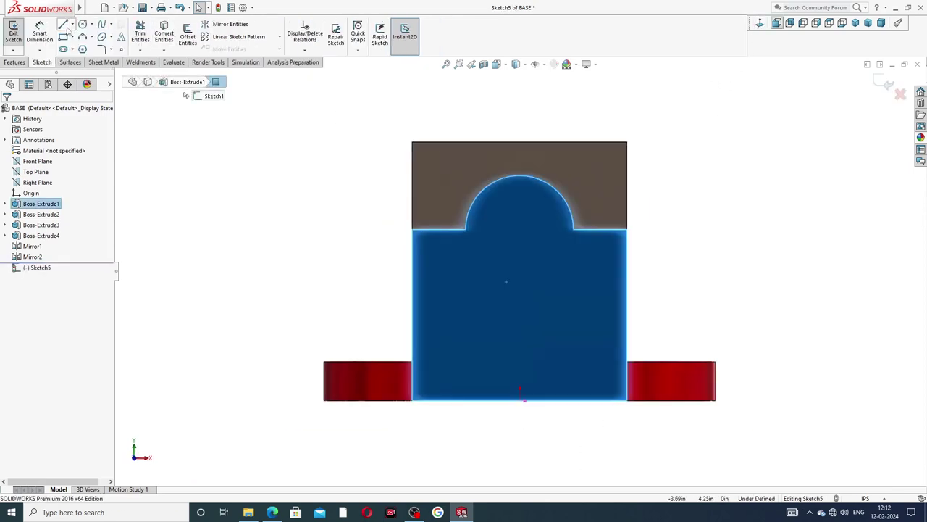
Step: Draw a closed stepped slot profile with lines, starting and ending on the bottom edge
{"action": "left_click", "coordinate": [64, 25]}
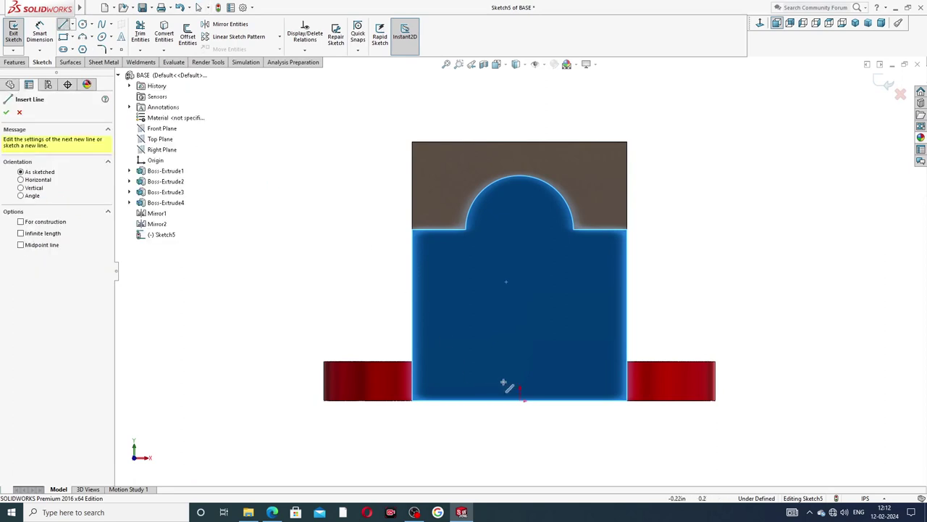
{"action": "left_click", "coordinate": [473, 400]}
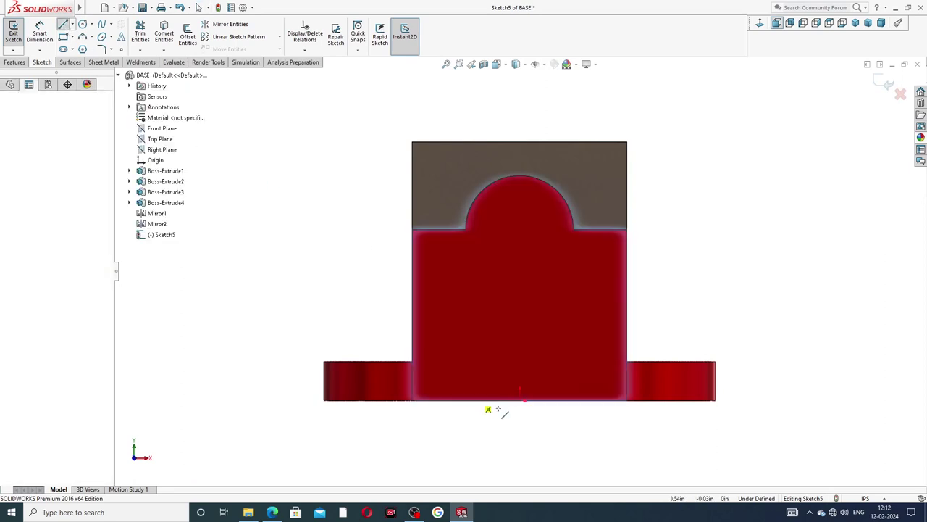
{"action": "left_click", "coordinate": [579, 399]}
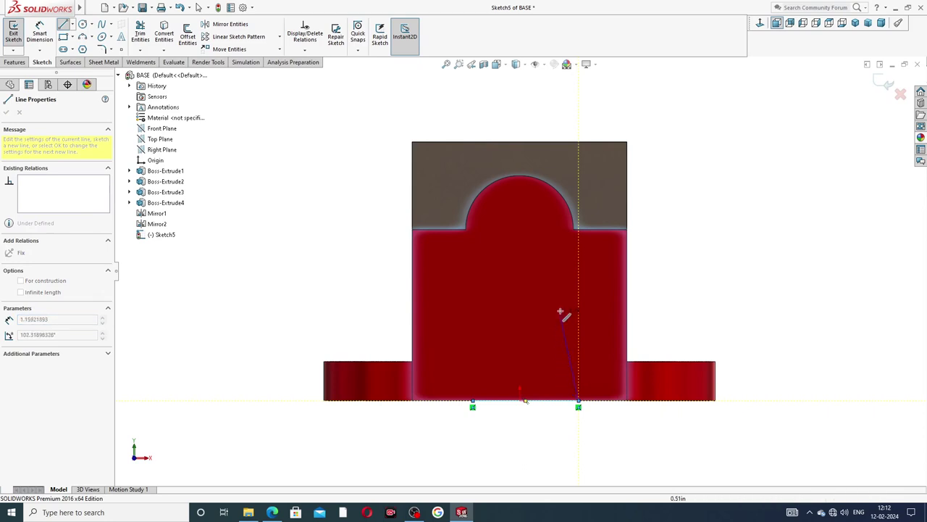
{"action": "left_click", "coordinate": [578, 293]}
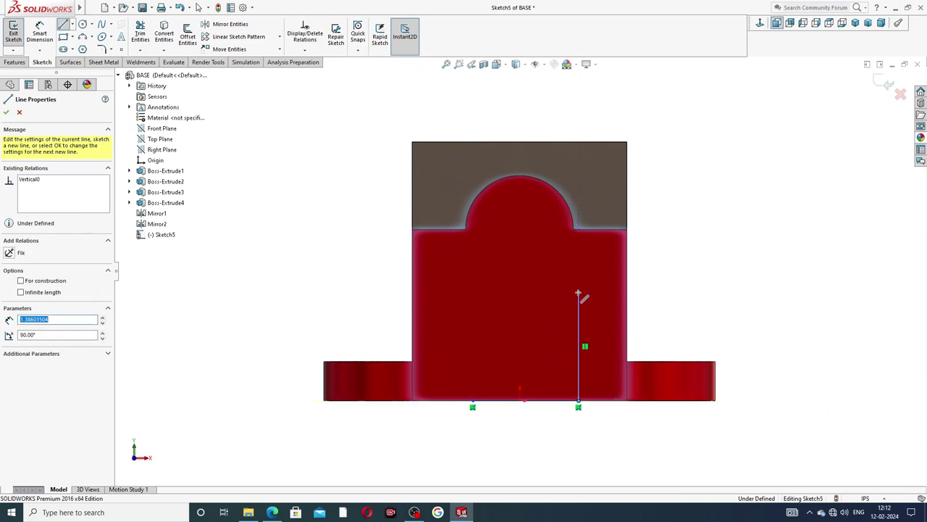
{"action": "left_click", "coordinate": [554, 293]}
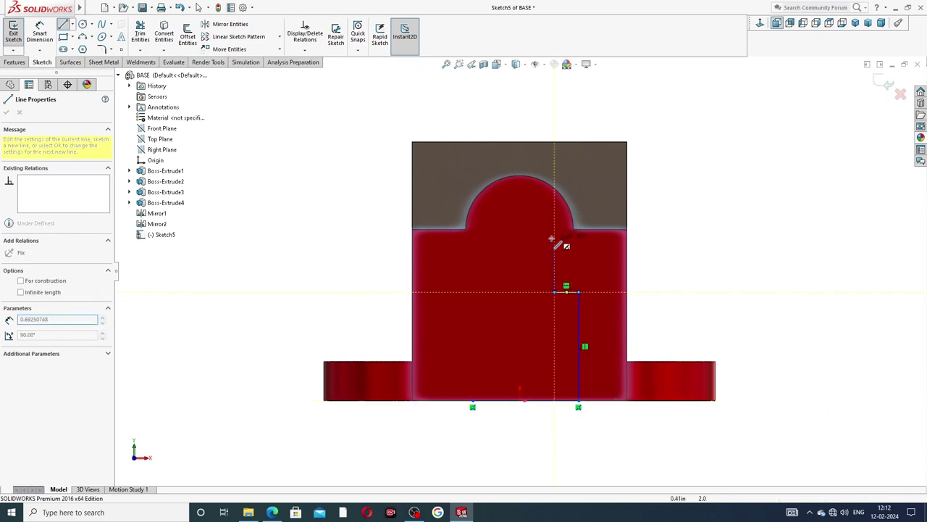
{"action": "left_click", "coordinate": [500, 232]}
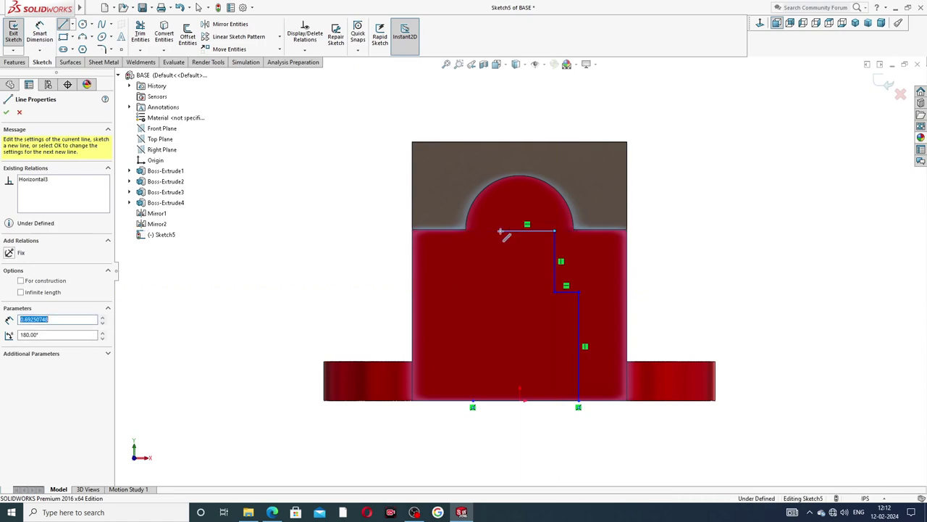
{"action": "left_click", "coordinate": [500, 293]}
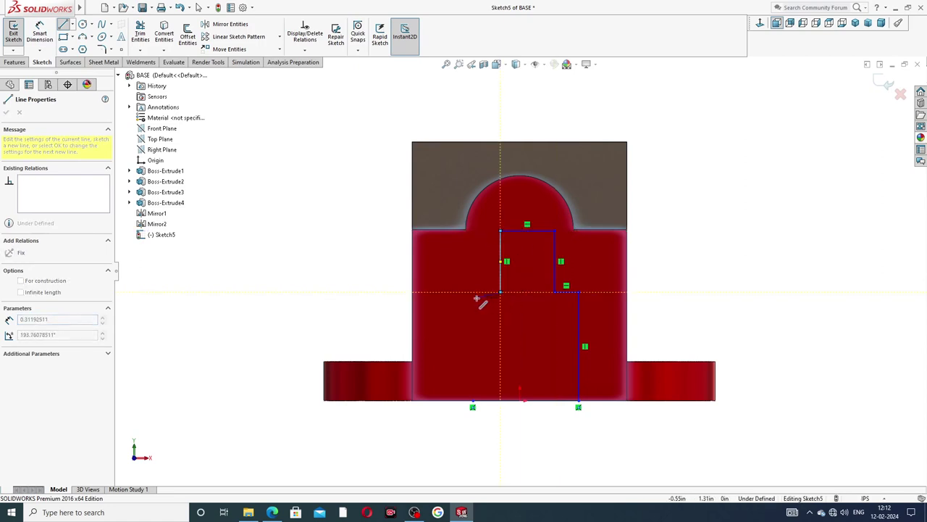
{"action": "left_click", "coordinate": [473, 293]}
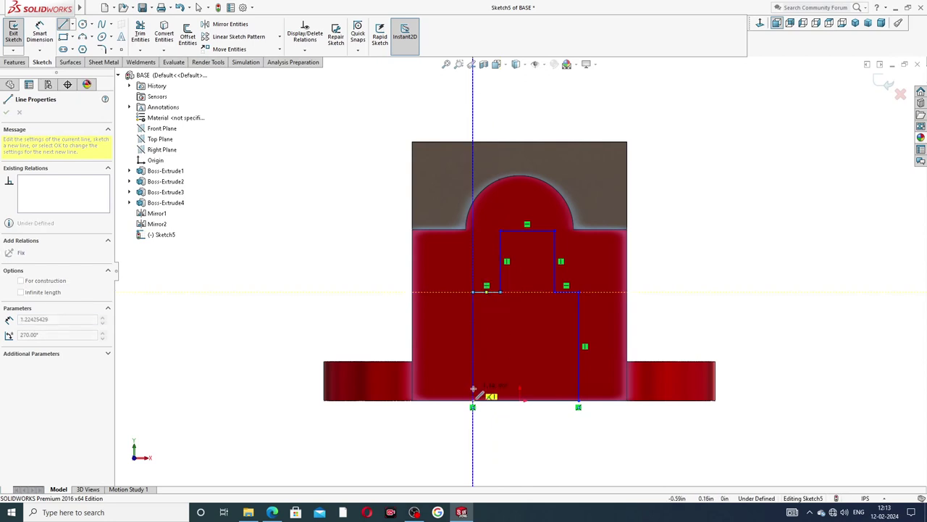
{"action": "left_click", "coordinate": [473, 400]}
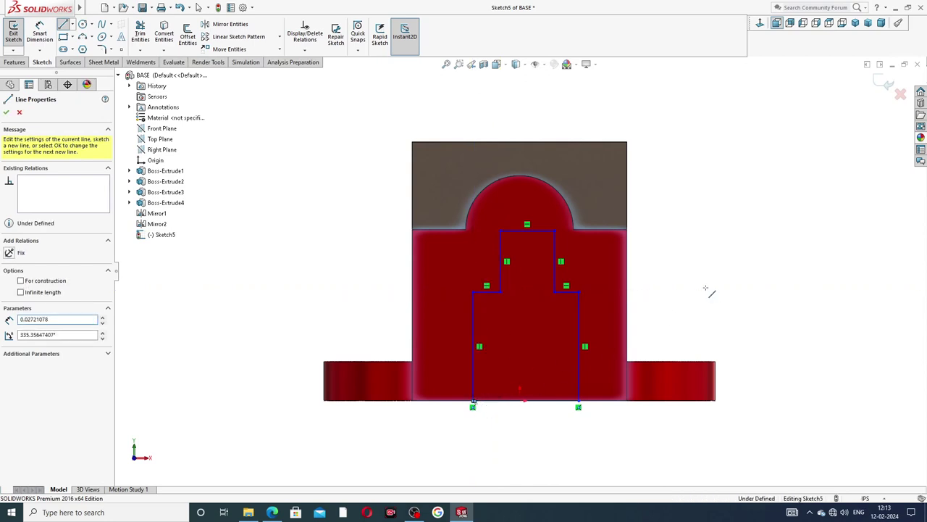
{"action": "right_click", "coordinate": [710, 292]}
{"action": "left_click", "coordinate": [730, 295]}
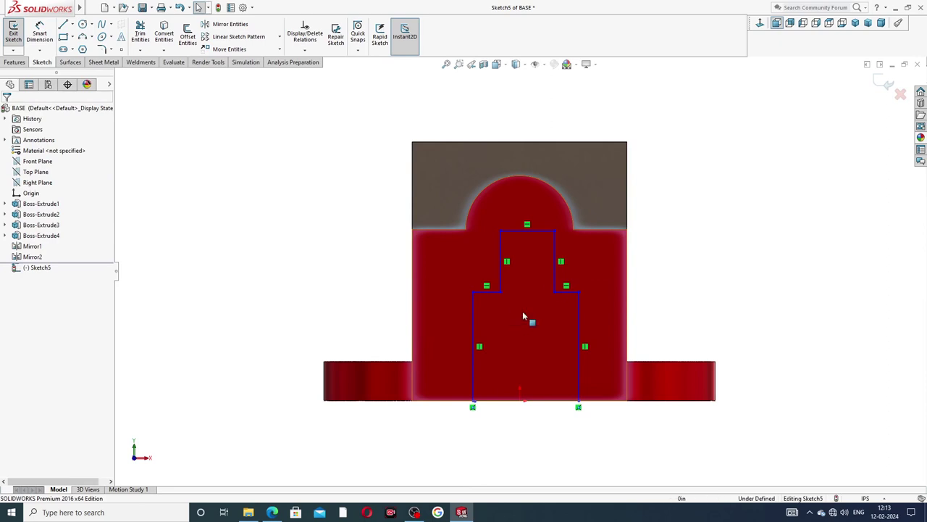
Step: Begin a vertical centerline at the profile's bottom edge
{"action": "right_click_drag", "start_coordinate": [444, 317], "coordinate": [487, 339]}
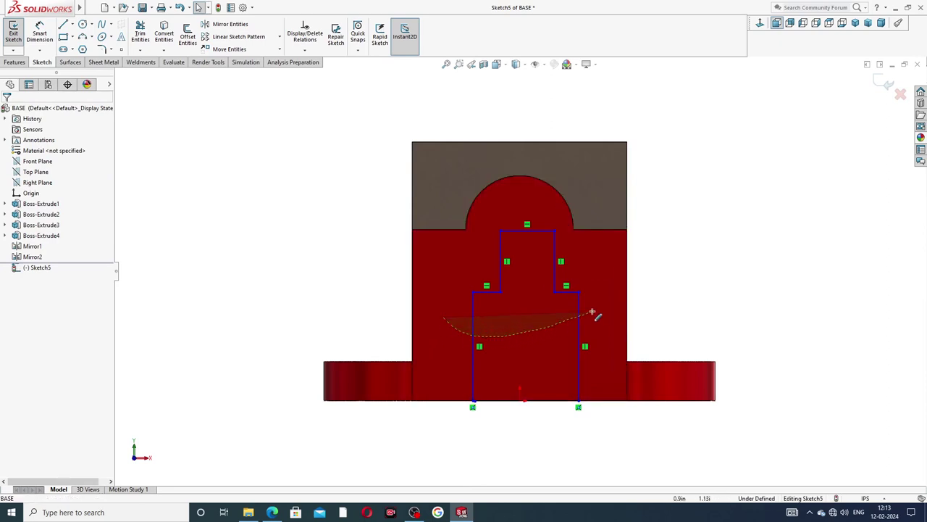
{"action": "right_click_drag", "start_coordinate": [596, 311], "coordinate": [602, 313]}
{"action": "left_click", "coordinate": [656, 224]}
{"action": "left_click", "coordinate": [72, 25]}
{"action": "left_click", "coordinate": [84, 44]}
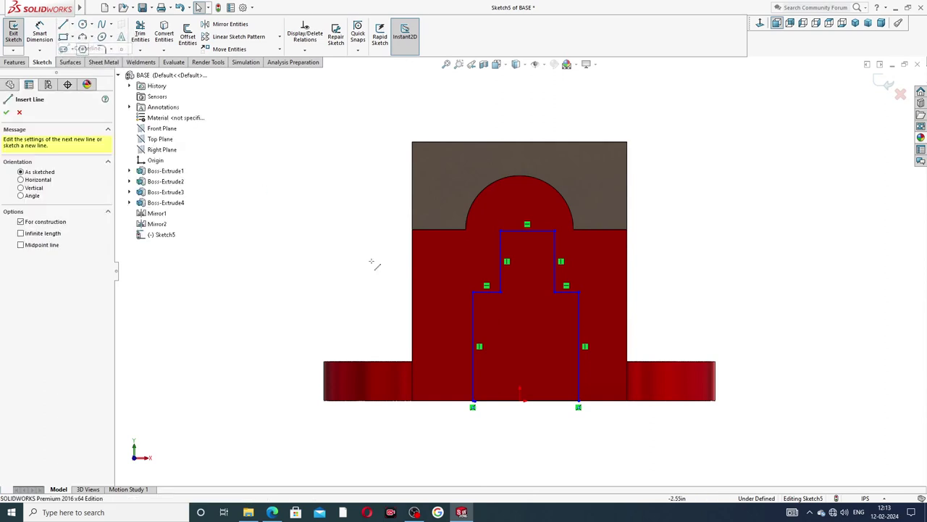
{"action": "left_click", "coordinate": [519, 399]}
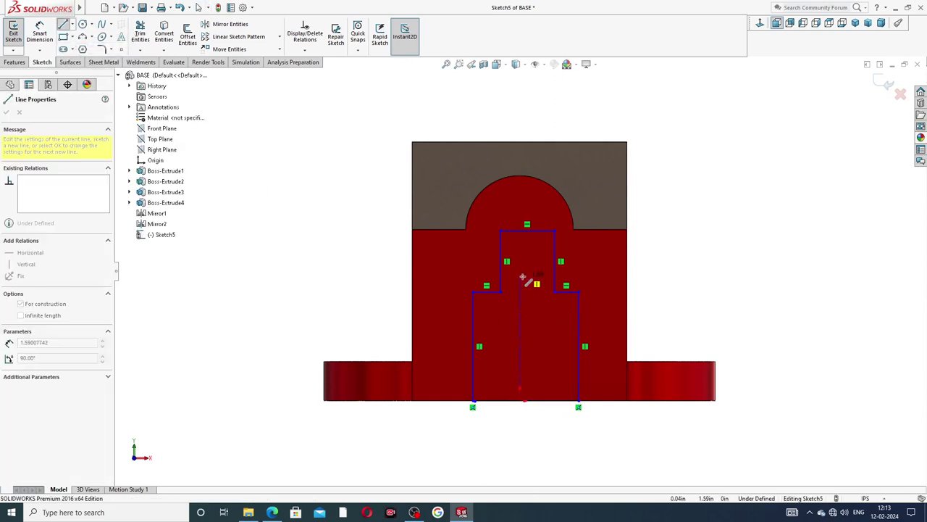
Step: Finish the centerline and make the two lower sides symmetric about it
{"action": "left_click", "coordinate": [522, 276]}
{"action": "right_click", "coordinate": [644, 286]}
{"action": "left_click", "coordinate": [661, 286]}
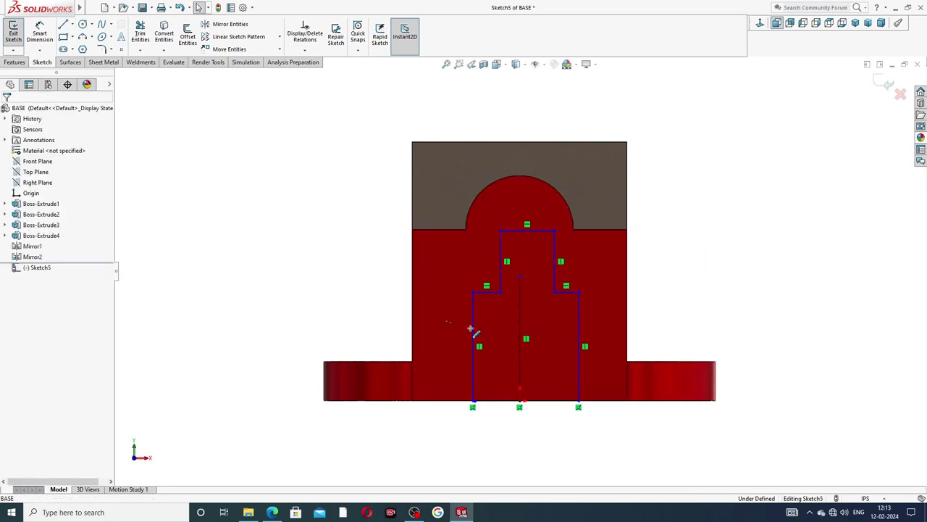
{"action": "left_click_drag", "start_coordinate": [471, 330], "coordinate": [604, 305]}
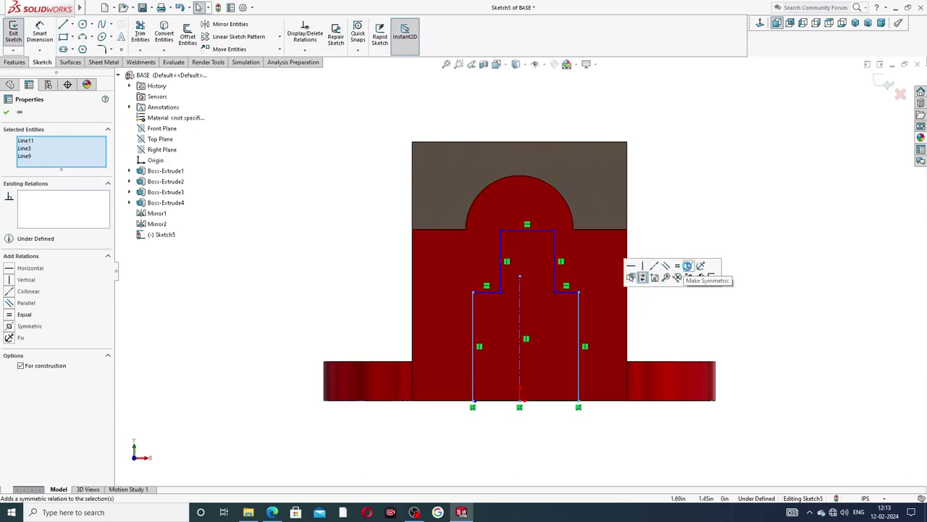
{"action": "left_click", "coordinate": [687, 266]}
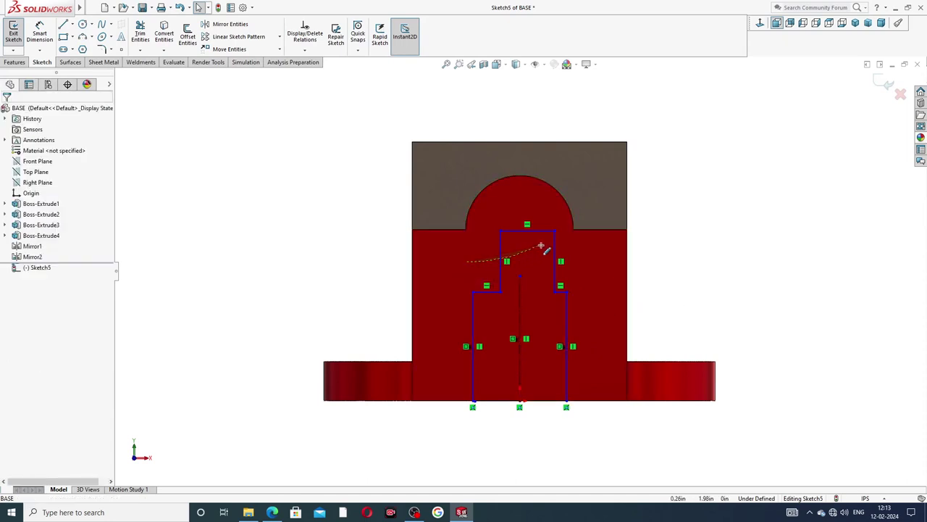
Step: Stretch the centerline to the profile's top and make the upper sides symmetric about it
{"action": "left_click_drag", "start_coordinate": [542, 246], "coordinate": [543, 245]}
{"action": "left_click", "coordinate": [661, 268]}
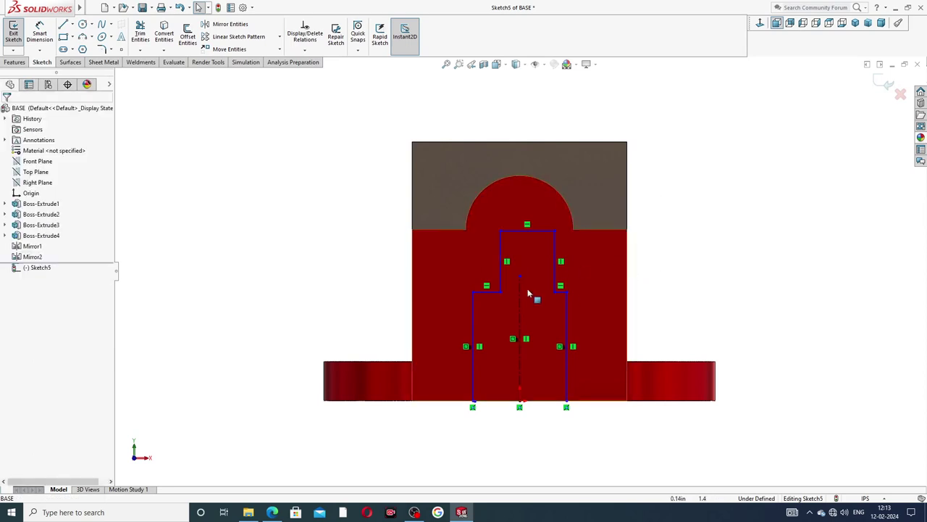
{"action": "left_click_drag", "start_coordinate": [523, 282], "coordinate": [520, 217]}
{"action": "left_click", "coordinate": [662, 280]}
{"action": "left_click_drag", "start_coordinate": [468, 261], "coordinate": [582, 244]}
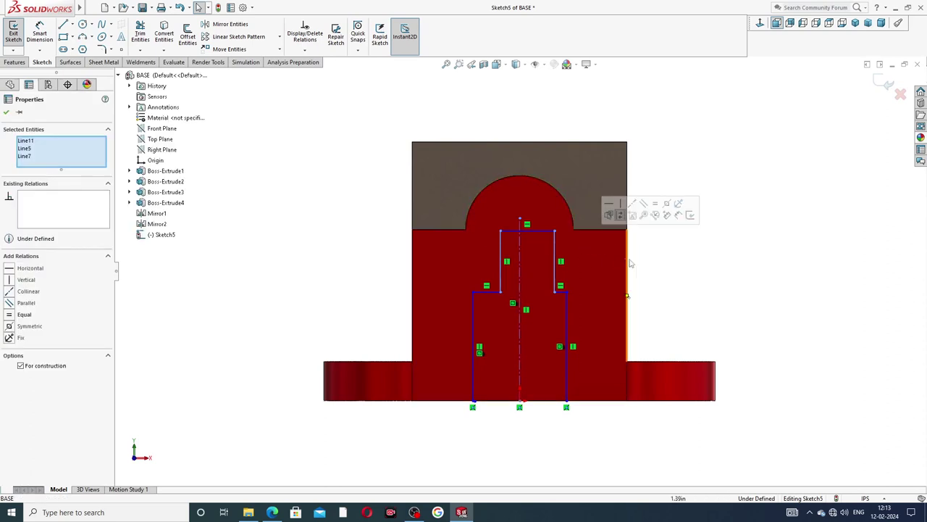
{"action": "left_click", "coordinate": [653, 259]}
{"action": "left_click_drag", "start_coordinate": [481, 250], "coordinate": [581, 237]}
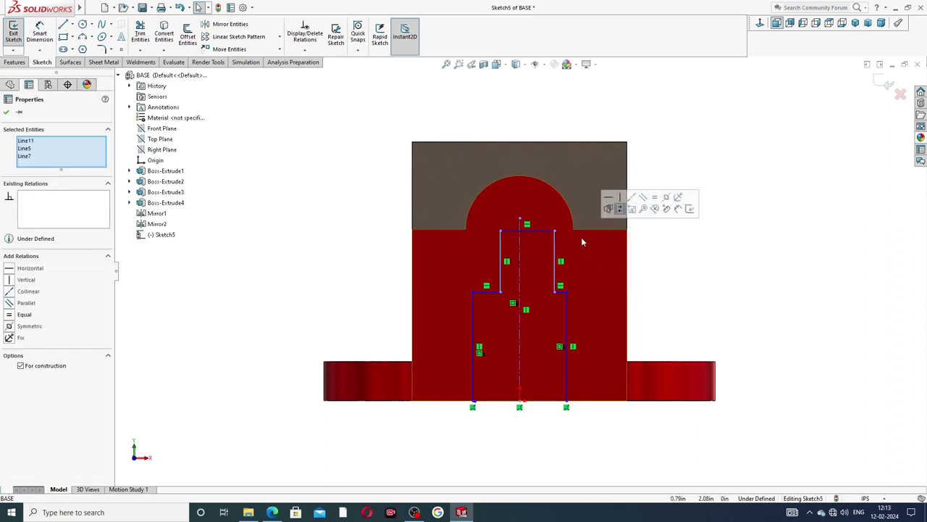
{"action": "left_click", "coordinate": [667, 197]}
{"action": "left_click", "coordinate": [681, 249]}
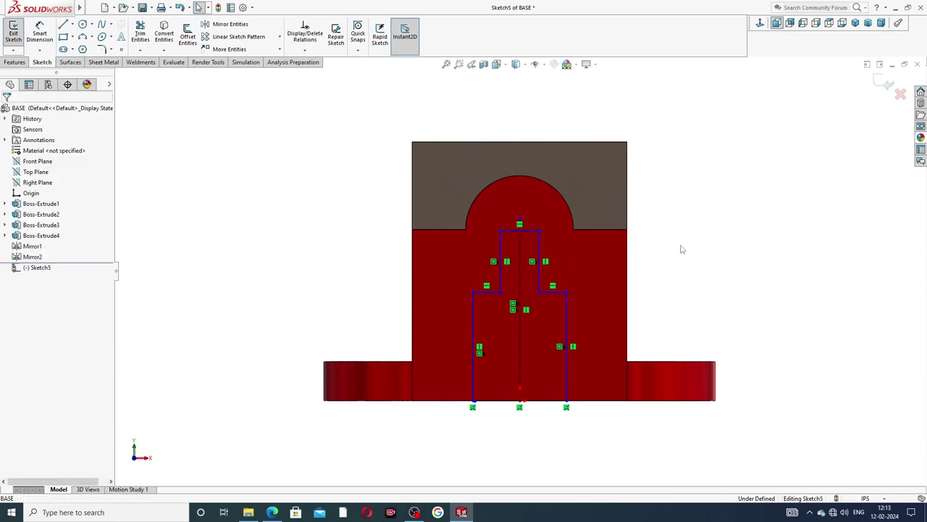
{"action": "scroll", "coordinate": [534, 241], "scroll_direction": "down", "scroll_amount": 1}
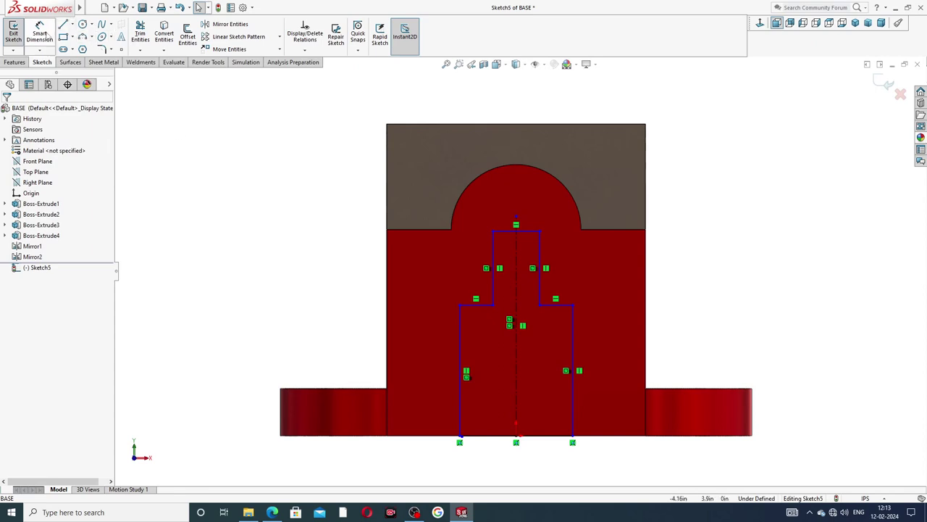
Step: Dimension the profile's top width to 1.00 and bottom width to 1.25
{"action": "left_click", "coordinate": [40, 34]}
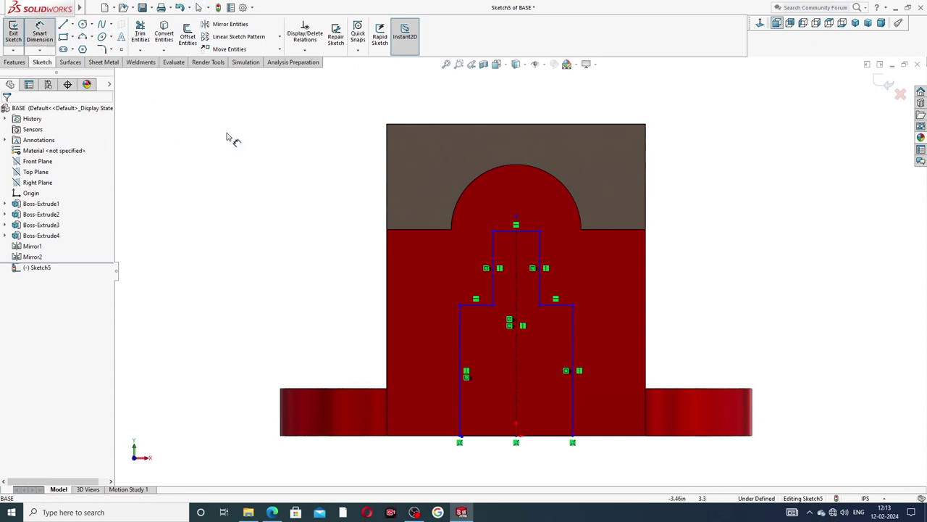
{"action": "left_click", "coordinate": [509, 231]}
{"action": "left_click", "coordinate": [509, 209]}
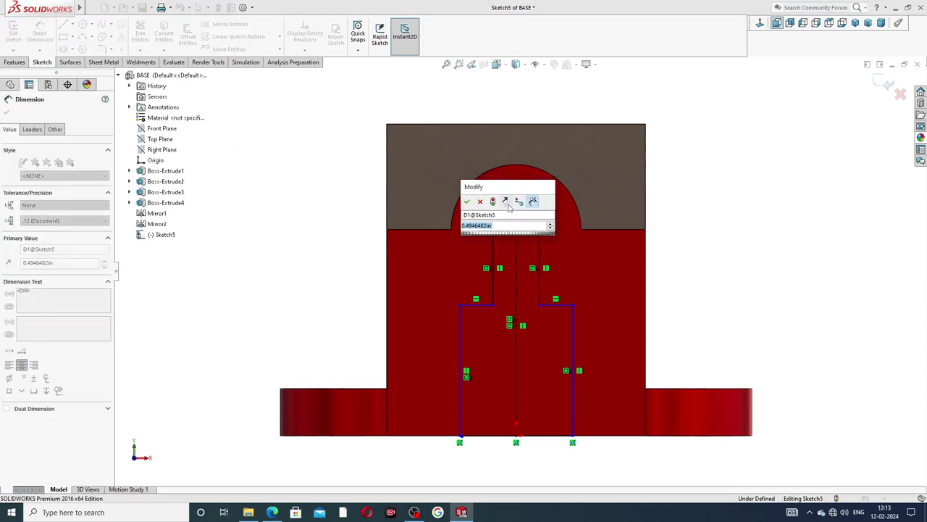
{"action": "type", "text": "1"}
{"action": "key", "text": "Return"}
{"action": "left_click", "coordinate": [832, 282]}
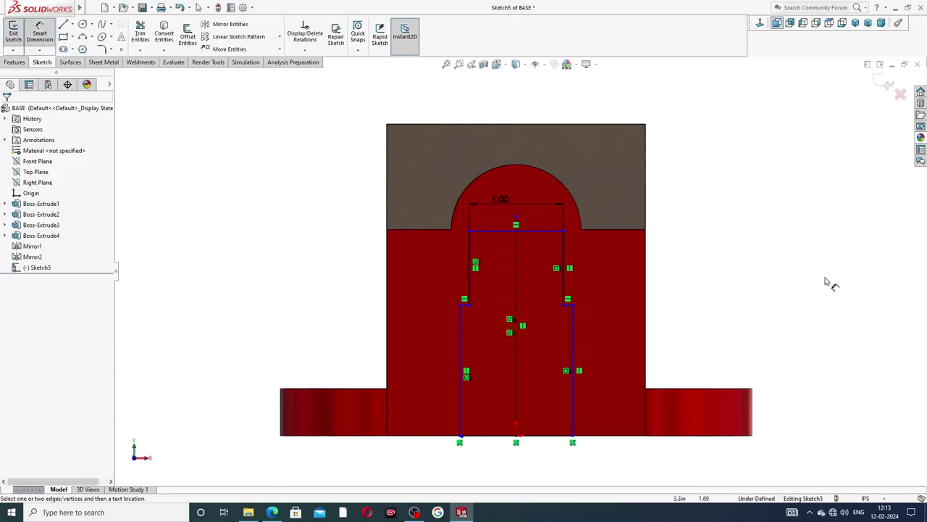
{"action": "left_click", "coordinate": [551, 440]}
{"action": "left_click", "coordinate": [527, 458]}
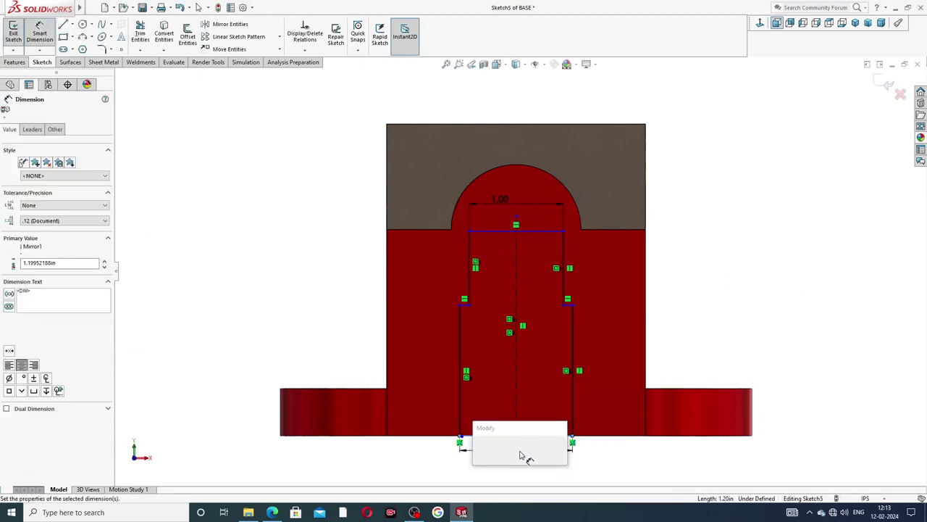
{"action": "type", "text": "1"}
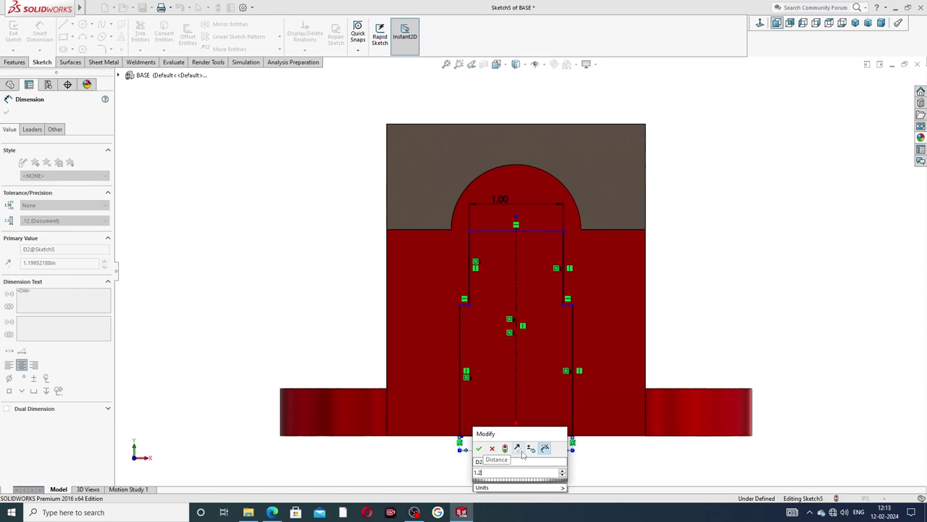
{"action": "type", "text": ".2"}
{"action": "key", "text": "Return"}
{"action": "left_click", "coordinate": [781, 352]}
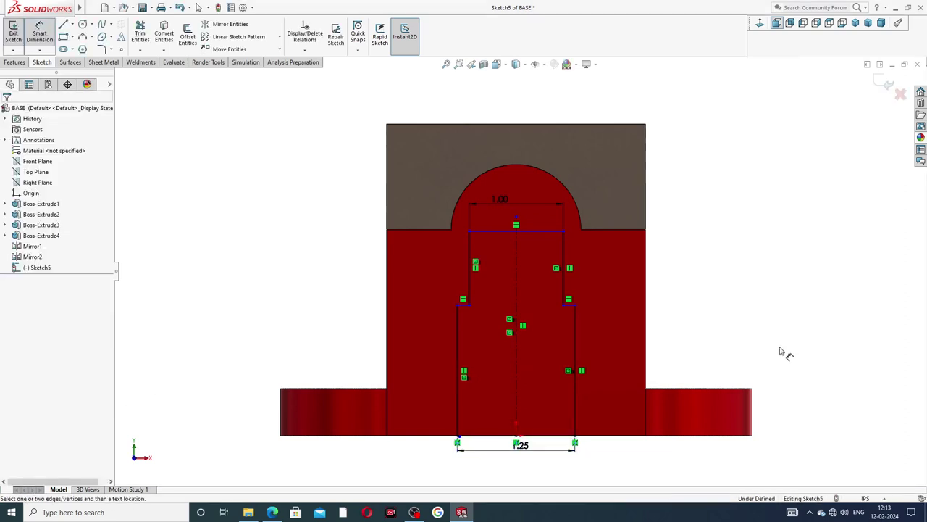
Step: Add a vertical dimension from the top line to the bottom edge and check the drawing PDF
{"action": "key", "text": "f"}
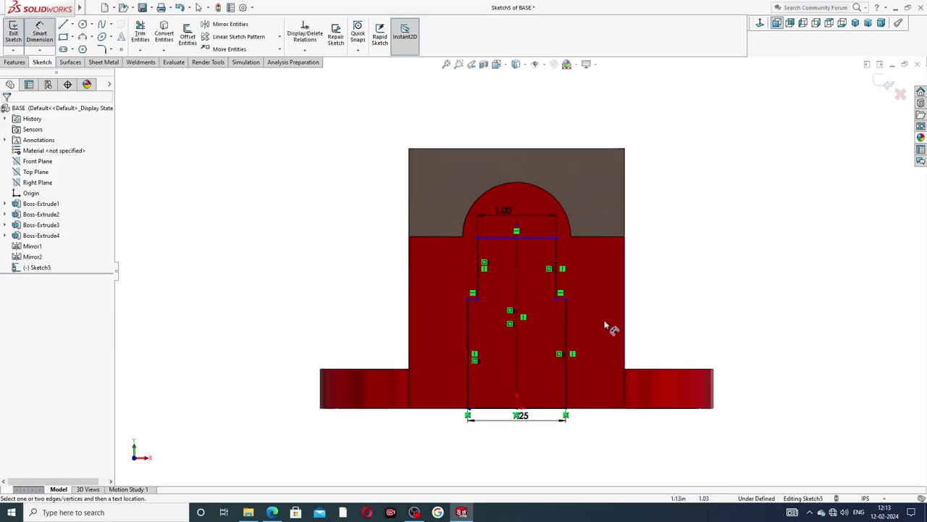
{"action": "left_click", "coordinate": [544, 240]}
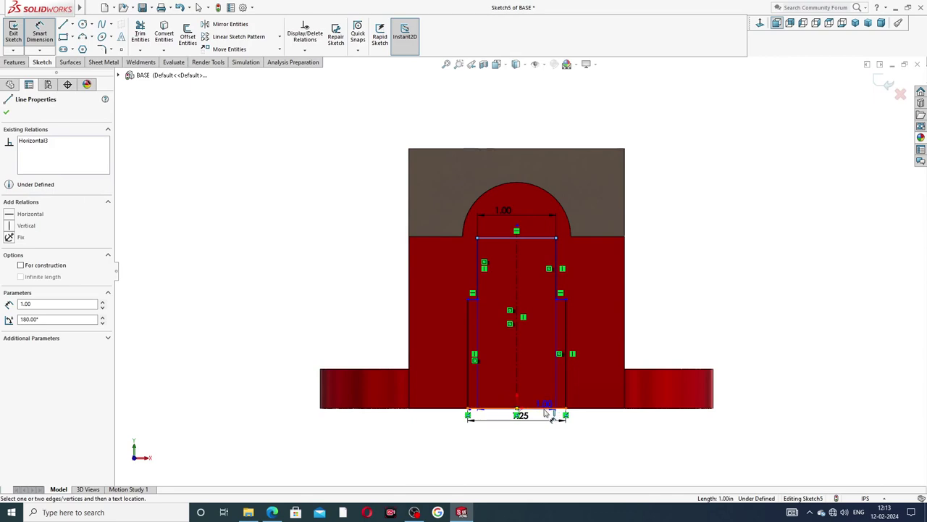
{"action": "left_click", "coordinate": [546, 412]}
{"action": "left_click", "coordinate": [760, 362]}
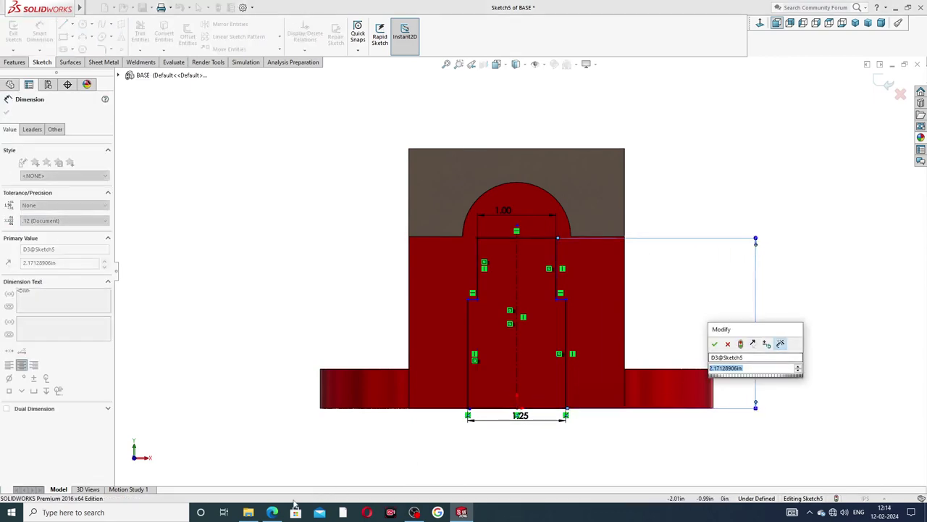
{"action": "left_click", "coordinate": [274, 512]}
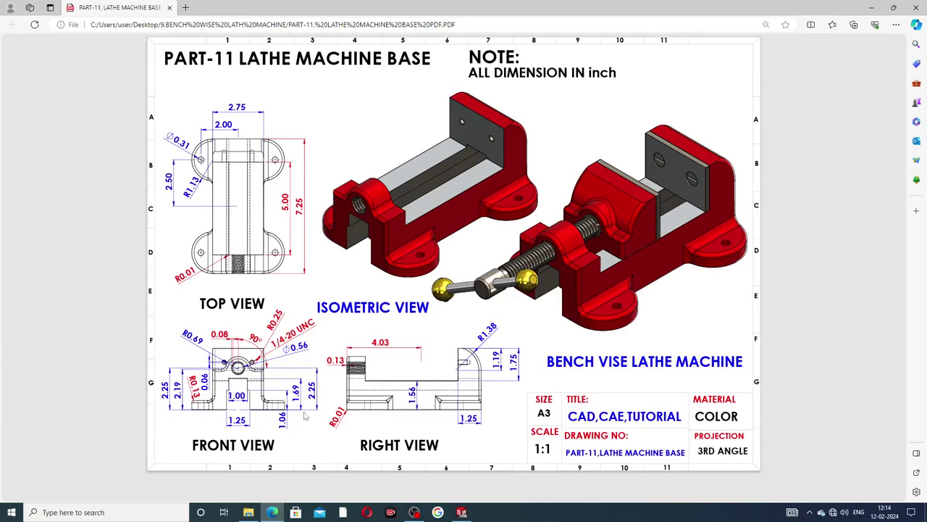
{"action": "left_click", "coordinate": [274, 512]}
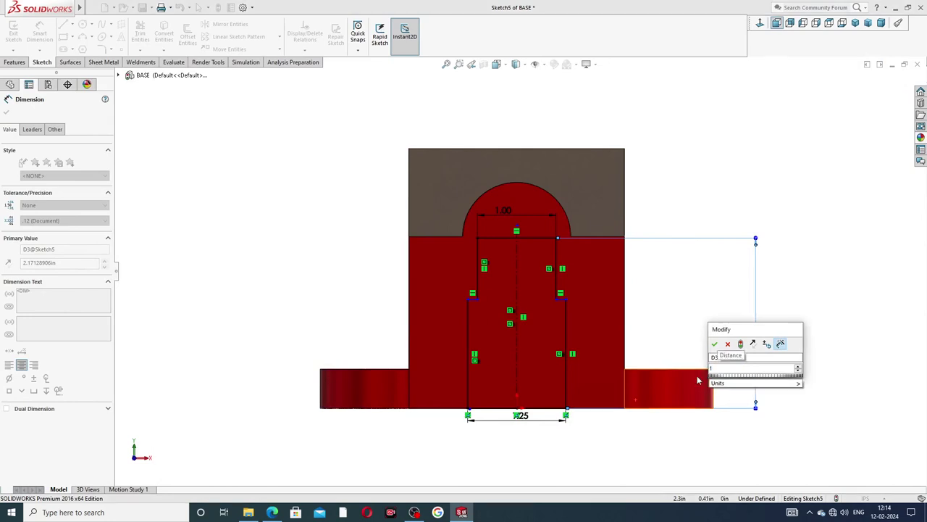
Step: Set the top line height to 1.69 and the step height to 1.06
{"action": "type", "text": "1.69"}
{"action": "key", "text": "Return"}
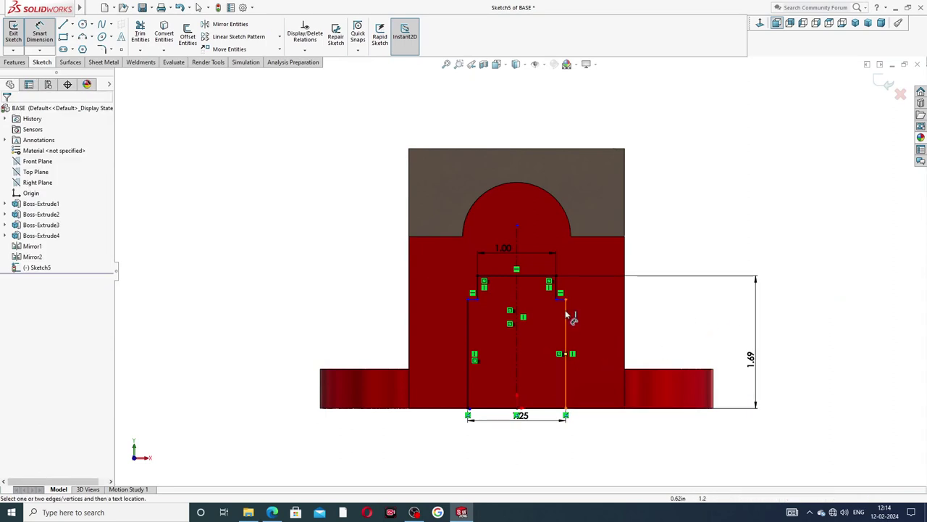
{"action": "scroll", "coordinate": [570, 315], "scroll_direction": "down", "scroll_amount": 3}
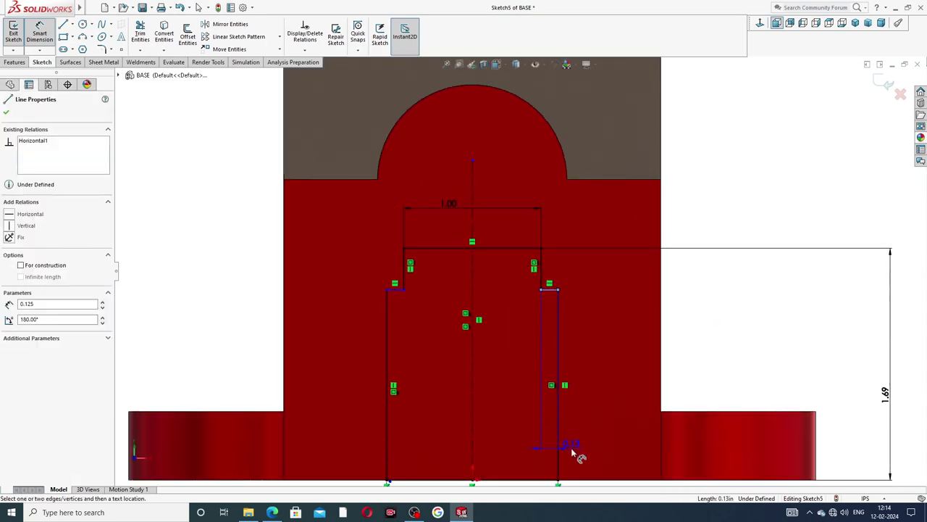
{"action": "scroll", "coordinate": [559, 443], "scroll_direction": "up", "scroll_amount": 1}
{"action": "left_click", "coordinate": [542, 446]}
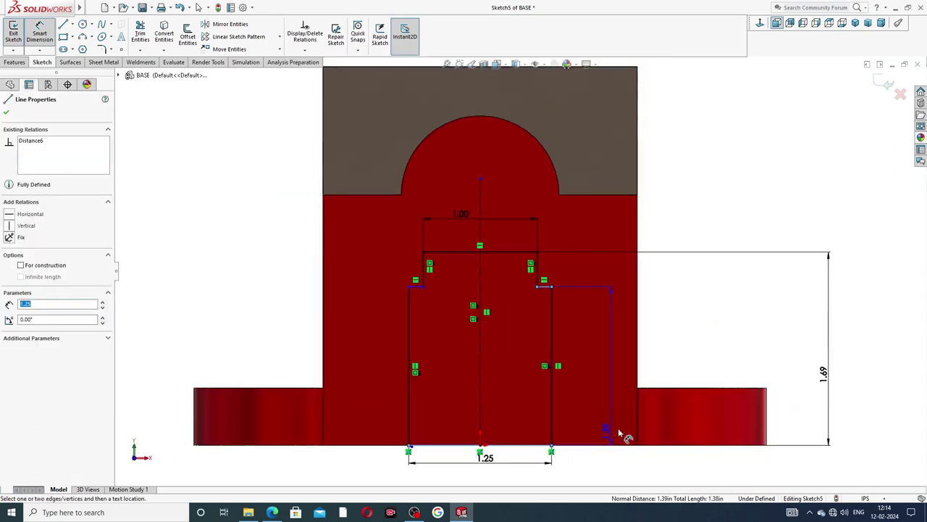
{"action": "left_click", "coordinate": [792, 378]}
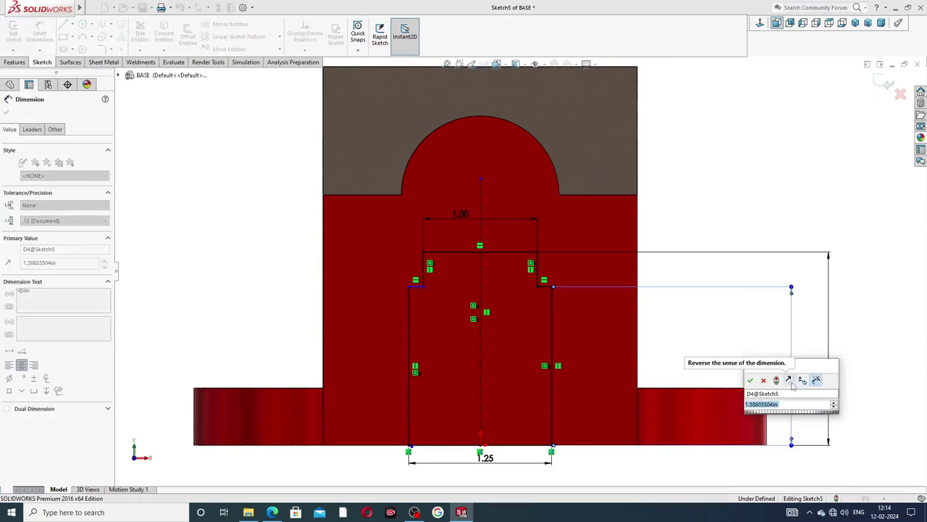
{"action": "type", "text": "1.06"}
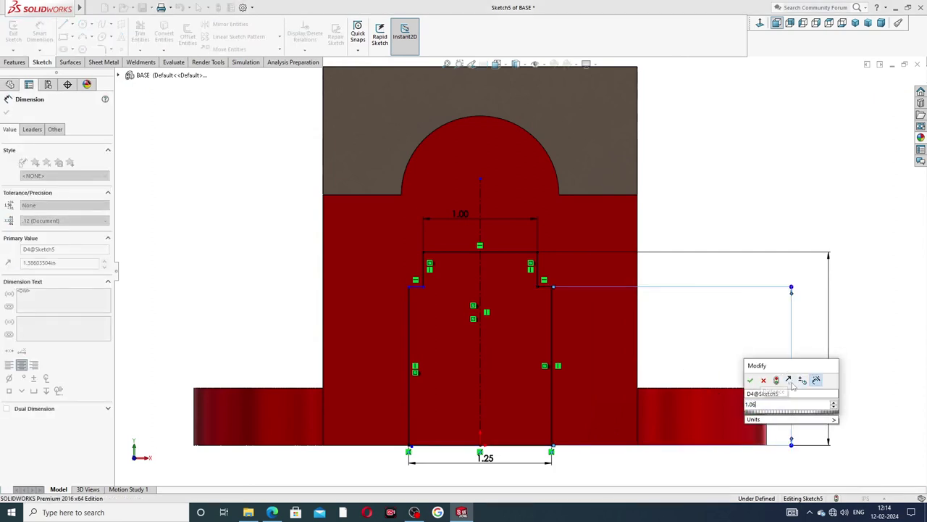
{"action": "key", "text": "Return"}
{"action": "left_click", "coordinate": [756, 357]}
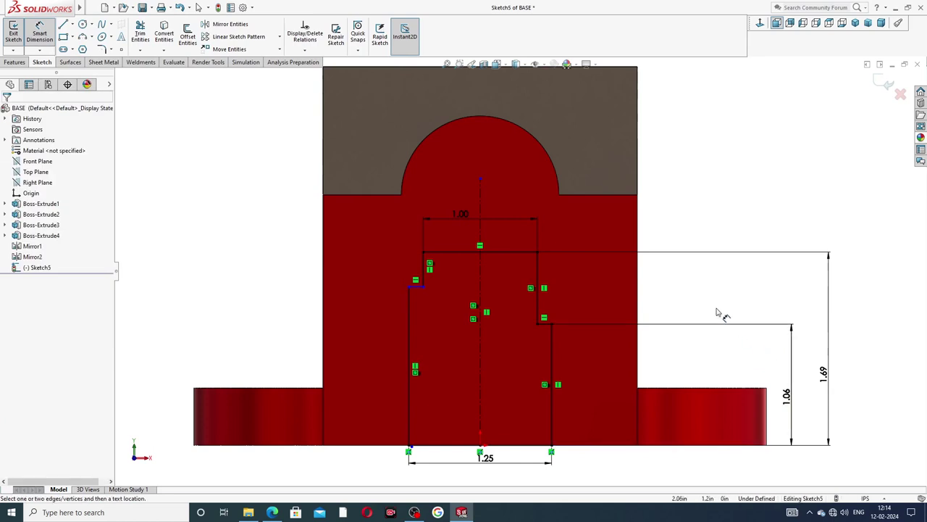
Step: Make the two short step lines collinear and nudge the 1.00 dimension lower
{"action": "right_click", "coordinate": [718, 242]}
{"action": "left_click", "coordinate": [747, 144]}
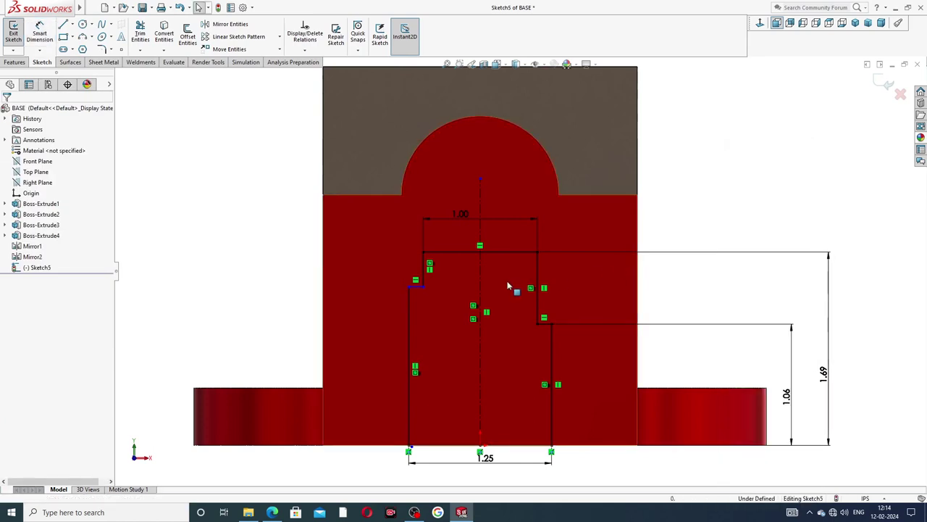
{"action": "left_click", "coordinate": [419, 289]}
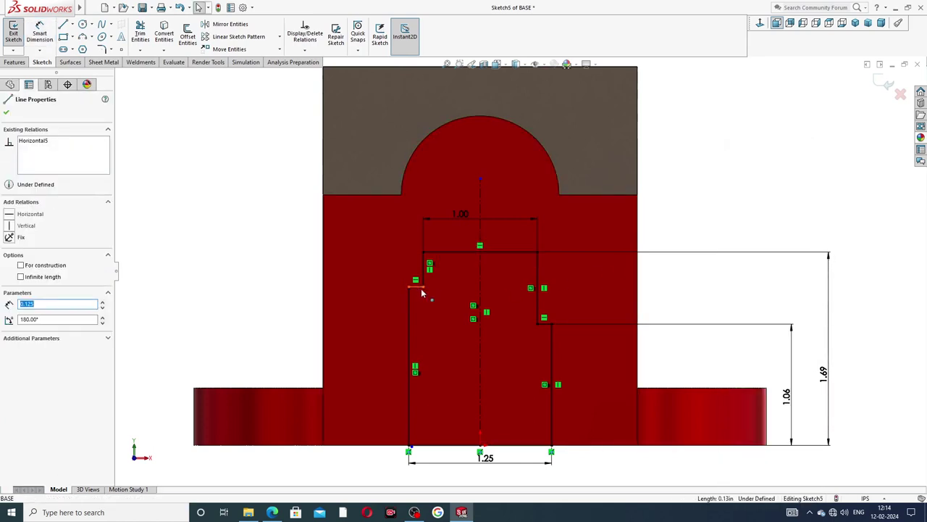
{"action": "left_click", "coordinate": [547, 325]}
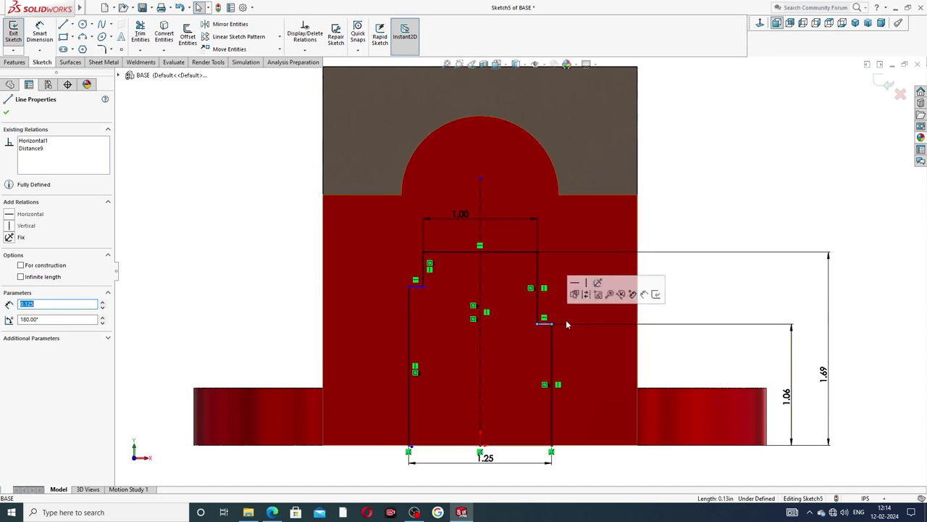
{"action": "left_click", "coordinate": [664, 201]}
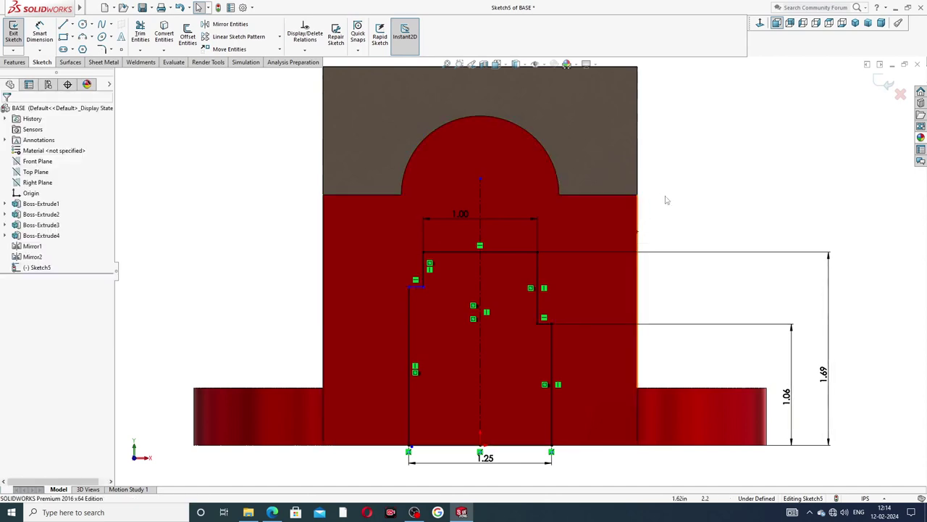
{"action": "left_click", "coordinate": [419, 288]}
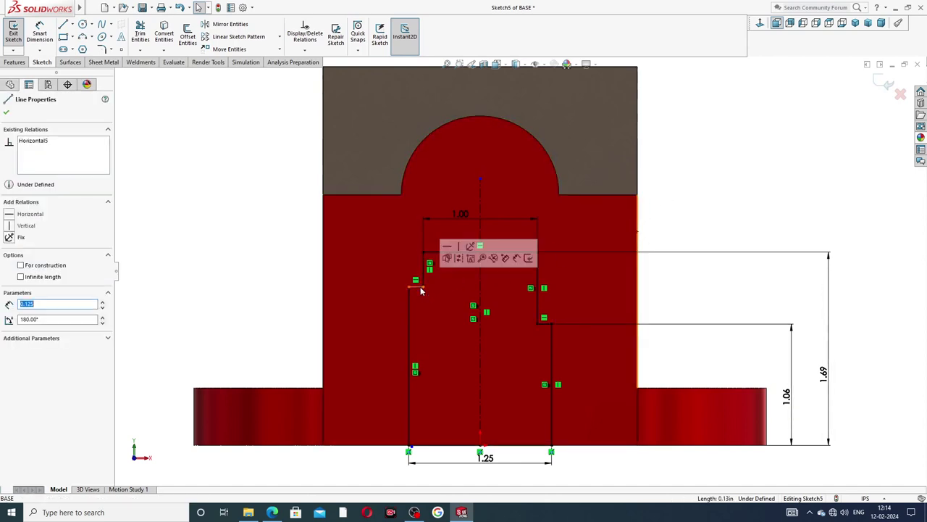
{"action": "left_click", "coordinate": [549, 326], "text": "ctrl"}
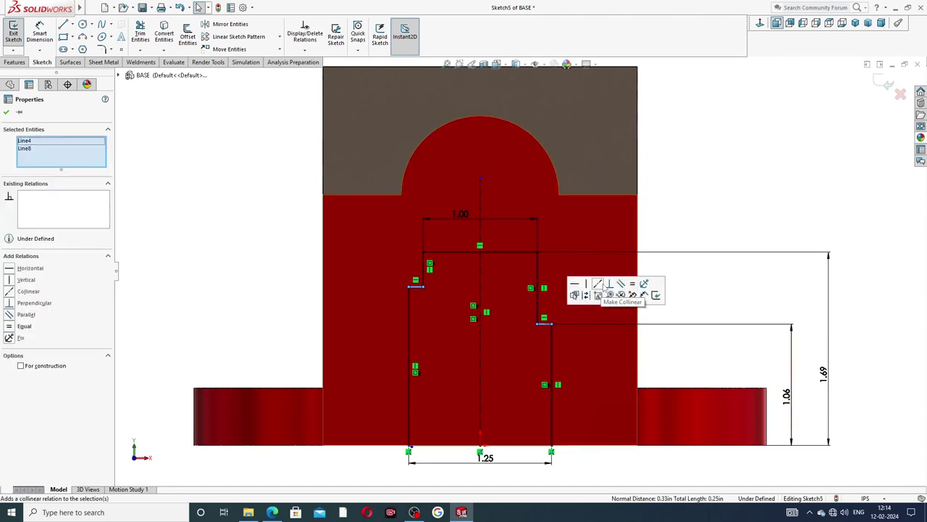
{"action": "left_click", "coordinate": [598, 284]}
{"action": "left_click", "coordinate": [682, 216]}
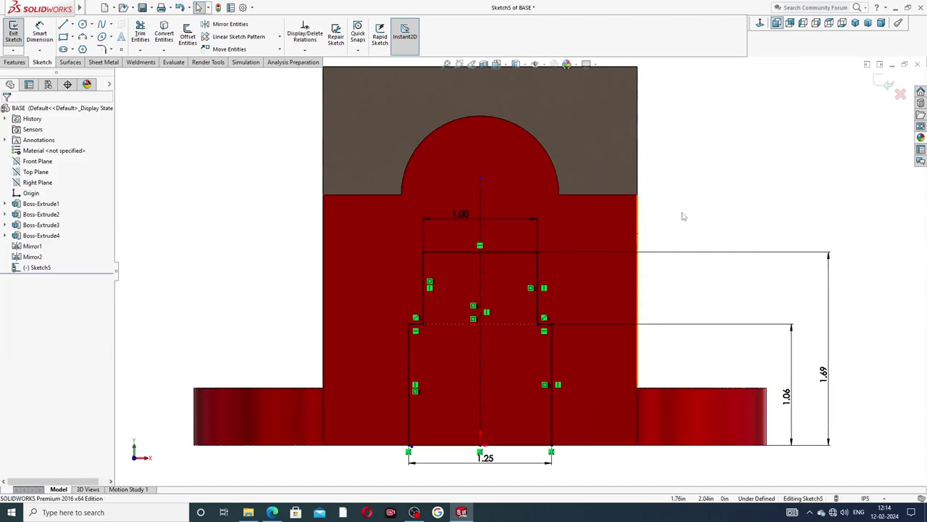
{"action": "scroll", "coordinate": [518, 271], "scroll_direction": "up", "scroll_amount": 3}
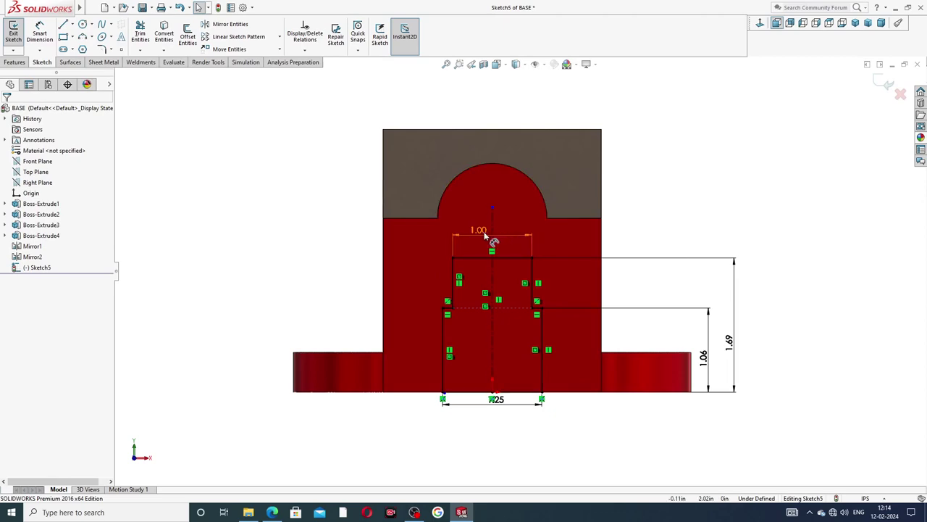
{"action": "left_click_drag", "start_coordinate": [505, 235], "coordinate": [508, 242]}
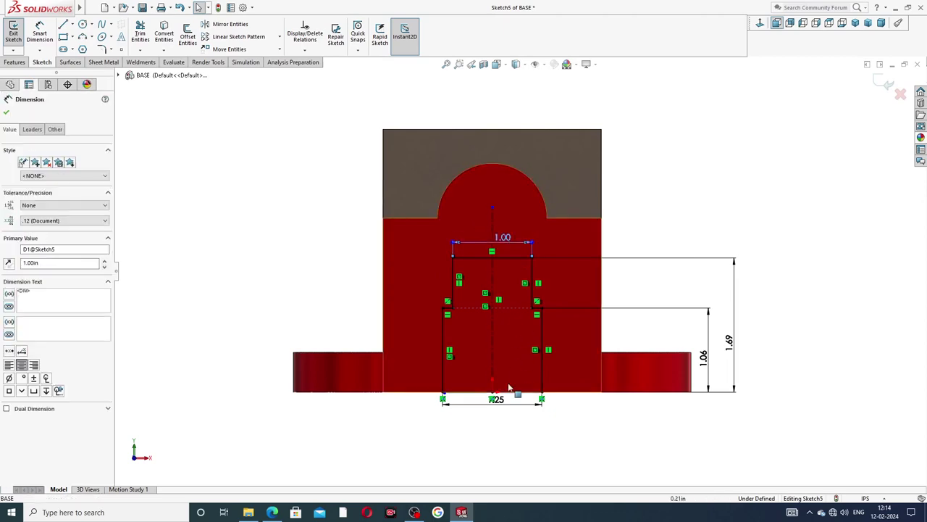
Step: Review the lathe base drawing PDF, then move the 1.25 dimension slightly lower
{"action": "left_click", "coordinate": [274, 513]}
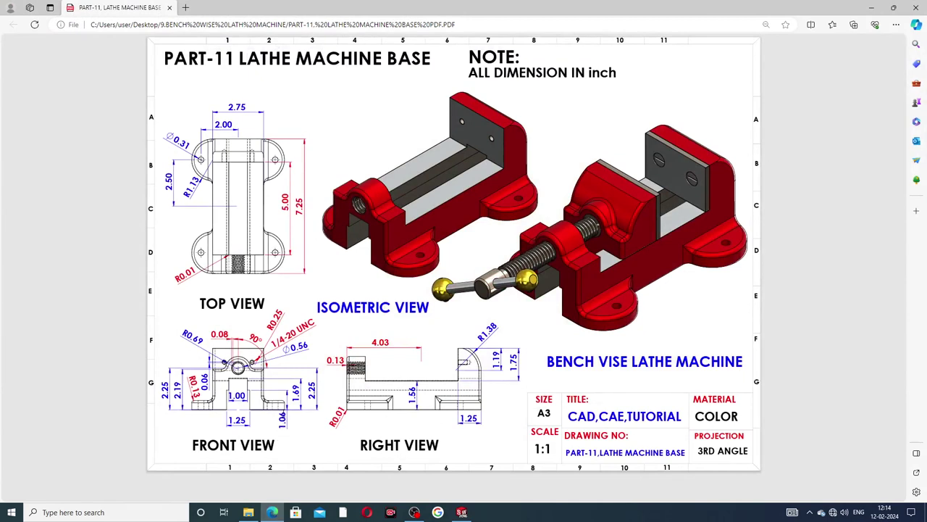
{"action": "left_click", "coordinate": [273, 512]}
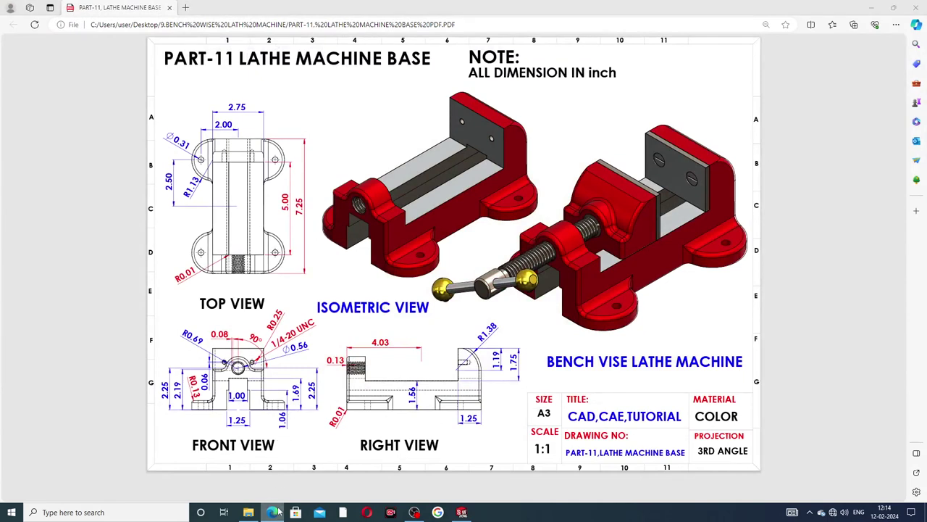
{"action": "left_click_drag", "start_coordinate": [509, 414], "coordinate": [510, 424]}
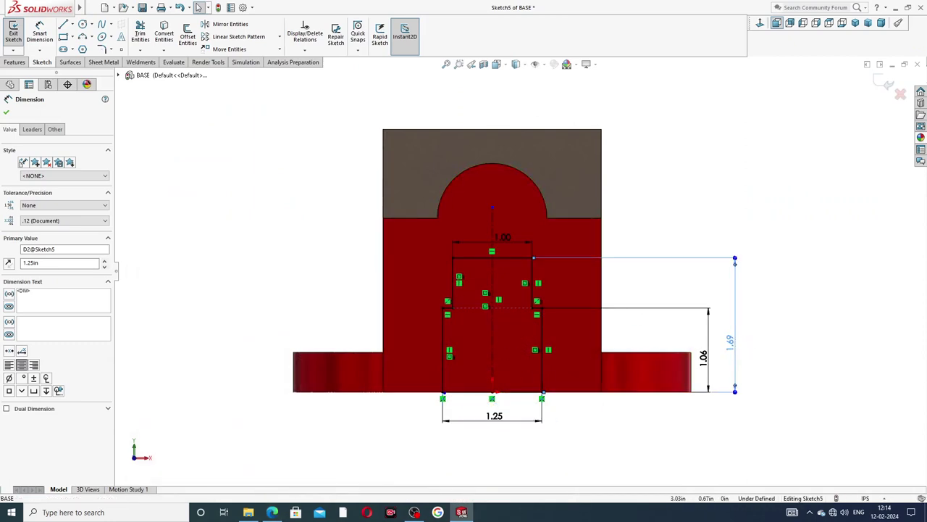
Step: Try a Through All extruded cut on Sketch5, then cancel it
{"action": "key", "text": "Escape"}
{"action": "left_click", "coordinate": [14, 62]}
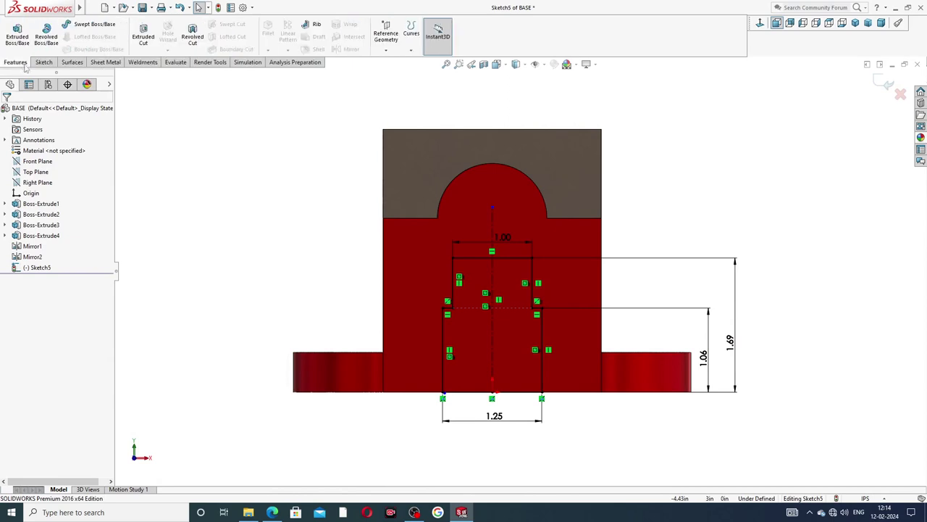
{"action": "left_click", "coordinate": [143, 32]}
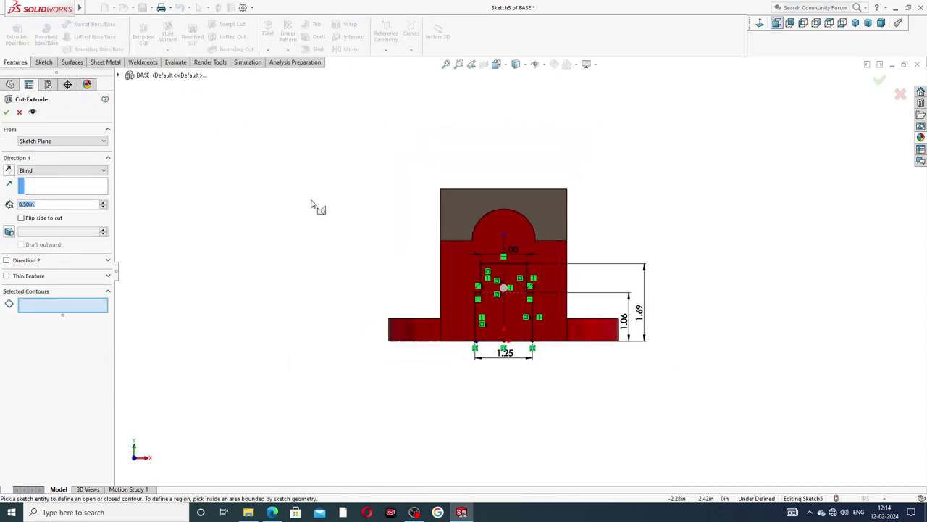
{"action": "left_click", "coordinate": [40, 171]}
{"action": "left_click", "coordinate": [45, 186]}
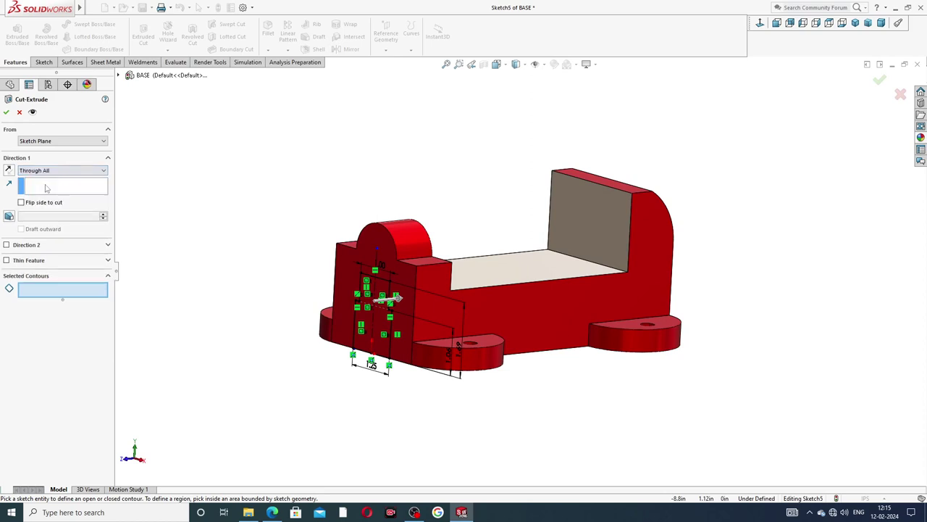
{"action": "mouse_move", "coordinate": [246, 242]}
{"action": "middle_mouse_down"}
{"action": "mouse_move", "coordinate": [227, 251]}
{"action": "mouse_move", "coordinate": [223, 268]}
{"action": "mouse_move", "coordinate": [232, 258]}
{"action": "middle_mouse_up"}
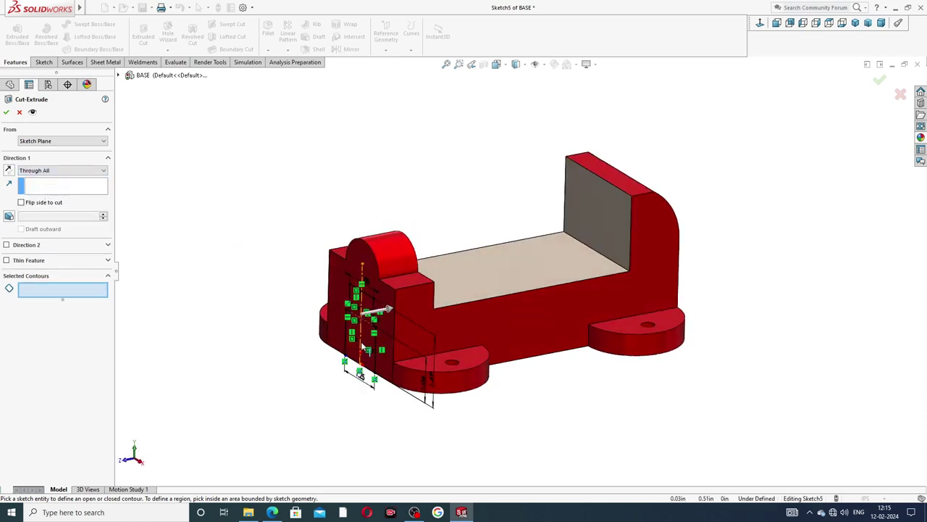
{"action": "scroll", "coordinate": [359, 374], "scroll_direction": "down", "scroll_amount": 5}
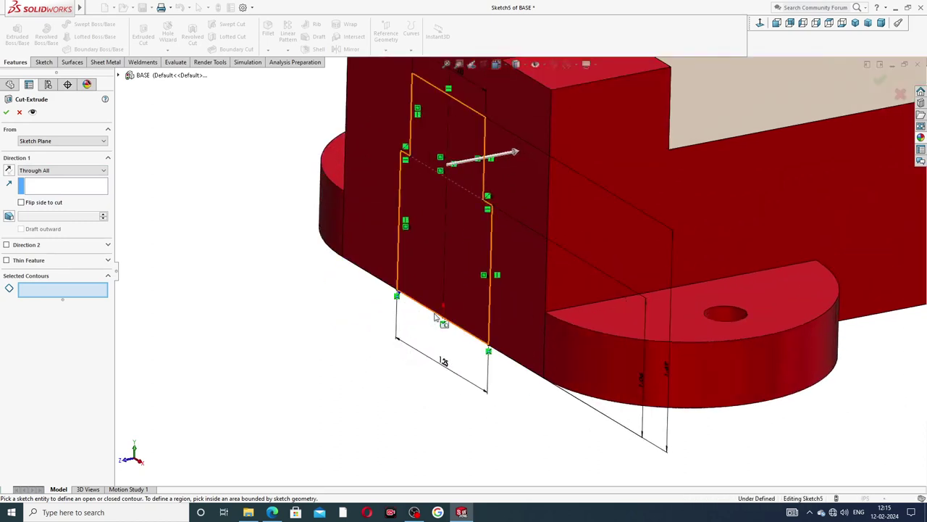
{"action": "left_click", "coordinate": [19, 113]}
Step: View the sketch from the Front and zoom toward its bottom line
{"action": "left_click", "coordinate": [774, 23]}
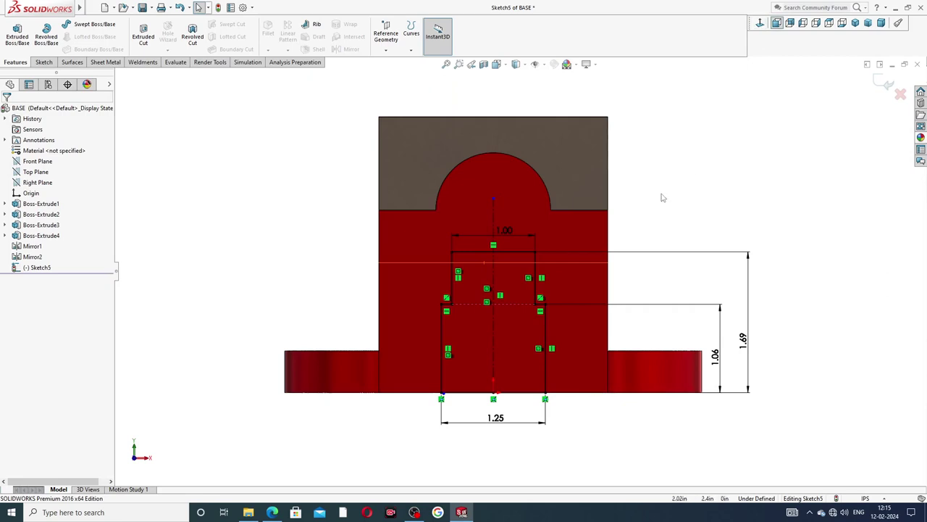
{"action": "scroll", "coordinate": [479, 374], "scroll_direction": "down", "scroll_amount": 5}
{"action": "scroll", "coordinate": [479, 375], "scroll_direction": "down", "scroll_amount": 2}
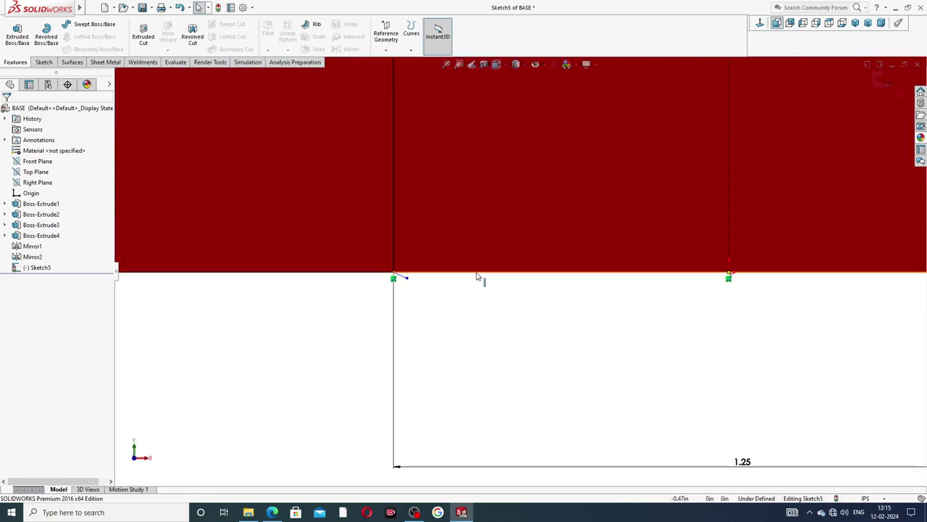
Step: Delete the short stray line at the bottom of the profile
{"action": "scroll", "coordinate": [406, 283], "scroll_direction": "down", "scroll_amount": 2}
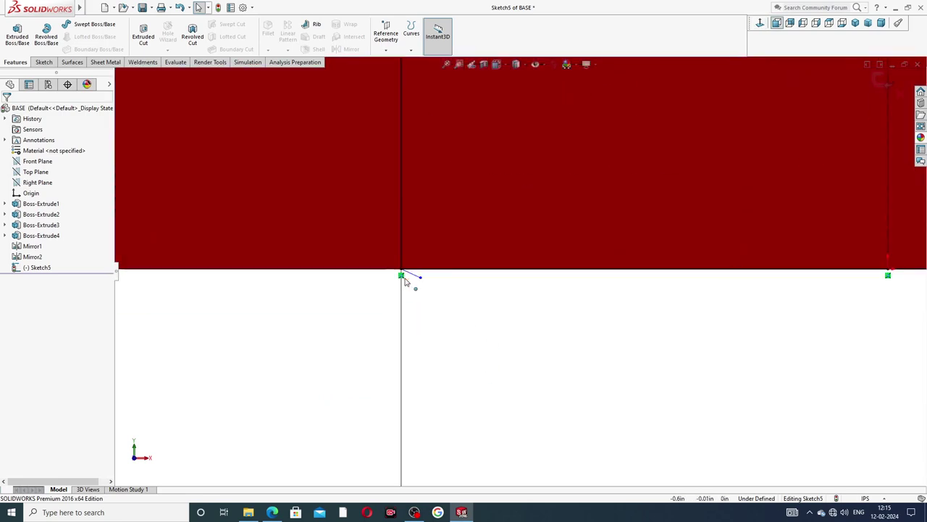
{"action": "left_click", "coordinate": [431, 274]}
{"action": "key", "text": "Delete"}
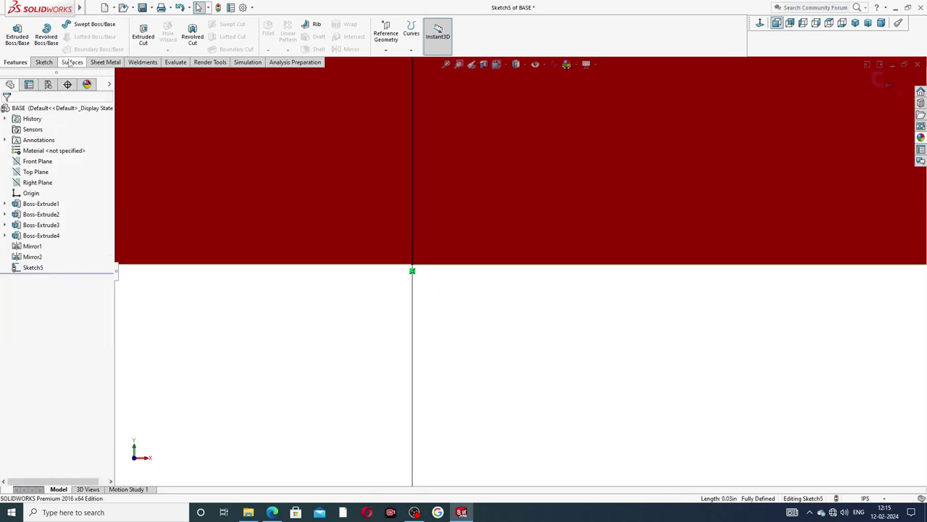
Step: Draw a 1.25 bottom line from the origin to the bottom-right corner, fully defining Sketch5
{"action": "left_click", "coordinate": [44, 62]}
{"action": "left_click", "coordinate": [64, 24]}
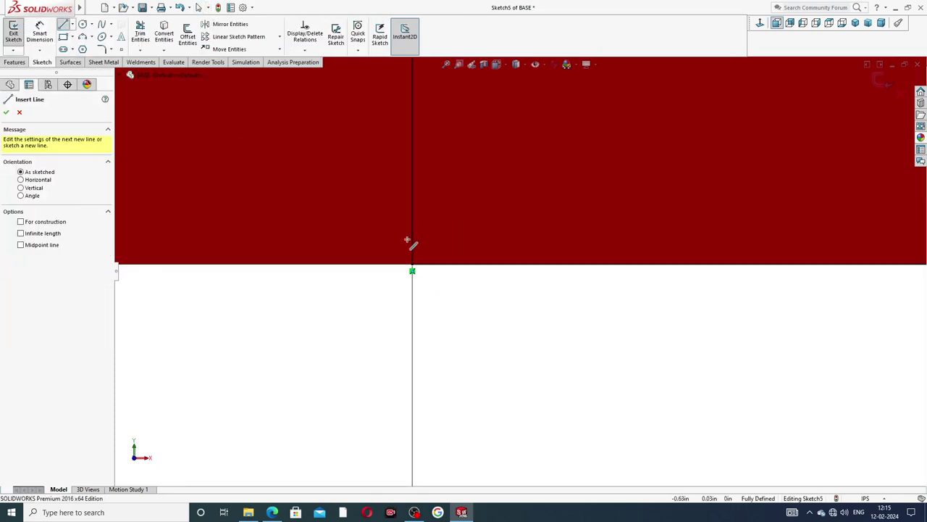
{"action": "left_click", "coordinate": [412, 266]}
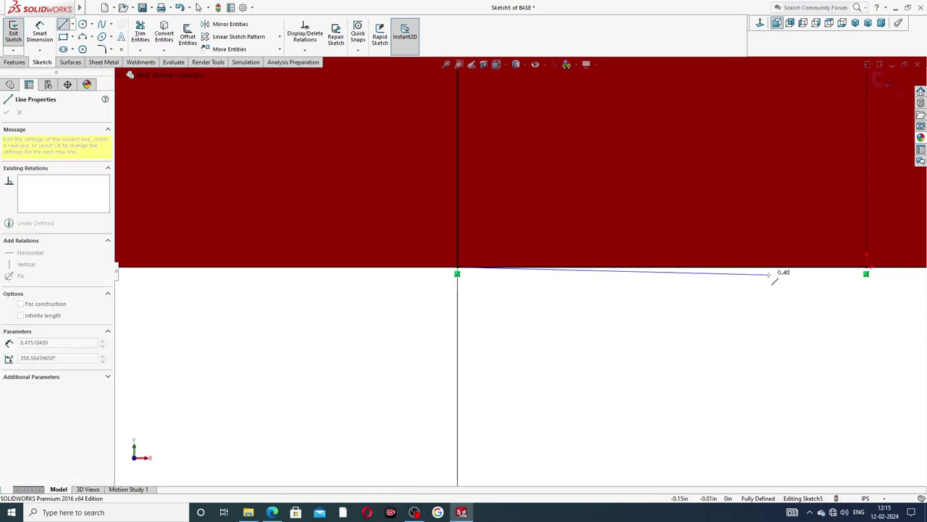
{"action": "left_click", "coordinate": [720, 274]}
{"action": "key", "text": "z"}
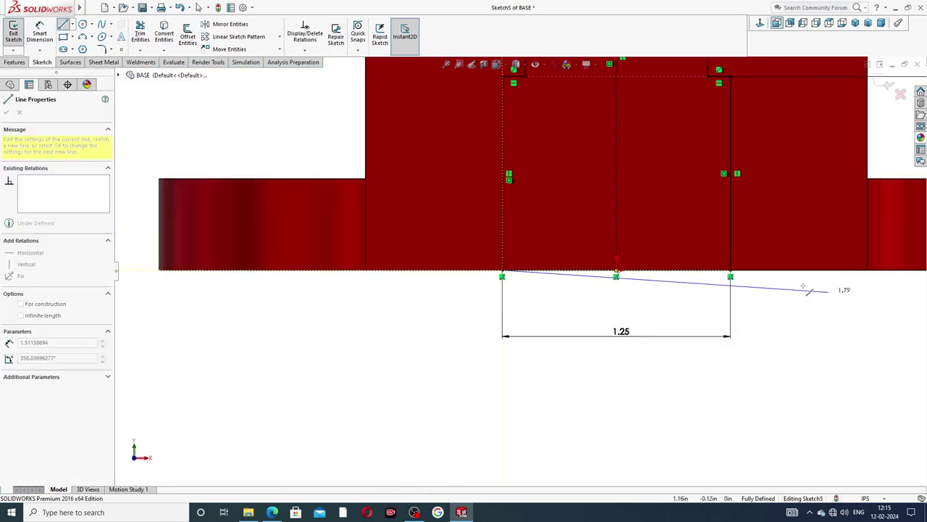
{"action": "double_click", "coordinate": [743, 276]}
{"action": "right_click", "coordinate": [773, 312]}
{"action": "left_click", "coordinate": [793, 320]}
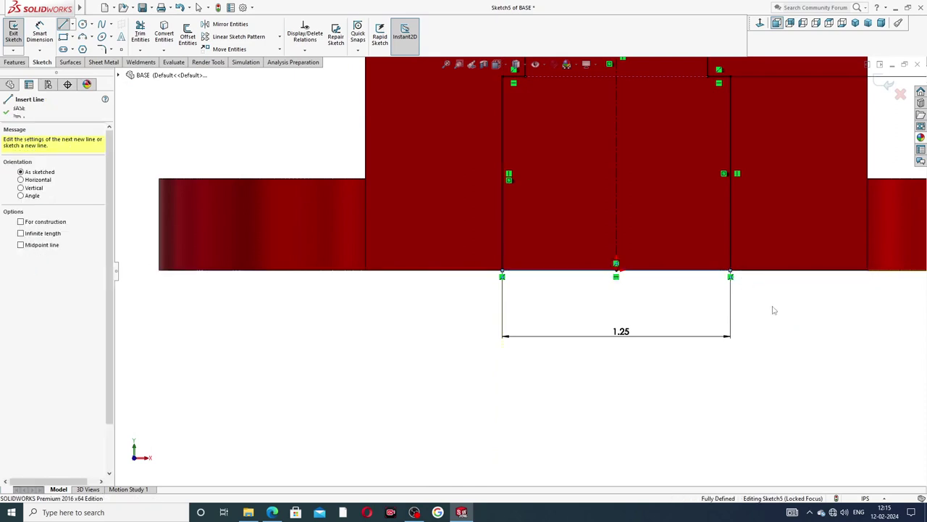
{"action": "scroll", "coordinate": [683, 257], "scroll_direction": "down", "scroll_amount": 3}
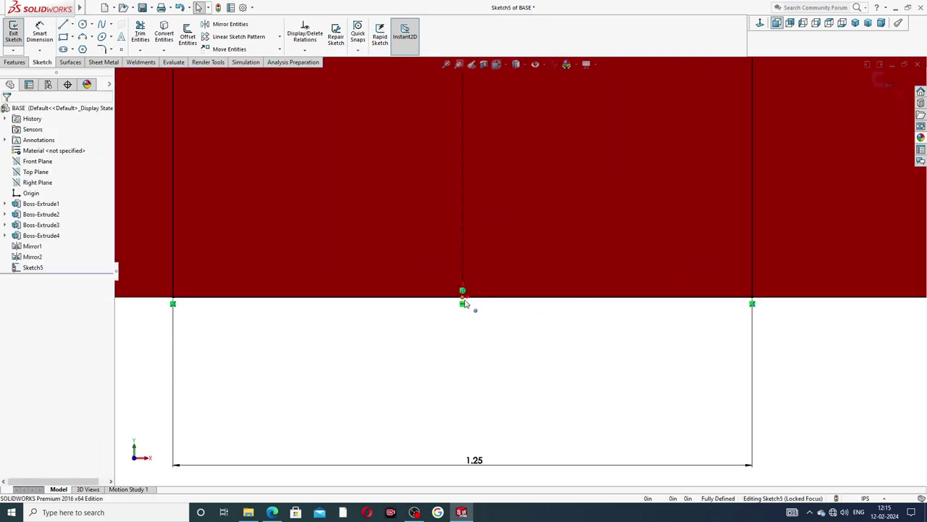
{"action": "scroll", "coordinate": [558, 206], "scroll_direction": "up", "scroll_amount": 5}
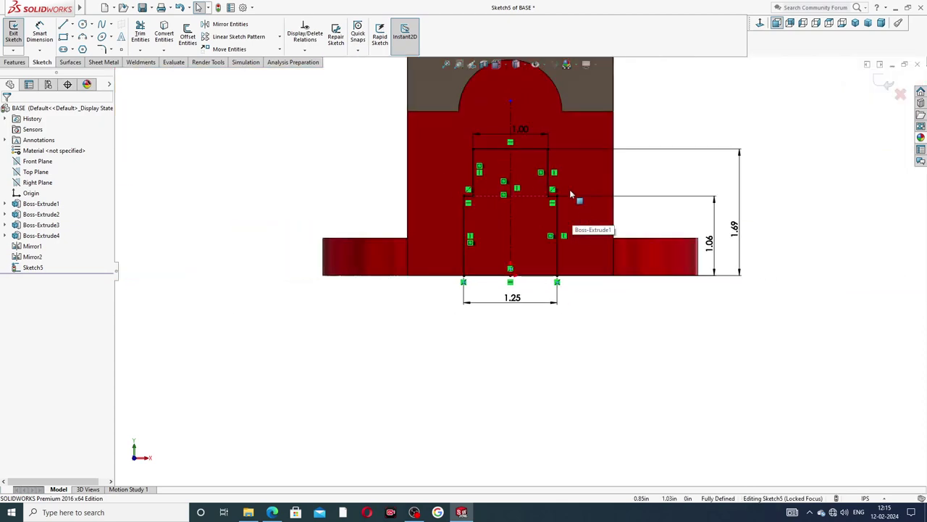
Step: Extrude-cut both Sketch5 regions Through All along the base's full length, making a stepped slot
{"action": "left_click", "coordinate": [20, 62]}
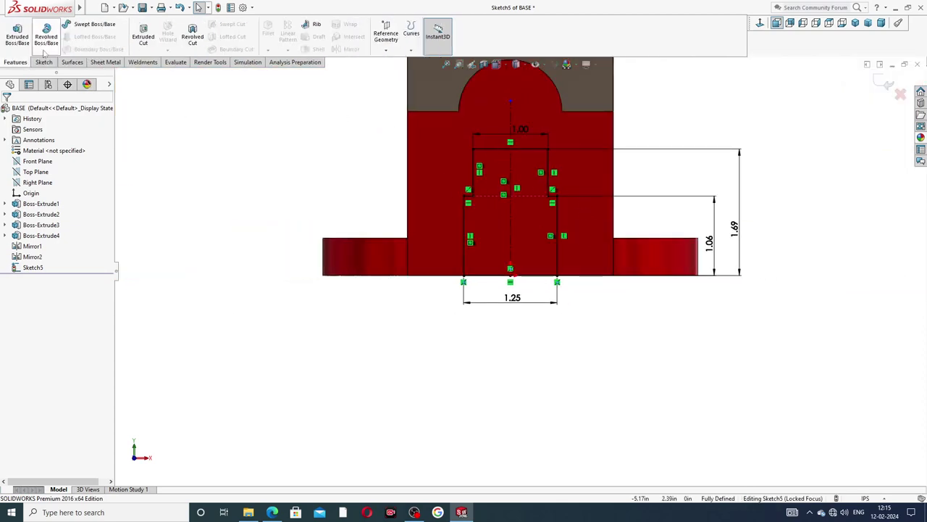
{"action": "left_click", "coordinate": [136, 39]}
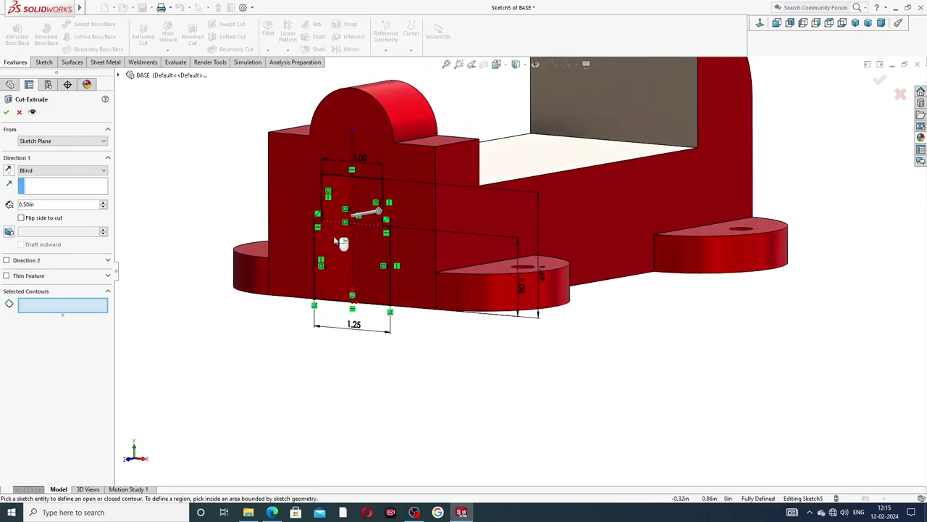
{"action": "left_click", "coordinate": [348, 202]}
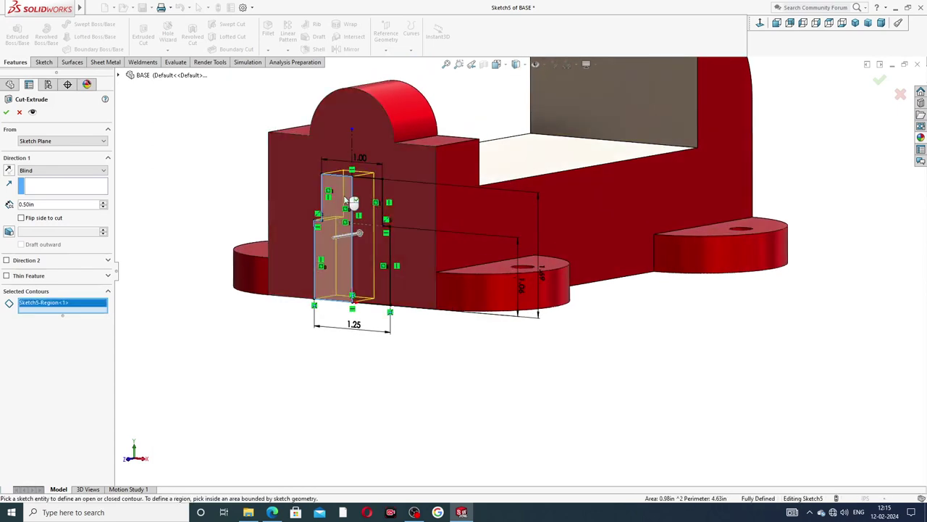
{"action": "middle_click_drag", "start_coordinate": [442, 245], "coordinate": [402, 237]}
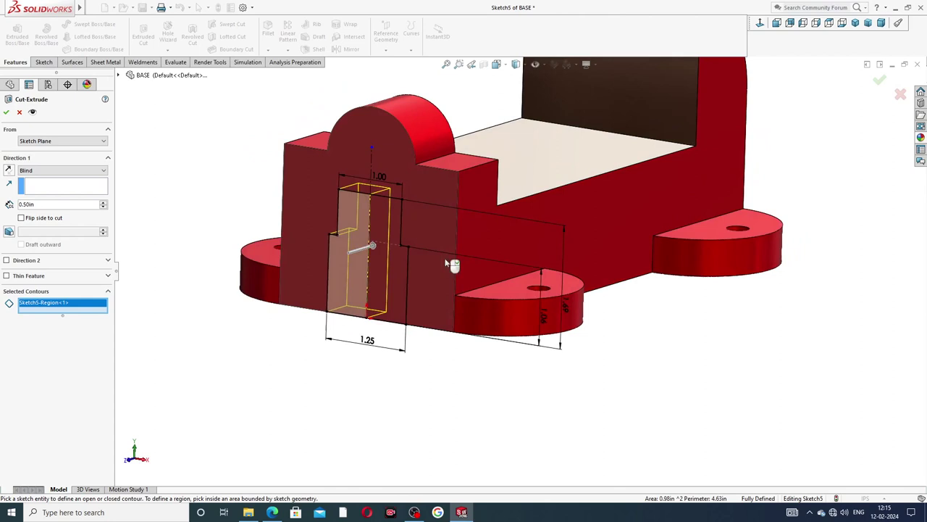
{"action": "left_click", "coordinate": [383, 228]}
{"action": "mouse_move", "coordinate": [461, 249]}
{"action": "middle_mouse_down"}
{"action": "mouse_move", "coordinate": [466, 232]}
{"action": "mouse_move", "coordinate": [472, 256]}
{"action": "middle_mouse_up"}
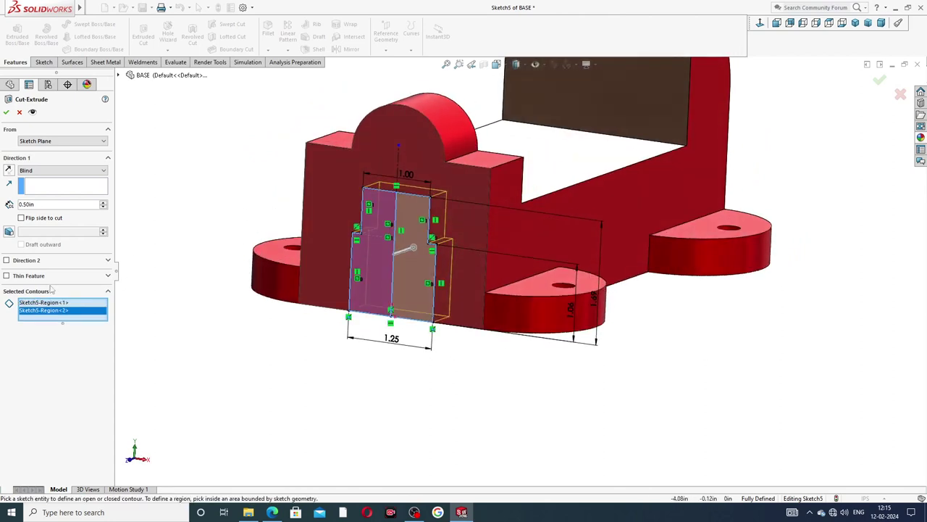
{"action": "left_click", "coordinate": [61, 170]}
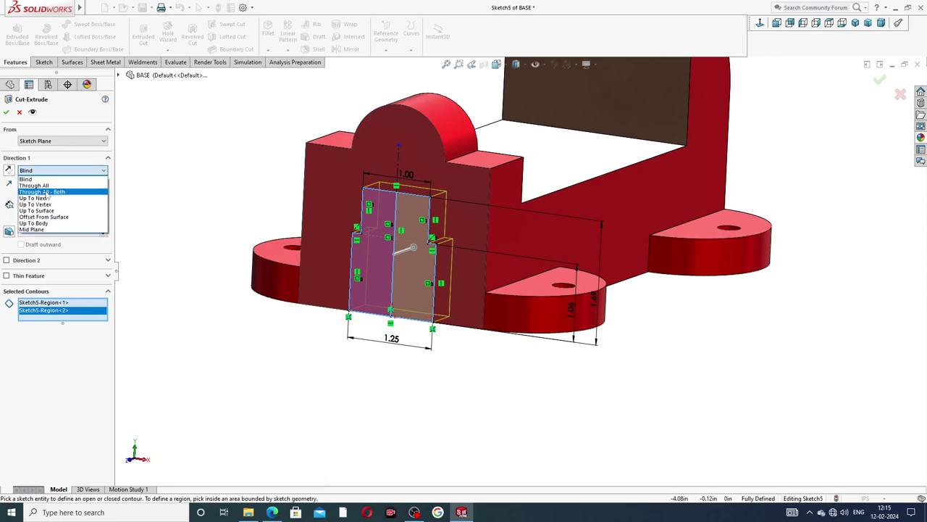
{"action": "left_click", "coordinate": [40, 183]}
{"action": "middle_click_drag", "start_coordinate": [313, 248], "coordinate": [156, 188]}
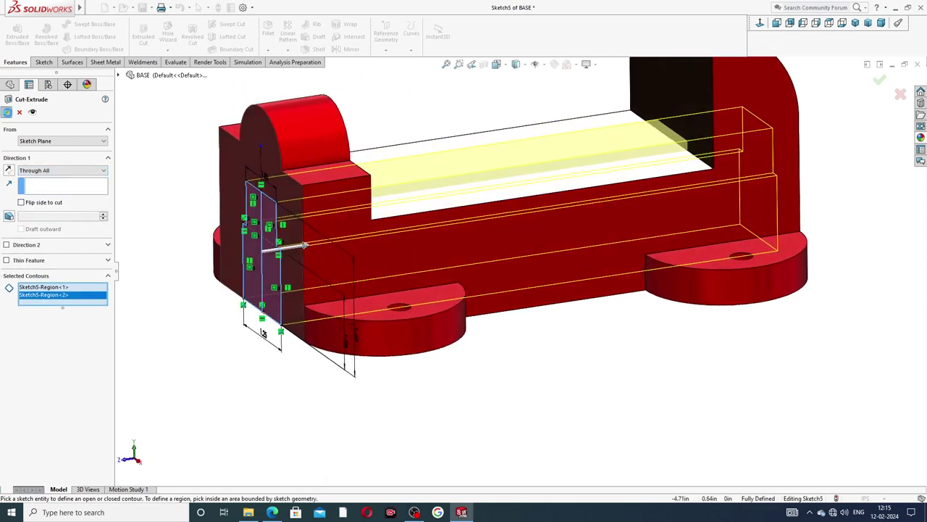
{"action": "left_click", "coordinate": [7, 112]}
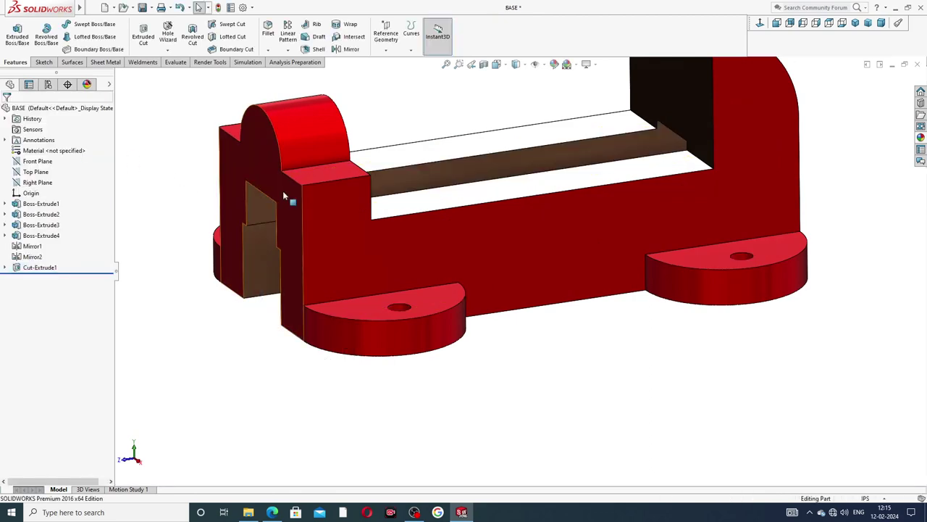
Step: Orbit and zoom around the part to inspect the stepped slot, including its underside
{"action": "middle_click_drag", "start_coordinate": [282, 191], "coordinate": [346, 131]}
{"action": "scroll", "coordinate": [377, 134], "scroll_direction": "up", "scroll_amount": 5}
{"action": "middle_click_drag", "start_coordinate": [420, 137], "coordinate": [384, 37]}
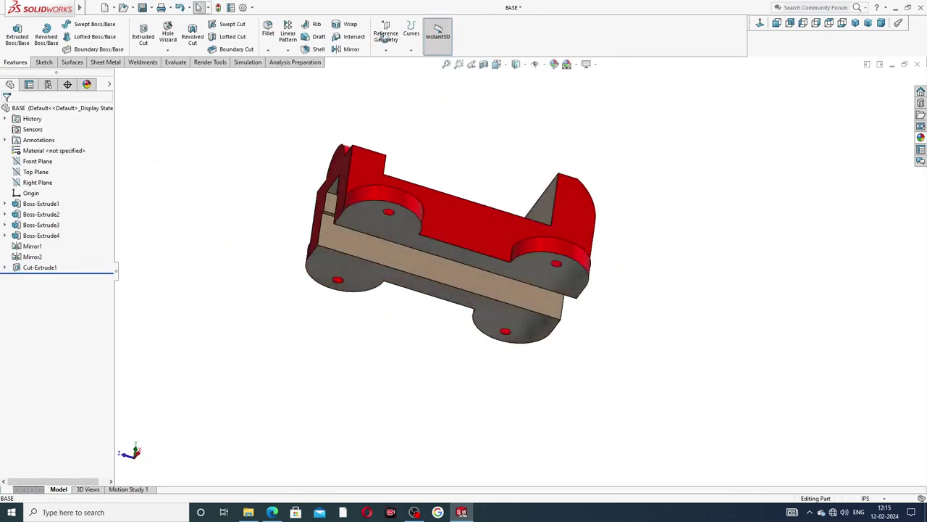
{"action": "middle_click_drag", "start_coordinate": [402, 185], "coordinate": [468, 201]}
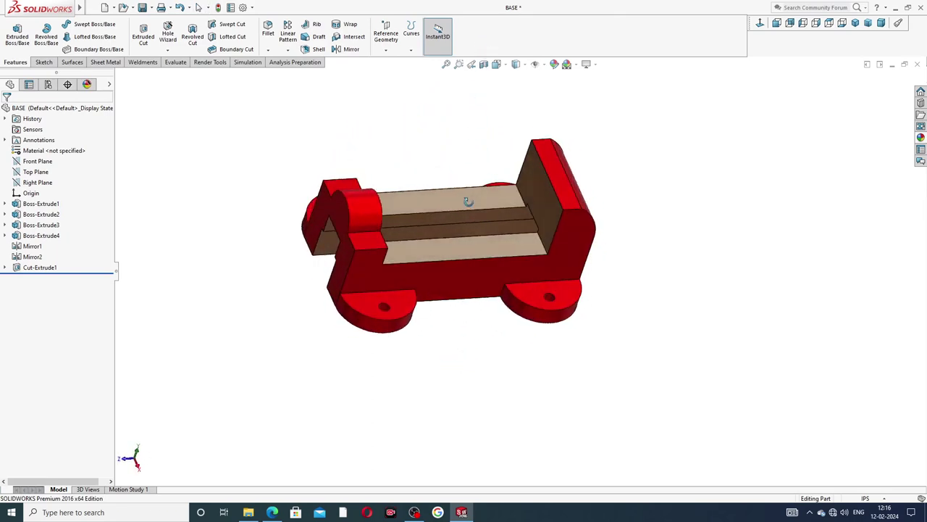
{"action": "scroll", "coordinate": [469, 201], "scroll_direction": "up", "scroll_amount": 5}
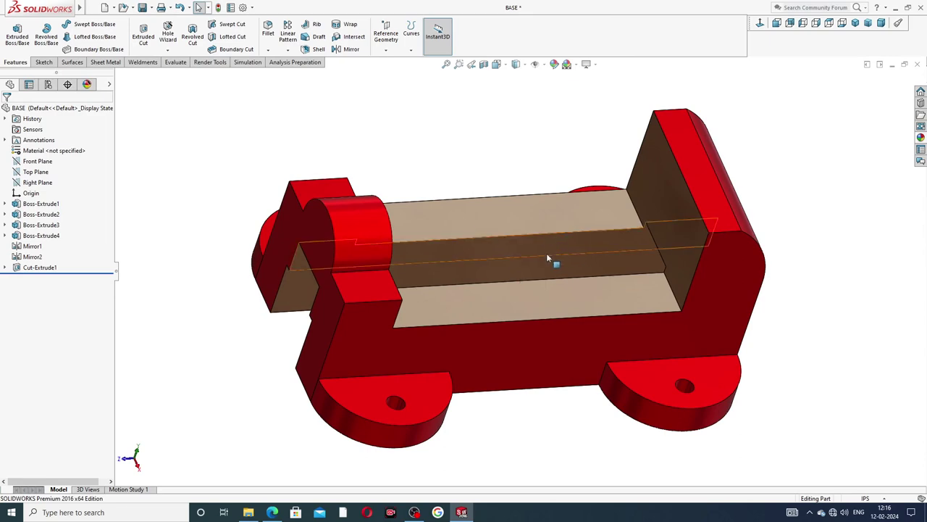
{"action": "middle_click_drag", "start_coordinate": [548, 258], "coordinate": [561, 188]}
{"action": "scroll", "coordinate": [558, 205], "scroll_direction": "down", "scroll_amount": 2}
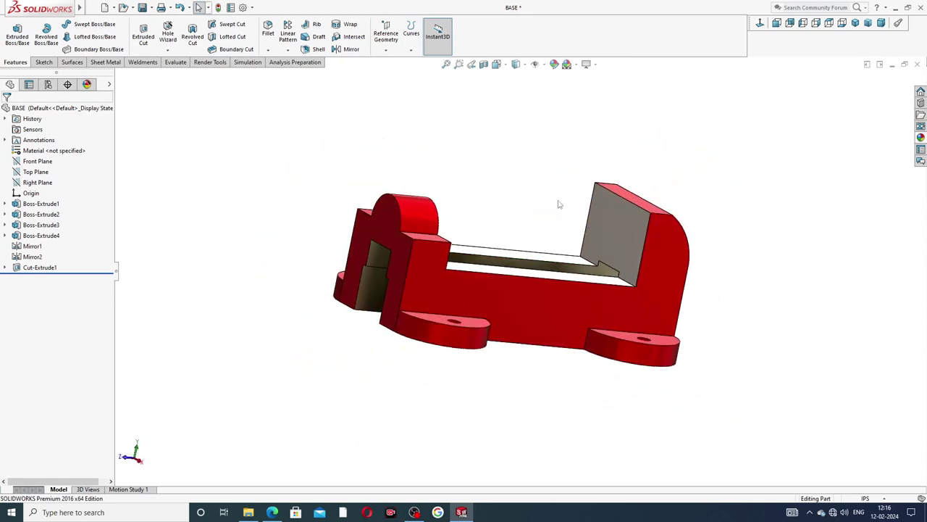
Step: Save the BASE part with Ctrl+S and select the back jaw's inner face
{"action": "key", "text": "ctrl+s"}
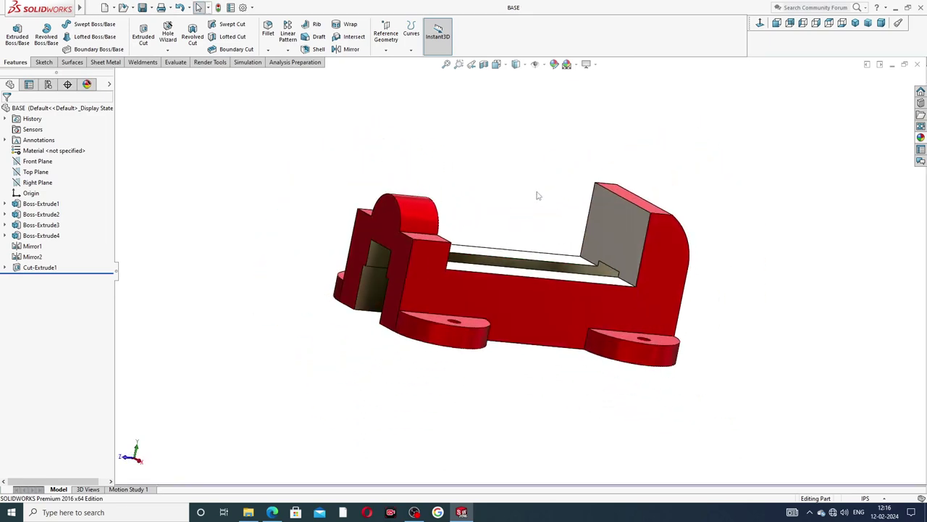
{"action": "middle_click_drag", "start_coordinate": [537, 195], "coordinate": [574, 222]}
{"action": "scroll", "coordinate": [574, 222], "scroll_direction": "up", "scroll_amount": 2}
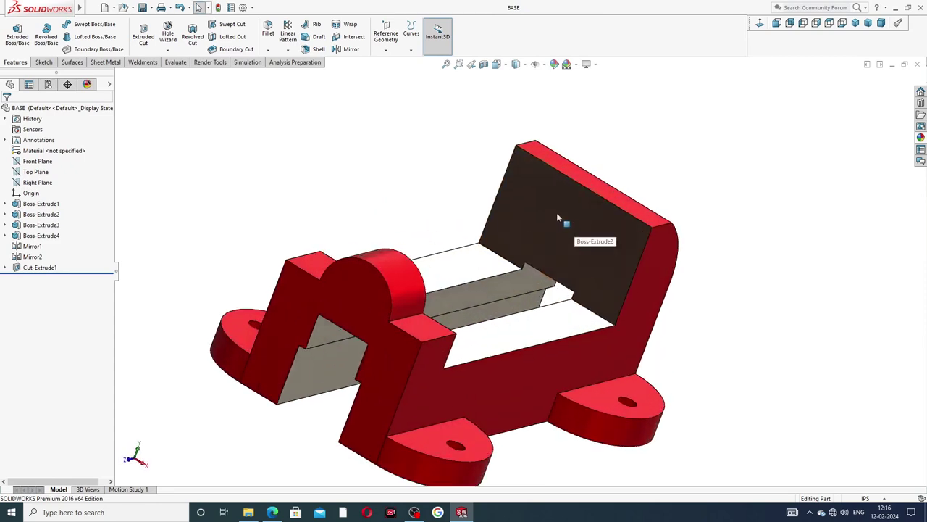
{"action": "left_click", "coordinate": [558, 217]}
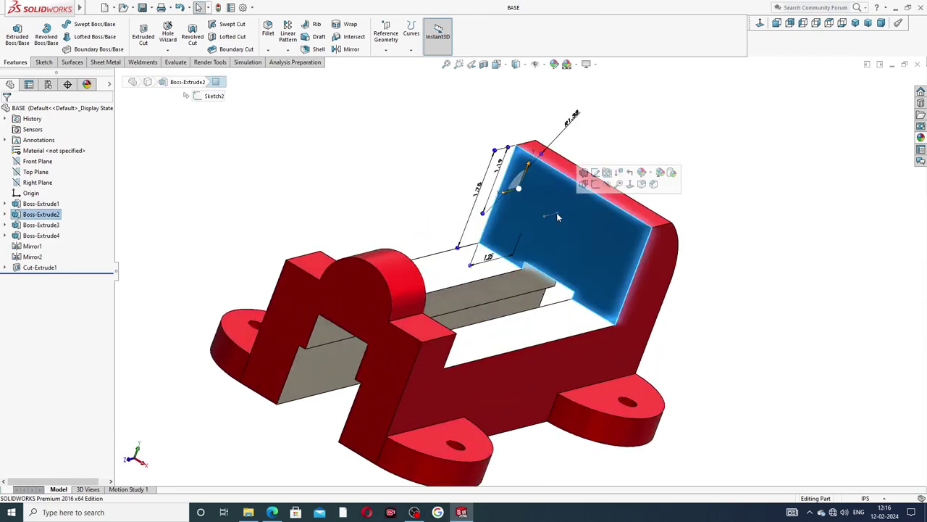
Step: Specify a Hole Wizard ANSI Inch 1/4-20 bottoming tapped hole with 0.63in blind depth
{"action": "left_click", "coordinate": [760, 23]}
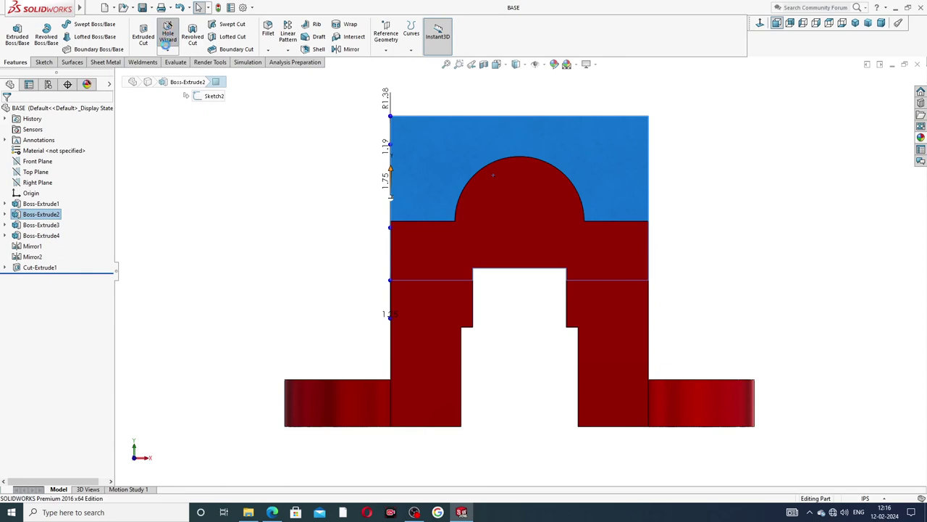
{"action": "left_click", "coordinate": [167, 37]}
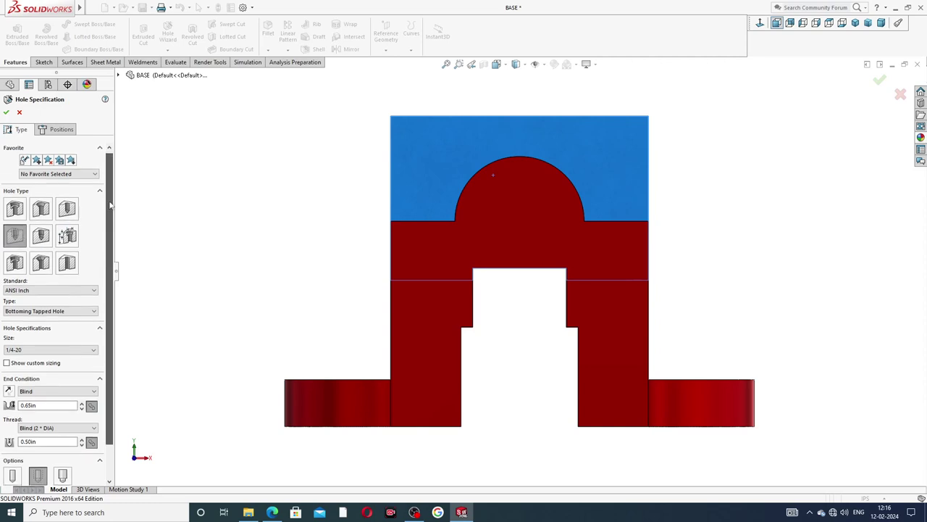
{"action": "scroll", "coordinate": [44, 258], "scroll_direction": "down", "scroll_amount": 1}
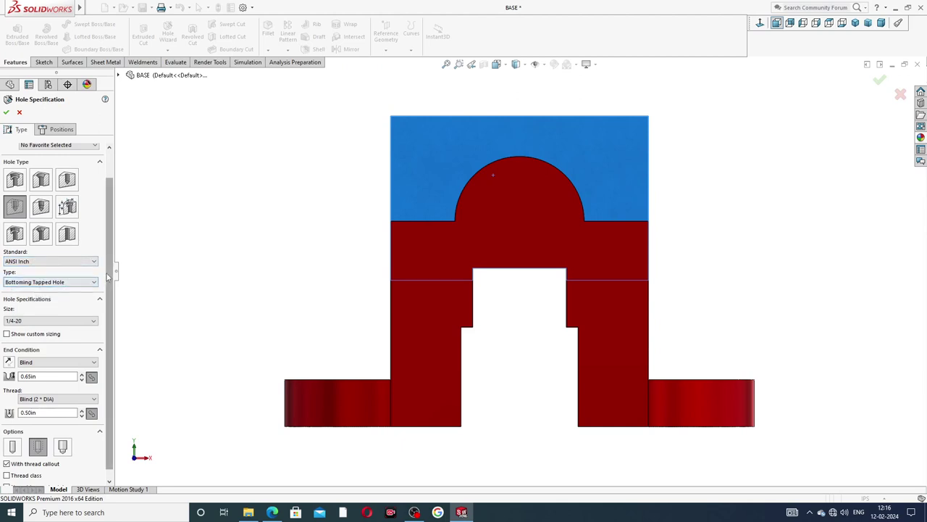
{"action": "scroll", "coordinate": [36, 298], "scroll_direction": "down", "scroll_amount": 1}
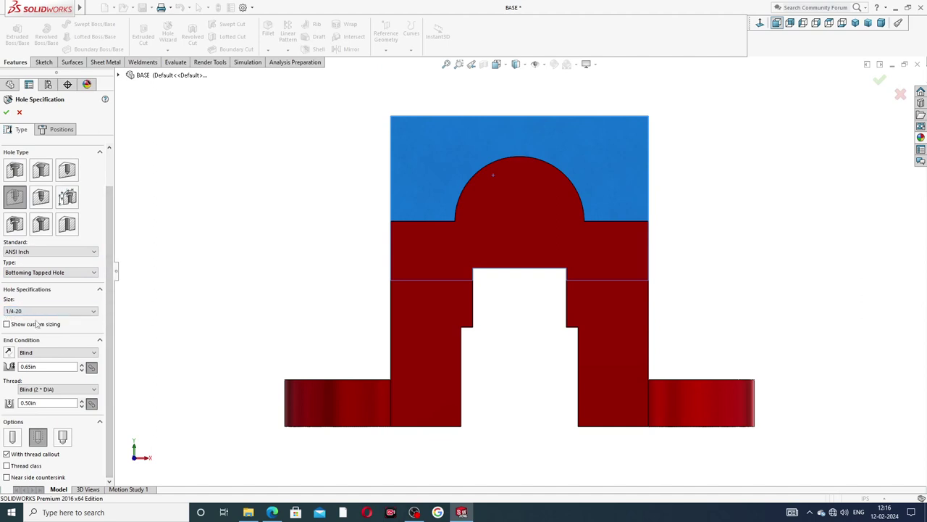
{"action": "left_click", "coordinate": [34, 312]}
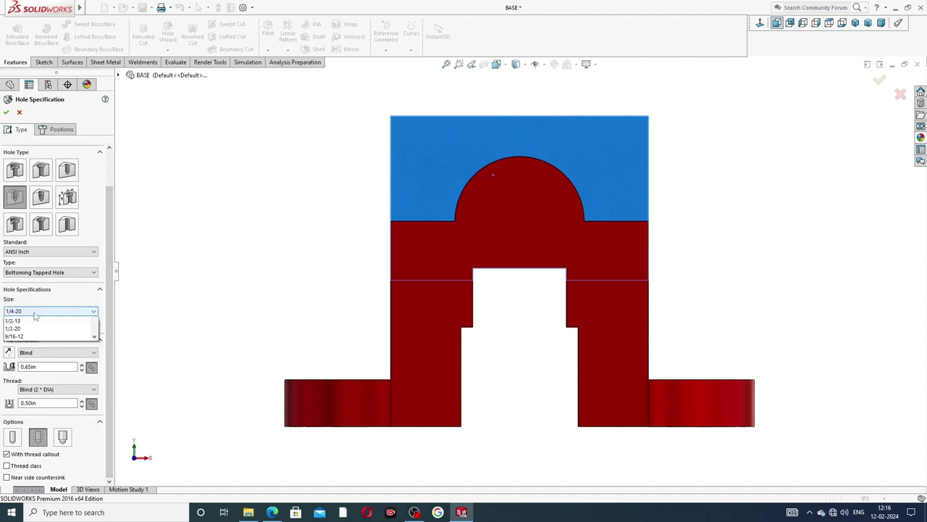
{"action": "left_click", "coordinate": [33, 313]}
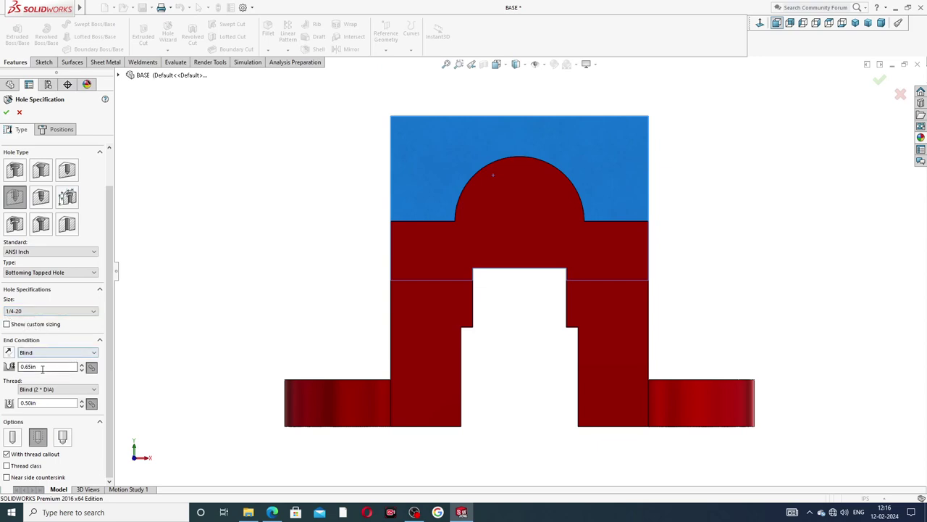
{"action": "left_click_drag", "start_coordinate": [43, 366], "coordinate": [1, 367]}
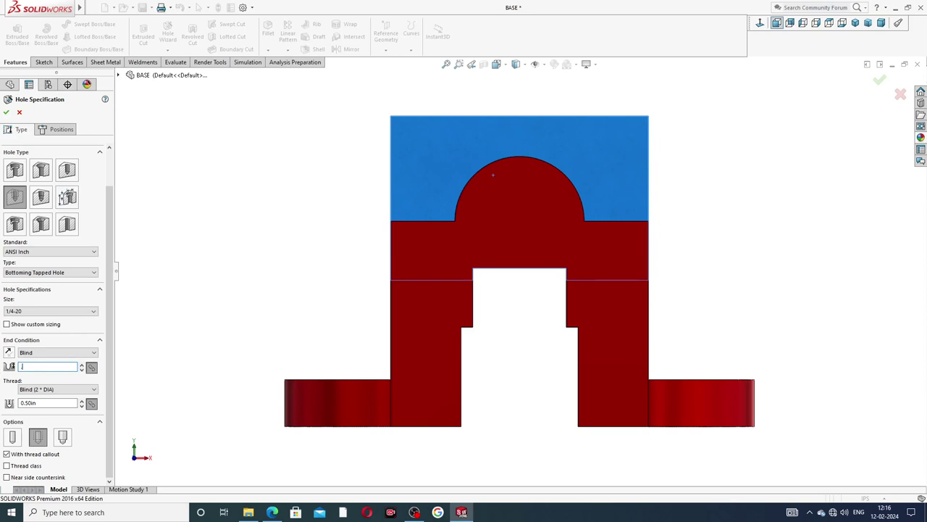
{"action": "key", "text": "Return"}
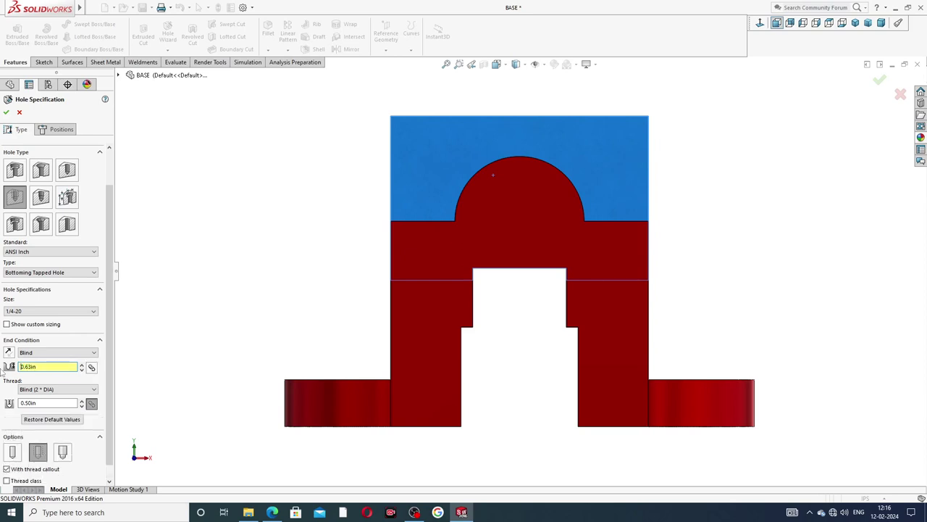
{"action": "scroll", "coordinate": [35, 368], "scroll_direction": "down", "scroll_amount": 1}
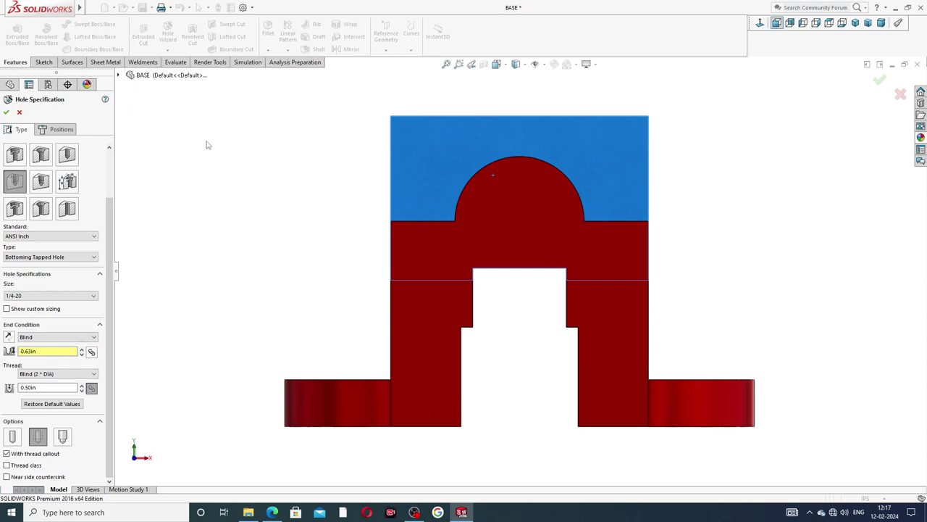
{"action": "left_click", "coordinate": [58, 128]}
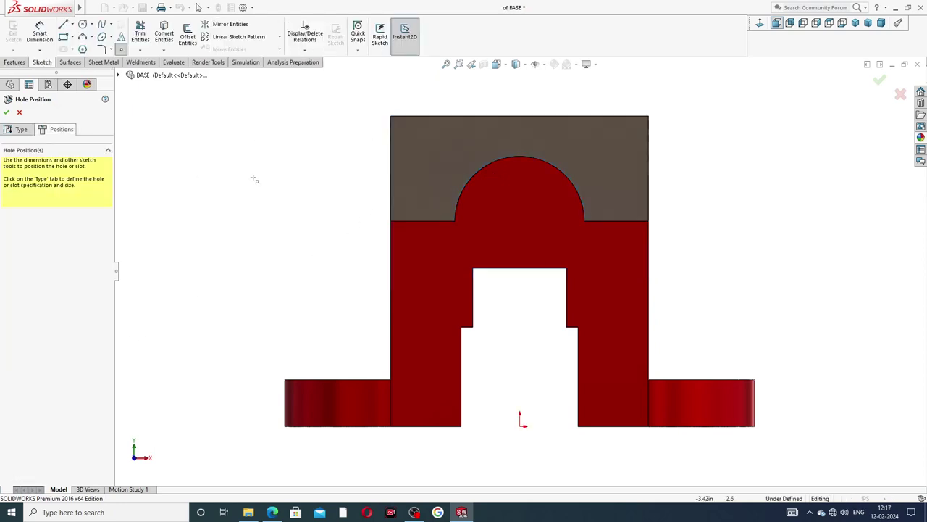
Step: Place the hole point on the top face and draw a vertical construction centerline from the origin
{"action": "left_click", "coordinate": [507, 150]}
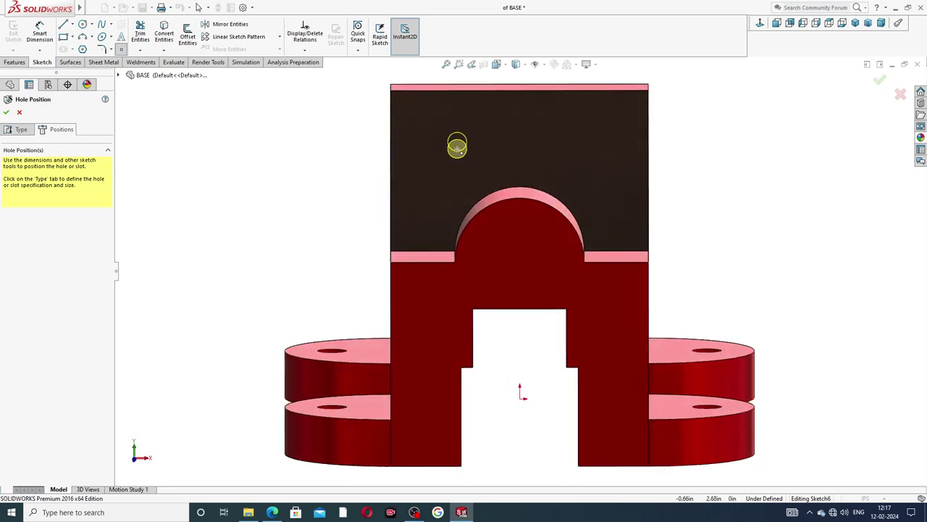
{"action": "left_click", "coordinate": [457, 147]}
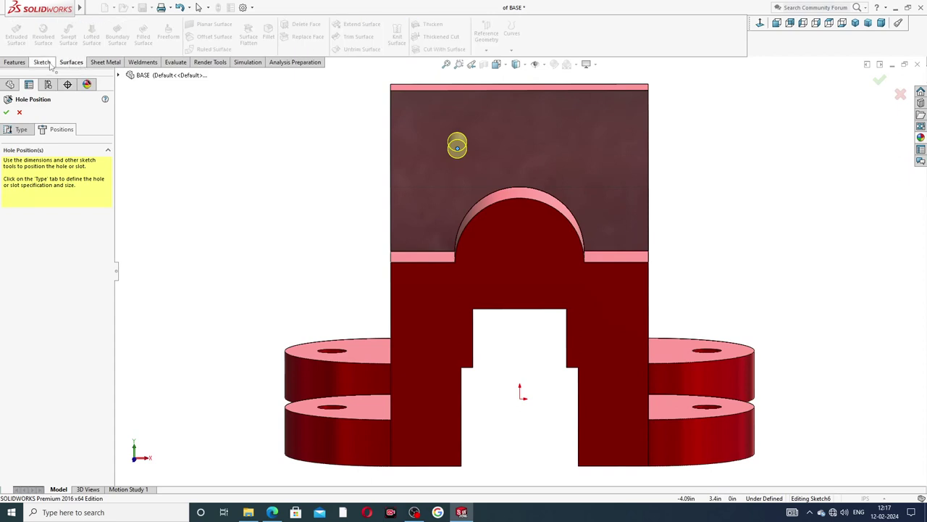
{"action": "left_click", "coordinate": [73, 24]}
{"action": "left_click", "coordinate": [86, 36]}
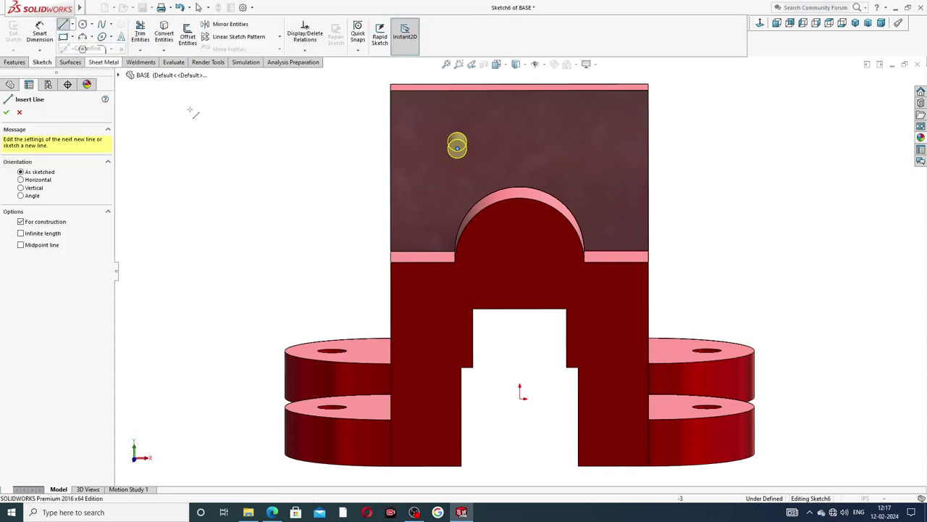
{"action": "left_click", "coordinate": [520, 148]}
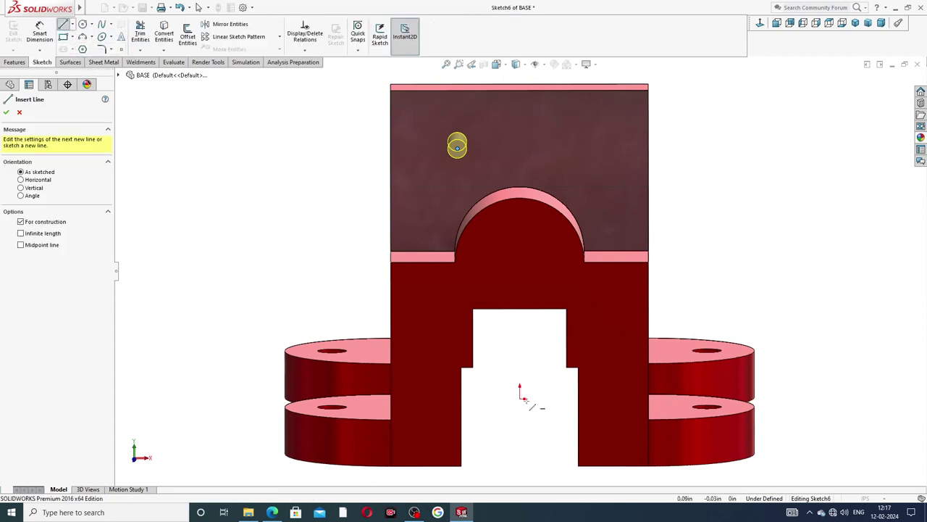
{"action": "left_click", "coordinate": [520, 396]}
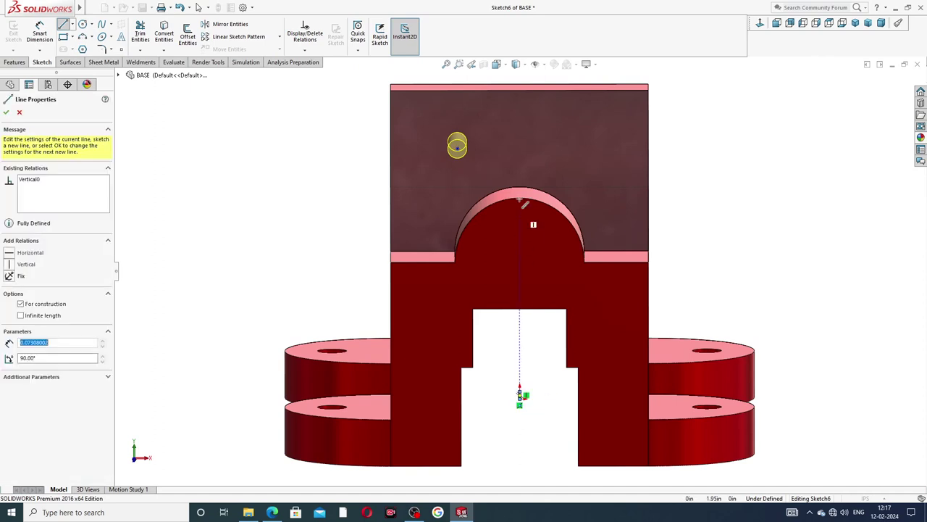
{"action": "left_click", "coordinate": [519, 118]}
{"action": "right_click", "coordinate": [670, 117]}
{"action": "left_click", "coordinate": [692, 122]}
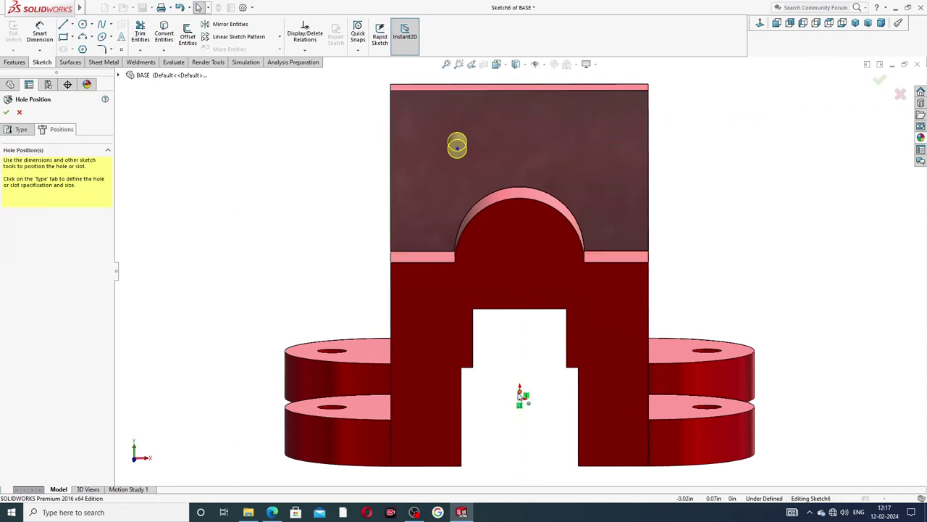
{"action": "left_click", "coordinate": [520, 391]}
{"action": "left_click", "coordinate": [520, 116]}
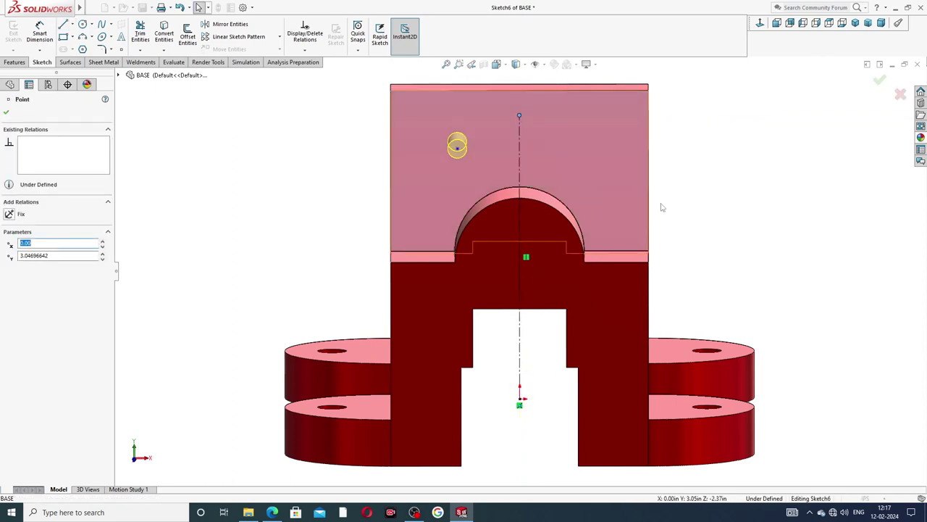
{"action": "key", "text": "Escape"}
Step: Dimension the hole point 0.75 horizontally from the vertical centerline
{"action": "middle_click_drag", "start_coordinate": [707, 194], "coordinate": [710, 180]}
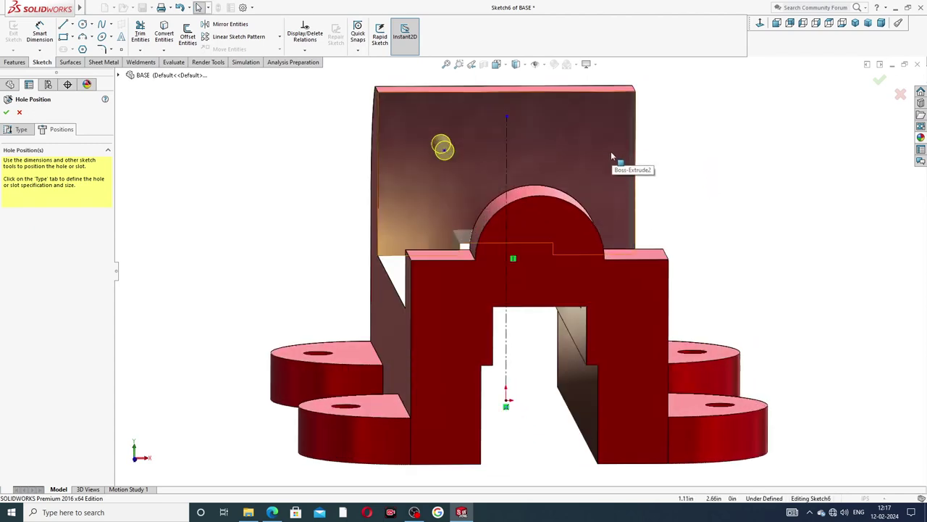
{"action": "key", "text": "f"}
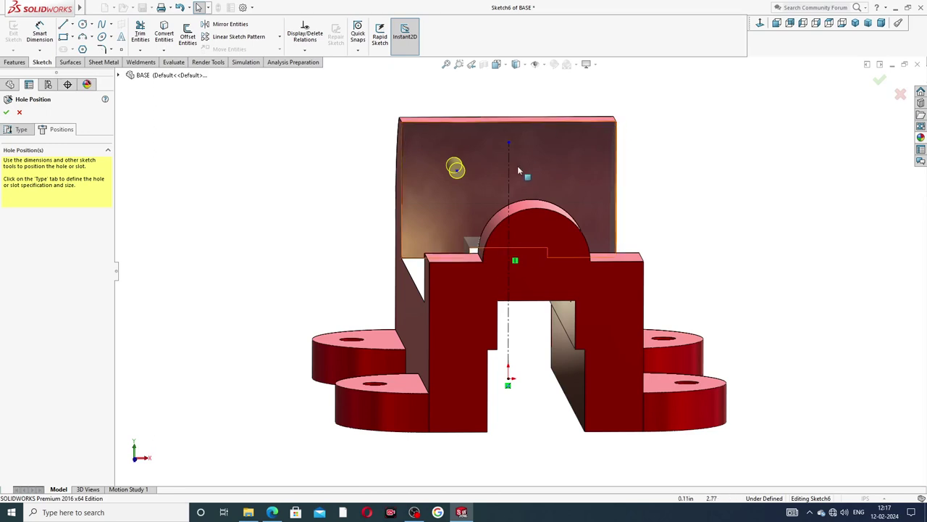
{"action": "key", "text": "z"}
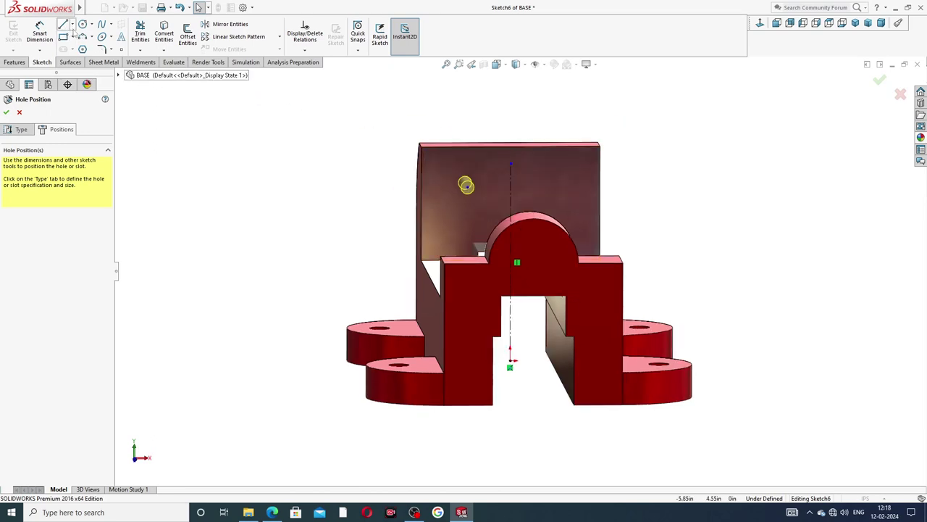
{"action": "left_click", "coordinate": [40, 33]}
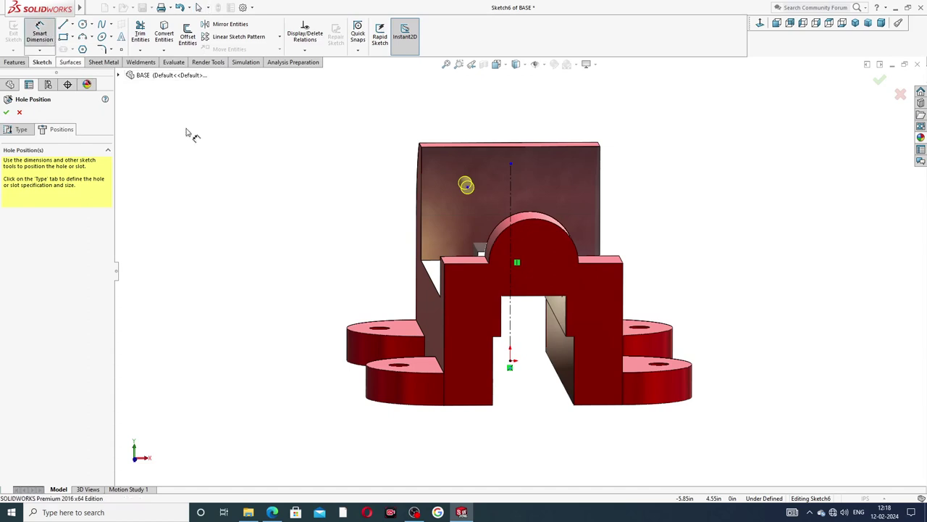
{"action": "left_click", "coordinate": [467, 186]}
{"action": "left_click", "coordinate": [512, 184]}
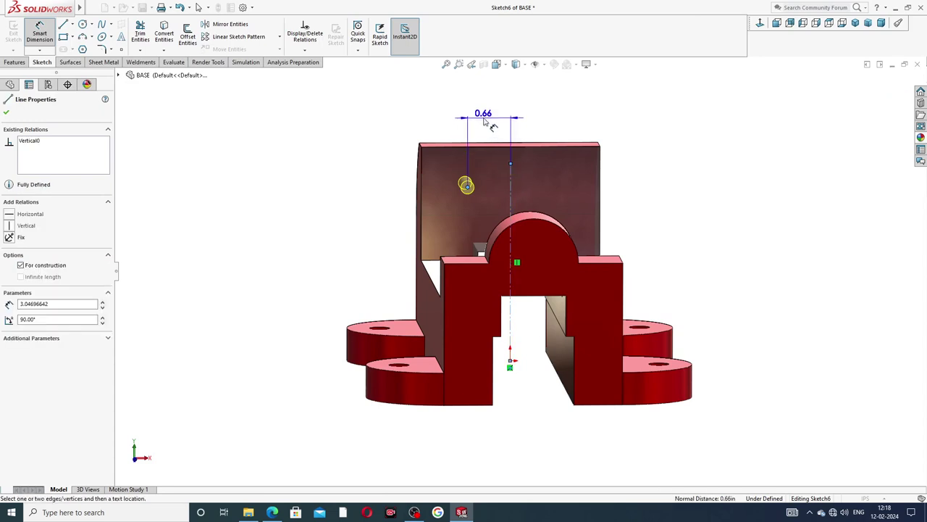
{"action": "left_click", "coordinate": [490, 126]}
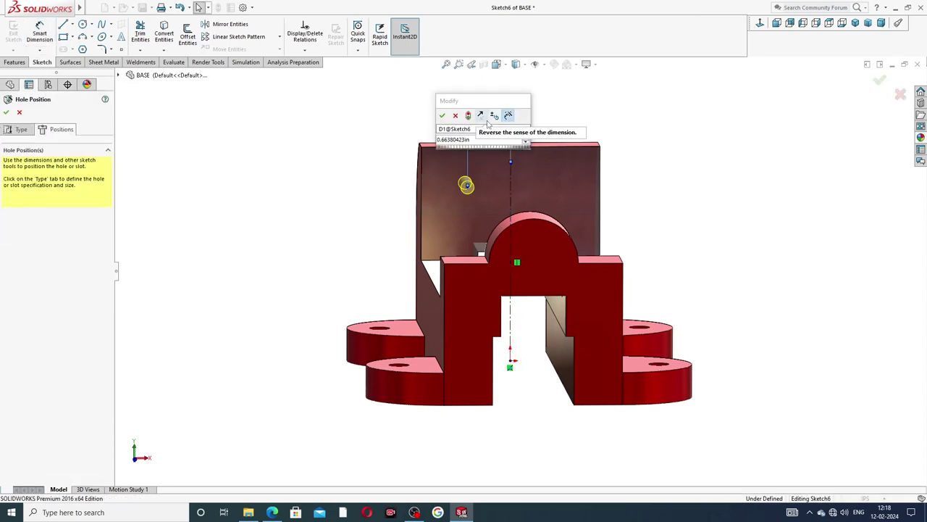
{"action": "key", "text": "Return"}
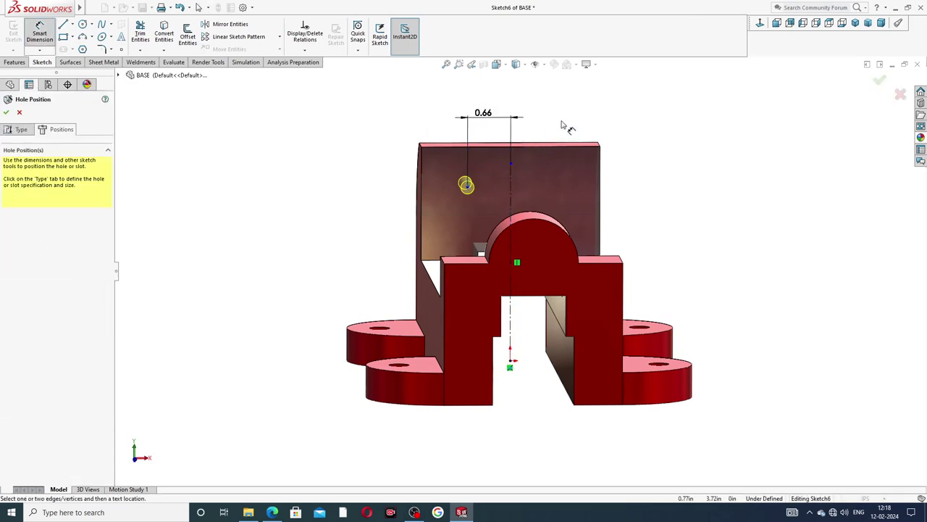
{"action": "double_click", "coordinate": [483, 114]}
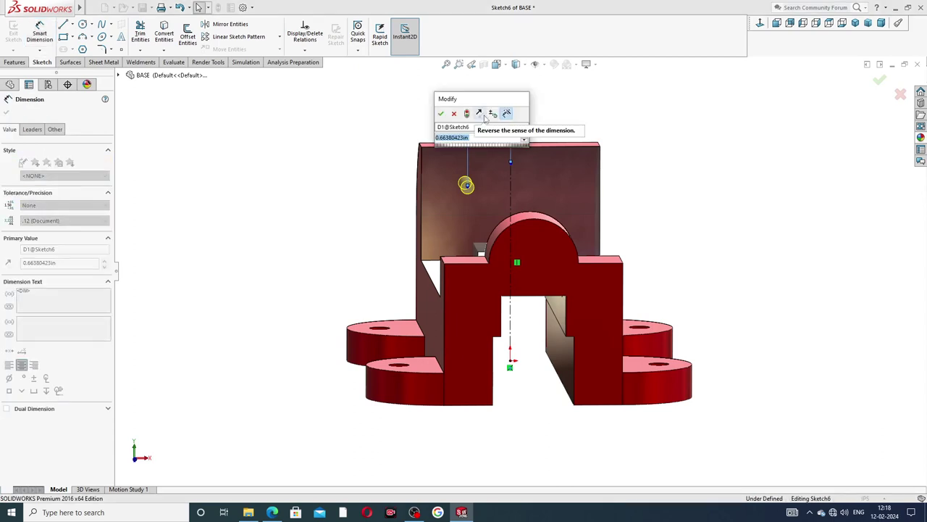
{"action": "key", "text": "BackSpace"}
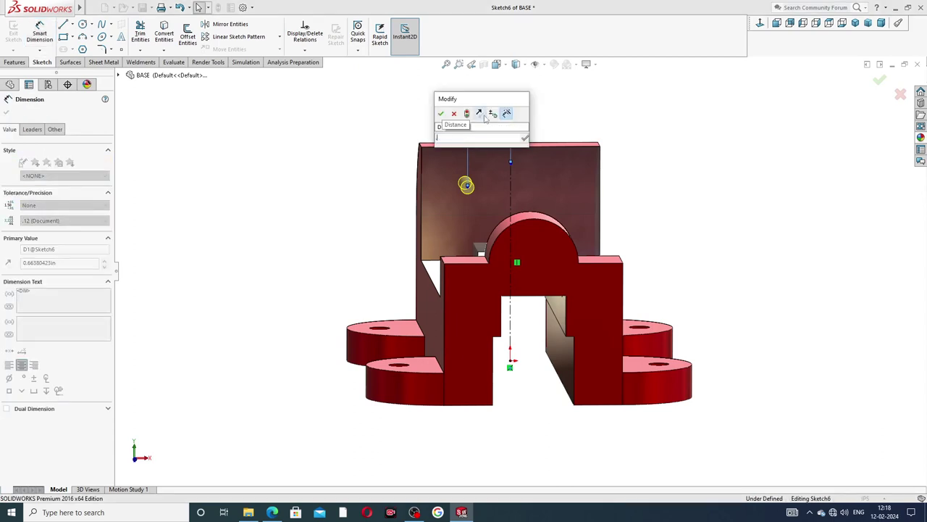
{"action": "type", "text": "0.75"}
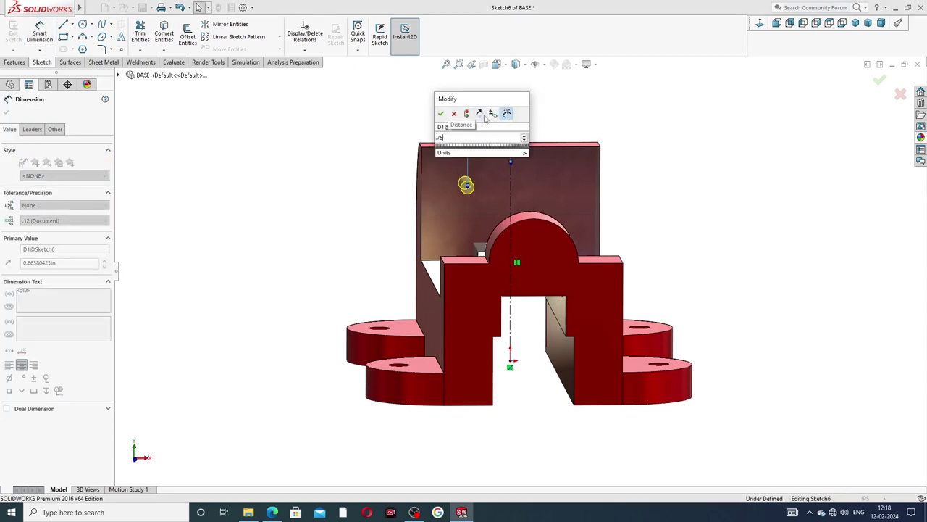
{"action": "key", "text": "Return"}
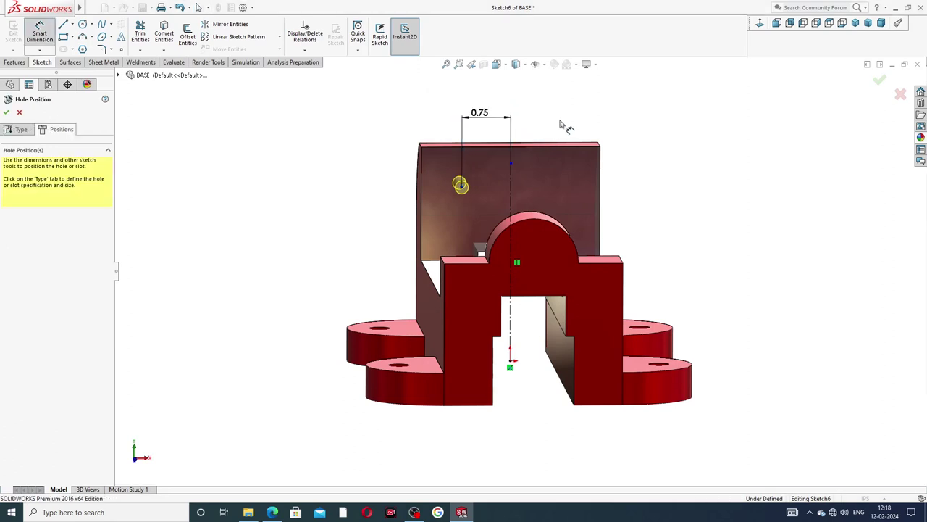
Step: Dimension the hole point 1.00 vertically from the top face's lower edge
{"action": "left_click", "coordinate": [464, 187]}
{"action": "middle_click_drag", "start_coordinate": [469, 210], "coordinate": [470, 234]}
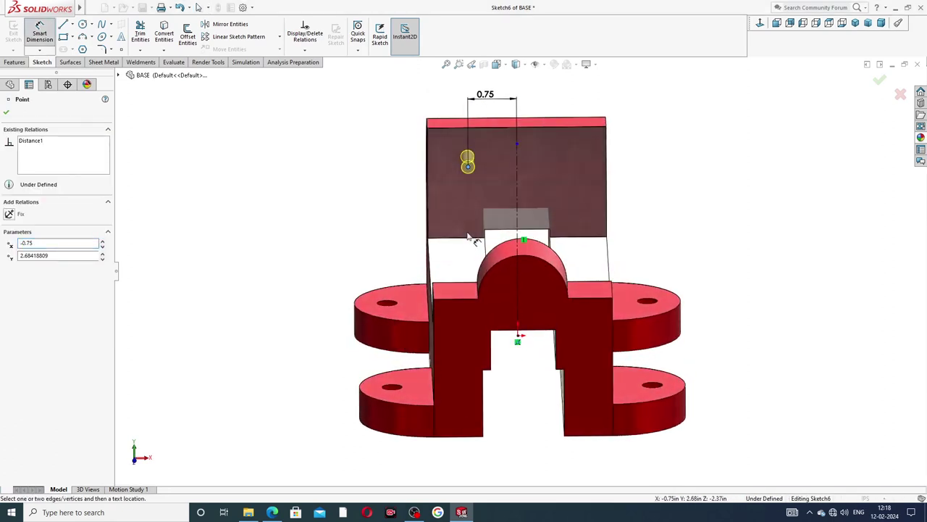
{"action": "left_click", "coordinate": [464, 239]}
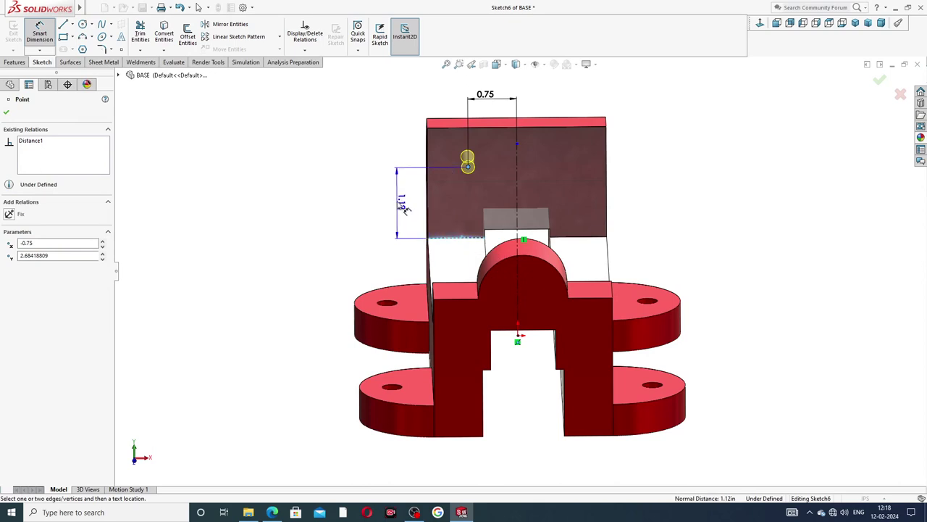
{"action": "left_click", "coordinate": [398, 204]}
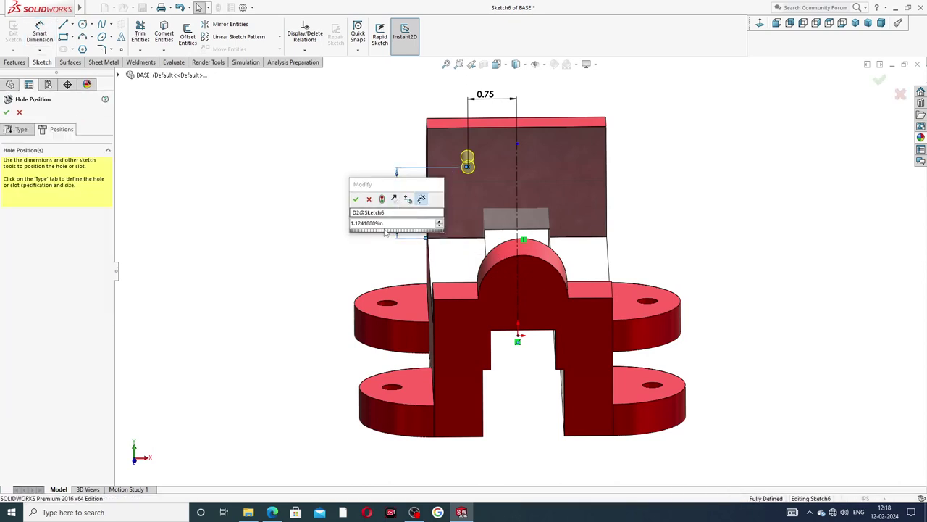
{"action": "type", "text": "1"}
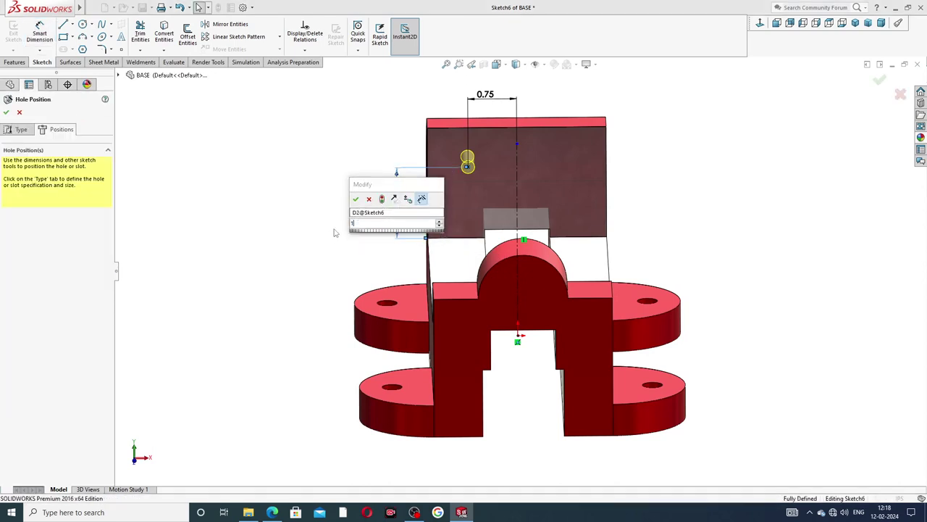
{"action": "key", "text": "Return"}
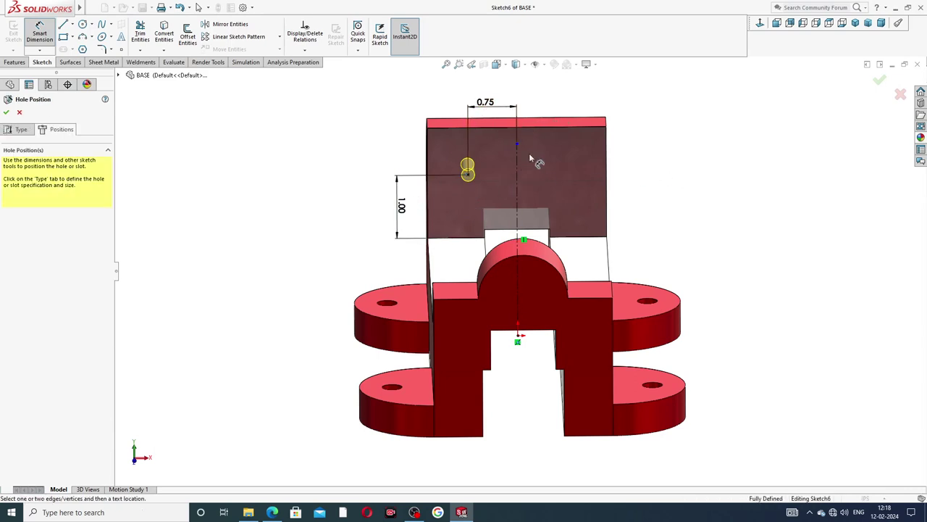
{"action": "right_click", "coordinate": [628, 114]}
{"action": "left_click", "coordinate": [652, 141]}
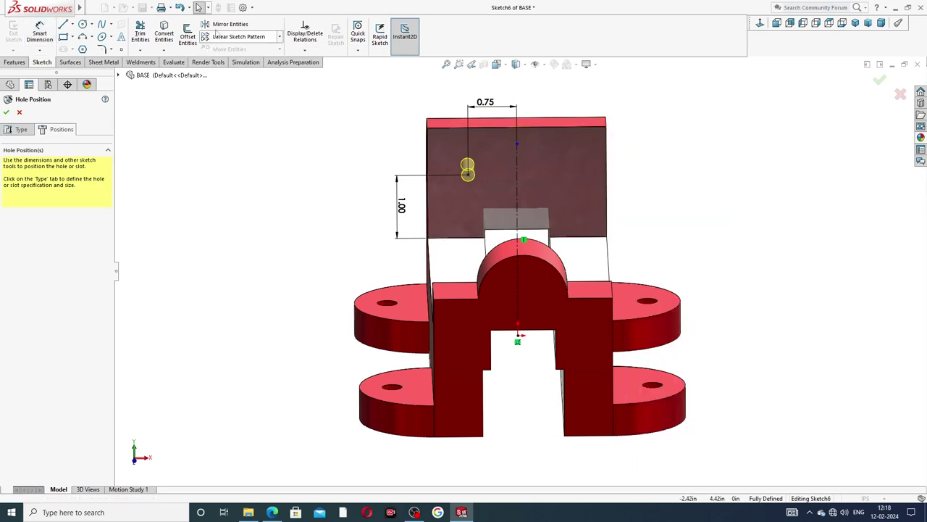
{"action": "left_click", "coordinate": [230, 24]}
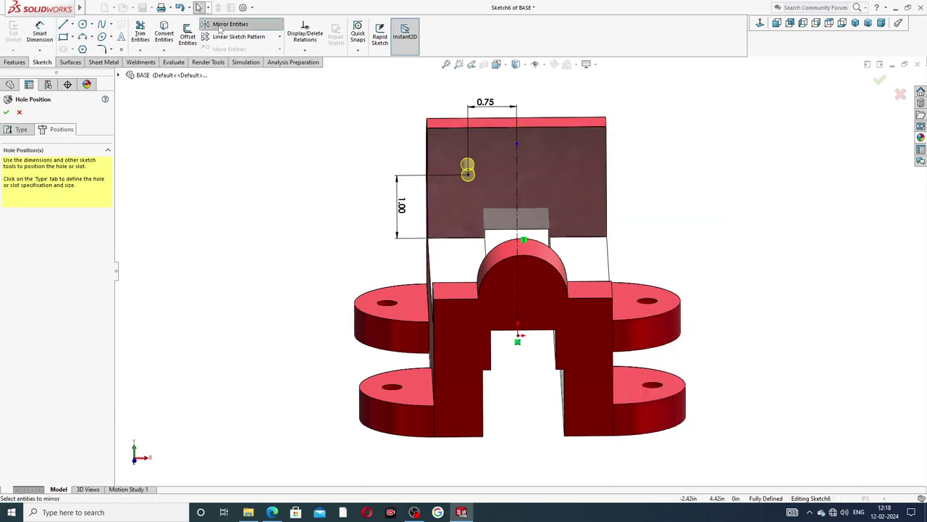
Step: Mirror Point1 about the vertical centerline Line1 and confirm, creating Tapped Hole1 with two holes
{"action": "left_click", "coordinate": [467, 174]}
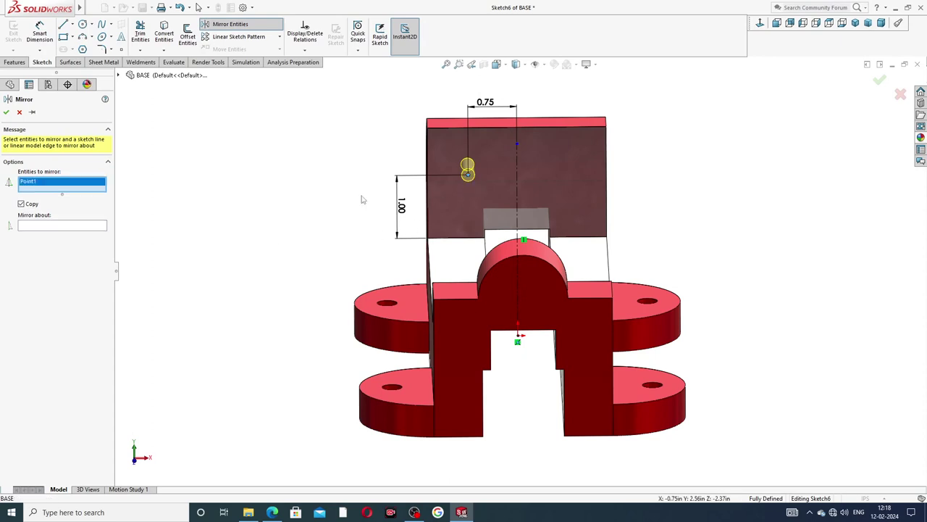
{"action": "left_click", "coordinate": [81, 228]}
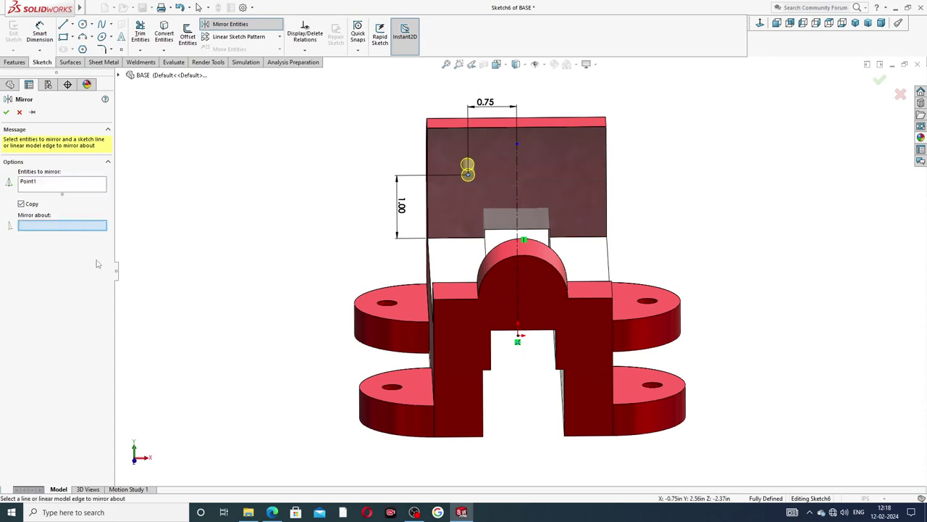
{"action": "left_click", "coordinate": [515, 177]}
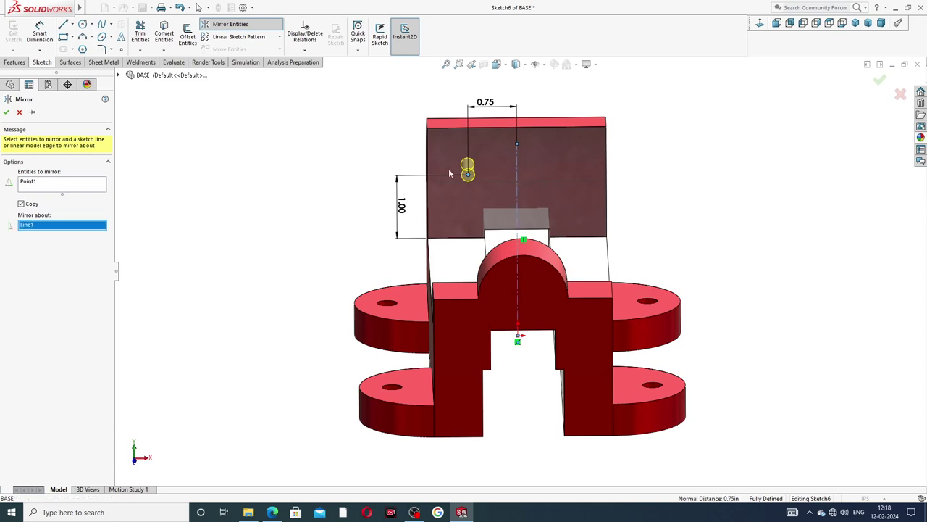
{"action": "left_click", "coordinate": [6, 113]}
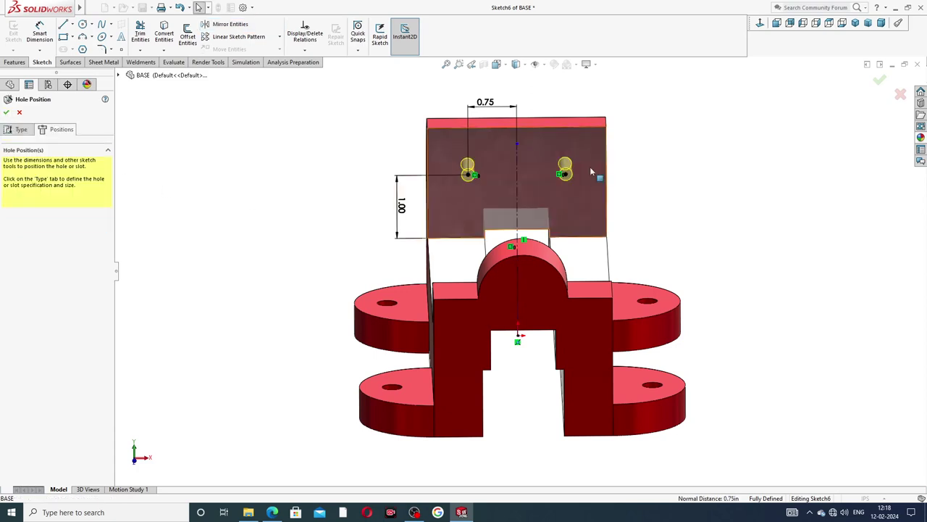
{"action": "mouse_move", "coordinate": [629, 184]}
{"action": "middle_mouse_down"}
{"action": "mouse_move", "coordinate": [627, 131]}
{"action": "mouse_move", "coordinate": [639, 156]}
{"action": "middle_mouse_up"}
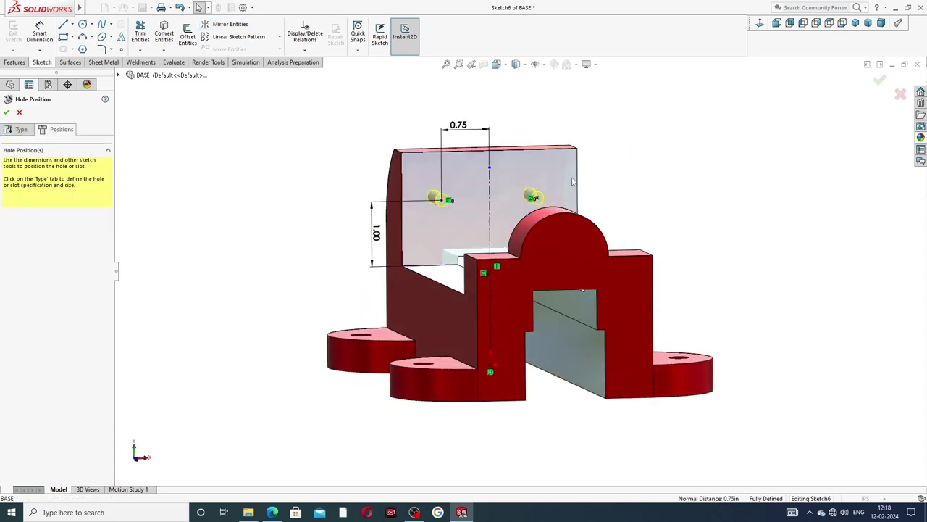
{"action": "left_click", "coordinate": [6, 113]}
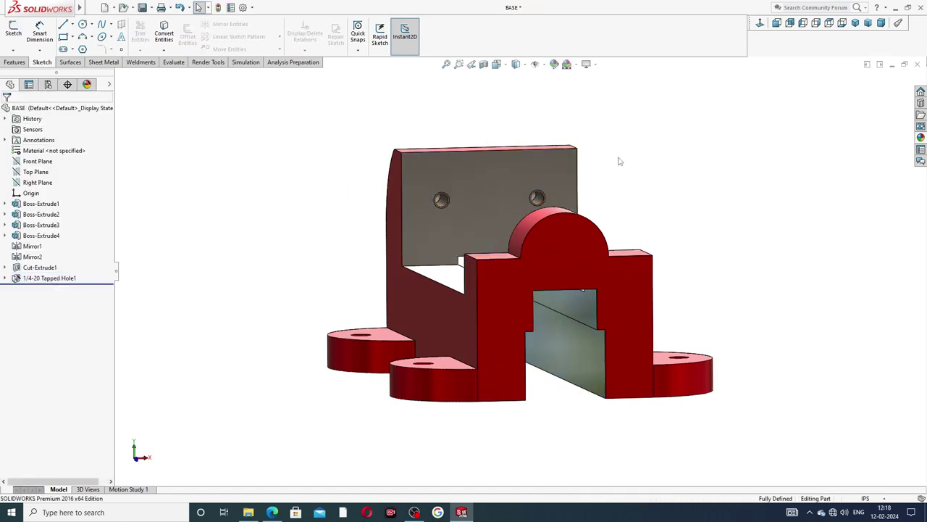
Step: Enable Shaded cosmetic threads under Document Properties > Detailing in Options
{"action": "middle_click_drag", "start_coordinate": [629, 166], "coordinate": [498, 190]}
{"action": "scroll", "coordinate": [500, 190], "scroll_direction": "down", "scroll_amount": 3}
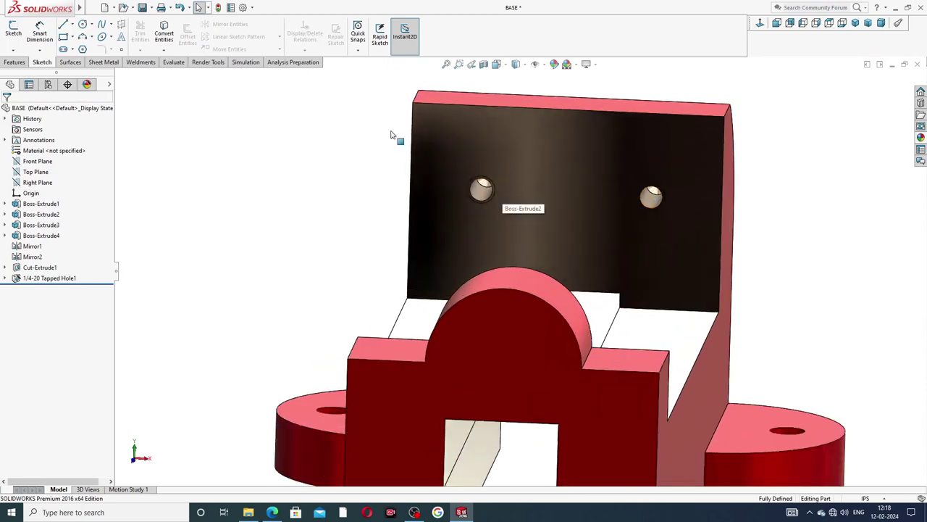
{"action": "left_click", "coordinate": [243, 8]}
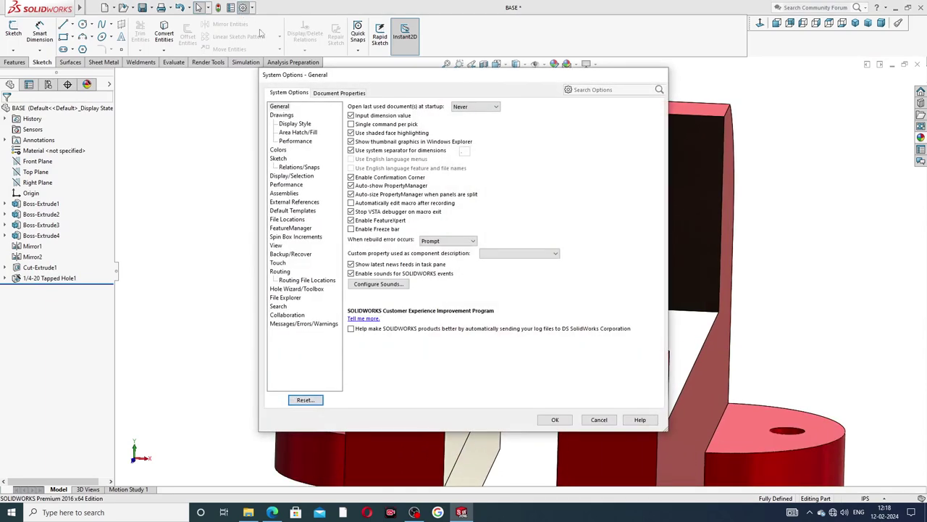
{"action": "left_click", "coordinate": [340, 93]}
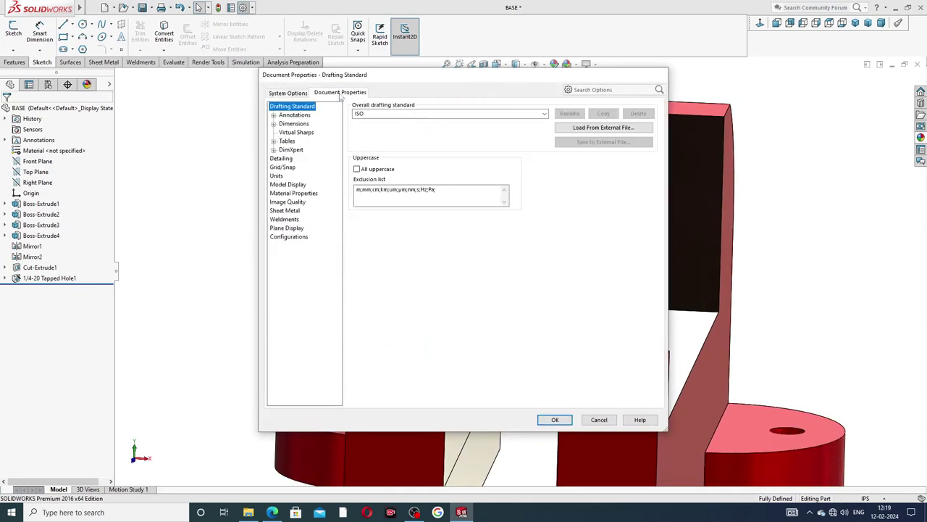
{"action": "left_click", "coordinate": [281, 158]}
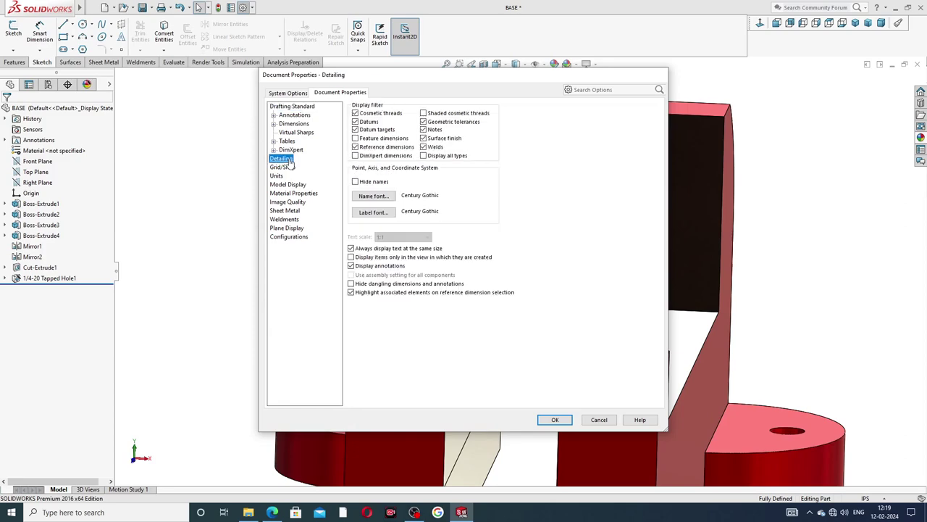
{"action": "left_click", "coordinate": [440, 114]}
{"action": "left_click", "coordinate": [555, 419]}
Step: Zoom and orbit around the vise base to inspect the threaded holes in the back plate
{"action": "scroll", "coordinate": [612, 196], "scroll_direction": "down", "scroll_amount": 3}
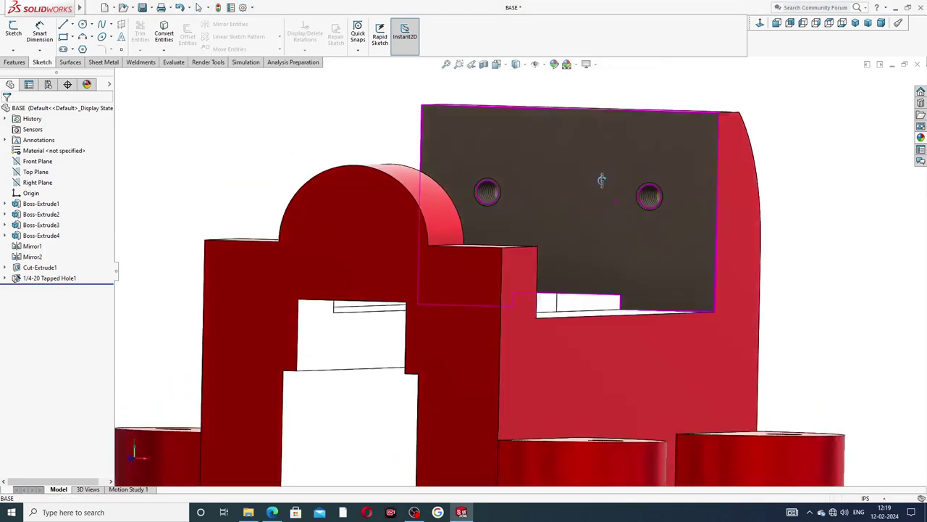
{"action": "scroll", "coordinate": [652, 192], "scroll_direction": "down", "scroll_amount": 8}
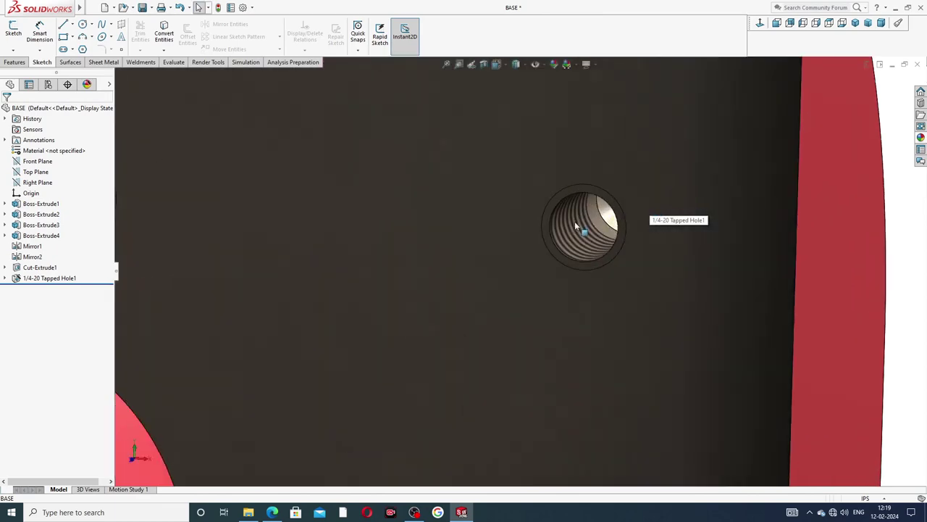
{"action": "scroll", "coordinate": [575, 225], "scroll_direction": "up", "scroll_amount": 10}
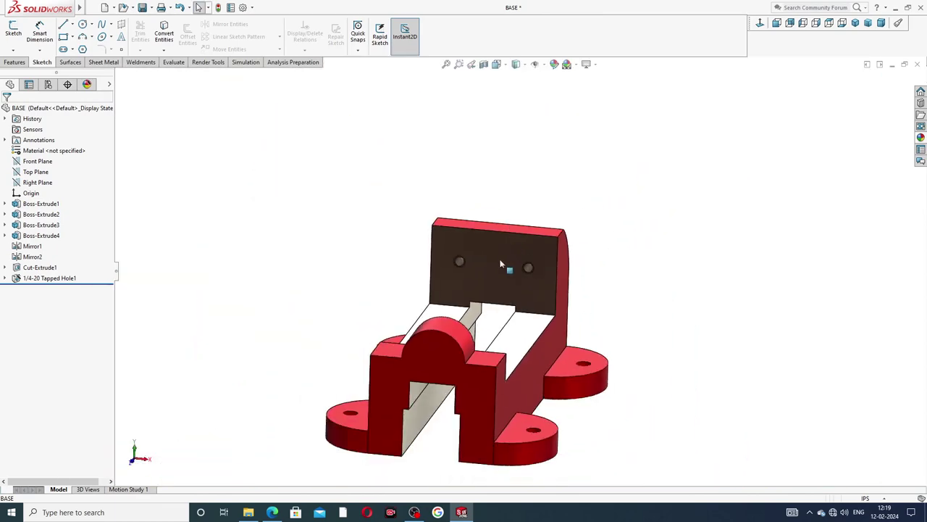
{"action": "middle_click_drag", "start_coordinate": [500, 264], "coordinate": [456, 373]}
{"action": "scroll", "coordinate": [468, 328], "scroll_direction": "down", "scroll_amount": 3}
{"action": "scroll", "coordinate": [482, 366], "scroll_direction": "up", "scroll_amount": 2}
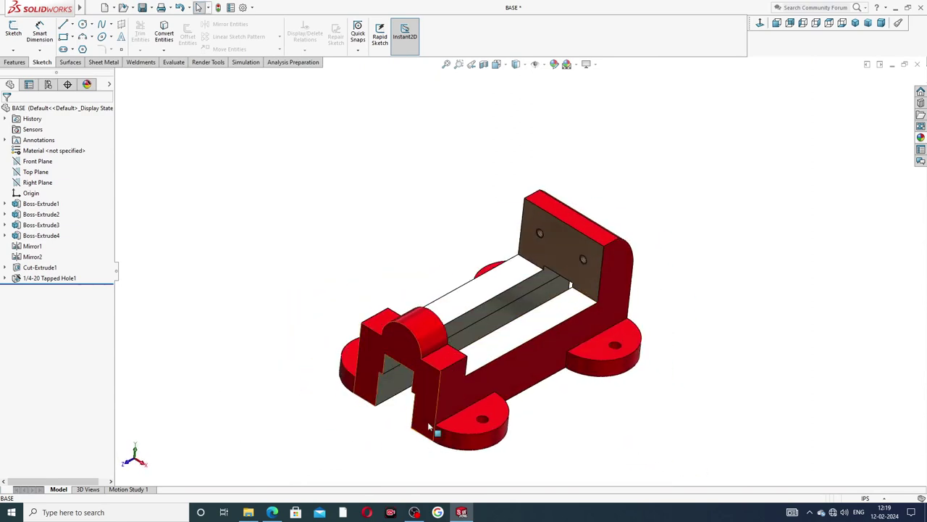
Step: Start a sketch on the front jaw face, viewed normal, with a circle centred in its rounded top
{"action": "left_click", "coordinate": [409, 339]}
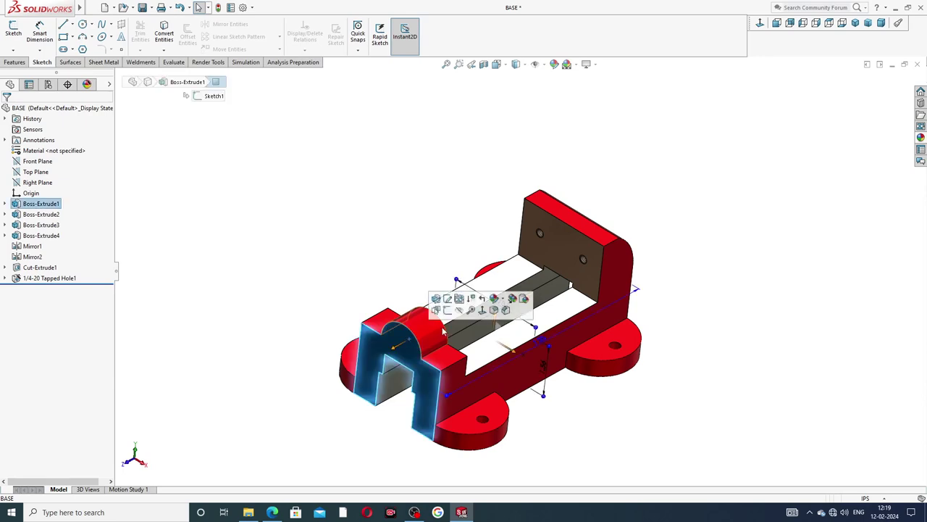
{"action": "left_click", "coordinate": [447, 309]}
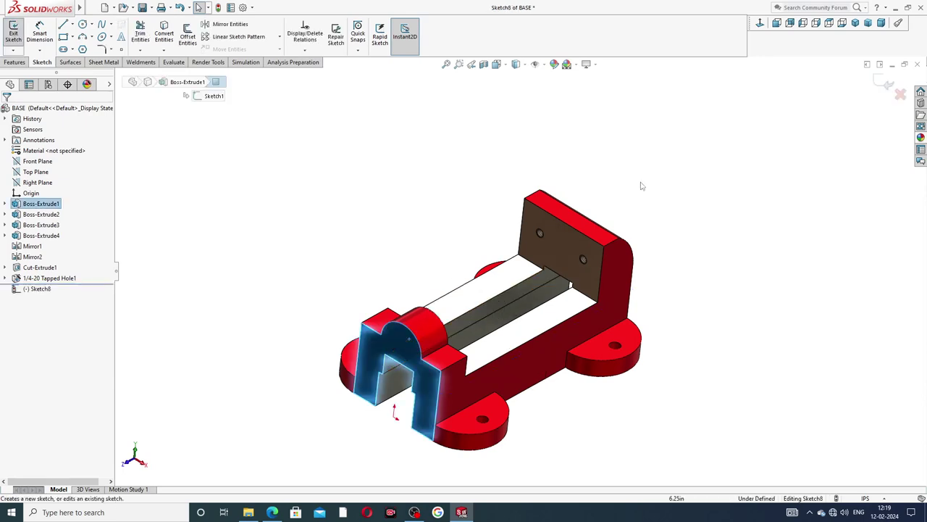
{"action": "left_click", "coordinate": [760, 23]}
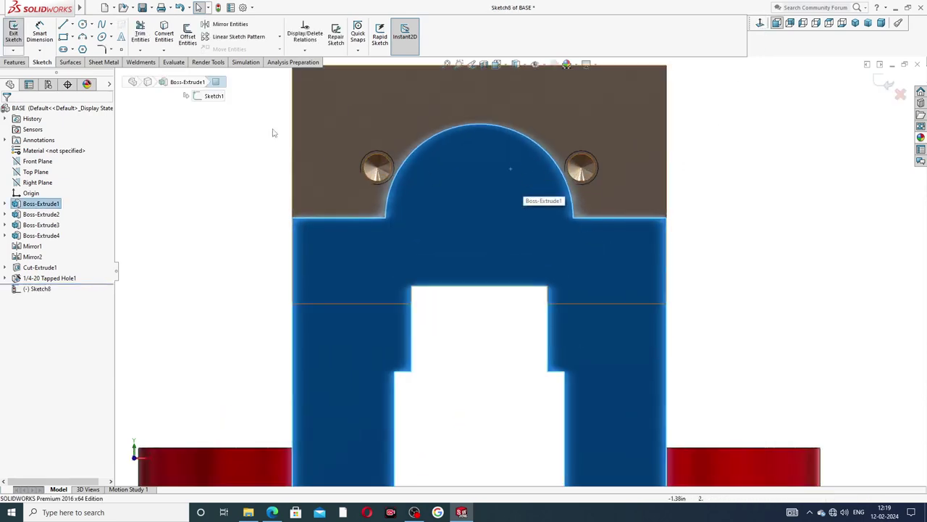
{"action": "left_click", "coordinate": [83, 24]}
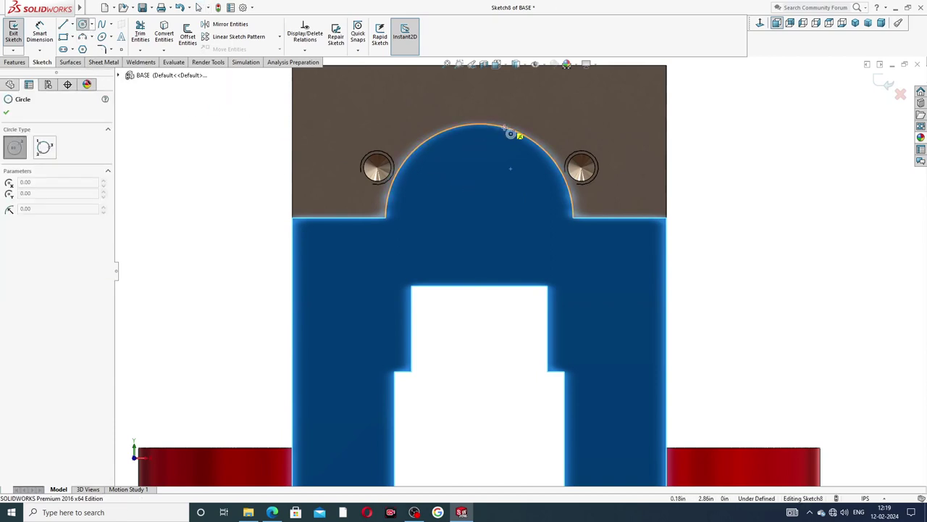
{"action": "left_click", "coordinate": [480, 220]}
{"action": "left_click", "coordinate": [494, 167]}
{"action": "right_click", "coordinate": [511, 162]}
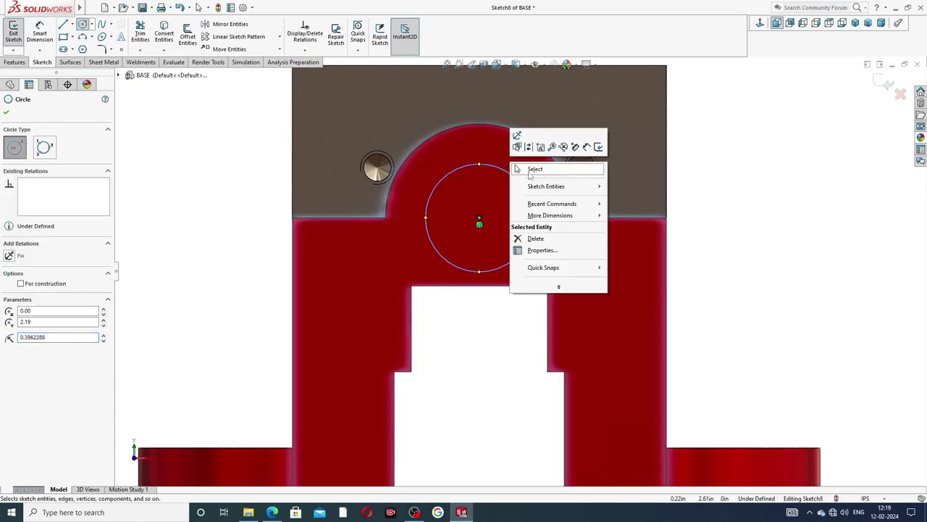
{"action": "left_click", "coordinate": [534, 170]}
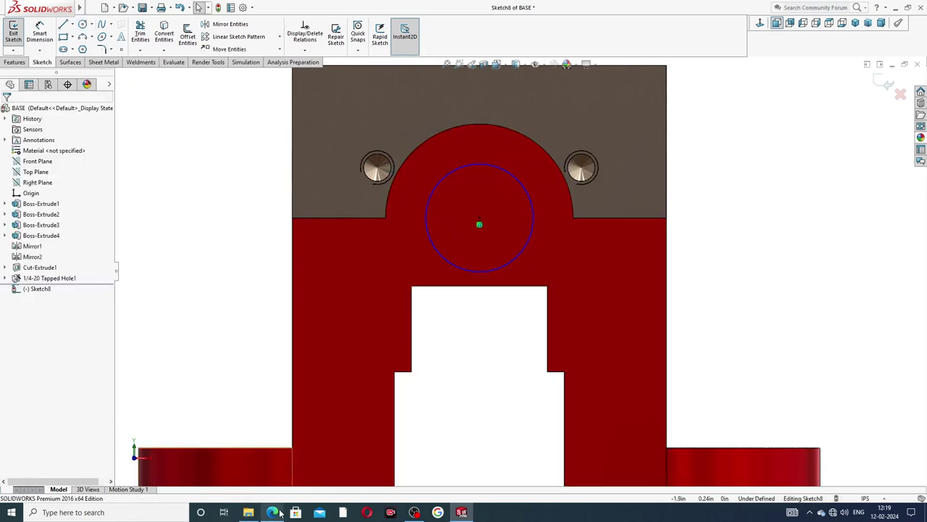
{"action": "left_click", "coordinate": [279, 512]}
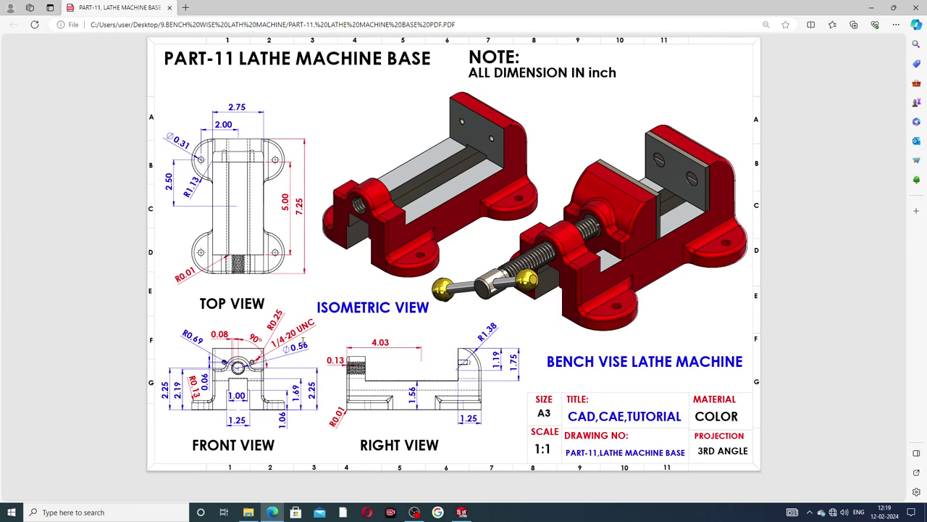
Step: After reading the drawing's front view and Ø0.56 bore, return to the SOLIDWORKS sketch
{"action": "left_click", "coordinate": [461, 513]}
Step: Give the sketch circle a 20mm diameter dimension
{"action": "left_click", "coordinate": [40, 34]}
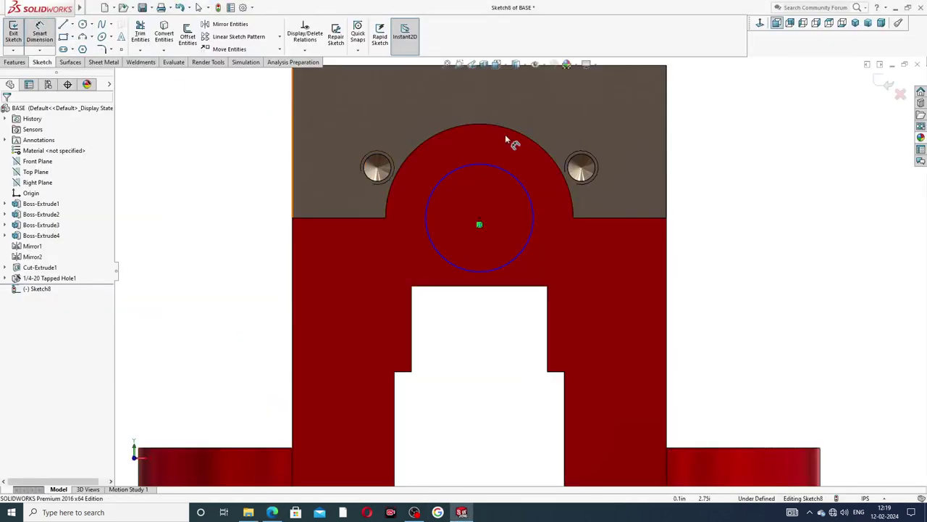
{"action": "left_click", "coordinate": [505, 171]}
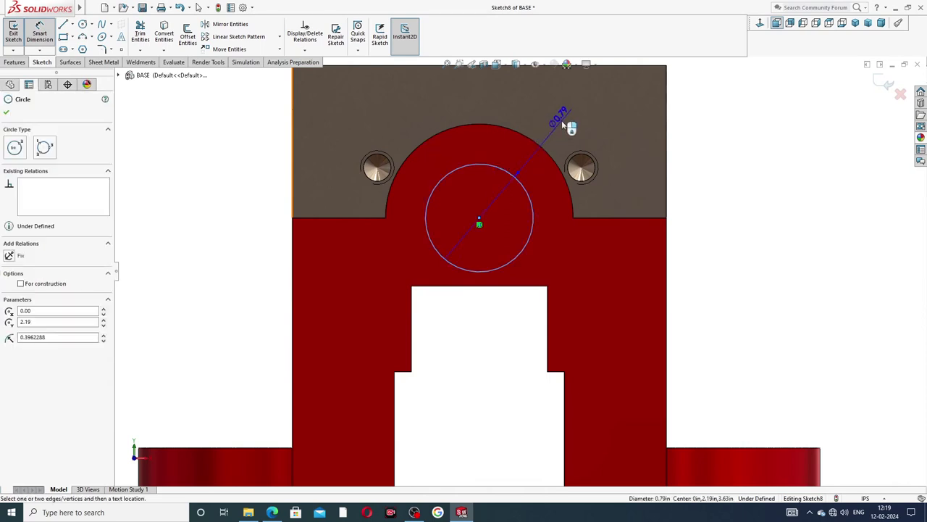
{"action": "left_click", "coordinate": [561, 121]}
{"action": "key", "text": "BackSpace"}
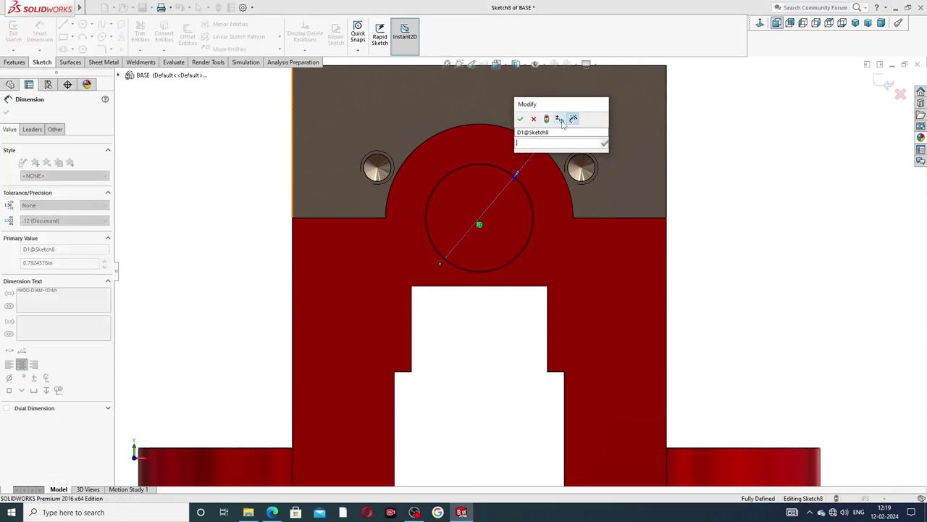
{"action": "type", "text": "20mm"}
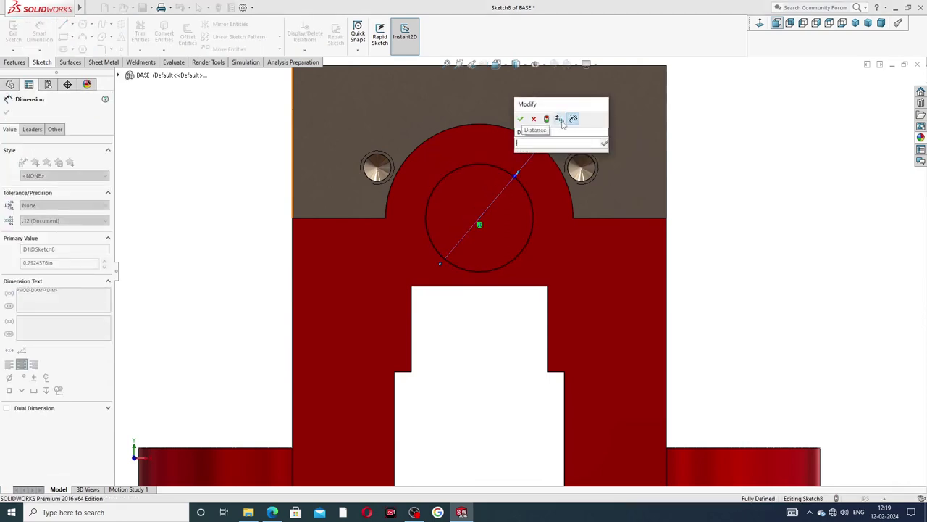
{"action": "key", "text": "Return"}
{"action": "key", "text": "Escape"}
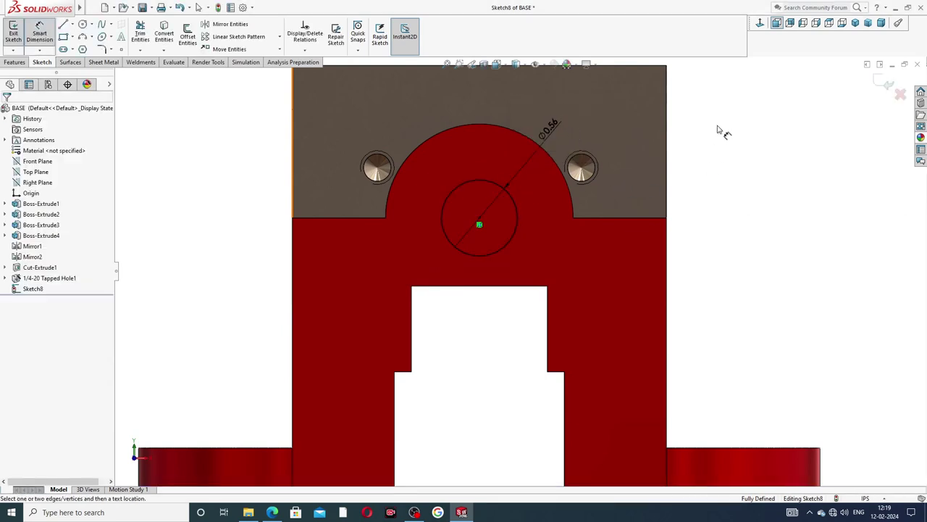
{"action": "right_click", "coordinate": [719, 127]}
{"action": "left_click", "coordinate": [742, 142]}
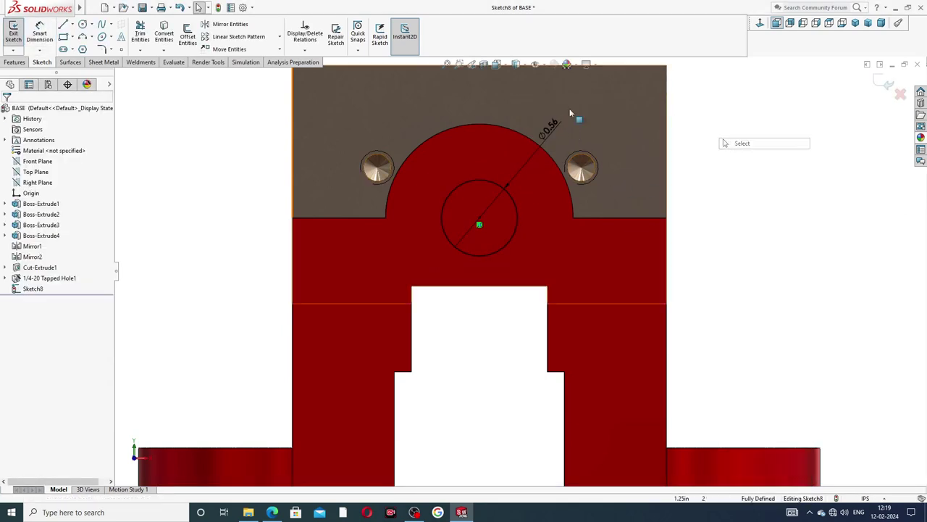
Step: Cut the circle Up To Next through the front jaw's rounded top, creating Cut-Extrude2
{"action": "left_click", "coordinate": [15, 62]}
{"action": "left_click", "coordinate": [145, 35]}
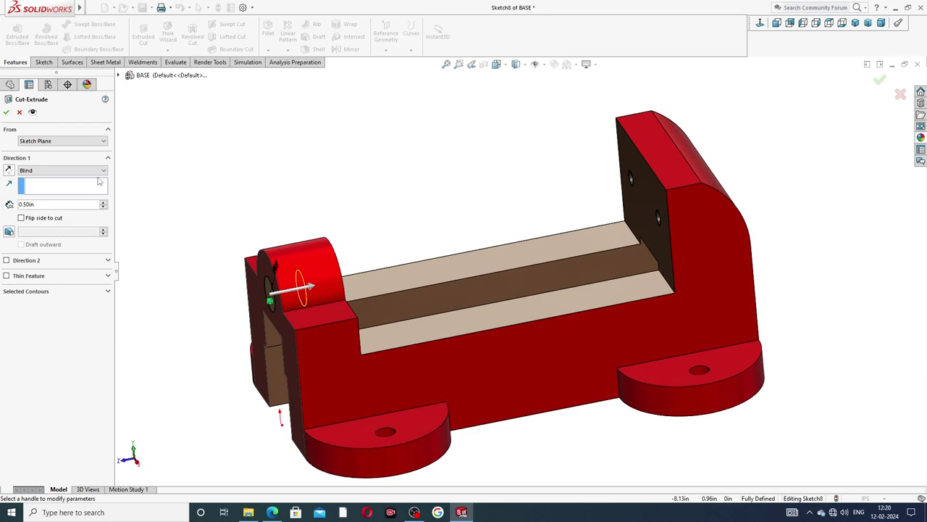
{"action": "left_click", "coordinate": [54, 171]}
{"action": "left_click", "coordinate": [40, 198]}
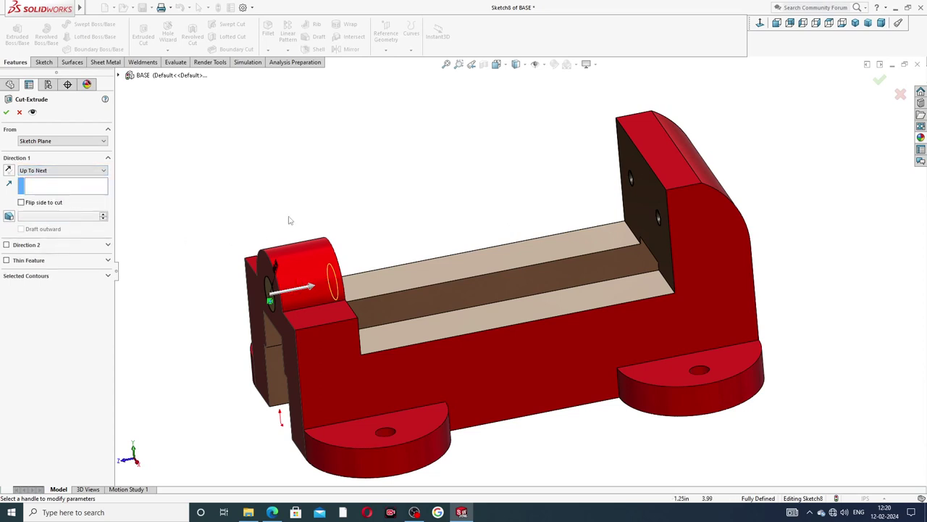
{"action": "middle_click_drag", "start_coordinate": [288, 220], "coordinate": [246, 234]}
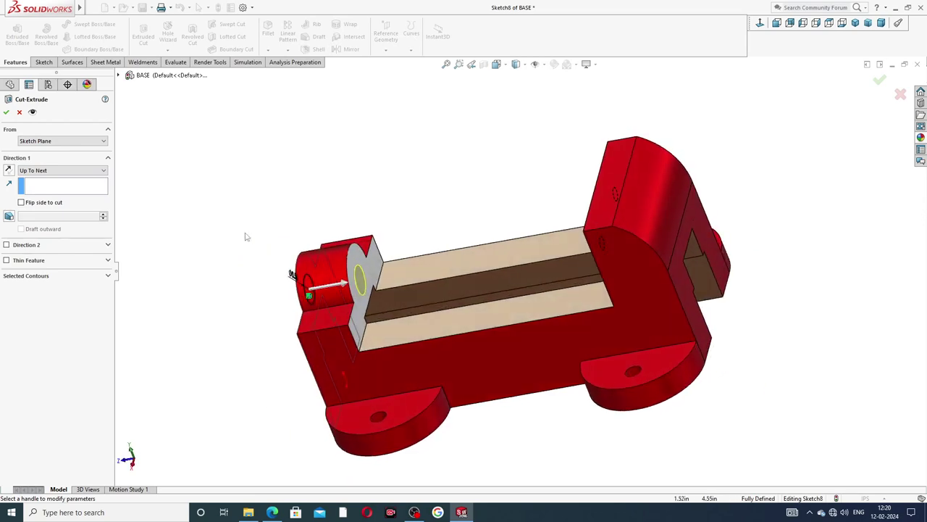
{"action": "left_click", "coordinate": [7, 113]}
{"action": "middle_click_drag", "start_coordinate": [224, 188], "coordinate": [447, 159]}
{"action": "middle_click_drag", "start_coordinate": [475, 215], "coordinate": [470, 207]}
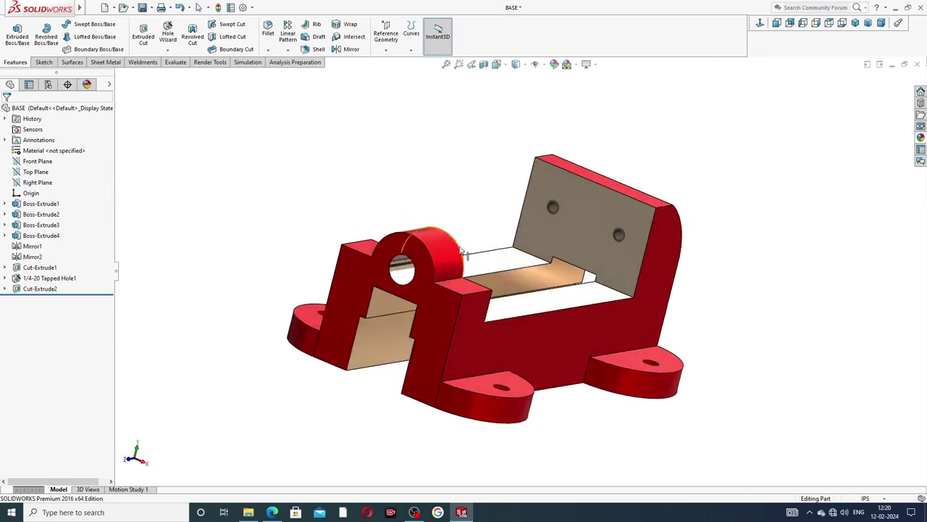
{"action": "scroll", "coordinate": [469, 206], "scroll_direction": "down", "scroll_amount": 6}
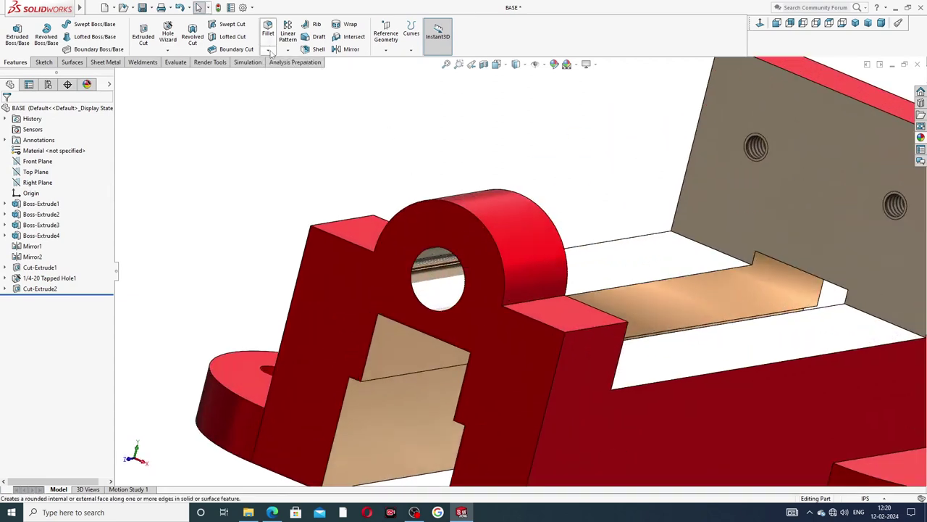
Step: Chamfer the front jaw bore's front edge 0.075in at 45deg, creating Chamfer1
{"action": "left_click", "coordinate": [268, 49]}
{"action": "left_click", "coordinate": [293, 71]}
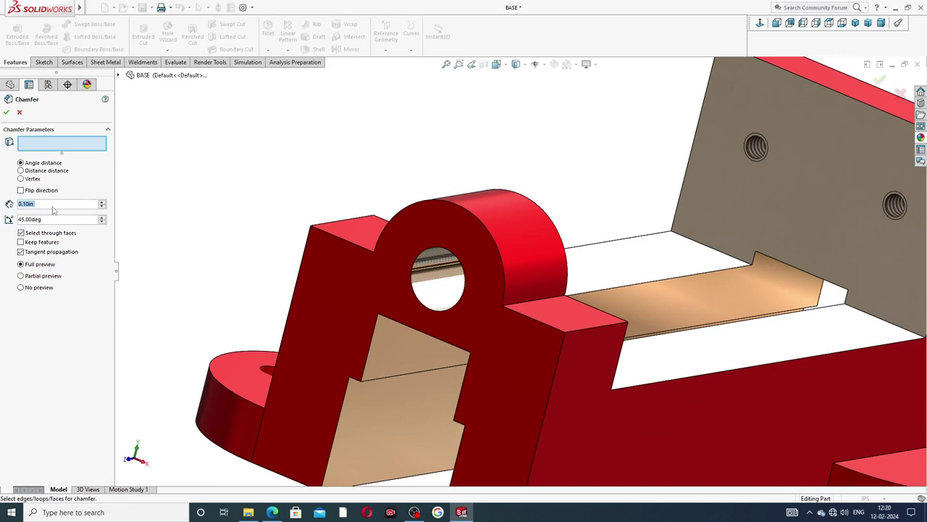
{"action": "type", "text": ".07"}
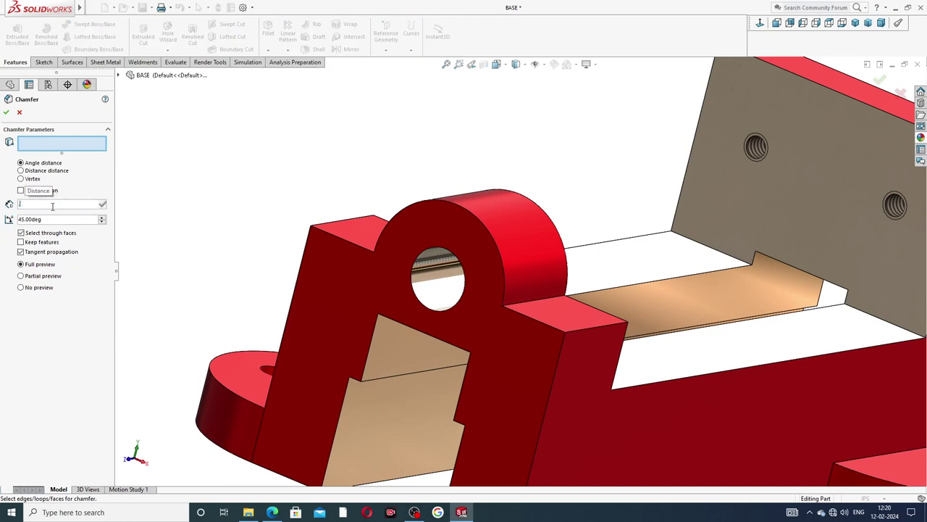
{"action": "type", "text": "5"}
{"action": "key", "text": "Return"}
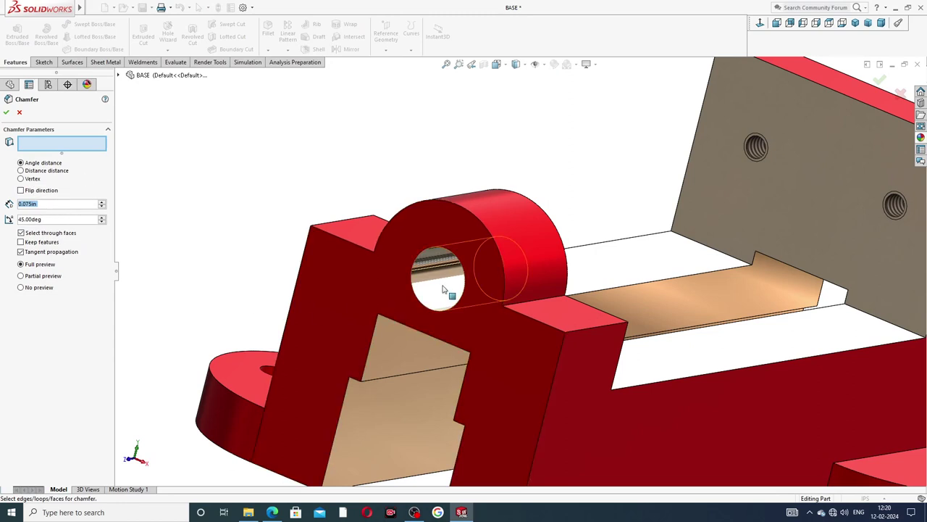
{"action": "left_click", "coordinate": [445, 252]}
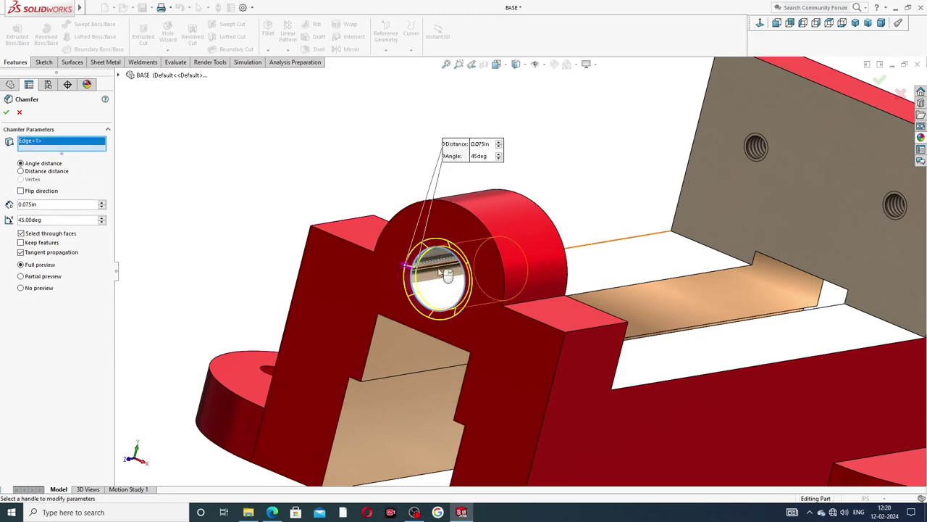
{"action": "left_click", "coordinate": [7, 112]}
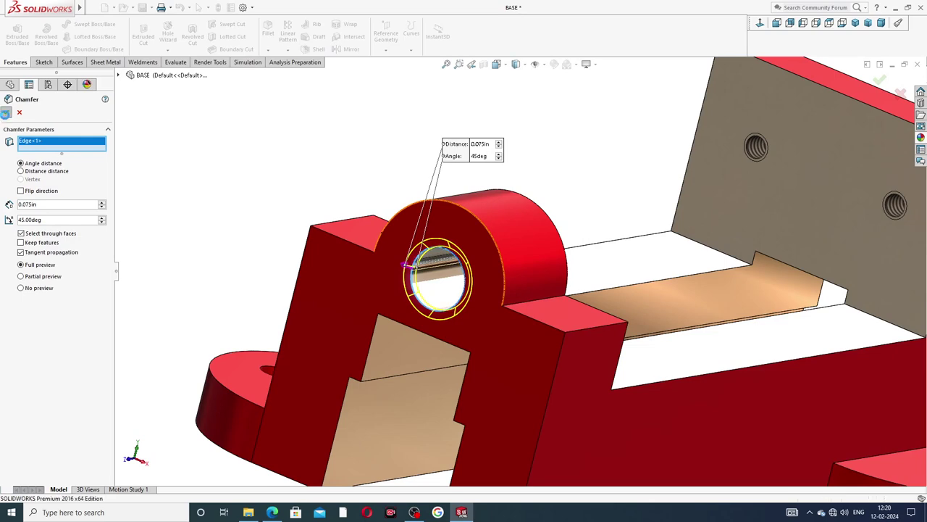
{"action": "key", "text": "f"}
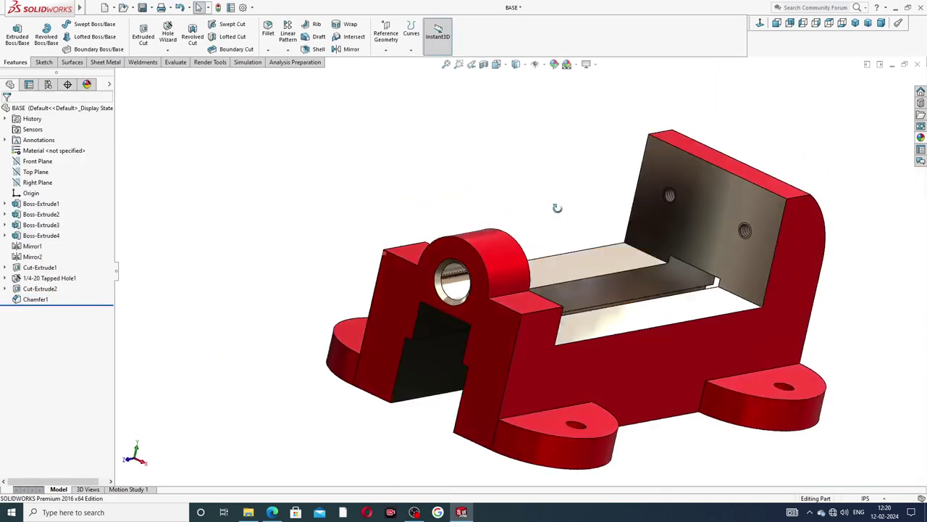
{"action": "middle_click_drag", "start_coordinate": [571, 251], "coordinate": [496, 231]}
{"action": "scroll", "coordinate": [496, 231], "scroll_direction": "down", "scroll_amount": 4}
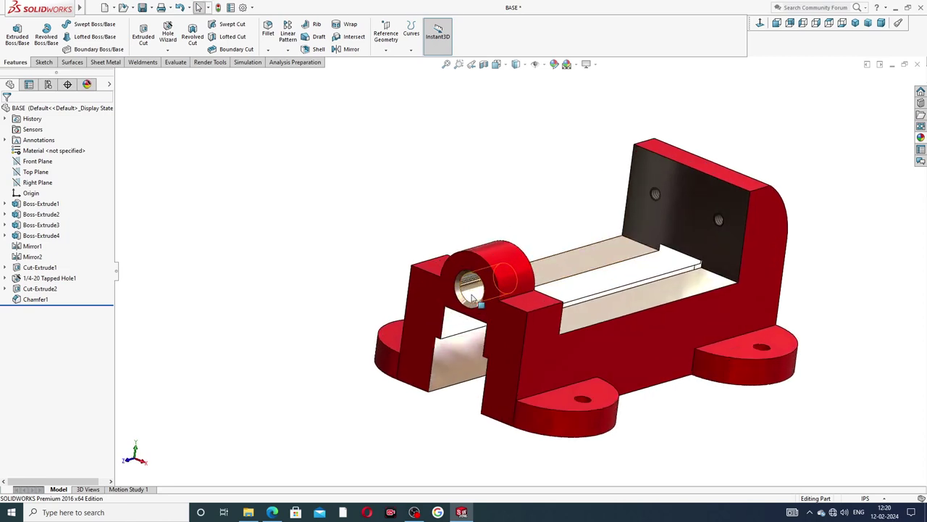
{"action": "left_click", "coordinate": [478, 244]}
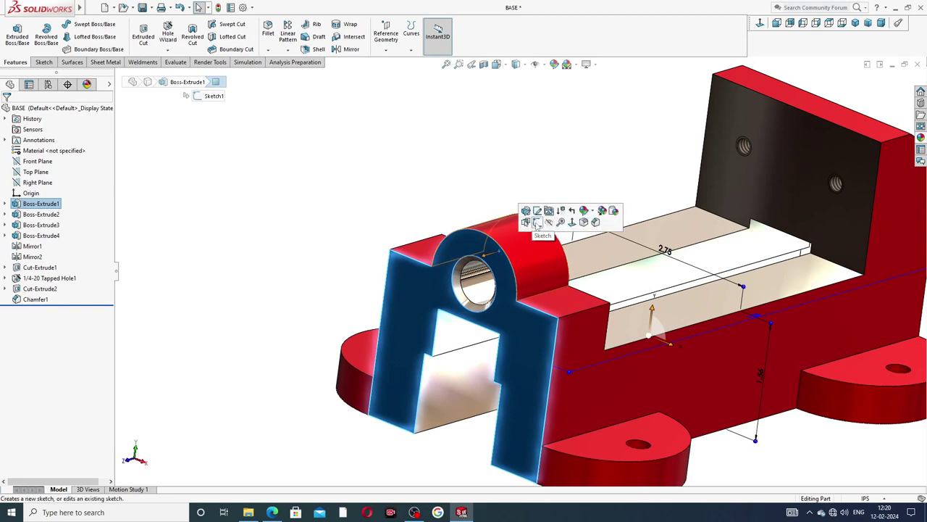
Step: Sketch on the jaw boss front face and convert the Ø0.56in bore edge into a circle
{"action": "left_click", "coordinate": [537, 226]}
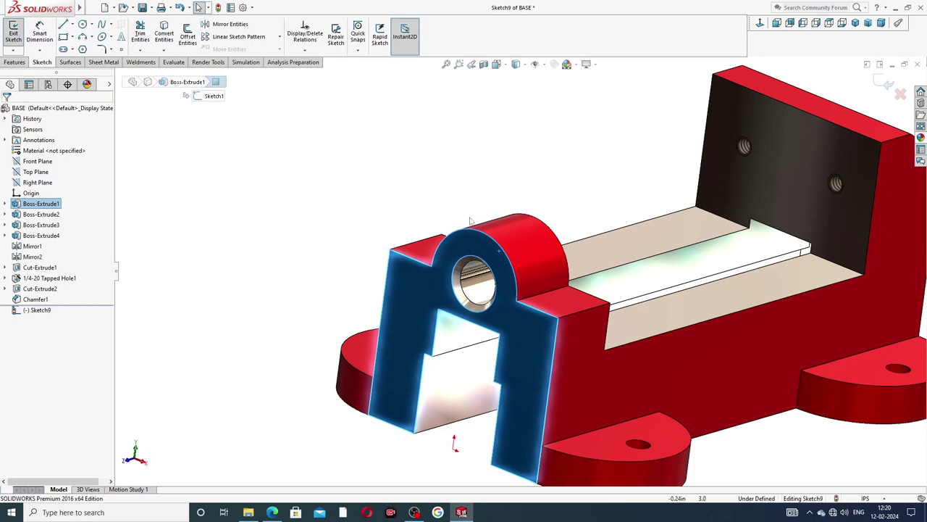
{"action": "scroll", "coordinate": [478, 279], "scroll_direction": "down", "scroll_amount": 2}
{"action": "scroll", "coordinate": [474, 276], "scroll_direction": "down", "scroll_amount": 1}
{"action": "key", "text": "Escape"}
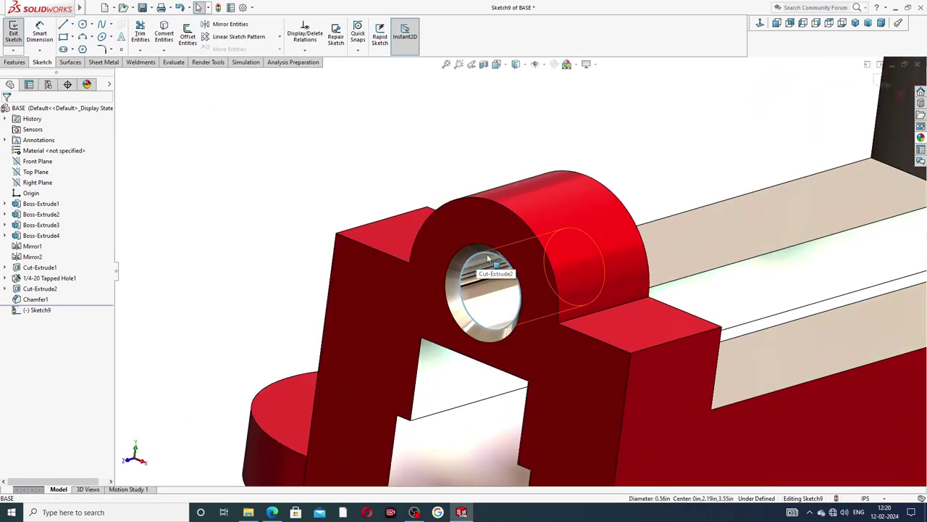
{"action": "left_click", "coordinate": [488, 259]}
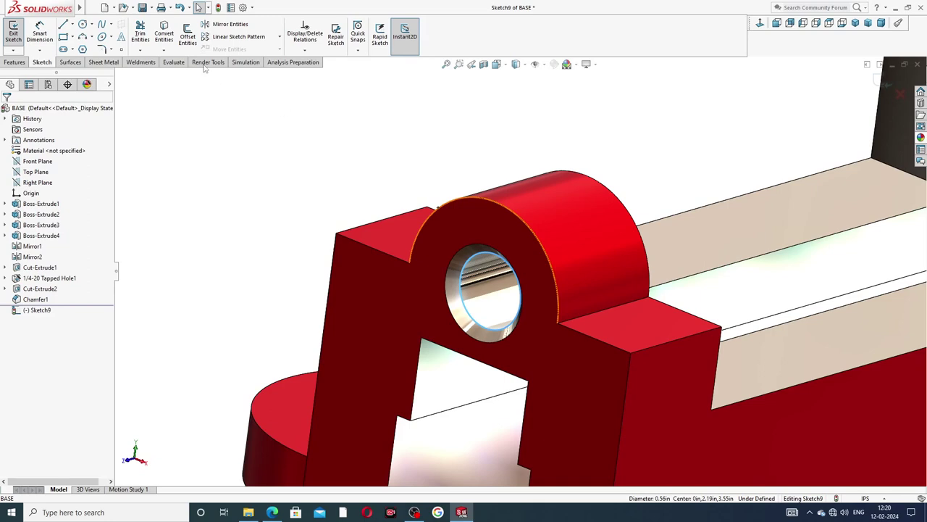
{"action": "left_click", "coordinate": [164, 34]}
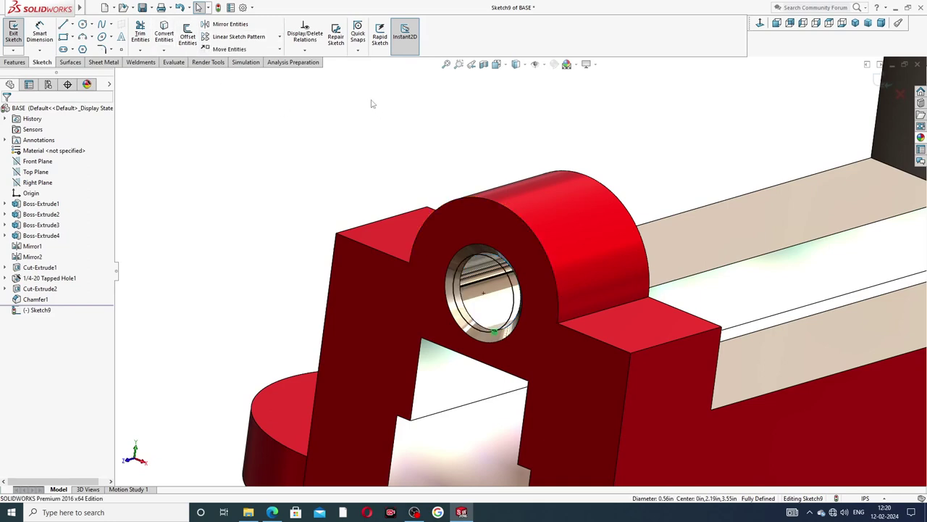
{"action": "left_click", "coordinate": [14, 62]}
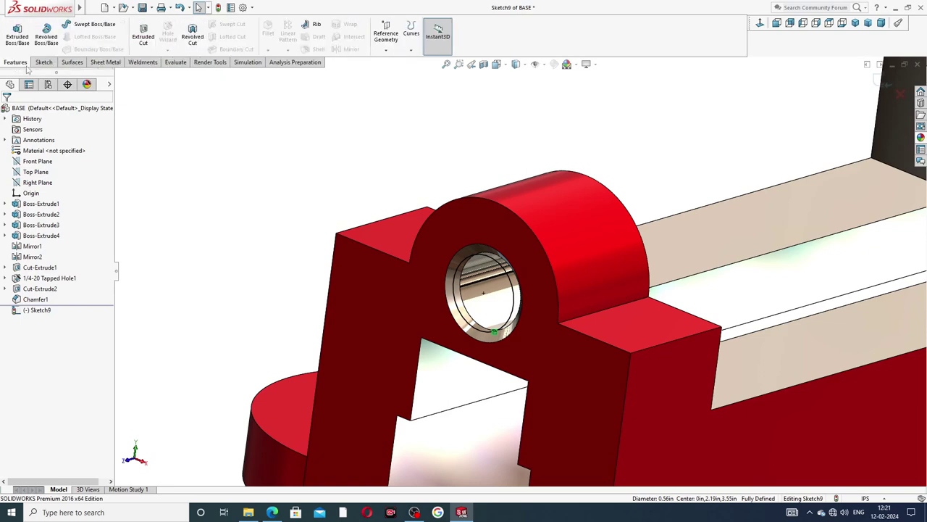
{"action": "left_click", "coordinate": [411, 51]}
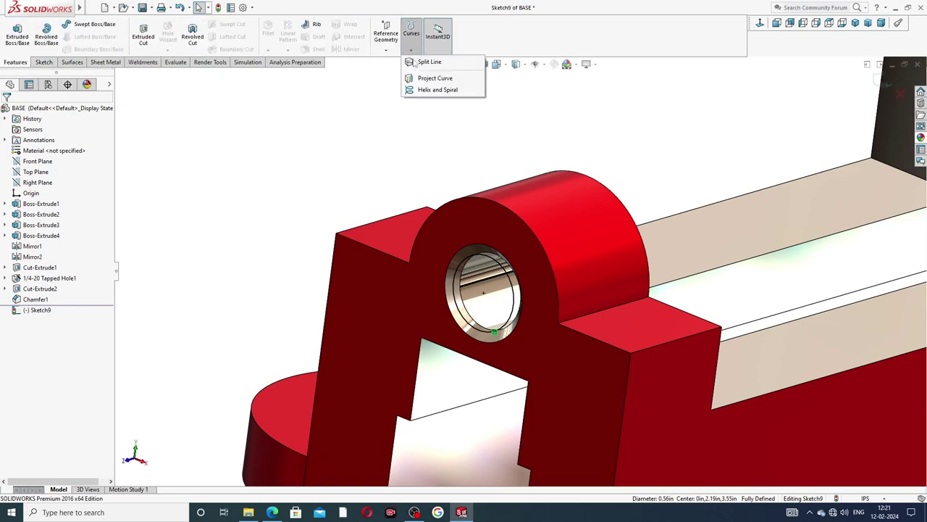
Step: Add a reversed clockwise helix from the bore circle: 4.025in height, 0.125in pitch, 90° start
{"action": "left_click", "coordinate": [433, 90]}
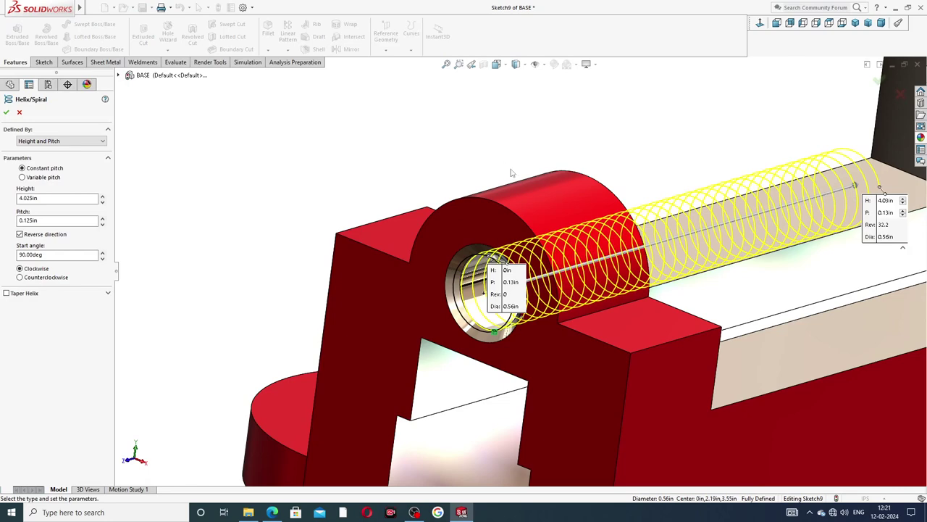
{"action": "scroll", "coordinate": [620, 162], "scroll_direction": "up", "scroll_amount": 2}
{"action": "scroll", "coordinate": [569, 262], "scroll_direction": "down", "scroll_amount": 2}
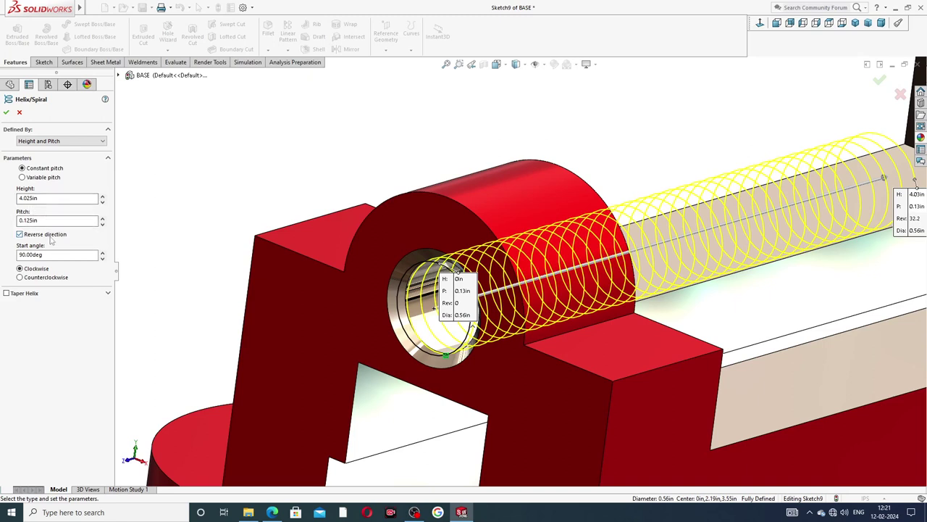
{"action": "left_click", "coordinate": [37, 255]}
{"action": "left_click", "coordinate": [6, 113]}
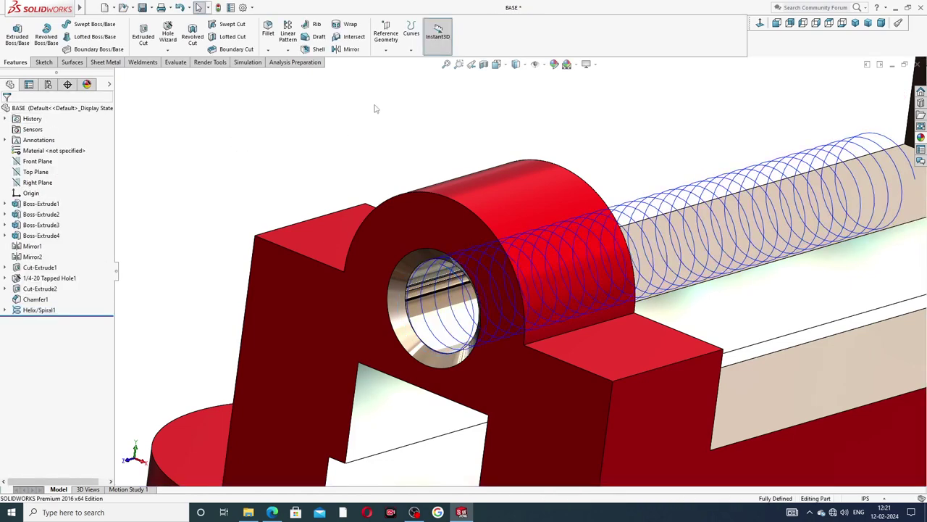
{"action": "middle_click_drag", "start_coordinate": [565, 238], "coordinate": [538, 233]}
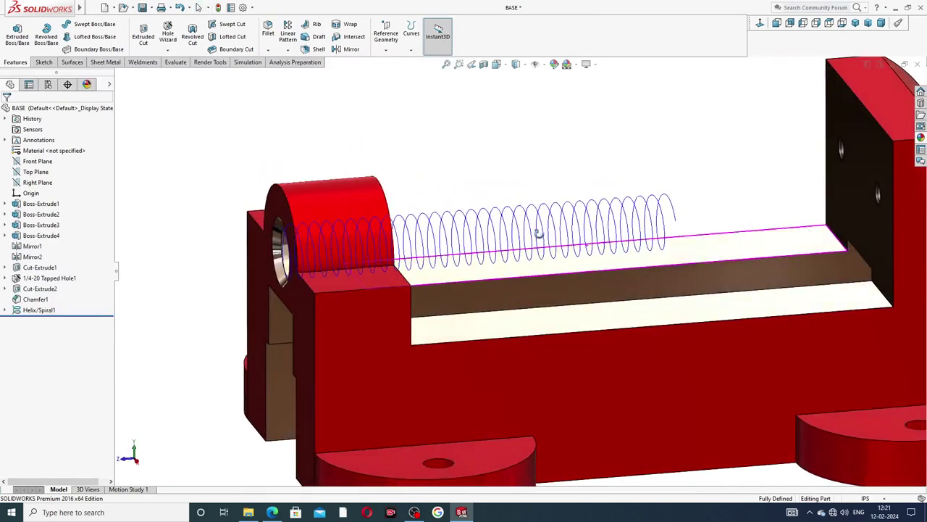
{"action": "scroll", "coordinate": [538, 233], "scroll_direction": "up", "scroll_amount": 3}
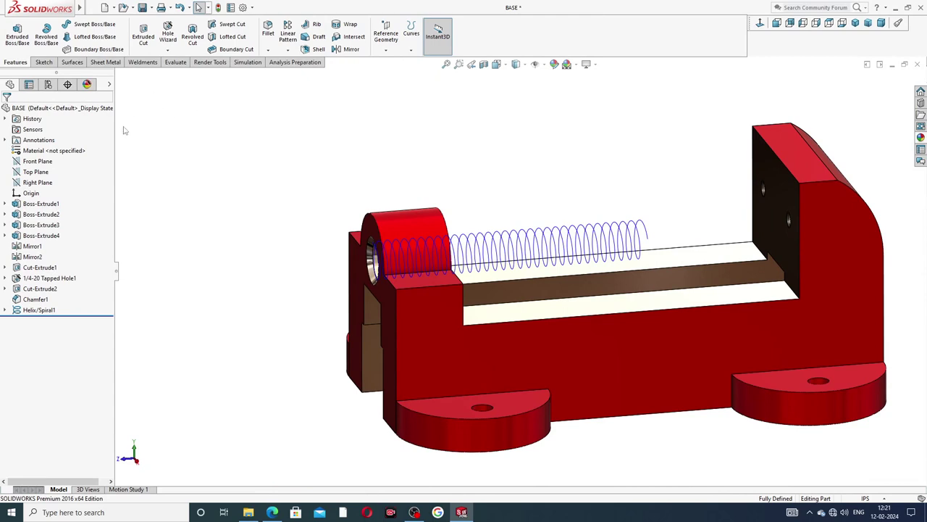
Step: Start a sketch on the Right Plane viewed head-on, deleting a stray first sloped line
{"action": "left_click", "coordinate": [38, 182]}
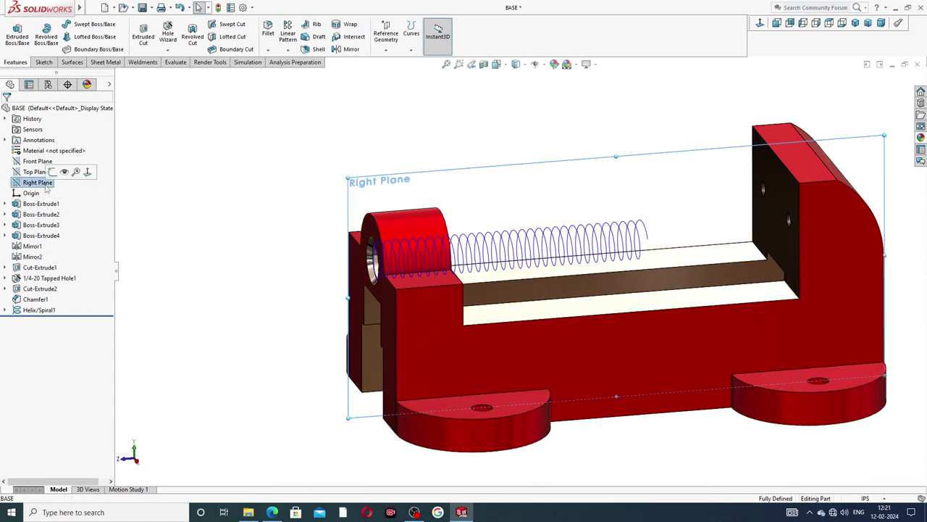
{"action": "left_click", "coordinate": [50, 174]}
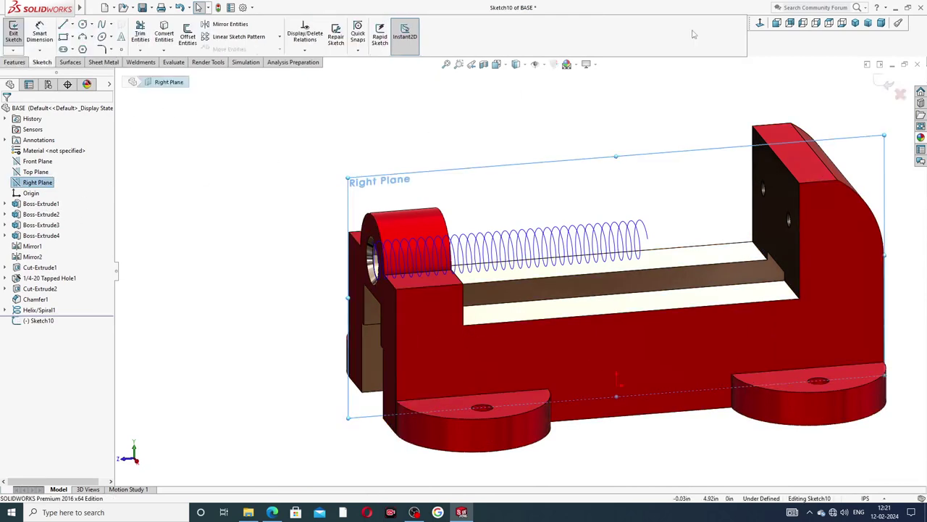
{"action": "left_click", "coordinate": [760, 24]}
{"action": "scroll", "coordinate": [340, 226], "scroll_direction": "down", "scroll_amount": 5}
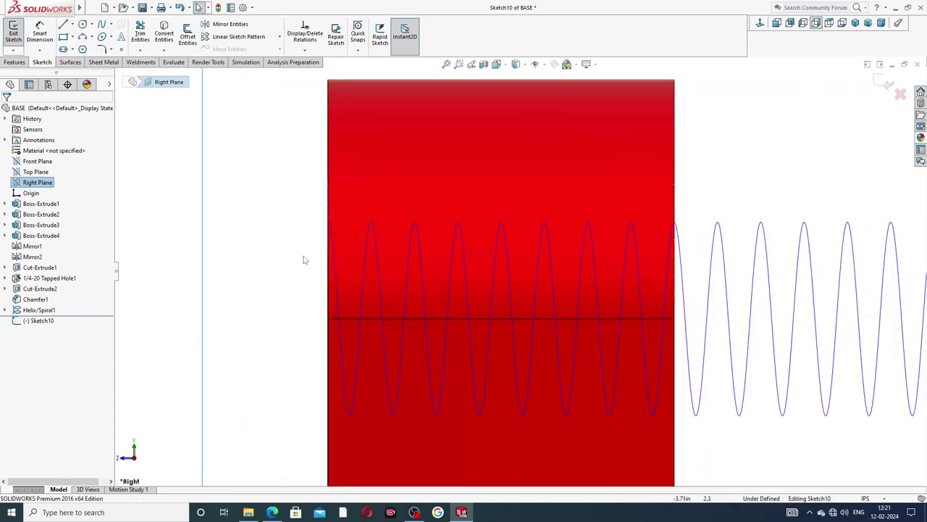
{"action": "scroll", "coordinate": [312, 260], "scroll_direction": "down", "scroll_amount": 2}
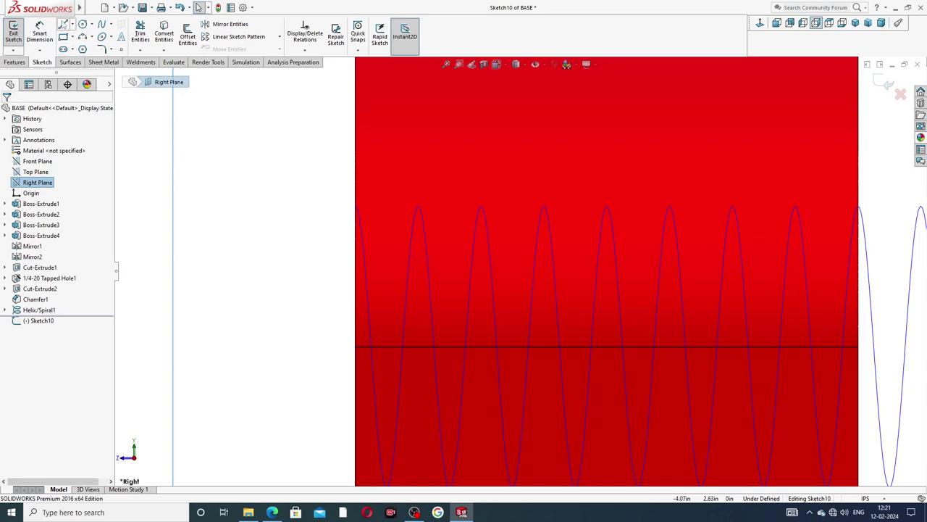
{"action": "left_click", "coordinate": [63, 25]}
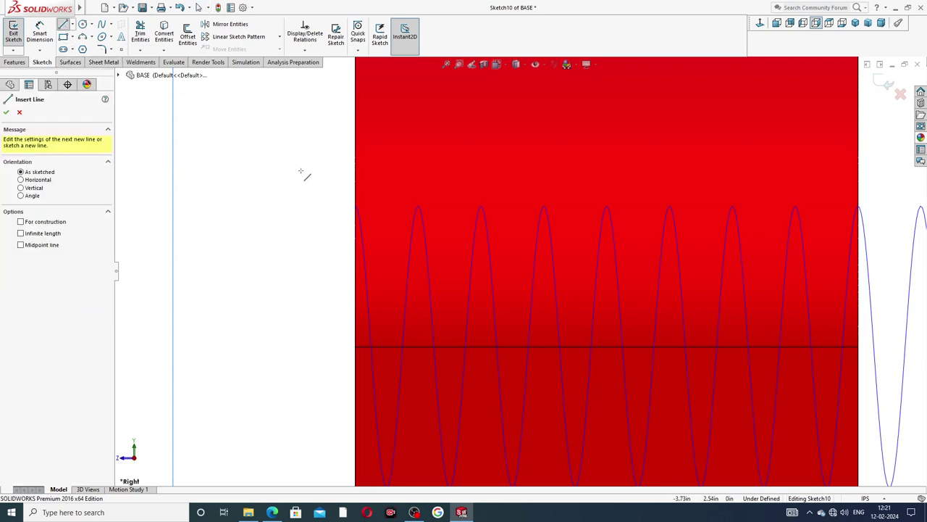
{"action": "left_click", "coordinate": [276, 200]}
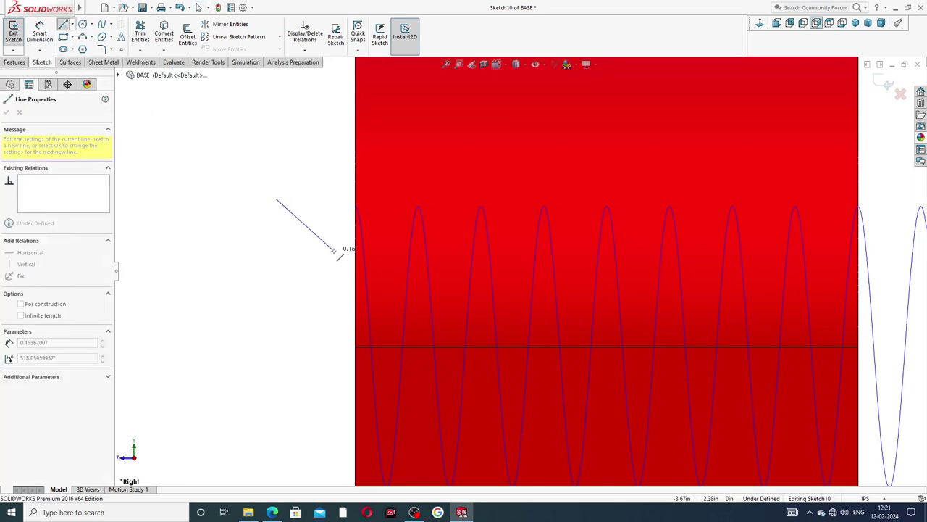
{"action": "left_click", "coordinate": [334, 250]}
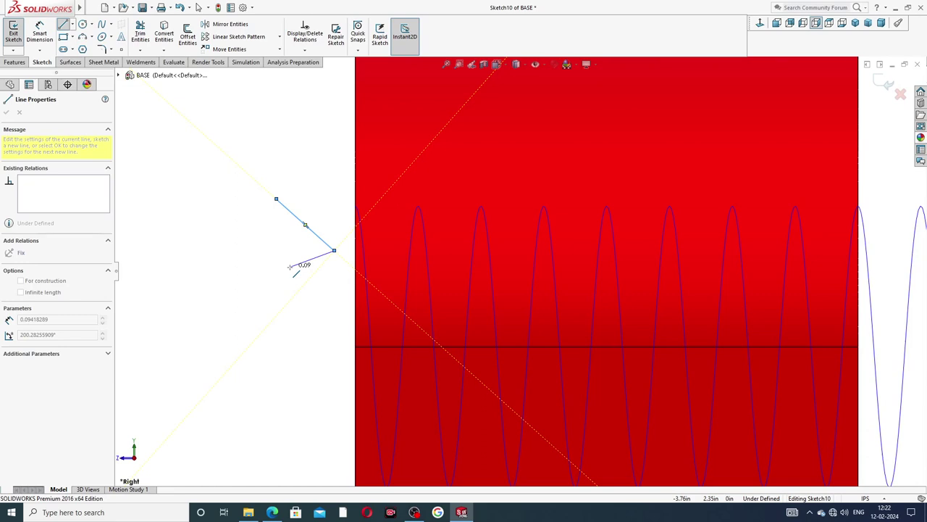
{"action": "key", "text": "Escape"}
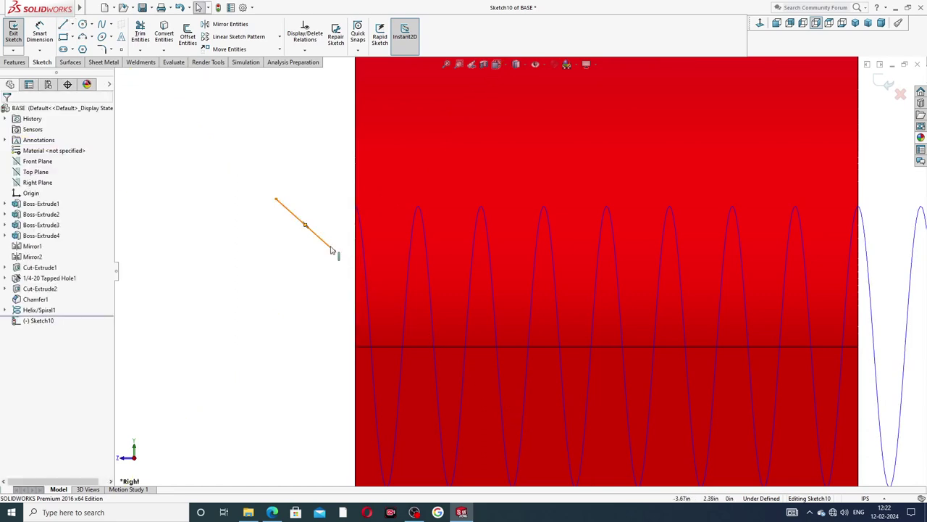
{"action": "left_click", "coordinate": [332, 250]}
{"action": "key", "text": "Delete"}
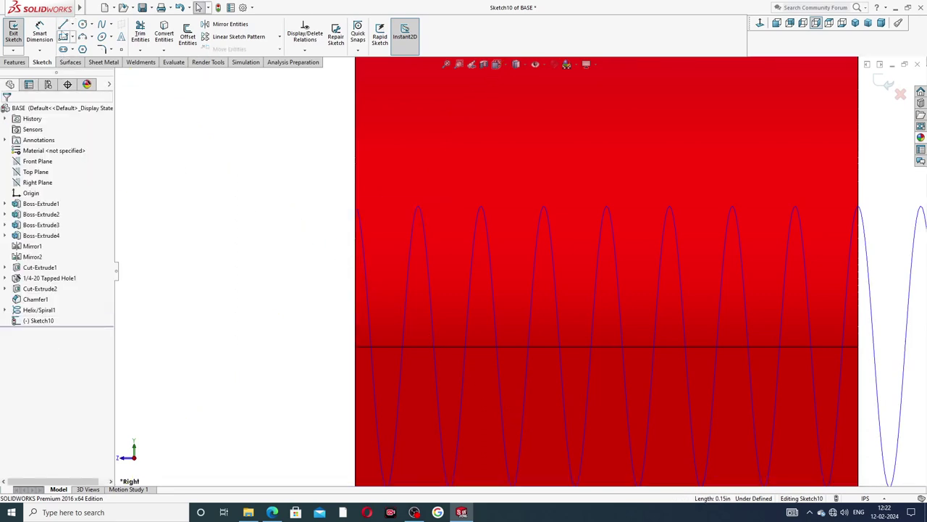
Step: Draw a closed trapezoid with a horizontal top edge and sloping sides
{"action": "left_click", "coordinate": [62, 25]}
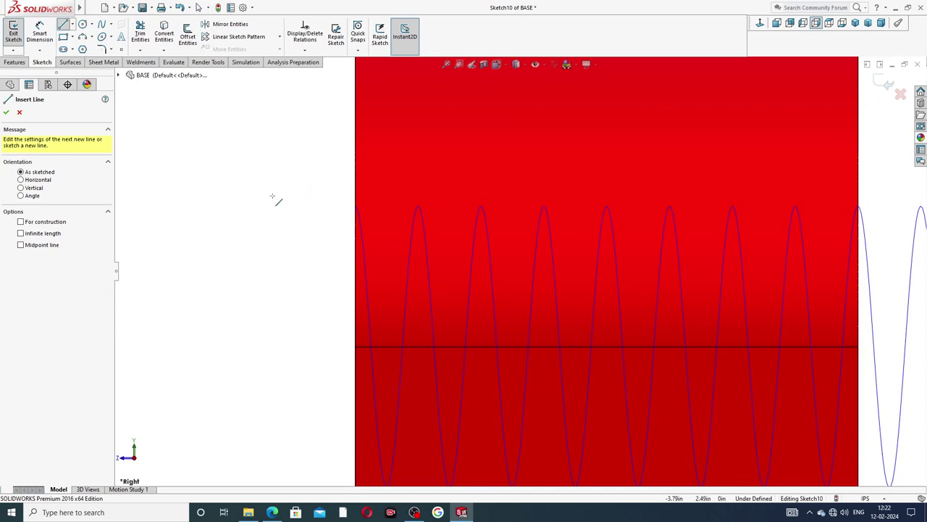
{"action": "left_click", "coordinate": [266, 197]}
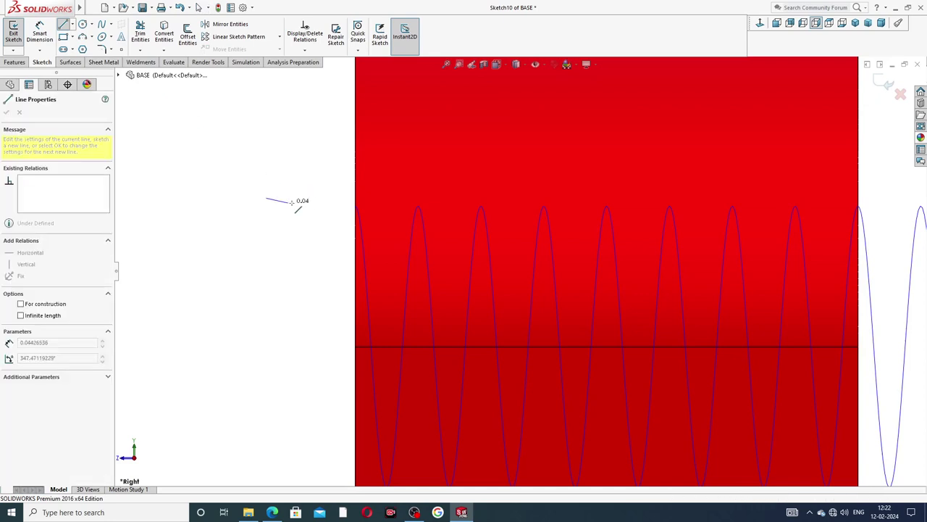
{"action": "left_click", "coordinate": [329, 197]}
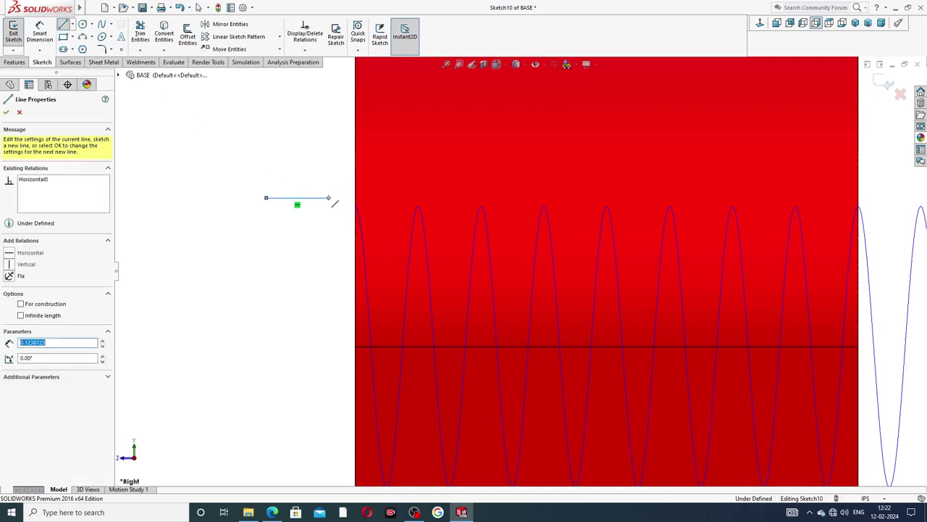
{"action": "left_click", "coordinate": [348, 263]}
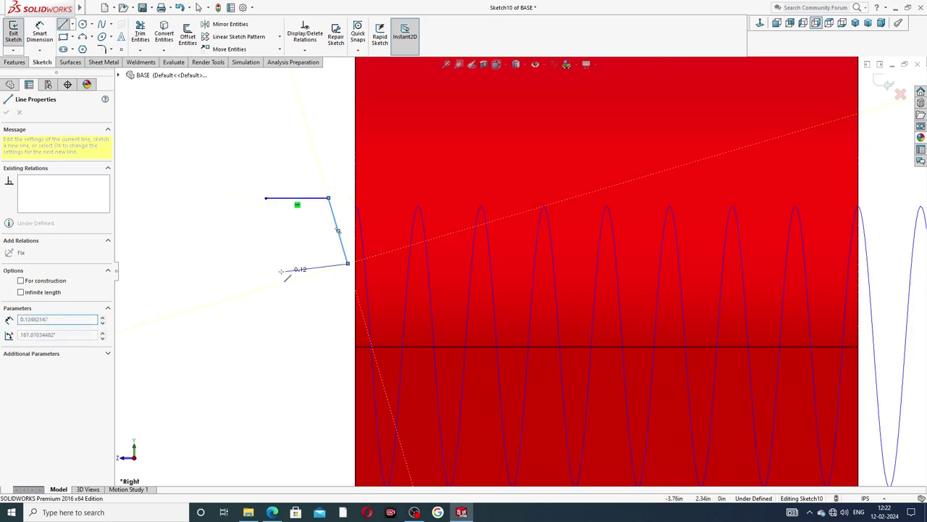
{"action": "left_click", "coordinate": [232, 263]}
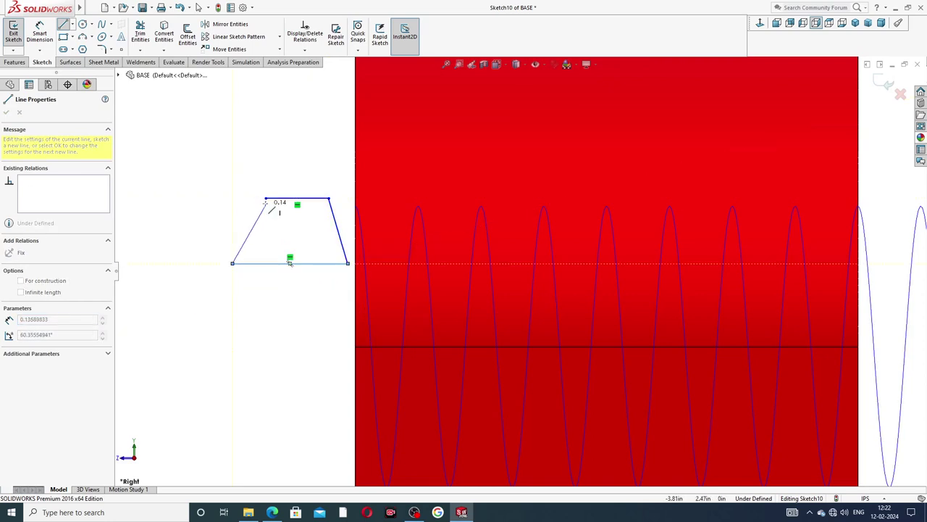
{"action": "left_click", "coordinate": [266, 197]}
{"action": "right_click", "coordinate": [311, 151]}
{"action": "left_click", "coordinate": [318, 157]}
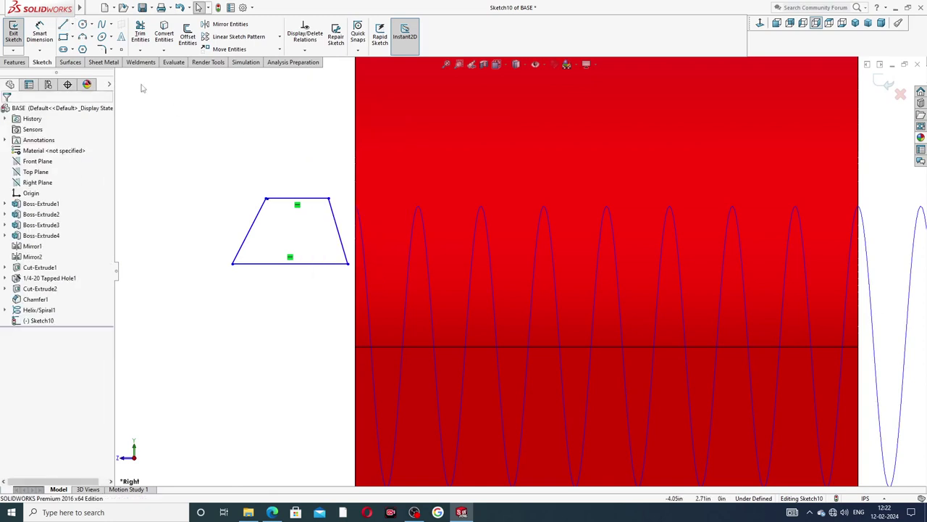
Step: Add a vertical construction centreline from the top edge's midpoint to the bottom edge's midpoint
{"action": "left_click", "coordinate": [72, 25]}
{"action": "left_click", "coordinate": [87, 48]}
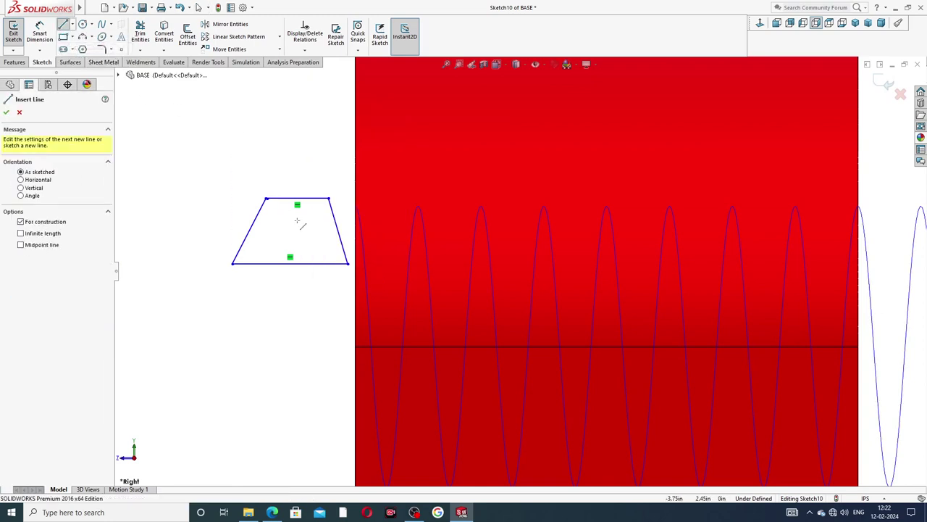
{"action": "scroll", "coordinate": [290, 217], "scroll_direction": "down", "scroll_amount": 3}
{"action": "left_click", "coordinate": [326, 180]}
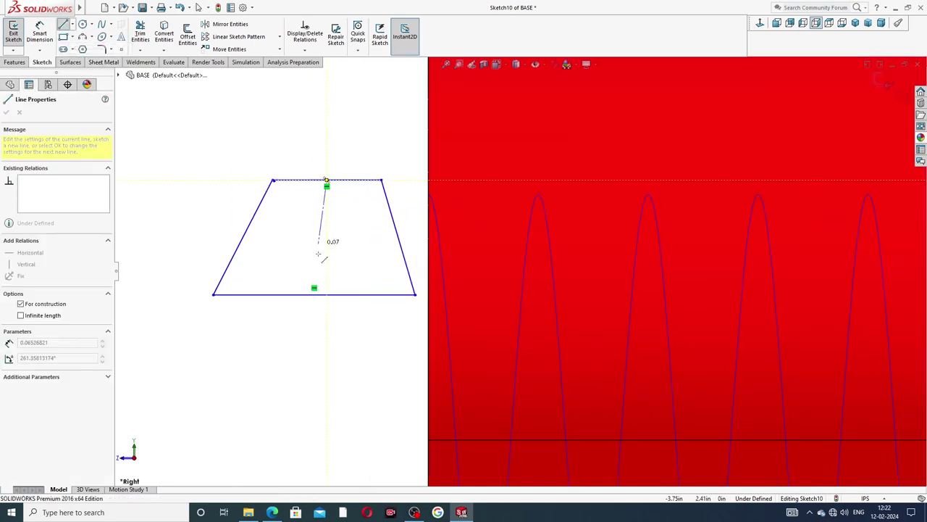
{"action": "left_click", "coordinate": [317, 294]}
{"action": "right_click", "coordinate": [353, 261]}
{"action": "left_click", "coordinate": [354, 261]}
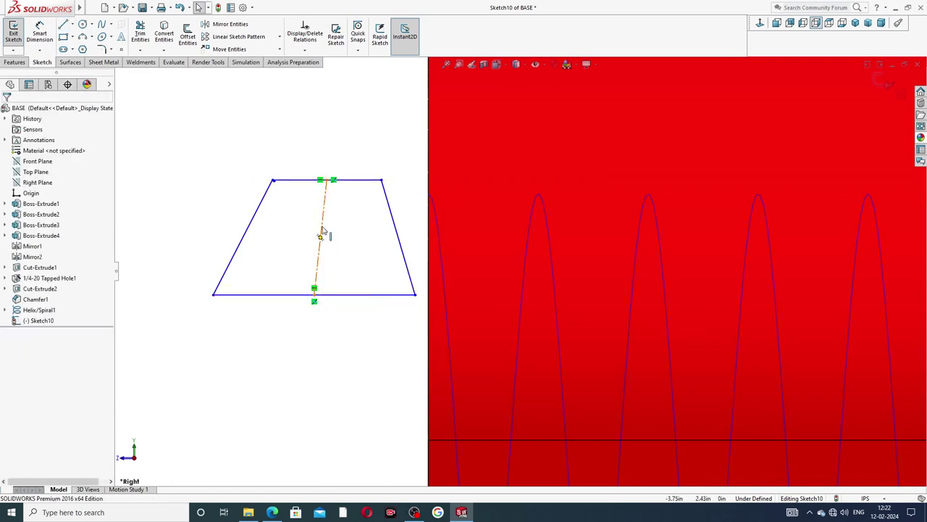
{"action": "left_click", "coordinate": [321, 234]}
{"action": "left_click", "coordinate": [364, 187]}
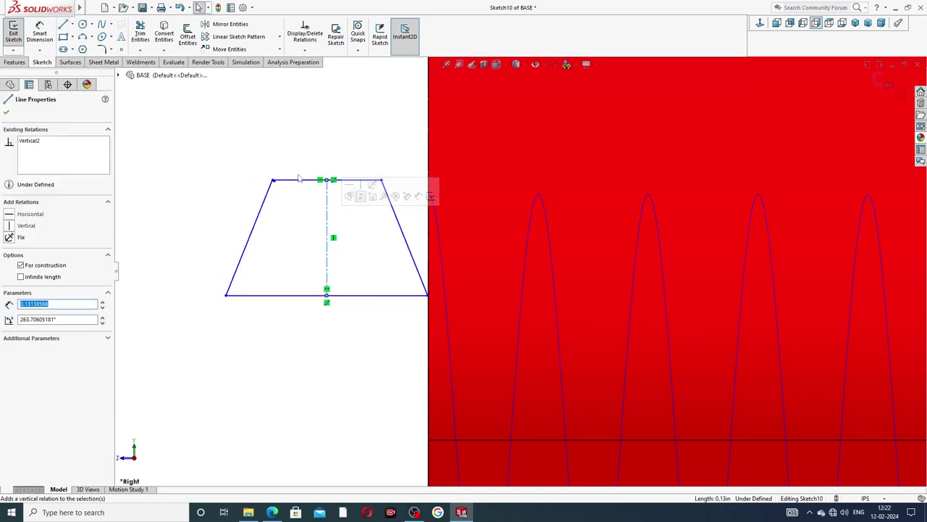
Step: Remove the stray short line at the trapezoid's corner
{"action": "scroll", "coordinate": [304, 208], "scroll_direction": "down", "scroll_amount": 5}
{"action": "scroll", "coordinate": [399, 250], "scroll_direction": "down", "scroll_amount": 3}
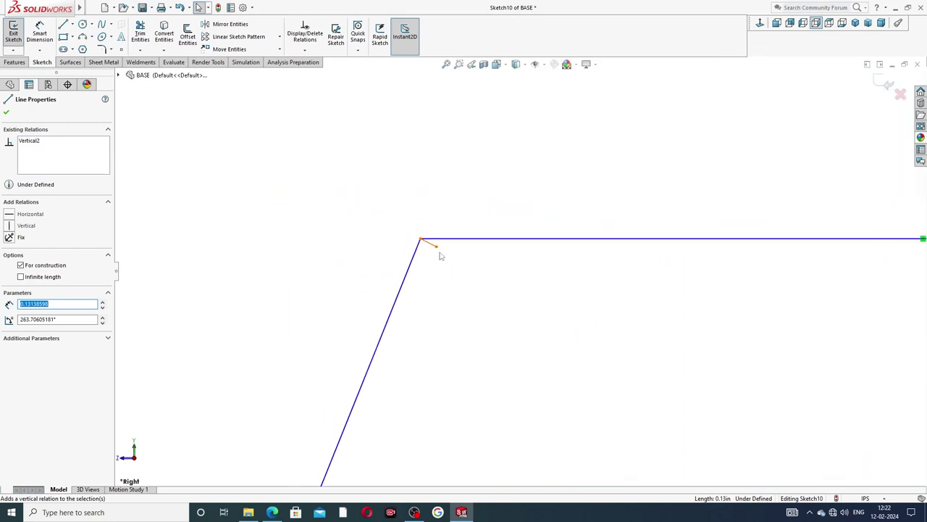
{"action": "key", "text": "Escape"}
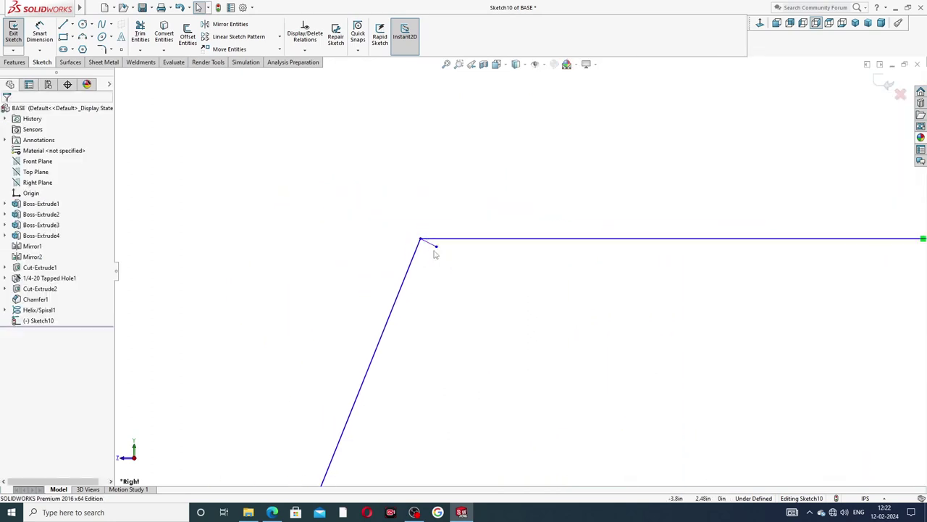
{"action": "left_click", "coordinate": [434, 248]}
{"action": "key", "text": "Escape"}
{"action": "left_click", "coordinate": [430, 245]}
{"action": "key", "text": "Escape"}
{"action": "scroll", "coordinate": [480, 268], "scroll_direction": "up", "scroll_amount": 3}
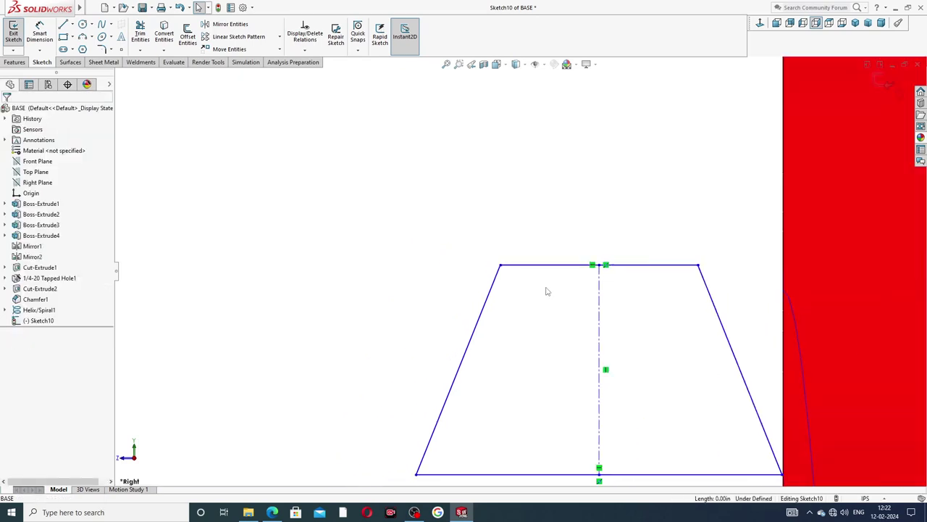
{"action": "scroll", "coordinate": [547, 290], "scroll_direction": "up", "scroll_amount": 4}
{"action": "scroll", "coordinate": [623, 363], "scroll_direction": "down", "scroll_amount": 2}
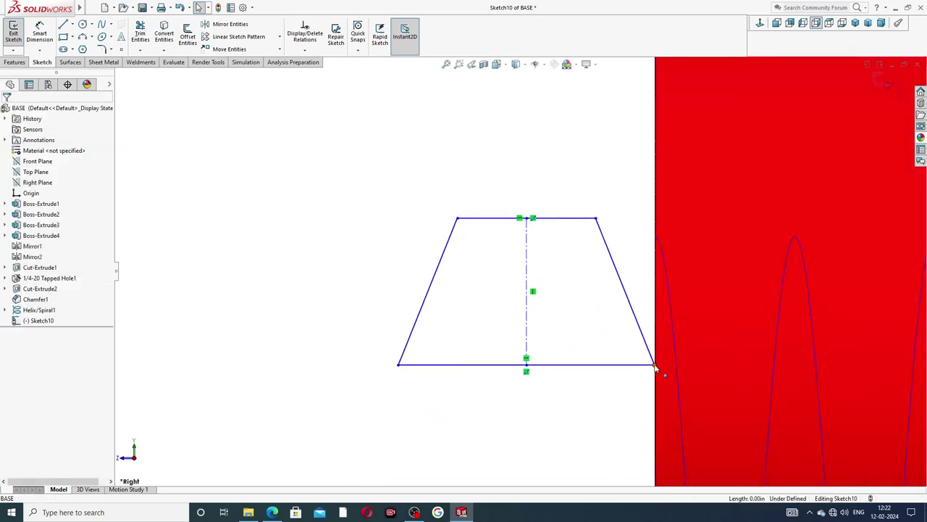
Step: Narrow the trapezoid and dimension its height at 0.06
{"action": "left_click_drag", "start_coordinate": [654, 367], "coordinate": [642, 363]}
{"action": "key", "text": "Escape"}
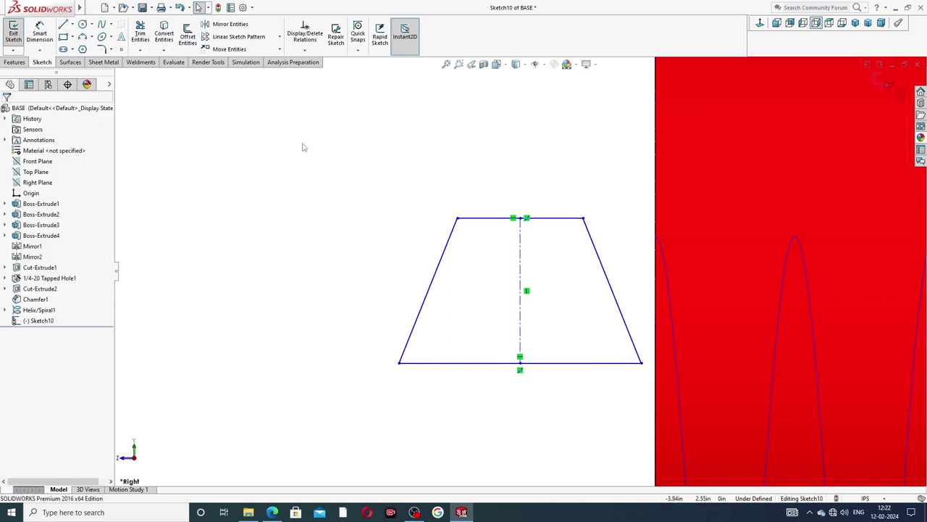
{"action": "left_click", "coordinate": [34, 34]}
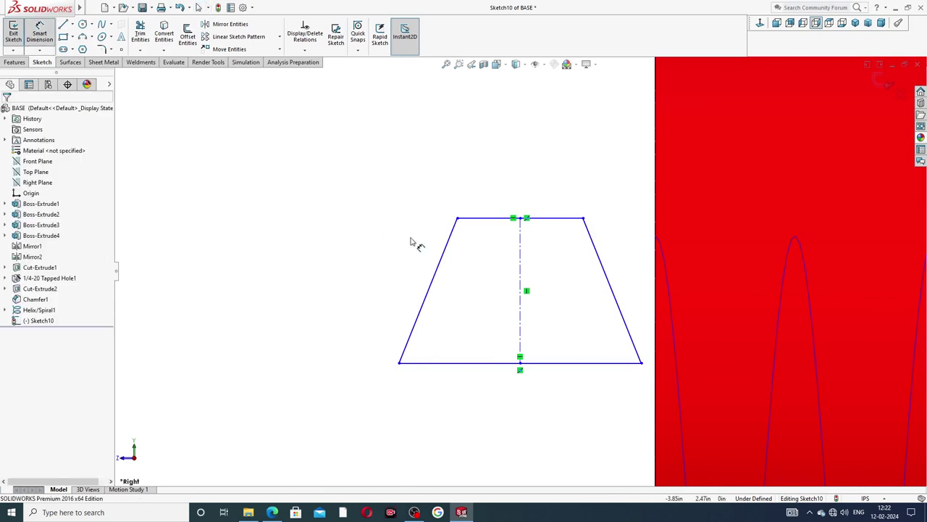
{"action": "left_click", "coordinate": [480, 219]}
{"action": "left_click", "coordinate": [476, 363]}
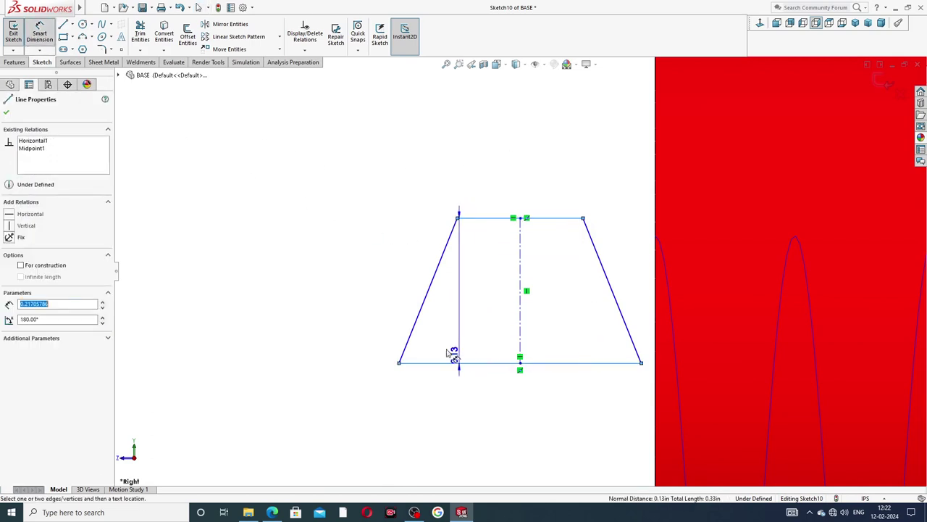
{"action": "left_click", "coordinate": [368, 306]}
{"action": "type", "text": "0"}
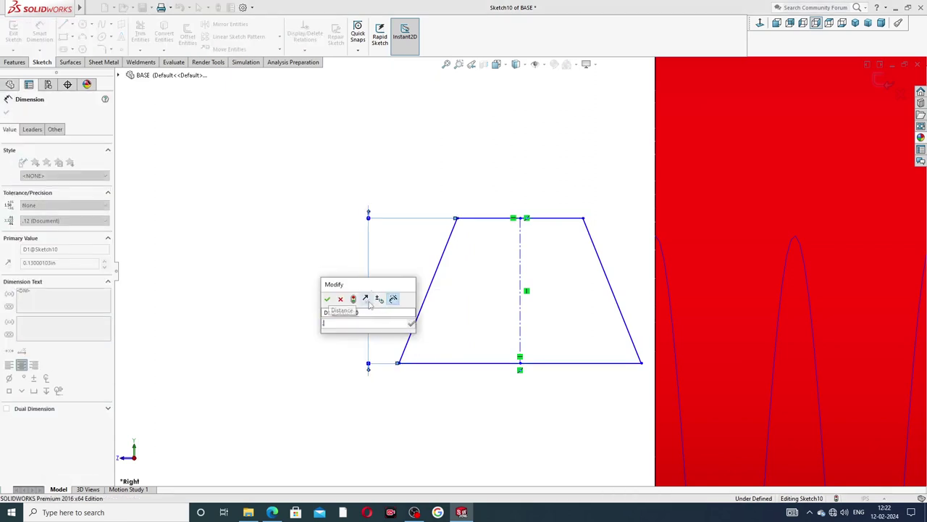
{"action": "type", "text": ".06"}
{"action": "key", "text": "Return"}
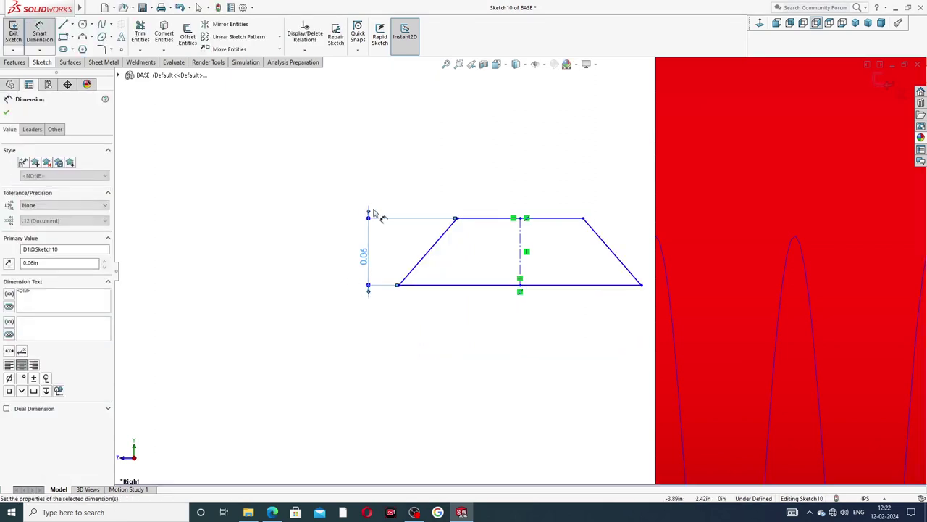
Step: Dimension the trapezoid's bottom edge width at 0.08
{"action": "left_click", "coordinate": [472, 284]}
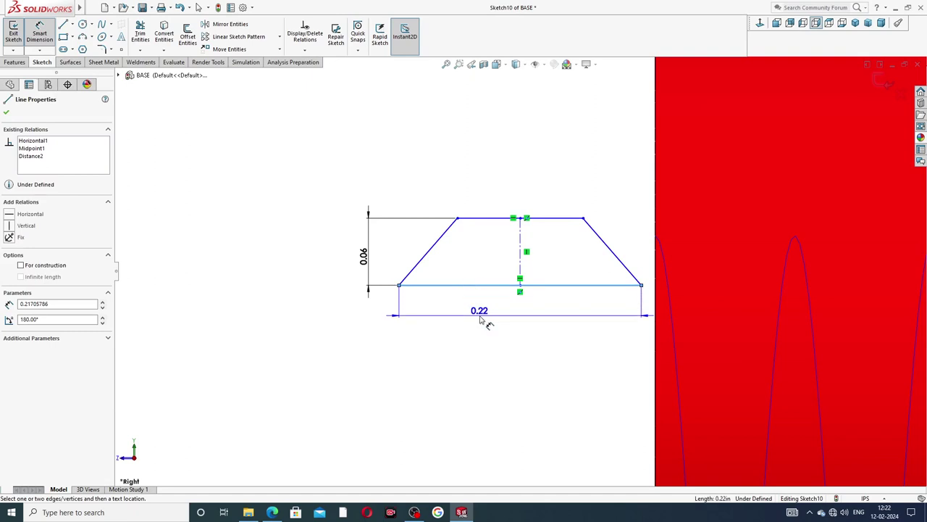
{"action": "left_click", "coordinate": [482, 315]}
{"action": "type", "text": "0.08"}
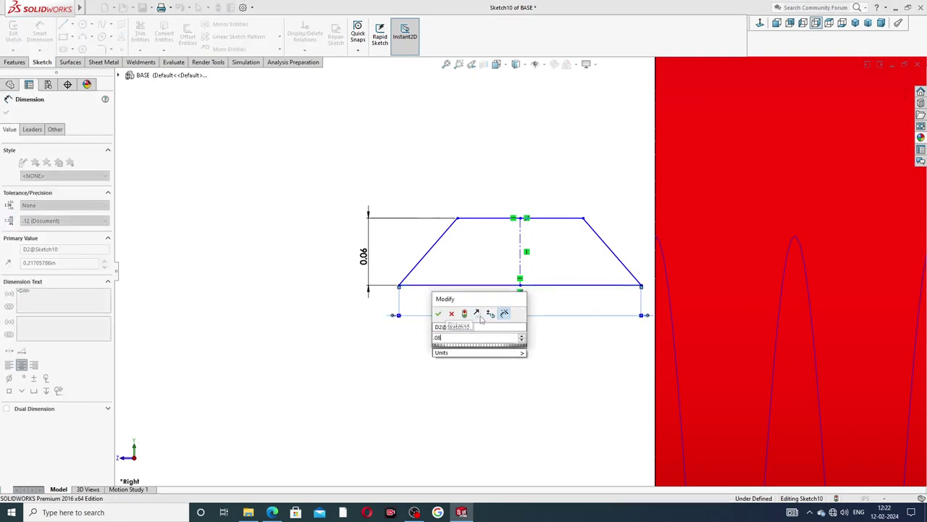
{"action": "key", "text": "Return"}
{"action": "key", "text": "Escape"}
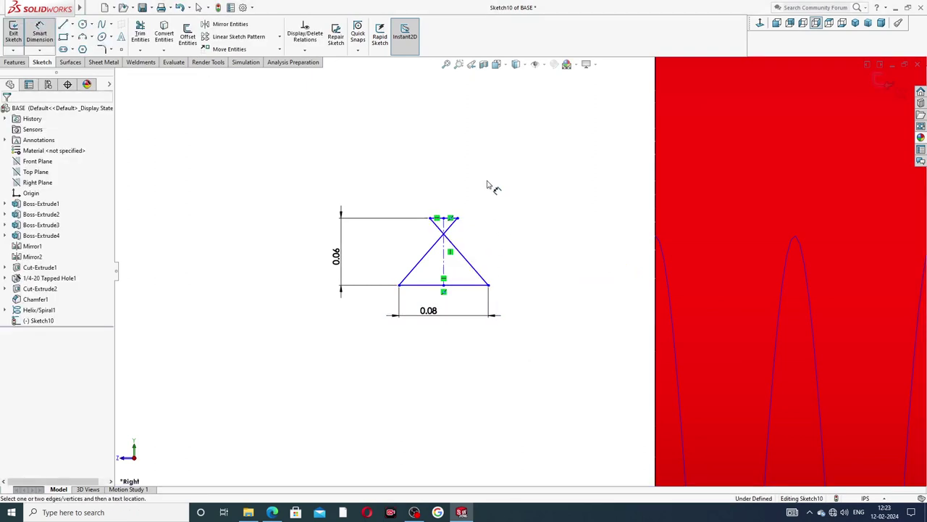
{"action": "right_click", "coordinate": [490, 188]}
{"action": "left_click", "coordinate": [516, 144]}
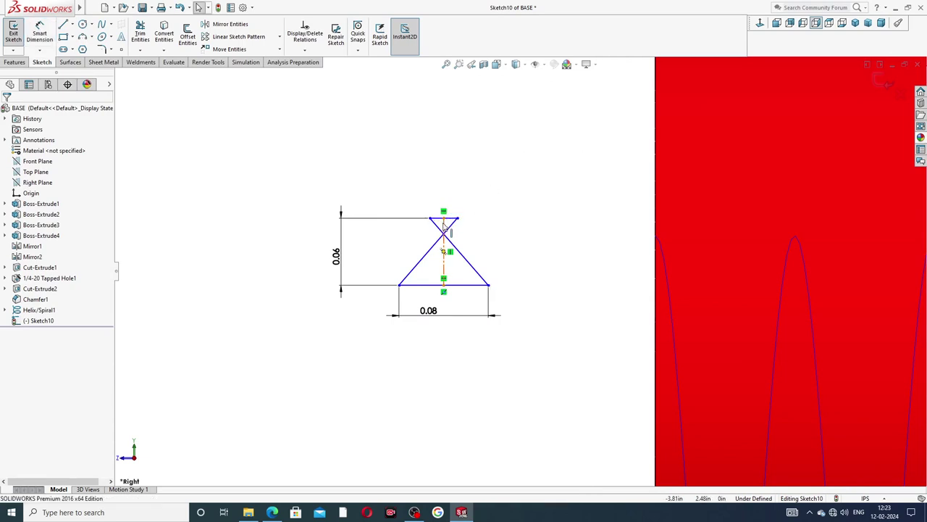
Step: Untangle the crossed top point and move the 0.06 dimension closer to the trapezoid
{"action": "mouse_move", "coordinate": [434, 218]}
{"action": "left_mouse_down"}
{"action": "mouse_move", "coordinate": [476, 215]}
{"action": "mouse_move", "coordinate": [427, 209]}
{"action": "mouse_move", "coordinate": [445, 218]}
{"action": "mouse_move", "coordinate": [460, 209]}
{"action": "left_mouse_up"}
{"action": "left_click", "coordinate": [418, 187]}
{"action": "left_click", "coordinate": [482, 233]}
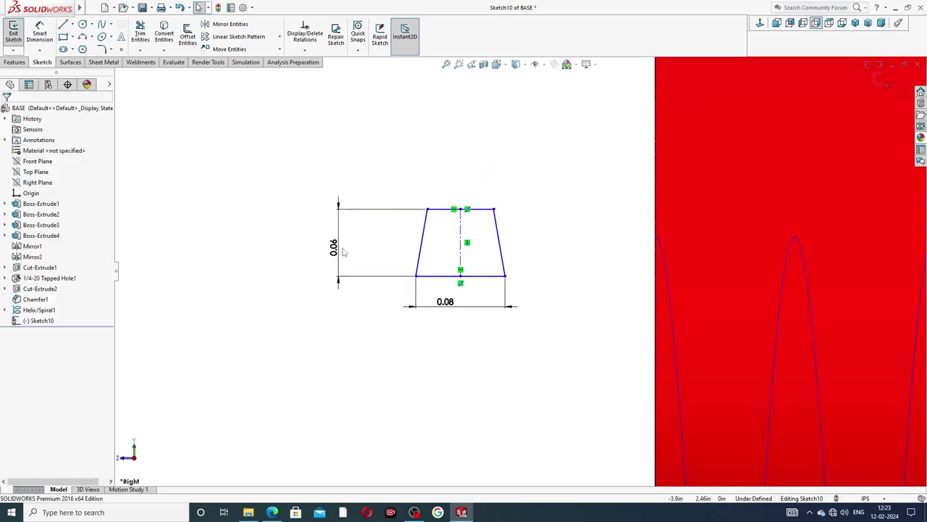
{"action": "left_click_drag", "start_coordinate": [344, 252], "coordinate": [396, 251]}
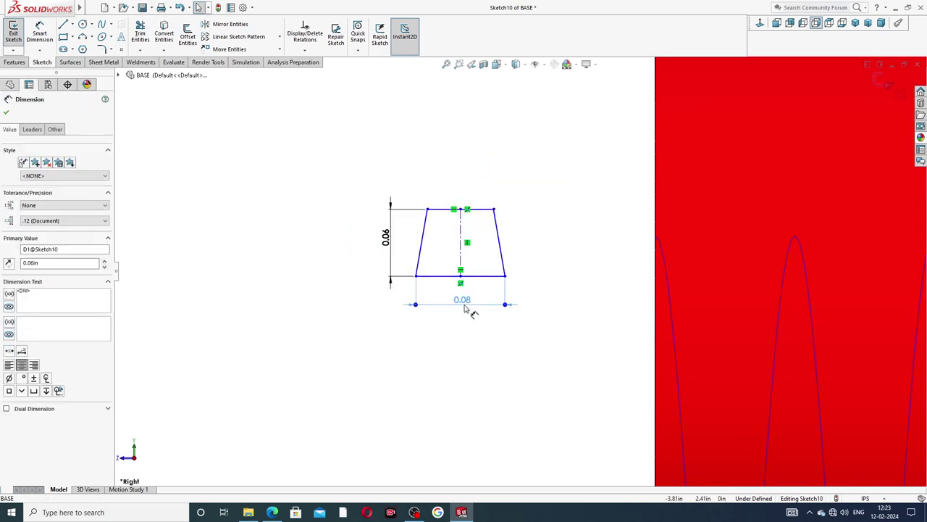
{"action": "left_click", "coordinate": [525, 231]}
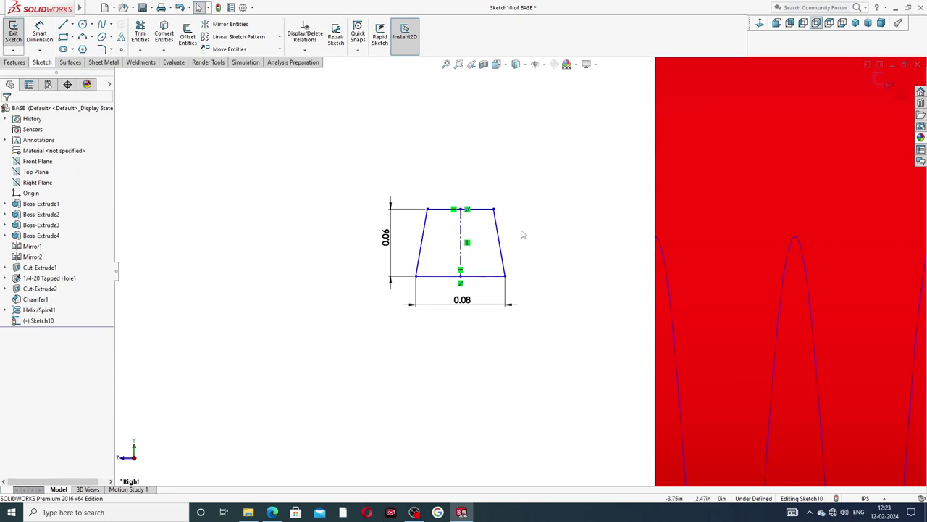
{"action": "scroll", "coordinate": [503, 229], "scroll_direction": "down", "scroll_amount": 2}
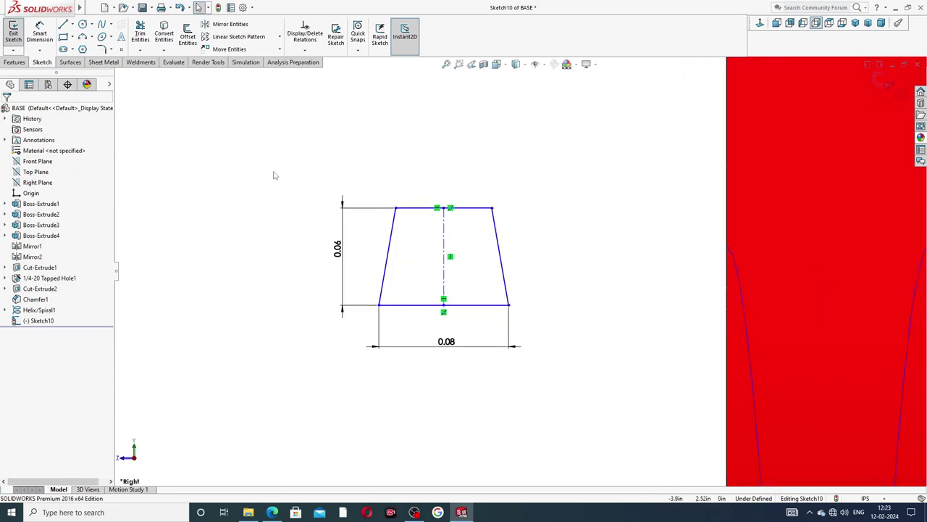
Step: Set a 29° angle between the two slanted sides, then bring up the drawing PDF
{"action": "left_click", "coordinate": [44, 41]}
{"action": "left_click", "coordinate": [386, 257]}
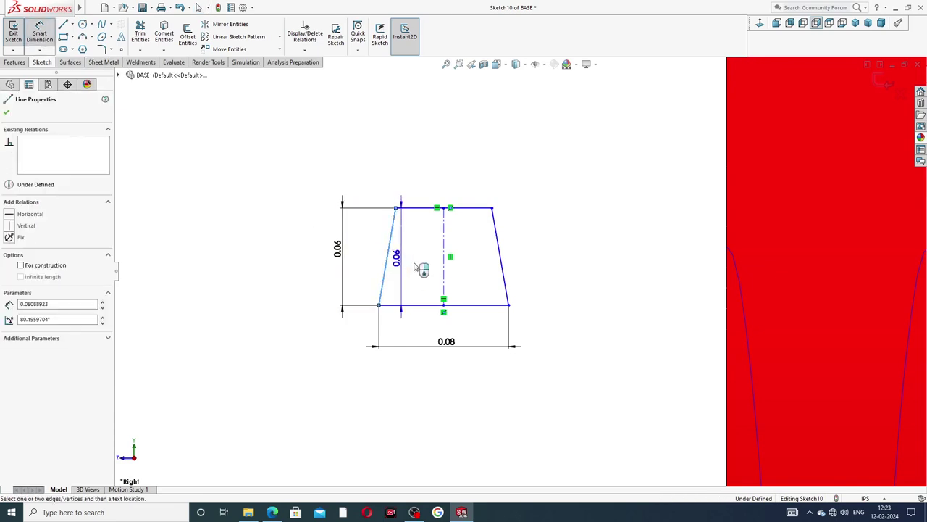
{"action": "left_click", "coordinate": [508, 265]}
{"action": "left_click", "coordinate": [454, 331]}
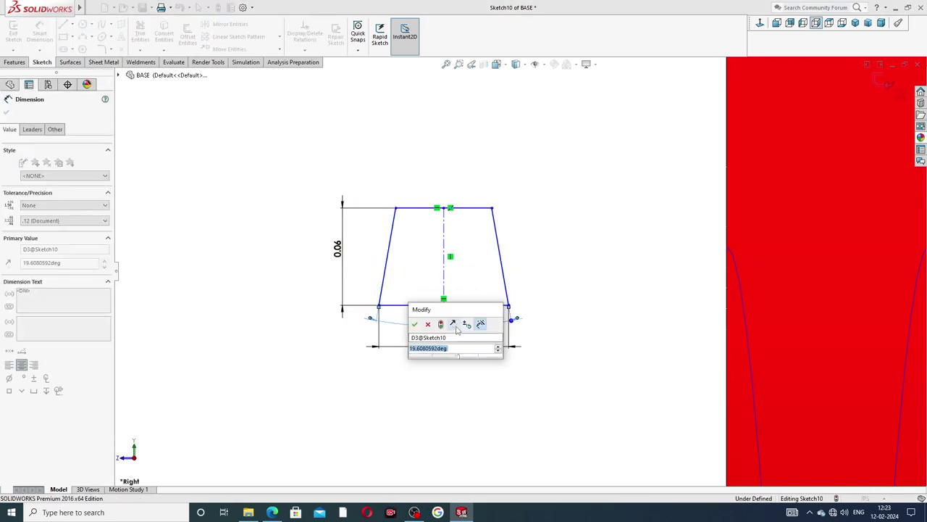
{"action": "type", "text": "29"}
{"action": "key", "text": "Return"}
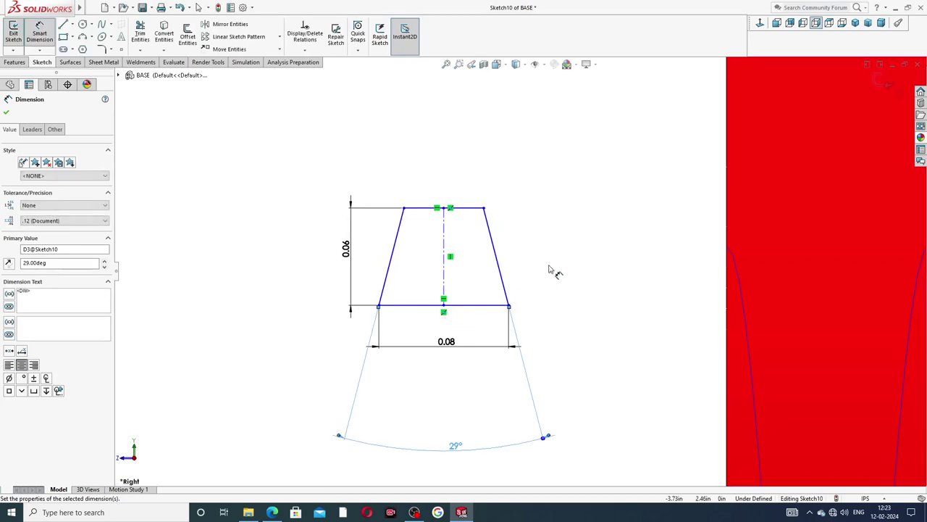
{"action": "left_click_drag", "start_coordinate": [455, 445], "coordinate": [448, 323]}
{"action": "left_click", "coordinate": [579, 250]}
{"action": "left_click", "coordinate": [272, 512]}
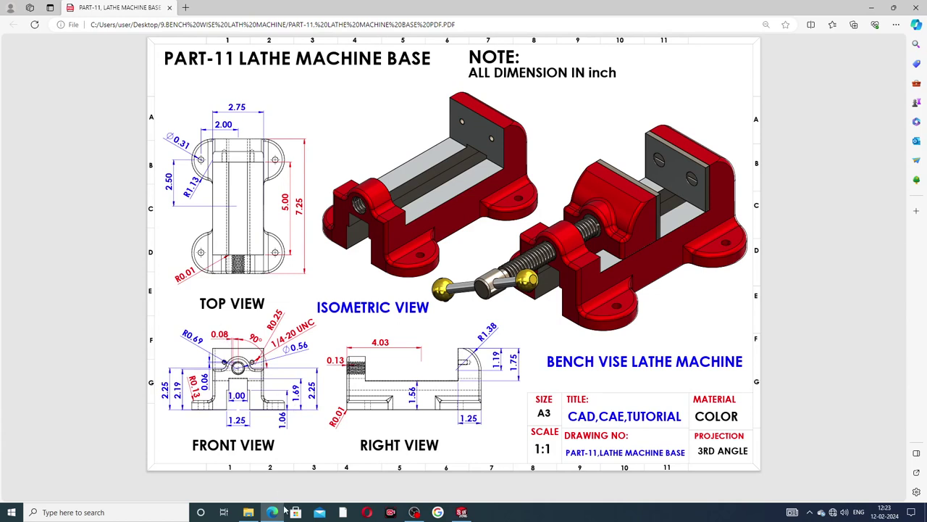
Step: Review the PART-11 drawing PDF, then return to the SOLIDWORKS trapezoid sketch
{"action": "left_click", "coordinate": [462, 512]}
Step: Add a Pierce relation between Sketch10's bottom-right vertex and the helix, then exit the sketch
{"action": "right_click", "coordinate": [531, 250]}
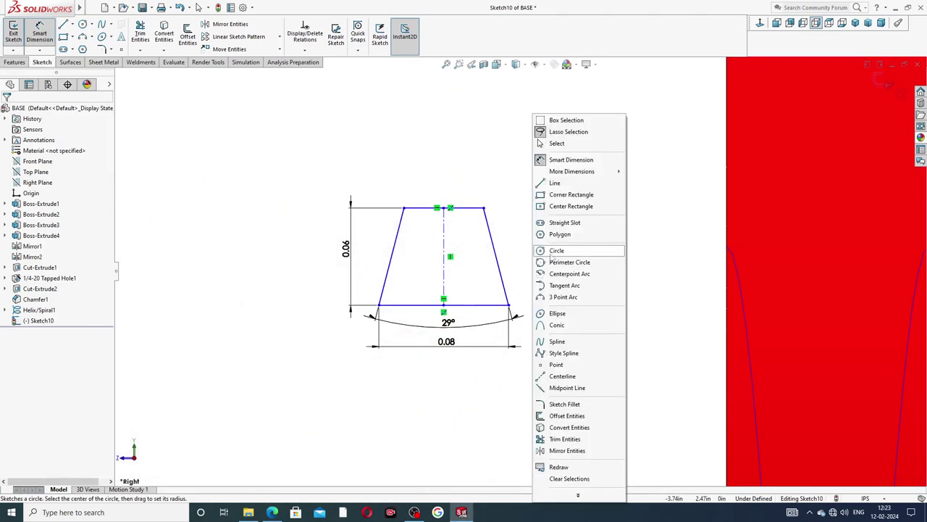
{"action": "left_click", "coordinate": [557, 143]}
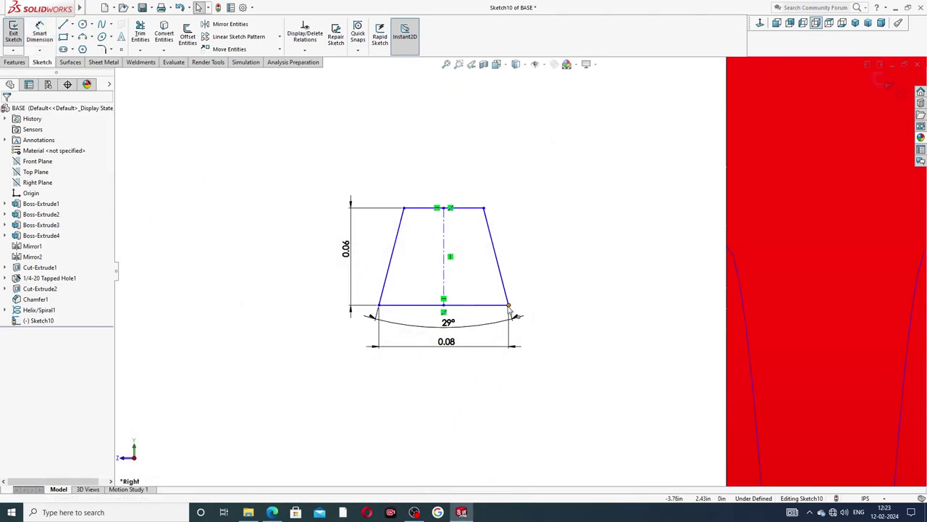
{"action": "left_click", "coordinate": [509, 306]}
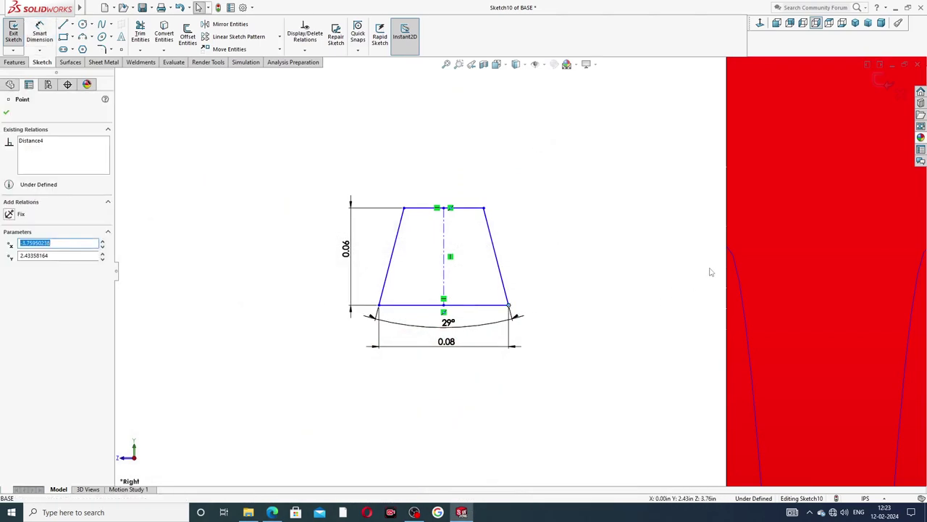
{"action": "left_click", "coordinate": [732, 255], "text": "ctrl"}
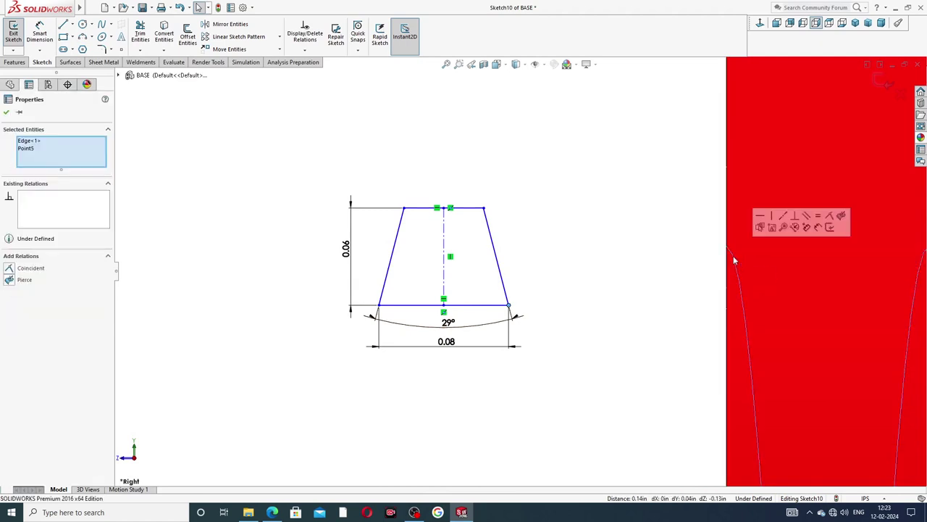
{"action": "left_click", "coordinate": [679, 232]}
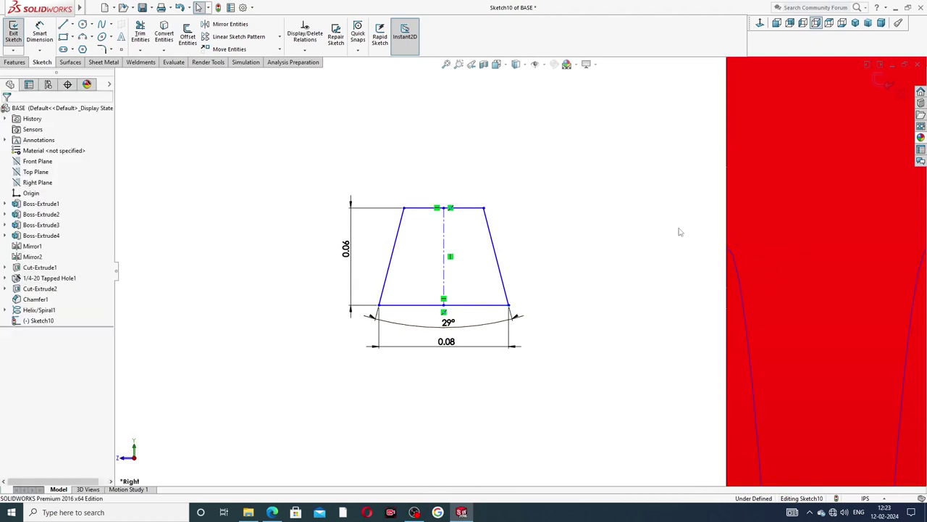
{"action": "left_click", "coordinate": [510, 307]}
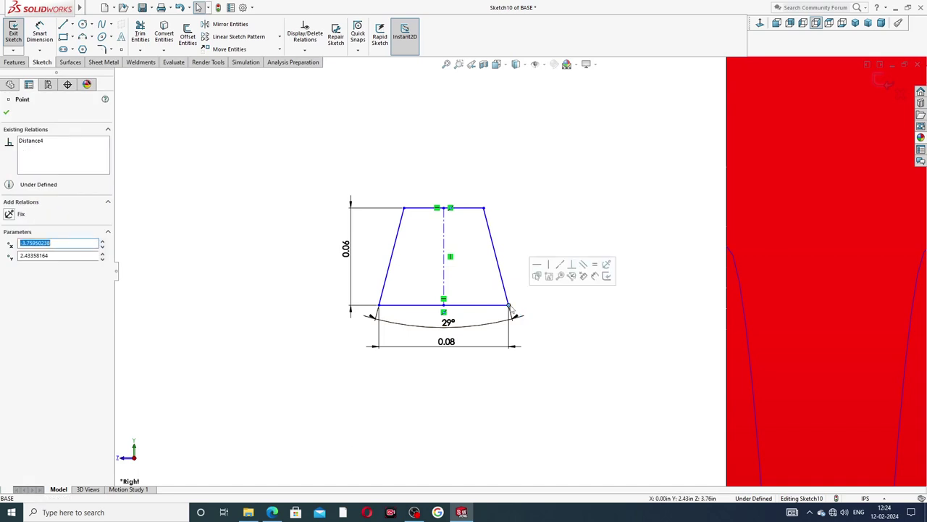
{"action": "left_click", "coordinate": [733, 257], "text": "ctrl"}
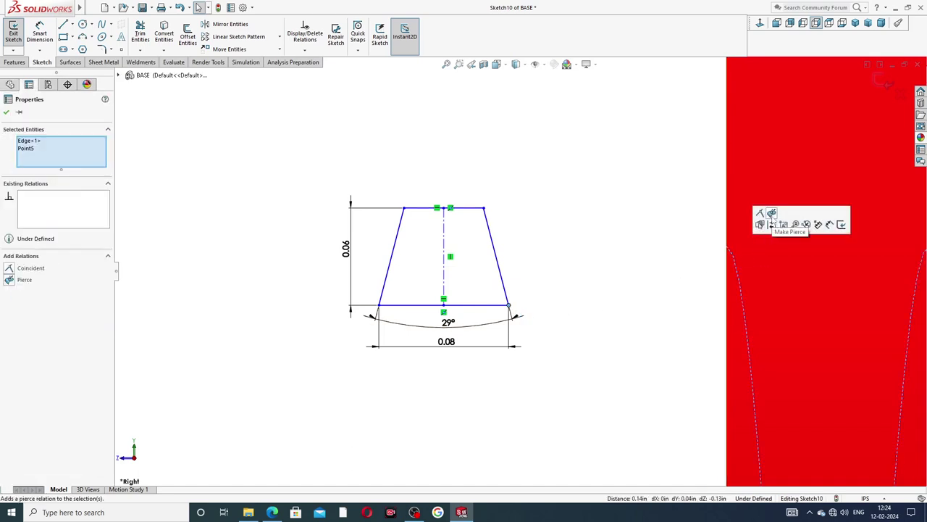
{"action": "left_click", "coordinate": [772, 213]}
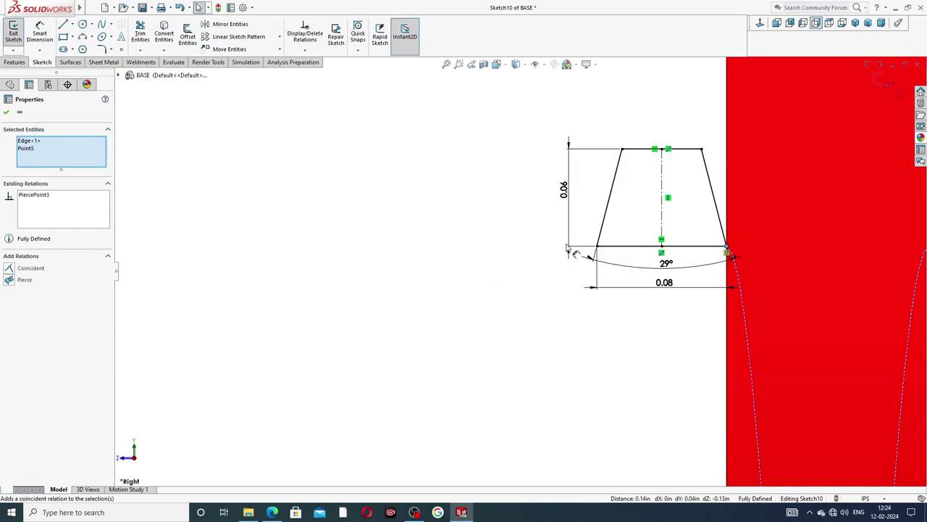
{"action": "scroll", "coordinate": [706, 200], "scroll_direction": "up", "scroll_amount": 5}
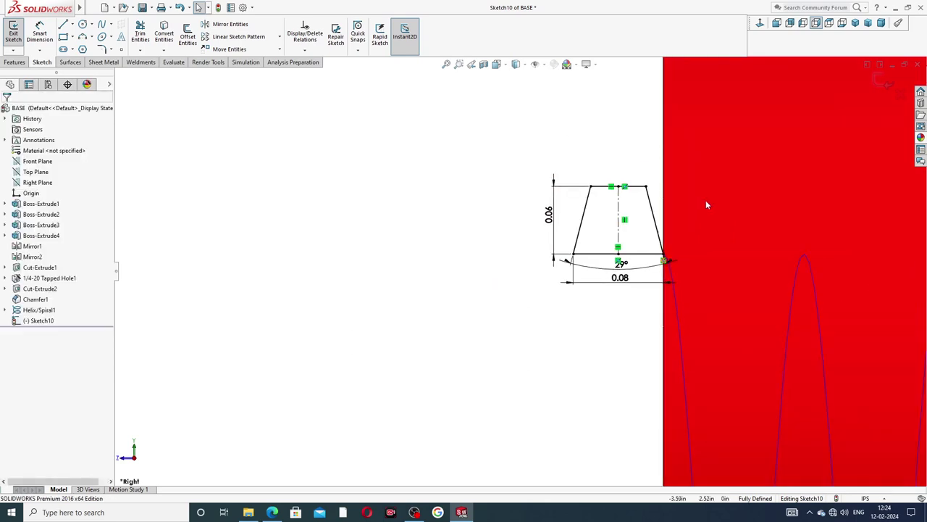
{"action": "scroll", "coordinate": [659, 218], "scroll_direction": "down", "scroll_amount": 2}
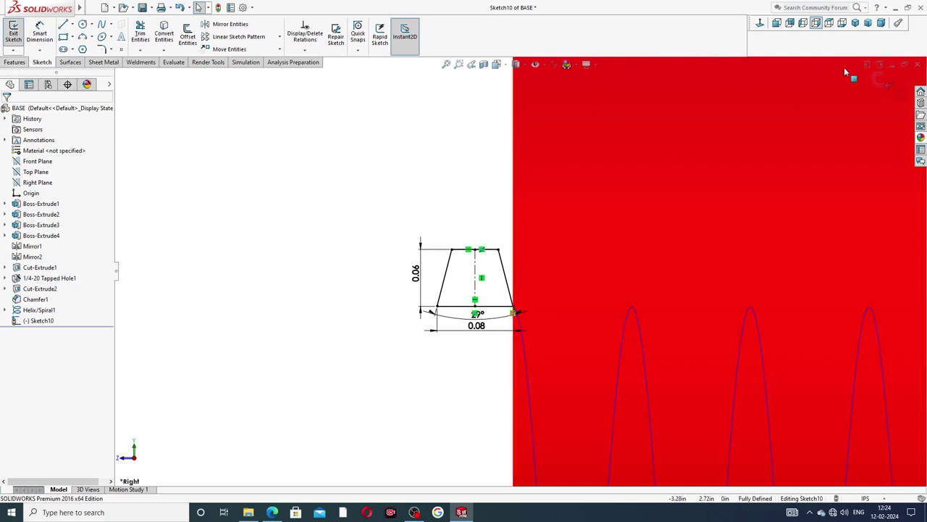
{"action": "left_click", "coordinate": [877, 80]}
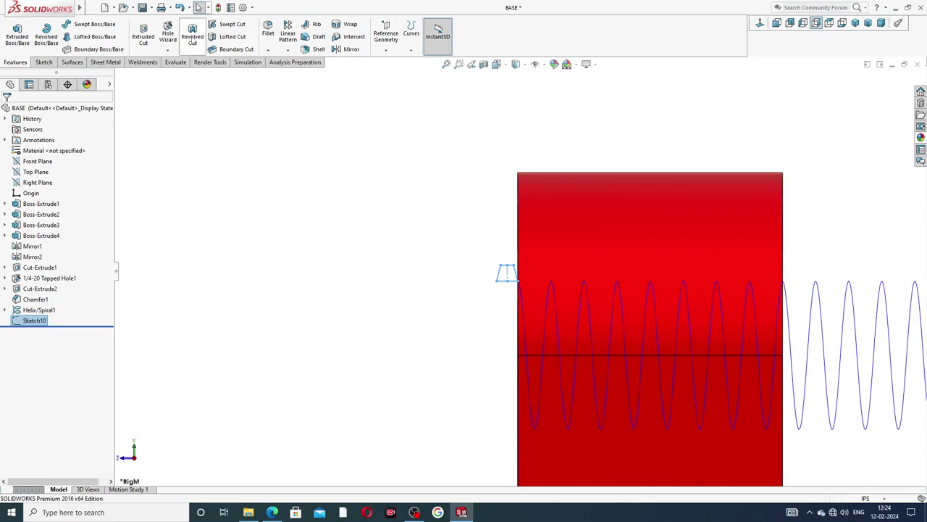
Step: Swept-cut the Sketch10 trapezoid profile along Helix/Spiral1 to cut the thread
{"action": "left_click", "coordinate": [230, 24]}
{"action": "scroll", "coordinate": [622, 310], "scroll_direction": "up", "scroll_amount": 2}
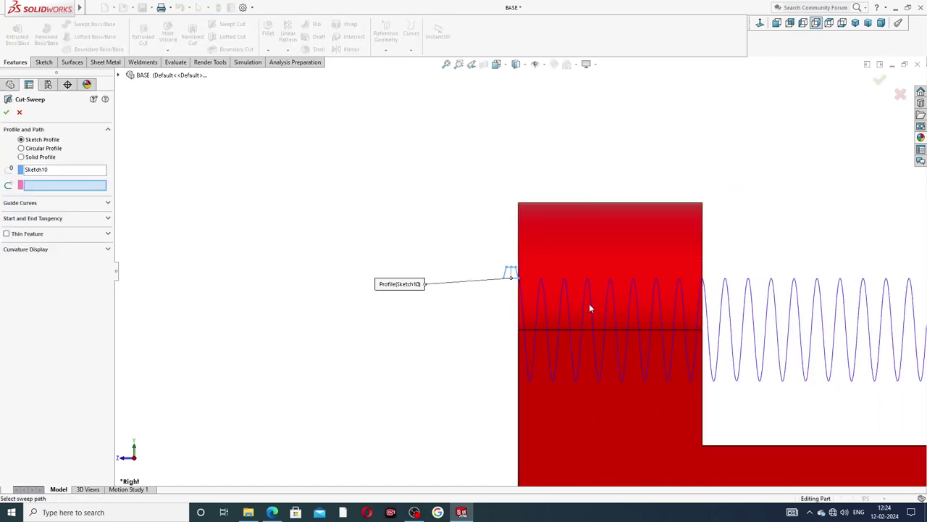
{"action": "scroll", "coordinate": [589, 305], "scroll_direction": "down", "scroll_amount": 4}
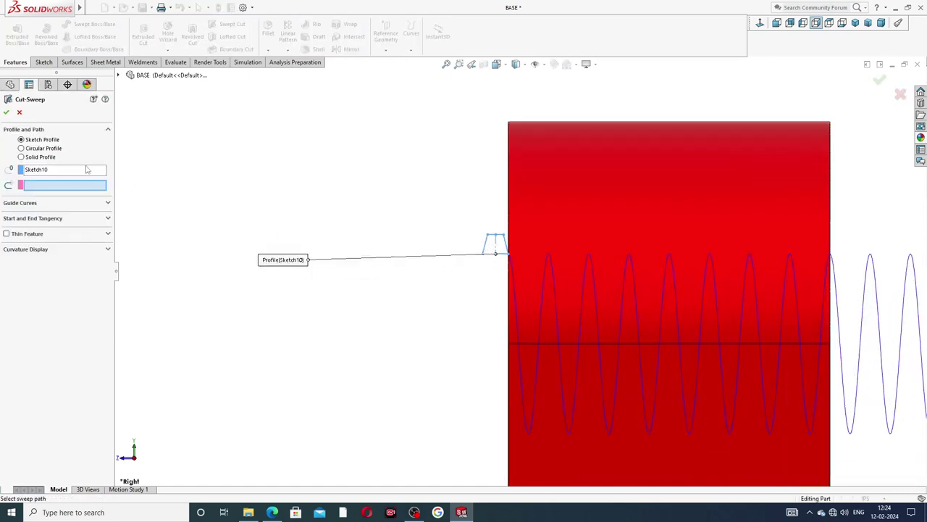
{"action": "scroll", "coordinate": [528, 298], "scroll_direction": "down", "scroll_amount": 3}
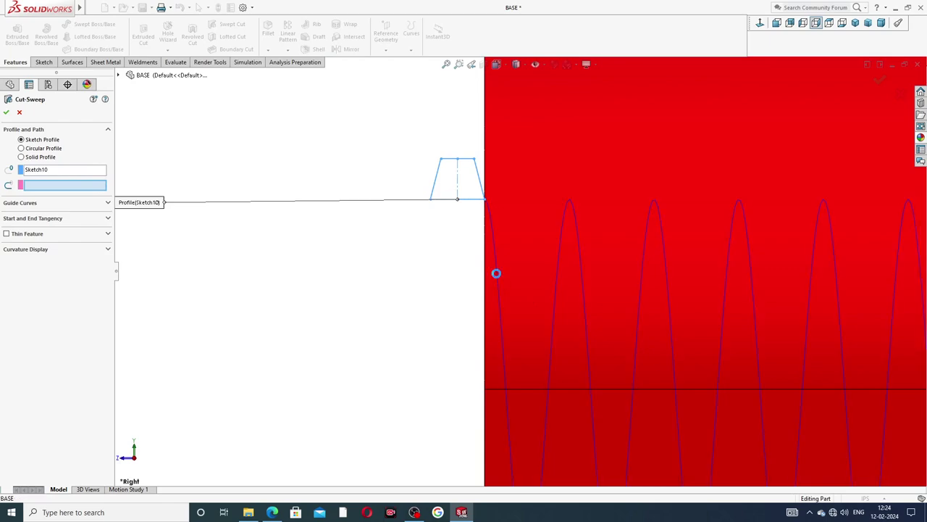
{"action": "left_click", "coordinate": [496, 274]}
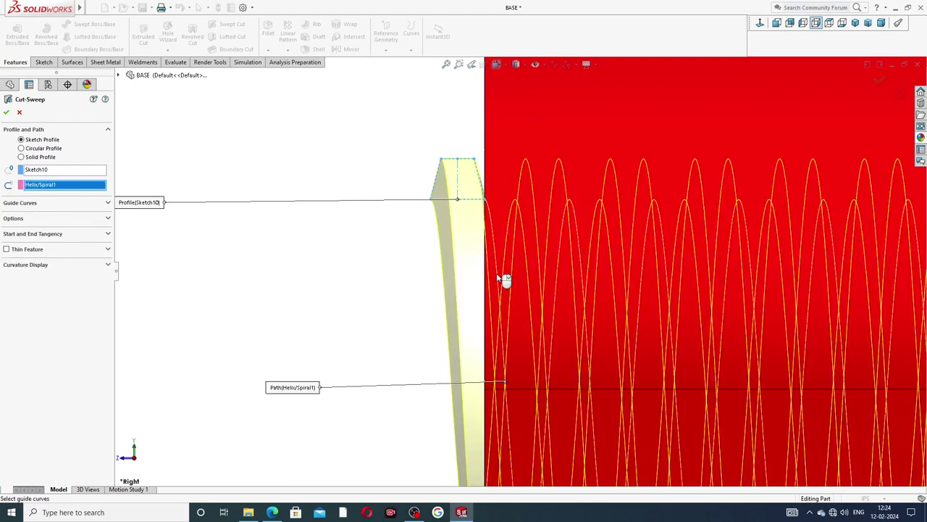
{"action": "scroll", "coordinate": [503, 277], "scroll_direction": "up", "scroll_amount": 5}
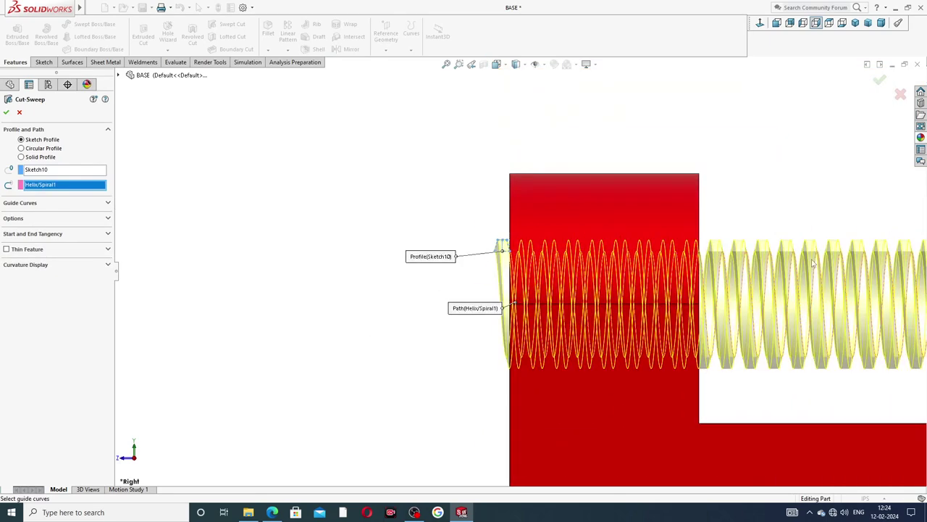
{"action": "scroll", "coordinate": [747, 290], "scroll_direction": "down", "scroll_amount": 2}
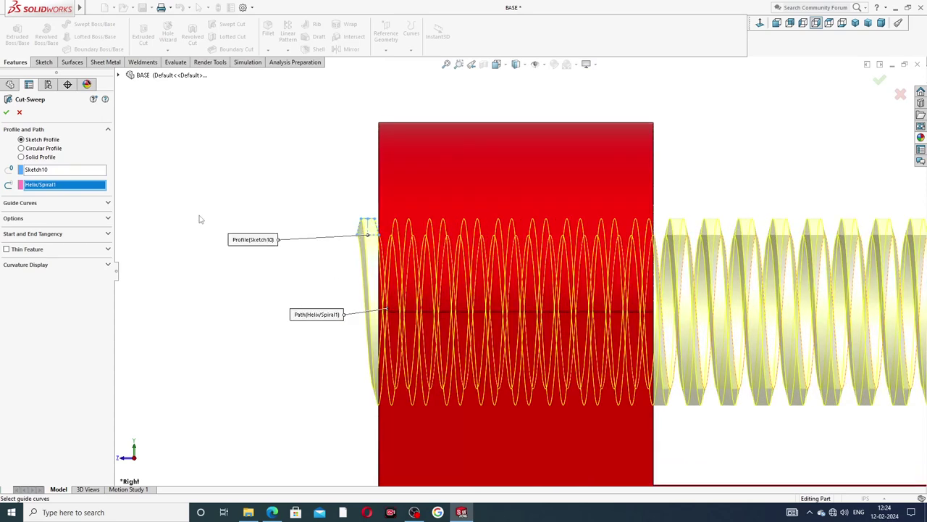
{"action": "left_click", "coordinate": [6, 113]}
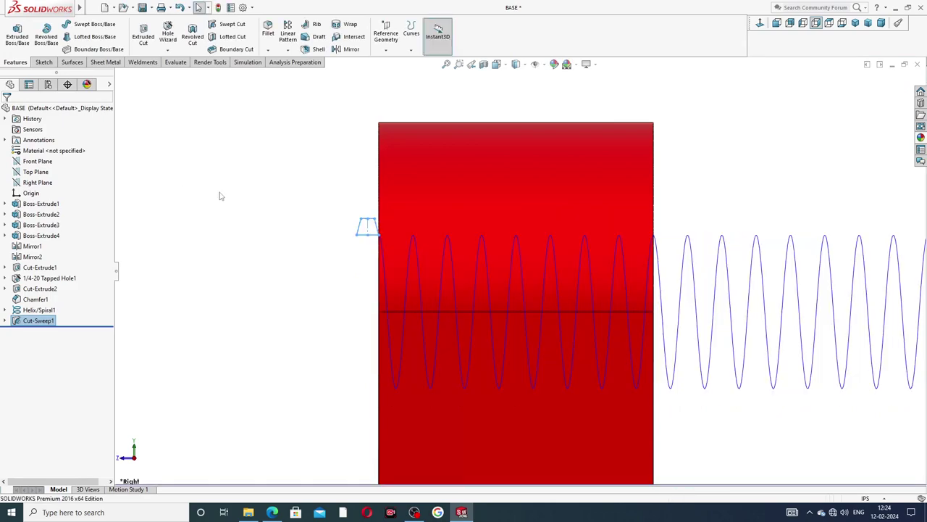
Step: Orbit around the vise to inspect the threaded jaw bore, then switch to the PART-11 drawing PDF
{"action": "middle_click_drag", "start_coordinate": [221, 196], "coordinate": [396, 246]}
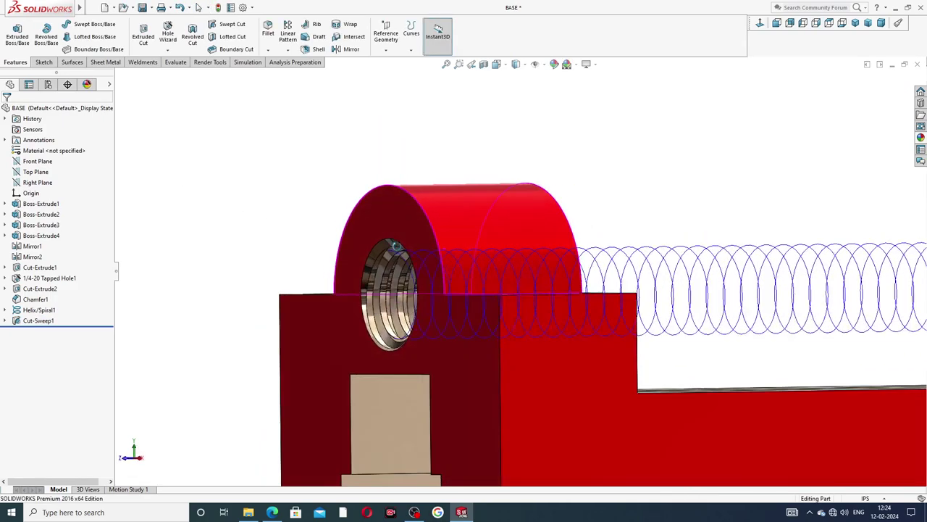
{"action": "left_click", "coordinate": [654, 251]}
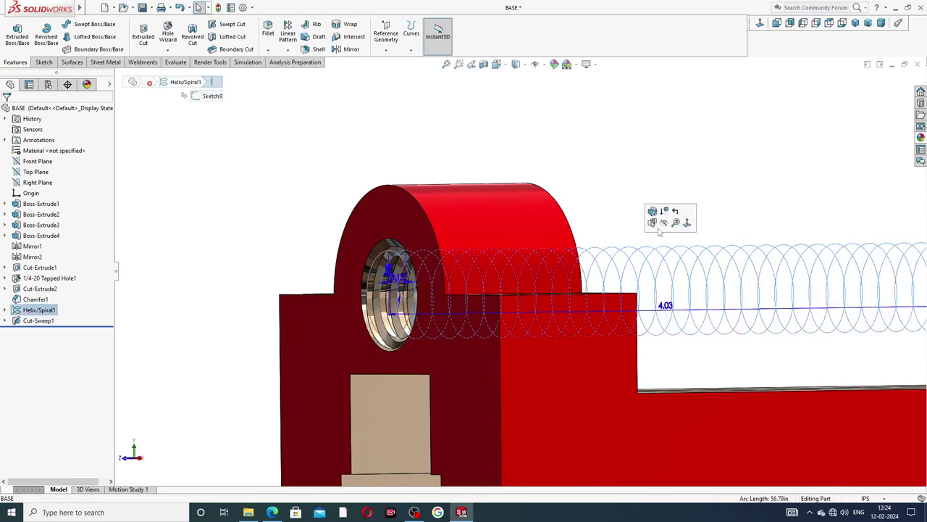
{"action": "key", "text": "Escape"}
{"action": "middle_click_drag", "start_coordinate": [587, 178], "coordinate": [476, 317]}
{"action": "scroll", "coordinate": [459, 314], "scroll_direction": "down", "scroll_amount": 3}
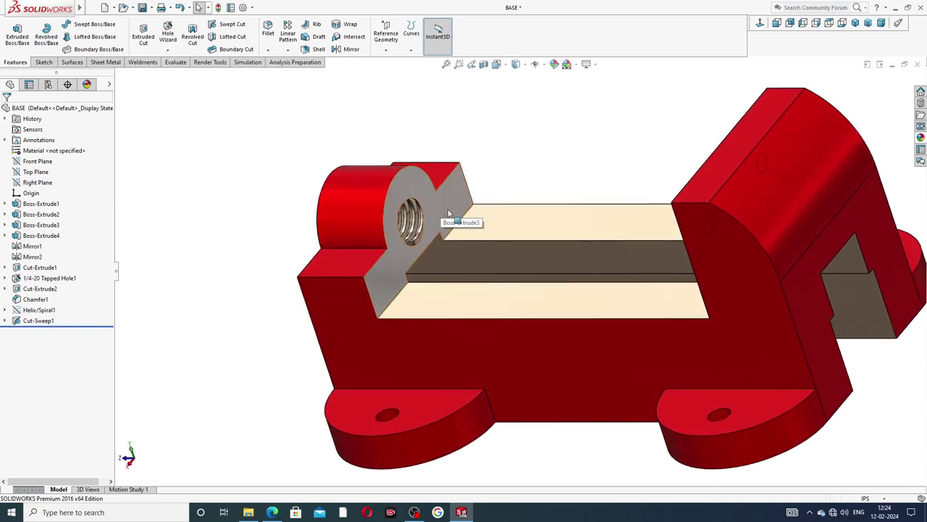
{"action": "scroll", "coordinate": [448, 213], "scroll_direction": "up", "scroll_amount": 3}
{"action": "middle_click_drag", "start_coordinate": [475, 214], "coordinate": [592, 210]}
{"action": "scroll", "coordinate": [522, 258], "scroll_direction": "down", "scroll_amount": 3}
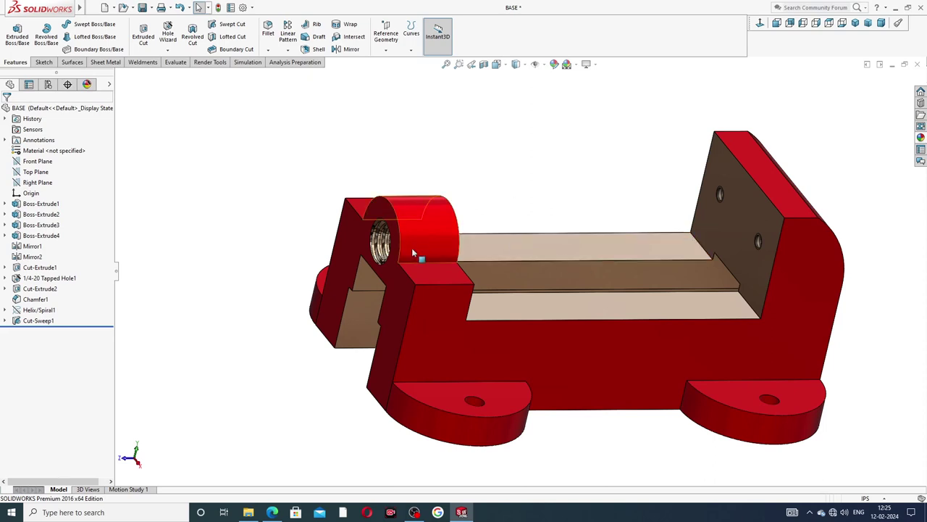
{"action": "left_click", "coordinate": [272, 513]}
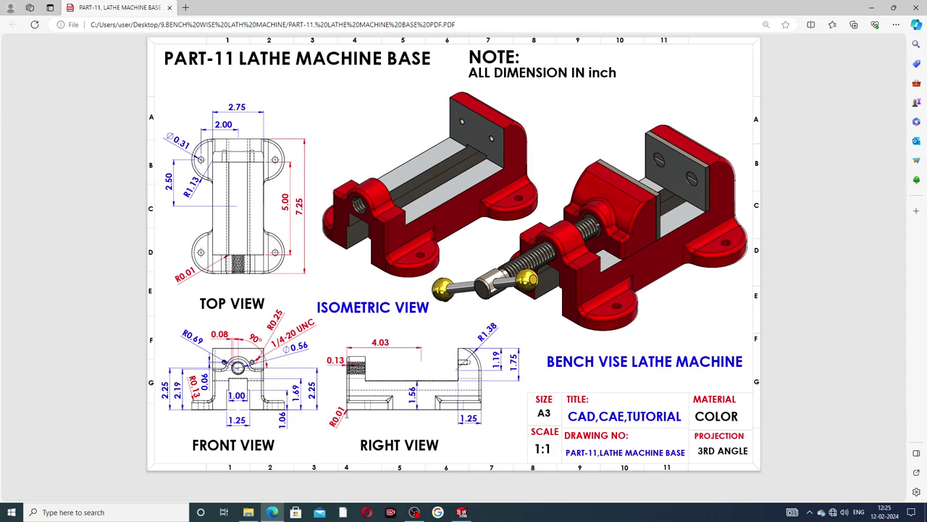
Step: Switch from the lathe base PDF in Edge to the SOLIDWORKS BASE part window
{"action": "left_click", "coordinate": [462, 512]}
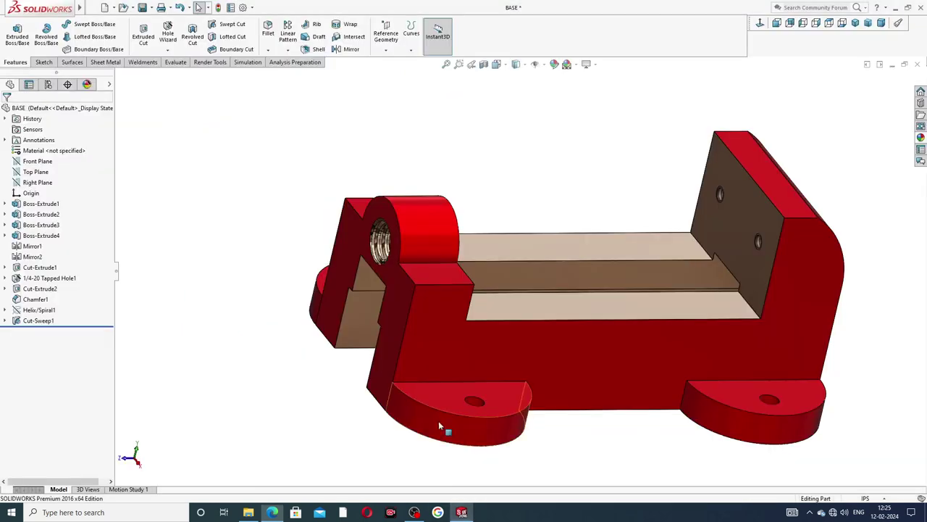
Step: Start a 0.25in fillet on the pin-lug edge and the left and right foot top edges
{"action": "left_click", "coordinate": [268, 33]}
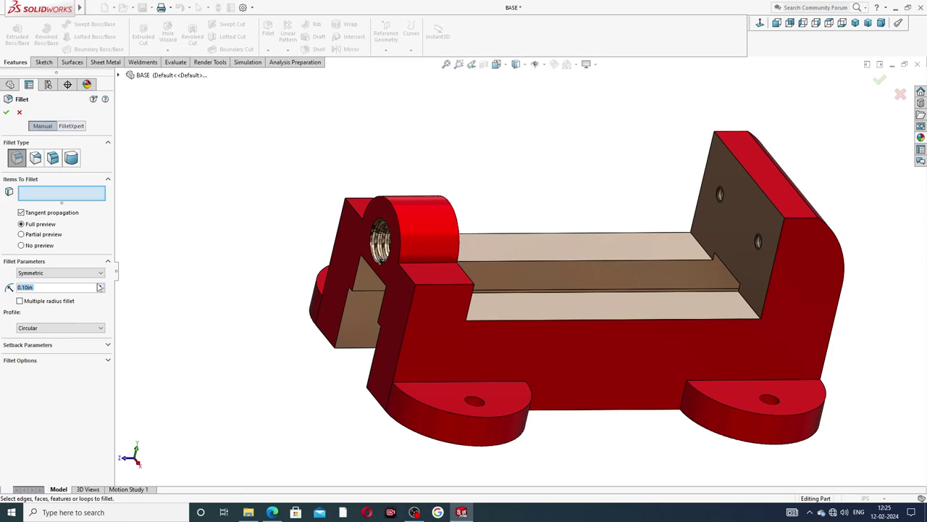
{"action": "type", "text": "0.25"}
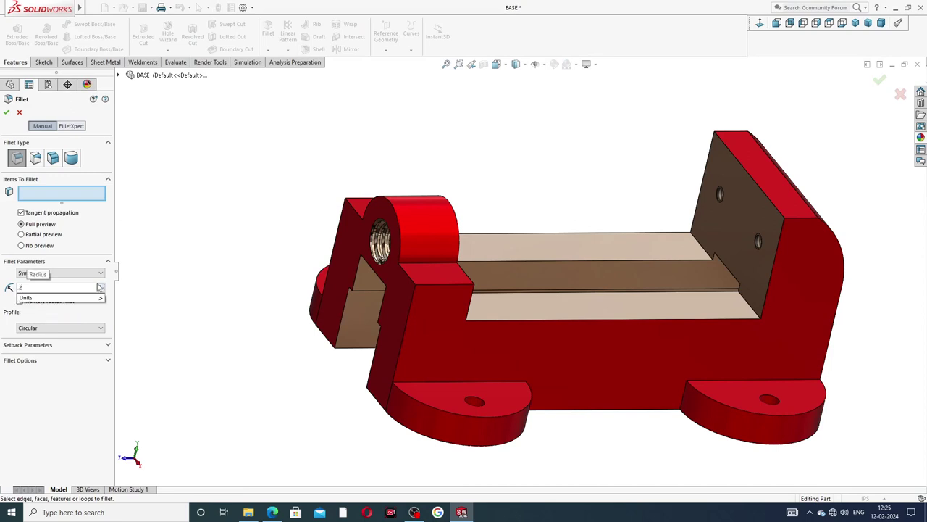
{"action": "key", "text": "Return"}
{"action": "scroll", "coordinate": [365, 311], "scroll_direction": "down", "scroll_amount": 4}
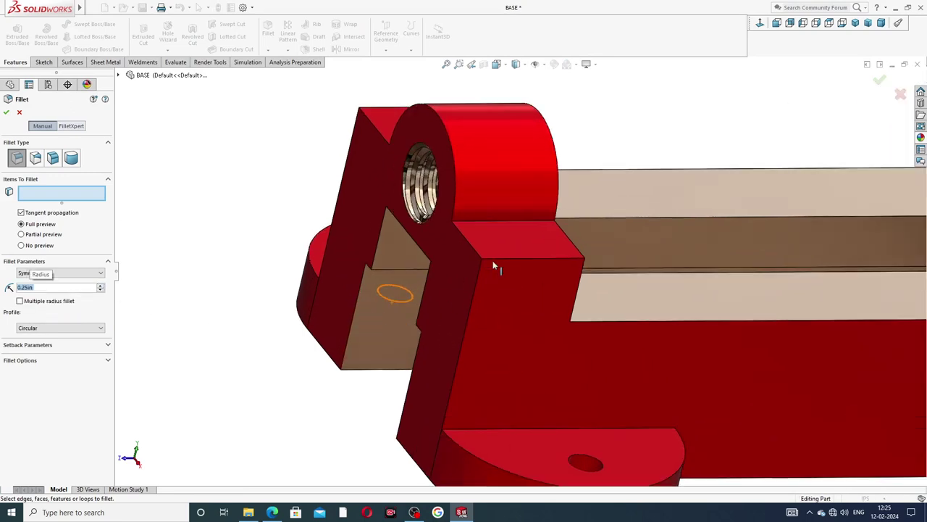
{"action": "left_click", "coordinate": [496, 222]}
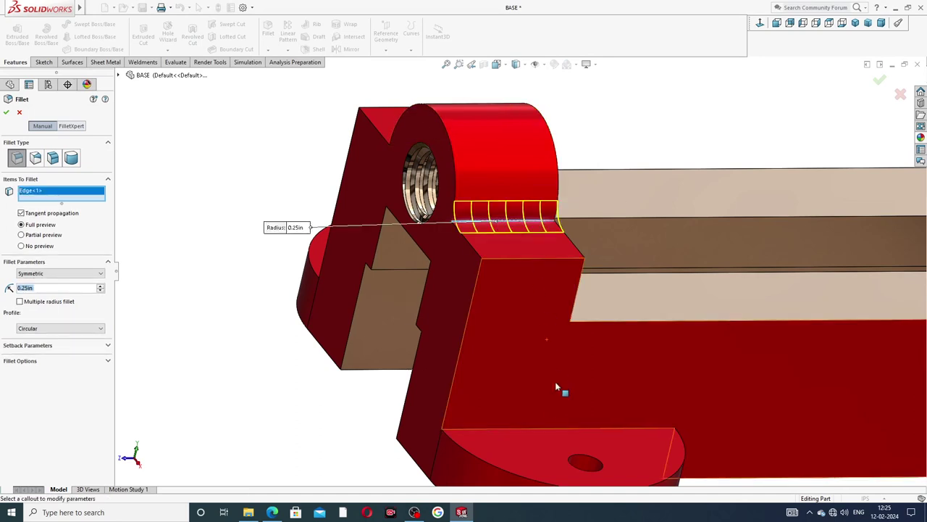
{"action": "left_click", "coordinate": [548, 429]}
{"action": "scroll", "coordinate": [631, 395], "scroll_direction": "up", "scroll_amount": 3}
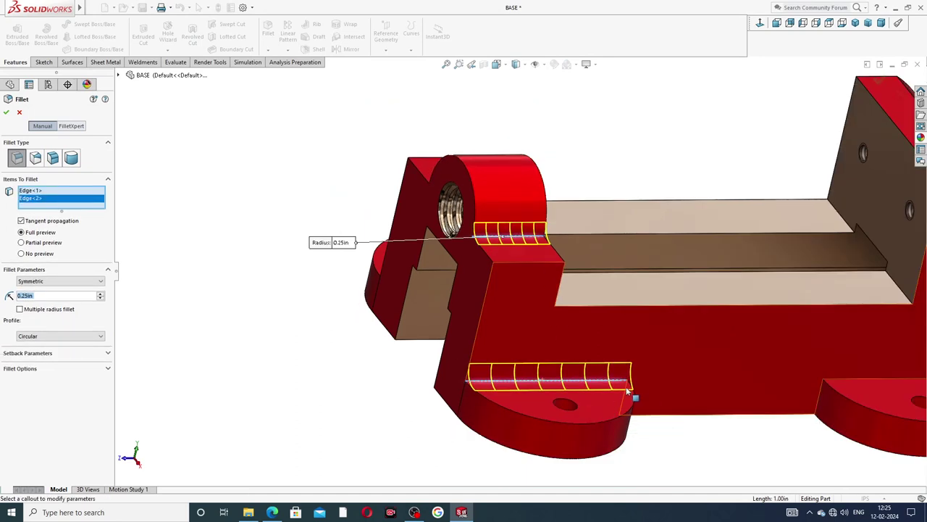
{"action": "scroll", "coordinate": [768, 332], "scroll_direction": "up", "scroll_amount": 2}
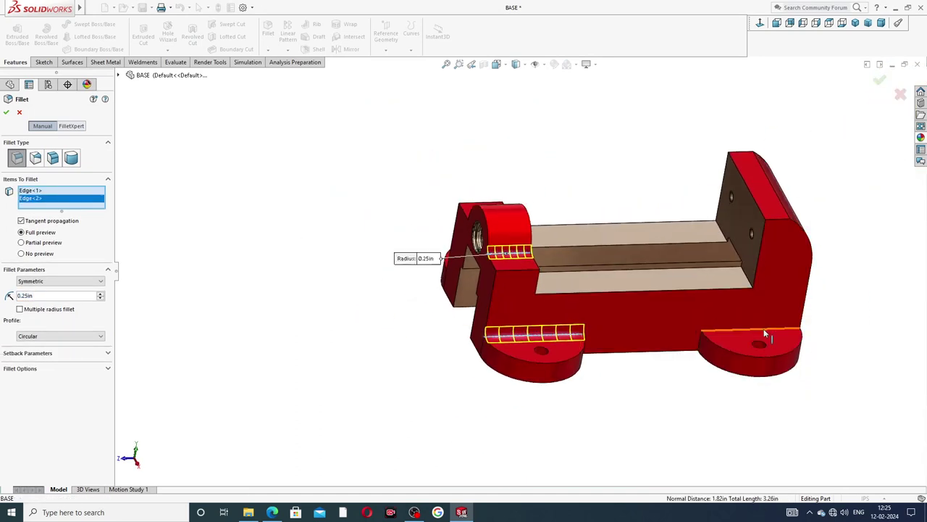
{"action": "left_click", "coordinate": [764, 333]}
Step: Add the right foot's inner edge, left foot corner, boss-side edge and lower foot's vertical edge
{"action": "middle_click_drag", "start_coordinate": [679, 342], "coordinate": [673, 355]}
{"action": "scroll", "coordinate": [671, 354], "scroll_direction": "down", "scroll_amount": 3}
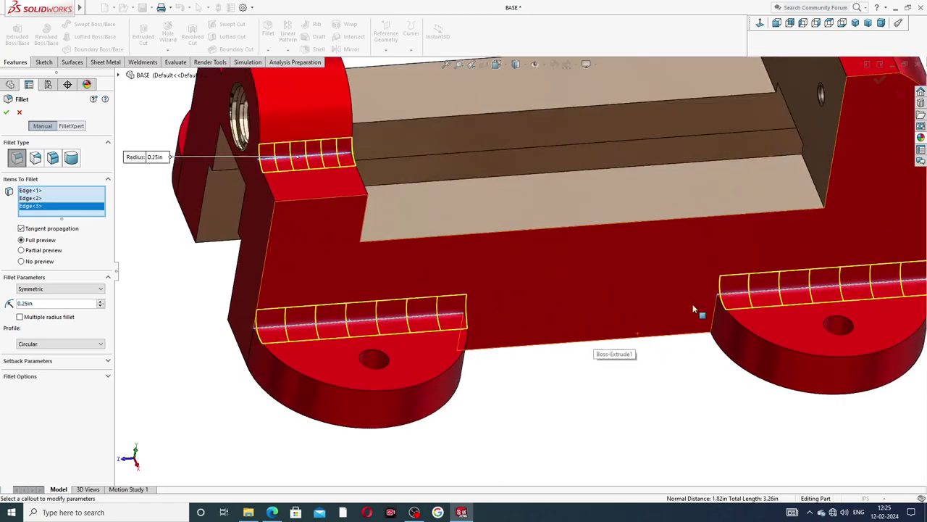
{"action": "left_click", "coordinate": [719, 308]}
{"action": "middle_click_drag", "start_coordinate": [642, 289], "coordinate": [601, 269]}
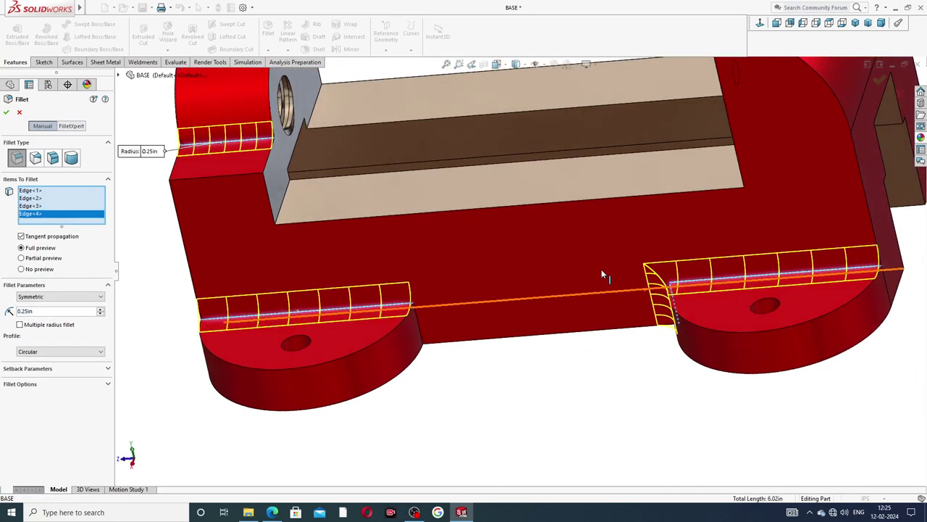
{"action": "left_click", "coordinate": [416, 319]}
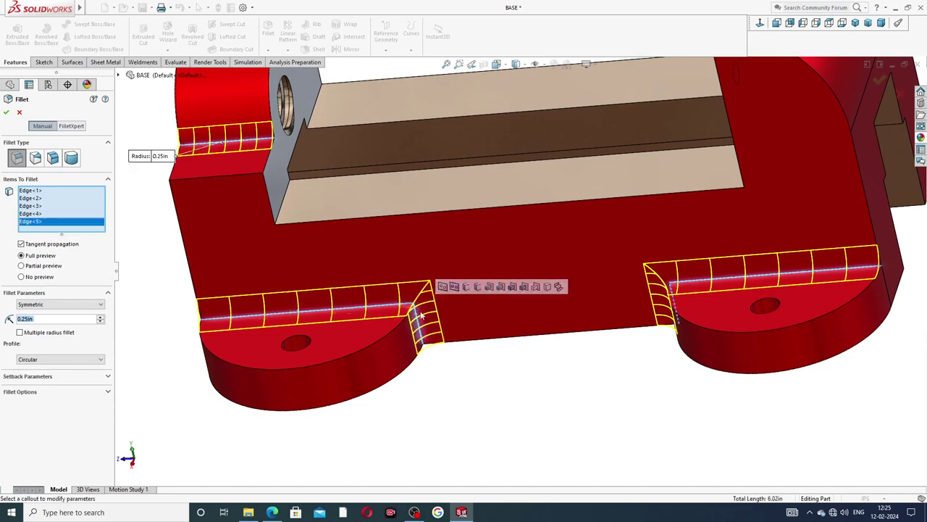
{"action": "scroll", "coordinate": [425, 266], "scroll_direction": "up", "scroll_amount": 4}
{"action": "middle_click_drag", "start_coordinate": [431, 216], "coordinate": [516, 281]}
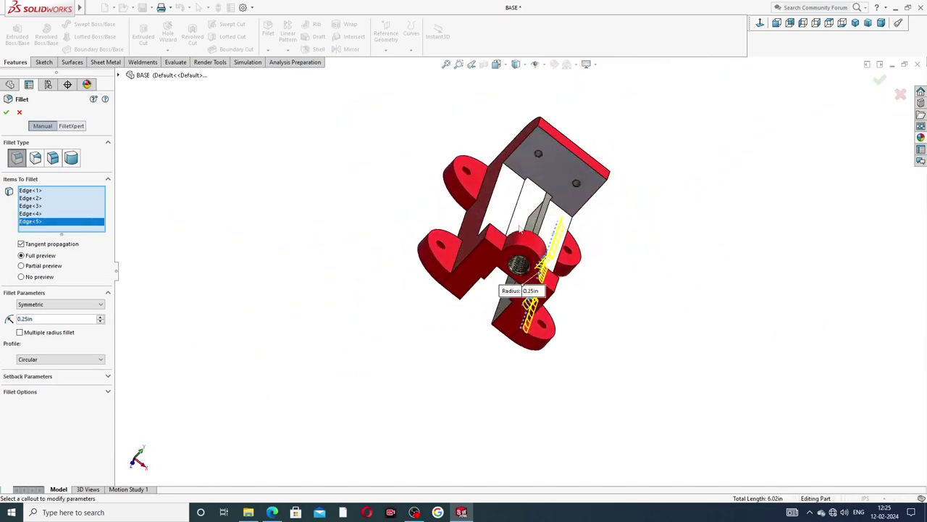
{"action": "scroll", "coordinate": [516, 281], "scroll_direction": "down", "scroll_amount": 4}
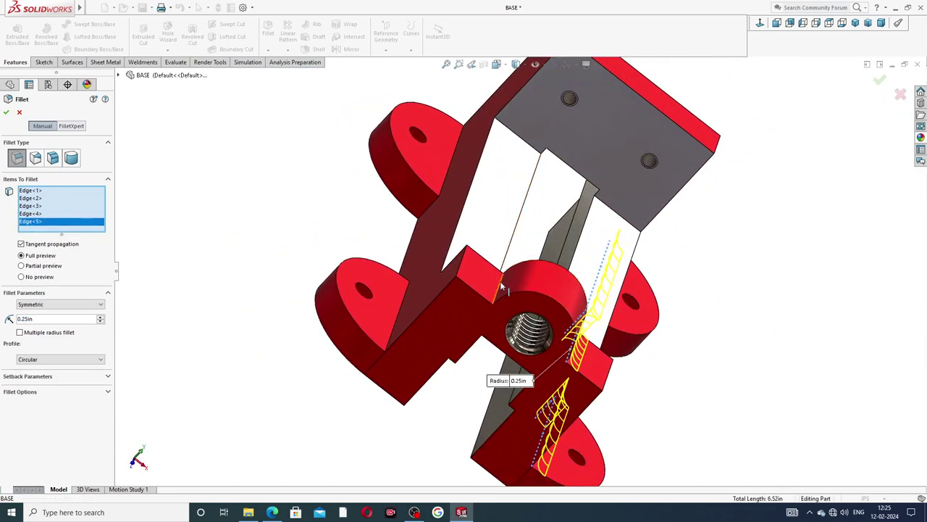
{"action": "left_click", "coordinate": [504, 285]}
{"action": "middle_click_drag", "start_coordinate": [504, 286], "coordinate": [412, 293]}
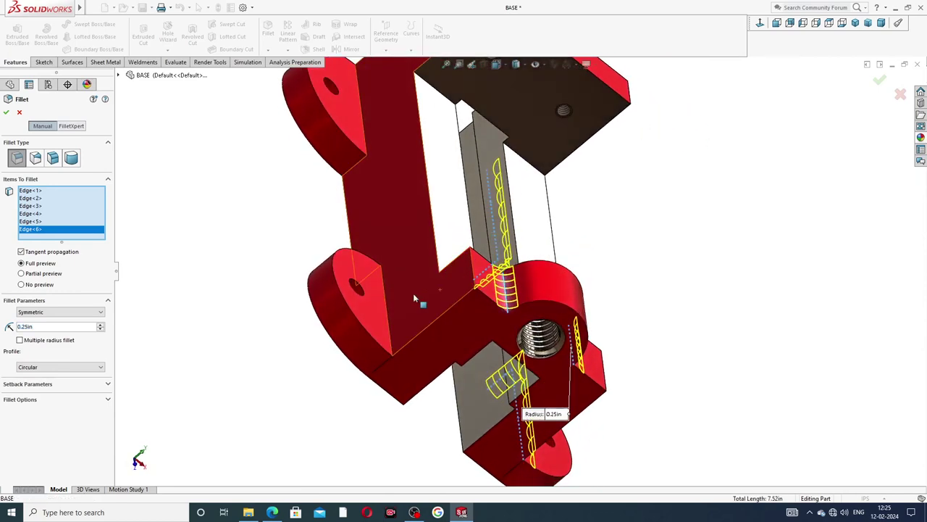
{"action": "left_click", "coordinate": [387, 304]}
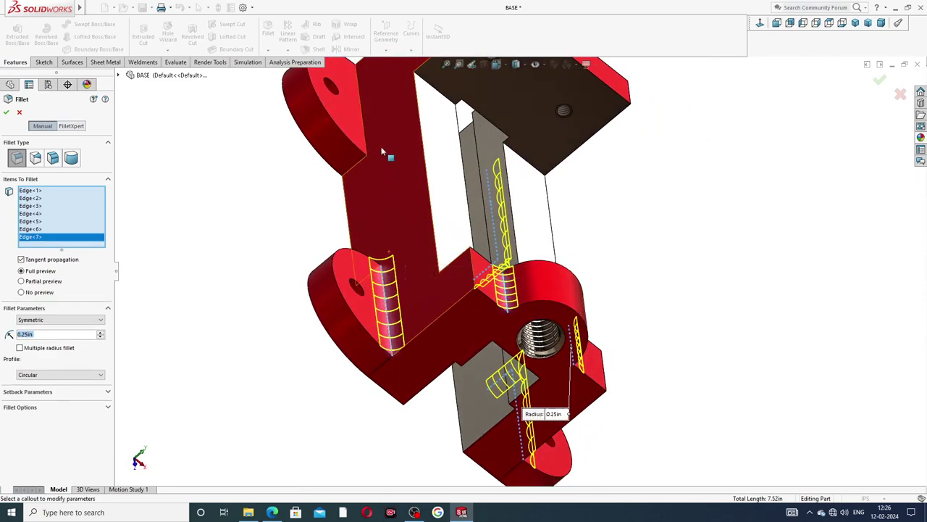
Step: Add the remaining three foot edges and apply Fillet1 to all ten edges
{"action": "left_click", "coordinate": [363, 129]}
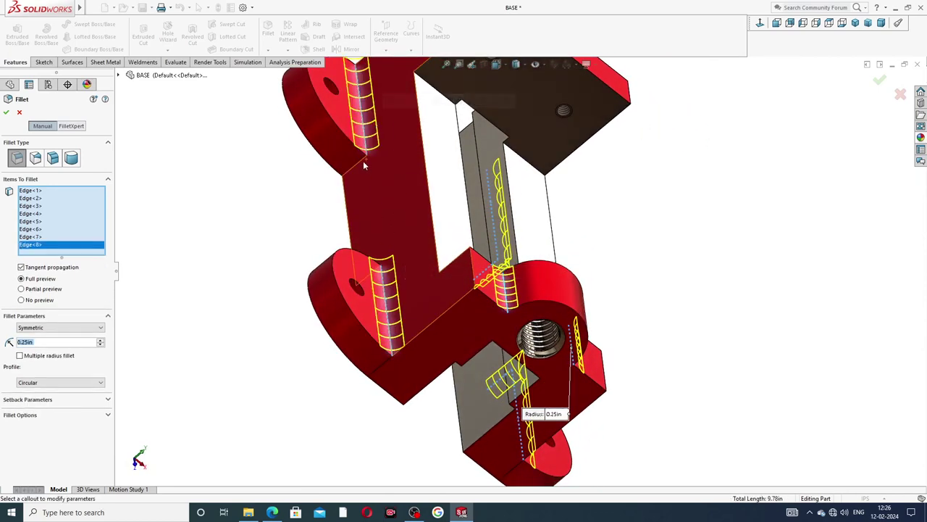
{"action": "left_click", "coordinate": [363, 161]}
{"action": "middle_click_drag", "start_coordinate": [380, 196], "coordinate": [374, 353]}
{"action": "scroll", "coordinate": [378, 297], "scroll_direction": "down", "scroll_amount": 3}
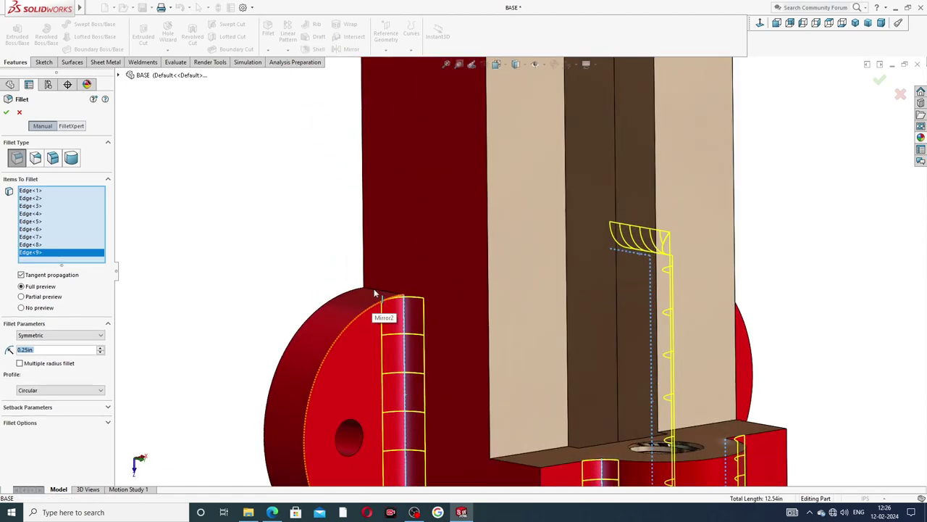
{"action": "left_click", "coordinate": [380, 293]}
{"action": "scroll", "coordinate": [445, 294], "scroll_direction": "up", "scroll_amount": 5}
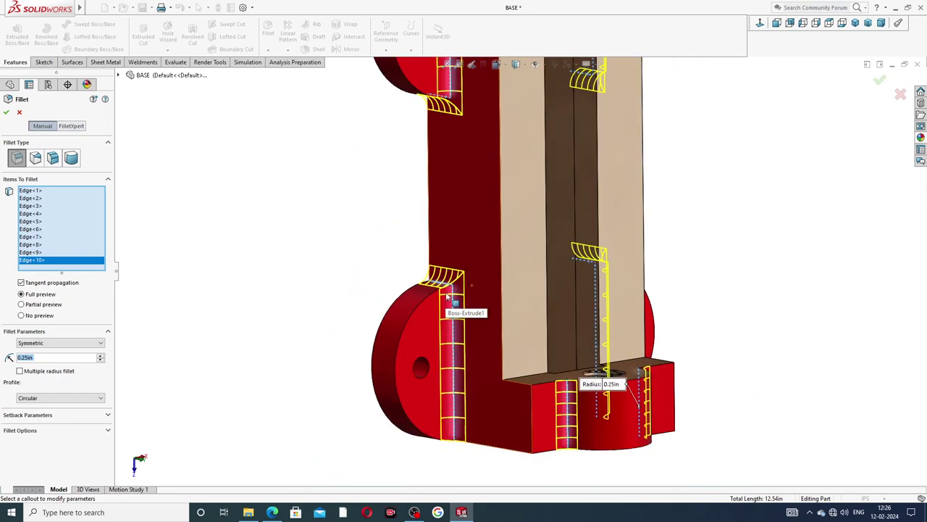
{"action": "middle_click_drag", "start_coordinate": [444, 294], "coordinate": [823, 127]}
{"action": "left_click", "coordinate": [879, 81]}
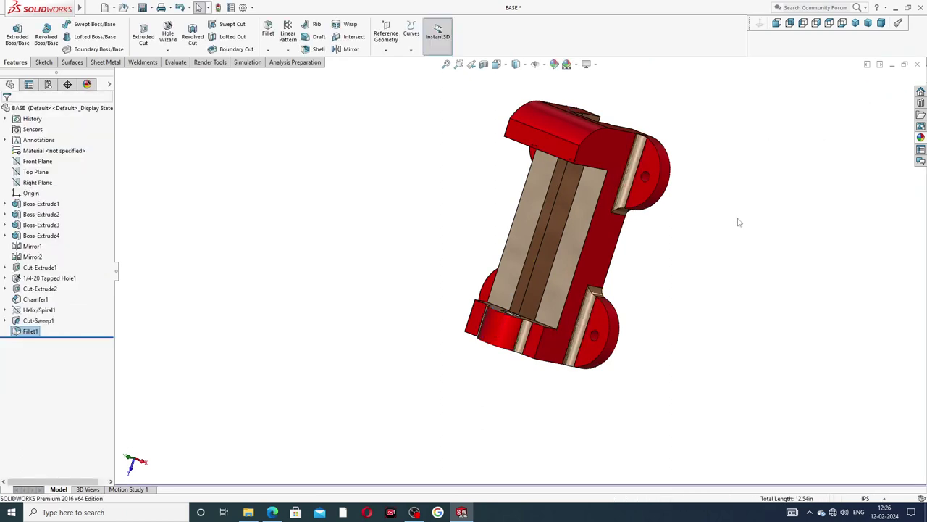
Step: Start a 0.13in fillet on the arched lug edge, the front edge below it, and the left foot's top edge
{"action": "middle_click_drag", "start_coordinate": [660, 245], "coordinate": [578, 161]}
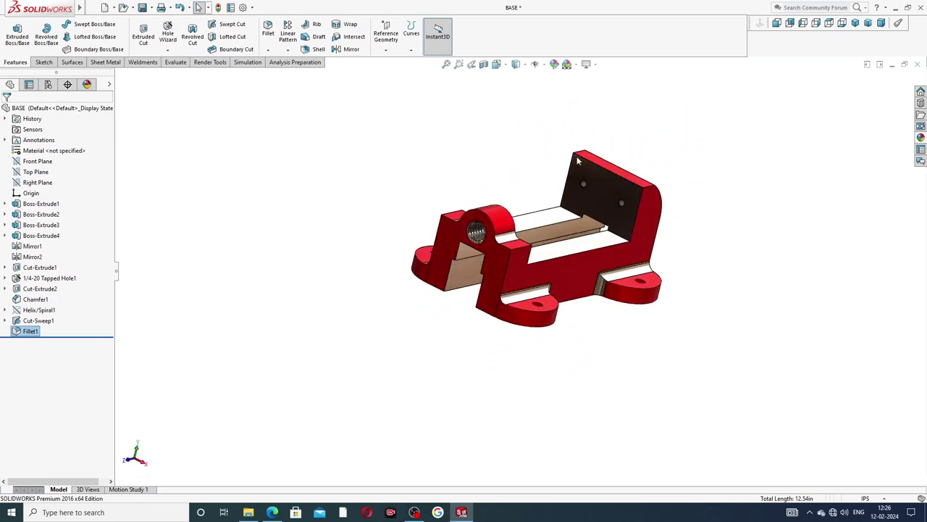
{"action": "left_click", "coordinate": [268, 32]}
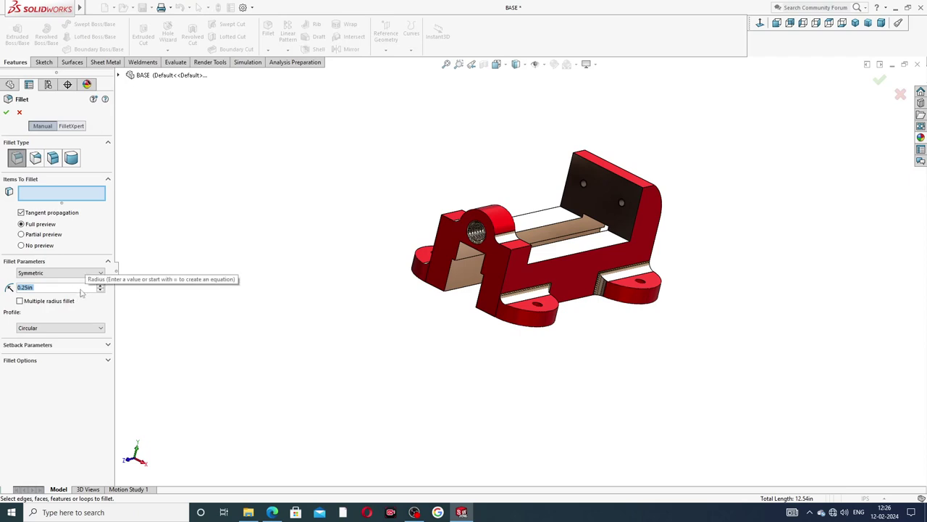
{"action": "type", "text": ".13"}
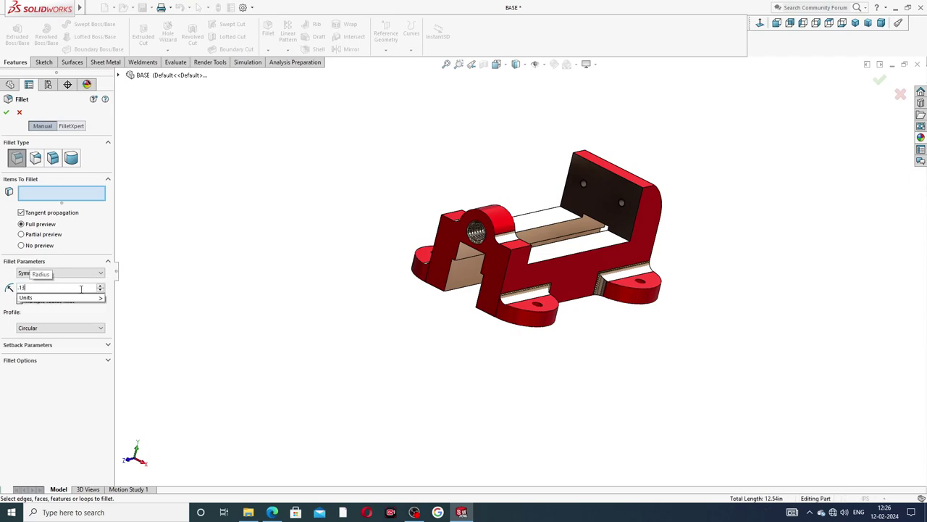
{"action": "key", "text": "Return"}
{"action": "scroll", "coordinate": [437, 224], "scroll_direction": "down", "scroll_amount": 3}
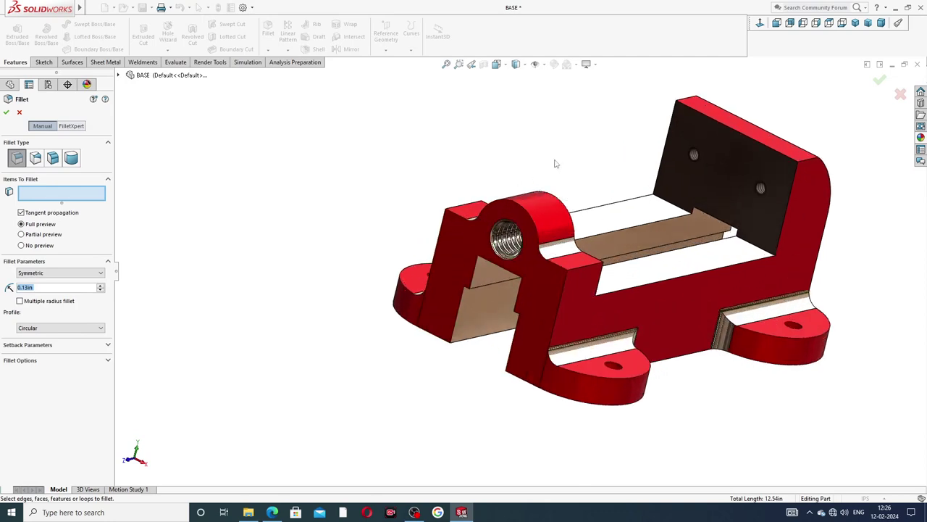
{"action": "left_click", "coordinate": [527, 215]}
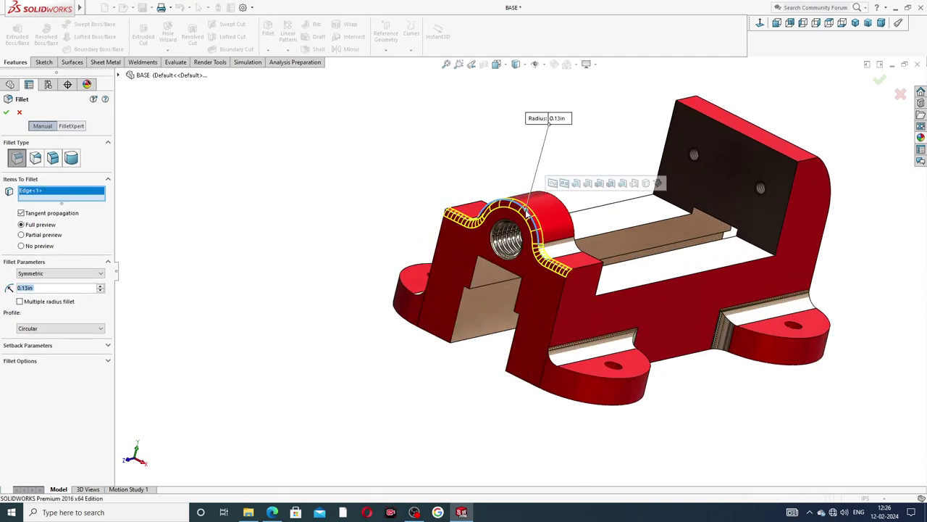
{"action": "left_click", "coordinate": [564, 304]}
{"action": "middle_click_drag", "start_coordinate": [417, 279], "coordinate": [428, 282]}
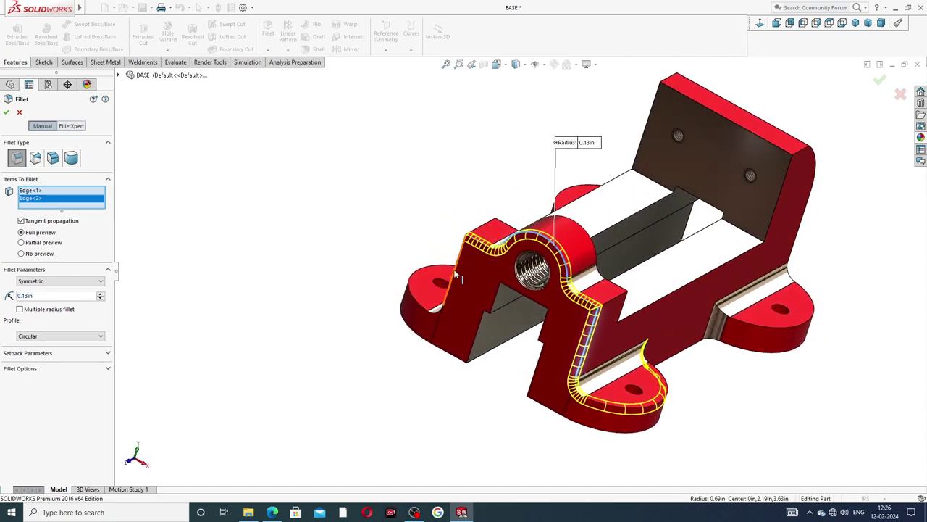
{"action": "left_click", "coordinate": [455, 272]}
Step: Add three back-plate and top outline edges and confirm Fillet2
{"action": "middle_click_drag", "start_coordinate": [795, 158], "coordinate": [768, 69]}
{"action": "left_click", "coordinate": [813, 150]}
{"action": "left_click", "coordinate": [782, 87]}
{"action": "left_click", "coordinate": [770, 71]}
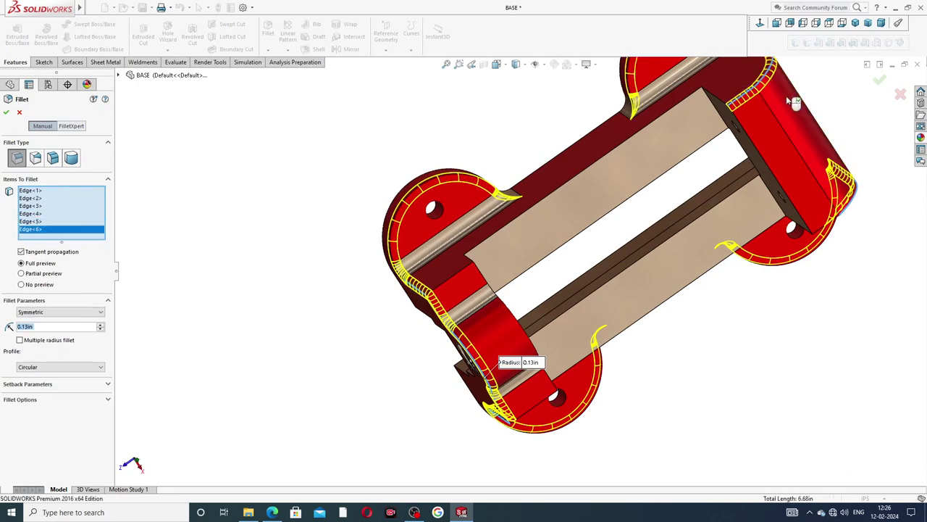
{"action": "scroll", "coordinate": [803, 109], "scroll_direction": "up", "scroll_amount": 3}
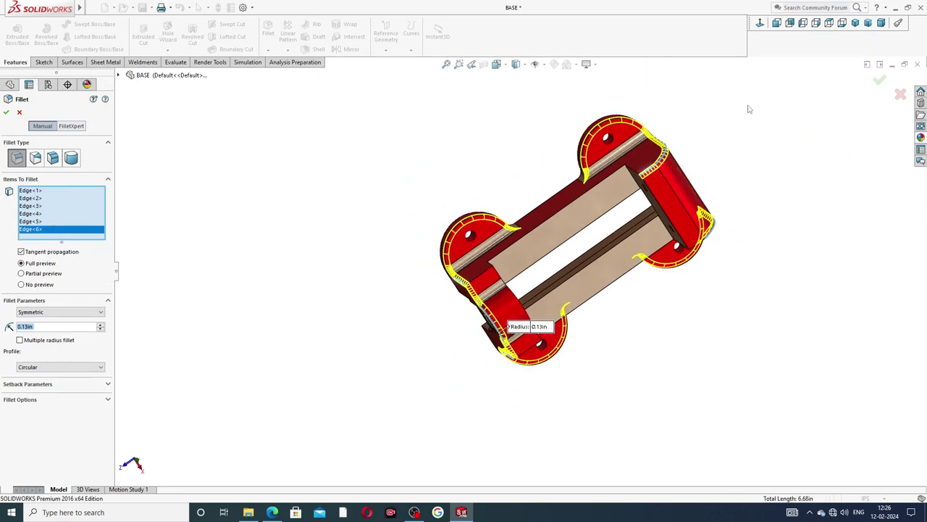
{"action": "middle_click_drag", "start_coordinate": [738, 194], "coordinate": [779, 171]}
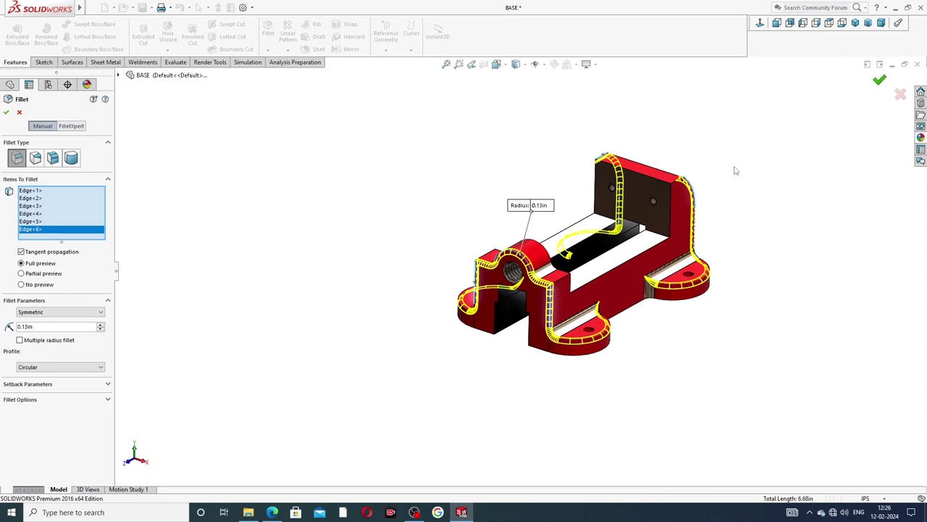
{"action": "key", "text": "Return"}
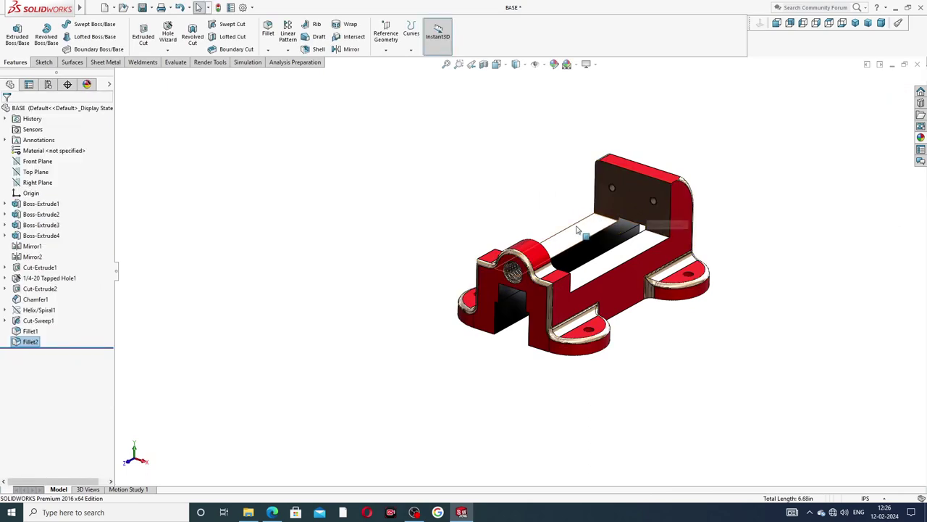
Step: Start a 0.001in fillet on the two underside plate faces, the end face and the jaw top
{"action": "middle_click_drag", "start_coordinate": [579, 226], "coordinate": [480, 262]}
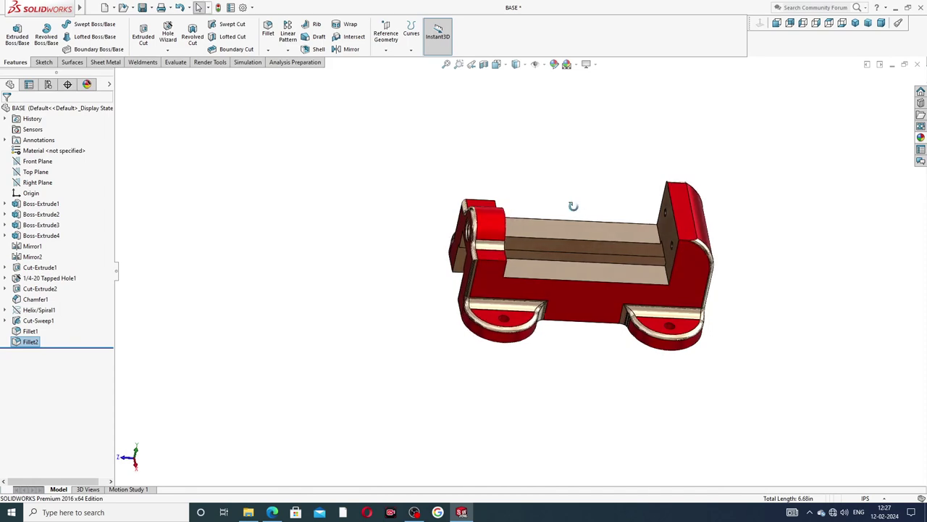
{"action": "middle_click_drag", "start_coordinate": [572, 205], "coordinate": [552, 178]}
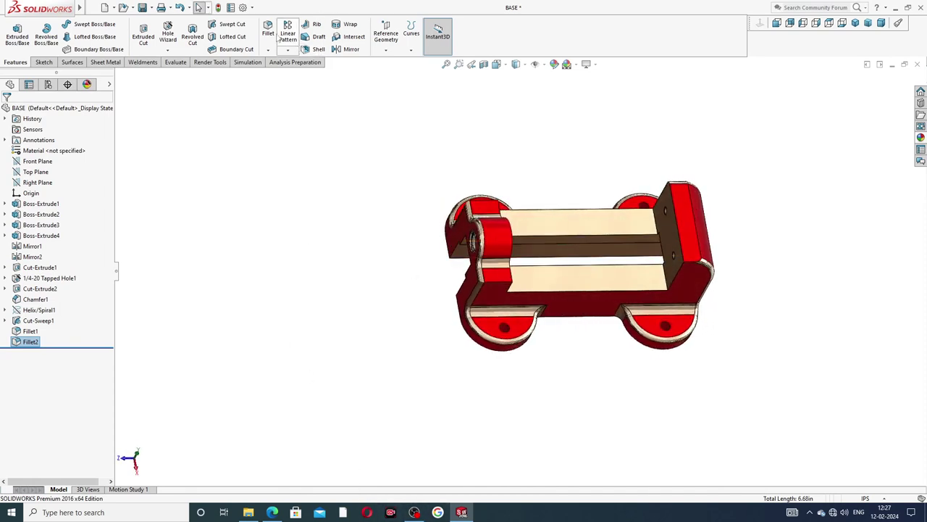
{"action": "left_click", "coordinate": [268, 33]}
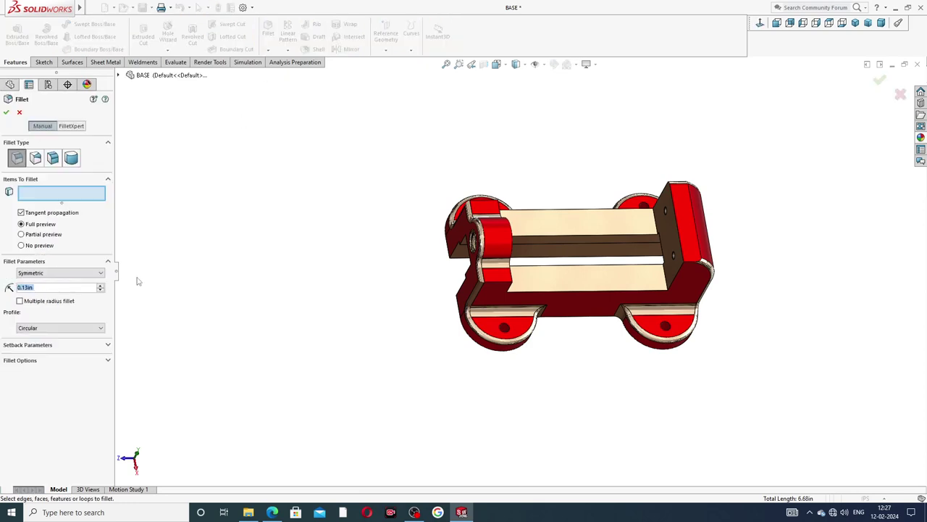
{"action": "type", "text": "0.001"}
{"action": "key", "text": "Return"}
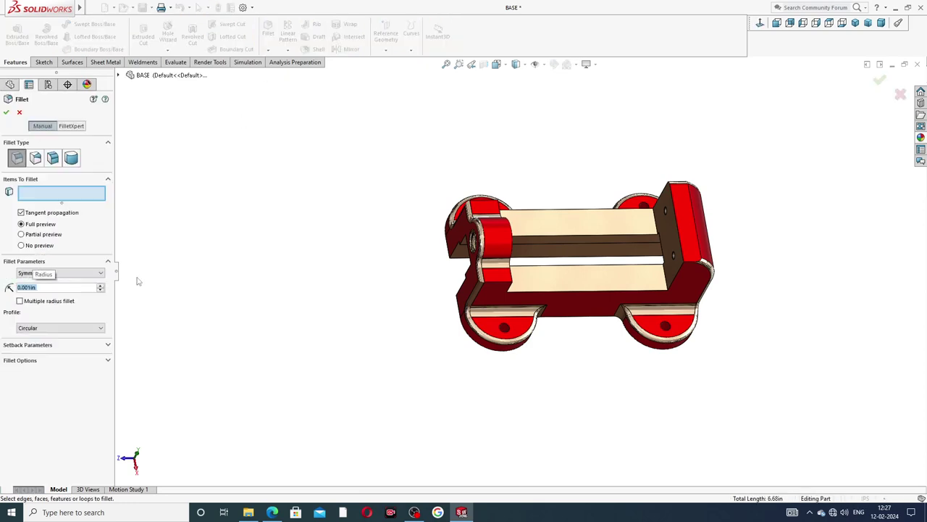
{"action": "middle_click_drag", "start_coordinate": [520, 348], "coordinate": [596, 192]}
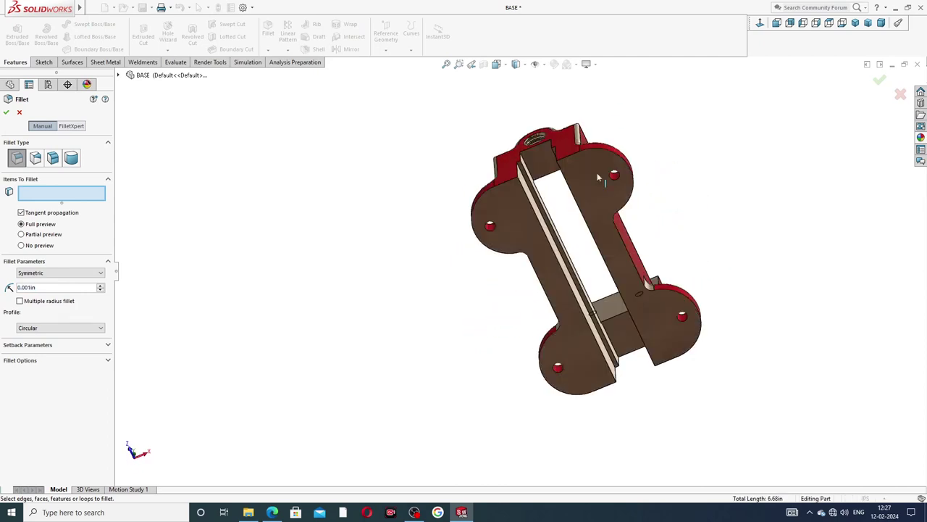
{"action": "left_click", "coordinate": [595, 191]}
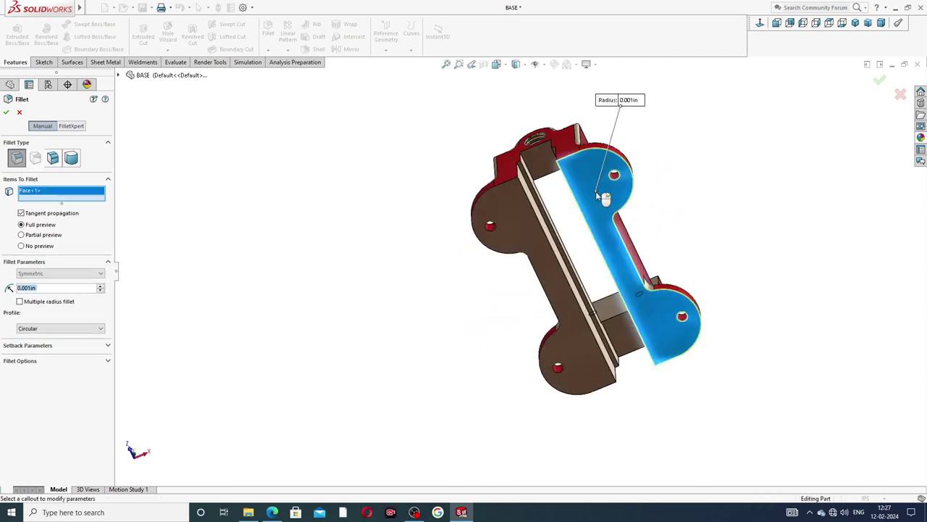
{"action": "left_click", "coordinate": [492, 210]}
{"action": "middle_click_drag", "start_coordinate": [571, 247], "coordinate": [455, 462]}
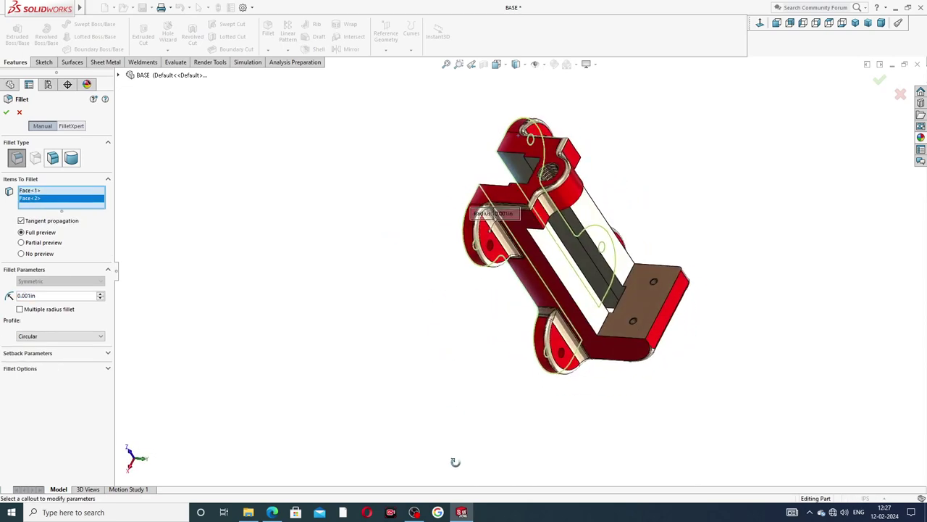
{"action": "left_click", "coordinate": [644, 304]}
{"action": "middle_click_drag", "start_coordinate": [628, 218], "coordinate": [567, 87]}
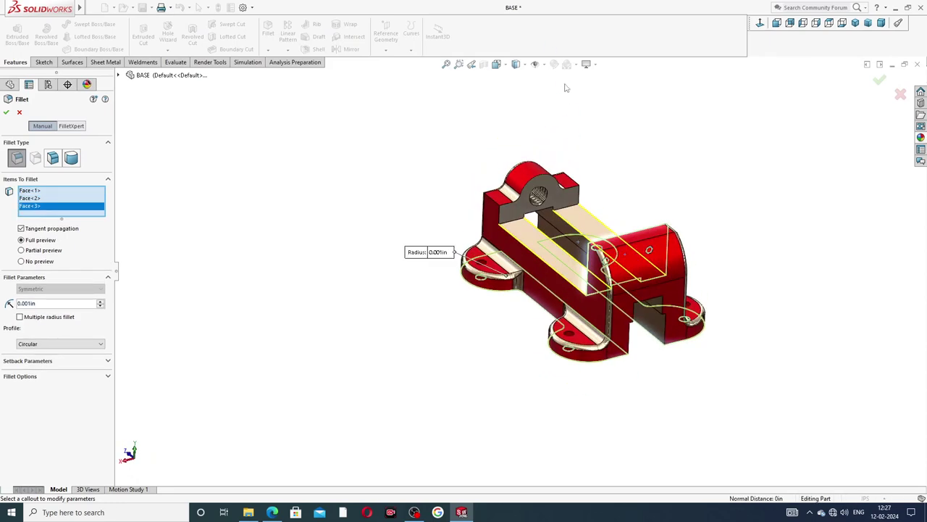
{"action": "left_click", "coordinate": [570, 202]}
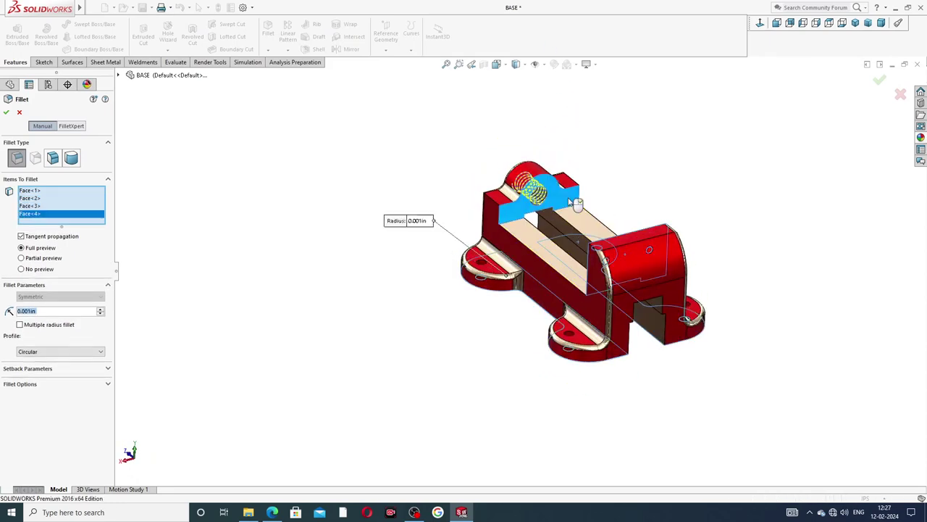
Step: Swap the wrong jaw face for its curved top face, add three jaw-opening edges and apply Fillet3
{"action": "right_click", "coordinate": [50, 216]}
{"action": "left_click", "coordinate": [81, 230]}
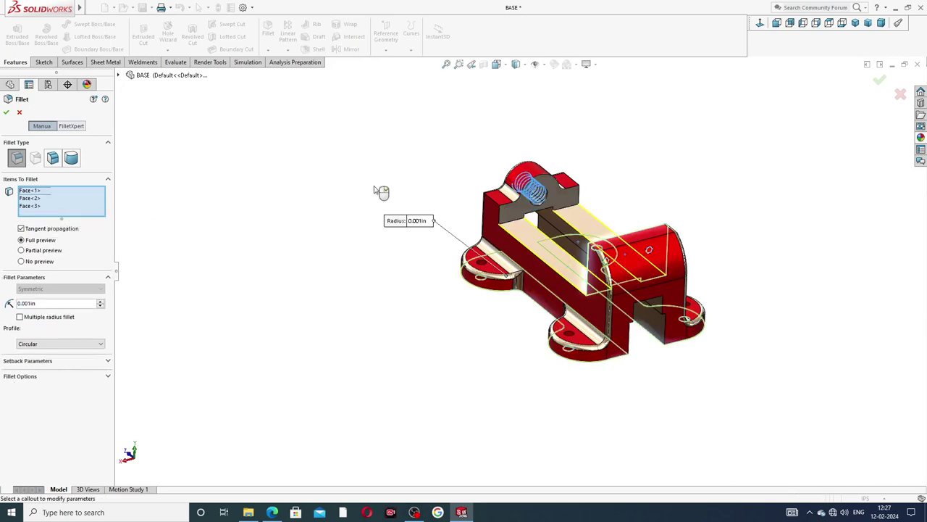
{"action": "scroll", "coordinate": [555, 198], "scroll_direction": "down", "scroll_amount": 8}
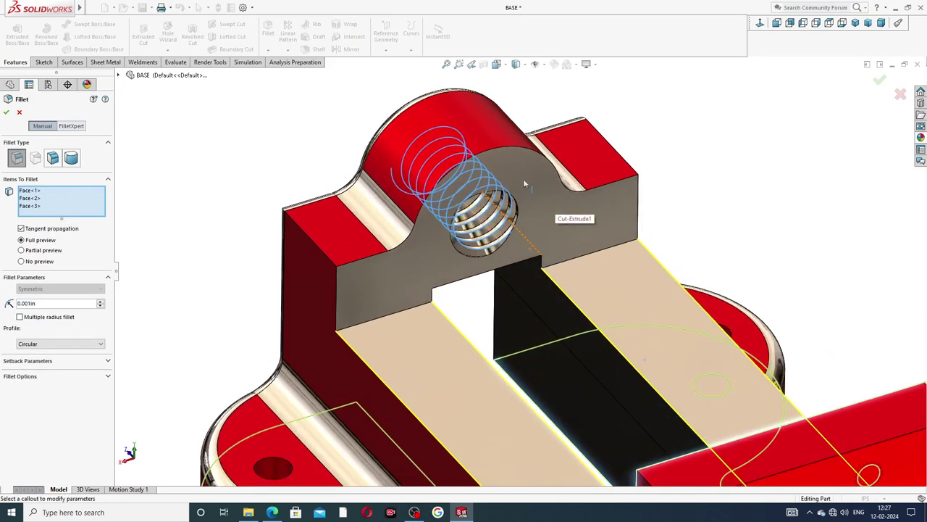
{"action": "left_click", "coordinate": [511, 143]}
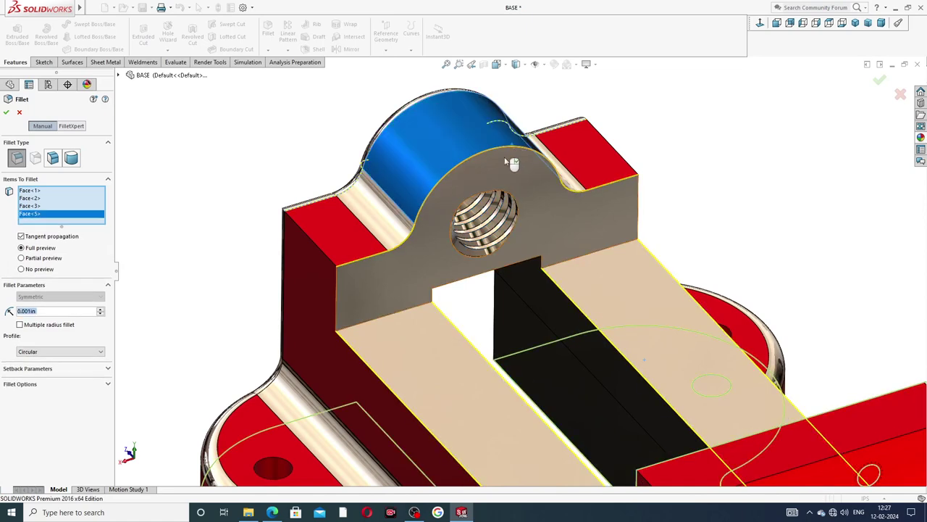
{"action": "left_click", "coordinate": [403, 318]}
{"action": "left_click", "coordinate": [561, 265]}
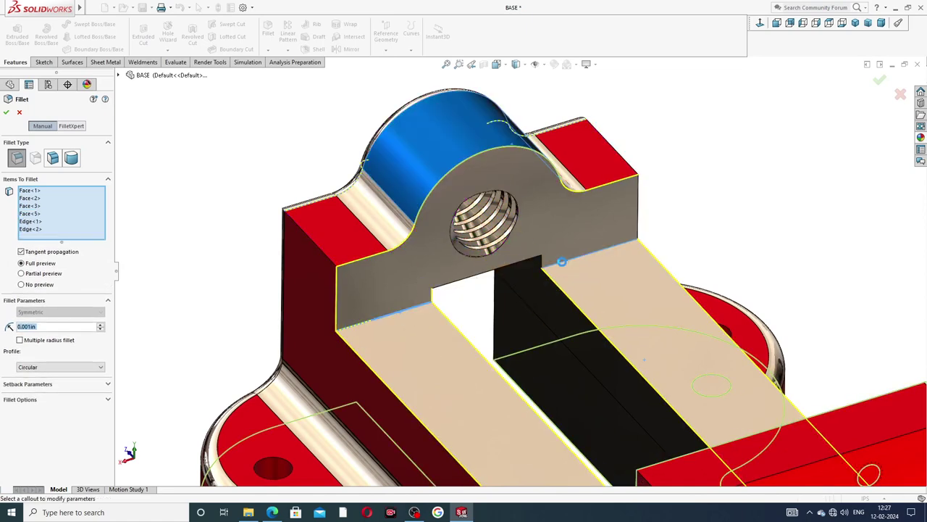
{"action": "left_click", "coordinate": [530, 264]}
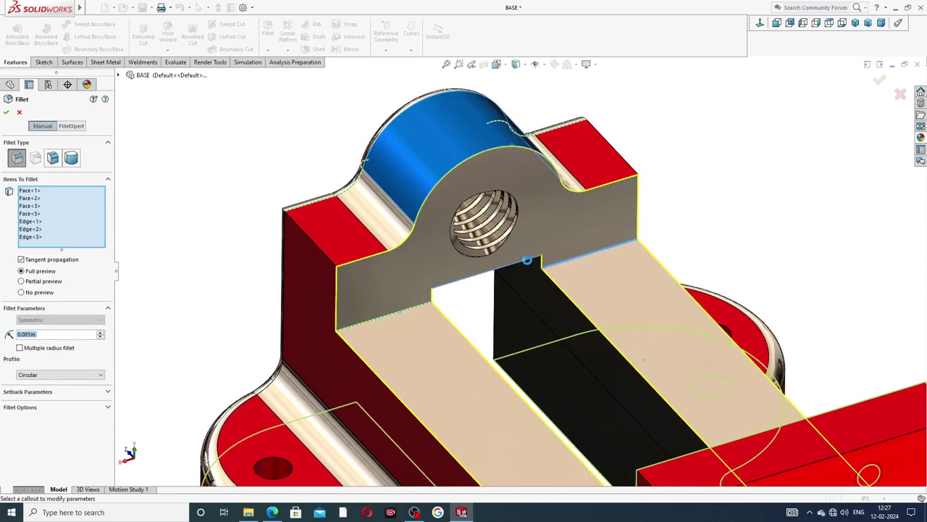
{"action": "scroll", "coordinate": [530, 263], "scroll_direction": "up", "scroll_amount": 4}
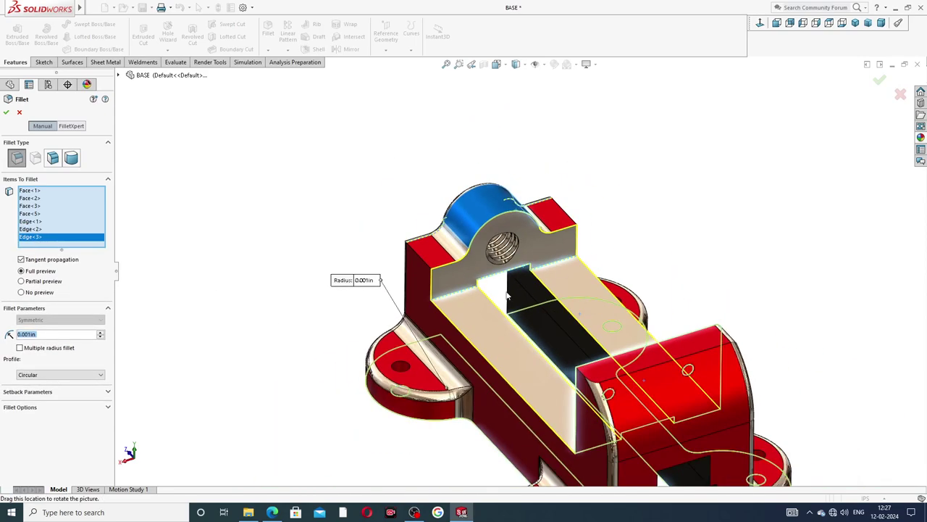
{"action": "middle_click_drag", "start_coordinate": [507, 295], "coordinate": [529, 274]}
{"action": "scroll", "coordinate": [551, 274], "scroll_direction": "up", "scroll_amount": 3}
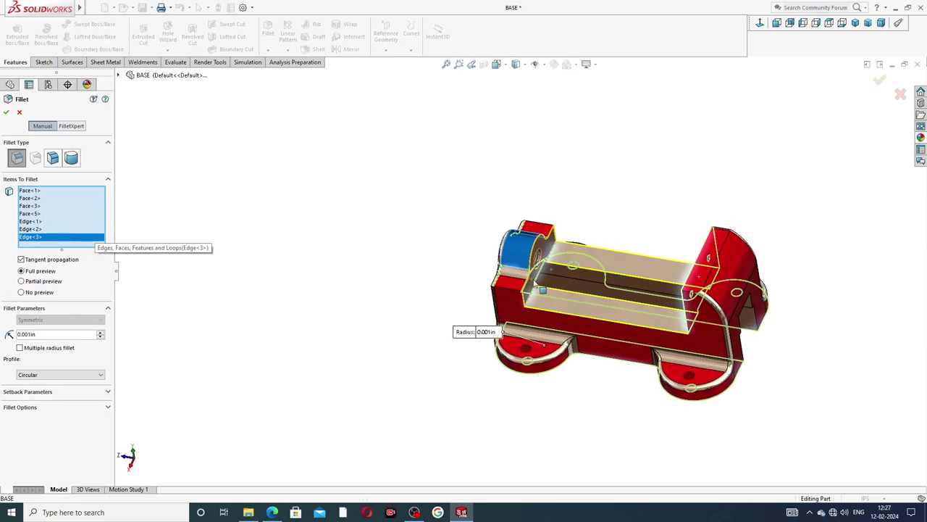
{"action": "middle_click_drag", "start_coordinate": [537, 290], "coordinate": [551, 346]}
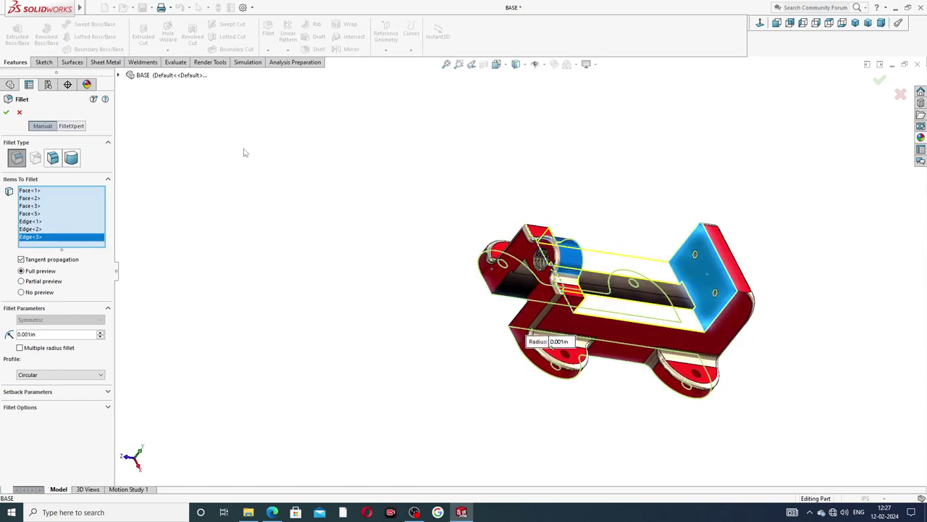
{"action": "left_click", "coordinate": [7, 112]}
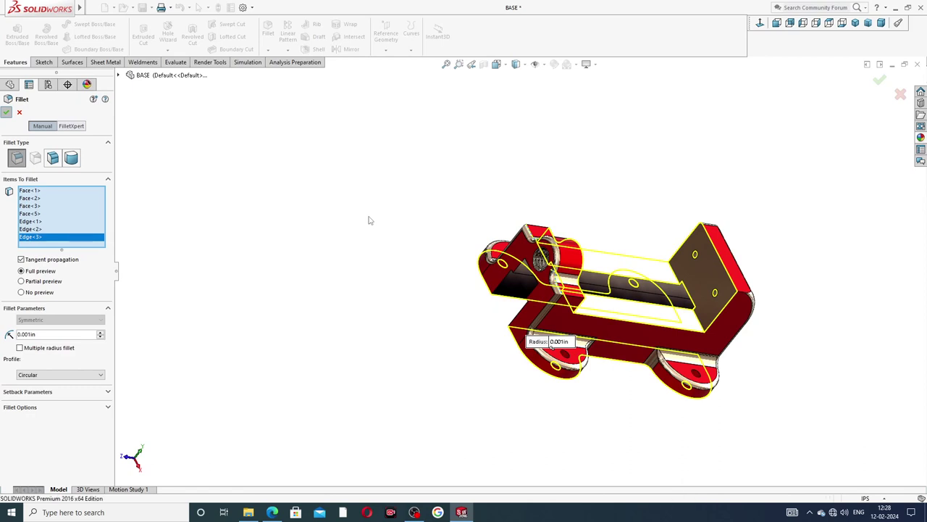
{"action": "middle_click_drag", "start_coordinate": [504, 267], "coordinate": [545, 266]}
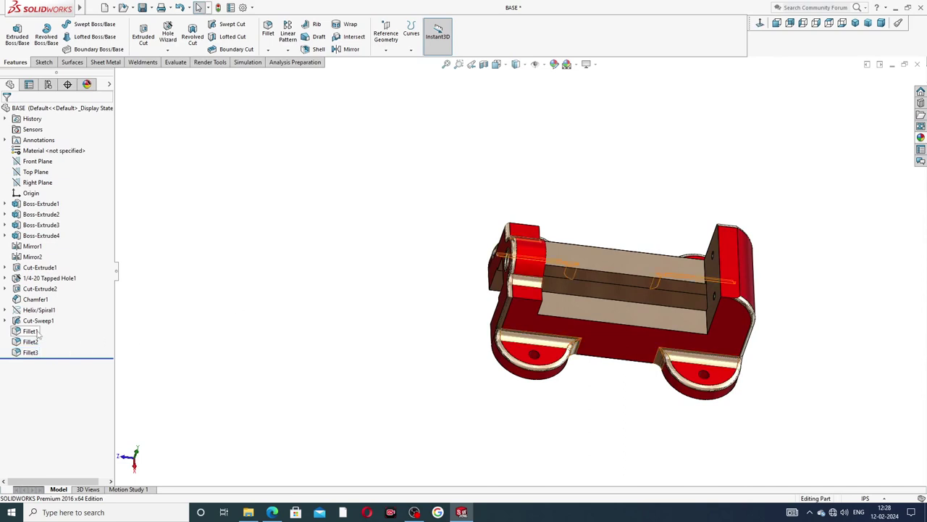
Step: Apply the candy apple red appearance to Fillet1, Fillet2 and Fillet3
{"action": "left_click", "coordinate": [31, 331]}
{"action": "left_click", "coordinate": [31, 353], "text": "shift"}
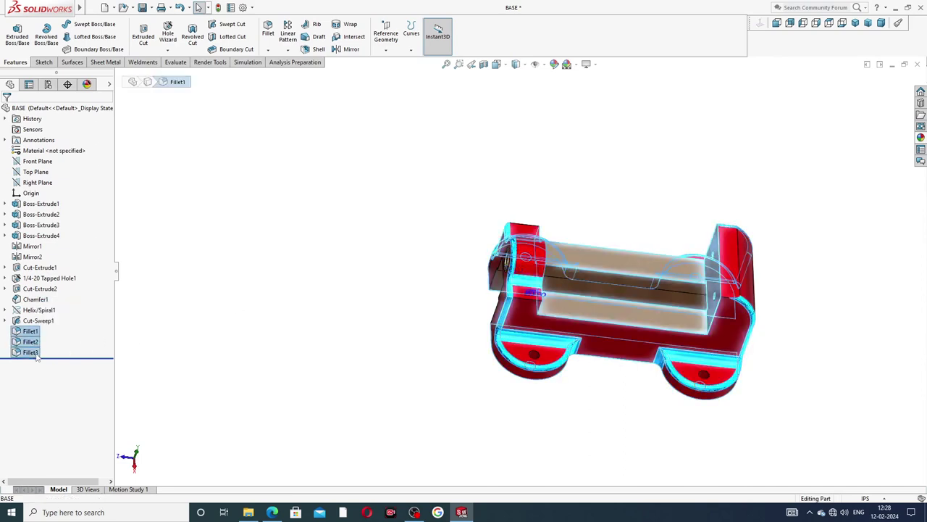
{"action": "left_click", "coordinate": [921, 137]}
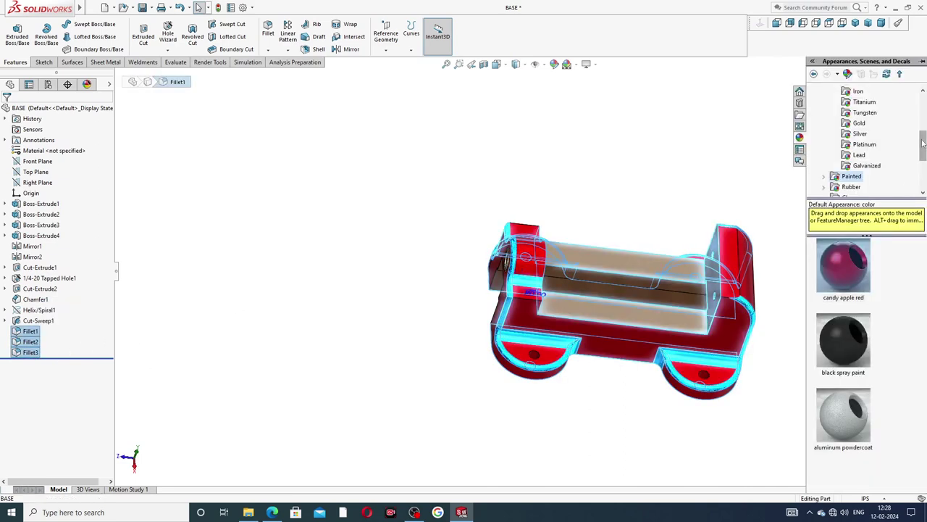
{"action": "left_click", "coordinate": [848, 265]}
{"action": "left_click_drag", "start_coordinate": [533, 292], "coordinate": [534, 291]}
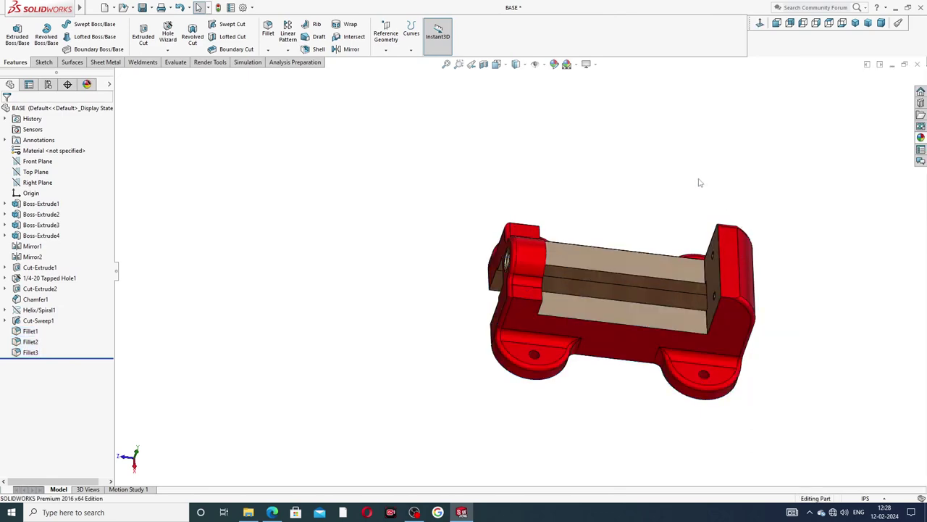
{"action": "middle_click_drag", "start_coordinate": [699, 180], "coordinate": [557, 382]}
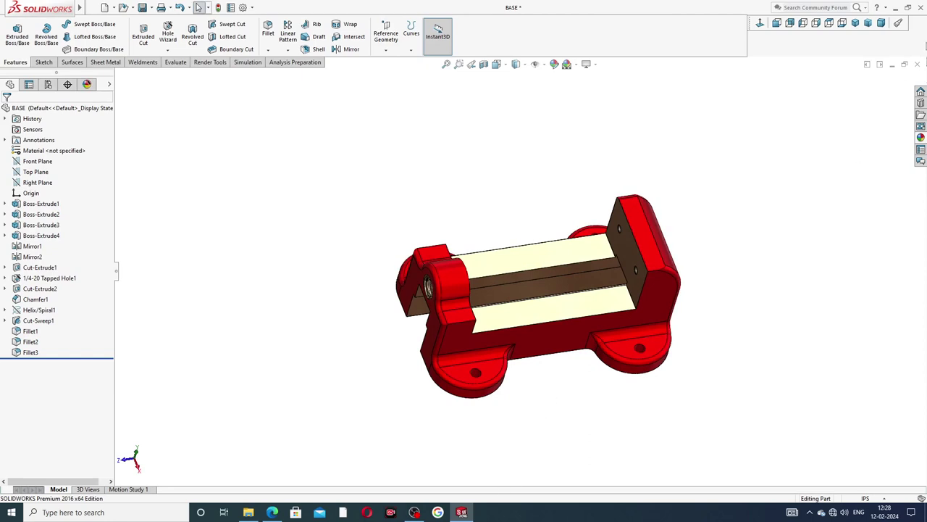
Step: Snap the part to isometric view and switch to the base drawing in Edge
{"action": "left_click", "coordinate": [855, 22]}
{"action": "scroll", "coordinate": [529, 252], "scroll_direction": "down", "scroll_amount": 2}
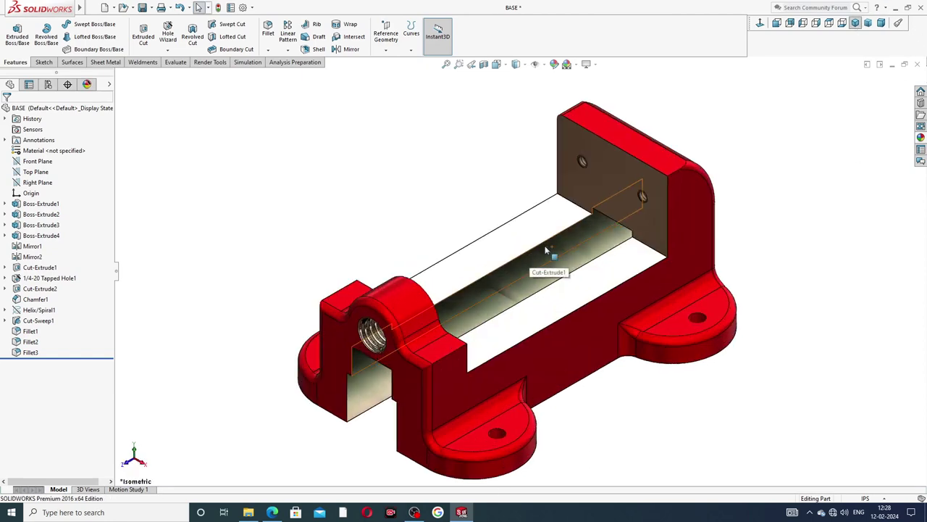
{"action": "left_click", "coordinate": [274, 513]}
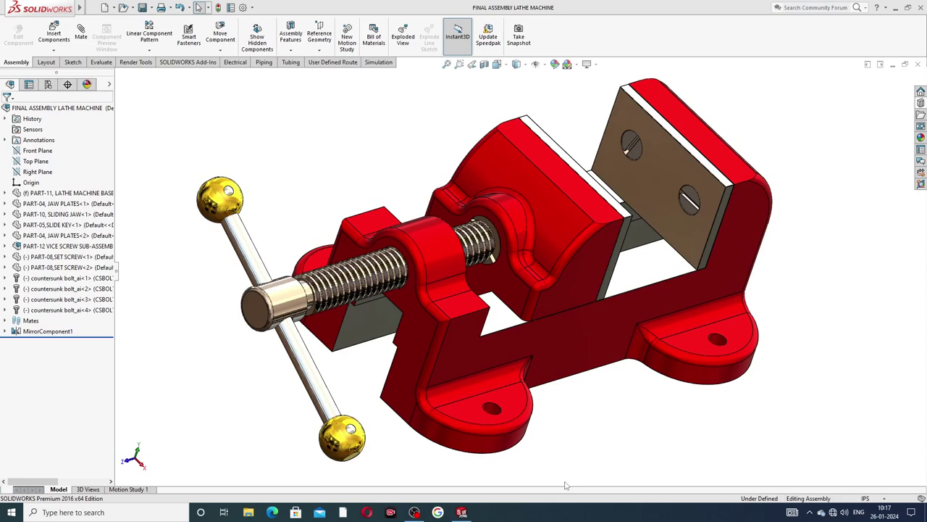
Step: Turn the T-handle about the screw and drag the sliding jaw toward the fixed jaw
{"action": "middle_click_drag", "start_coordinate": [435, 287], "coordinate": [547, 301]}
{"action": "scroll", "coordinate": [547, 300], "scroll_direction": "down", "scroll_amount": 3}
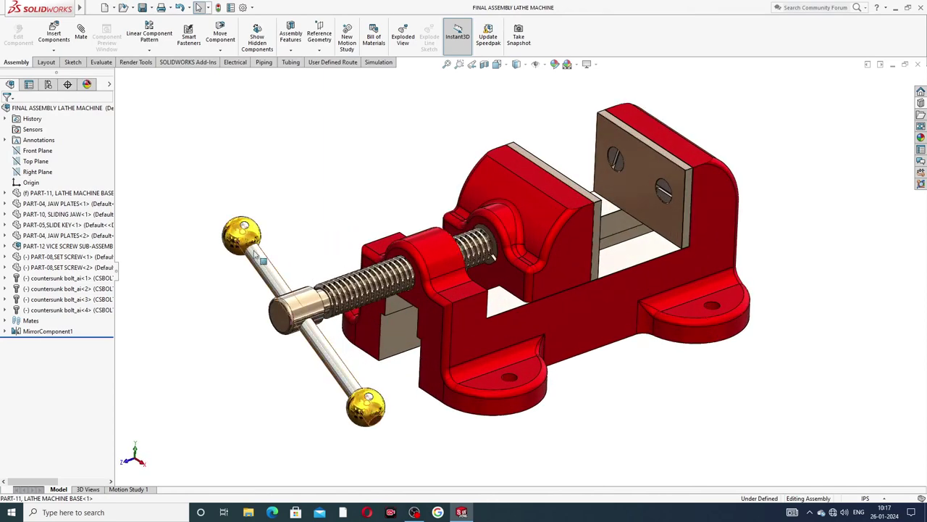
{"action": "left_click_drag", "start_coordinate": [243, 237], "coordinate": [297, 250]}
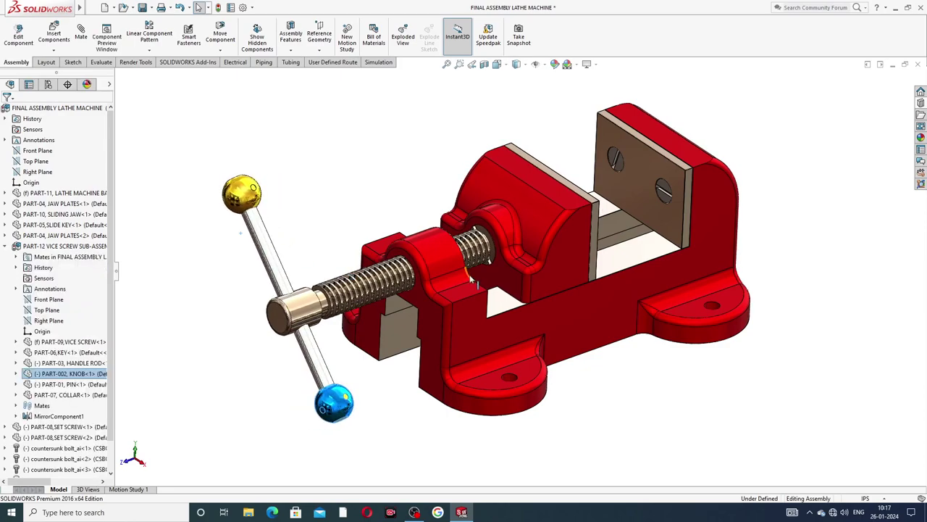
{"action": "middle_click_drag", "start_coordinate": [312, 260], "coordinate": [666, 207]}
{"action": "scroll", "coordinate": [634, 216], "scroll_direction": "up", "scroll_amount": 3}
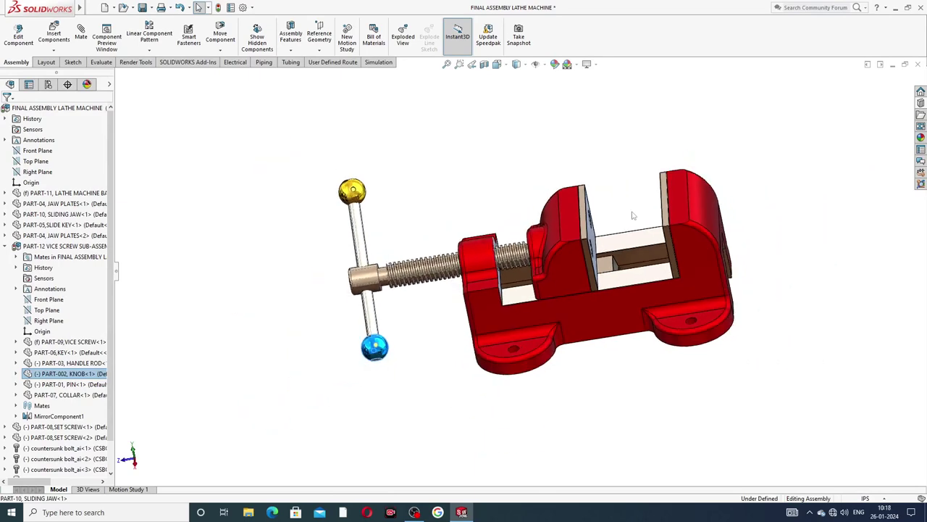
{"action": "left_click_drag", "start_coordinate": [581, 222], "coordinate": [439, 216]}
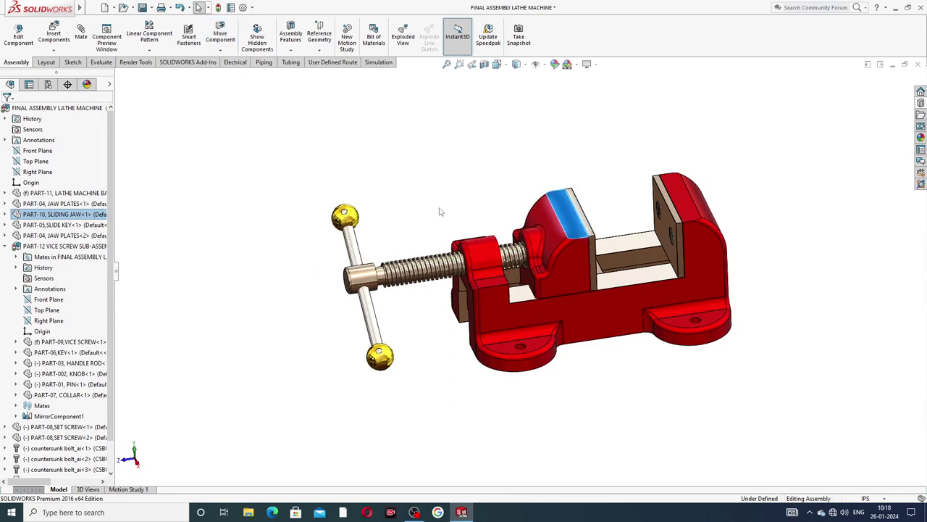
{"action": "left_click_drag", "start_coordinate": [572, 217], "coordinate": [540, 217]}
Step: Slide the sliding jaw back and forth along the vice screw
{"action": "key", "text": "Escape"}
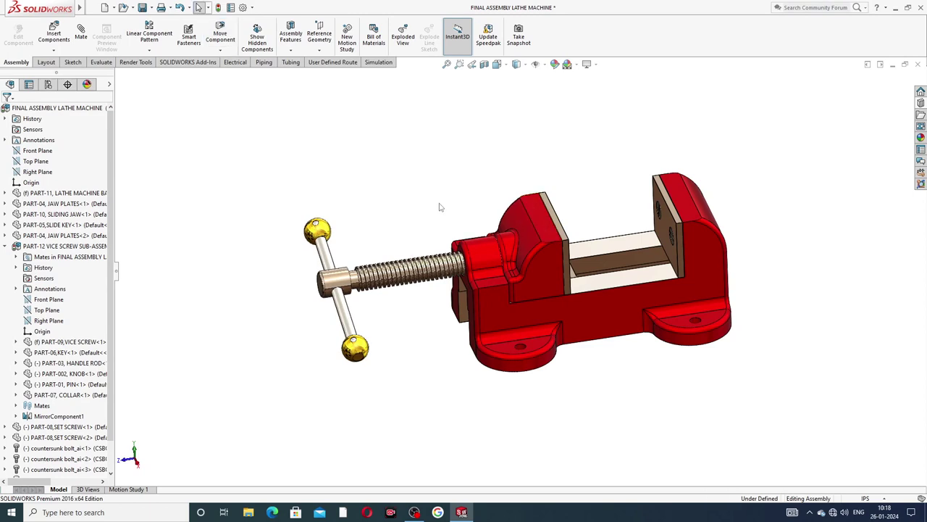
{"action": "left_click", "coordinate": [543, 237]}
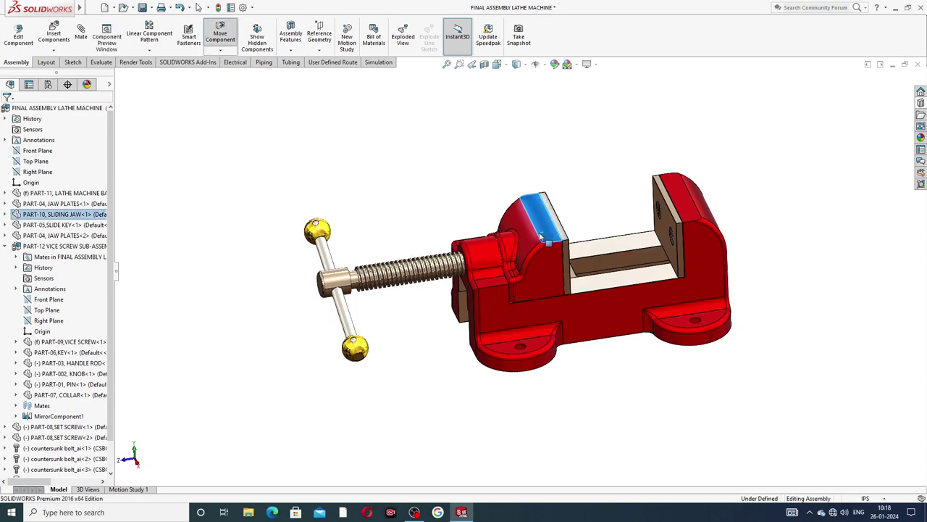
{"action": "left_click", "coordinate": [445, 195]}
{"action": "left_click_drag", "start_coordinate": [536, 227], "coordinate": [665, 210]}
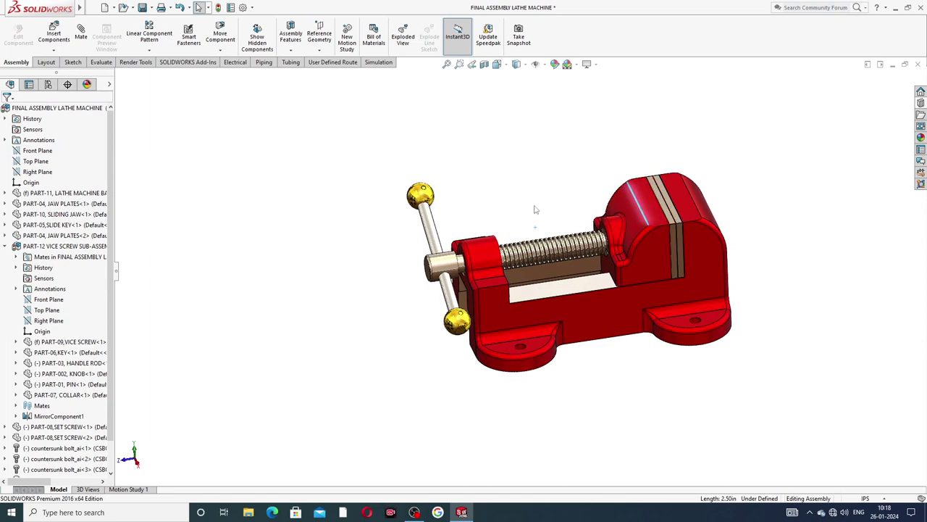
{"action": "left_click_drag", "start_coordinate": [557, 225], "coordinate": [516, 232]}
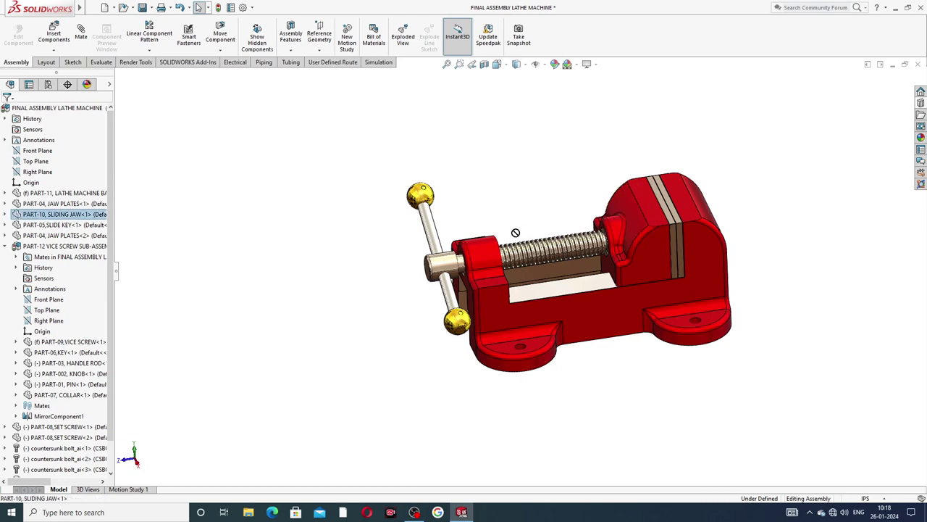
{"action": "left_click_drag", "start_coordinate": [644, 206], "coordinate": [527, 228]}
{"action": "middle_click_drag", "start_coordinate": [474, 187], "coordinate": [448, 236]}
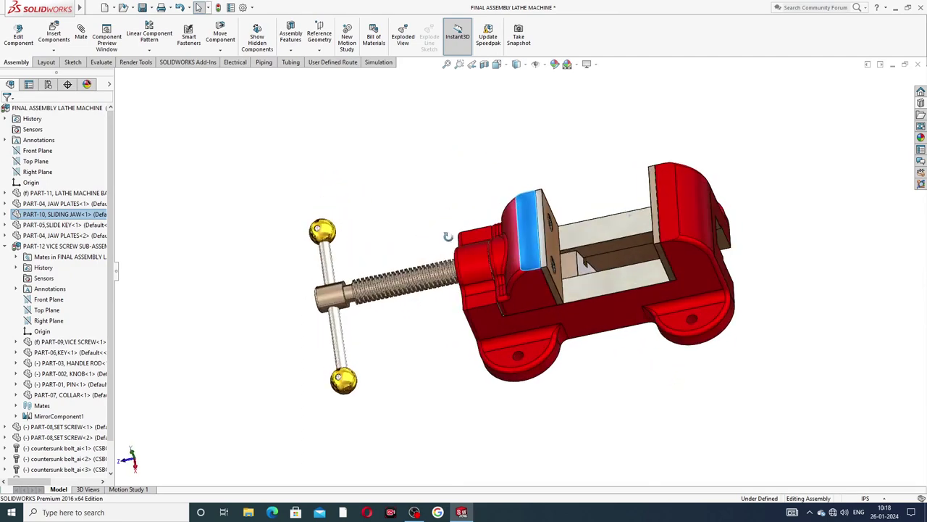
{"action": "left_click", "coordinate": [594, 199]}
Step: Rotate the handle rod about the screw axis until both knobs stand vertical
{"action": "middle_click_drag", "start_coordinate": [593, 199], "coordinate": [616, 108]}
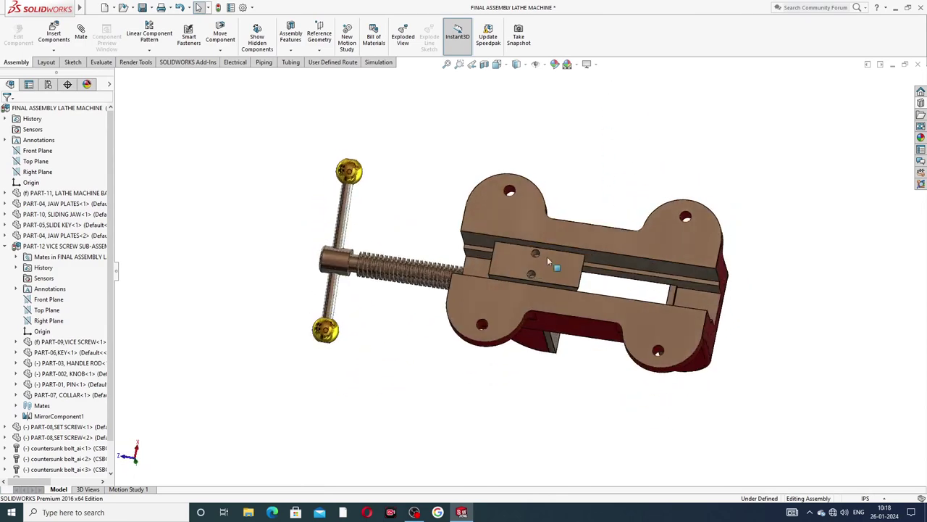
{"action": "scroll", "coordinate": [536, 268], "scroll_direction": "down", "scroll_amount": 5}
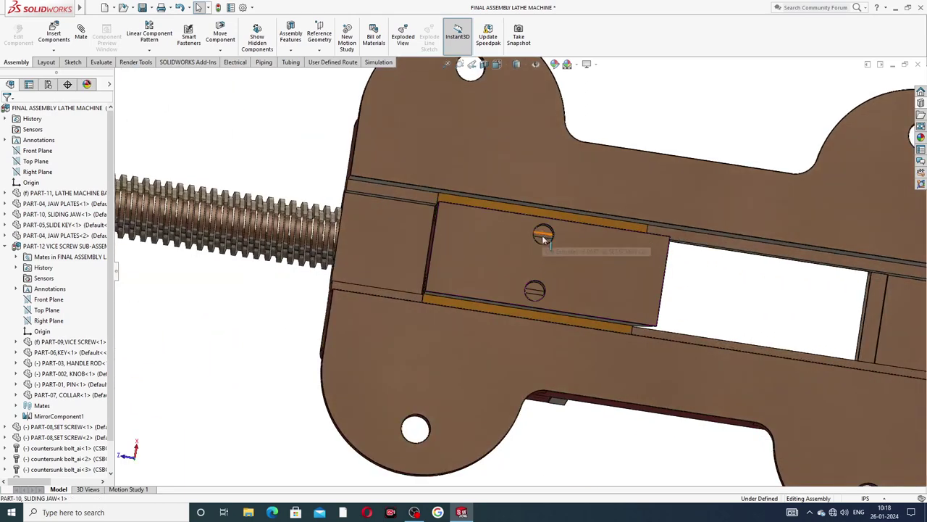
{"action": "scroll", "coordinate": [607, 230], "scroll_direction": "up", "scroll_amount": 10}
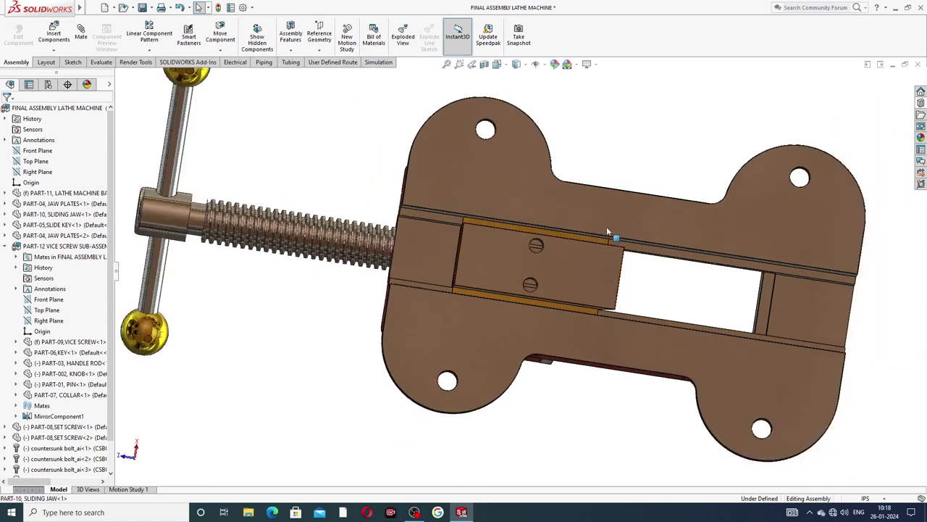
{"action": "middle_click_drag", "start_coordinate": [509, 198], "coordinate": [385, 276]}
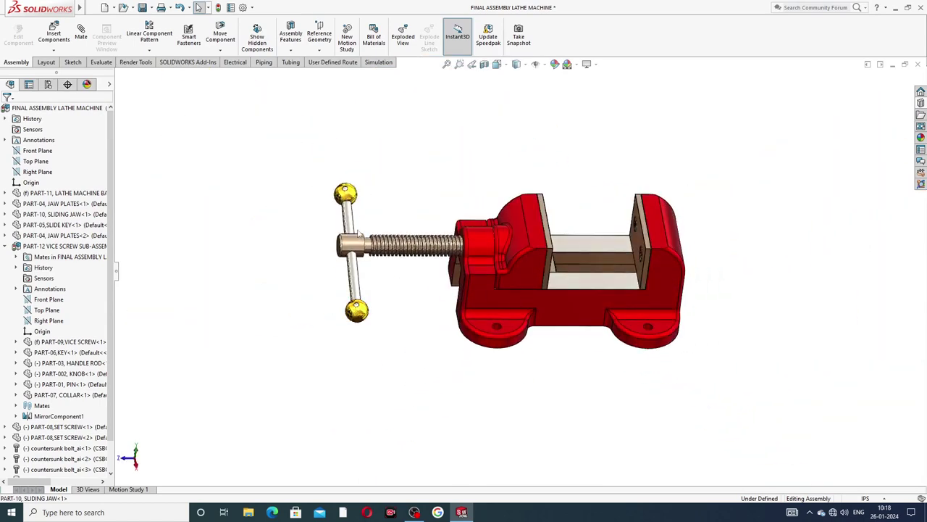
{"action": "left_click", "coordinate": [354, 201]}
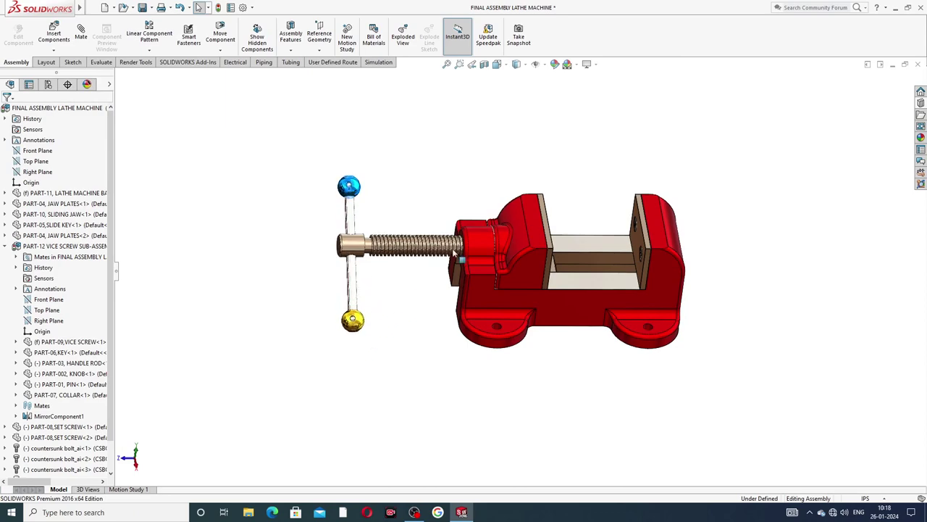
{"action": "scroll", "coordinate": [464, 259], "scroll_direction": "down", "scroll_amount": 2}
{"action": "middle_click_drag", "start_coordinate": [476, 255], "coordinate": [372, 334]}
{"action": "key", "text": "f"}
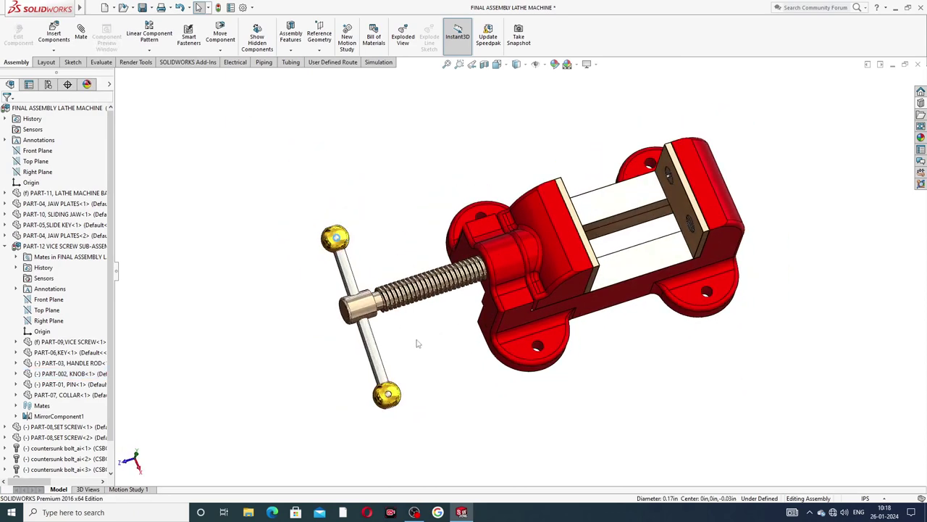
{"action": "left_click", "coordinate": [407, 374]}
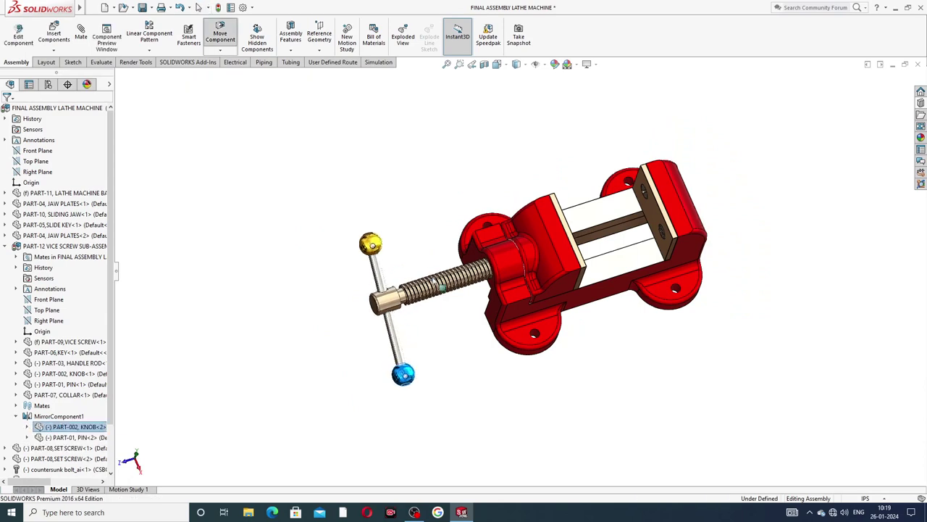
{"action": "middle_click_drag", "start_coordinate": [544, 307], "coordinate": [577, 336]}
{"action": "left_click", "coordinate": [577, 337]}
{"action": "scroll", "coordinate": [504, 294], "scroll_direction": "down", "scroll_amount": 5}
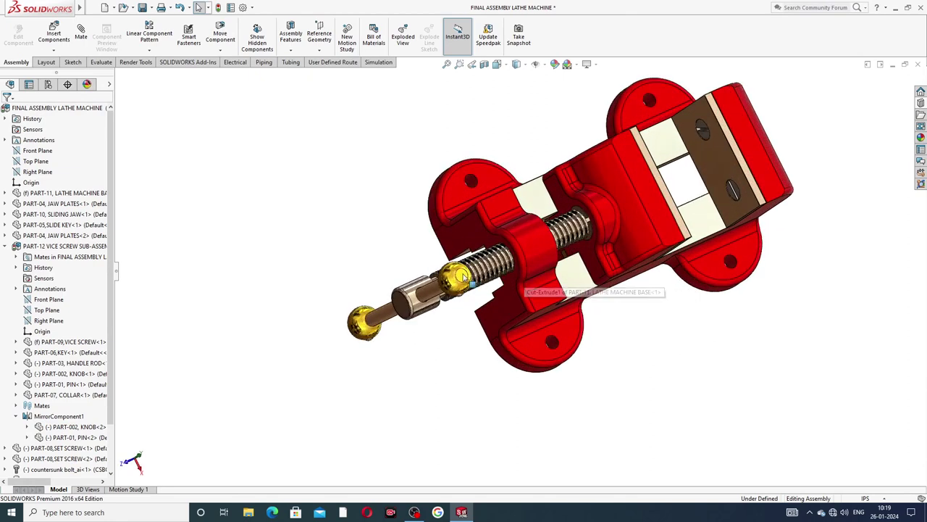
{"action": "left_click_drag", "start_coordinate": [472, 290], "coordinate": [511, 268]}
{"action": "scroll", "coordinate": [488, 250], "scroll_direction": "up", "scroll_amount": 2}
Step: Finish setting the handle upright and slide the jaw along the screw once more
{"action": "left_click", "coordinate": [736, 233]}
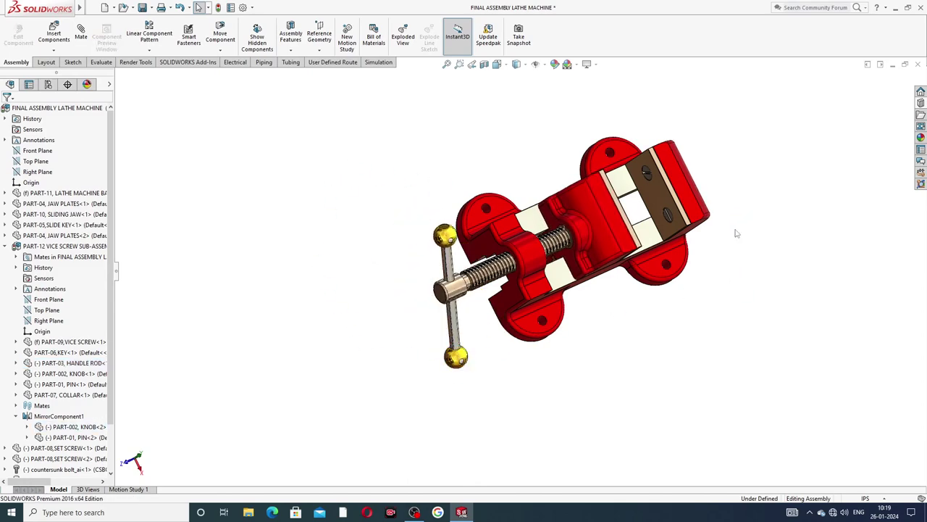
{"action": "middle_click_drag", "start_coordinate": [736, 233], "coordinate": [662, 174]}
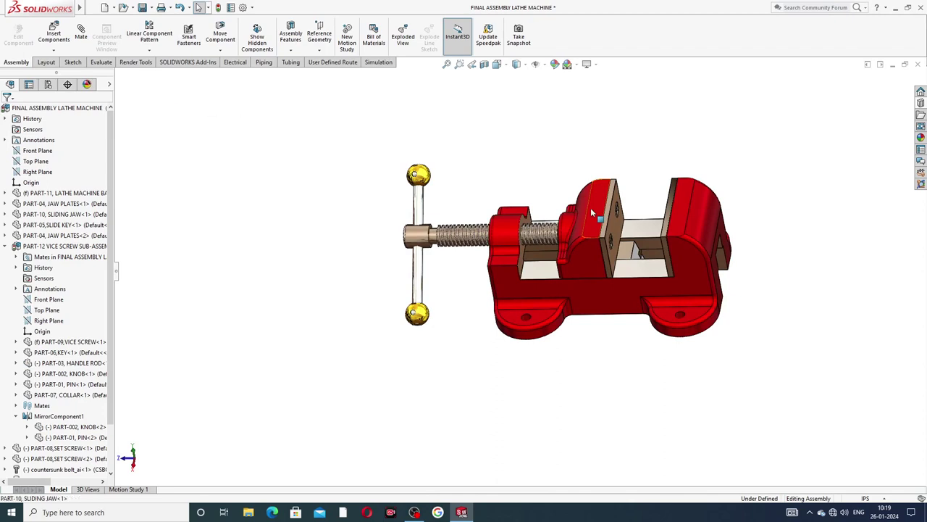
{"action": "mouse_move", "coordinate": [592, 212]}
{"action": "left_mouse_down"}
{"action": "mouse_move", "coordinate": [442, 218]}
{"action": "mouse_move", "coordinate": [612, 213]}
{"action": "mouse_move", "coordinate": [562, 219]}
{"action": "mouse_move", "coordinate": [590, 224]}
{"action": "left_mouse_up"}
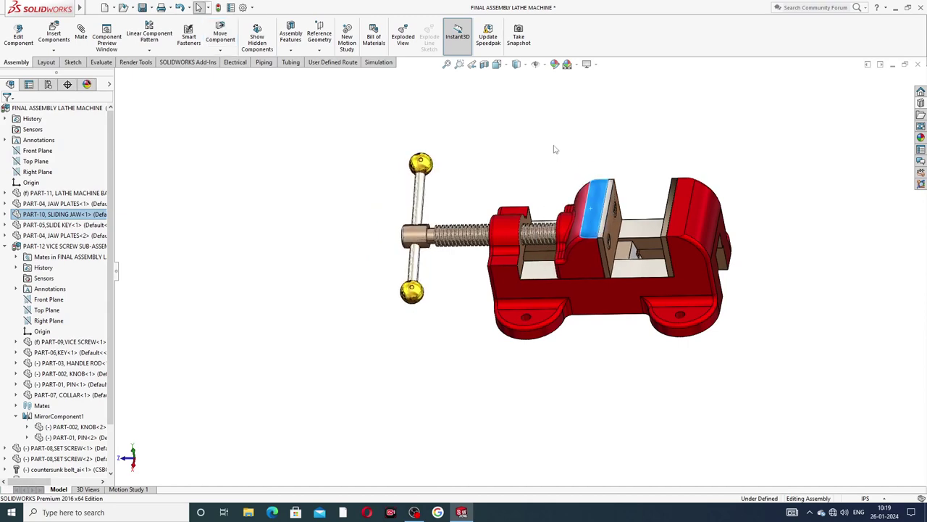
{"action": "key", "text": "Escape"}
{"action": "middle_click_drag", "start_coordinate": [590, 225], "coordinate": [606, 253]}
Step: Collapse the VICE SCREW SUB-ASSEMBLY in the tree and close the lathe machine assembly
{"action": "scroll", "coordinate": [607, 254], "scroll_direction": "down", "scroll_amount": 3}
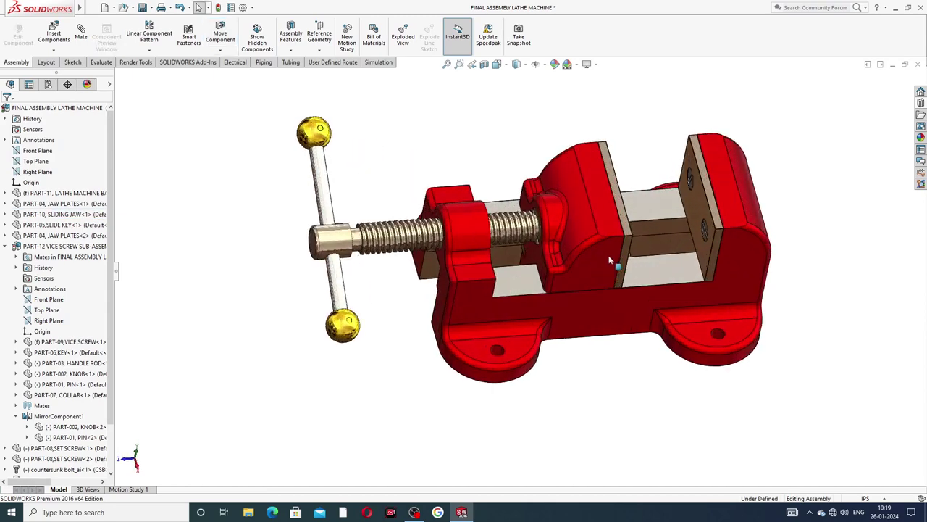
{"action": "scroll", "coordinate": [617, 262], "scroll_direction": "down", "scroll_amount": 1}
{"action": "scroll", "coordinate": [617, 263], "scroll_direction": "up", "scroll_amount": 2}
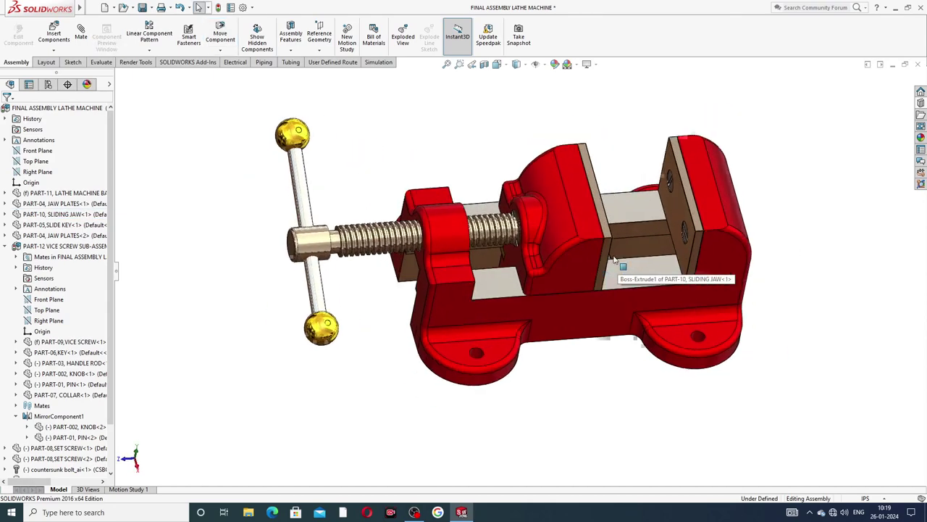
{"action": "left_click", "coordinate": [6, 247]}
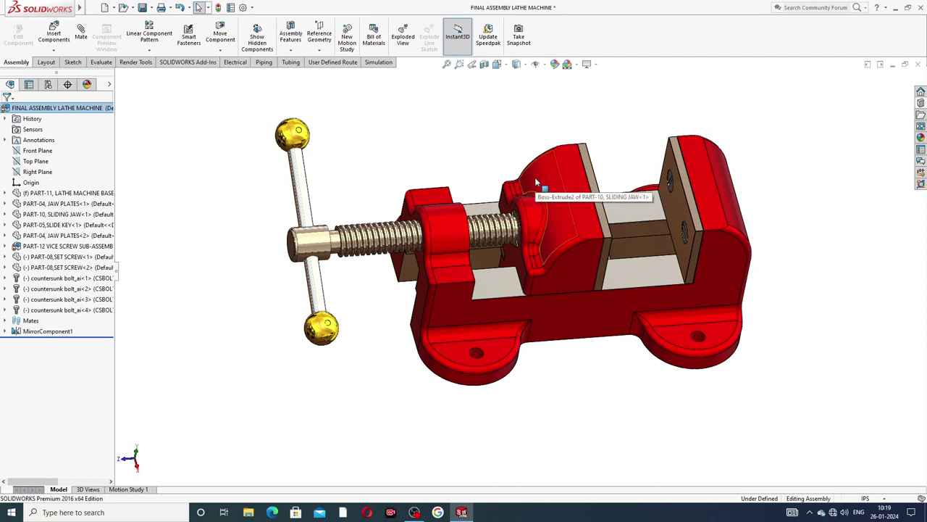
{"action": "scroll", "coordinate": [511, 209], "scroll_direction": "down", "scroll_amount": 3}
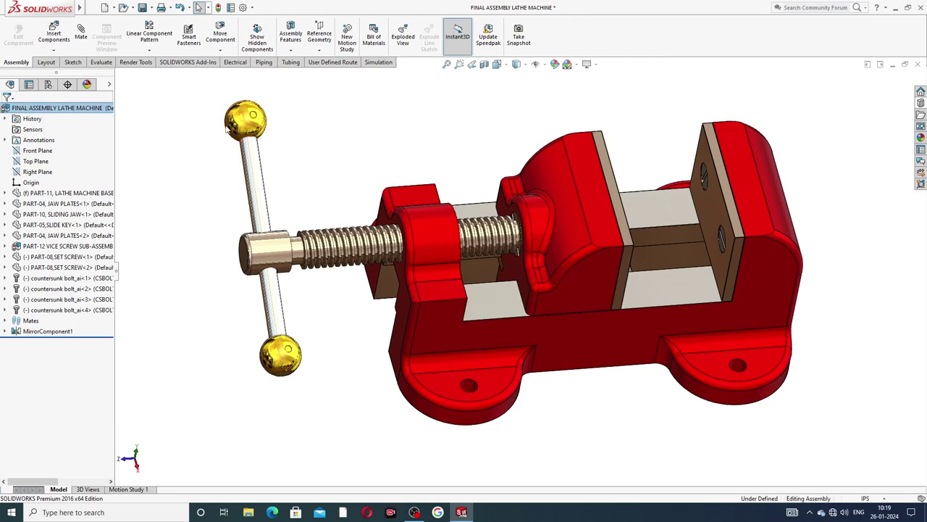
{"action": "left_click", "coordinate": [917, 65]}
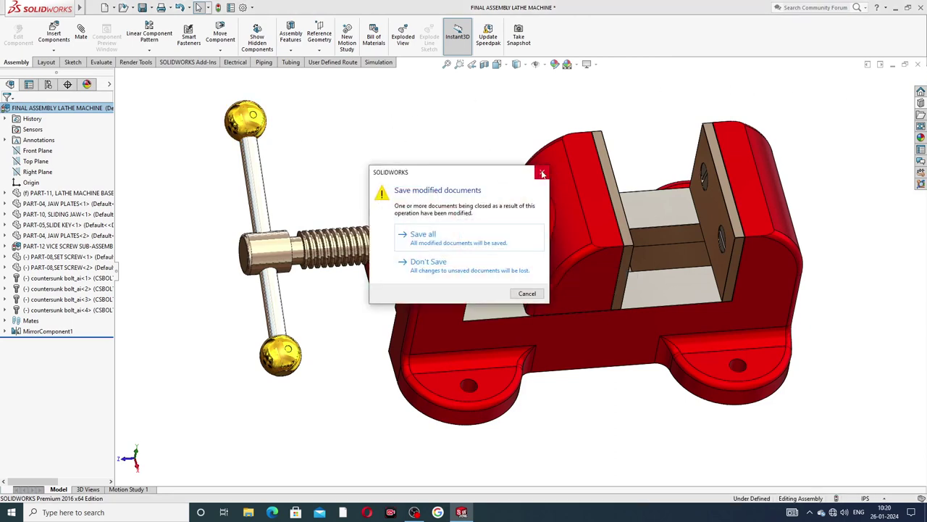
Step: Rebuild and save all modified documents, then start a new empty assembly
{"action": "left_click", "coordinate": [431, 242]}
{"action": "left_click", "coordinate": [450, 228]}
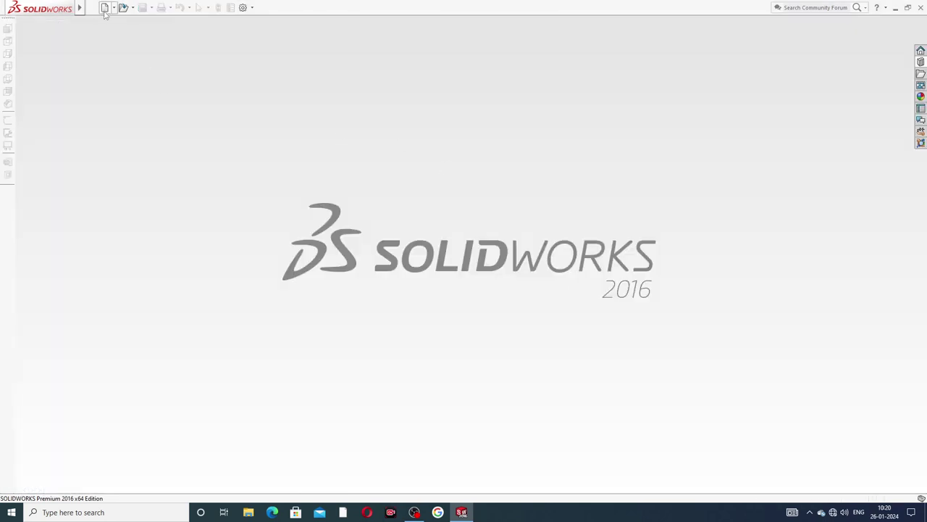
{"action": "left_click", "coordinate": [105, 8]}
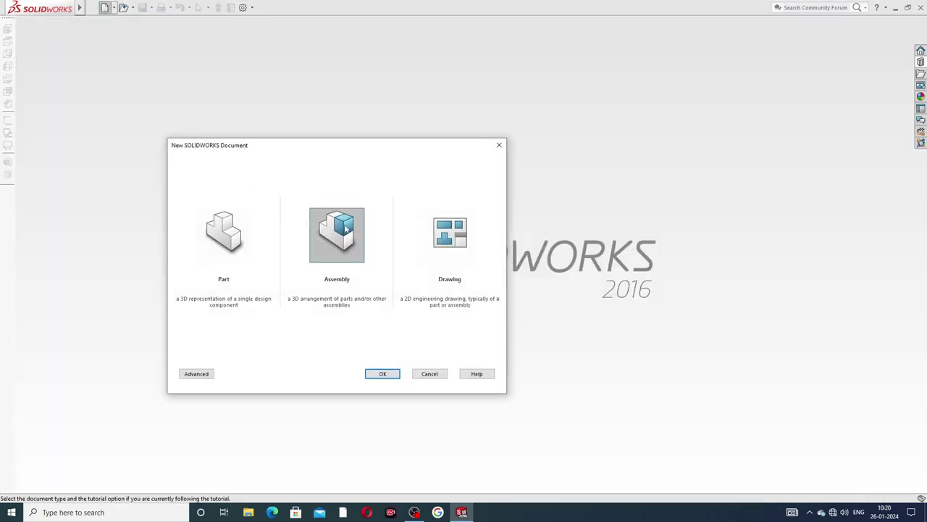
{"action": "left_click", "coordinate": [382, 372]}
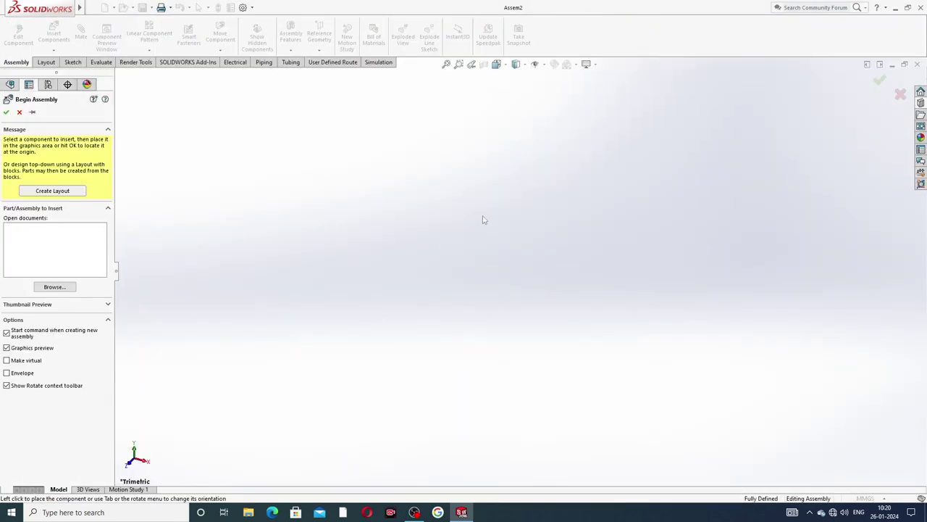
{"action": "left_click", "coordinate": [20, 112]}
Step: Give the new assembly a Plain White scene and open its document properties
{"action": "left_click", "coordinate": [576, 65]}
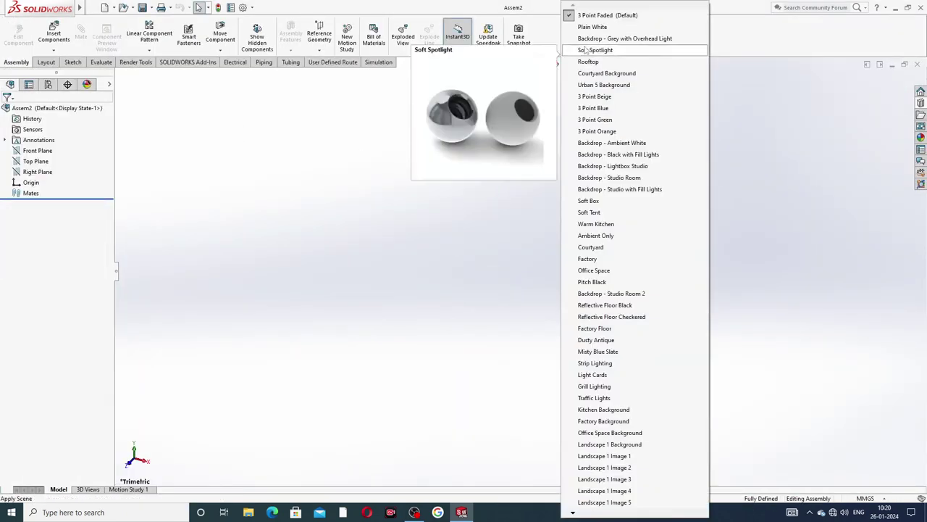
{"action": "left_click", "coordinate": [586, 29]}
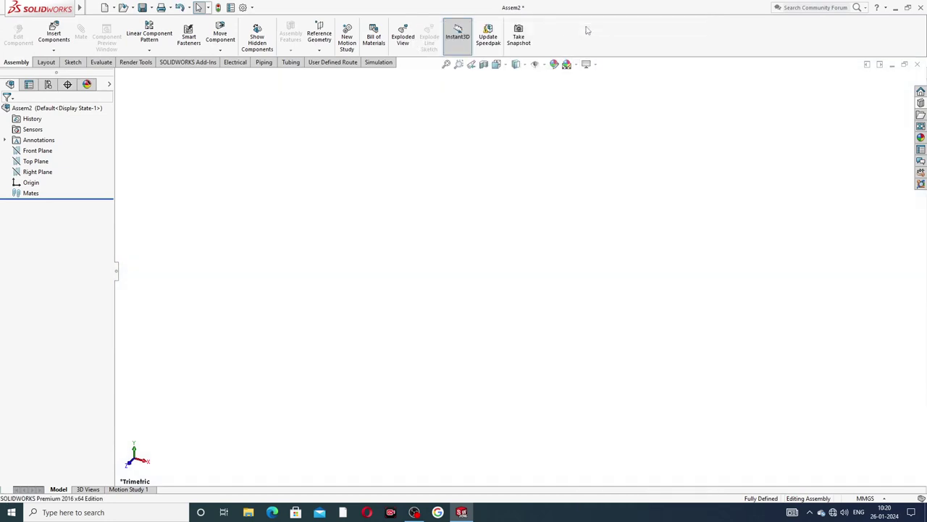
{"action": "left_click", "coordinate": [243, 8]}
Step: Set shaded and wireframe image quality to high and switch units to IPS (inch, pound, second)
{"action": "left_click", "coordinate": [337, 94]}
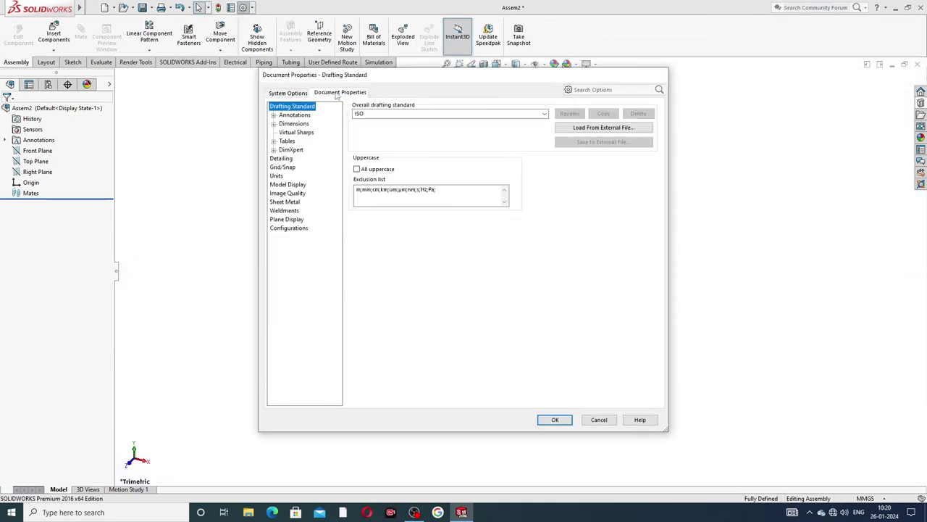
{"action": "left_click", "coordinate": [288, 193]}
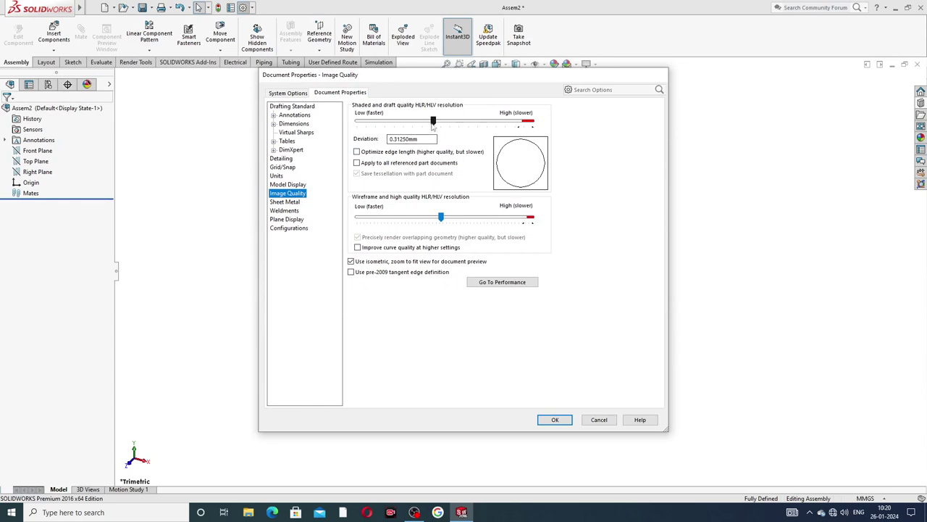
{"action": "left_click_drag", "start_coordinate": [434, 122], "coordinate": [531, 121]}
{"action": "left_click_drag", "start_coordinate": [442, 217], "coordinate": [531, 217]}
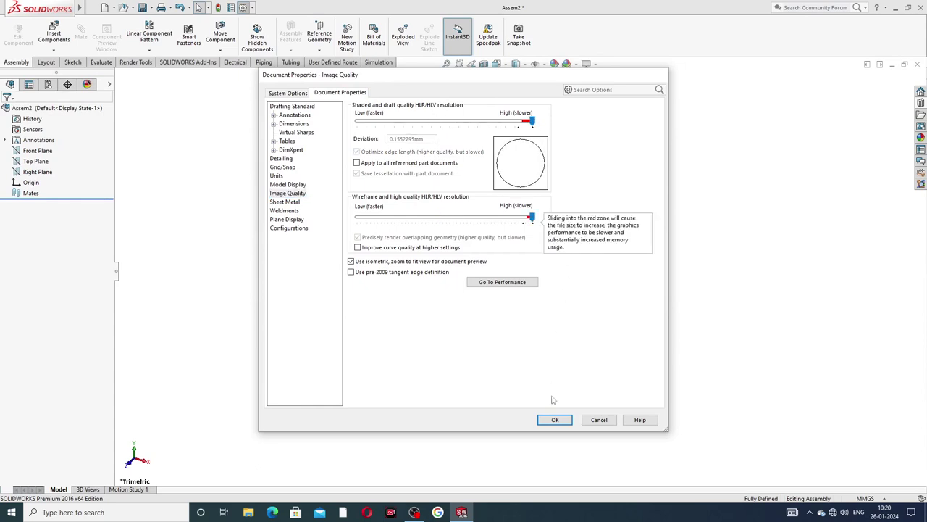
{"action": "left_click", "coordinate": [552, 422]}
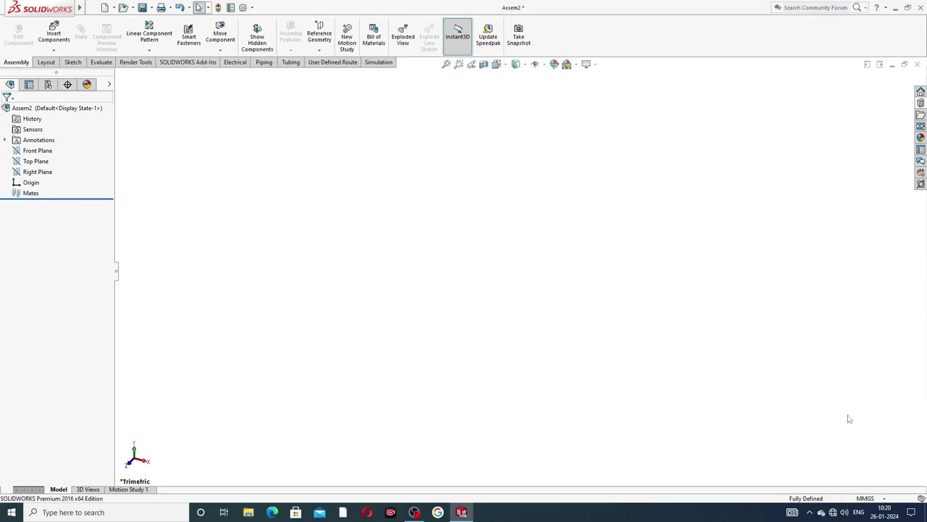
{"action": "left_click", "coordinate": [865, 496]}
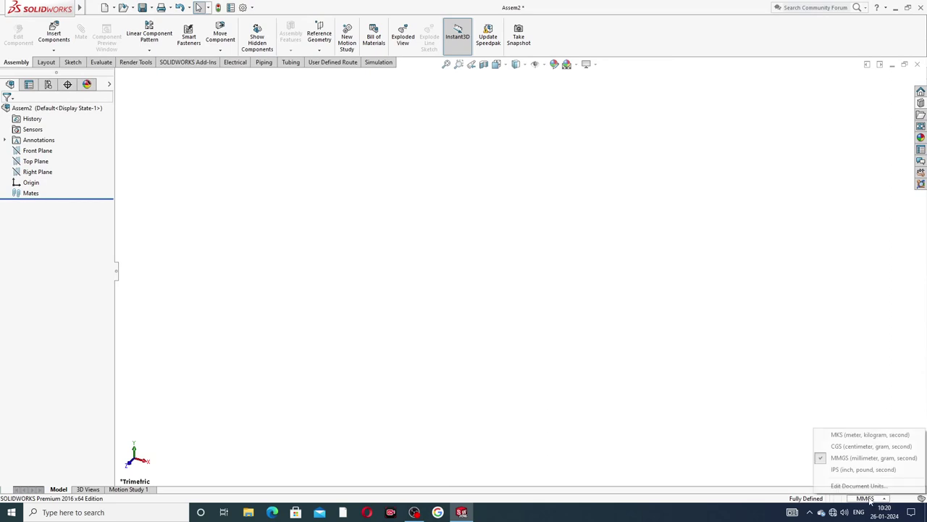
{"action": "left_click", "coordinate": [855, 469]}
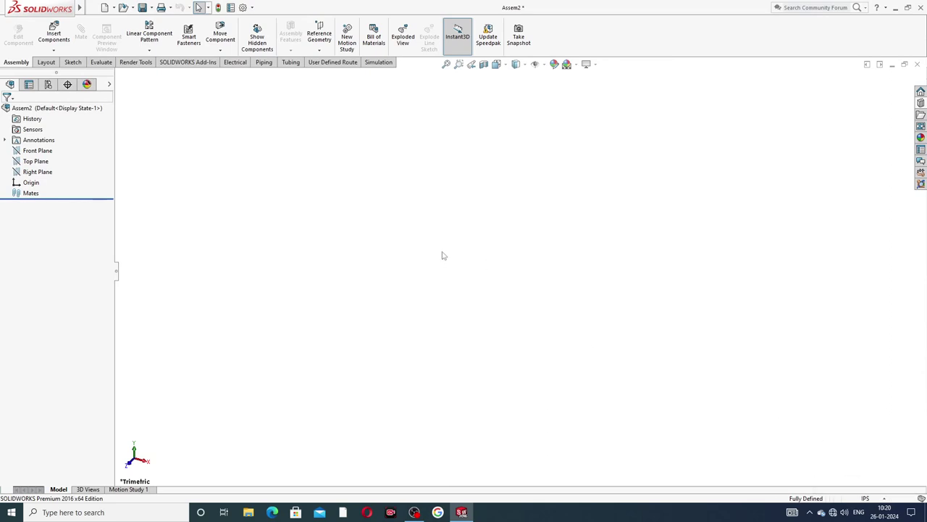
Step: Insert PART-11, LATHE MACHINE BASE into Assem2 as the fixed first component and orbit to inspect it
{"action": "left_click", "coordinate": [60, 41]}
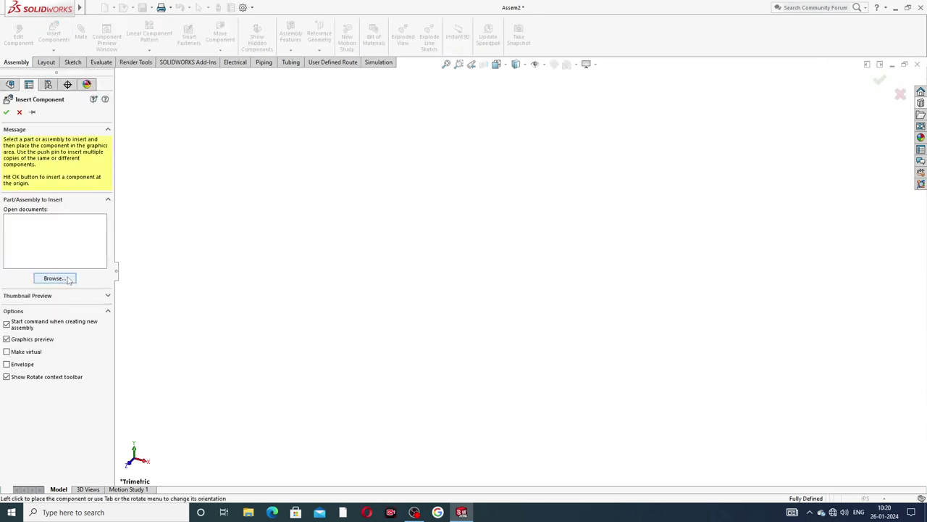
{"action": "left_click", "coordinate": [66, 279]}
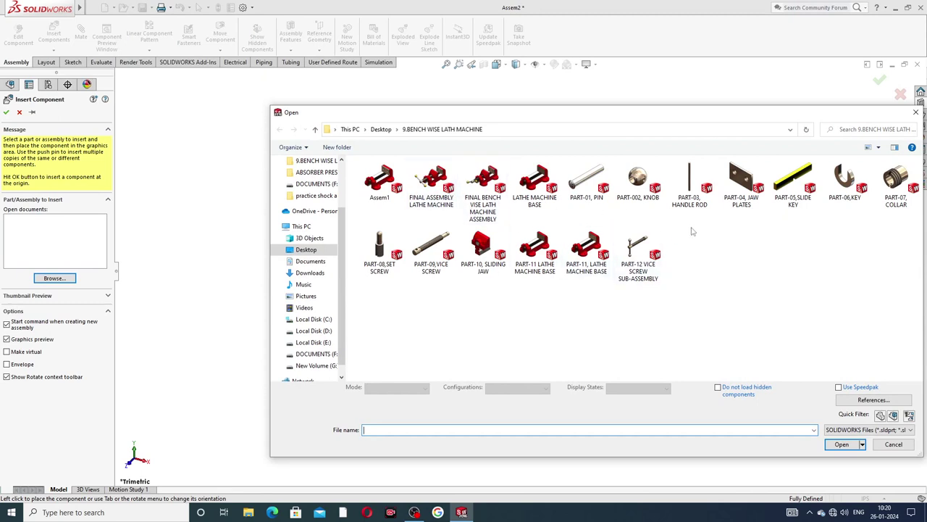
{"action": "left_click", "coordinate": [588, 257]}
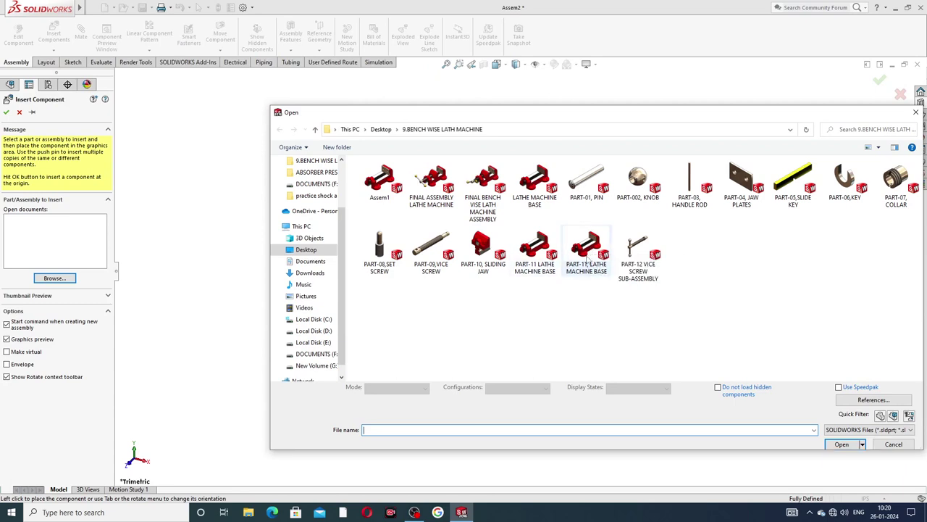
{"action": "left_click", "coordinate": [840, 434]}
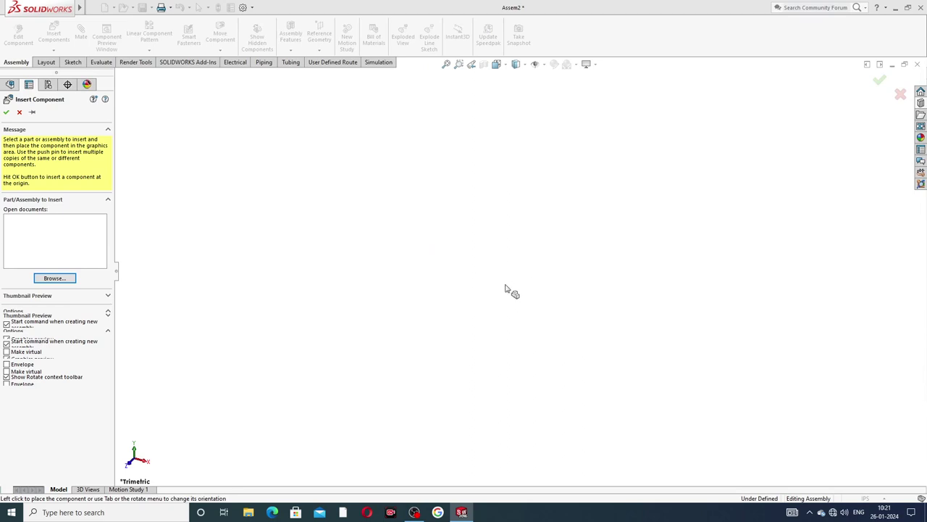
{"action": "left_click", "coordinate": [520, 286]}
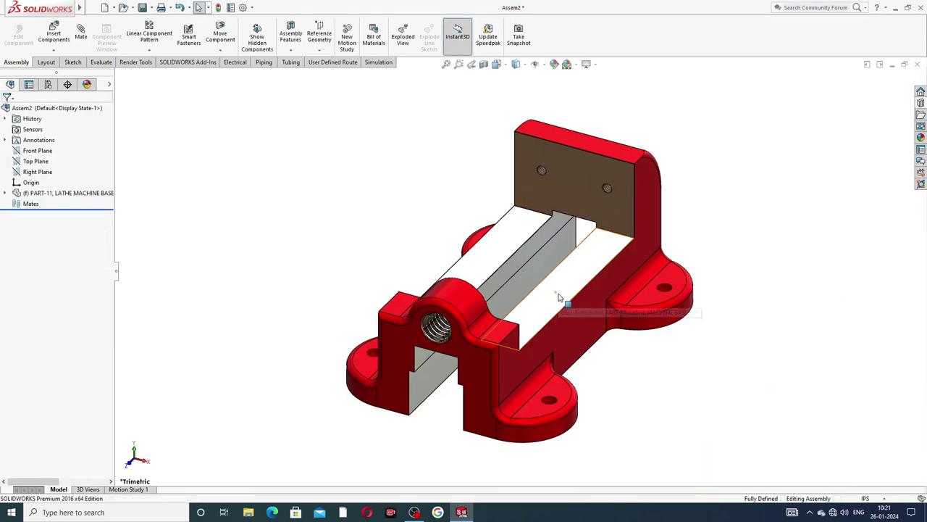
{"action": "middle_click_drag", "start_coordinate": [558, 297], "coordinate": [525, 296]}
{"action": "middle_click_drag", "start_coordinate": [650, 266], "coordinate": [657, 260]}
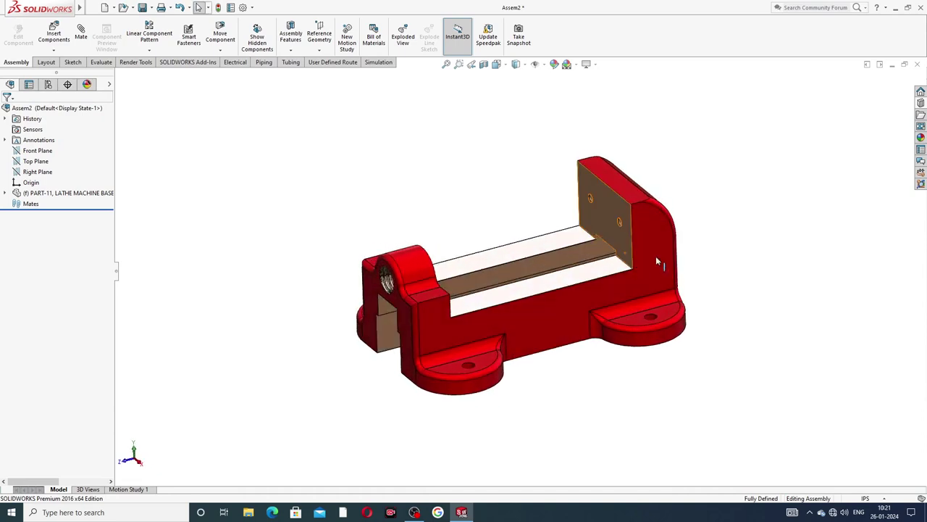
{"action": "middle_click_drag", "start_coordinate": [514, 292], "coordinate": [533, 287]}
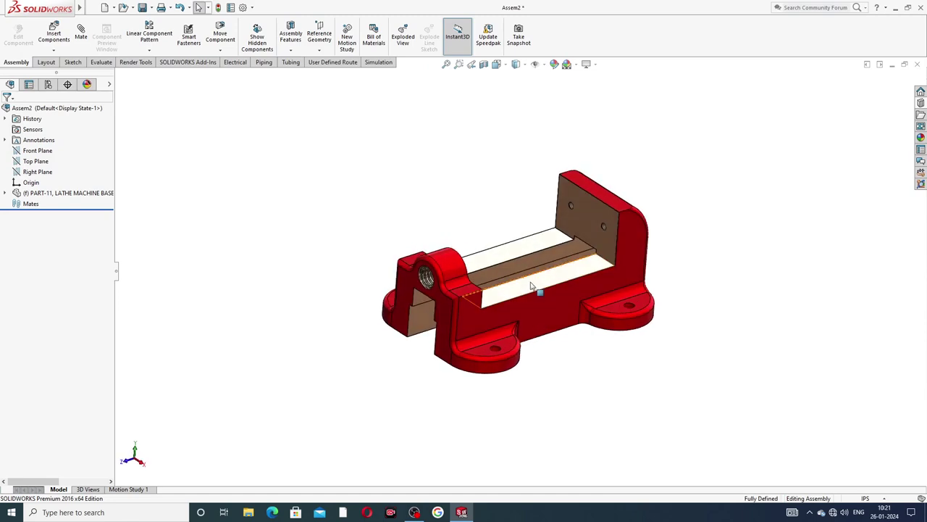
{"action": "scroll", "coordinate": [531, 286], "scroll_direction": "down", "scroll_amount": 3}
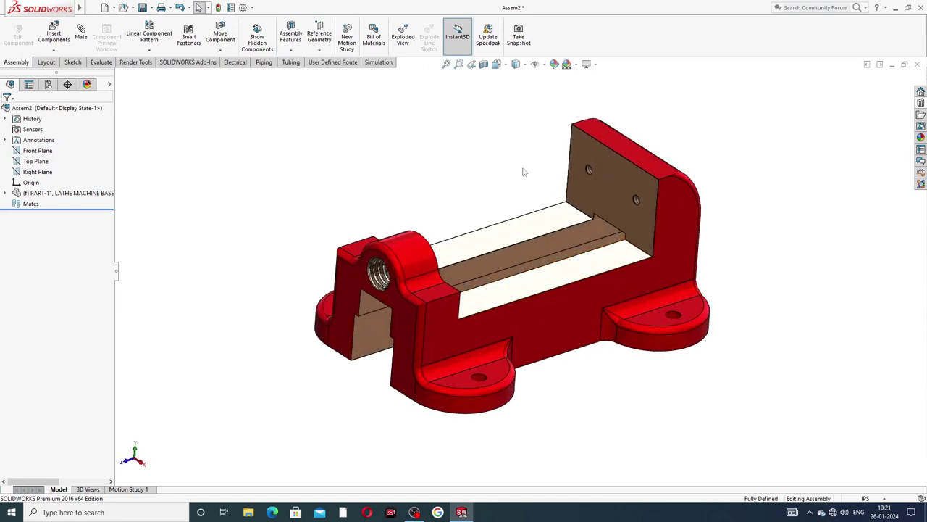
{"action": "scroll", "coordinate": [524, 172], "scroll_direction": "up", "scroll_amount": 2}
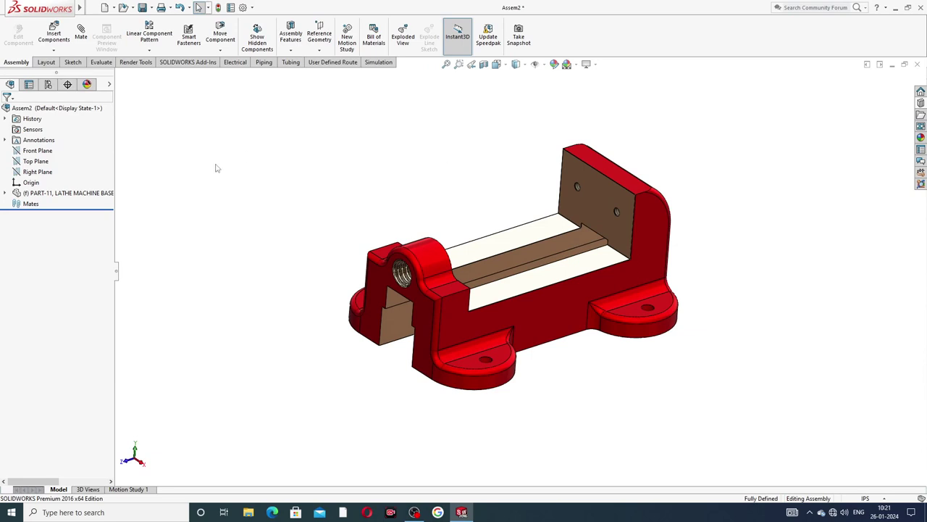
{"action": "left_click", "coordinate": [57, 38]}
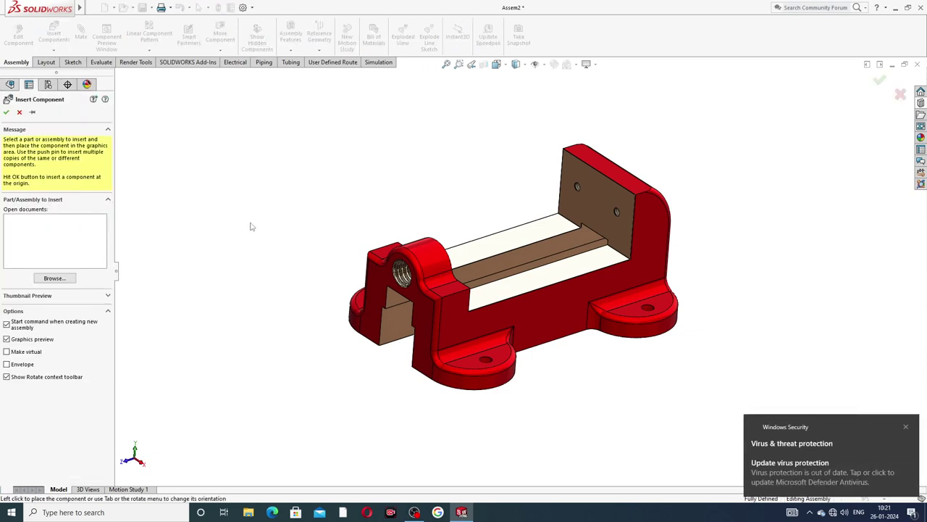
Step: Insert PART-04, JAW PLATES, placing it floating above the lathe machine base
{"action": "left_click", "coordinate": [906, 428]}
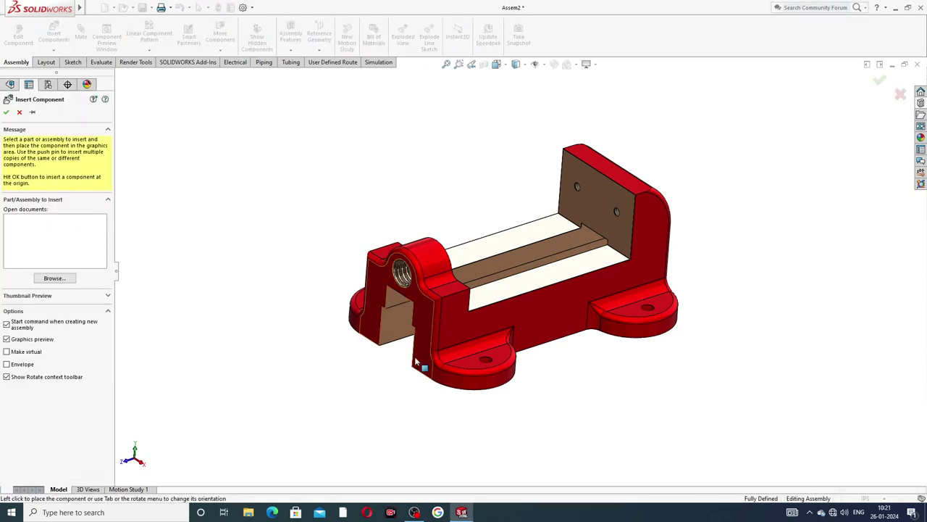
{"action": "left_click", "coordinate": [73, 278]}
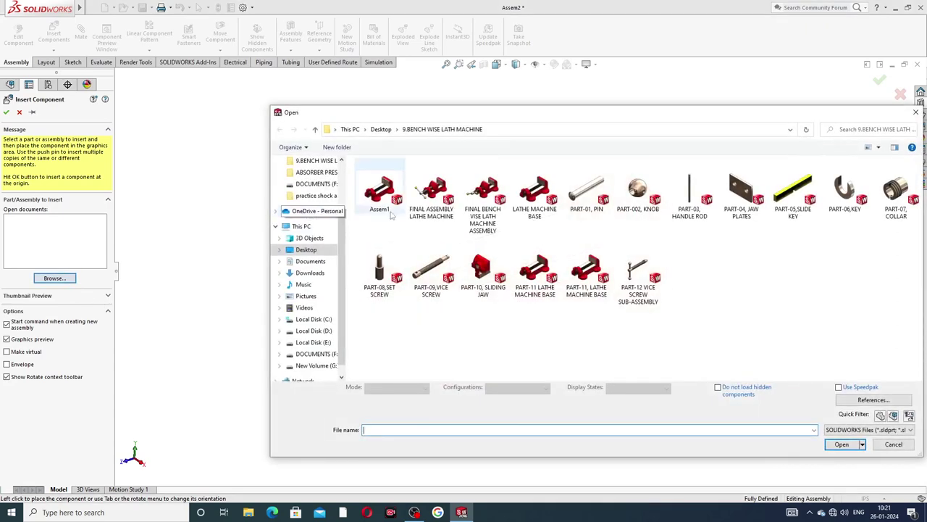
{"action": "left_click", "coordinate": [743, 199]}
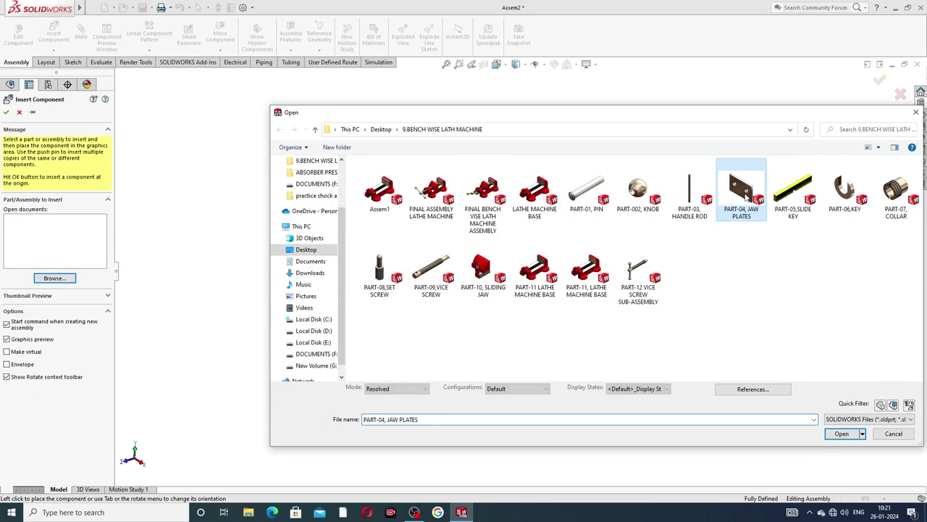
{"action": "left_click", "coordinate": [841, 433]}
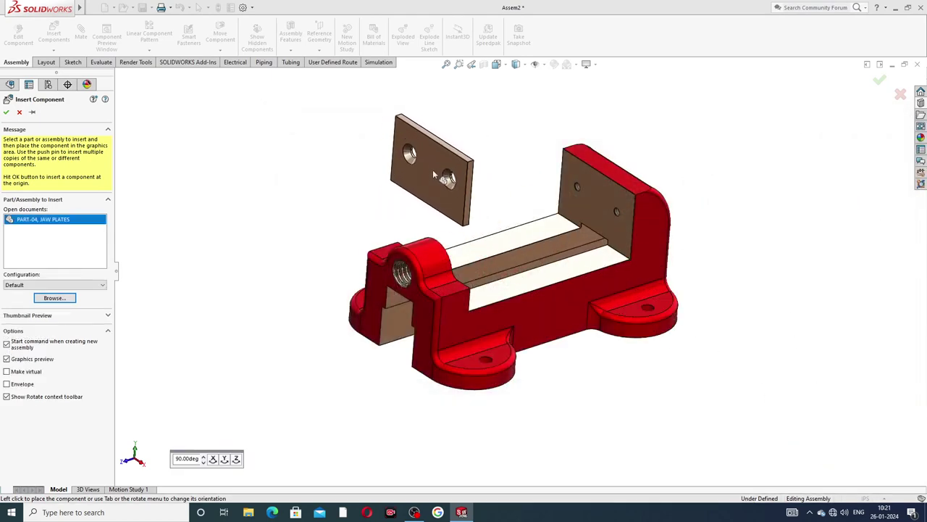
{"action": "left_click", "coordinate": [451, 167]}
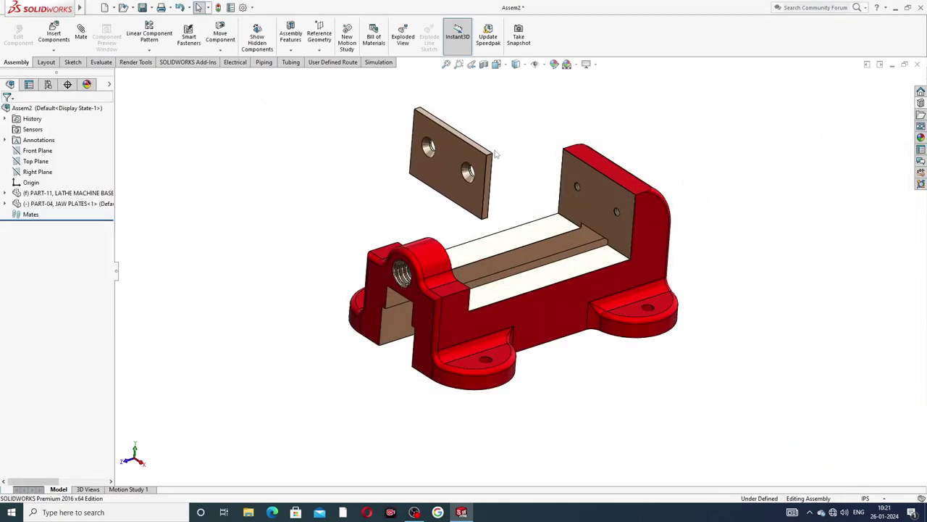
{"action": "scroll", "coordinate": [506, 158], "scroll_direction": "down", "scroll_amount": 3}
{"action": "scroll", "coordinate": [506, 169], "scroll_direction": "up", "scroll_amount": 2}
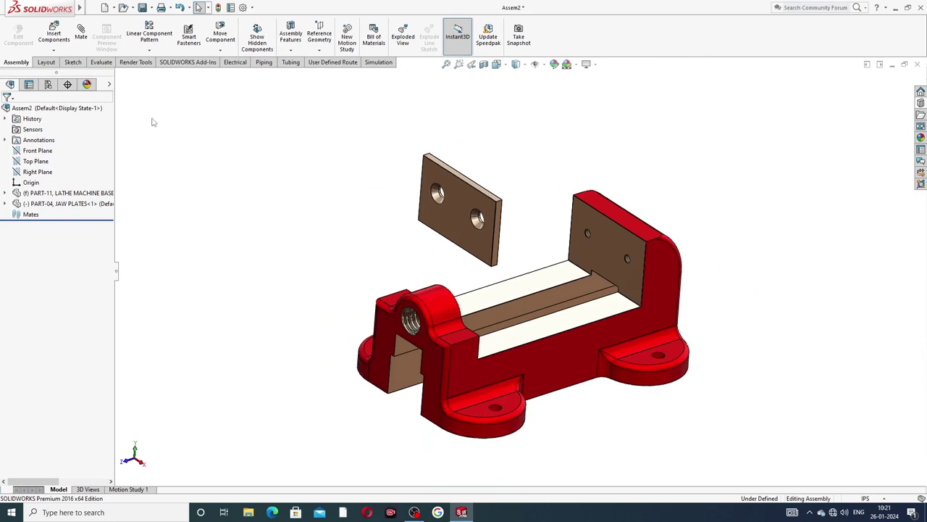
Step: Mate the jaw plate's top face coincident with the fixed jaw's top face
{"action": "left_click", "coordinate": [80, 35]}
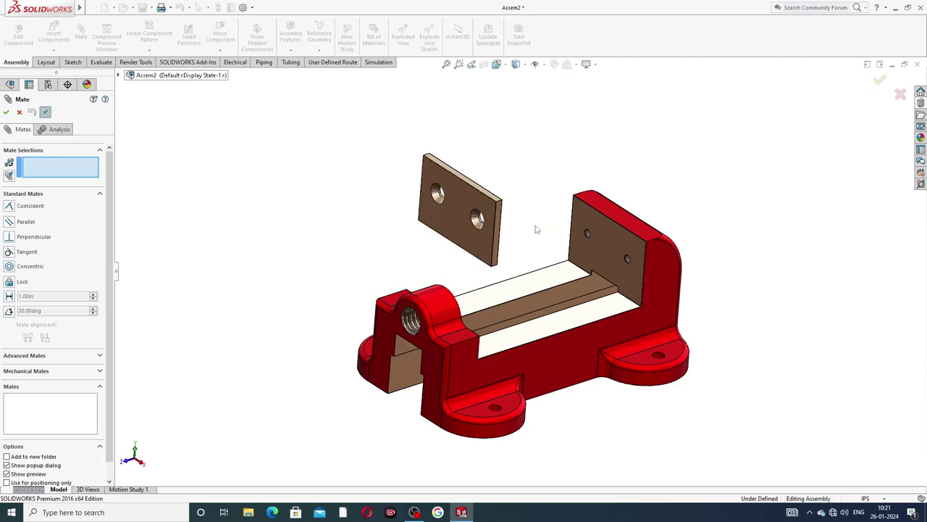
{"action": "scroll", "coordinate": [531, 214], "scroll_direction": "down", "scroll_amount": 3}
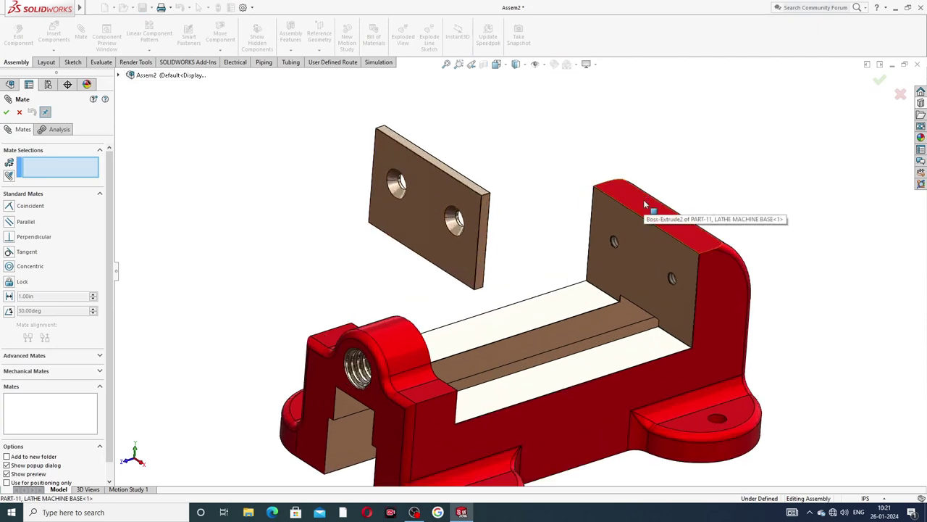
{"action": "left_click", "coordinate": [644, 205]}
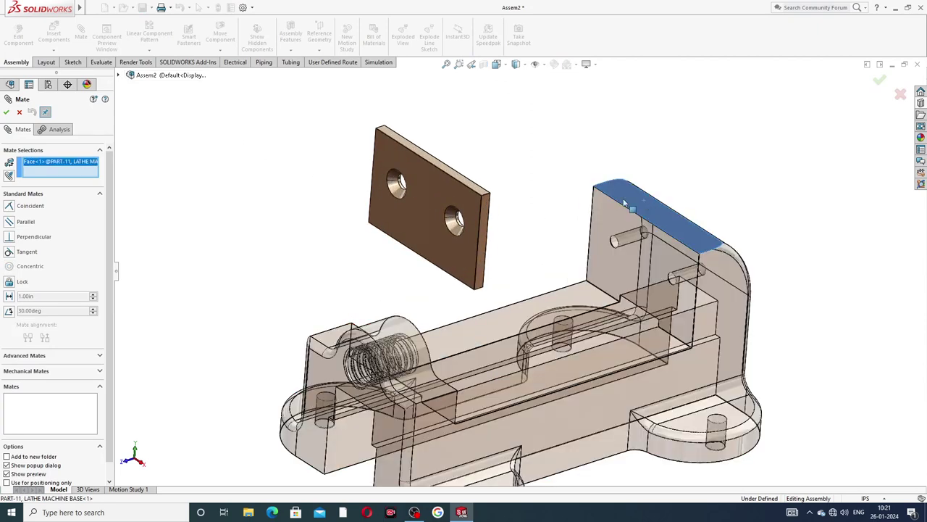
{"action": "left_click", "coordinate": [476, 189]}
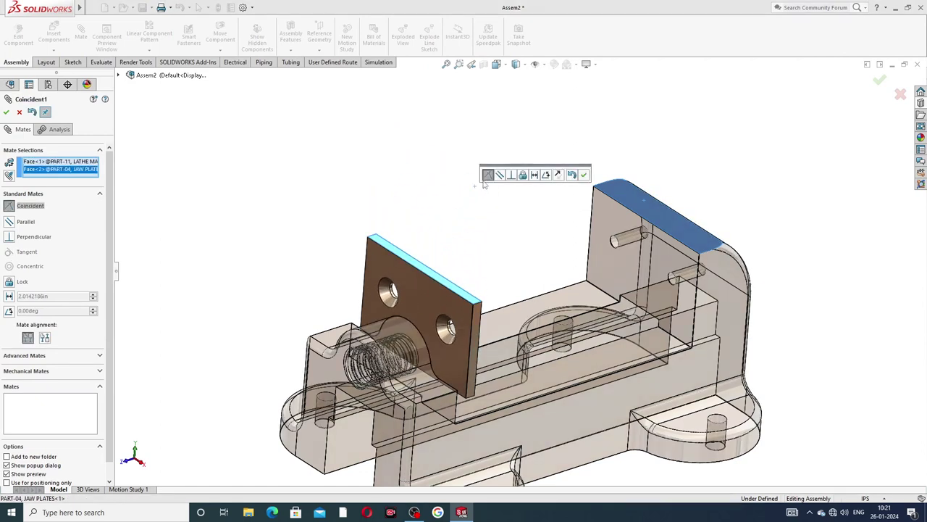
{"action": "left_click", "coordinate": [583, 175]}
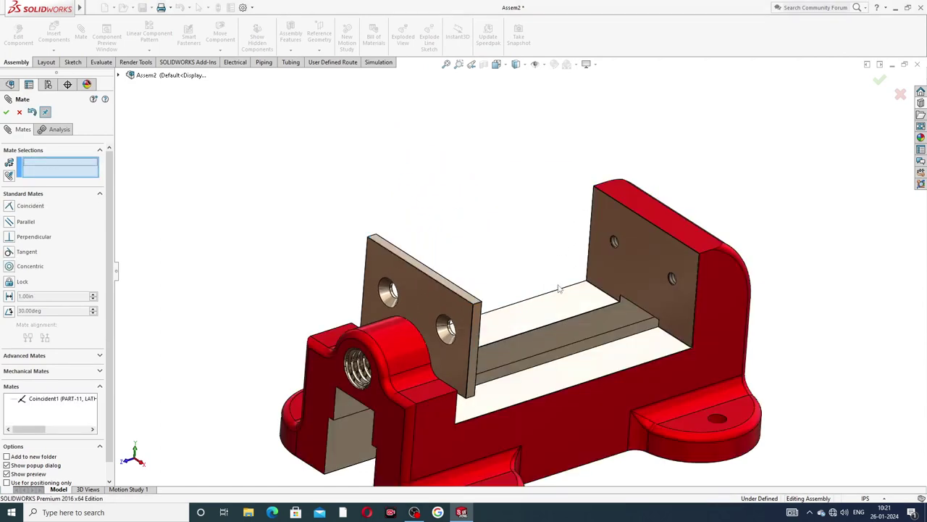
Step: Make the jaw plate's side face coincident with the base's inner side face
{"action": "scroll", "coordinate": [558, 288], "scroll_direction": "down", "scroll_amount": 2}
{"action": "left_click", "coordinate": [746, 303]}
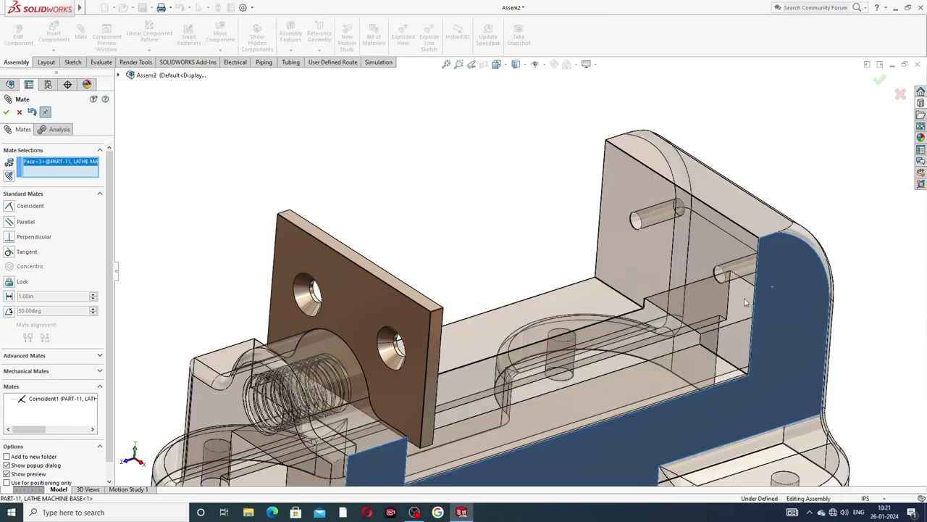
{"action": "left_click", "coordinate": [435, 360]}
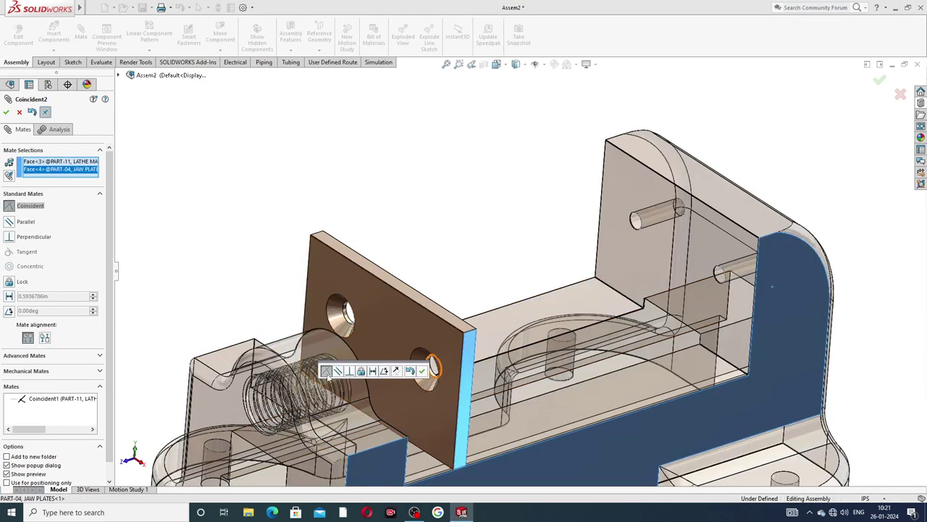
{"action": "left_click", "coordinate": [422, 370]}
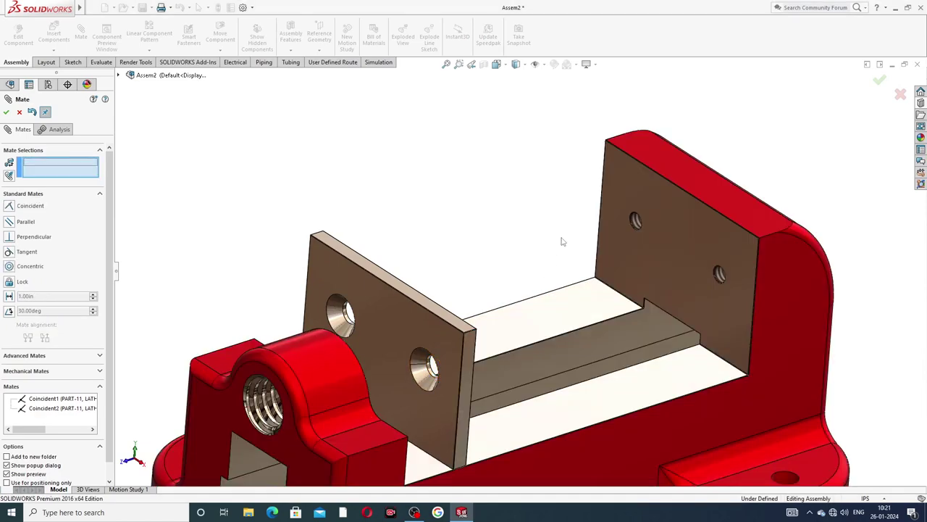
Step: Seat the jaw plate's back face against the fixed jaw's front face and close the Mate manager
{"action": "left_click", "coordinate": [668, 233]}
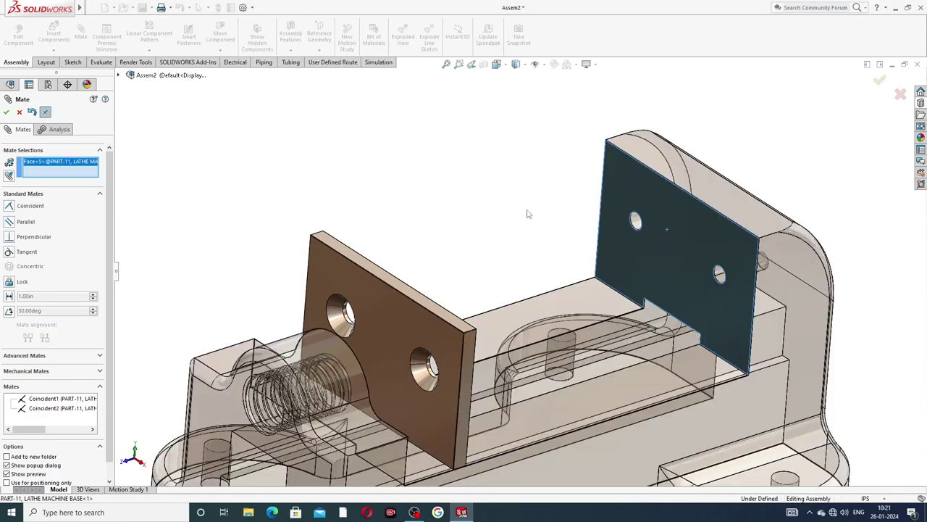
{"action": "middle_click_drag", "start_coordinate": [529, 214], "coordinate": [379, 338]}
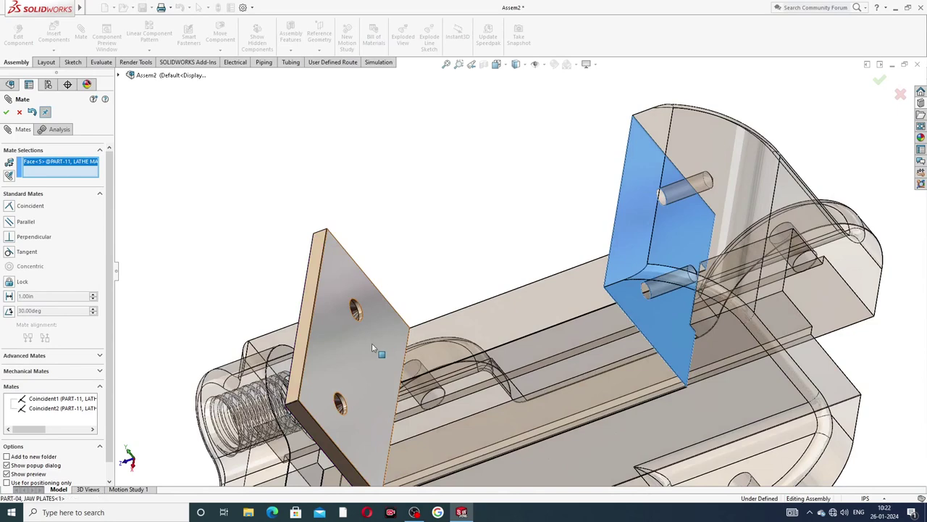
{"action": "left_click", "coordinate": [372, 343]}
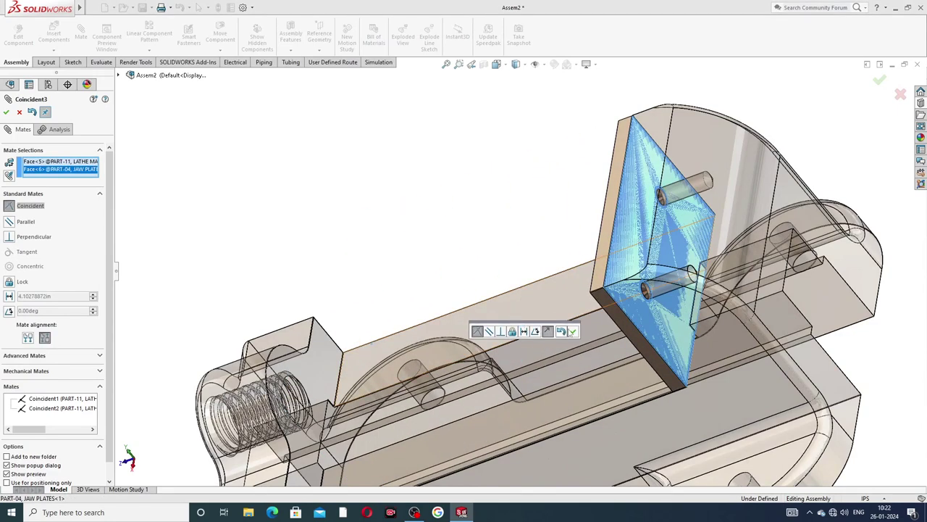
{"action": "left_click", "coordinate": [572, 332]}
{"action": "scroll", "coordinate": [540, 253], "scroll_direction": "up", "scroll_amount": 5}
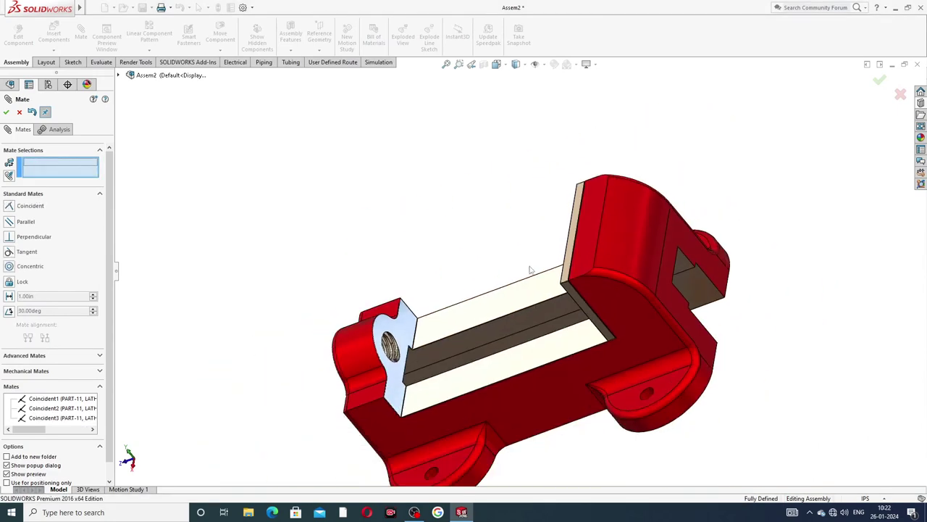
{"action": "scroll", "coordinate": [555, 300], "scroll_direction": "up", "scroll_amount": 3}
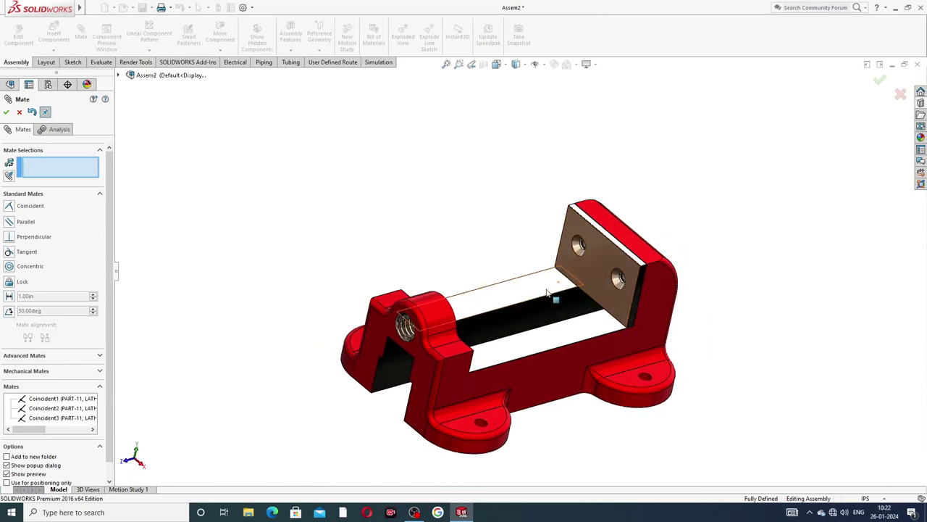
{"action": "scroll", "coordinate": [527, 300], "scroll_direction": "down", "scroll_amount": 1}
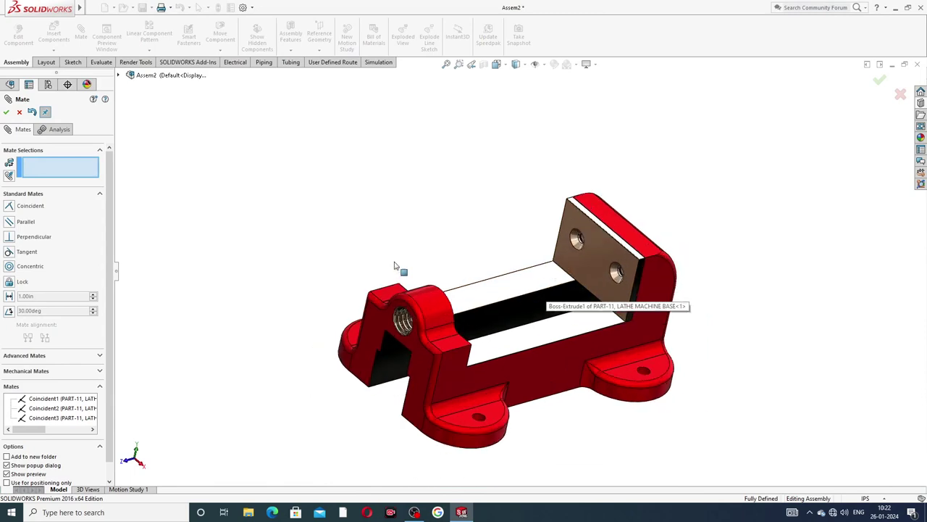
{"action": "left_click", "coordinate": [6, 112]}
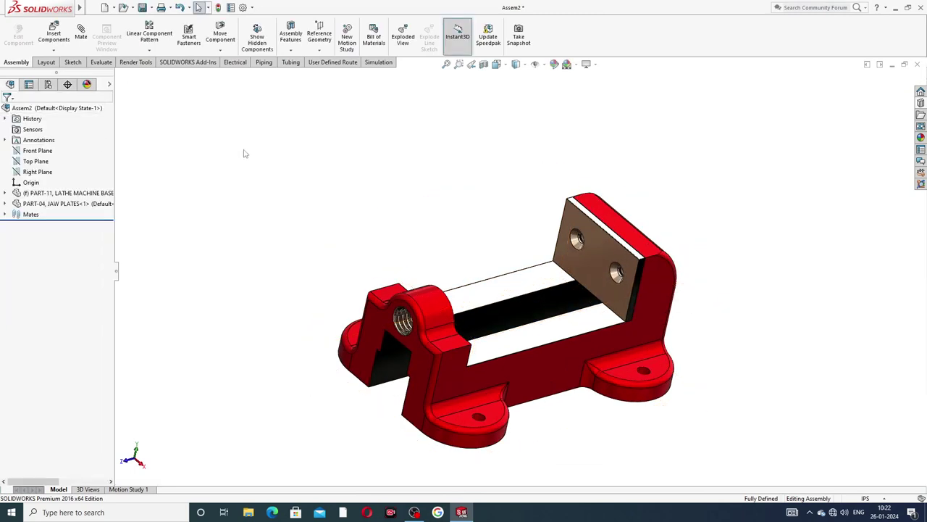
{"action": "left_click", "coordinate": [50, 40]}
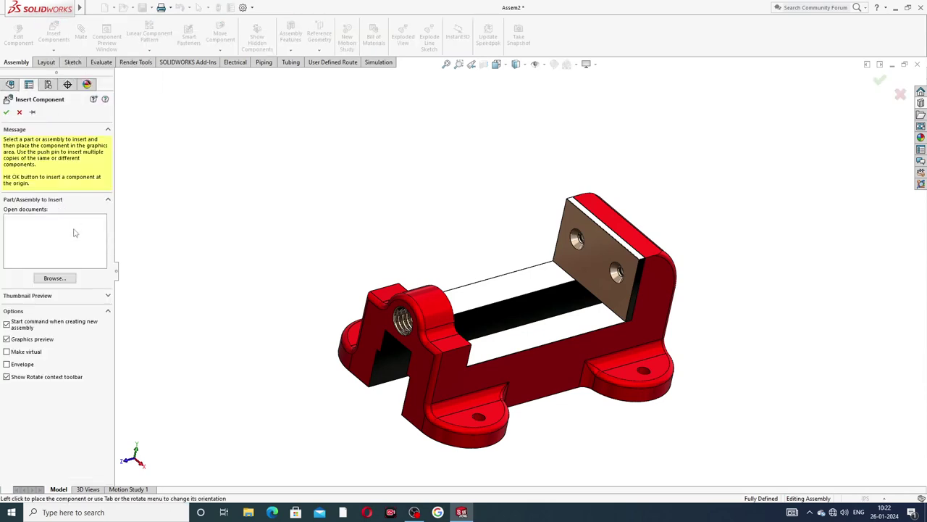
Step: Load PART-10, SLIDING JAW and PART-05, SLIDE KEY together, placing the slide key above the base
{"action": "left_click", "coordinate": [54, 278]}
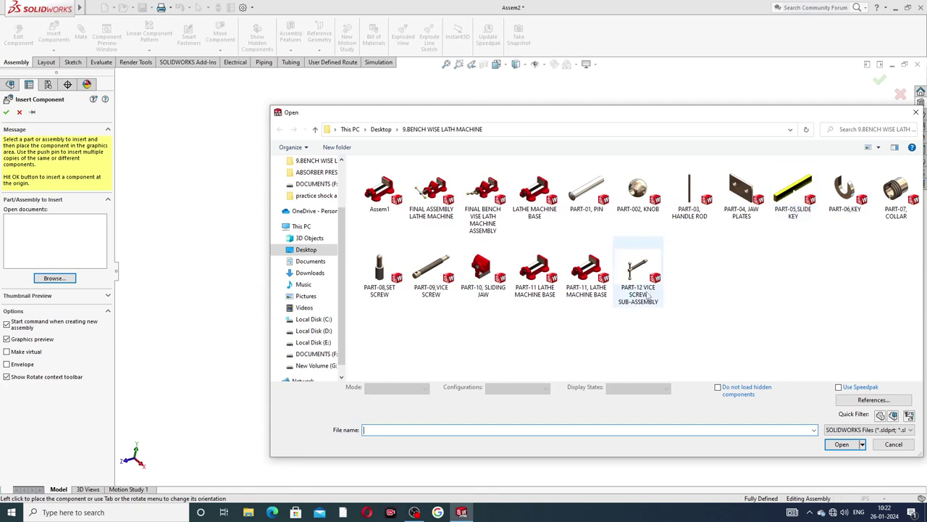
{"action": "left_click", "coordinate": [478, 279]}
{"action": "left_click", "coordinate": [795, 192], "text": "ctrl"}
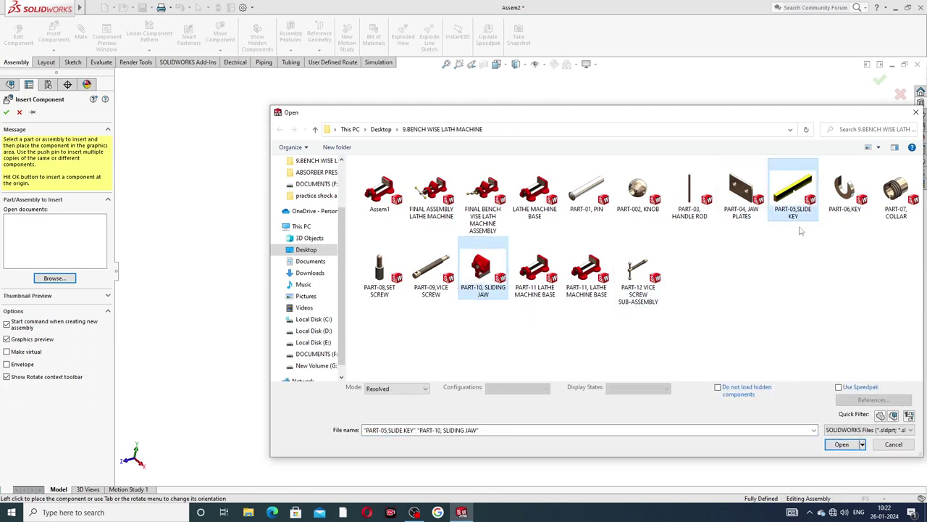
{"action": "left_click", "coordinate": [838, 445]}
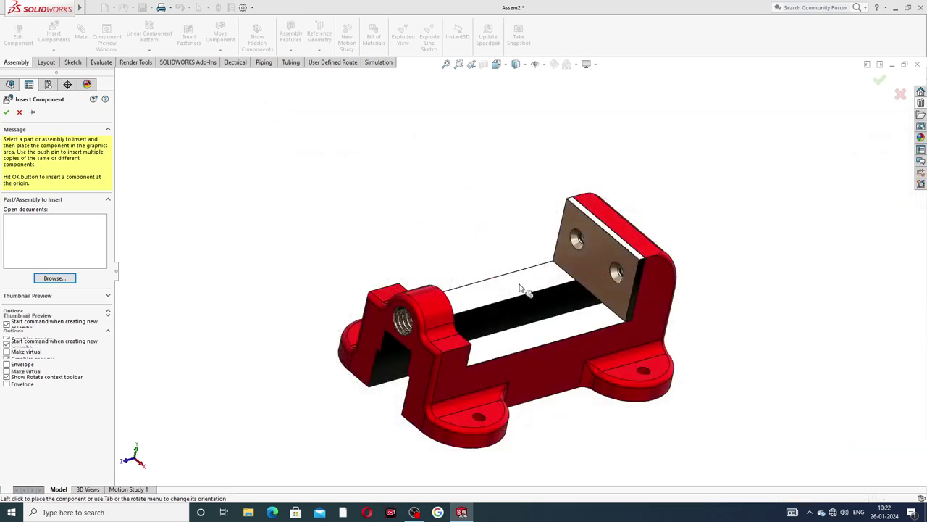
{"action": "left_click", "coordinate": [503, 145]}
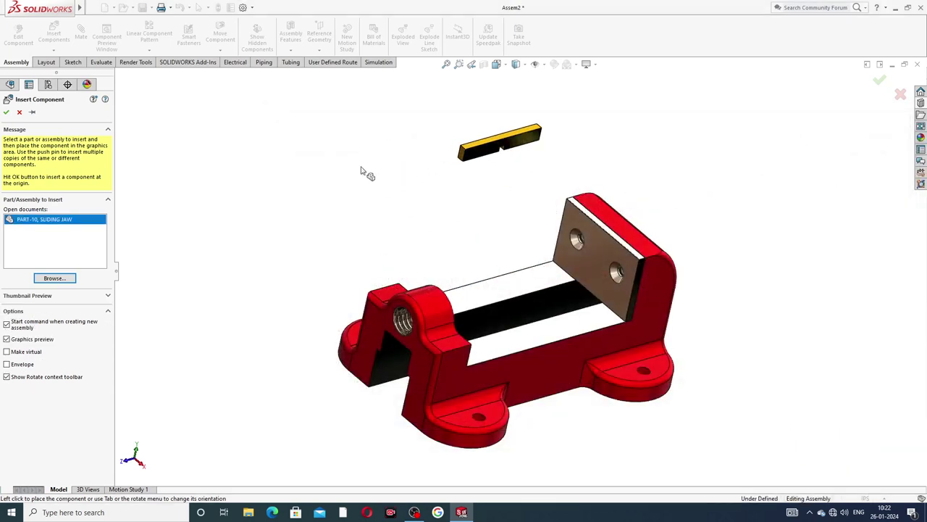
Step: Place PART-10, SLIDING JAW at the upper left and fit the assembly in view
{"action": "left_click", "coordinate": [321, 216]}
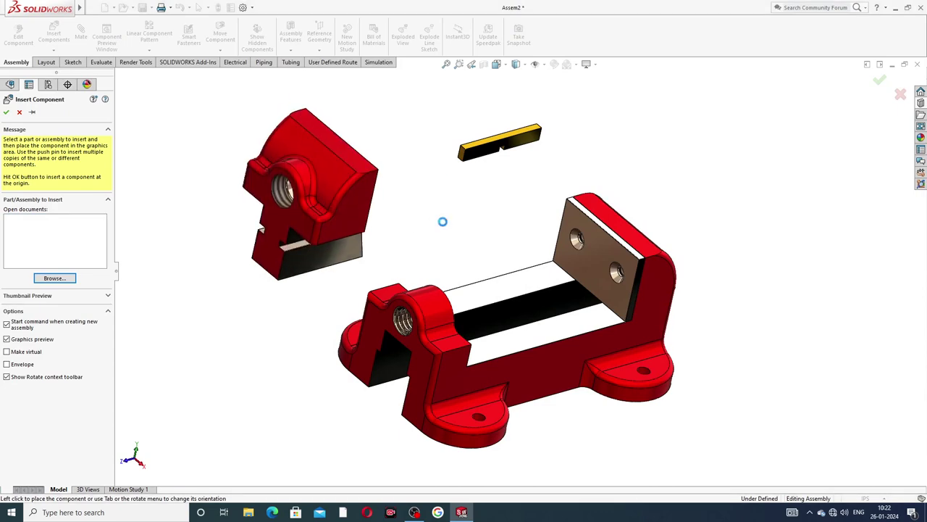
{"action": "middle_click_drag", "start_coordinate": [479, 243], "coordinate": [471, 203]}
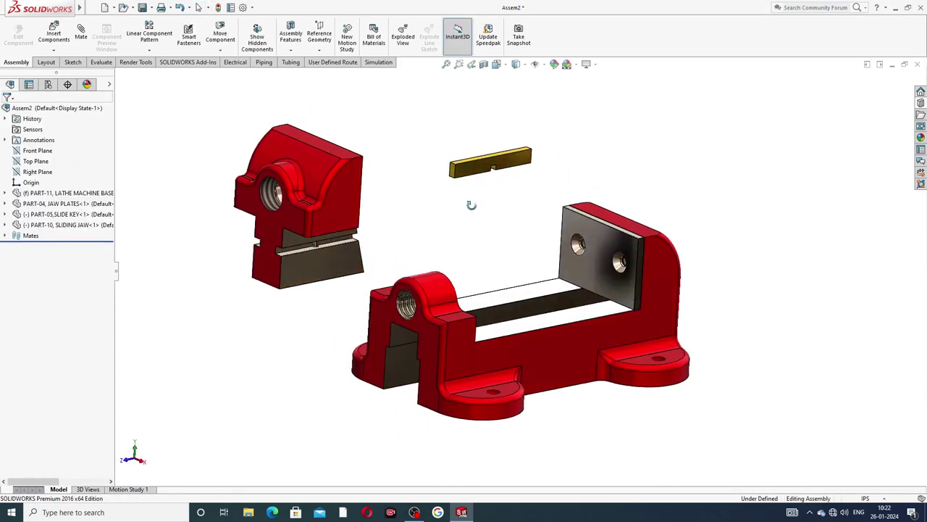
{"action": "scroll", "coordinate": [345, 229], "scroll_direction": "down", "scroll_amount": 2}
{"action": "key", "text": "f"}
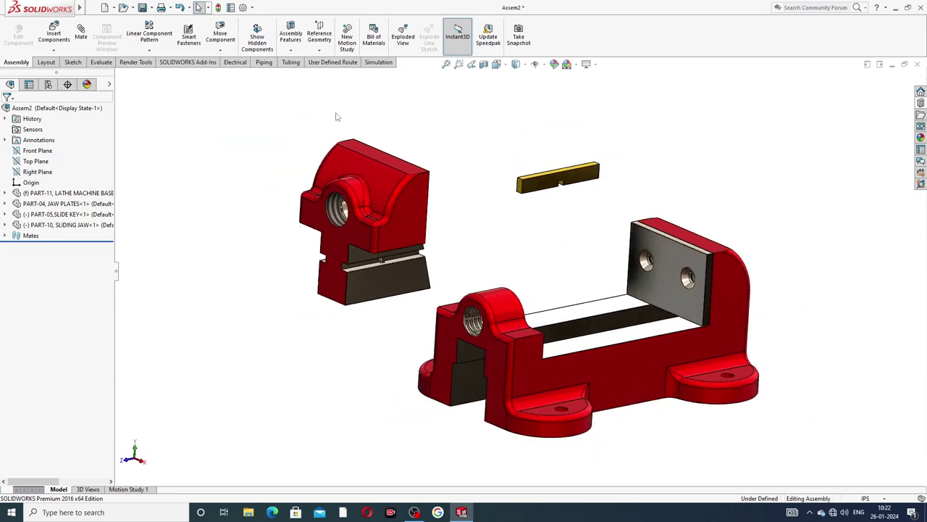
Step: Turn the slide key to a new orientation with Rotate Component
{"action": "left_click", "coordinate": [291, 50]}
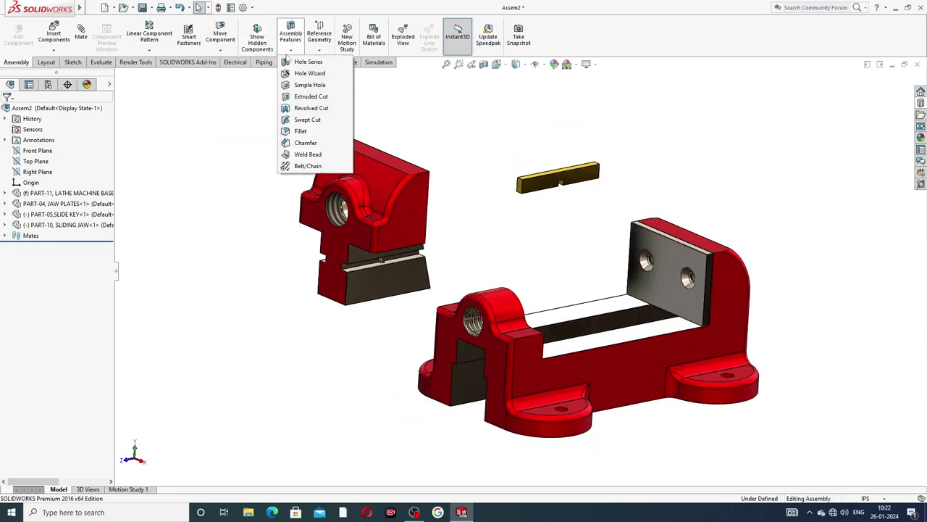
{"action": "left_click", "coordinate": [320, 50]}
{"action": "left_click", "coordinate": [220, 50]}
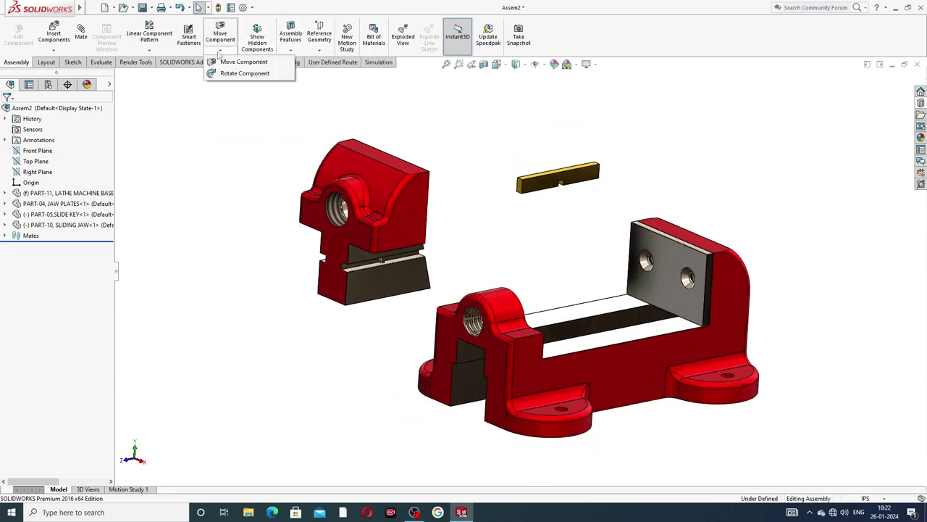
{"action": "left_click", "coordinate": [240, 74]}
{"action": "left_click_drag", "start_coordinate": [578, 217], "coordinate": [649, 163]}
{"action": "left_click_drag", "start_coordinate": [588, 196], "coordinate": [559, 207]}
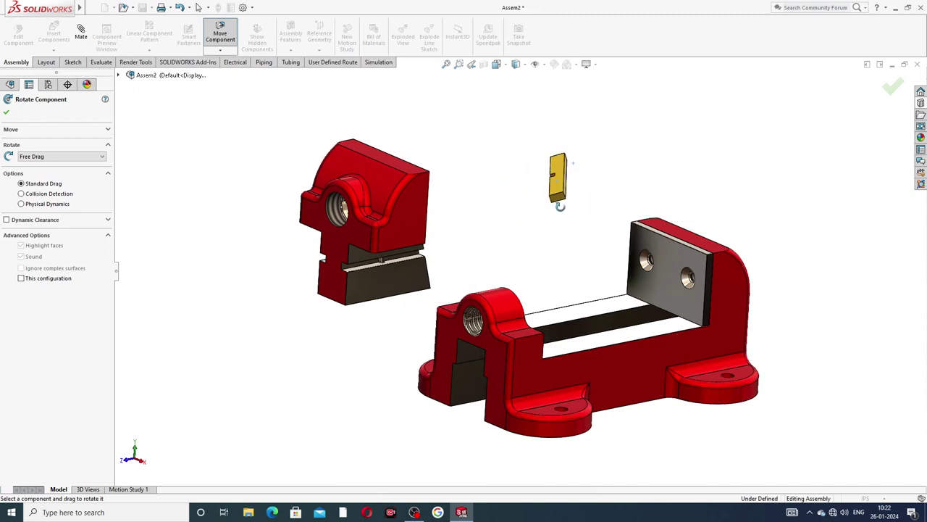
{"action": "right_click", "coordinate": [562, 133]}
{"action": "left_click", "coordinate": [579, 184]}
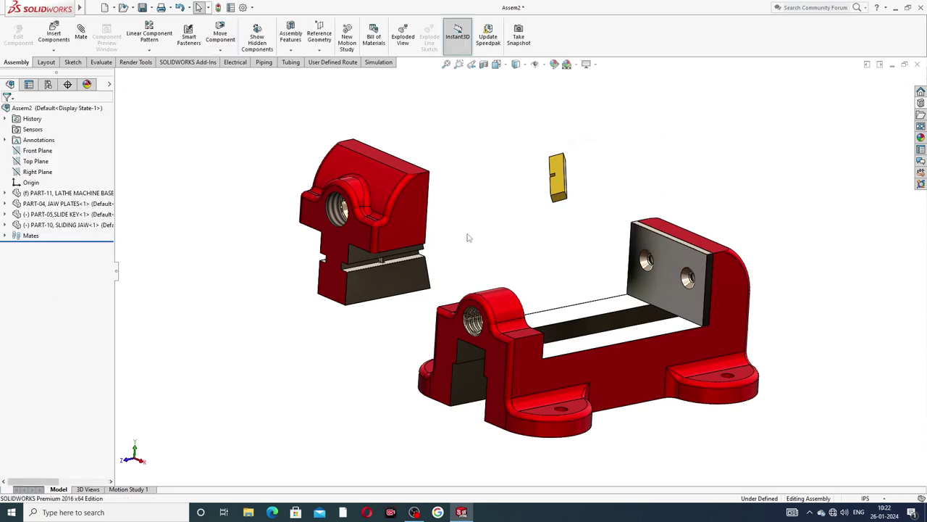
{"action": "middle_click_drag", "start_coordinate": [468, 237], "coordinate": [489, 230]}
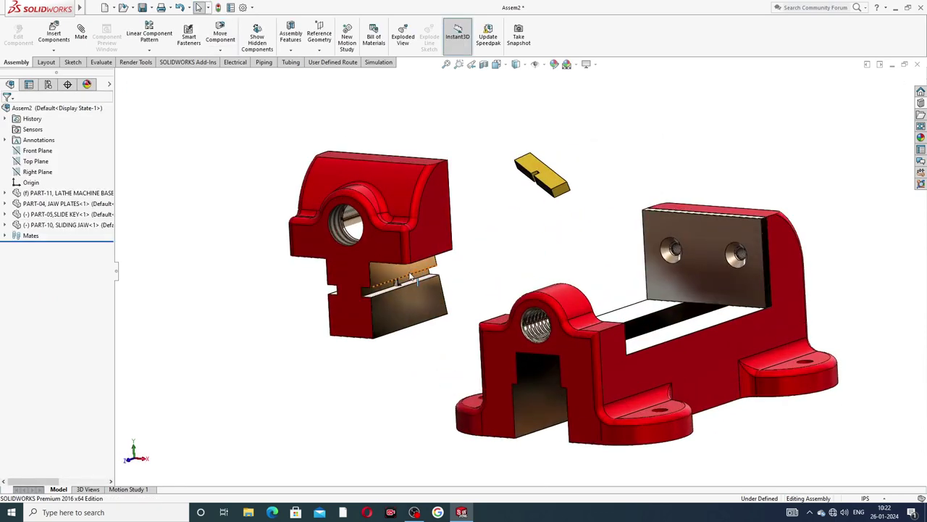
{"action": "scroll", "coordinate": [521, 221], "scroll_direction": "down", "scroll_amount": 3}
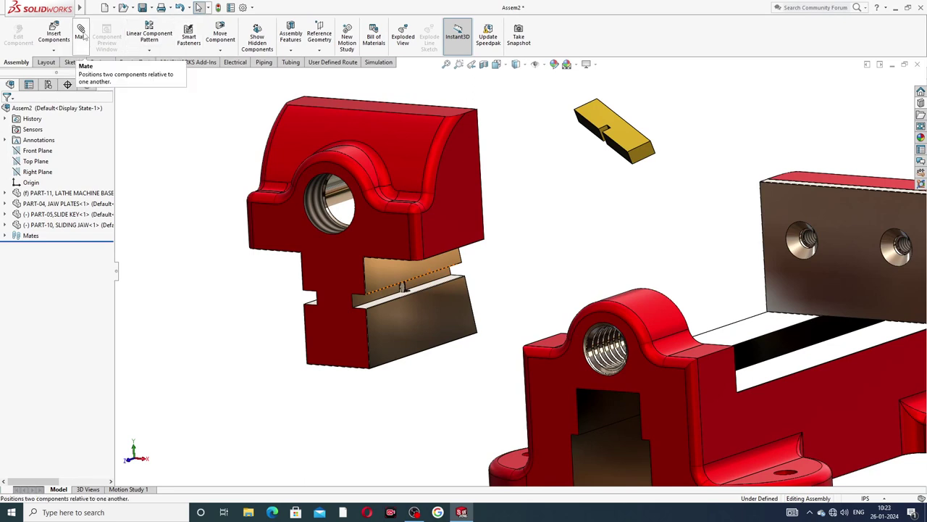
Step: Mate a sliding jaw slot face coincident with a slide key face
{"action": "left_click", "coordinate": [82, 36]}
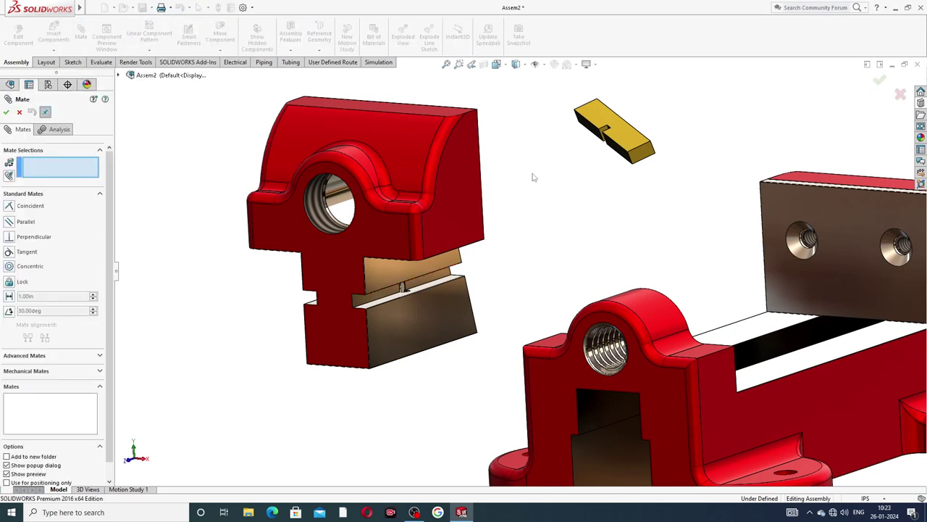
{"action": "scroll", "coordinate": [488, 295], "scroll_direction": "down", "scroll_amount": 3}
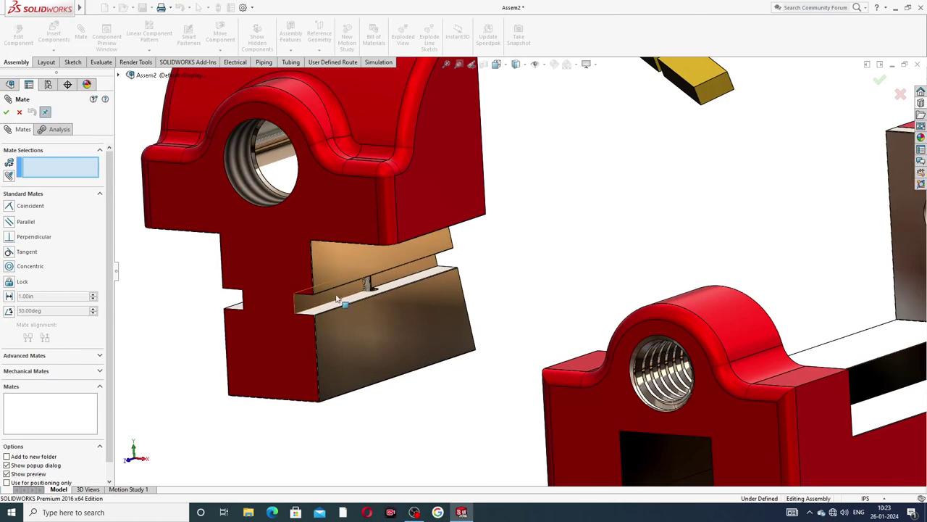
{"action": "left_click", "coordinate": [338, 292]}
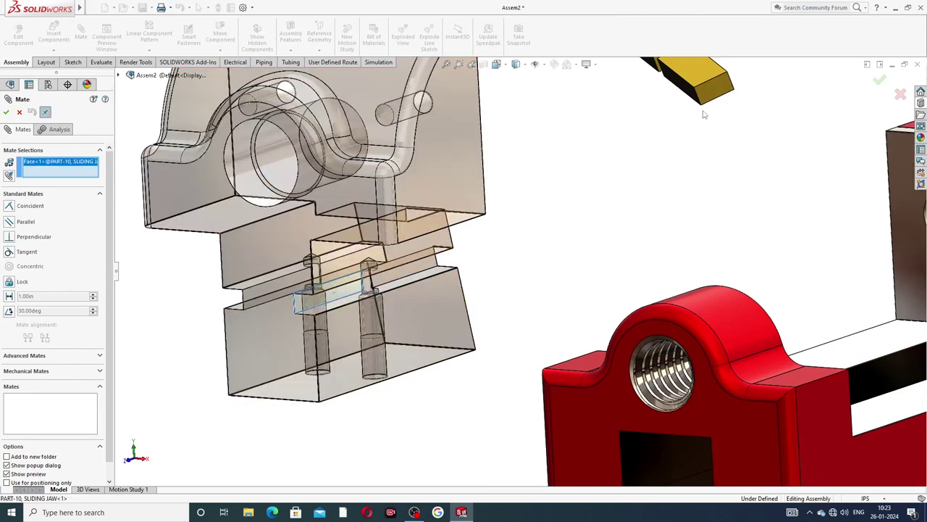
{"action": "left_click", "coordinate": [686, 87]}
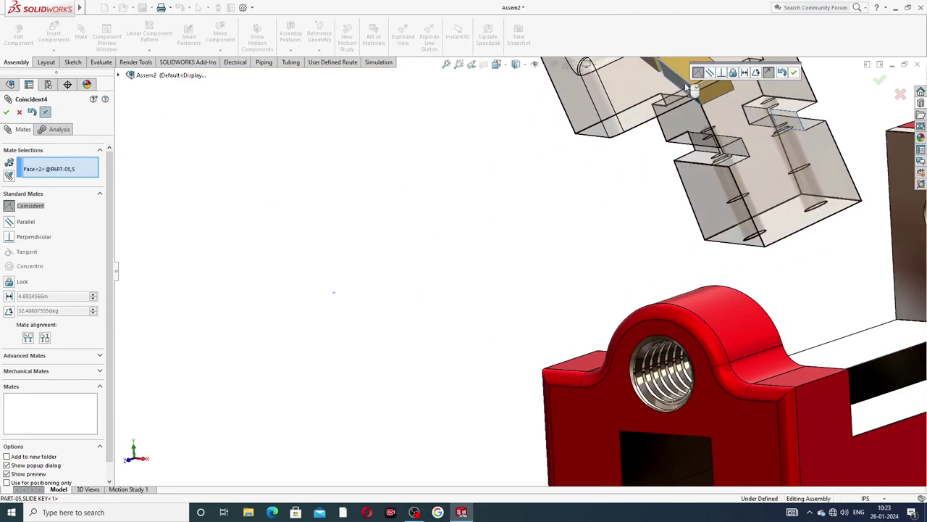
{"action": "scroll", "coordinate": [802, 132], "scroll_direction": "up", "scroll_amount": 3}
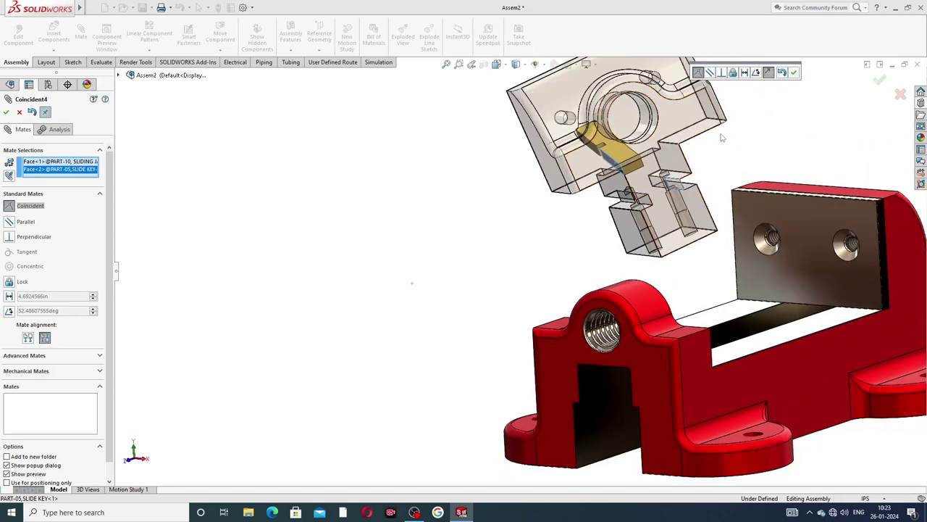
{"action": "middle_click_drag", "start_coordinate": [726, 134], "coordinate": [679, 151]}
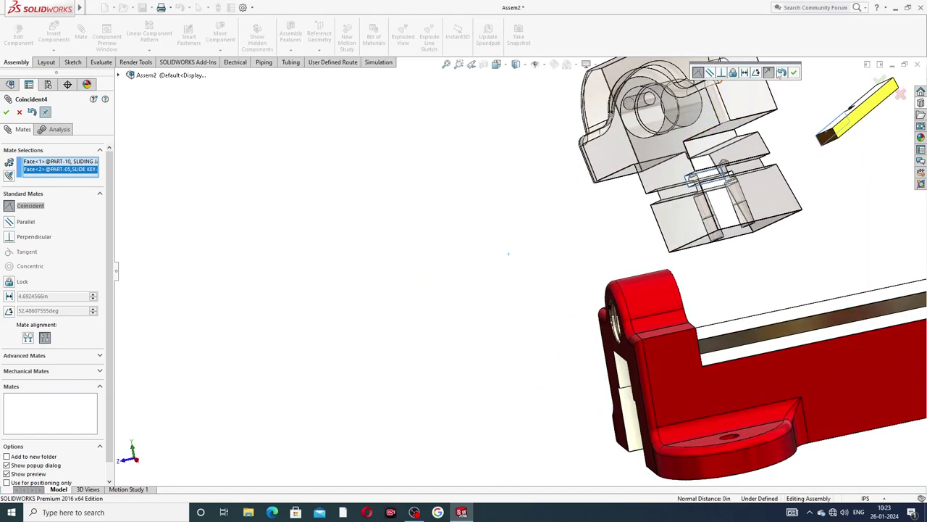
{"action": "left_click", "coordinate": [793, 73]}
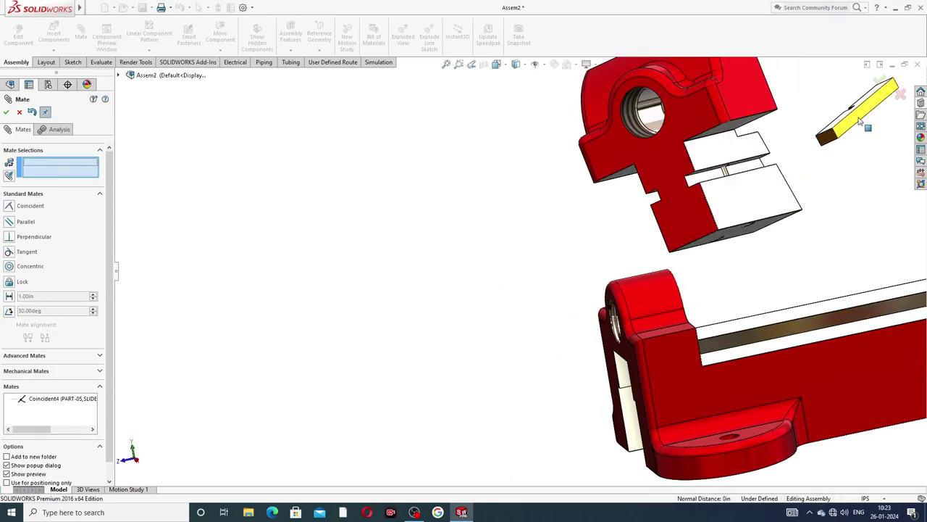
Step: Make the sliding jaw's side face coincident with the slide key's side face, discarding a wrong pick
{"action": "scroll", "coordinate": [802, 137], "scroll_direction": "up", "scroll_amount": 3}
{"action": "middle_click_drag", "start_coordinate": [802, 138], "coordinate": [538, 251], "text": "ctrl"}
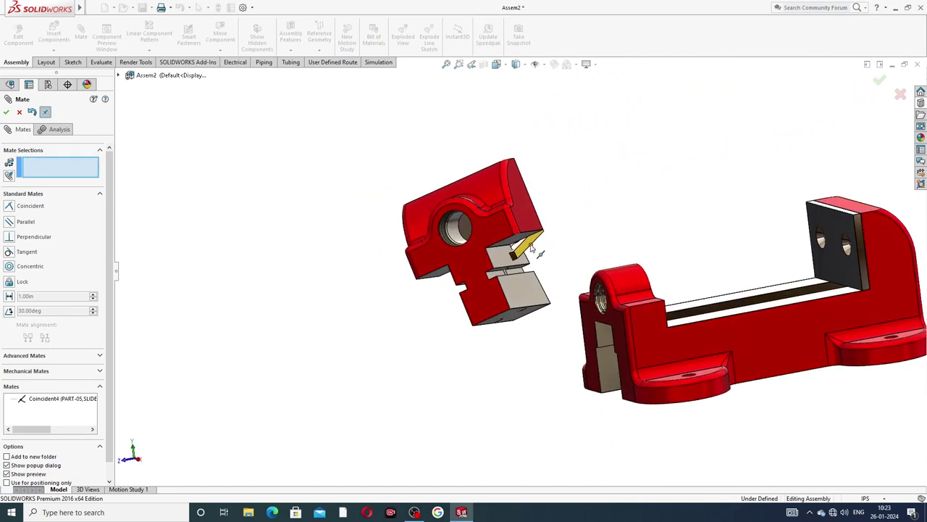
{"action": "left_click", "coordinate": [534, 274]}
{"action": "scroll", "coordinate": [556, 244], "scroll_direction": "up", "scroll_amount": 2}
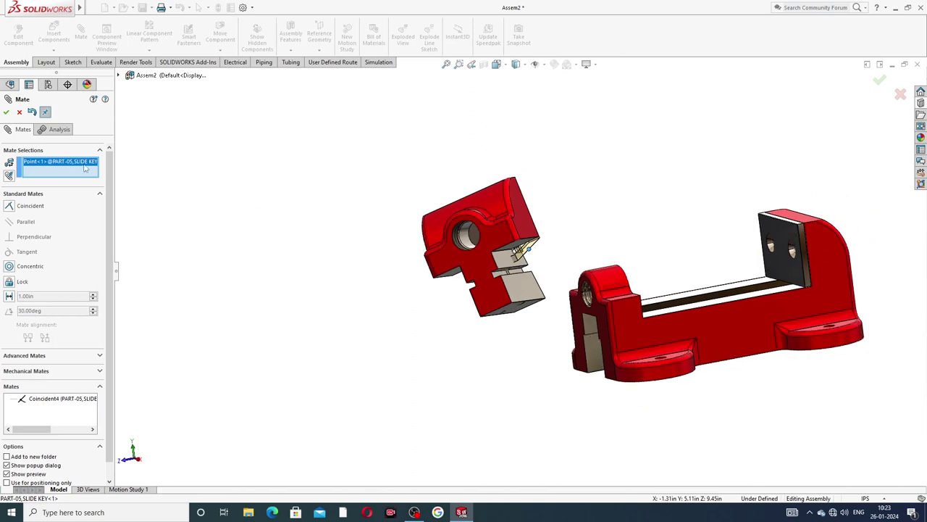
{"action": "right_click", "coordinate": [73, 165]}
{"action": "left_click", "coordinate": [98, 181]}
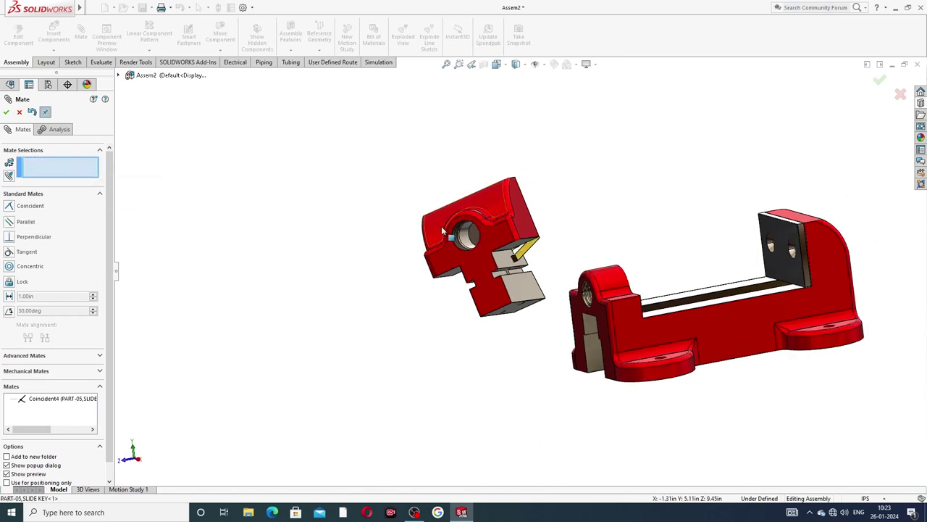
{"action": "left_click_drag", "start_coordinate": [531, 251], "coordinate": [392, 330]}
{"action": "scroll", "coordinate": [391, 329], "scroll_direction": "down", "scroll_amount": 5}
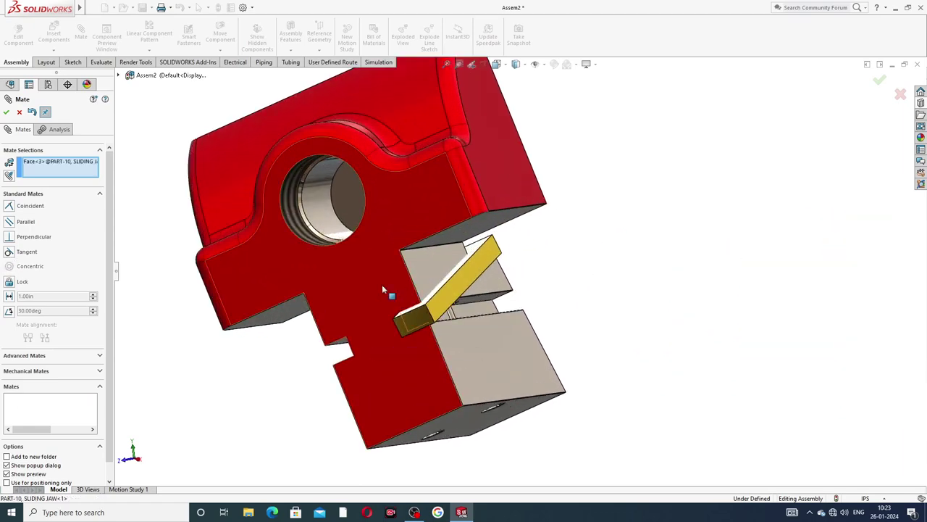
{"action": "left_click", "coordinate": [381, 284]}
{"action": "left_click", "coordinate": [420, 322]}
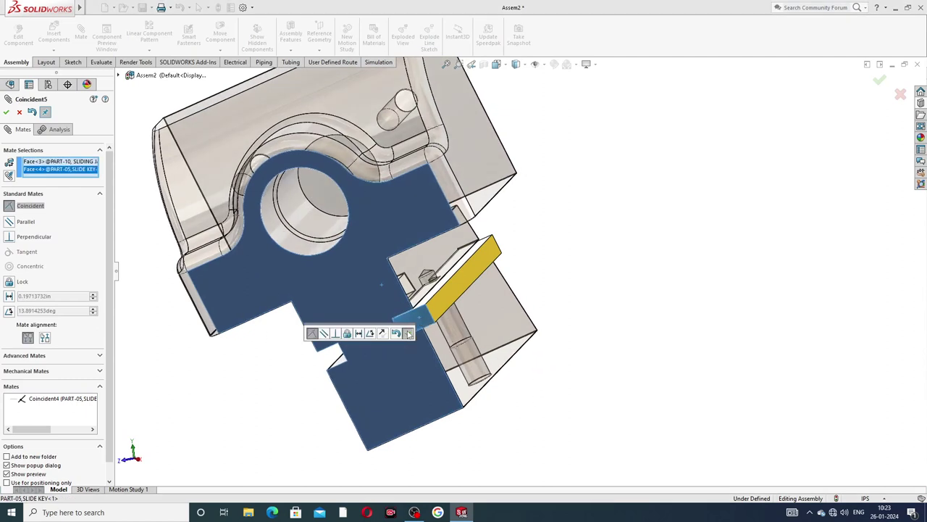
{"action": "left_click", "coordinate": [408, 333]}
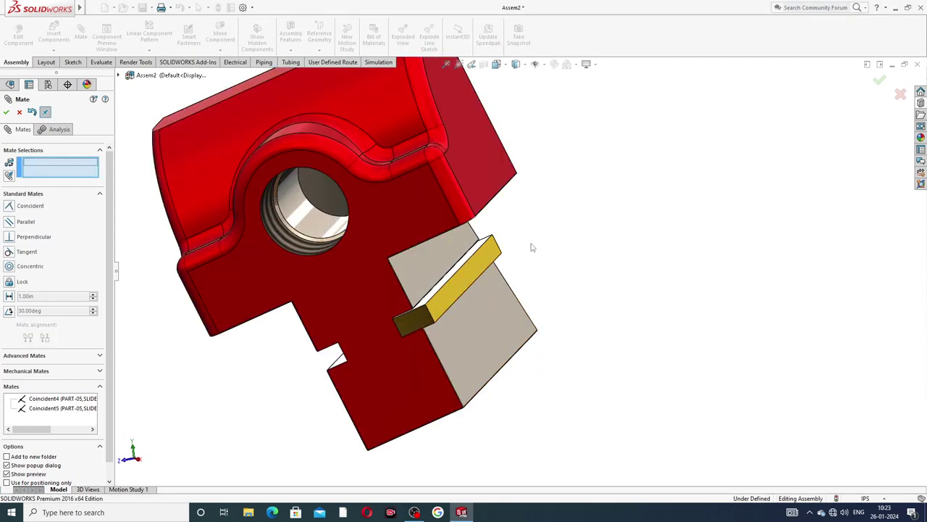
Step: Add a third coincident mate between a slide key face and the matching sliding jaw face
{"action": "scroll", "coordinate": [530, 248], "scroll_direction": "up", "scroll_amount": 2}
{"action": "middle_click_drag", "start_coordinate": [488, 295], "coordinate": [473, 265]}
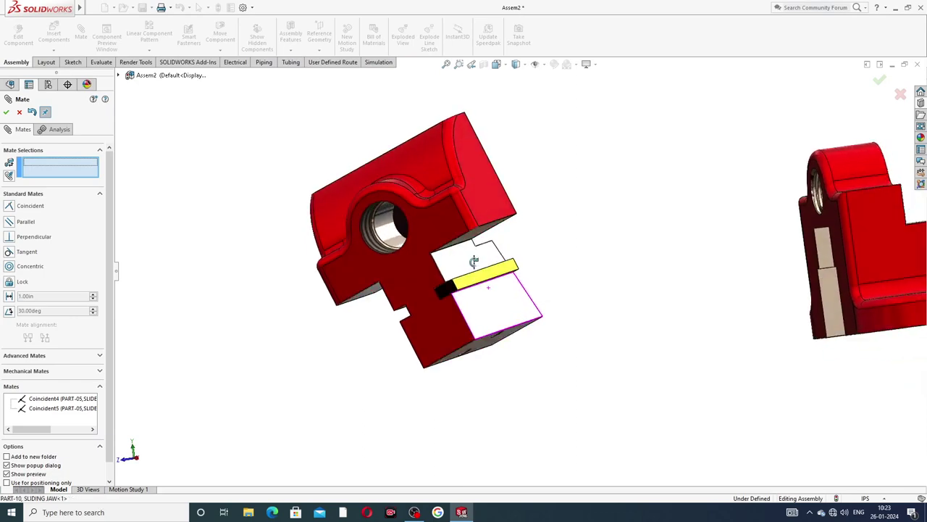
{"action": "scroll", "coordinate": [467, 283], "scroll_direction": "down", "scroll_amount": 3}
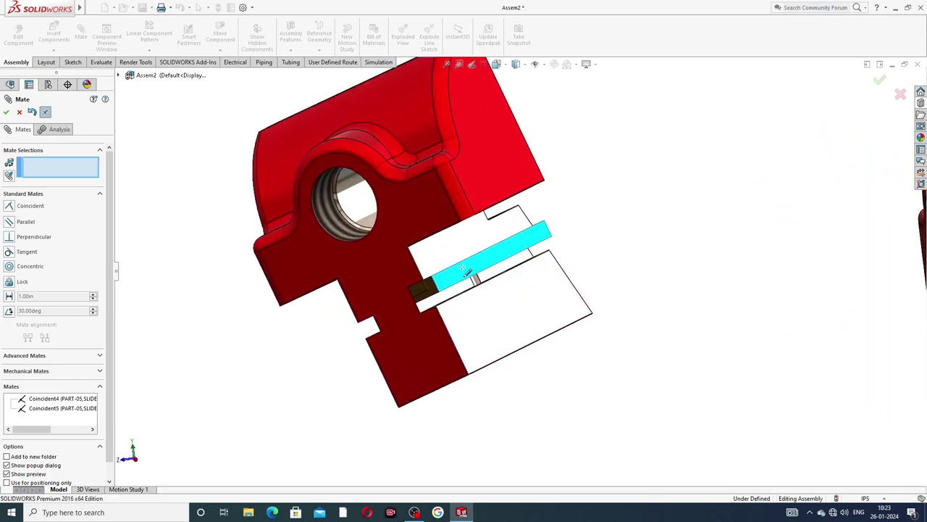
{"action": "middle_click_drag", "start_coordinate": [497, 306], "coordinate": [481, 270]}
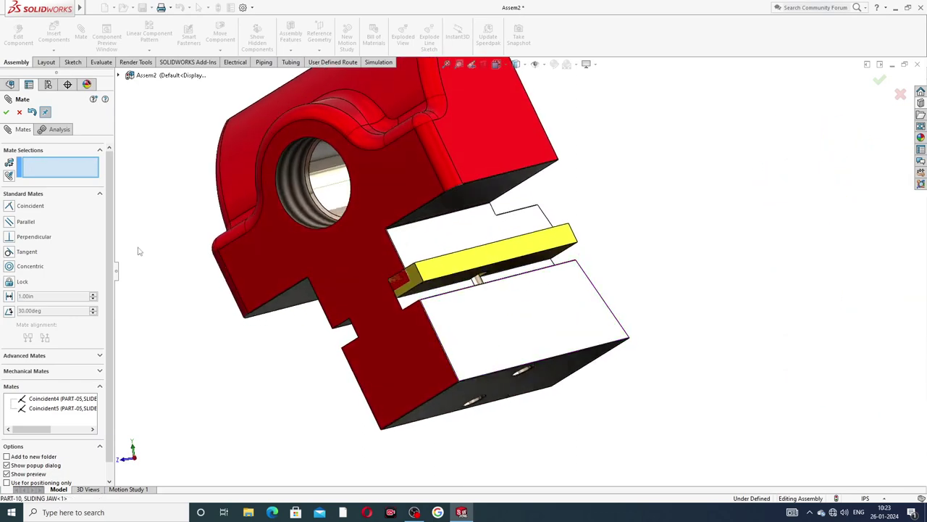
{"action": "scroll", "coordinate": [442, 297], "scroll_direction": "down", "scroll_amount": 2}
{"action": "scroll", "coordinate": [439, 294], "scroll_direction": "down", "scroll_amount": 2}
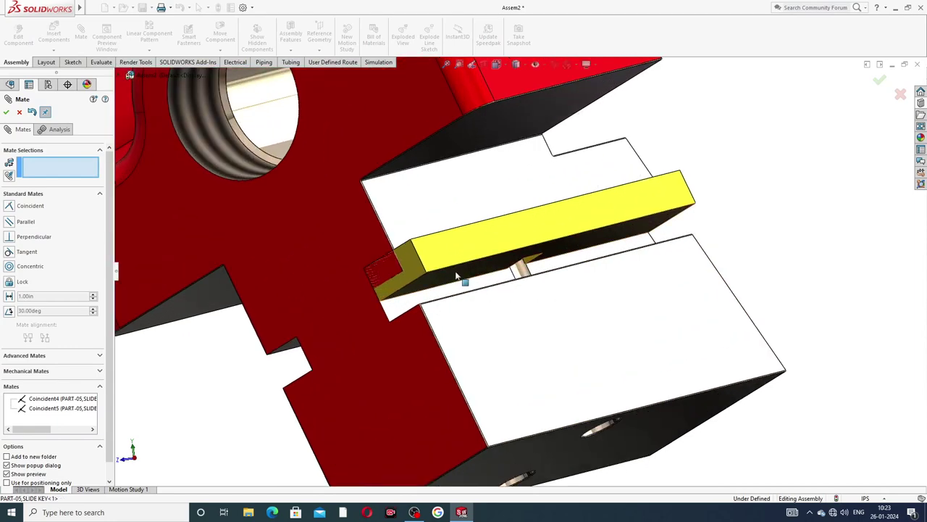
{"action": "left_click", "coordinate": [462, 276]}
{"action": "mouse_move", "coordinate": [486, 305]}
{"action": "middle_mouse_down"}
{"action": "mouse_move", "coordinate": [495, 325]}
{"action": "mouse_move", "coordinate": [470, 311]}
{"action": "middle_mouse_up"}
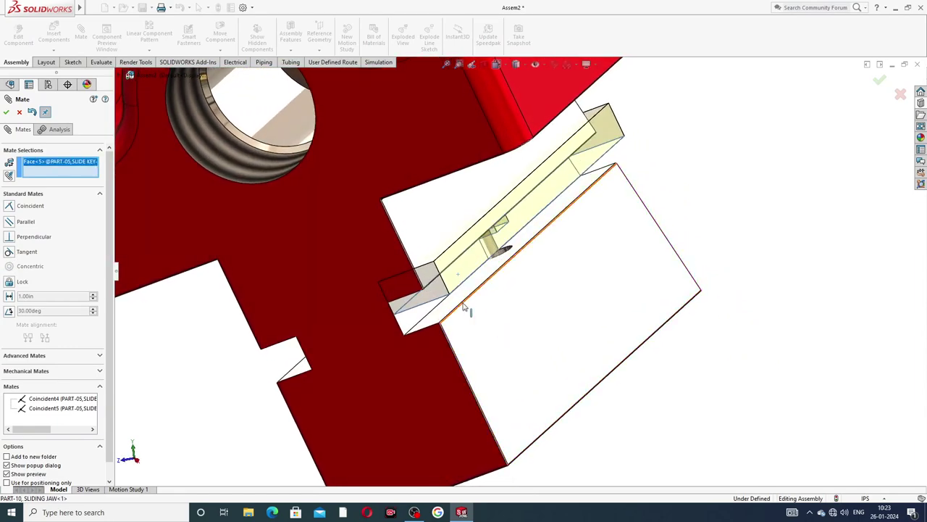
{"action": "left_click", "coordinate": [458, 300]}
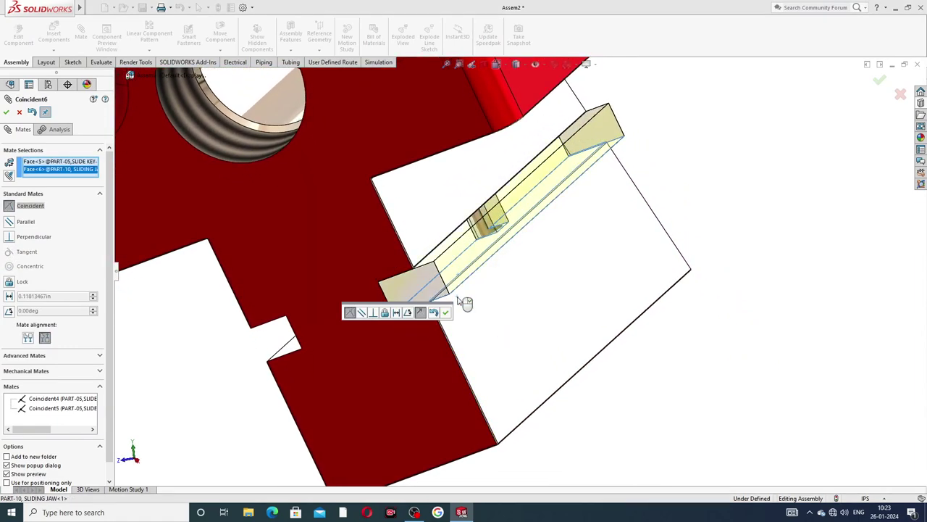
{"action": "left_click", "coordinate": [447, 312]}
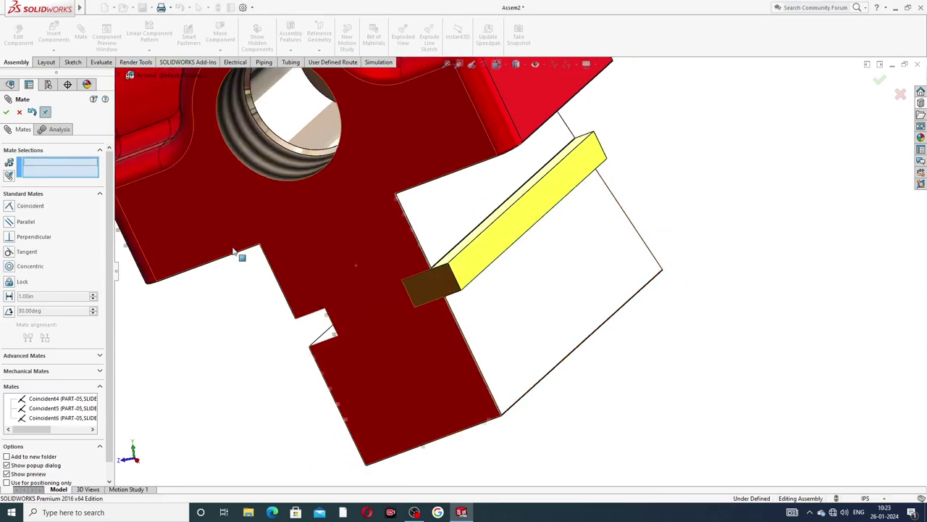
Step: Close the Mate manager and select the sliding jaw's Right Plane
{"action": "left_click", "coordinate": [6, 111]}
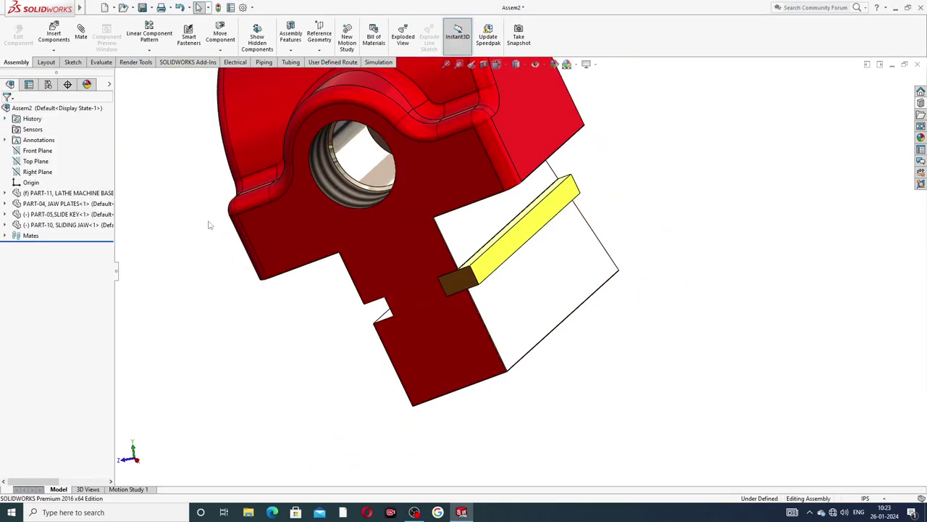
{"action": "scroll", "coordinate": [538, 248], "scroll_direction": "up", "scroll_amount": 3}
{"action": "mouse_move", "coordinate": [539, 248]}
{"action": "middle_mouse_down"}
{"action": "mouse_move", "coordinate": [538, 213]}
{"action": "mouse_move", "coordinate": [507, 265]}
{"action": "mouse_move", "coordinate": [529, 252]}
{"action": "middle_mouse_up"}
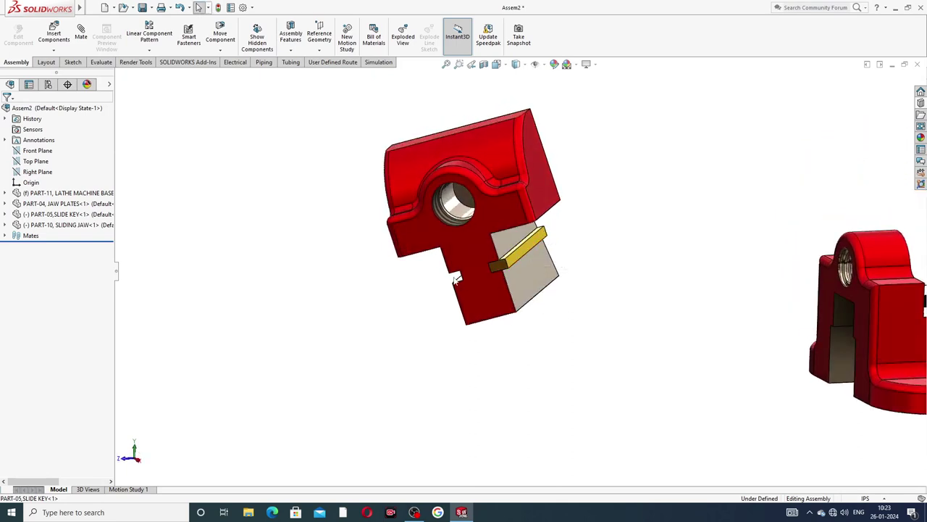
{"action": "left_click", "coordinate": [494, 168]}
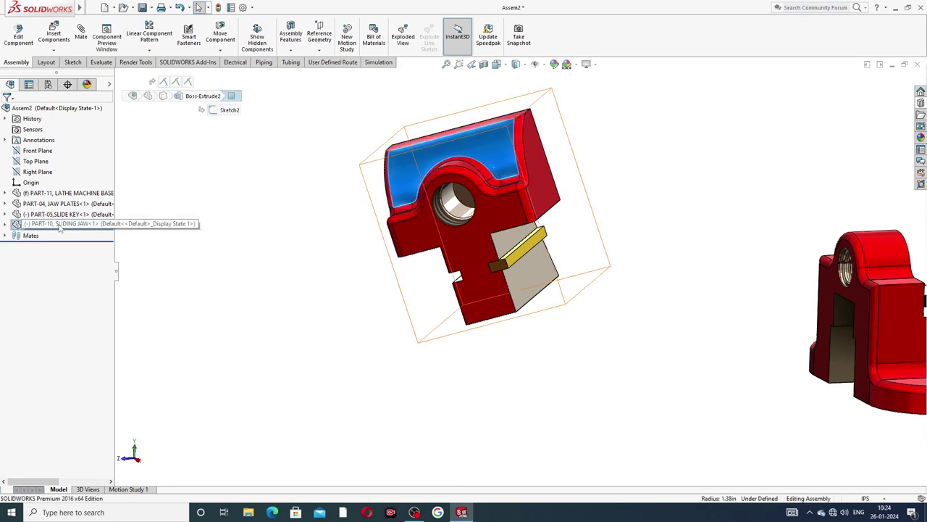
{"action": "left_click", "coordinate": [6, 226]}
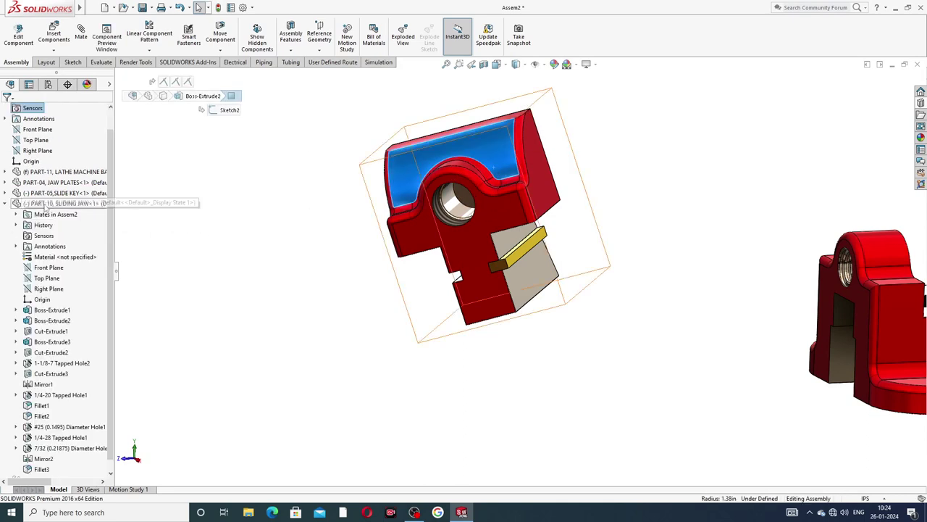
{"action": "left_click", "coordinate": [48, 289]}
{"action": "middle_click_drag", "start_coordinate": [621, 233], "coordinate": [552, 265]}
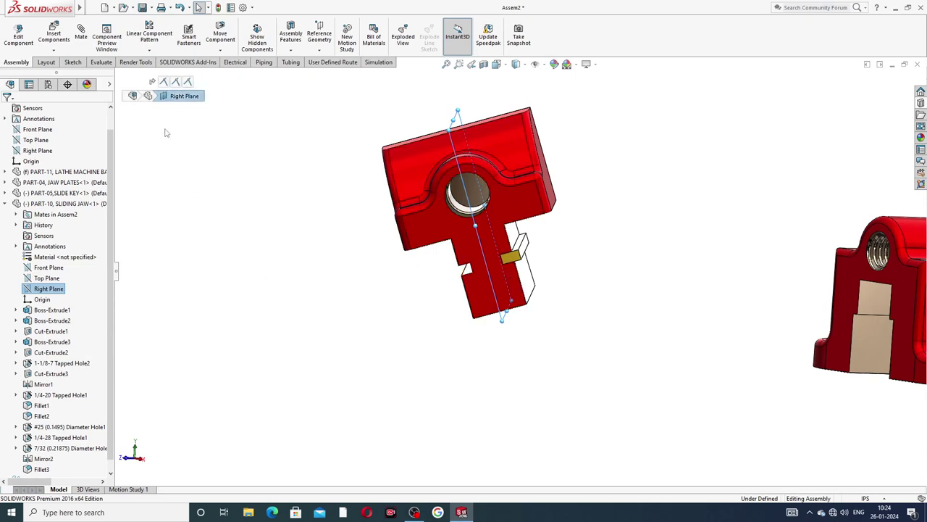
Step: Mirror the slide key about the Right Plane, creating MirrorComponent1
{"action": "left_click", "coordinate": [149, 50]}
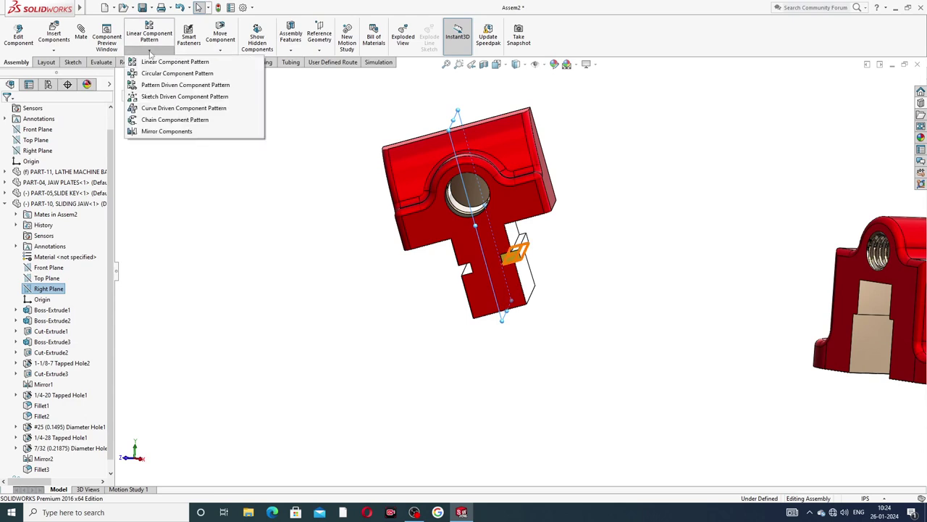
{"action": "left_click", "coordinate": [166, 131]}
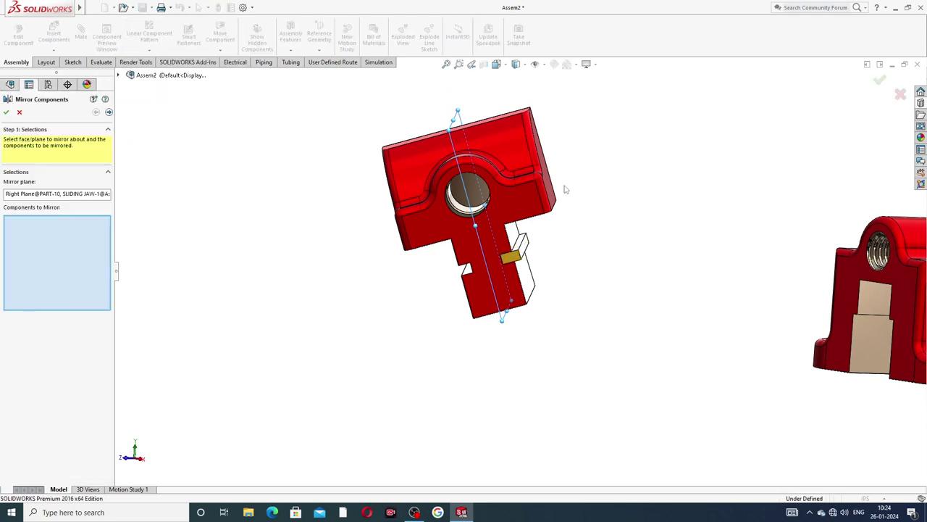
{"action": "left_click", "coordinate": [528, 251]}
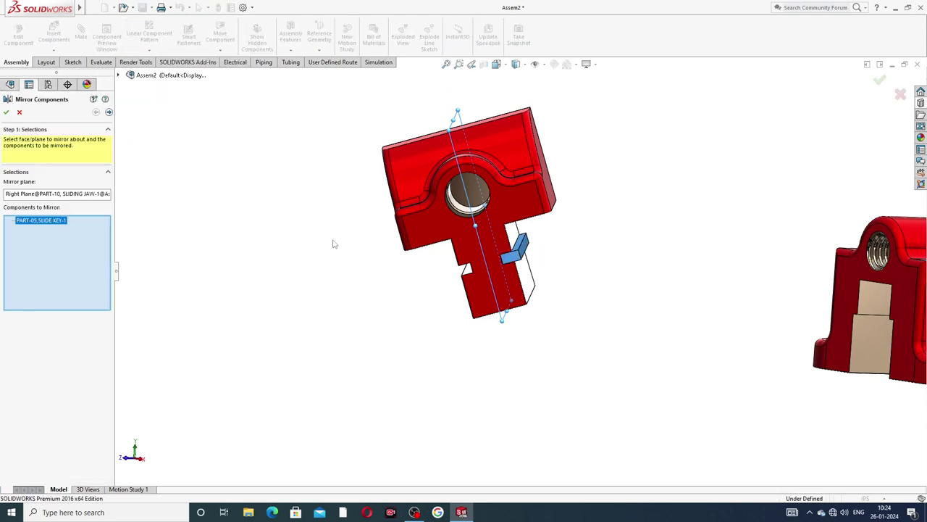
{"action": "left_click", "coordinate": [109, 112]}
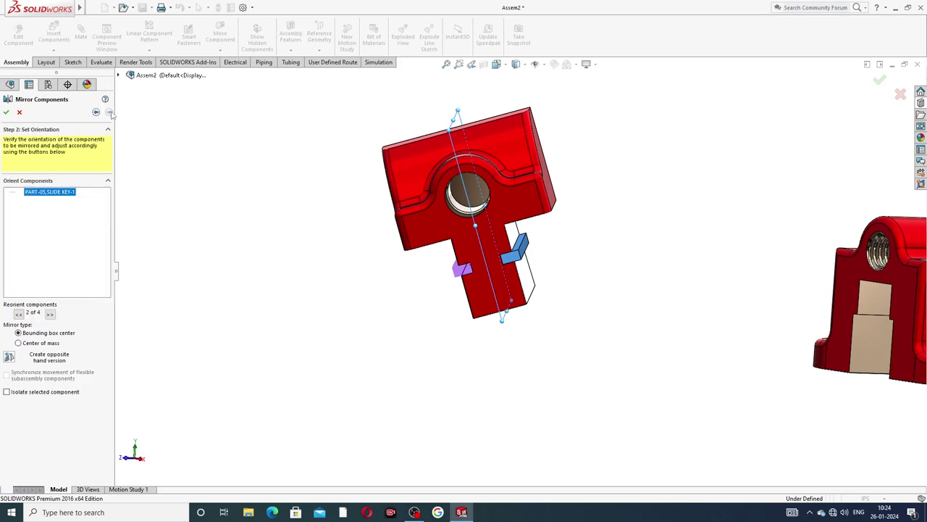
{"action": "scroll", "coordinate": [485, 272], "scroll_direction": "down", "scroll_amount": 3}
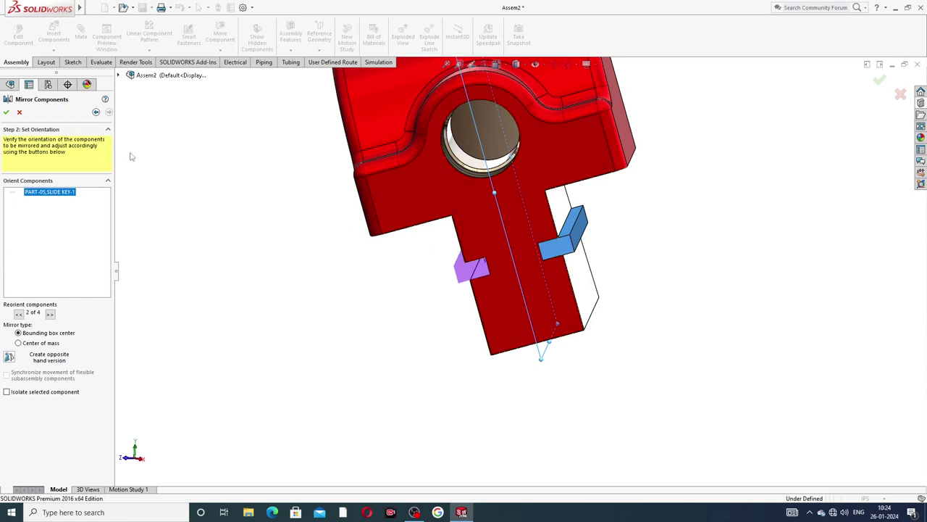
{"action": "left_click", "coordinate": [6, 112]}
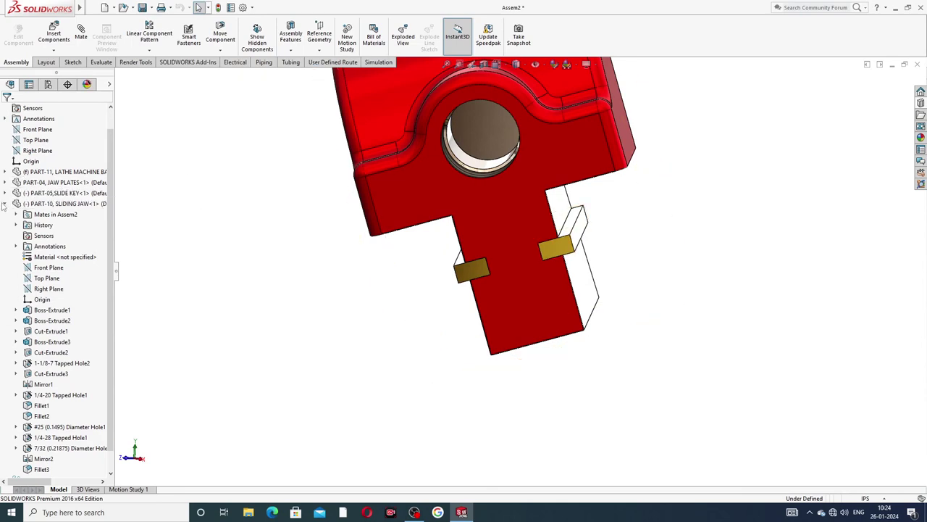
{"action": "left_click", "coordinate": [5, 205]}
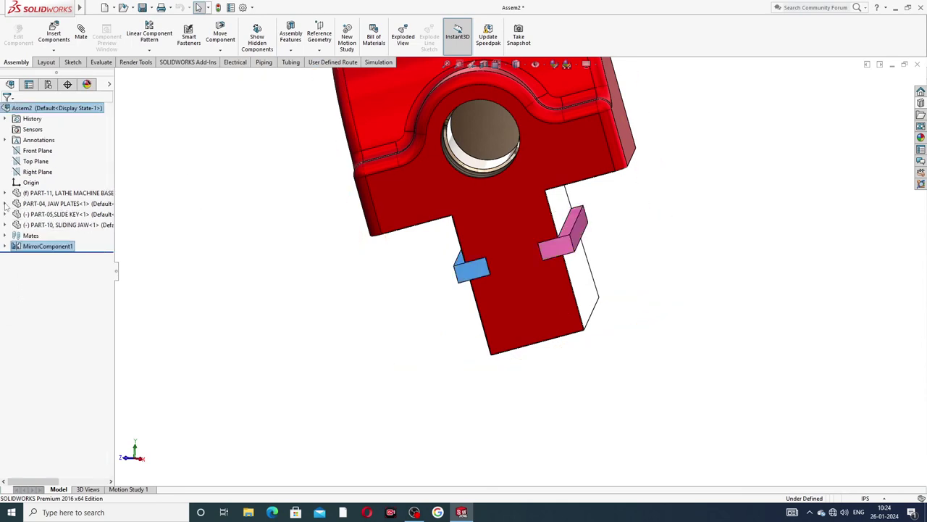
{"action": "left_click", "coordinate": [174, 248]}
Step: Mate a lathe machine base face coincident with a sliding jaw face as Coincident7, then close Mate
{"action": "scroll", "coordinate": [764, 252], "scroll_direction": "up", "scroll_amount": 2}
{"action": "middle_click_drag", "start_coordinate": [664, 240], "coordinate": [625, 208]}
{"action": "scroll", "coordinate": [618, 202], "scroll_direction": "up", "scroll_amount": 3}
{"action": "scroll", "coordinate": [627, 214], "scroll_direction": "up", "scroll_amount": 2}
{"action": "middle_click_drag", "start_coordinate": [625, 300], "coordinate": [554, 230]}
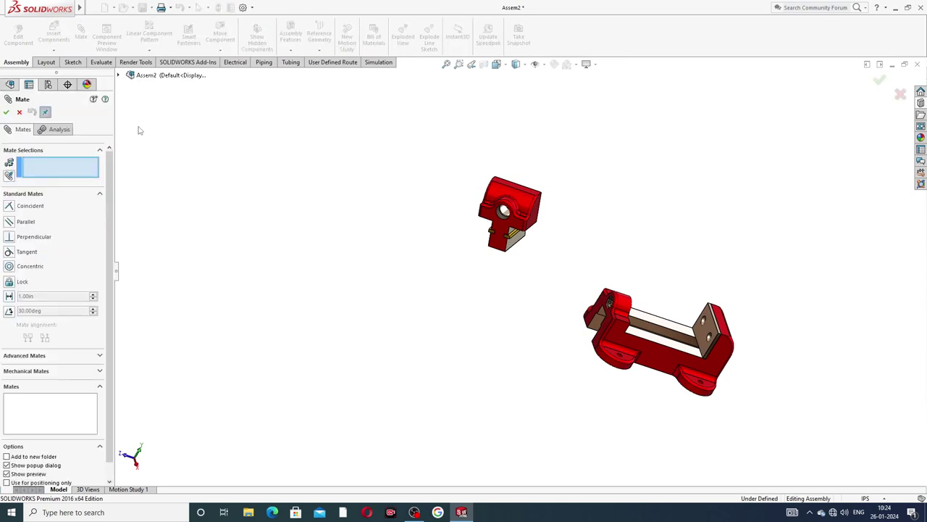
{"action": "mouse_move", "coordinate": [645, 282]}
{"action": "middle_mouse_down"}
{"action": "mouse_move", "coordinate": [681, 263]}
{"action": "mouse_move", "coordinate": [700, 374]}
{"action": "mouse_move", "coordinate": [668, 276]}
{"action": "mouse_move", "coordinate": [640, 276]}
{"action": "middle_mouse_up"}
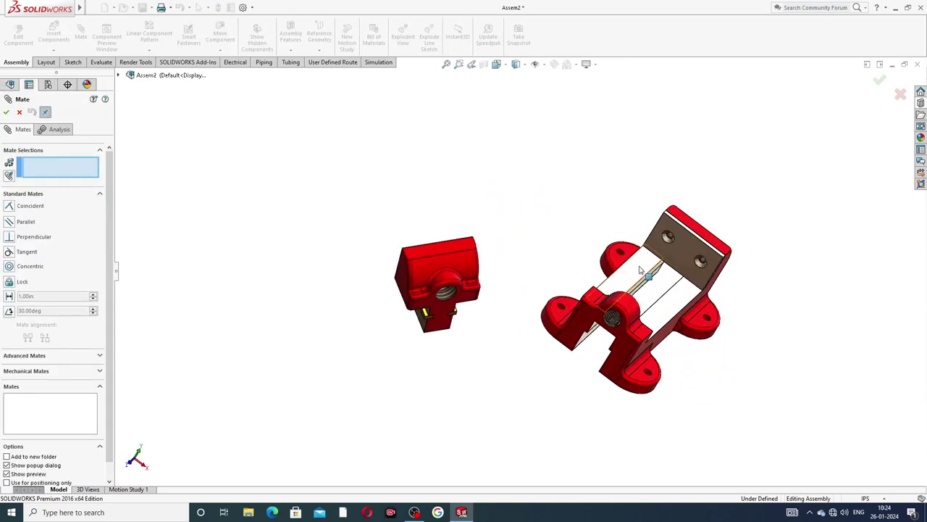
{"action": "left_click", "coordinate": [637, 270]}
{"action": "middle_click_drag", "start_coordinate": [515, 330], "coordinate": [479, 236]}
{"action": "scroll", "coordinate": [389, 223], "scroll_direction": "down", "scroll_amount": 3}
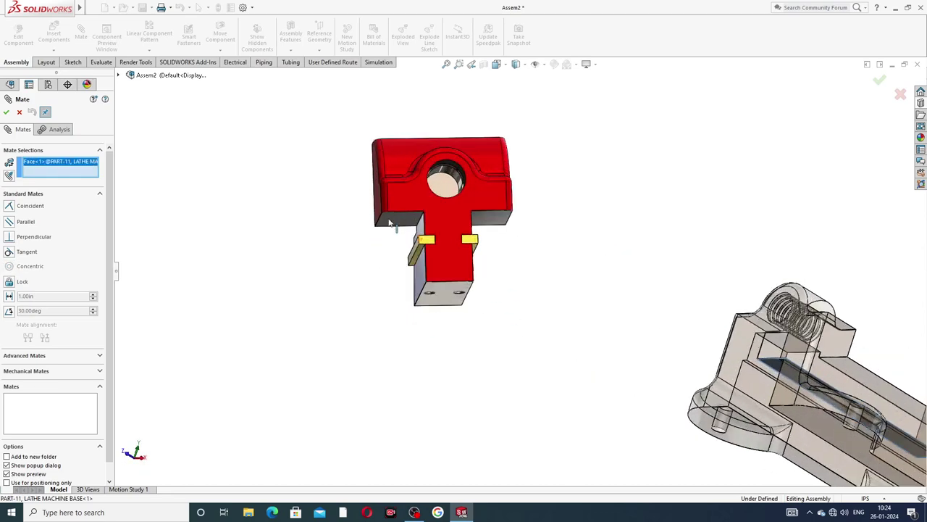
{"action": "left_click", "coordinate": [389, 219]}
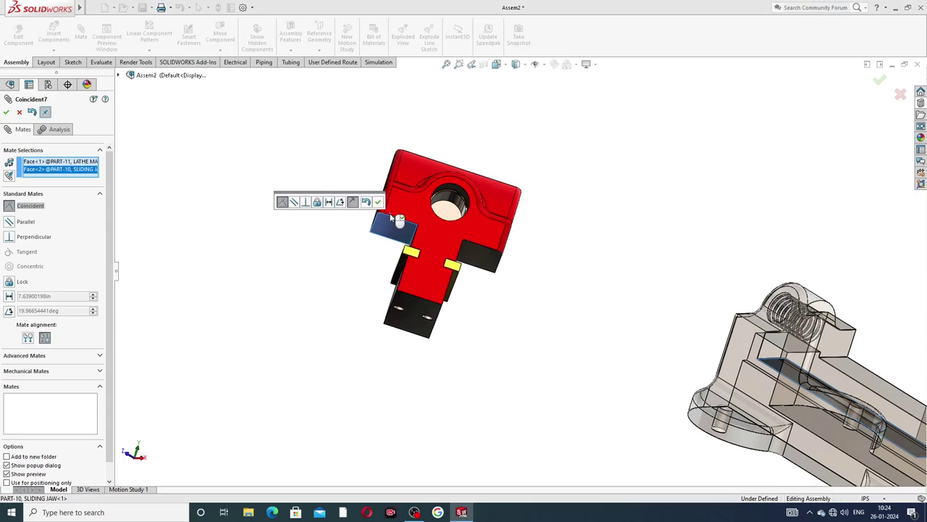
{"action": "left_click", "coordinate": [378, 202]}
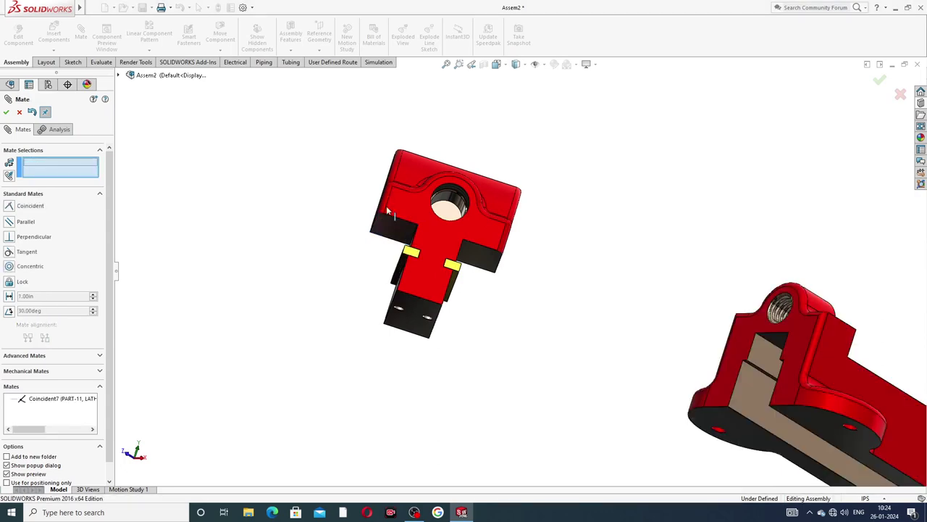
{"action": "middle_click_drag", "start_coordinate": [562, 255], "coordinate": [565, 257]}
{"action": "middle_click_drag", "start_coordinate": [647, 283], "coordinate": [556, 281]}
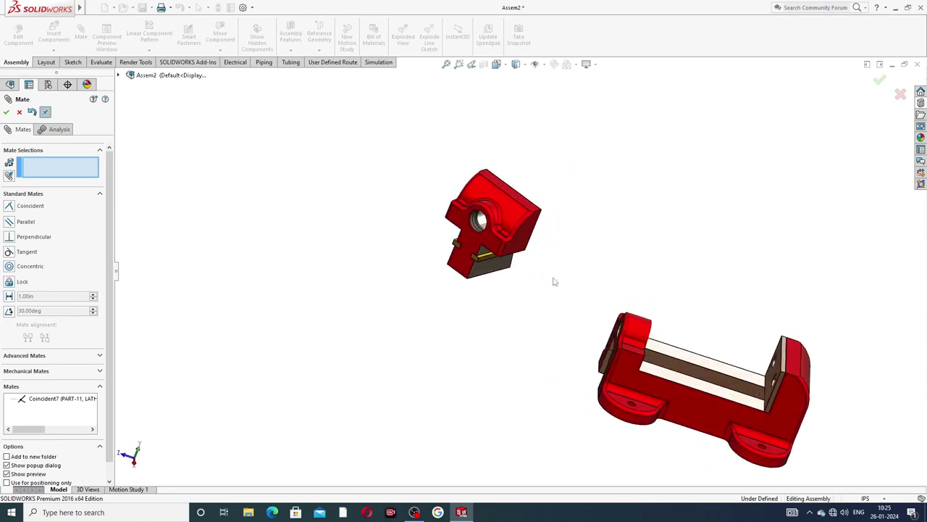
{"action": "left_click", "coordinate": [6, 112]}
Step: Turn the sliding jaw to a new orientation relative to the base with Rotate Component
{"action": "left_click", "coordinate": [220, 49]}
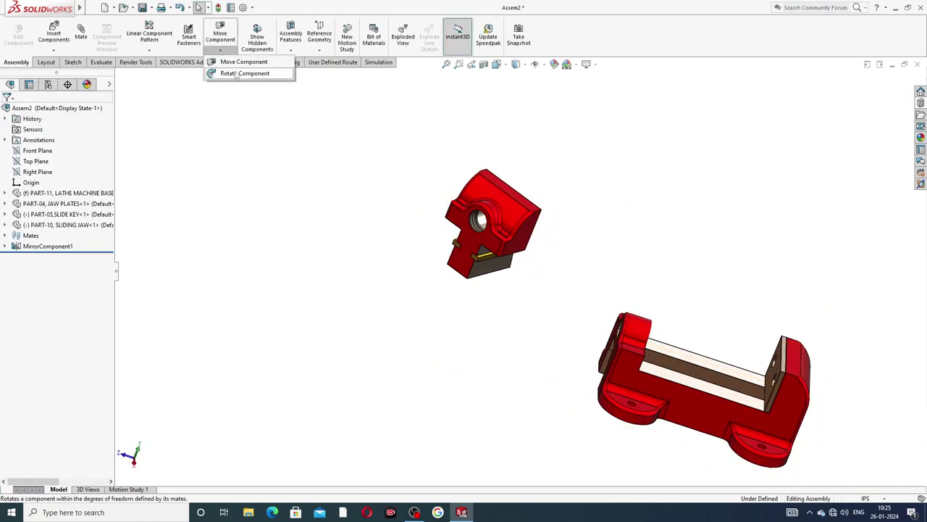
{"action": "left_click", "coordinate": [240, 73]}
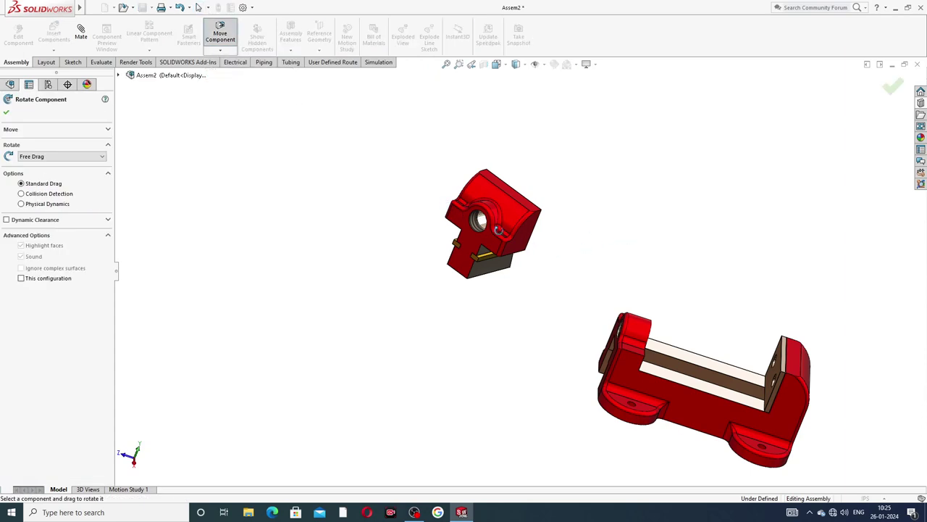
{"action": "left_click_drag", "start_coordinate": [498, 230], "coordinate": [455, 166]}
{"action": "scroll", "coordinate": [631, 289], "scroll_direction": "up", "scroll_amount": 2}
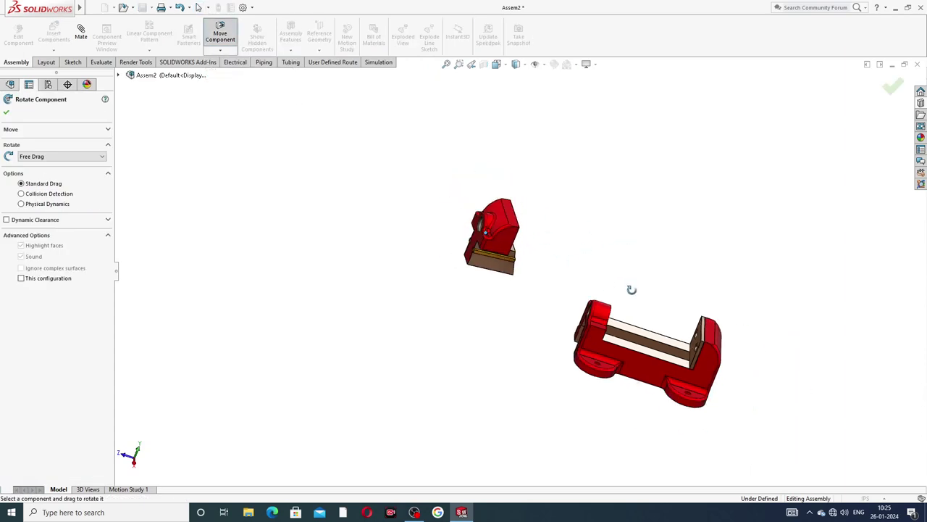
{"action": "middle_click_drag", "start_coordinate": [631, 289], "coordinate": [493, 285]}
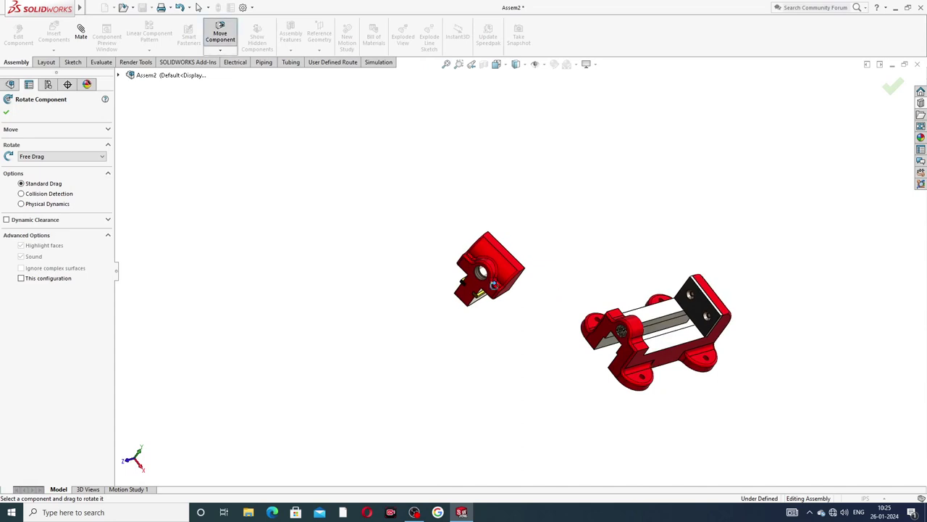
{"action": "left_click_drag", "start_coordinate": [492, 285], "coordinate": [453, 195]}
{"action": "right_click", "coordinate": [461, 196]}
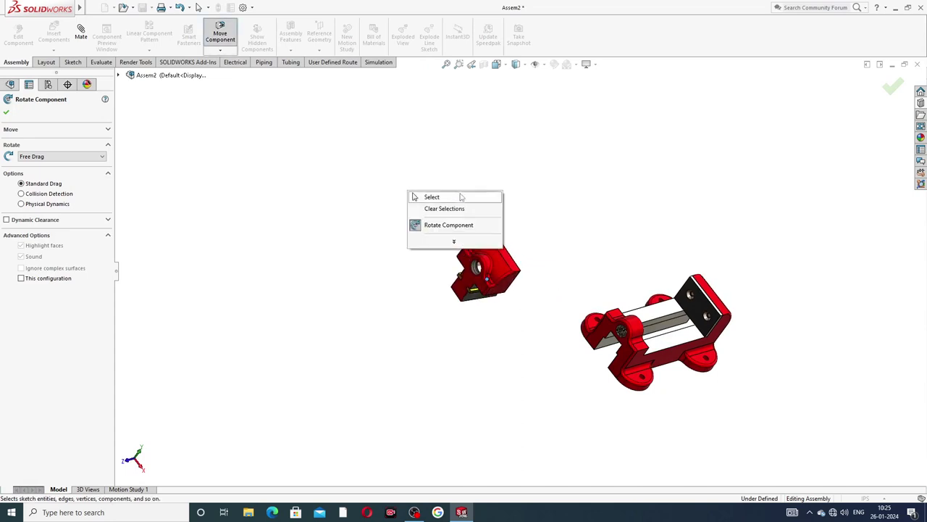
{"action": "left_click", "coordinate": [443, 197]}
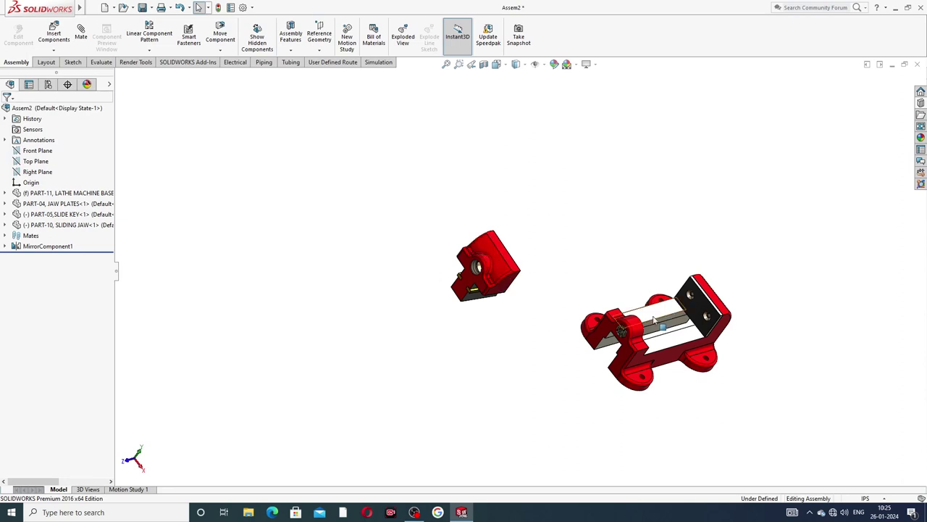
{"action": "scroll", "coordinate": [656, 319], "scroll_direction": "down", "scroll_amount": 2}
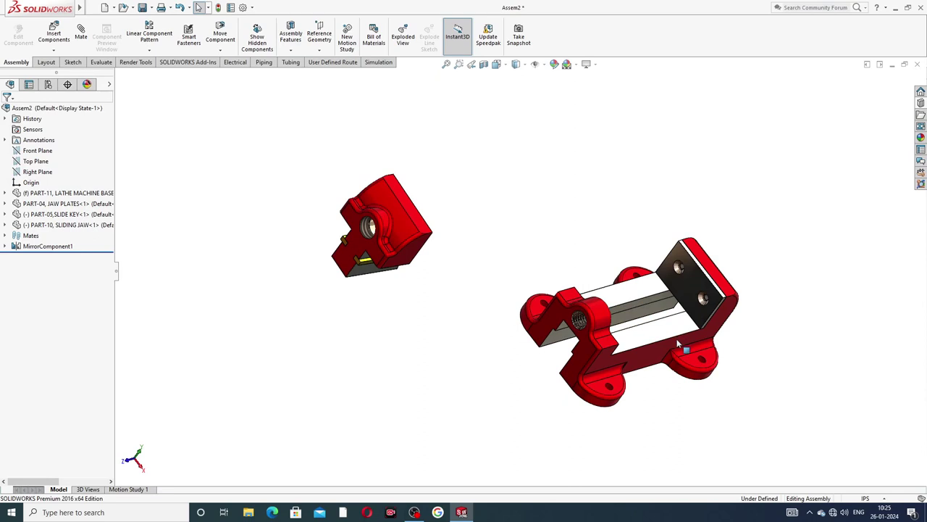
{"action": "left_click", "coordinate": [5, 193]}
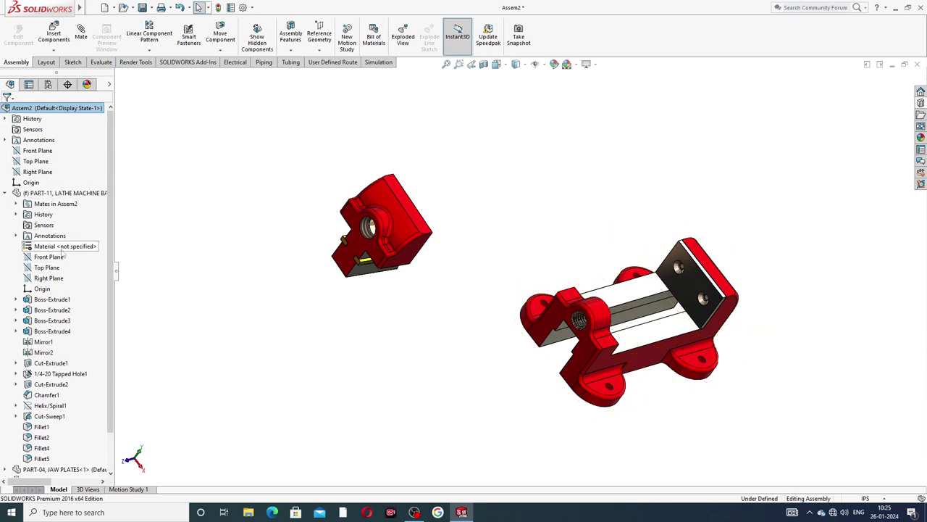
{"action": "left_click", "coordinate": [49, 280]}
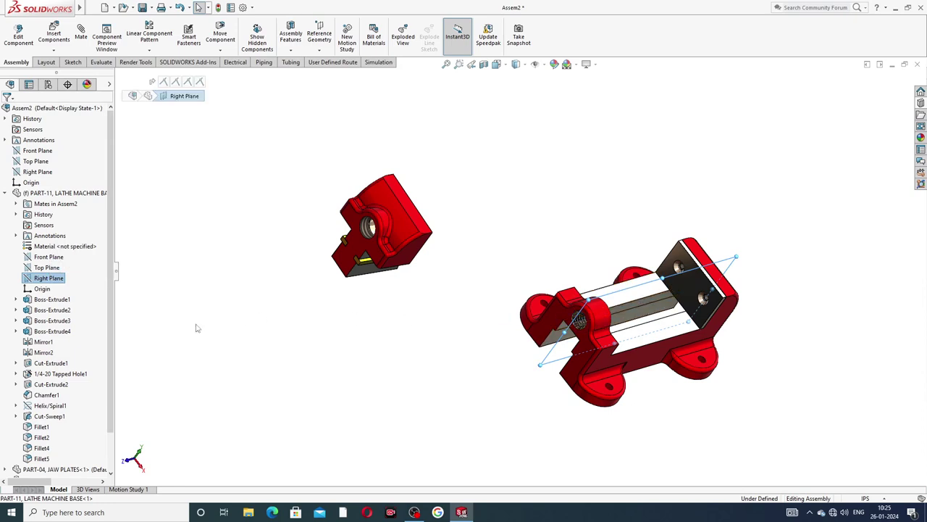
{"action": "scroll", "coordinate": [72, 348], "scroll_direction": "down", "scroll_amount": 2}
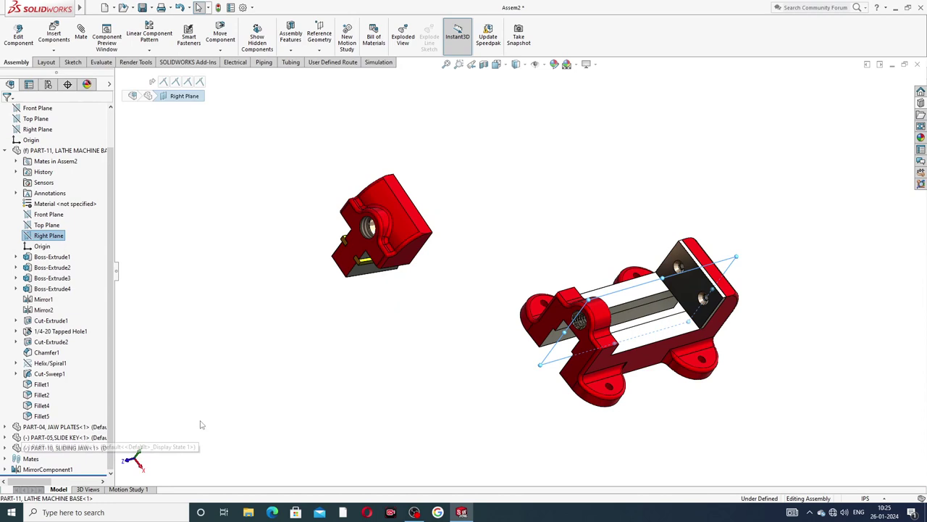
{"action": "left_click", "coordinate": [5, 448]}
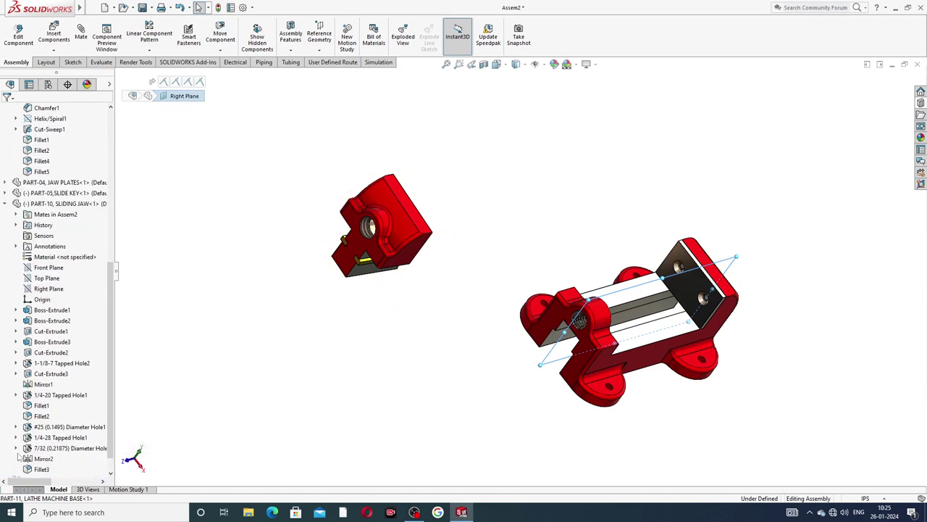
{"action": "left_click", "coordinate": [48, 288]}
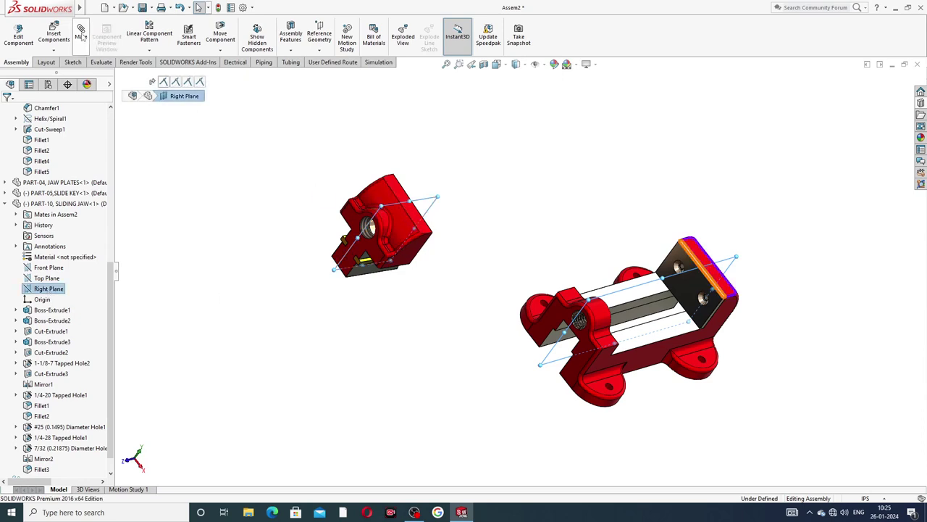
{"action": "left_click", "coordinate": [81, 35]}
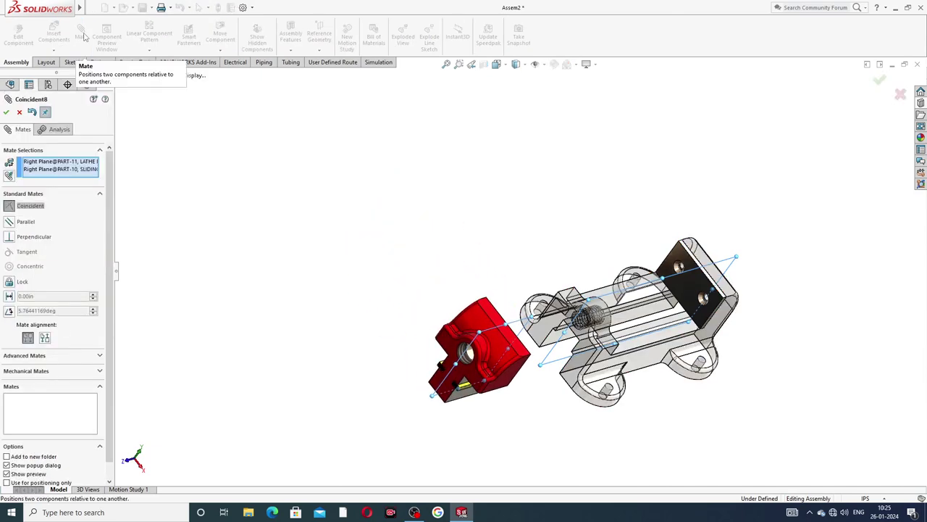
{"action": "middle_click_drag", "start_coordinate": [445, 254], "coordinate": [406, 242]}
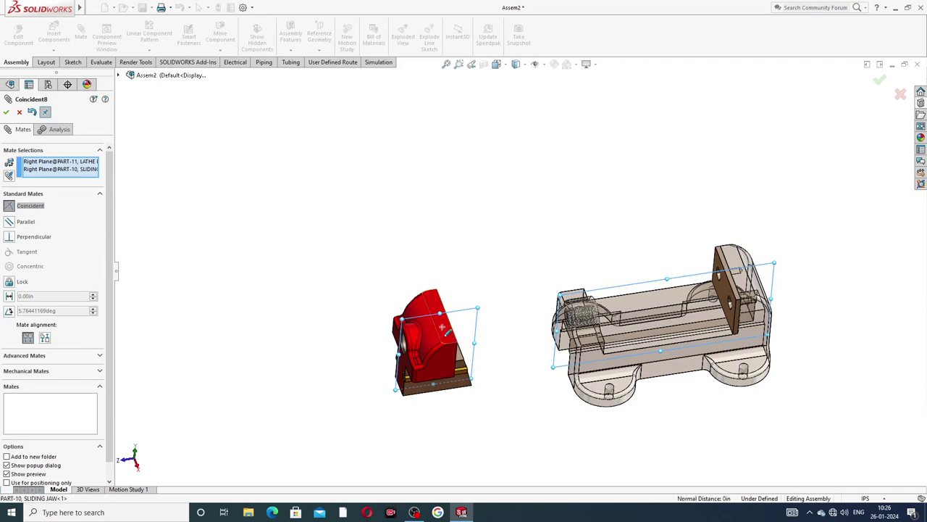
{"action": "left_click_drag", "start_coordinate": [449, 328], "coordinate": [321, 254]}
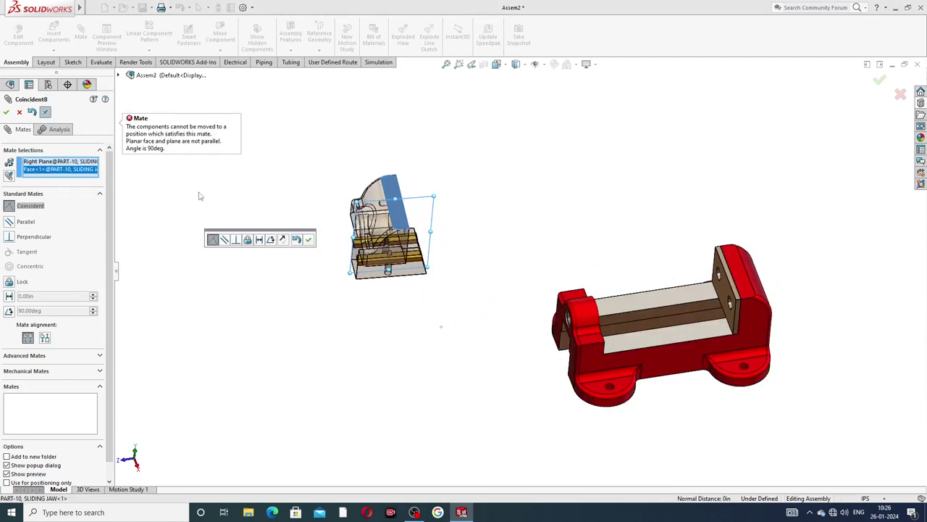
{"action": "left_click", "coordinate": [19, 112]}
Step: Cancel the pending mate and drag the sliding jaw beside the base, turned to match it
{"action": "left_click", "coordinate": [19, 112]}
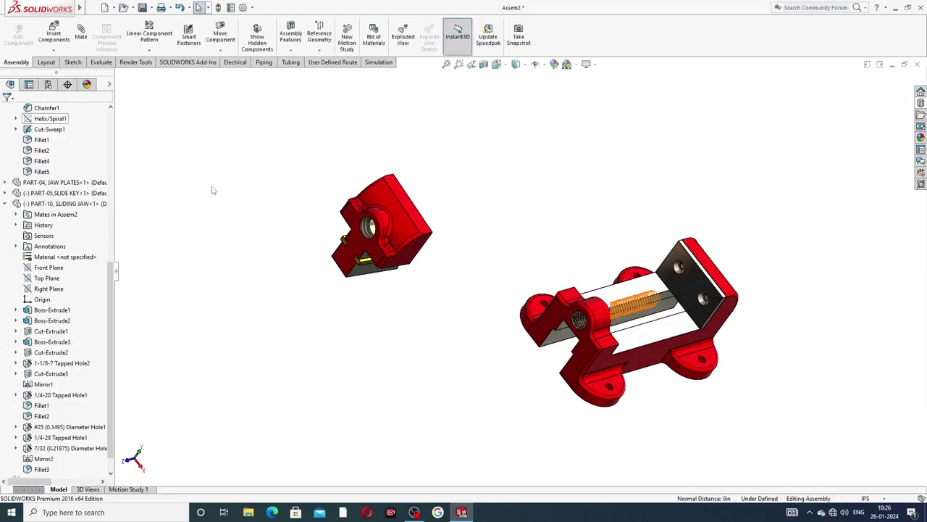
{"action": "middle_click_drag", "start_coordinate": [499, 267], "coordinate": [458, 259]}
{"action": "middle_click_drag", "start_coordinate": [420, 294], "coordinate": [376, 255]}
{"action": "left_click_drag", "start_coordinate": [376, 255], "coordinate": [617, 224]}
{"action": "middle_click_drag", "start_coordinate": [618, 224], "coordinate": [635, 244]}
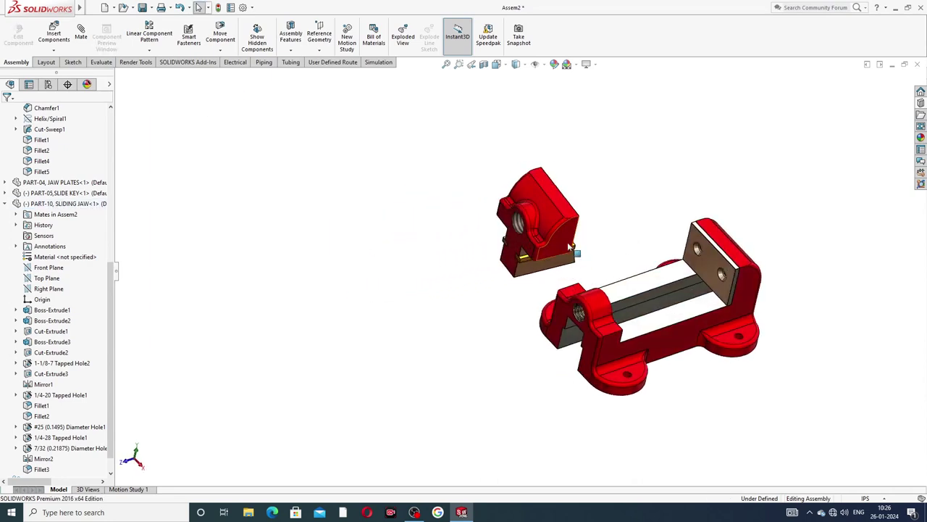
{"action": "left_click", "coordinate": [576, 242]}
{"action": "left_click_drag", "start_coordinate": [616, 242], "coordinate": [658, 244]}
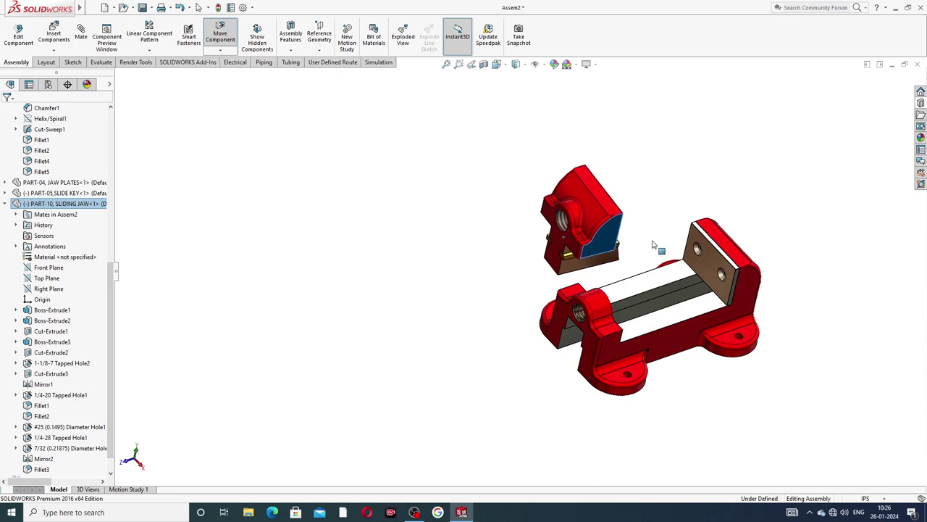
{"action": "middle_click_drag", "start_coordinate": [658, 244], "coordinate": [628, 224]}
{"action": "left_click", "coordinate": [628, 224]}
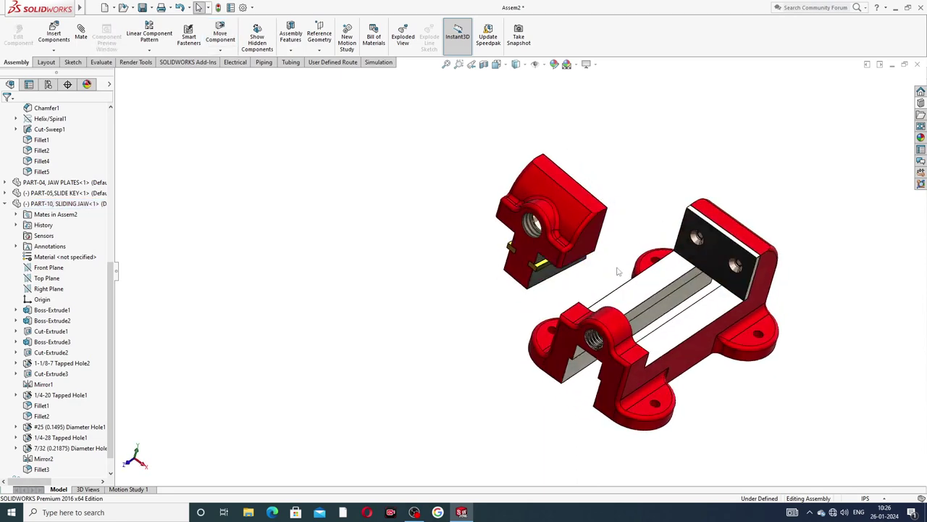
{"action": "scroll", "coordinate": [608, 275], "scroll_direction": "down", "scroll_amount": 2}
{"action": "scroll", "coordinate": [601, 276], "scroll_direction": "up", "scroll_amount": 2}
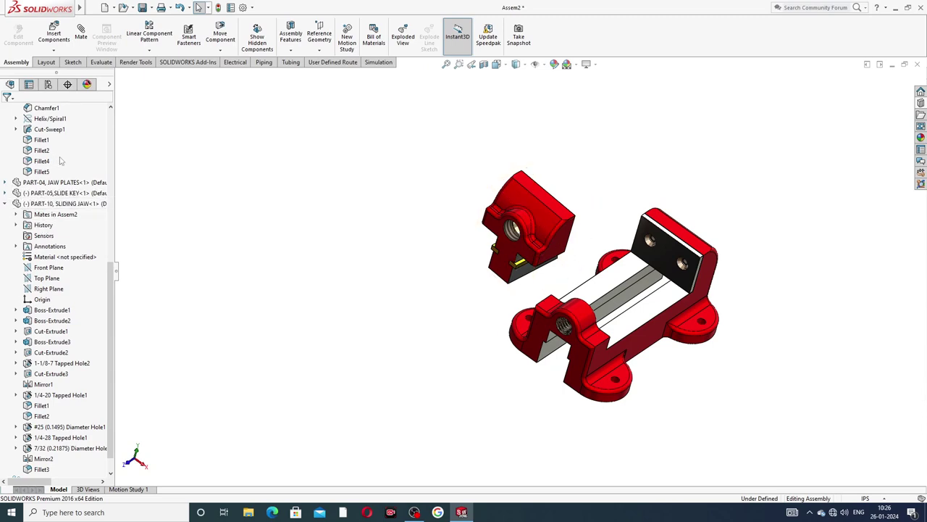
{"action": "scroll", "coordinate": [102, 147], "scroll_direction": "up", "scroll_amount": 7}
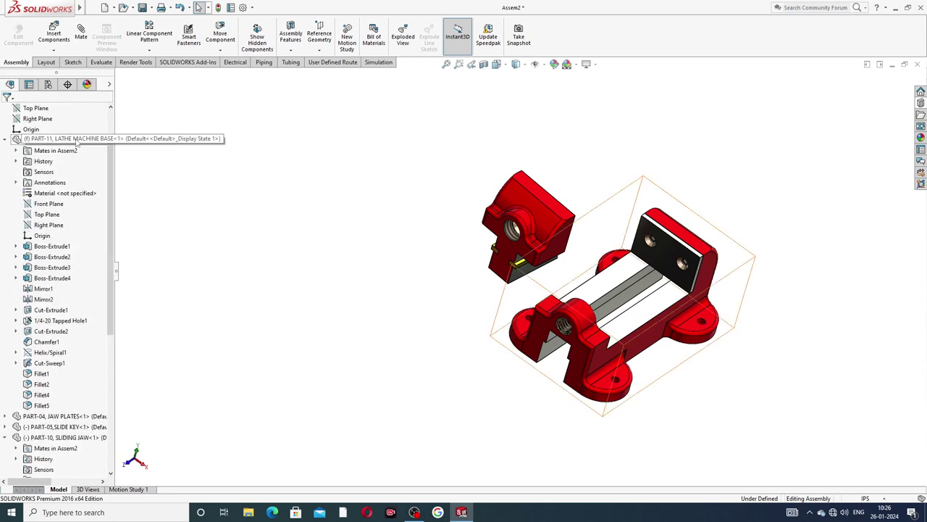
Step: Add a coincident mate between the Right Planes of PART-11 and PART-10
{"action": "left_click", "coordinate": [49, 225]}
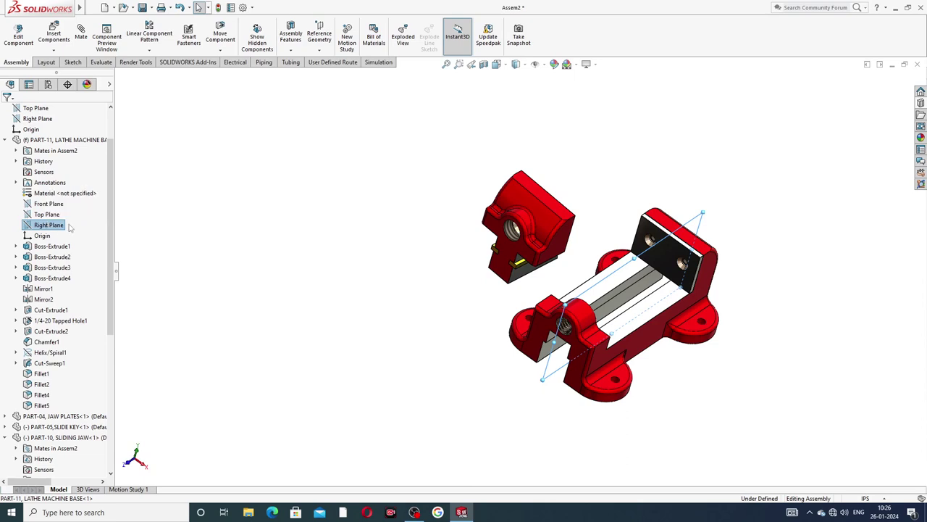
{"action": "left_click_drag", "start_coordinate": [110, 238], "coordinate": [110, 334]}
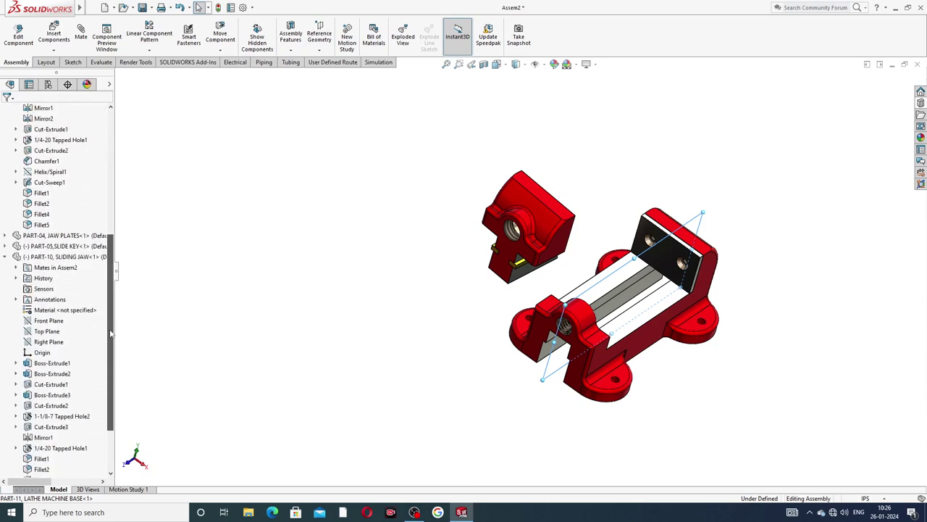
{"action": "left_click", "coordinate": [47, 343]}
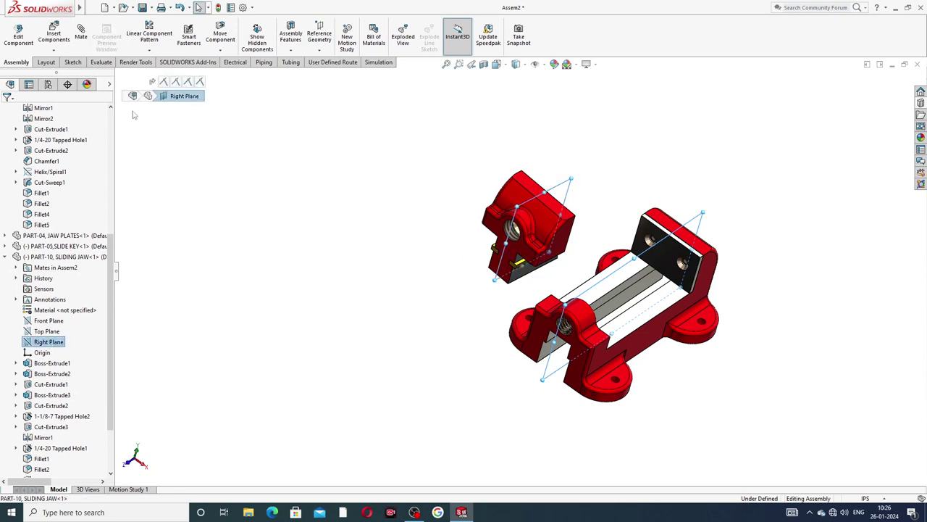
{"action": "left_click", "coordinate": [81, 37]}
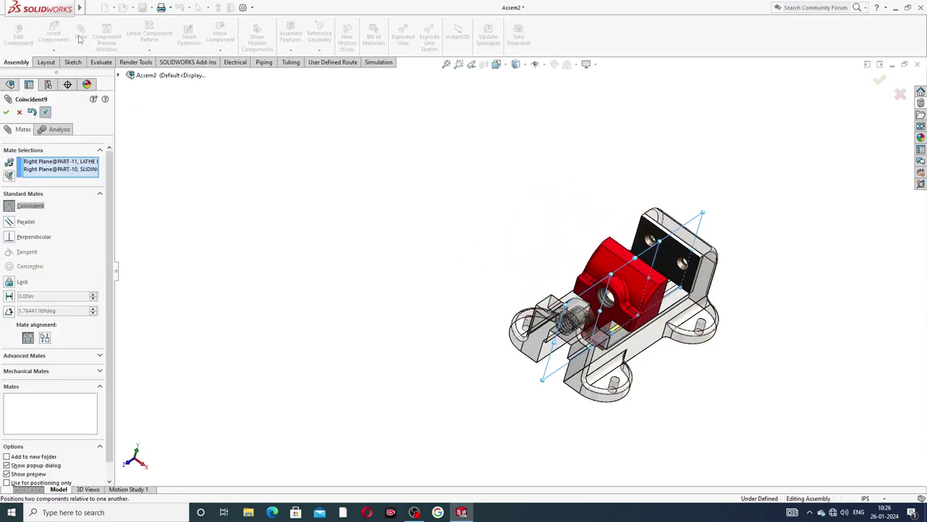
{"action": "left_click", "coordinate": [6, 113]}
{"action": "left_click", "coordinate": [5, 113]}
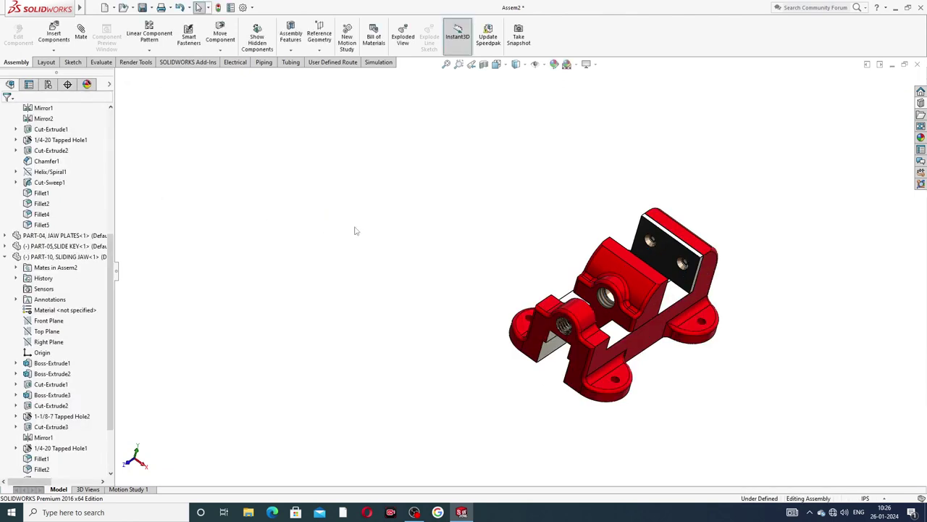
Step: Collapse the sliding jaw and vise base feature lists and view the vise from above
{"action": "left_click", "coordinate": [5, 257]}
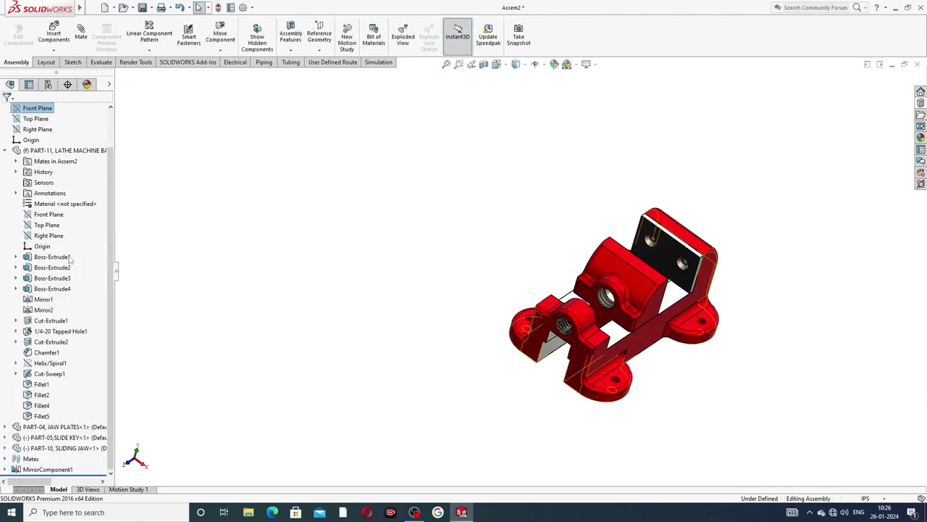
{"action": "left_click", "coordinate": [6, 150]}
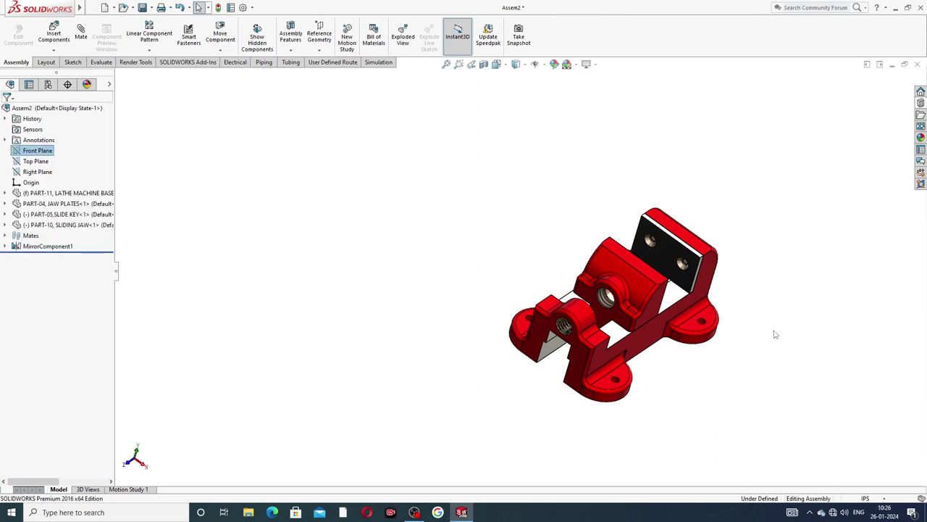
{"action": "middle_click_drag", "start_coordinate": [776, 334], "coordinate": [679, 326]}
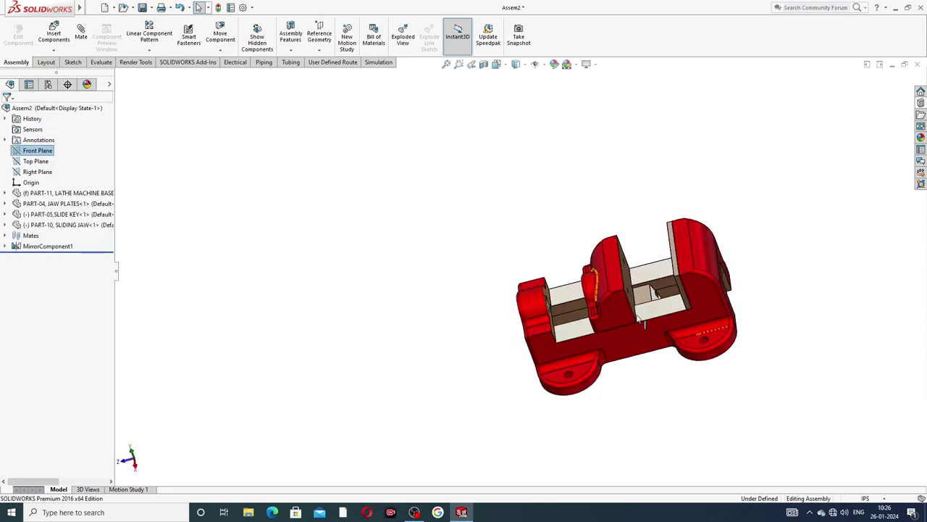
{"action": "scroll", "coordinate": [612, 312], "scroll_direction": "down", "scroll_amount": 3}
Step: Slide the jaw to both ends of the base, then leave it near the middle
{"action": "left_click_drag", "start_coordinate": [592, 312], "coordinate": [707, 331]}
{"action": "middle_click_drag", "start_coordinate": [706, 332], "coordinate": [736, 297]}
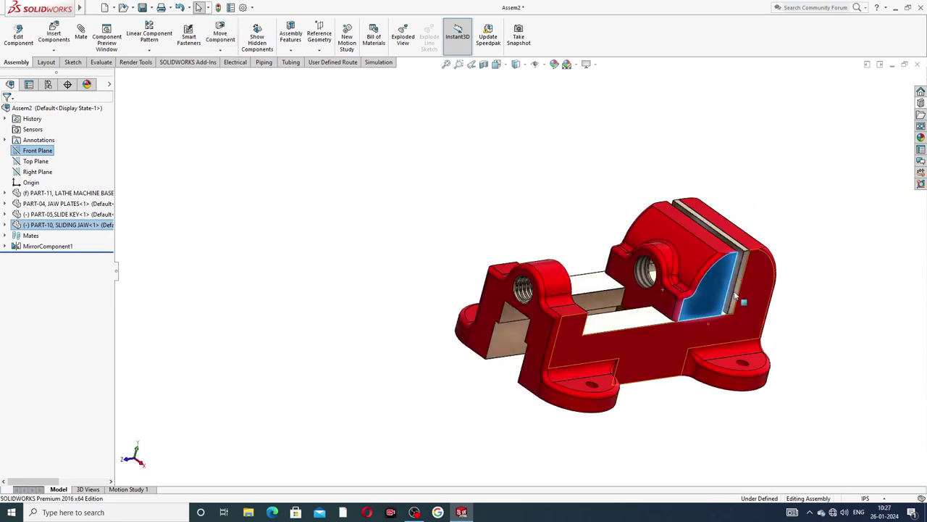
{"action": "left_click_drag", "start_coordinate": [736, 297], "coordinate": [671, 289]}
{"action": "key", "text": "Escape"}
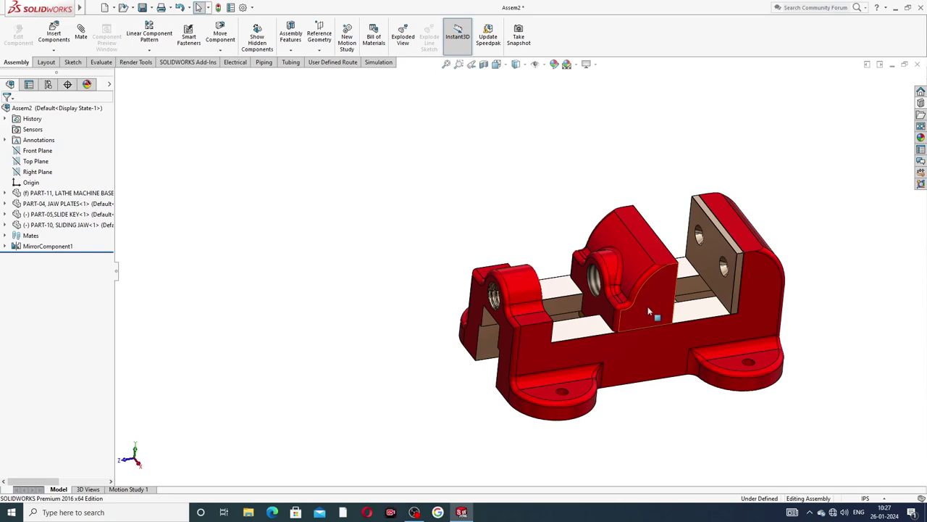
{"action": "scroll", "coordinate": [637, 303], "scroll_direction": "down", "scroll_amount": 2}
{"action": "scroll", "coordinate": [621, 302], "scroll_direction": "up", "scroll_amount": 4}
{"action": "middle_click_drag", "start_coordinate": [621, 302], "coordinate": [549, 310]}
{"action": "scroll", "coordinate": [540, 297], "scroll_direction": "down", "scroll_amount": 3}
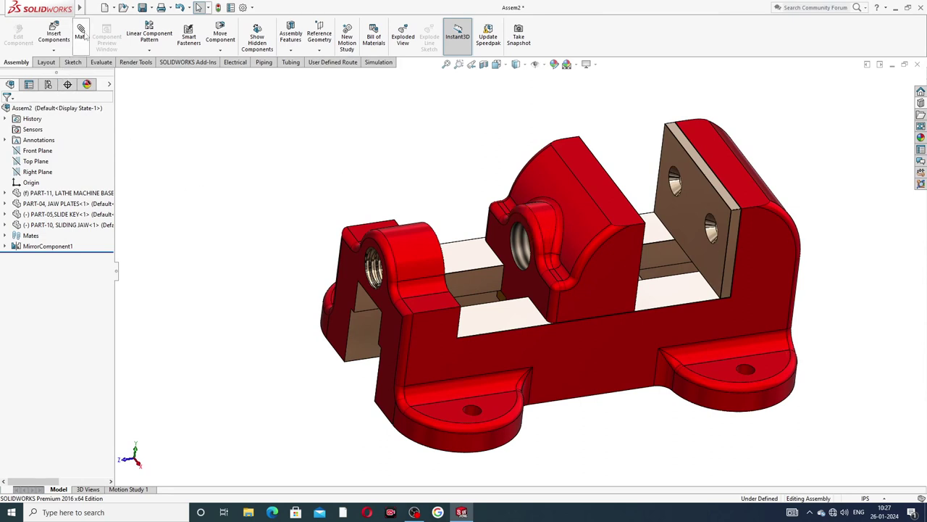
Step: Start a new mate, shift the sliding jaw along the rails, and choose the advanced distance mate
{"action": "left_click", "coordinate": [81, 34]}
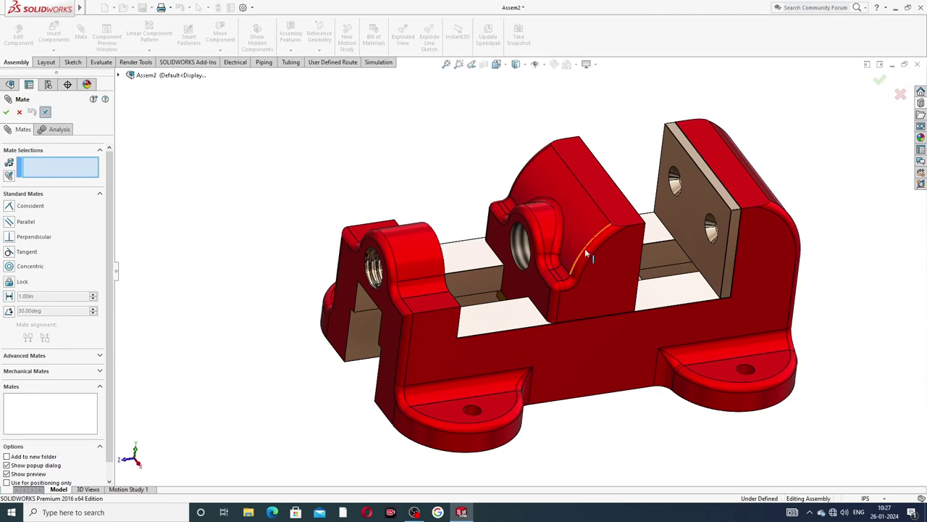
{"action": "left_click_drag", "start_coordinate": [585, 247], "coordinate": [566, 244]}
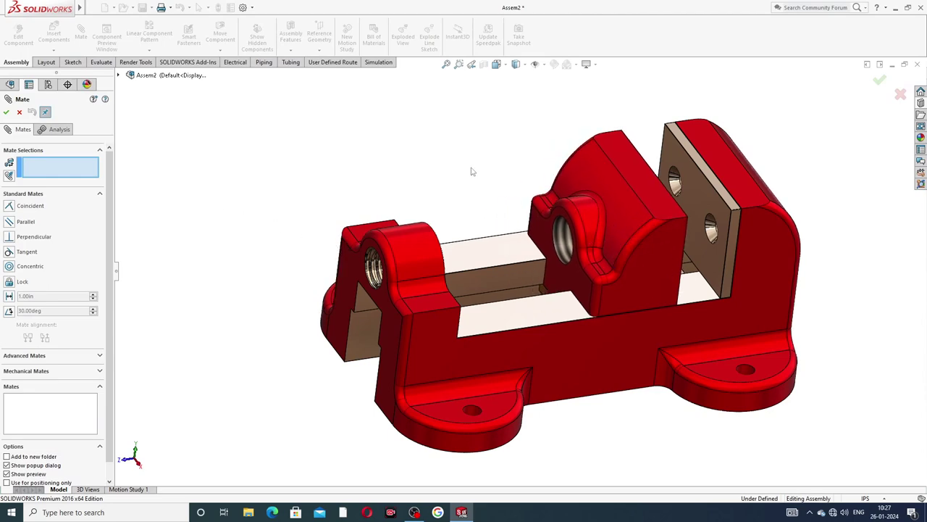
{"action": "mouse_move", "coordinate": [497, 269]}
{"action": "middle_mouse_down"}
{"action": "mouse_move", "coordinate": [477, 239]}
{"action": "mouse_move", "coordinate": [480, 275]}
{"action": "middle_mouse_up"}
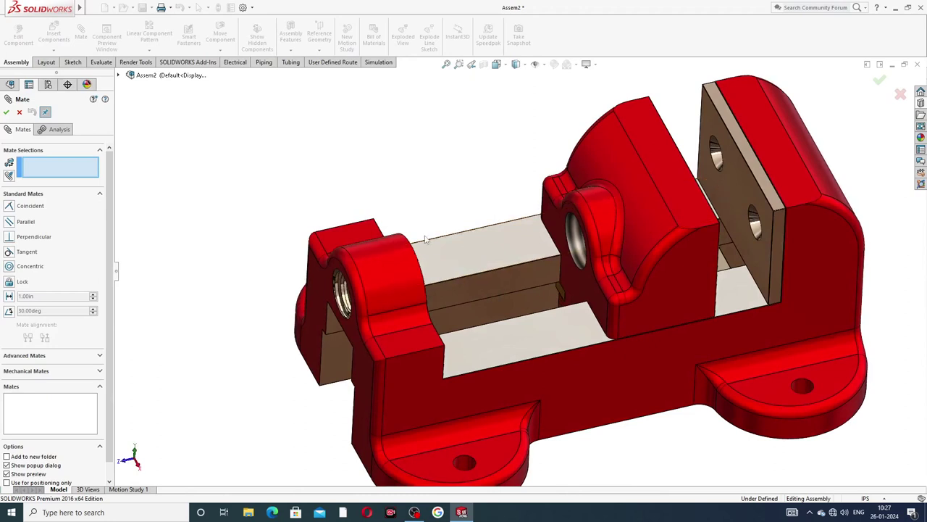
{"action": "left_click_drag", "start_coordinate": [583, 218], "coordinate": [593, 214]}
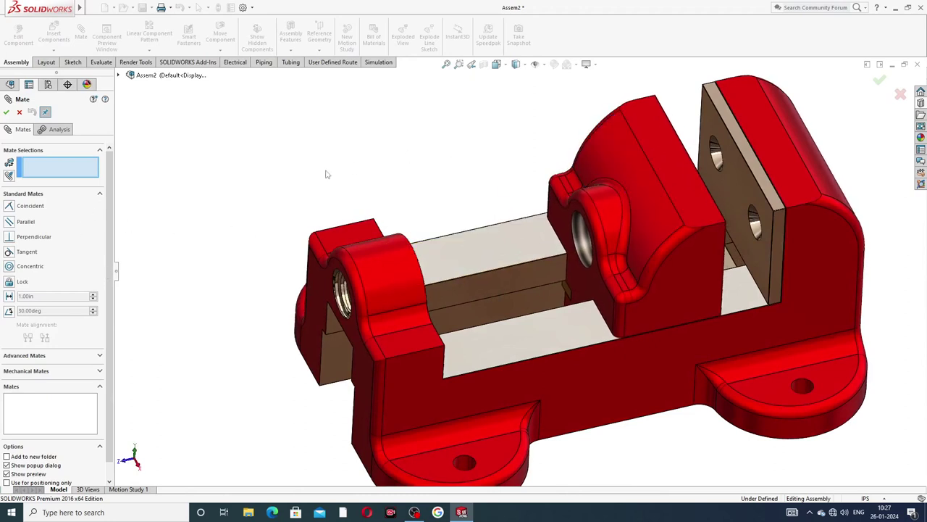
{"action": "left_click", "coordinate": [35, 356]}
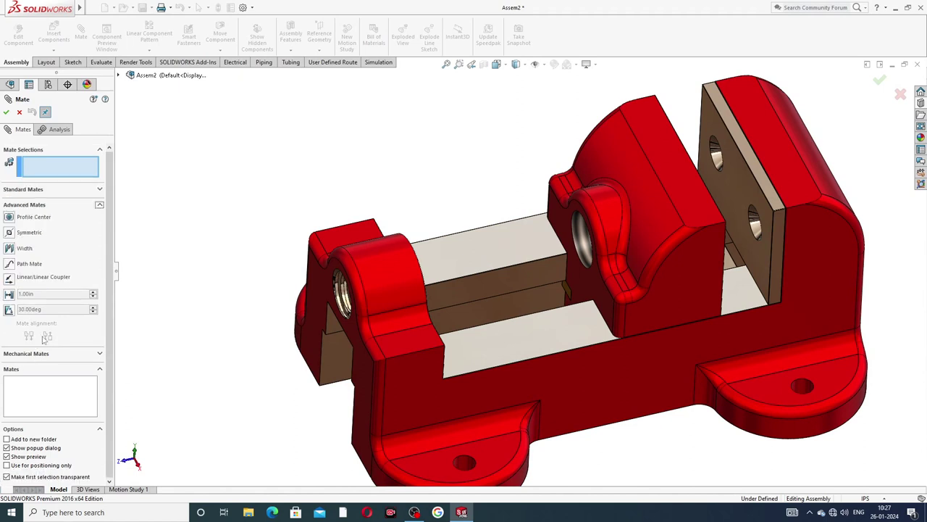
{"action": "left_click", "coordinate": [8, 293]}
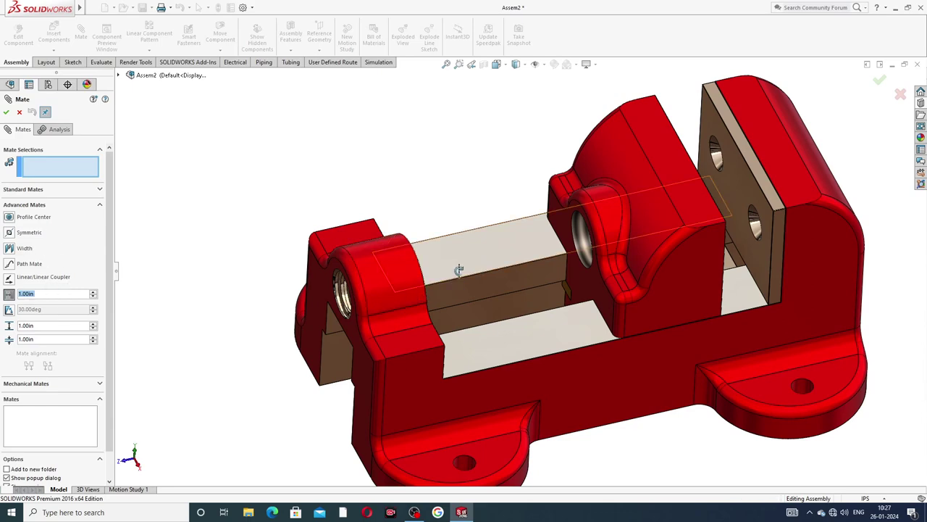
Step: Select the sliding jaw's face and the base's end face for the limit mate
{"action": "middle_click_drag", "start_coordinate": [455, 270], "coordinate": [560, 282]}
{"action": "left_click", "coordinate": [591, 284]}
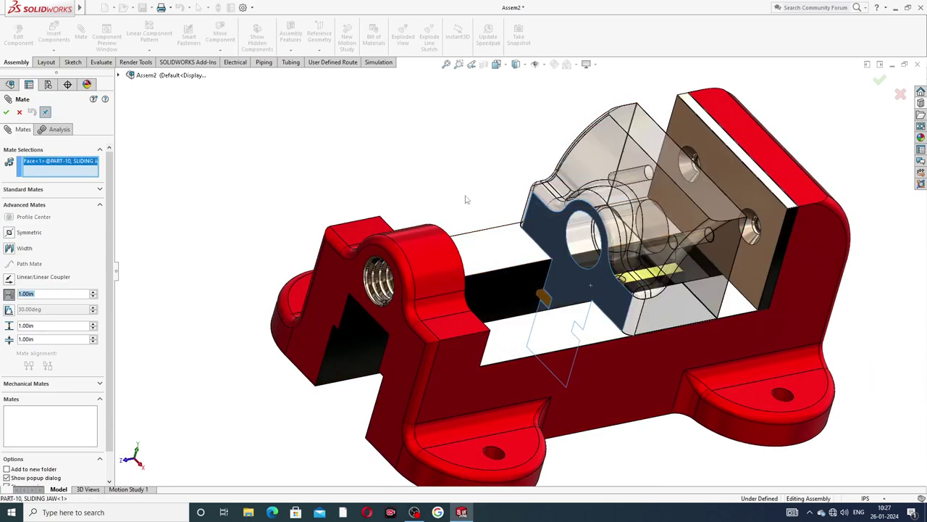
{"action": "middle_click_drag", "start_coordinate": [450, 206], "coordinate": [391, 312]}
{"action": "left_click", "coordinate": [389, 323]}
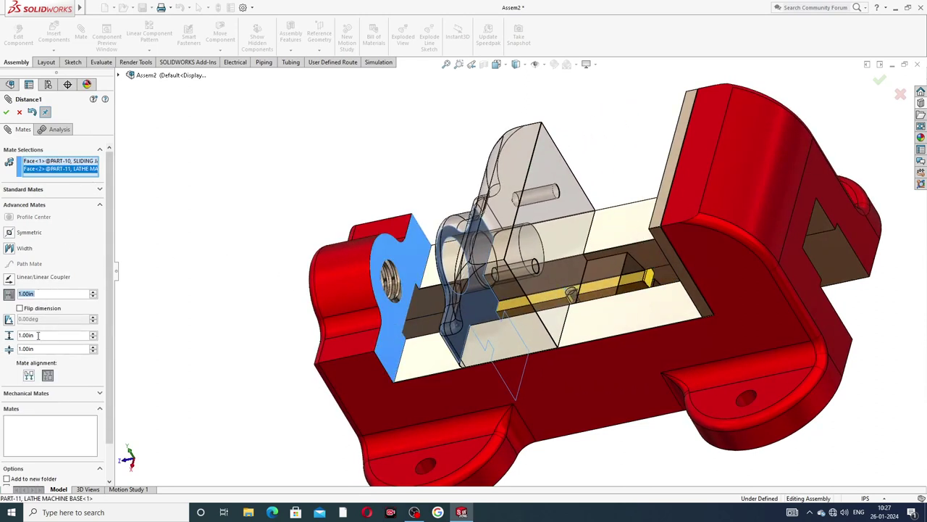
Step: Set the limit distance to a 3.06417in maximum and a 0.00in minimum
{"action": "left_click_drag", "start_coordinate": [38, 335], "coordinate": [18, 336]}
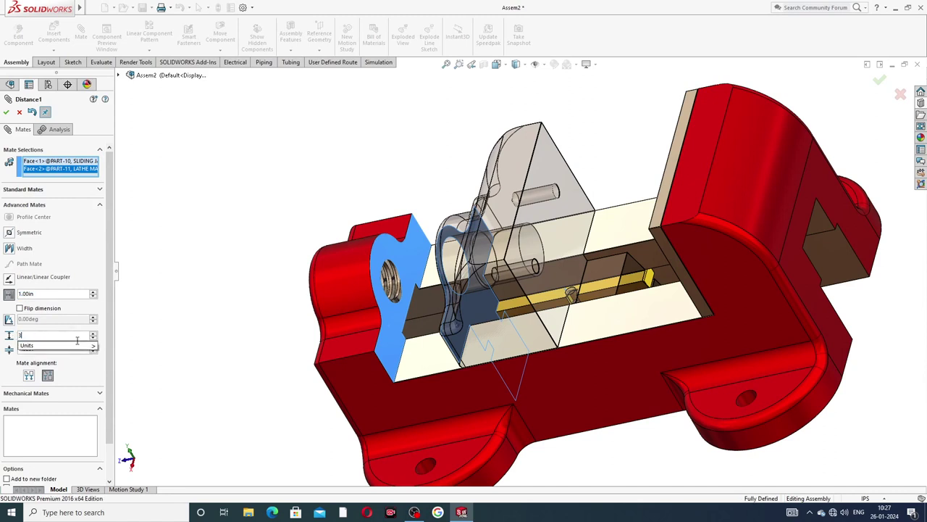
{"action": "type", "text": "3.6417"}
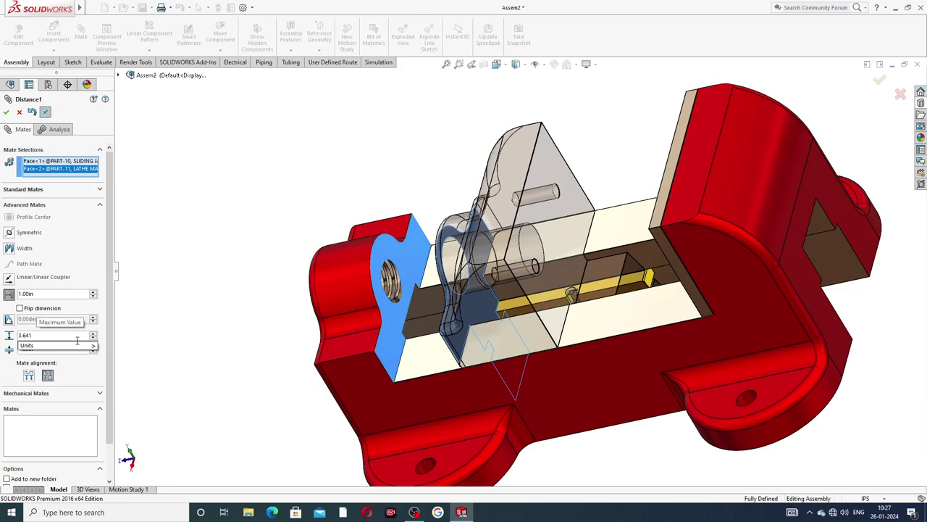
{"action": "key", "text": "Return"}
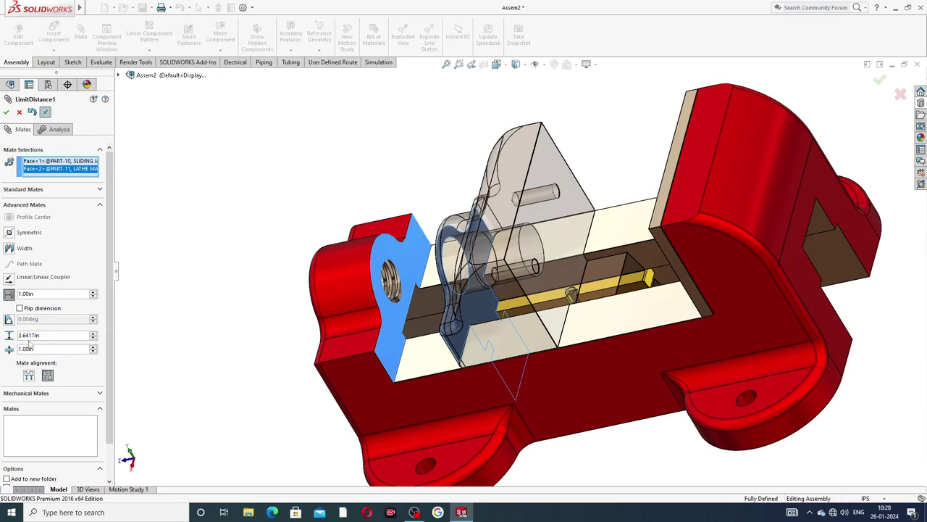
{"action": "type", "text": "0"}
{"action": "type", "text": "0"}
{"action": "key", "text": "Return"}
Step: Accept LimitDistance1 and slide the jaw toward and away from the fixed jaw's plate
{"action": "left_click", "coordinate": [7, 112]}
{"action": "left_click", "coordinate": [6, 113]}
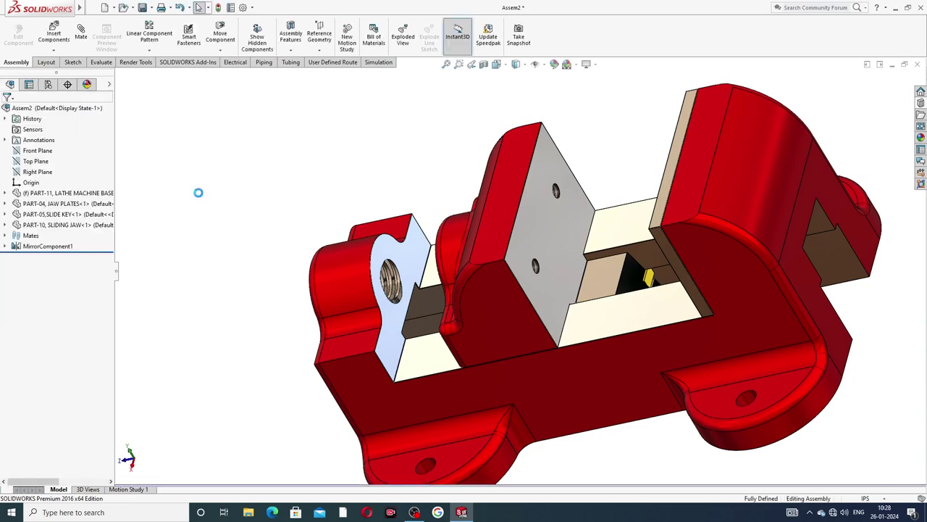
{"action": "middle_click_drag", "start_coordinate": [248, 203], "coordinate": [286, 196]}
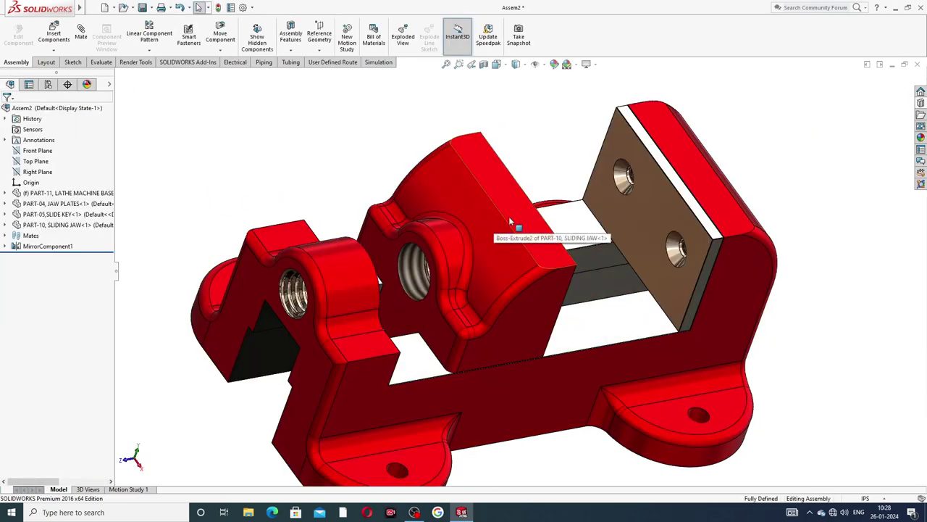
{"action": "left_click", "coordinate": [541, 210]}
{"action": "left_click_drag", "start_coordinate": [541, 209], "coordinate": [659, 179]}
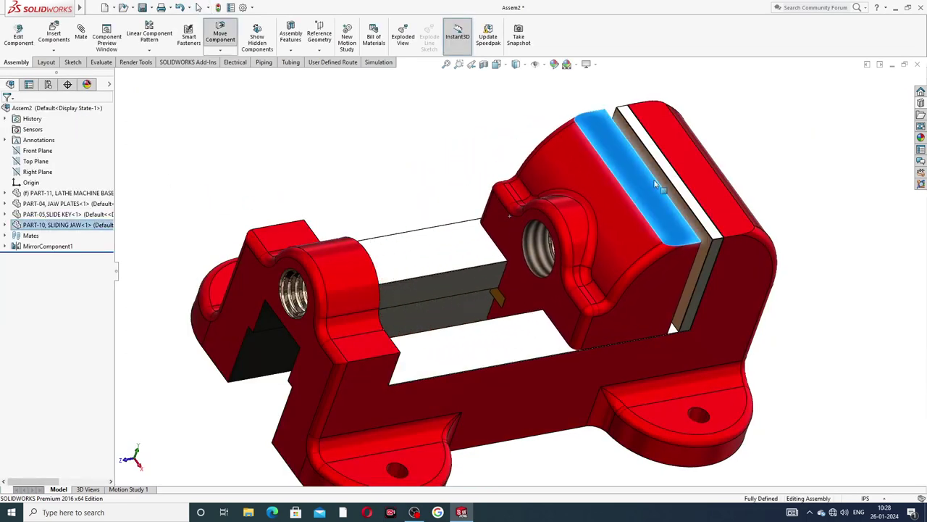
{"action": "middle_click_drag", "start_coordinate": [543, 226], "coordinate": [614, 223]}
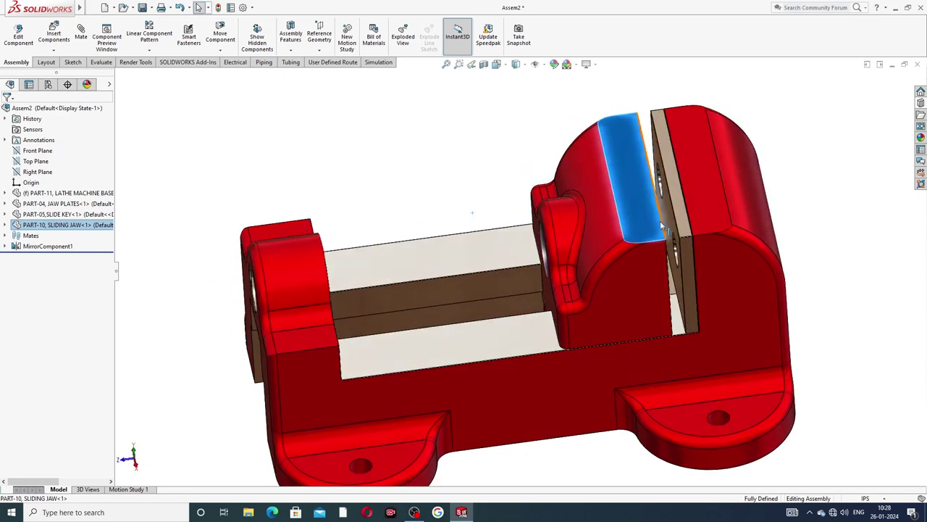
{"action": "left_click_drag", "start_coordinate": [653, 220], "coordinate": [381, 265]}
Step: Drag the jaw back and forth to test its limits, leaving it beside the jaw plate
{"action": "scroll", "coordinate": [376, 293], "scroll_direction": "down", "scroll_amount": 2}
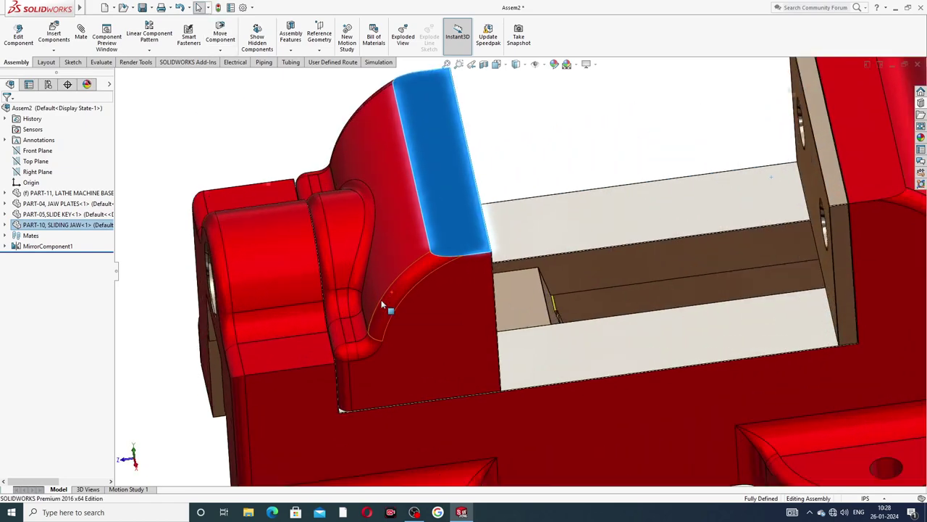
{"action": "scroll", "coordinate": [383, 299], "scroll_direction": "up", "scroll_amount": 4}
{"action": "scroll", "coordinate": [411, 310], "scroll_direction": "up", "scroll_amount": 2}
{"action": "middle_click_drag", "start_coordinate": [449, 290], "coordinate": [474, 270]}
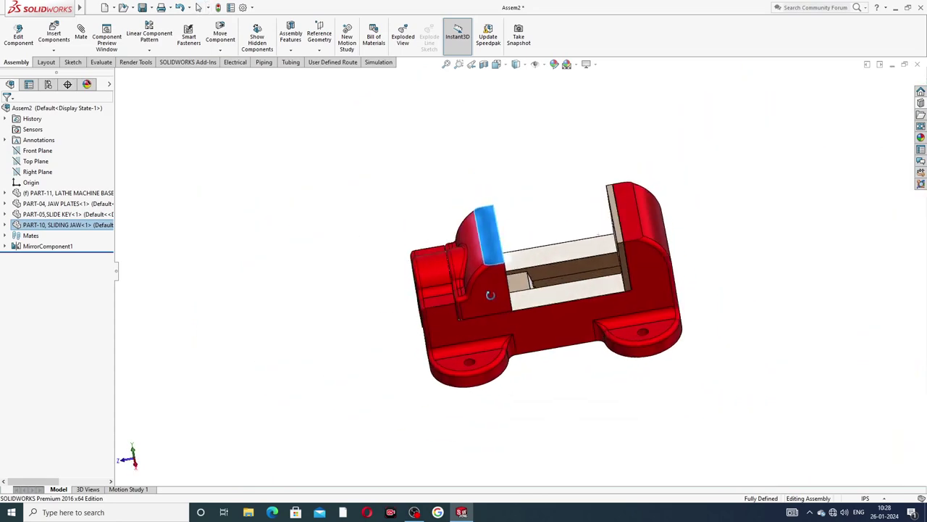
{"action": "left_click_drag", "start_coordinate": [492, 255], "coordinate": [592, 246]}
{"action": "middle_click_drag", "start_coordinate": [592, 246], "coordinate": [564, 252]}
{"action": "scroll", "coordinate": [594, 245], "scroll_direction": "down", "scroll_amount": 2}
{"action": "scroll", "coordinate": [623, 238], "scroll_direction": "up", "scroll_amount": 3}
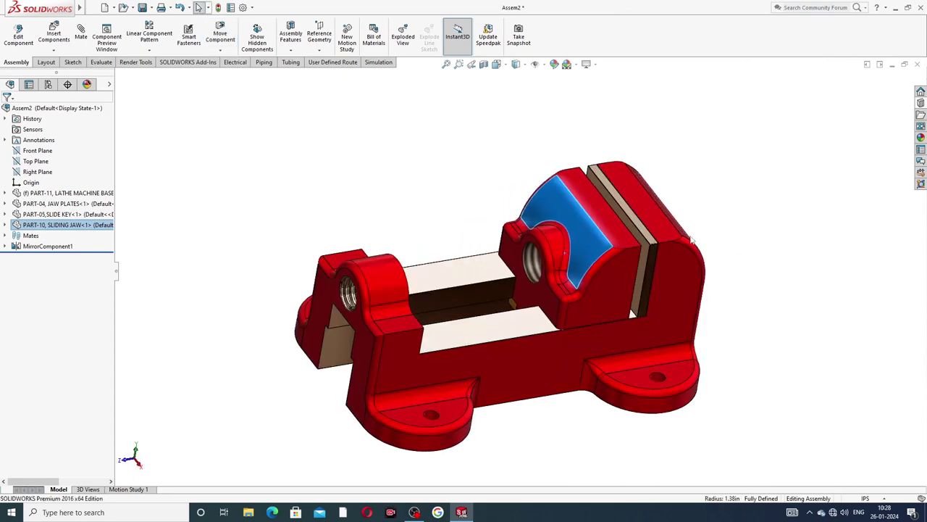
{"action": "middle_click_drag", "start_coordinate": [623, 238], "coordinate": [500, 284]}
{"action": "scroll", "coordinate": [500, 284], "scroll_direction": "down", "scroll_amount": 2}
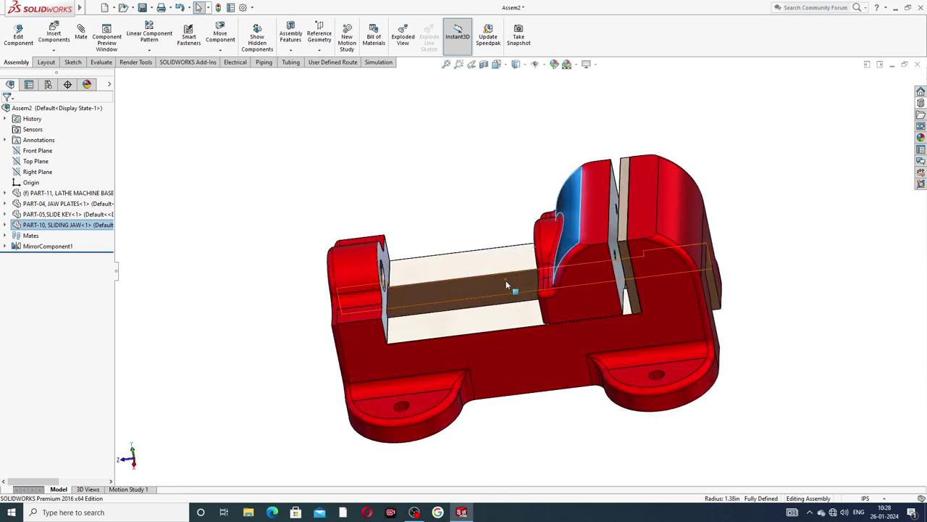
{"action": "left_click", "coordinate": [491, 212]}
{"action": "scroll", "coordinate": [497, 219], "scroll_direction": "up", "scroll_amount": 2}
{"action": "middle_click_drag", "start_coordinate": [497, 219], "coordinate": [476, 303]}
{"action": "scroll", "coordinate": [479, 301], "scroll_direction": "up", "scroll_amount": 2}
{"action": "scroll", "coordinate": [479, 301], "scroll_direction": "down", "scroll_amount": 4}
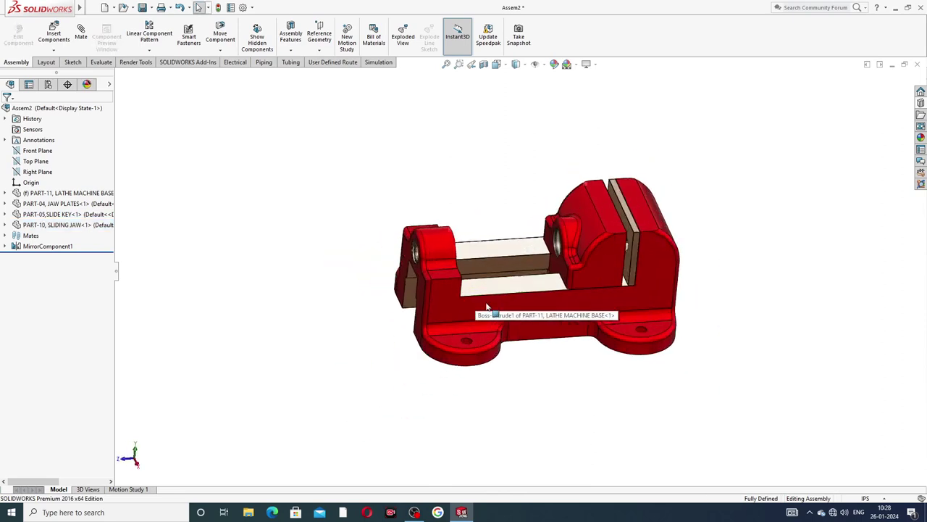
Step: Insert PART-12 VICE SCREW SUB-ASSEMBLY from file and drop it beside the vise base
{"action": "left_click", "coordinate": [55, 37]}
{"action": "left_click", "coordinate": [54, 278]}
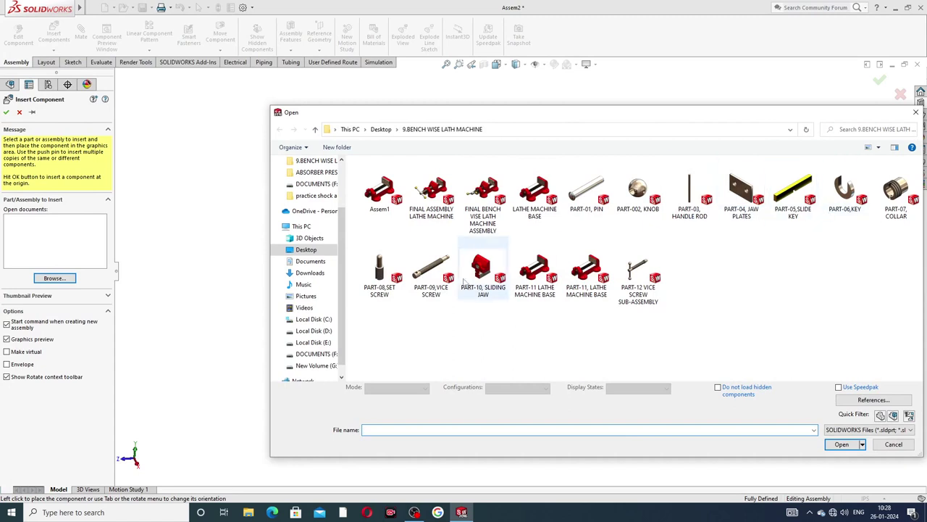
{"action": "left_click", "coordinate": [636, 275]}
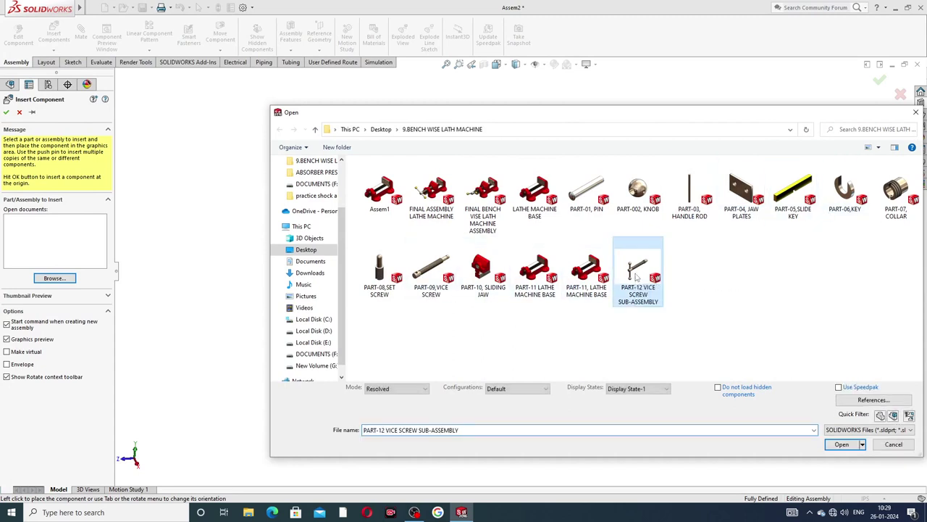
{"action": "left_click", "coordinate": [842, 445]}
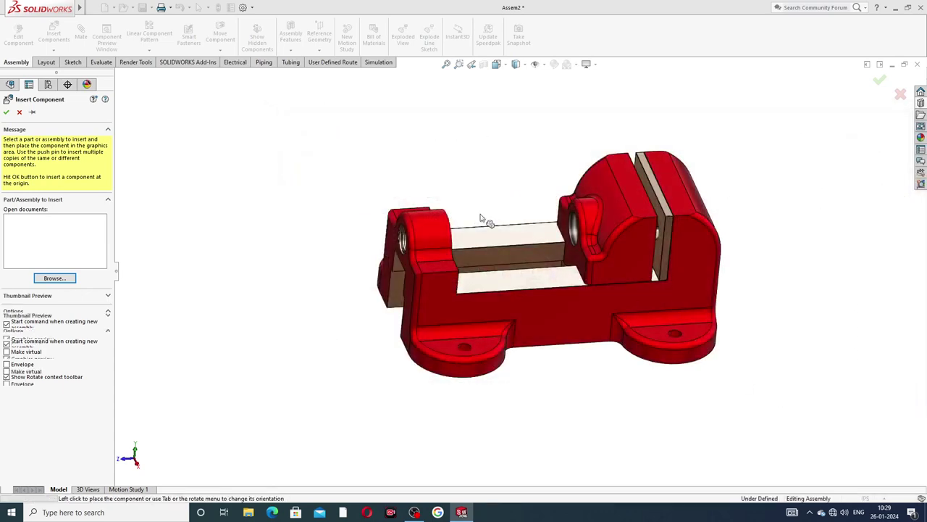
{"action": "left_click", "coordinate": [376, 168]}
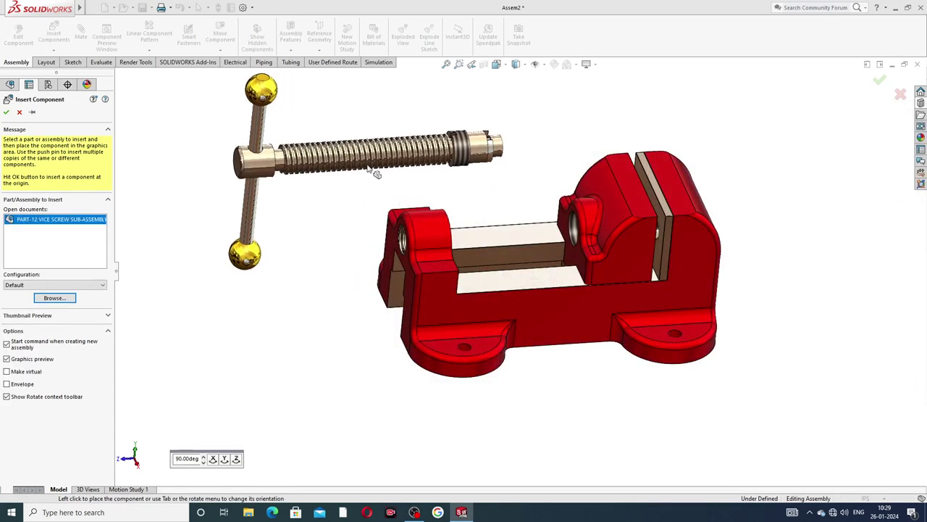
{"action": "key", "text": "z"}
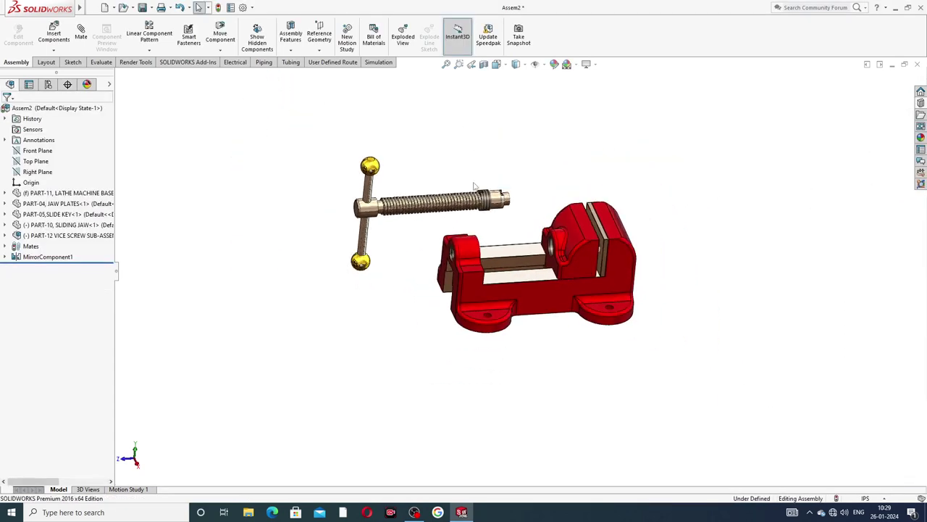
{"action": "middle_click_drag", "start_coordinate": [507, 248], "coordinate": [519, 233]}
{"action": "scroll", "coordinate": [518, 233], "scroll_direction": "down", "scroll_amount": 2}
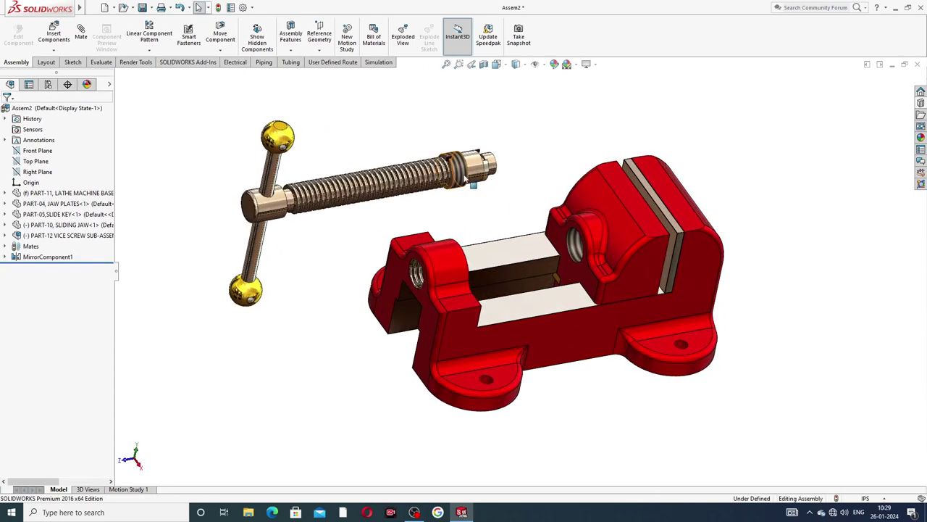
{"action": "scroll", "coordinate": [467, 181], "scroll_direction": "down", "scroll_amount": 3}
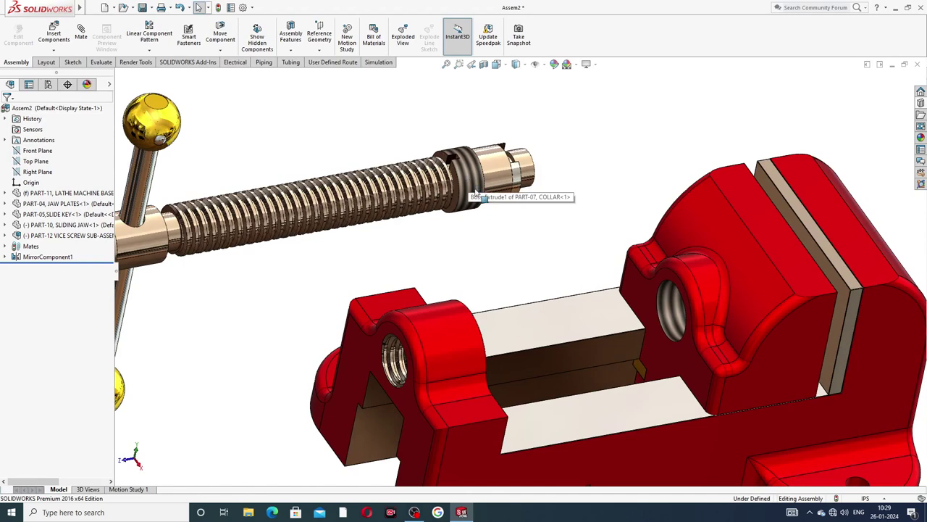
Step: Mate the screw collar's round face concentric with the sliding jaw's threaded bore
{"action": "left_click", "coordinate": [81, 36]}
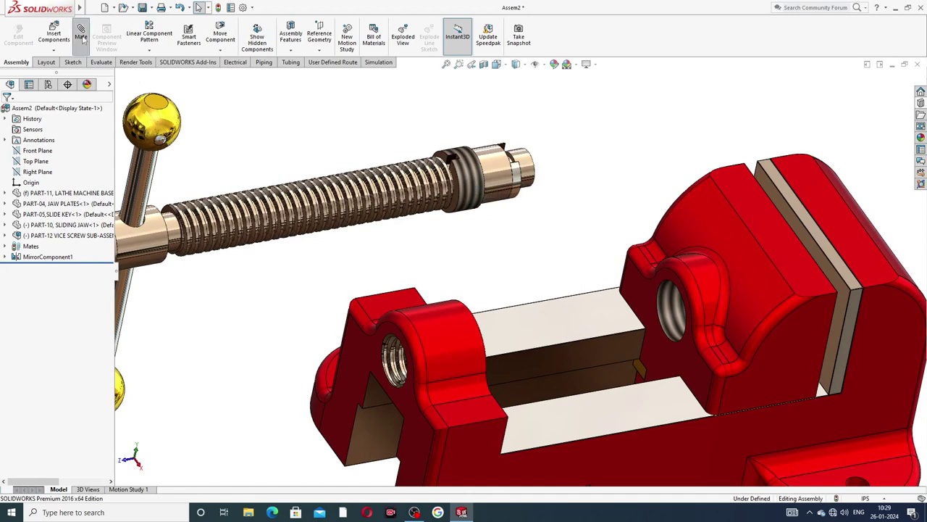
{"action": "left_click", "coordinate": [470, 181]}
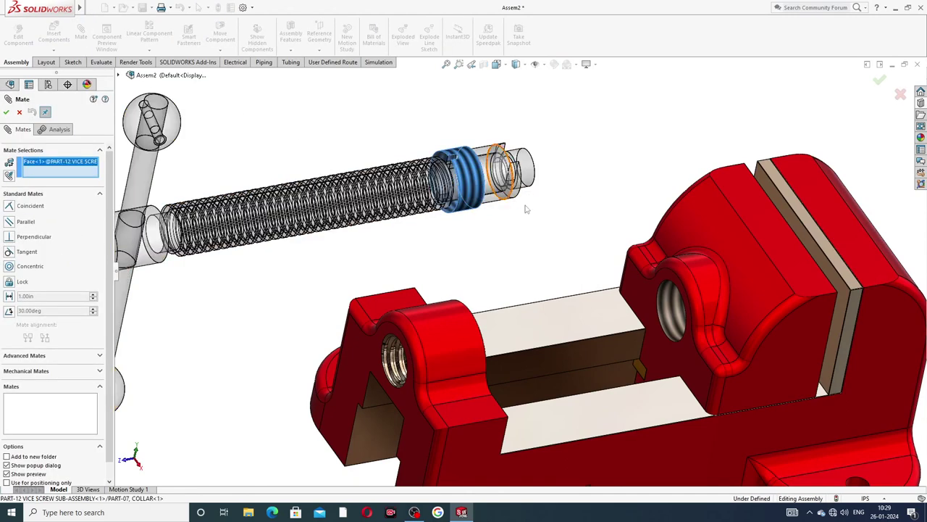
{"action": "scroll", "coordinate": [500, 189], "scroll_direction": "up", "scroll_amount": 5}
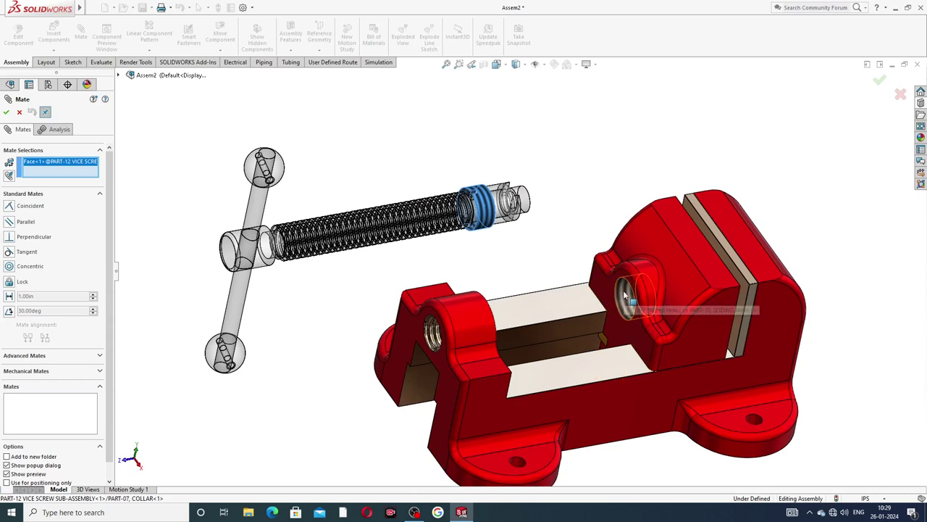
{"action": "left_click", "coordinate": [624, 294]}
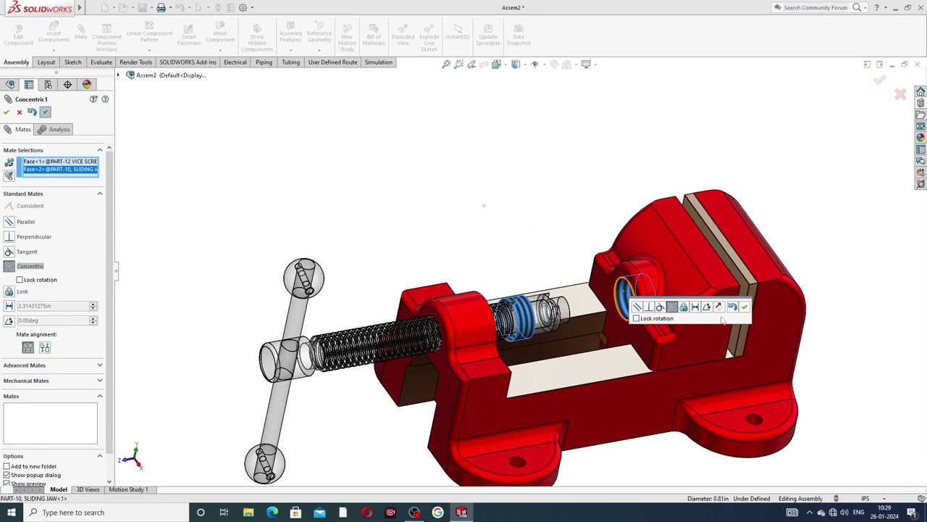
{"action": "left_click", "coordinate": [745, 307]}
Step: Add a coincident mate between a sliding jaw face and a vice screw face
{"action": "scroll", "coordinate": [604, 322], "scroll_direction": "up", "scroll_amount": 2}
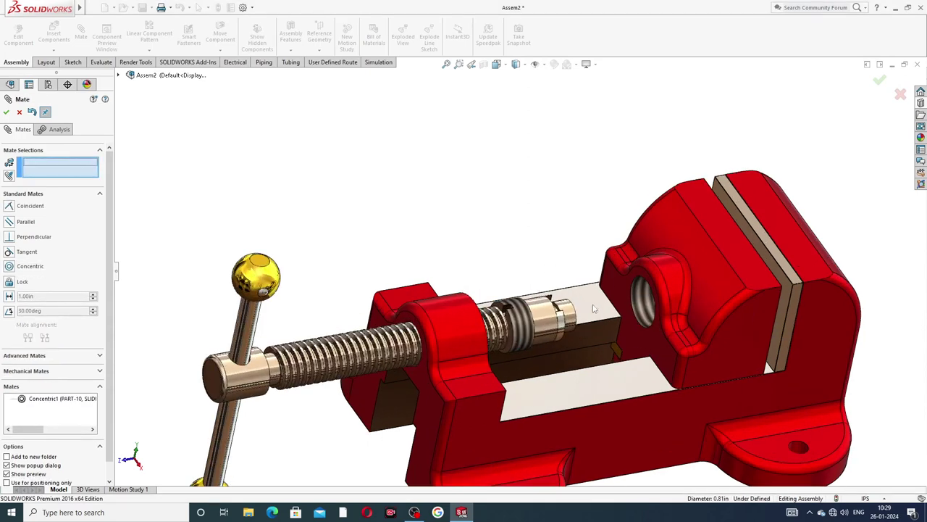
{"action": "middle_click_drag", "start_coordinate": [604, 322], "coordinate": [612, 295]}
{"action": "left_click", "coordinate": [682, 295]}
{"action": "scroll", "coordinate": [671, 296], "scroll_direction": "down", "scroll_amount": 2}
{"action": "left_click", "coordinate": [613, 296]}
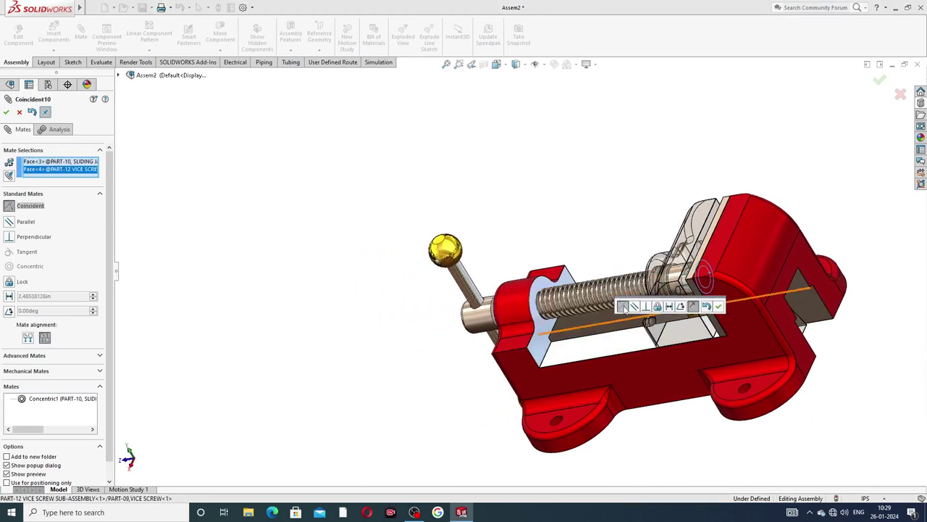
{"action": "left_click", "coordinate": [718, 305]}
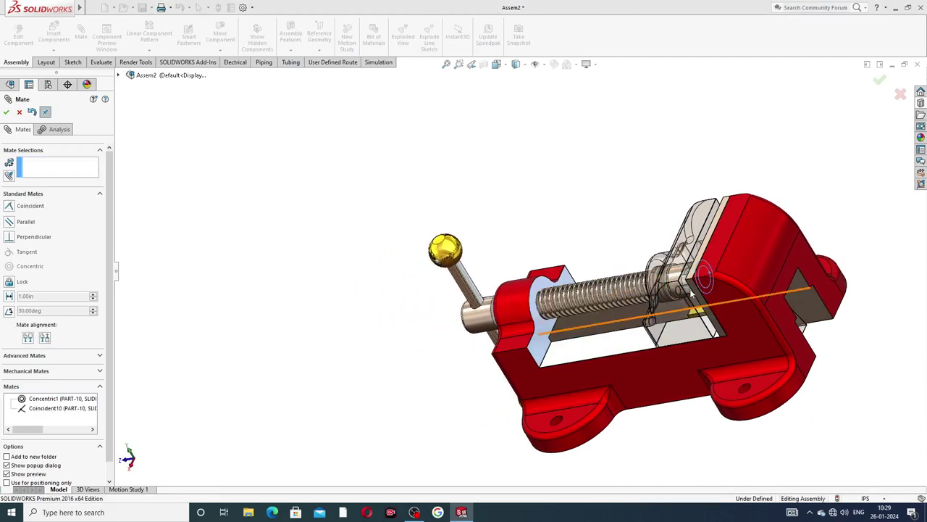
Step: Push the screw and jaw toward the fixed end to check the new mates
{"action": "middle_click_drag", "start_coordinate": [558, 211], "coordinate": [500, 290]}
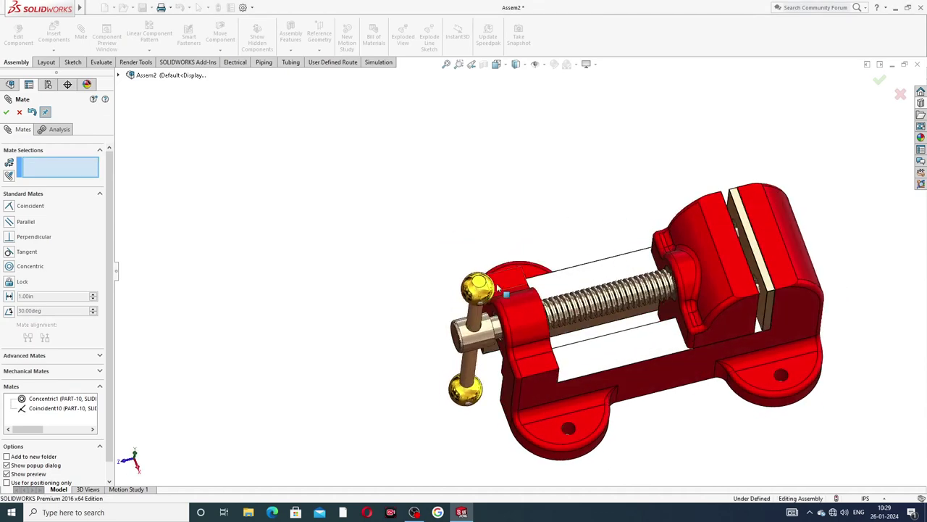
{"action": "left_click_drag", "start_coordinate": [458, 297], "coordinate": [426, 240]}
{"action": "middle_click_drag", "start_coordinate": [662, 313], "coordinate": [565, 311]}
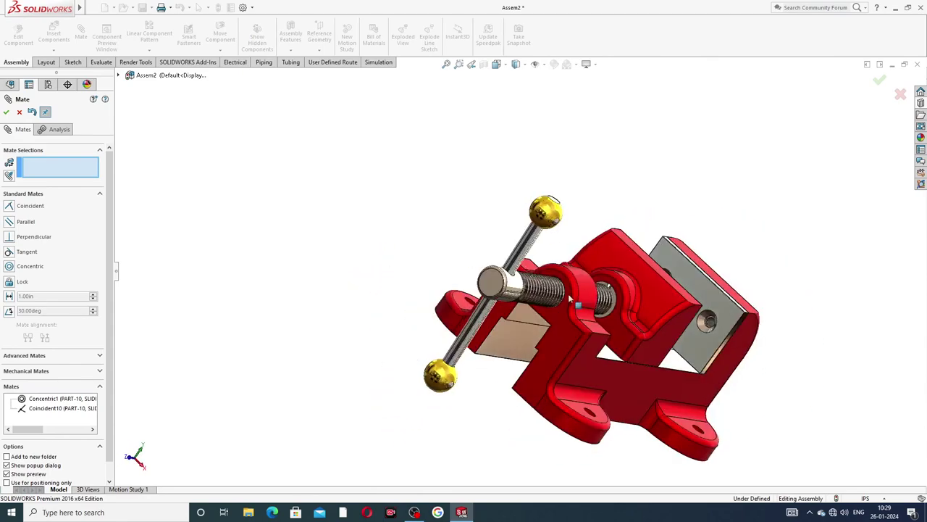
{"action": "scroll", "coordinate": [556, 317], "scroll_direction": "down", "scroll_amount": 6}
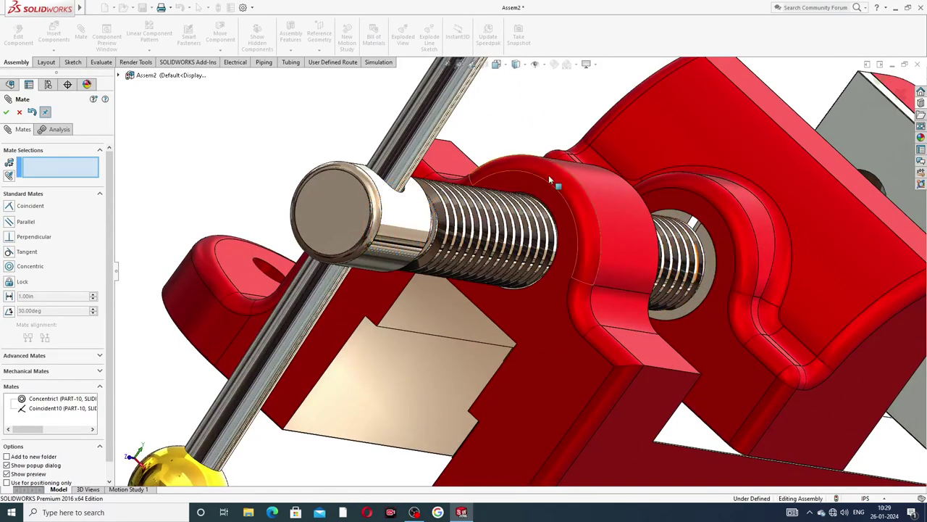
{"action": "scroll", "coordinate": [541, 294], "scroll_direction": "up", "scroll_amount": 2}
{"action": "scroll", "coordinate": [542, 294], "scroll_direction": "up", "scroll_amount": 3}
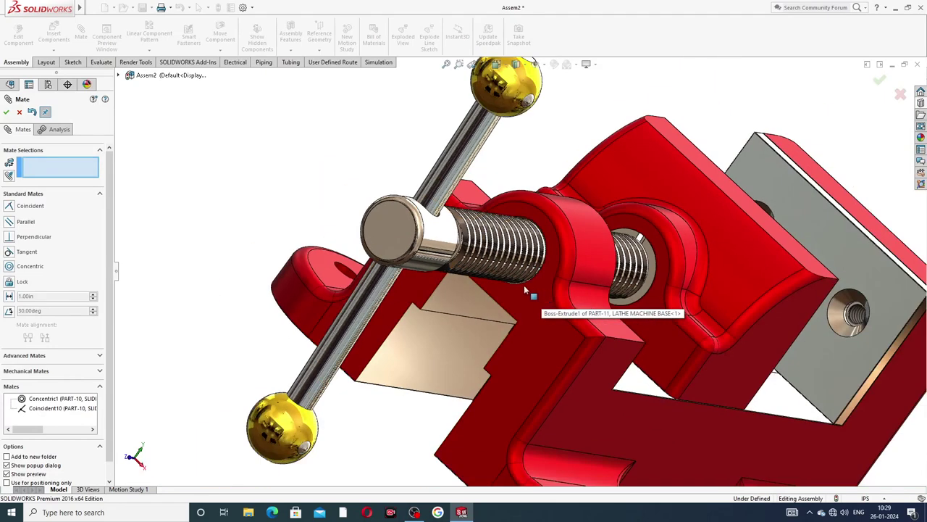
Step: Close the Mate PropertyManager without another mate and collapse PART-12 in the tree
{"action": "left_click", "coordinate": [19, 112]}
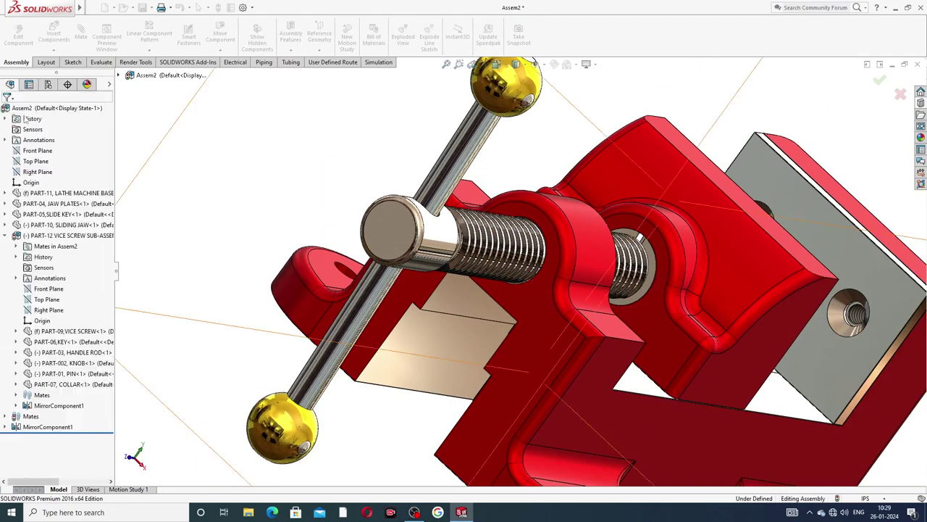
{"action": "left_click", "coordinate": [6, 235]}
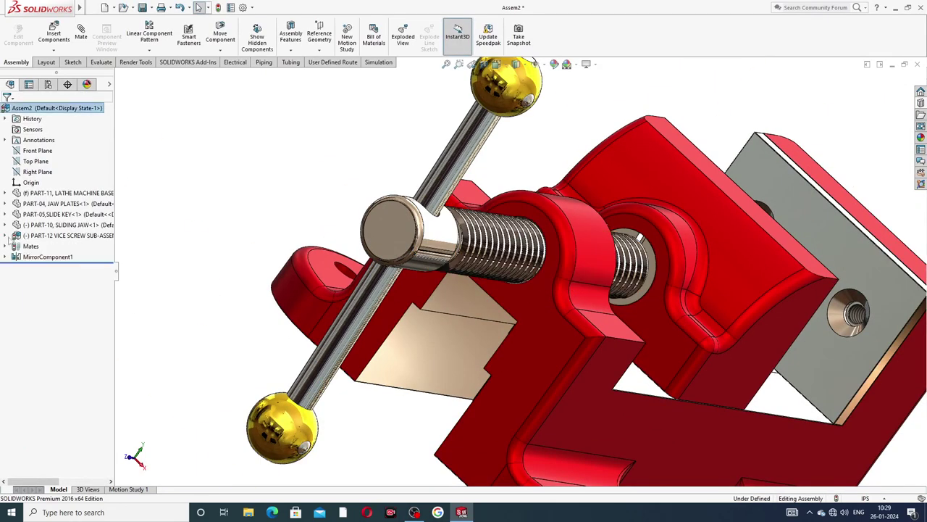
{"action": "scroll", "coordinate": [536, 277], "scroll_direction": "down", "scroll_amount": 2}
{"action": "scroll", "coordinate": [537, 283], "scroll_direction": "down", "scroll_amount": 5}
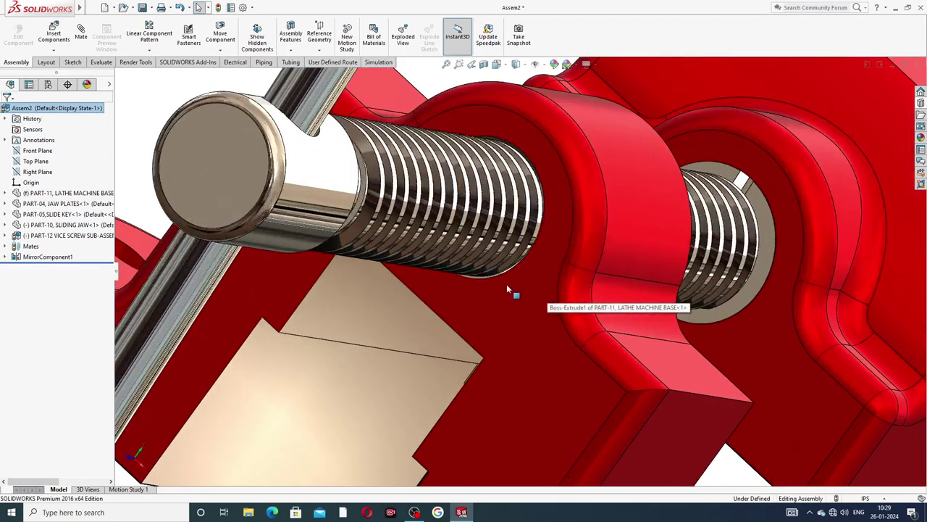
{"action": "scroll", "coordinate": [551, 261], "scroll_direction": "up", "scroll_amount": 6}
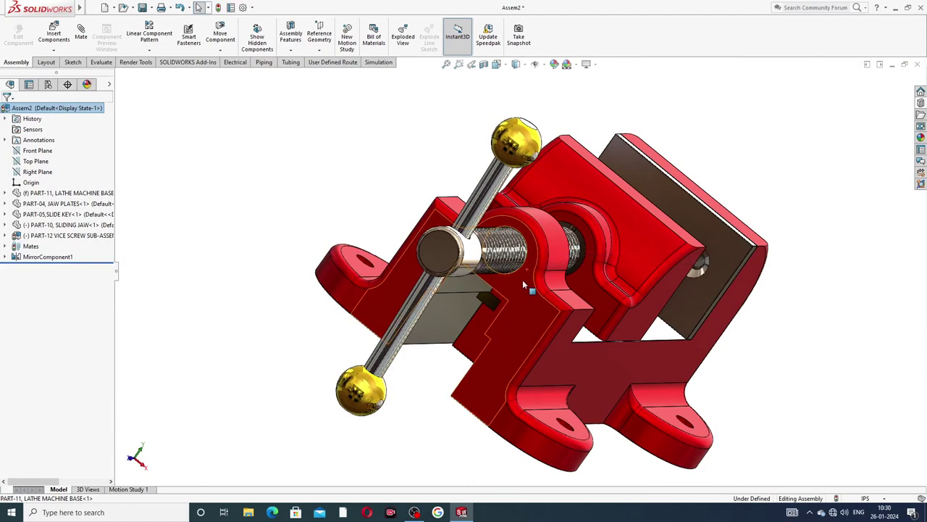
Step: Open the PART-11 lathe machine base in its own window and orbit it
{"action": "left_click", "coordinate": [523, 284]}
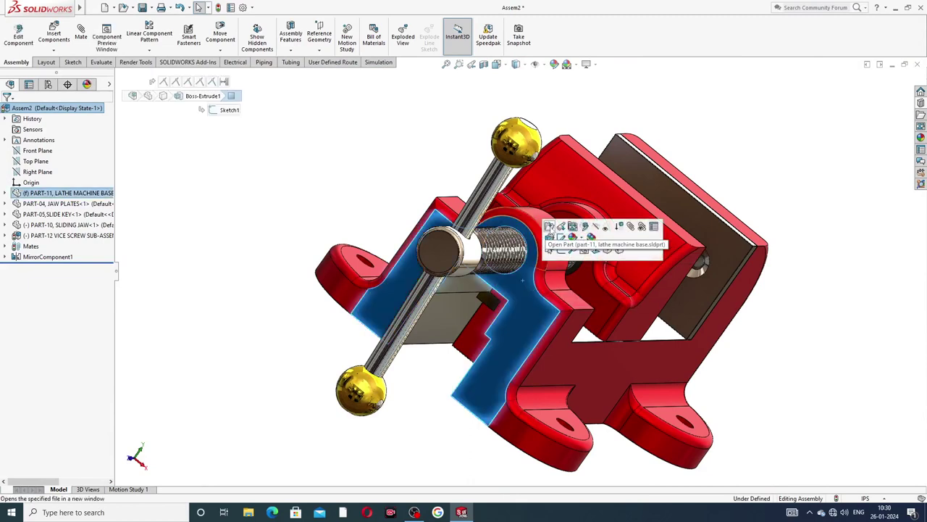
{"action": "left_click", "coordinate": [550, 227]}
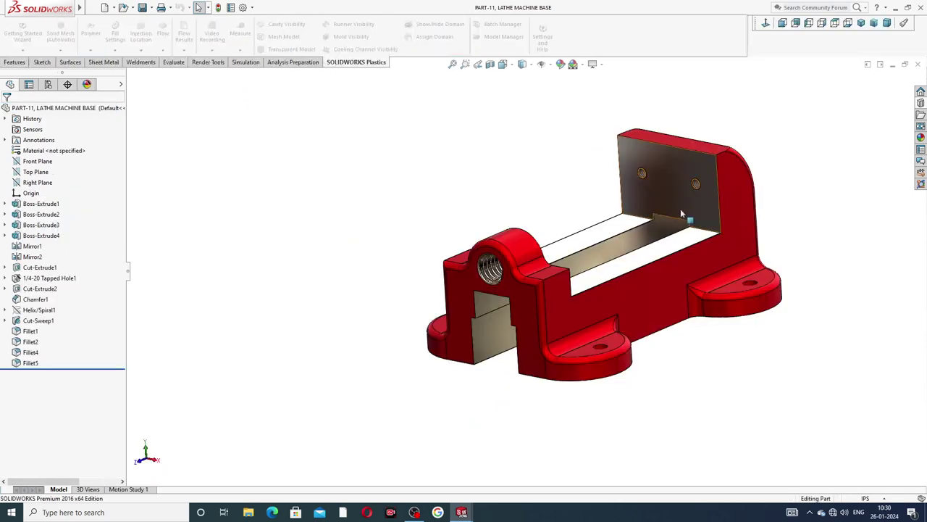
{"action": "middle_click_drag", "start_coordinate": [613, 255], "coordinate": [771, 85]}
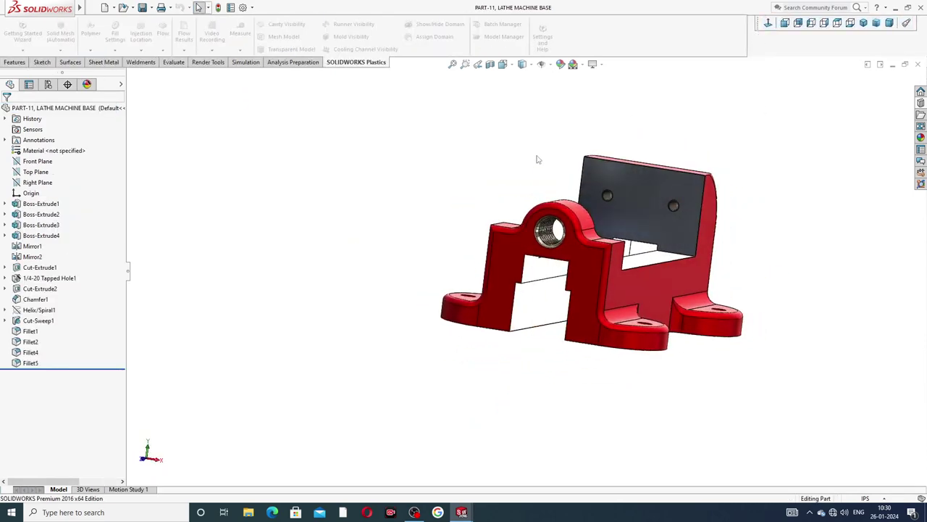
{"action": "scroll", "coordinate": [556, 255], "scroll_direction": "down", "scroll_amount": 3}
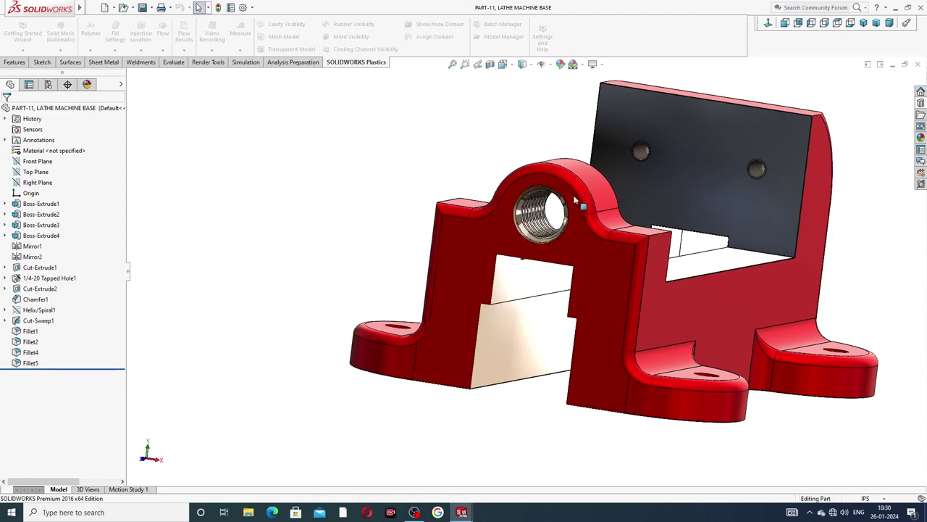
Step: Expand Cut-Extrude2 and edit its Sketch8 hole sketch
{"action": "left_click", "coordinate": [575, 242]}
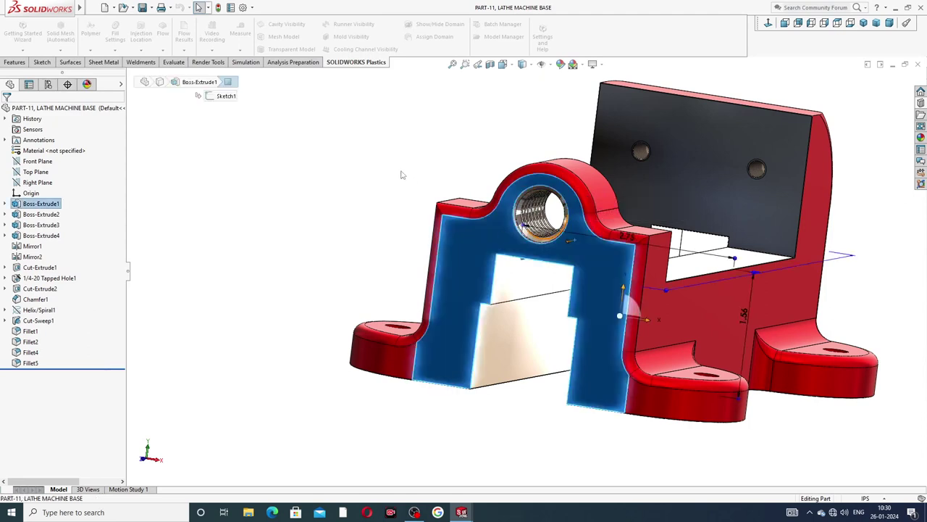
{"action": "key", "text": "Escape"}
{"action": "left_click", "coordinate": [540, 210]}
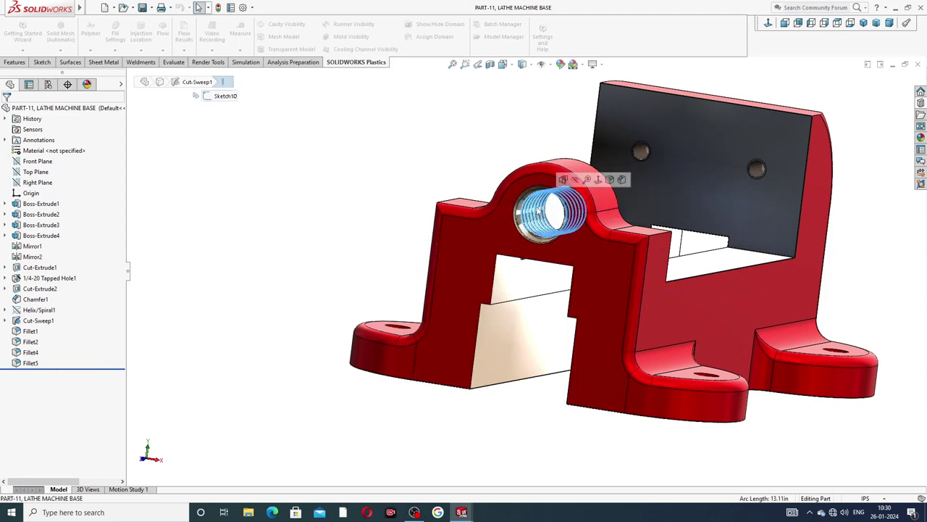
{"action": "left_click", "coordinate": [478, 192]}
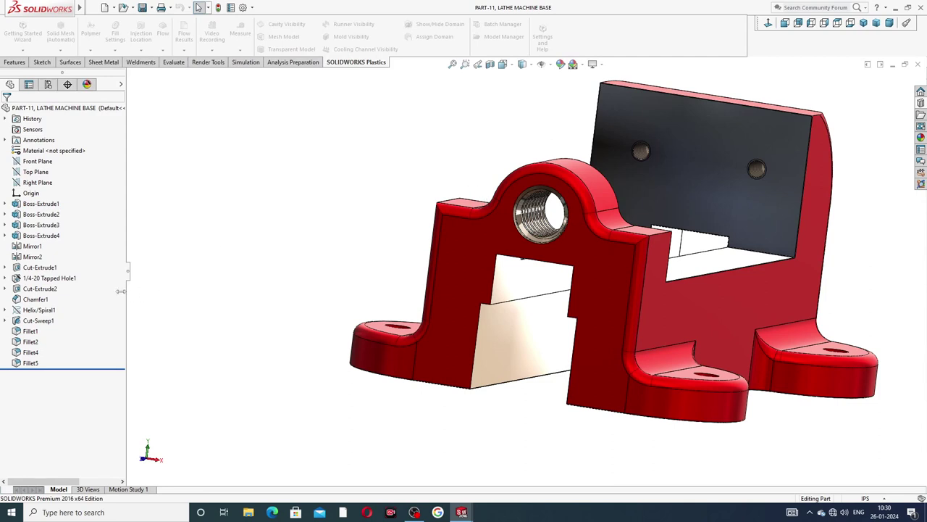
{"action": "left_click", "coordinate": [40, 289]}
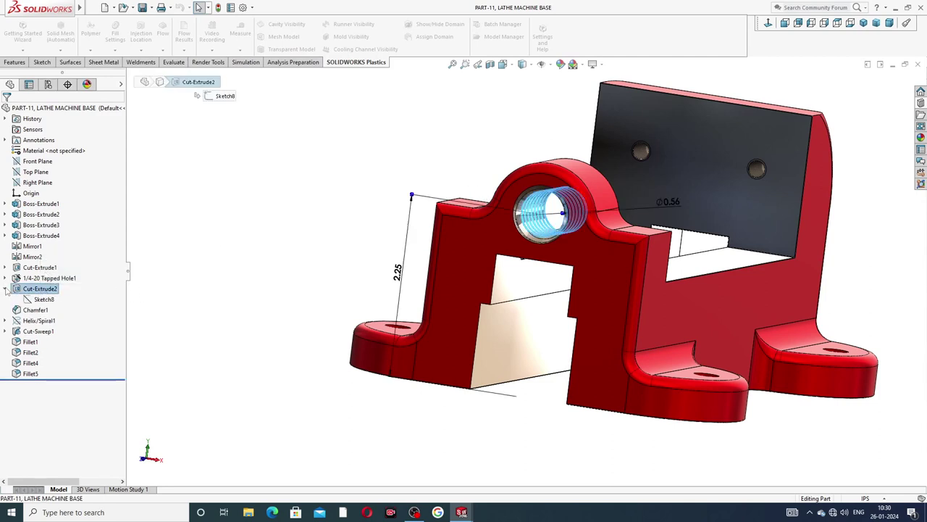
{"action": "left_click", "coordinate": [42, 300]}
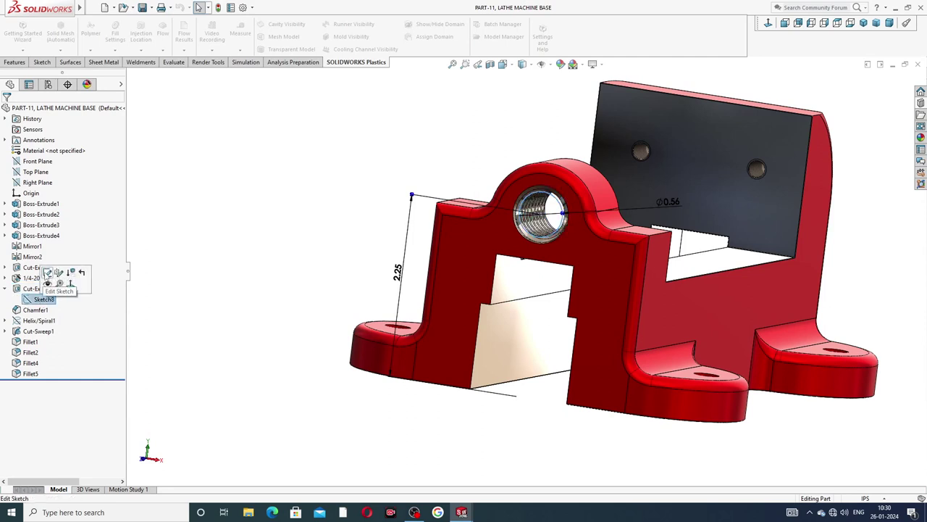
{"action": "left_click", "coordinate": [48, 273]}
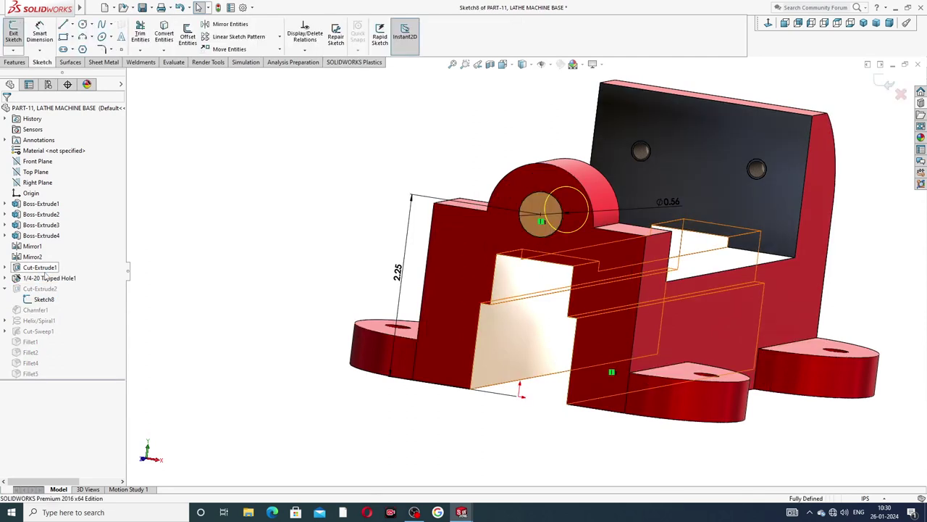
Step: View Sketch8 normal, shift the Ø0.56 and 2.25 dimensions, and exit the sketch
{"action": "left_click", "coordinate": [768, 22]}
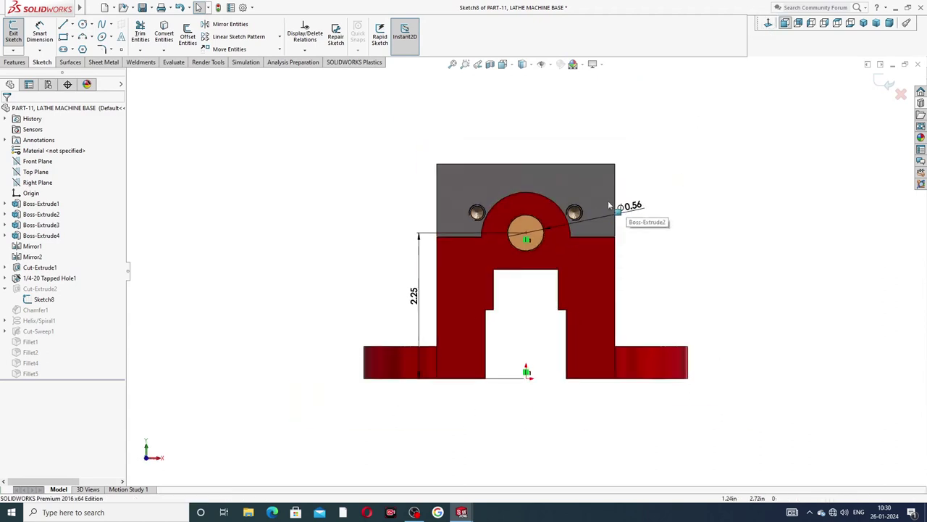
{"action": "left_click_drag", "start_coordinate": [610, 205], "coordinate": [663, 228]}
{"action": "left_click", "coordinate": [493, 301]}
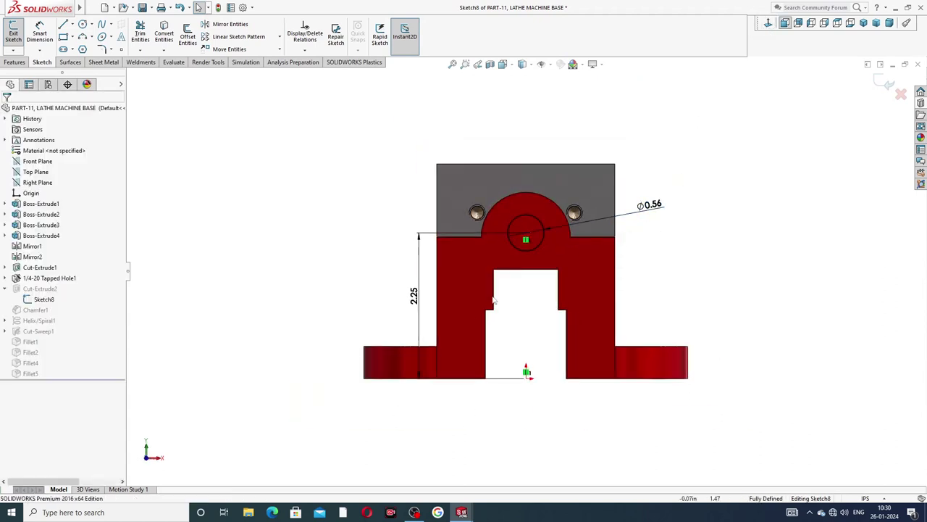
{"action": "left_click_drag", "start_coordinate": [422, 306], "coordinate": [420, 305]}
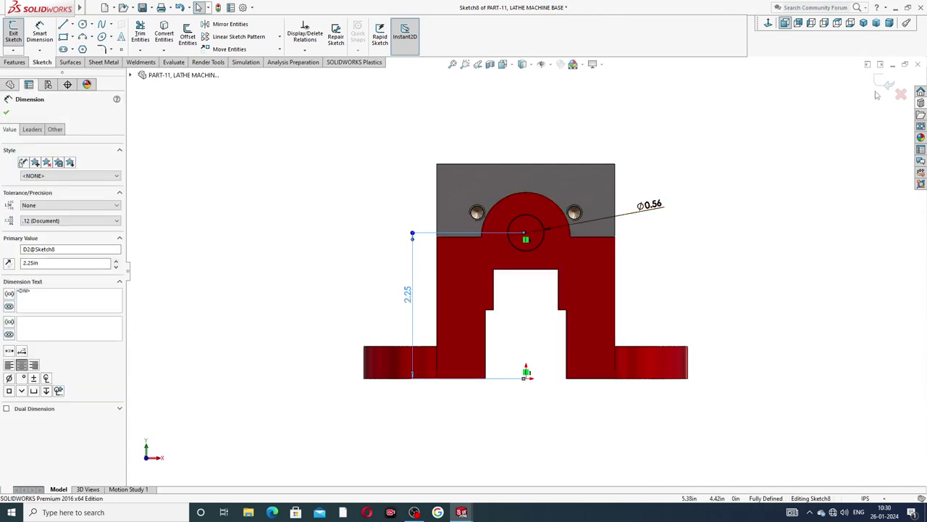
{"action": "left_click", "coordinate": [801, 173]}
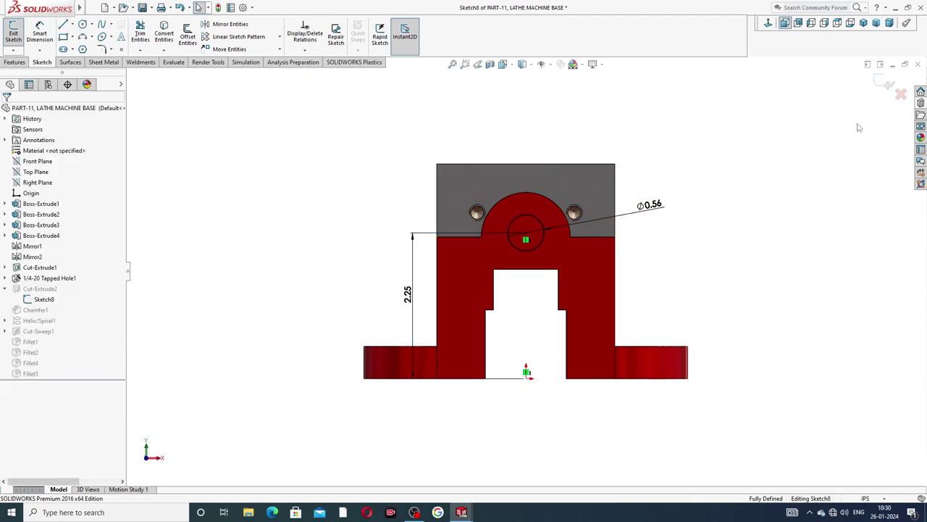
{"action": "left_click", "coordinate": [885, 85]}
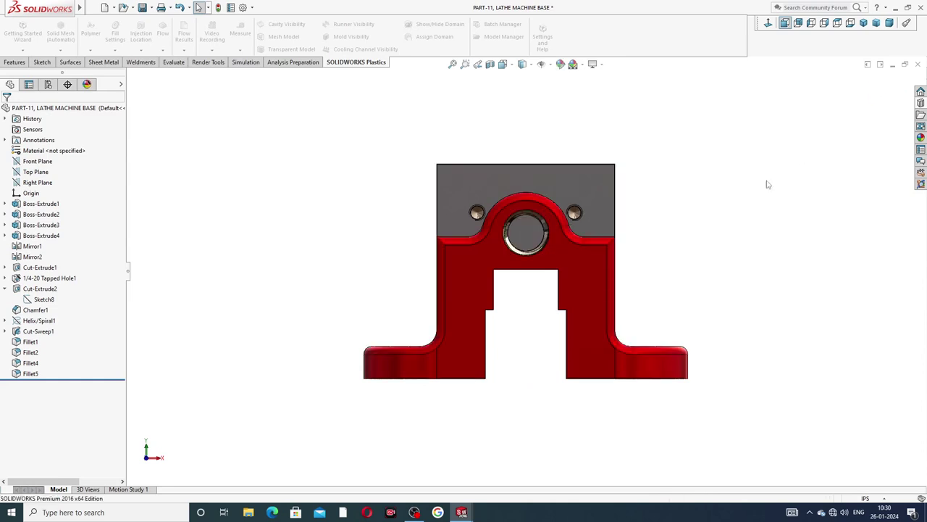
{"action": "middle_click_drag", "start_coordinate": [732, 201], "coordinate": [437, 182]}
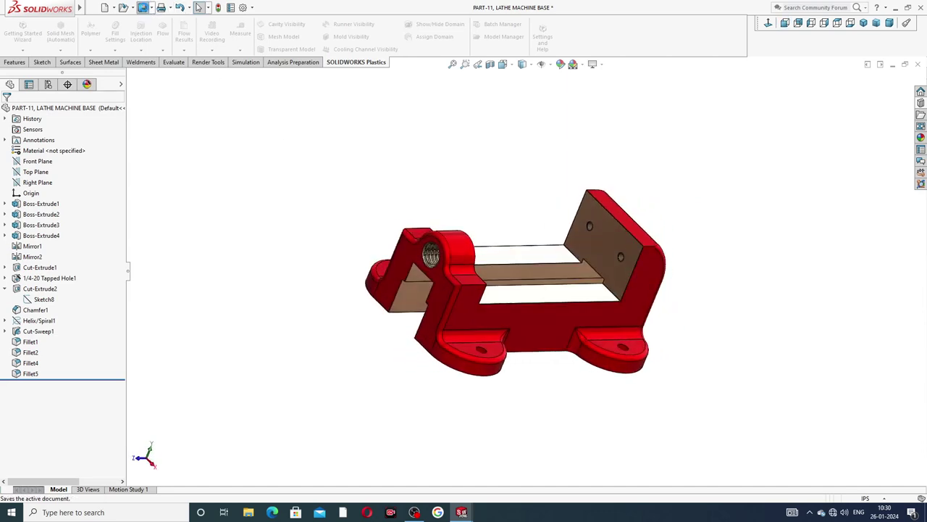
Step: Save and close the lathe machine base part, rebuilding Assem2 with it
{"action": "left_click", "coordinate": [142, 7]}
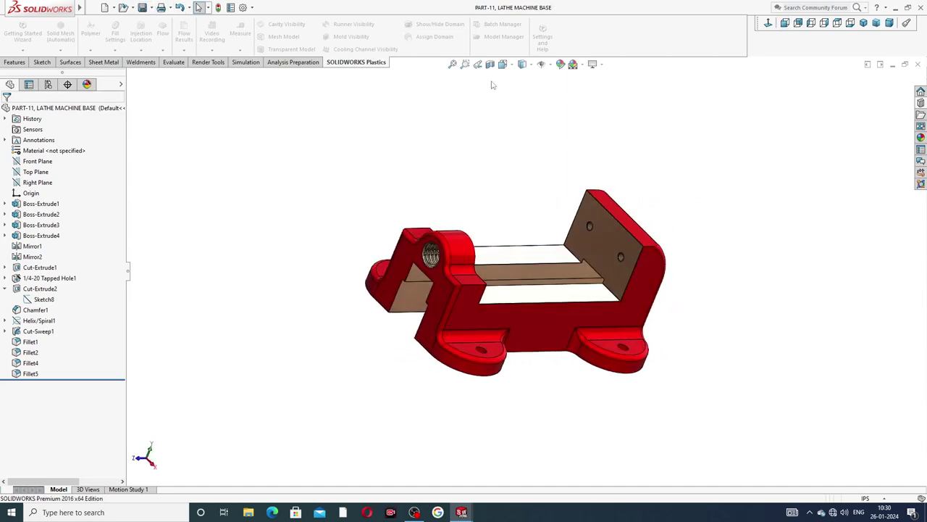
{"action": "left_click", "coordinate": [919, 66]}
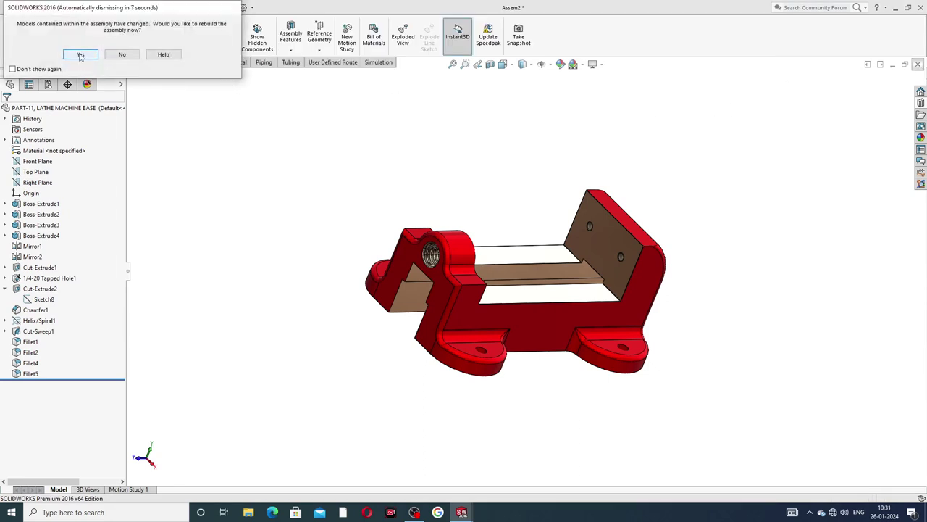
{"action": "left_click", "coordinate": [81, 56]}
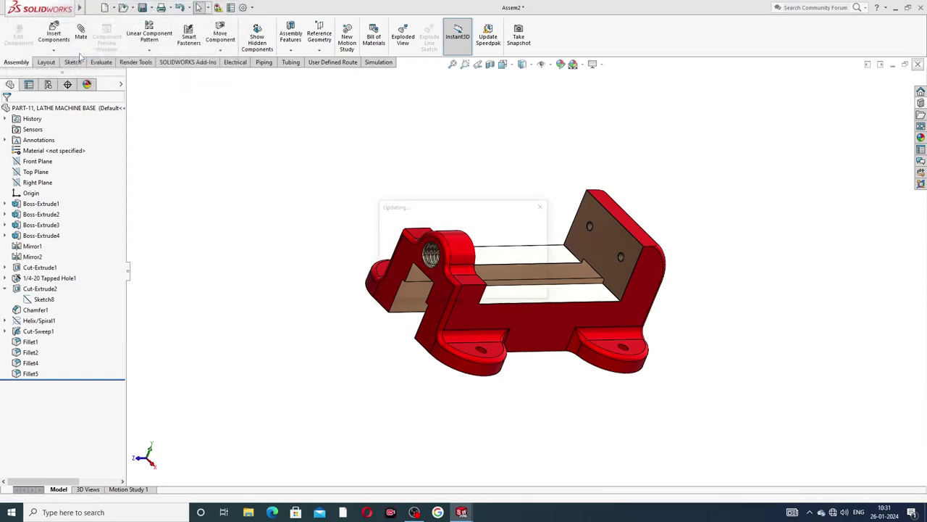
Step: Expand the Mates folder of the Assem2 assembly
{"action": "scroll", "coordinate": [540, 250], "scroll_direction": "down", "scroll_amount": 3}
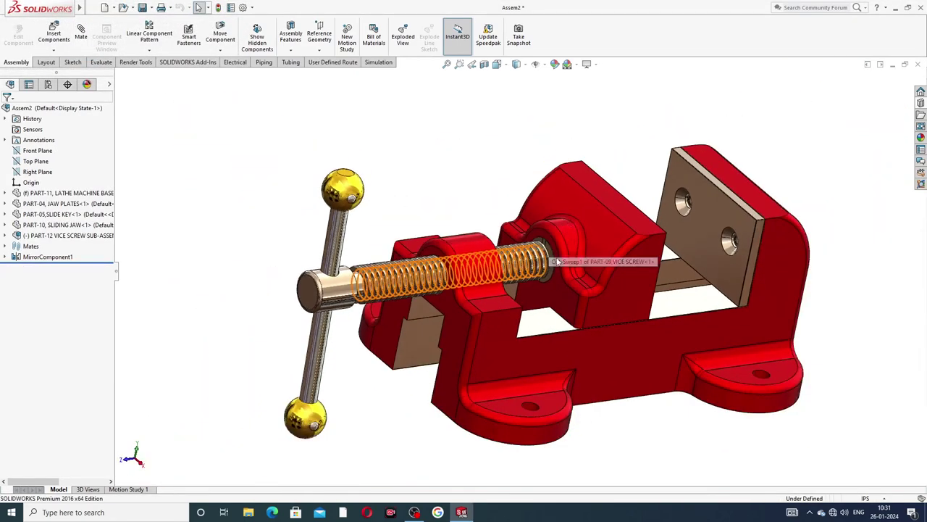
{"action": "scroll", "coordinate": [508, 221], "scroll_direction": "up", "scroll_amount": 2}
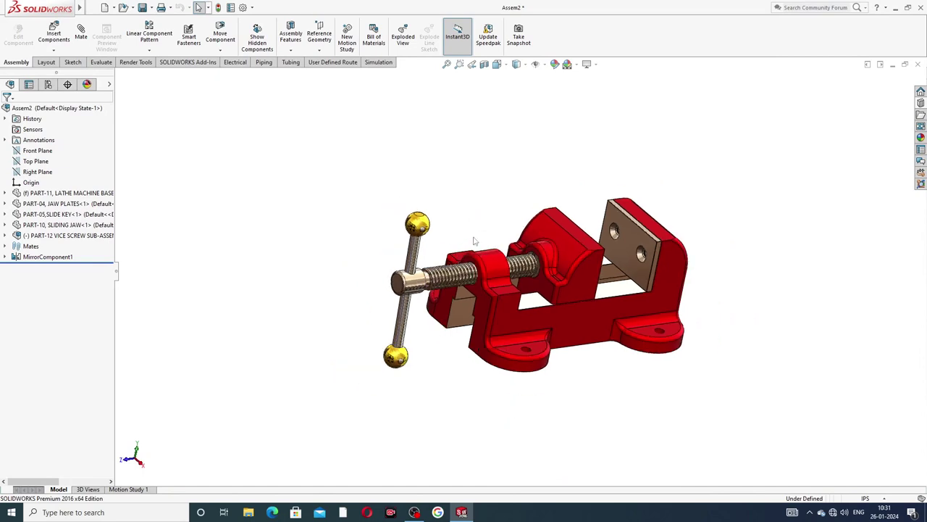
{"action": "scroll", "coordinate": [485, 230], "scroll_direction": "down", "scroll_amount": 2}
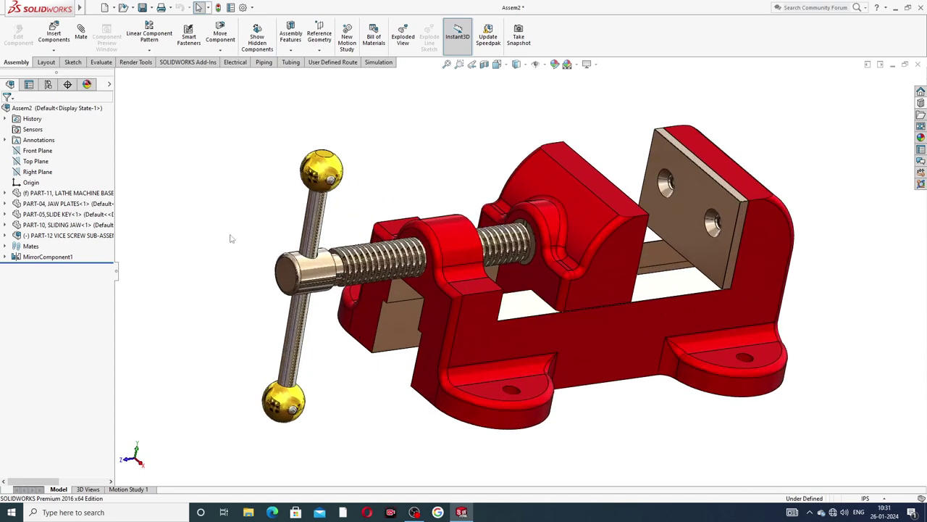
{"action": "left_click", "coordinate": [5, 247]}
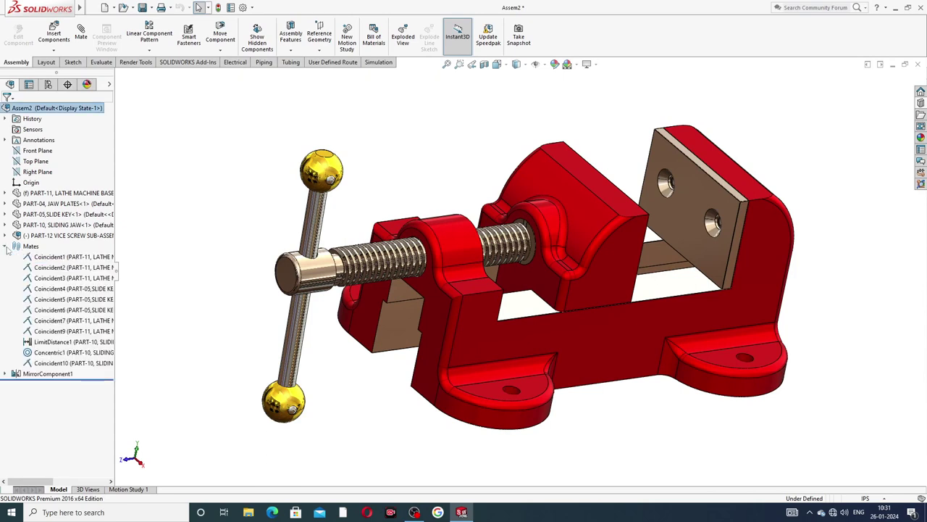
Step: Delete the Concentric1 mate
{"action": "right_click", "coordinate": [47, 353]}
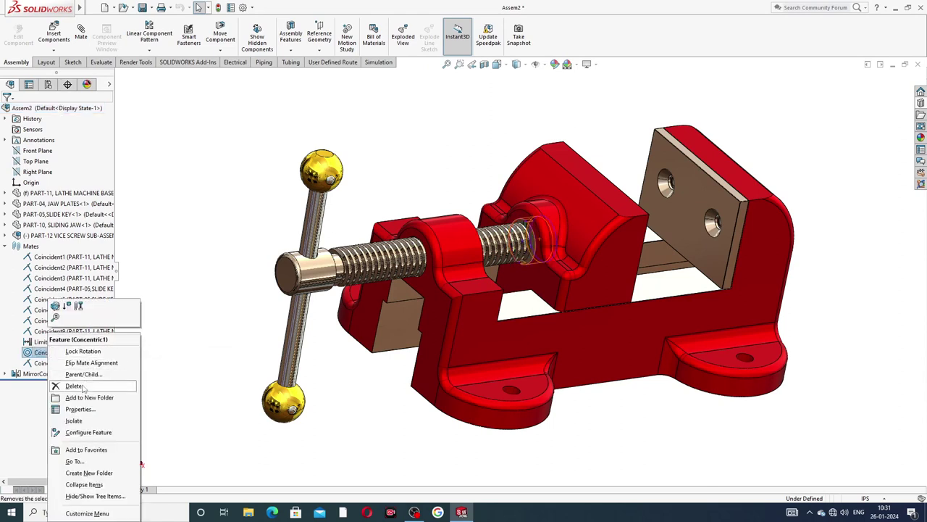
{"action": "left_click", "coordinate": [75, 386]}
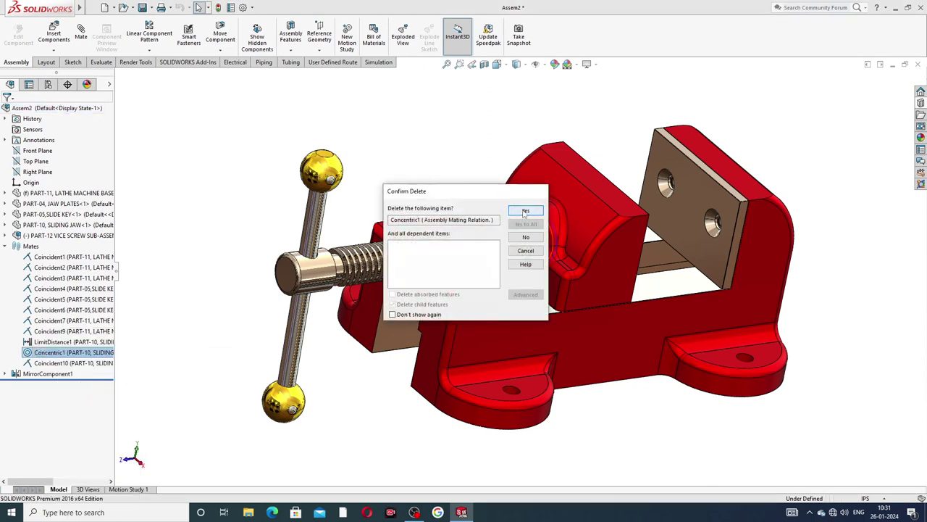
{"action": "left_click", "coordinate": [526, 211]}
{"action": "scroll", "coordinate": [528, 230], "scroll_direction": "down", "scroll_amount": 5}
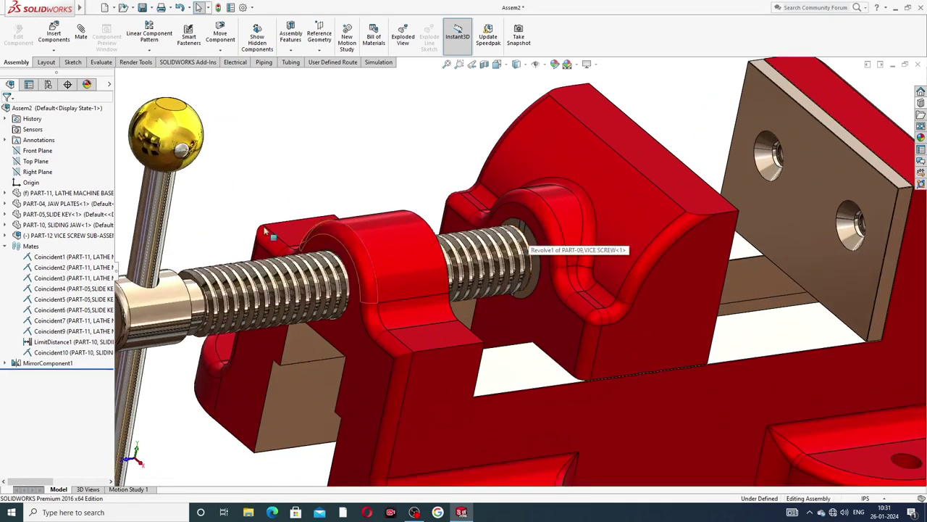
{"action": "scroll", "coordinate": [266, 230], "scroll_direction": "up", "scroll_amount": 5}
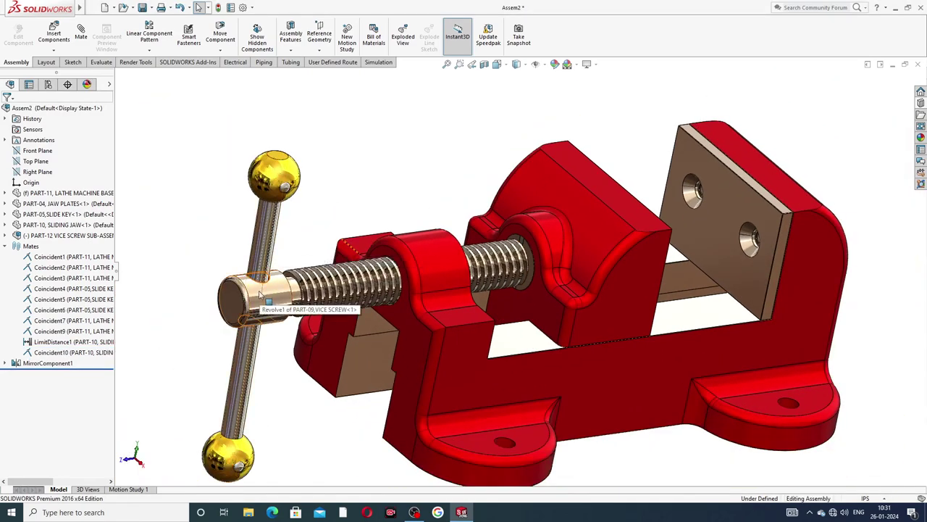
Step: Pull the vice screw out of the jaw, collapse the tree, and start a new mate
{"action": "left_click_drag", "start_coordinate": [259, 293], "coordinate": [225, 143]}
{"action": "scroll", "coordinate": [530, 187], "scroll_direction": "up", "scroll_amount": 3}
{"action": "scroll", "coordinate": [527, 200], "scroll_direction": "down", "scroll_amount": 2}
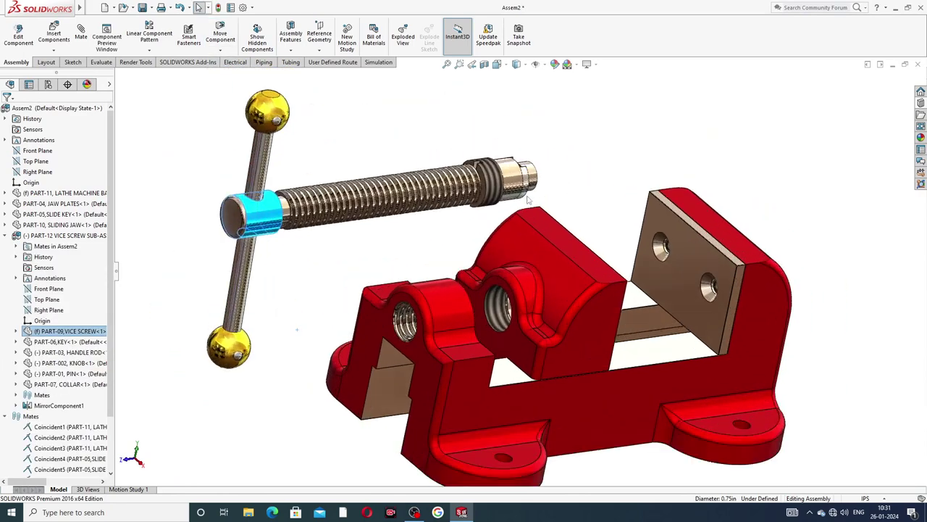
{"action": "scroll", "coordinate": [413, 299], "scroll_direction": "up", "scroll_amount": 2}
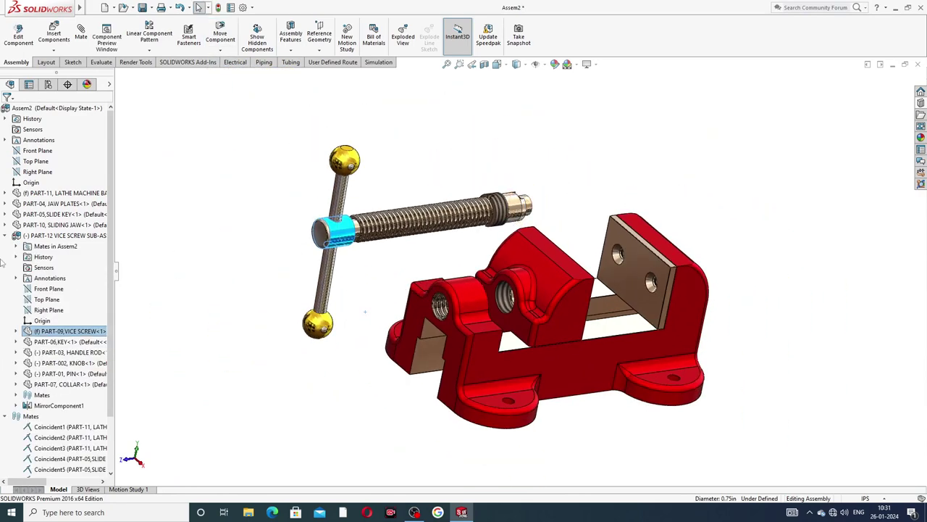
{"action": "left_click", "coordinate": [5, 418]}
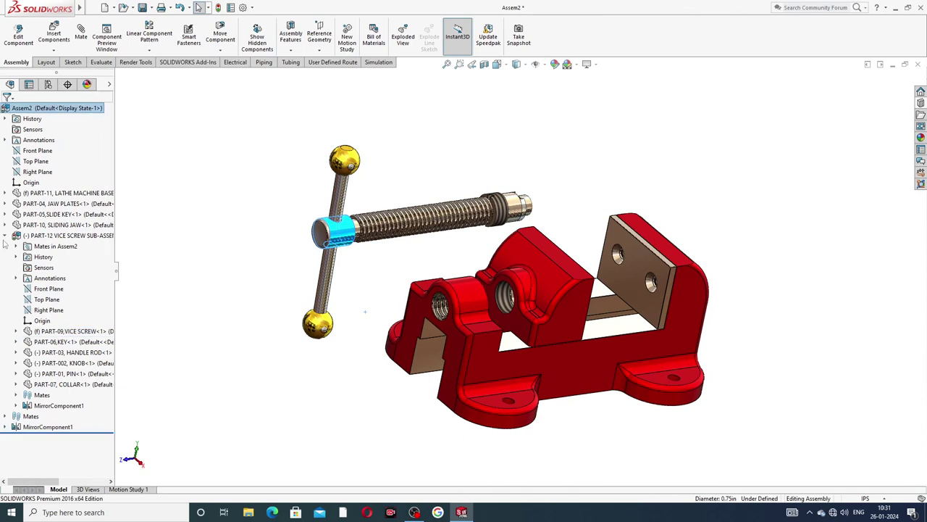
{"action": "left_click", "coordinate": [6, 236]}
{"action": "left_click", "coordinate": [80, 32]}
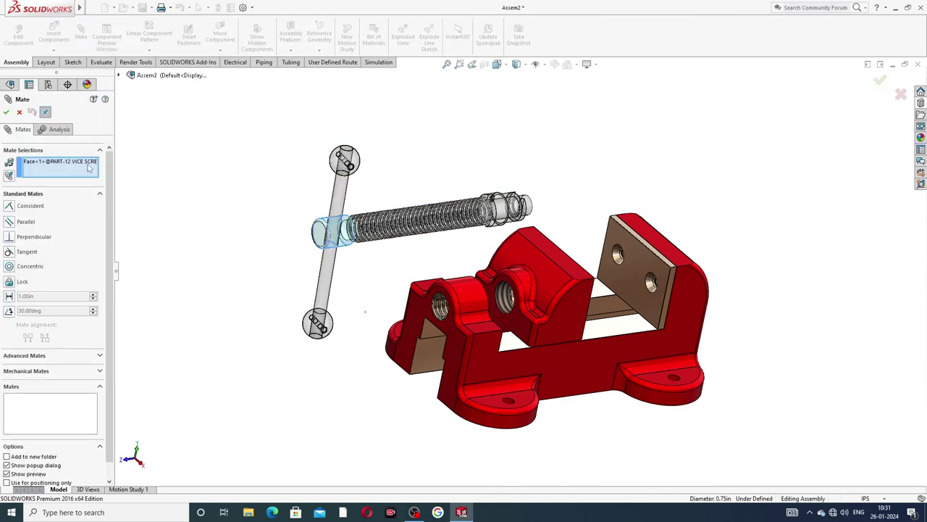
Step: Clear the preselected face and mate the screw's thread face concentric to the base's threaded hole (Concentric2)
{"action": "right_click", "coordinate": [89, 167]}
{"action": "left_click", "coordinate": [117, 182]}
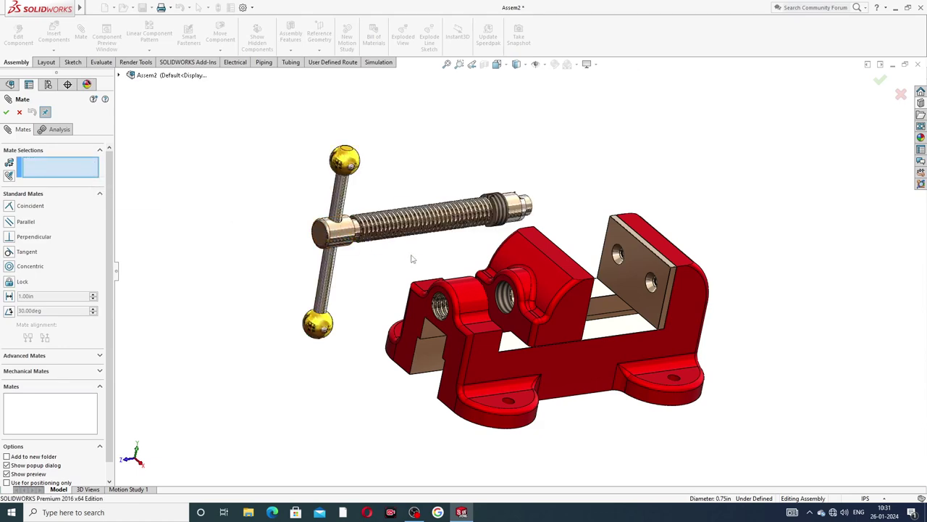
{"action": "scroll", "coordinate": [413, 255], "scroll_direction": "down", "scroll_amount": 6}
{"action": "scroll", "coordinate": [439, 187], "scroll_direction": "down", "scroll_amount": 4}
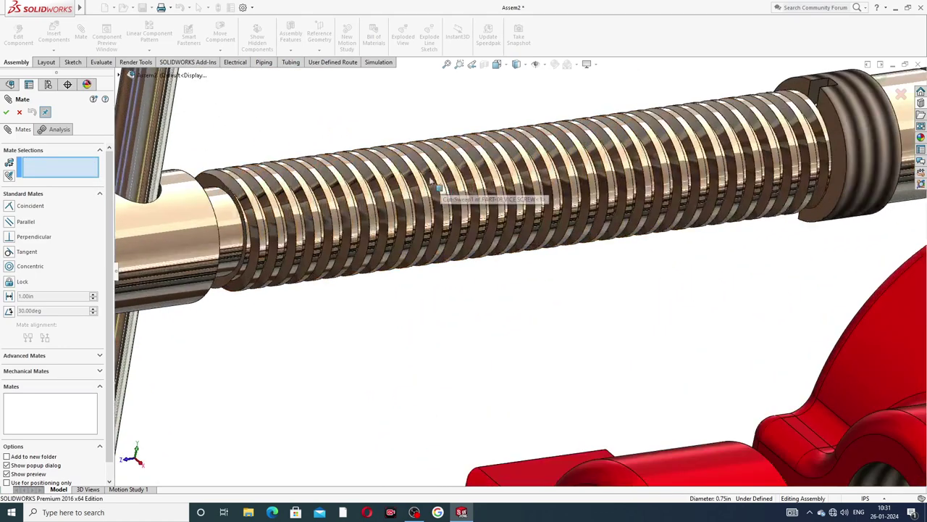
{"action": "scroll", "coordinate": [438, 187], "scroll_direction": "down", "scroll_amount": 2}
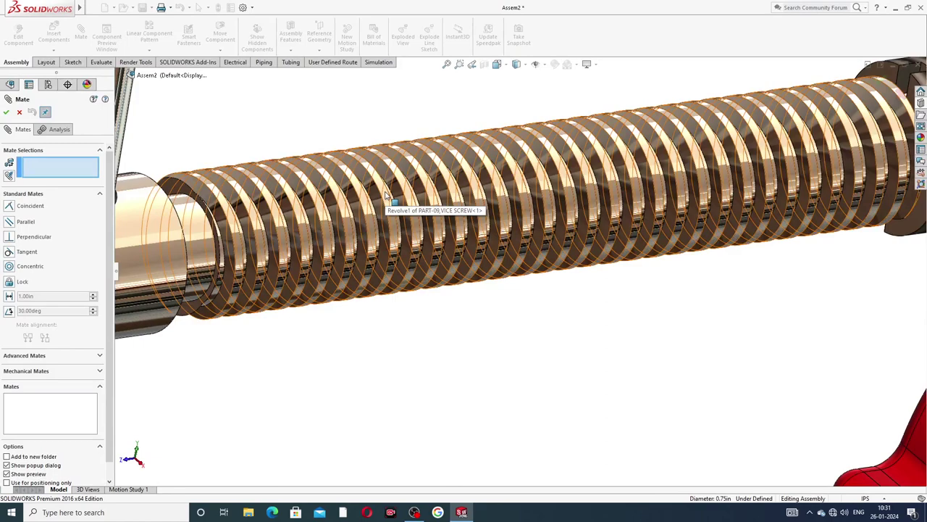
{"action": "left_click", "coordinate": [391, 200]}
{"action": "scroll", "coordinate": [508, 337], "scroll_direction": "up", "scroll_amount": 2}
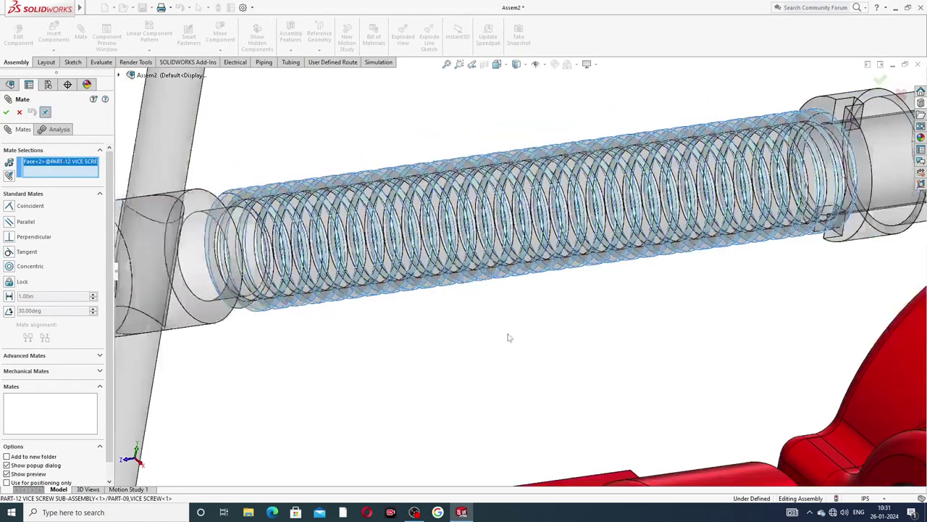
{"action": "scroll", "coordinate": [508, 337], "scroll_direction": "up", "scroll_amount": 2}
{"action": "scroll", "coordinate": [538, 448], "scroll_direction": "down", "scroll_amount": 5}
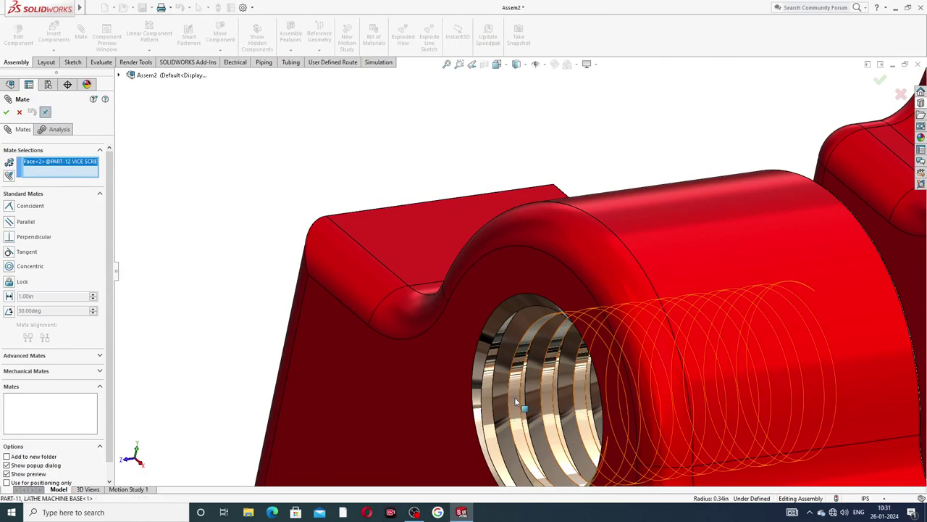
{"action": "left_click", "coordinate": [515, 398]}
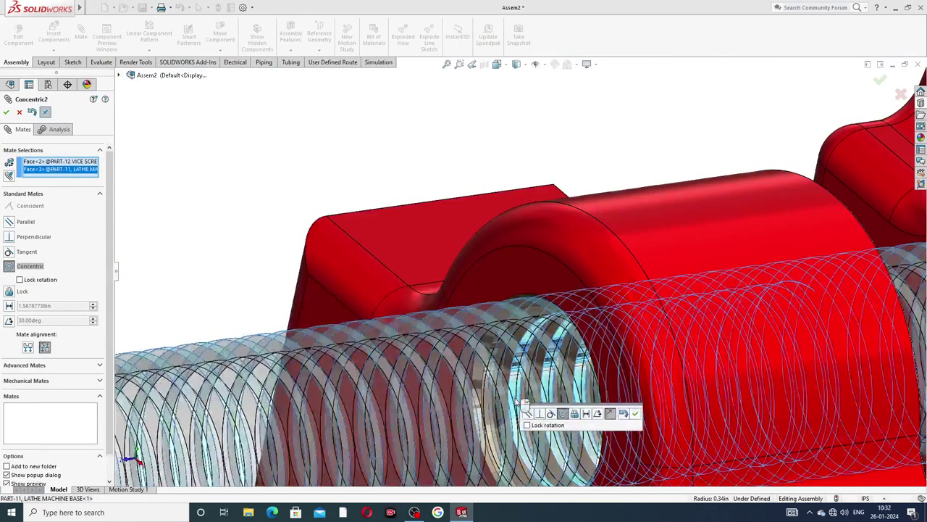
{"action": "left_click", "coordinate": [635, 413]}
Step: Orbit around the vise and turn the handle to check that the screw spins freely
{"action": "scroll", "coordinate": [540, 313], "scroll_direction": "up", "scroll_amount": 5}
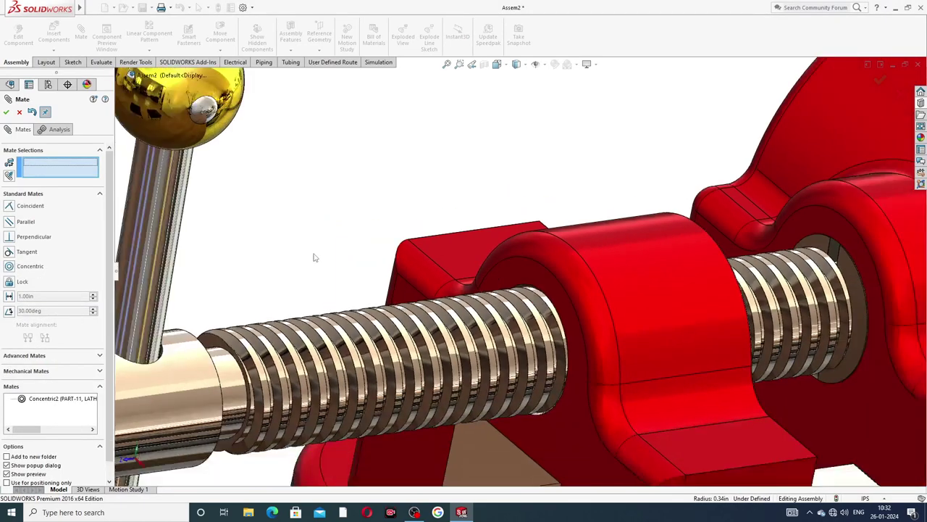
{"action": "scroll", "coordinate": [539, 313], "scroll_direction": "up", "scroll_amount": 3}
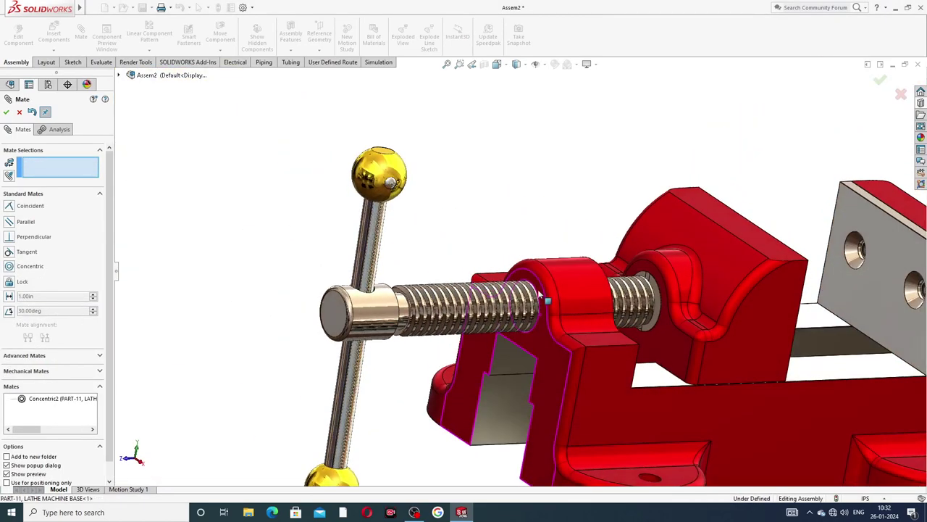
{"action": "middle_click_drag", "start_coordinate": [540, 313], "coordinate": [472, 297]}
{"action": "left_click_drag", "start_coordinate": [471, 296], "coordinate": [471, 242]}
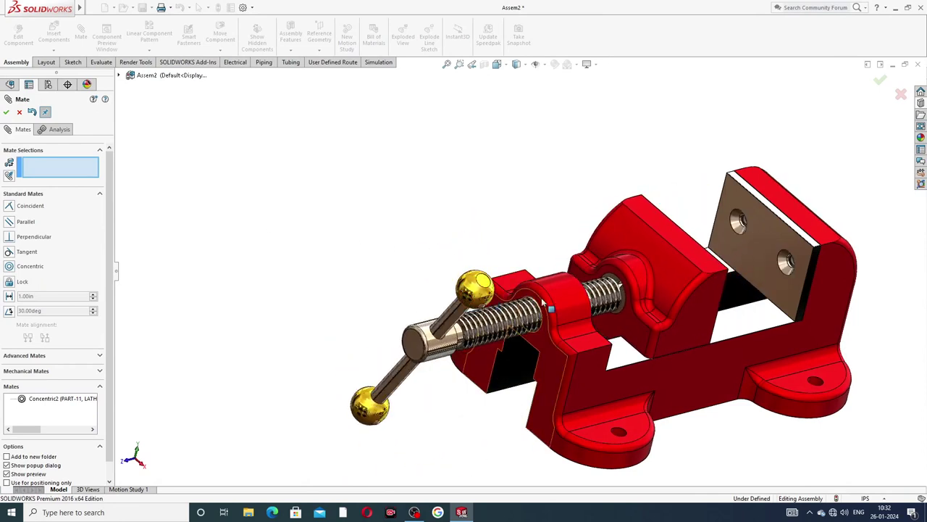
Step: From a side view, slide the handle bar through the screw's hole
{"action": "middle_click_drag", "start_coordinate": [541, 297], "coordinate": [507, 304]}
{"action": "scroll", "coordinate": [535, 310], "scroll_direction": "down", "scroll_amount": 5}
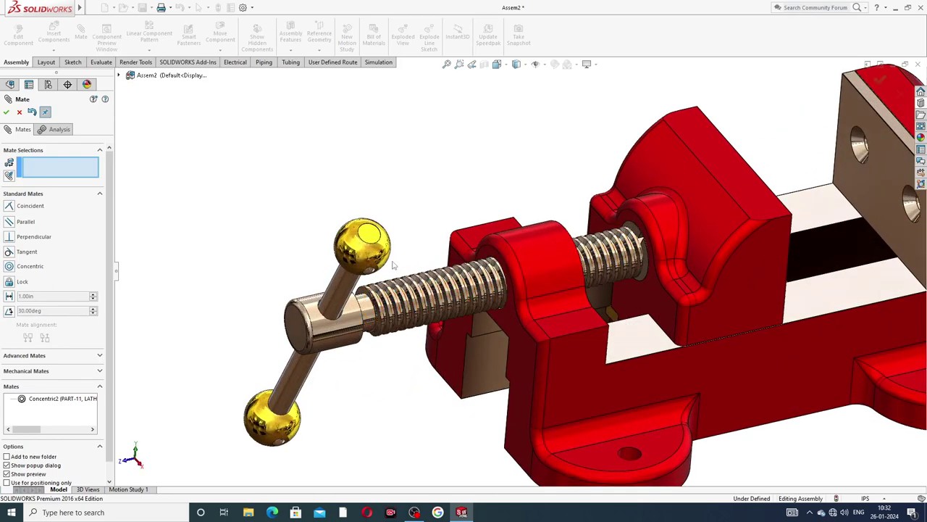
{"action": "mouse_move", "coordinate": [377, 242]}
{"action": "left_mouse_down"}
{"action": "mouse_move", "coordinate": [384, 385]}
{"action": "mouse_move", "coordinate": [356, 237]}
{"action": "mouse_move", "coordinate": [379, 330]}
{"action": "mouse_move", "coordinate": [412, 362]}
{"action": "mouse_move", "coordinate": [357, 203]}
{"action": "mouse_move", "coordinate": [331, 161]}
{"action": "mouse_move", "coordinate": [410, 379]}
{"action": "mouse_move", "coordinate": [391, 241]}
{"action": "left_mouse_up"}
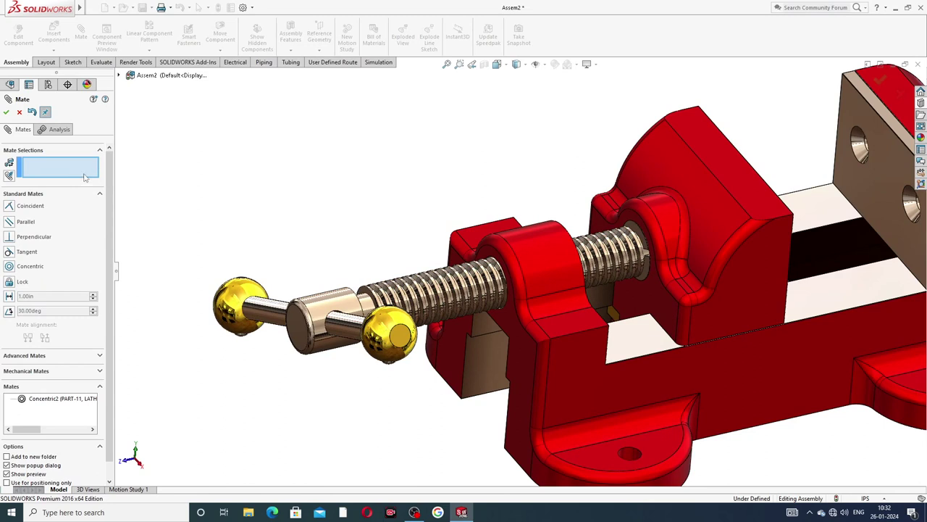
Step: Choose the Screw mechanical mate and select its 1.00in distance-per-revolution value for replacement
{"action": "left_click", "coordinate": [42, 371]}
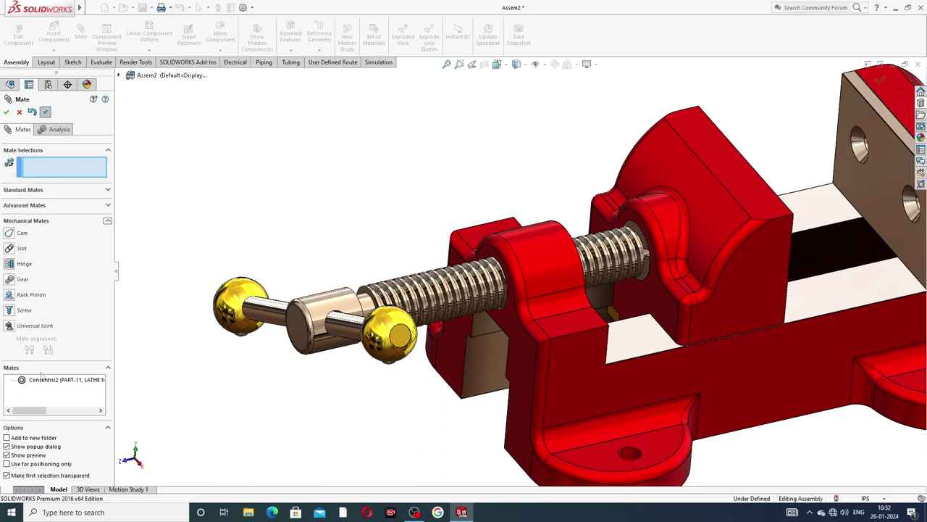
{"action": "left_click", "coordinate": [9, 310]}
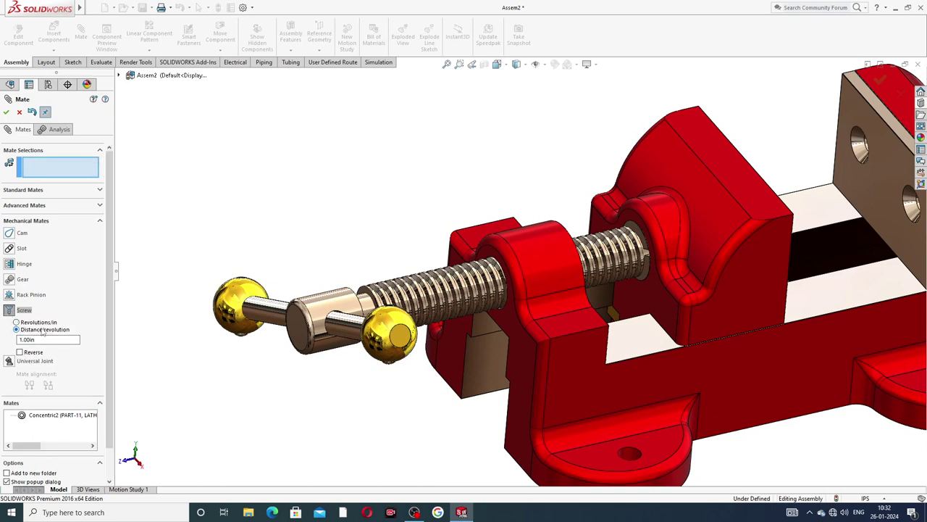
{"action": "scroll", "coordinate": [373, 388], "scroll_direction": "up", "scroll_amount": 3}
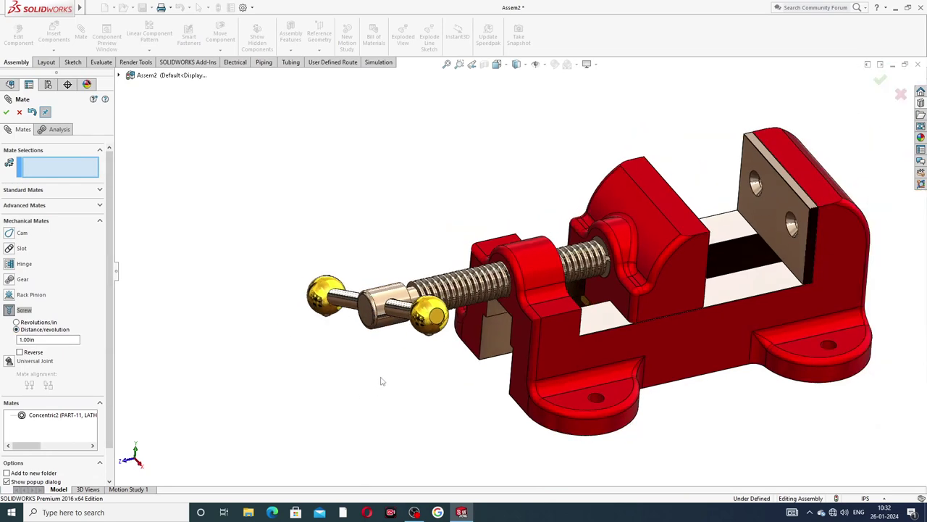
{"action": "scroll", "coordinate": [265, 306], "scroll_direction": "down", "scroll_amount": 3}
{"action": "left_click_drag", "start_coordinate": [41, 339], "coordinate": [1, 339]}
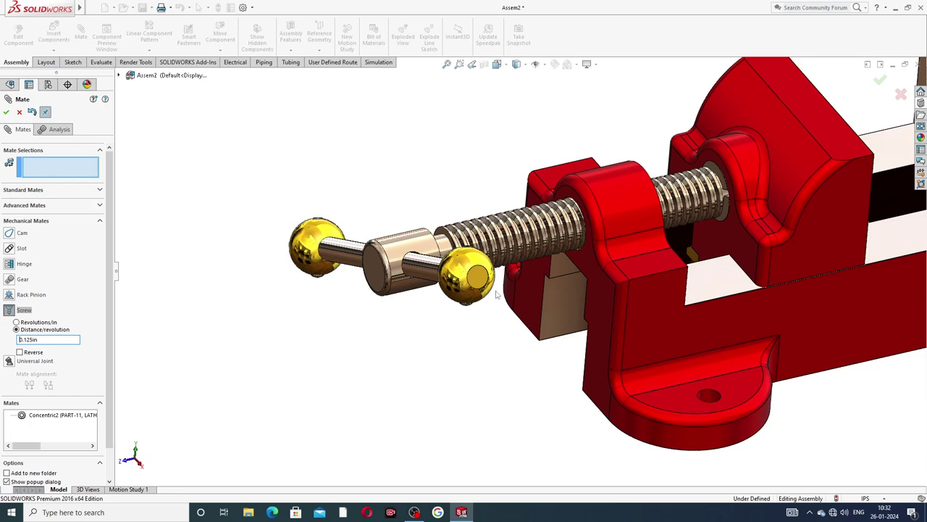
Step: Hide the vice screw and mate it to the base's threaded hole with a reversed 0.125in/rev Screw mate
{"action": "left_click", "coordinate": [398, 248]}
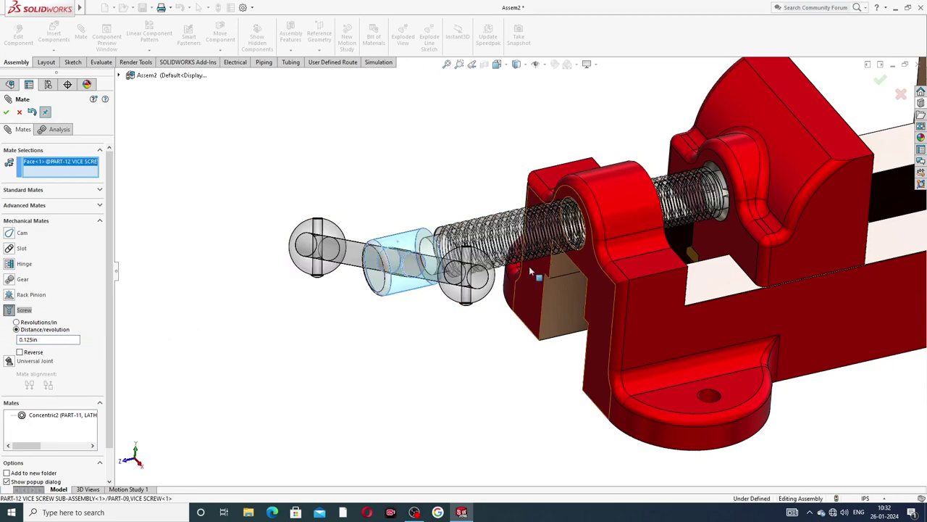
{"action": "right_click", "coordinate": [423, 238]}
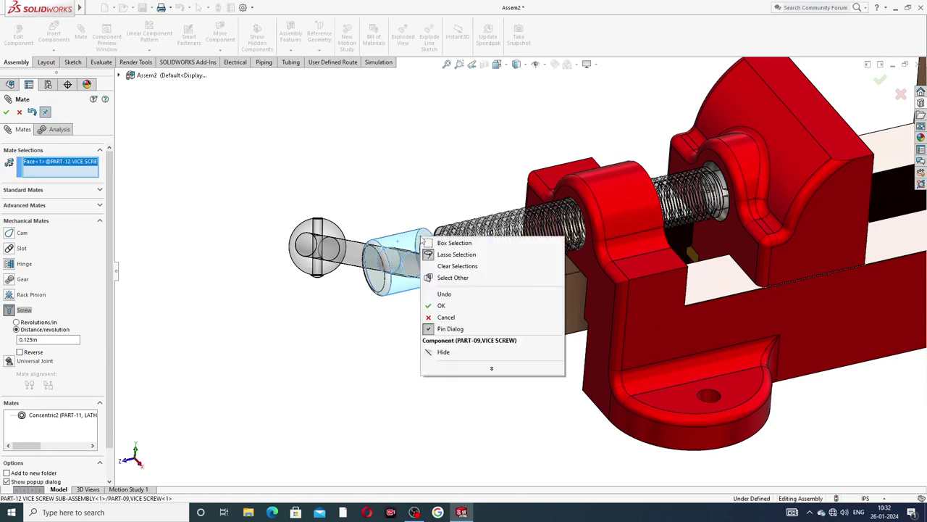
{"action": "left_click", "coordinate": [444, 352]}
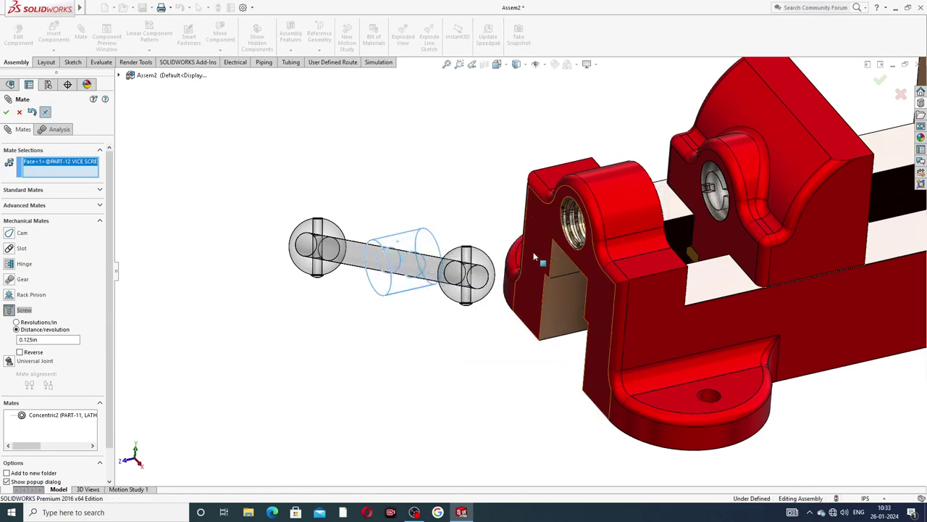
{"action": "scroll", "coordinate": [534, 256], "scroll_direction": "down", "scroll_amount": 3}
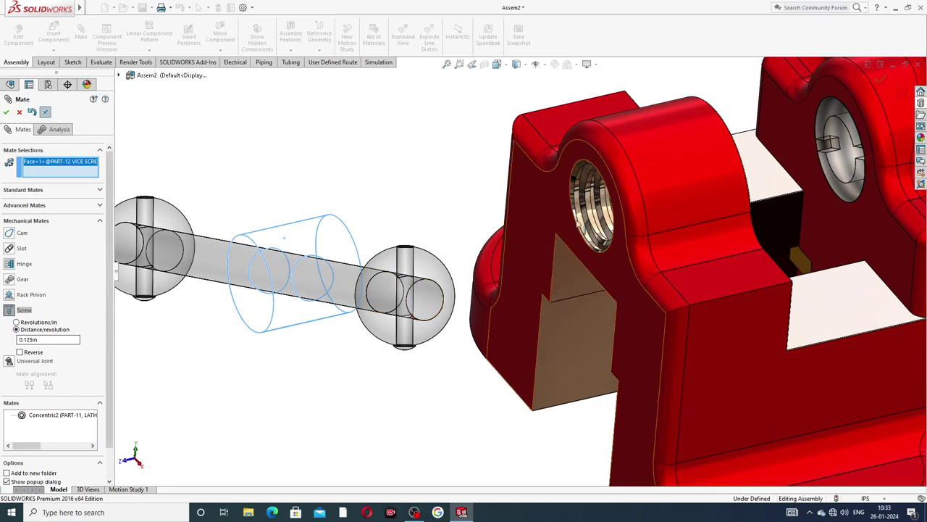
{"action": "scroll", "coordinate": [576, 205], "scroll_direction": "down", "scroll_amount": 4}
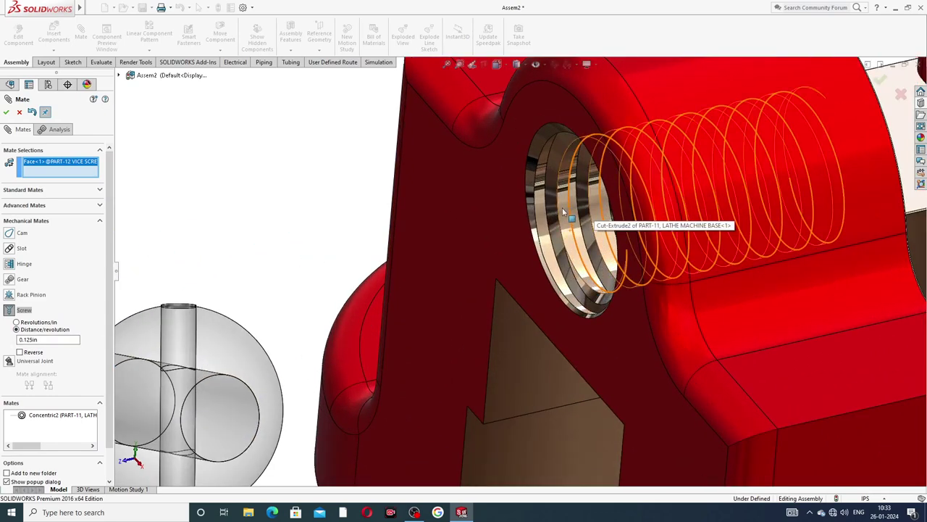
{"action": "left_click", "coordinate": [562, 205]}
{"action": "left_click", "coordinate": [42, 352]}
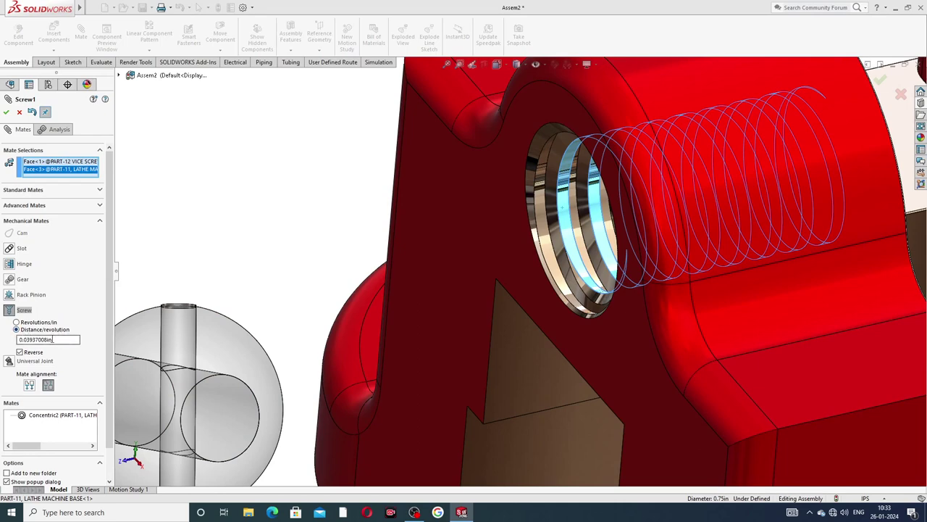
{"action": "left_click_drag", "start_coordinate": [52, 339], "coordinate": [5, 342]}
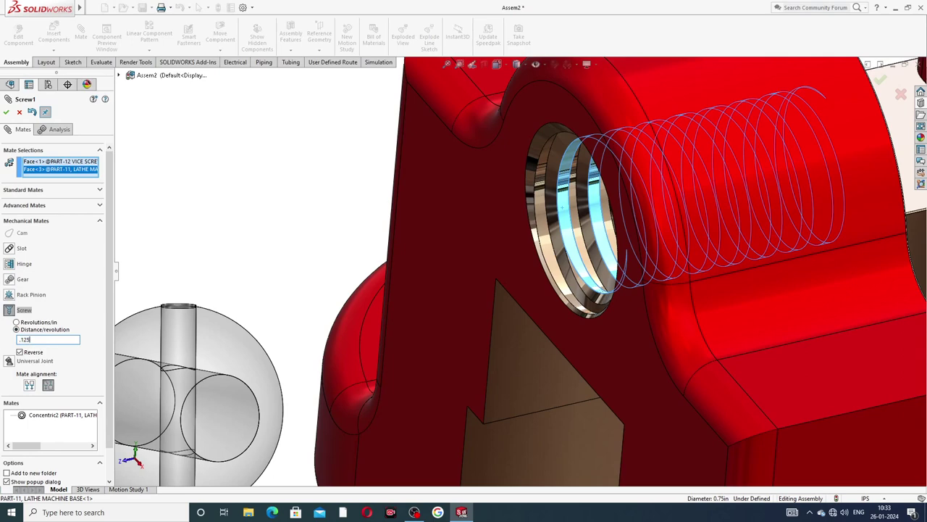
{"action": "key", "text": "Return"}
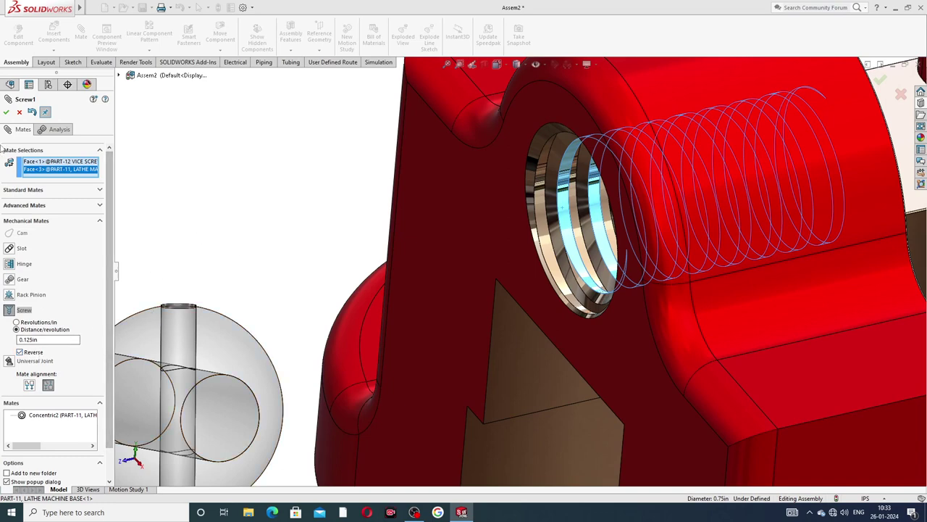
{"action": "left_click", "coordinate": [6, 112]}
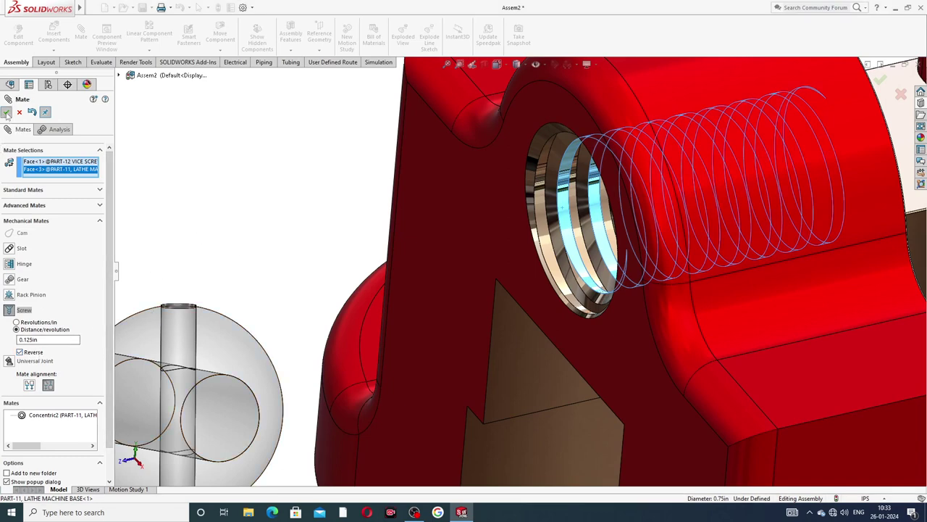
Step: Close the Mate manager and show the hidden PART-09 vice screw again
{"action": "left_click", "coordinate": [6, 112]}
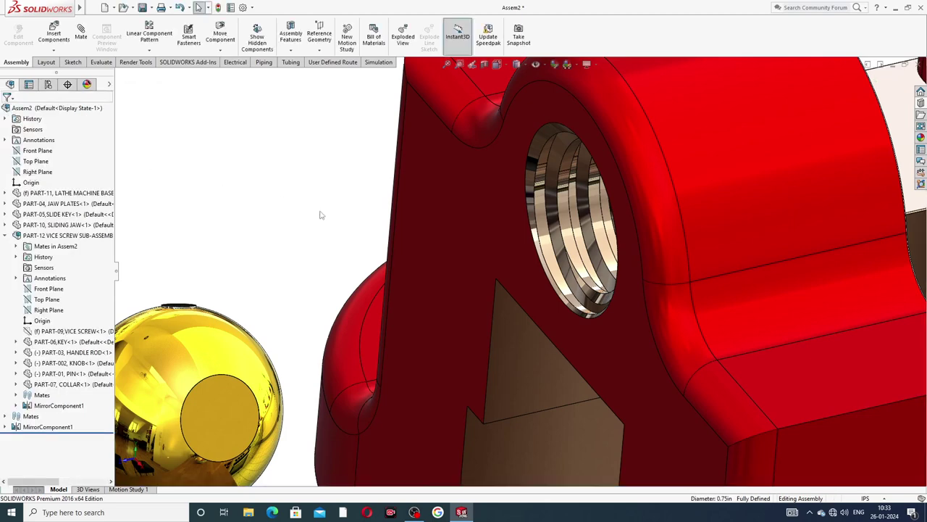
{"action": "scroll", "coordinate": [273, 286], "scroll_direction": "up", "scroll_amount": 5}
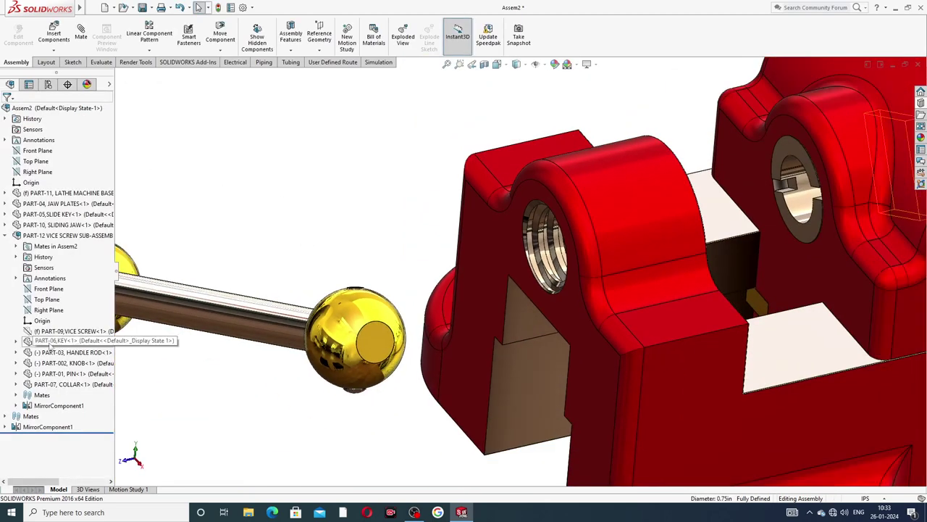
{"action": "right_click", "coordinate": [39, 331]}
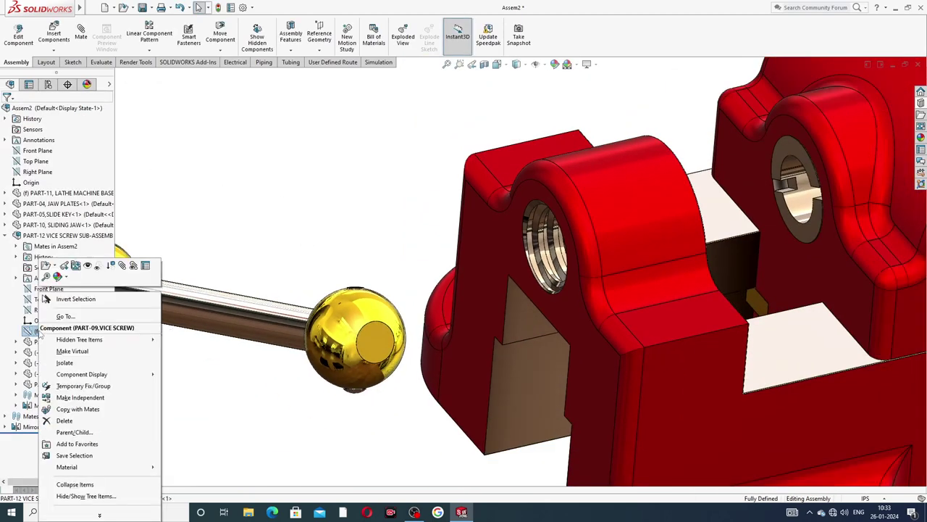
{"action": "left_click", "coordinate": [88, 266]}
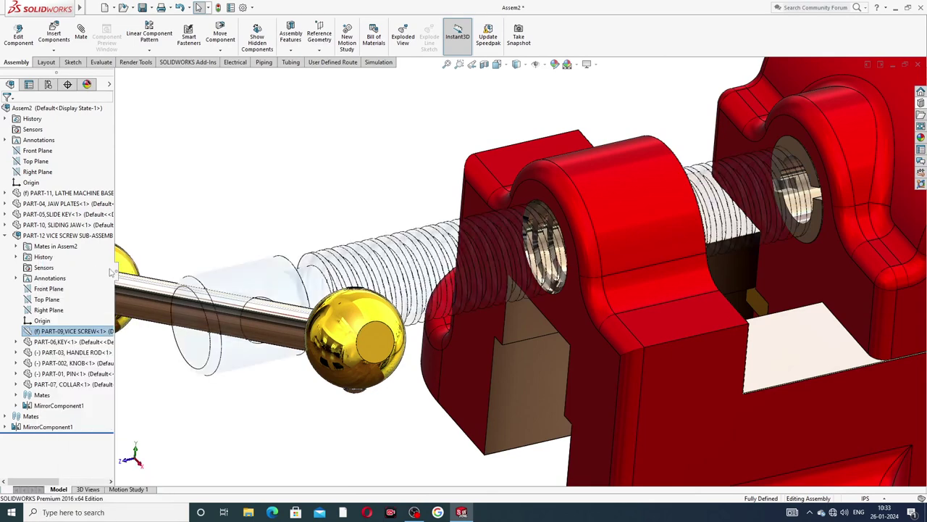
{"action": "left_click", "coordinate": [378, 430]}
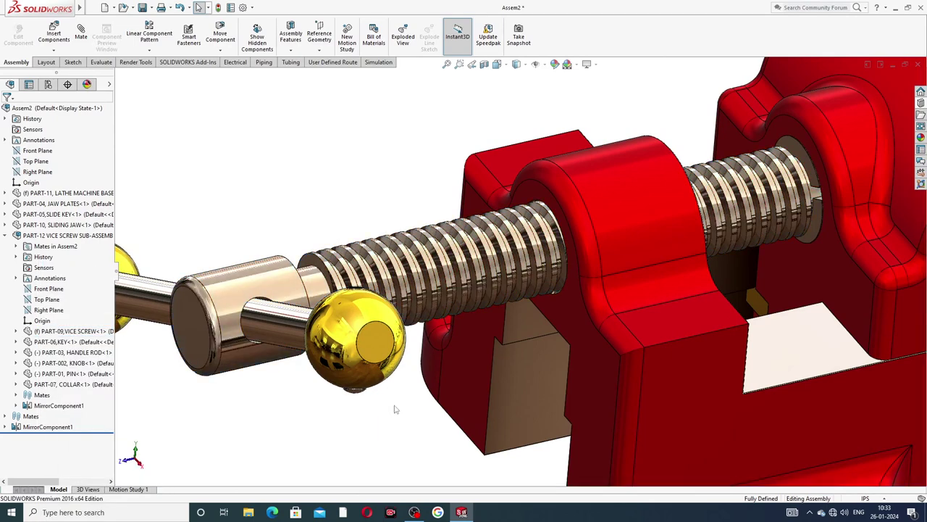
{"action": "scroll", "coordinate": [414, 374], "scroll_direction": "up", "scroll_amount": 3}
{"action": "scroll", "coordinate": [419, 285], "scroll_direction": "down", "scroll_amount": 5}
{"action": "scroll", "coordinate": [419, 285], "scroll_direction": "up", "scroll_amount": 5}
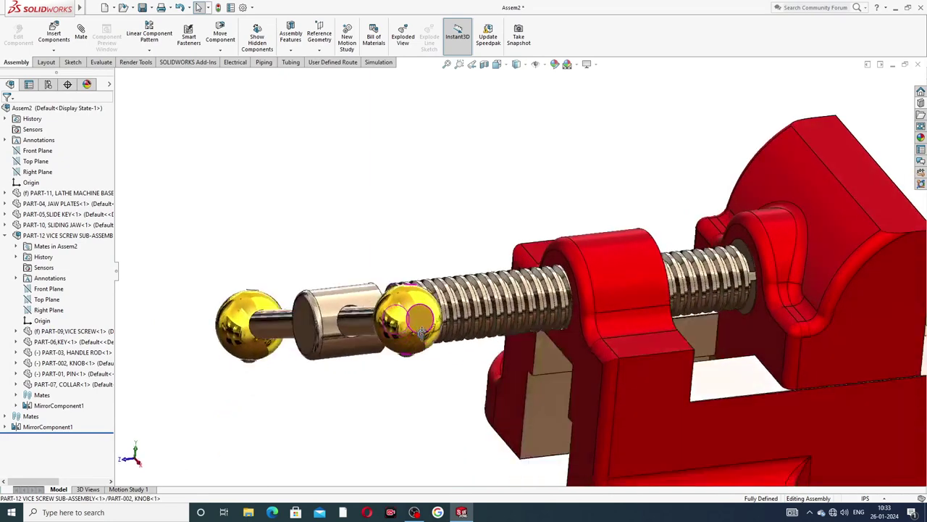
Step: Spin the handle rod around the vice screw axis to test the screw mate
{"action": "left_click", "coordinate": [458, 311]}
{"action": "left_click_drag", "start_coordinate": [458, 312], "coordinate": [366, 261]}
{"action": "left_click", "coordinate": [387, 306]}
{"action": "left_click_drag", "start_coordinate": [357, 313], "coordinate": [428, 200]}
{"action": "left_click", "coordinate": [449, 359]}
{"action": "key", "text": "z"}
{"action": "key", "text": "z"}
{"action": "key", "text": "z"}
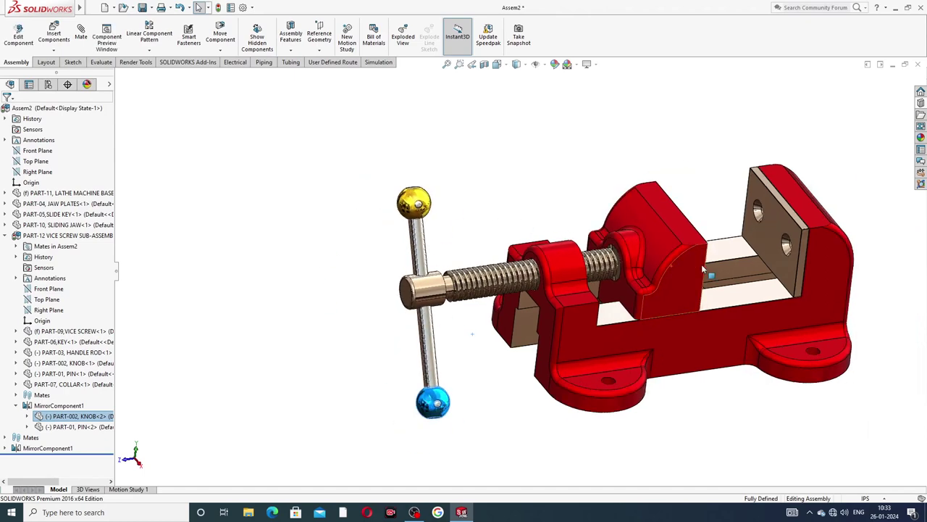
Step: Drag the sliding jaw along the screw, then collapse the vice screw sub-assembly in the tree
{"action": "mouse_move", "coordinate": [629, 261]}
{"action": "left_mouse_down"}
{"action": "mouse_move", "coordinate": [621, 268]}
{"action": "mouse_move", "coordinate": [634, 269]}
{"action": "left_mouse_up"}
{"action": "scroll", "coordinate": [650, 330], "scroll_direction": "down", "scroll_amount": 2}
{"action": "left_click", "coordinate": [830, 210]}
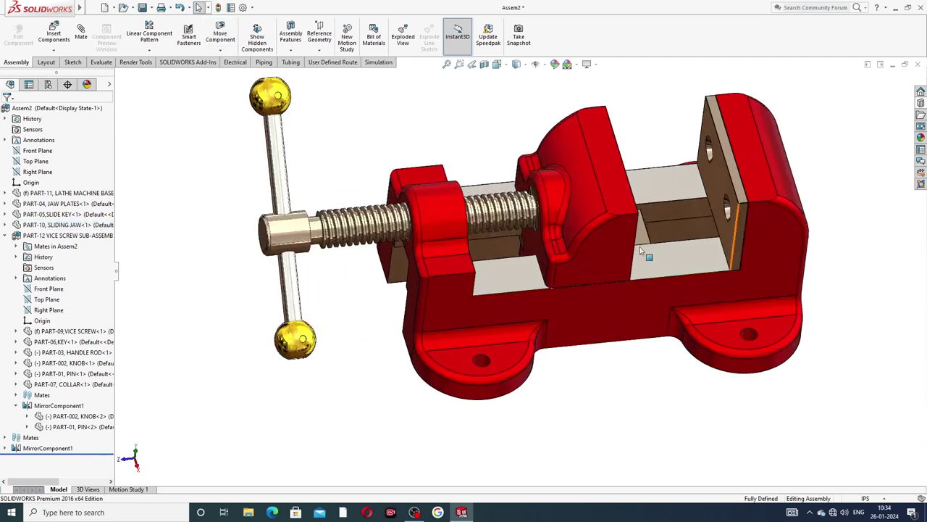
{"action": "scroll", "coordinate": [595, 231], "scroll_direction": "up", "scroll_amount": 2}
{"action": "left_click", "coordinate": [5, 236]}
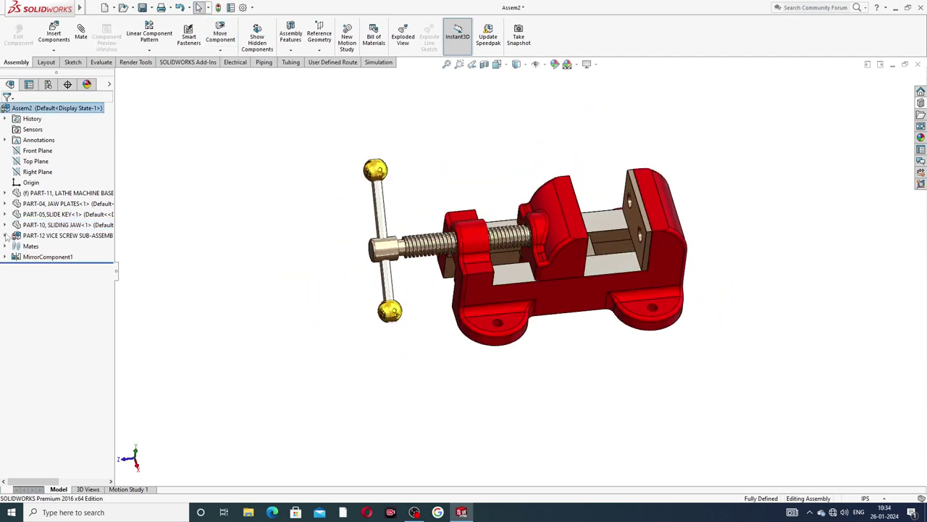
{"action": "scroll", "coordinate": [551, 279], "scroll_direction": "up", "scroll_amount": 2}
{"action": "scroll", "coordinate": [578, 287], "scroll_direction": "down", "scroll_amount": 2}
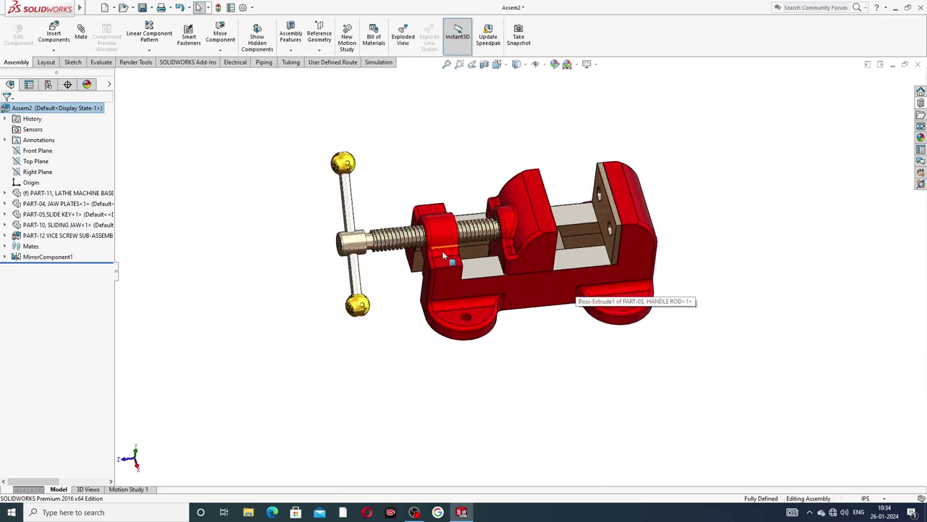
{"action": "middle_click_drag", "start_coordinate": [443, 255], "coordinate": [479, 267]}
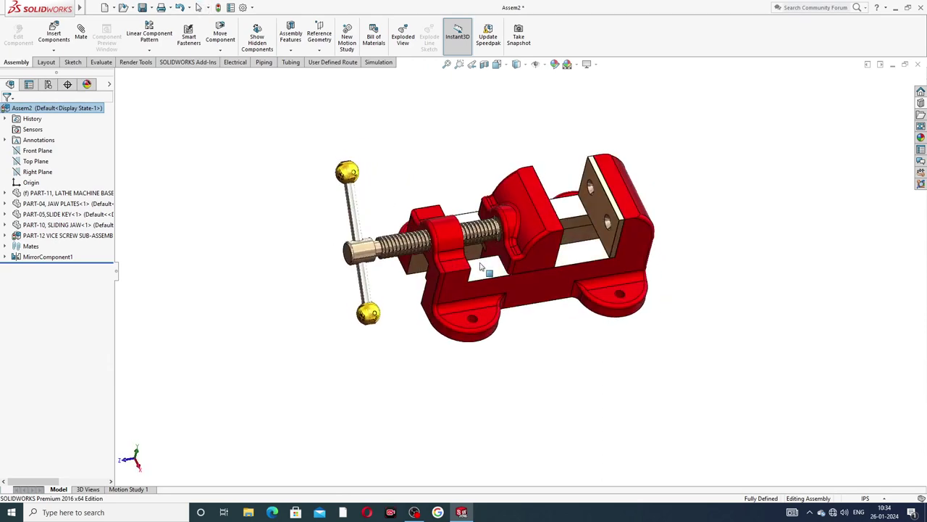
{"action": "scroll", "coordinate": [480, 267], "scroll_direction": "down", "scroll_amount": 1}
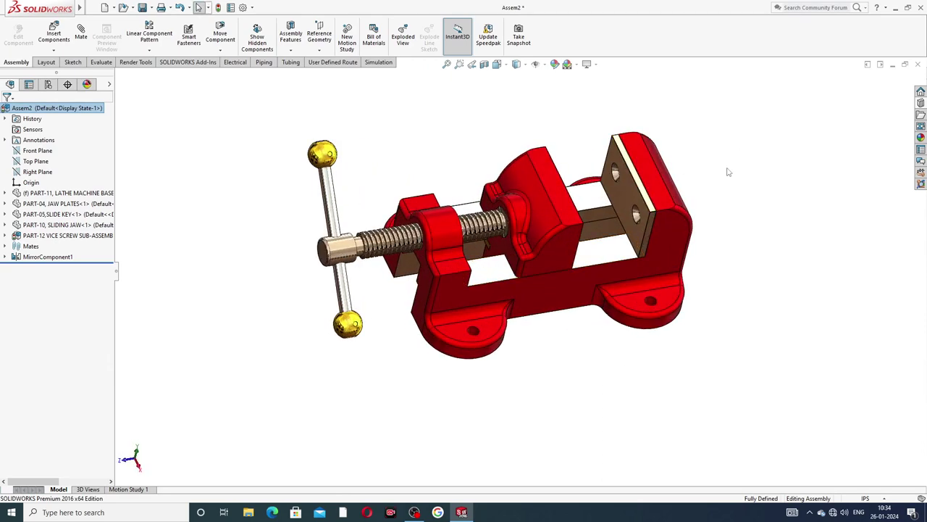
Step: Insert the PART-08 SET SCREW part and place it below the vice
{"action": "left_click", "coordinate": [54, 36]}
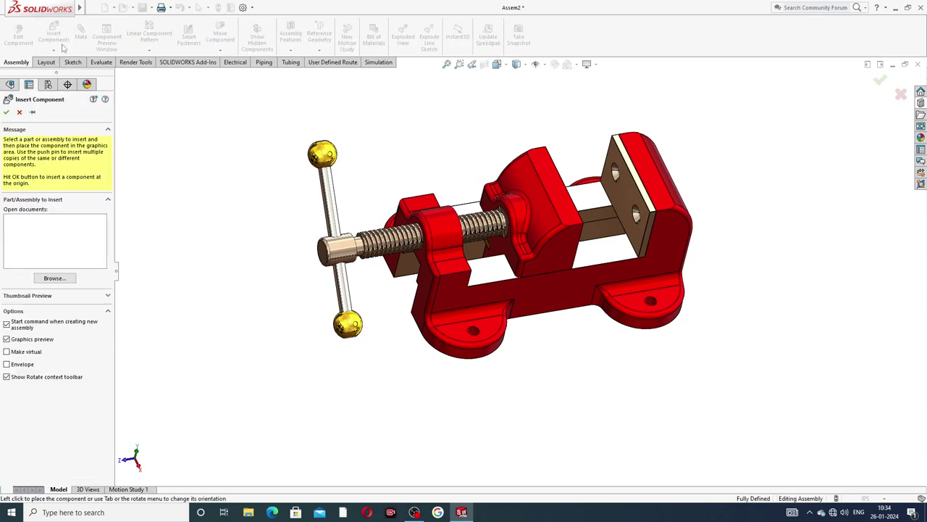
{"action": "left_click", "coordinate": [65, 276]}
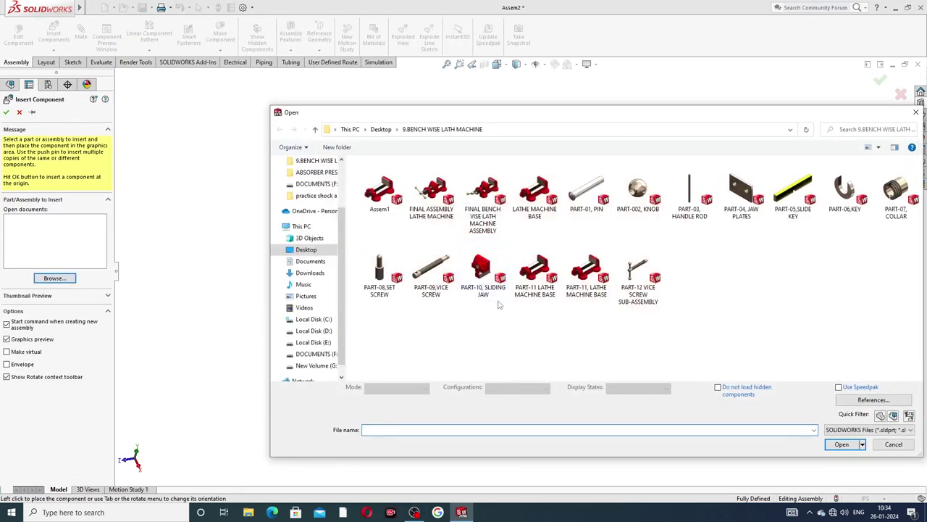
{"action": "left_click", "coordinate": [376, 289]}
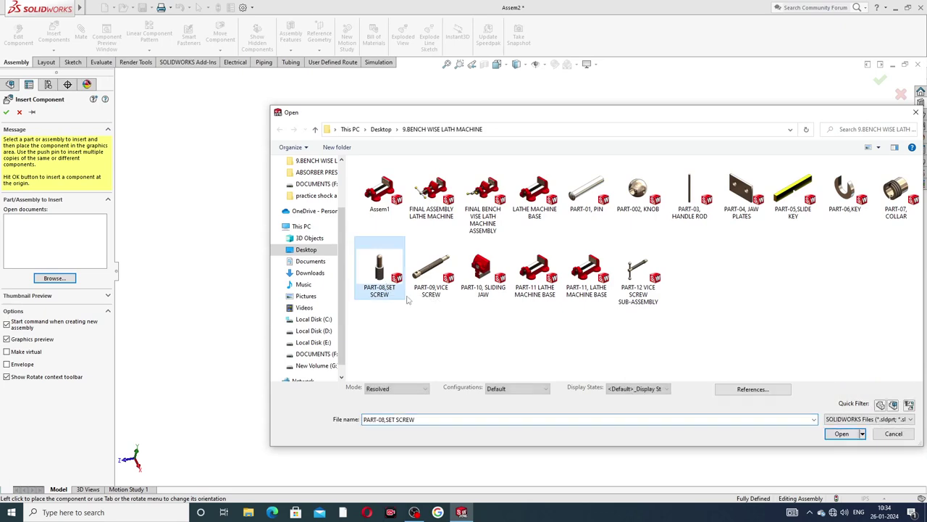
{"action": "left_click", "coordinate": [842, 434]}
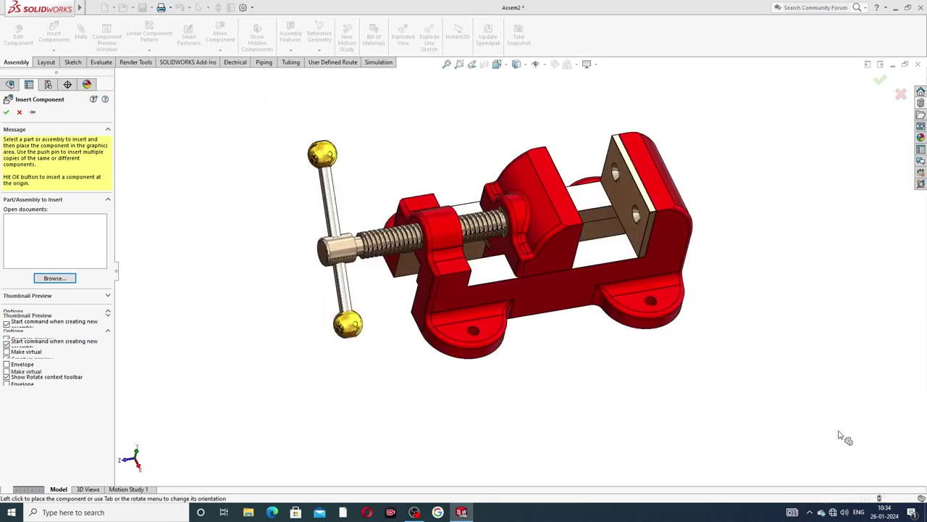
{"action": "left_click", "coordinate": [592, 382]}
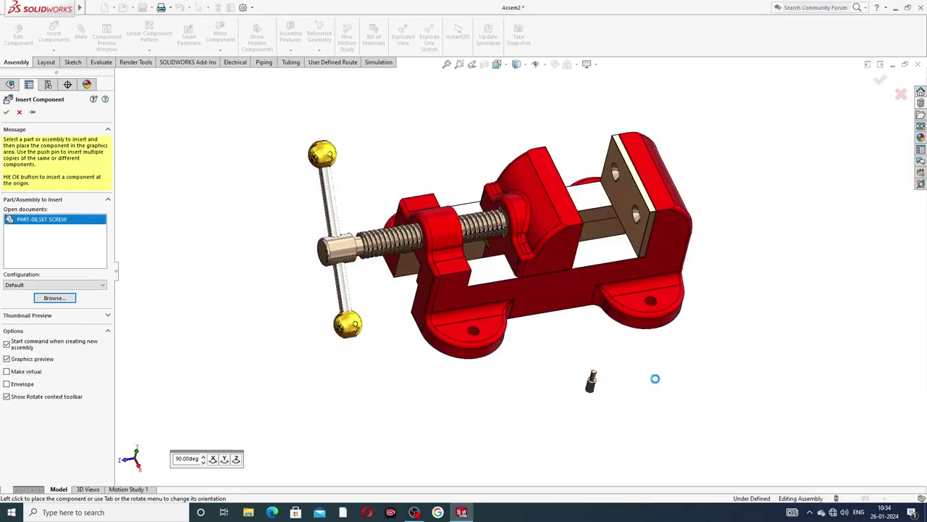
{"action": "middle_click_drag", "start_coordinate": [647, 369], "coordinate": [715, 264]}
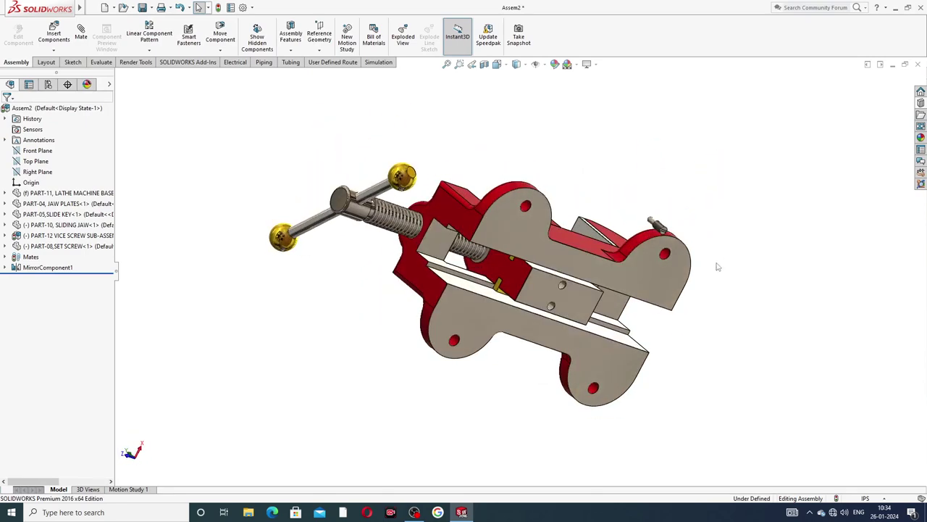
Step: Ctrl-drag the set screw to create a second instance, SET SCREW<2>
{"action": "left_click", "coordinate": [657, 225]}
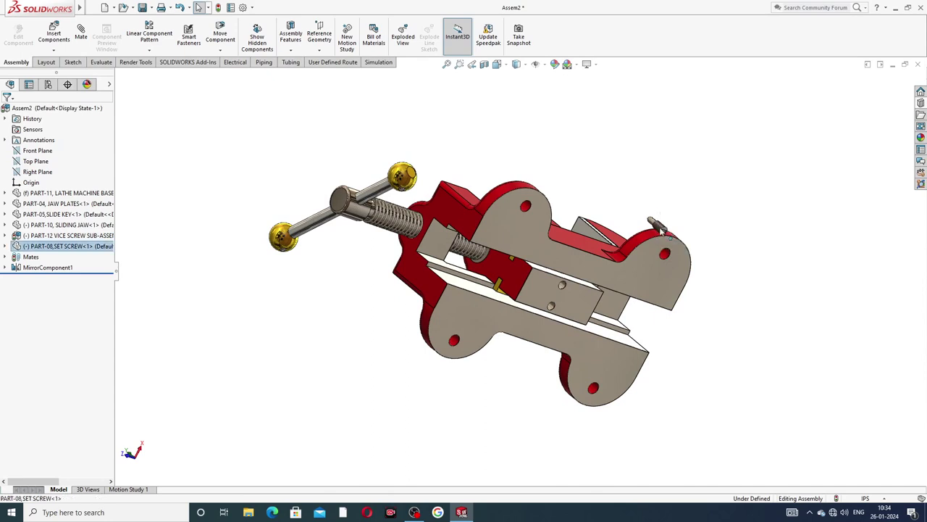
{"action": "scroll", "coordinate": [656, 225], "scroll_direction": "down", "scroll_amount": 5}
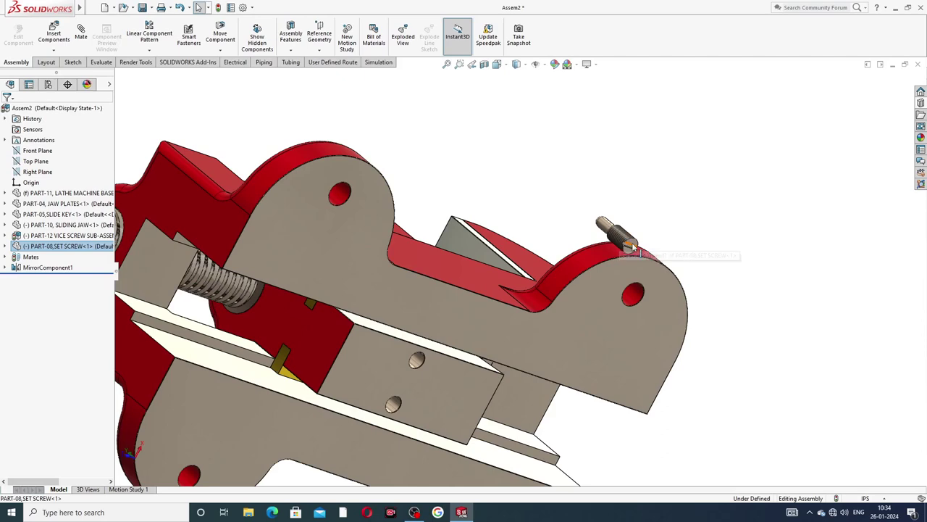
{"action": "left_click_drag", "start_coordinate": [634, 248], "coordinate": [651, 213], "text": "ctrl"}
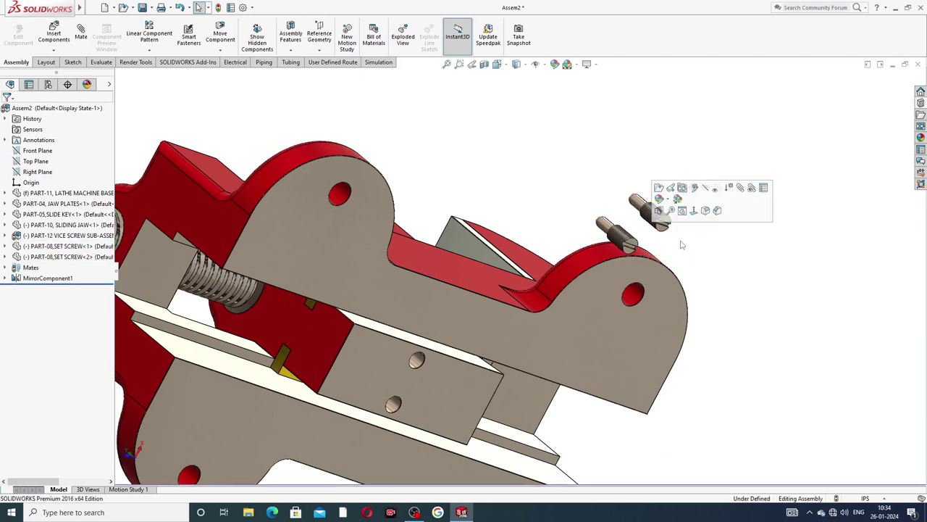
{"action": "middle_click_drag", "start_coordinate": [628, 255], "coordinate": [571, 290]}
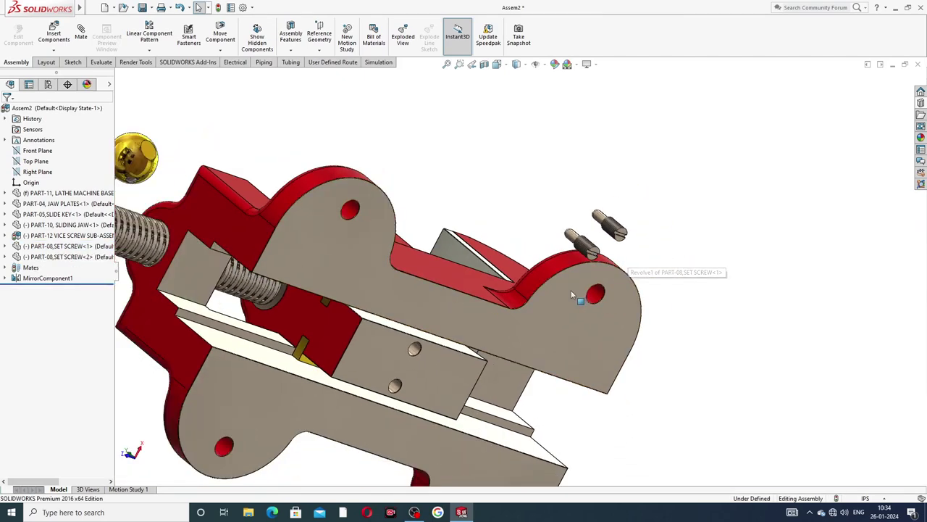
{"action": "middle_click_drag", "start_coordinate": [510, 364], "coordinate": [471, 281]}
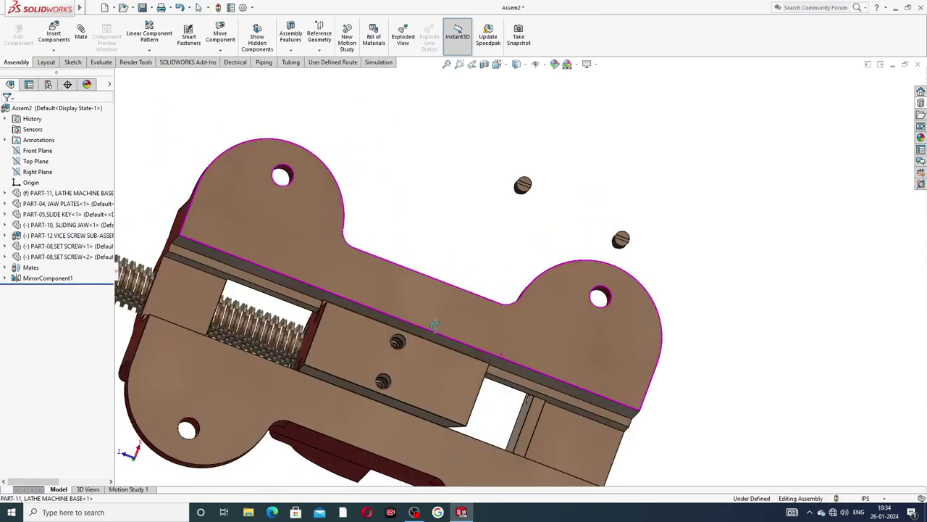
{"action": "scroll", "coordinate": [409, 353], "scroll_direction": "down", "scroll_amount": 3}
{"action": "scroll", "coordinate": [579, 241], "scroll_direction": "up", "scroll_amount": 3}
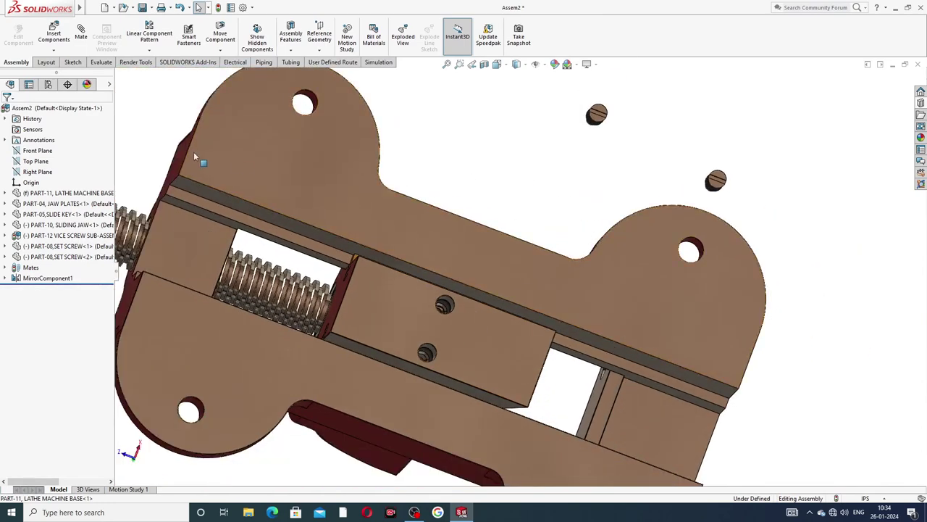
Step: Add Concentric mates seating each set screw in one of the sliding jaw's holes
{"action": "left_click", "coordinate": [81, 36]}
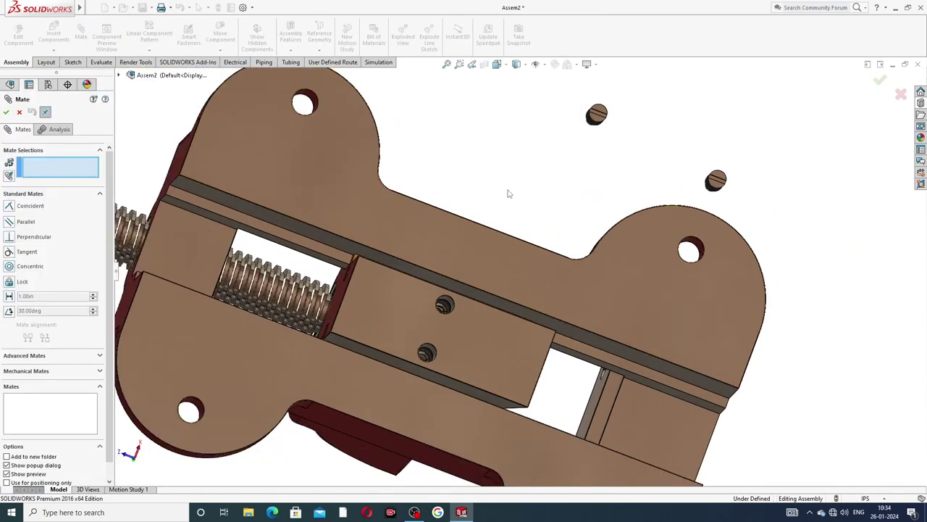
{"action": "scroll", "coordinate": [505, 249], "scroll_direction": "up", "scroll_amount": 2}
{"action": "middle_click_drag", "start_coordinate": [491, 300], "coordinate": [470, 327]}
{"action": "scroll", "coordinate": [469, 327], "scroll_direction": "down", "scroll_amount": 3}
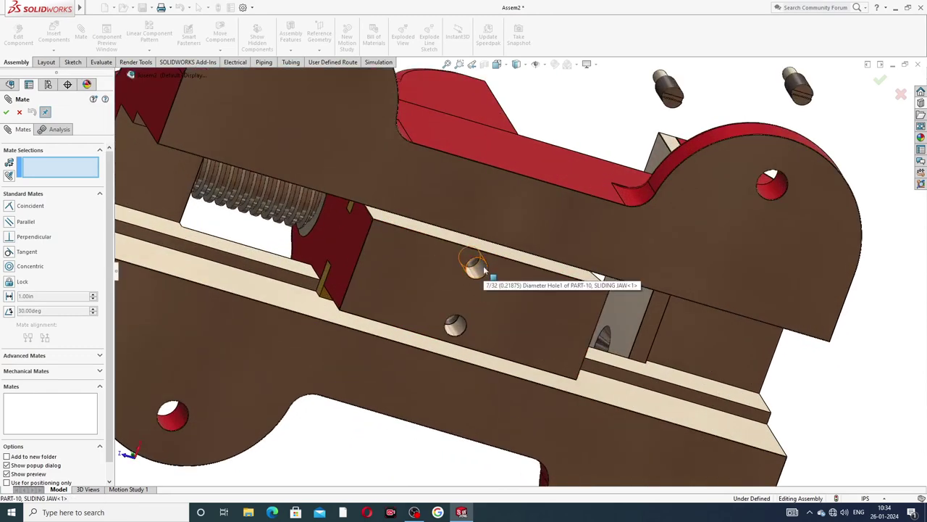
{"action": "left_click", "coordinate": [483, 266]}
{"action": "left_click", "coordinate": [664, 89]}
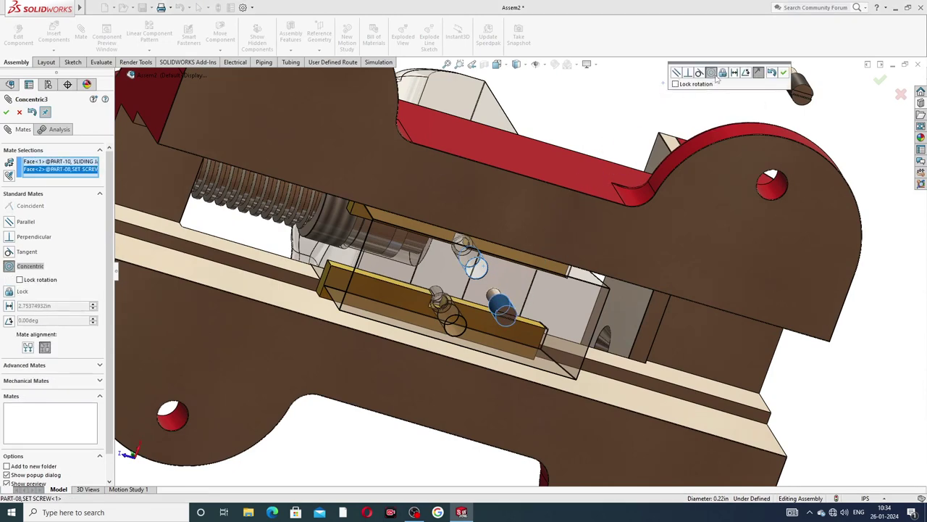
{"action": "left_click", "coordinate": [785, 73]}
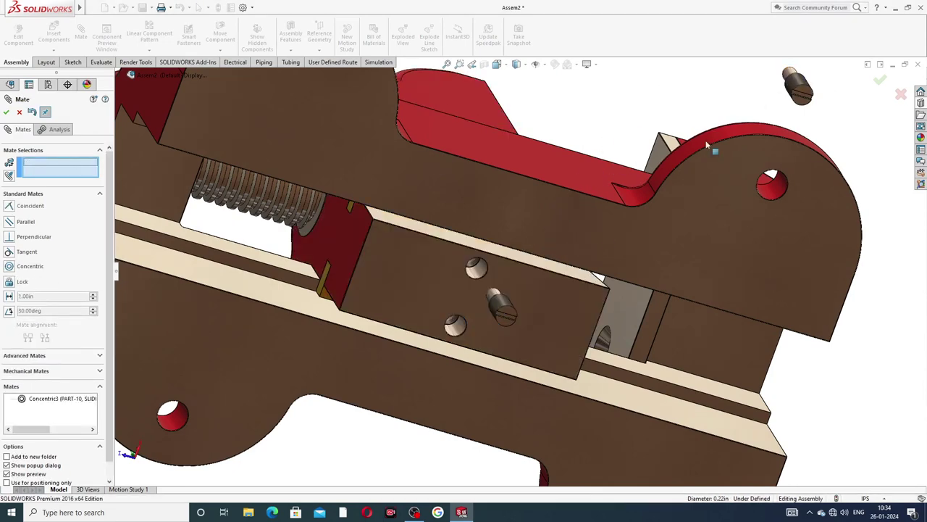
{"action": "left_click", "coordinate": [459, 325]}
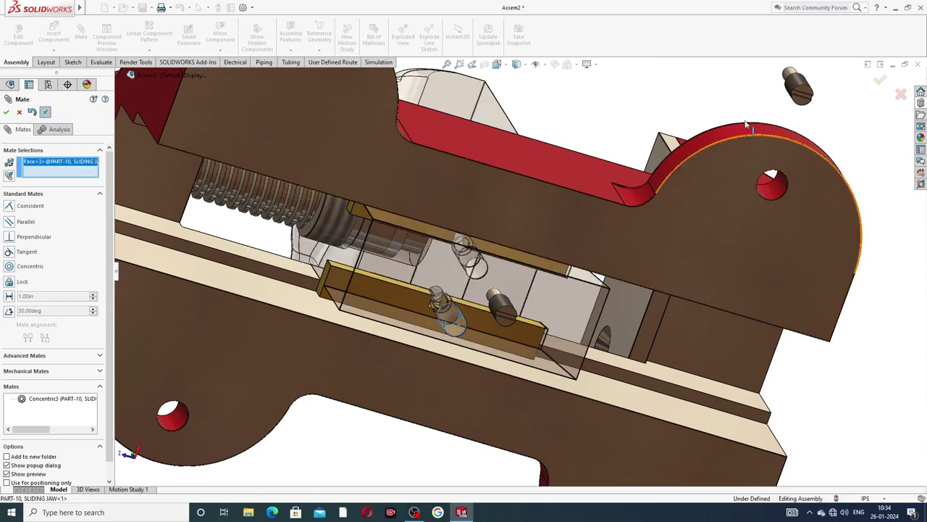
{"action": "left_click", "coordinate": [792, 85]}
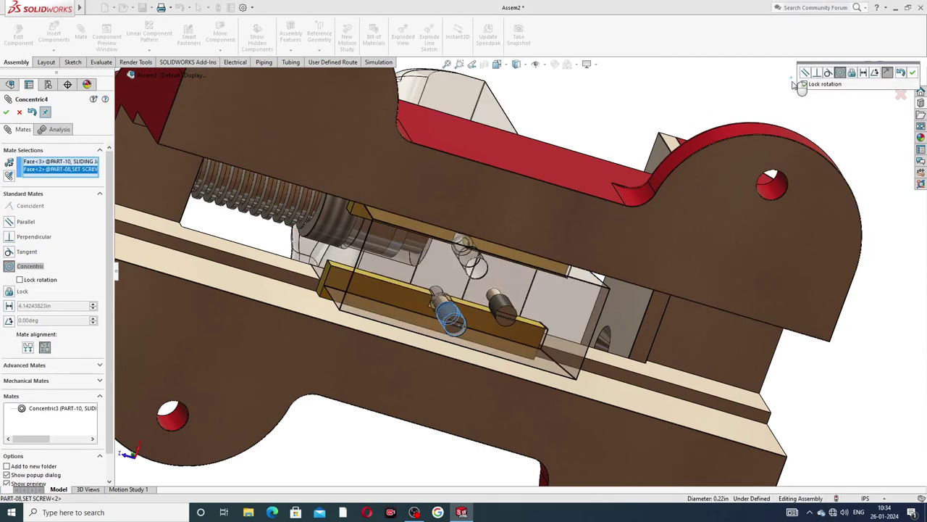
{"action": "left_click", "coordinate": [914, 75]}
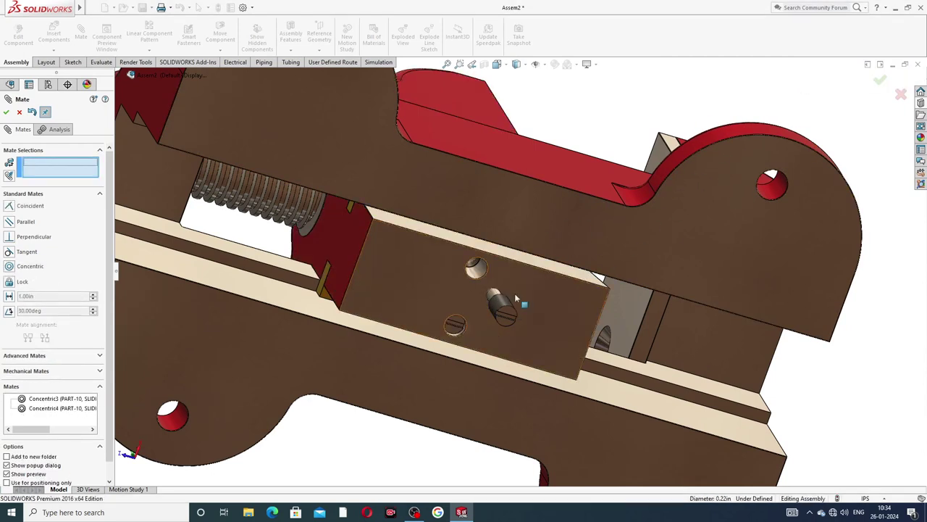
Step: Add a Tangent mate between a jaw hole face and the set screw face
{"action": "scroll", "coordinate": [525, 289], "scroll_direction": "down", "scroll_amount": 5}
{"action": "scroll", "coordinate": [517, 247], "scroll_direction": "down", "scroll_amount": 8}
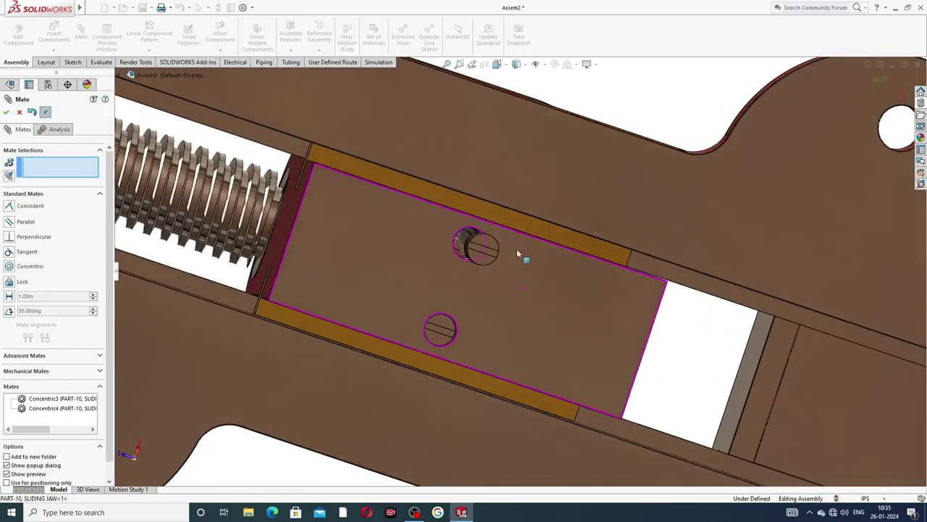
{"action": "left_click", "coordinate": [487, 225]}
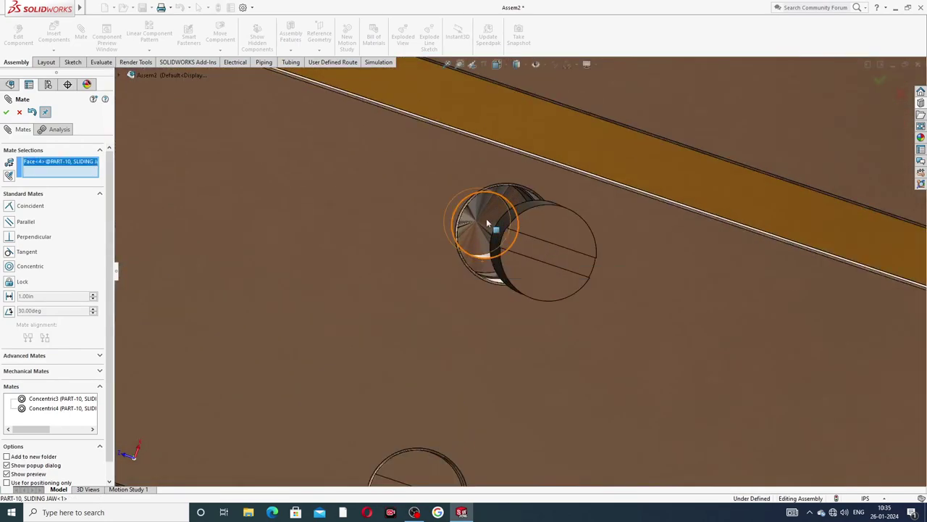
{"action": "scroll", "coordinate": [493, 232], "scroll_direction": "up", "scroll_amount": 3}
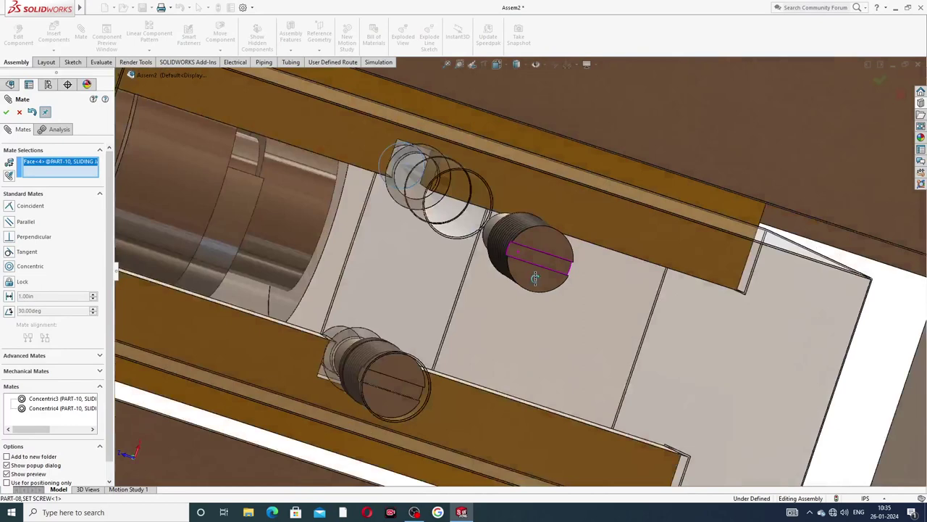
{"action": "middle_click_drag", "start_coordinate": [534, 278], "coordinate": [425, 196]}
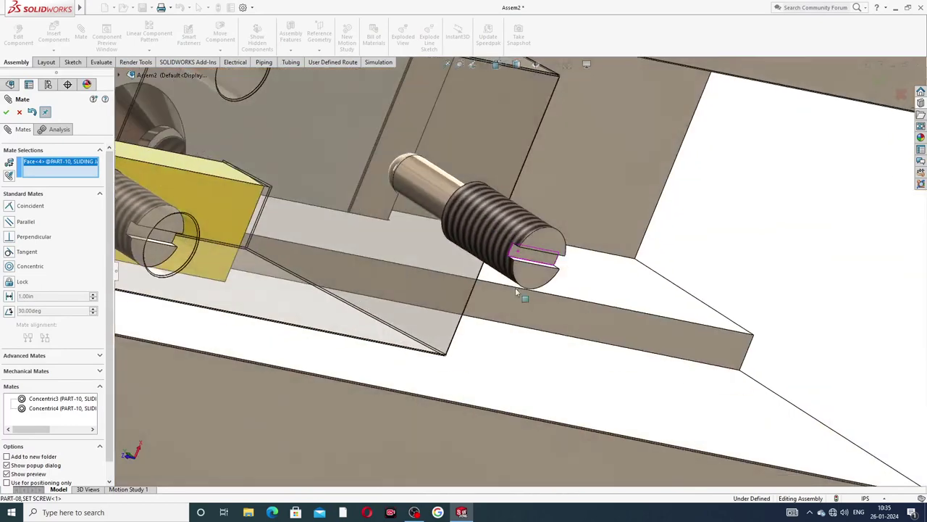
{"action": "scroll", "coordinate": [416, 181], "scroll_direction": "down", "scroll_amount": 4}
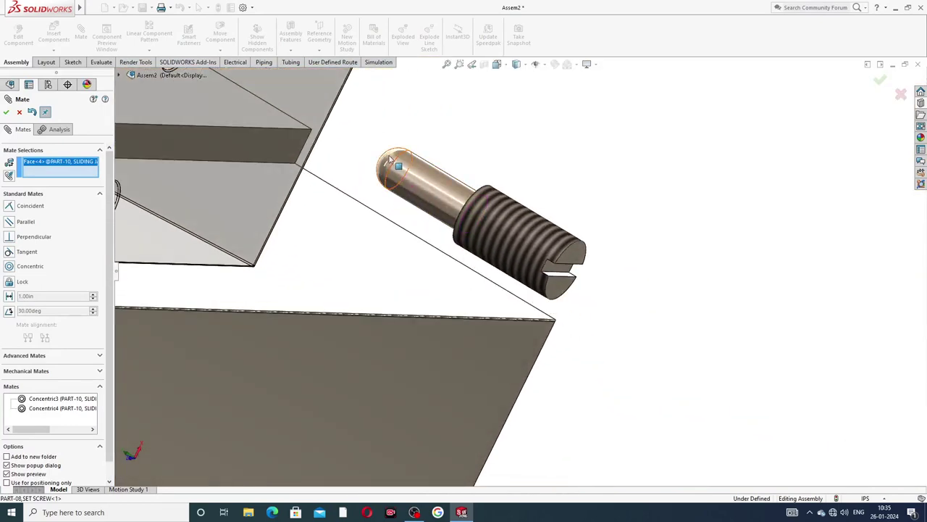
{"action": "left_click", "coordinate": [405, 170]}
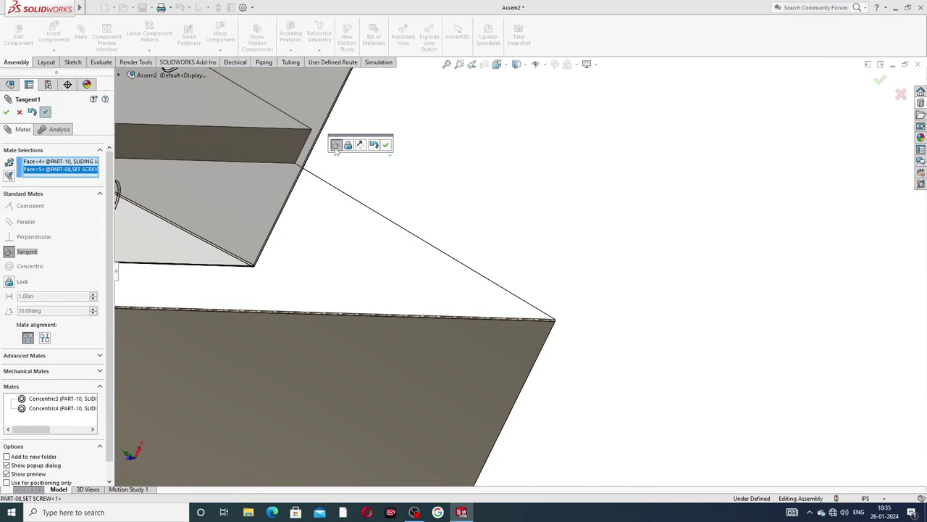
{"action": "left_click", "coordinate": [385, 145]}
Step: Orbit to a near-front view of the vice and close the Mate PropertyManager
{"action": "scroll", "coordinate": [447, 175], "scroll_direction": "up", "scroll_amount": 6}
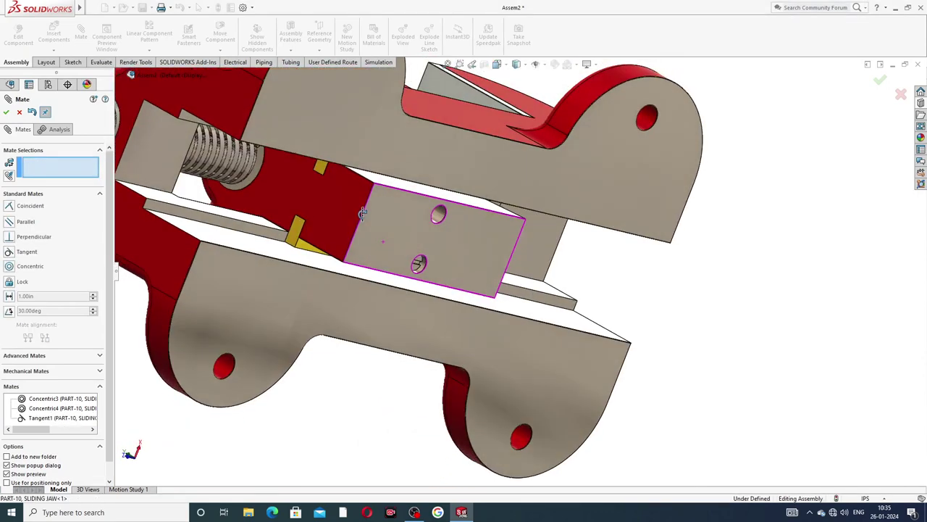
{"action": "scroll", "coordinate": [362, 212], "scroll_direction": "up", "scroll_amount": 2}
{"action": "middle_click_drag", "start_coordinate": [378, 230], "coordinate": [408, 176]}
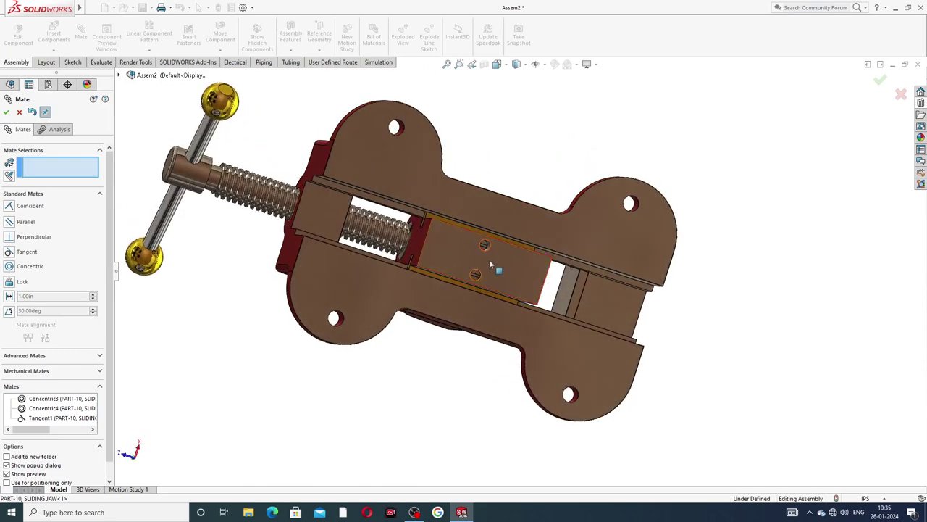
{"action": "scroll", "coordinate": [484, 268], "scroll_direction": "down", "scroll_amount": 5}
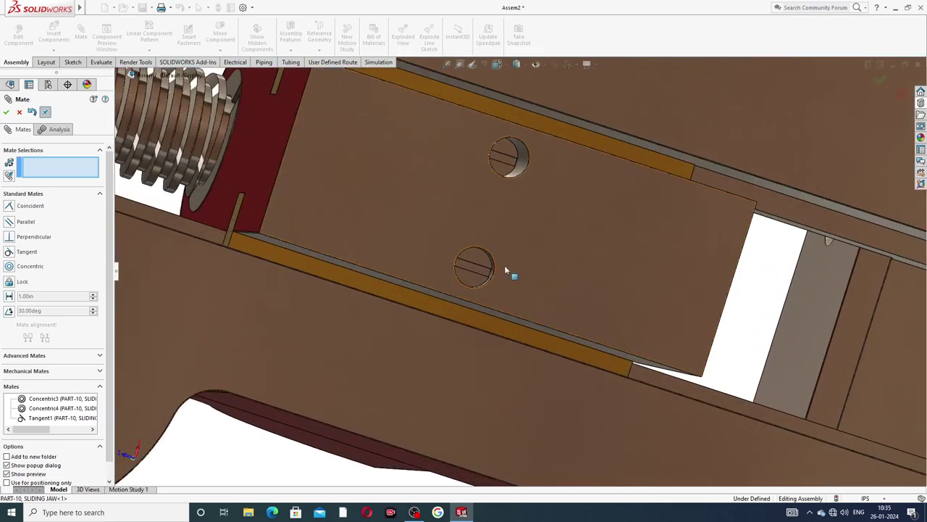
{"action": "scroll", "coordinate": [497, 257], "scroll_direction": "up", "scroll_amount": 4}
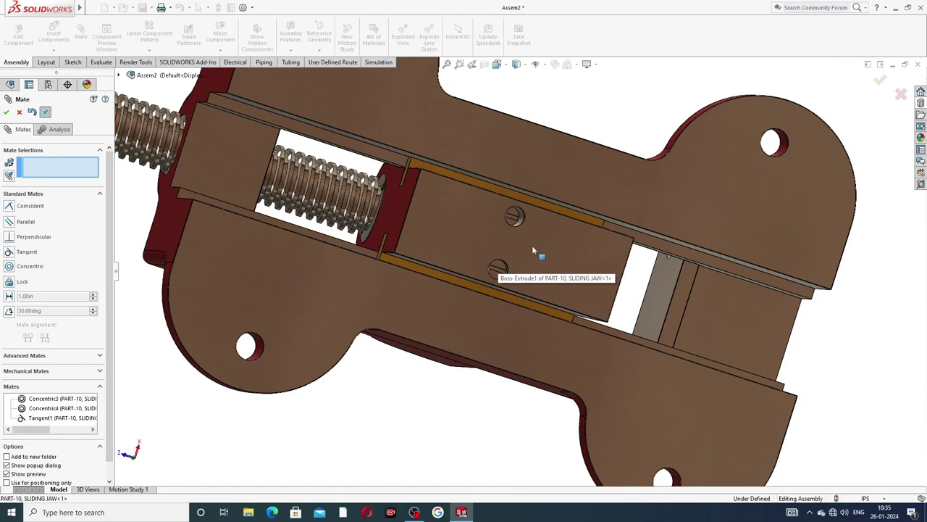
{"action": "right_click", "coordinate": [533, 251]}
{"action": "left_click", "coordinate": [420, 396]}
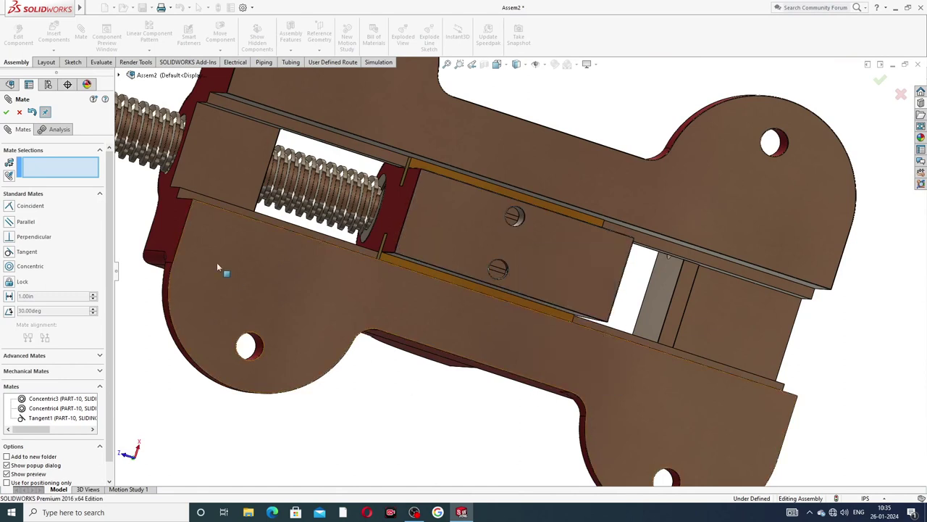
{"action": "left_click", "coordinate": [7, 112]}
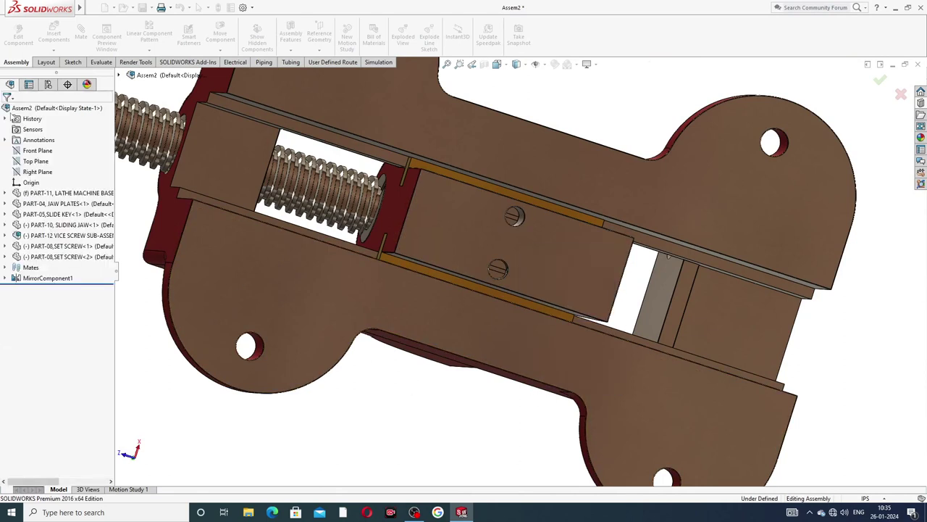
Step: Make the sliding jaw transparent and orbit around to inspect the set screws inside it
{"action": "left_click", "coordinate": [539, 245]}
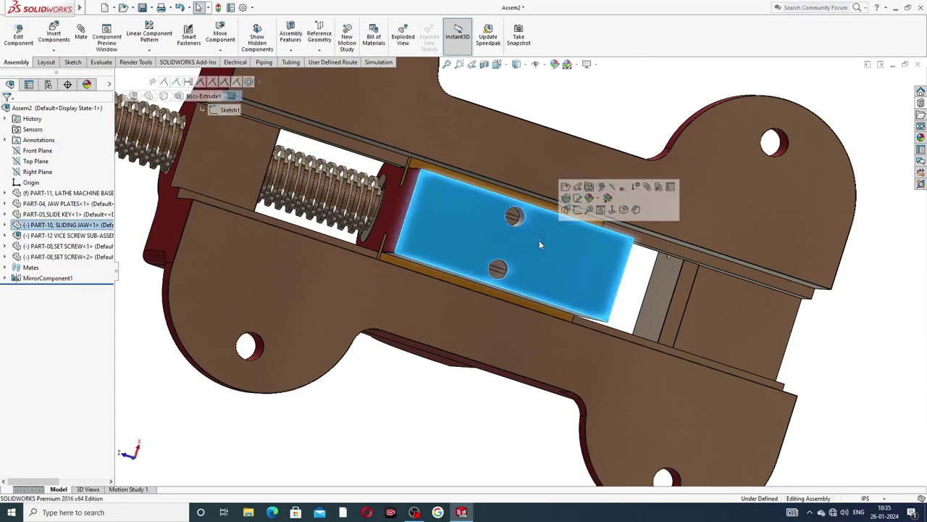
{"action": "right_click", "coordinate": [540, 245]}
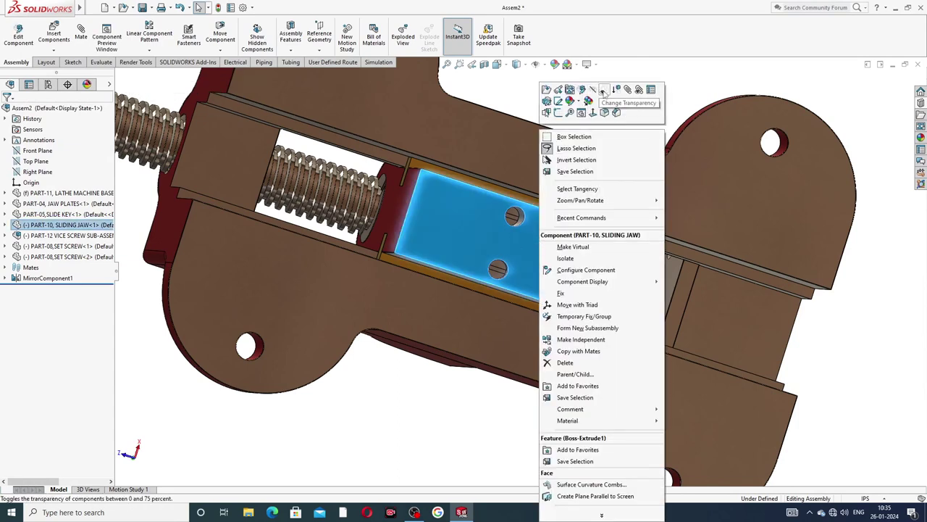
{"action": "left_click", "coordinate": [604, 91]}
{"action": "scroll", "coordinate": [453, 322], "scroll_direction": "down", "scroll_amount": 5}
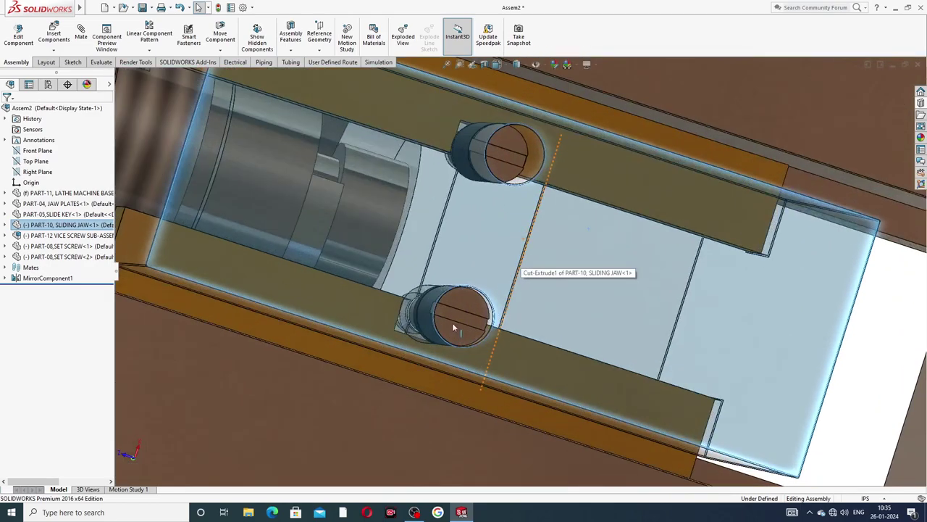
{"action": "middle_click_drag", "start_coordinate": [453, 327], "coordinate": [435, 234]}
{"action": "scroll", "coordinate": [471, 263], "scroll_direction": "down", "scroll_amount": 4}
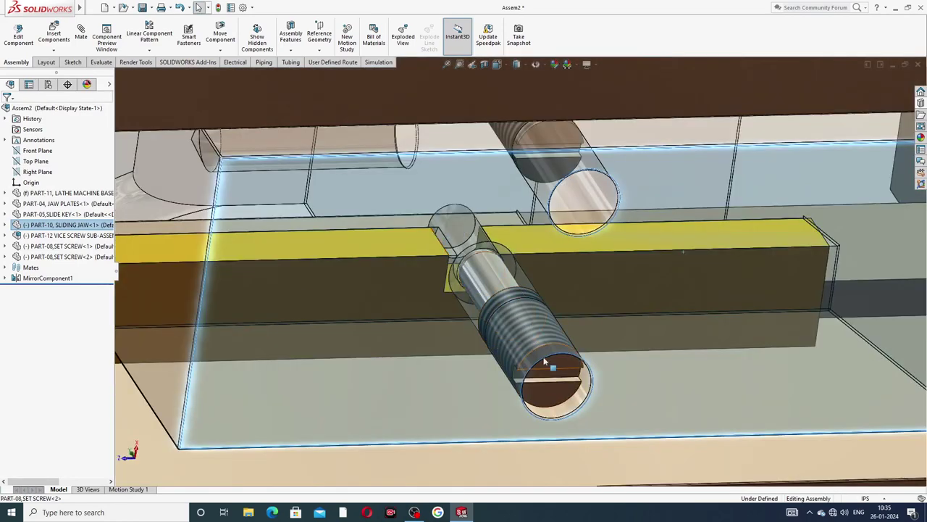
{"action": "scroll", "coordinate": [550, 323], "scroll_direction": "up", "scroll_amount": 6}
{"action": "scroll", "coordinate": [559, 288], "scroll_direction": "up", "scroll_amount": 5}
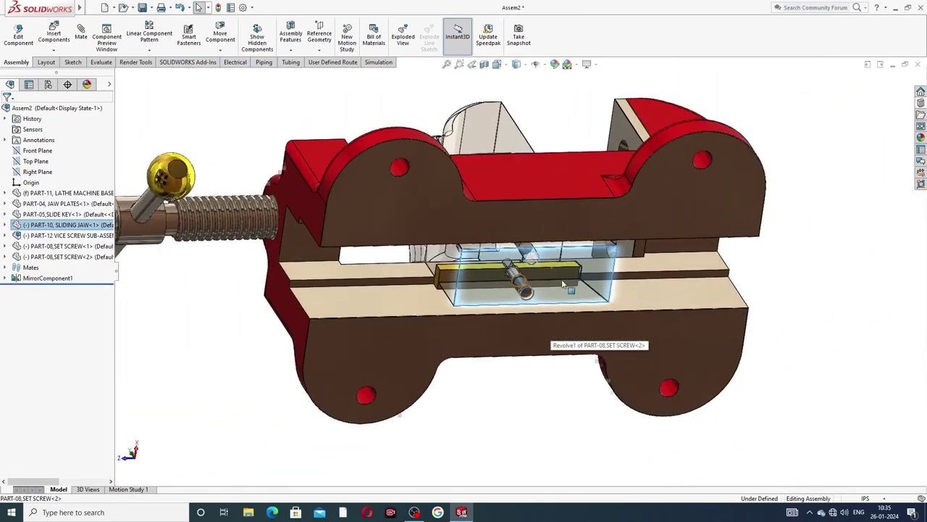
{"action": "left_click", "coordinate": [182, 128]}
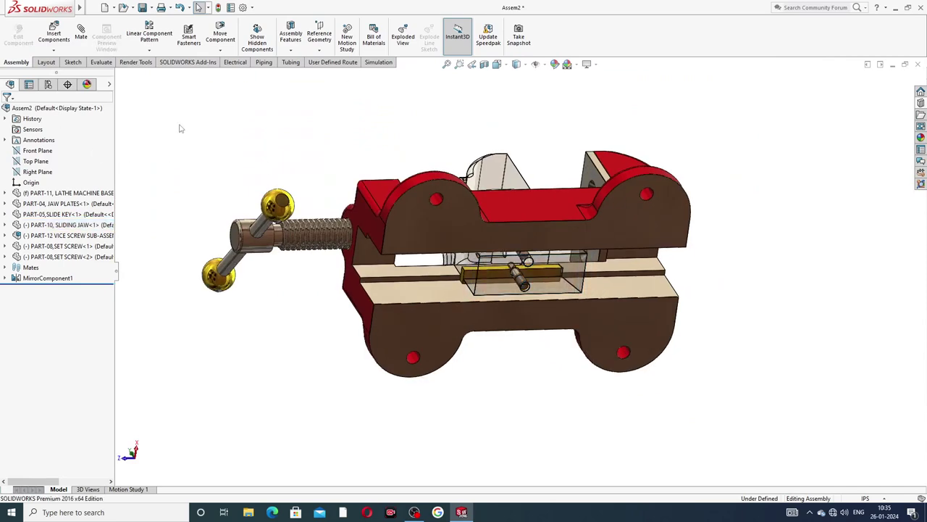
{"action": "left_click", "coordinate": [82, 37]}
Step: Pull the lower set screw out beside the jaw and nudge the upper one along it
{"action": "middle_click_drag", "start_coordinate": [518, 314], "coordinate": [534, 259]}
{"action": "scroll", "coordinate": [534, 258], "scroll_direction": "down", "scroll_amount": 6}
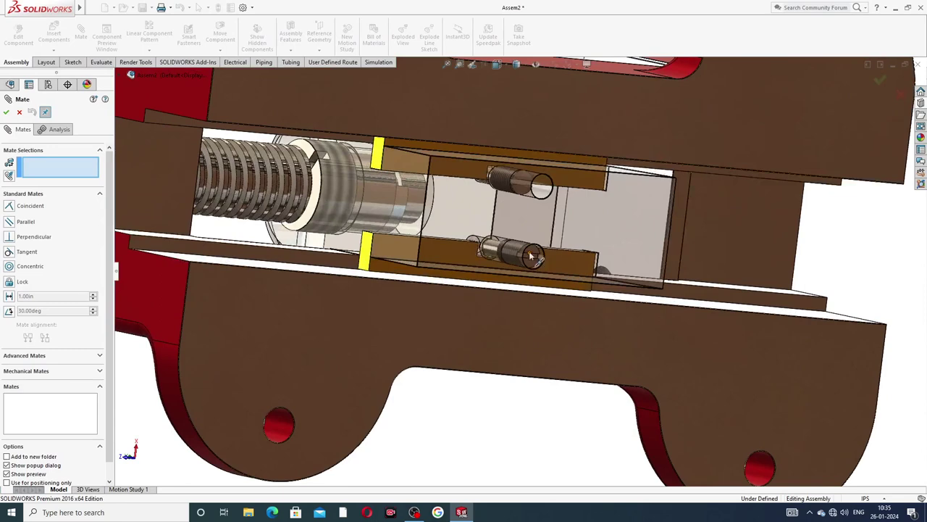
{"action": "left_click_drag", "start_coordinate": [531, 253], "coordinate": [612, 270]}
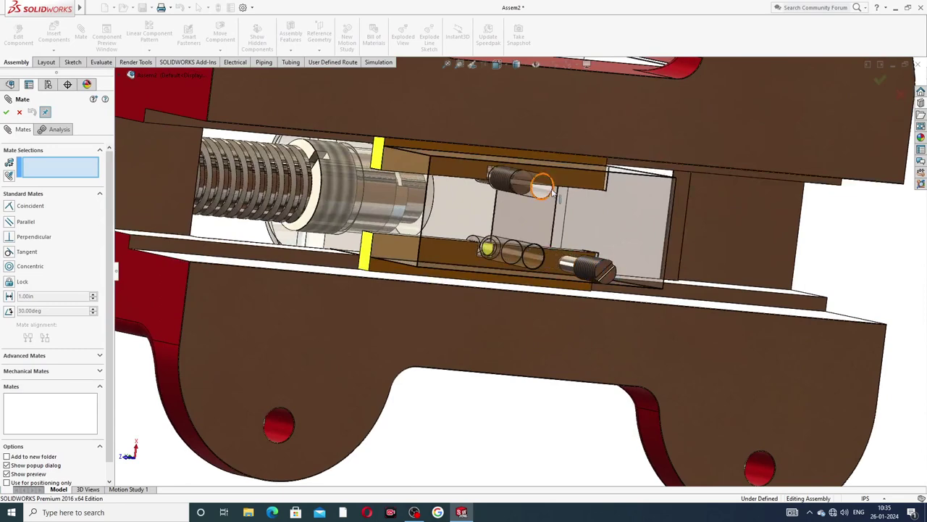
{"action": "scroll", "coordinate": [537, 186], "scroll_direction": "down", "scroll_amount": 5}
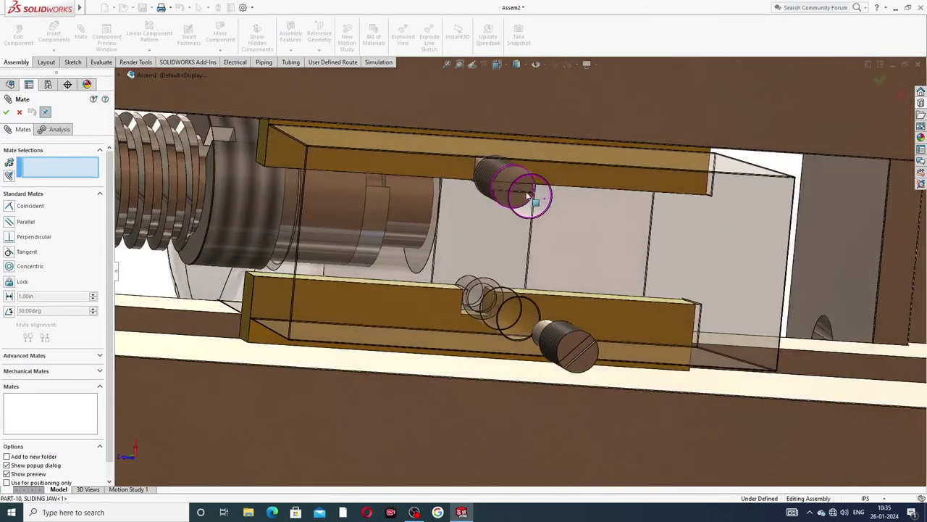
{"action": "left_click_drag", "start_coordinate": [527, 190], "coordinate": [533, 193]}
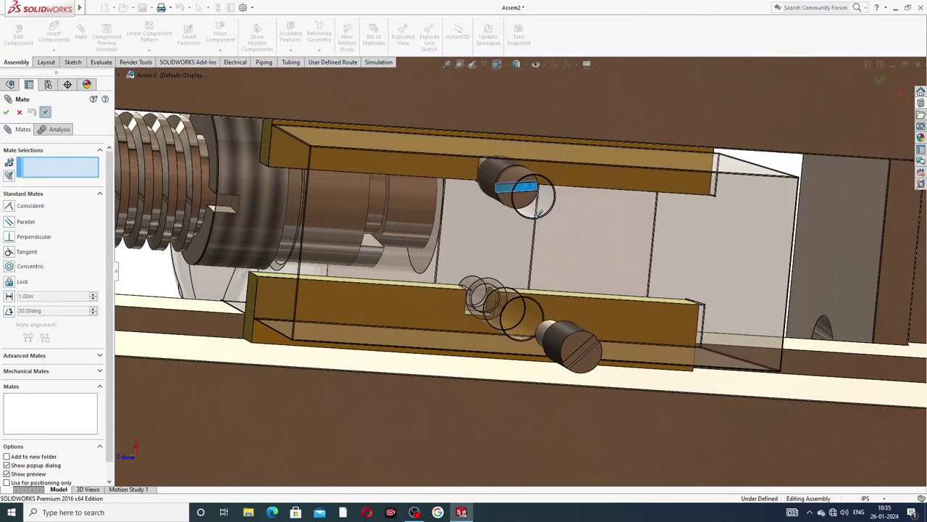
{"action": "scroll", "coordinate": [553, 297], "scroll_direction": "up", "scroll_amount": 3}
{"action": "scroll", "coordinate": [551, 300], "scroll_direction": "down", "scroll_amount": 5}
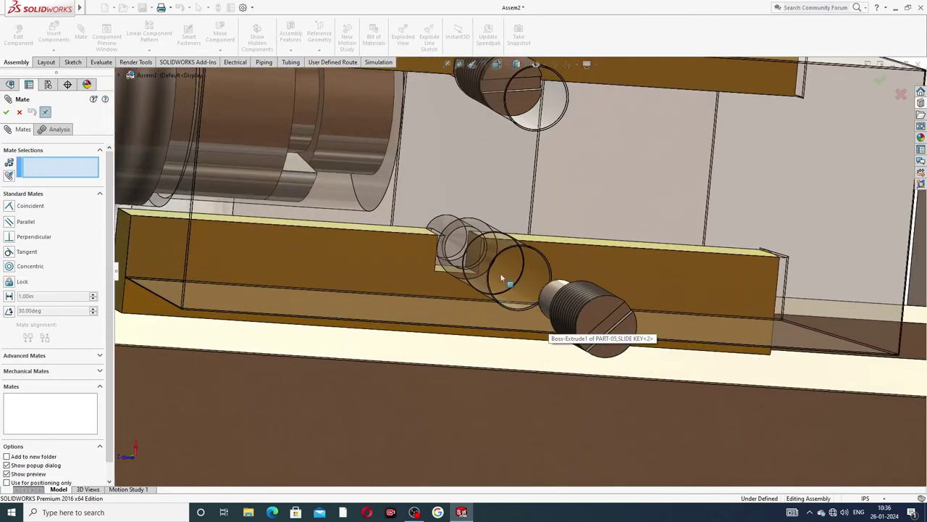
{"action": "scroll", "coordinate": [427, 249], "scroll_direction": "down", "scroll_amount": 4}
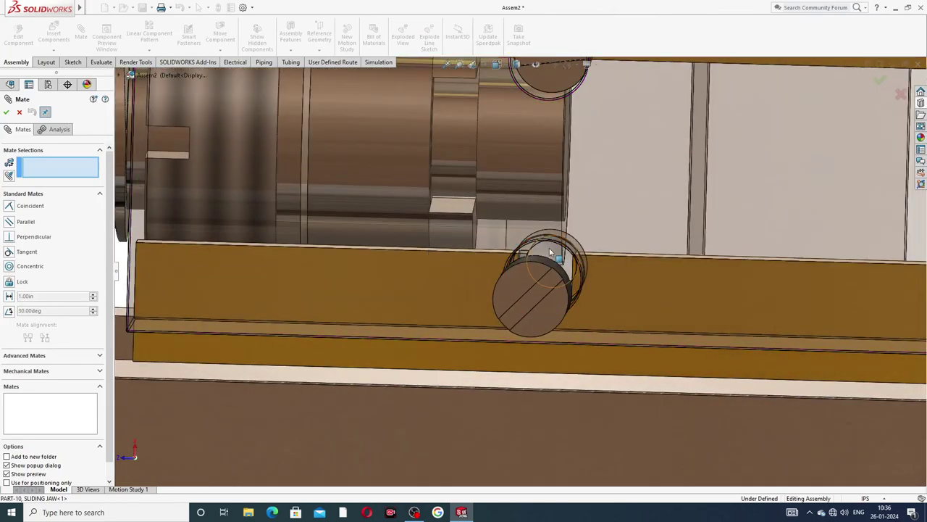
Step: Add Tangent2 between the sliding jaw's hole face and the lower set screw face
{"action": "left_click", "coordinate": [550, 253]}
{"action": "scroll", "coordinate": [487, 260], "scroll_direction": "up", "scroll_amount": 3}
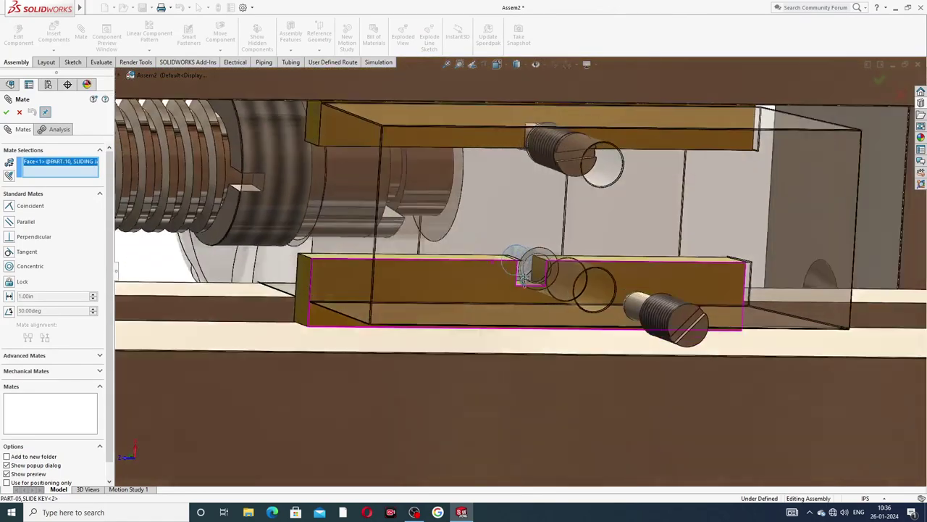
{"action": "middle_click_drag", "start_coordinate": [523, 279], "coordinate": [611, 314]}
{"action": "middle_click_drag", "start_coordinate": [700, 321], "coordinate": [735, 365]}
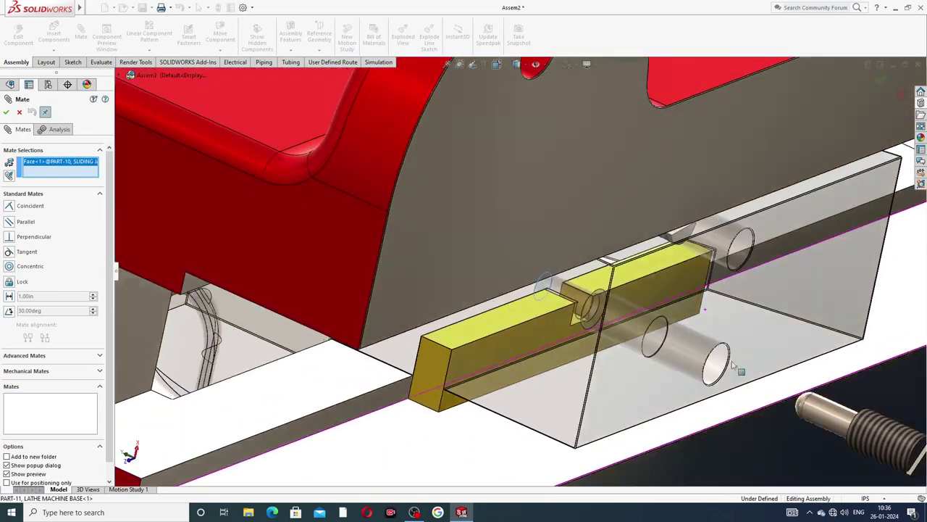
{"action": "left_click", "coordinate": [804, 407]}
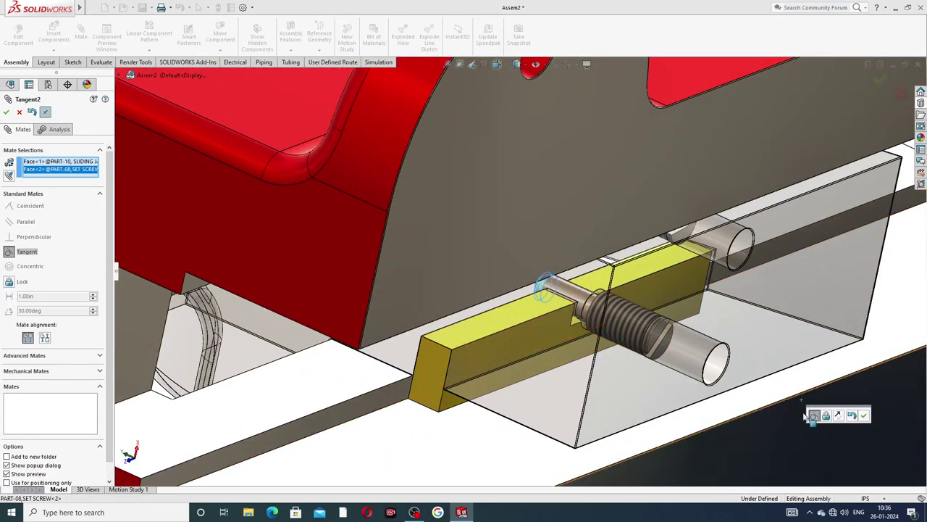
{"action": "left_click", "coordinate": [864, 415]}
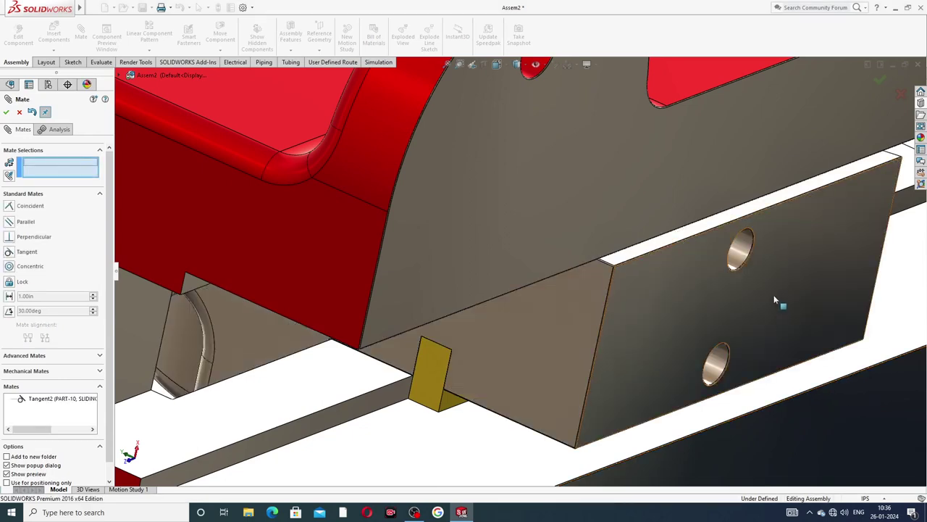
{"action": "middle_click_drag", "start_coordinate": [778, 302], "coordinate": [692, 266]}
{"action": "scroll", "coordinate": [691, 266], "scroll_direction": "up", "scroll_amount": 2}
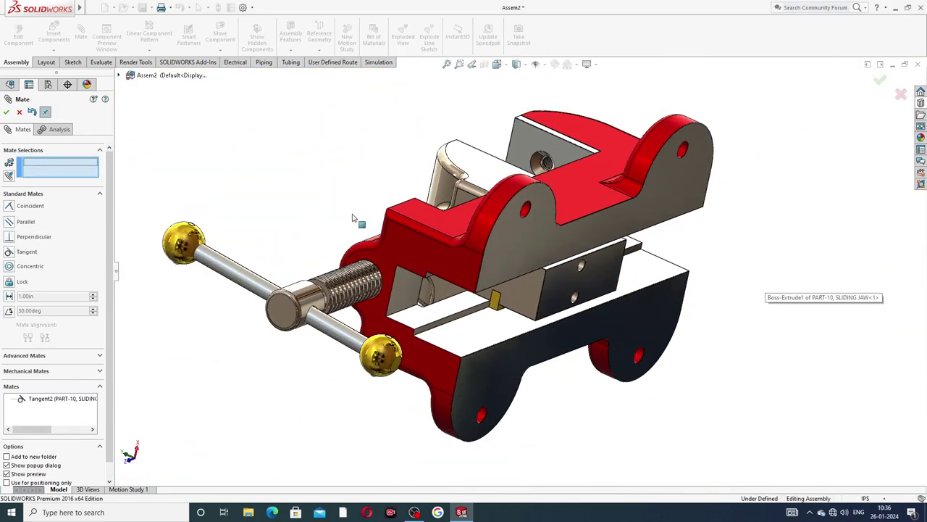
Step: Close the Mate manager and orbit to check the vice from underneath and above
{"action": "left_click", "coordinate": [6, 112]}
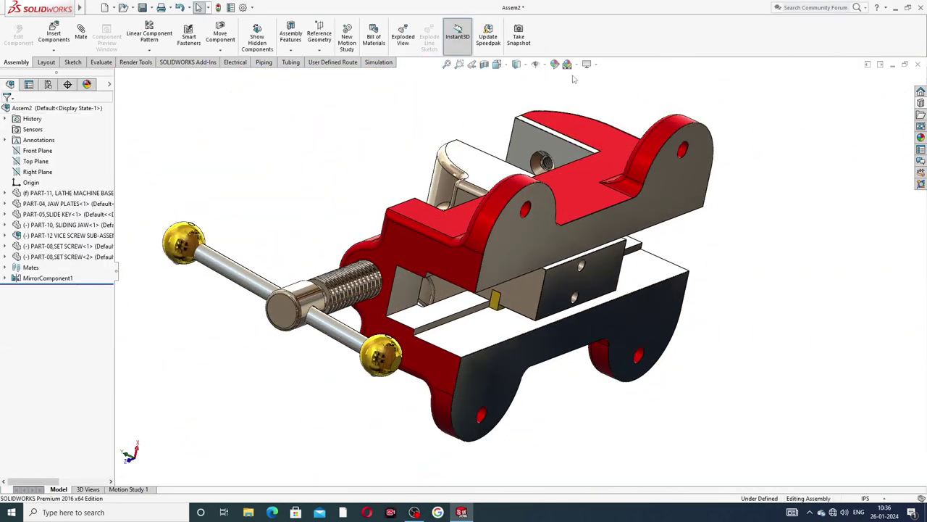
{"action": "middle_click_drag", "start_coordinate": [596, 276], "coordinate": [585, 238]}
{"action": "scroll", "coordinate": [585, 238], "scroll_direction": "up", "scroll_amount": 2}
{"action": "scroll", "coordinate": [563, 283], "scroll_direction": "down", "scroll_amount": 3}
{"action": "scroll", "coordinate": [574, 245], "scroll_direction": "up", "scroll_amount": 5}
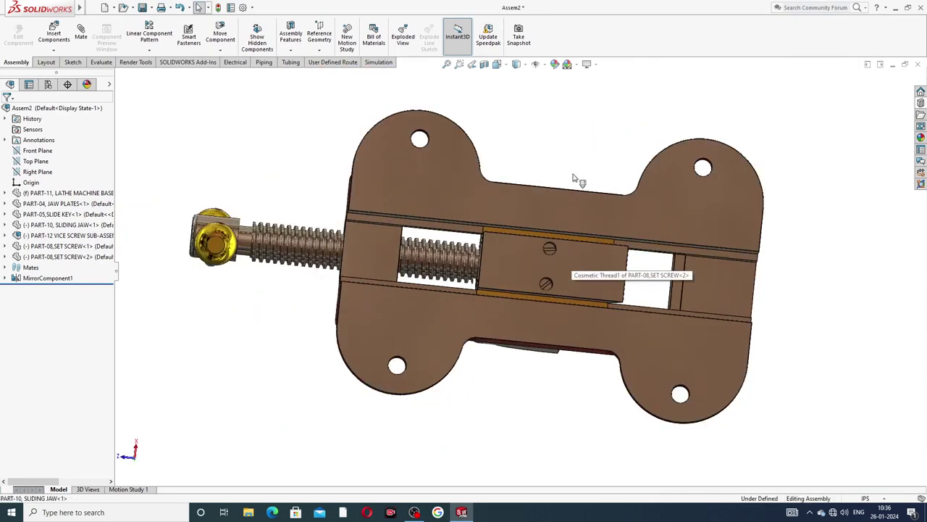
{"action": "middle_click_drag", "start_coordinate": [564, 150], "coordinate": [539, 81]}
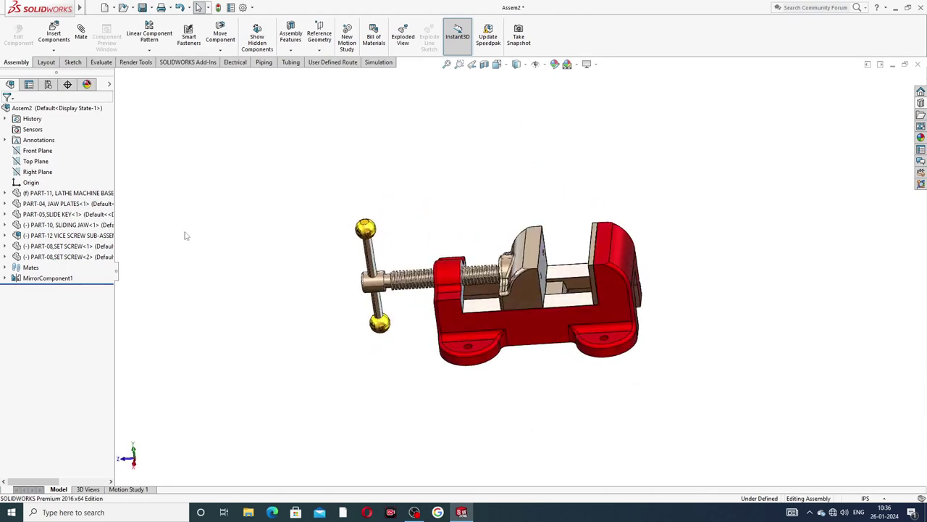
Step: Toggle the sliding jaw's transparency on and then back to opaque
{"action": "left_click", "coordinate": [539, 244]}
{"action": "right_click", "coordinate": [539, 245]}
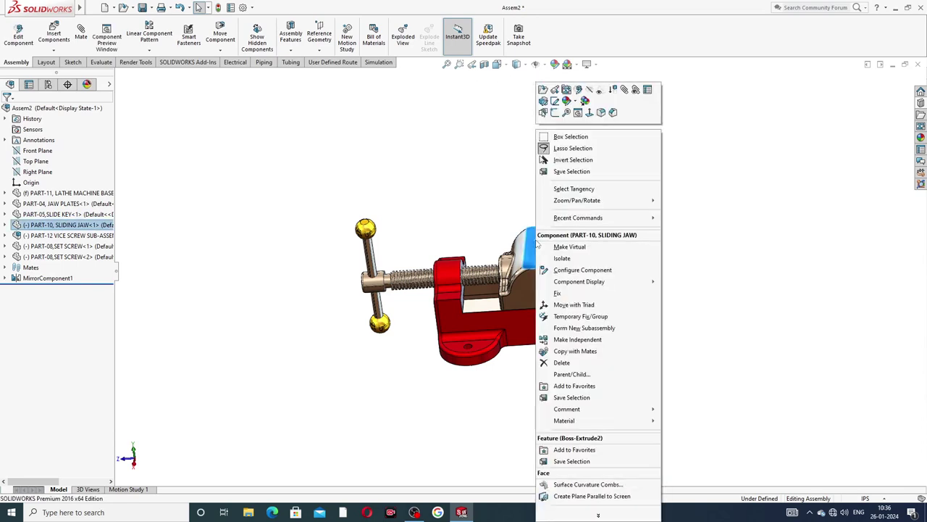
{"action": "left_click", "coordinate": [603, 89]}
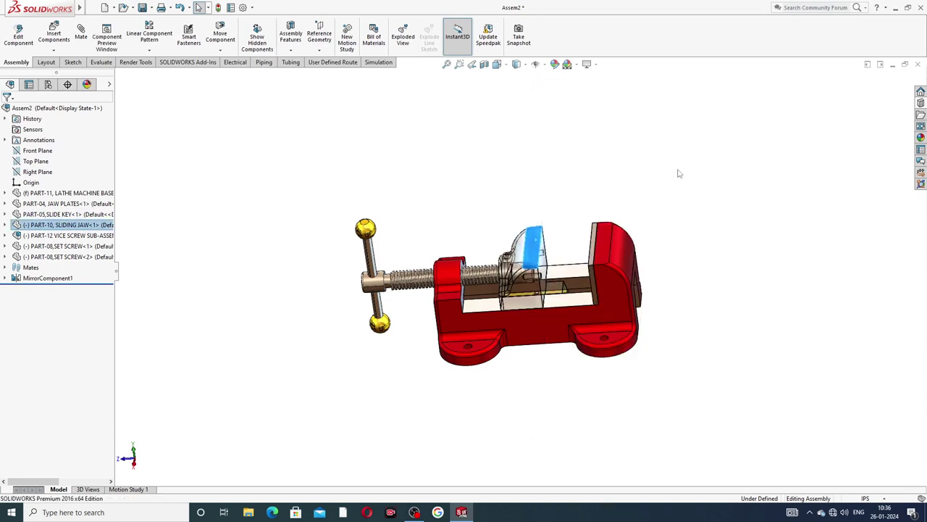
{"action": "right_click", "coordinate": [540, 250]}
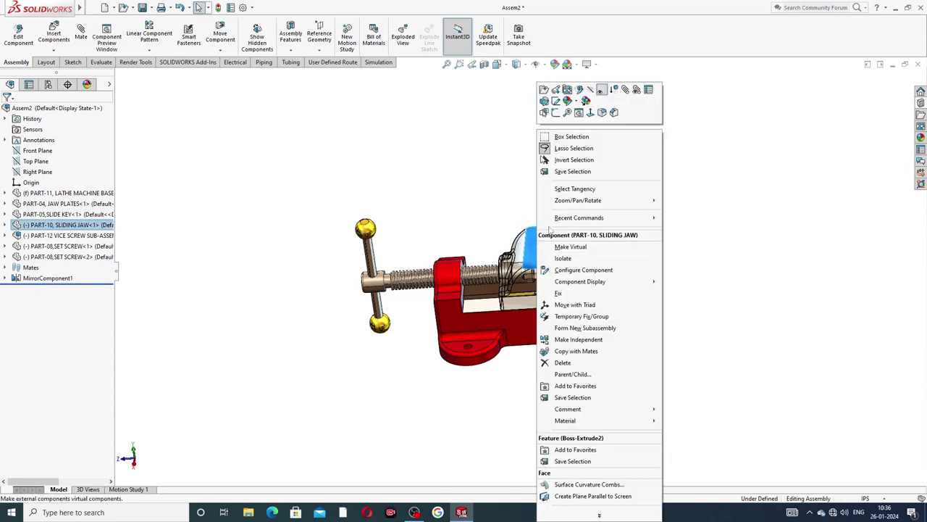
{"action": "left_click", "coordinate": [602, 92]}
{"action": "left_click", "coordinate": [578, 172]}
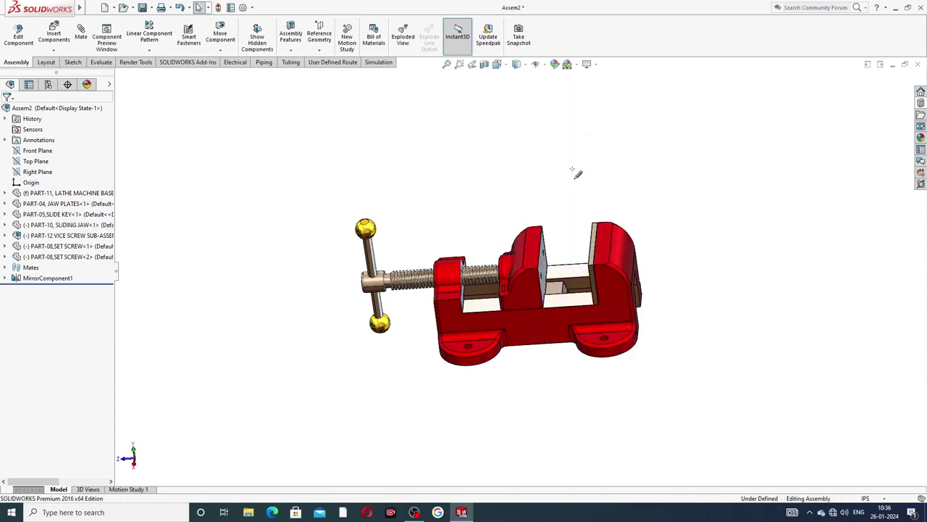
Step: Spin the handle rod around the lead screw and collapse the vice screw sub-assembly
{"action": "middle_click_drag", "start_coordinate": [577, 172], "coordinate": [322, 227]}
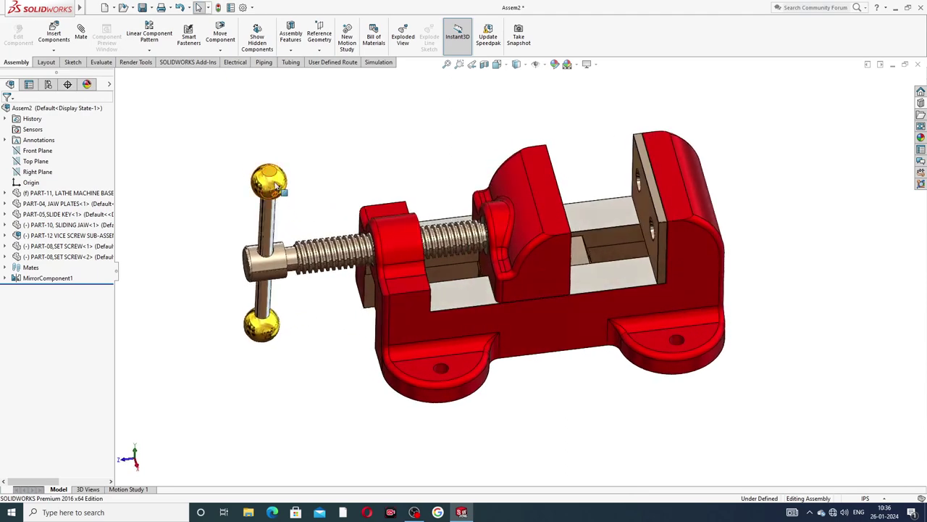
{"action": "left_click_drag", "start_coordinate": [276, 185], "coordinate": [268, 156]}
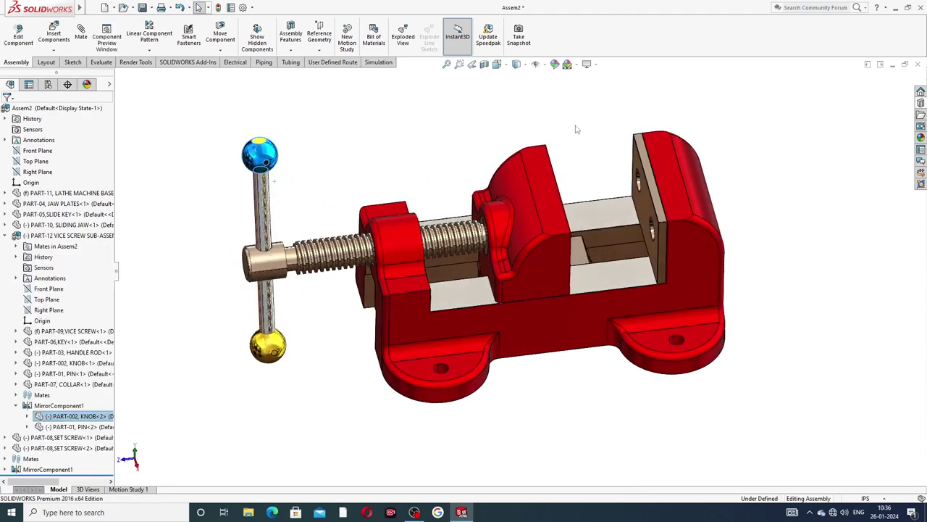
{"action": "left_click", "coordinate": [649, 212]}
{"action": "middle_click_drag", "start_coordinate": [649, 212], "coordinate": [613, 204]}
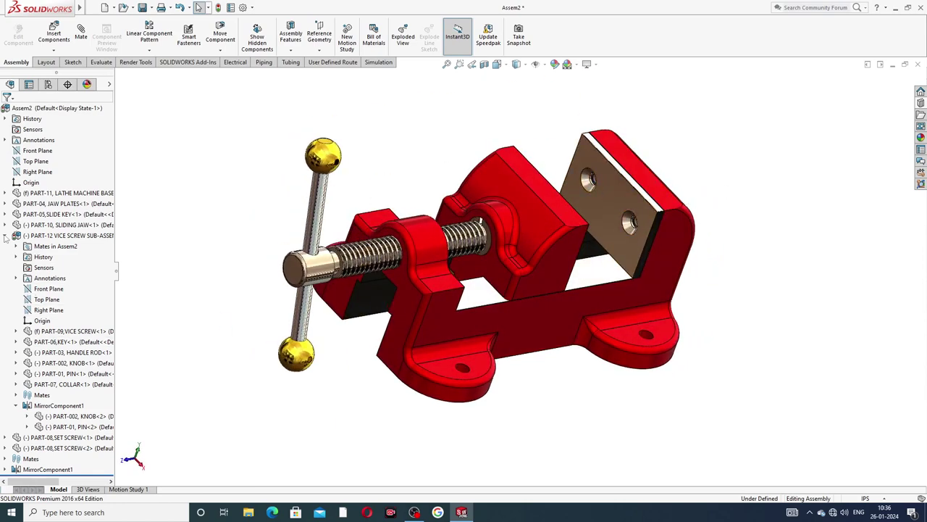
{"action": "left_click", "coordinate": [6, 236]}
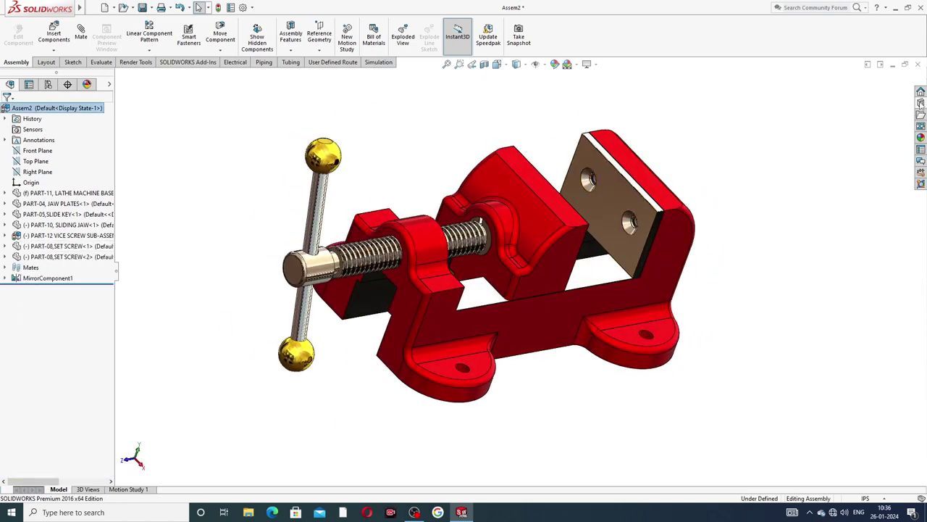
Step: From Toolbox ANSI Inch Countersunk Head, drop a 1/4-20 x 0.75 Countersunk Bolt beside the vice
{"action": "left_click", "coordinate": [920, 103]}
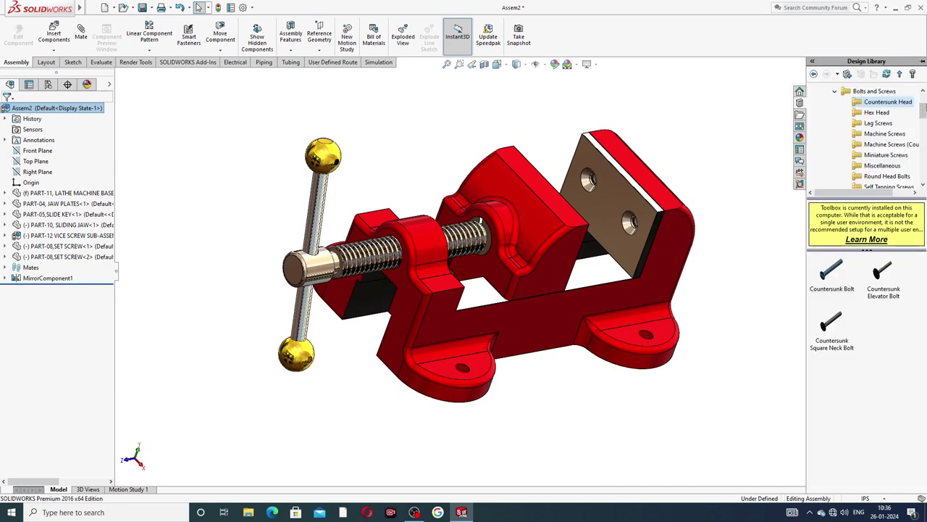
{"action": "scroll", "coordinate": [837, 124], "scroll_direction": "up", "scroll_amount": 2}
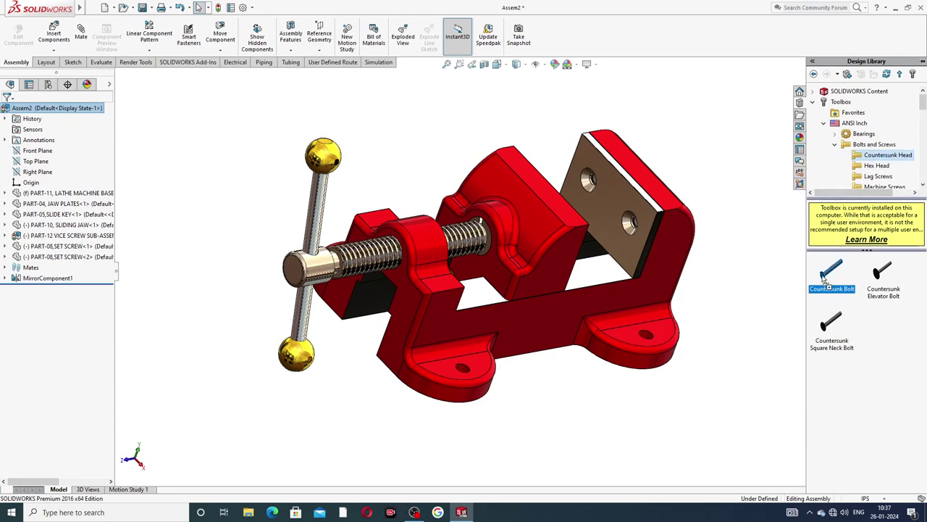
{"action": "left_click_drag", "start_coordinate": [824, 283], "coordinate": [768, 209]}
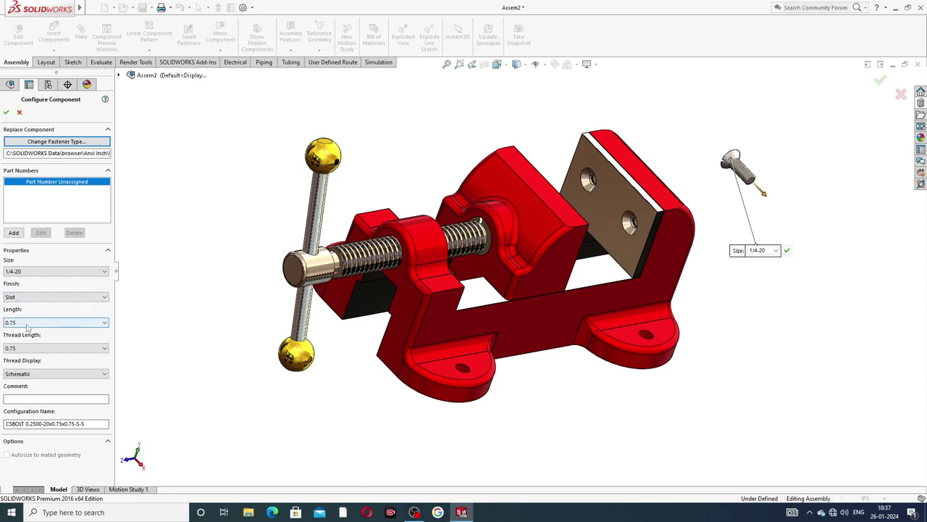
Step: Set the bolt's thread display to Schematic and confirm its configuration
{"action": "left_click", "coordinate": [35, 375]}
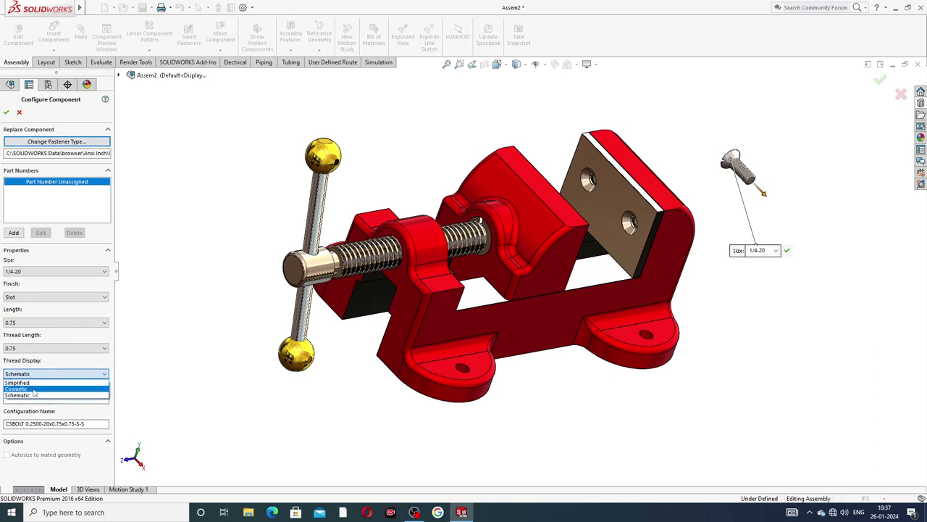
{"action": "left_click", "coordinate": [34, 389]}
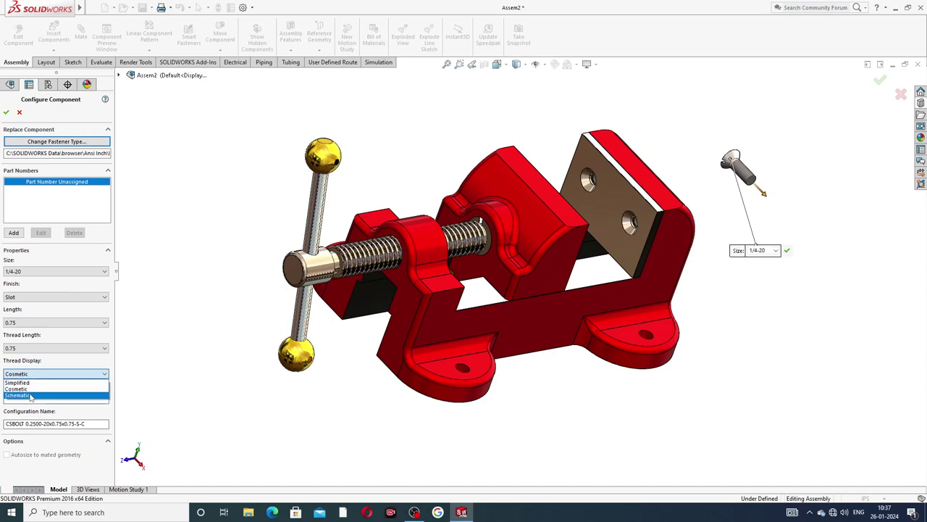
{"action": "left_click", "coordinate": [31, 396]}
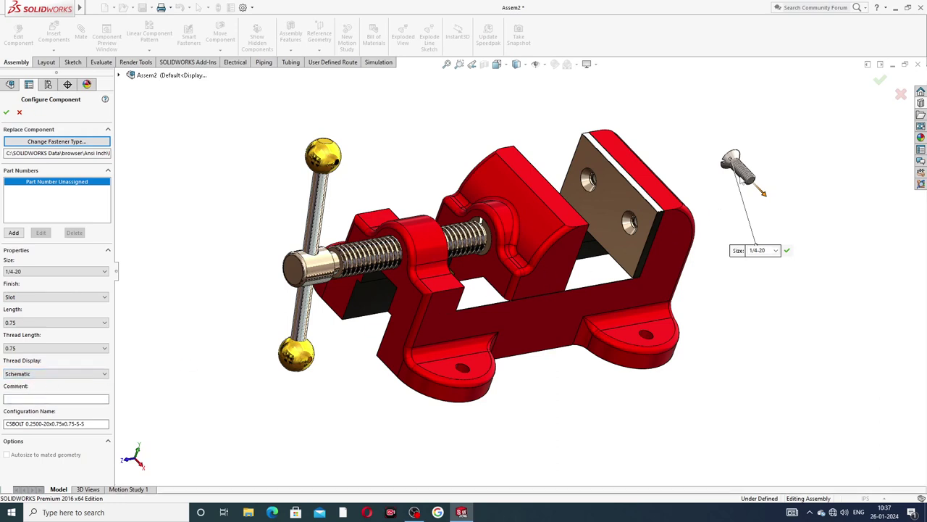
{"action": "left_click", "coordinate": [7, 112]}
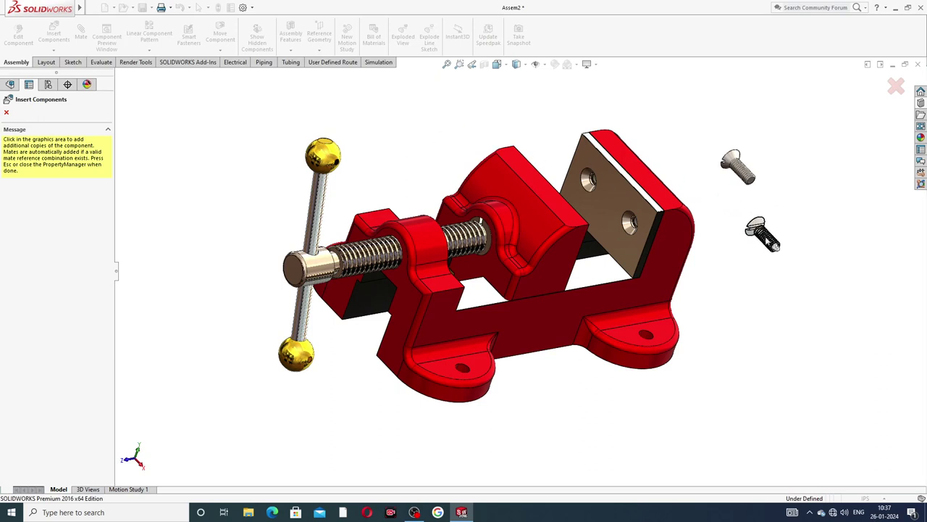
Step: Place three more countersunk bolt copies beside the vice for four in total
{"action": "left_click", "coordinate": [774, 220]}
{"action": "left_click", "coordinate": [800, 178]}
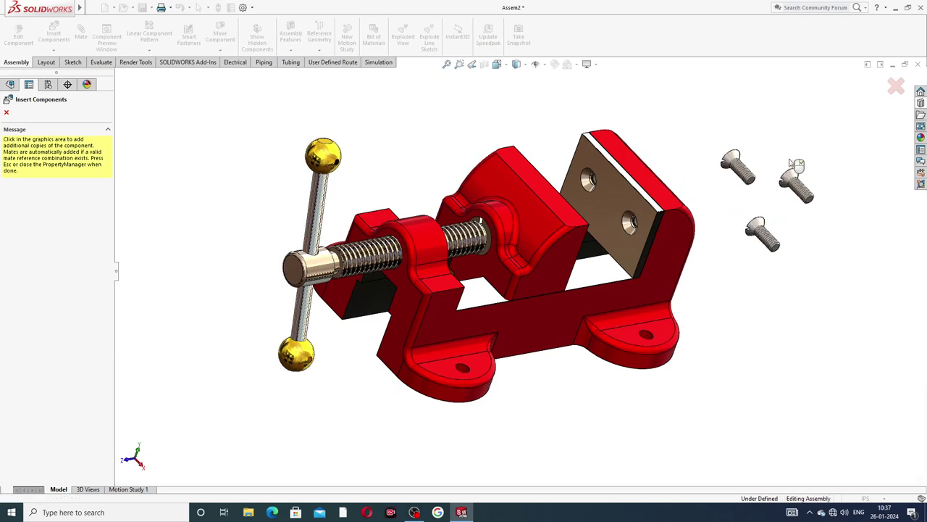
{"action": "left_click", "coordinate": [778, 126]}
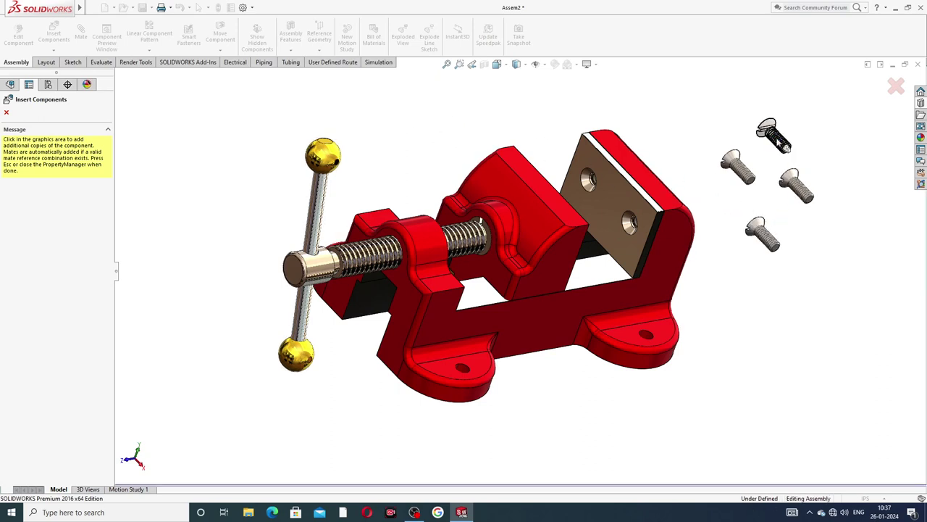
{"action": "left_click", "coordinate": [6, 113]}
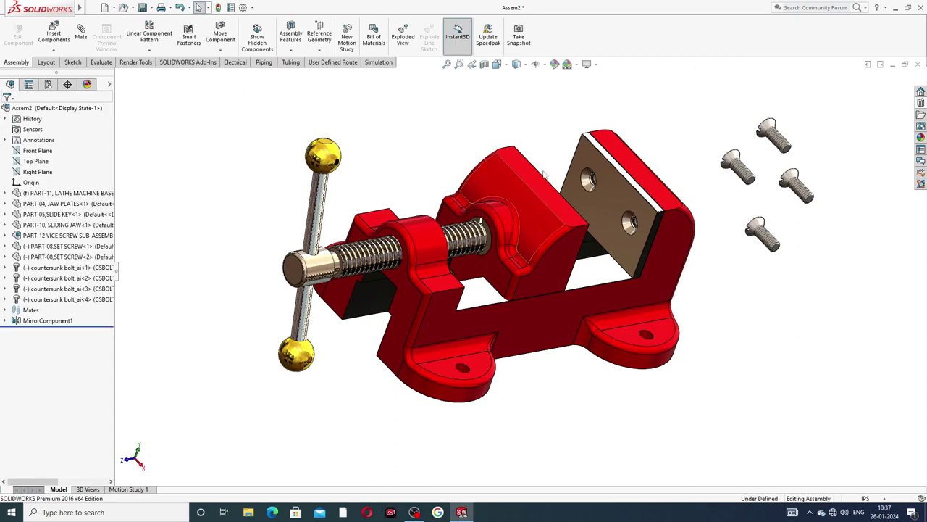
{"action": "scroll", "coordinate": [556, 205], "scroll_direction": "down", "scroll_amount": 5}
Step: Seat the first countersunk screw head-first in a jaw plate hole with flipped mate Coincident11
{"action": "key", "text": "f"}
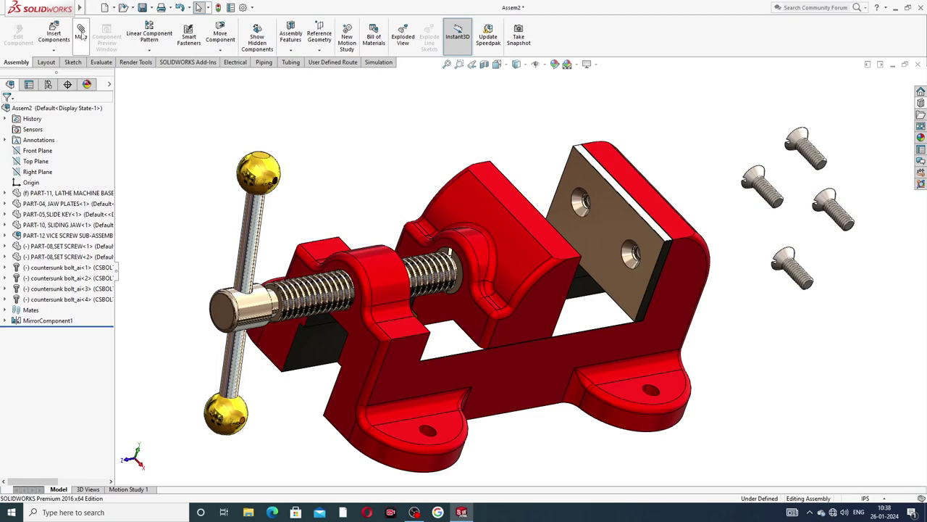
{"action": "left_click", "coordinate": [80, 32]}
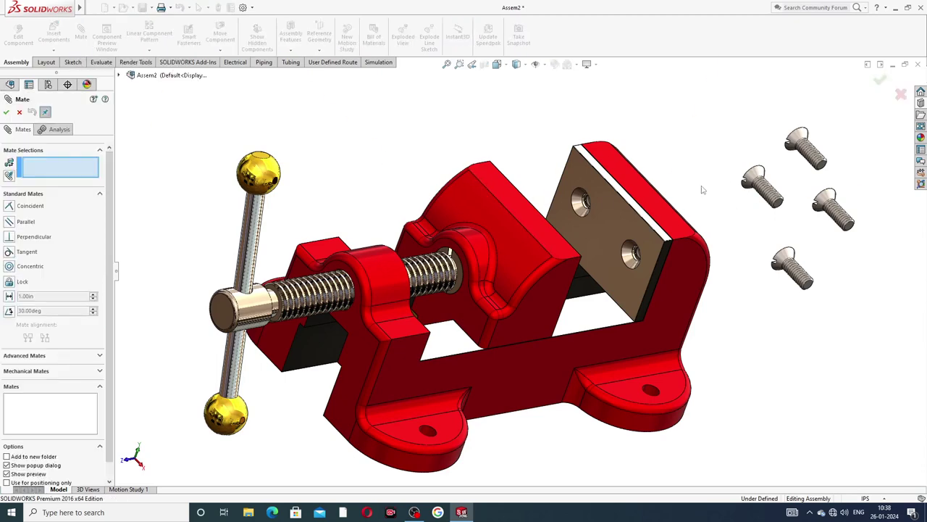
{"action": "scroll", "coordinate": [681, 203], "scroll_direction": "down", "scroll_amount": 2}
{"action": "left_click", "coordinate": [769, 175]}
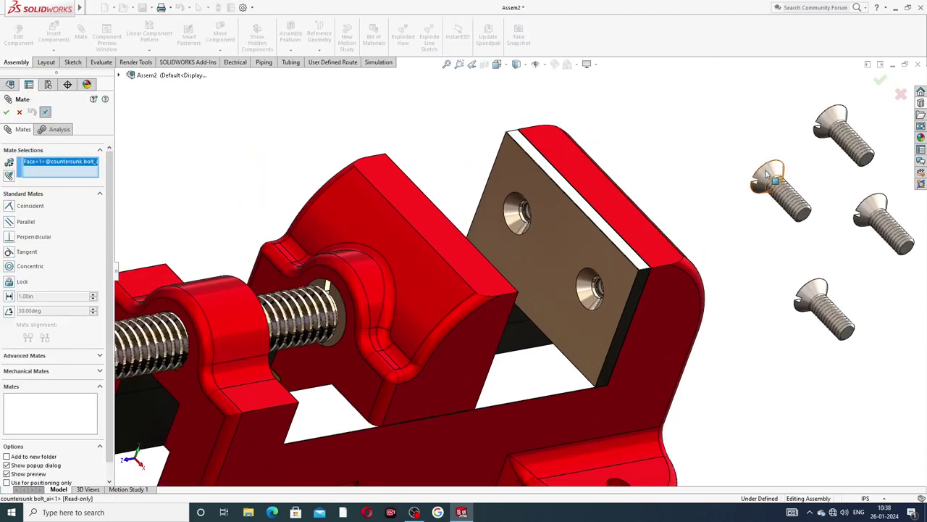
{"action": "left_click", "coordinate": [510, 212]}
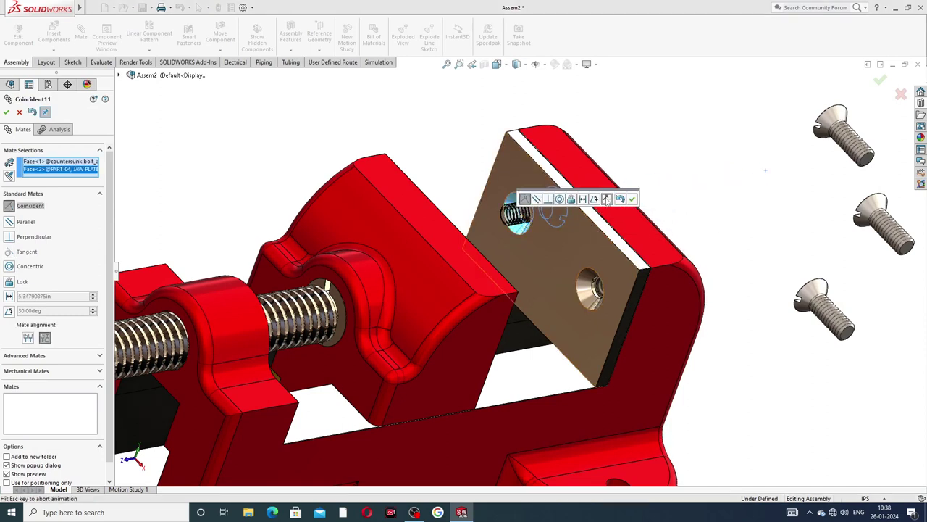
{"action": "left_click", "coordinate": [607, 199]}
{"action": "left_click", "coordinate": [633, 199]}
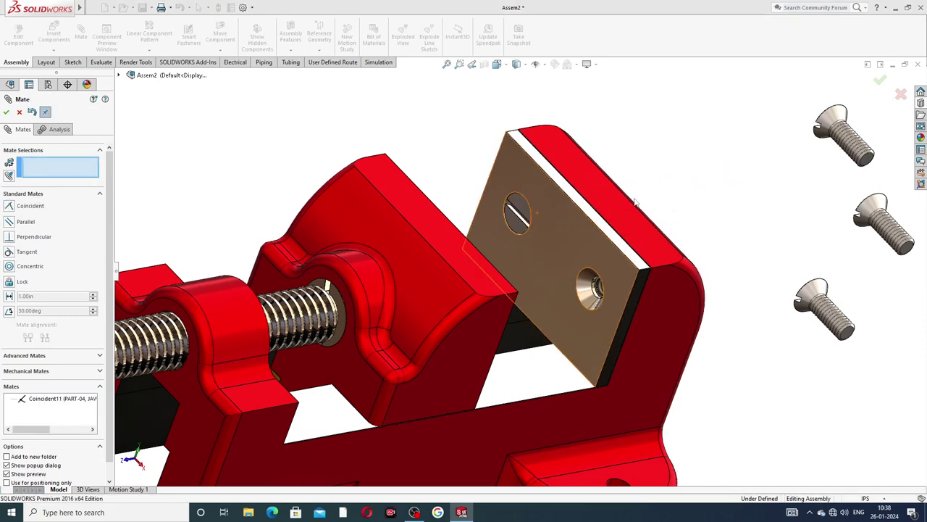
Step: Seat the second screw in the other jaw plate hole with flipped mate Coincident12
{"action": "left_click", "coordinate": [837, 123]}
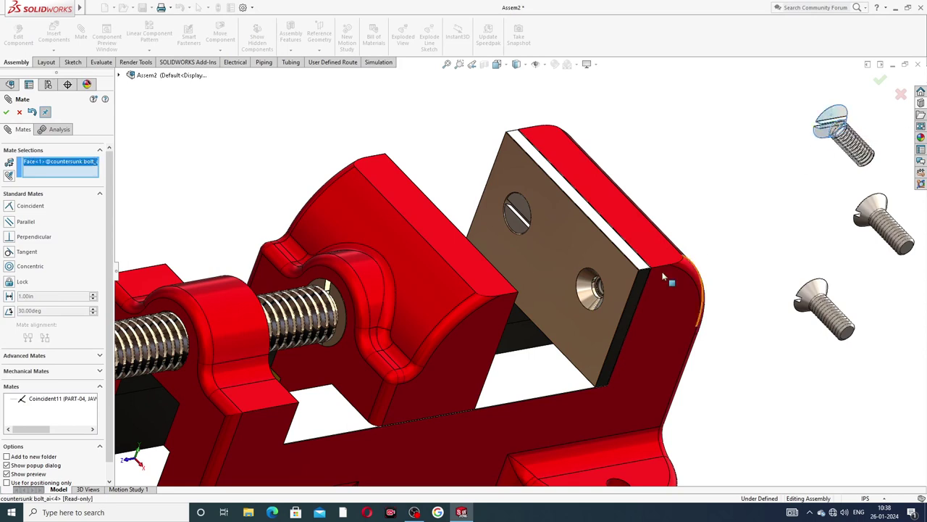
{"action": "left_click", "coordinate": [588, 293]}
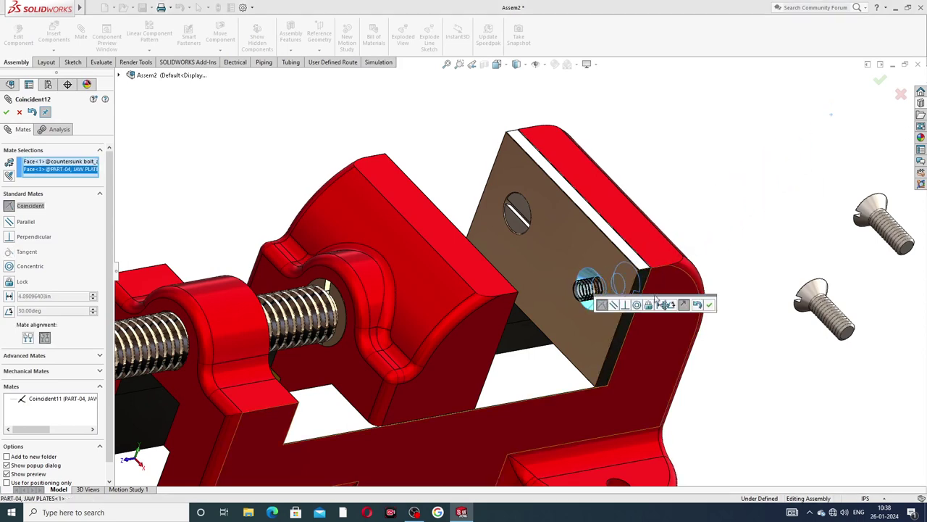
{"action": "left_click", "coordinate": [684, 305]}
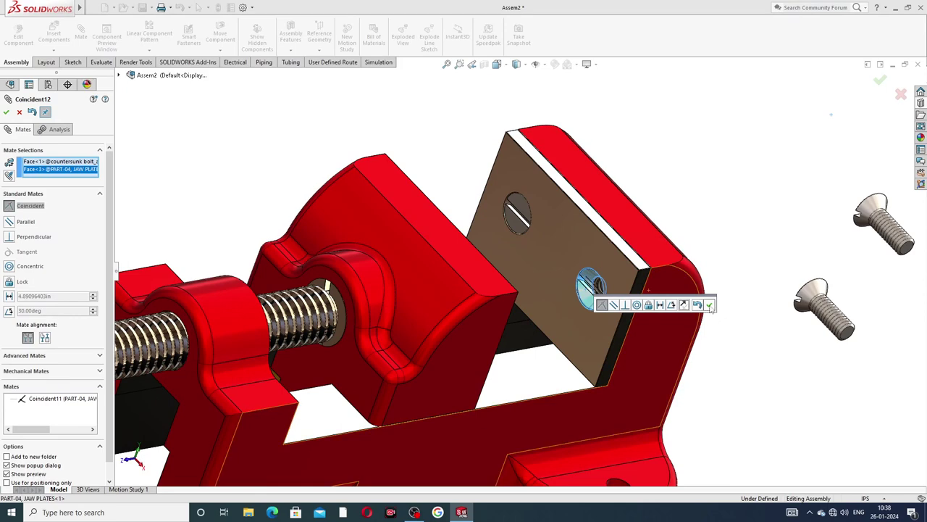
{"action": "left_click", "coordinate": [709, 305]}
{"action": "middle_click_drag", "start_coordinate": [699, 238], "coordinate": [624, 261]}
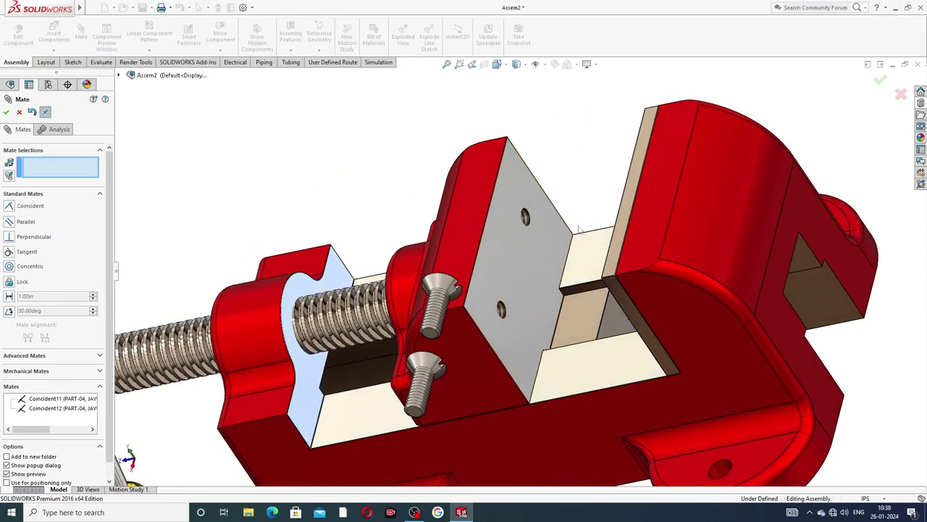
{"action": "key", "text": "z"}
{"action": "middle_click_drag", "start_coordinate": [580, 230], "coordinate": [544, 237]}
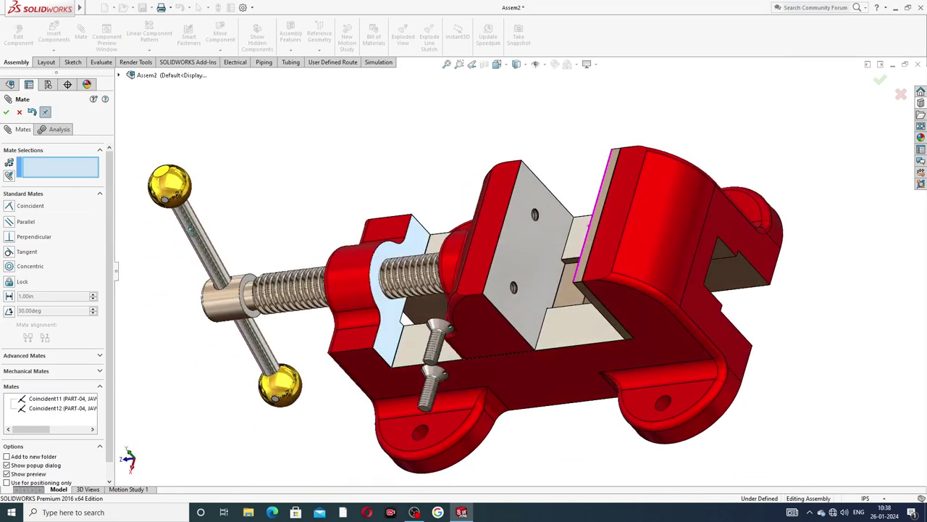
Step: Close the Mate tool and insert a second JAW PLATES (PART-04) copy
{"action": "left_click", "coordinate": [20, 112]}
{"action": "middle_click_drag", "start_coordinate": [285, 184], "coordinate": [662, 210]}
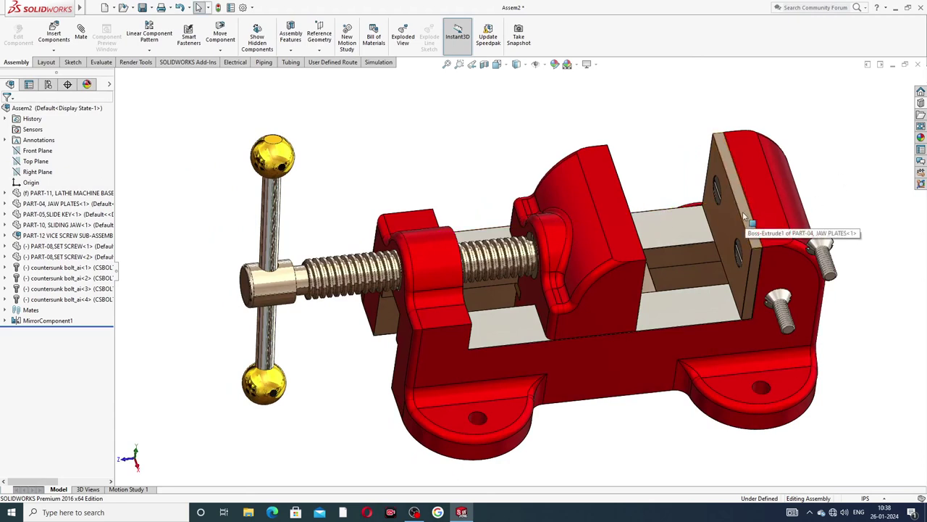
{"action": "left_click_drag", "start_coordinate": [745, 215], "coordinate": [788, 140]}
{"action": "middle_click_drag", "start_coordinate": [788, 141], "coordinate": [675, 194]}
{"action": "scroll", "coordinate": [675, 194], "scroll_direction": "down", "scroll_amount": 3}
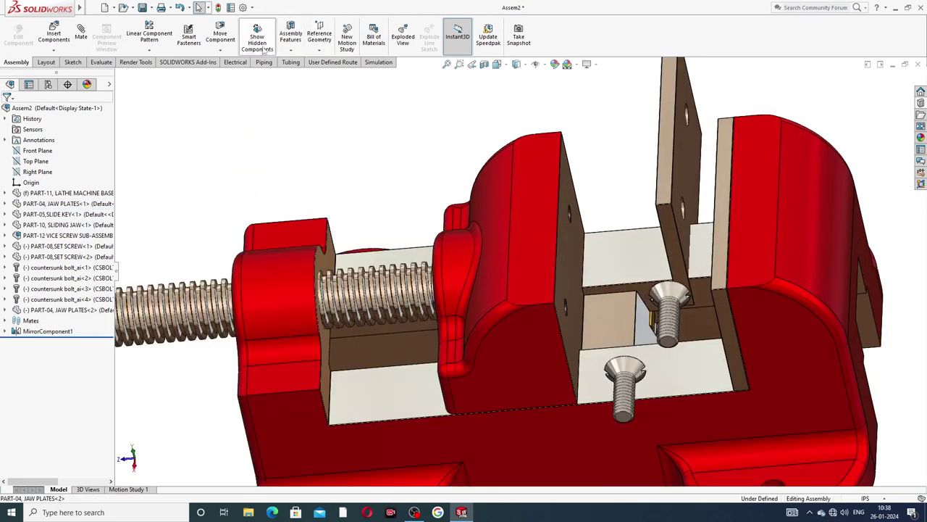
Step: Tilt the new jaw plate clear of the jaws with Rotate Component, then start a mate
{"action": "left_click", "coordinate": [221, 49]}
{"action": "left_click", "coordinate": [235, 75]}
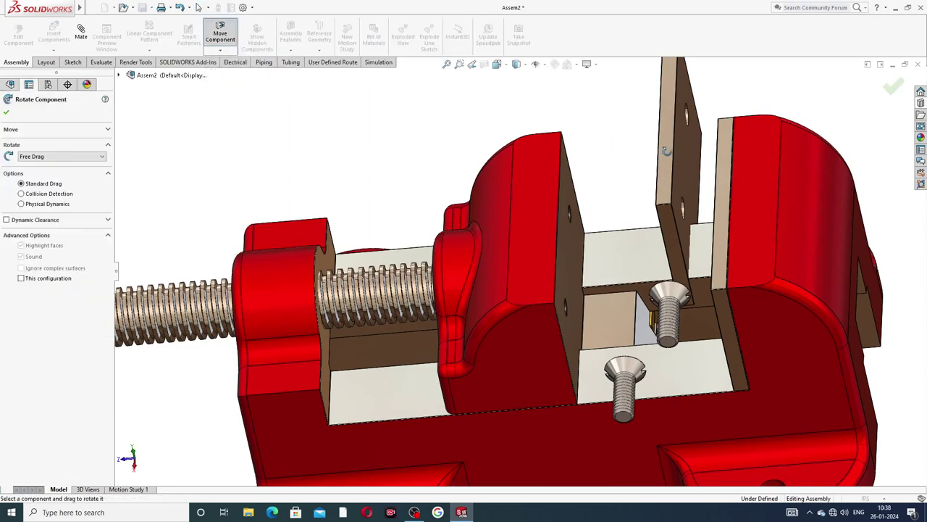
{"action": "left_click_drag", "start_coordinate": [665, 151], "coordinate": [664, 99]}
{"action": "right_click", "coordinate": [664, 99]}
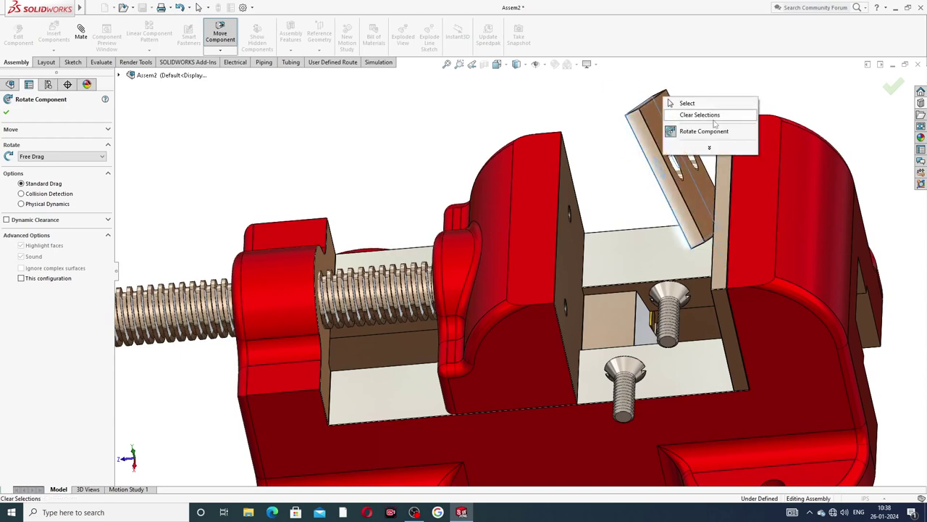
{"action": "left_click", "coordinate": [700, 115]}
{"action": "scroll", "coordinate": [653, 203], "scroll_direction": "down", "scroll_amount": 1}
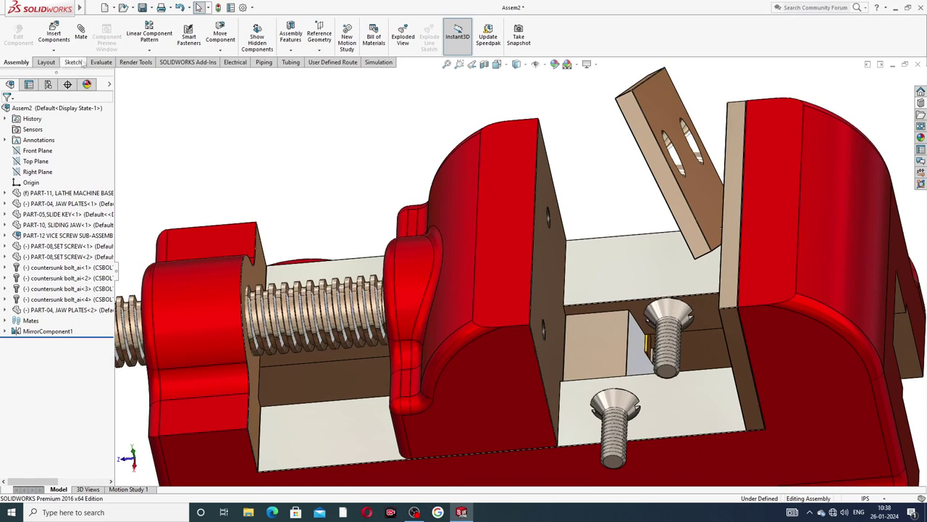
{"action": "left_click", "coordinate": [81, 33]}
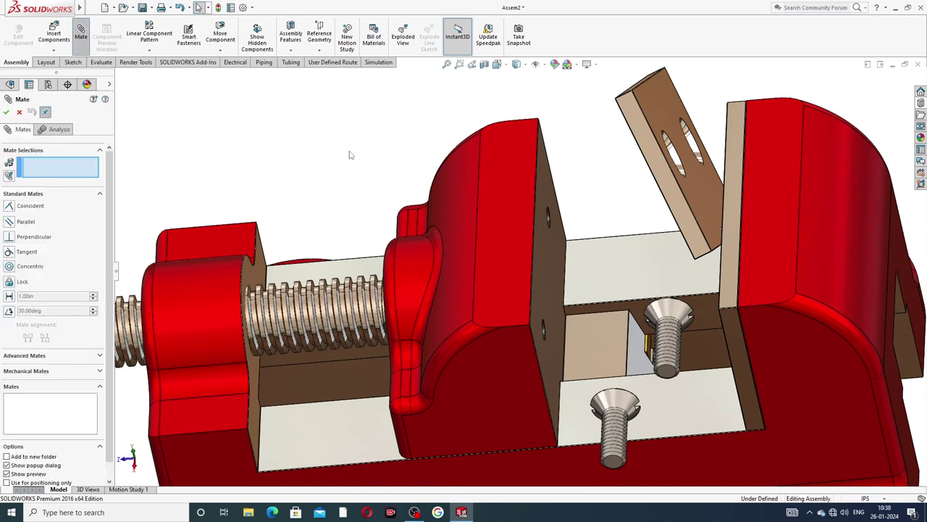
Step: Mate the jaw plate face to the sliding jaw's front face with Coincident13
{"action": "left_click", "coordinate": [512, 165]}
{"action": "scroll", "coordinate": [612, 123], "scroll_direction": "up", "scroll_amount": 3}
{"action": "middle_click_drag", "start_coordinate": [617, 118], "coordinate": [627, 118]}
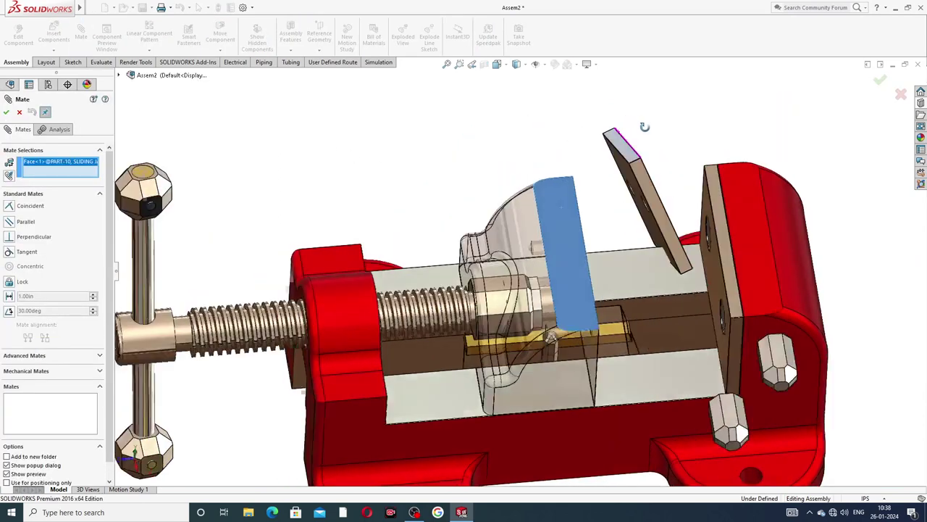
{"action": "scroll", "coordinate": [630, 134], "scroll_direction": "down", "scroll_amount": 3}
{"action": "left_click", "coordinate": [634, 150]}
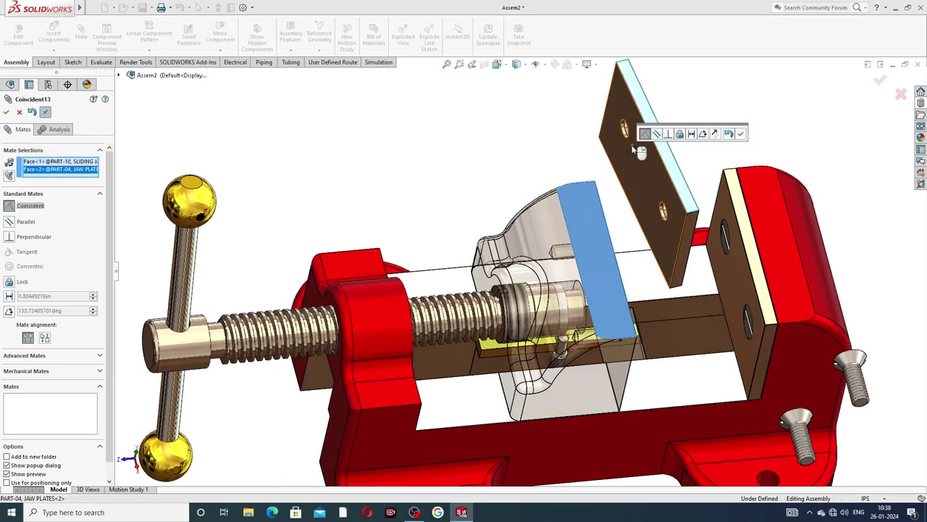
{"action": "left_click", "coordinate": [741, 134]}
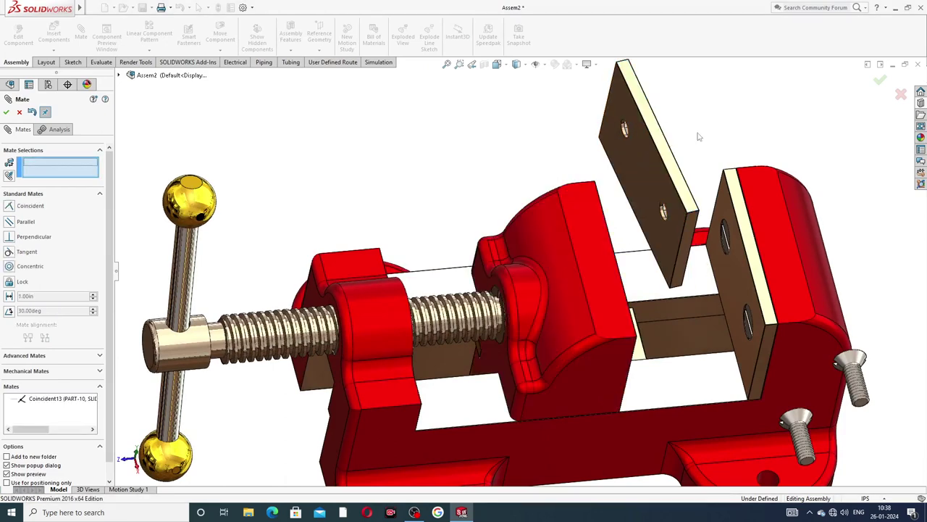
Step: Add Coincident14 between a second pair of sliding jaw and plate faces
{"action": "middle_click_drag", "start_coordinate": [701, 136], "coordinate": [681, 128]}
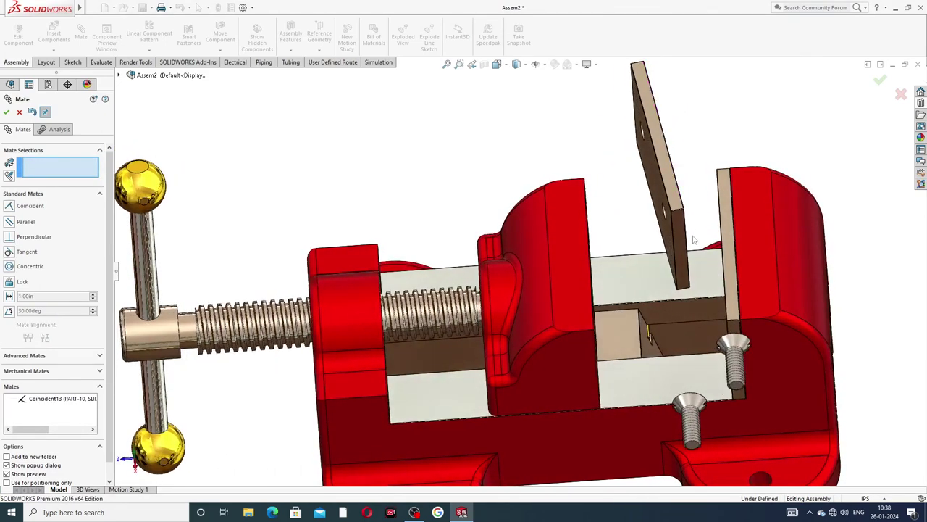
{"action": "left_click", "coordinate": [595, 351]}
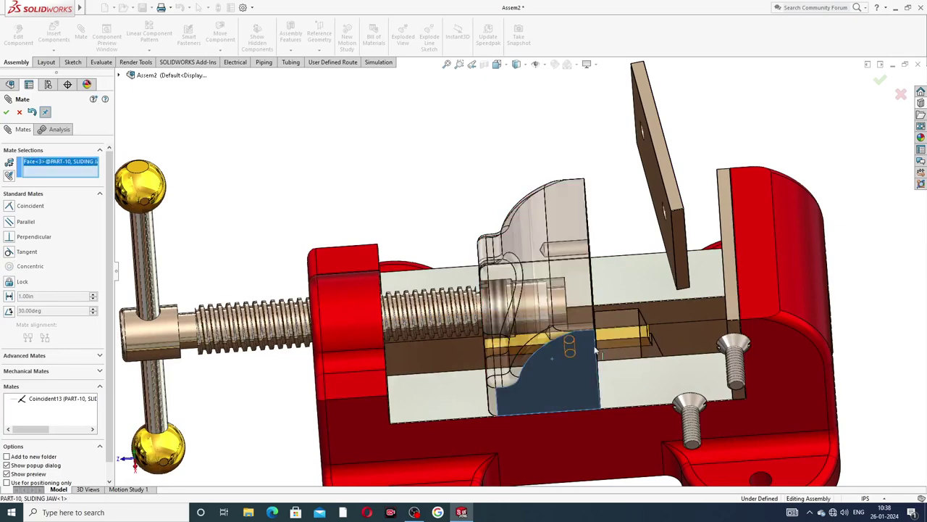
{"action": "left_click", "coordinate": [685, 245]}
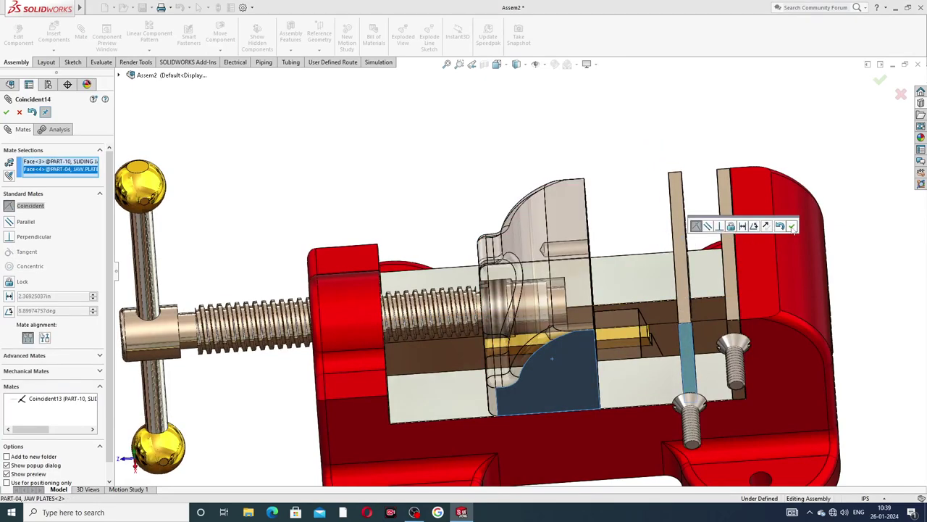
{"action": "left_click", "coordinate": [792, 227]}
Step: Add Coincident15 on a third face pair so the plate sits flat
{"action": "middle_click_drag", "start_coordinate": [631, 199], "coordinate": [603, 261]}
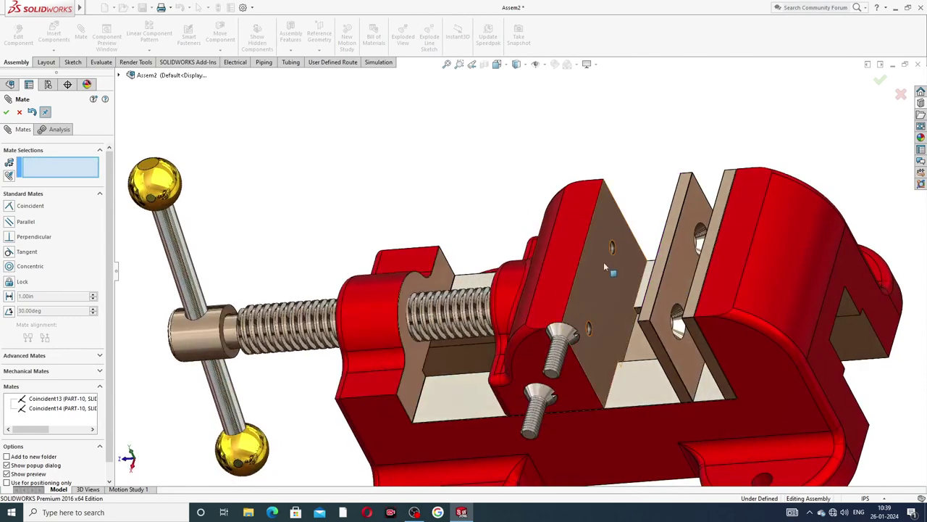
{"action": "left_click", "coordinate": [599, 265]}
{"action": "middle_click_drag", "start_coordinate": [641, 230], "coordinate": [755, 257]}
{"action": "left_click", "coordinate": [755, 257]}
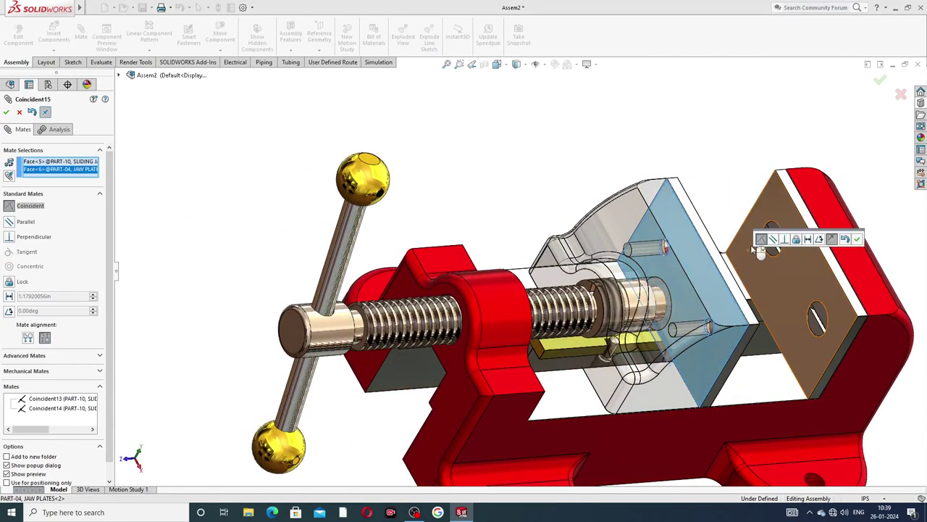
{"action": "left_click", "coordinate": [857, 239]}
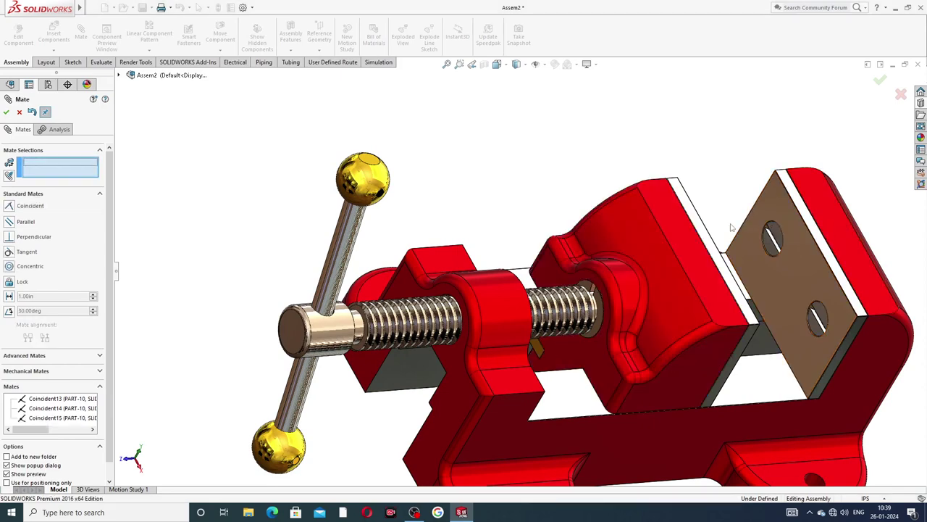
{"action": "middle_click_drag", "start_coordinate": [695, 268], "coordinate": [645, 308]}
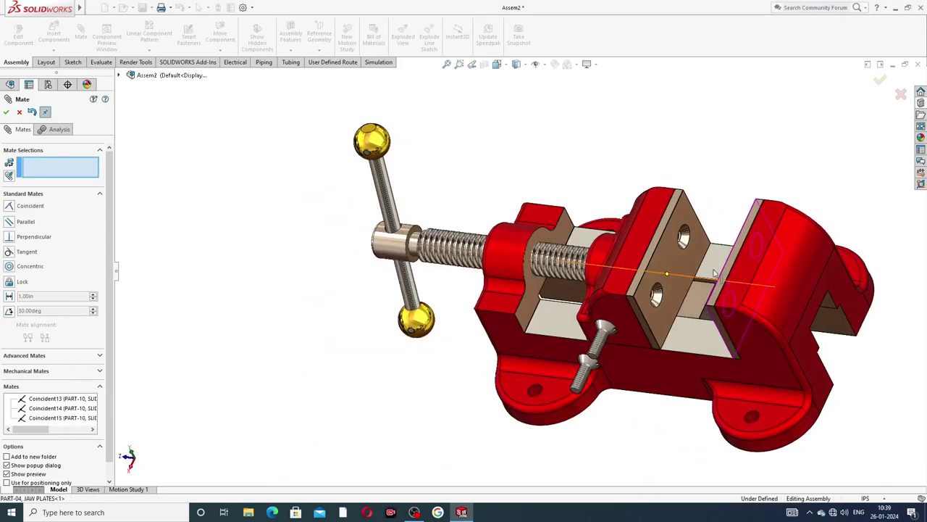
Step: Seat the first countersunk bolt in its jaw plate hole with Coincident16
{"action": "scroll", "coordinate": [643, 310], "scroll_direction": "down", "scroll_amount": 2}
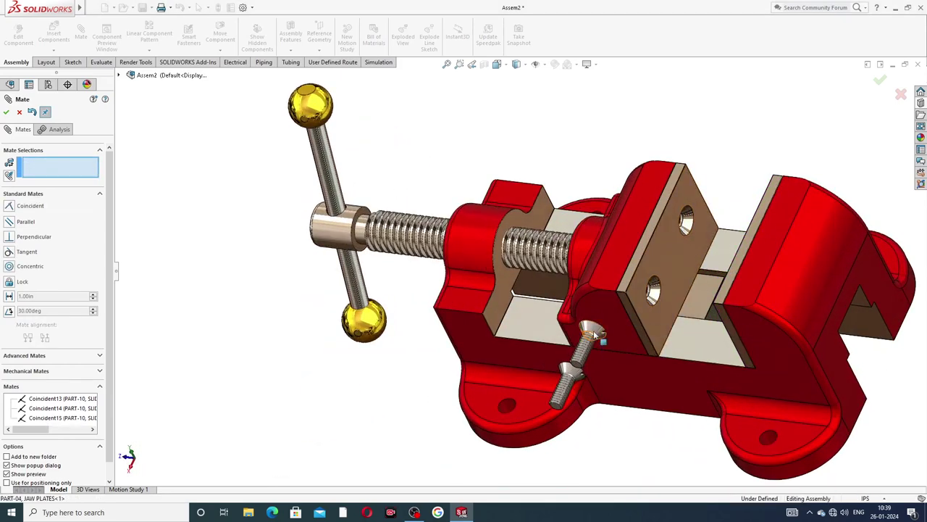
{"action": "left_click", "coordinate": [593, 331]}
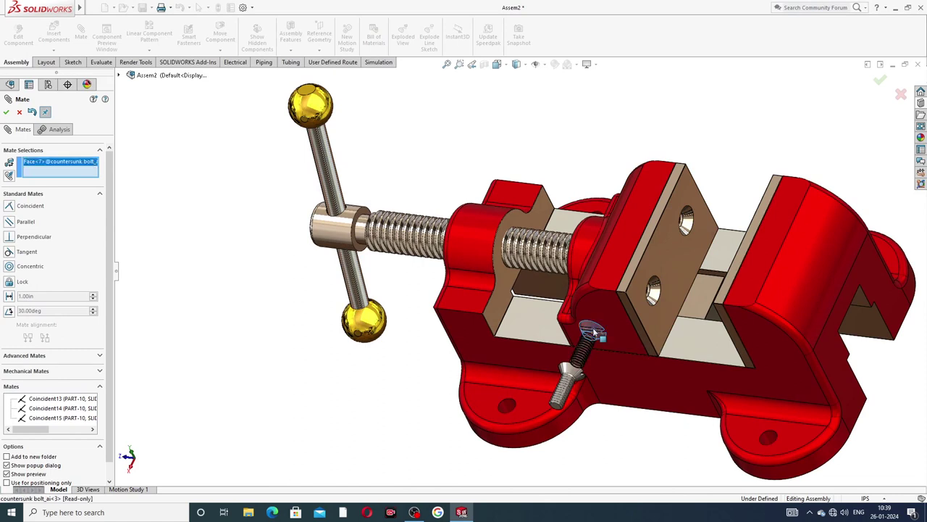
{"action": "left_click", "coordinate": [689, 222]}
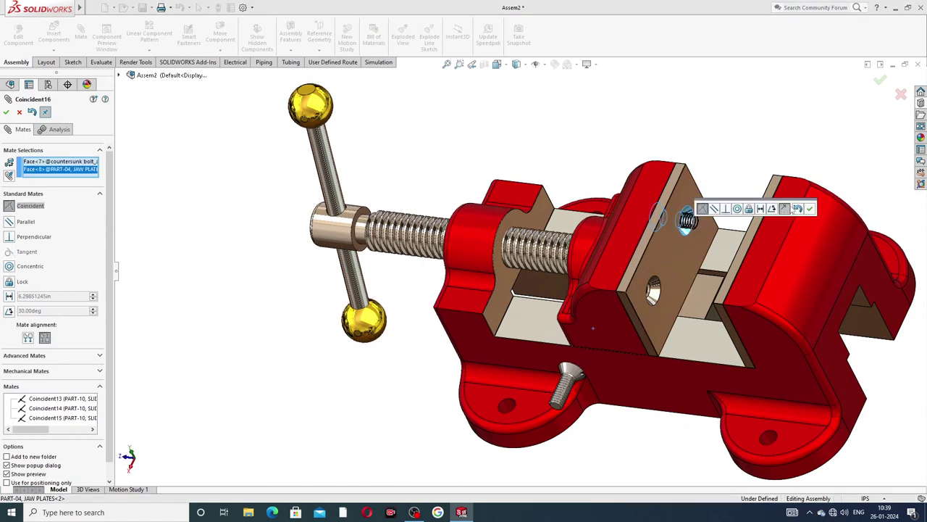
{"action": "left_click", "coordinate": [809, 208]}
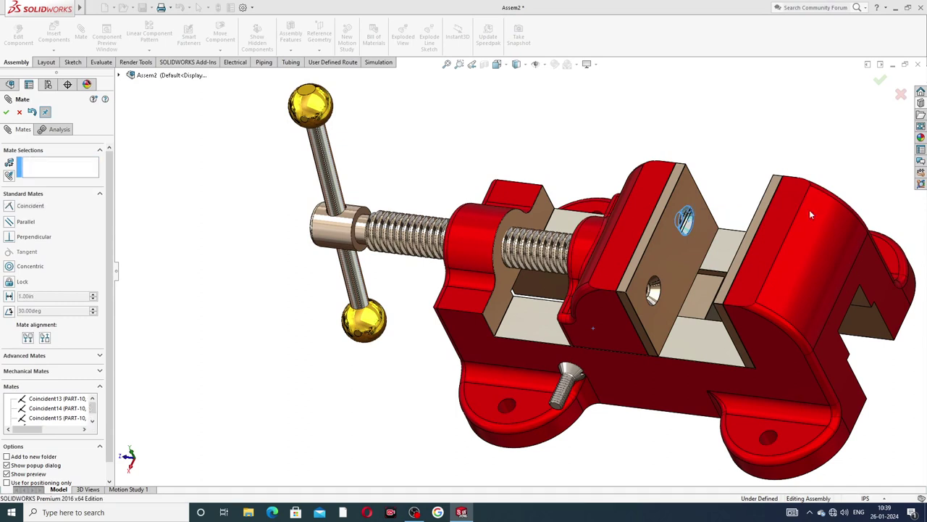
Step: Seat the second bolt in the lower countersunk hole with Coincident17
{"action": "left_click", "coordinate": [654, 296]}
{"action": "left_click", "coordinate": [572, 374]}
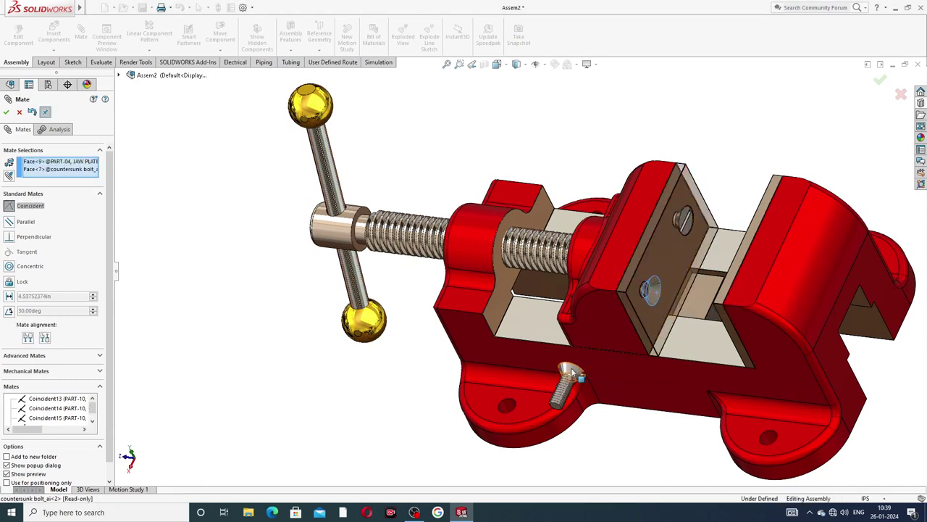
{"action": "left_click", "coordinate": [572, 373]}
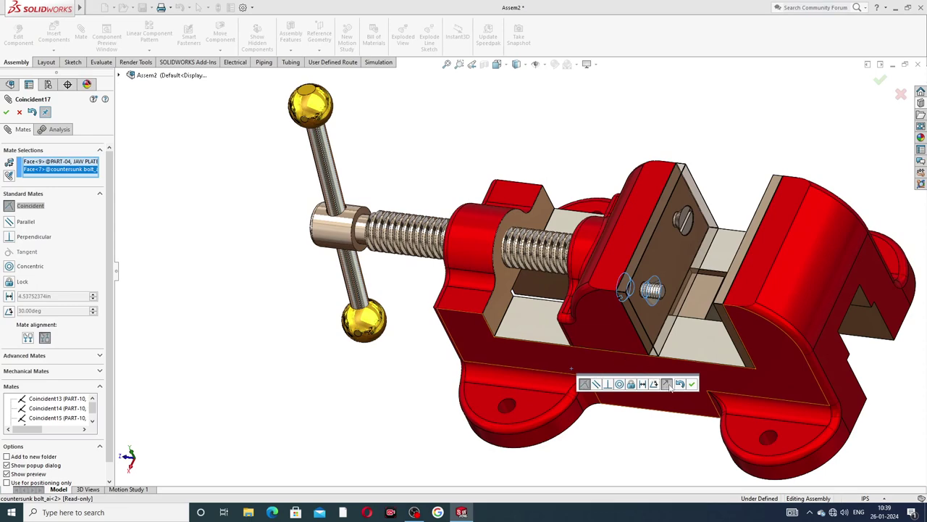
{"action": "left_click", "coordinate": [692, 384]}
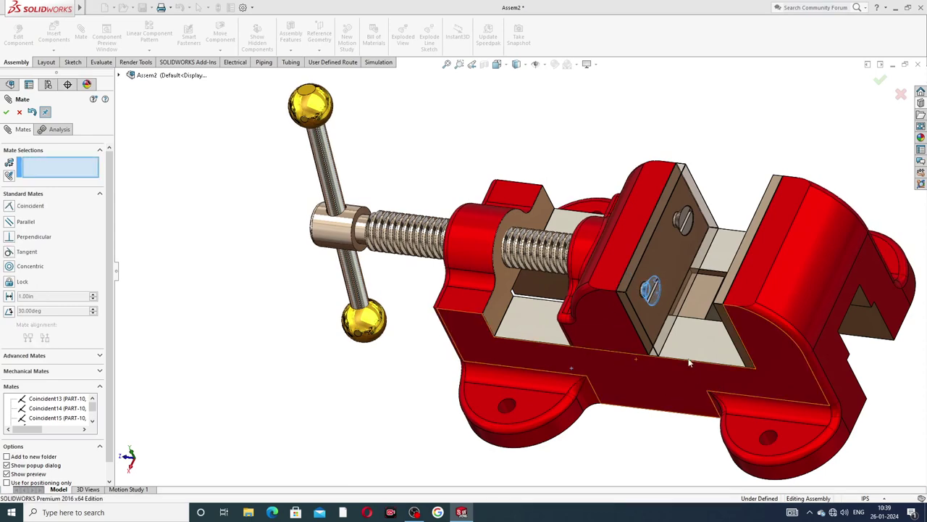
{"action": "scroll", "coordinate": [689, 364], "scroll_direction": "up", "scroll_amount": 3}
{"action": "middle_click_drag", "start_coordinate": [690, 364], "coordinate": [679, 296]}
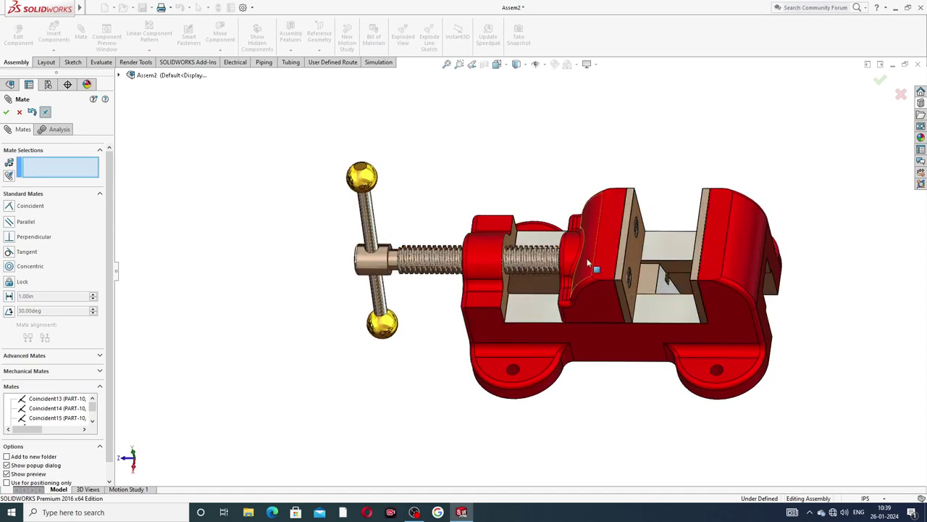
Step: Close the Mate tool, keeping all the new jaw plate and bolt mates
{"action": "left_click_drag", "start_coordinate": [589, 262], "coordinate": [710, 267]}
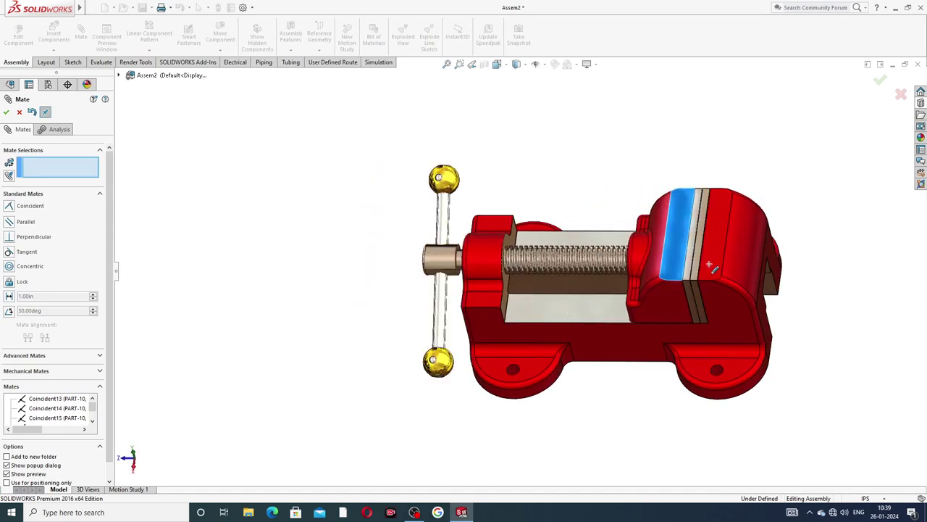
{"action": "mouse_move", "coordinate": [714, 274]}
{"action": "middle_mouse_down"}
{"action": "mouse_move", "coordinate": [723, 273]}
{"action": "mouse_move", "coordinate": [710, 277]}
{"action": "middle_mouse_up"}
{"action": "scroll", "coordinate": [644, 245], "scroll_direction": "up", "scroll_amount": 2}
{"action": "scroll", "coordinate": [624, 234], "scroll_direction": "down", "scroll_amount": 2}
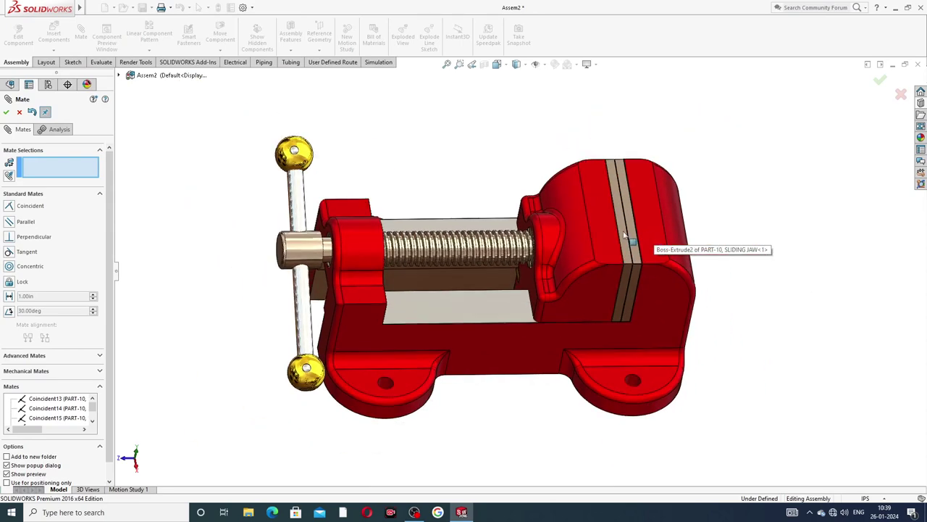
{"action": "left_click", "coordinate": [6, 113]}
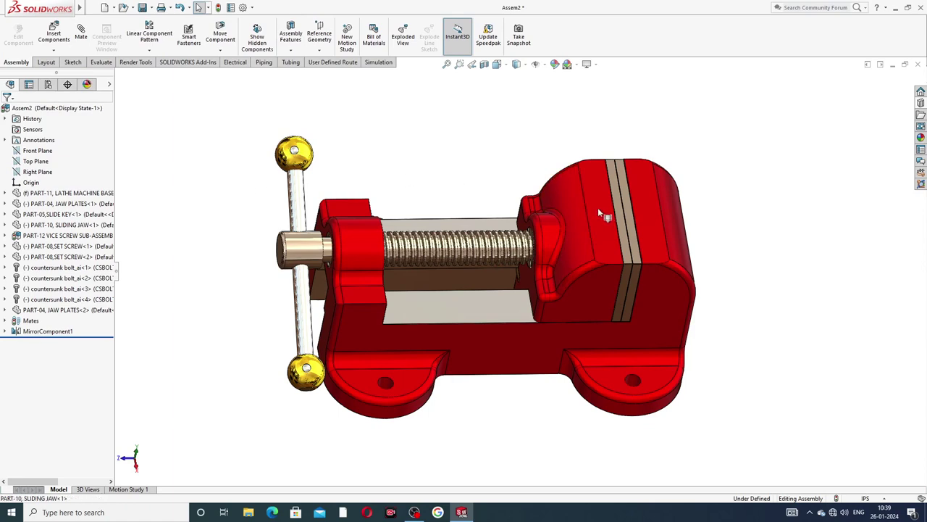
Step: Drag the sliding jaw to confirm it slides along the base
{"action": "left_click_drag", "start_coordinate": [600, 212], "coordinate": [466, 201]}
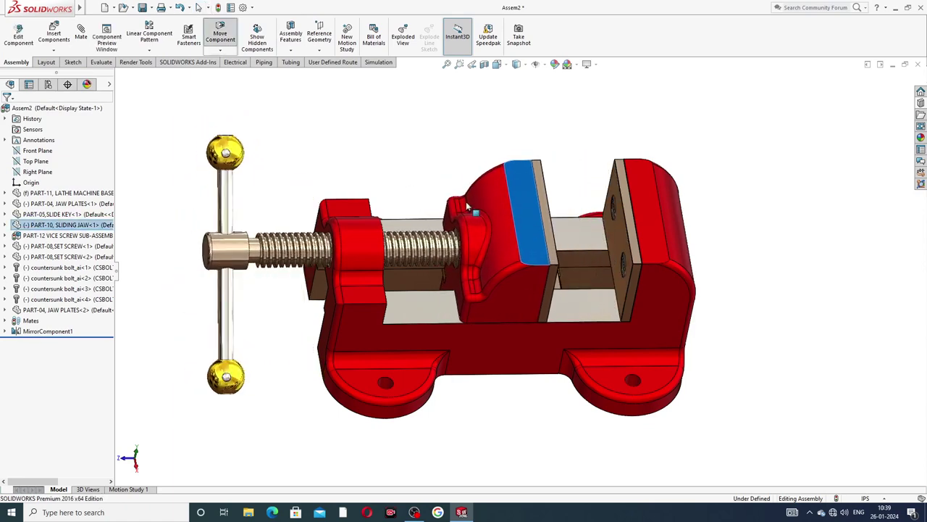
{"action": "scroll", "coordinate": [428, 229], "scroll_direction": "up", "scroll_amount": 2}
{"action": "left_click", "coordinate": [441, 200]}
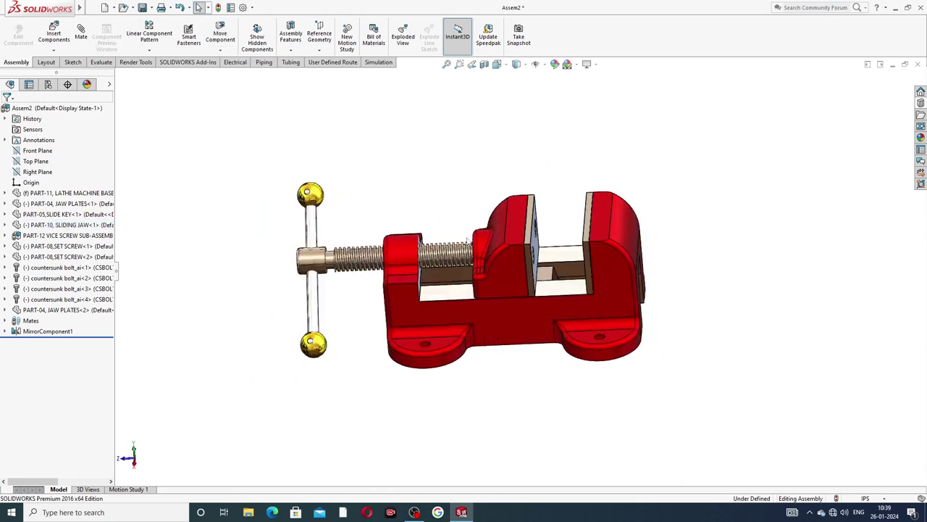
{"action": "middle_click_drag", "start_coordinate": [441, 201], "coordinate": [464, 289]}
{"action": "scroll", "coordinate": [463, 289], "scroll_direction": "up", "scroll_amount": 2}
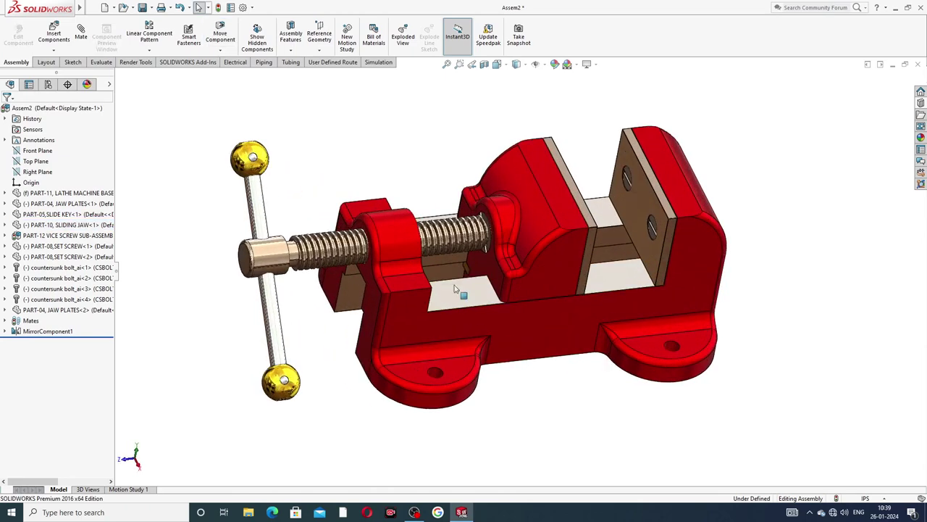
Step: Swing the handle around the screw, then collapse the VICE SCREW branch in the tree
{"action": "left_click_drag", "start_coordinate": [286, 377], "coordinate": [291, 409]}
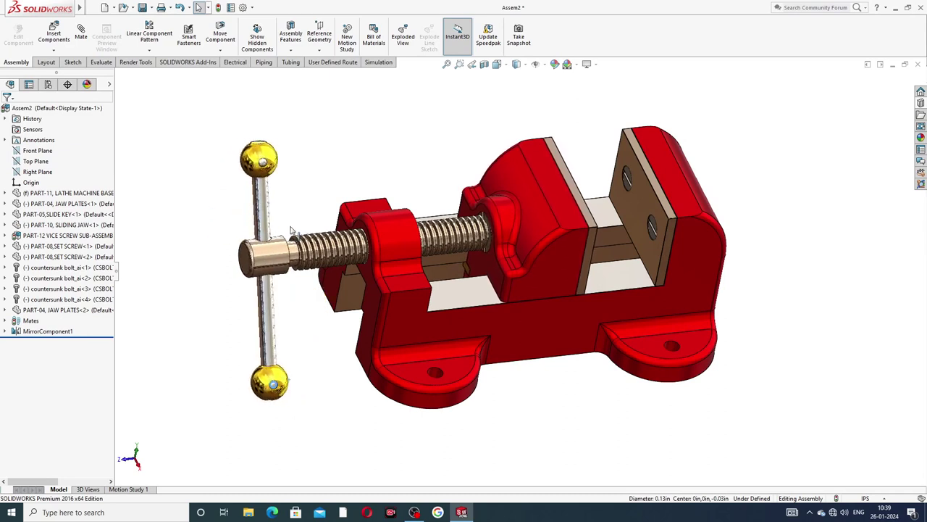
{"action": "left_click_drag", "start_coordinate": [262, 156], "coordinate": [213, 232]}
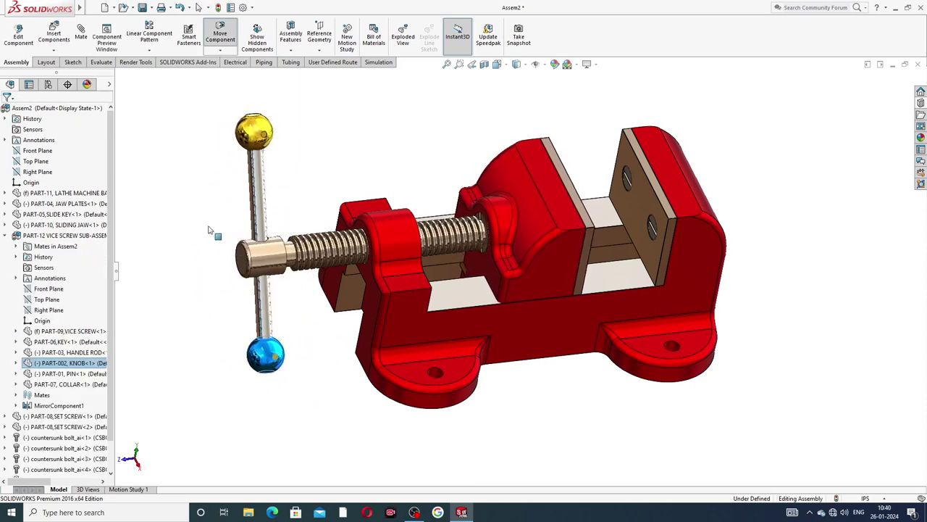
{"action": "key", "text": "Escape"}
{"action": "left_click", "coordinate": [7, 235]}
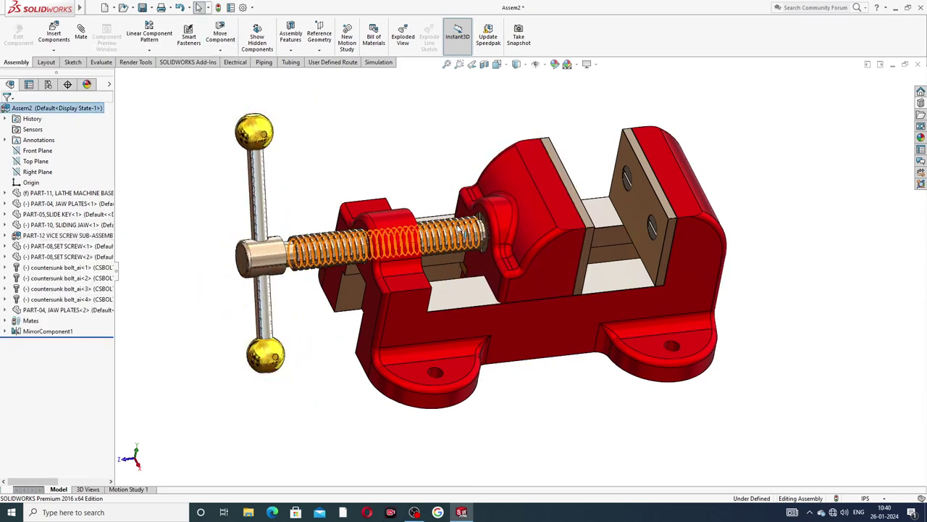
{"action": "scroll", "coordinate": [463, 242], "scroll_direction": "down", "scroll_amount": 2}
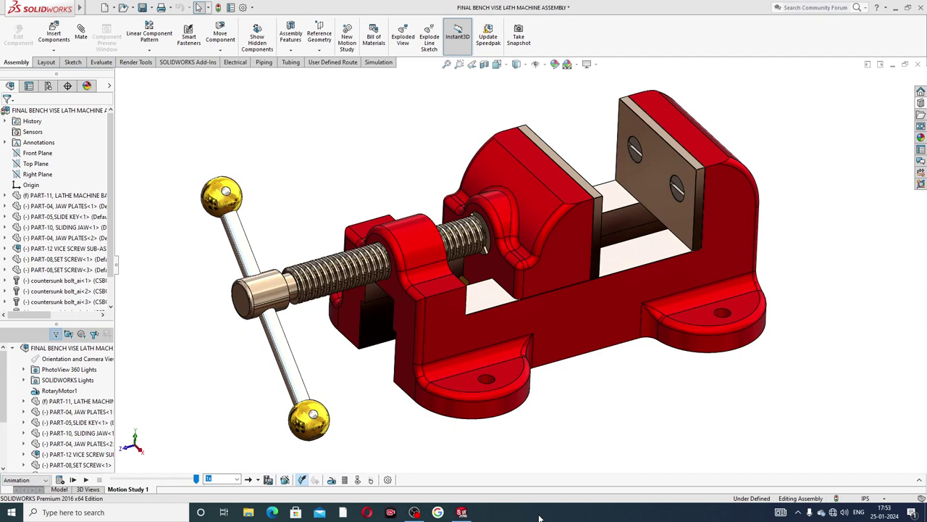
{"action": "left_click", "coordinate": [533, 174]}
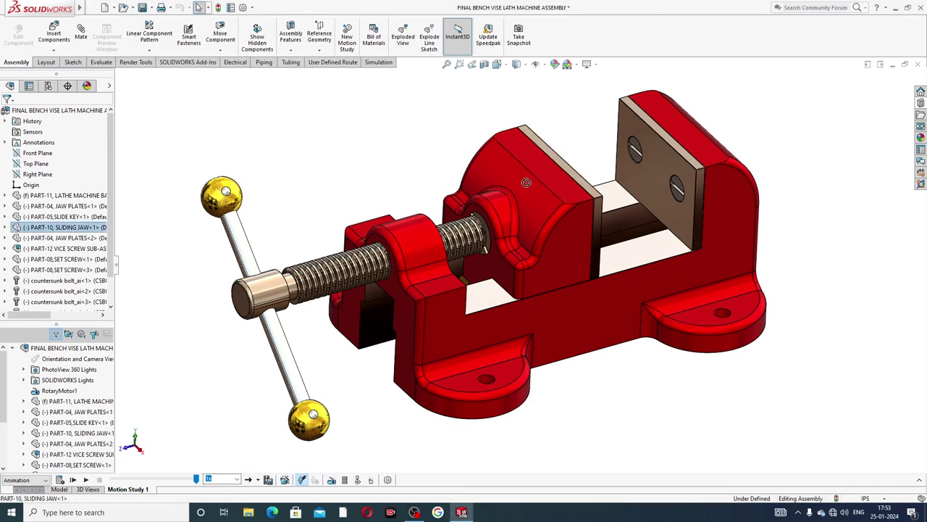
{"action": "left_click_drag", "start_coordinate": [536, 162], "coordinate": [549, 177]}
{"action": "left_click", "coordinate": [426, 163]}
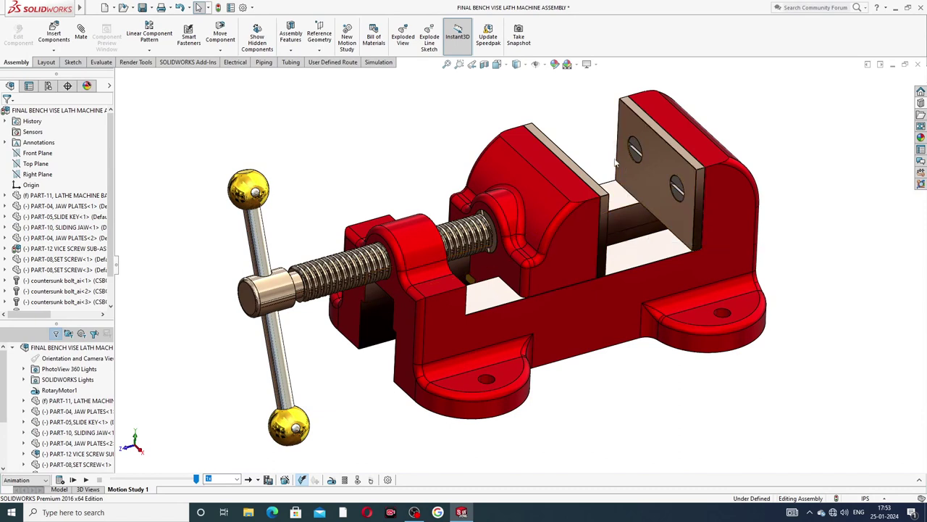
{"action": "scroll", "coordinate": [612, 177], "scroll_direction": "up", "scroll_amount": 3}
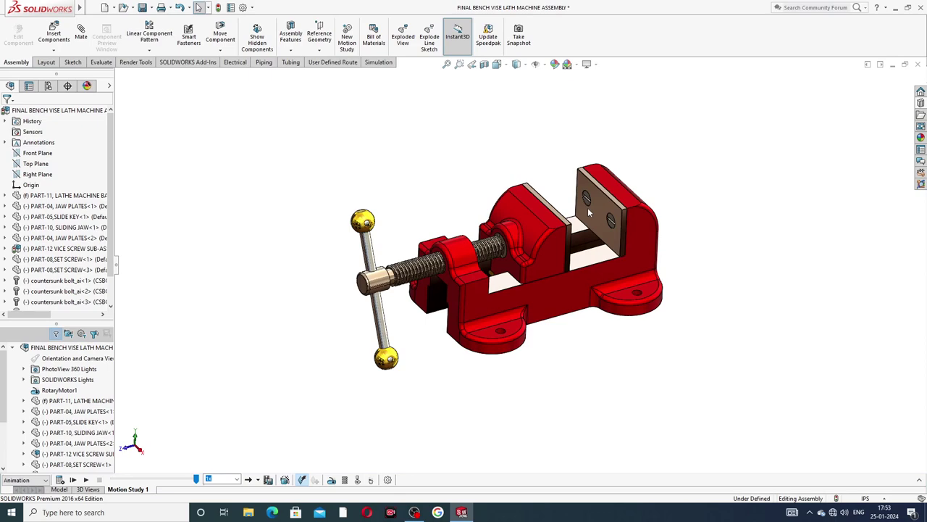
{"action": "middle_click_drag", "start_coordinate": [531, 270], "coordinate": [632, 268]}
{"action": "scroll", "coordinate": [562, 265], "scroll_direction": "down", "scroll_amount": 3}
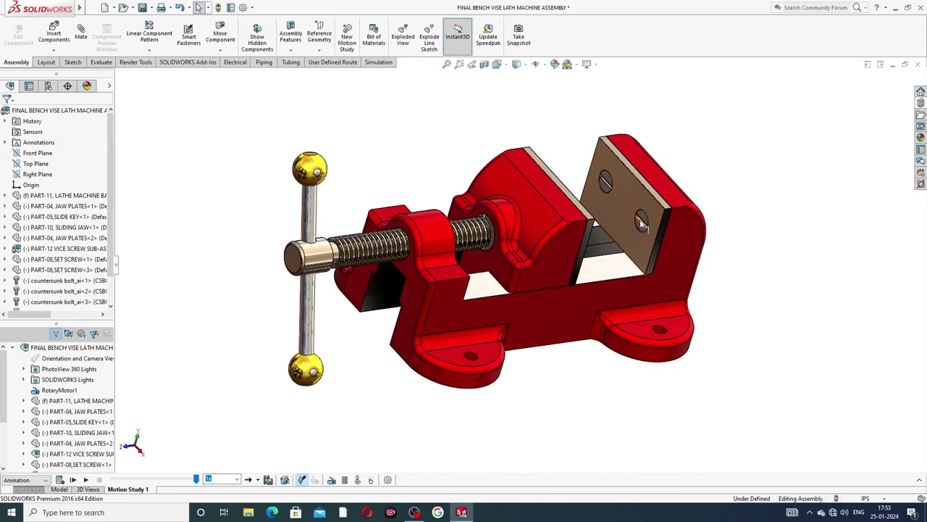
{"action": "scroll", "coordinate": [637, 230], "scroll_direction": "down", "scroll_amount": 2}
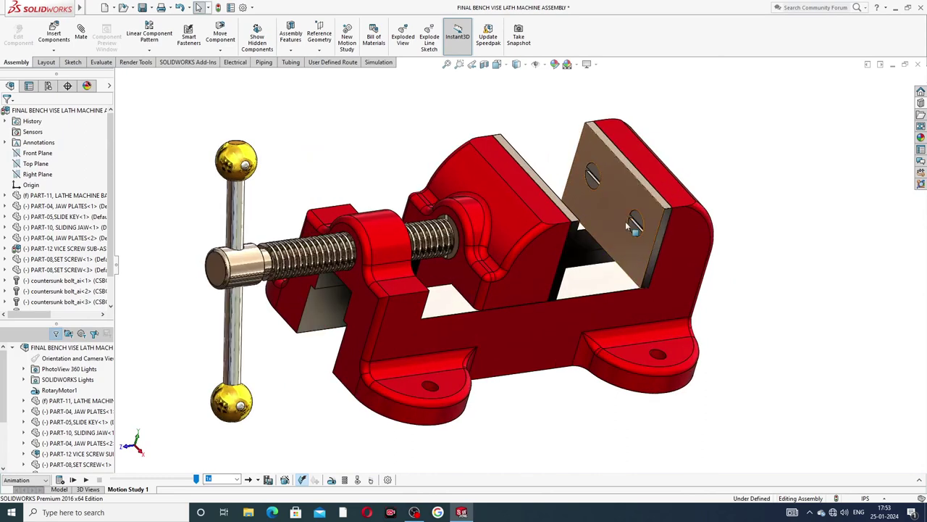
{"action": "scroll", "coordinate": [598, 194], "scroll_direction": "down", "scroll_amount": 3}
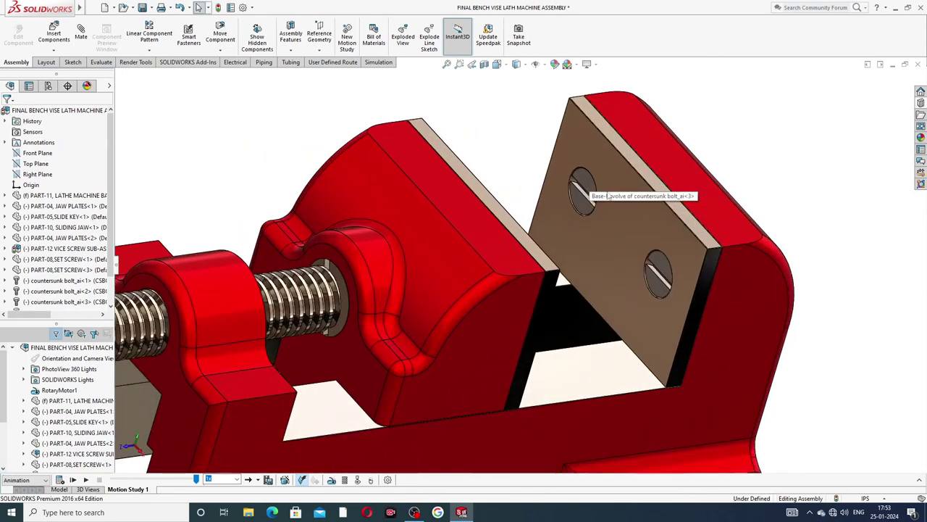
{"action": "scroll", "coordinate": [583, 225], "scroll_direction": "up", "scroll_amount": 3}
{"action": "middle_click_drag", "start_coordinate": [579, 227], "coordinate": [358, 306]}
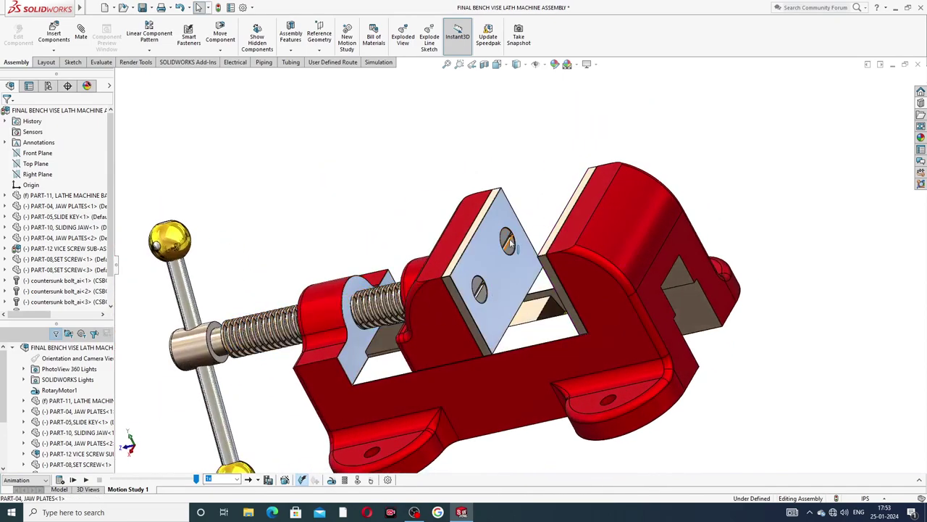
{"action": "middle_click_drag", "start_coordinate": [505, 267], "coordinate": [581, 244]}
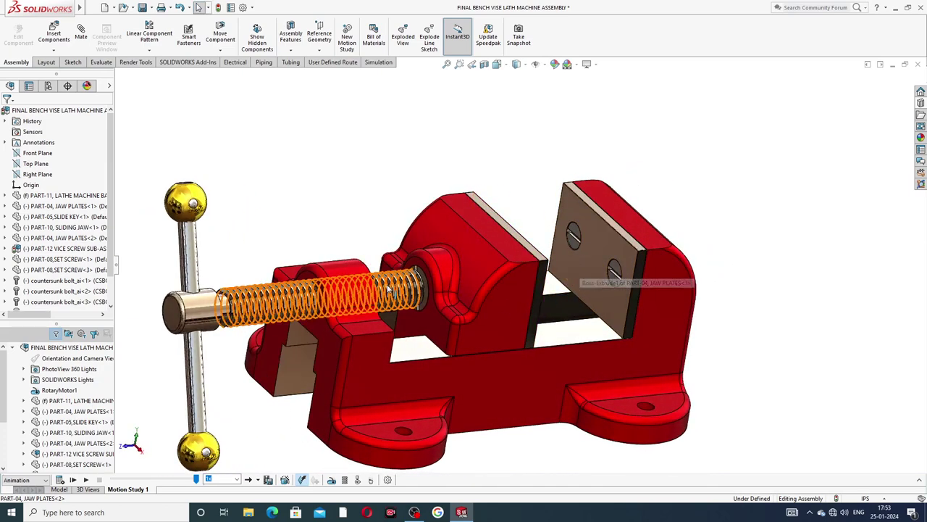
{"action": "key", "text": "z"}
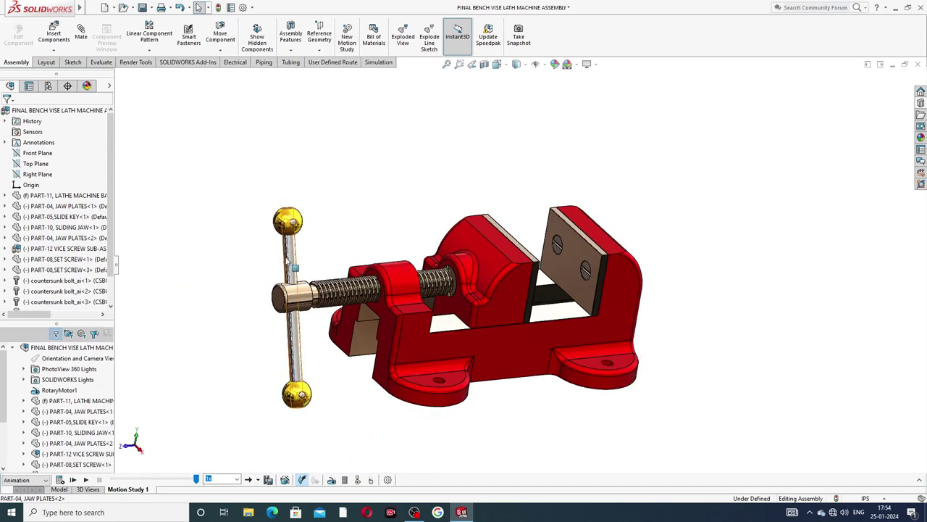
{"action": "middle_click_drag", "start_coordinate": [288, 261], "coordinate": [586, 66]}
{"action": "scroll", "coordinate": [573, 330], "scroll_direction": "down", "scroll_amount": 3}
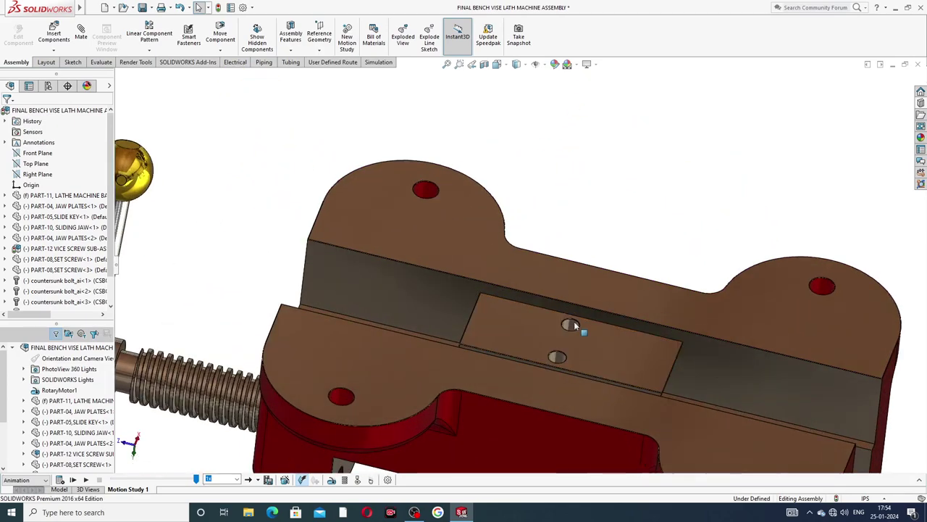
{"action": "middle_click_drag", "start_coordinate": [575, 325], "coordinate": [563, 325]}
{"action": "scroll", "coordinate": [567, 334], "scroll_direction": "down", "scroll_amount": 3}
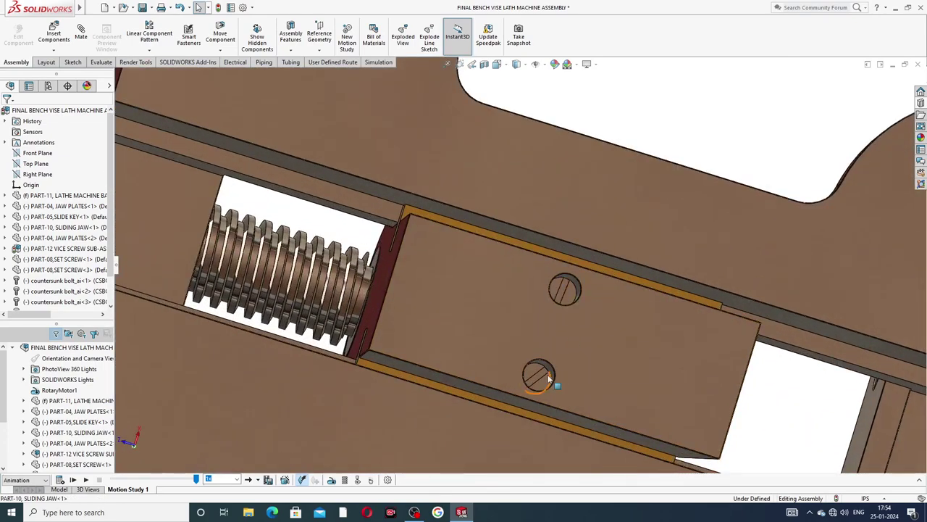
{"action": "scroll", "coordinate": [569, 322], "scroll_direction": "up", "scroll_amount": 5}
{"action": "middle_click_drag", "start_coordinate": [563, 206], "coordinate": [521, 323]}
{"action": "scroll", "coordinate": [522, 323], "scroll_direction": "up", "scroll_amount": 5}
{"action": "middle_click_drag", "start_coordinate": [572, 193], "coordinate": [587, 247]}
{"action": "scroll", "coordinate": [587, 248], "scroll_direction": "down", "scroll_amount": 6}
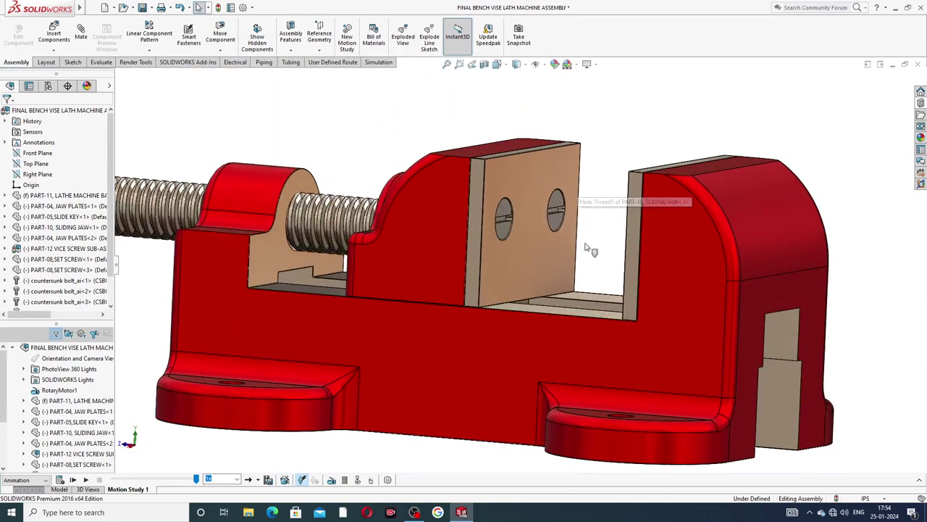
{"action": "scroll", "coordinate": [587, 248], "scroll_direction": "up", "scroll_amount": 4}
{"action": "middle_click_drag", "start_coordinate": [522, 243], "coordinate": [523, 273]}
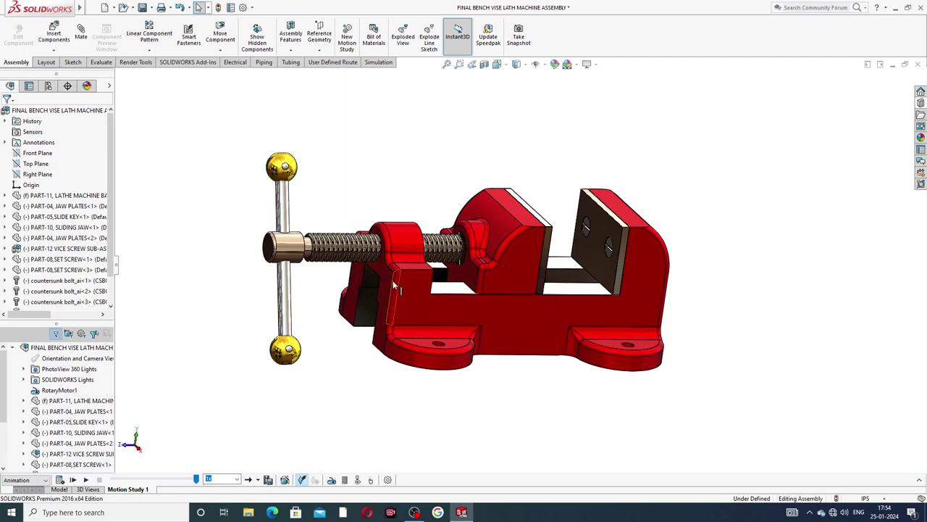
Step: Reposition the handle by its top ball and exit Move Component
{"action": "middle_click_drag", "start_coordinate": [438, 289], "coordinate": [482, 249]}
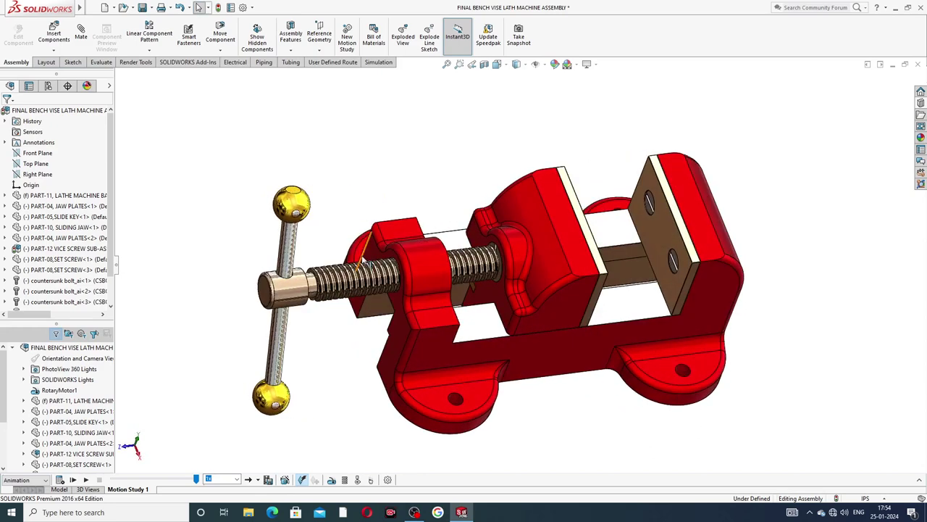
{"action": "left_click_drag", "start_coordinate": [297, 200], "coordinate": [298, 208]}
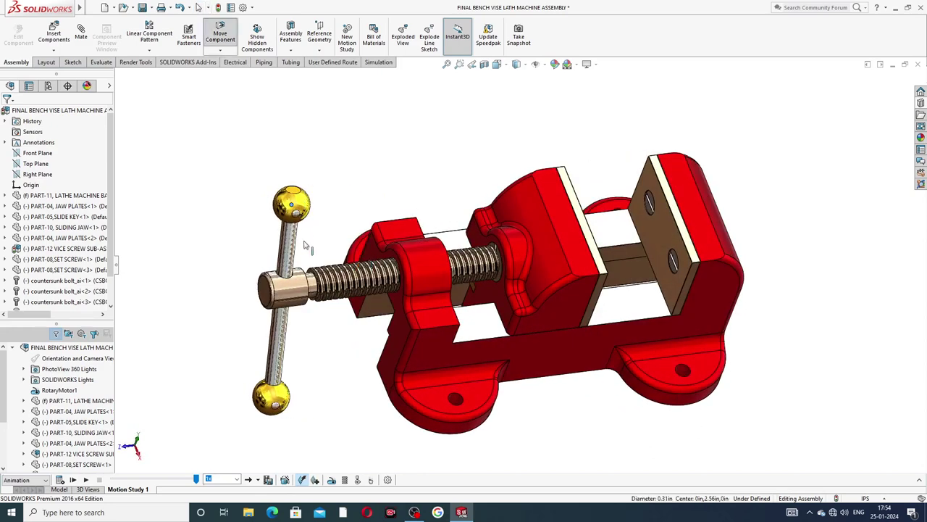
{"action": "key", "text": "Escape"}
{"action": "scroll", "coordinate": [390, 222], "scroll_direction": "up", "scroll_amount": 3}
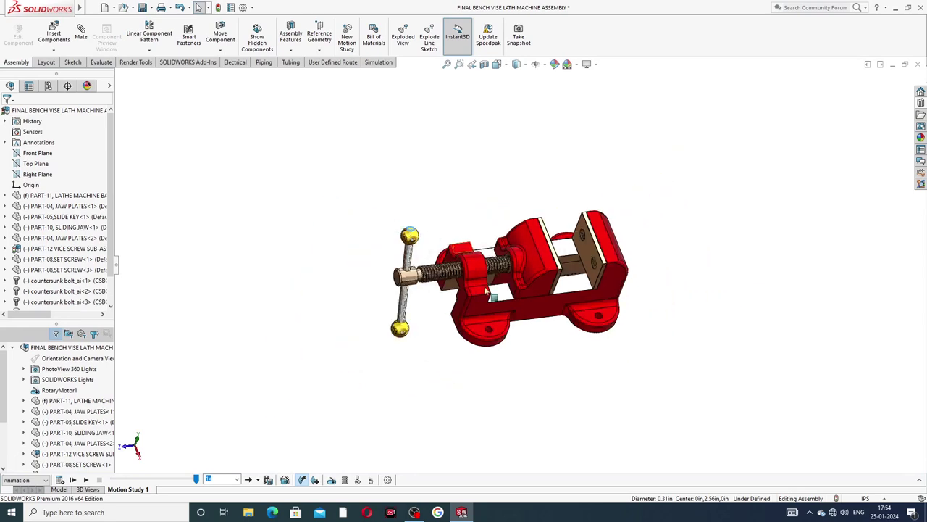
{"action": "scroll", "coordinate": [532, 268], "scroll_direction": "down", "scroll_amount": 4}
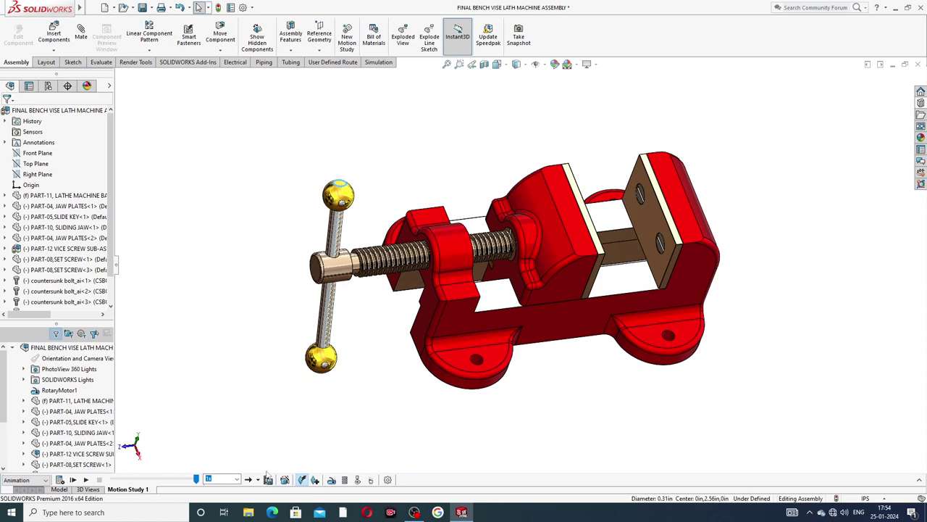
Step: Play the Motion Study 1 animation and inspect the rotating vise from several angles
{"action": "left_click", "coordinate": [72, 480]}
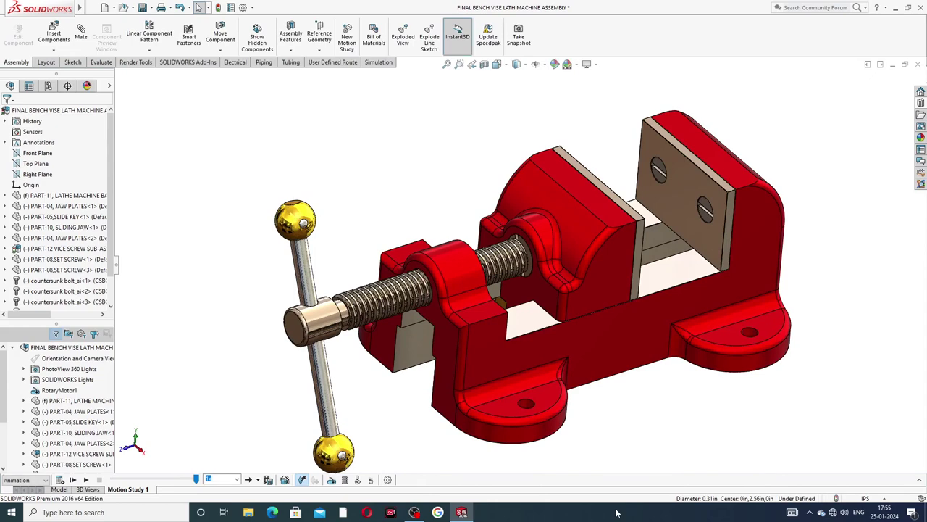
{"action": "scroll", "coordinate": [555, 395], "scroll_direction": "up", "scroll_amount": 3}
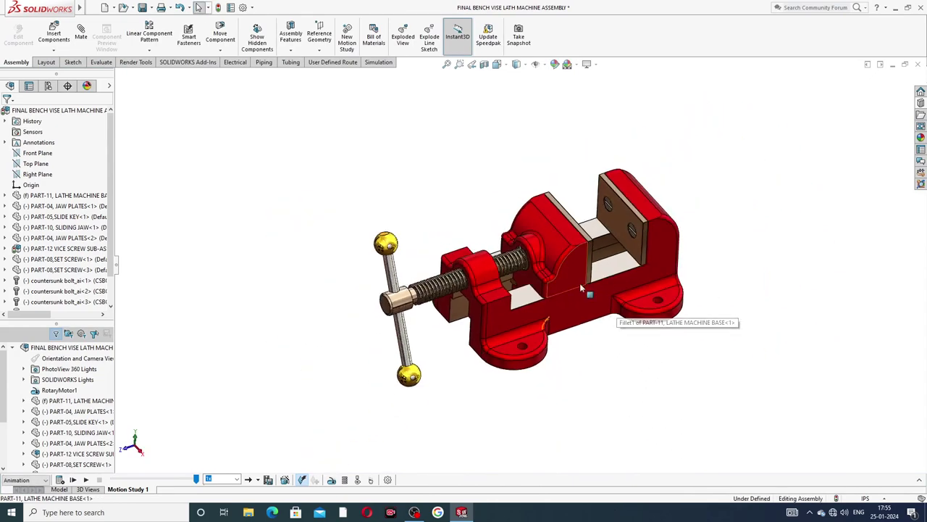
{"action": "scroll", "coordinate": [536, 262], "scroll_direction": "down", "scroll_amount": 3}
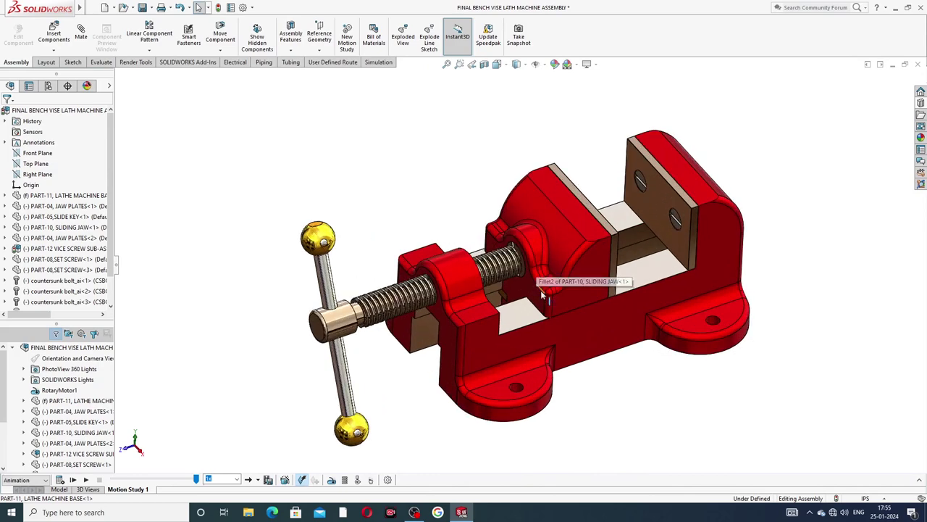
{"action": "scroll", "coordinate": [540, 287], "scroll_direction": "down", "scroll_amount": 2}
{"action": "scroll", "coordinate": [542, 297], "scroll_direction": "up", "scroll_amount": 3}
{"action": "scroll", "coordinate": [540, 298], "scroll_direction": "down", "scroll_amount": 2}
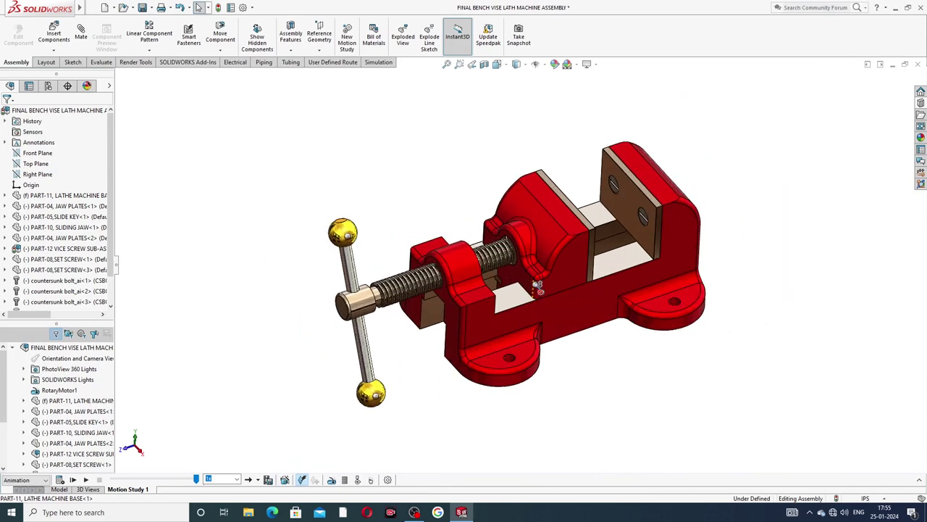
{"action": "middle_click_drag", "start_coordinate": [701, 206], "coordinate": [525, 261]}
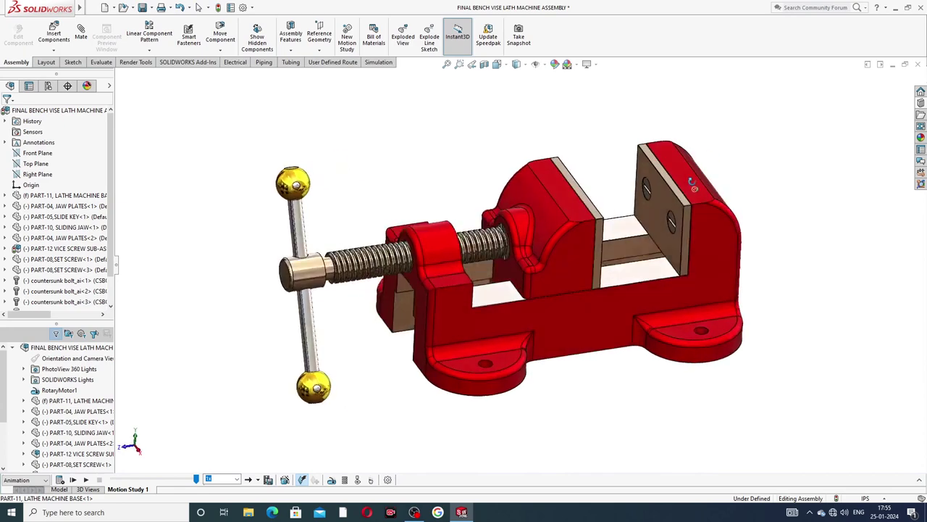
{"action": "scroll", "coordinate": [522, 262], "scroll_direction": "down", "scroll_amount": 2}
{"action": "scroll", "coordinate": [527, 284], "scroll_direction": "up", "scroll_amount": 2}
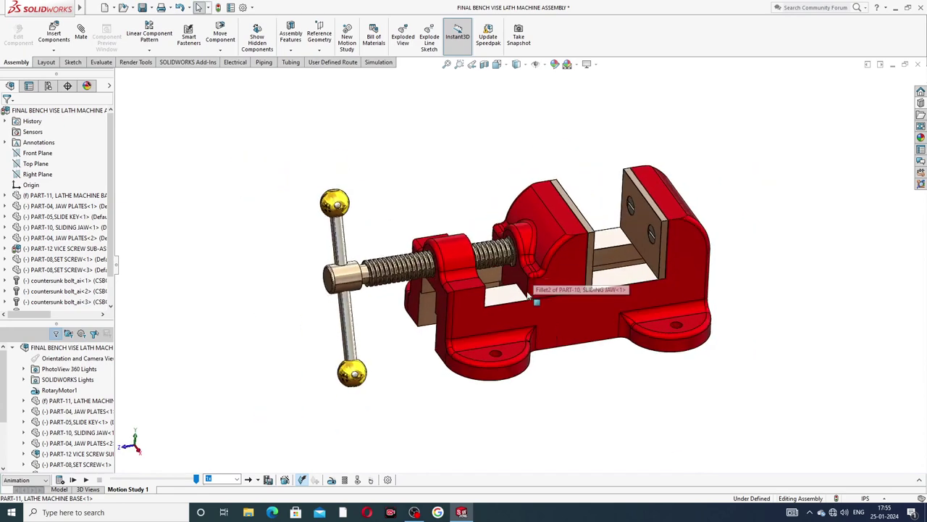
{"action": "scroll", "coordinate": [533, 293], "scroll_direction": "down", "scroll_amount": 3}
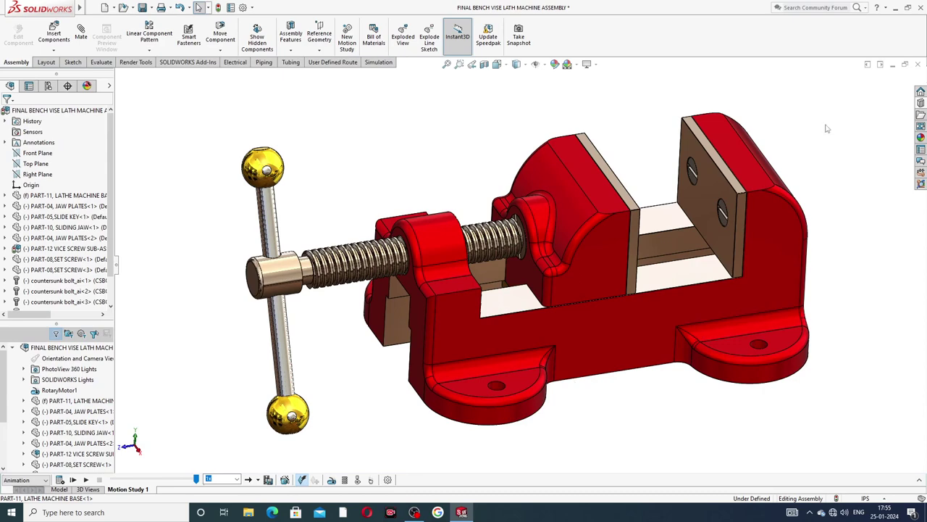
{"action": "scroll", "coordinate": [826, 129], "scroll_direction": "up", "scroll_amount": 2}
{"action": "middle_click_drag", "start_coordinate": [823, 124], "coordinate": [662, 192]}
{"action": "scroll", "coordinate": [662, 192], "scroll_direction": "down", "scroll_amount": 2}
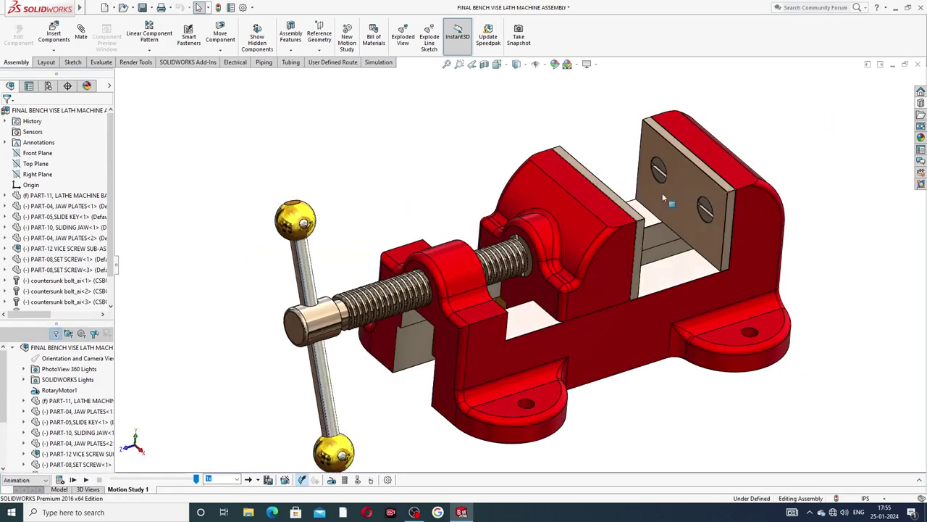
Step: Close the vice assembly with Don't Save, cancelling the New Document dialog
{"action": "left_click", "coordinate": [919, 64]}
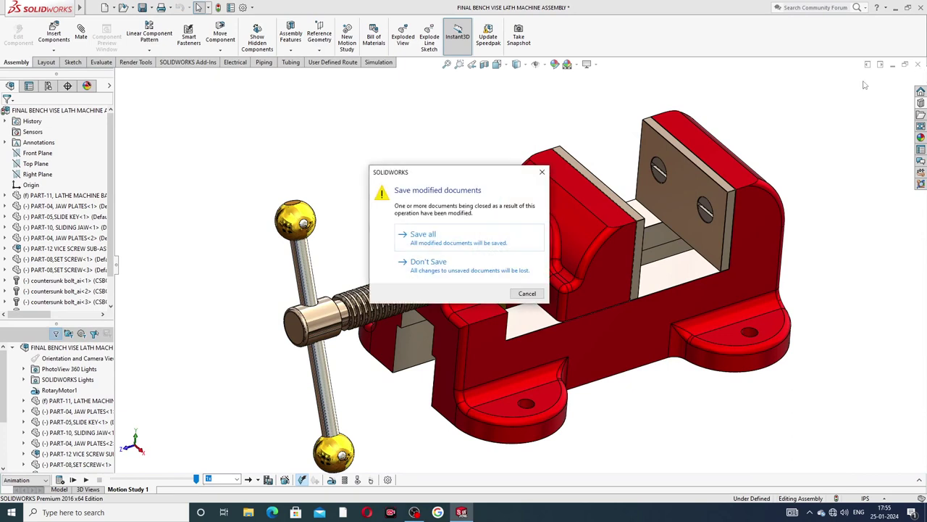
{"action": "left_click", "coordinate": [439, 265]}
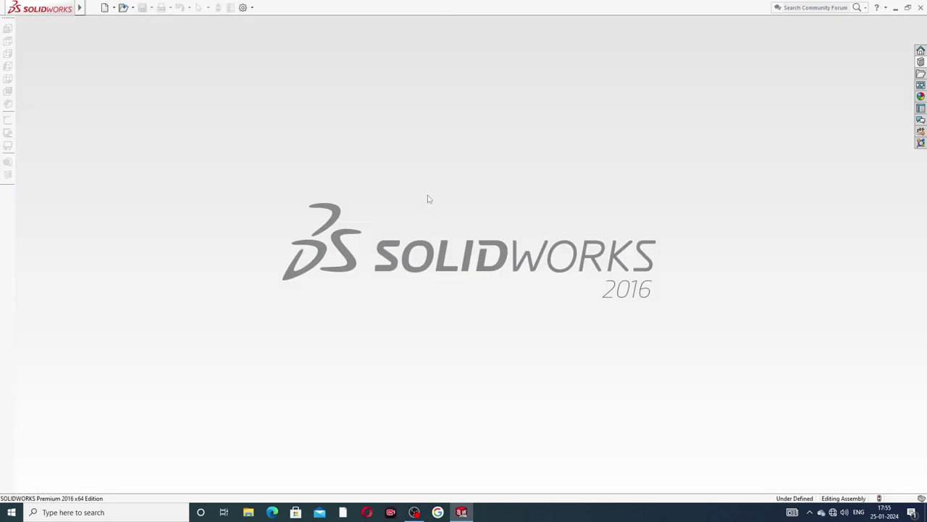
{"action": "left_click", "coordinate": [104, 9]}
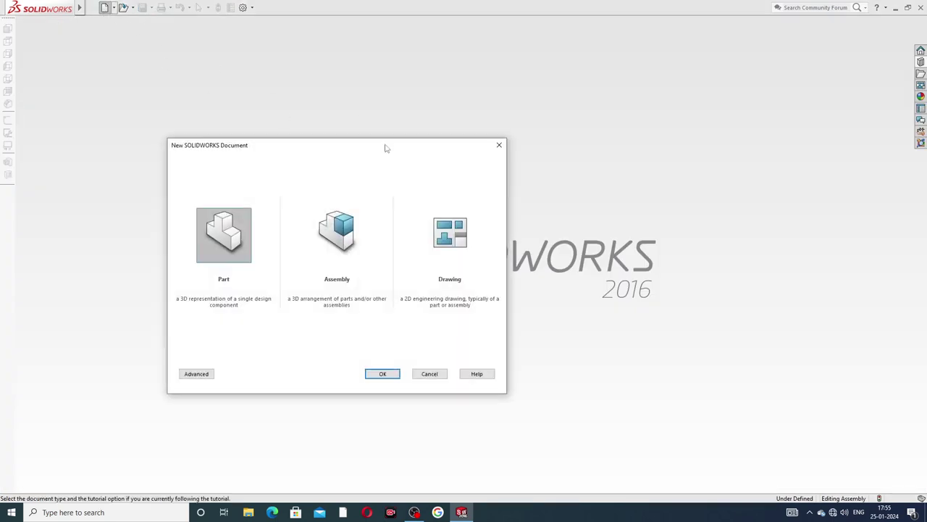
{"action": "left_click", "coordinate": [498, 146]}
Step: Reopen 'FINAL BENCH VISE LATH MACHINE ASSEMBLY' from recent files and enter Motion Study 1, answering Yes
{"action": "left_click", "coordinate": [85, 8]}
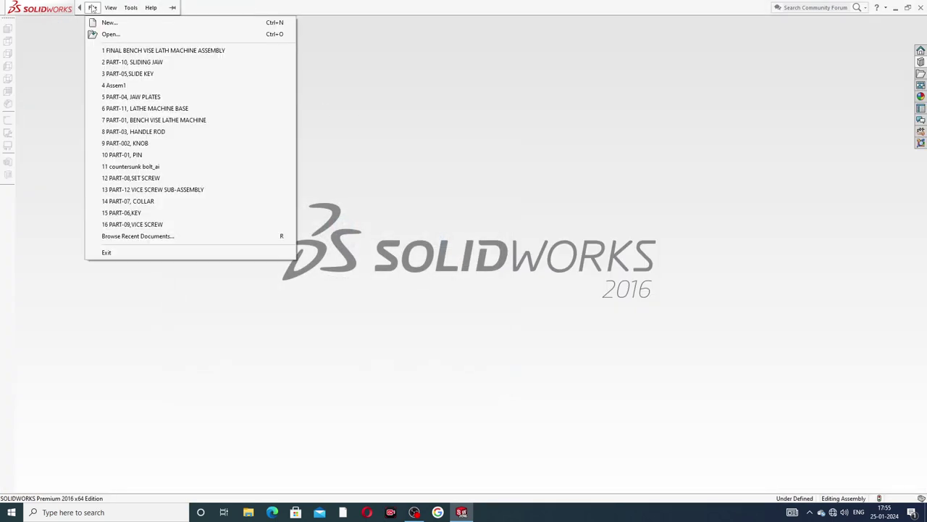
{"action": "left_click", "coordinate": [139, 51]}
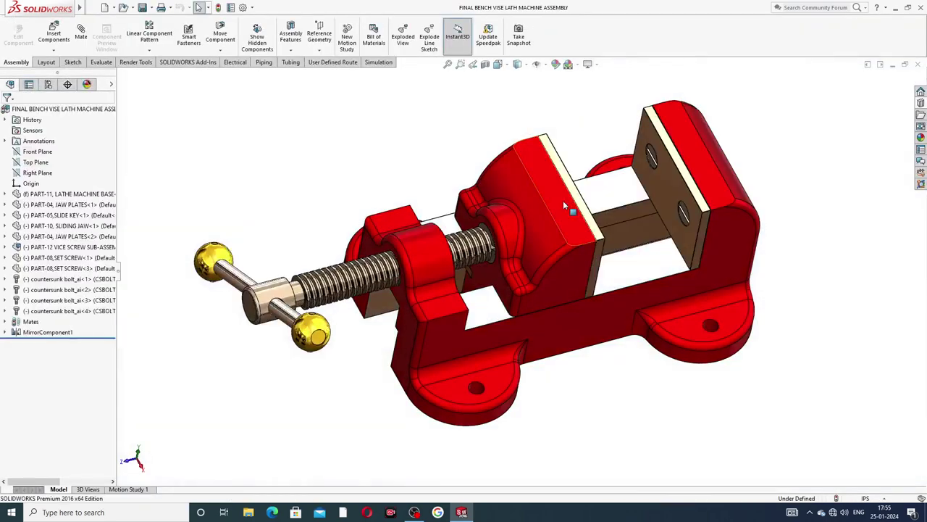
{"action": "middle_click_drag", "start_coordinate": [563, 200], "coordinate": [511, 281]}
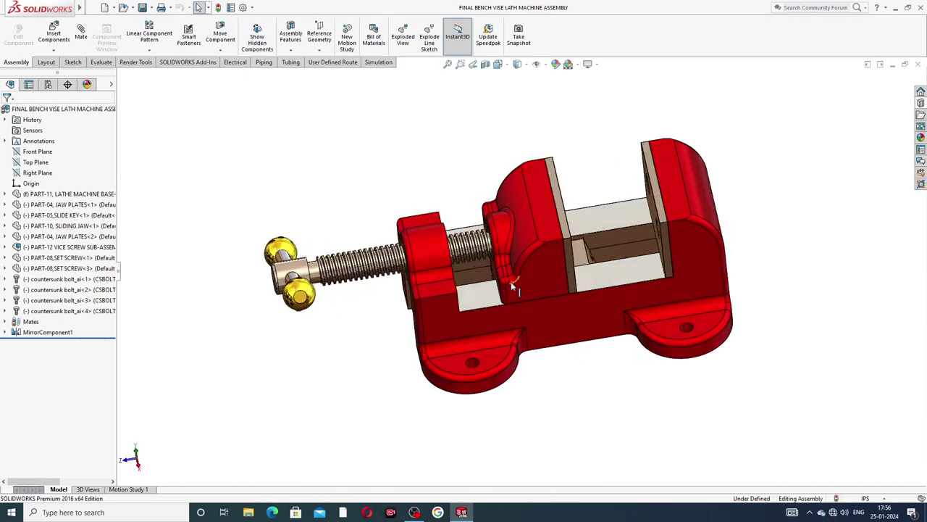
{"action": "left_click", "coordinate": [127, 489]}
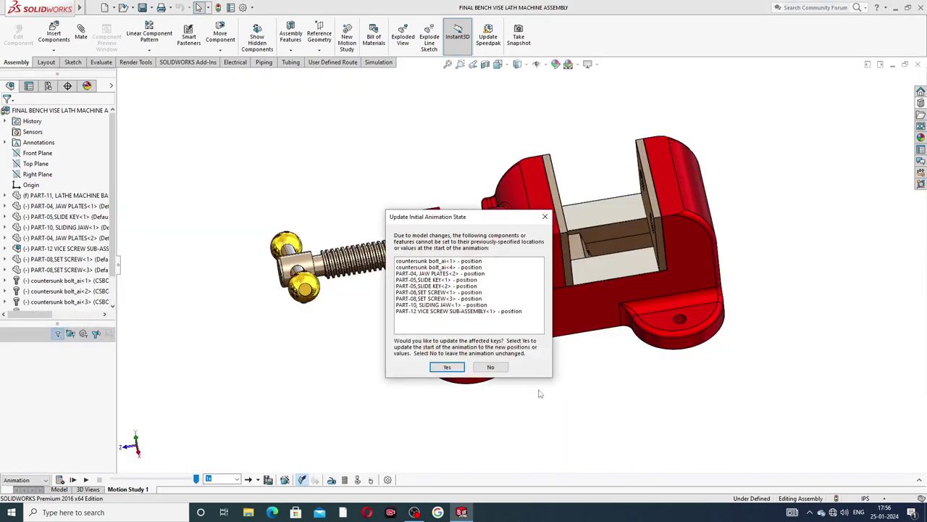
{"action": "left_click", "coordinate": [487, 367]}
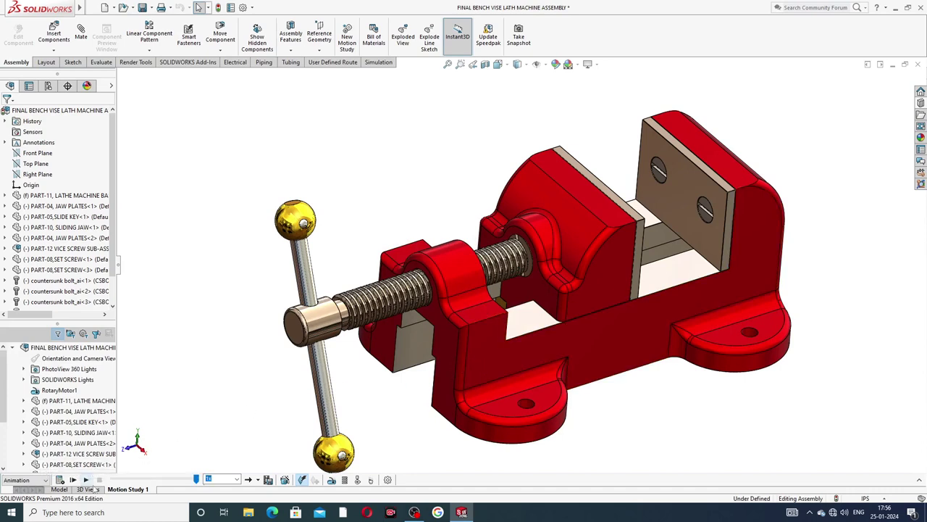
Step: Create Motion Study 2 from the Motion Study 1 tab, delete Motion Study 1, and switch to Motion Study 2
{"action": "right_click", "coordinate": [124, 491]}
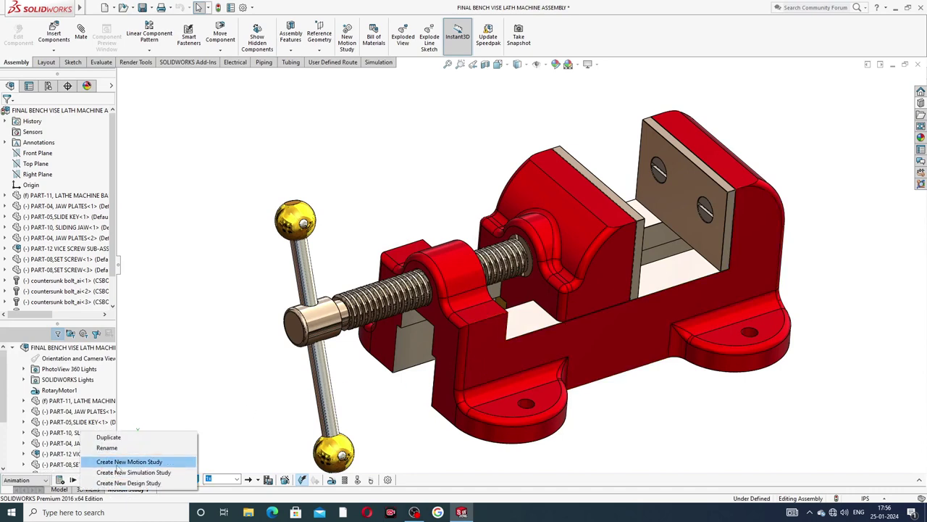
{"action": "left_click", "coordinate": [118, 462]}
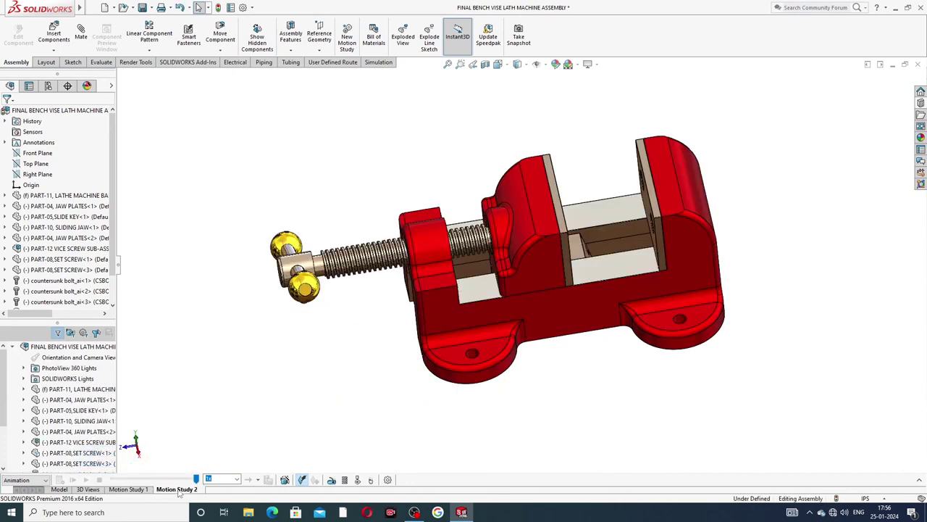
{"action": "right_click", "coordinate": [138, 490]}
{"action": "left_click", "coordinate": [124, 442]}
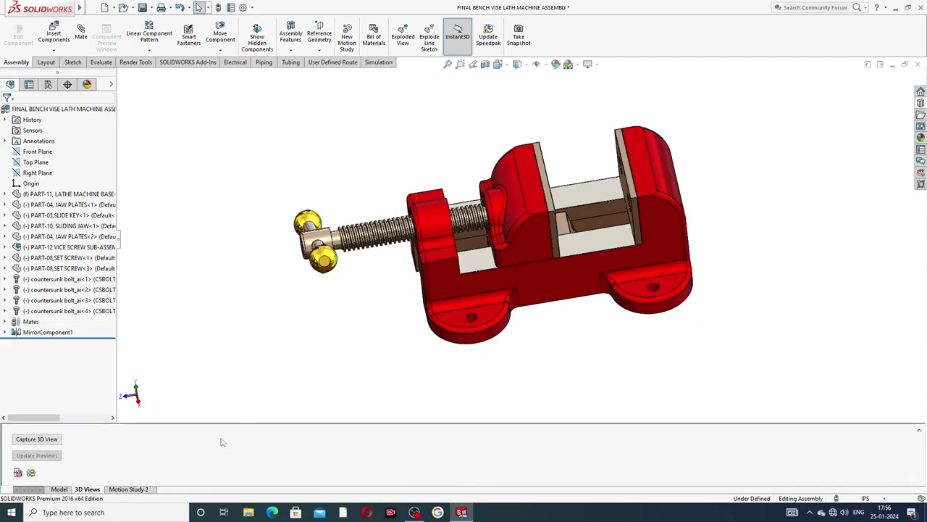
{"action": "left_click", "coordinate": [137, 491]}
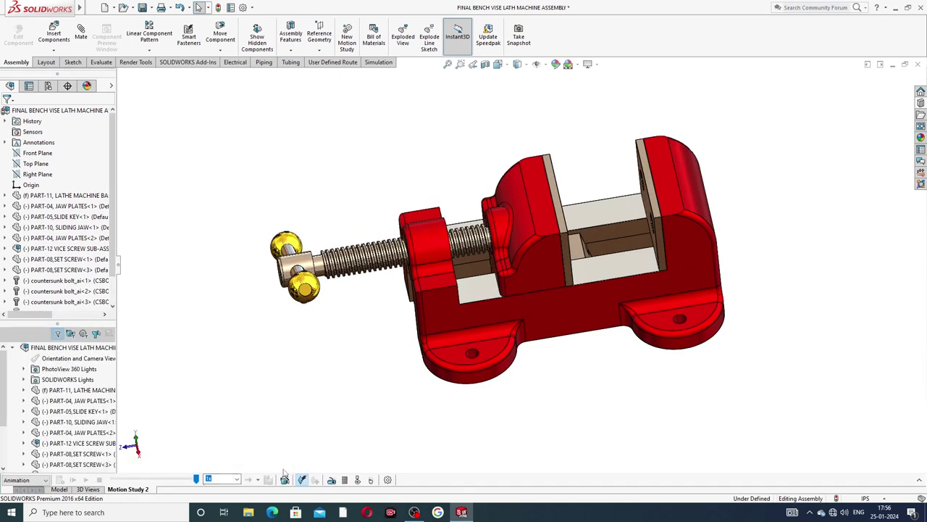
Step: Nudge the sliding jaw slightly toward the screw from a frontal view
{"action": "mouse_move", "coordinate": [527, 287]}
{"action": "middle_mouse_down"}
{"action": "mouse_move", "coordinate": [580, 191]}
{"action": "mouse_move", "coordinate": [568, 282]}
{"action": "mouse_move", "coordinate": [578, 237]}
{"action": "mouse_move", "coordinate": [554, 273]}
{"action": "mouse_move", "coordinate": [607, 199]}
{"action": "mouse_move", "coordinate": [537, 274]}
{"action": "middle_mouse_up"}
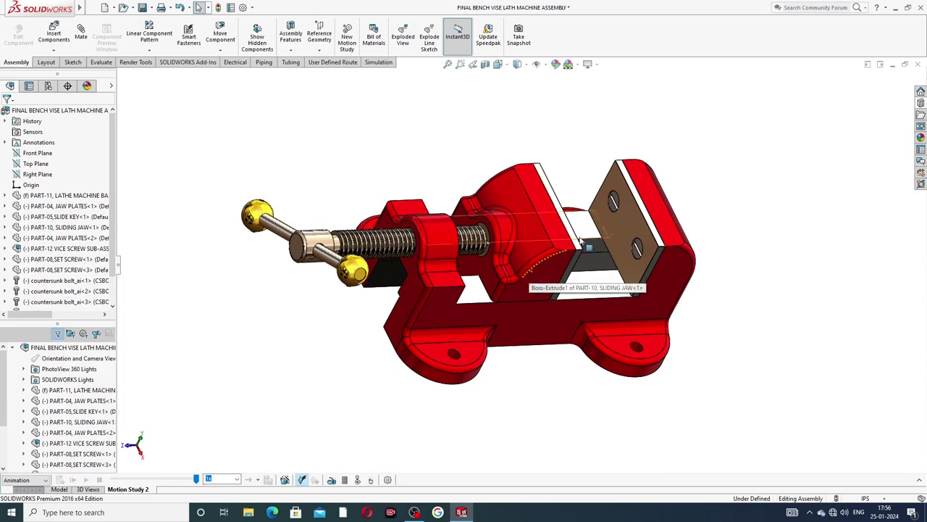
{"action": "middle_click_drag", "start_coordinate": [563, 179], "coordinate": [529, 265]}
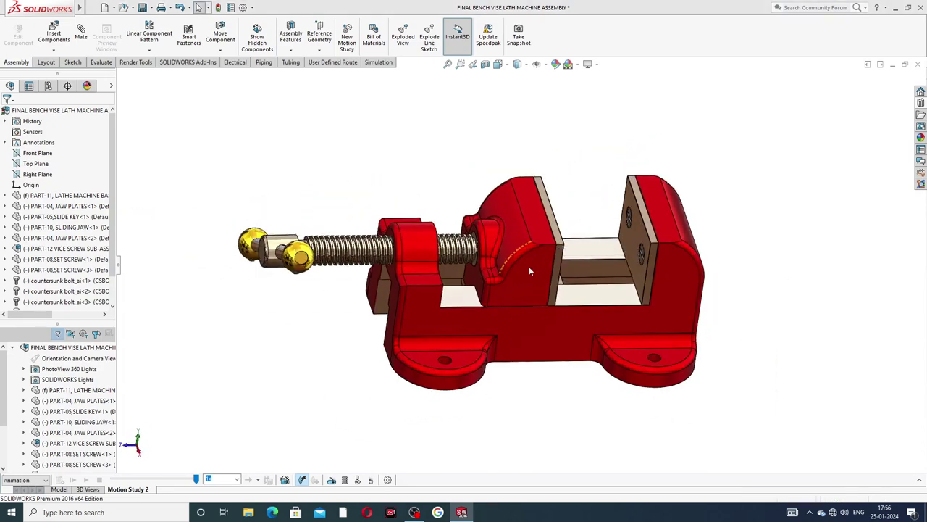
{"action": "middle_click_drag", "start_coordinate": [529, 335], "coordinate": [534, 252]}
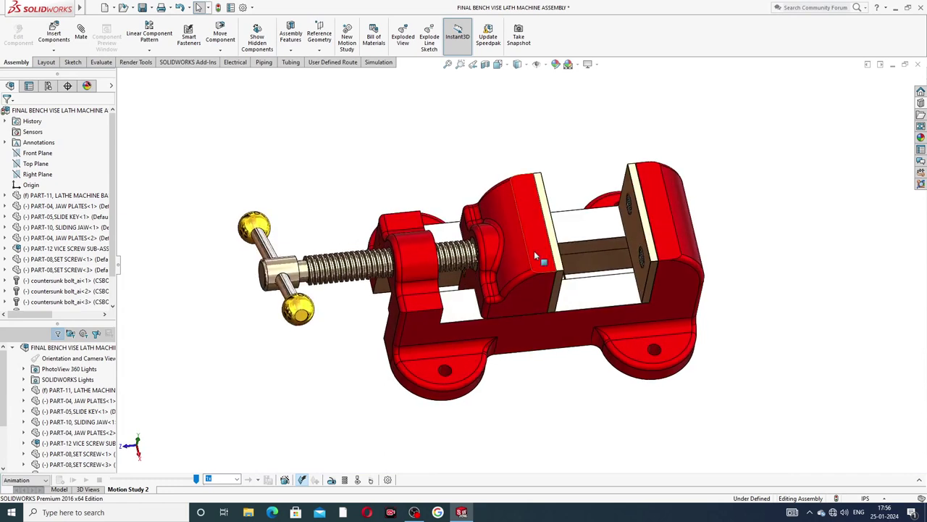
{"action": "left_click", "coordinate": [549, 252]}
{"action": "mouse_move", "coordinate": [549, 252]}
{"action": "left_mouse_down"}
{"action": "mouse_move", "coordinate": [520, 251]}
{"action": "mouse_move", "coordinate": [520, 260]}
{"action": "mouse_move", "coordinate": [558, 248]}
{"action": "mouse_move", "coordinate": [525, 252]}
{"action": "mouse_move", "coordinate": [557, 252]}
{"action": "mouse_move", "coordinate": [537, 251]}
{"action": "left_mouse_up"}
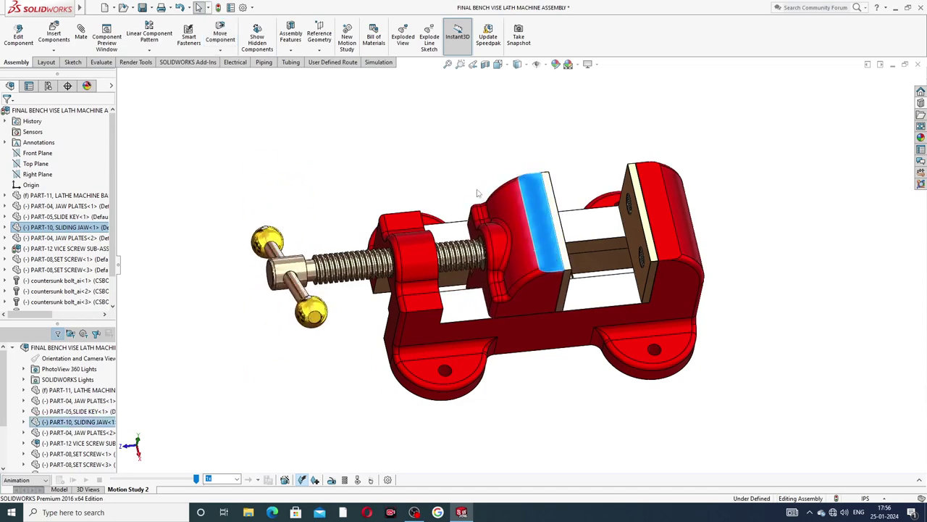
{"action": "key", "text": "Escape"}
Step: Swing the ball-ended handle around the lead screw by dragging a knob
{"action": "middle_click_drag", "start_coordinate": [417, 271], "coordinate": [431, 252]}
{"action": "scroll", "coordinate": [431, 254], "scroll_direction": "down", "scroll_amount": 2}
{"action": "scroll", "coordinate": [455, 285], "scroll_direction": "down", "scroll_amount": 2}
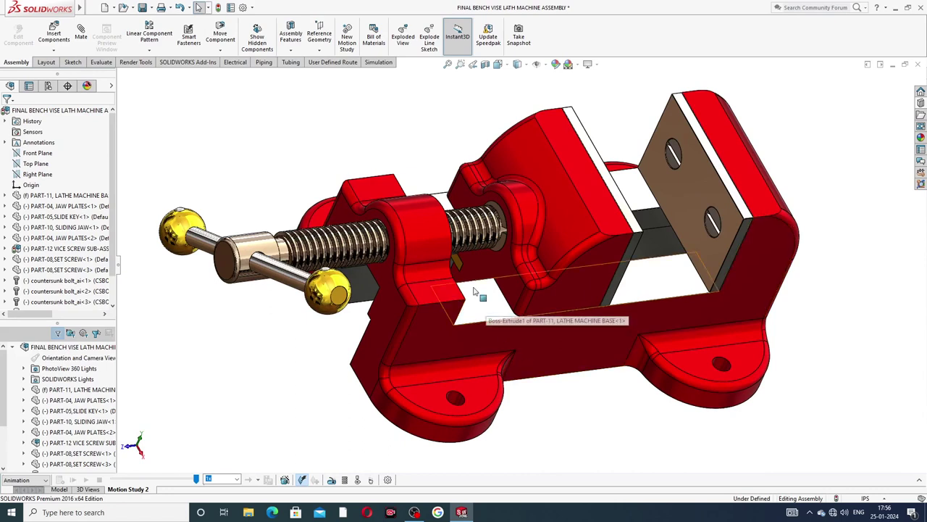
{"action": "scroll", "coordinate": [435, 283], "scroll_direction": "up", "scroll_amount": 2}
{"action": "left_click_drag", "start_coordinate": [353, 290], "coordinate": [360, 316]}
Step: Turn the handle further around the screw until it lies diagonally
{"action": "key", "text": "Escape"}
{"action": "scroll", "coordinate": [476, 316], "scroll_direction": "up", "scroll_amount": 3}
{"action": "scroll", "coordinate": [457, 308], "scroll_direction": "down", "scroll_amount": 3}
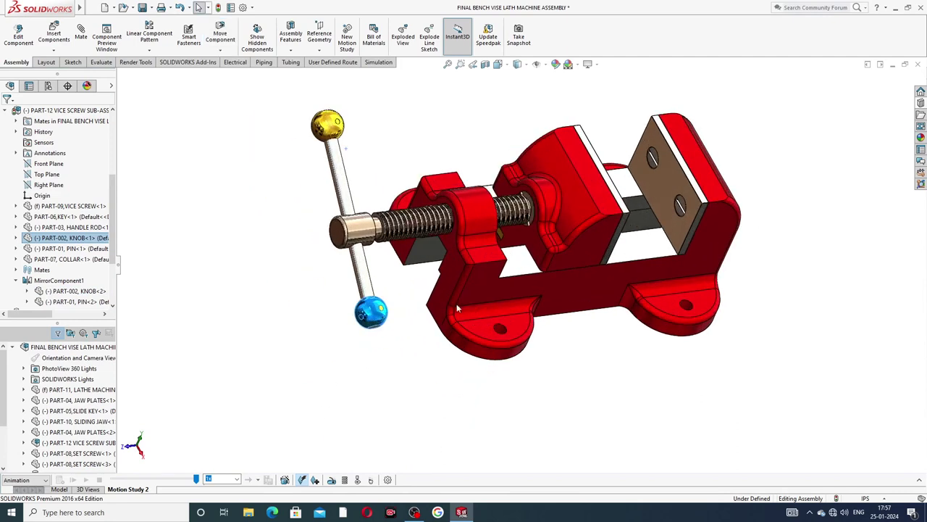
{"action": "left_click_drag", "start_coordinate": [334, 150], "coordinate": [333, 208]}
{"action": "left_click_drag", "start_coordinate": [344, 328], "coordinate": [311, 174]}
{"action": "key", "text": "Escape"}
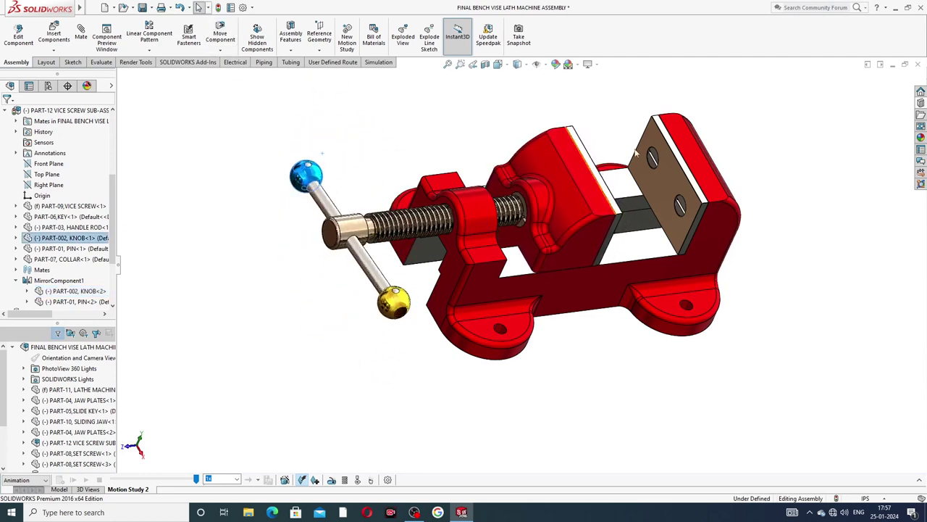
Step: Slide the moving jaw toward the screw
{"action": "middle_click_drag", "start_coordinate": [751, 172], "coordinate": [639, 174]}
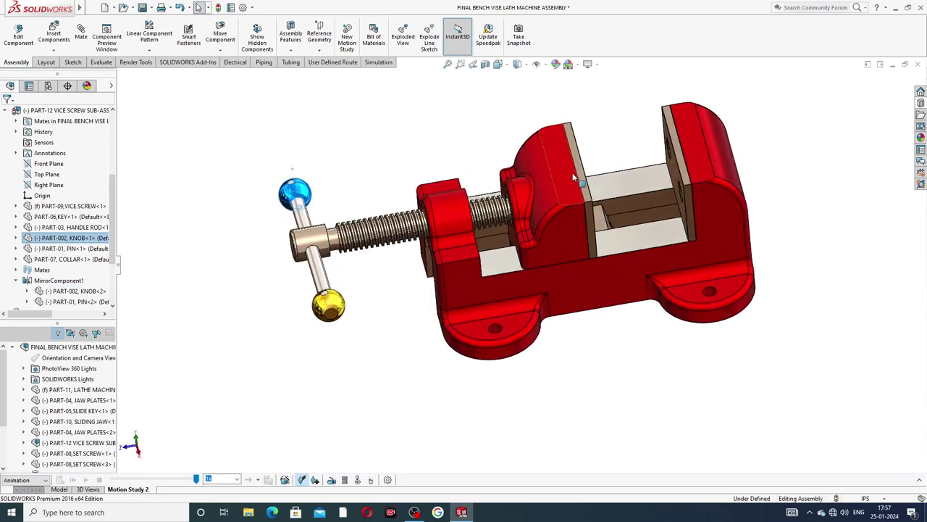
{"action": "mouse_move", "coordinate": [572, 174]}
{"action": "left_mouse_down"}
{"action": "mouse_move", "coordinate": [545, 179]}
{"action": "mouse_move", "coordinate": [579, 173]}
{"action": "left_mouse_up"}
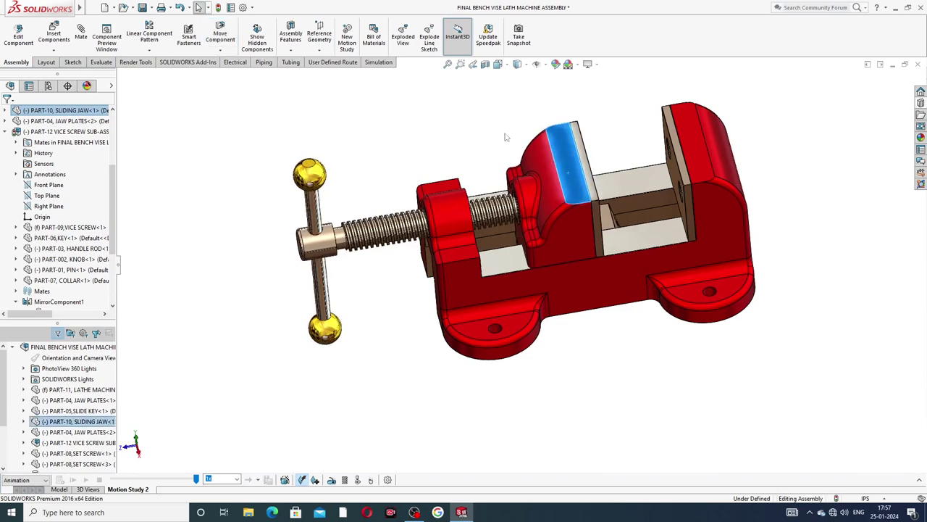
{"action": "left_click", "coordinate": [505, 137]}
{"action": "middle_click_drag", "start_coordinate": [507, 139], "coordinate": [590, 243]}
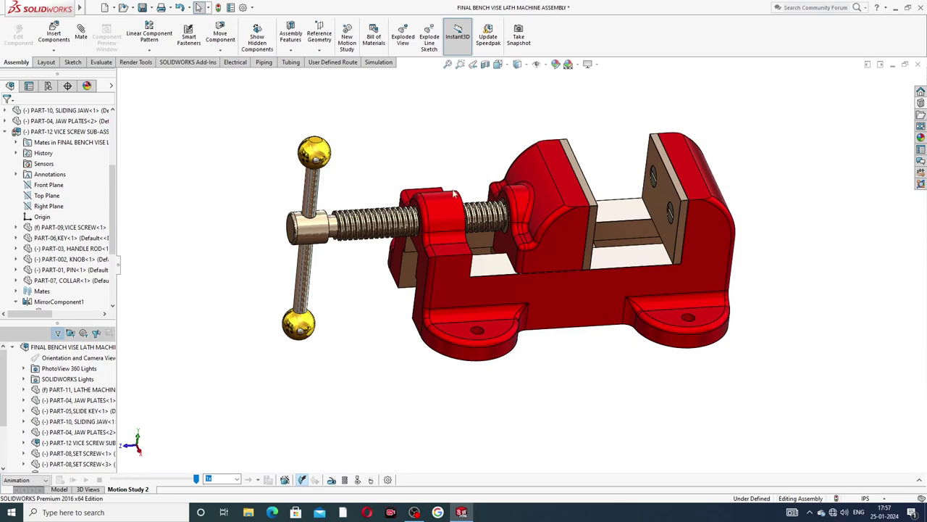
{"action": "middle_click_drag", "start_coordinate": [516, 237], "coordinate": [476, 274]}
Step: Tilt the handle rod slightly and frame the vise in a three-quarter view
{"action": "left_click_drag", "start_coordinate": [317, 353], "coordinate": [331, 336]}
{"action": "left_click", "coordinate": [395, 158]}
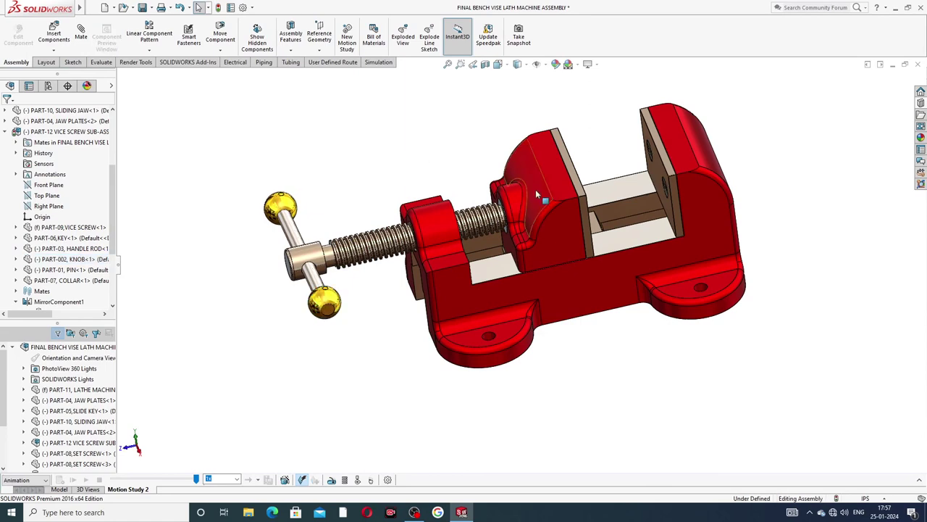
{"action": "middle_click_drag", "start_coordinate": [536, 190], "coordinate": [558, 228]}
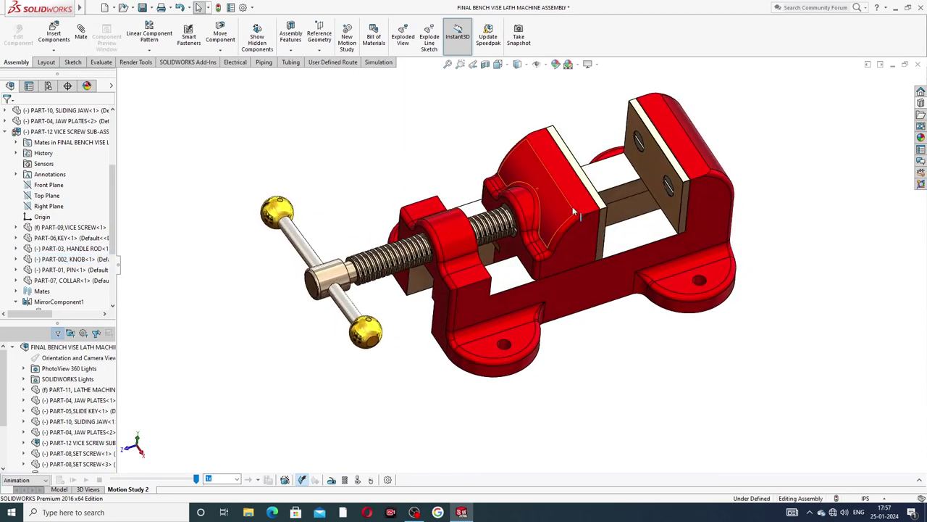
{"action": "scroll", "coordinate": [574, 197], "scroll_direction": "down", "scroll_amount": 2}
{"action": "middle_click_drag", "start_coordinate": [577, 148], "coordinate": [565, 183], "text": "ctrl"}
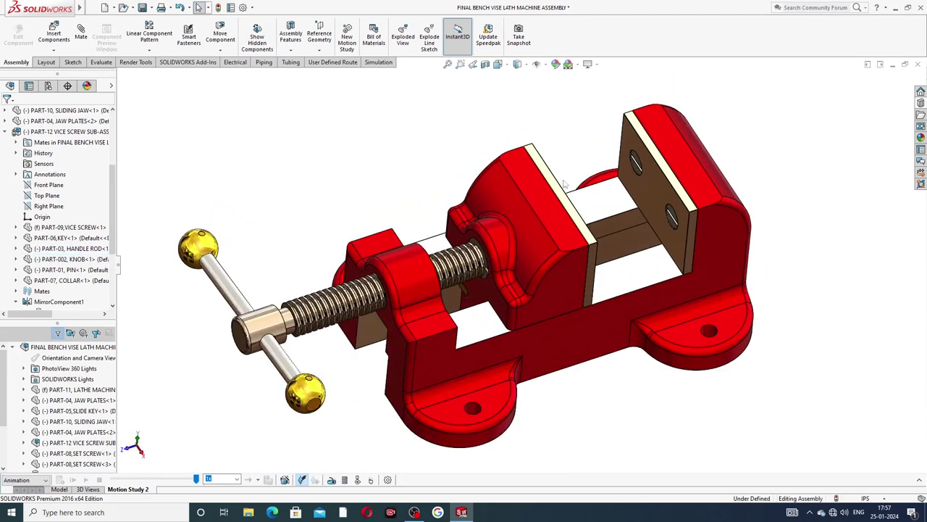
{"action": "scroll", "coordinate": [547, 244], "scroll_direction": "up", "scroll_amount": 2}
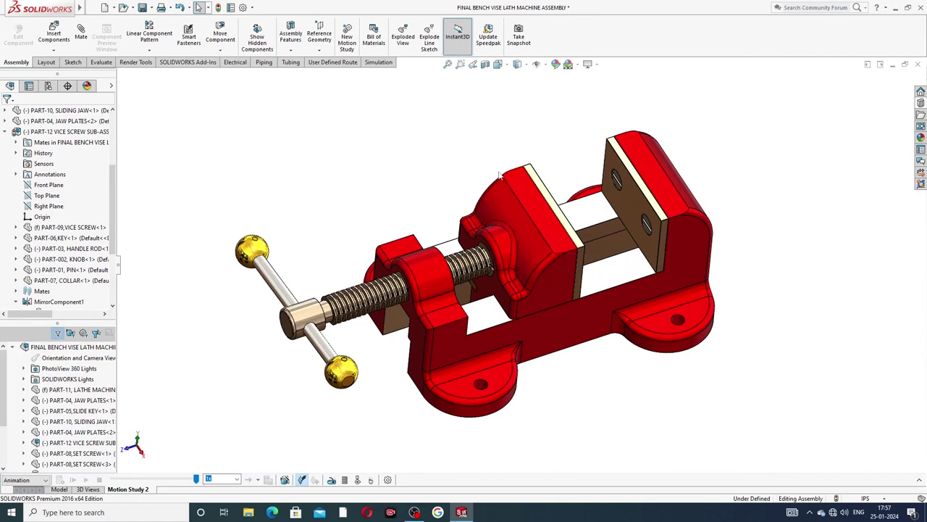
Step: Start an exploded view: lift the screw-and-handle sub-assembly out and pull both countersunk bolts free
{"action": "left_click", "coordinate": [404, 38]}
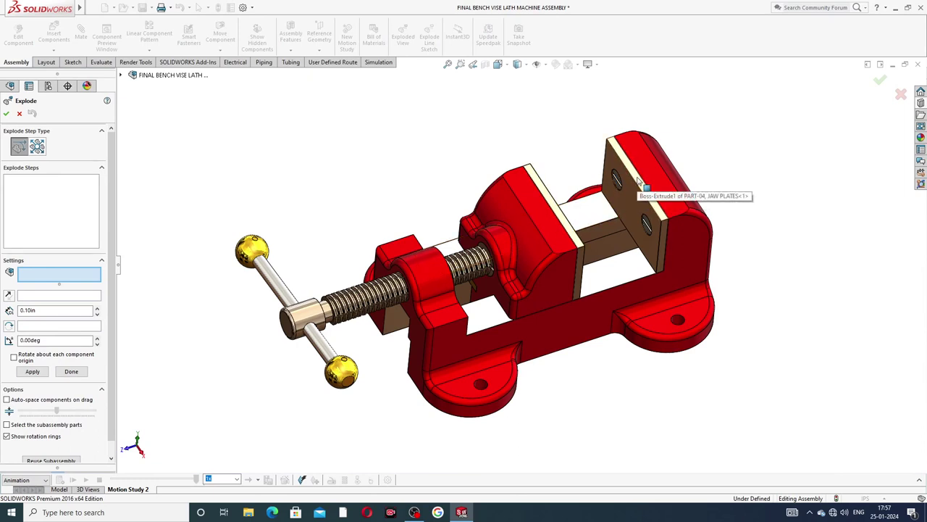
{"action": "left_click", "coordinate": [305, 311]}
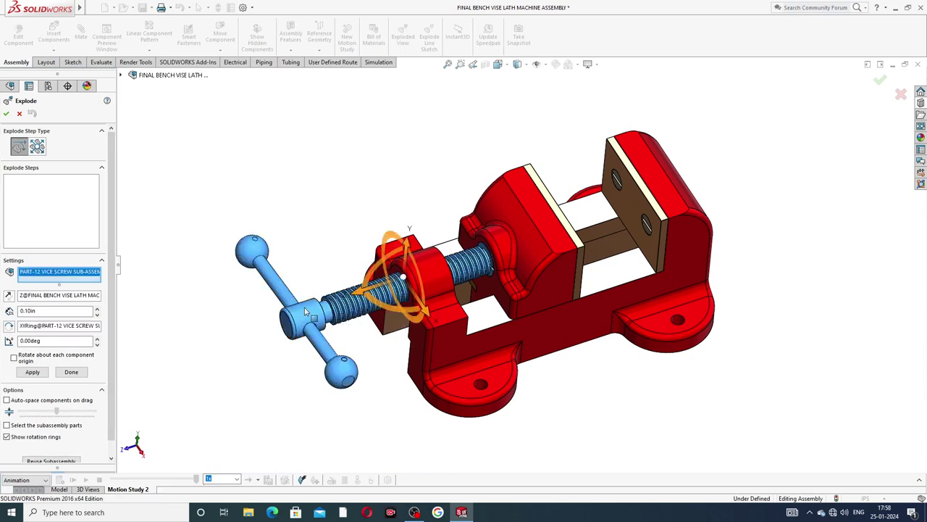
{"action": "left_click_drag", "start_coordinate": [410, 239], "coordinate": [423, 98]}
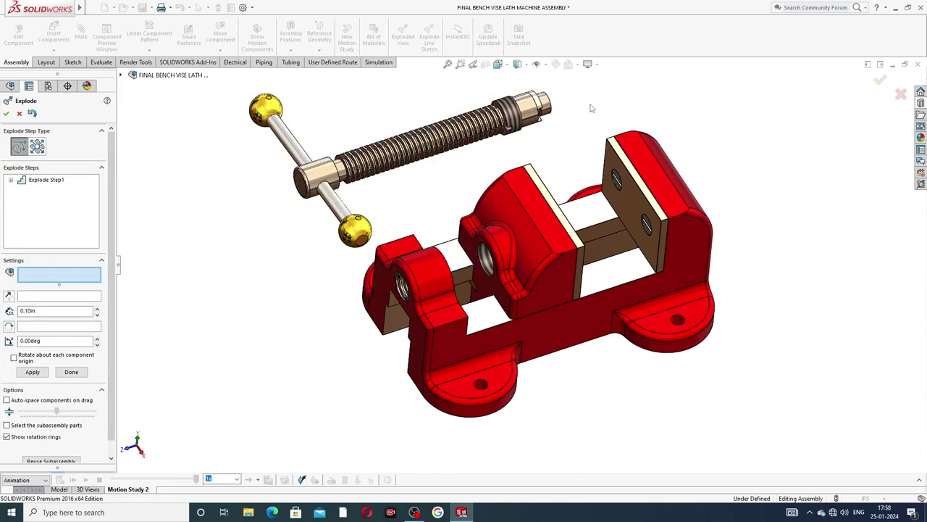
{"action": "left_click", "coordinate": [615, 185]}
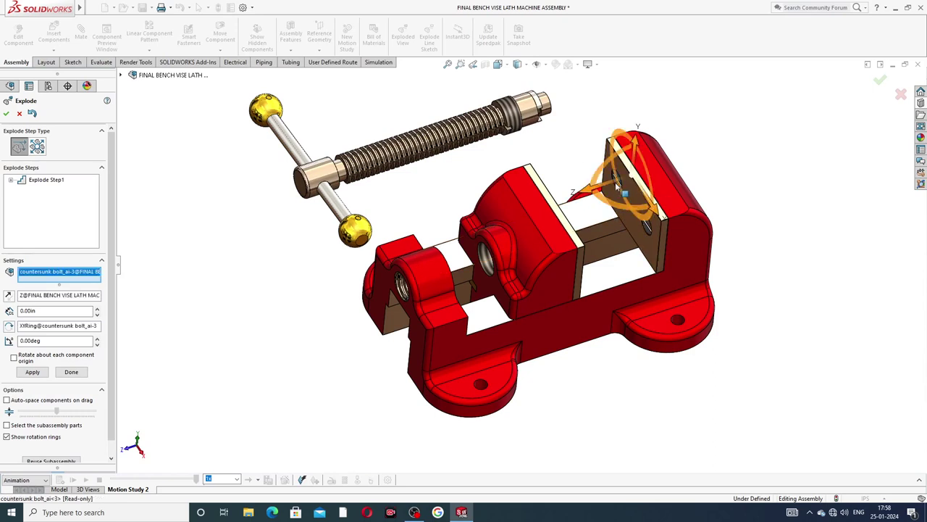
{"action": "left_click", "coordinate": [647, 230]}
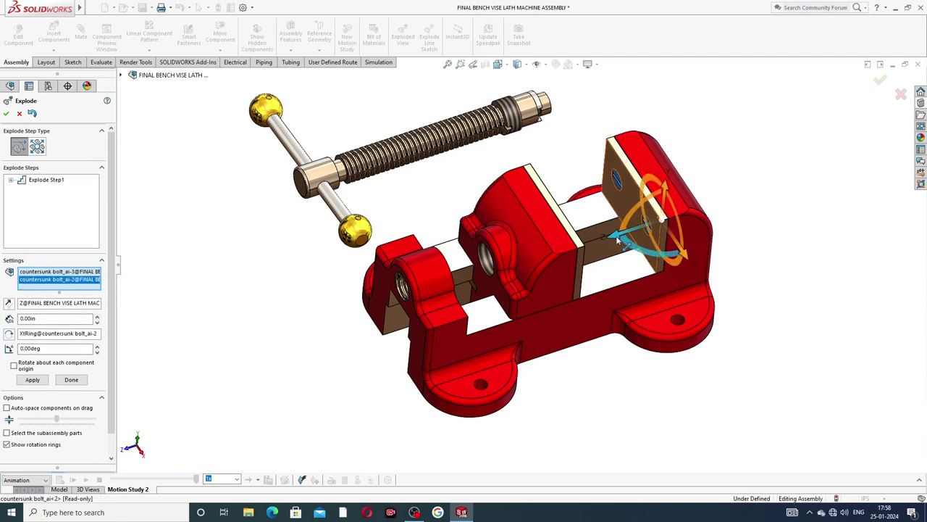
{"action": "left_click_drag", "start_coordinate": [617, 241], "coordinate": [809, 160]}
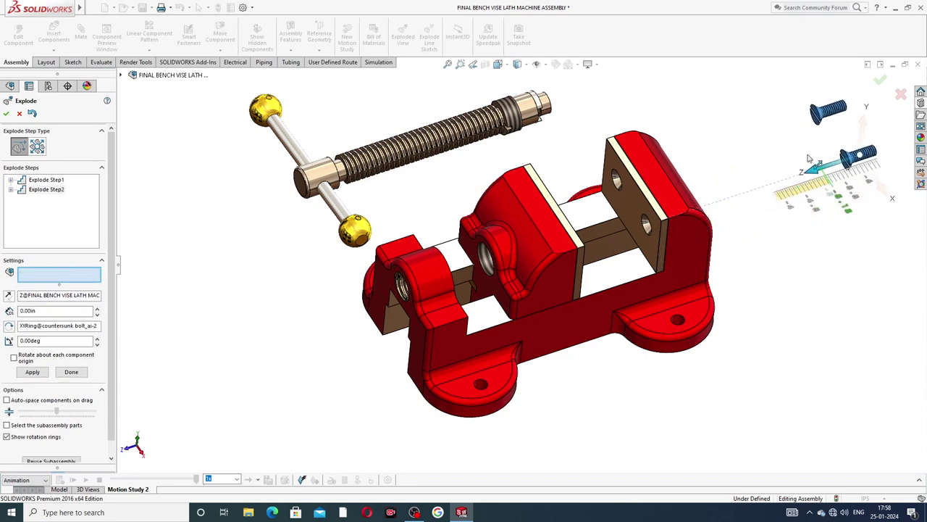
Step: Add a third explode step moving both the fixed and moving jaw plates out of the vise
{"action": "left_click", "coordinate": [626, 202]}
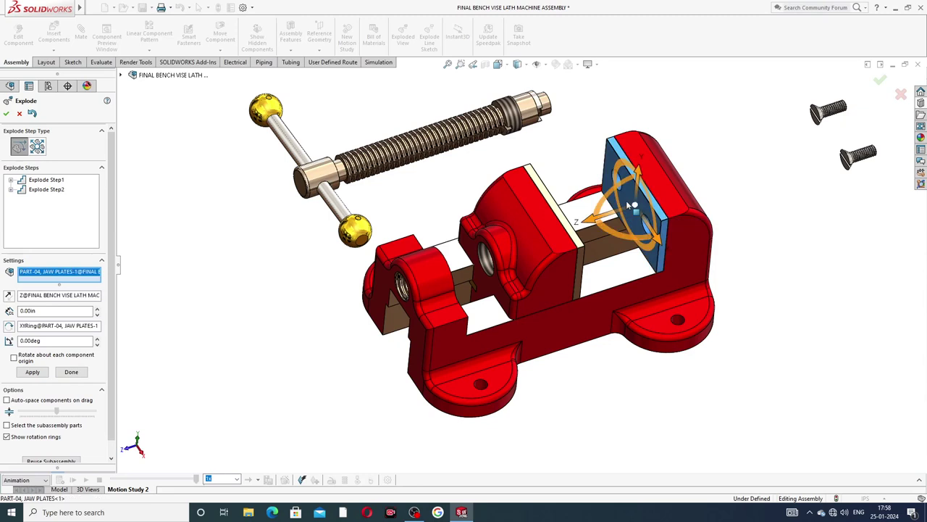
{"action": "left_click", "coordinate": [572, 233]}
{"action": "left_click_drag", "start_coordinate": [509, 252], "coordinate": [701, 176]}
{"action": "left_click_drag", "start_coordinate": [716, 171], "coordinate": [719, 174]}
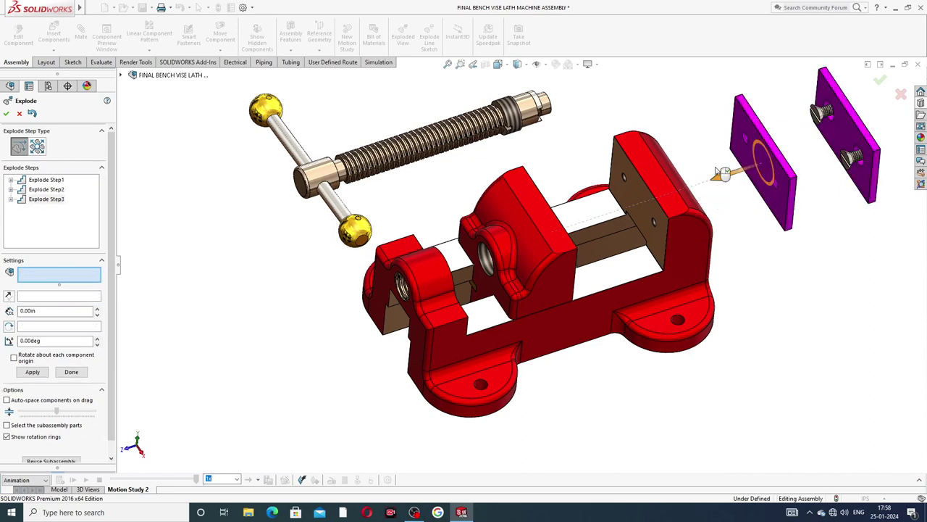
Step: Slide the sliding jaw out to the lower left and lift both slot bolts out
{"action": "left_click", "coordinate": [547, 232]}
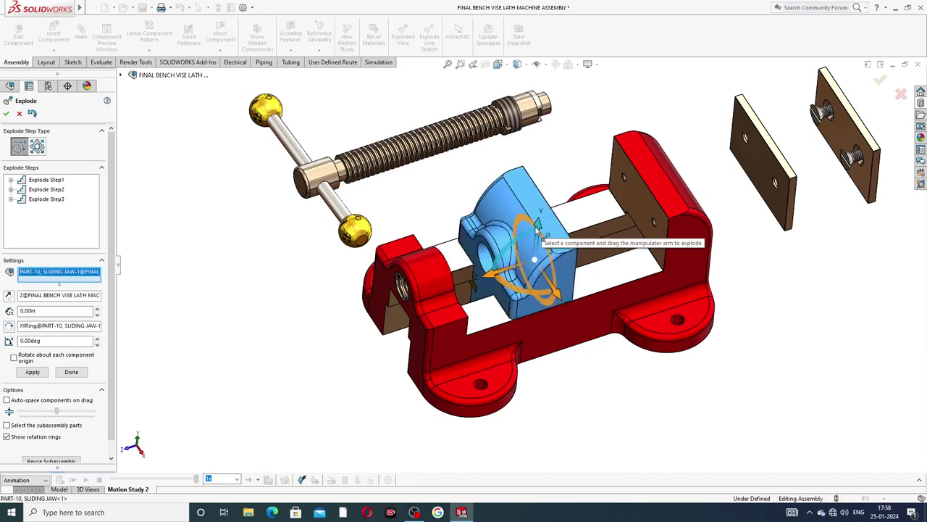
{"action": "left_click_drag", "start_coordinate": [493, 272], "coordinate": [210, 371]}
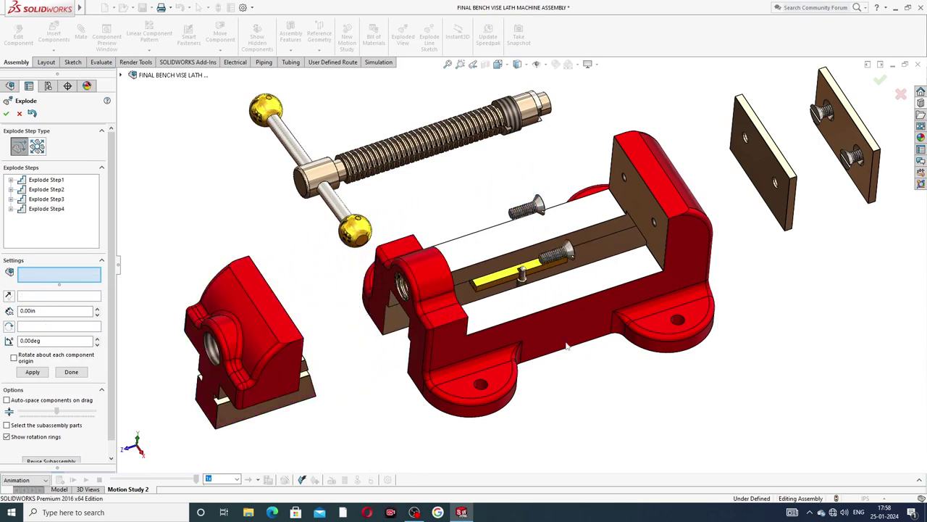
{"action": "left_click", "coordinate": [573, 253]}
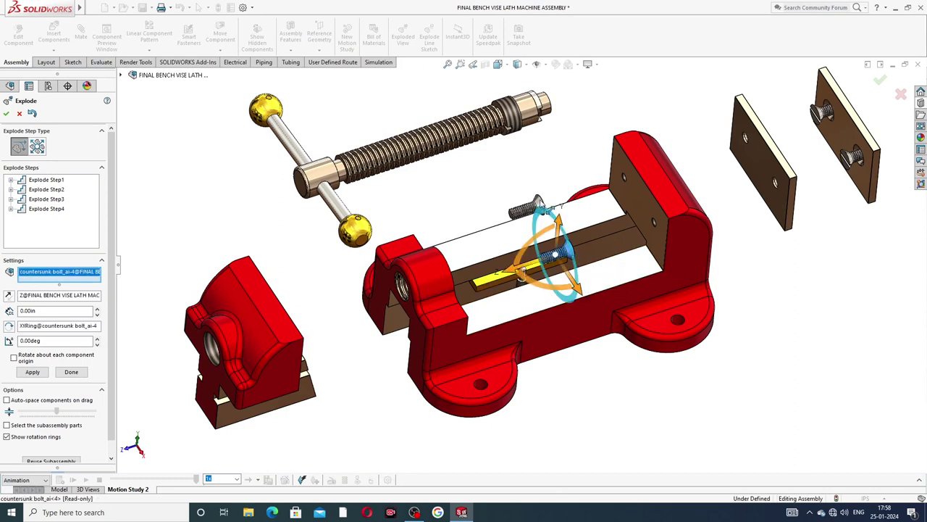
{"action": "left_click", "coordinate": [534, 207]}
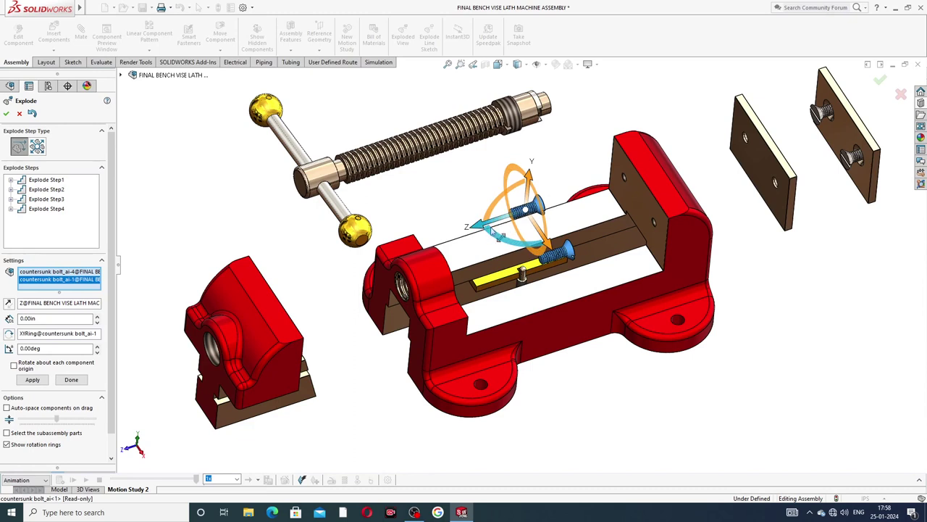
{"action": "left_click_drag", "start_coordinate": [546, 241], "coordinate": [516, 202]}
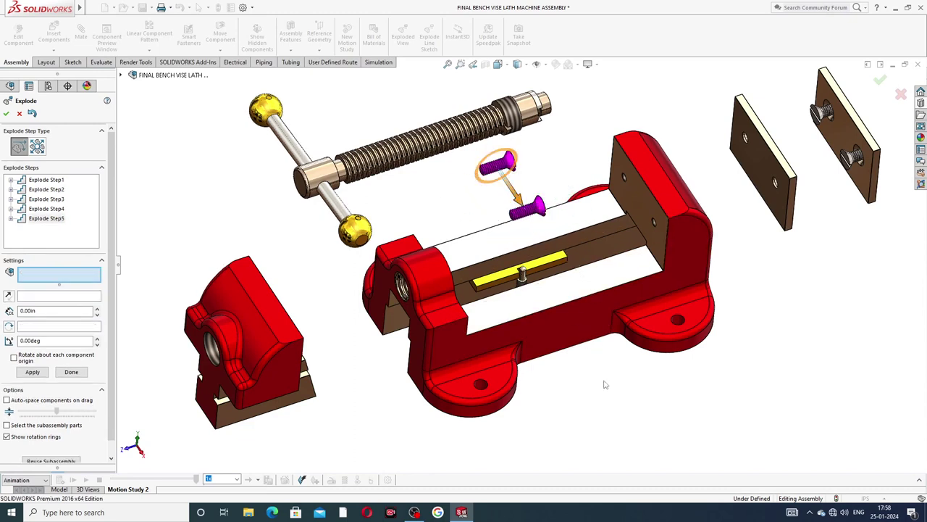
Step: Move the yellow slide key down-right, rotate the vise base slightly, and finish the explode
{"action": "left_click", "coordinate": [557, 269]}
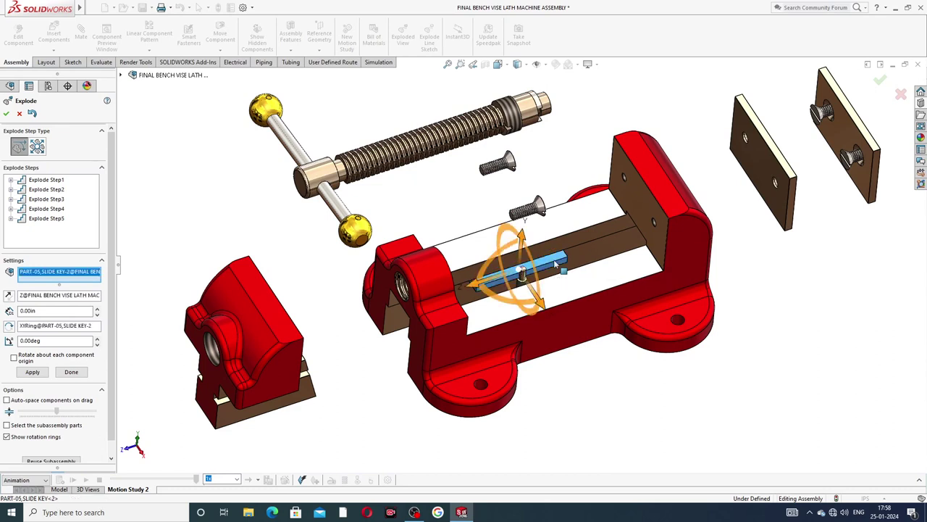
{"action": "left_click_drag", "start_coordinate": [550, 313], "coordinate": [650, 454]}
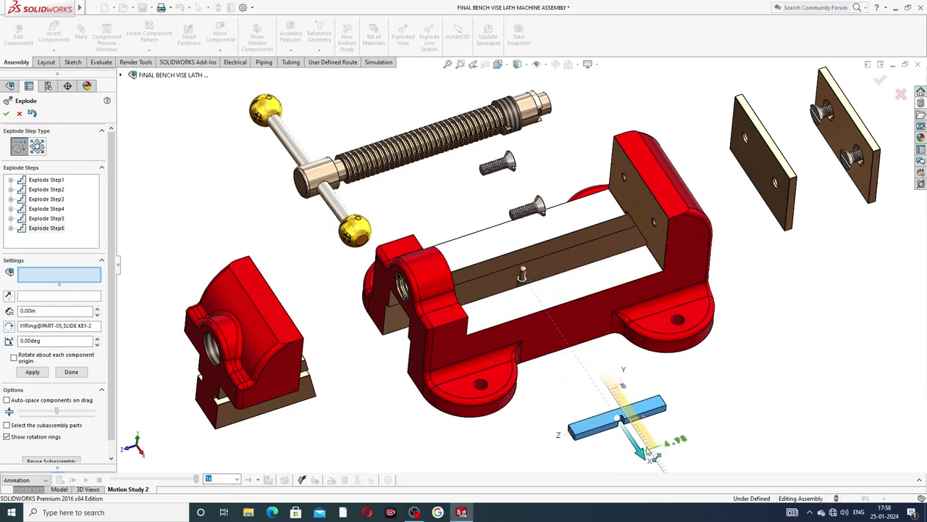
{"action": "left_click", "coordinate": [605, 282]}
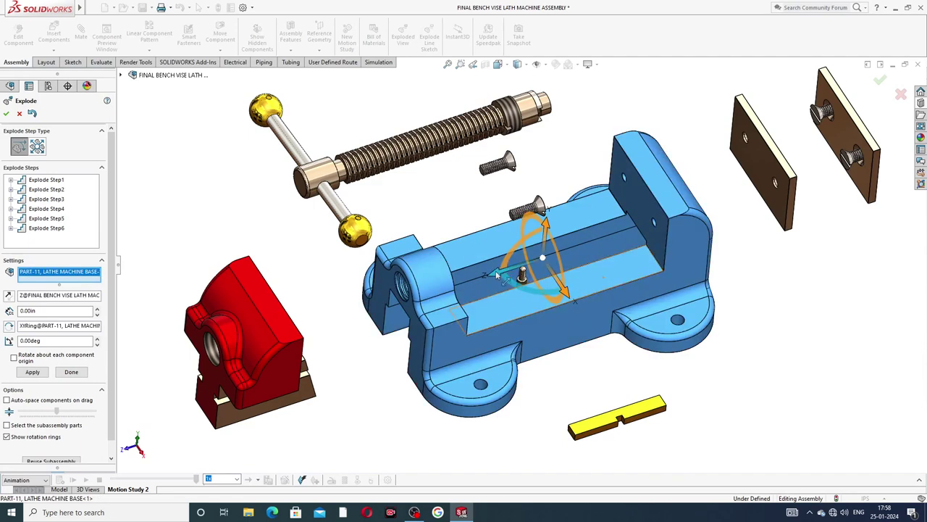
{"action": "left_click_drag", "start_coordinate": [497, 274], "coordinate": [650, 305]}
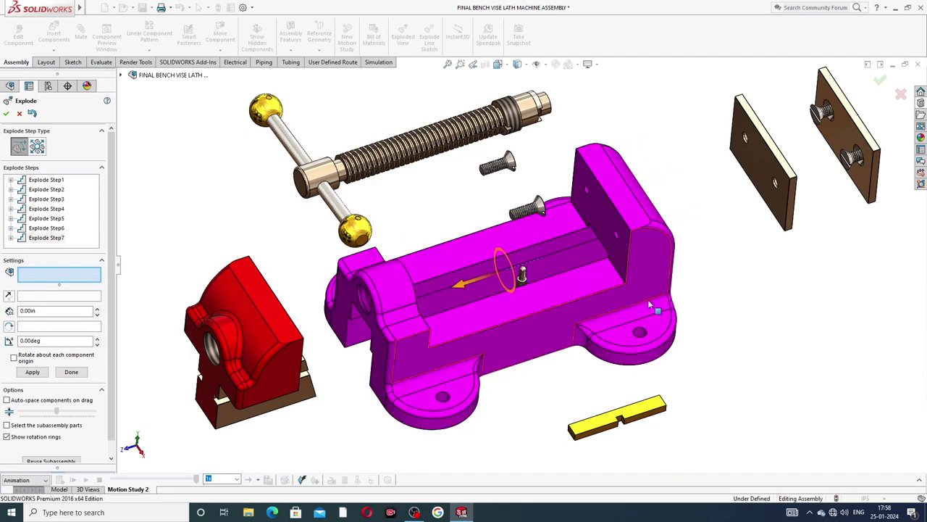
{"action": "left_click", "coordinate": [725, 297]}
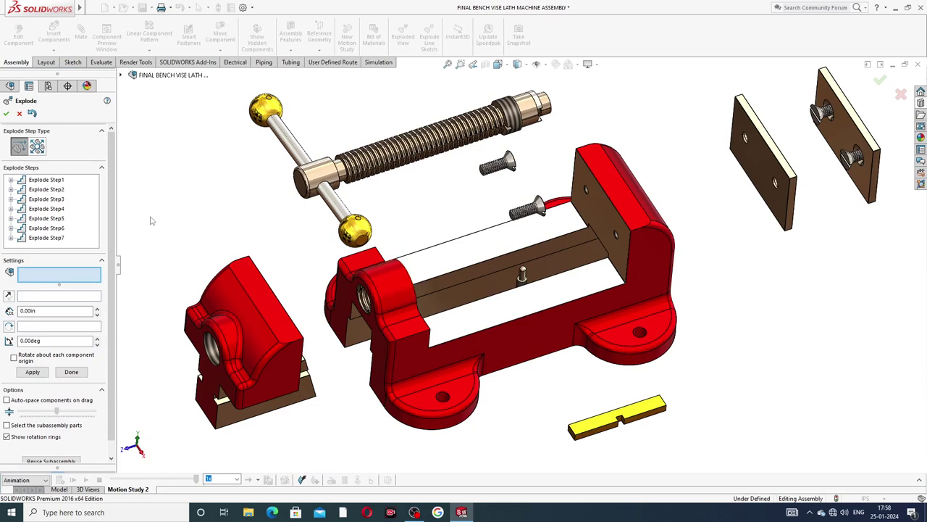
{"action": "left_click", "coordinate": [6, 114]}
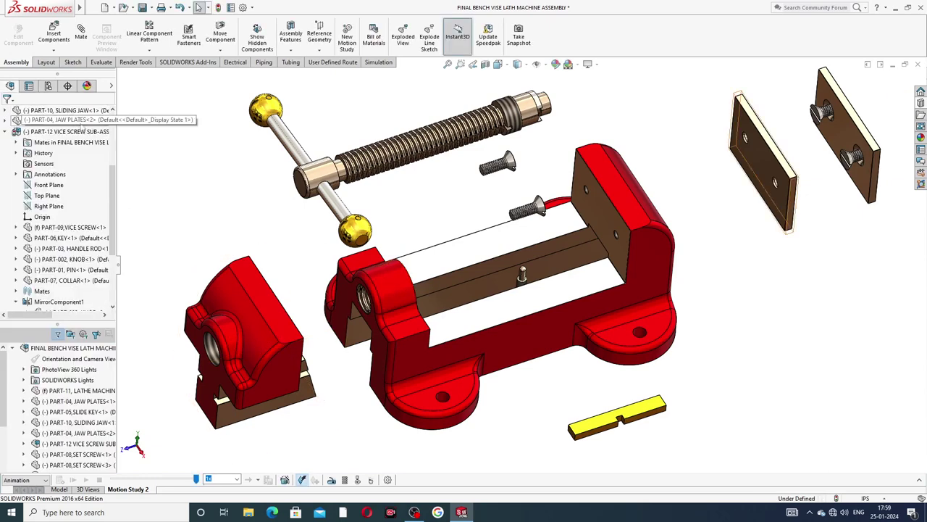
Step: From the top assembly's menu, Collapse, Explode to check, then Collapse the vise again
{"action": "scroll", "coordinate": [111, 164], "scroll_direction": "up", "scroll_amount": 3}
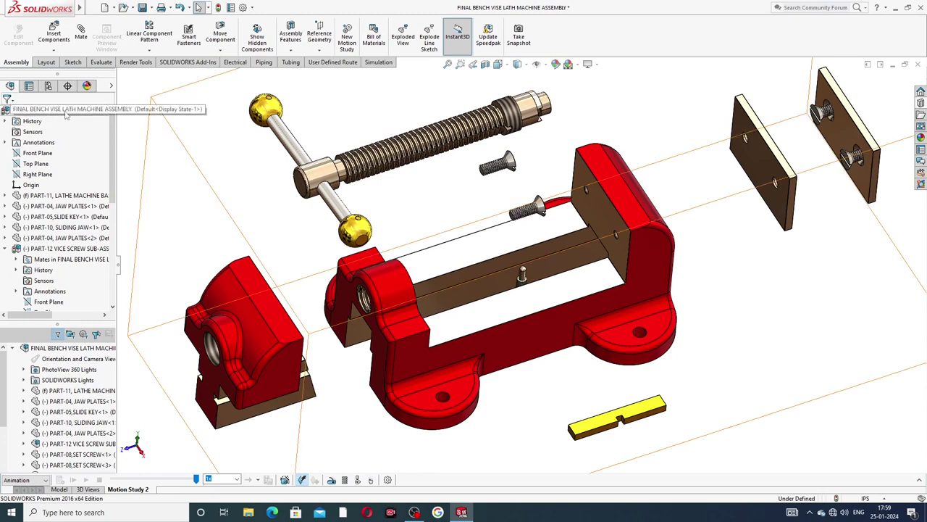
{"action": "right_click", "coordinate": [92, 111]}
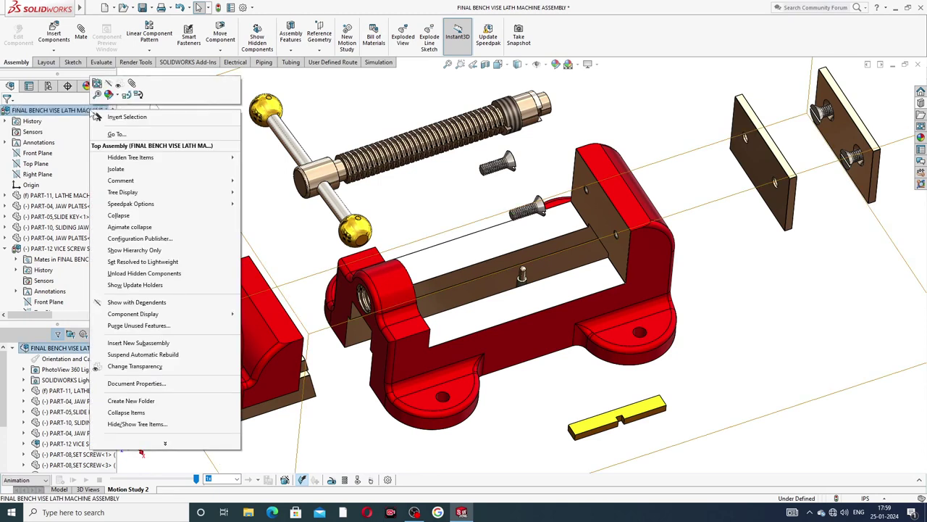
{"action": "left_click", "coordinate": [119, 215]}
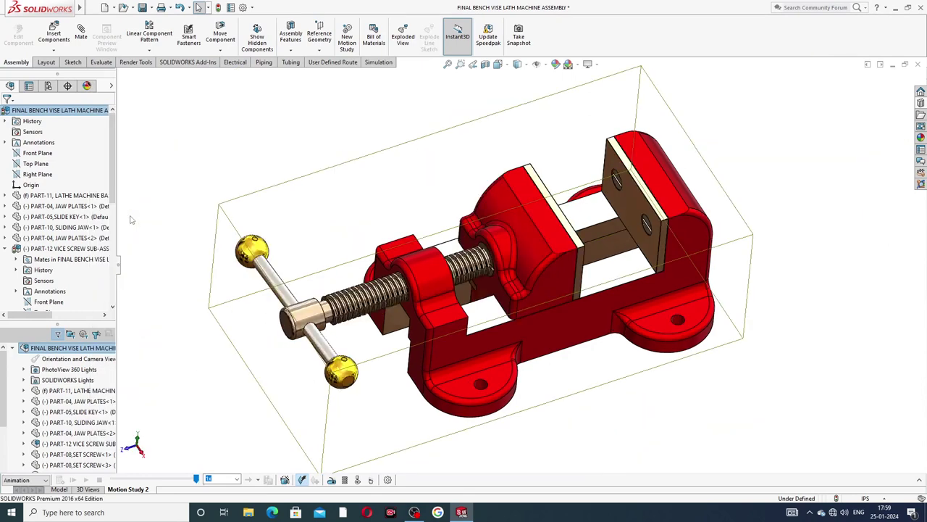
{"action": "right_click", "coordinate": [91, 111]}
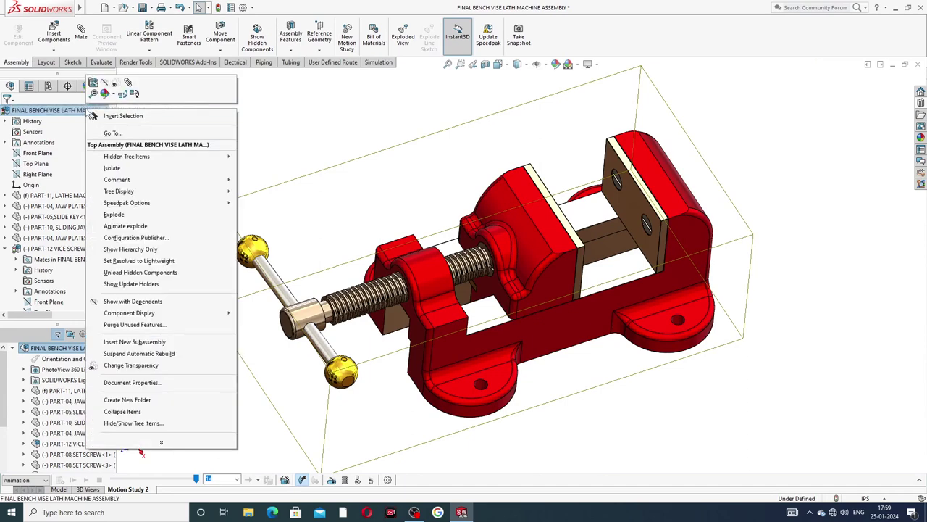
{"action": "left_click", "coordinate": [113, 215]}
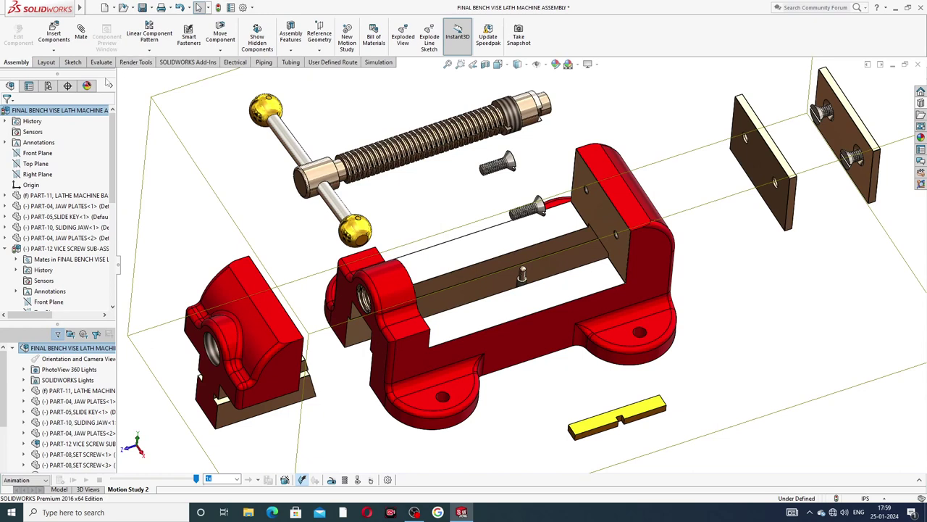
{"action": "right_click", "coordinate": [82, 113]}
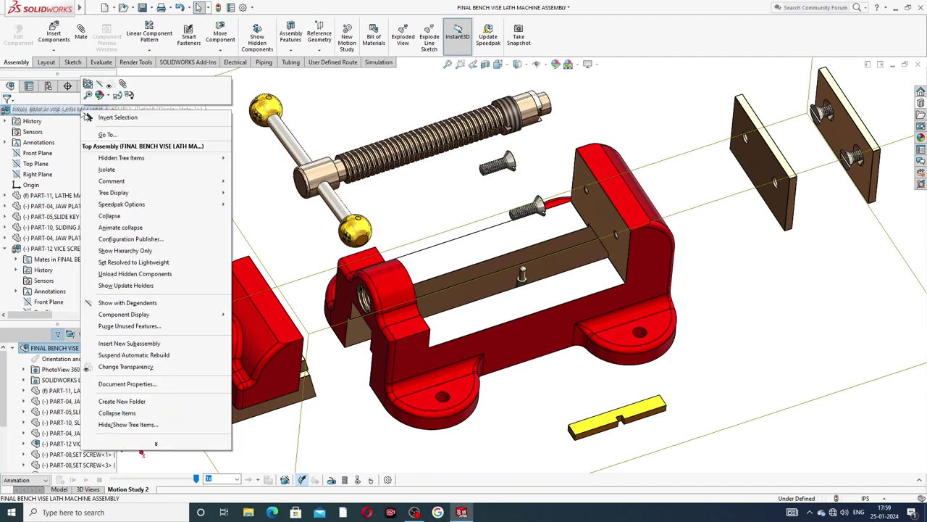
{"action": "left_click", "coordinate": [116, 216]}
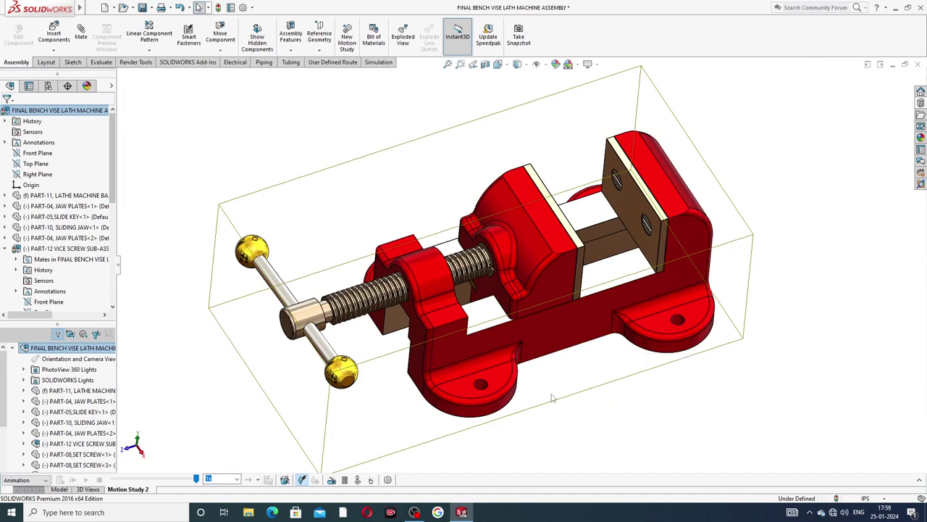
Step: Use the Animation Wizard for one clockwise Y-axis turn over 10 seconds, then calculate
{"action": "left_click", "coordinate": [284, 480]}
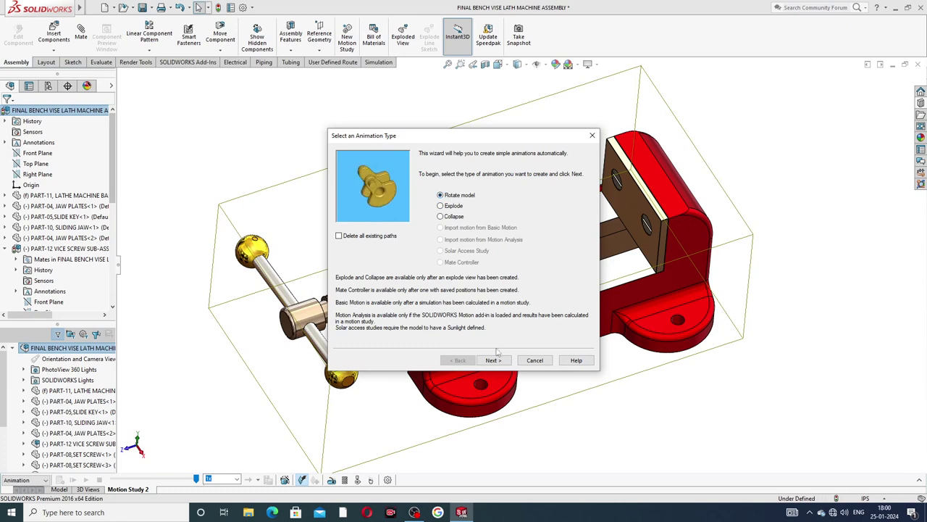
{"action": "left_click", "coordinate": [493, 360]}
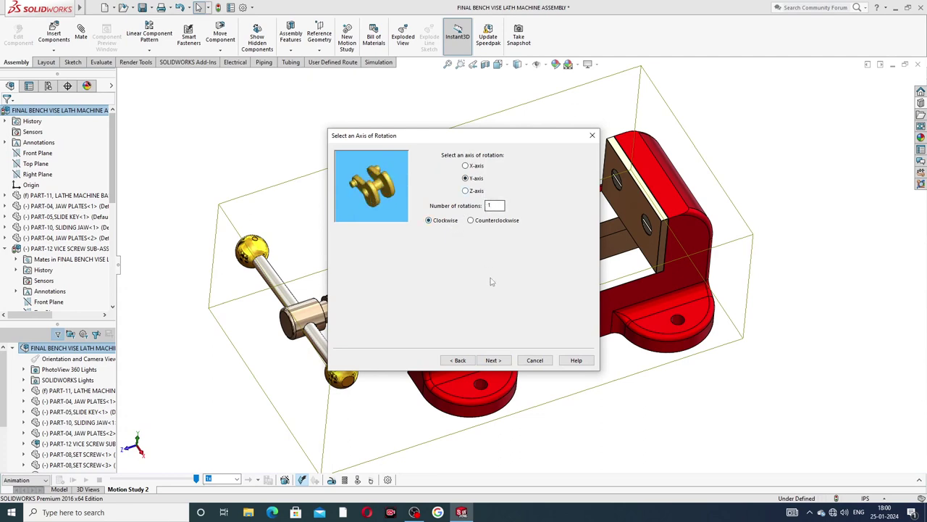
{"action": "left_click", "coordinate": [493, 360]}
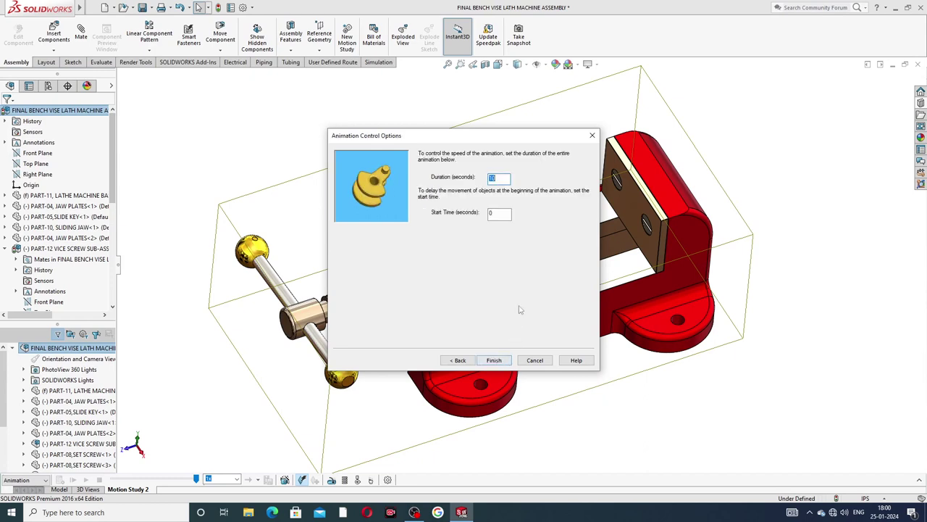
{"action": "left_click", "coordinate": [494, 360]}
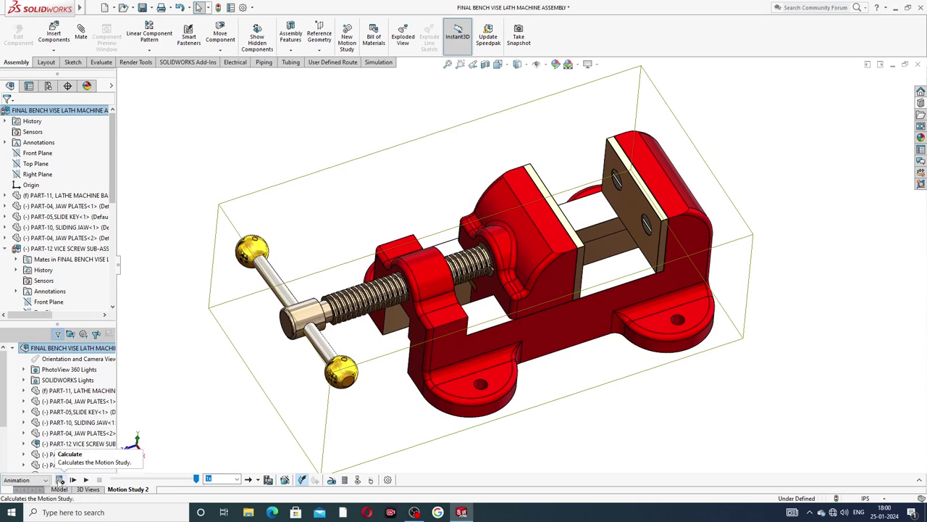
{"action": "left_click", "coordinate": [60, 480]}
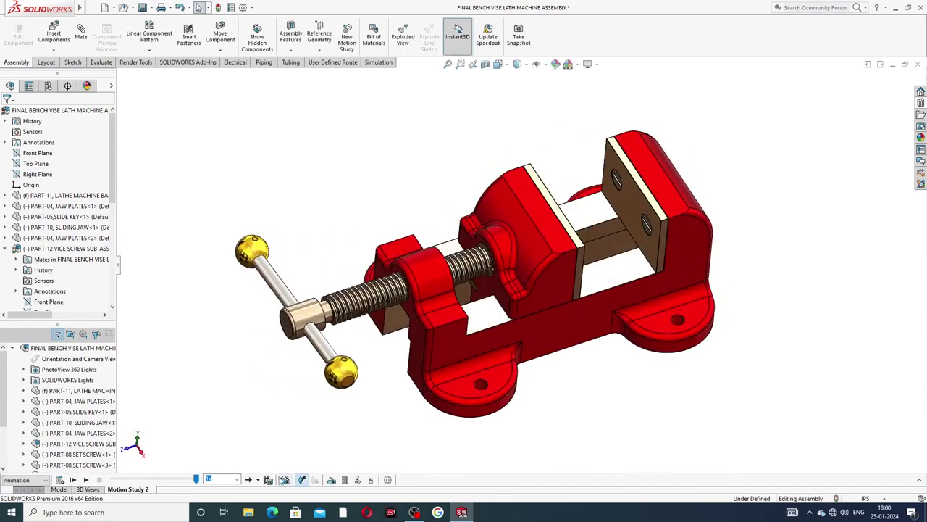
Step: Add an explode animation to Motion Study 2 starting at 10 seconds
{"action": "left_click", "coordinate": [286, 480]}
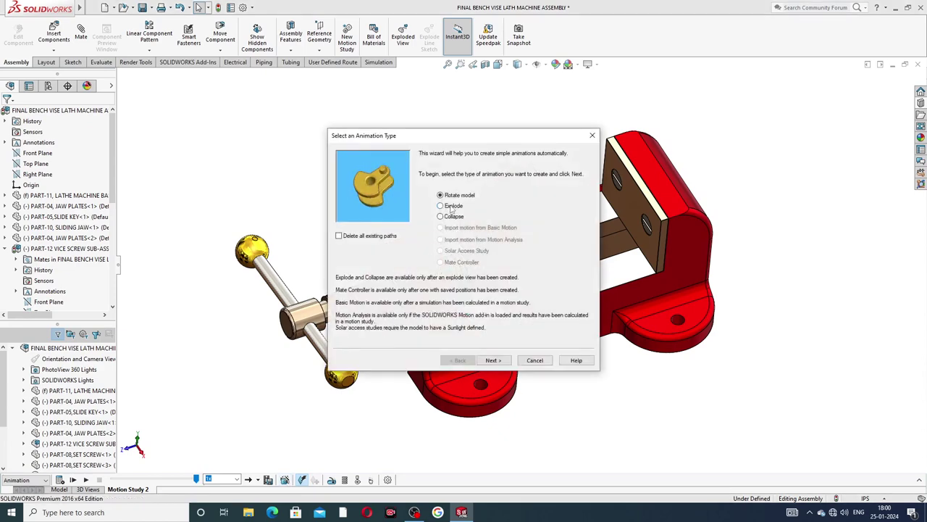
{"action": "left_click", "coordinate": [451, 206]}
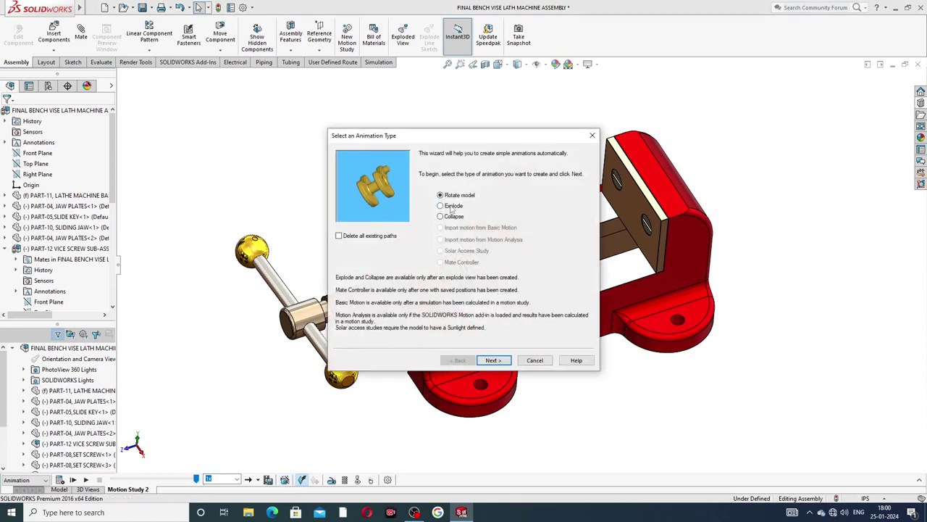
{"action": "left_click", "coordinate": [493, 361]}
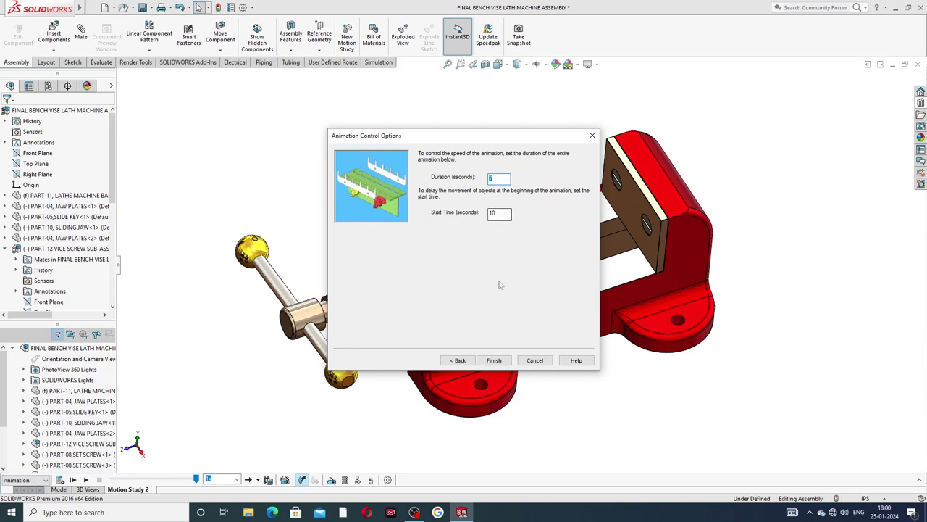
{"action": "left_click", "coordinate": [495, 360]}
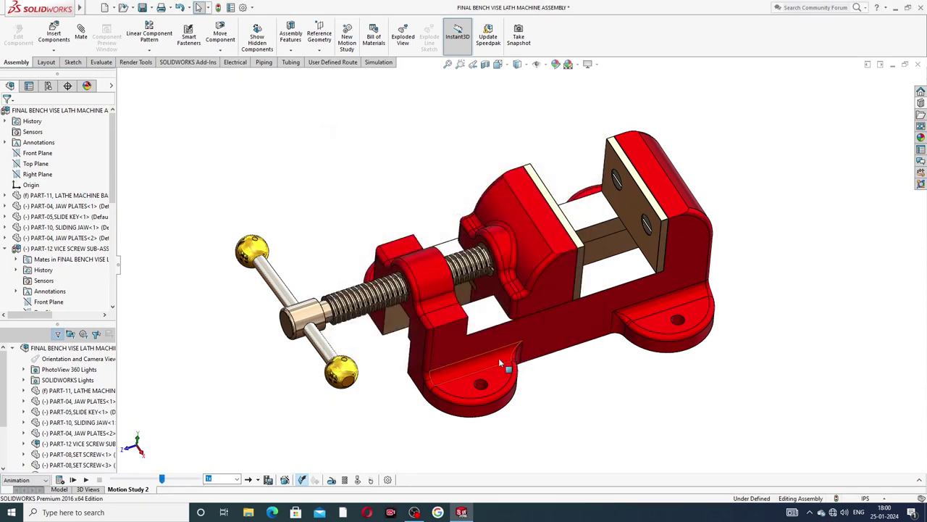
Step: Add a collapse animation lasting 7 seconds that starts at 16 seconds
{"action": "left_click", "coordinate": [285, 480]}
{"action": "left_click", "coordinate": [440, 217]}
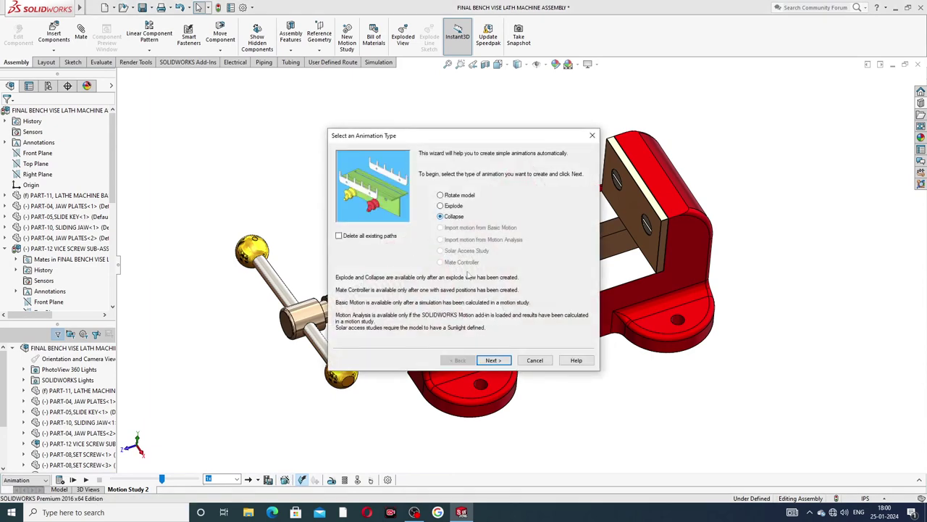
{"action": "left_click", "coordinate": [493, 362]}
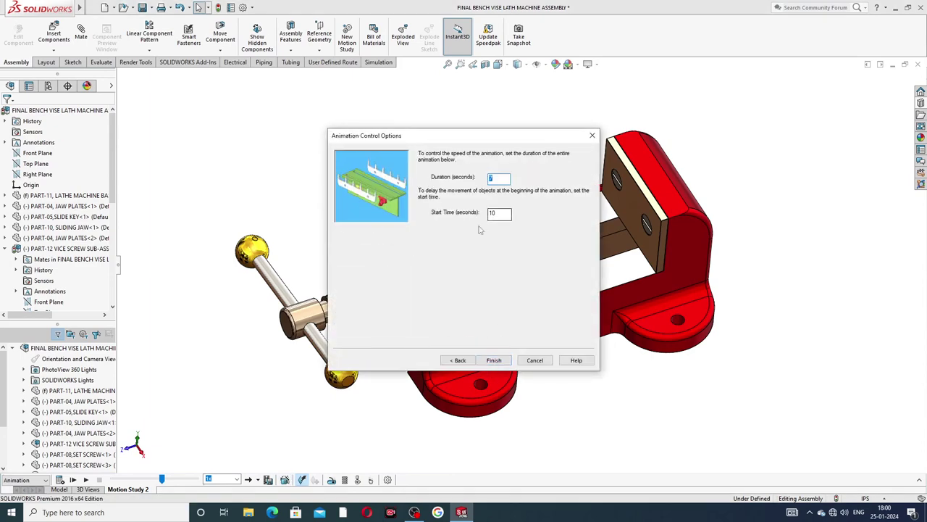
{"action": "type", "text": "7"}
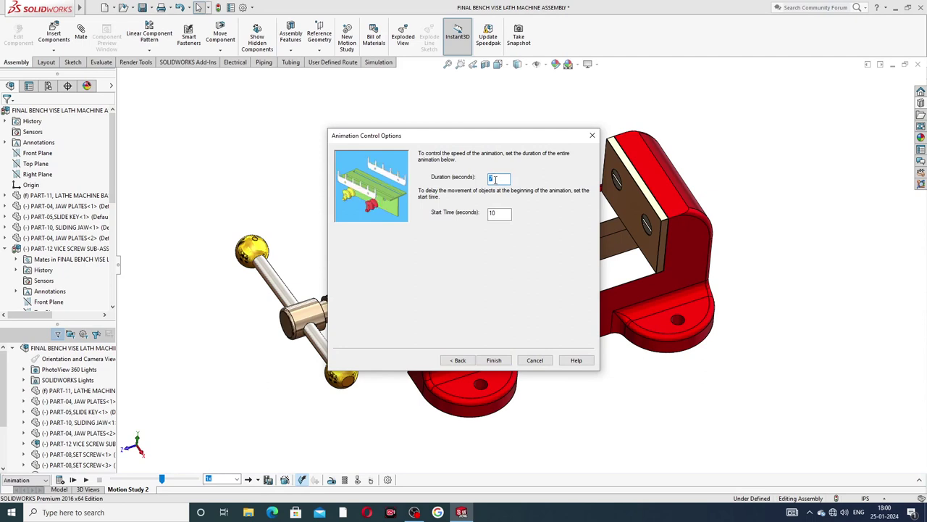
{"action": "left_click_drag", "start_coordinate": [497, 213], "coordinate": [484, 220]}
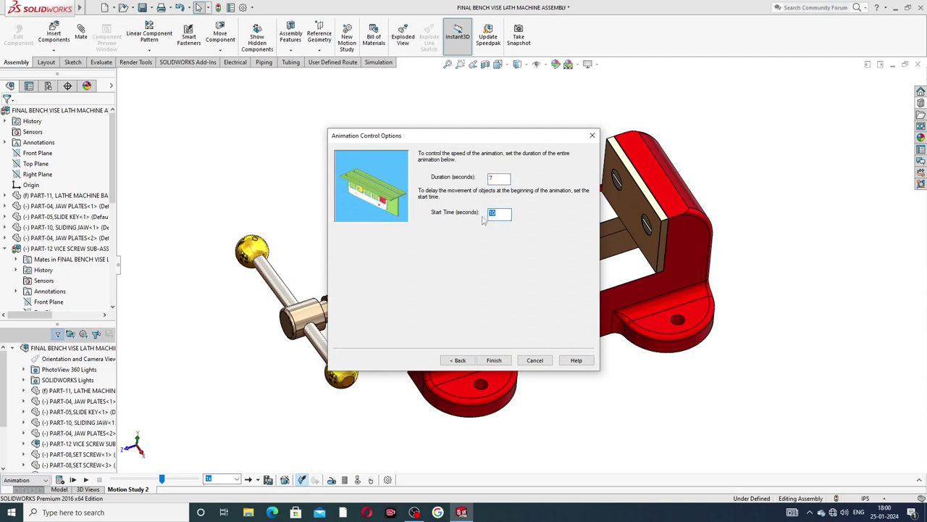
{"action": "type", "text": "1"}
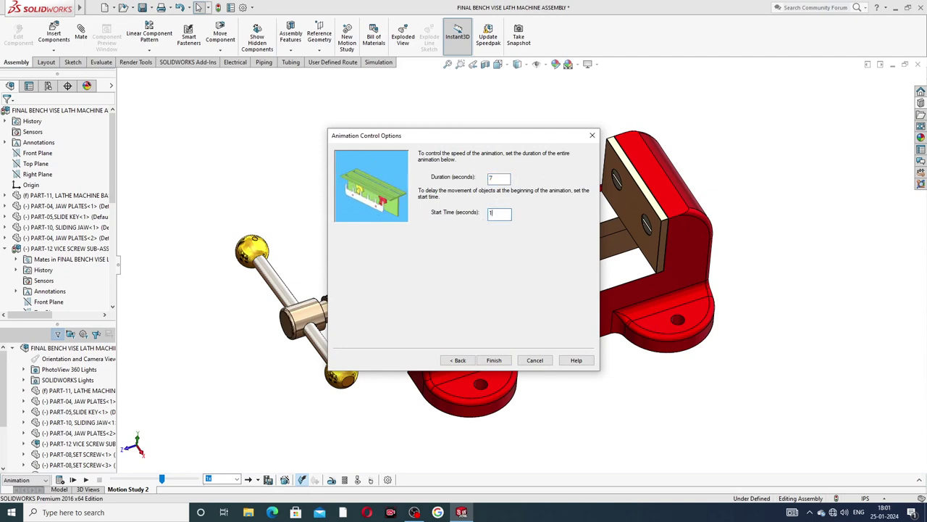
{"action": "type", "text": "6"}
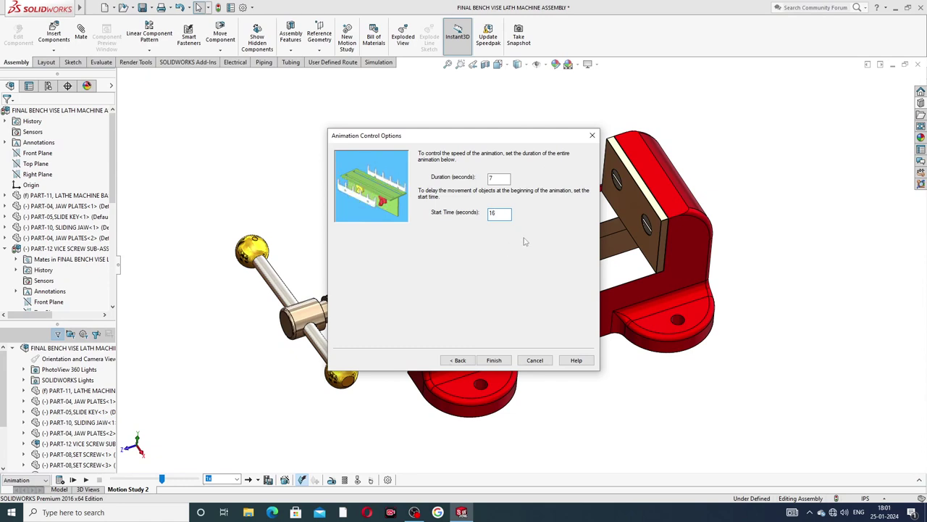
{"action": "left_click", "coordinate": [495, 361]}
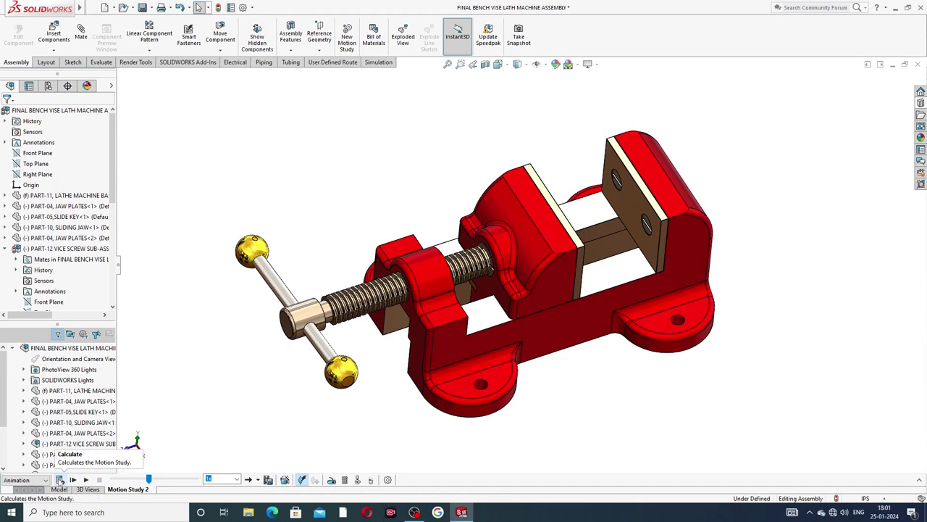
Step: Calculate Motion Study 2 with all three animations and play it back from the start
{"action": "left_click", "coordinate": [61, 481]}
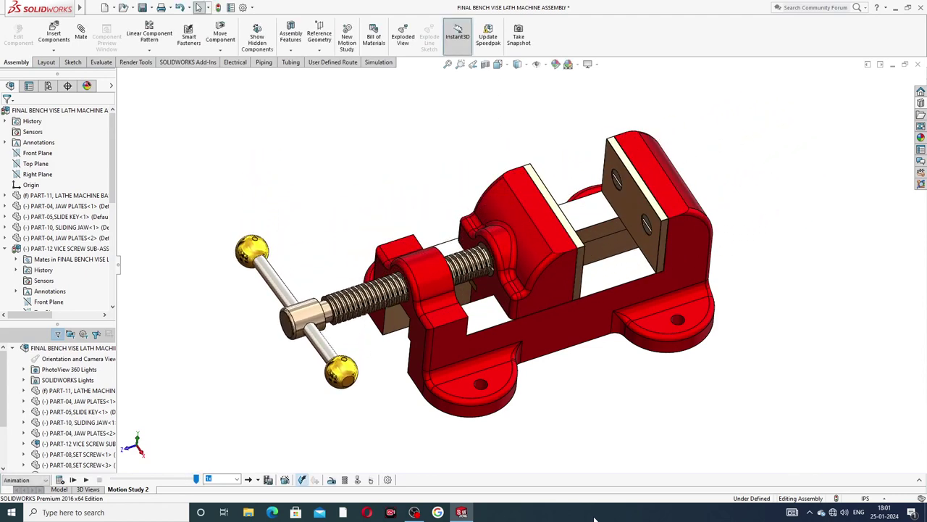
{"action": "left_click", "coordinate": [73, 480]}
{"action": "left_click", "coordinate": [85, 479]}
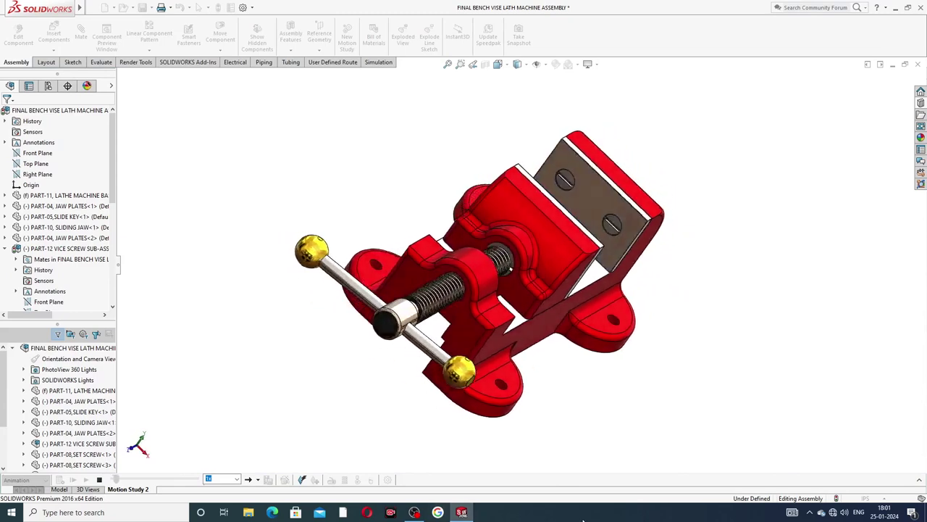